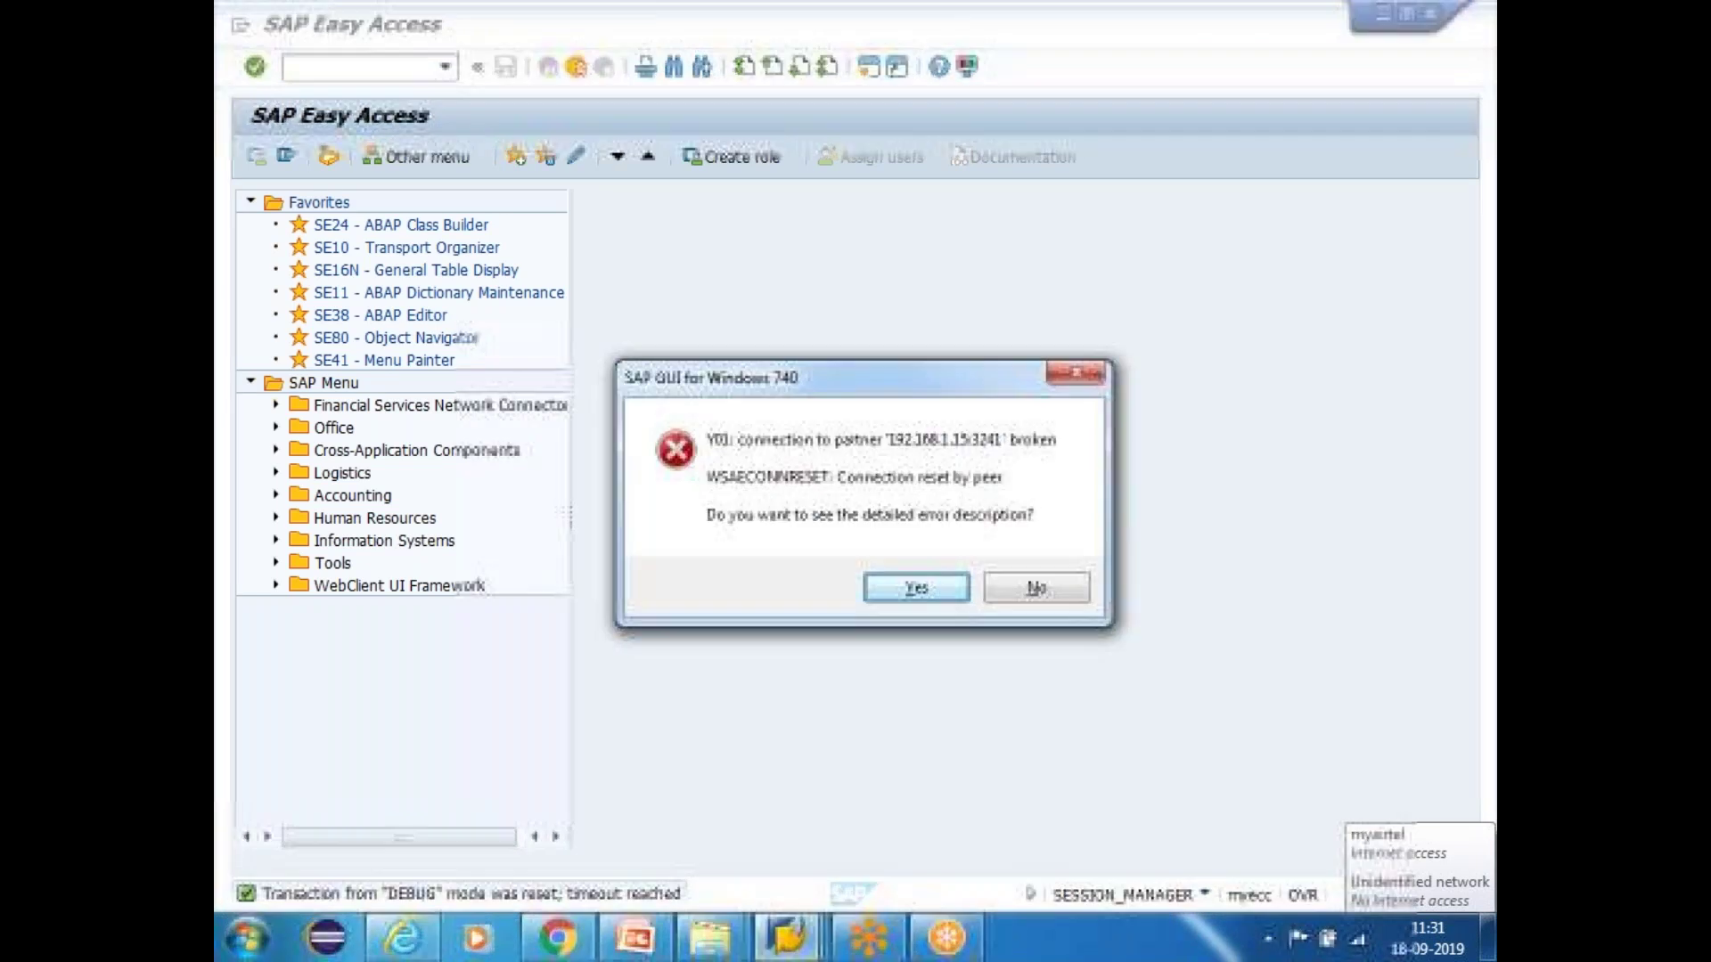
pyautogui.press('Return')
# Dismiss the error and log back on to MYECC, continuing despite the multiple-logon warning
pyautogui.click(1078, 684)
pyautogui.doubleClick(726, 228)
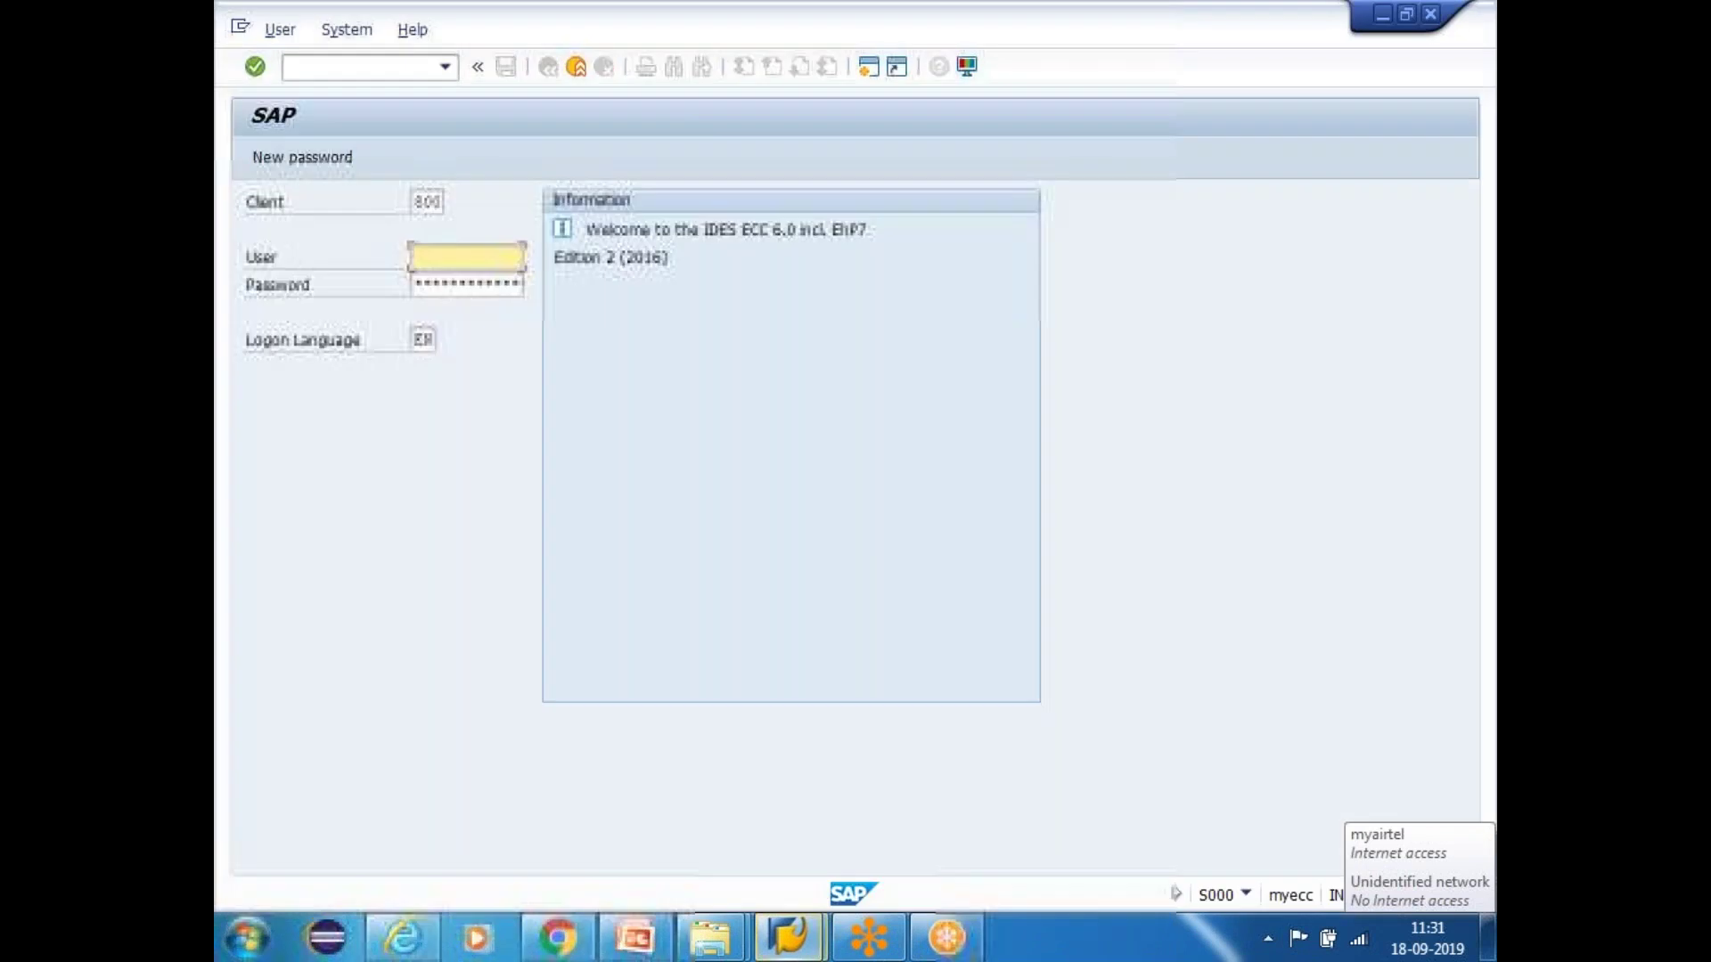
pyautogui.write('sap')
pyautogui.press('Down')
pyautogui.press('Return')
pyautogui.press('Tab')
pyautogui.press('Right')
pyautogui.press('Right')
pyautogui.press('Right')
pyautogui.press('Right')
pyautogui.press('Right')
pyautogui.press('Right')
pyautogui.press('Right')
pyautogui.press('Right')
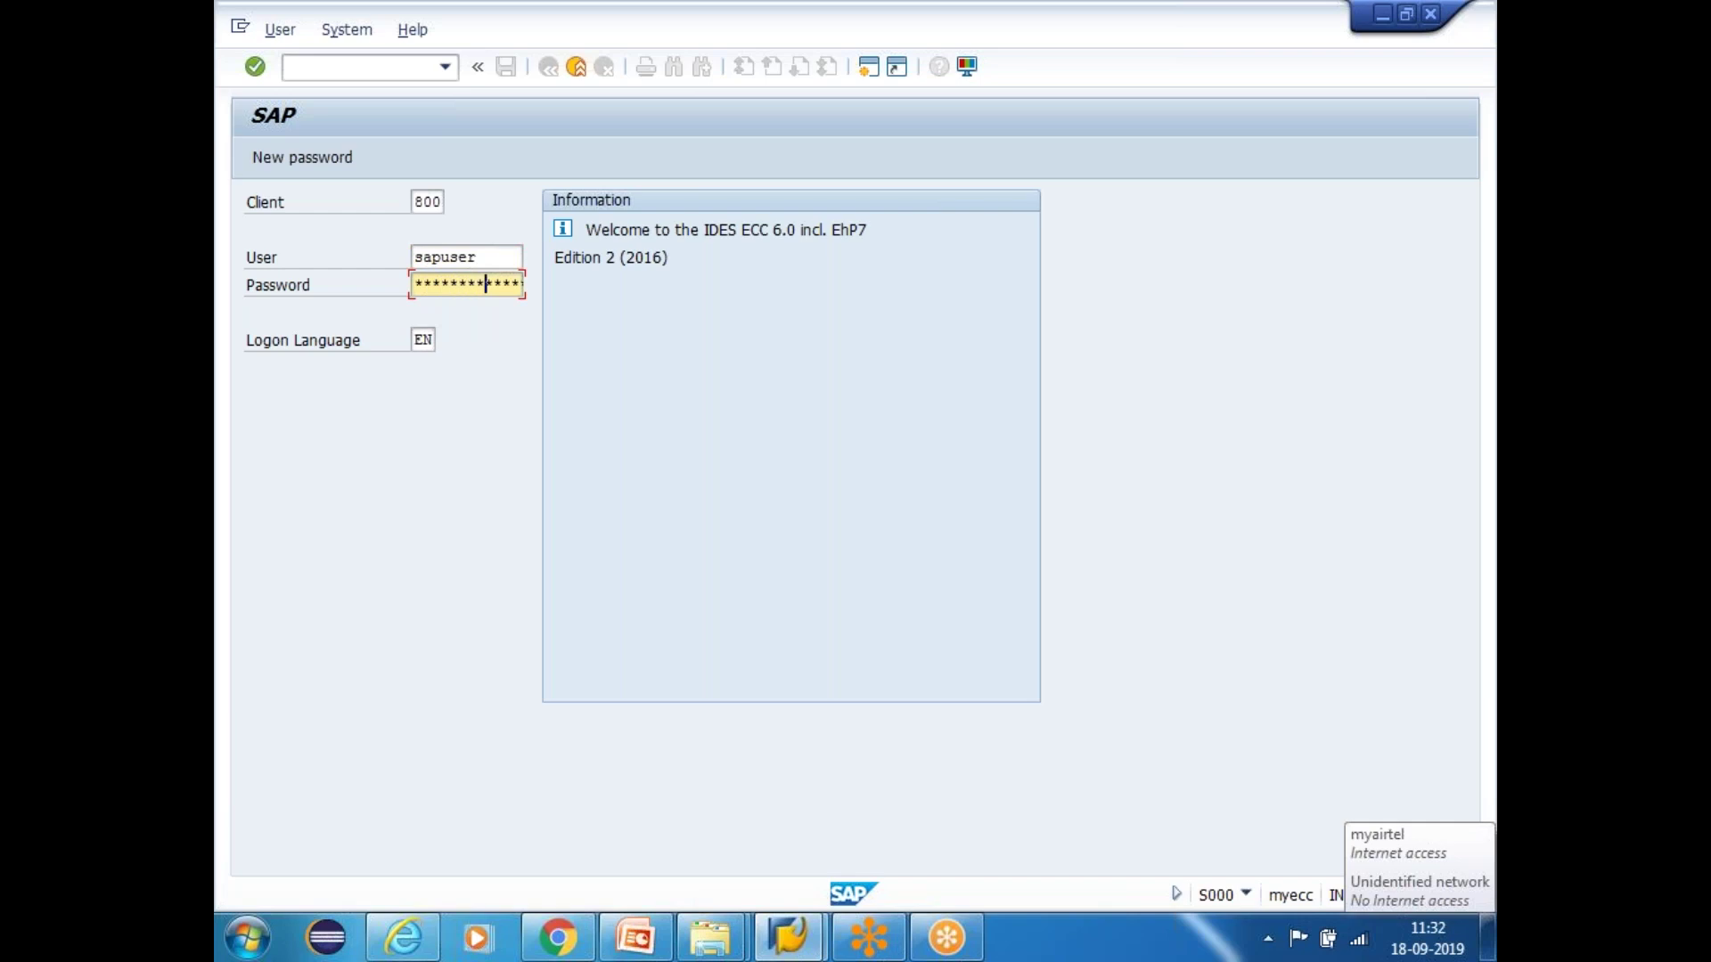
pyautogui.press('Return')
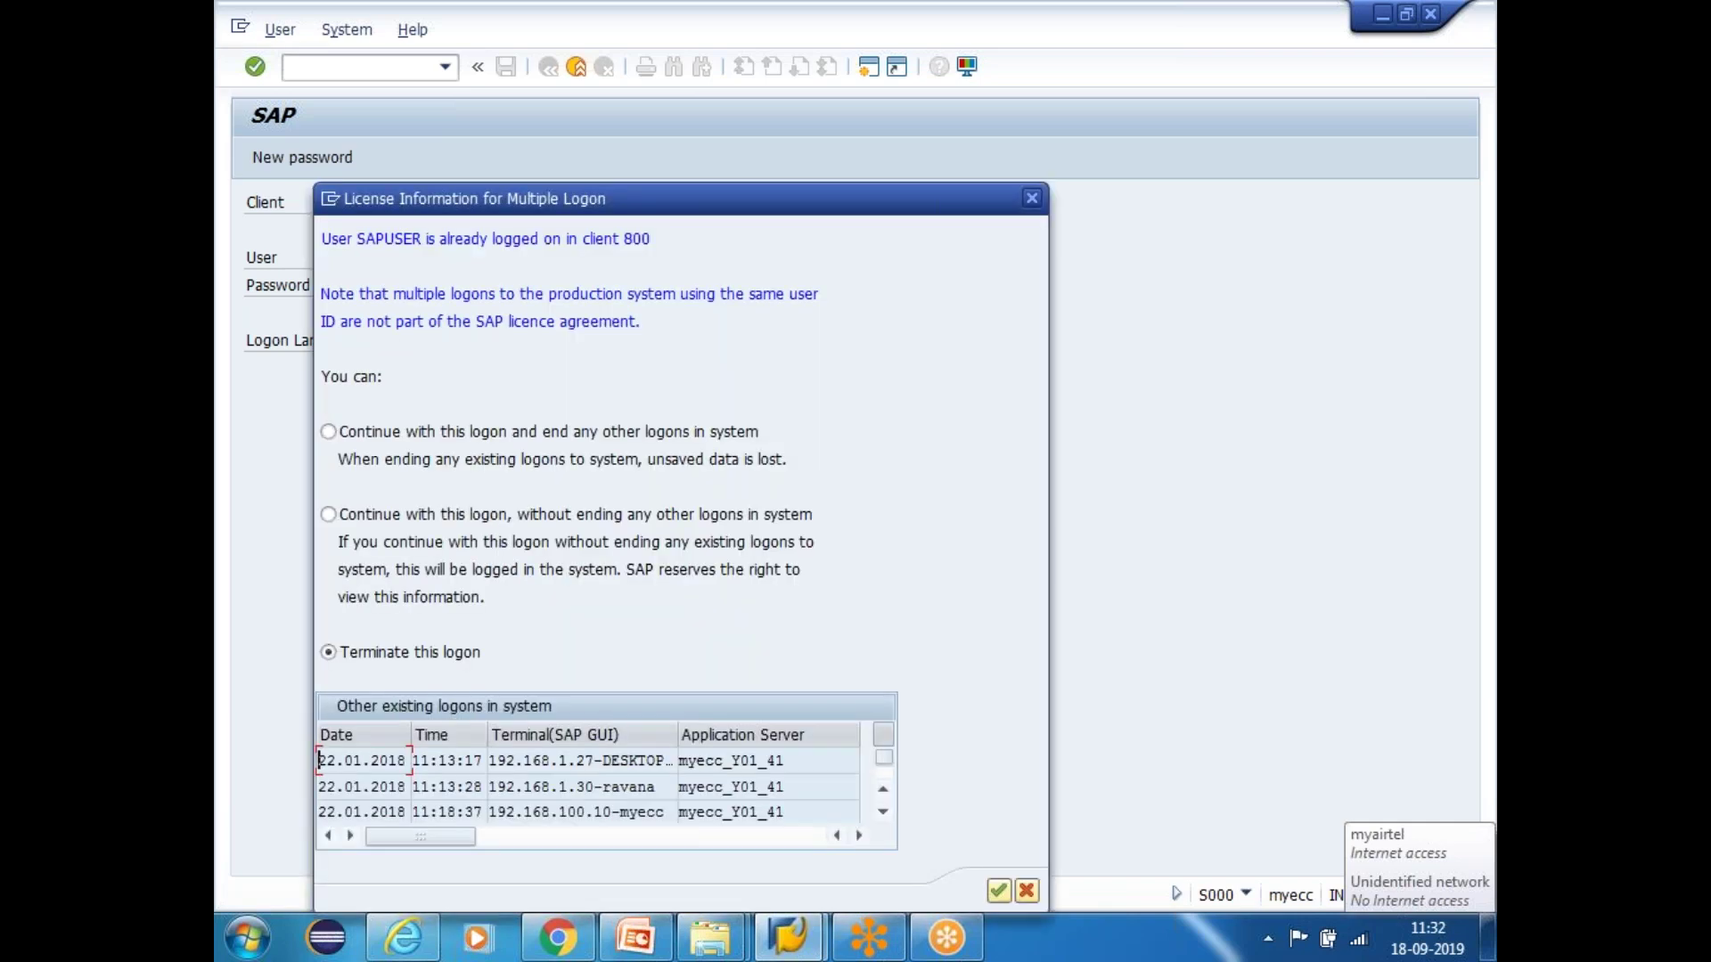
pyautogui.click(364, 514)
pyautogui.press('Return')
# Dismiss the licence expiration notice and start transaction SWO1
pyautogui.click(813, 699)
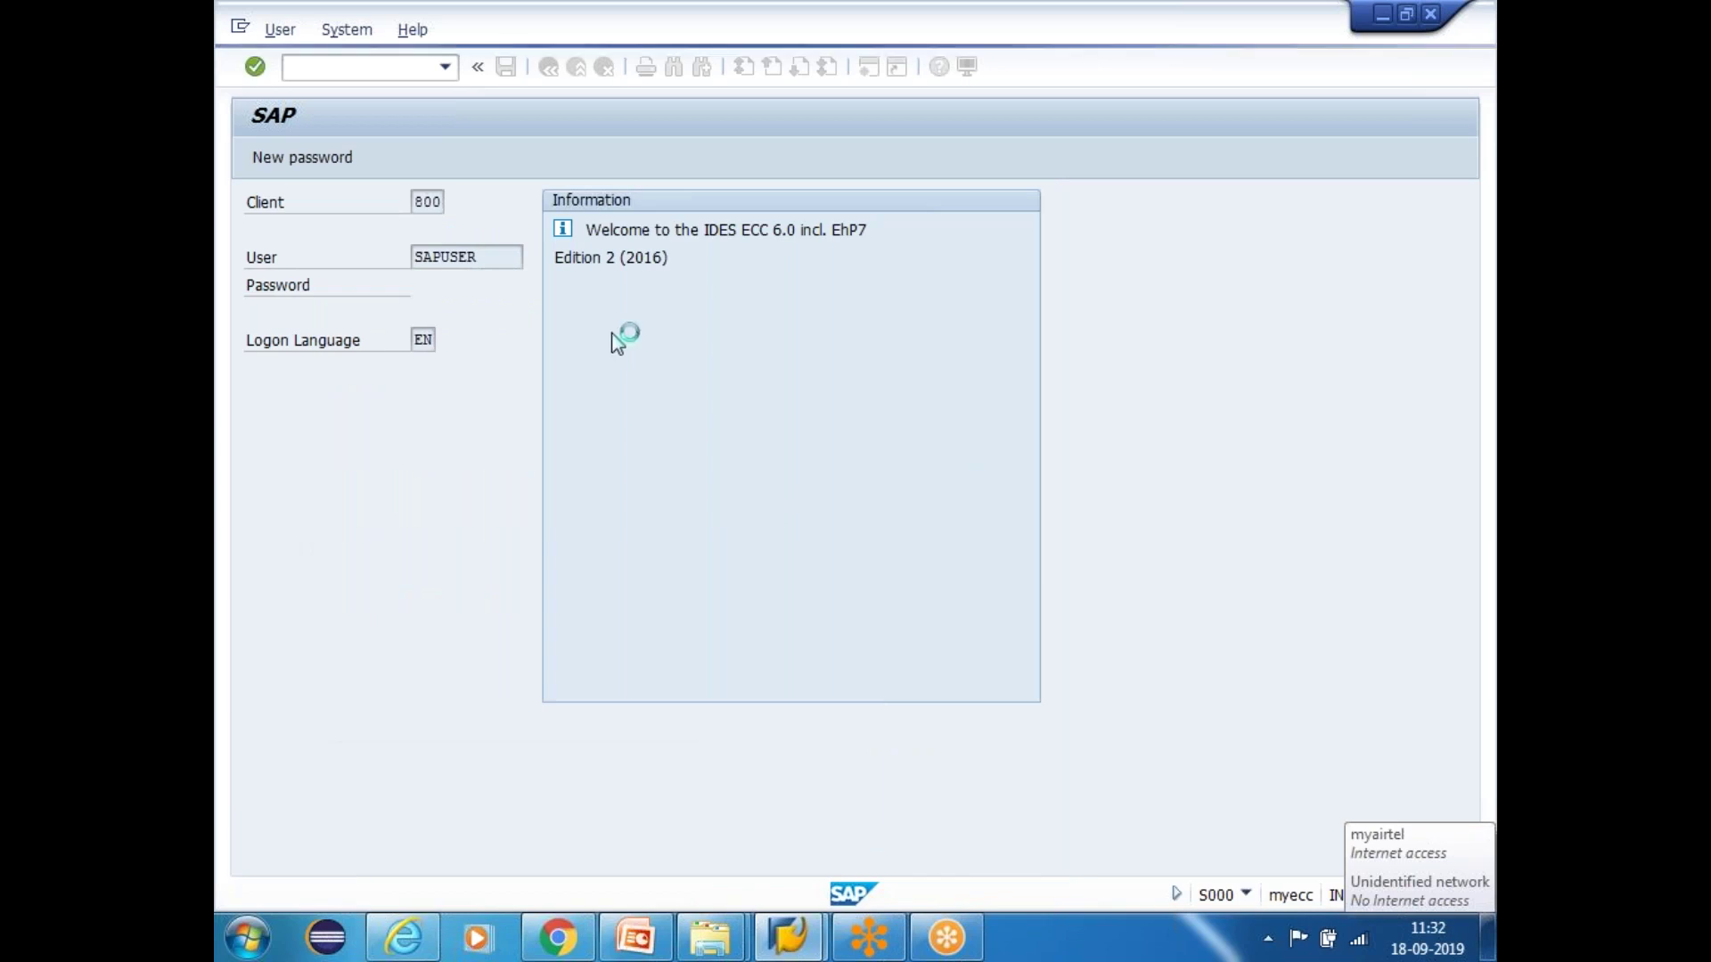
pyautogui.write('swo1')
pyautogui.press('Return')
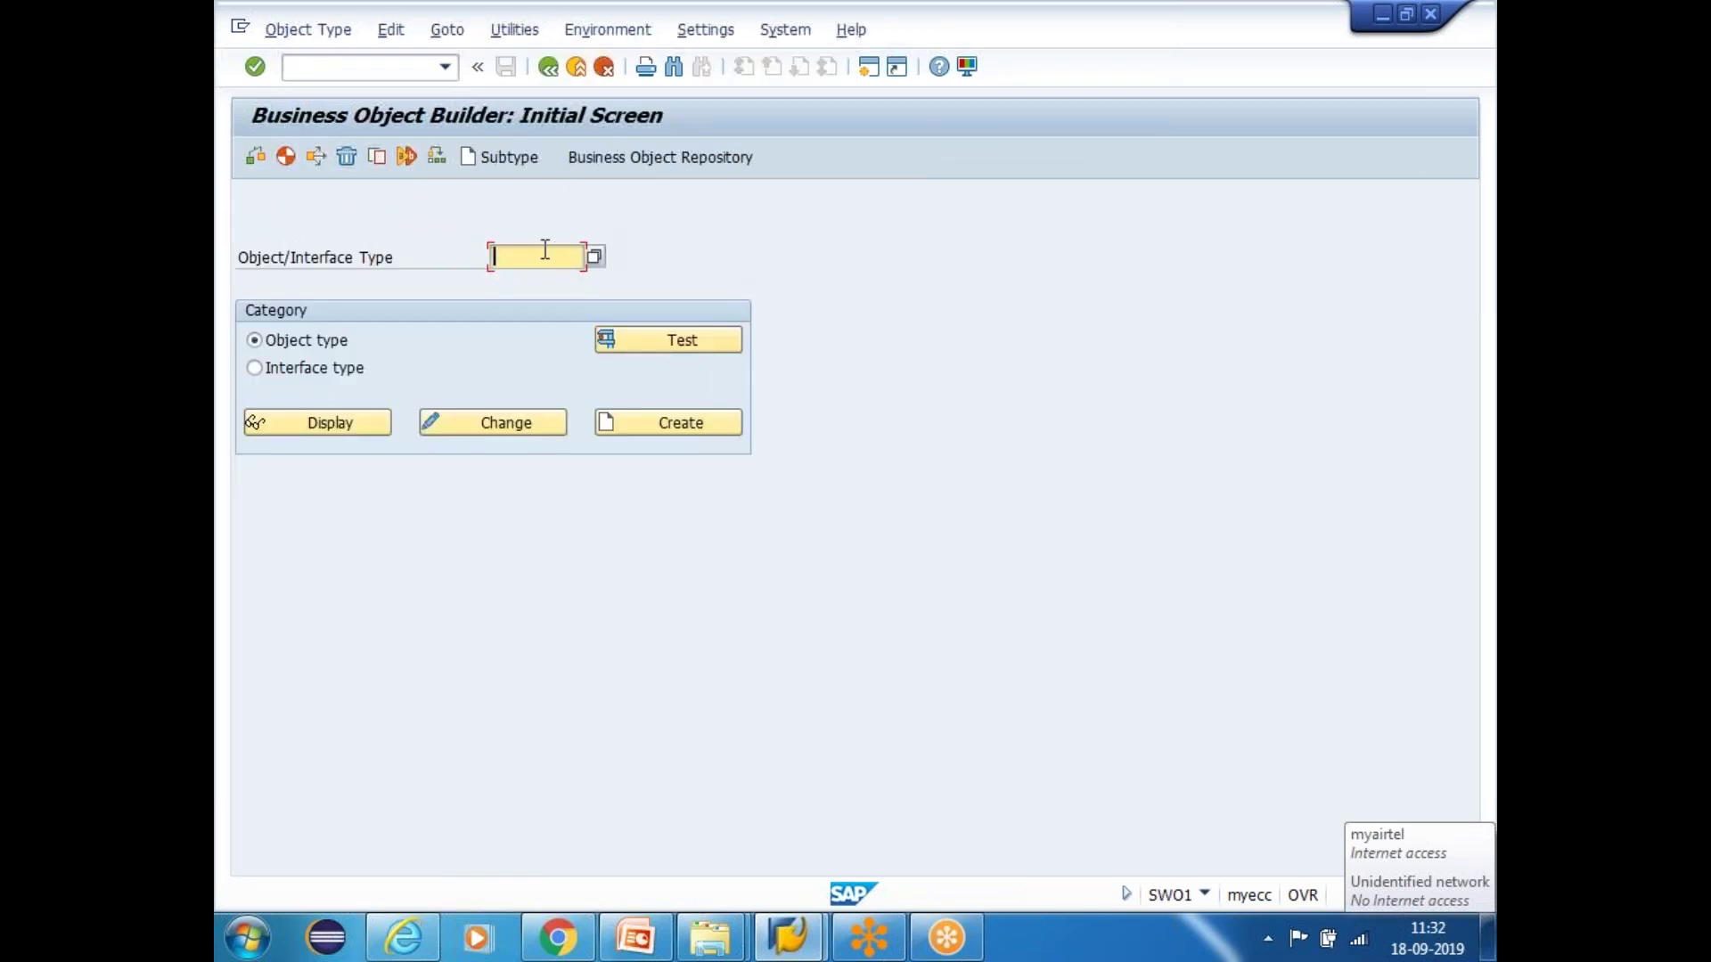
# Open object type ZBUS6SALES for change
pyautogui.write('Z')
pyautogui.click(536, 280)
pyautogui.click(511, 426)
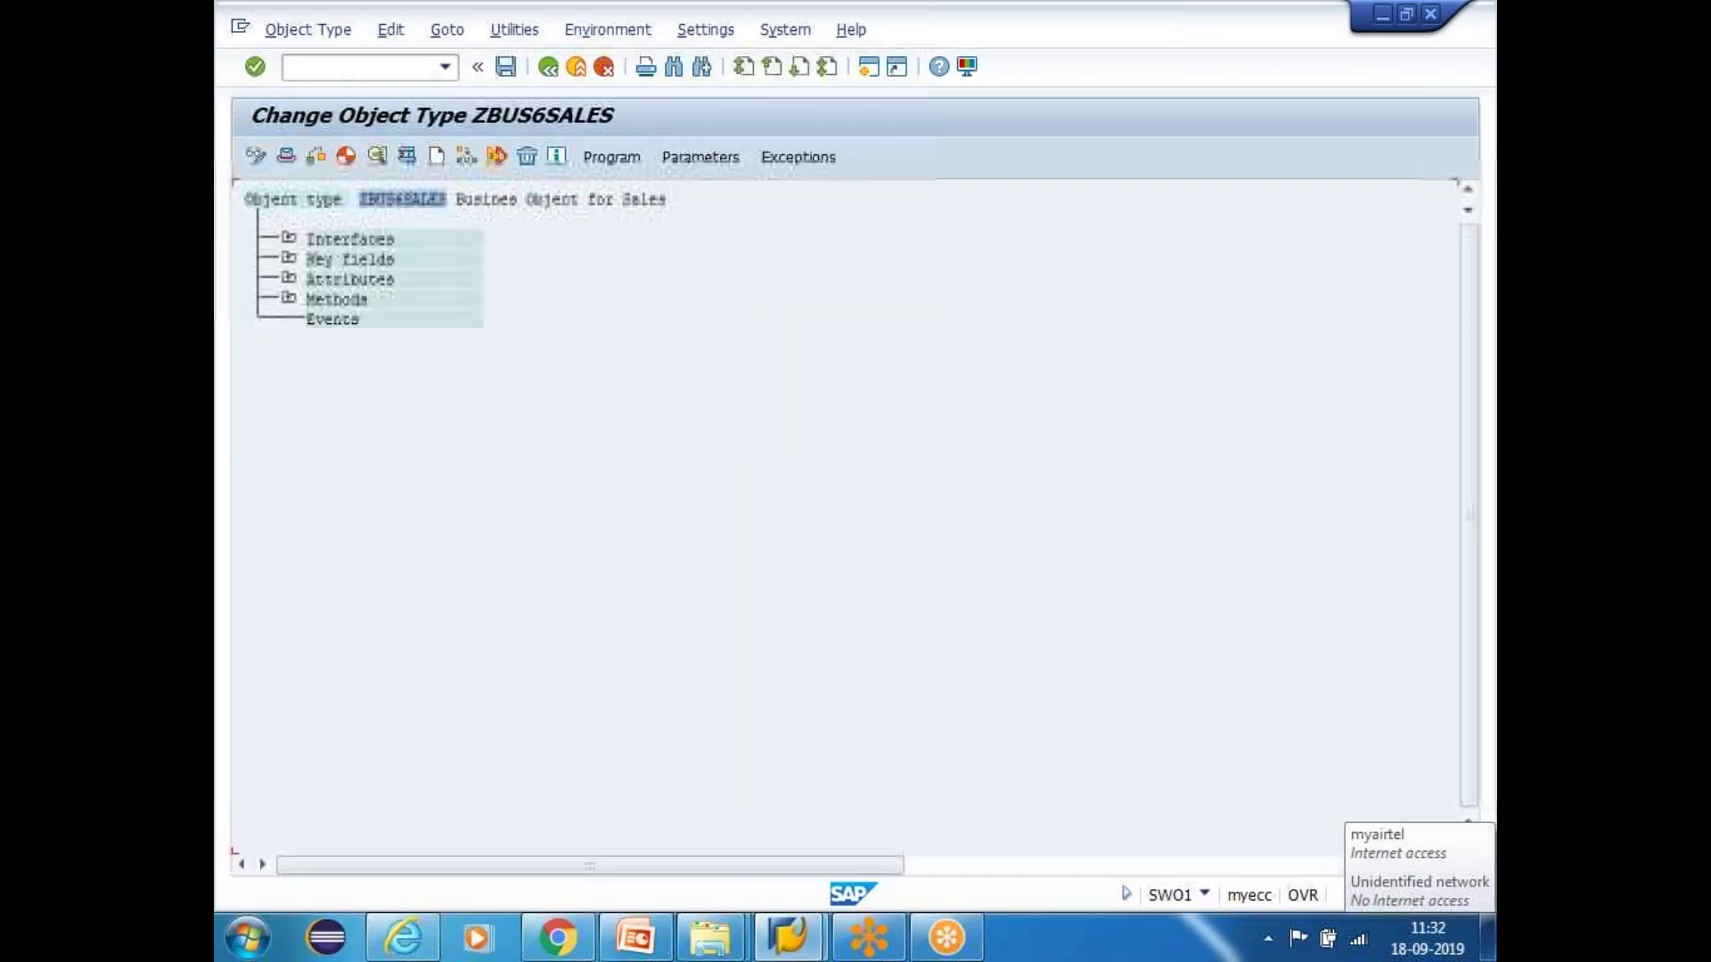
# Expand the interfaces, key fields, attributes and methods of ZBUS6SALES and review them
pyautogui.click(288, 238)
pyautogui.click(288, 318)
pyautogui.click(288, 399)
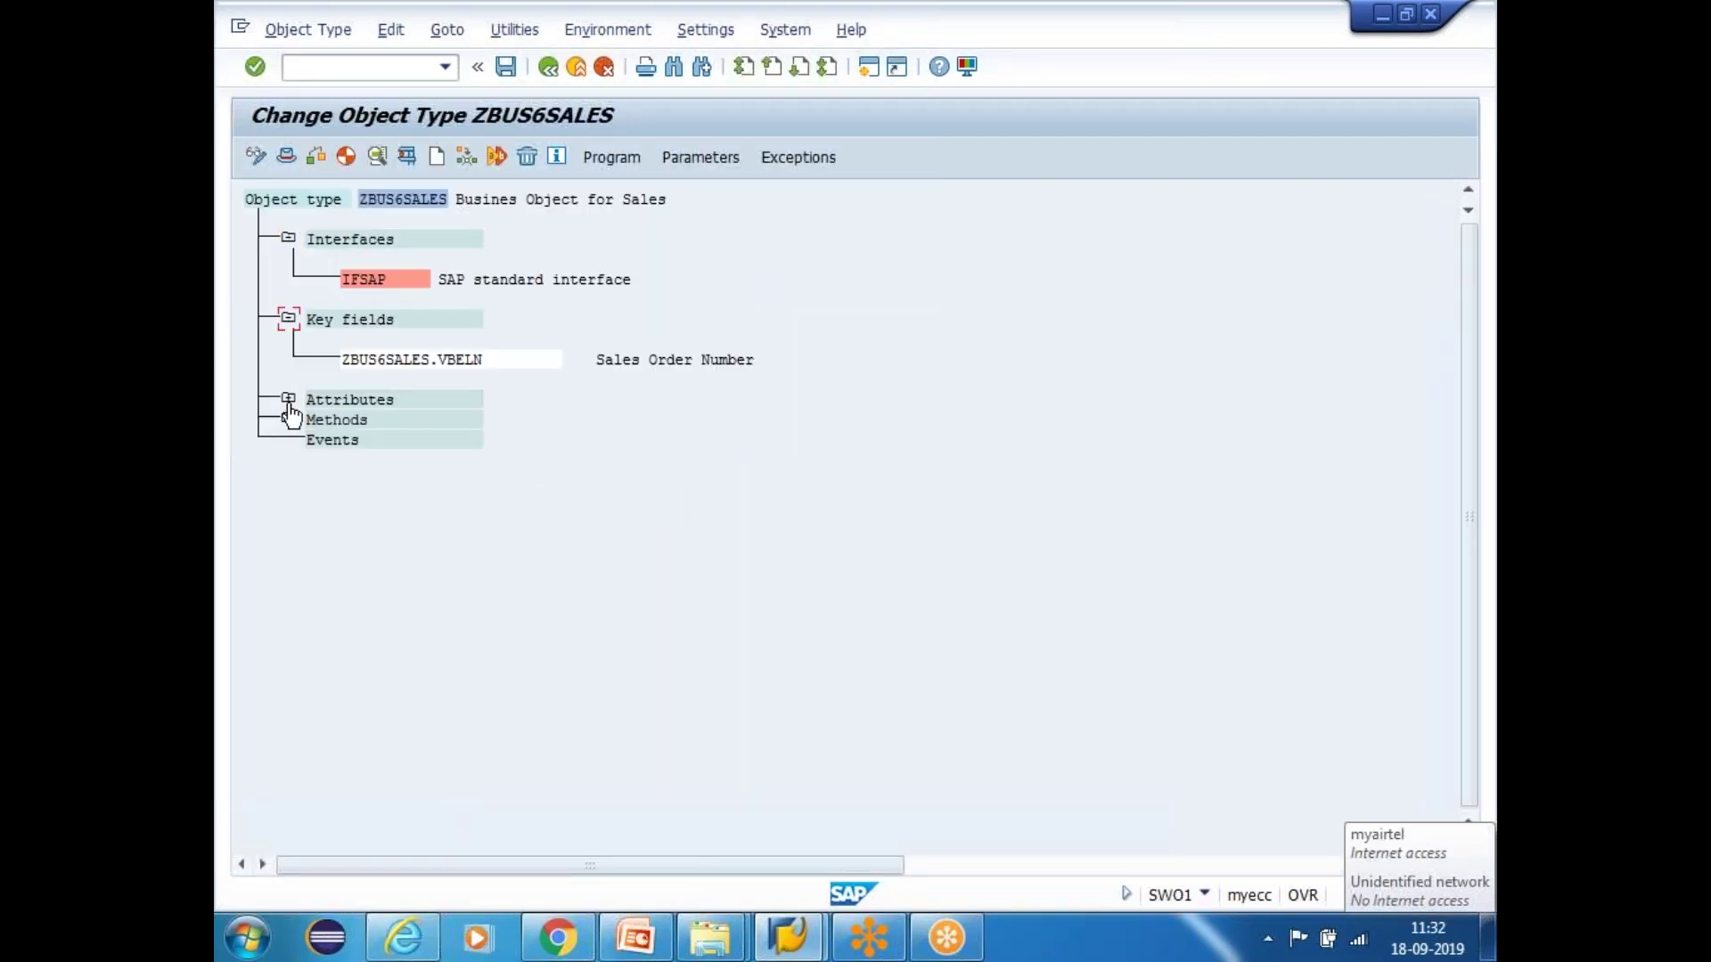
pyautogui.moveTo(344, 279); pyautogui.dragTo(421, 280)
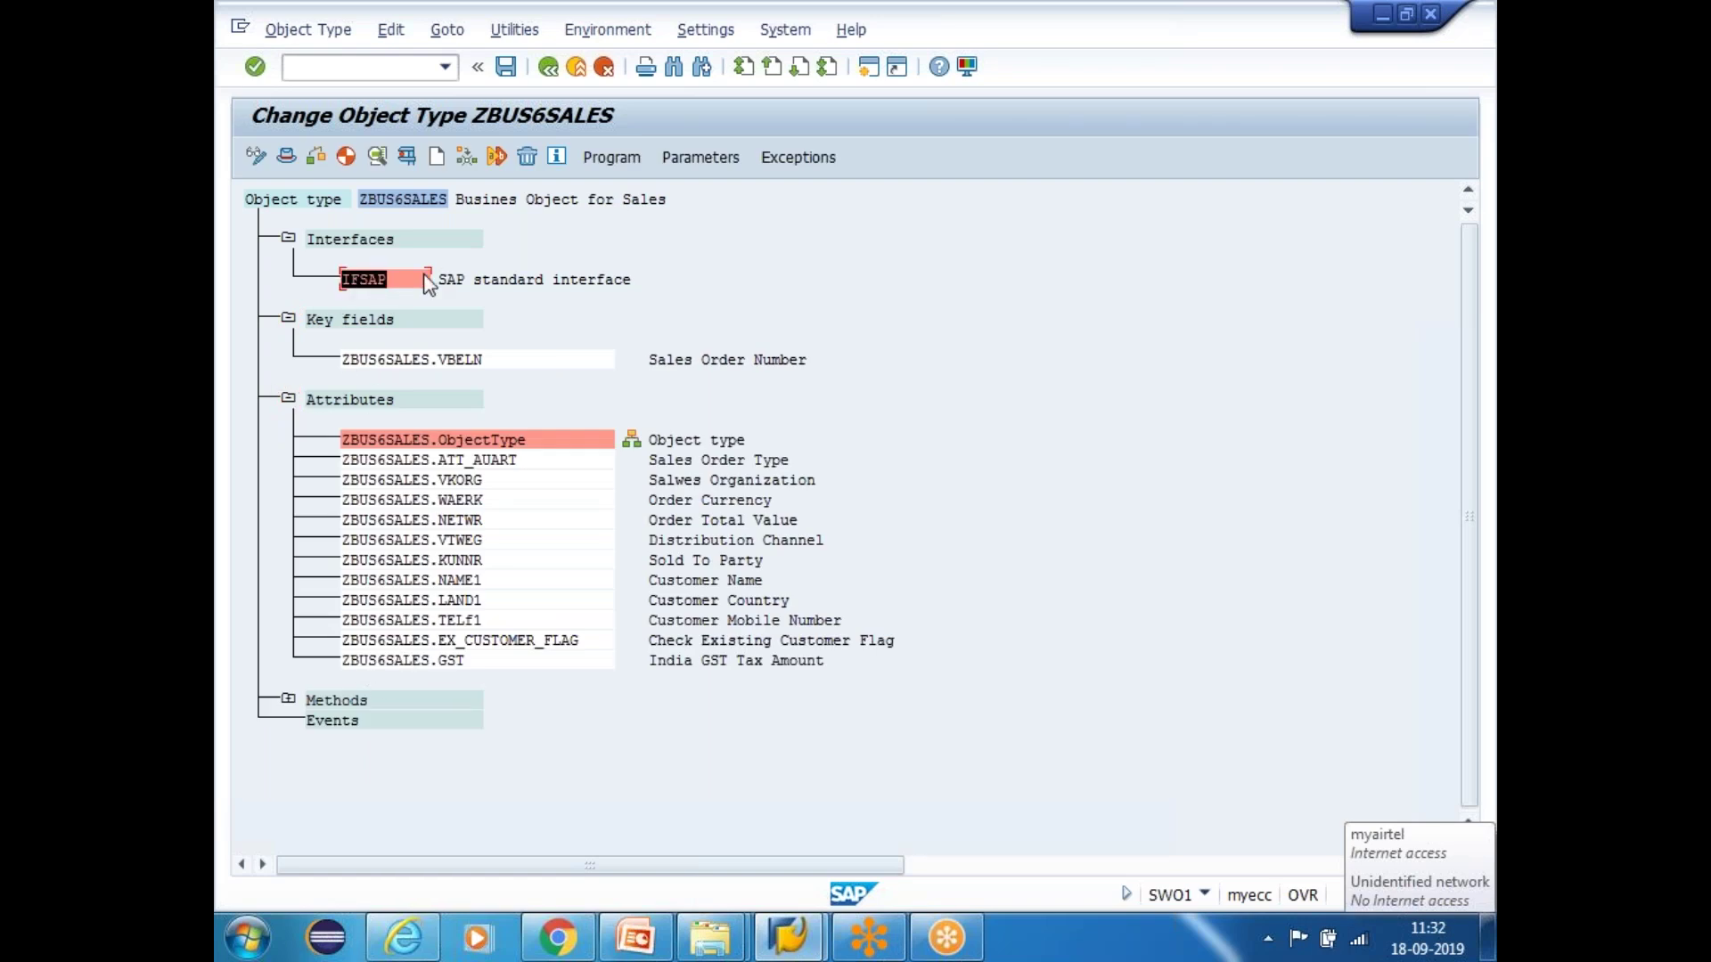
pyautogui.hotkey('ctrl', 'c')
pyautogui.click(289, 701)
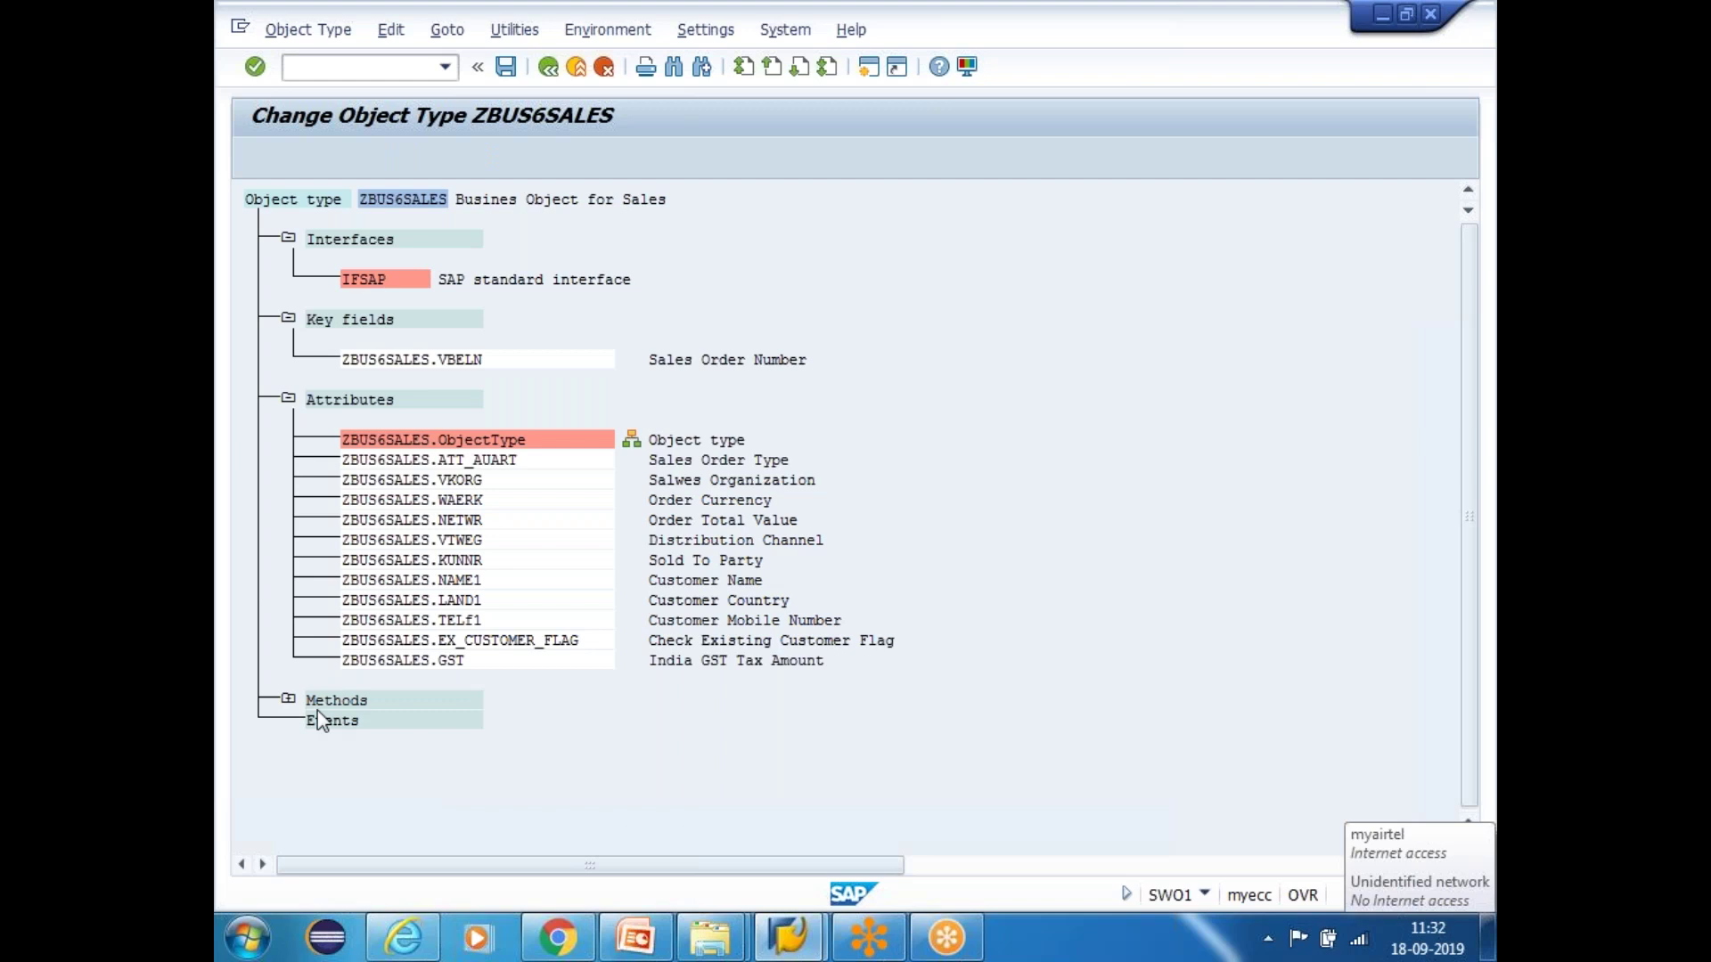
pyautogui.moveTo(555, 741)
pyautogui.mouseDown()
pyautogui.moveTo(323, 758)
pyautogui.moveTo(547, 768)
pyautogui.mouseUp()
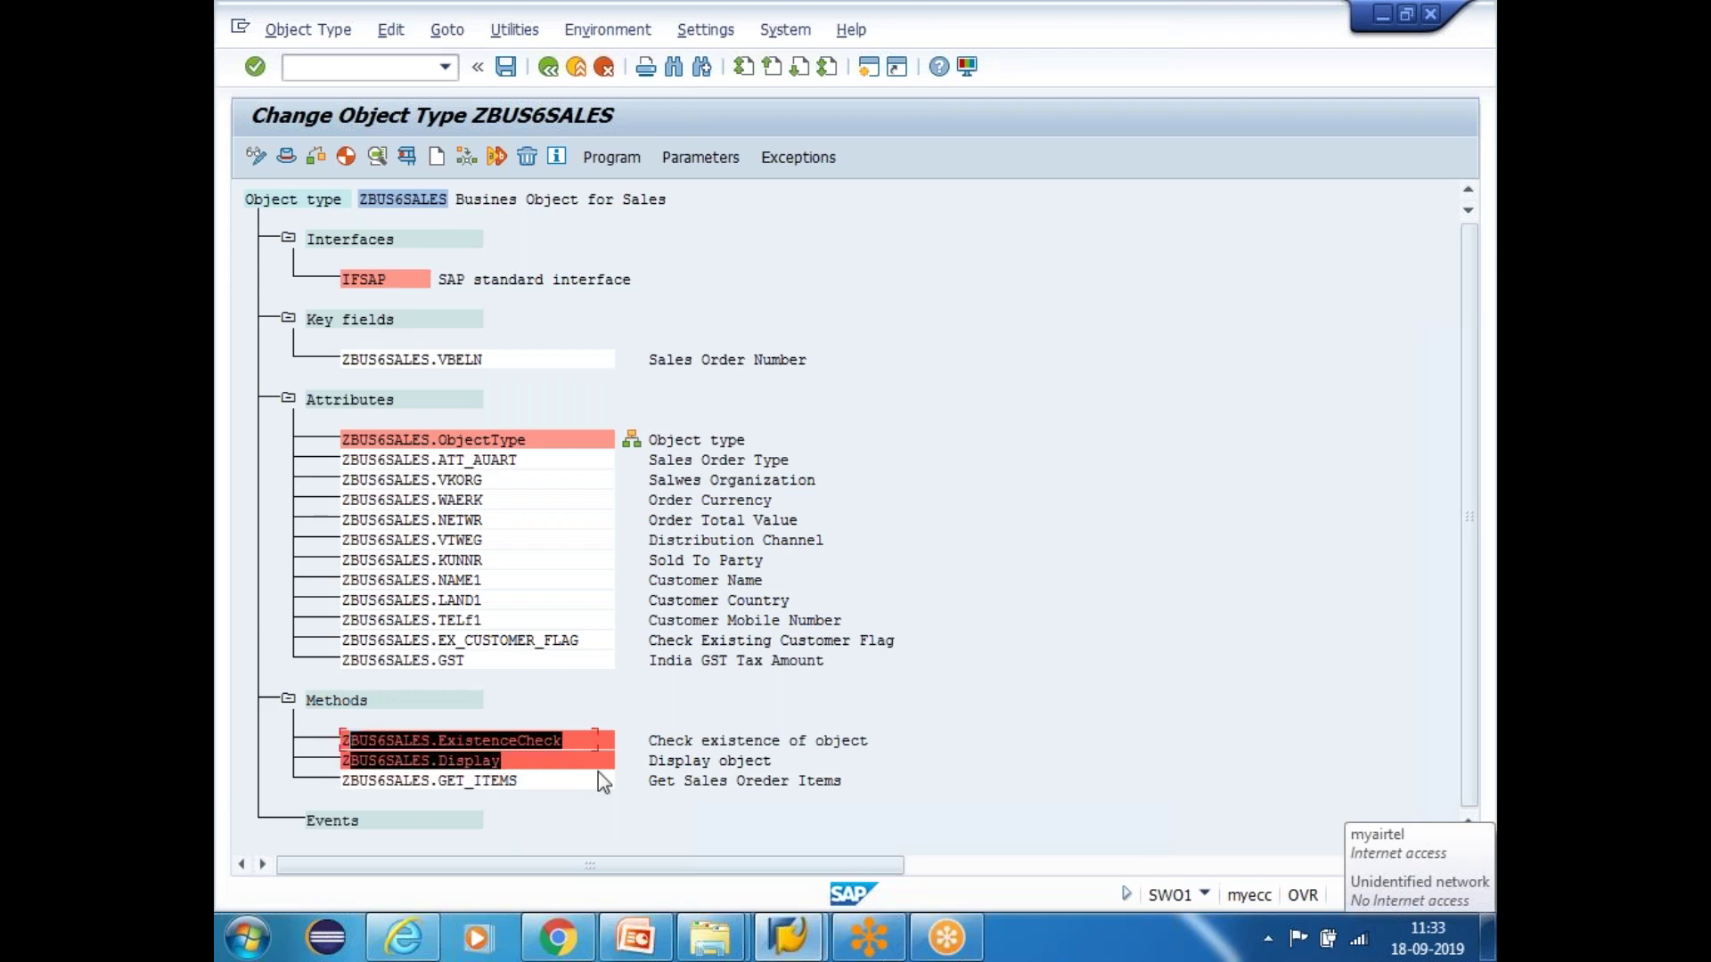
pyautogui.click(478, 762)
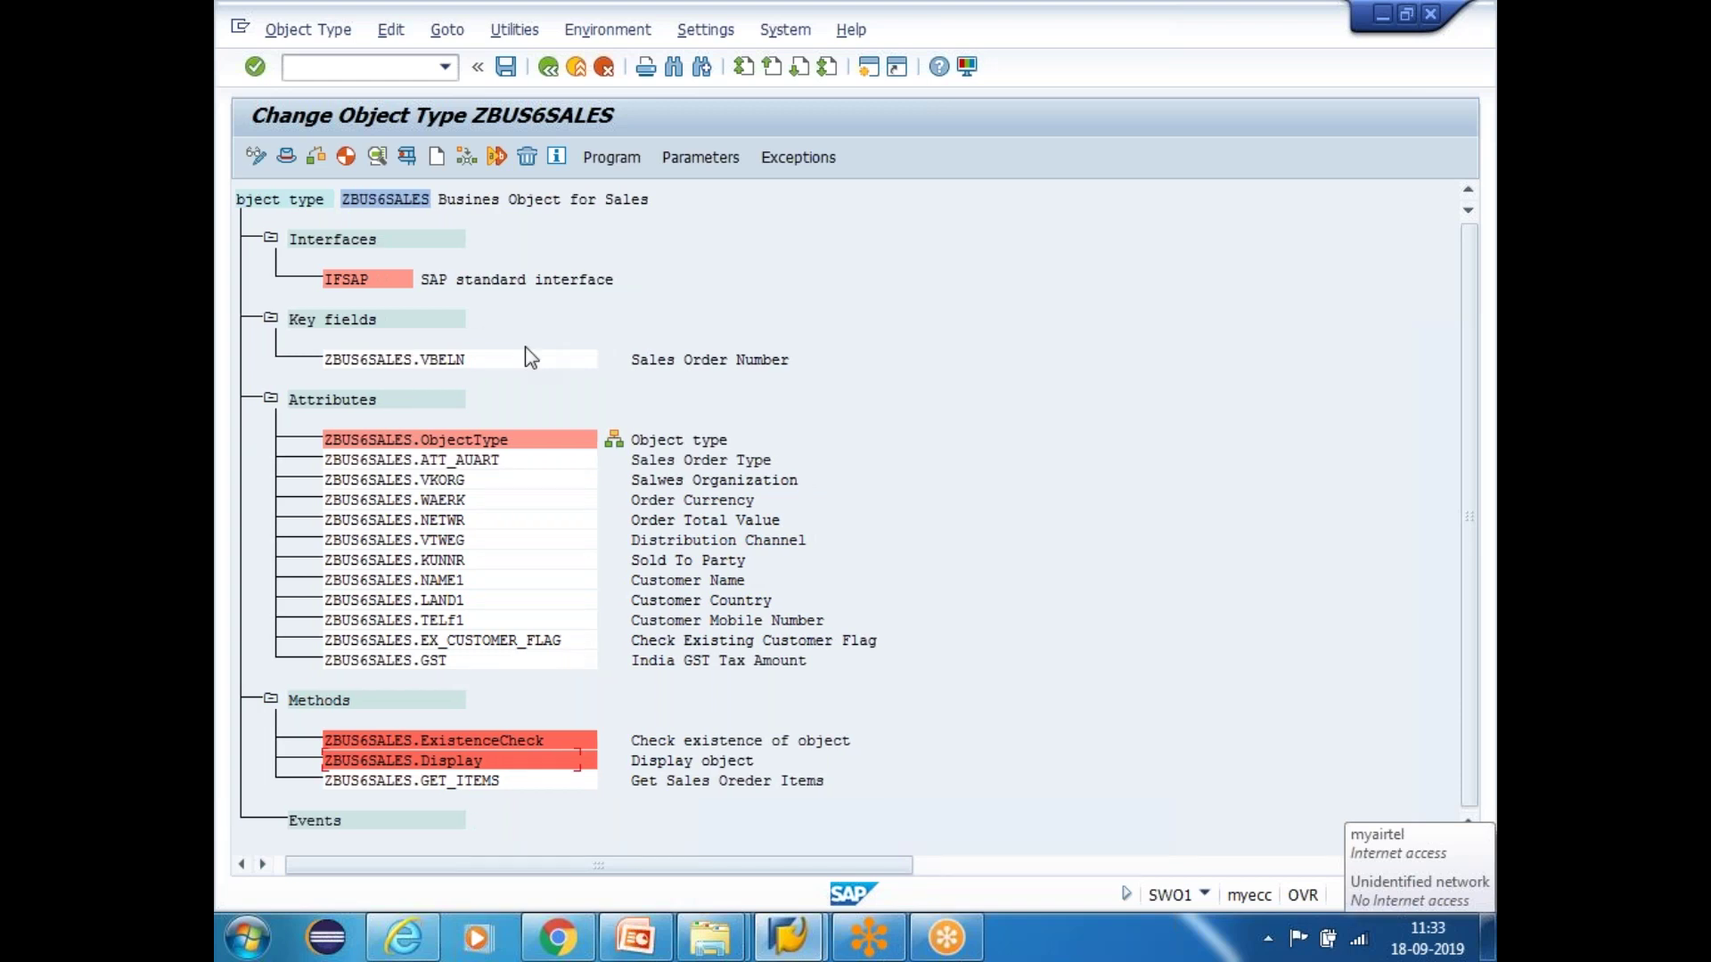
pyautogui.click(434, 360)
# Check attributes ATT_AUART (VBAK) and NAME1 (KNA1), then open method GET_ITEMS details
pyautogui.doubleClick(465, 461)
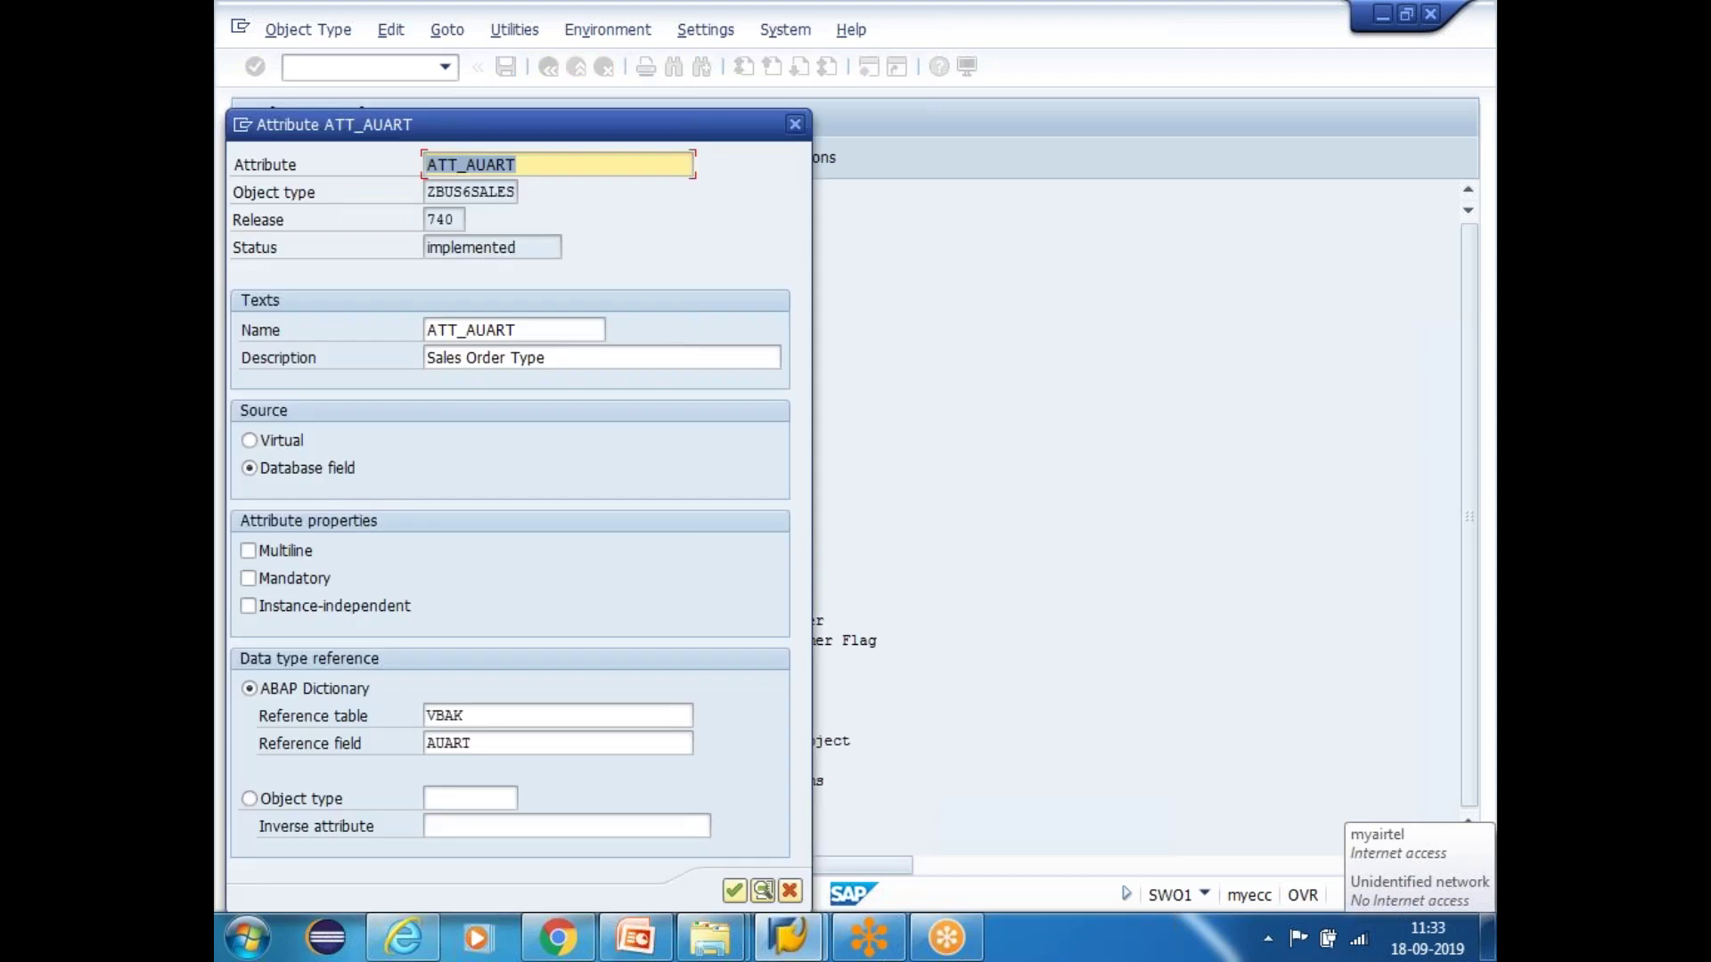
pyautogui.click(545, 715)
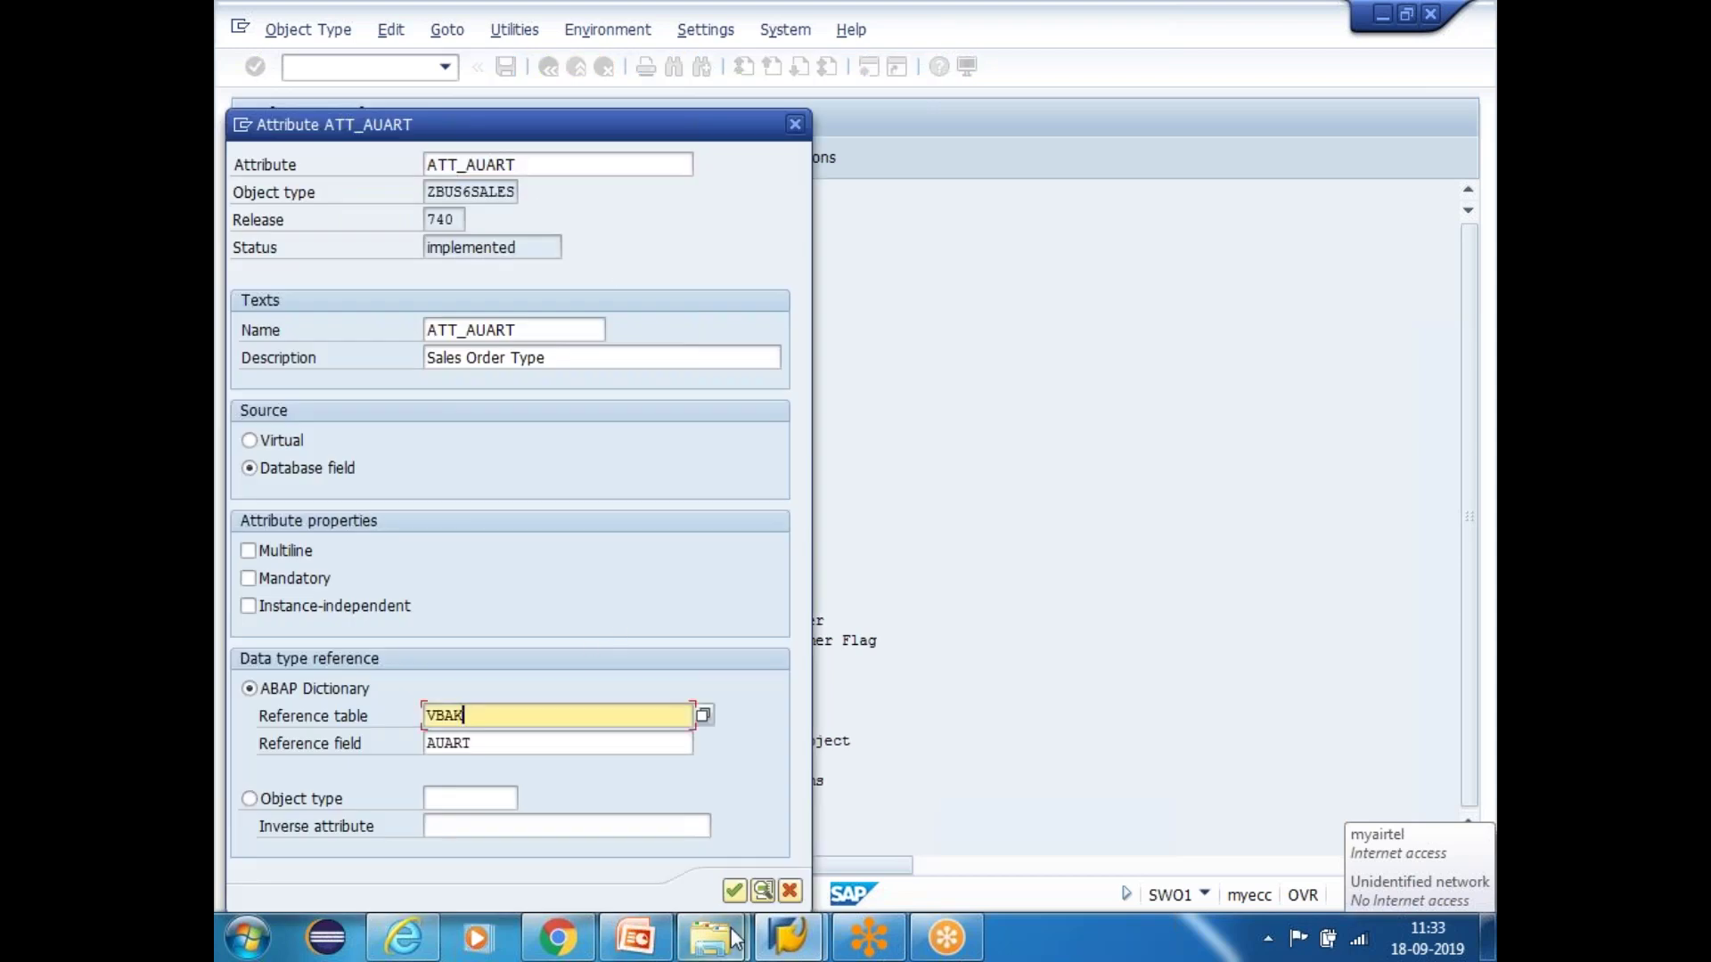
pyautogui.click(790, 891)
pyautogui.doubleClick(439, 585)
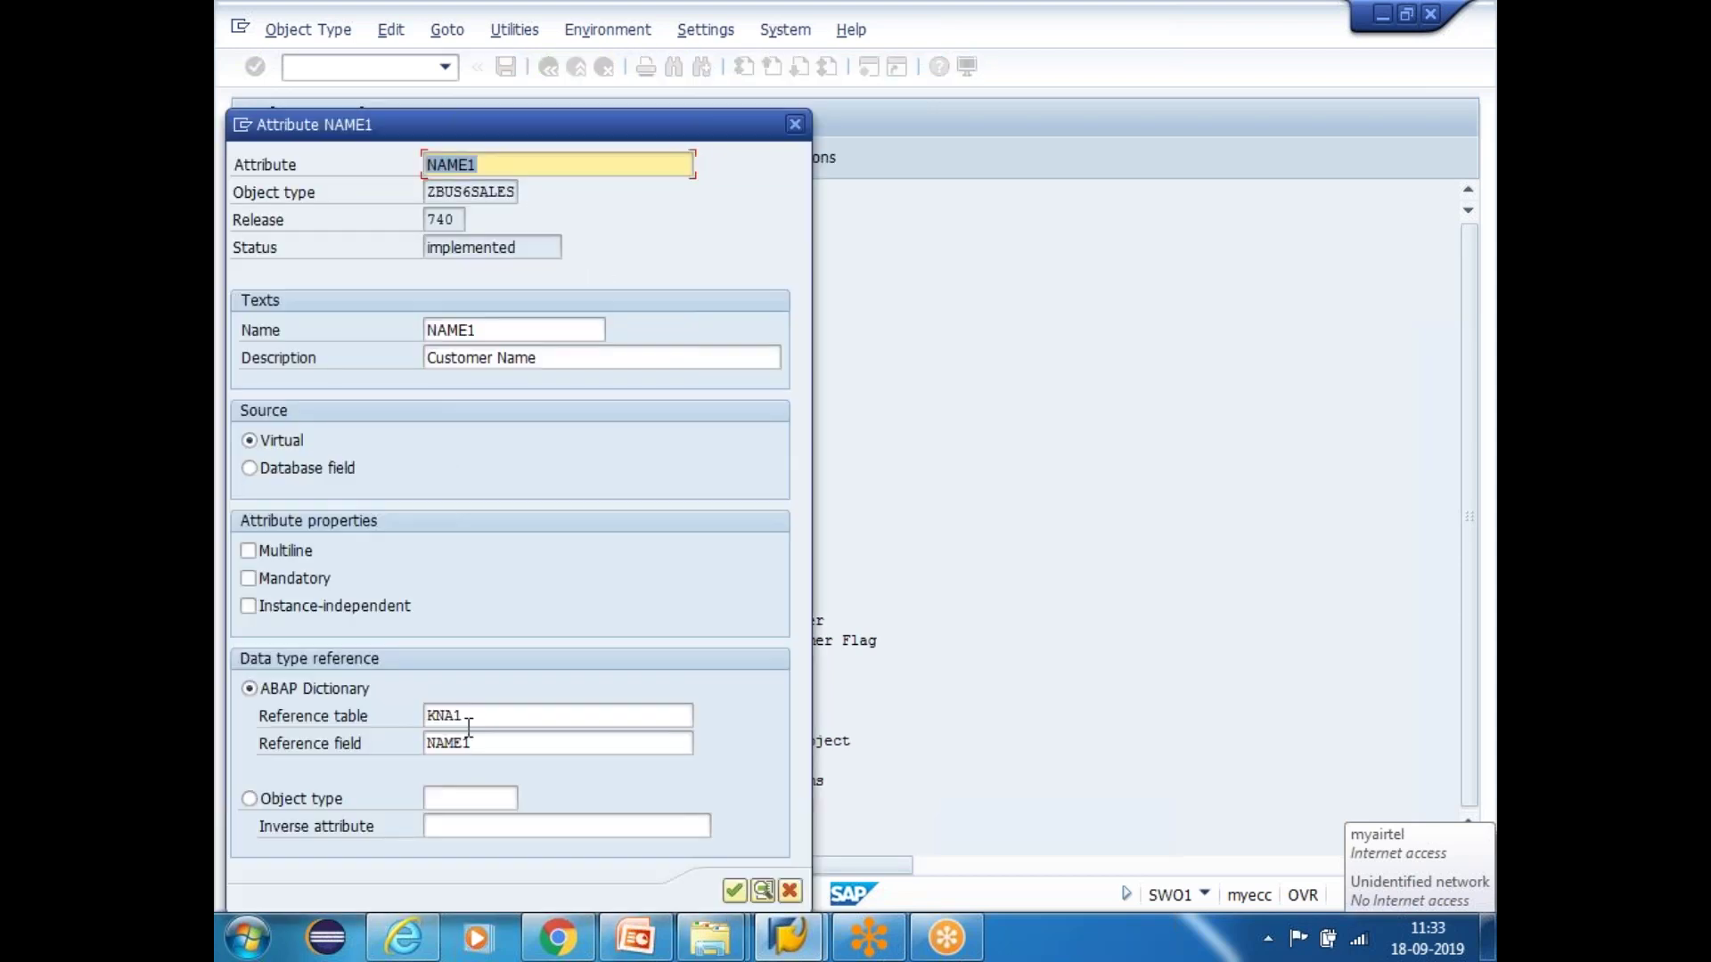
pyautogui.click(468, 716)
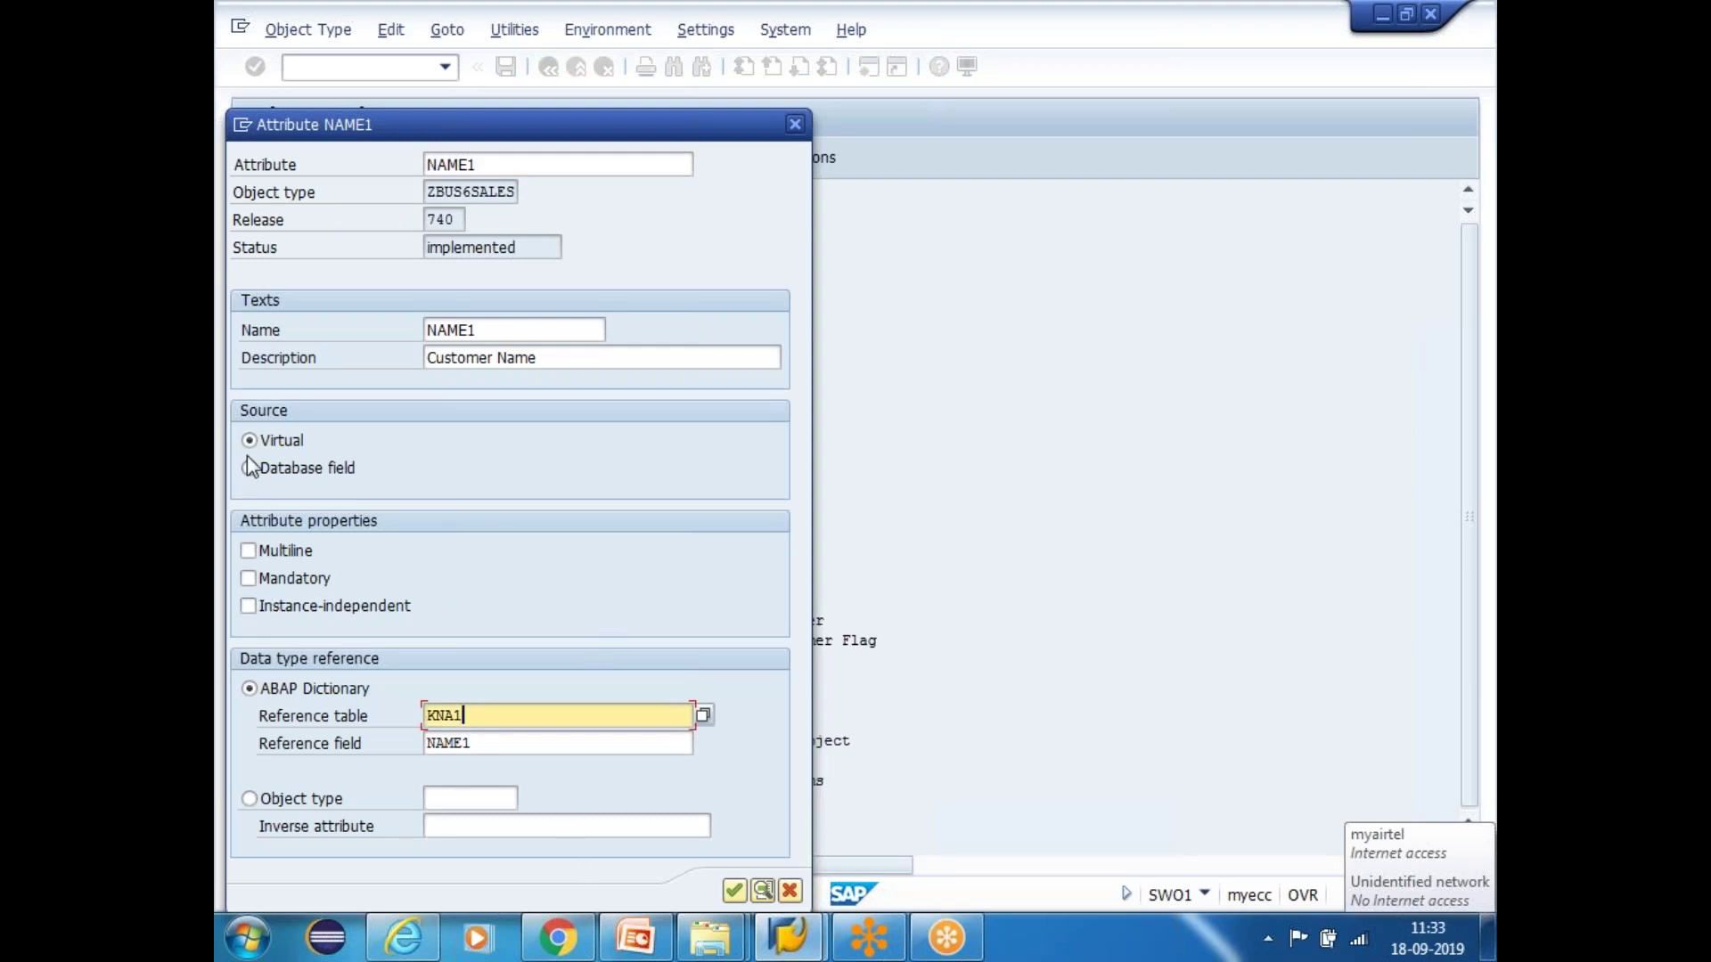
pyautogui.click(733, 891)
pyautogui.doubleClick(439, 782)
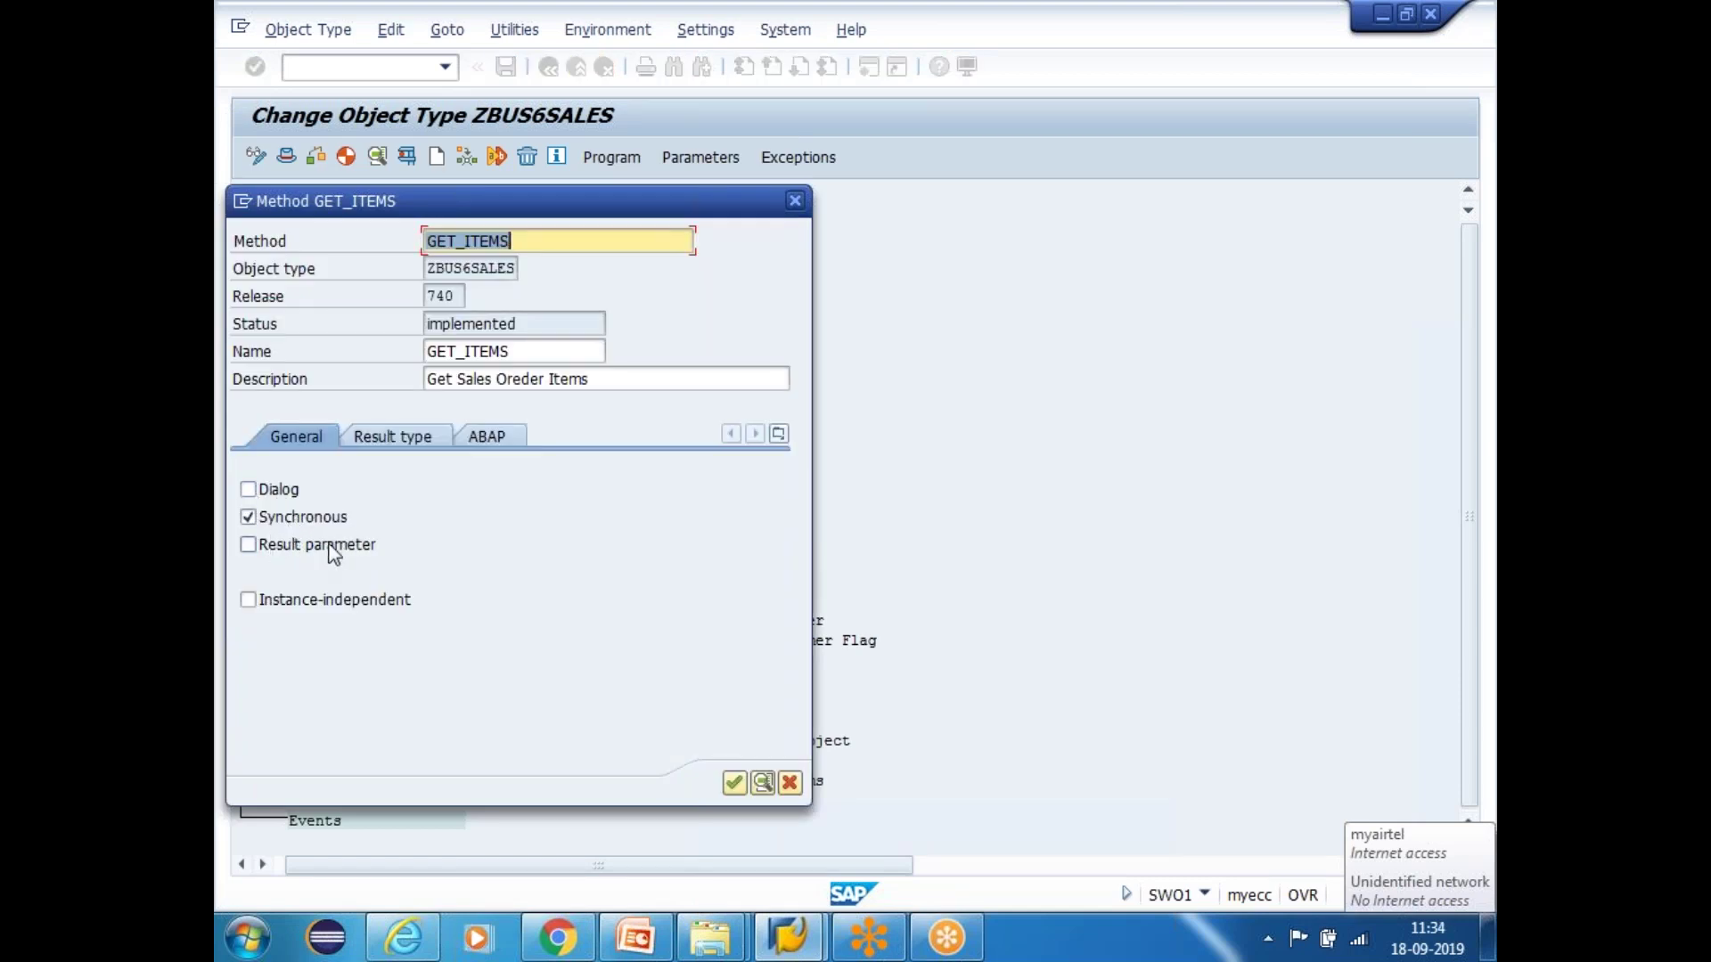
# Review GET_ITEMS parameter EX_ITEMS and exception 9999, then return to the overview
pyautogui.click(735, 784)
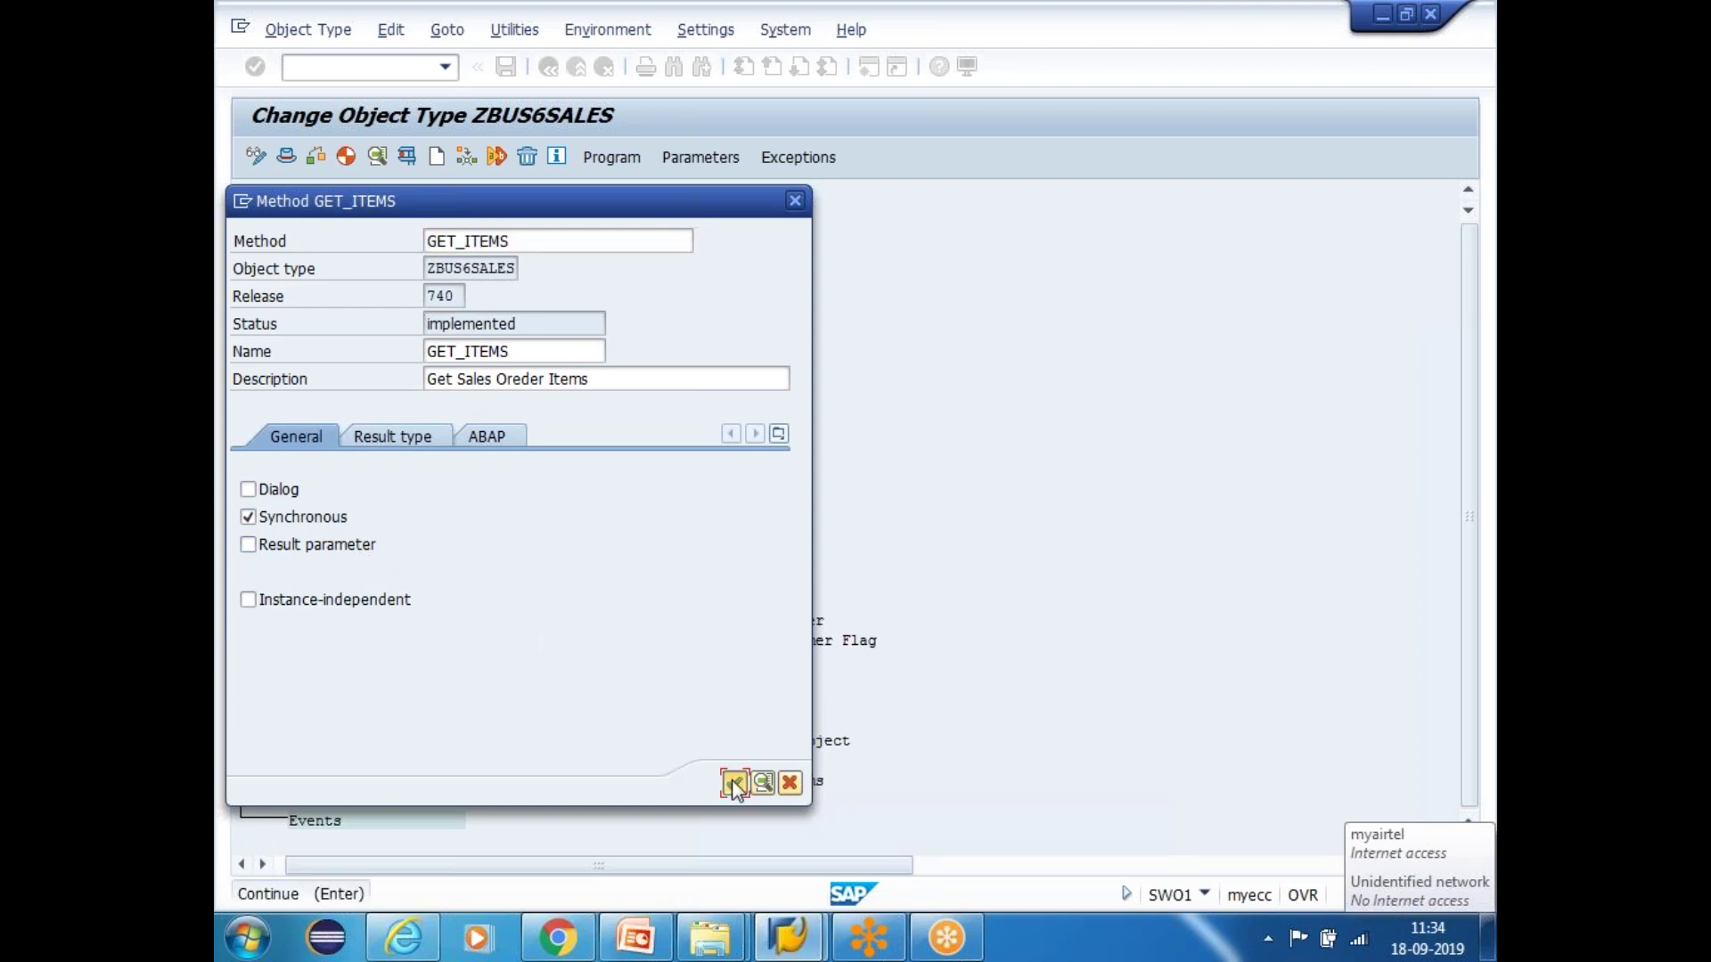
pyautogui.click(735, 784)
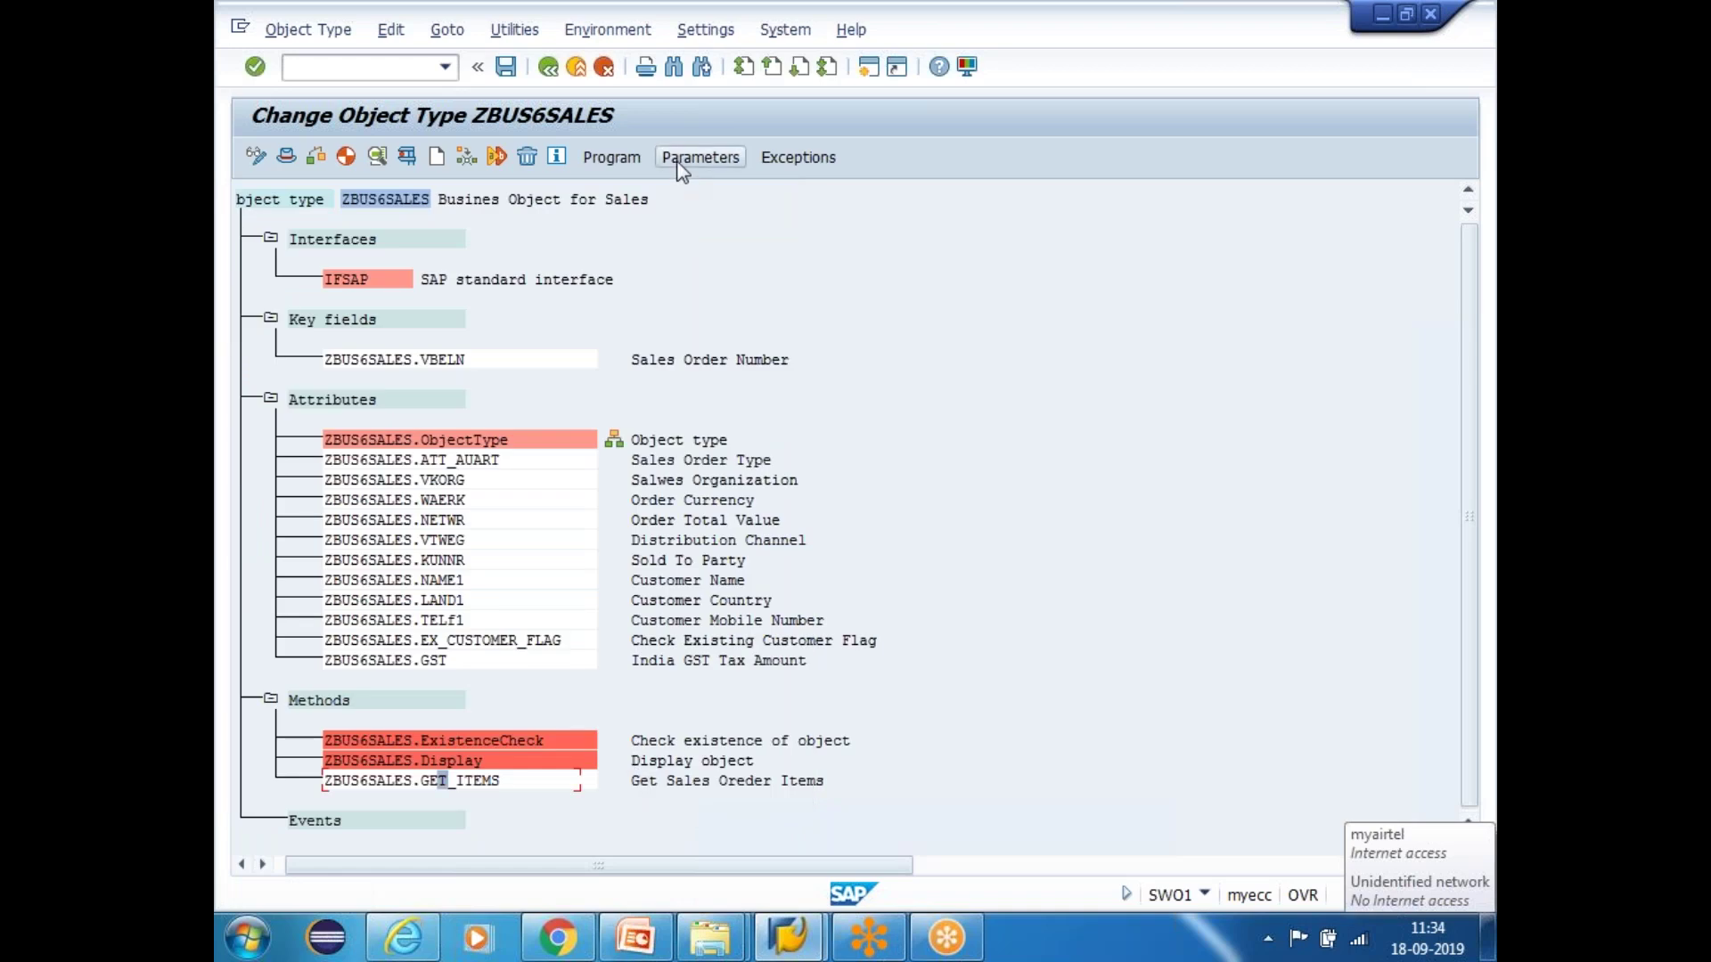
pyautogui.click(680, 158)
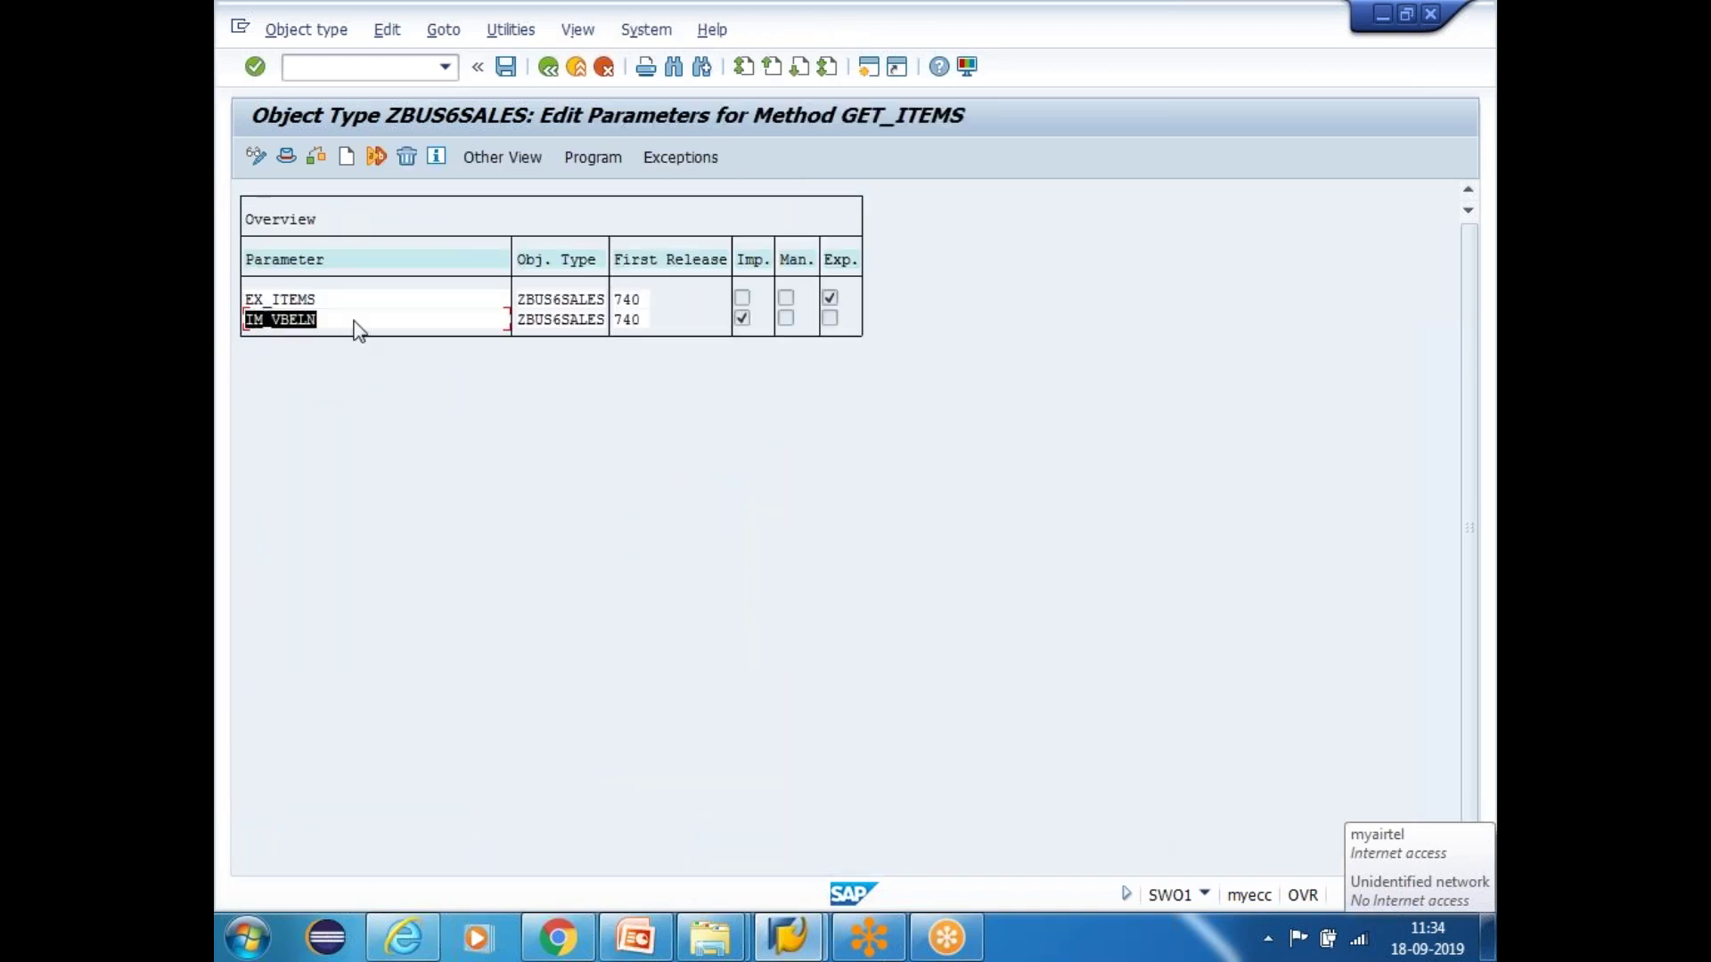
pyautogui.click(268, 299)
pyautogui.click(680, 162)
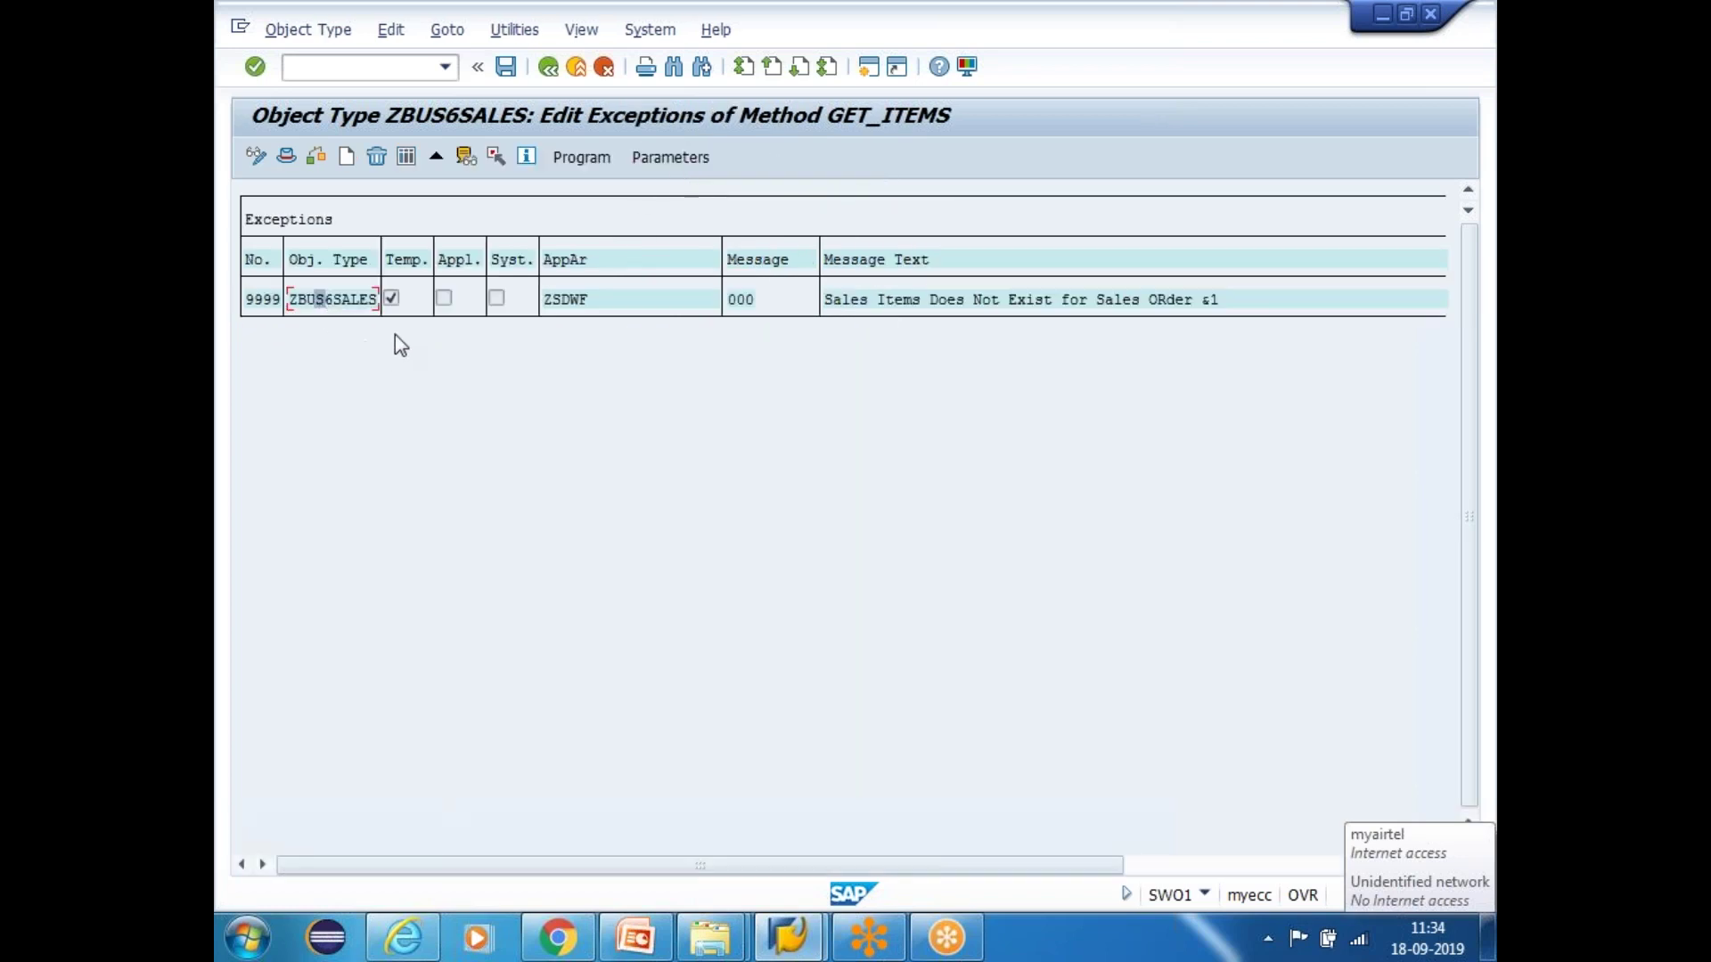
pyautogui.click(347, 300)
pyautogui.click(548, 66)
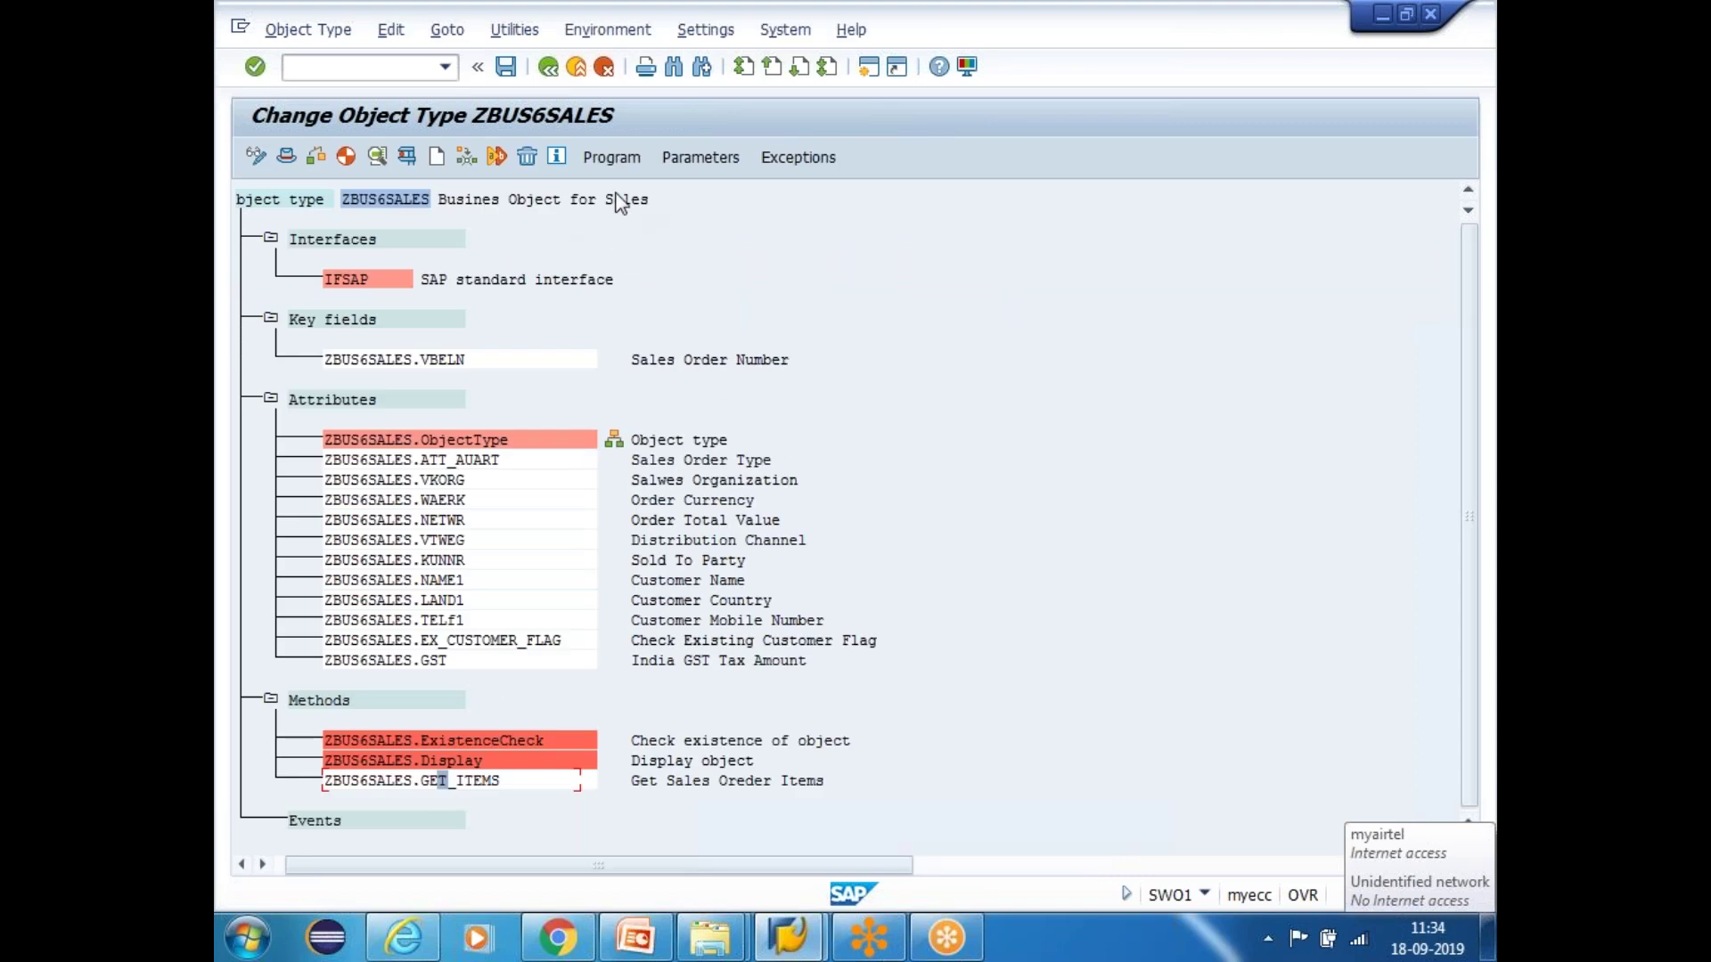
# Inspect the object type's program code, then go back to the SWO1 start screen
pyautogui.click(625, 166)
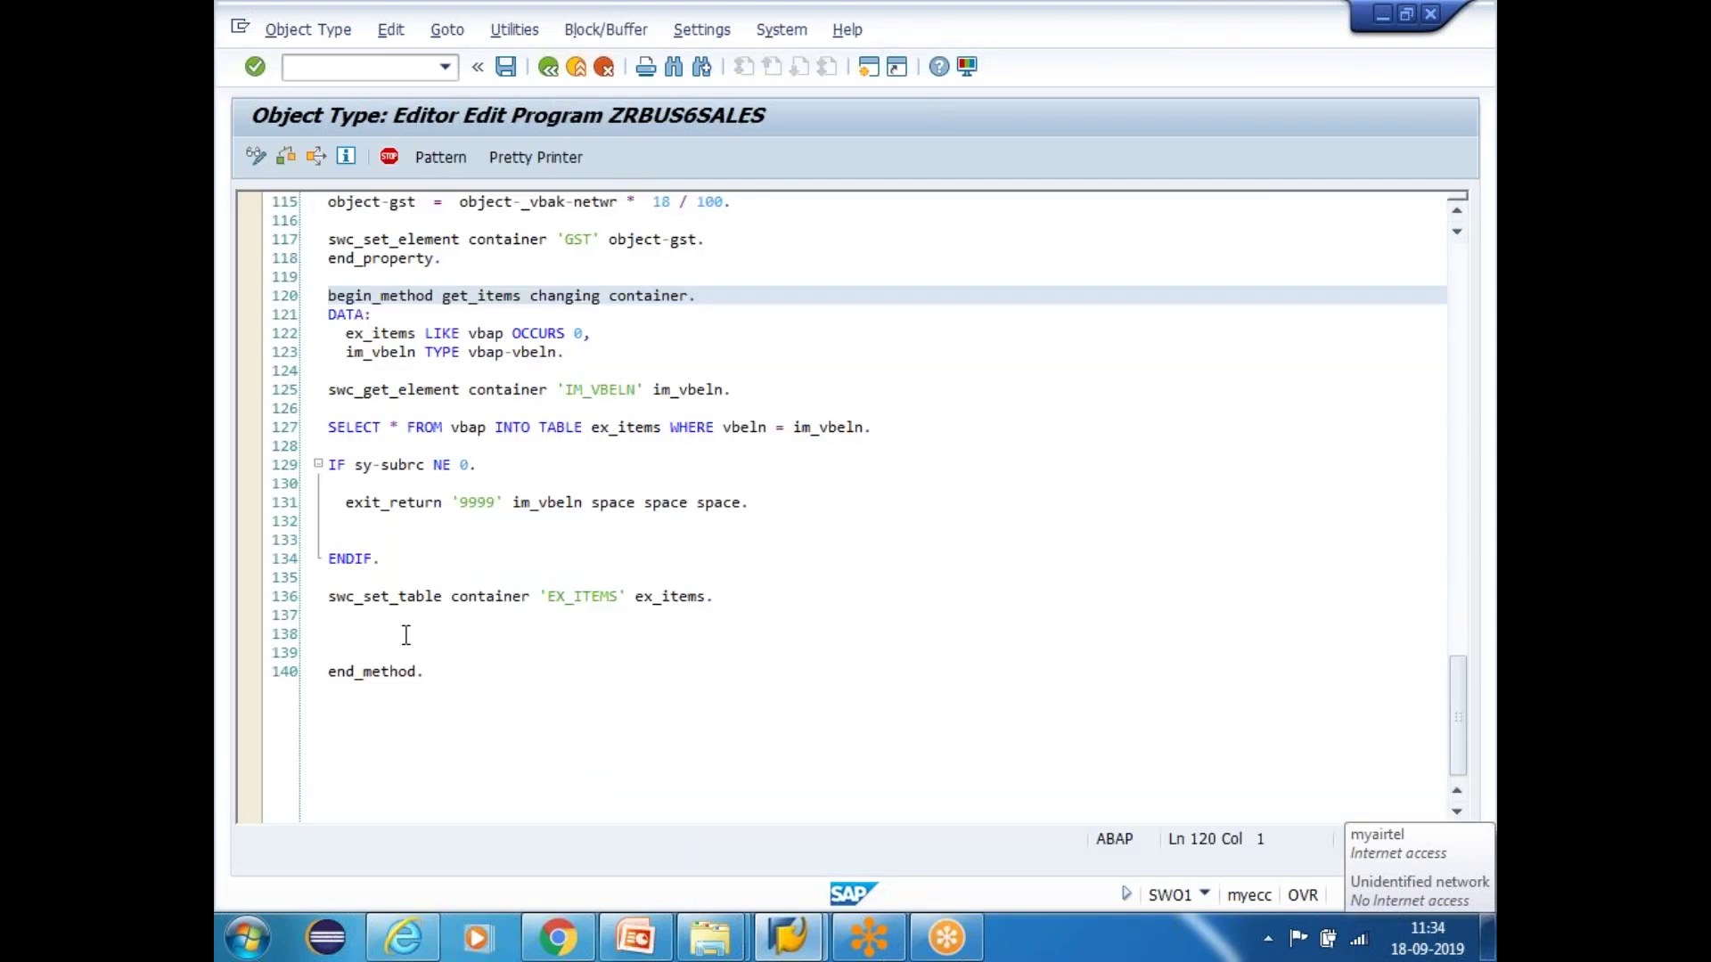
pyautogui.click(406, 633)
pyautogui.moveTo(331, 604); pyautogui.dragTo(783, 611)
pyautogui.click(424, 672)
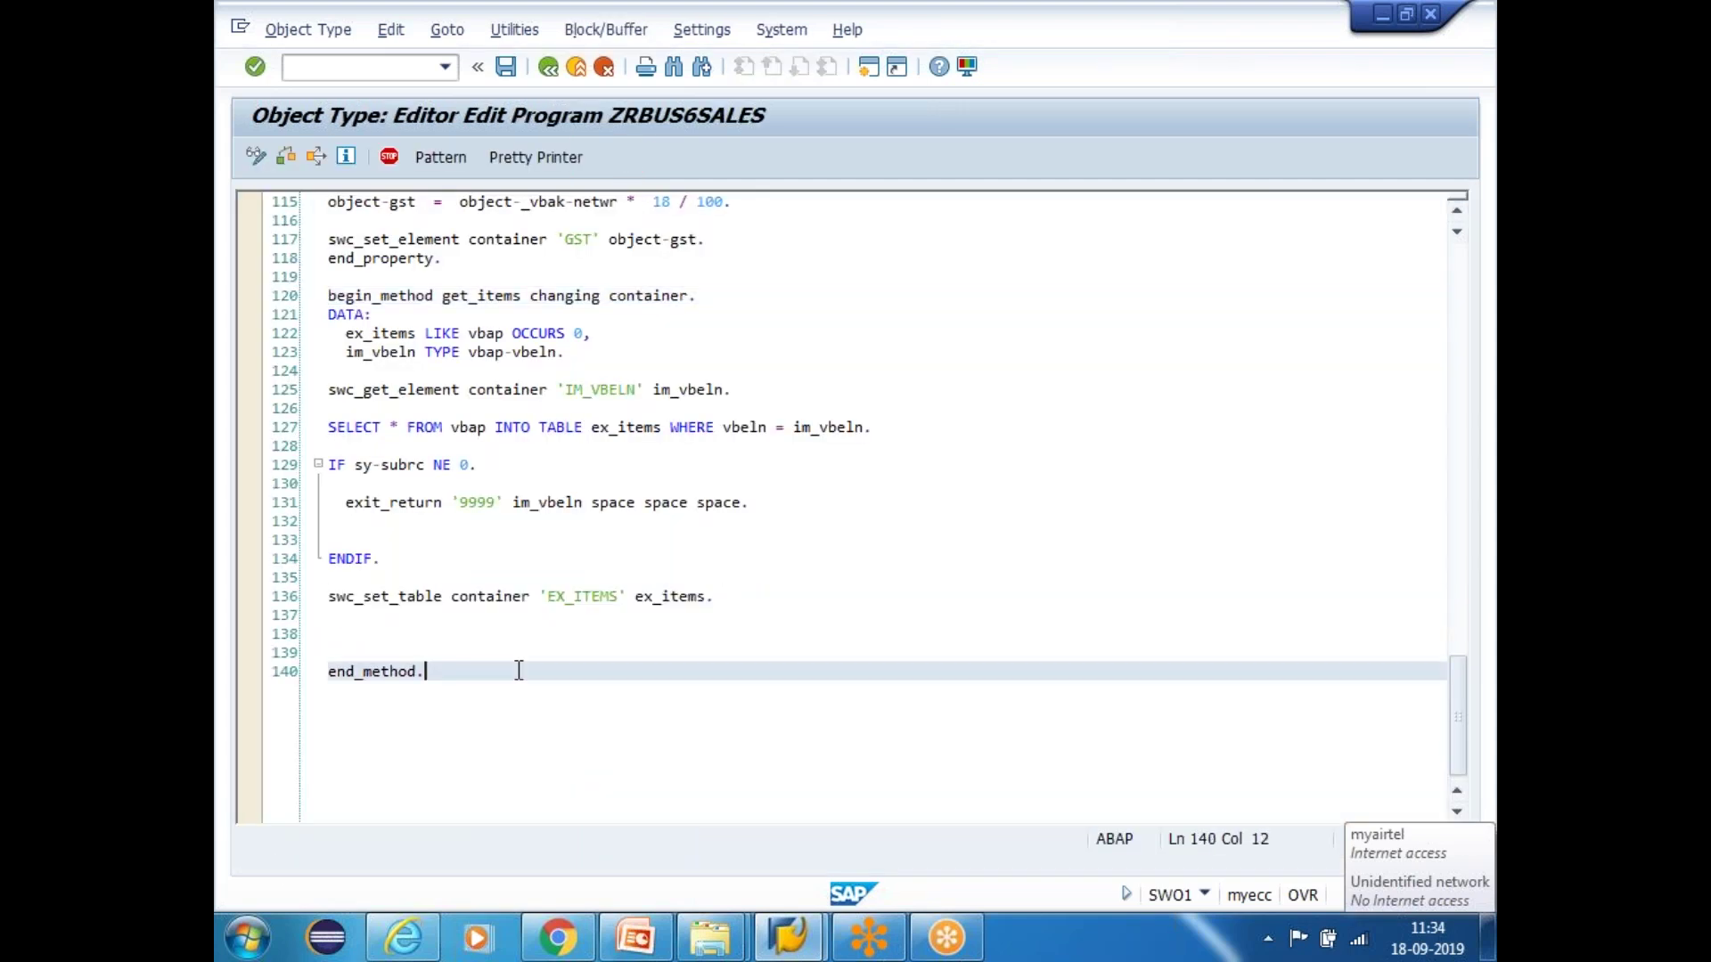
pyautogui.click(561, 654)
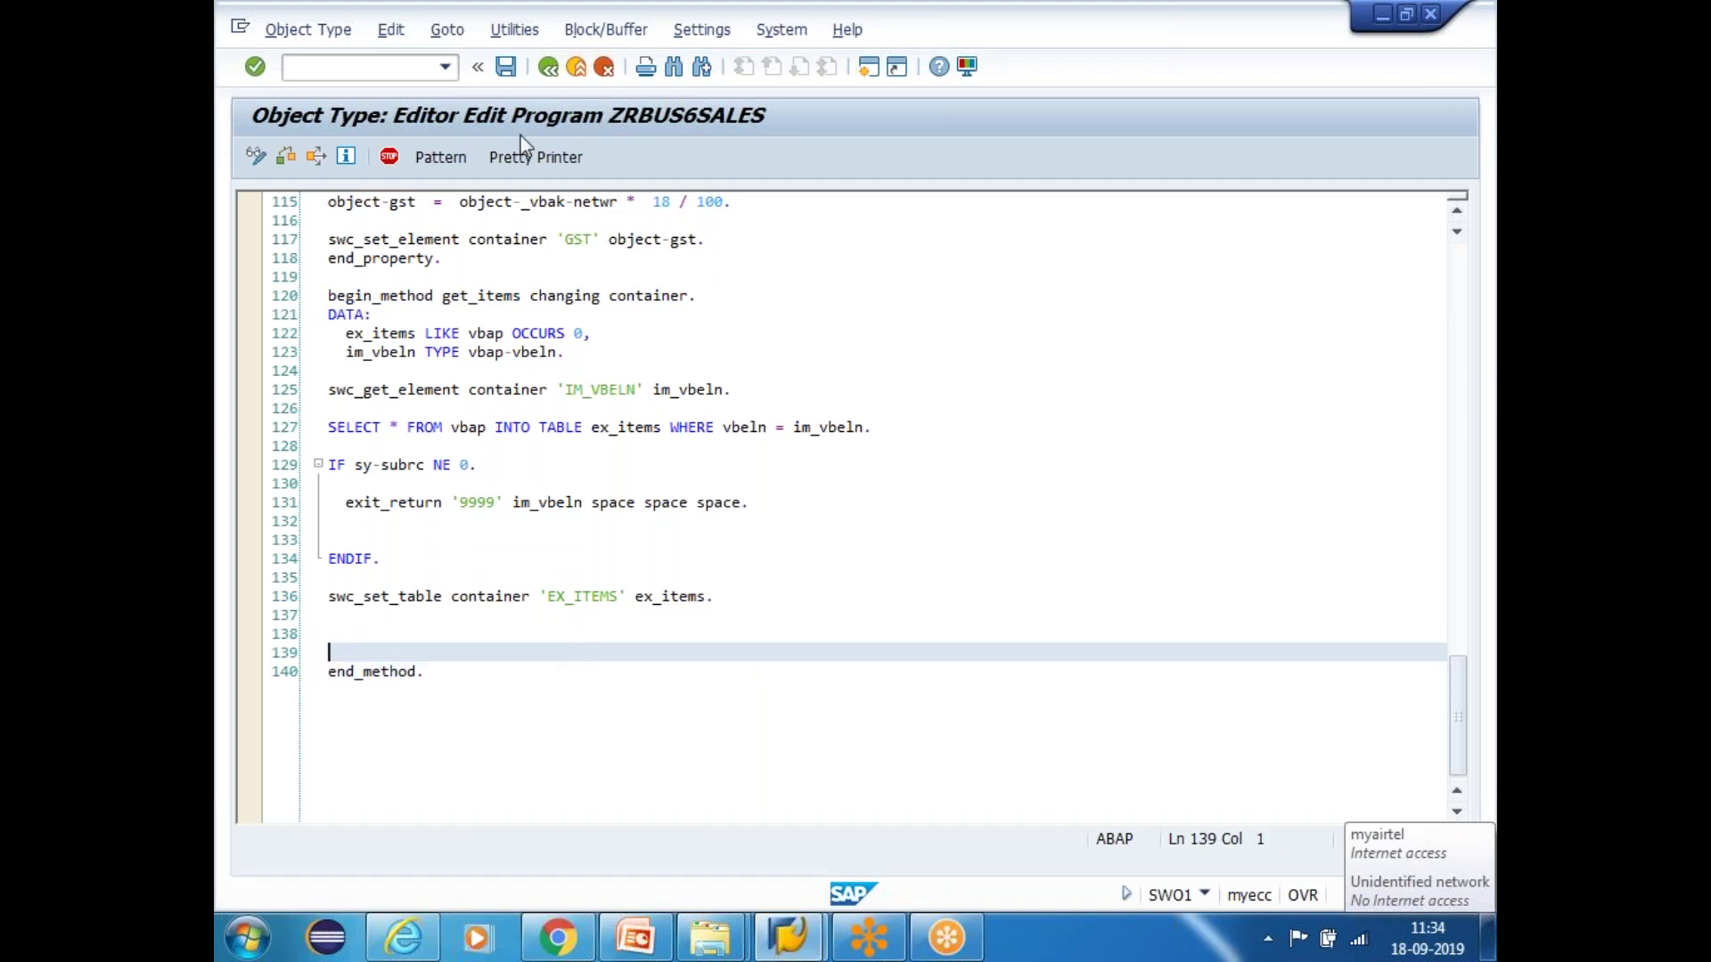
pyautogui.click(552, 73)
pyautogui.click(548, 66)
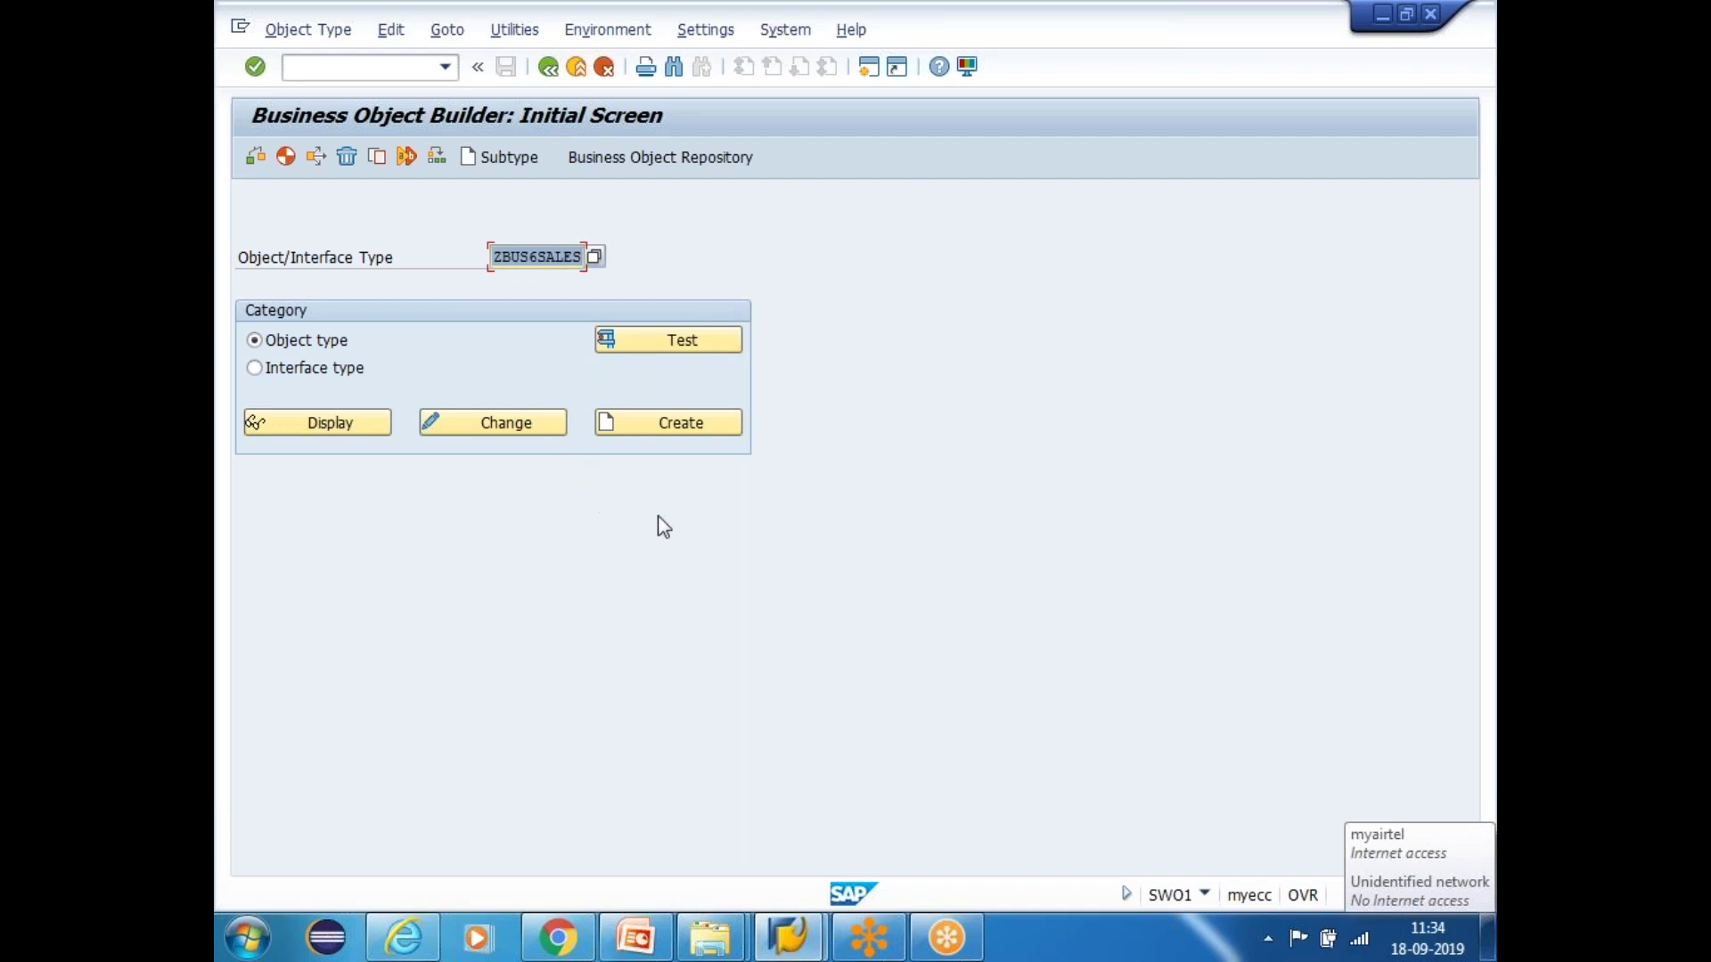
# Open a new SAP session and start SWO1 in it
pyautogui.click(871, 72)
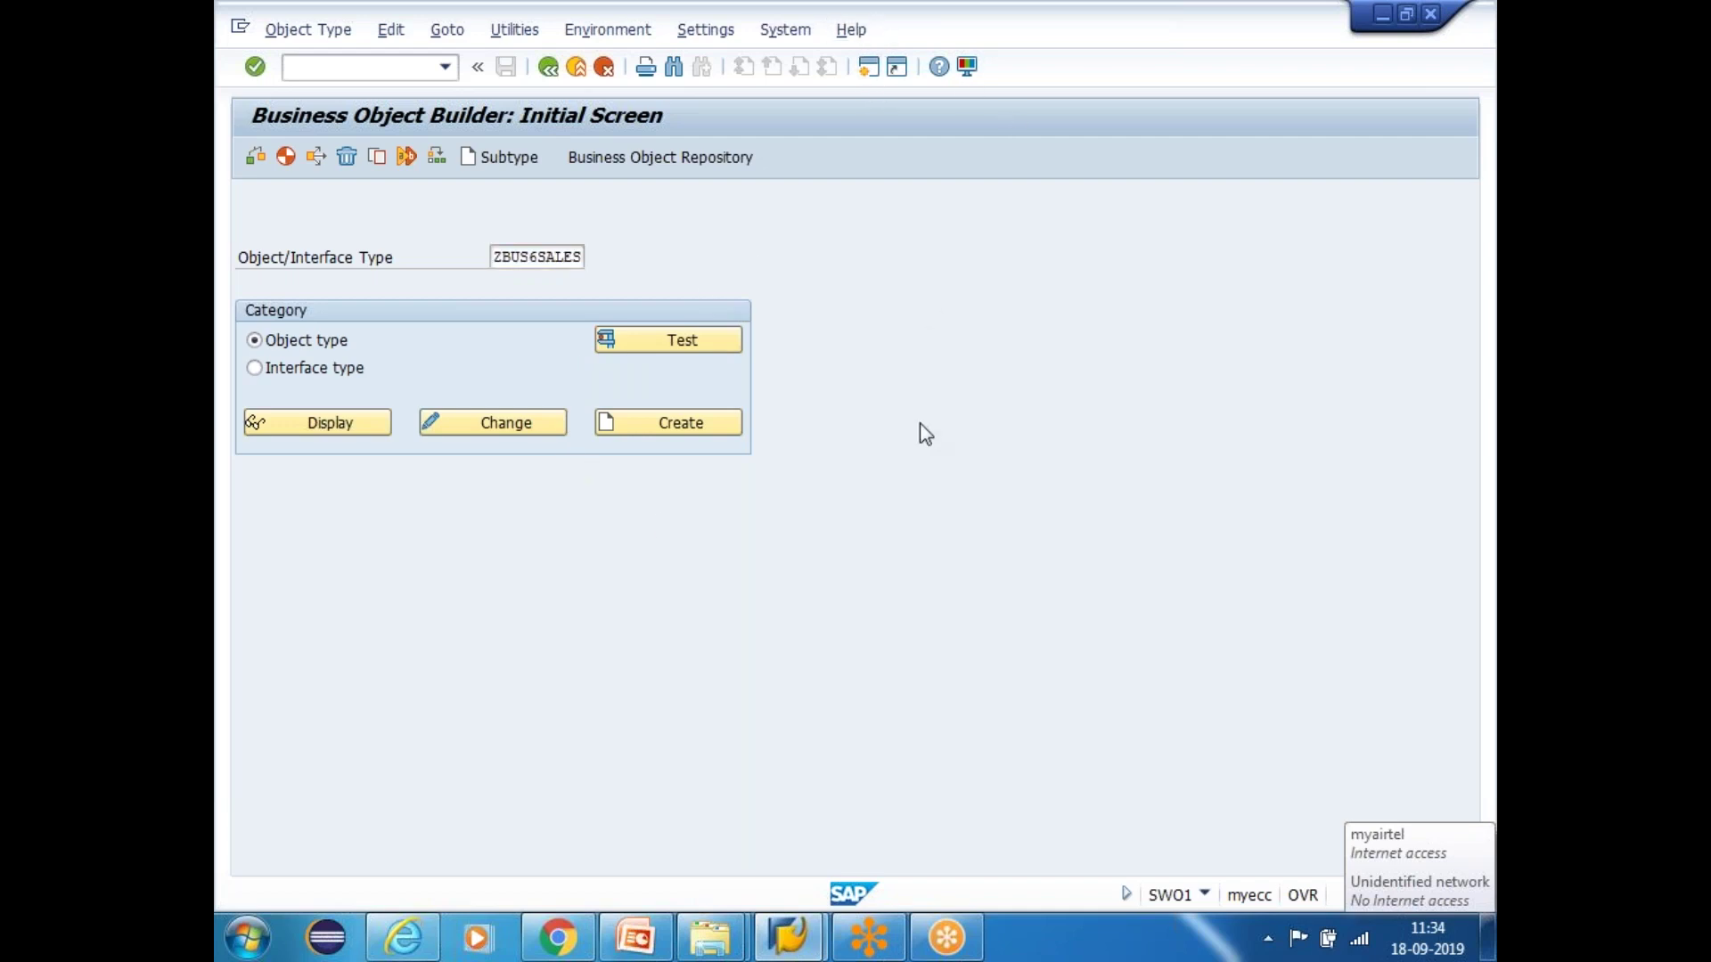
pyautogui.write('sw')
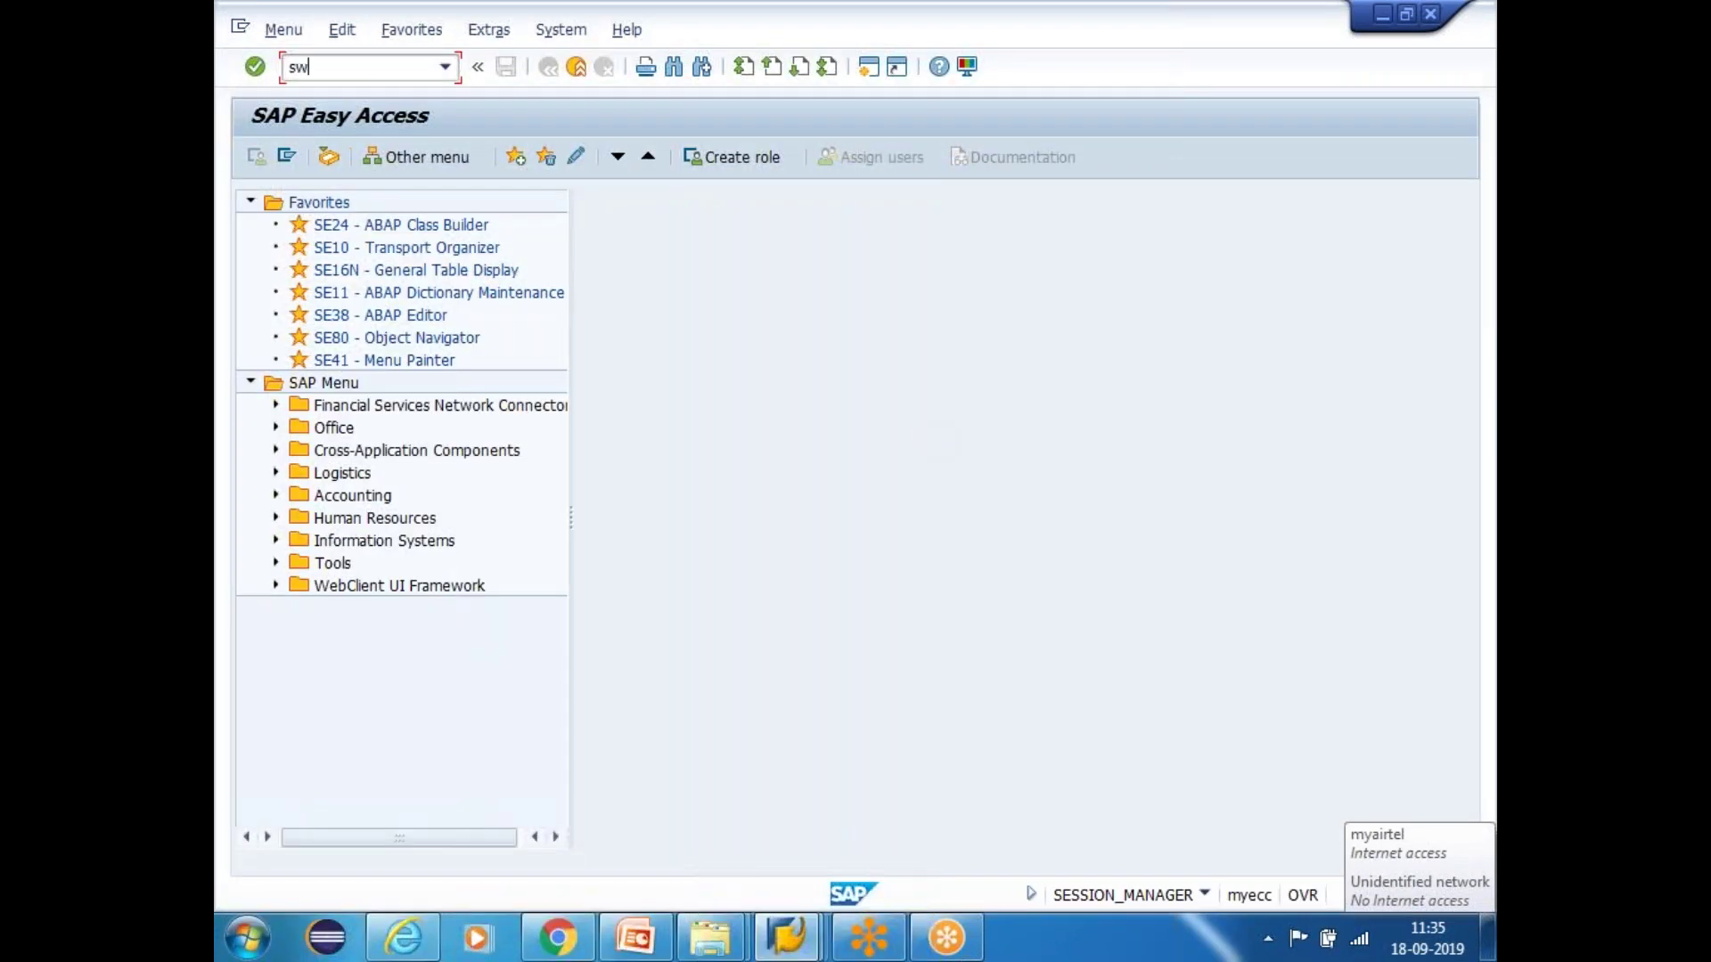
pyautogui.write('1')
pyautogui.press('BackSpace')
pyautogui.write('01')
pyautogui.press('Return')
pyautogui.write('swo1')
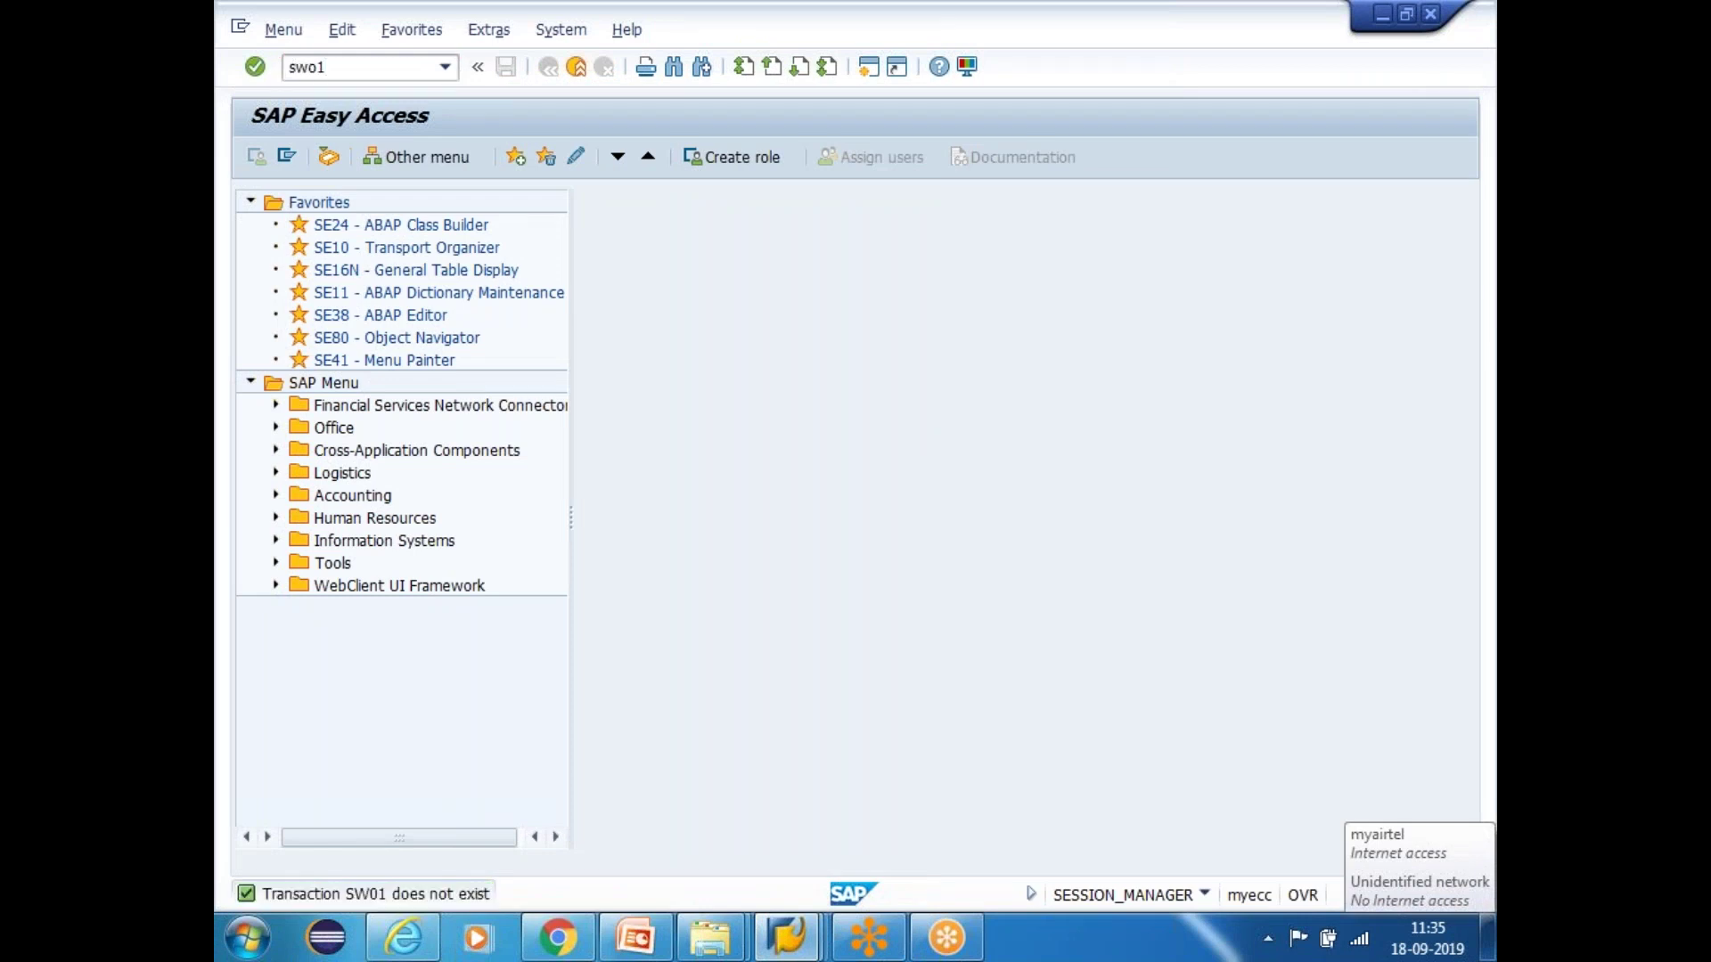
pyautogui.press('Return')
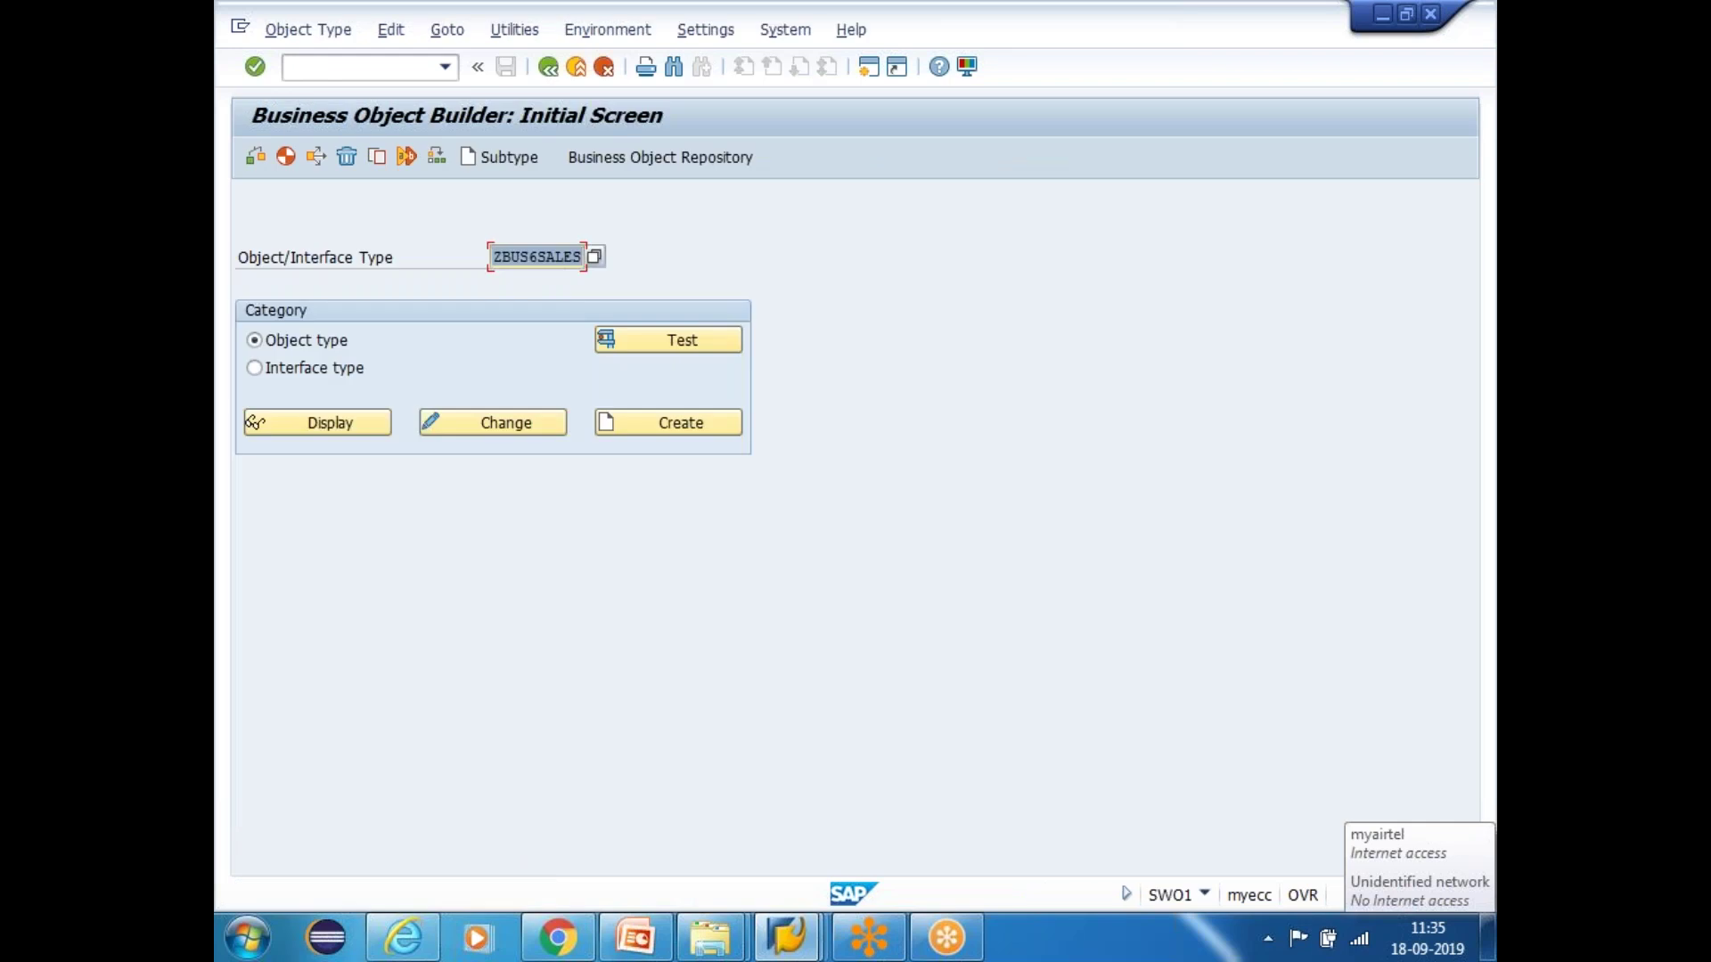
# Search the business objects and take Sales Order BUS2032 as the object type
pyautogui.press('BackSpace')
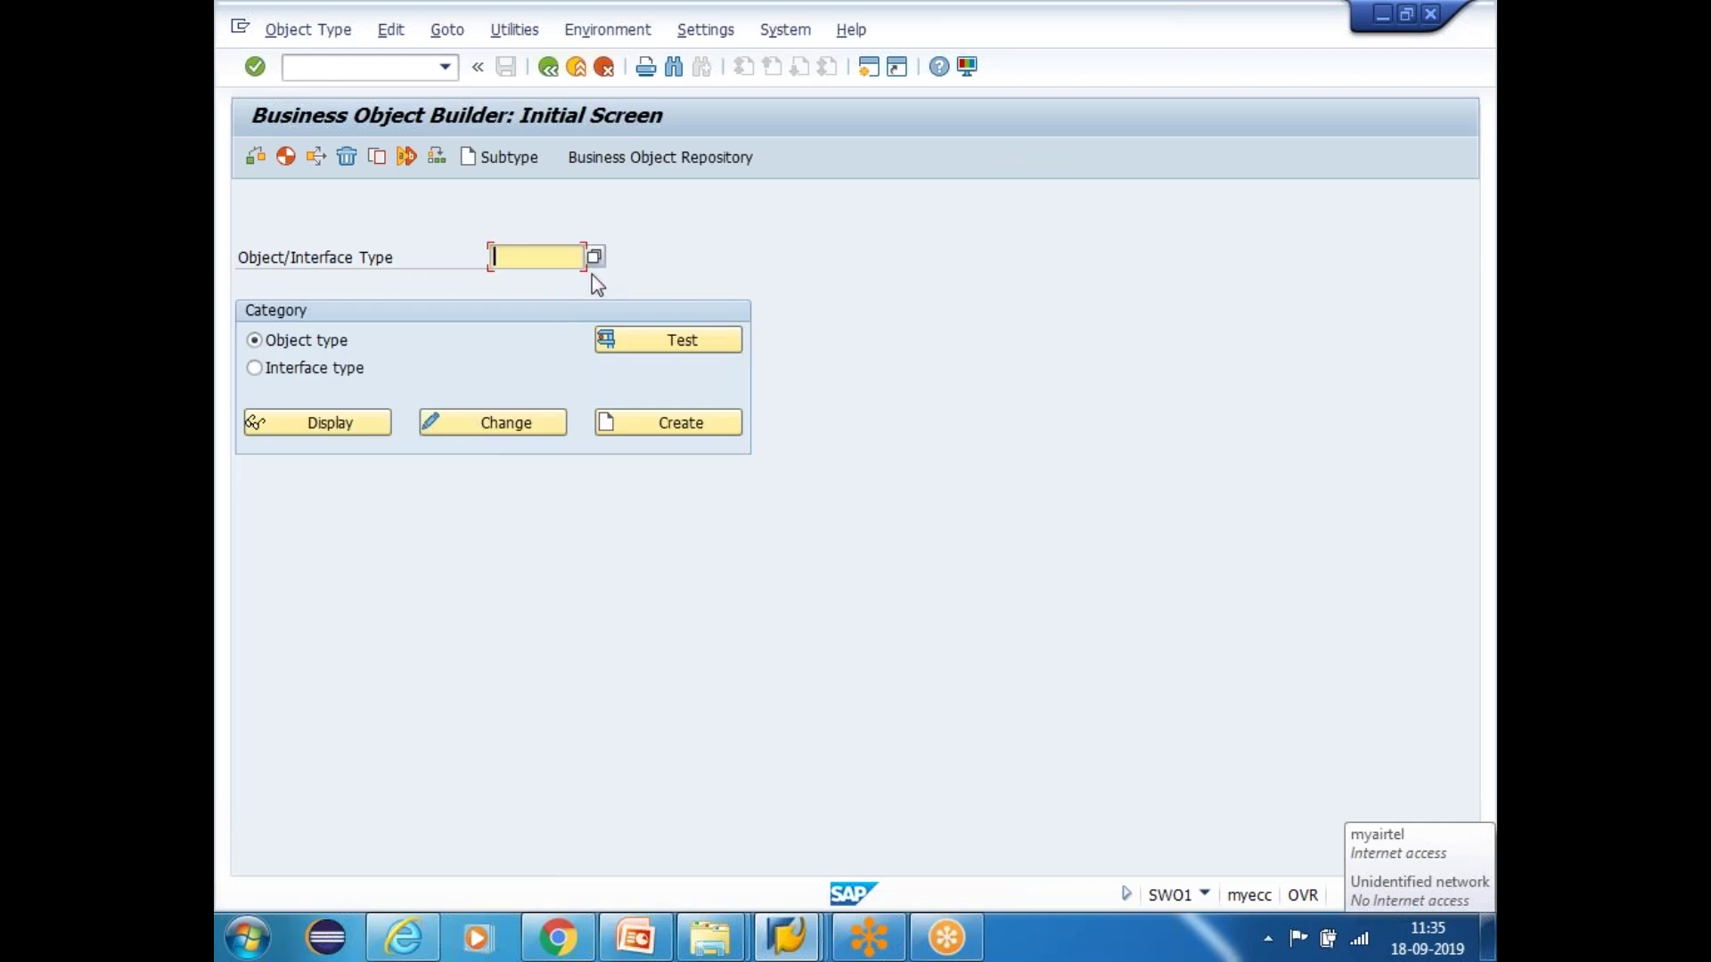
pyautogui.click(671, 421)
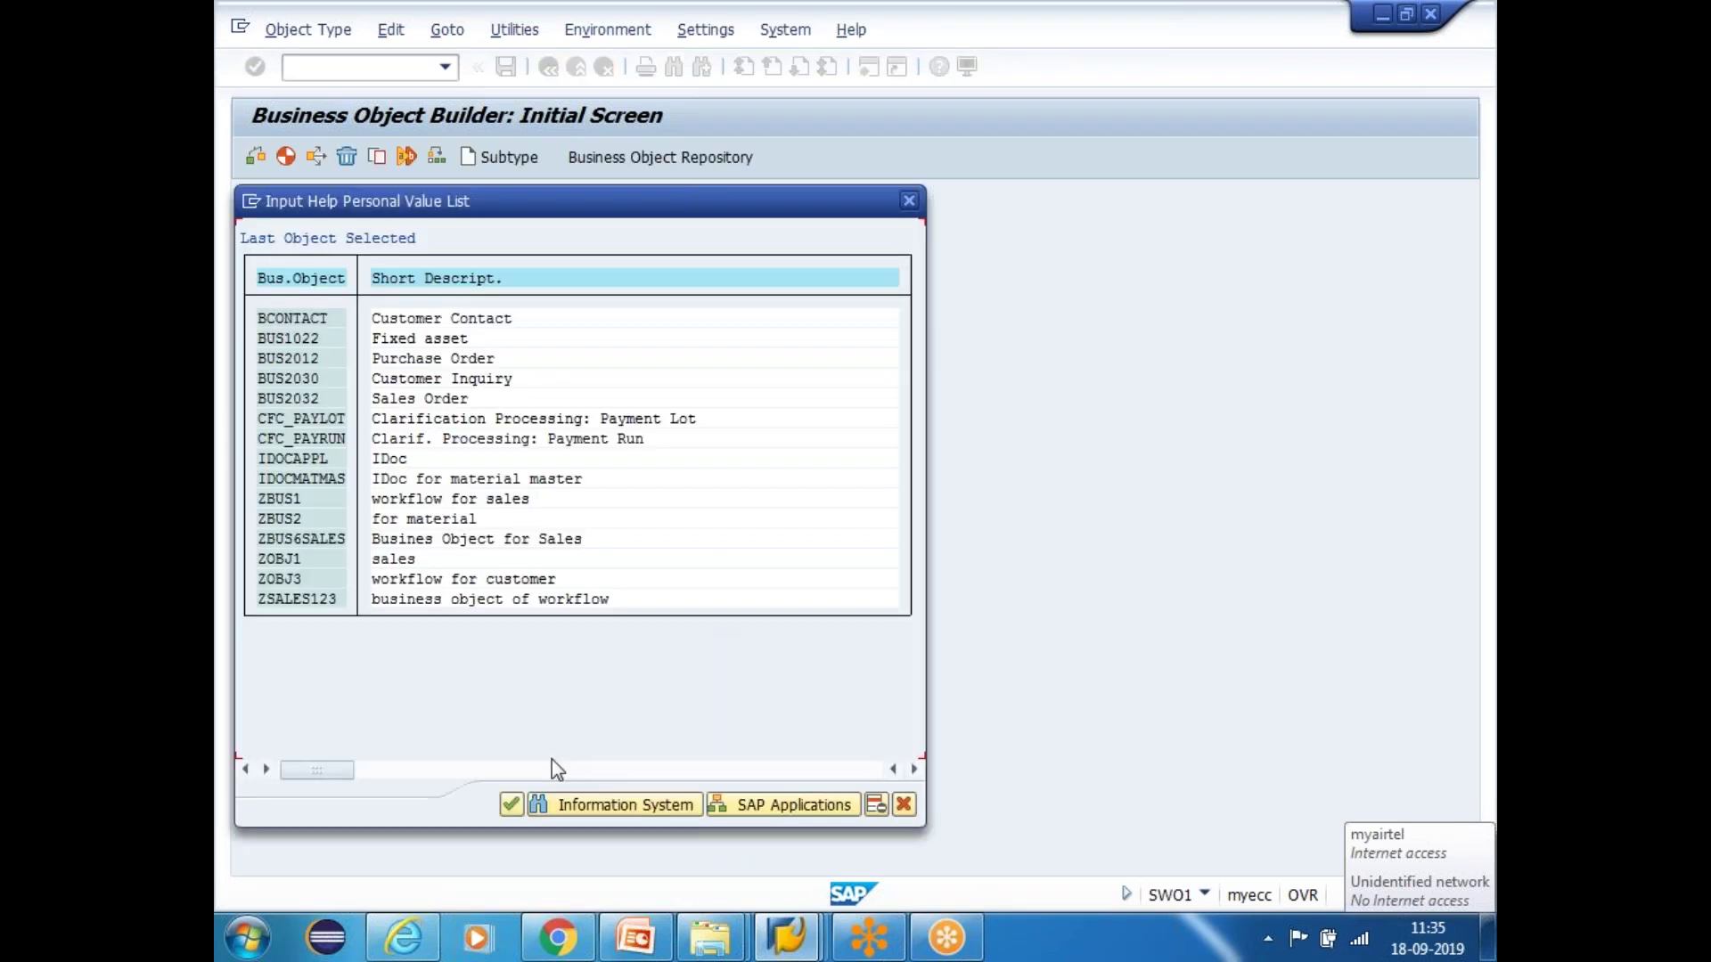
pyautogui.click(615, 805)
pyautogui.click(573, 378)
pyautogui.press('Return')
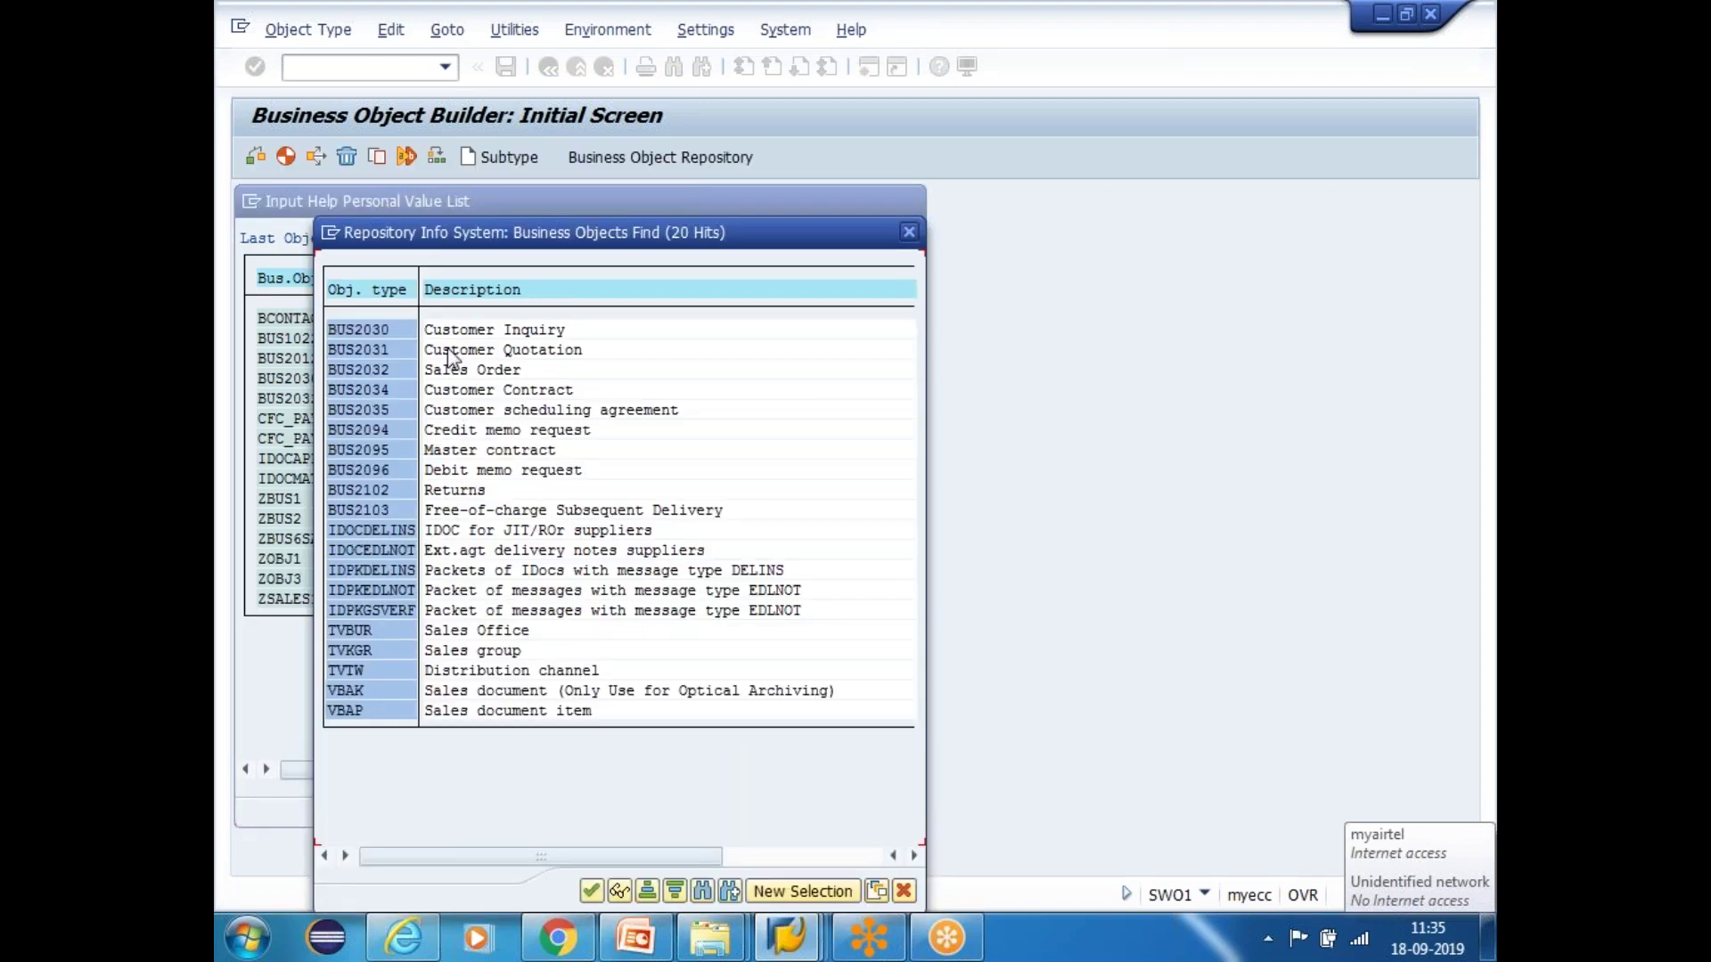
pyautogui.click(535, 371)
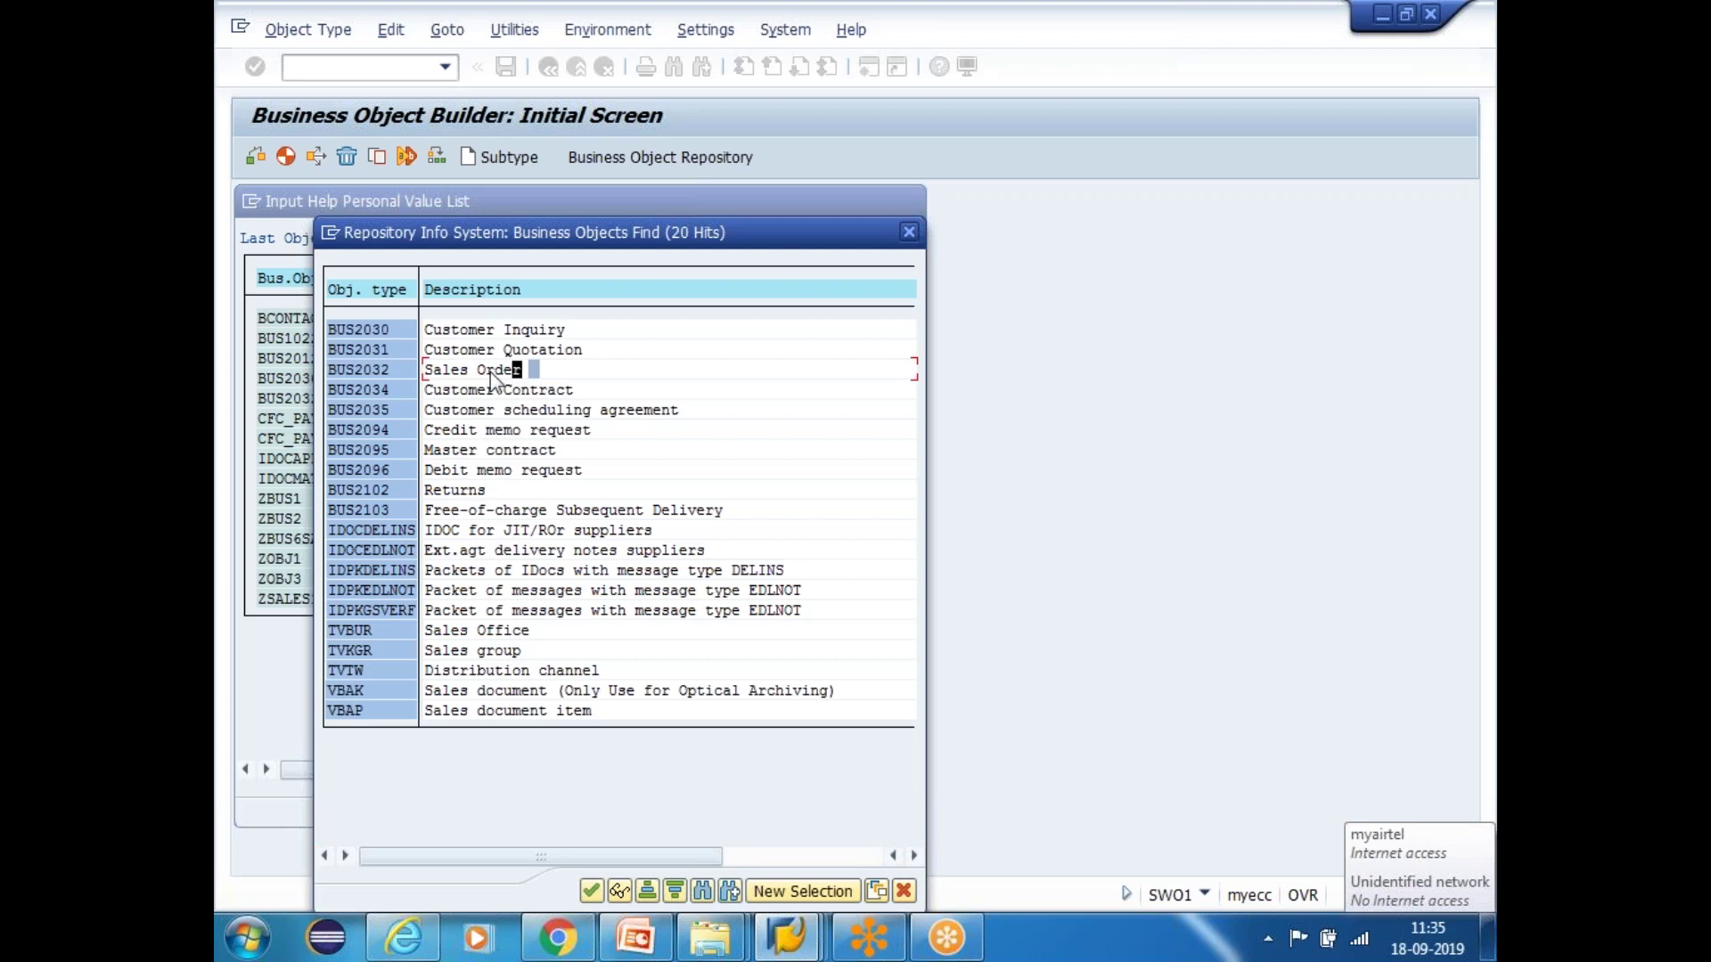
pyautogui.click(368, 373)
pyautogui.doubleClick(356, 371)
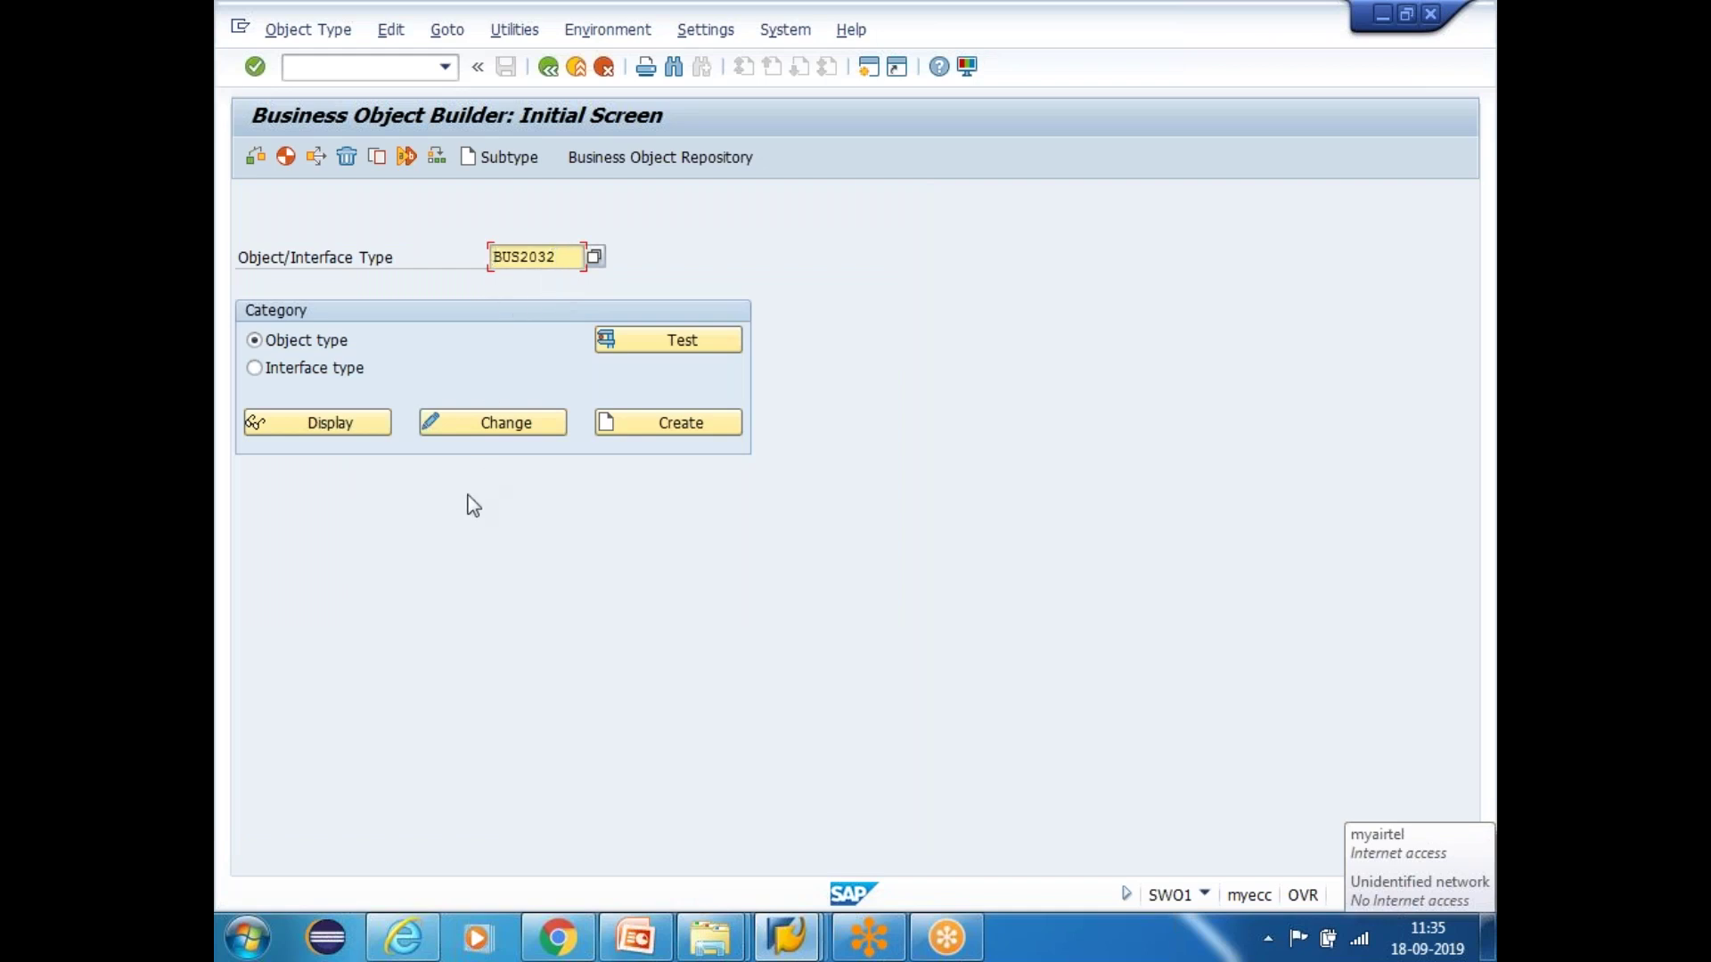
# Display BUS2032 with its attributes expanded, then start SE11
pyautogui.click(341, 428)
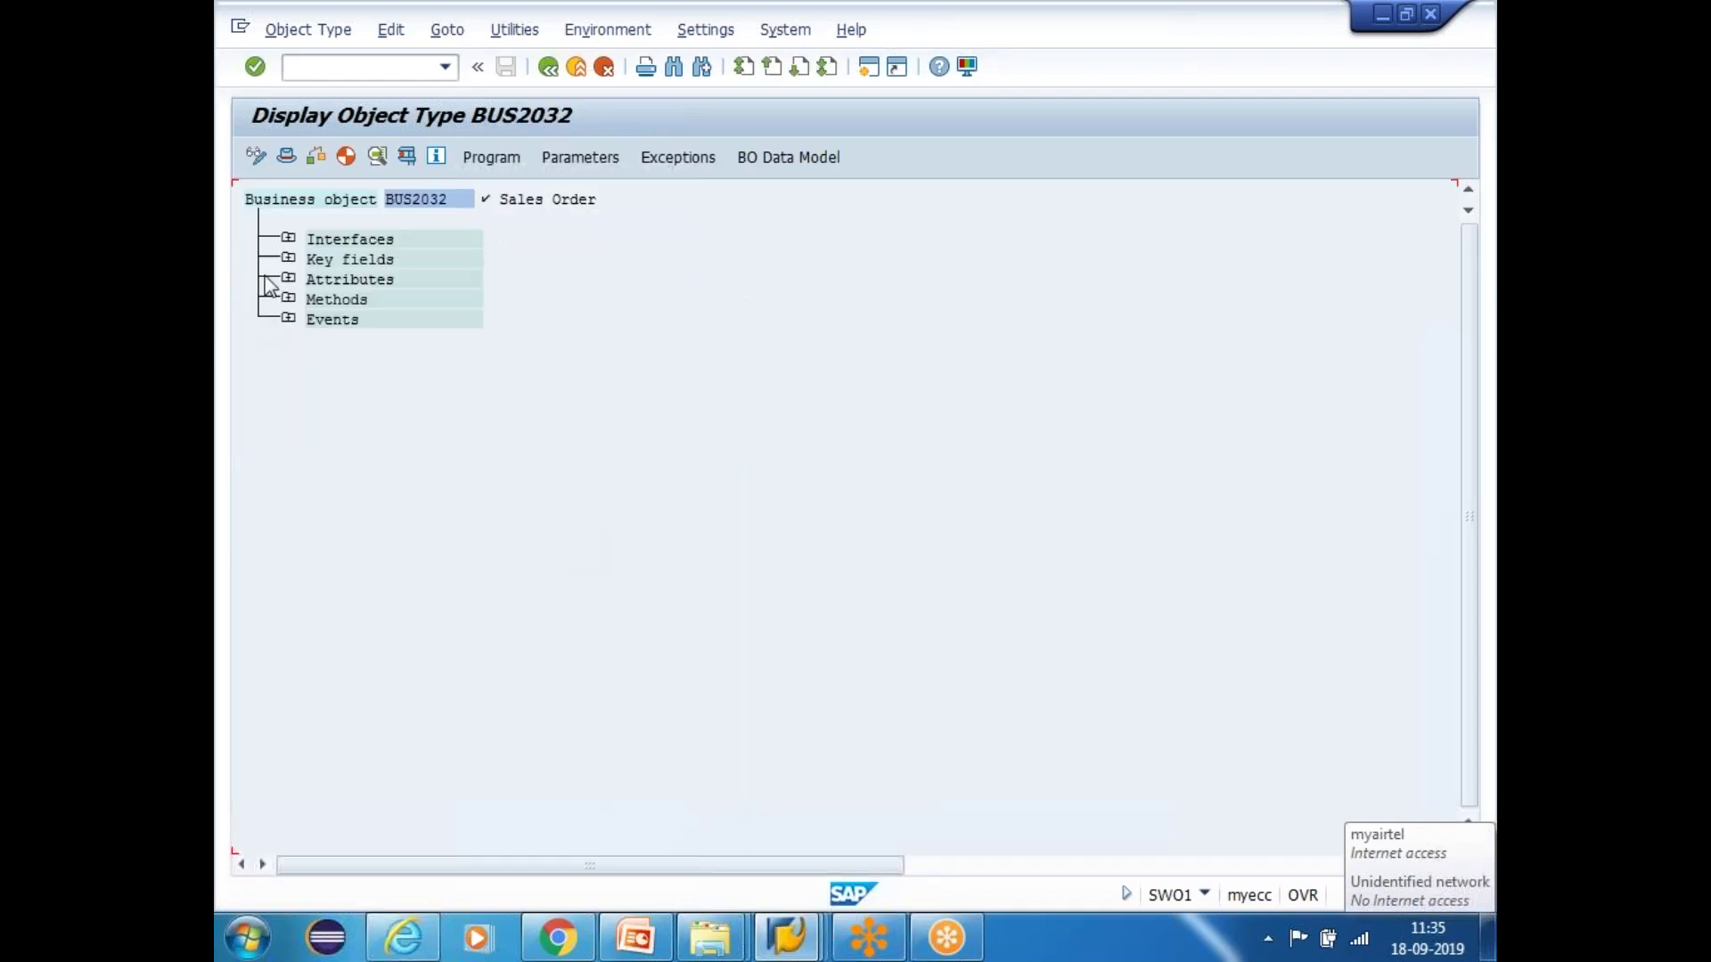
pyautogui.click(289, 279)
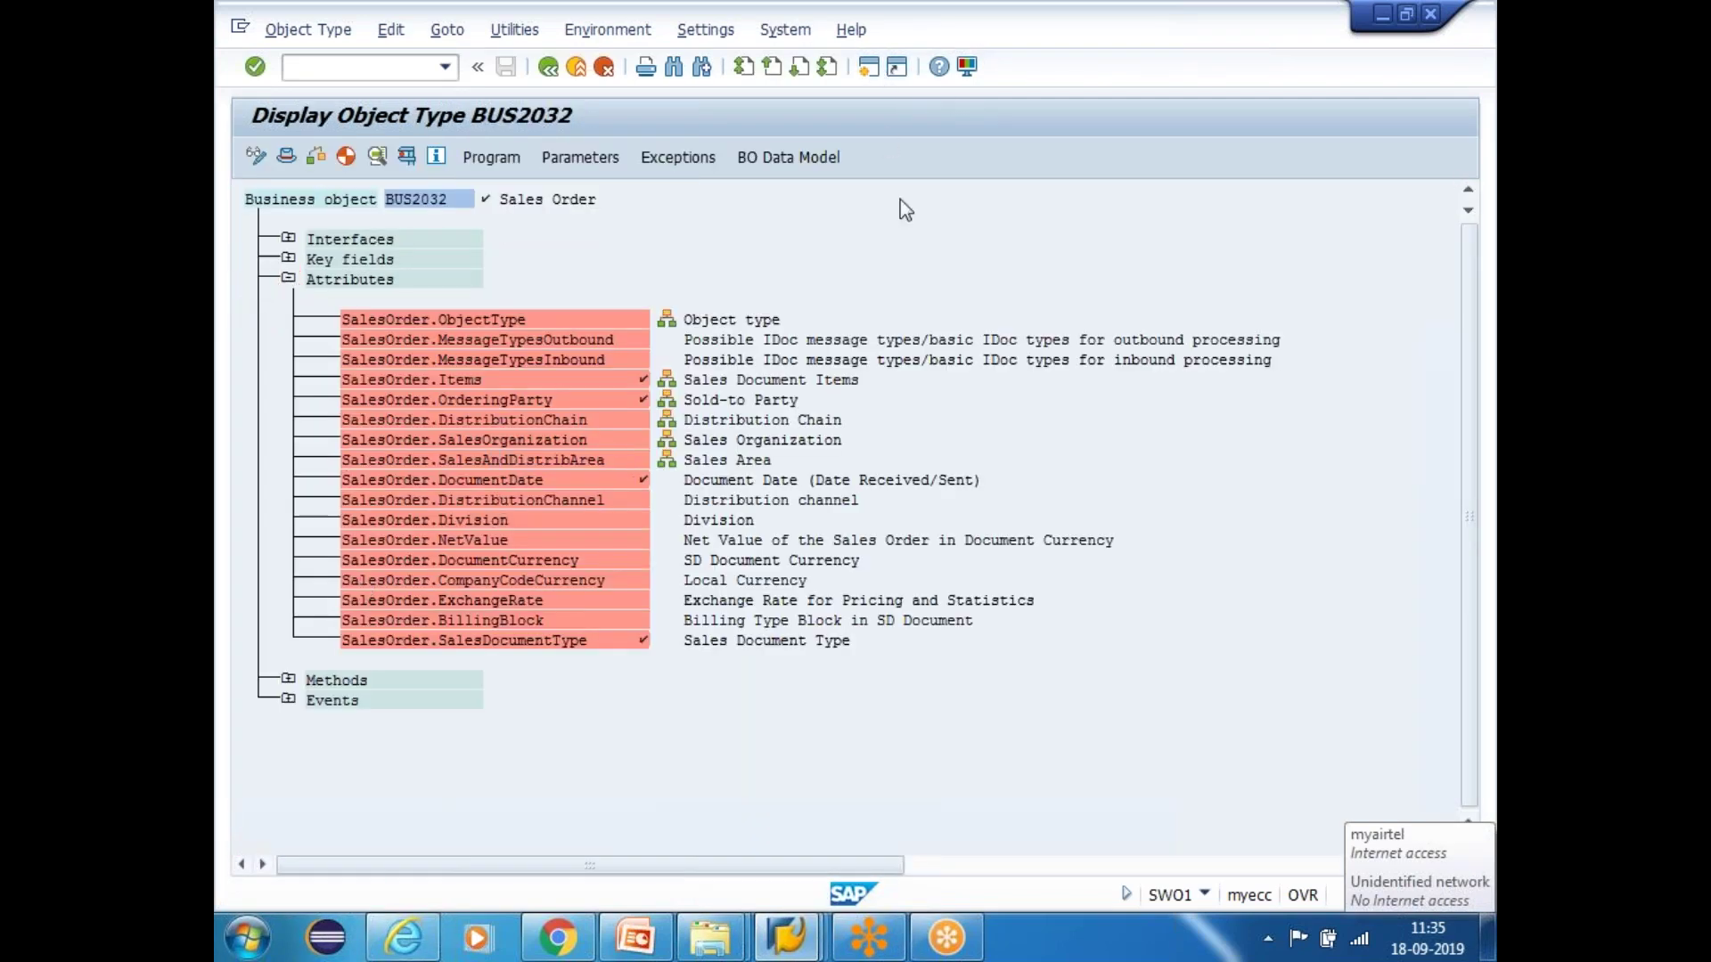
pyautogui.write('se11')
pyautogui.press('Return')
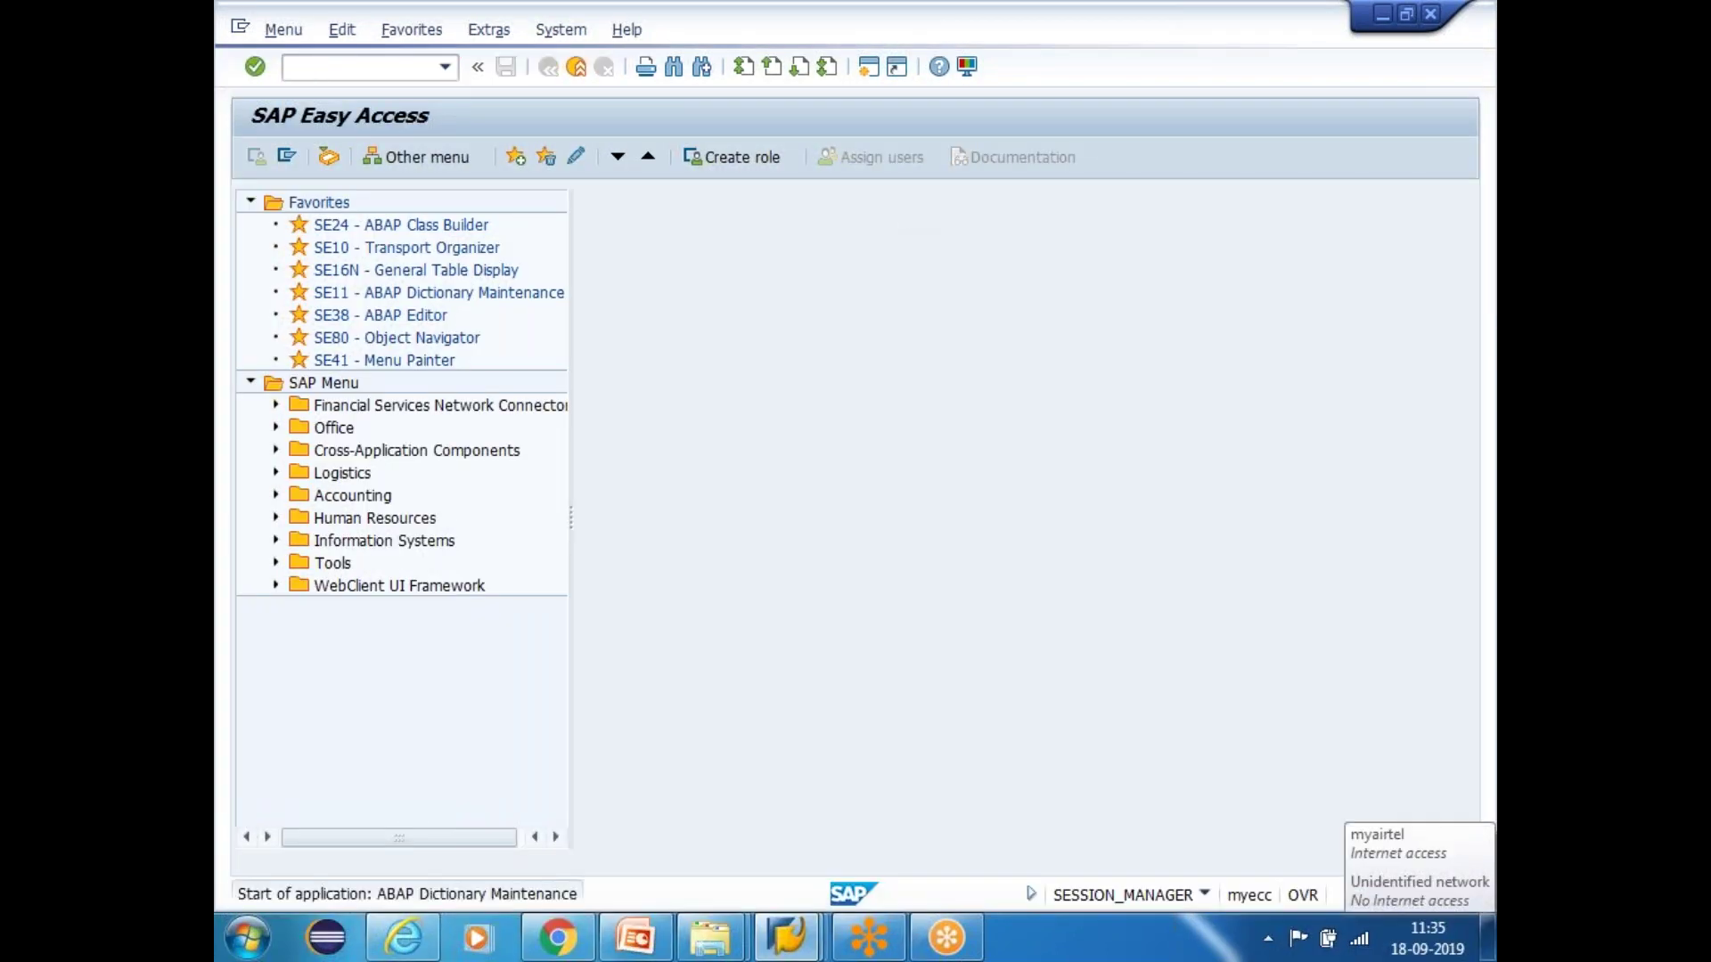
# Display the VBAK table definition and scroll through its field list
pyautogui.write('VBAK')
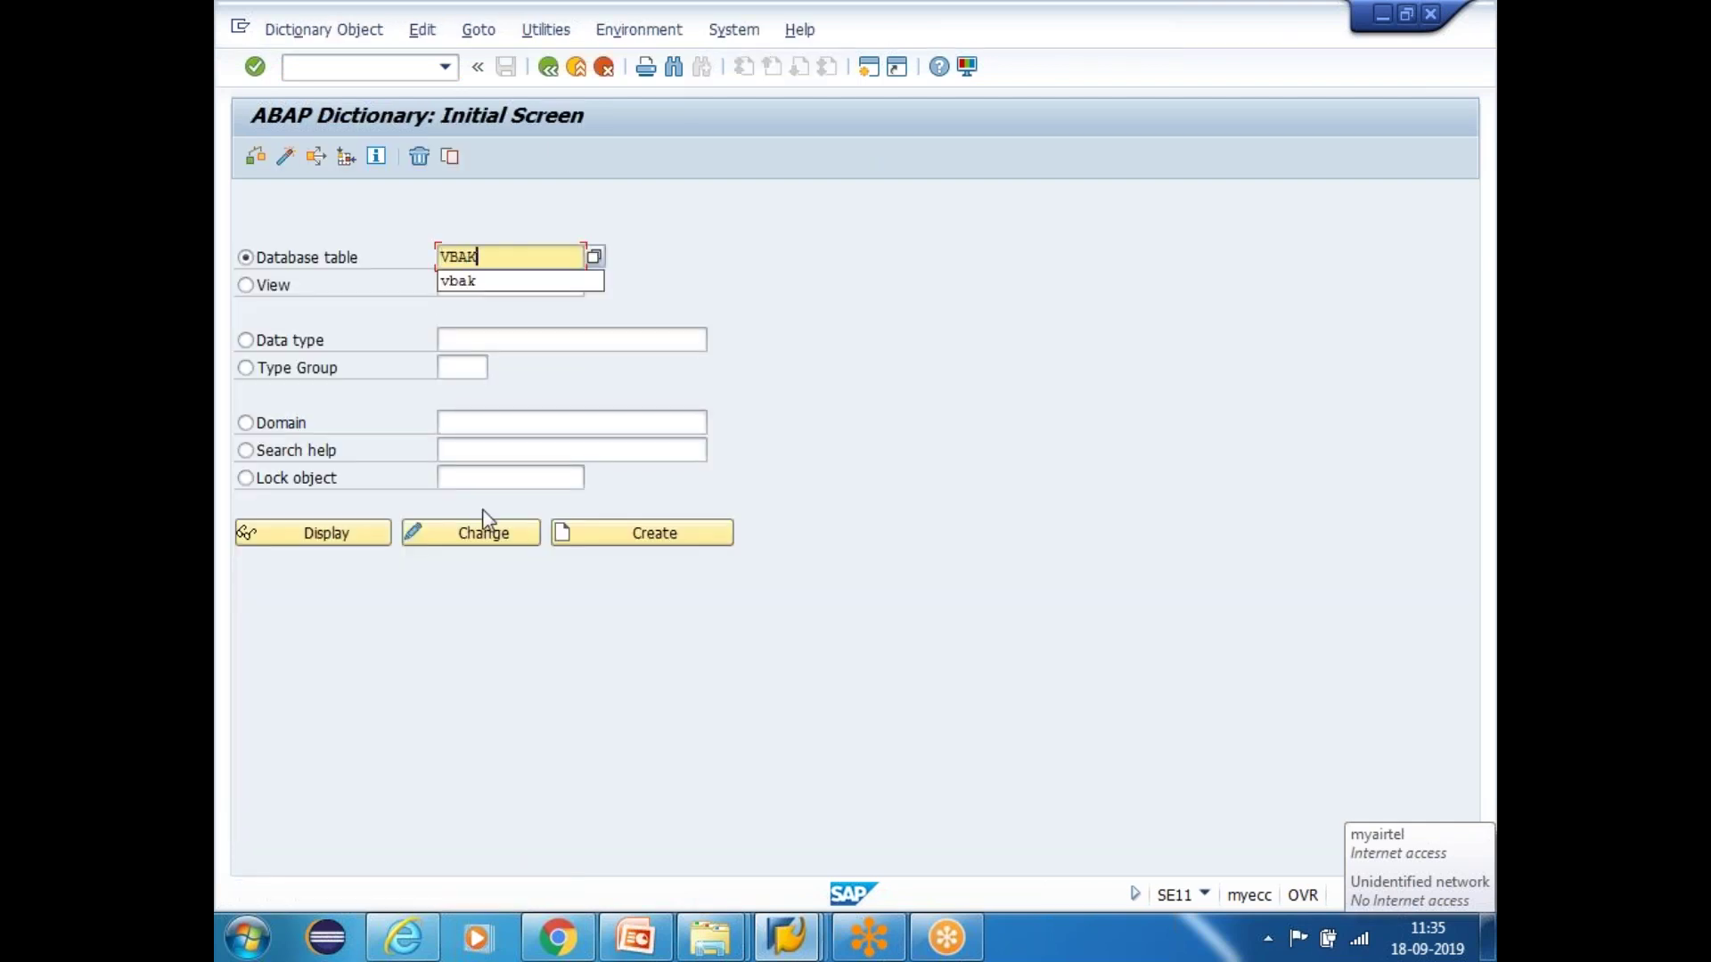
pyautogui.click(326, 538)
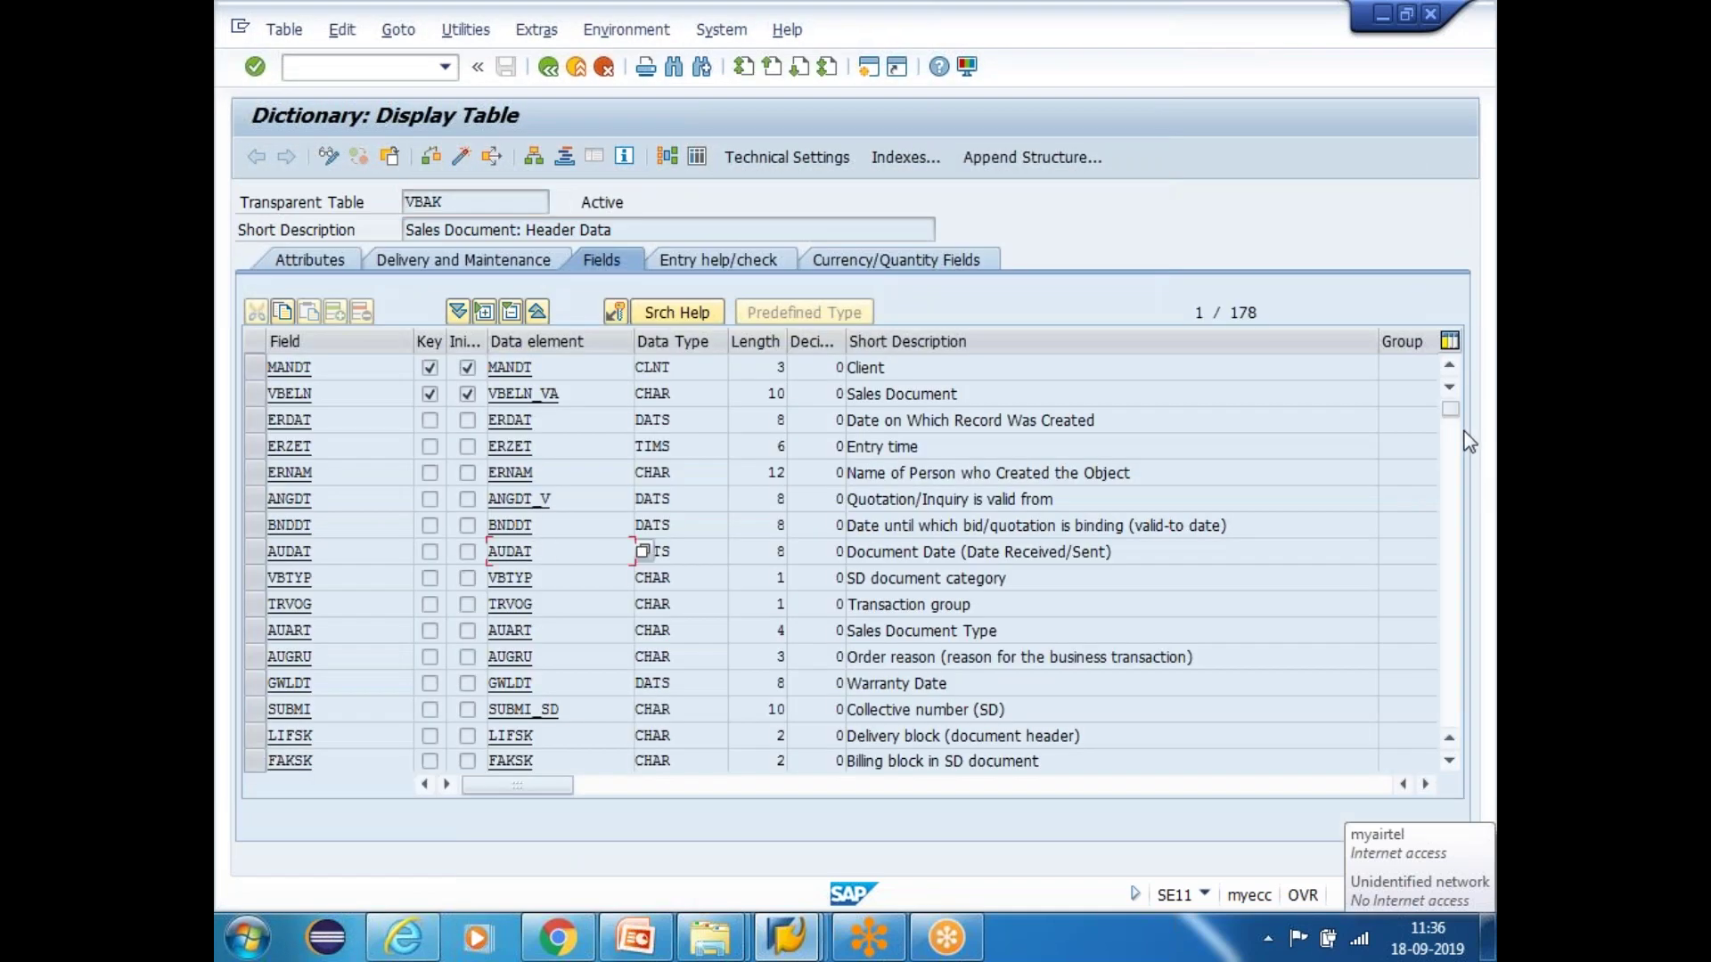
pyautogui.moveTo(1455, 415); pyautogui.dragTo(1454, 717)
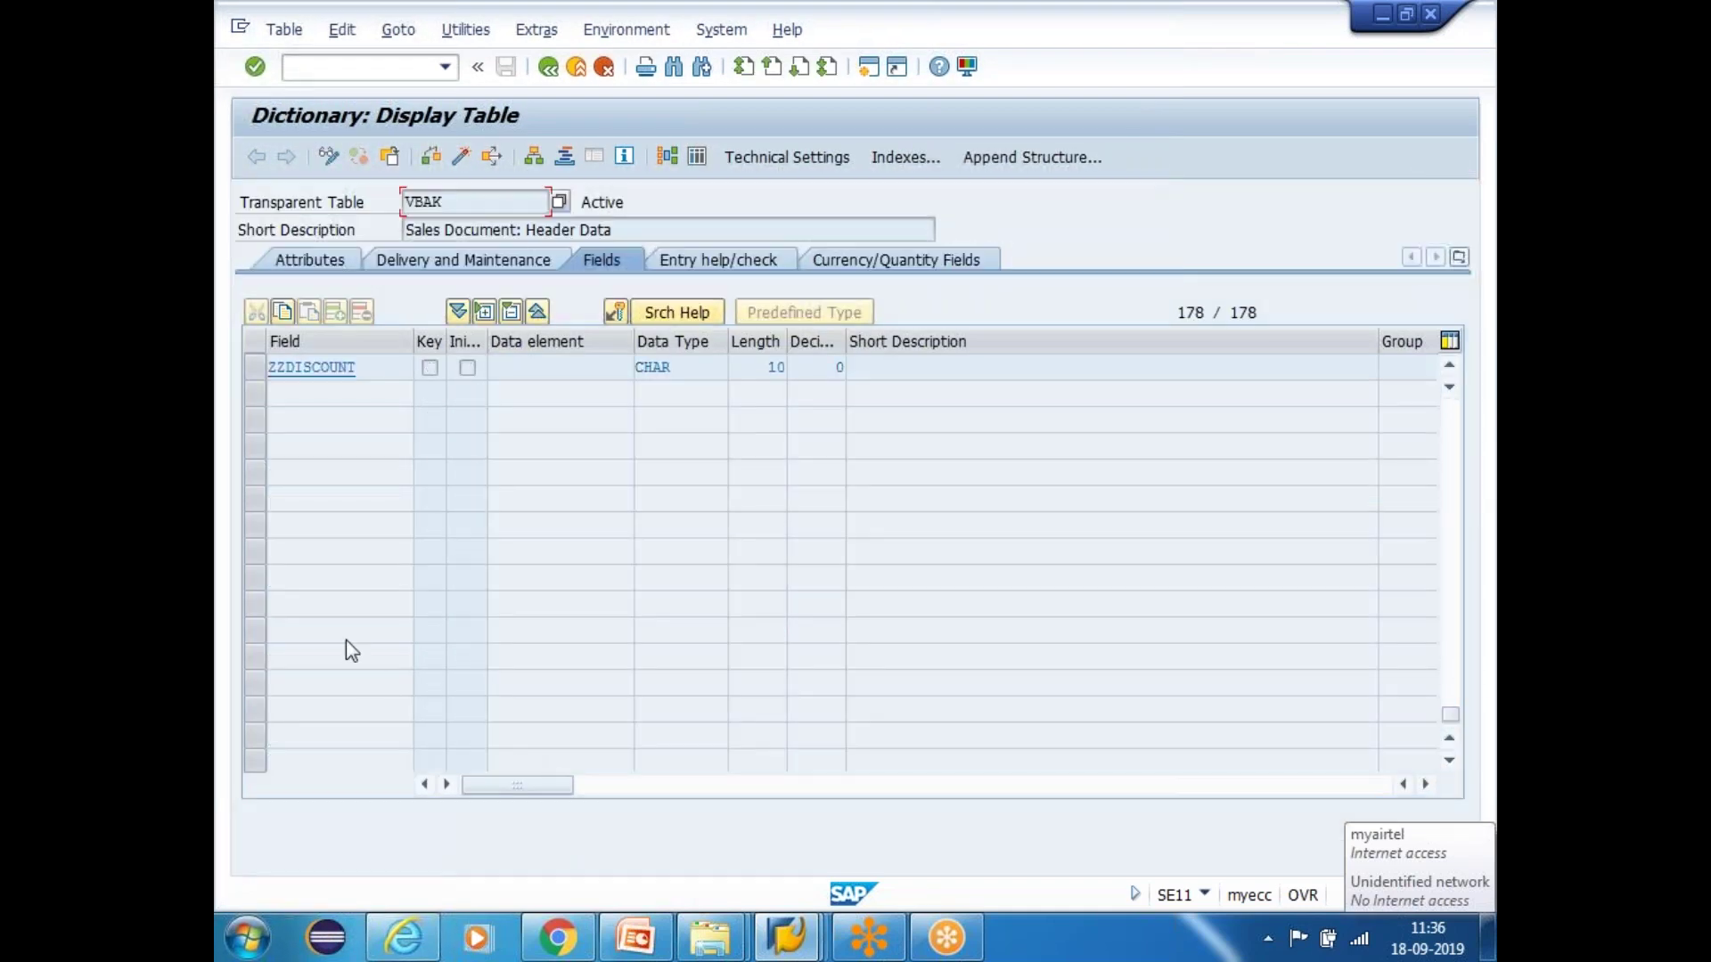
pyautogui.scroll(2, 351, 542)
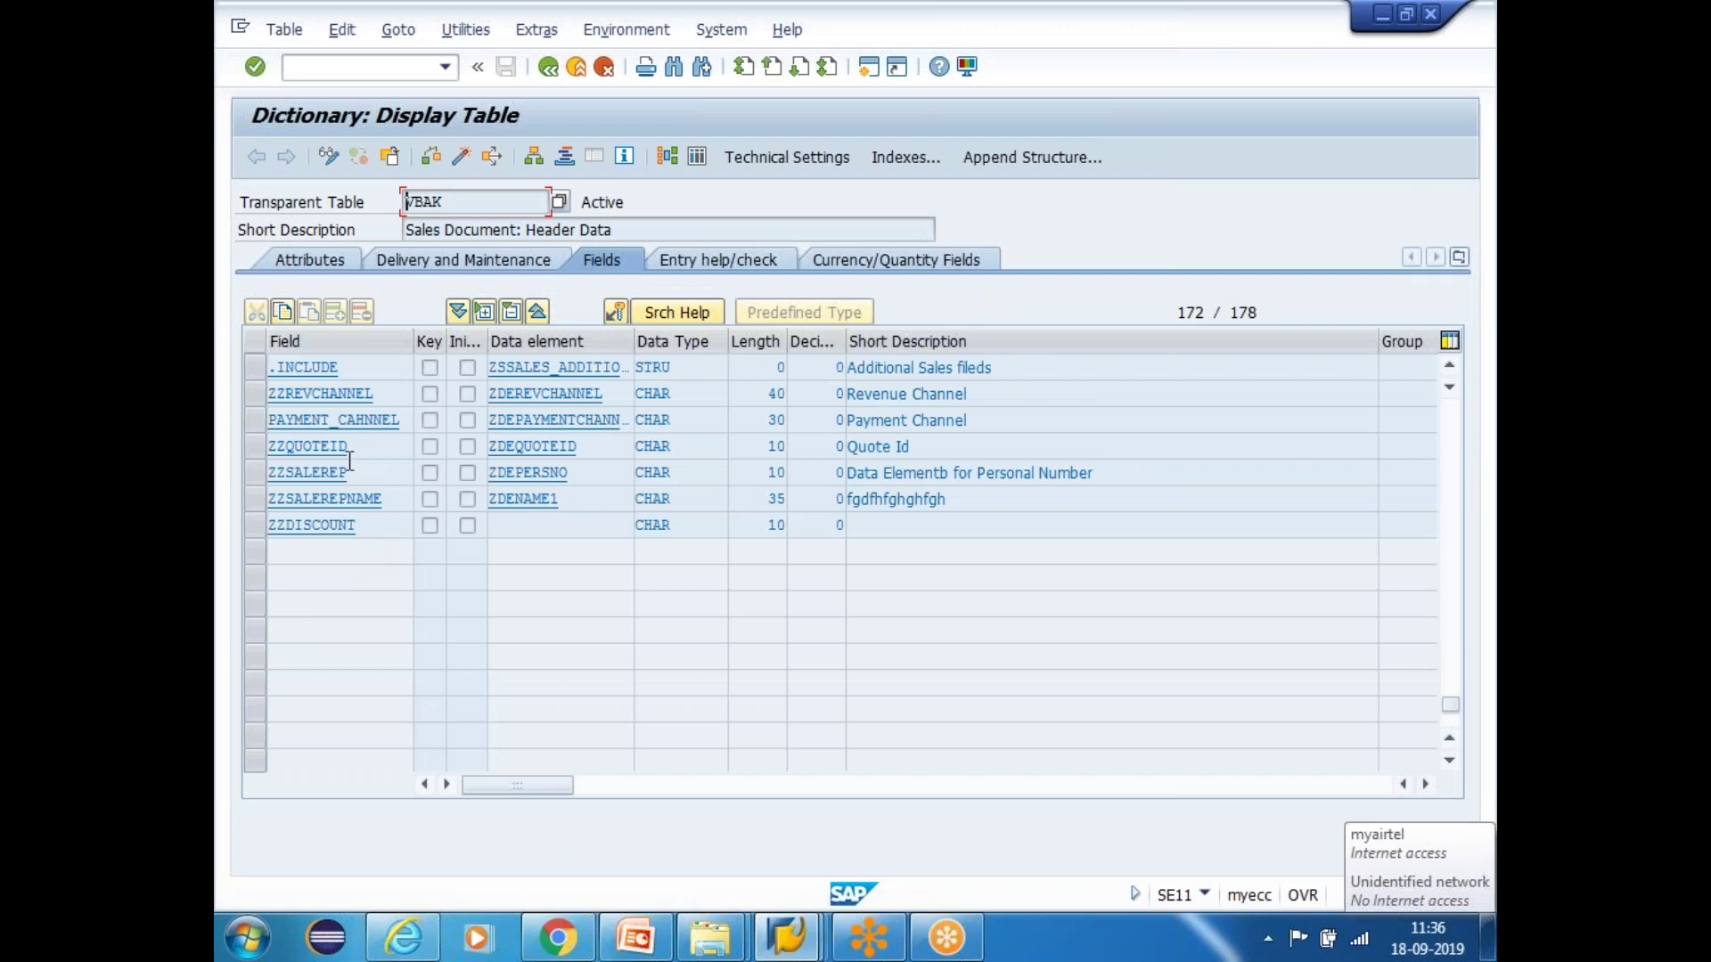
pyautogui.scroll(1, 351, 503)
# Mark the custom VBAK fields ZZREVCHANNEL through ZZDISCOUNT, then switch to the BUS2032 window
pyautogui.moveTo(385, 469); pyautogui.dragTo(234, 467)
pyautogui.moveTo(404, 500); pyautogui.dragTo(234, 498)
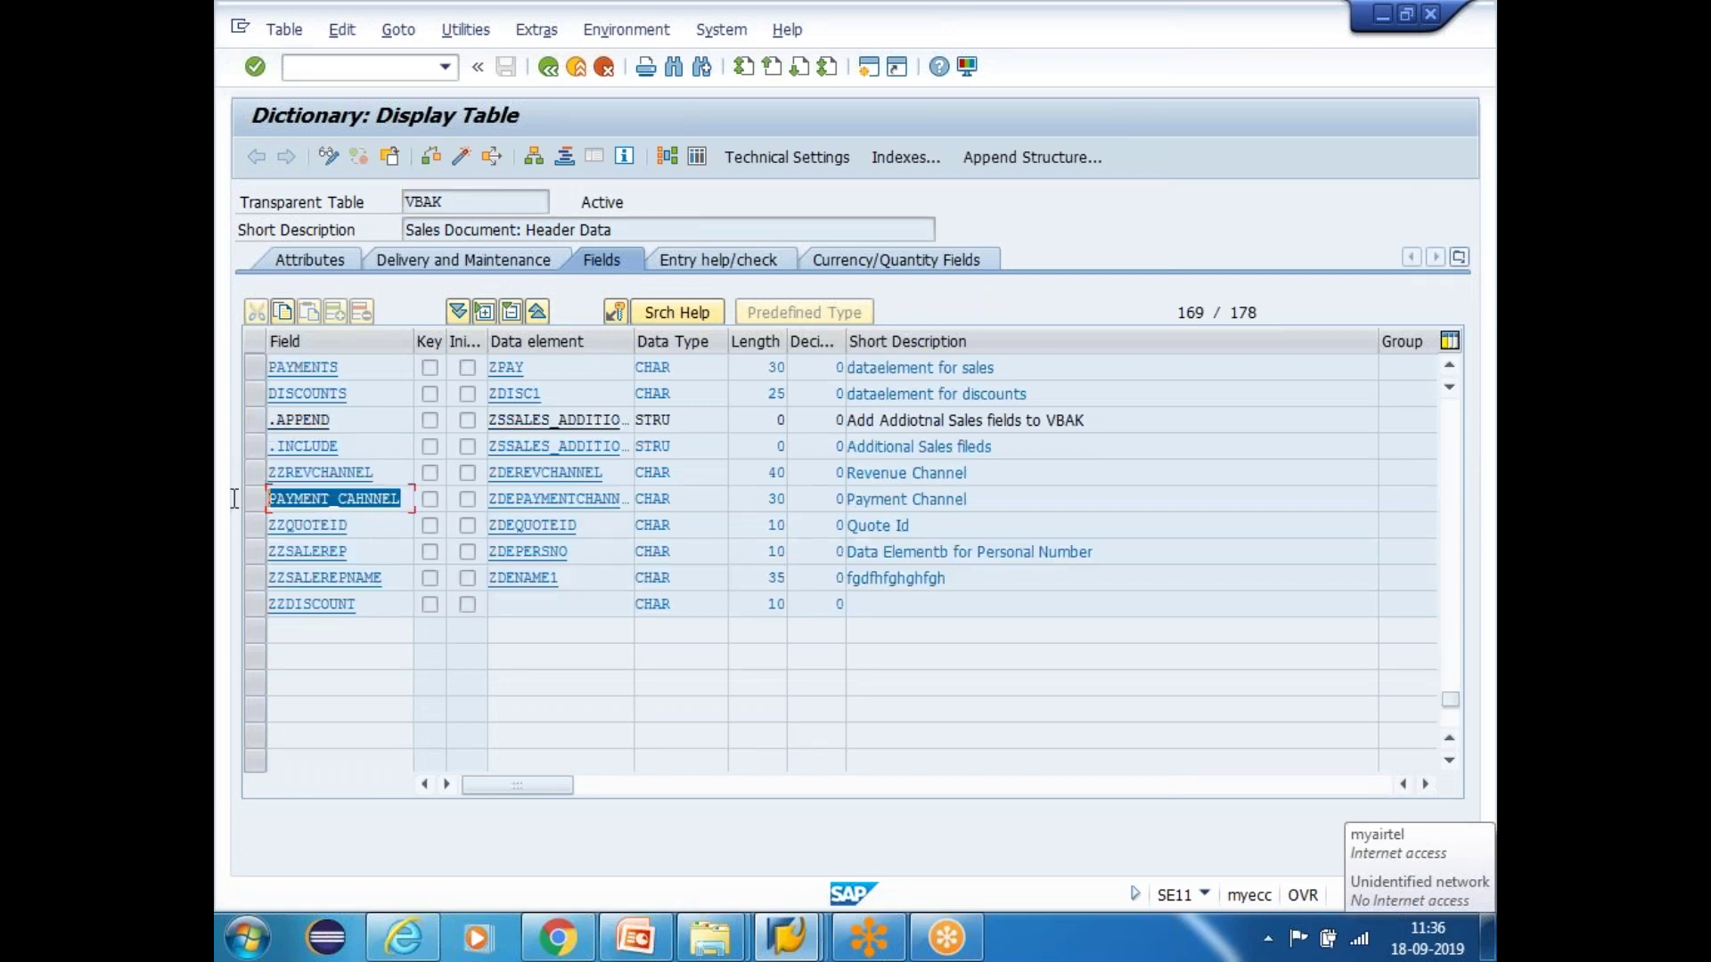
pyautogui.moveTo(392, 527); pyautogui.dragTo(234, 527)
pyautogui.moveTo(390, 553); pyautogui.dragTo(235, 549)
pyautogui.moveTo(398, 577); pyautogui.dragTo(235, 577)
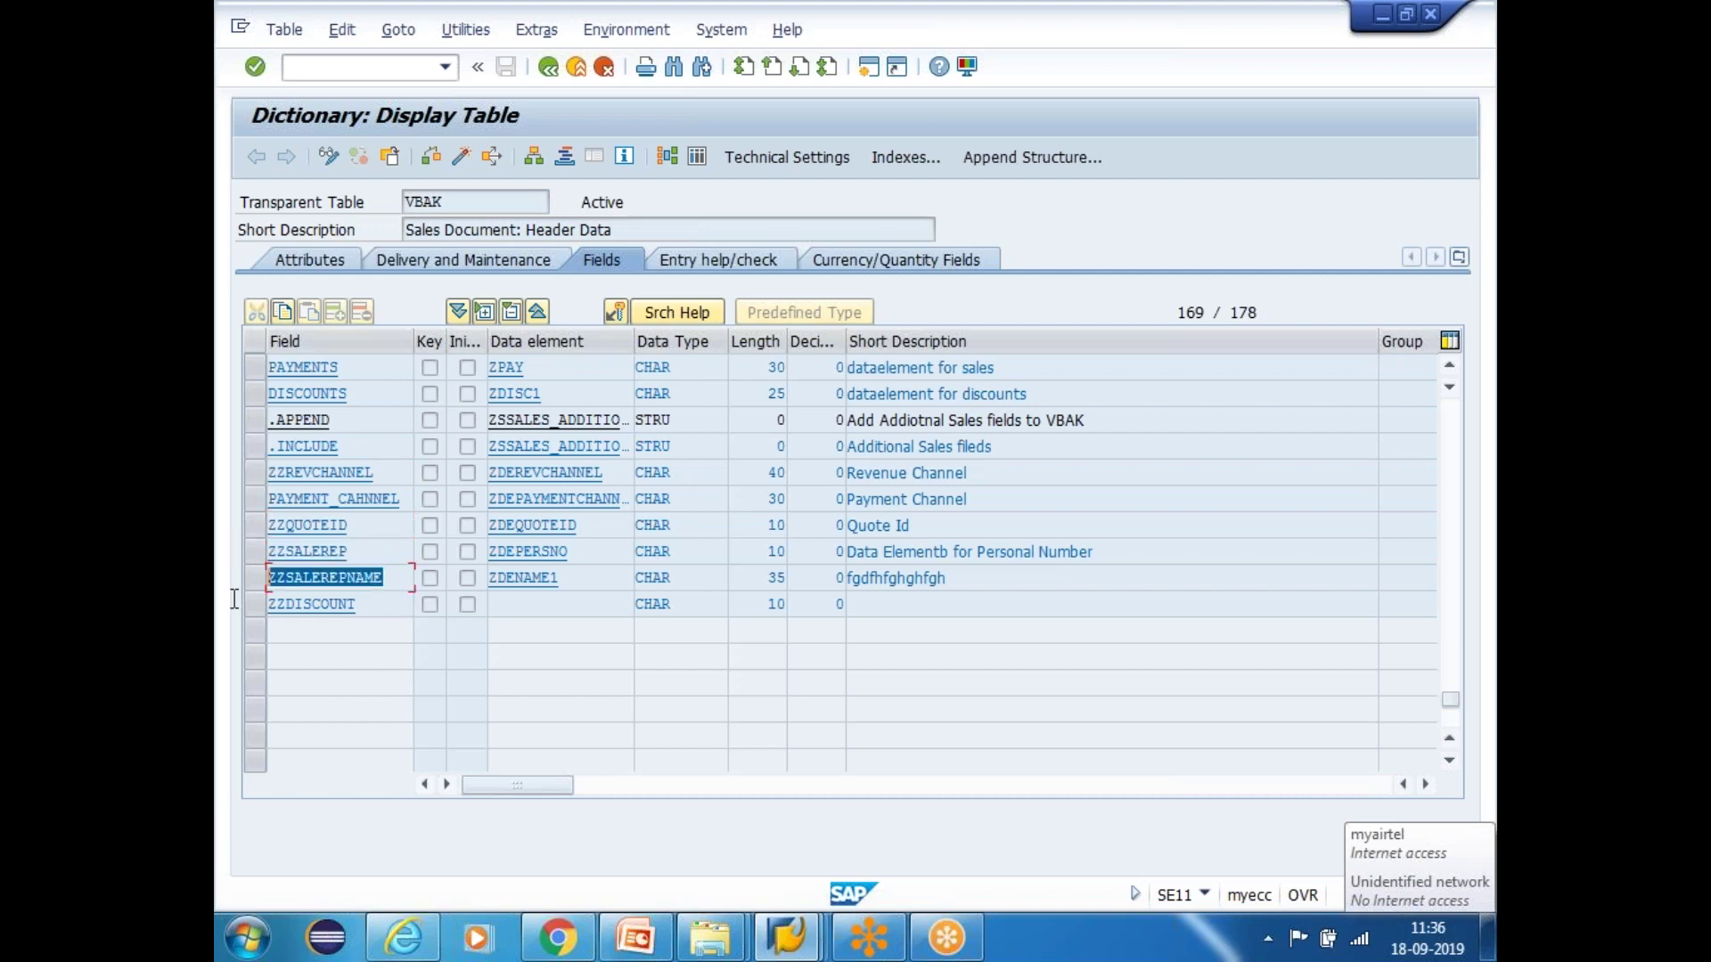
pyautogui.click(348, 604)
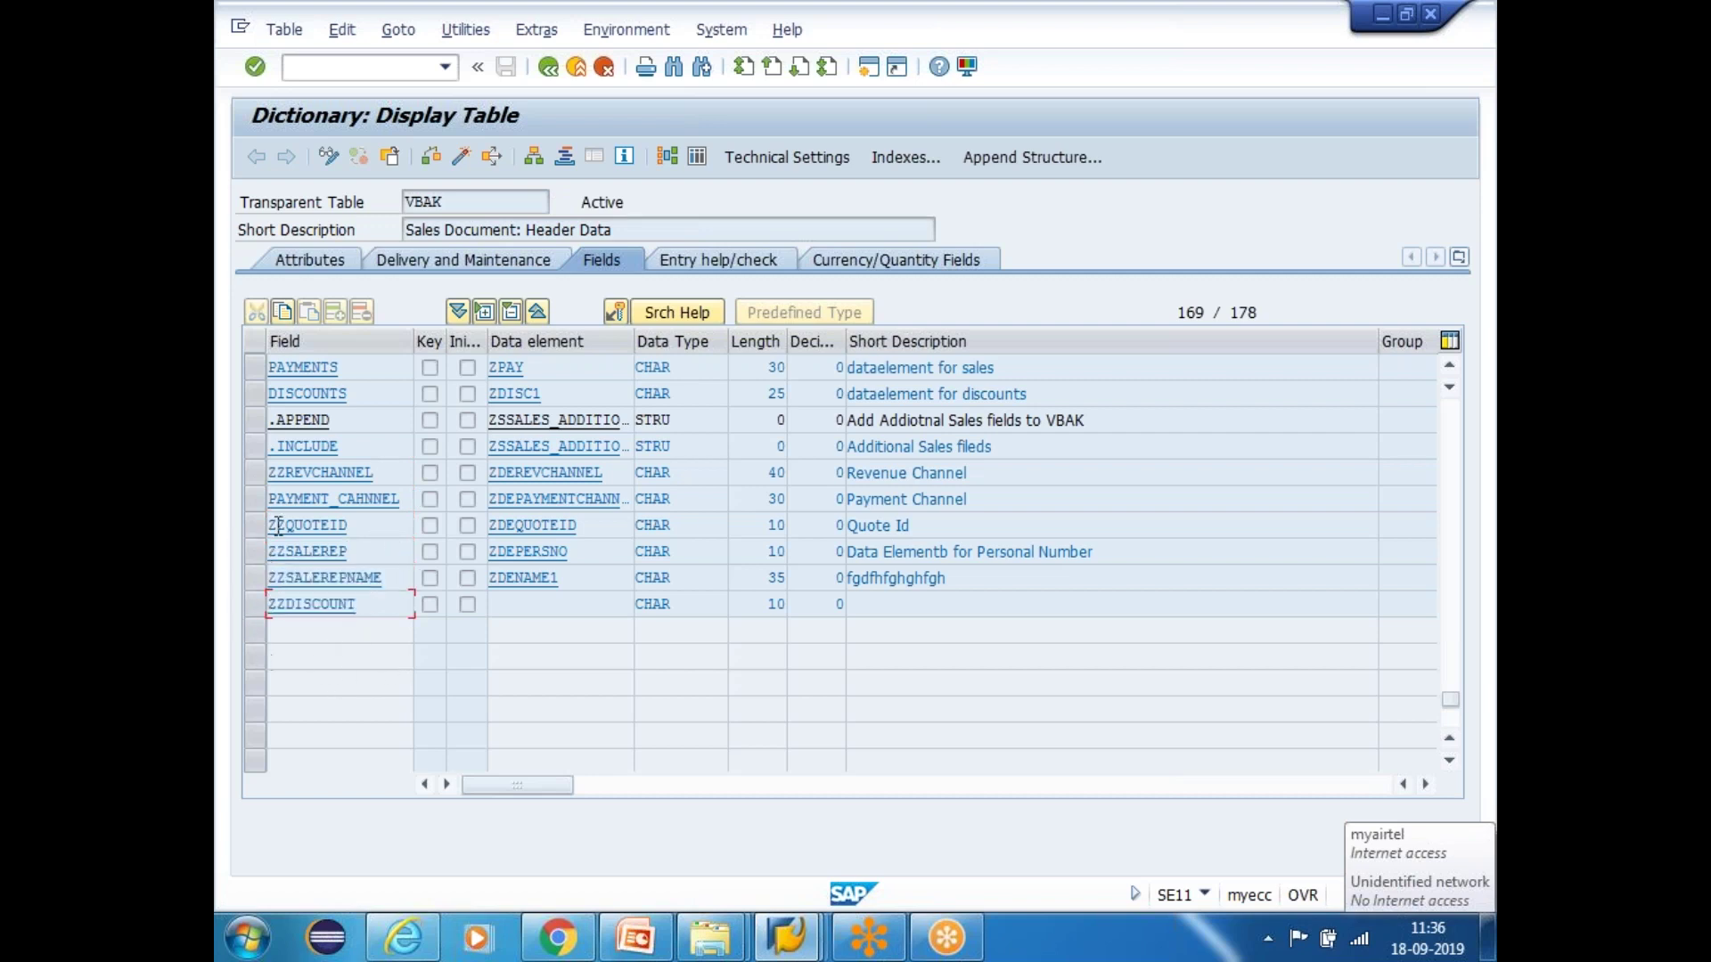
pyautogui.moveTo(262, 467); pyautogui.dragTo(254, 604)
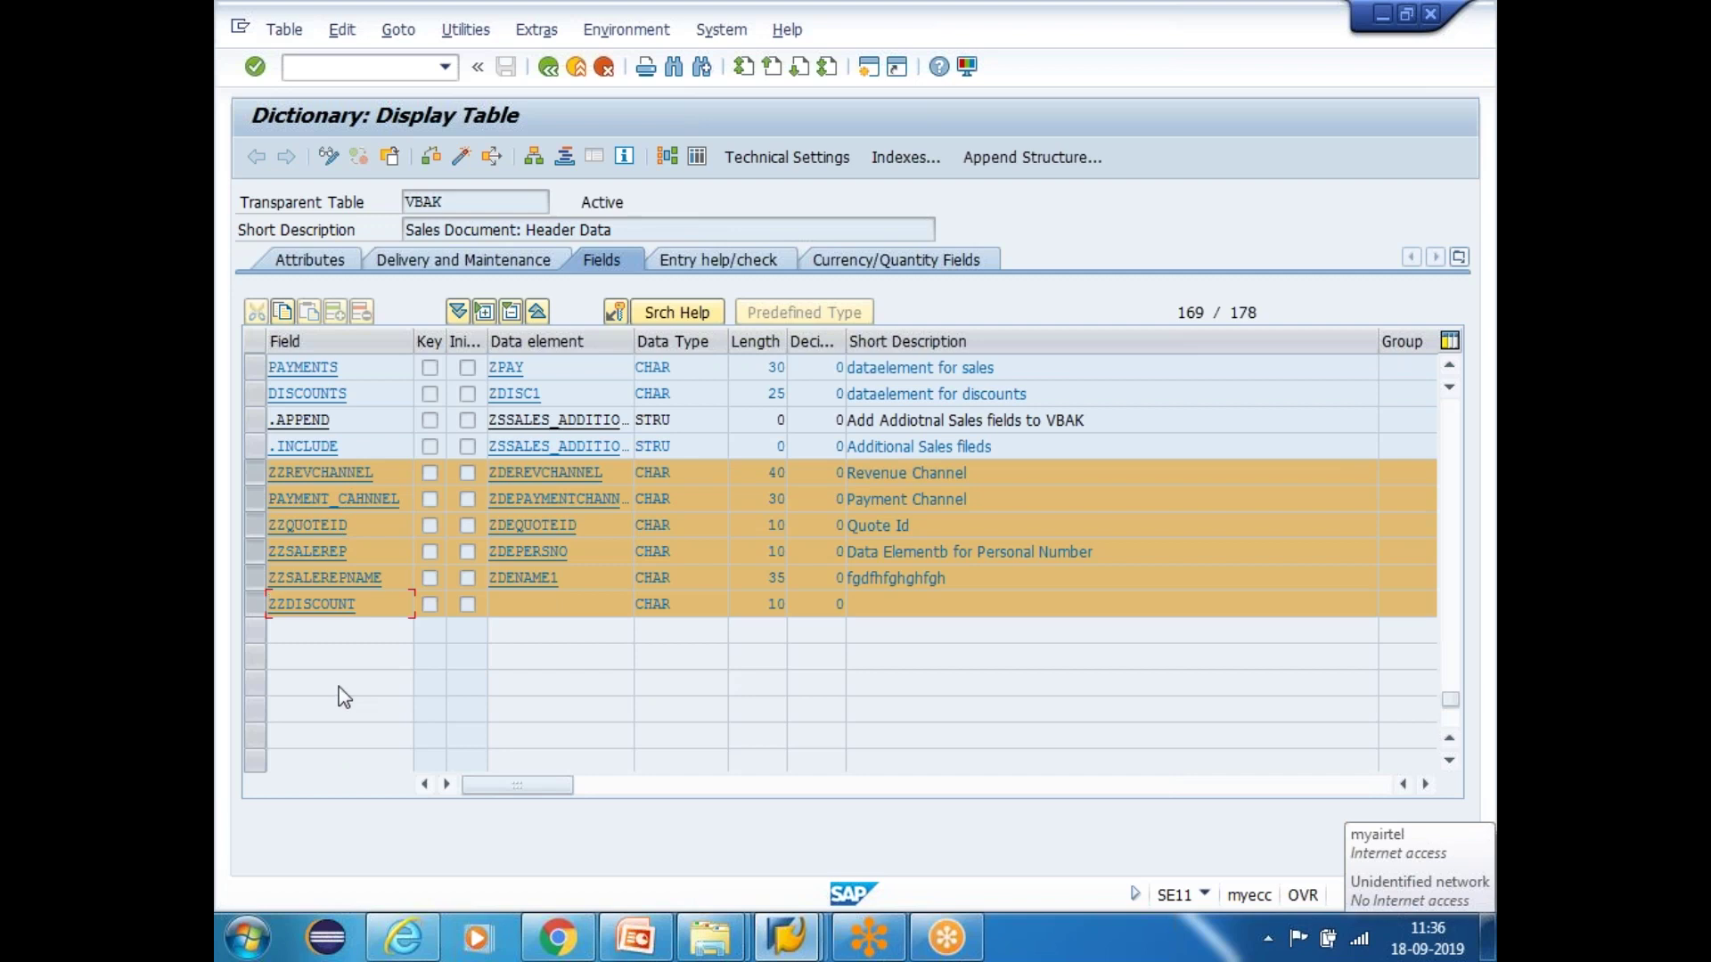
pyautogui.hotkey('alt', 'Tab')
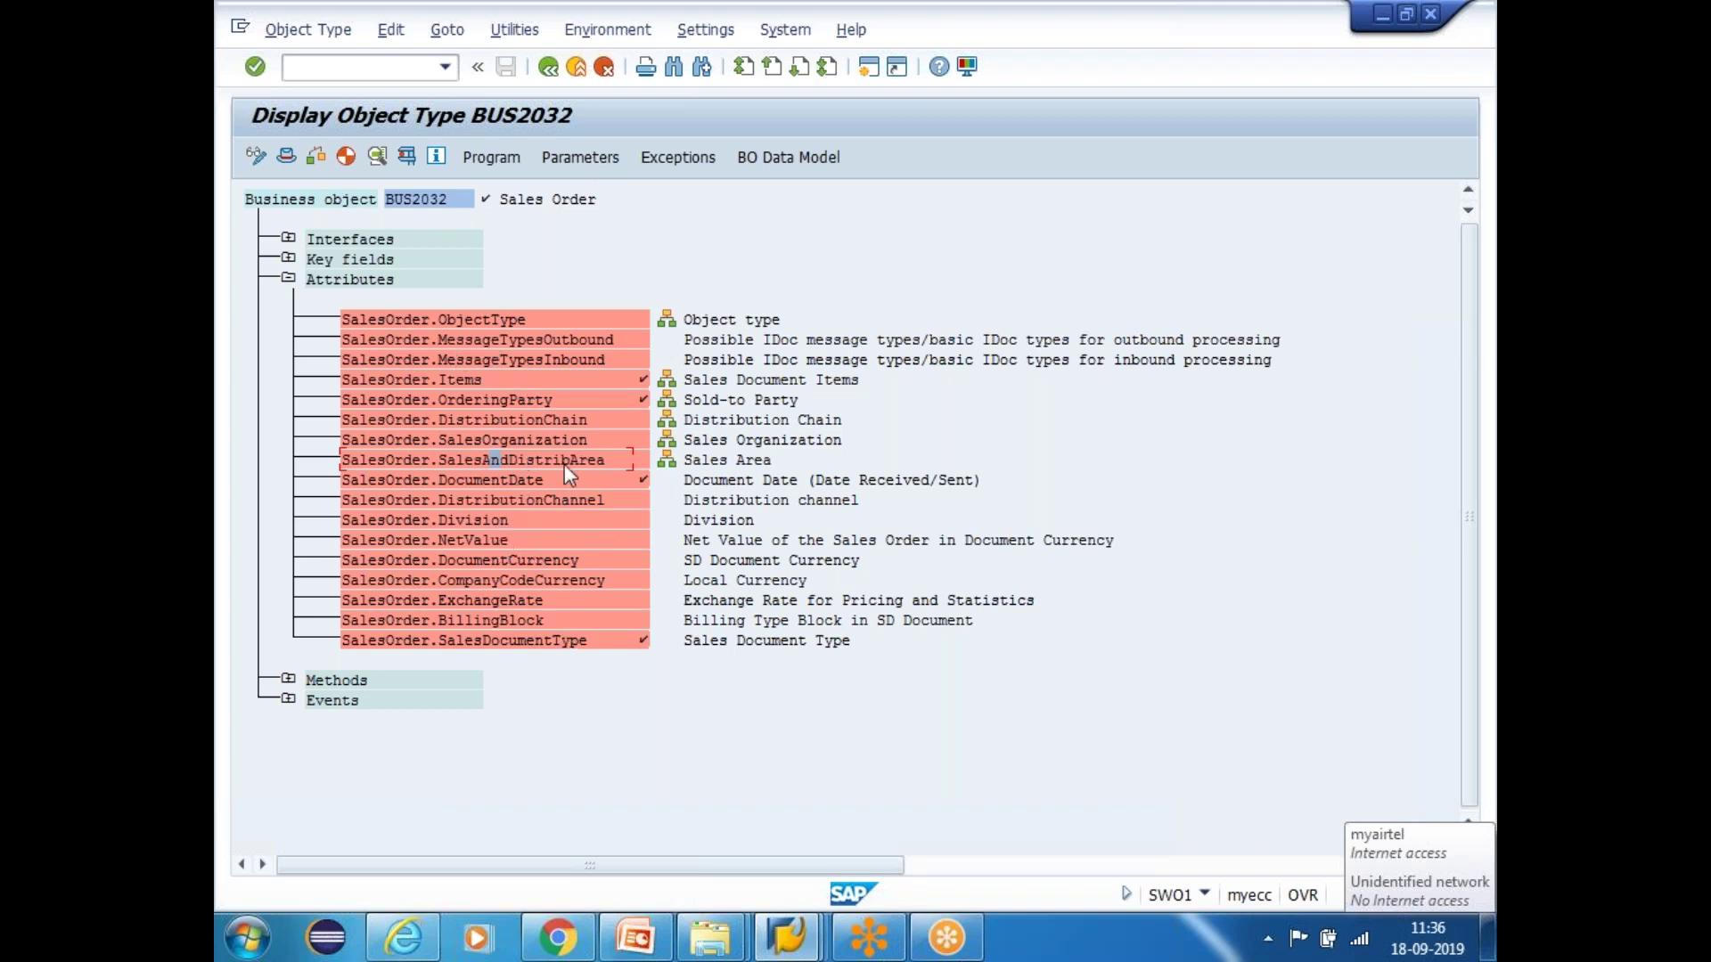
# Switch back to the VBAK table window with its marked custom fields
pyautogui.hotkey('alt', 'Tab')
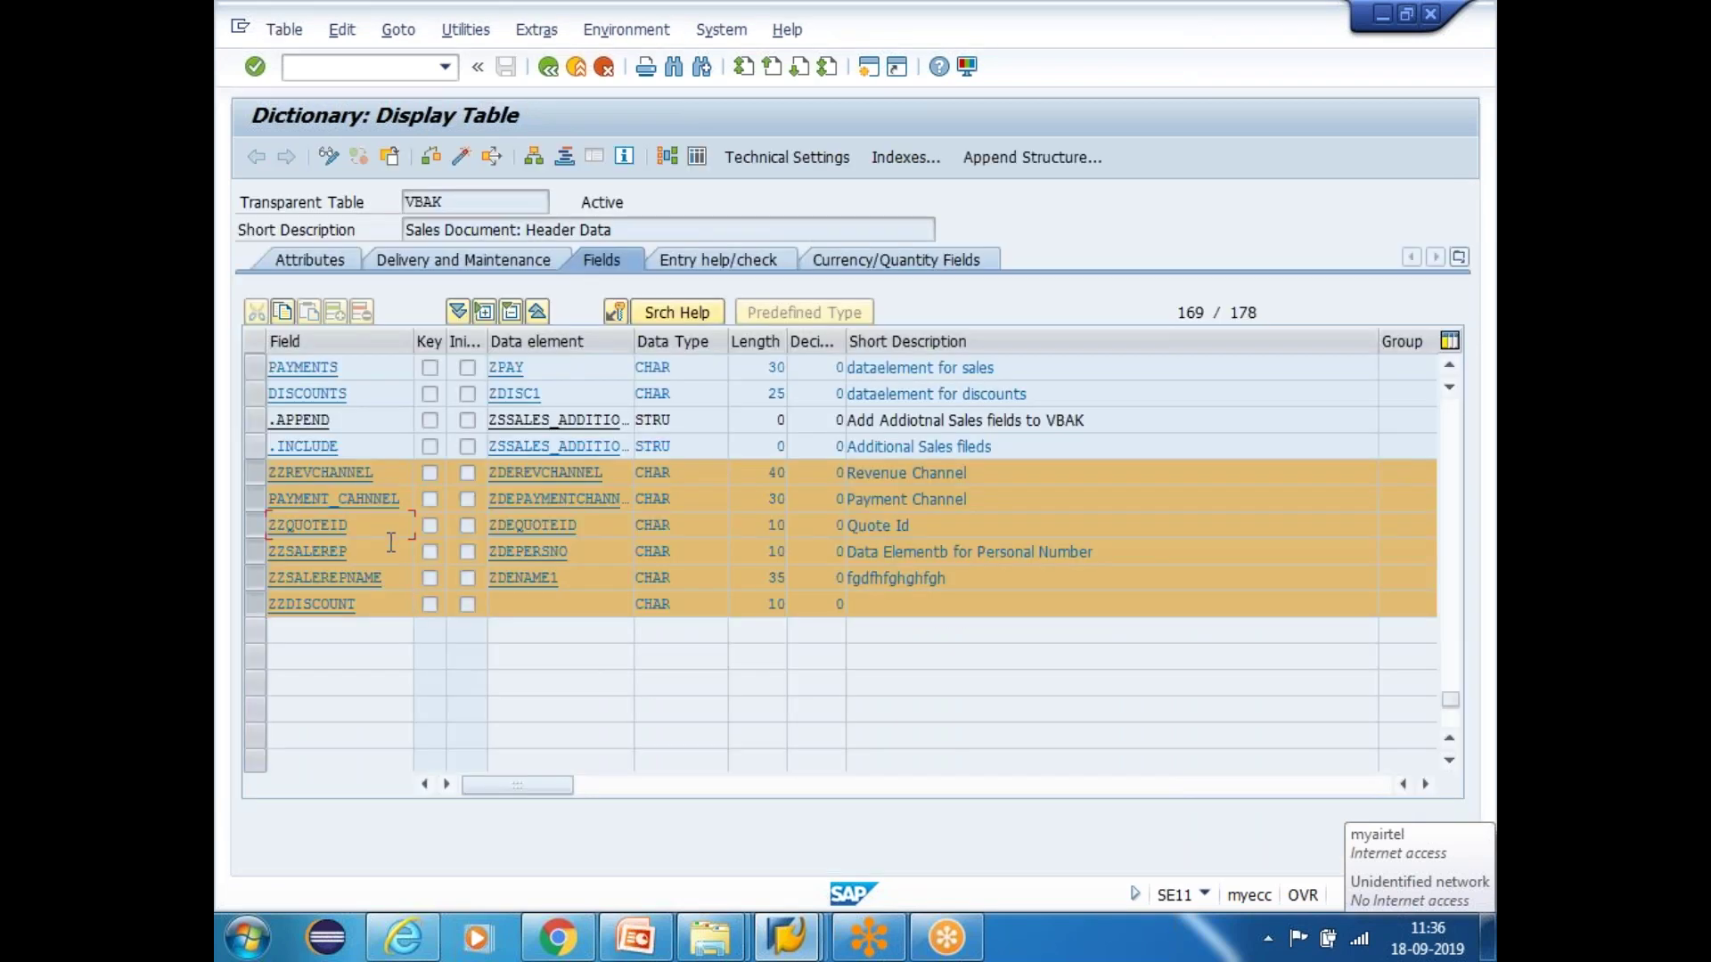
# Go back to the SWO1 start screen and change the object type to ZBUS2032_6
pyautogui.hotkey('alt', 'Tab')
pyautogui.click(548, 66)
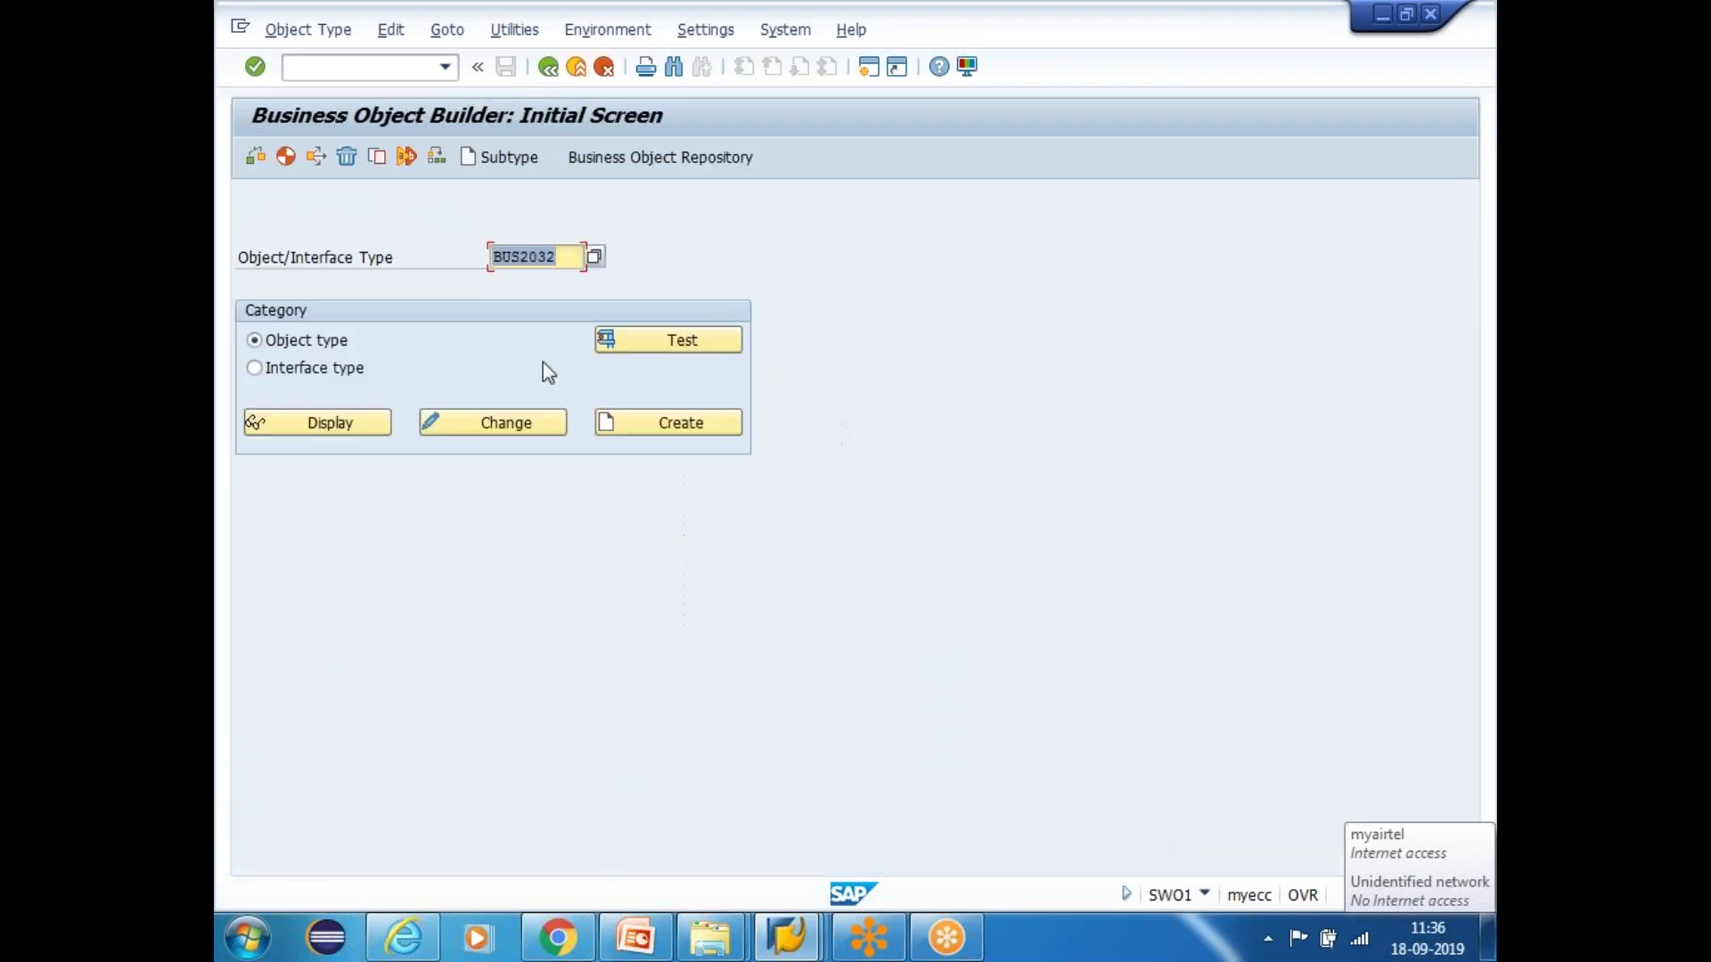
pyautogui.press('Home')
pyautogui.write('Z')
pyautogui.press('Right')
pyautogui.press('Right')
pyautogui.press('Right')
pyautogui.press('Right')
pyautogui.press('Right')
pyautogui.press('Right')
pyautogui.press('Right')
pyautogui.press('Right')
pyautogui.write('_6')
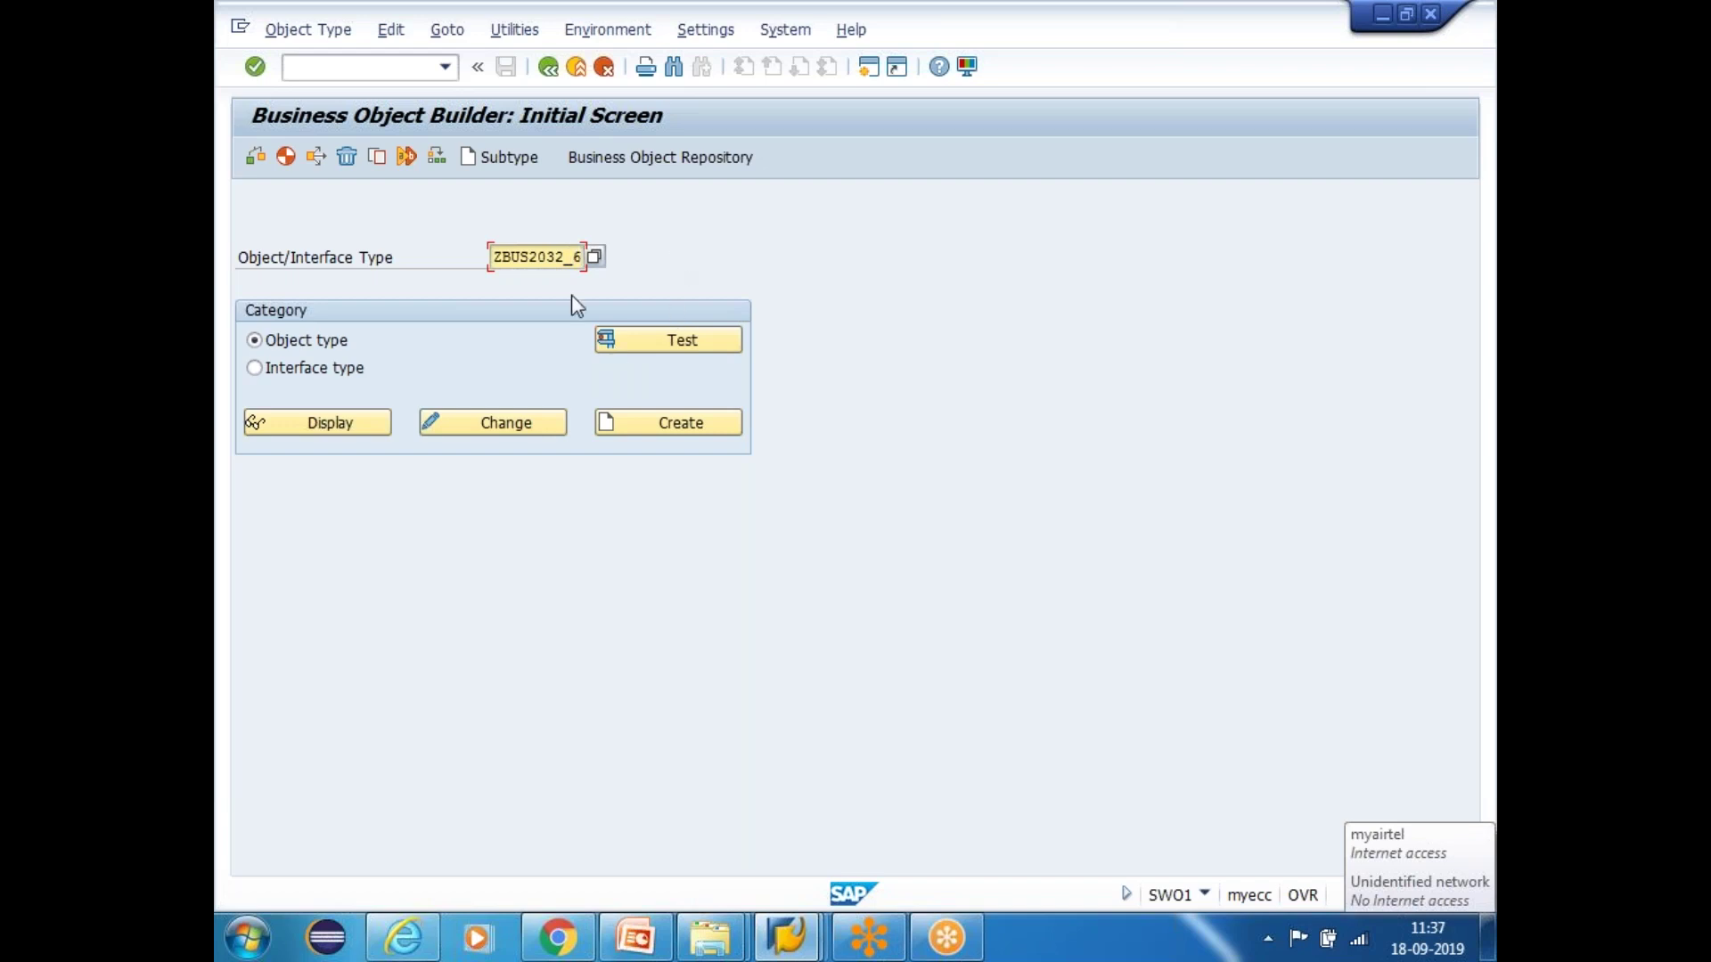
pyautogui.click(554, 257)
# Enter BUS2032 as the object type and start creating a subtype of it
pyautogui.click(503, 157)
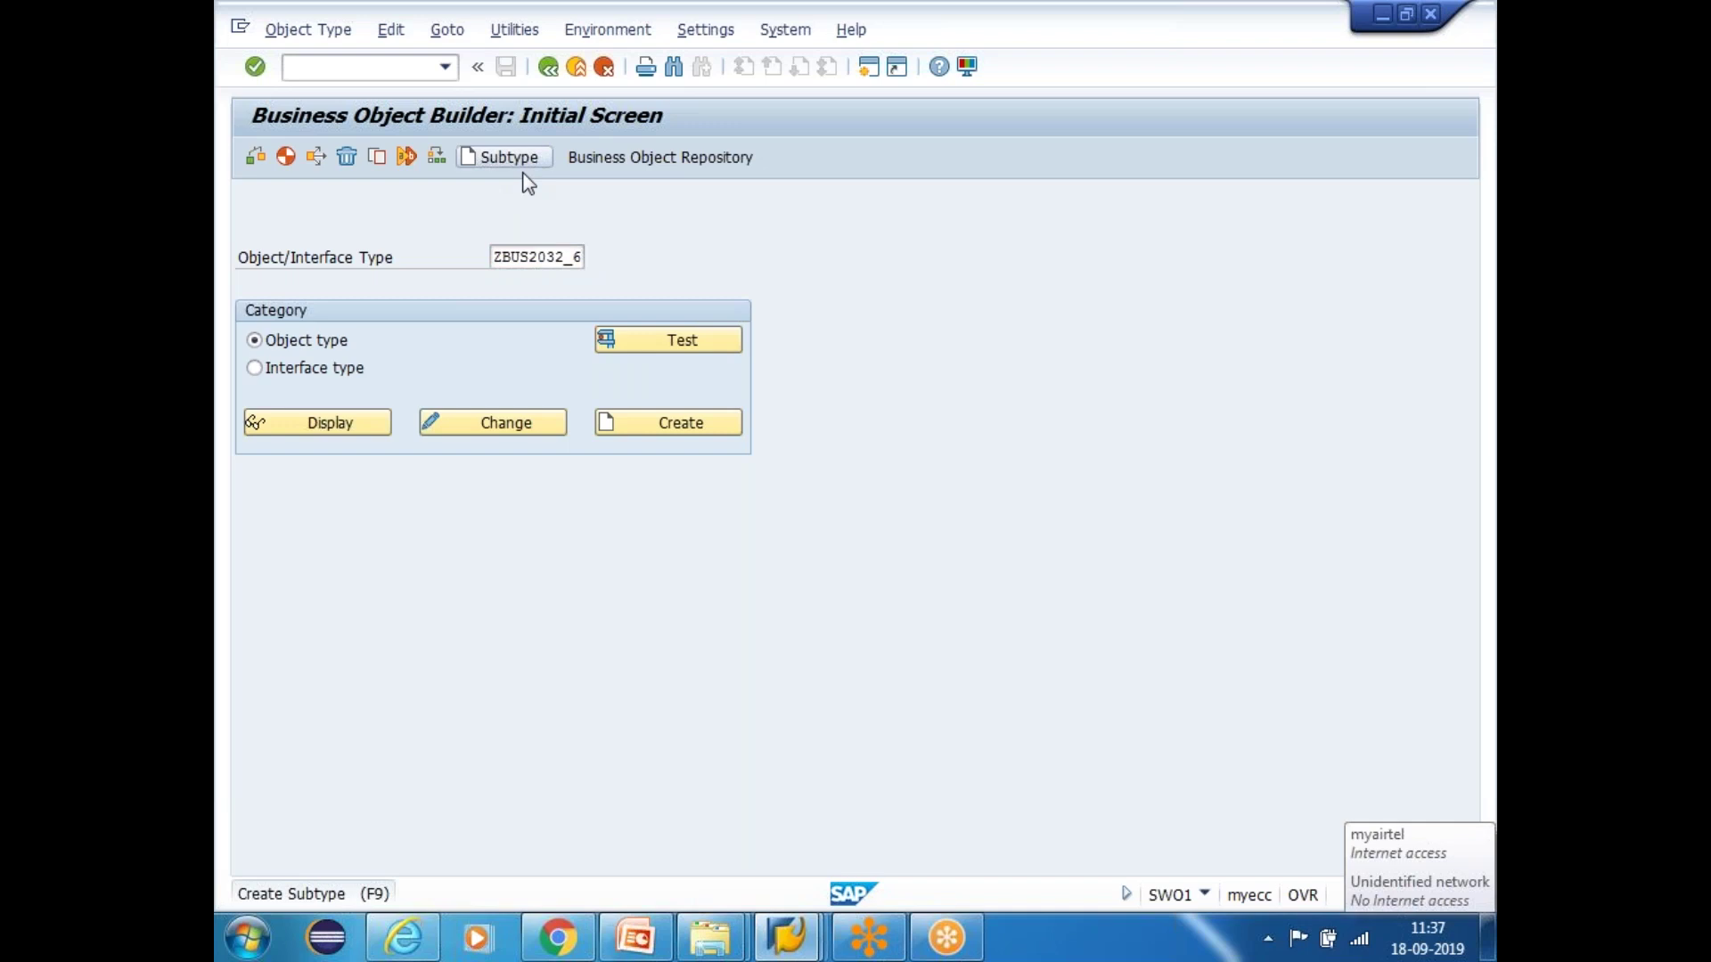
pyautogui.write('BUS2032')
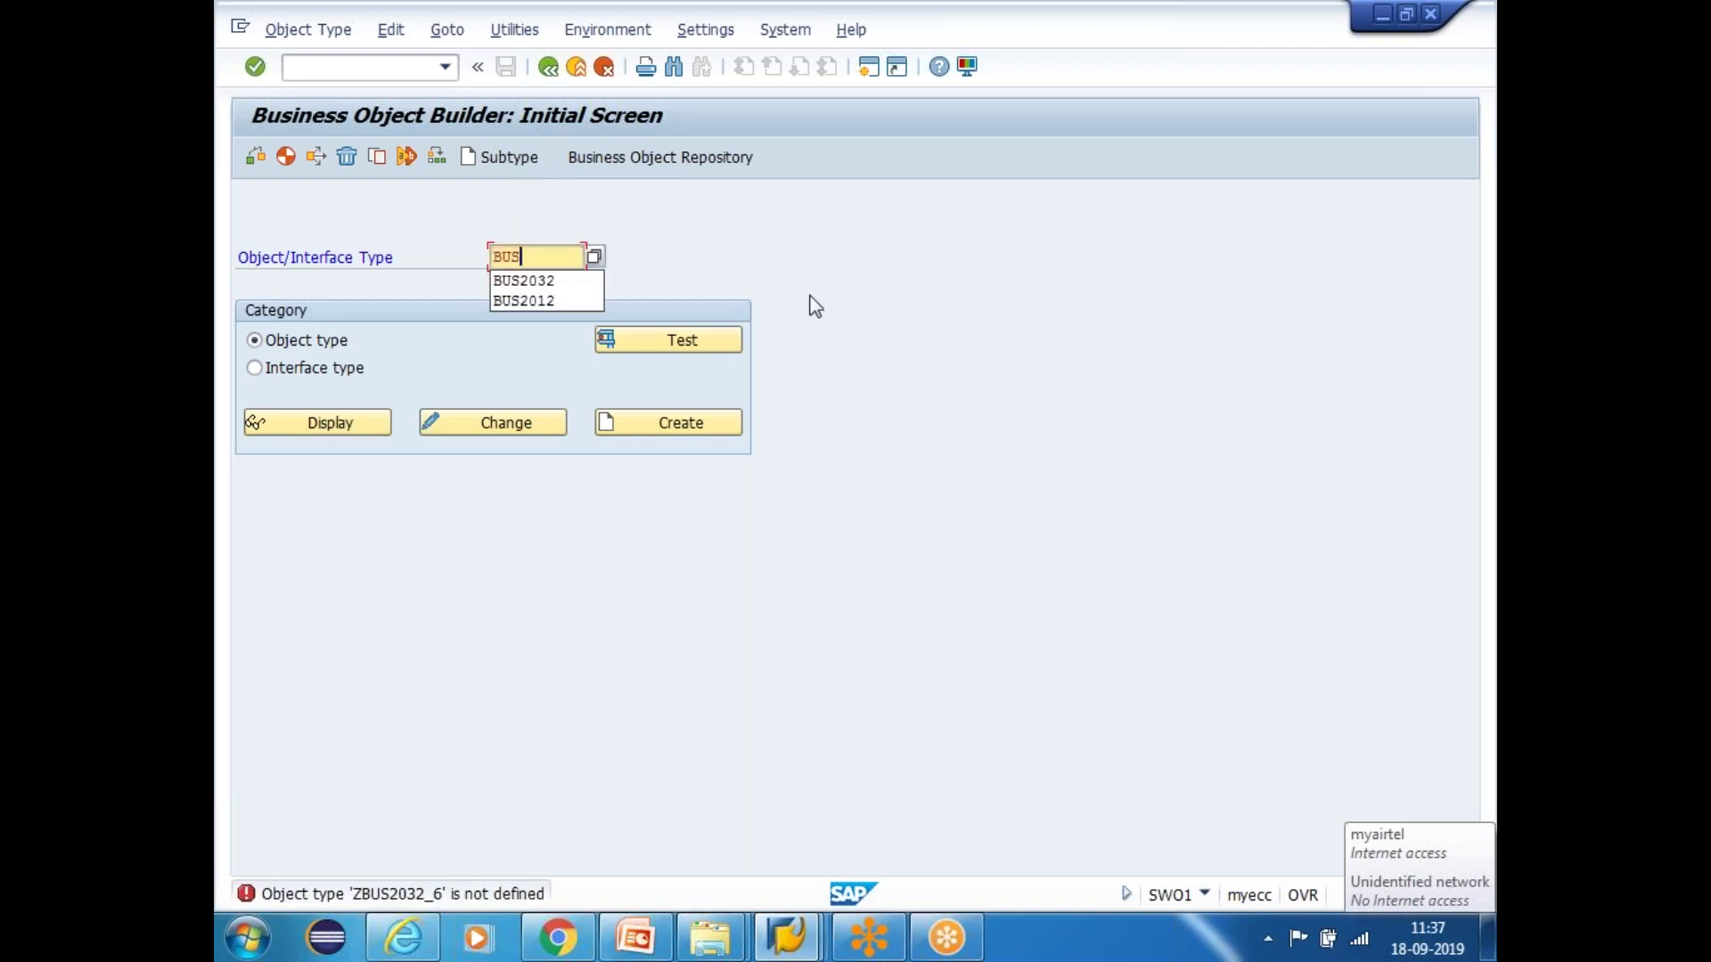
pyautogui.click(521, 257)
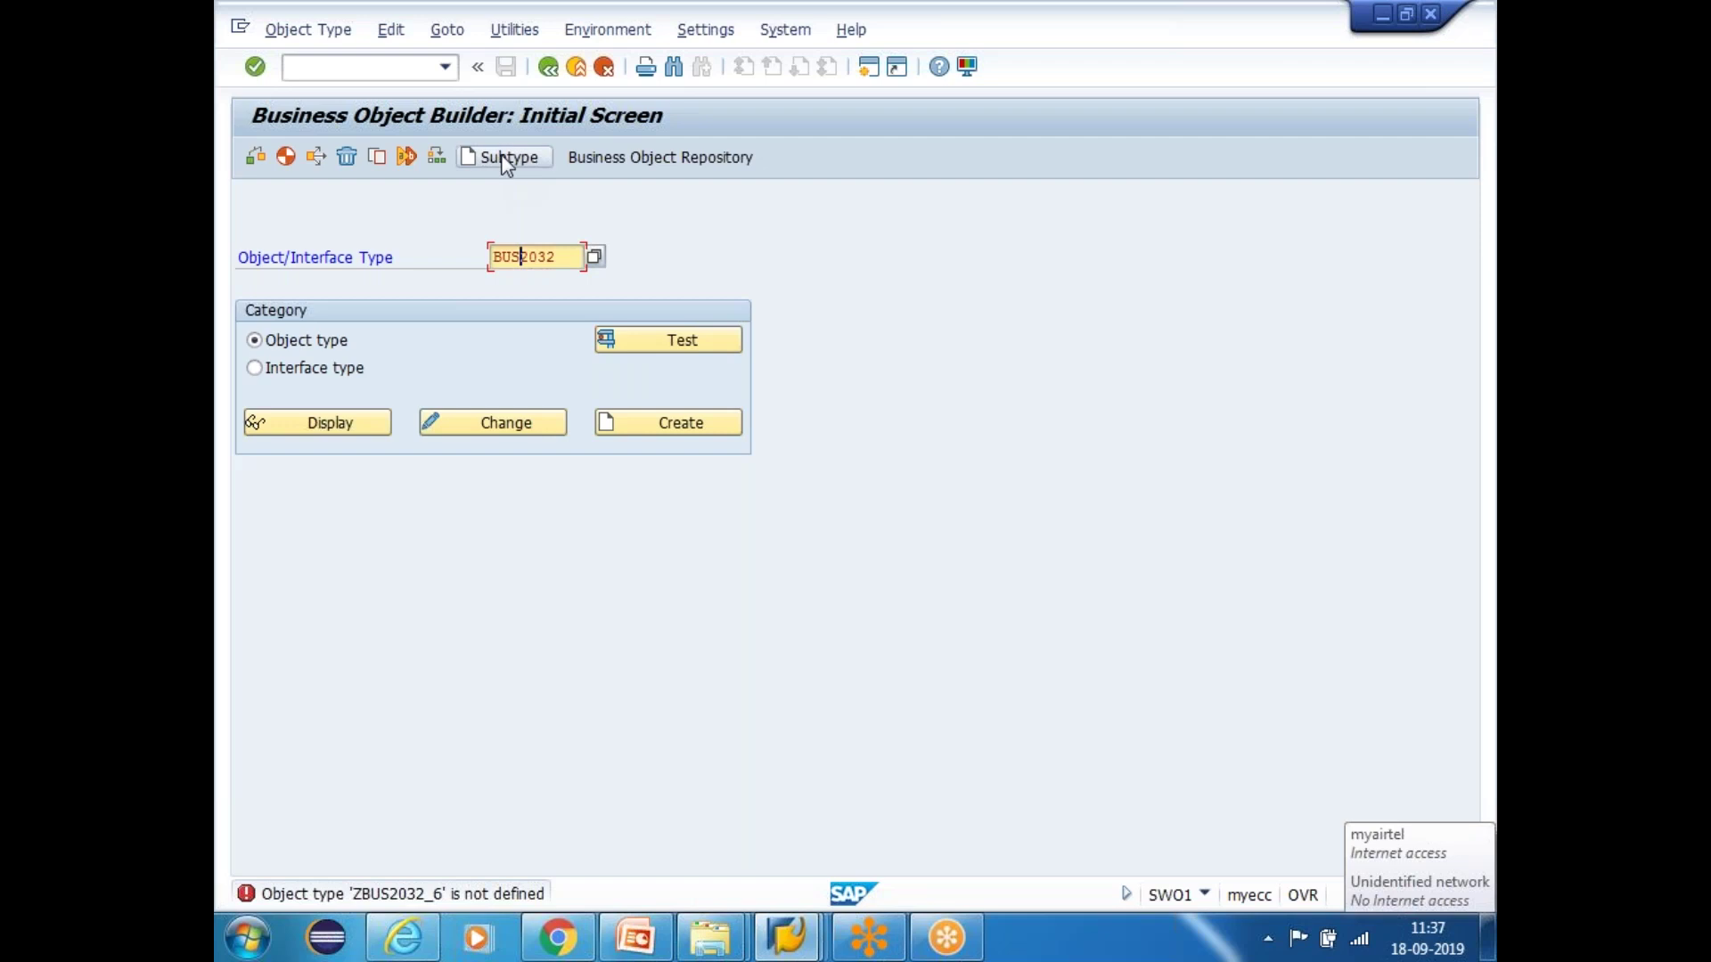
pyautogui.click(712, 423)
pyautogui.moveTo(661, 240); pyautogui.dragTo(573, 240)
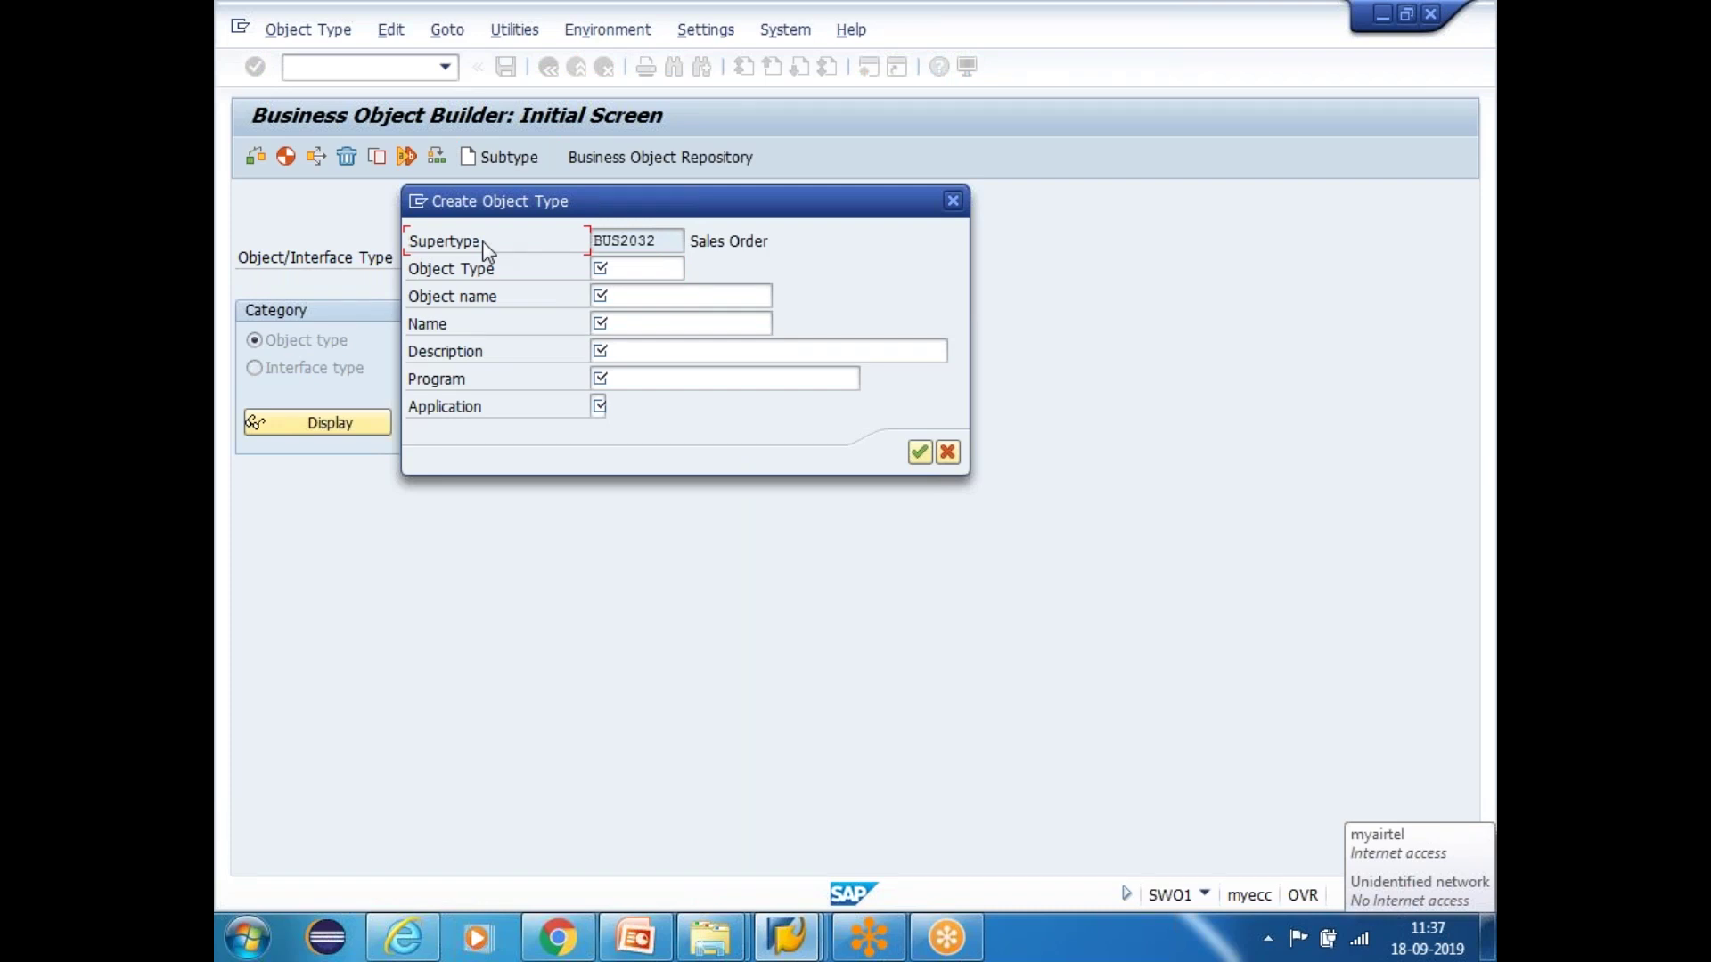
pyautogui.click(670, 242)
# Fill object type, object name and name all with ZBUS2032_6
pyautogui.press('Tab')
pyautogui.write('Z')
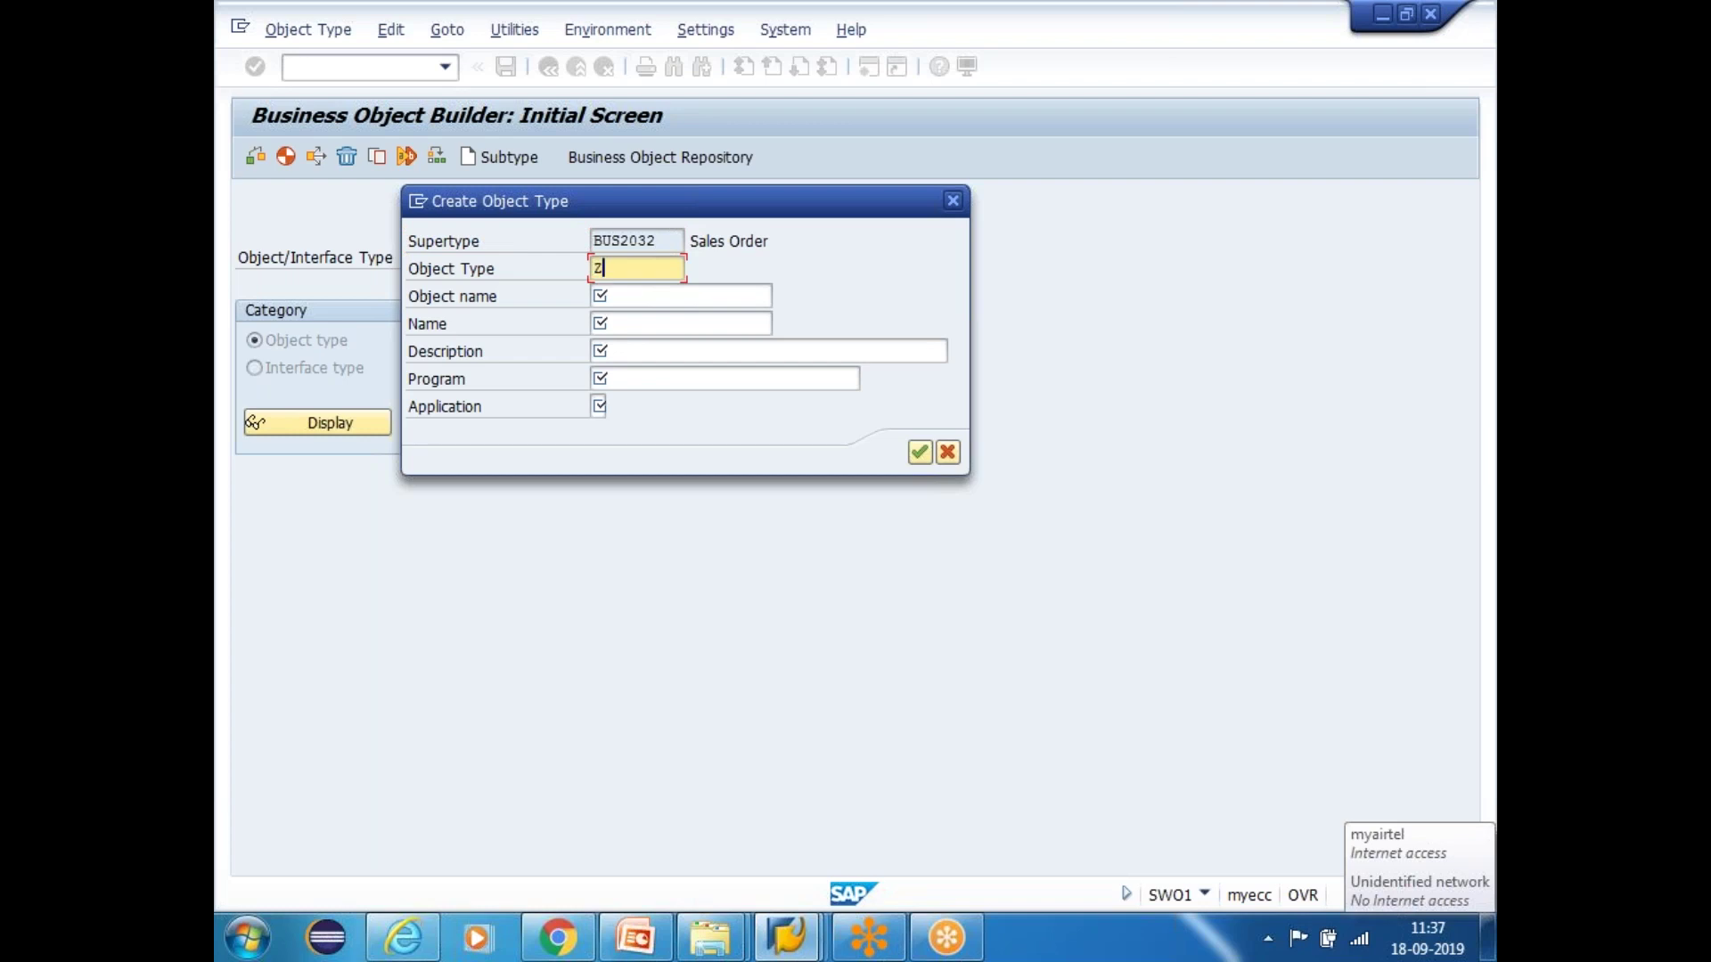
pyautogui.write('BUS2032_6')
pyautogui.click(640, 296)
pyautogui.moveTo(670, 268); pyautogui.dragTo(593, 270)
pyautogui.hotkey('ctrl', 'c')
pyautogui.click(619, 300)
pyautogui.moveTo(595, 269); pyautogui.dragTo(697, 269)
pyautogui.click(633, 295)
pyautogui.hotkey('ctrl', 'v')
pyautogui.click(626, 330)
pyautogui.hotkey('ctrl', 'v')
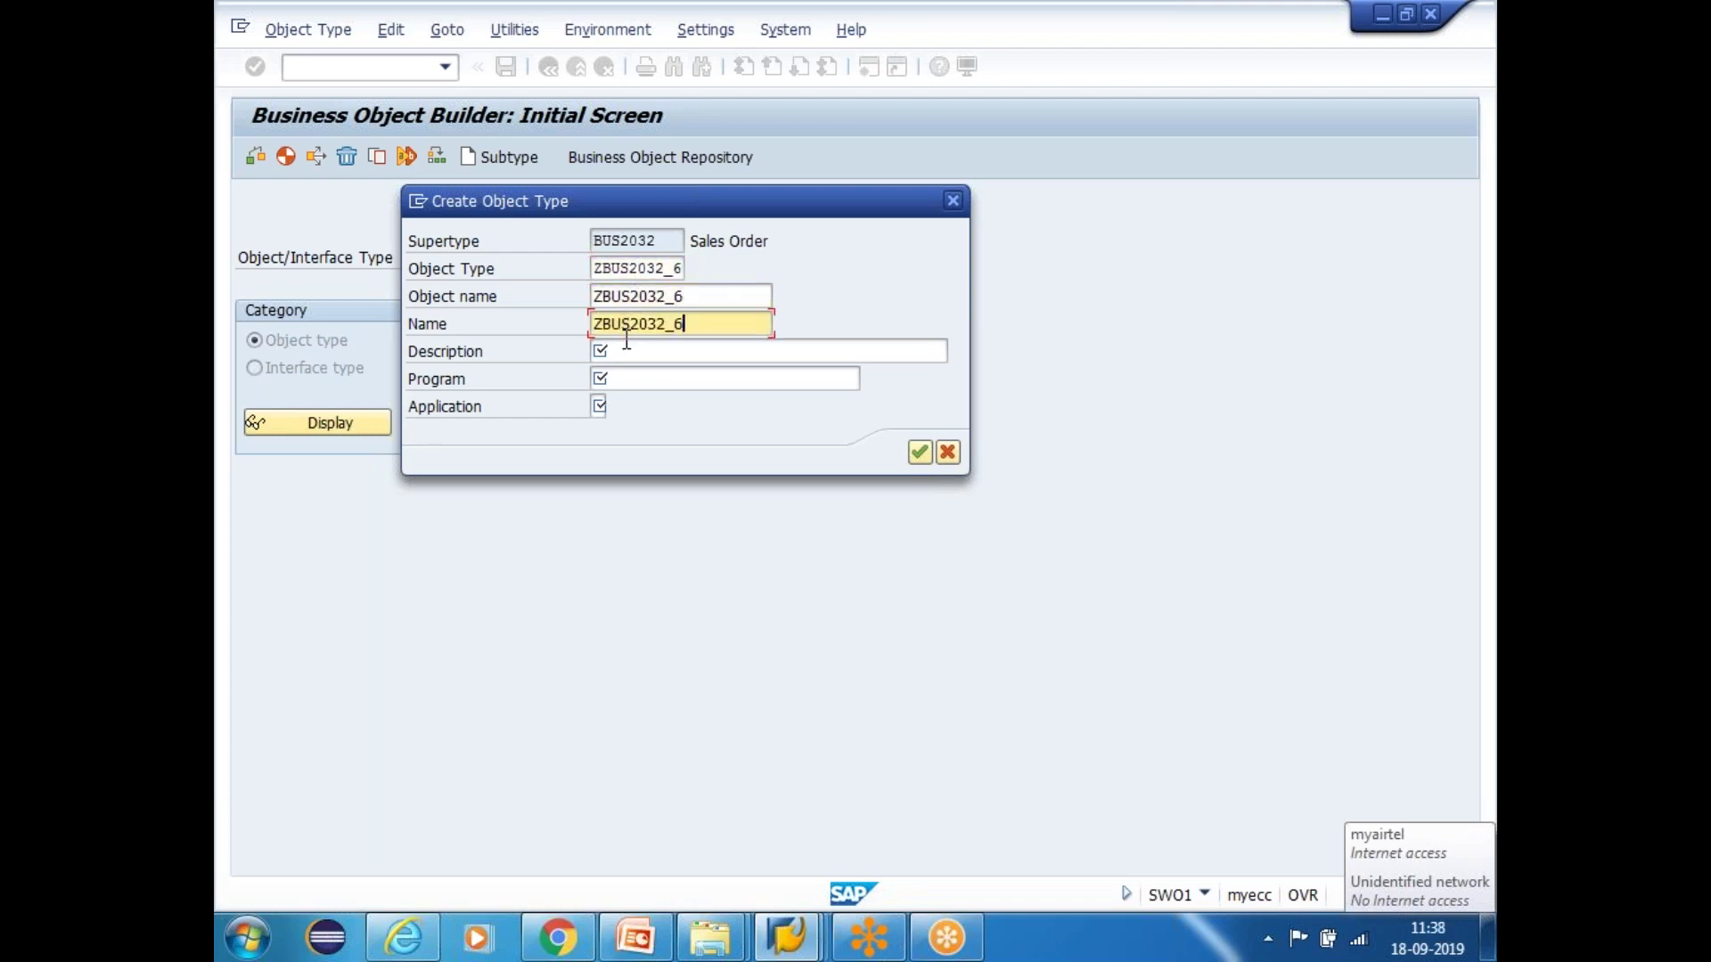
# Set description 'Enhanced Standard Busines Object' and program ZRBUS2032_6
pyautogui.click(630, 353)
pyautogui.write('Enhanced Standard Busines')
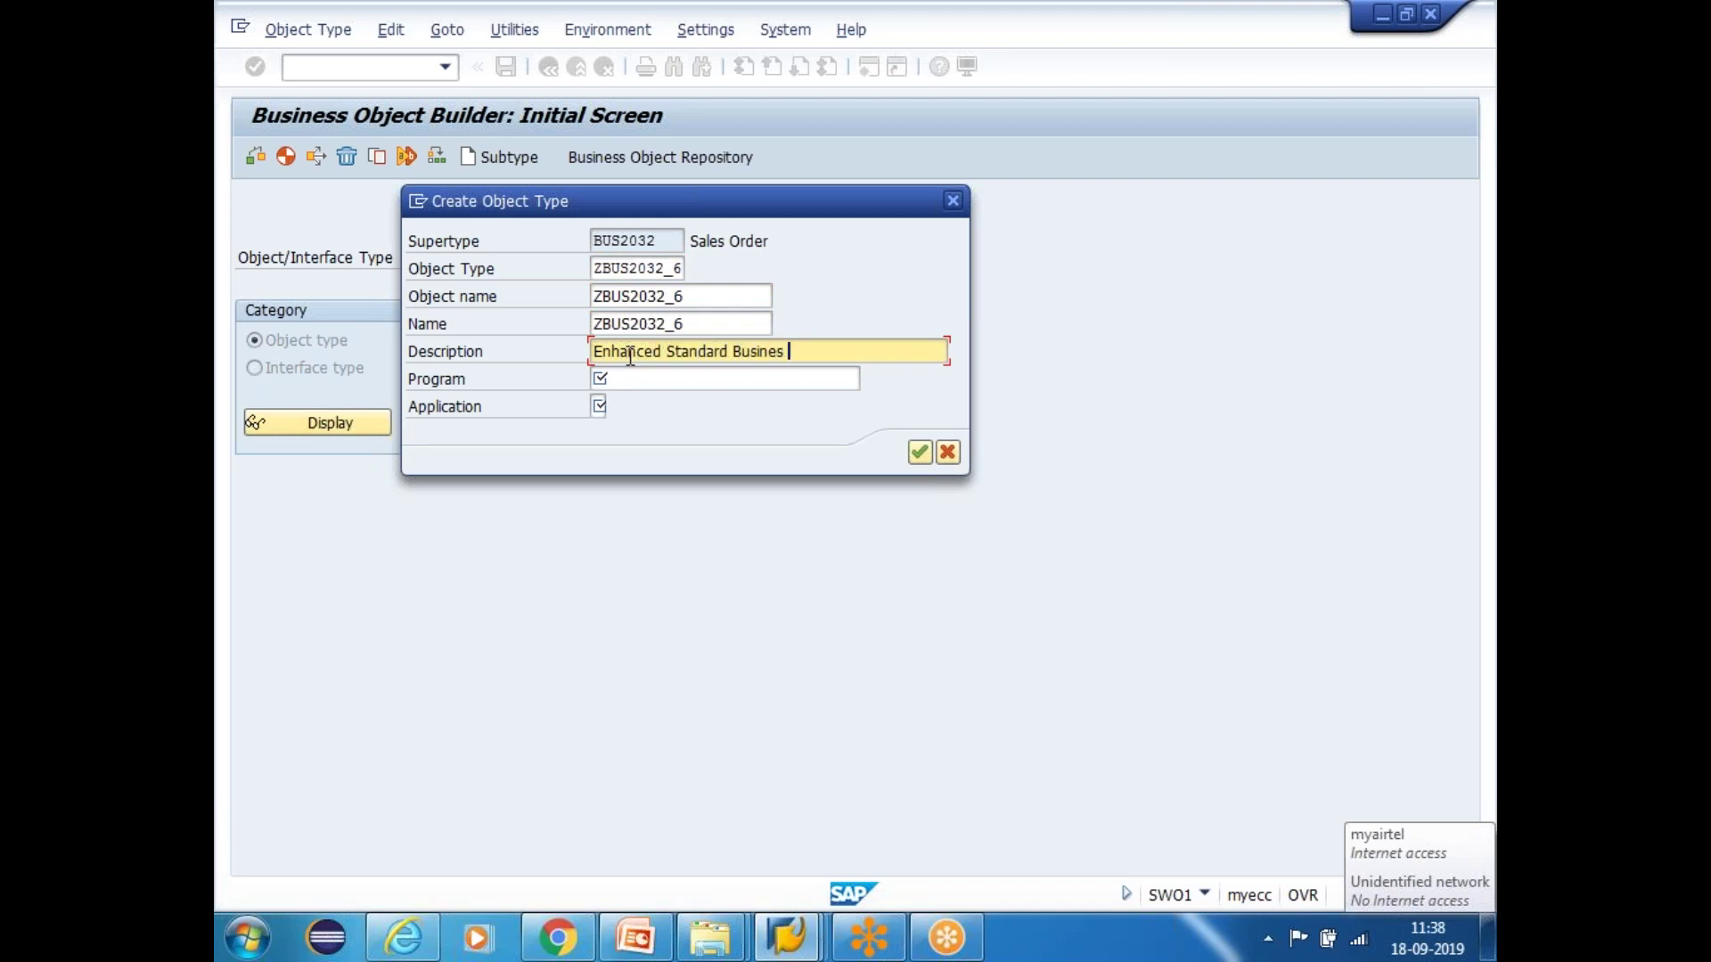
pyautogui.write(' Object')
pyautogui.click(632, 381)
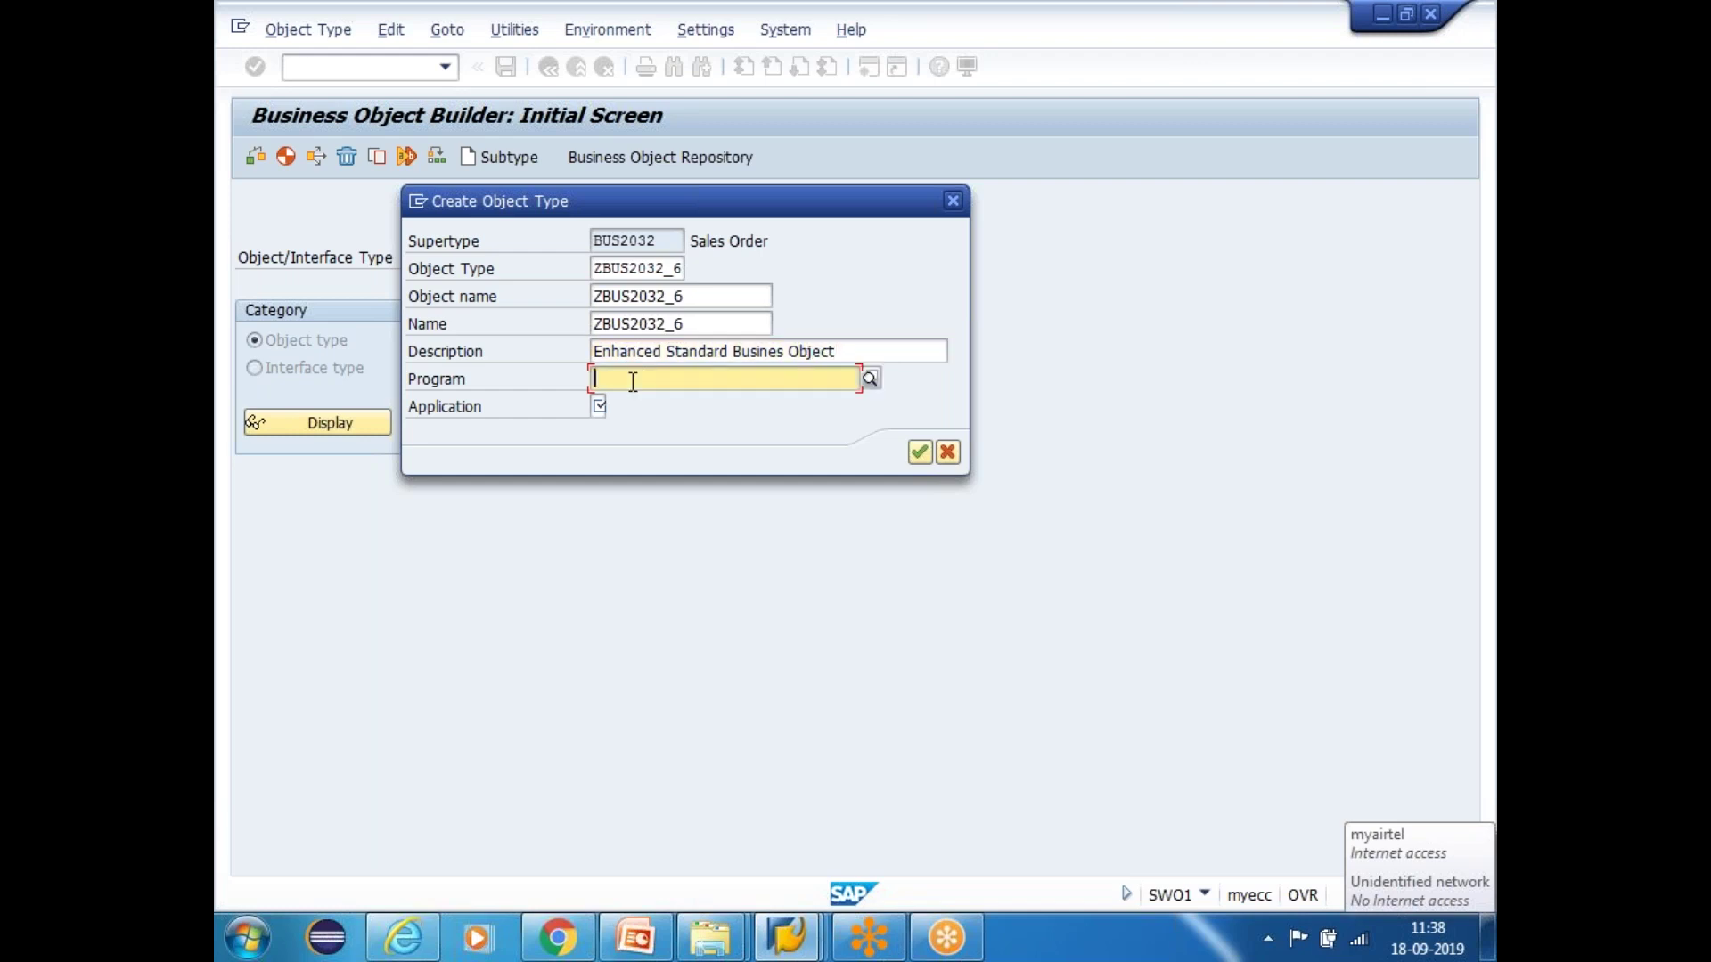
pyautogui.moveTo(595, 297); pyautogui.dragTo(686, 298)
pyautogui.hotkey('ctrl', 'c')
pyautogui.click(635, 380)
pyautogui.hotkey('ctrl', 'v')
pyautogui.click(601, 379)
pyautogui.write('R')
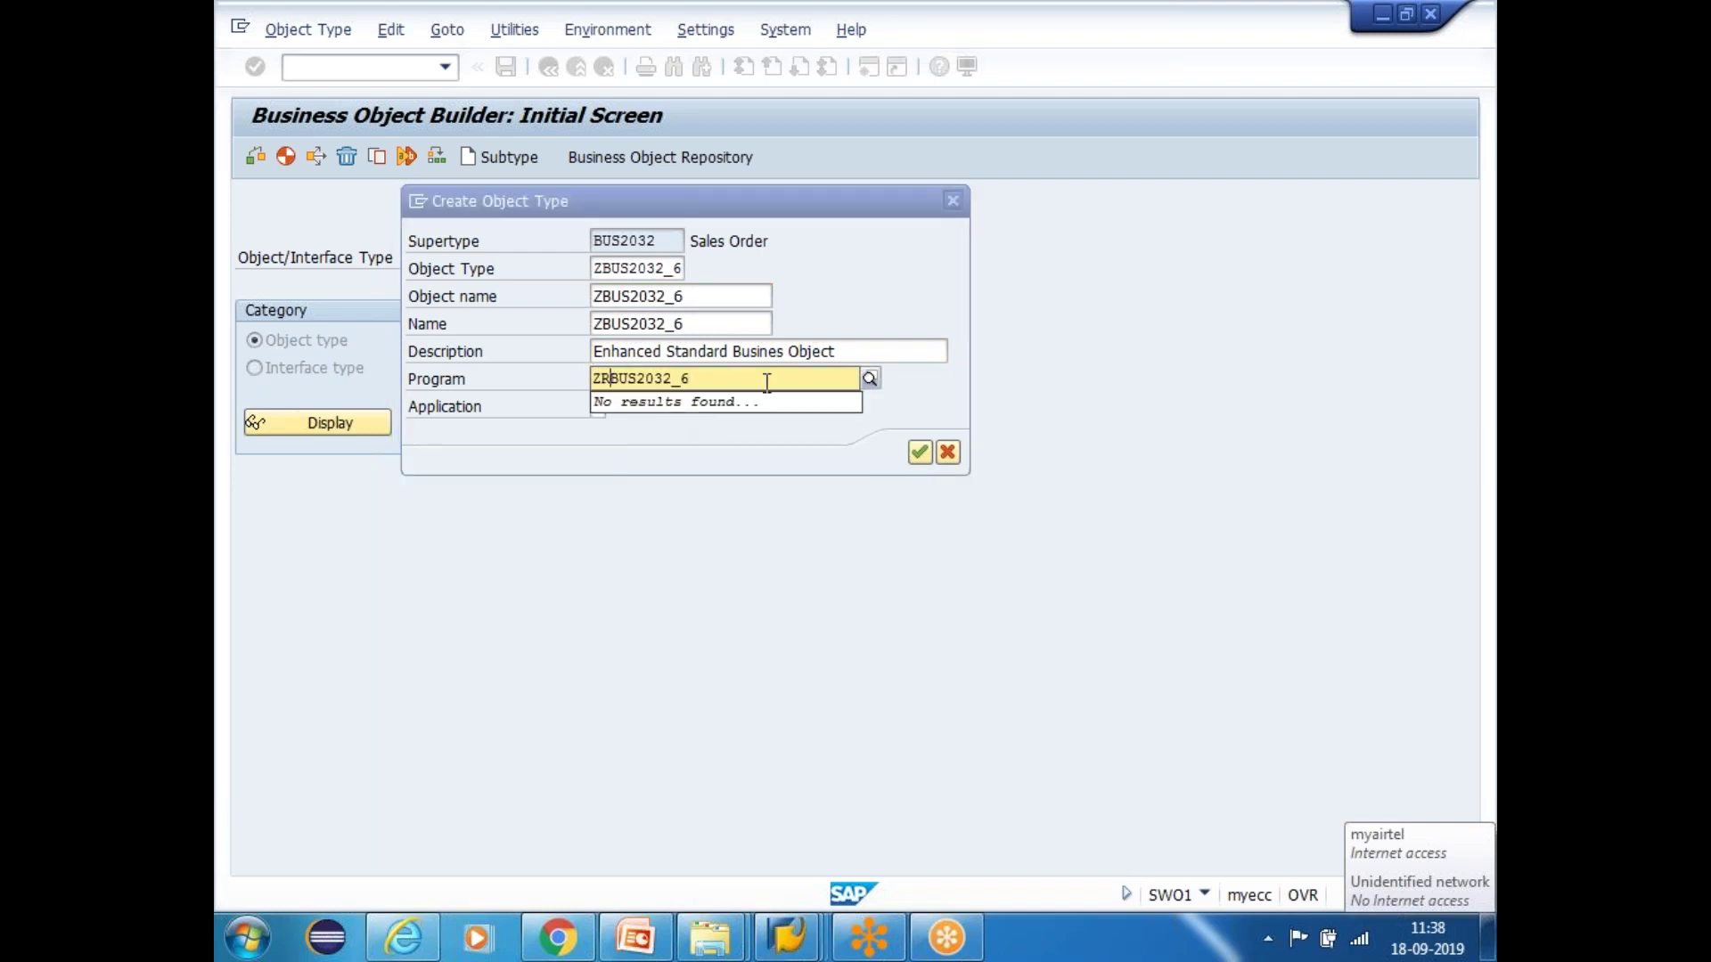
pyautogui.press('End')
# Choose application V (Sales), confirm the subtype, and list recent packages
pyautogui.click(599, 406)
pyautogui.click(614, 406)
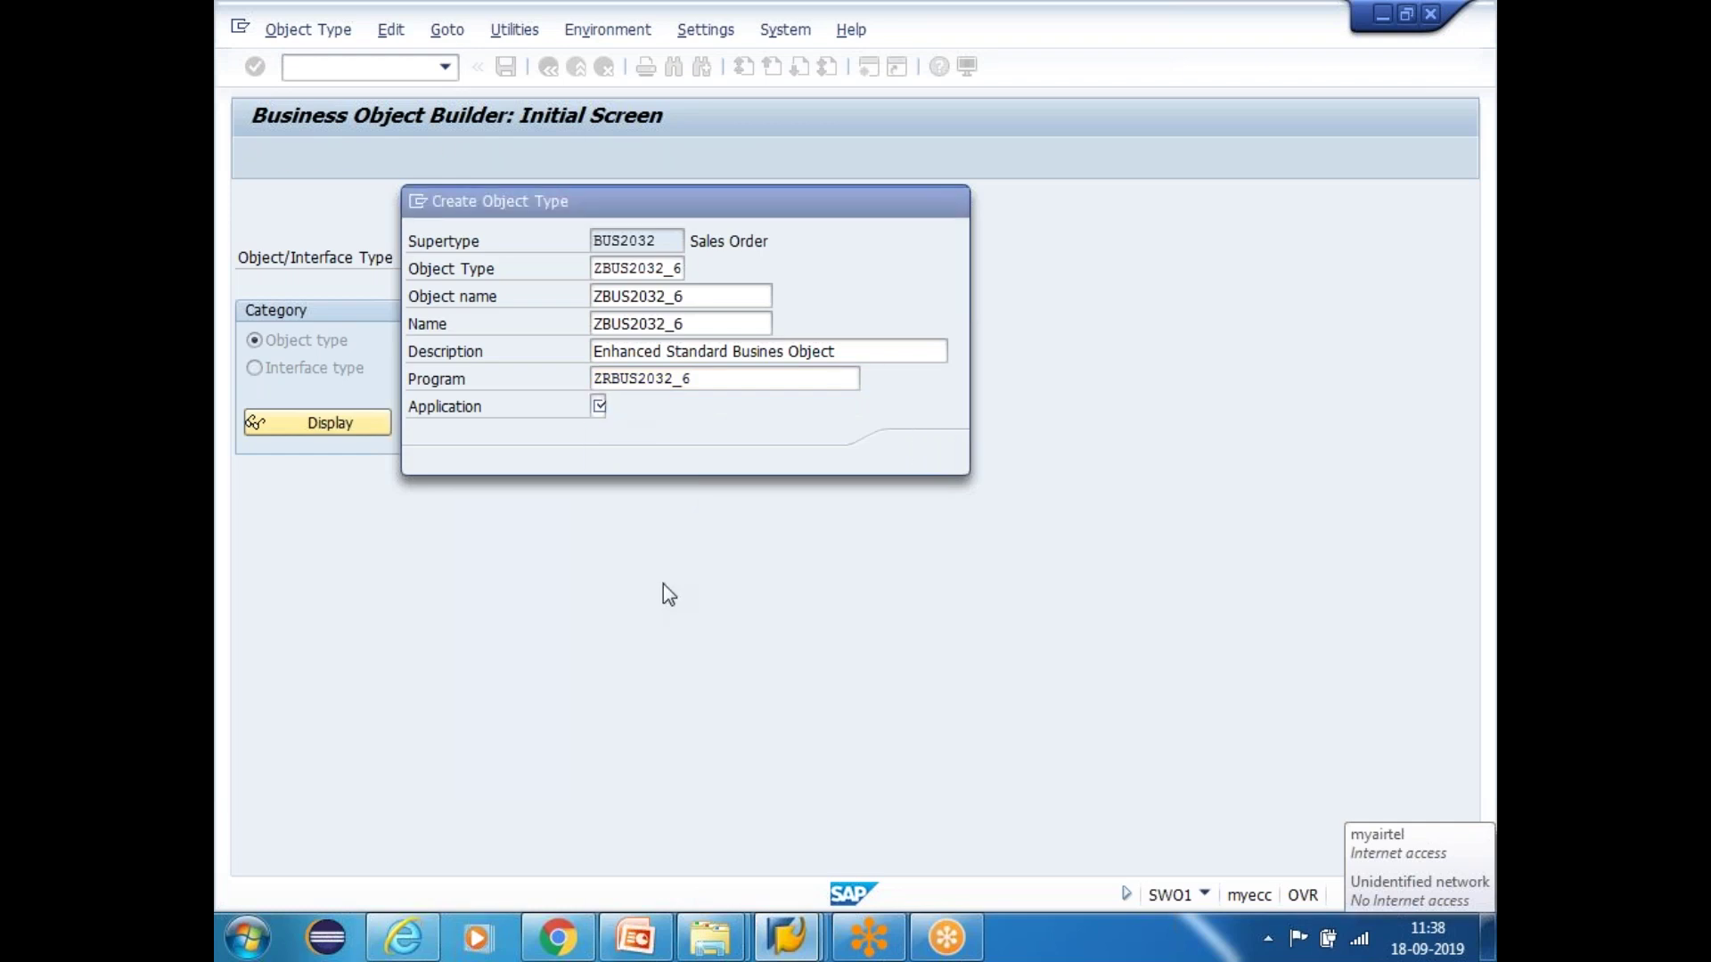
pyautogui.doubleClick(615, 615)
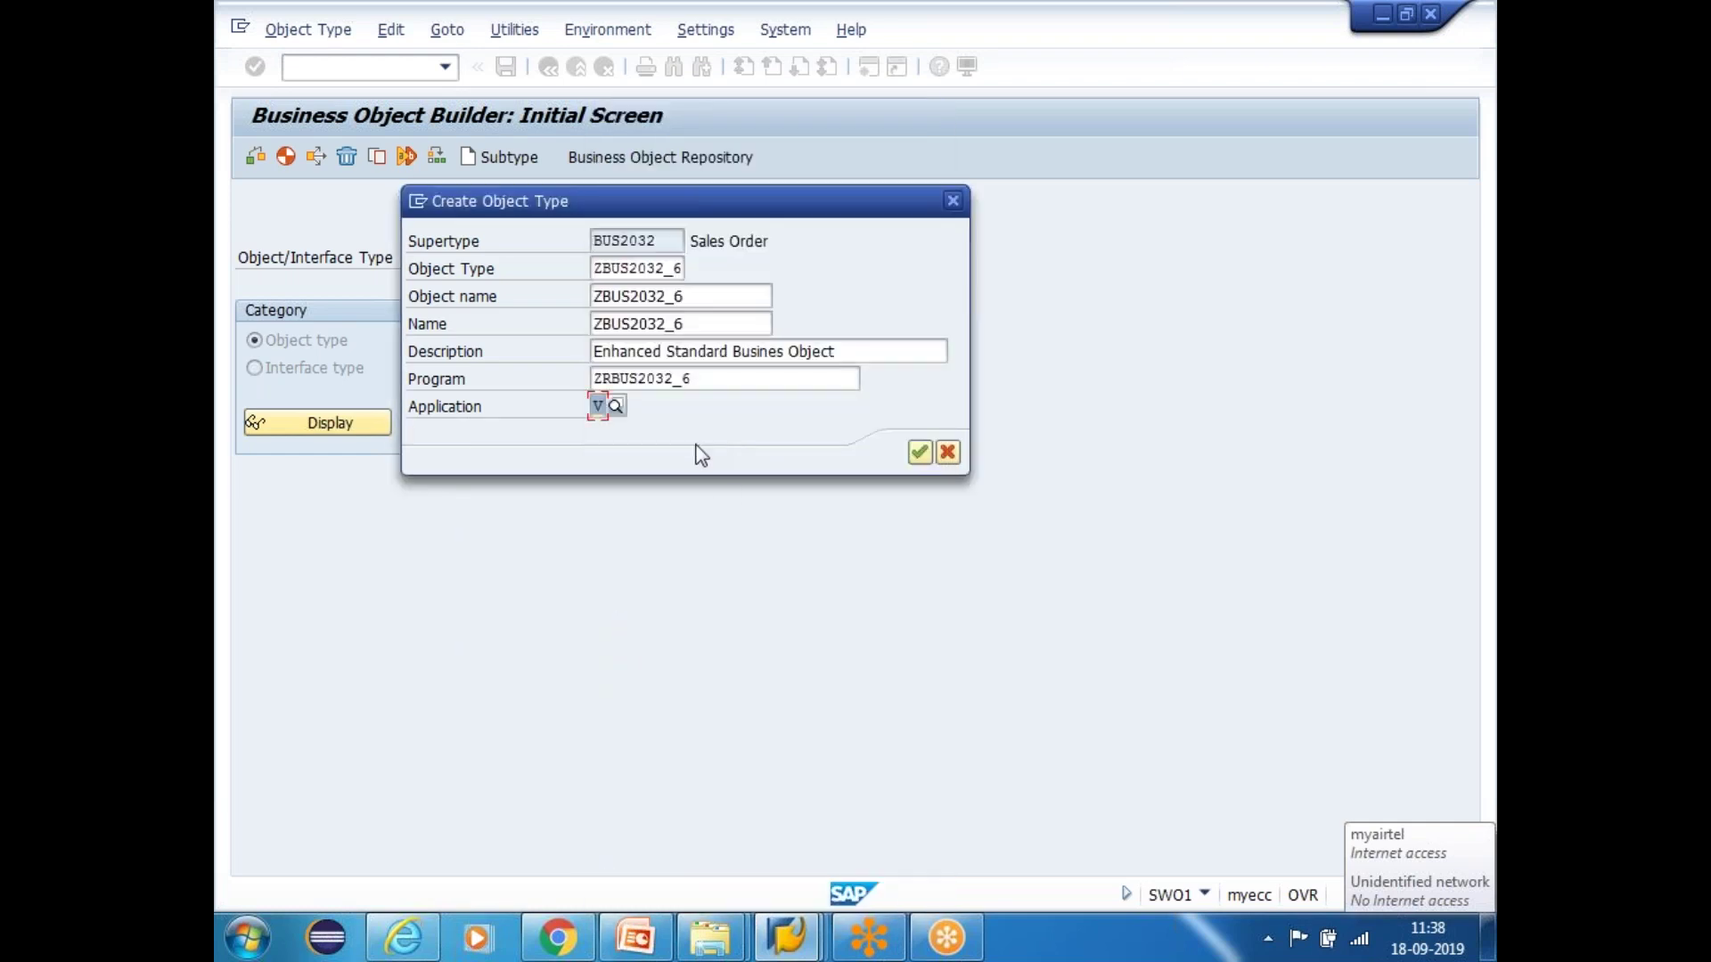
pyautogui.click(918, 453)
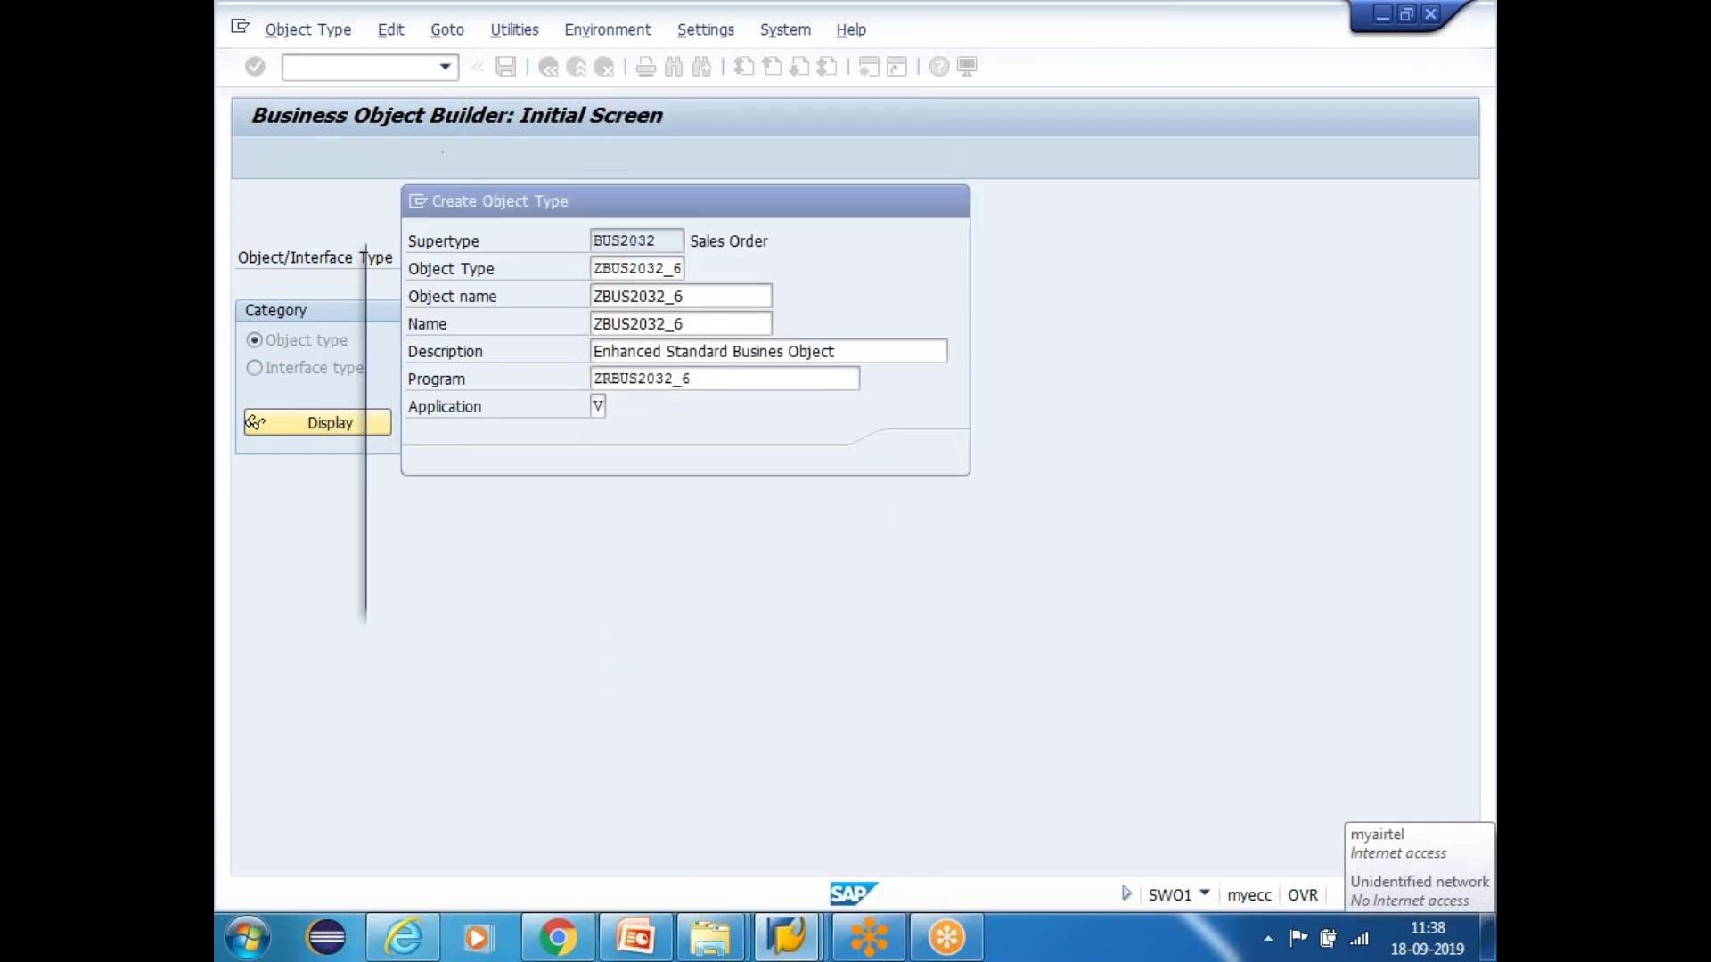
pyautogui.press('space')
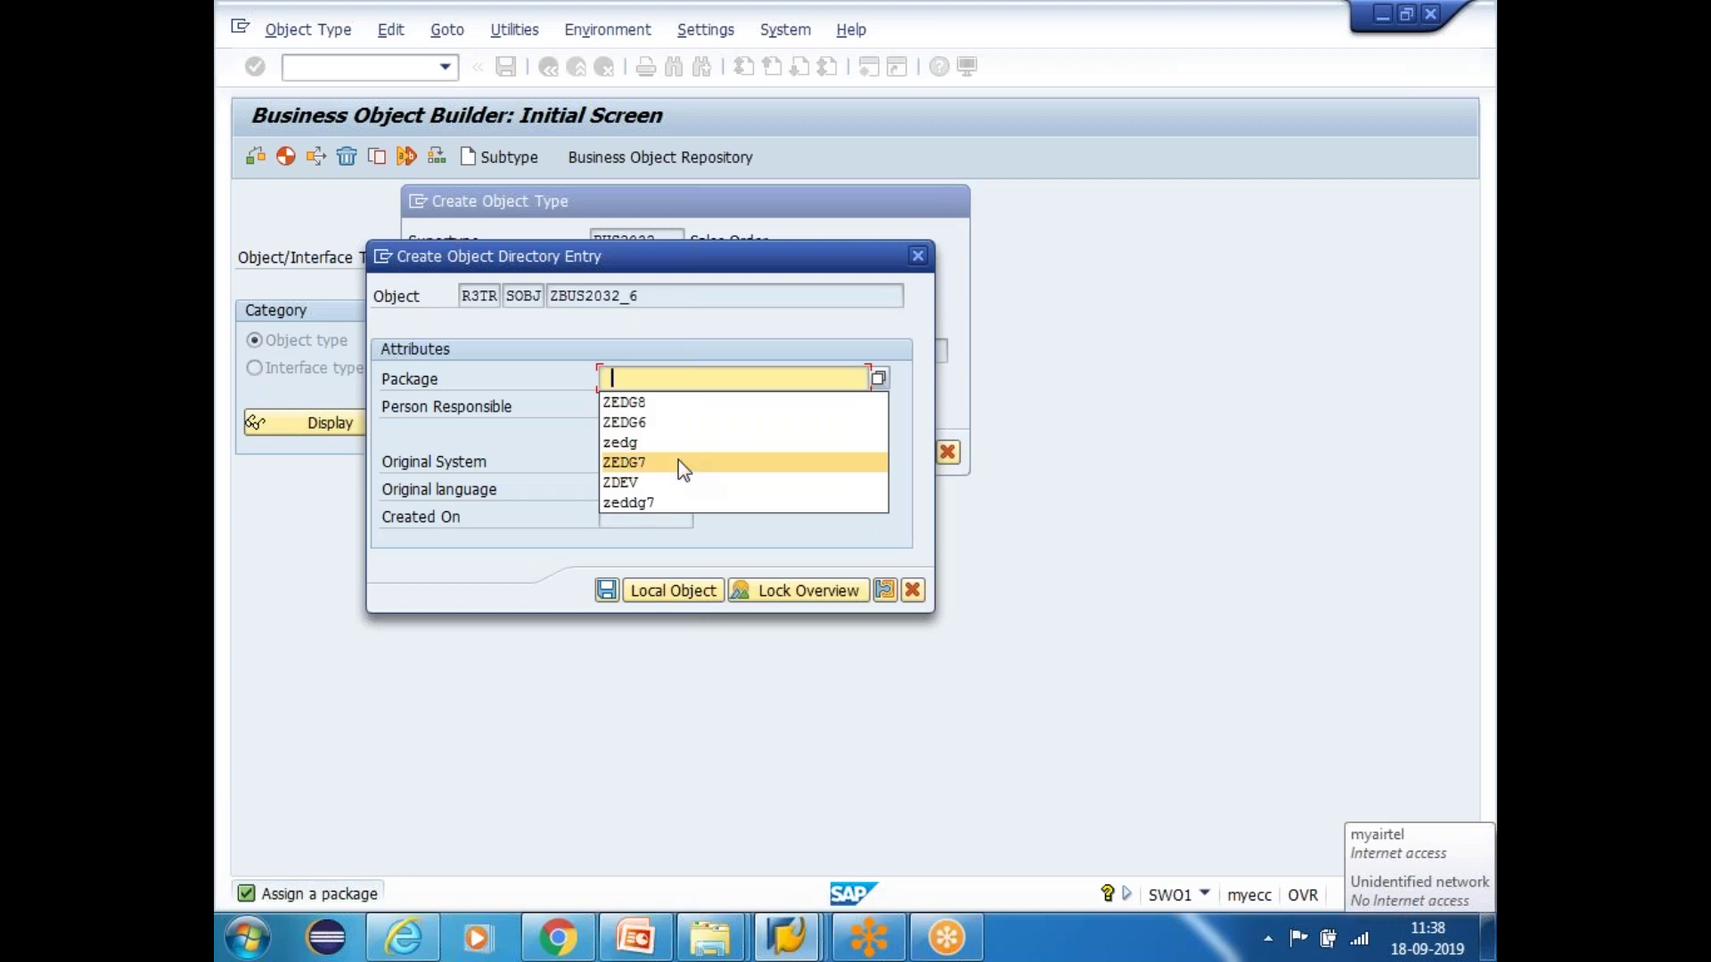
# Save ZBUS2032_6 in package ZEDG6 under transport request Y01K900377 (Transport for Workflows - Batch6)
pyautogui.click(664, 425)
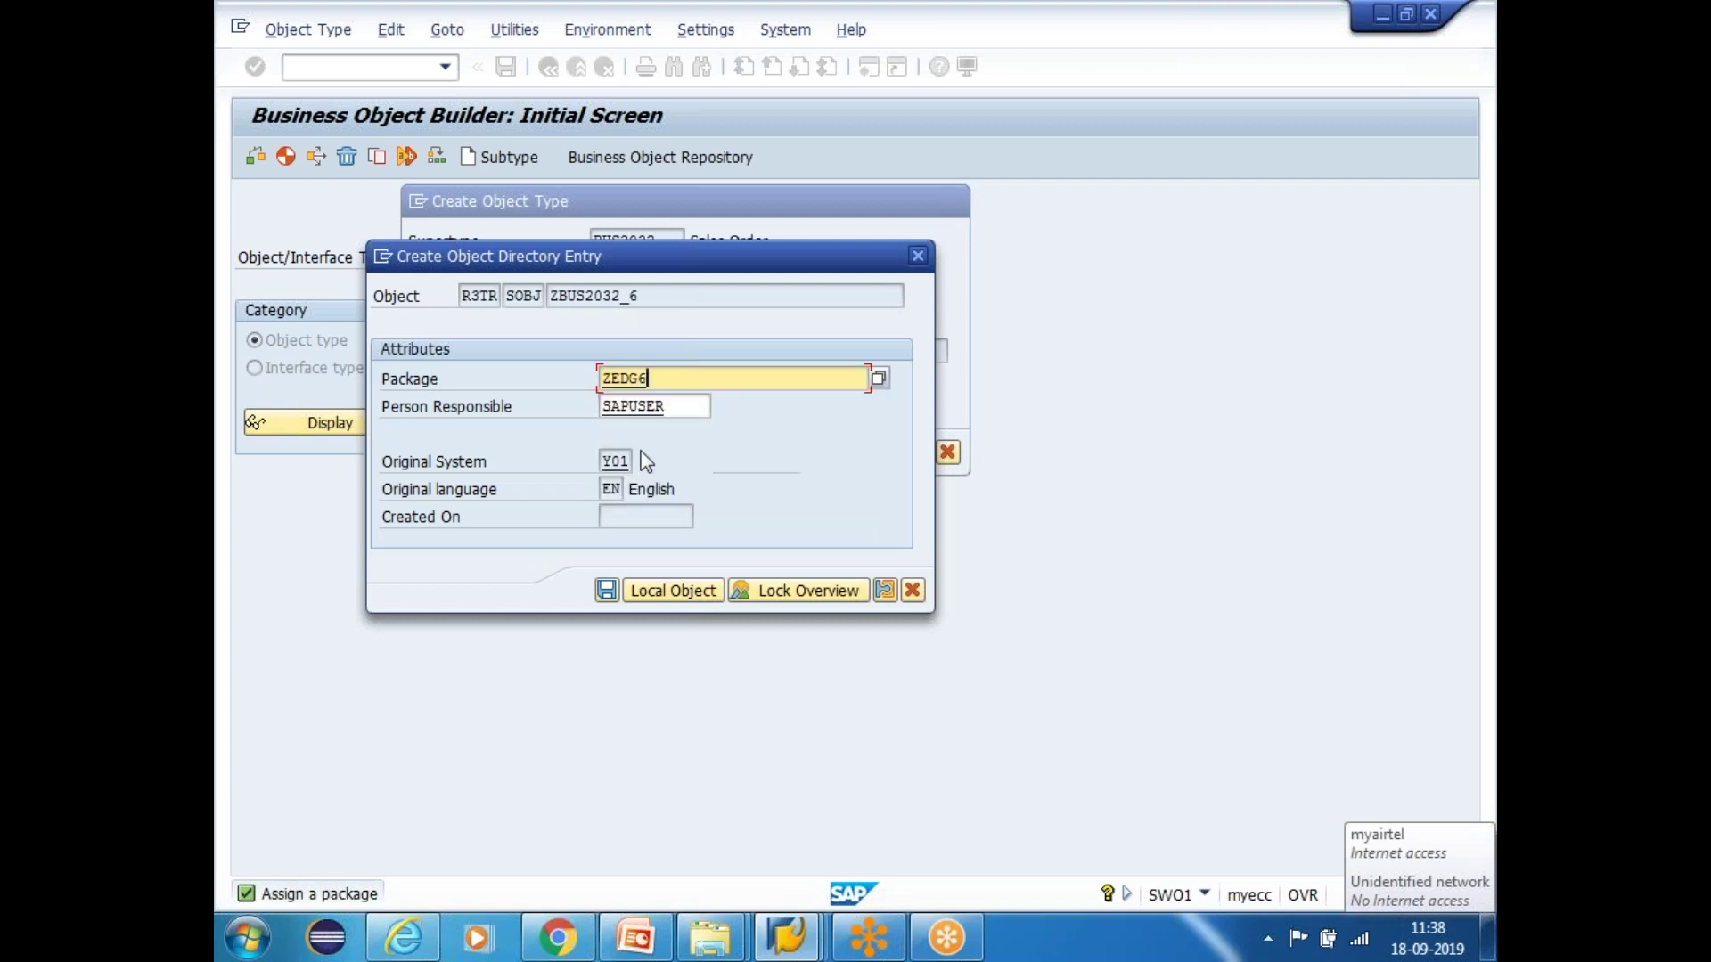
pyautogui.click(606, 590)
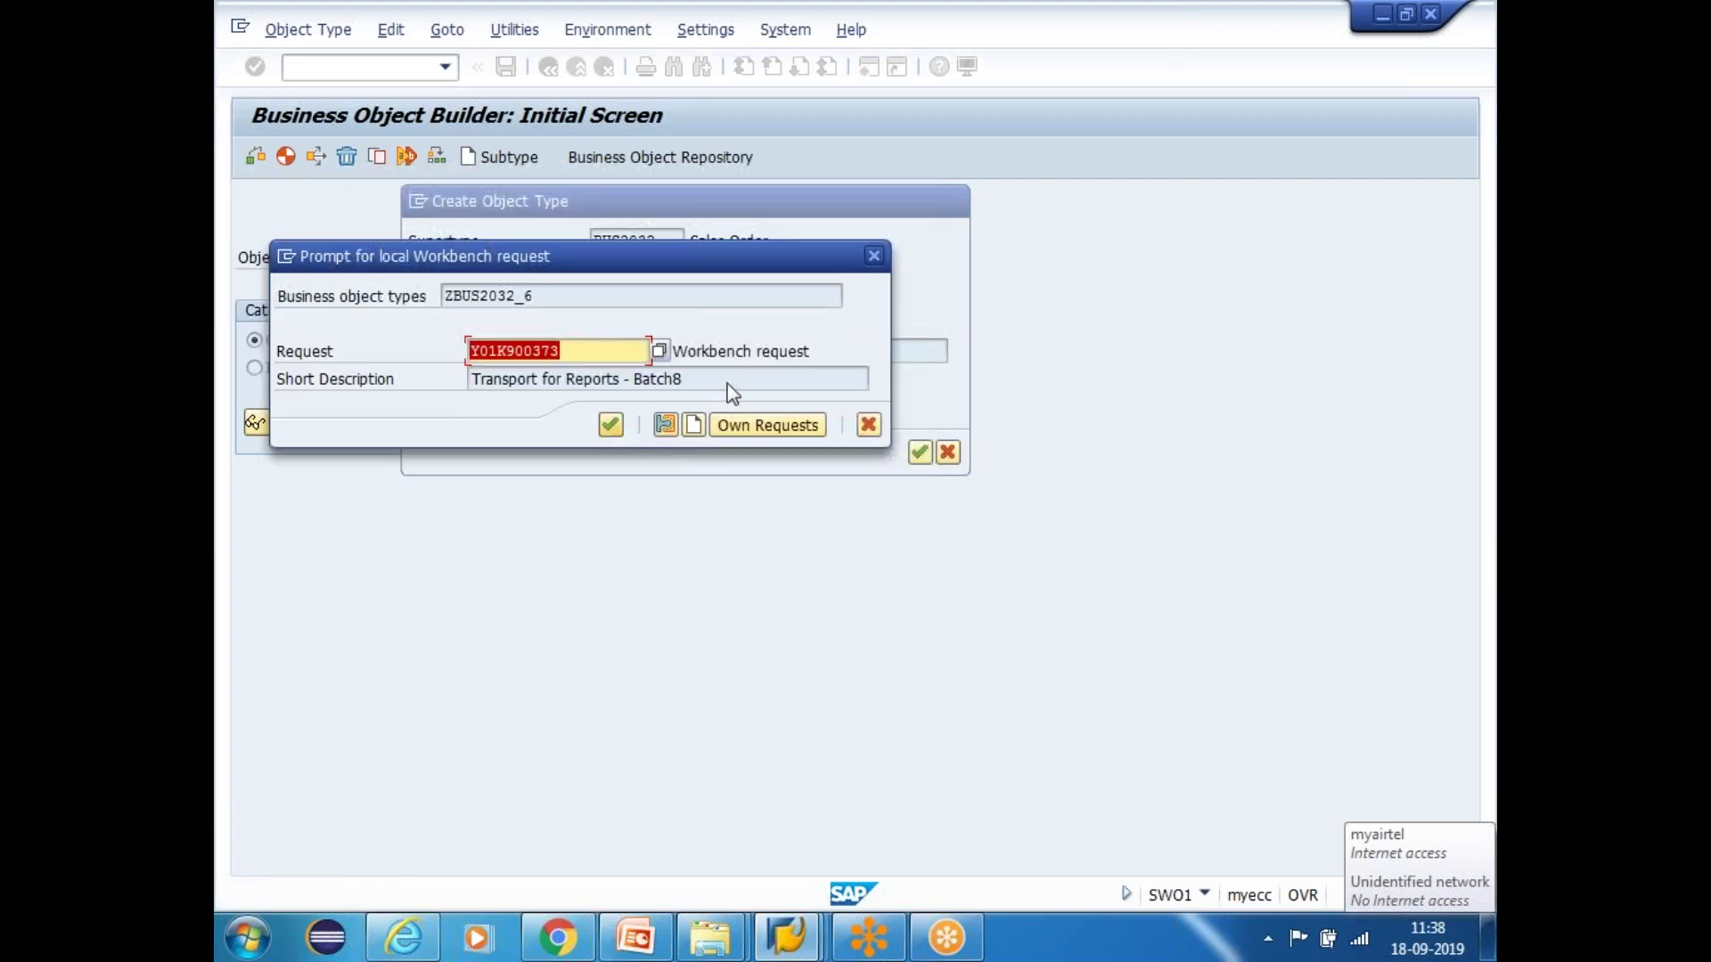
pyautogui.click(738, 426)
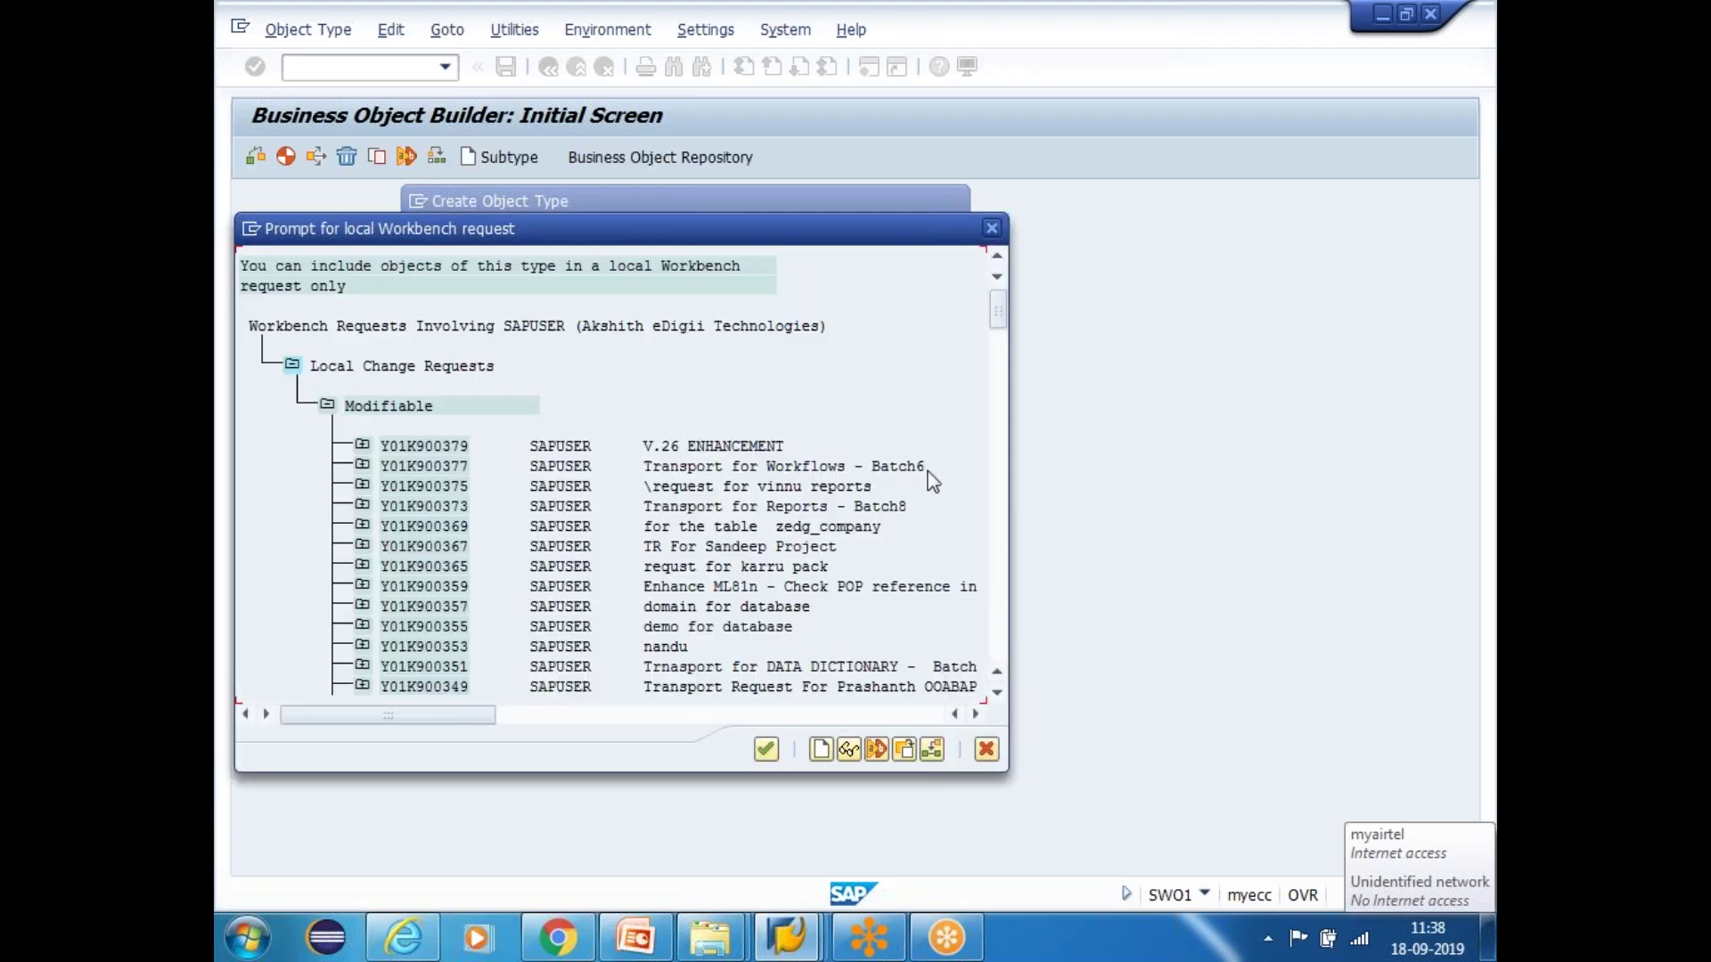
pyautogui.click(711, 468)
pyautogui.doubleClick(460, 472)
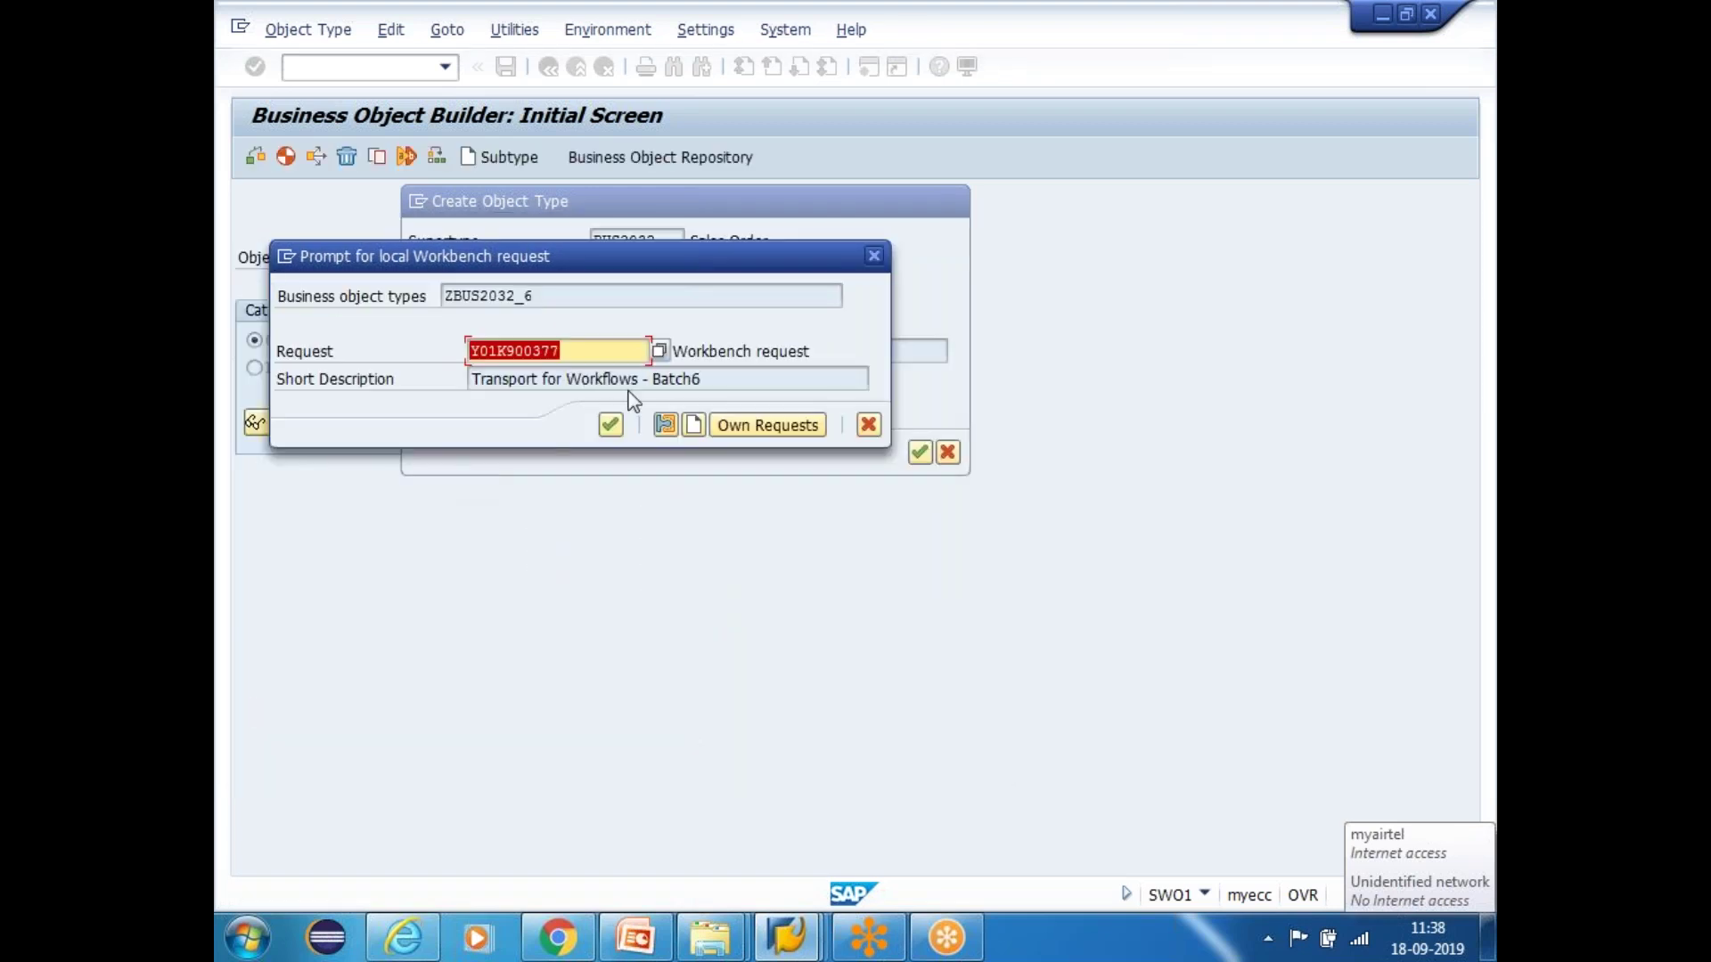
pyautogui.click(603, 425)
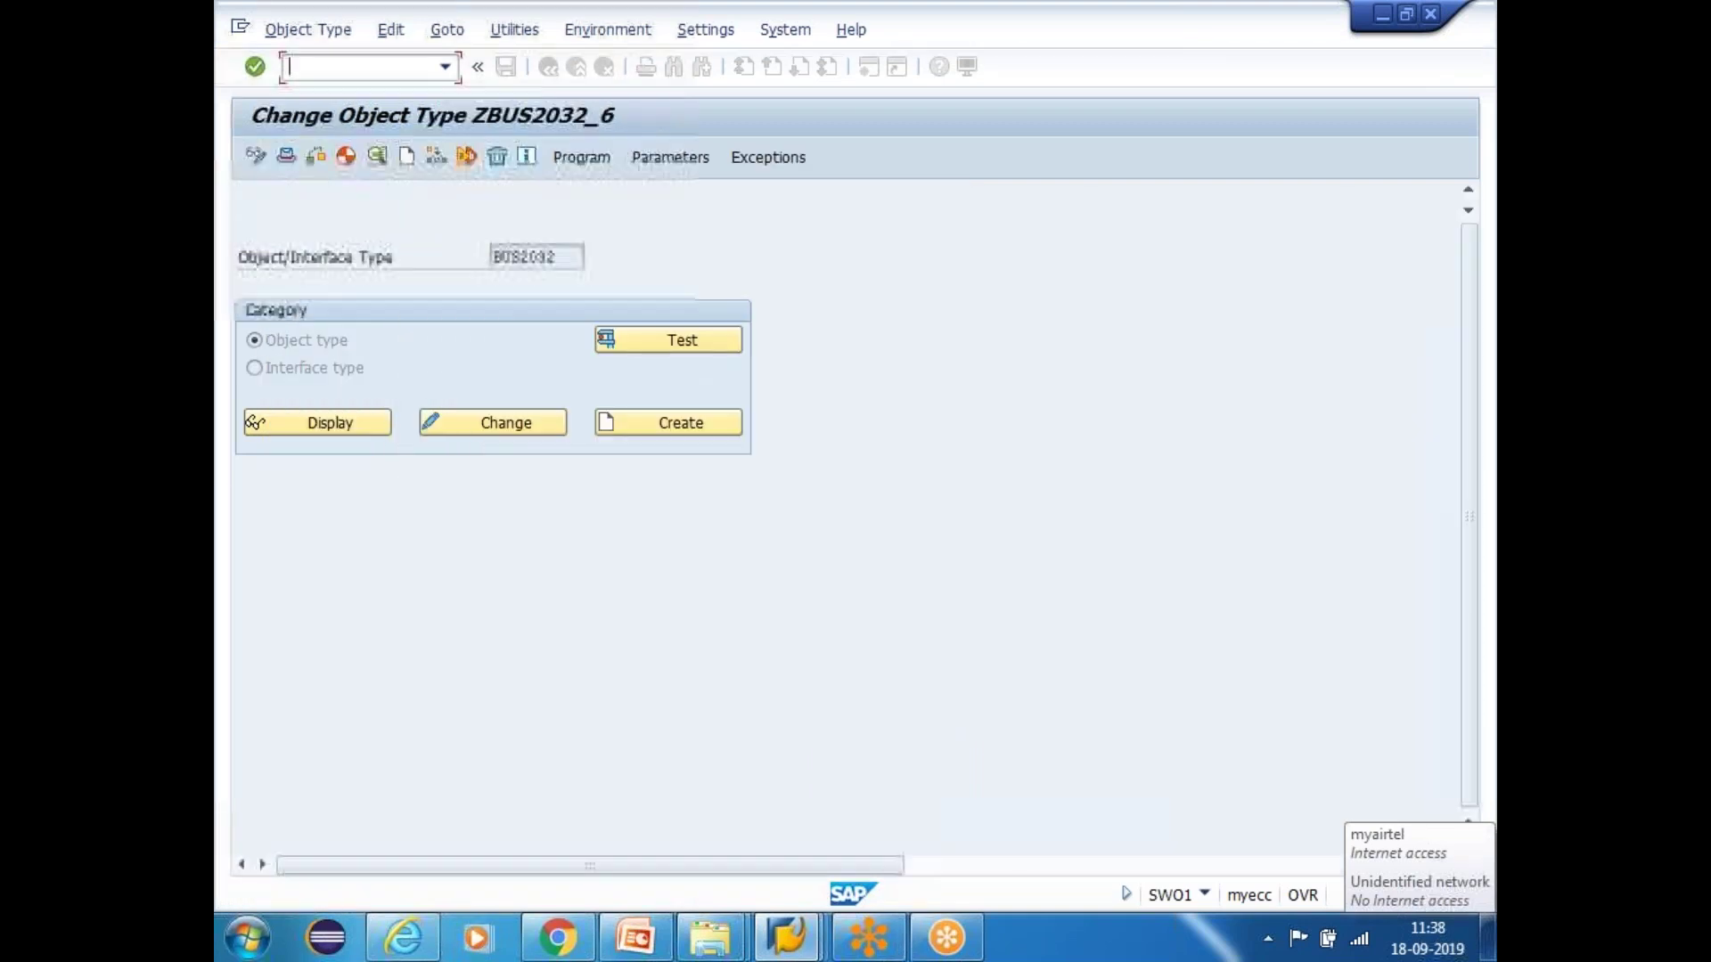
# Expand ZBUS2032_6's interfaces, key fields and attributes, and copy the inherited interface block
pyautogui.click(288, 239)
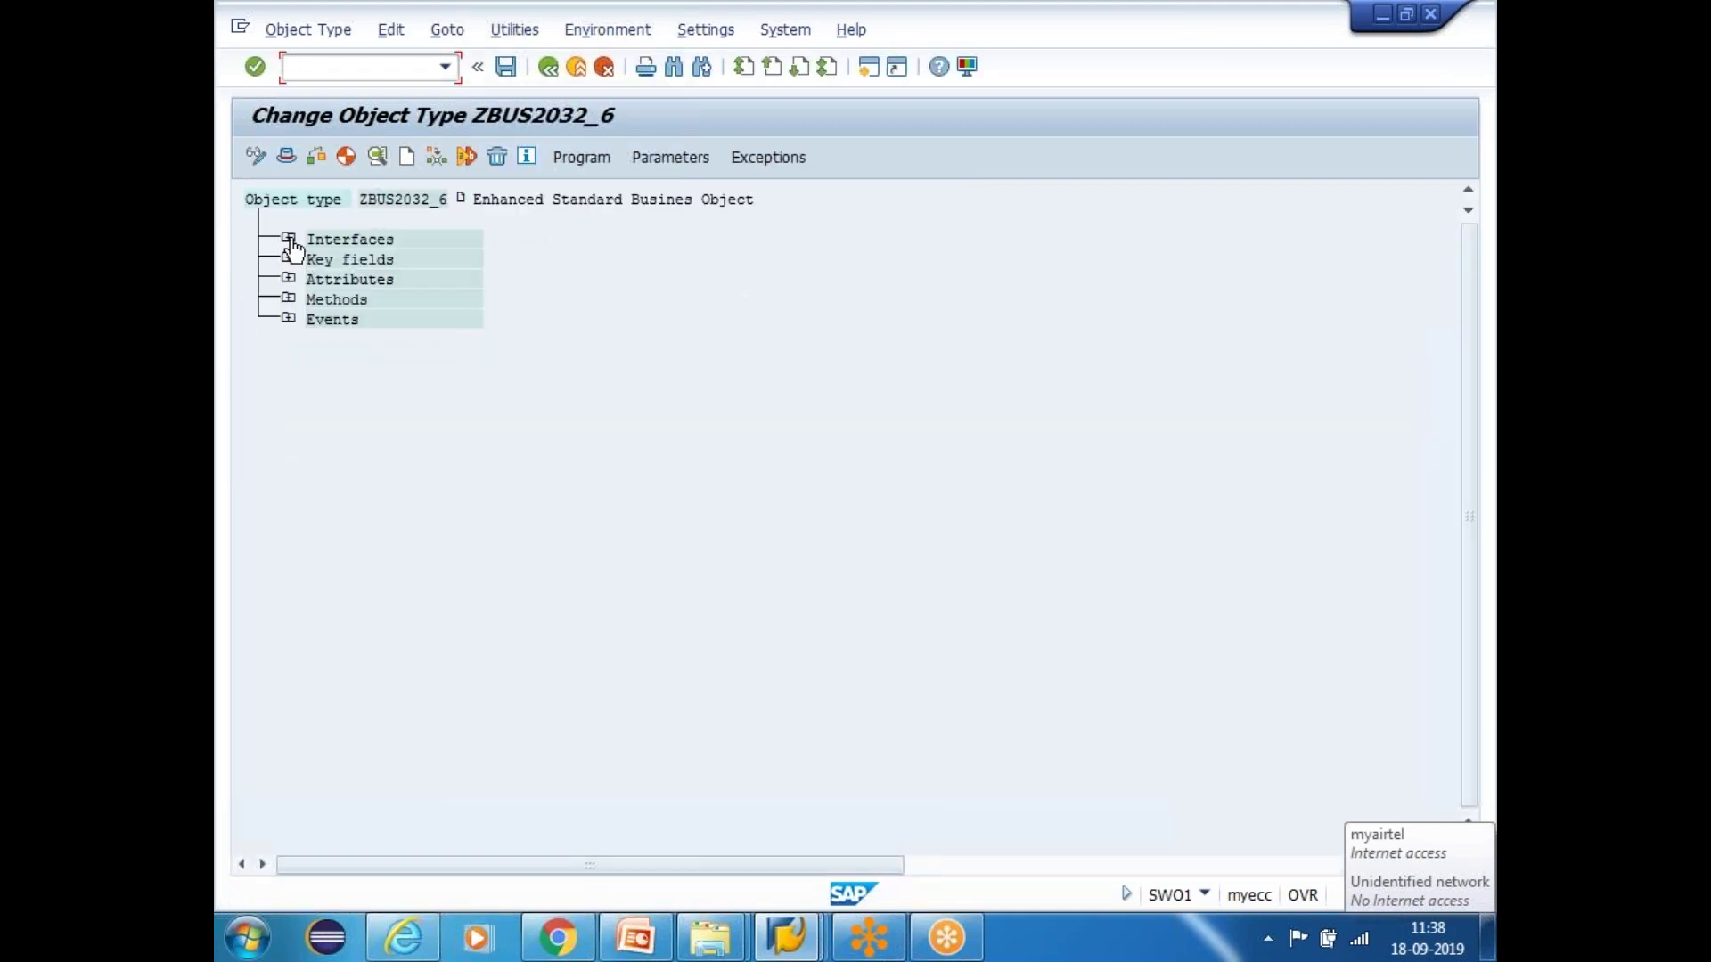
pyautogui.click(288, 438)
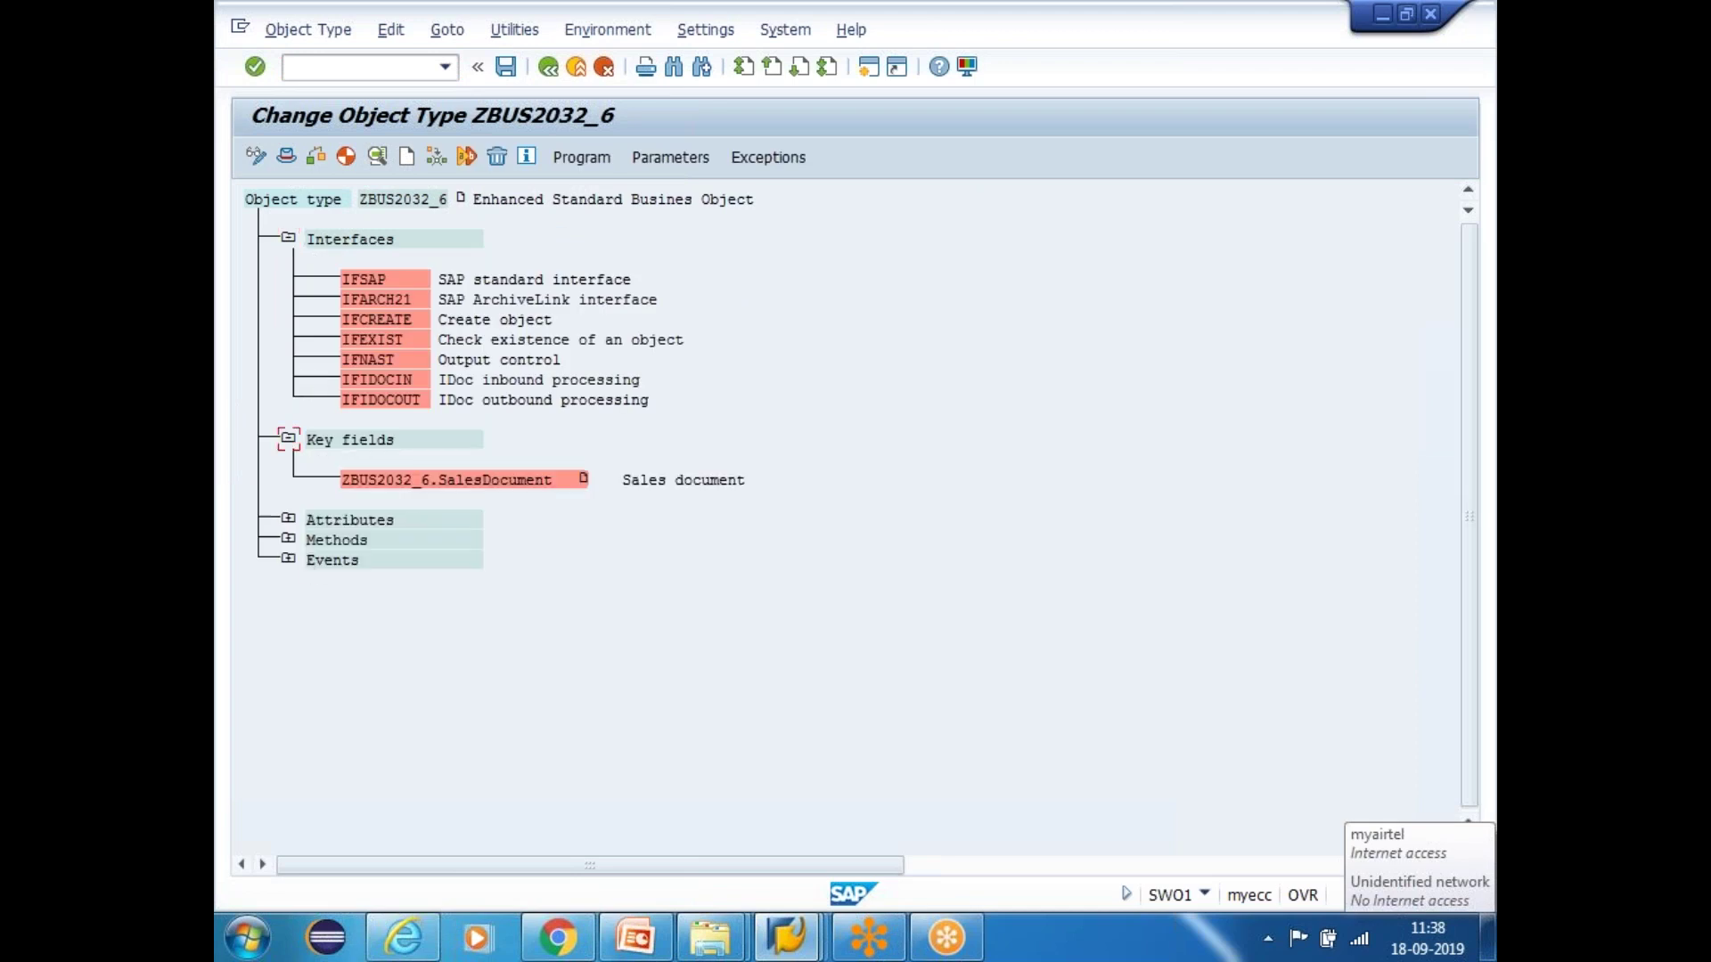
pyautogui.click(288, 521)
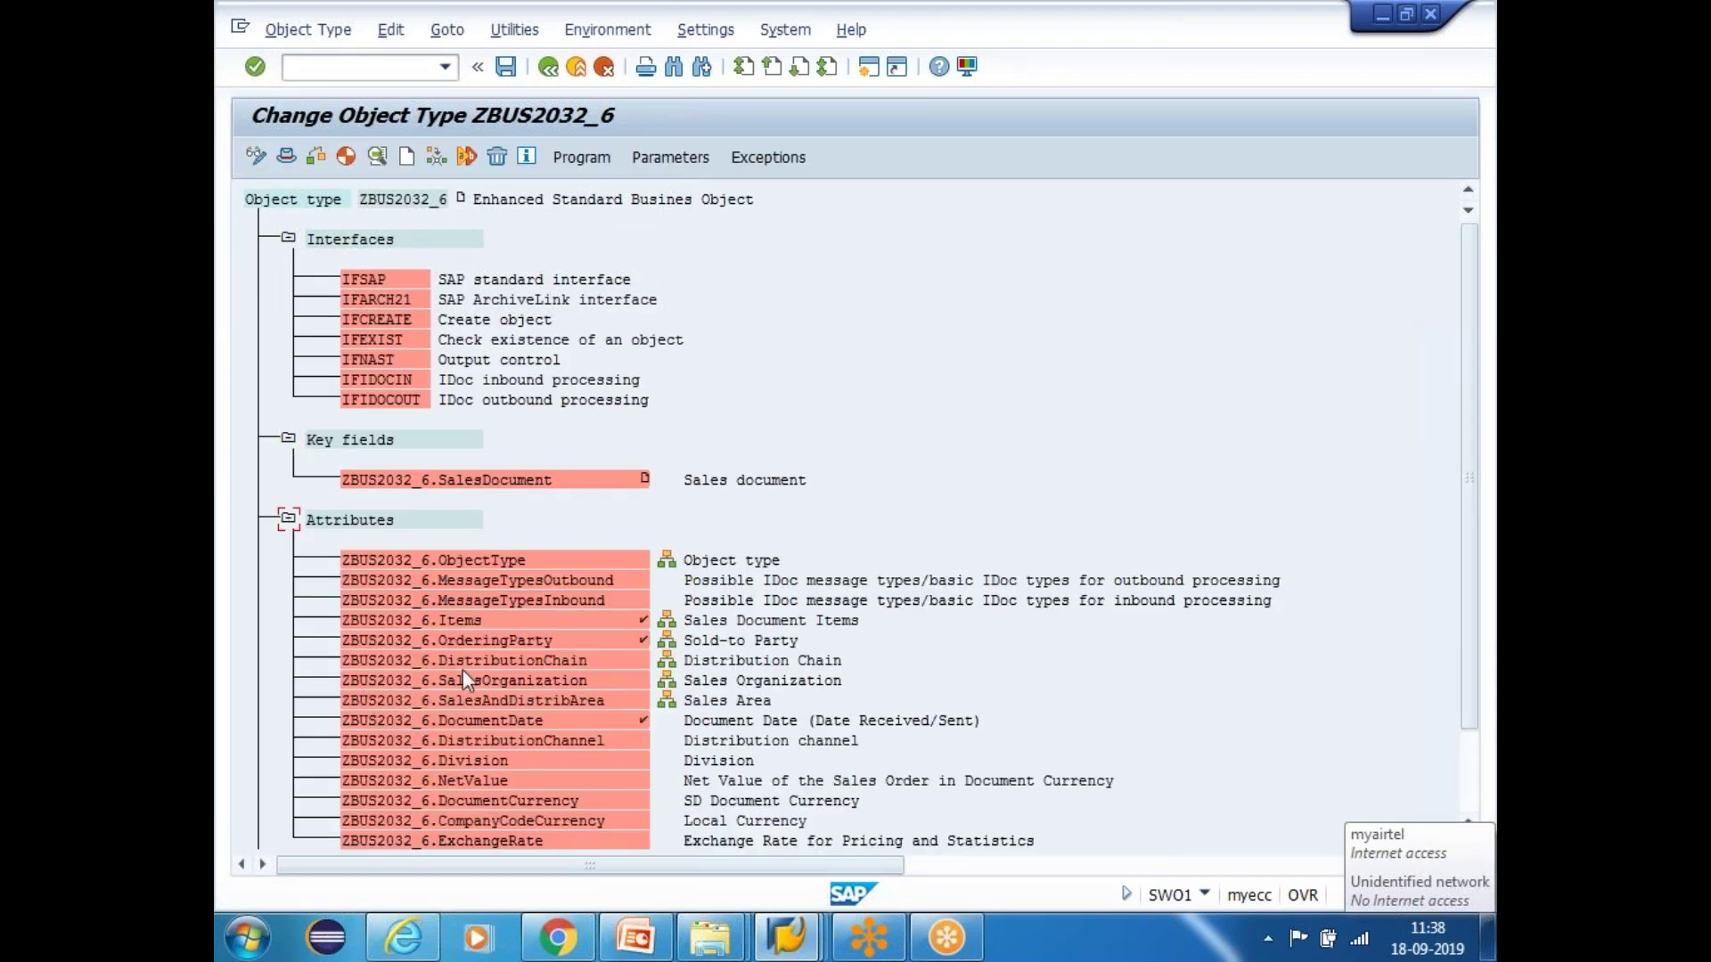
pyautogui.moveTo(343, 272); pyautogui.dragTo(794, 435)
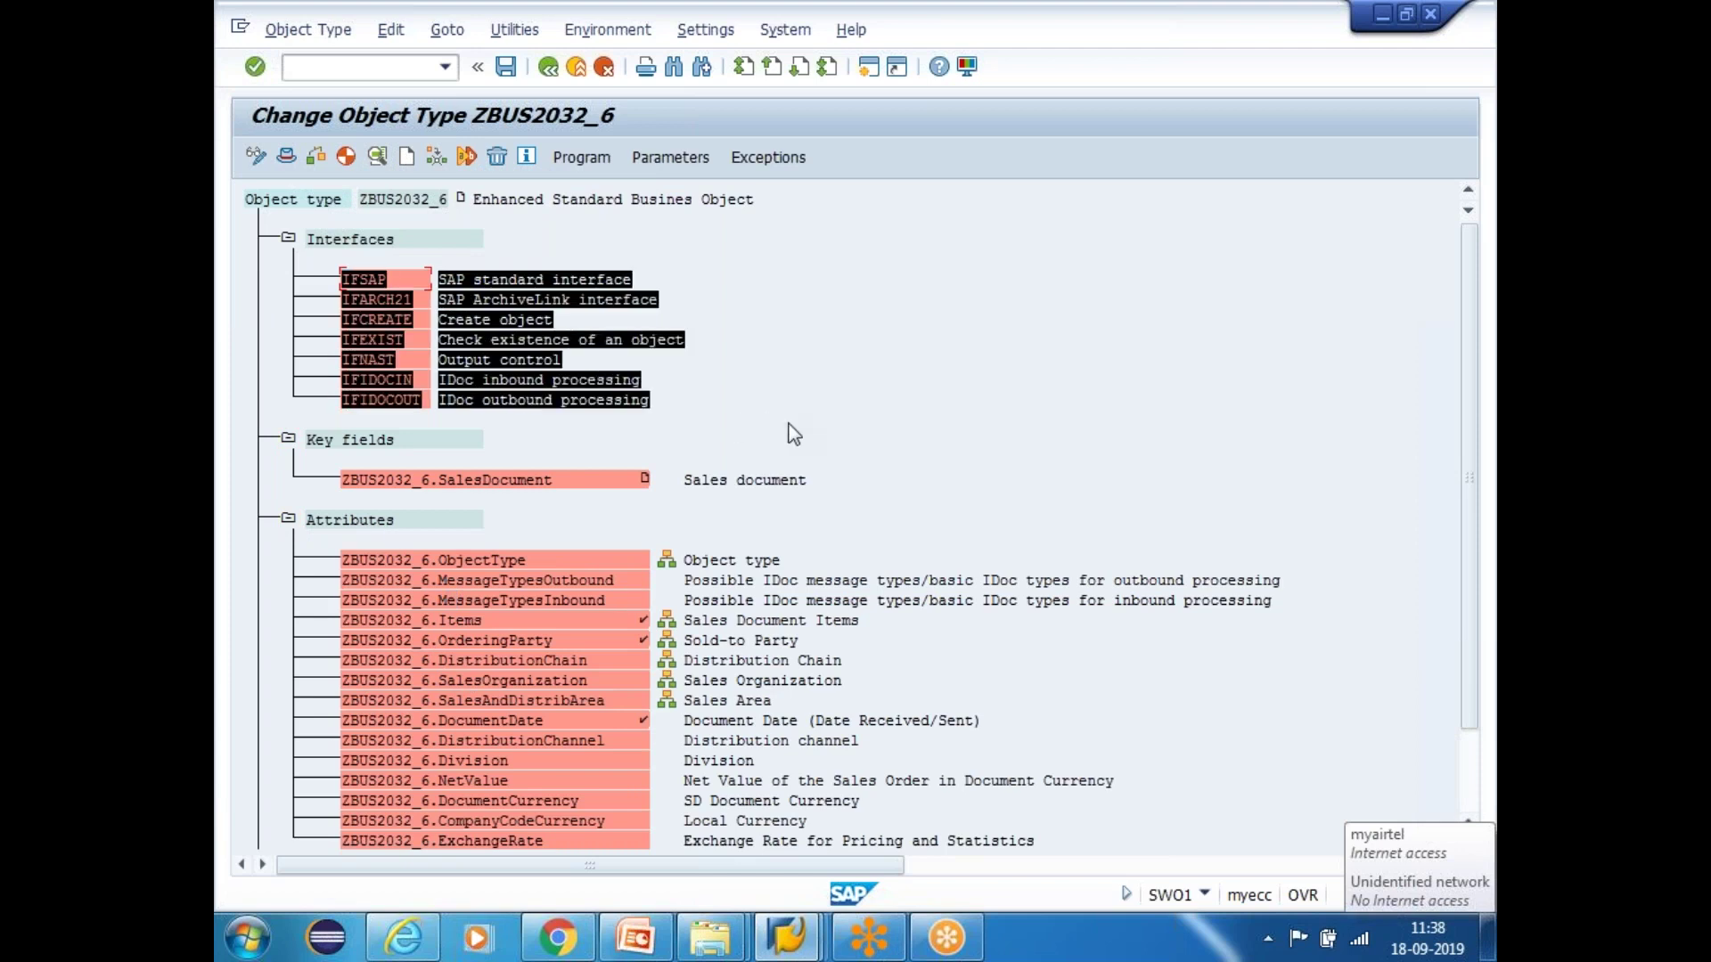
pyautogui.hotkey('ctrl', 'c')
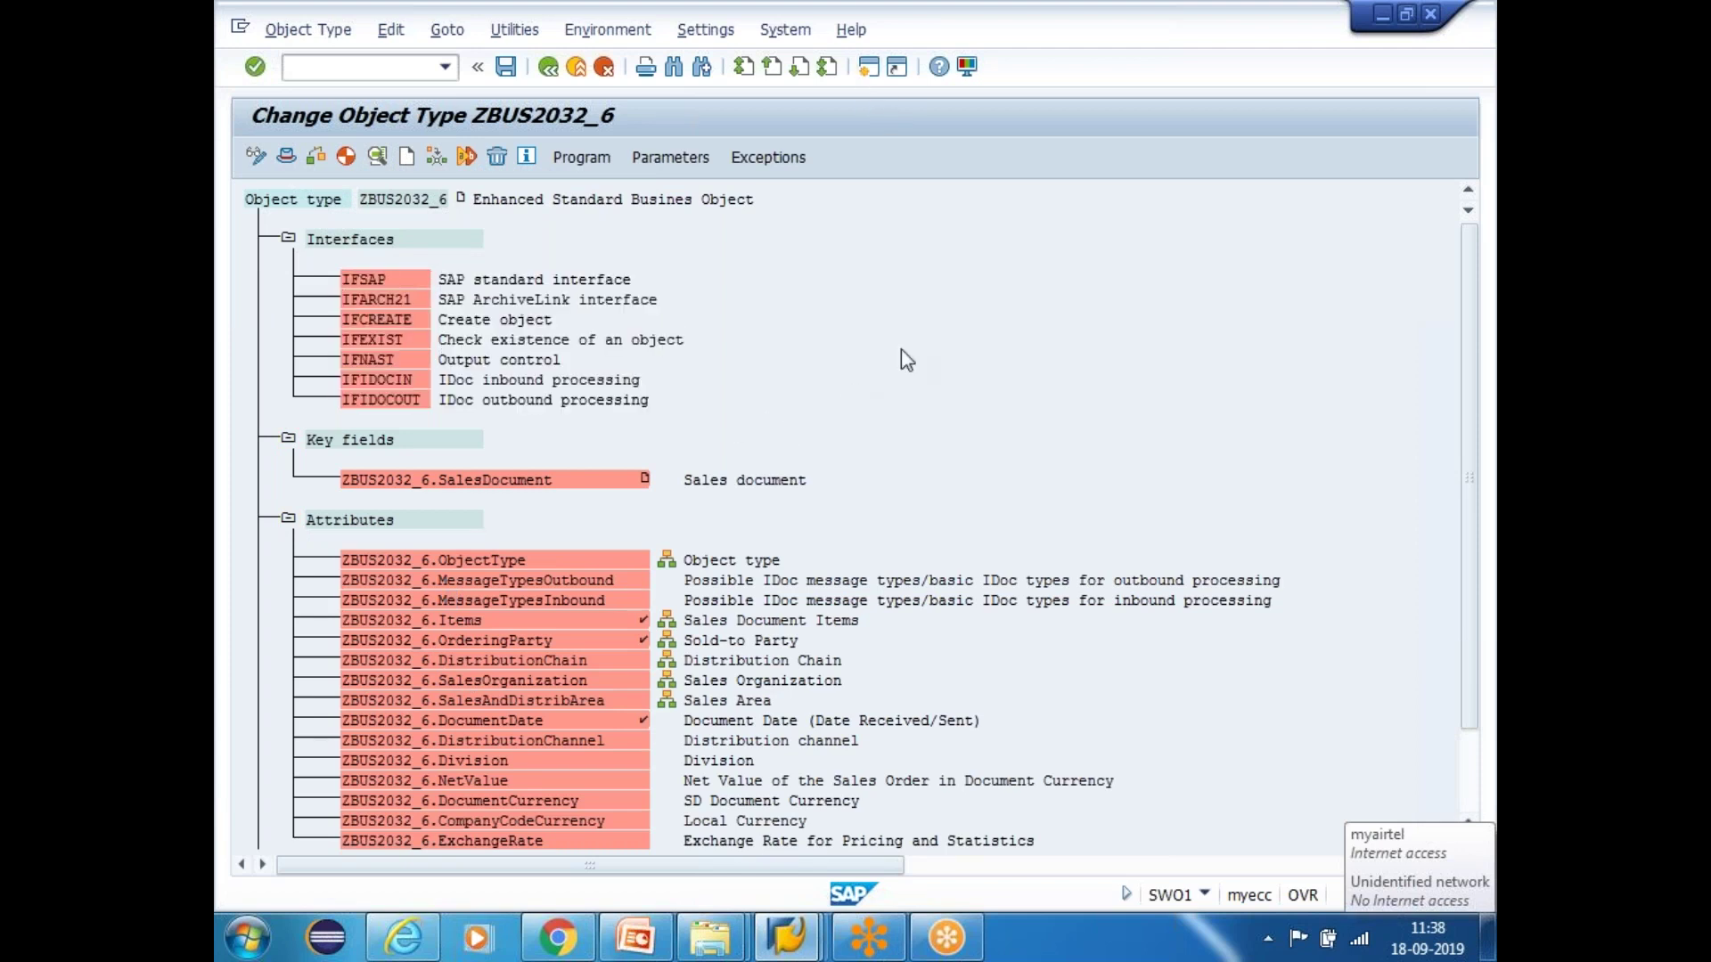
# In a new SWO1 session, display BUS2032 and expand and mark its interfaces
pyautogui.hotkey('shift', 'F3')
pyautogui.write('swo1')
pyautogui.press('Return')
pyautogui.click(337, 427)
pyautogui.click(286, 238)
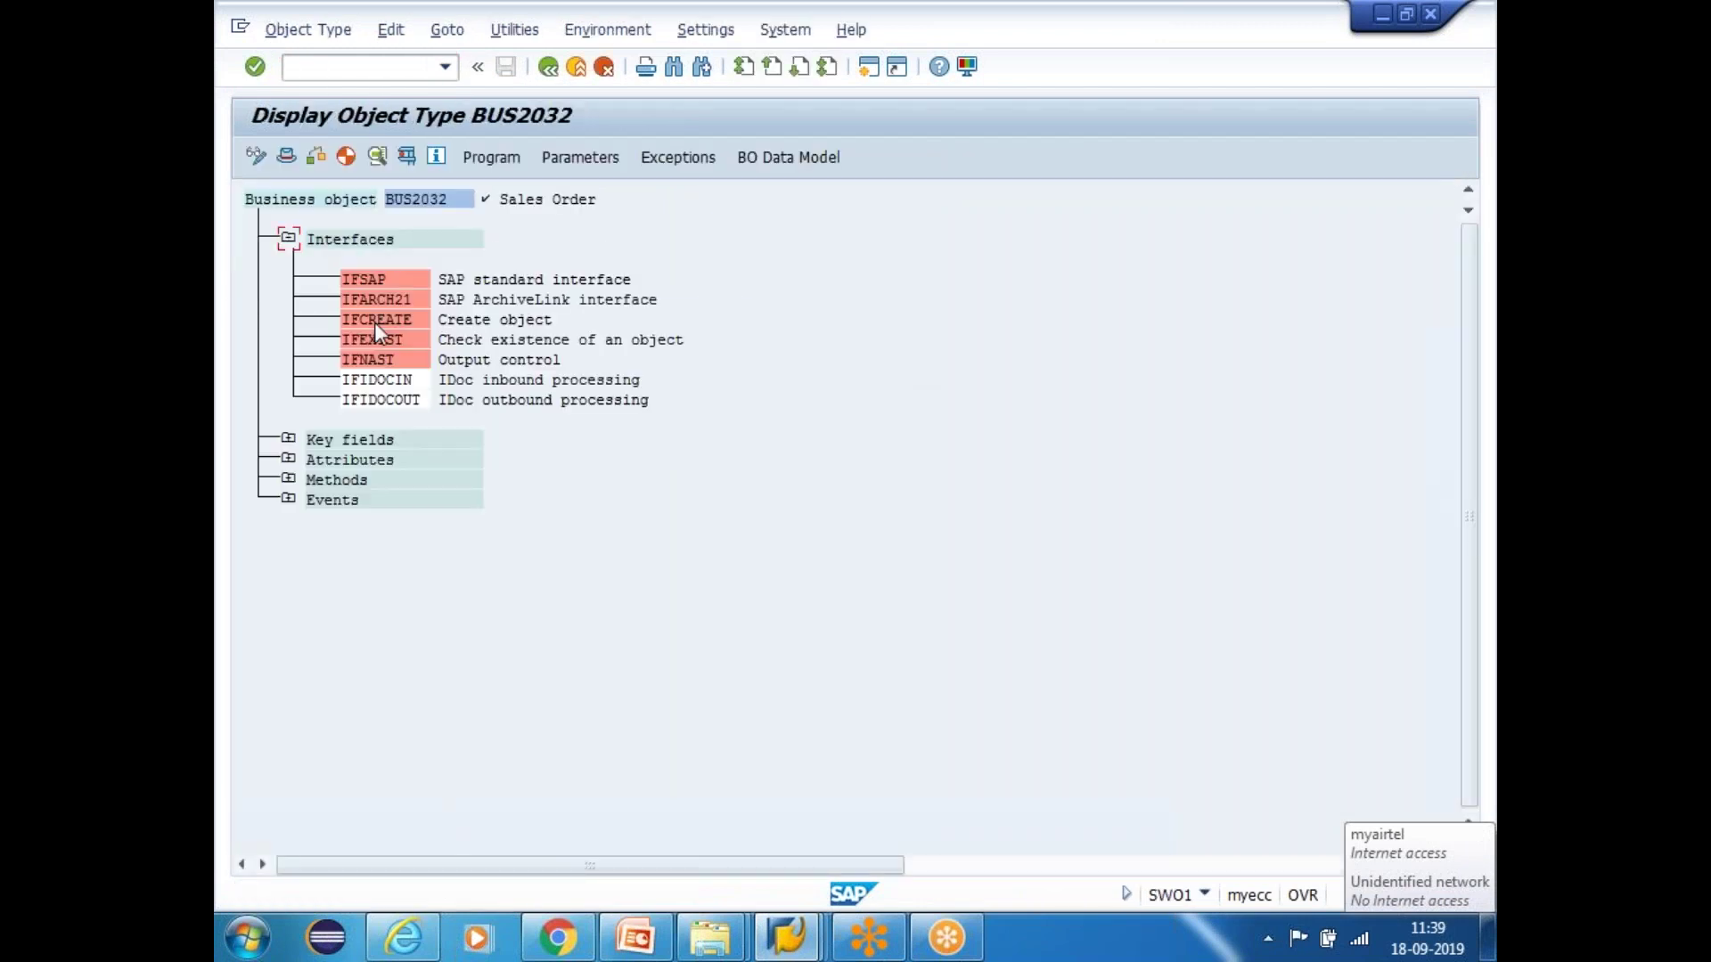
pyautogui.moveTo(340, 269); pyautogui.dragTo(784, 402)
# Compare the interfaces and key fields of ZBUS2032_6 and BUS2032 across both windows
pyautogui.hotkey('alt', 'Tab')
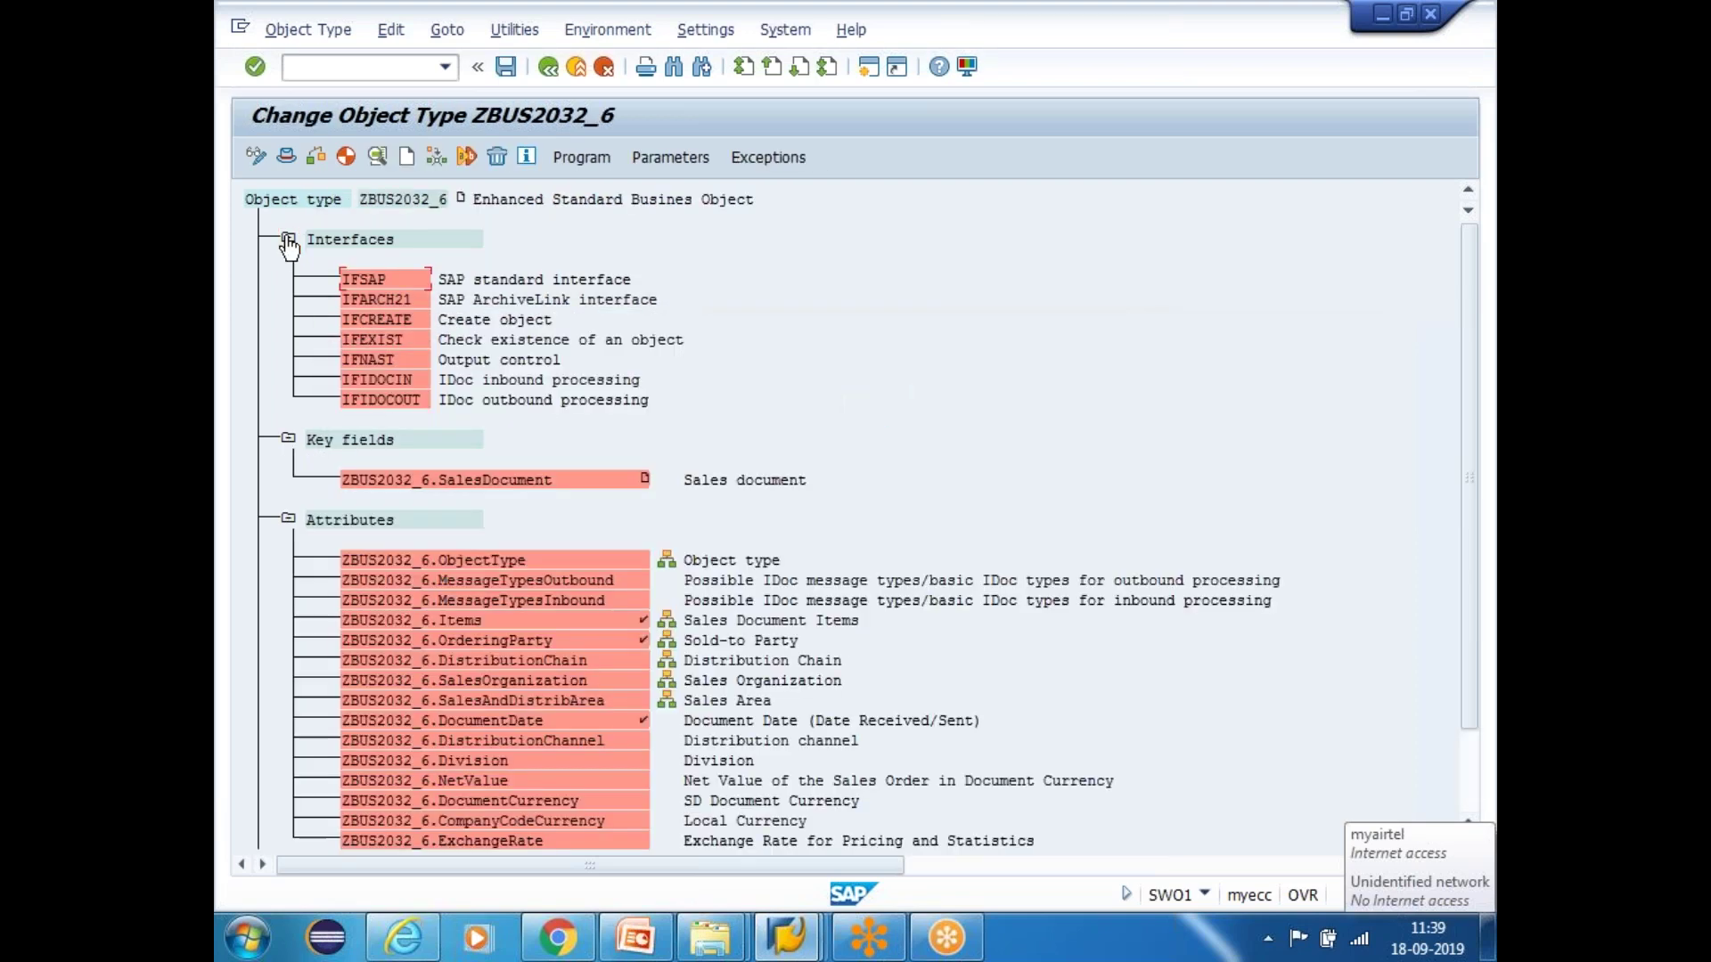
pyautogui.click(287, 239)
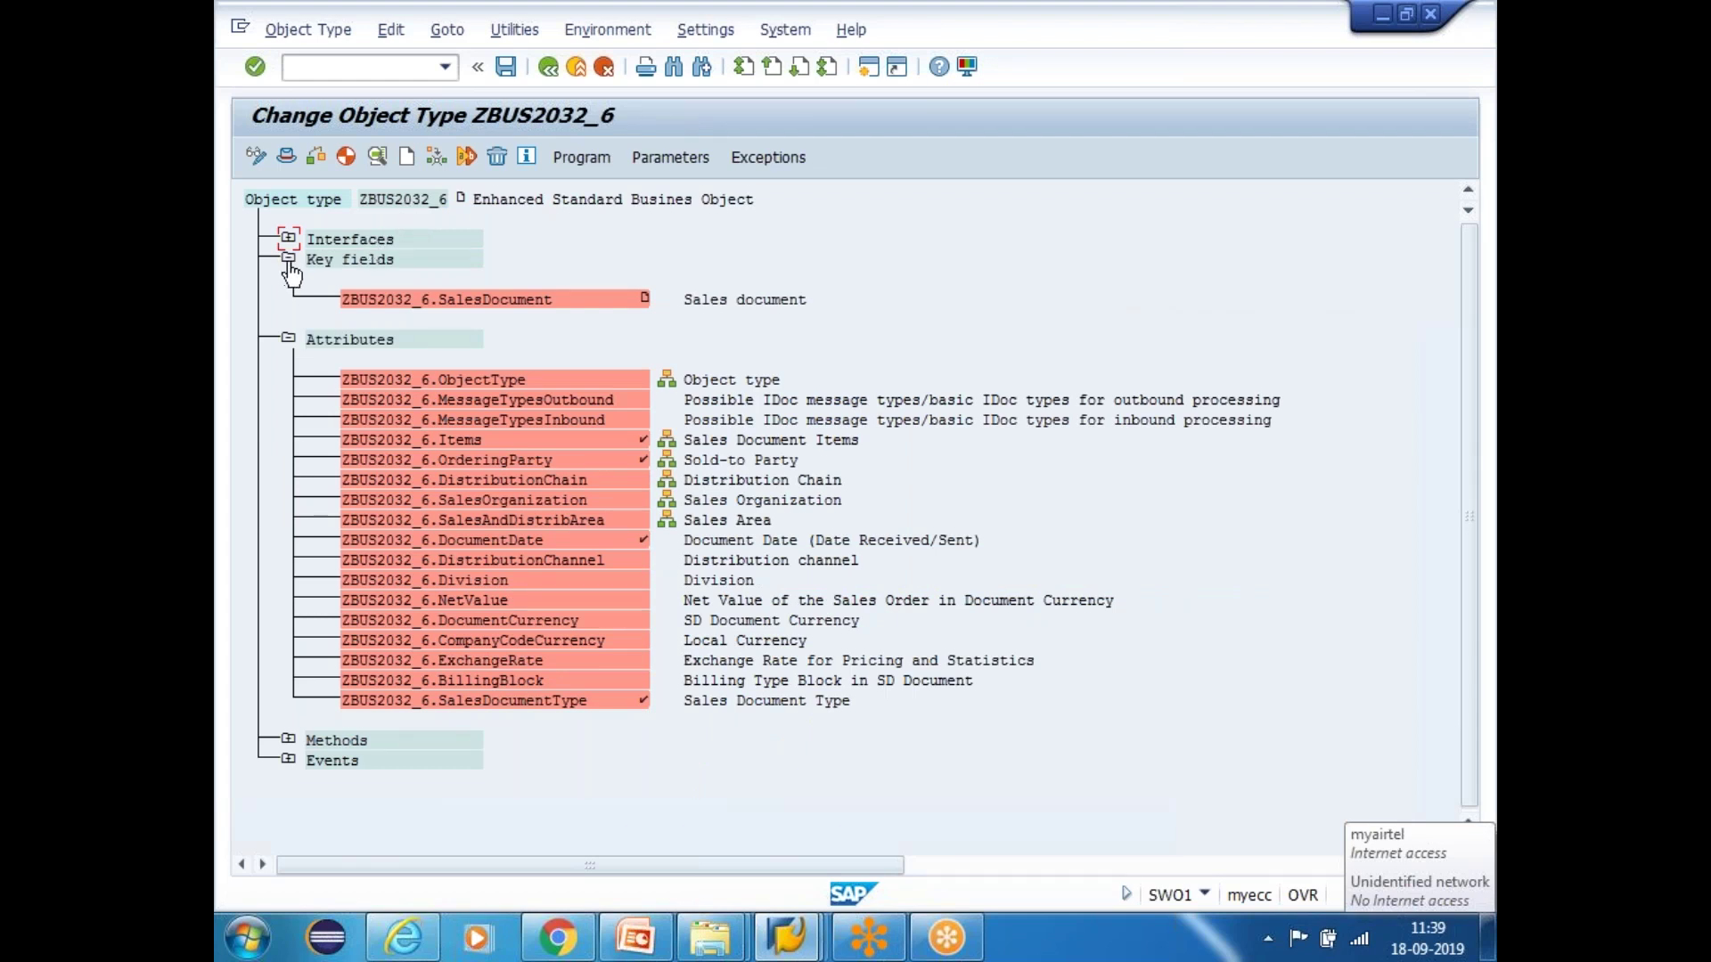
pyautogui.hotkey('alt', 'Tab')
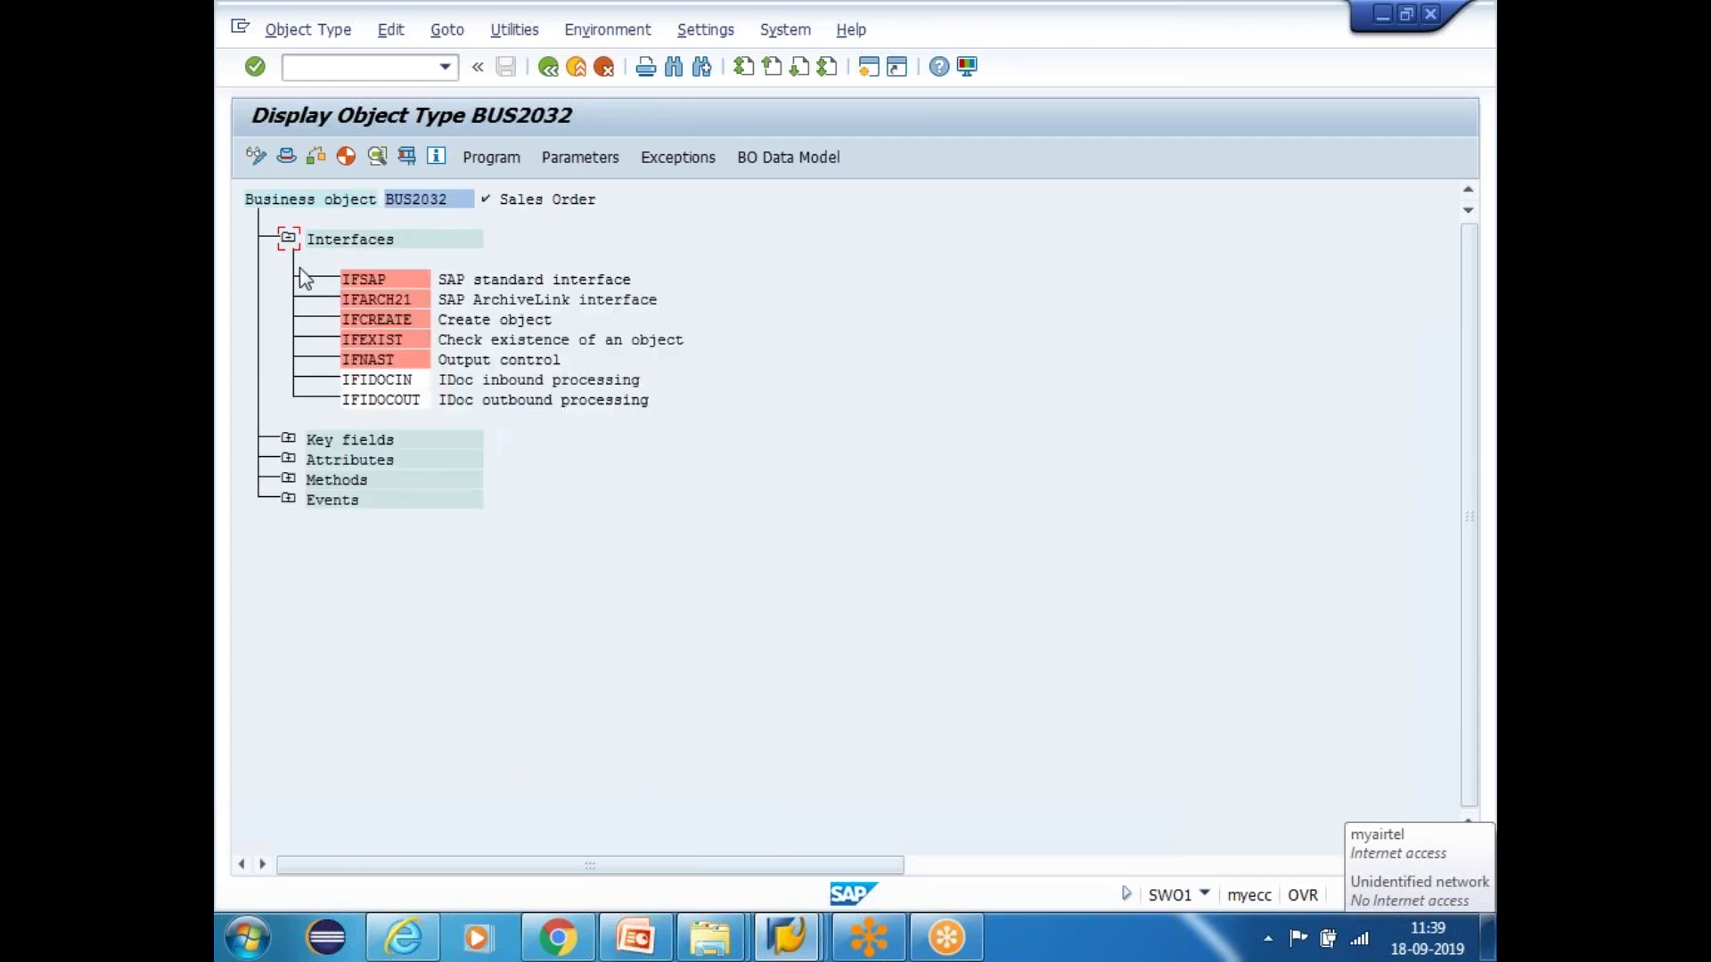
pyautogui.click(286, 239)
pyautogui.click(287, 259)
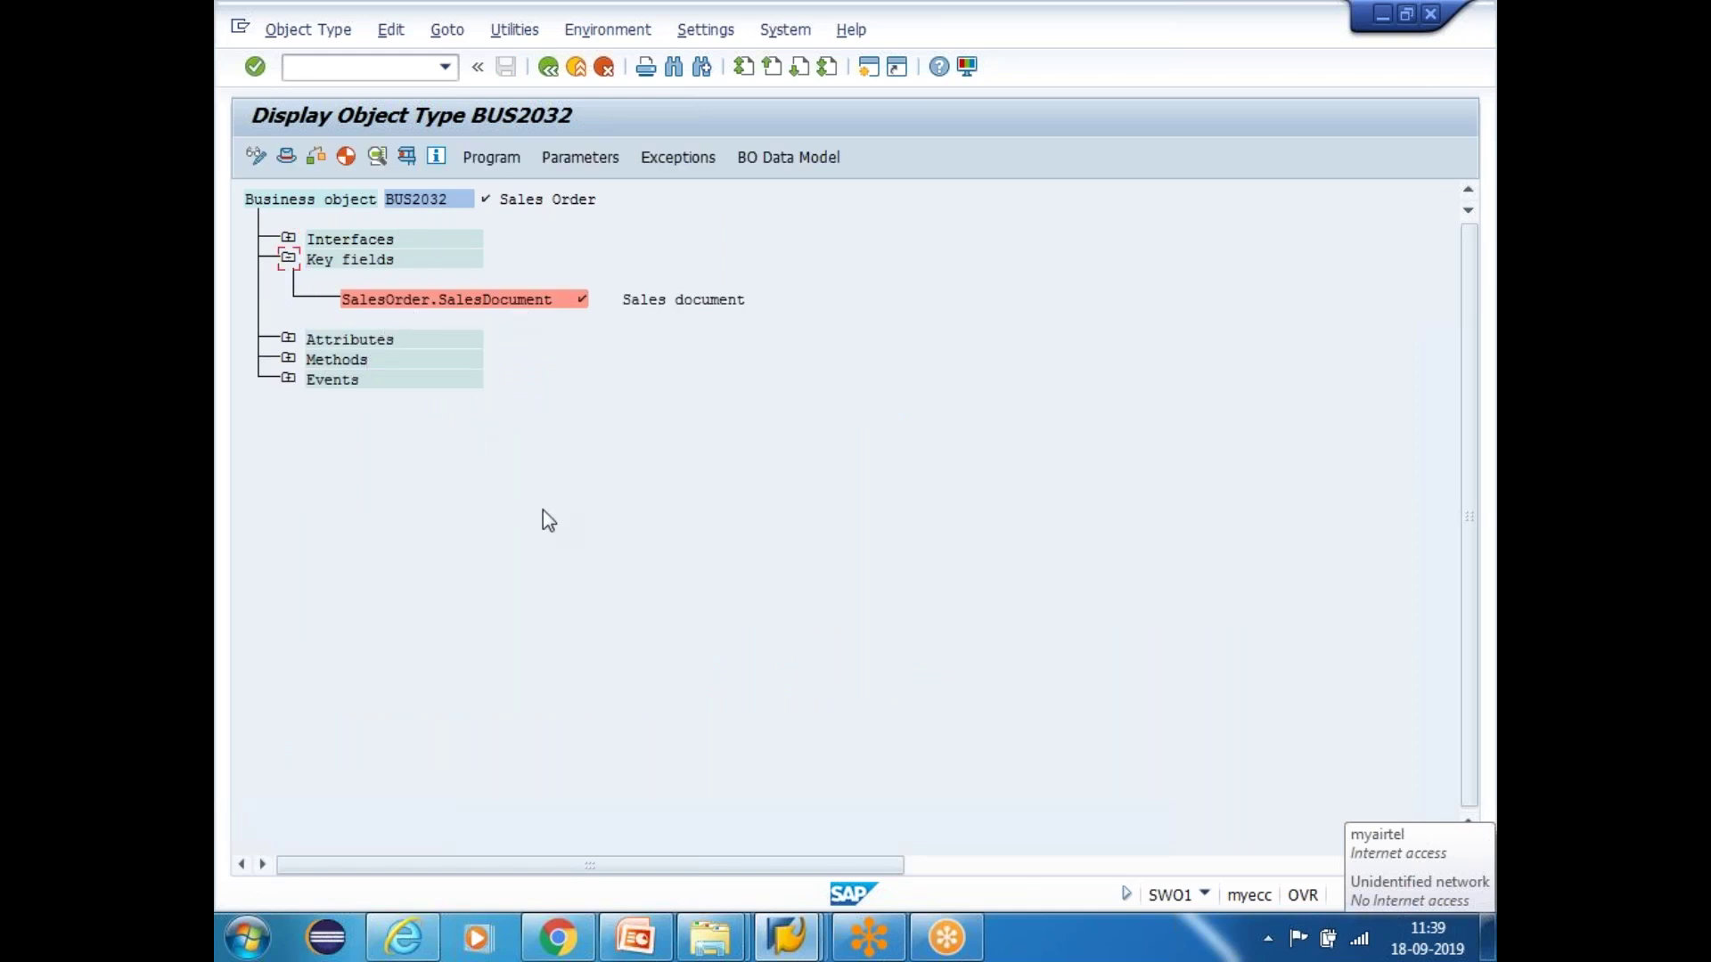
pyautogui.hotkey('alt', 'Tab')
pyautogui.click(288, 259)
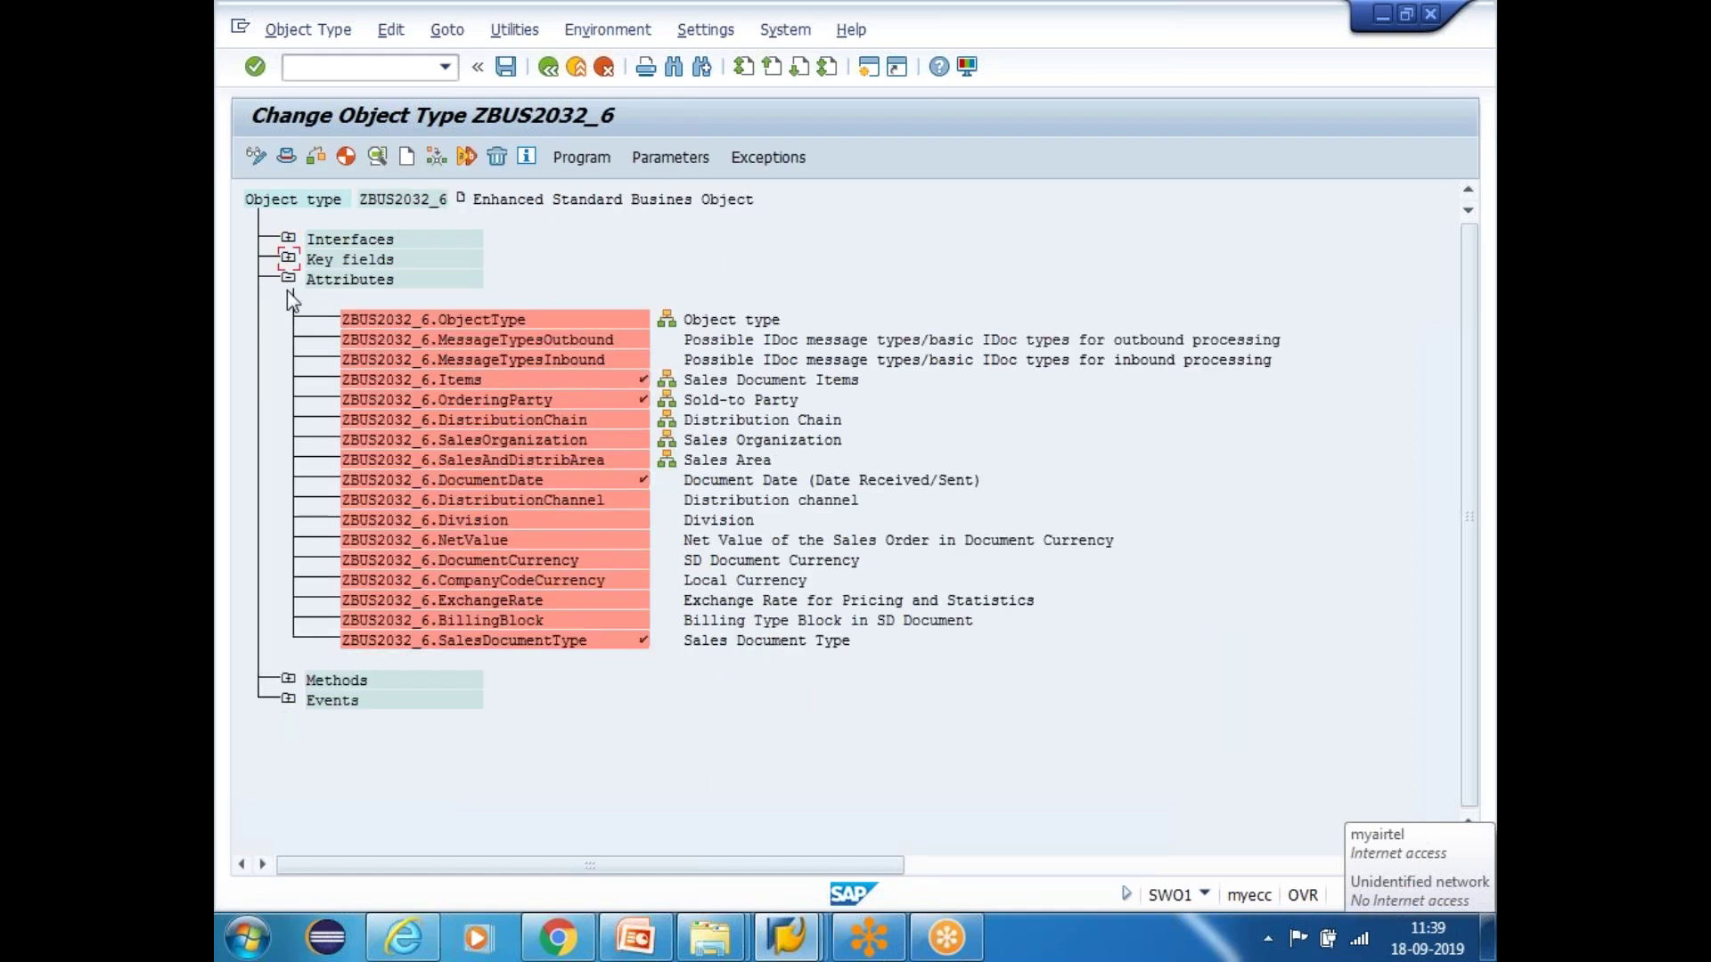
# Create a new attribute with ZZREVCHANNEL as its ID, name and description
pyautogui.click(356, 280)
pyautogui.click(407, 157)
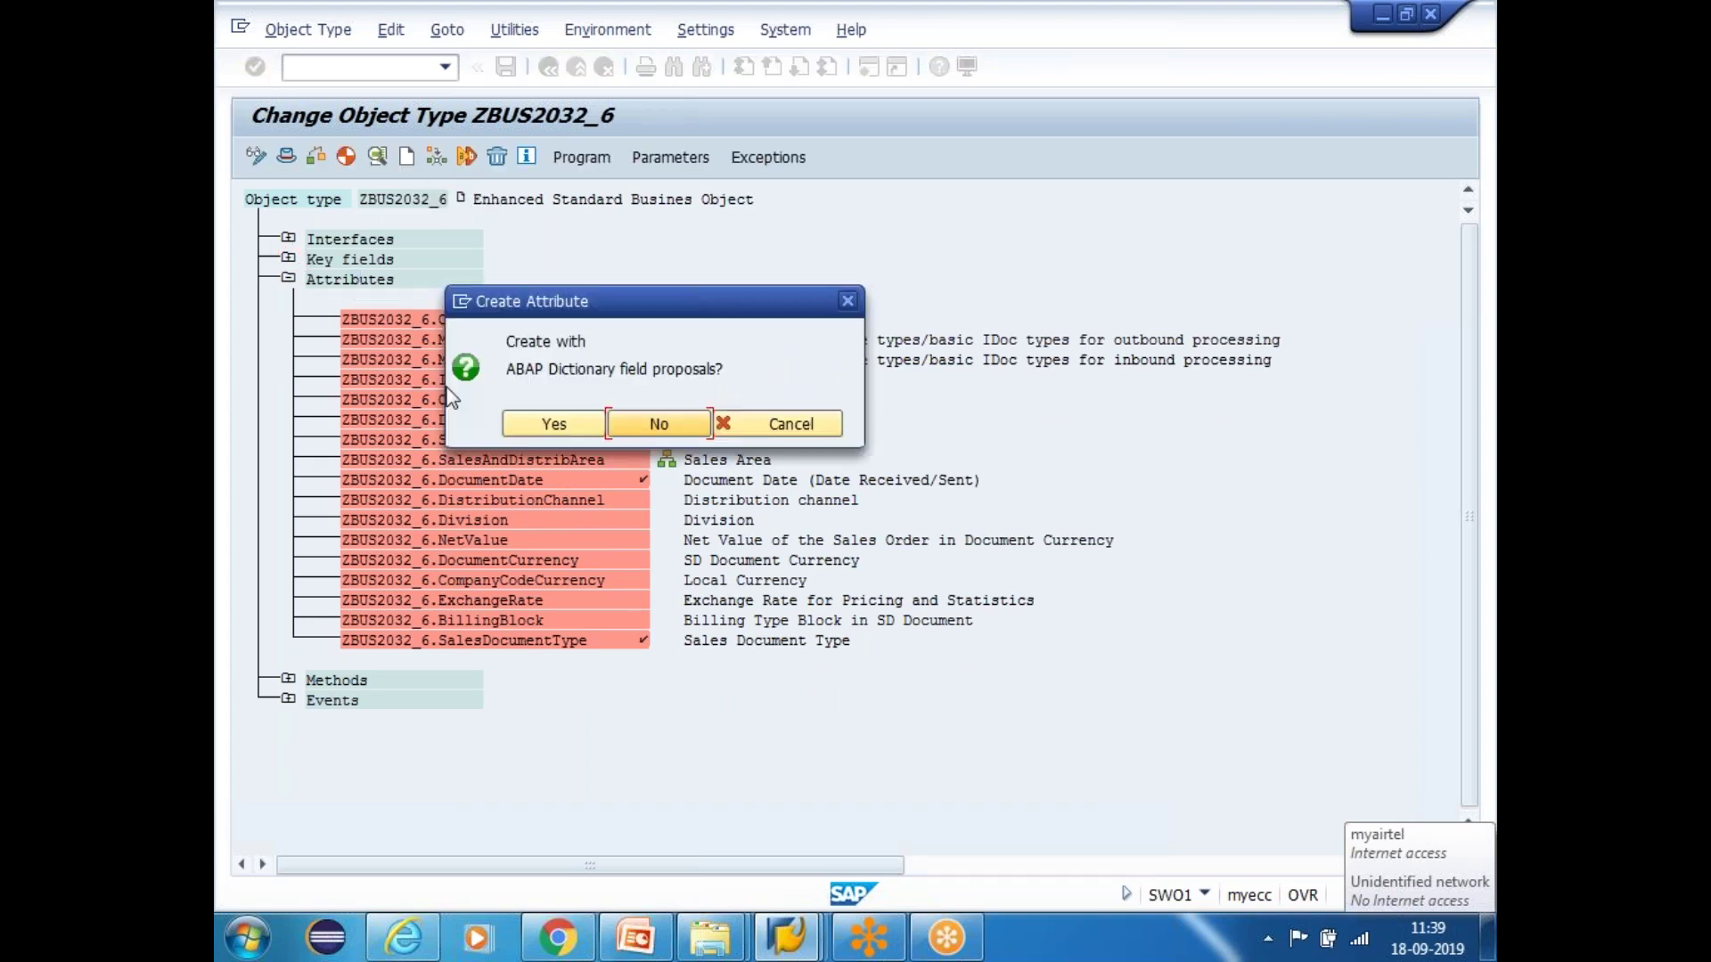
pyautogui.click(638, 421)
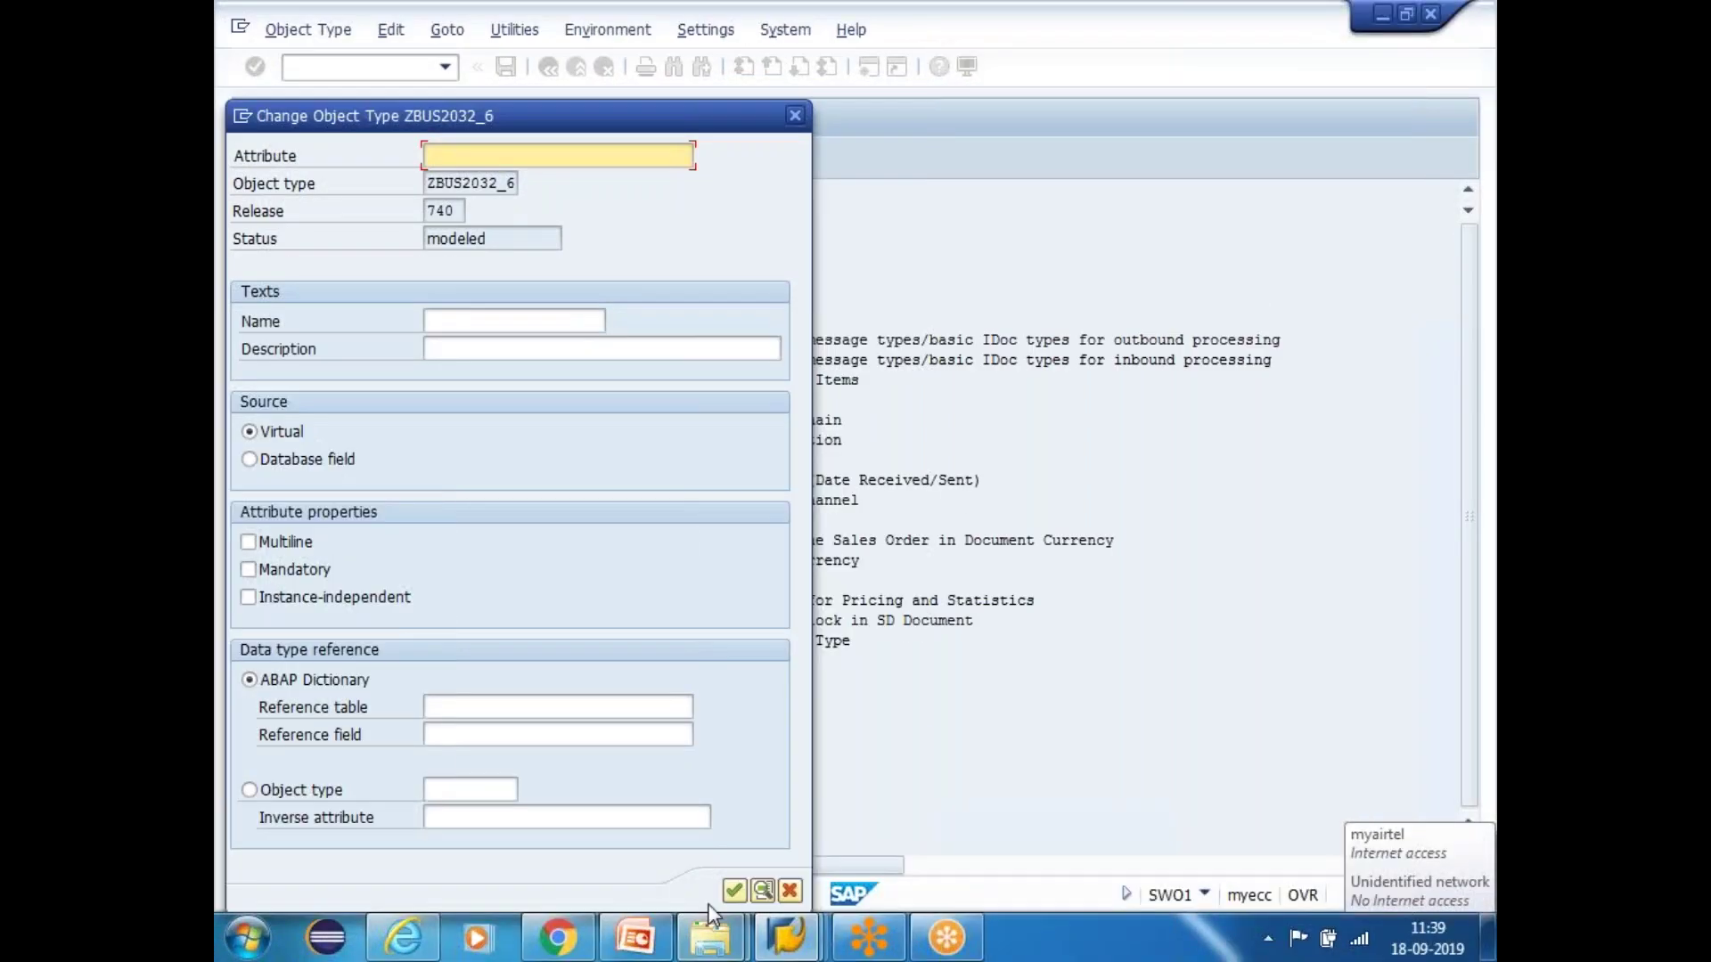
pyautogui.click(789, 944)
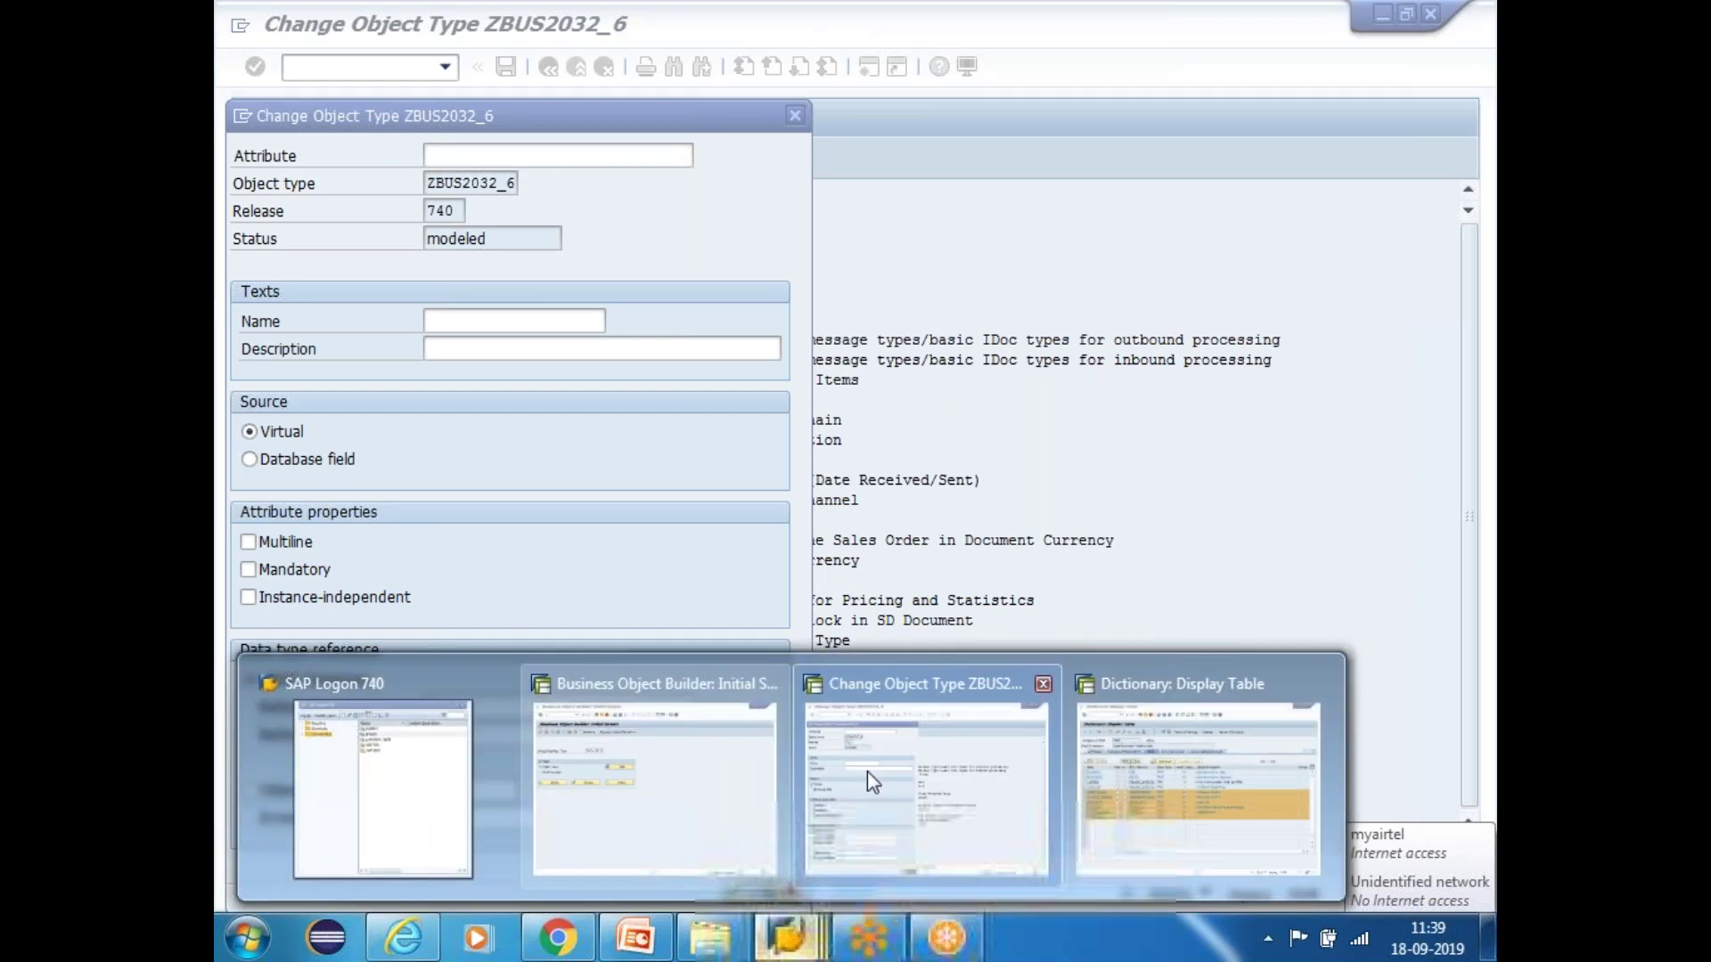
pyautogui.click(1203, 800)
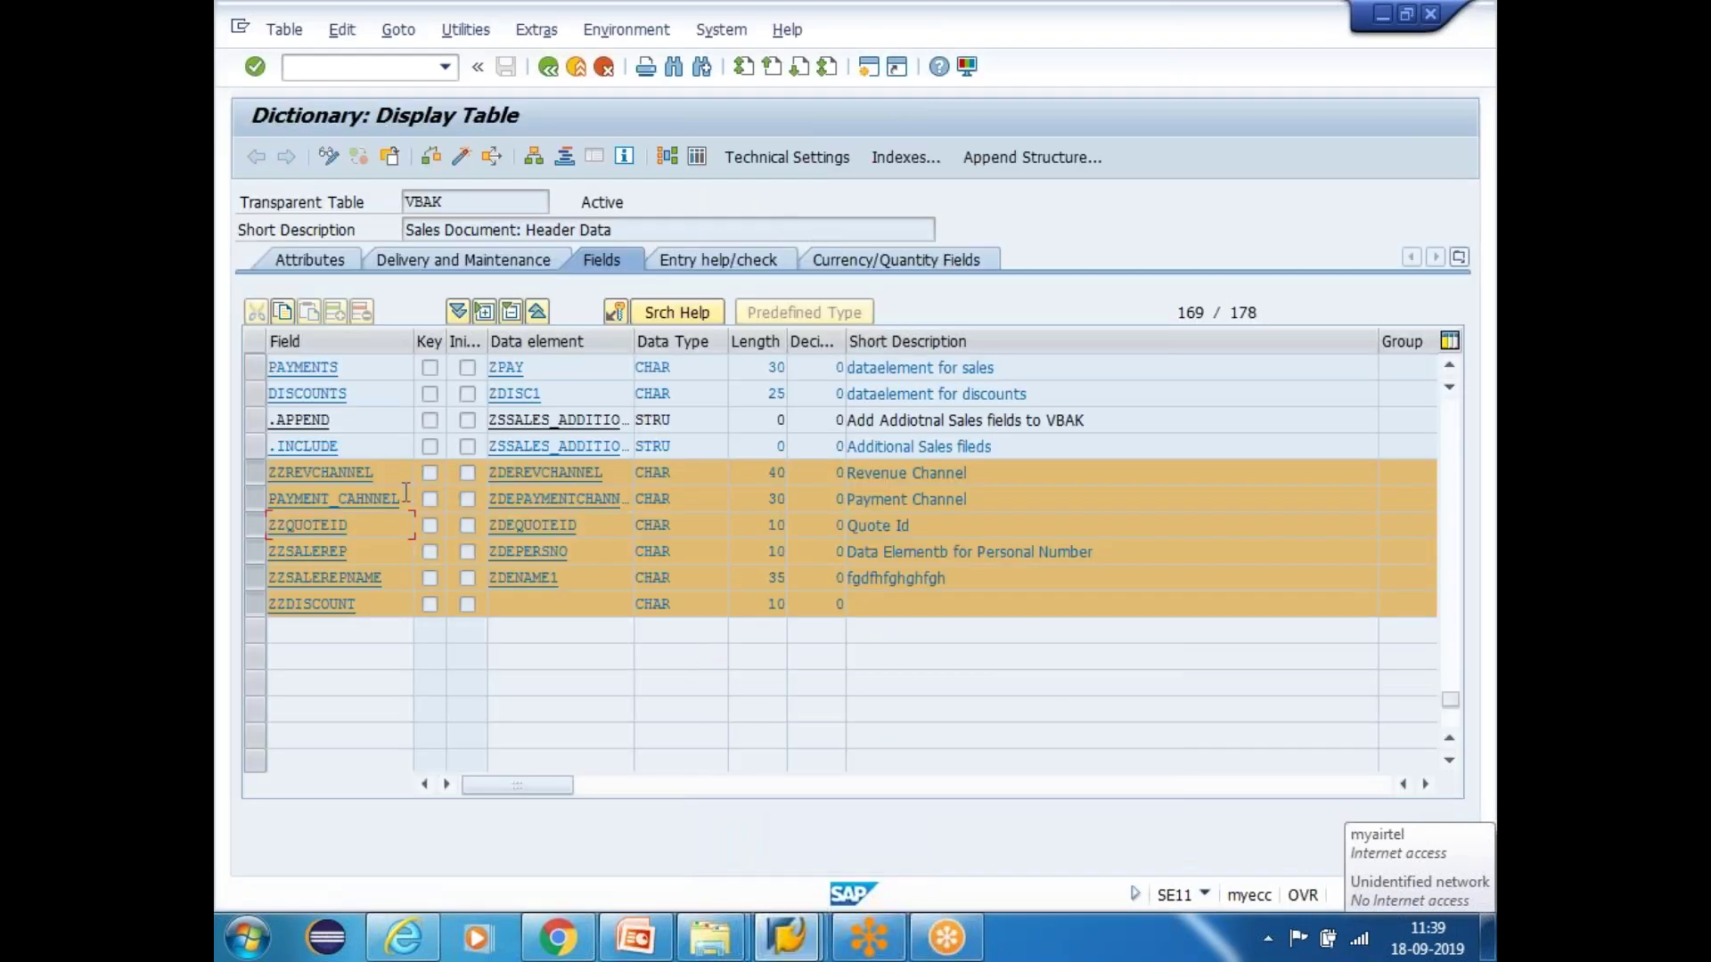
pyautogui.moveTo(385, 470); pyautogui.dragTo(235, 464)
pyautogui.hotkey('alt', 'Tab')
pyautogui.hotkey('ctrl', 'v')
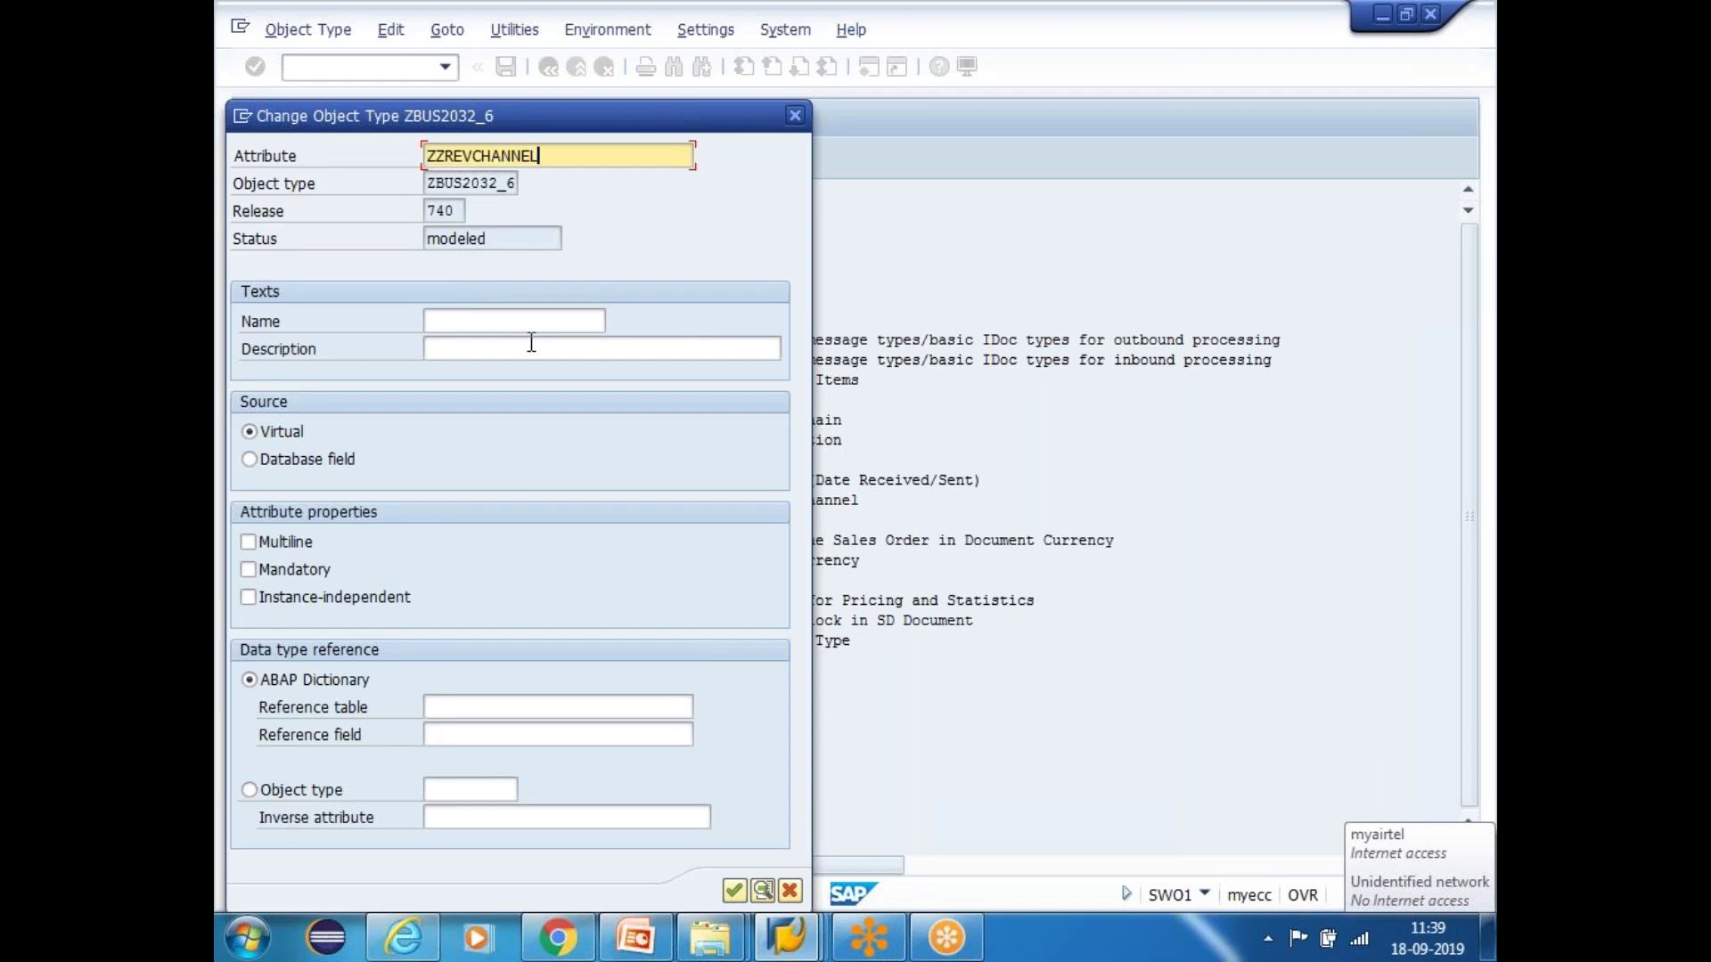
pyautogui.click(464, 324)
pyautogui.hotkey('ctrl', 'v')
pyautogui.click(454, 353)
pyautogui.hotkey('ctrl', 'v')
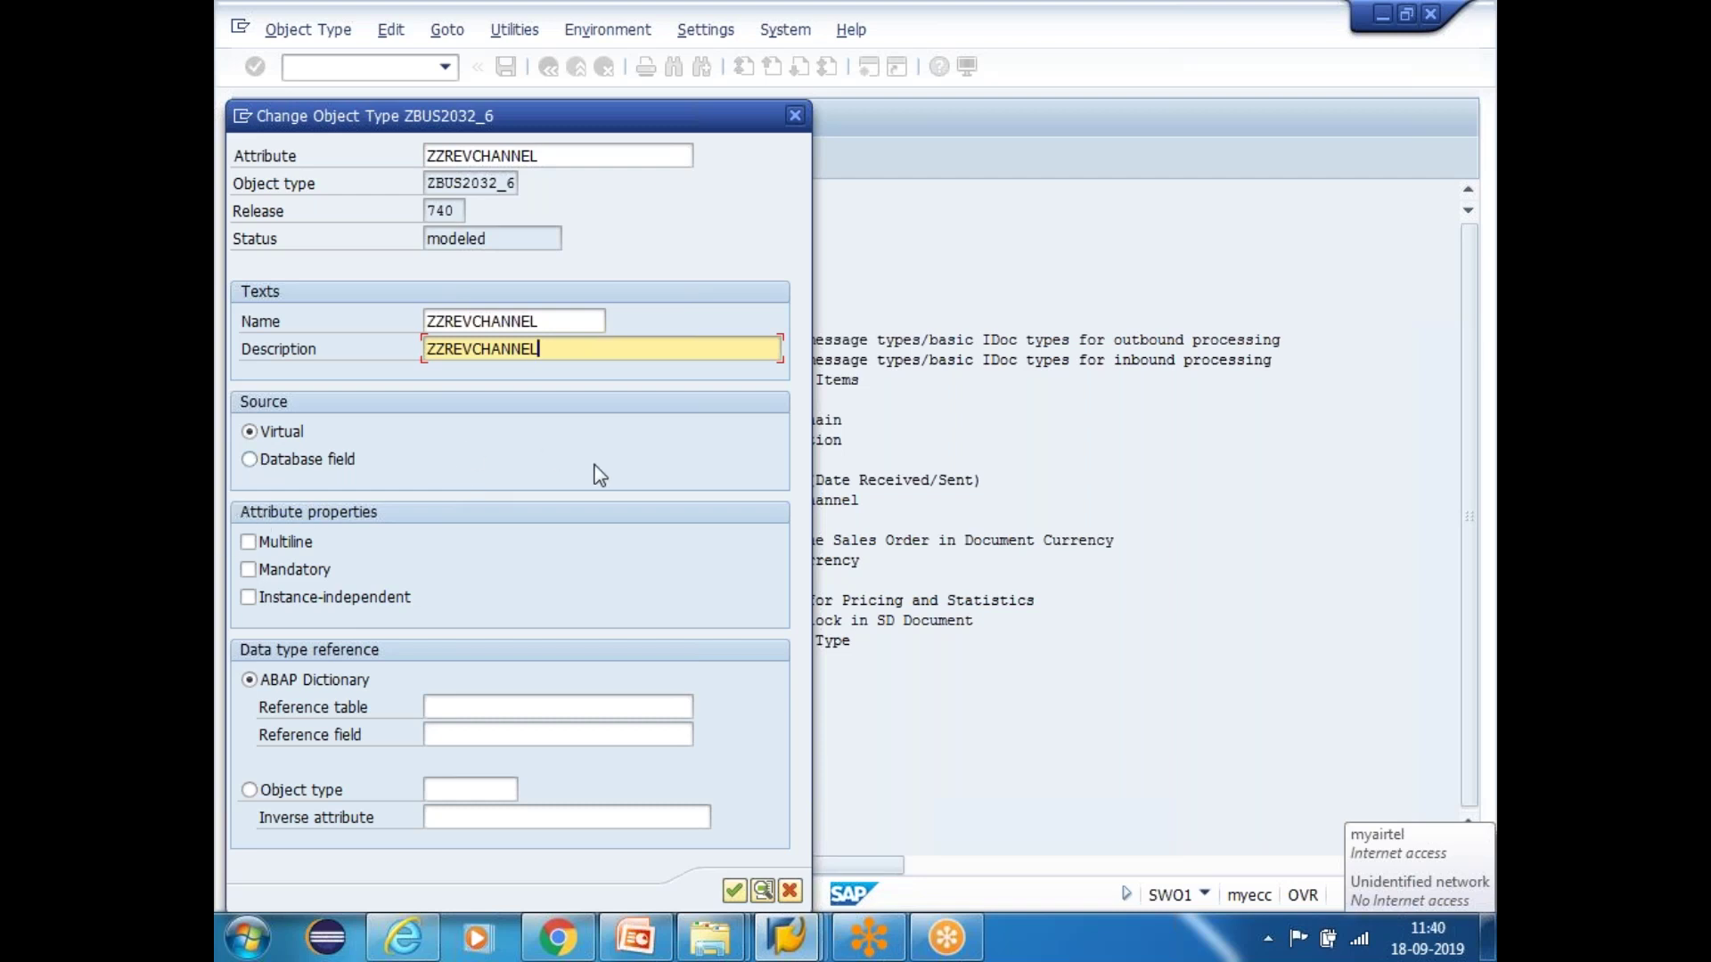
# Make the attribute a database field with reference table VBAK
pyautogui.press('Return')
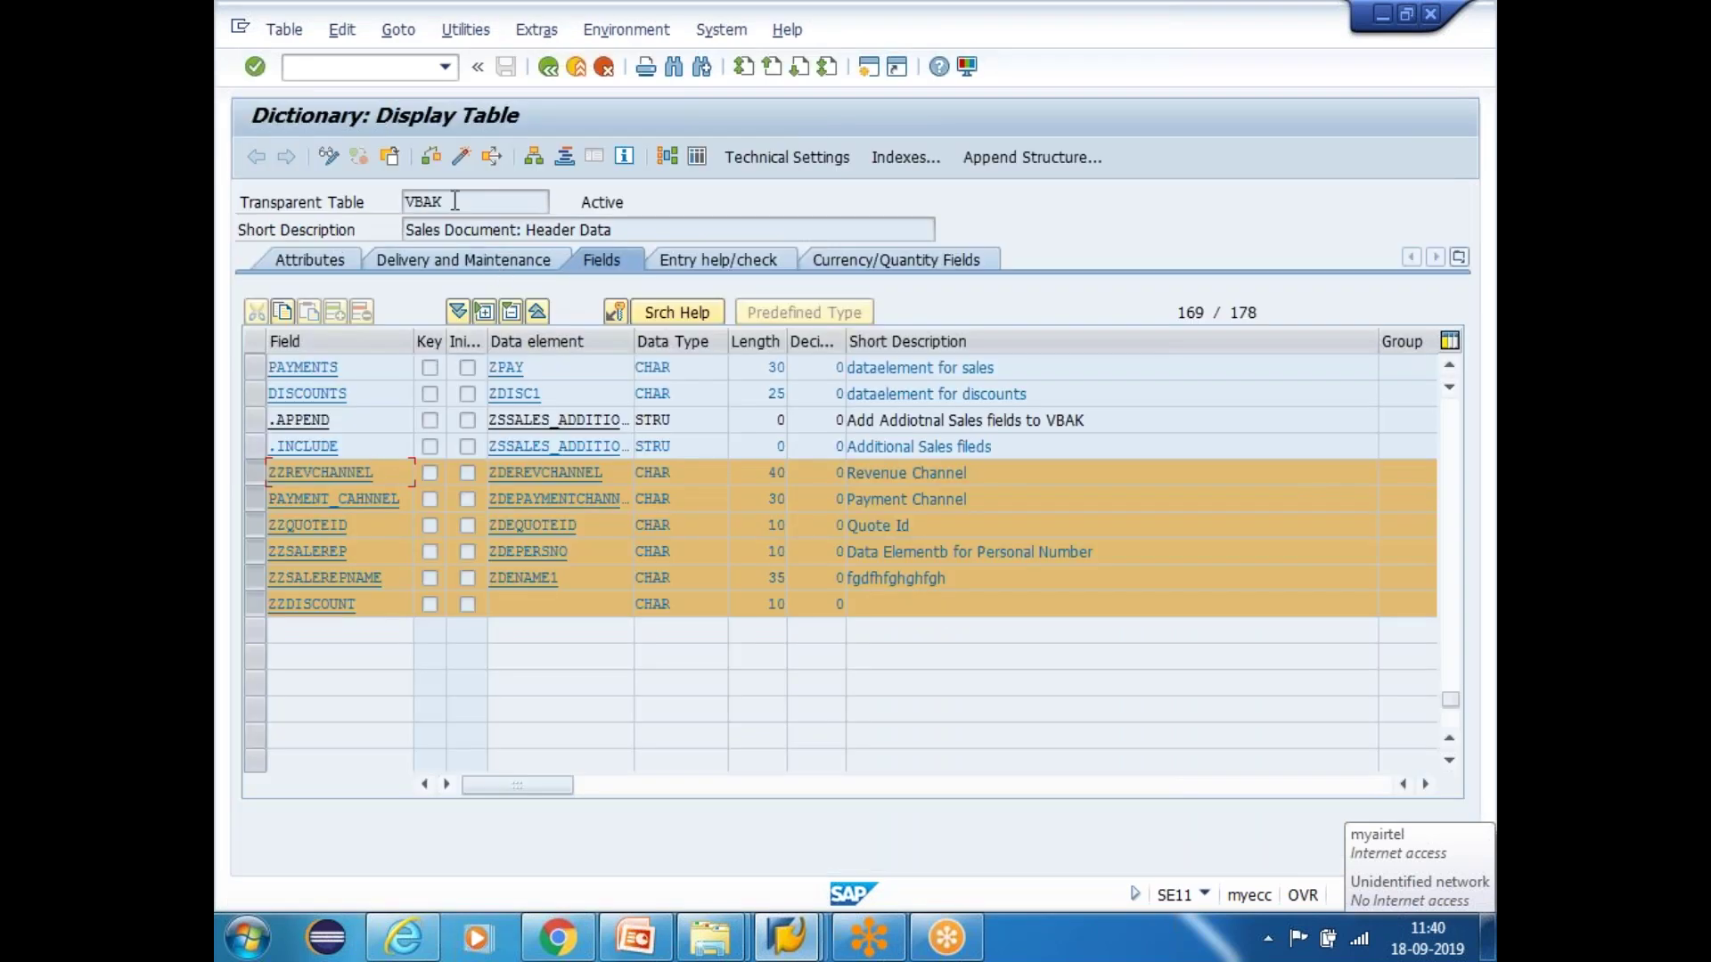
pyautogui.moveTo(1450, 699); pyautogui.dragTo(1452, 377)
pyautogui.hotkey('alt', 'Tab')
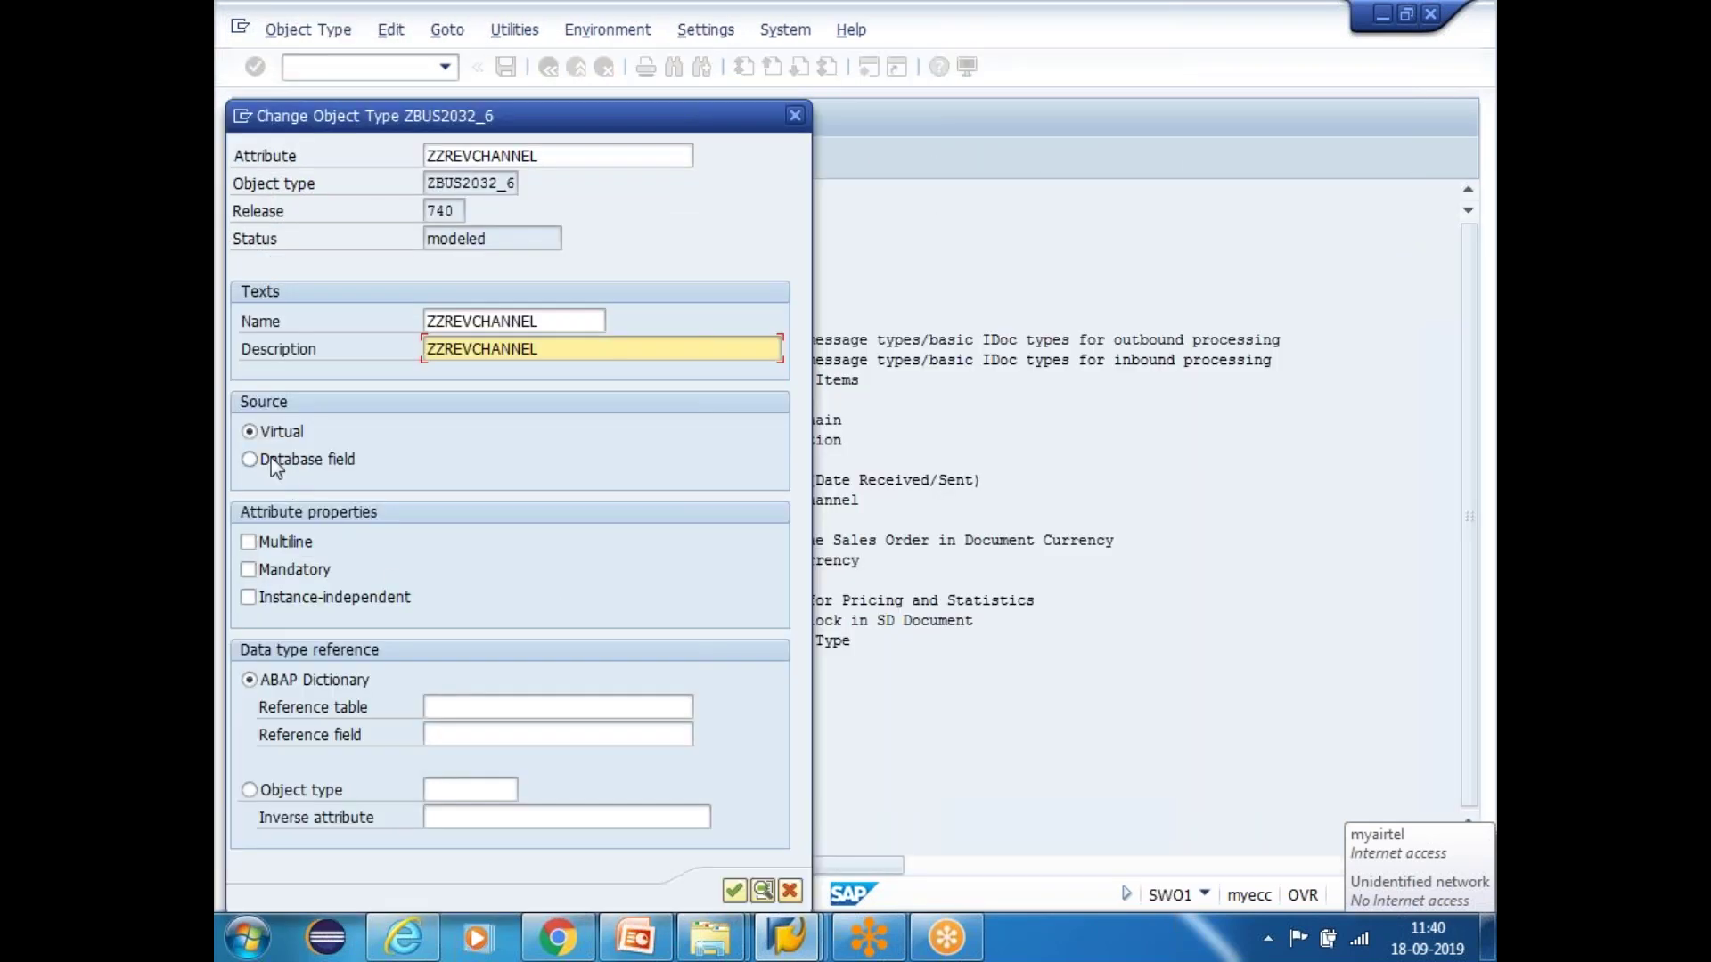
pyautogui.click(250, 460)
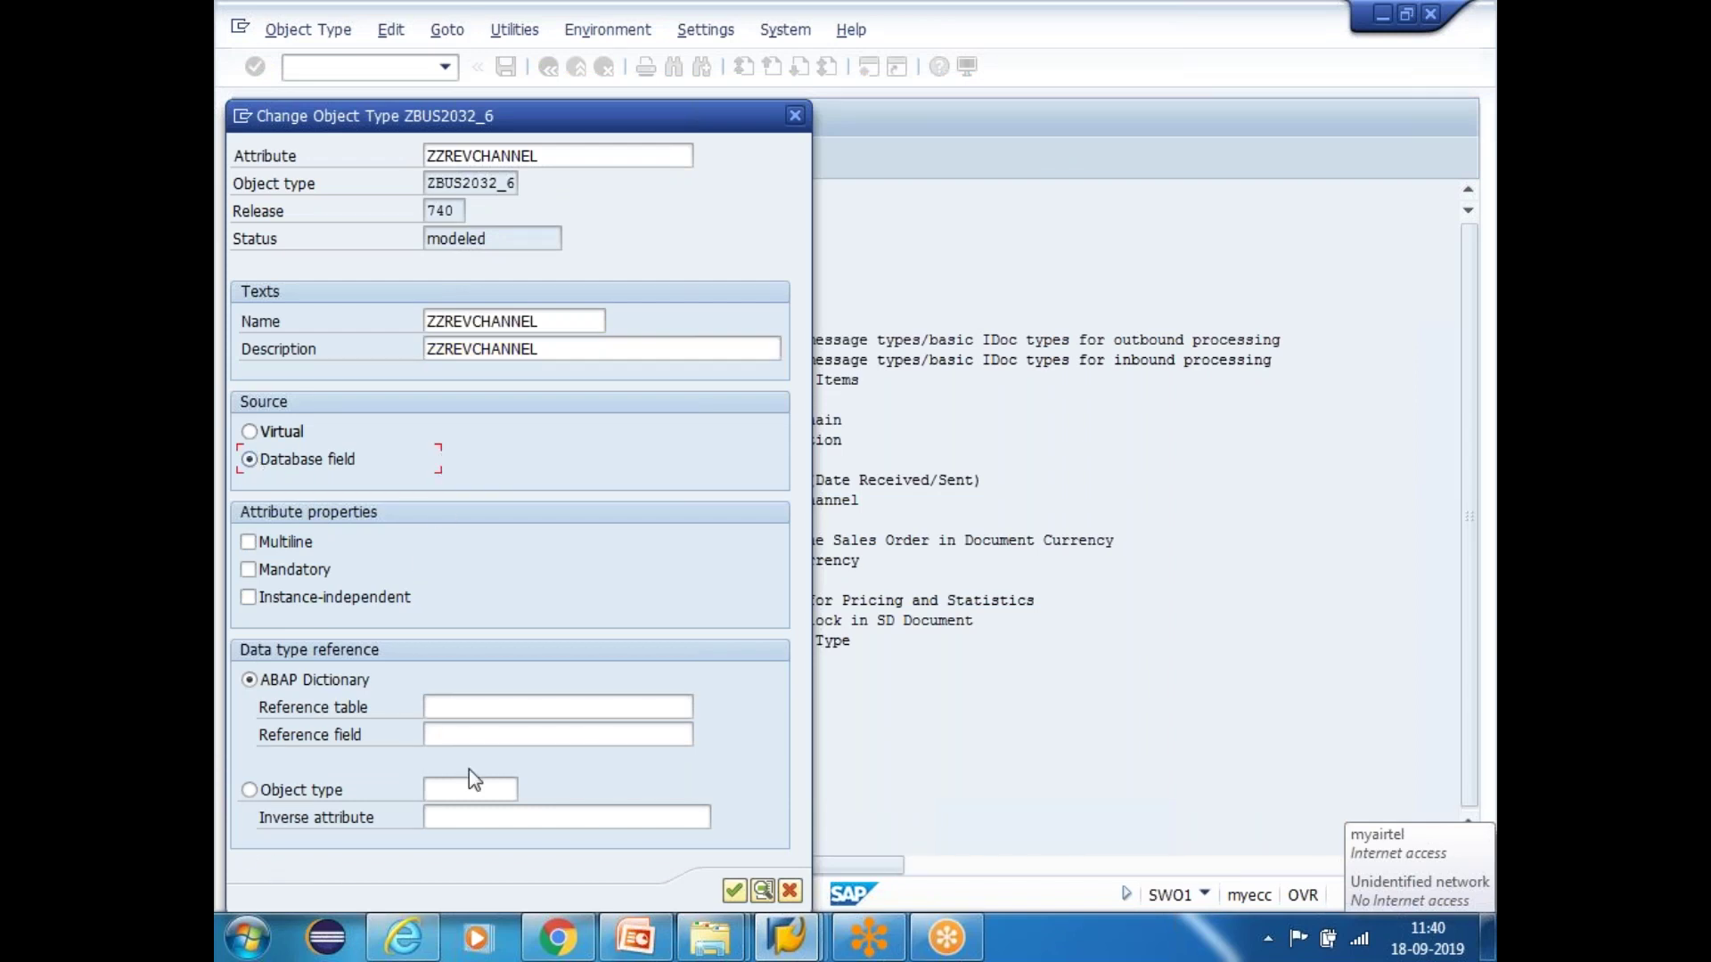
pyautogui.click(474, 710)
pyautogui.hotkey('alt', 'Tab')
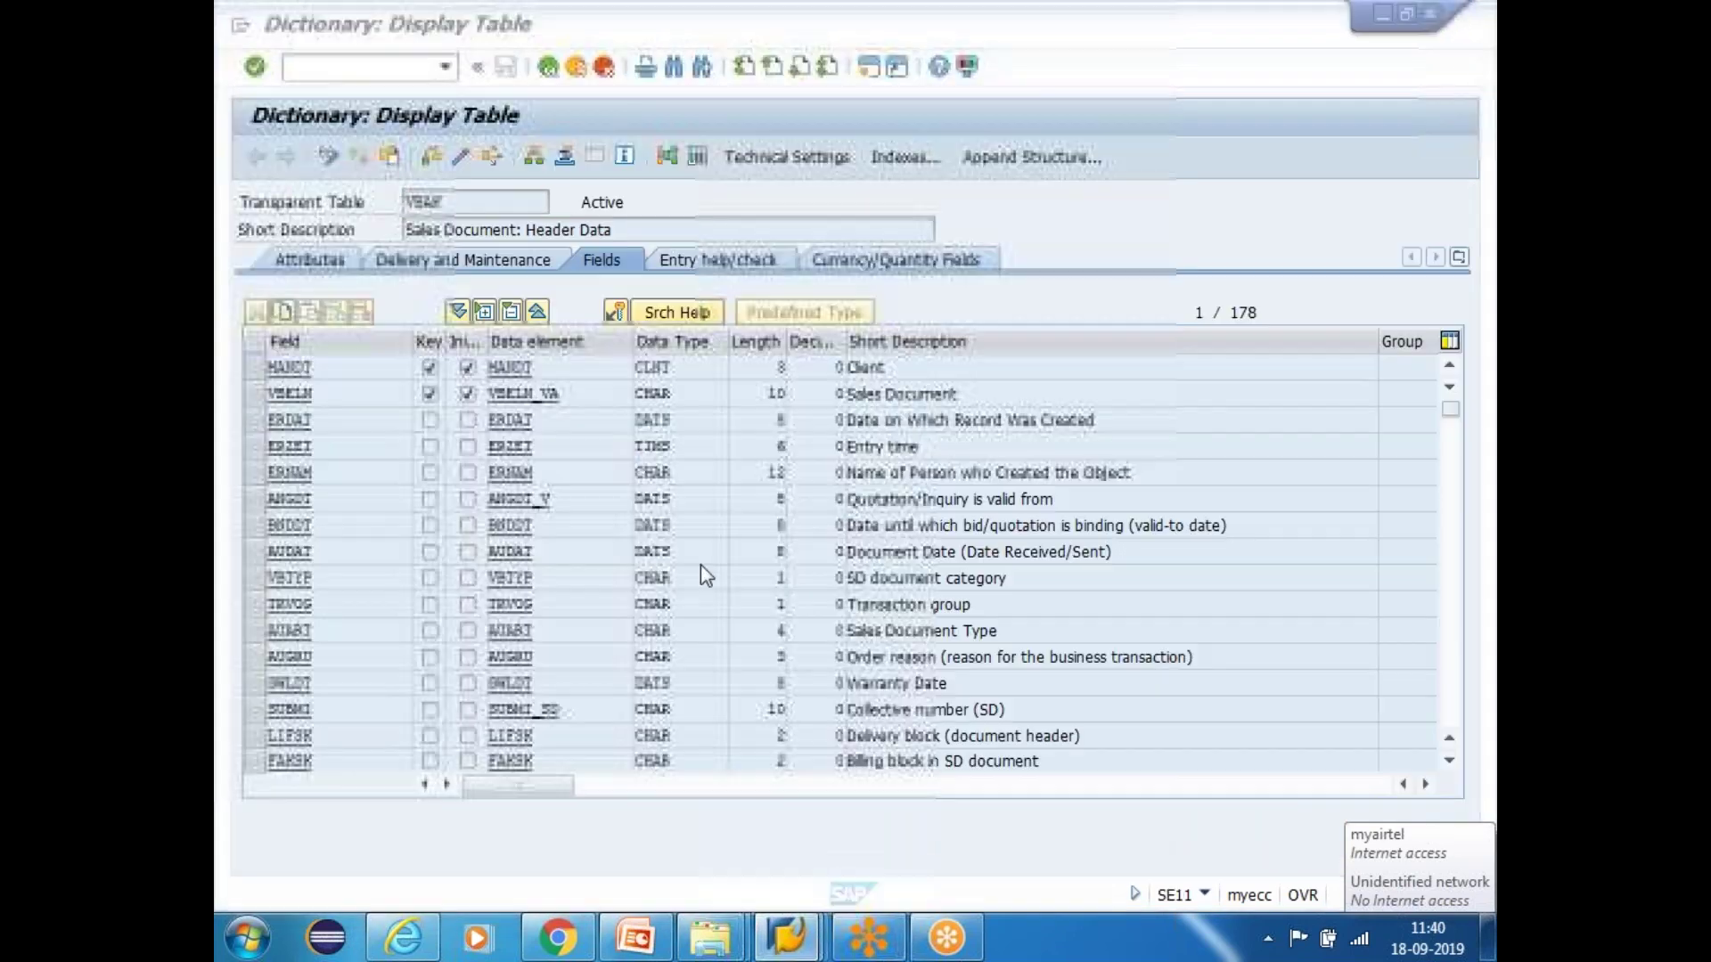
pyautogui.hotkey('alt', 'Tab')
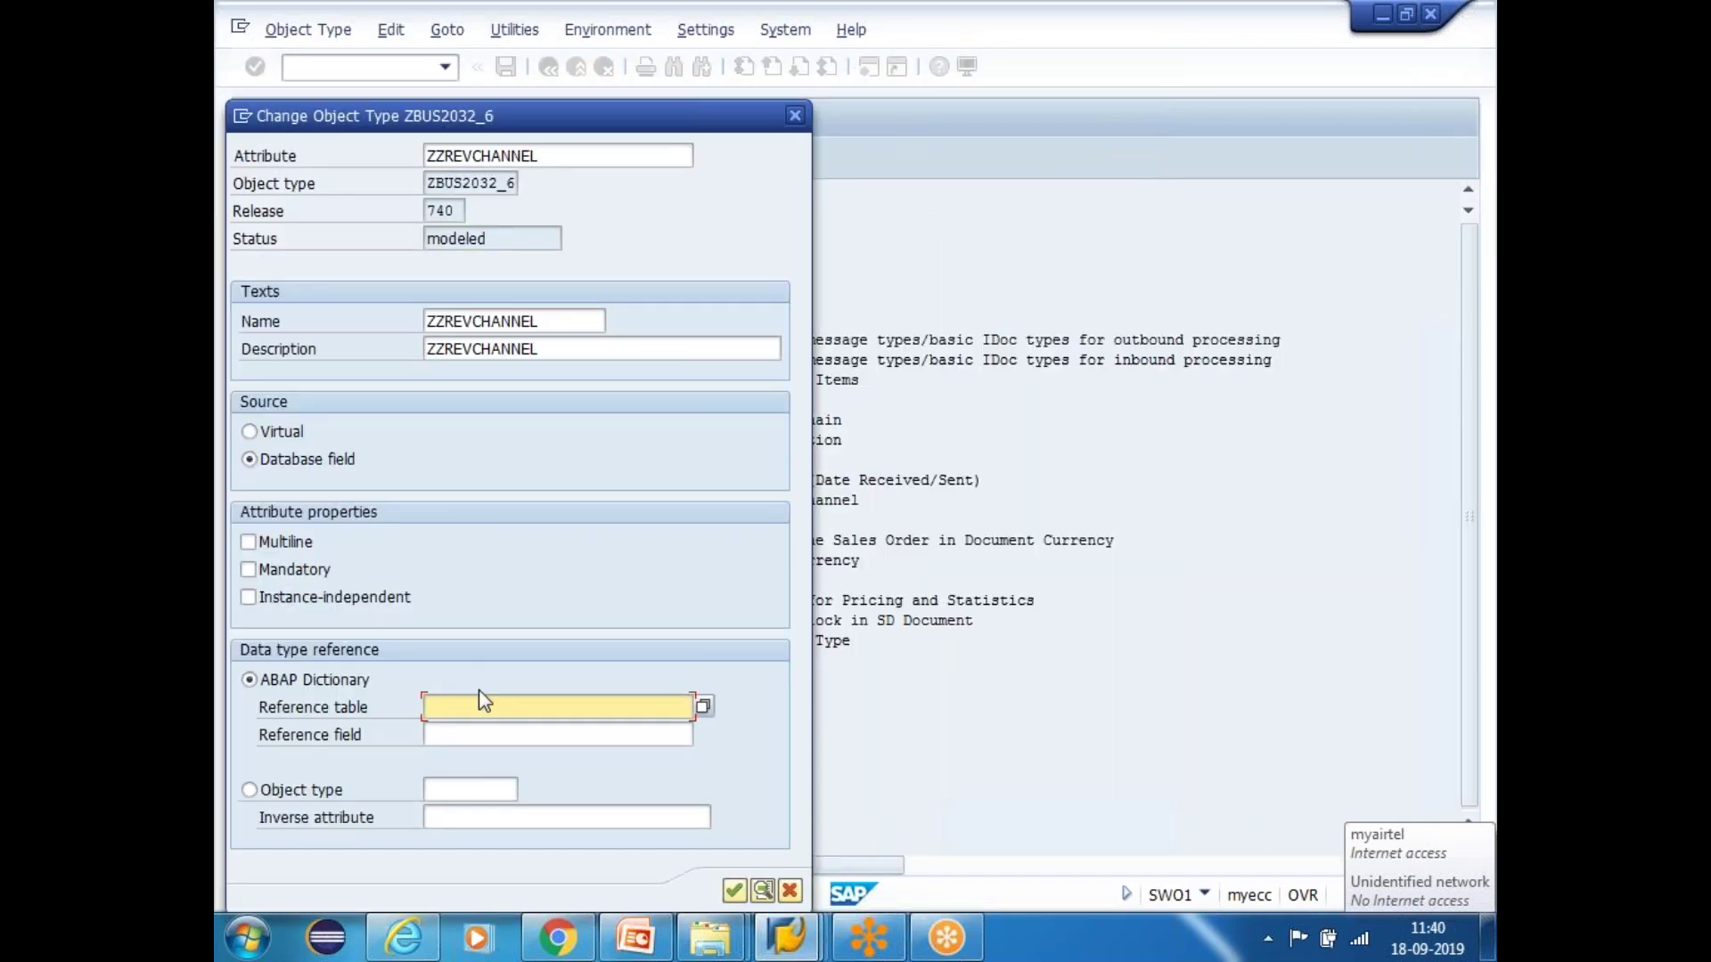
pyautogui.write('e  VBAK')
pyautogui.press('Home')
pyautogui.press('Delete')
pyautogui.press('Delete')
pyautogui.press('Delete')
pyautogui.press('Tab')
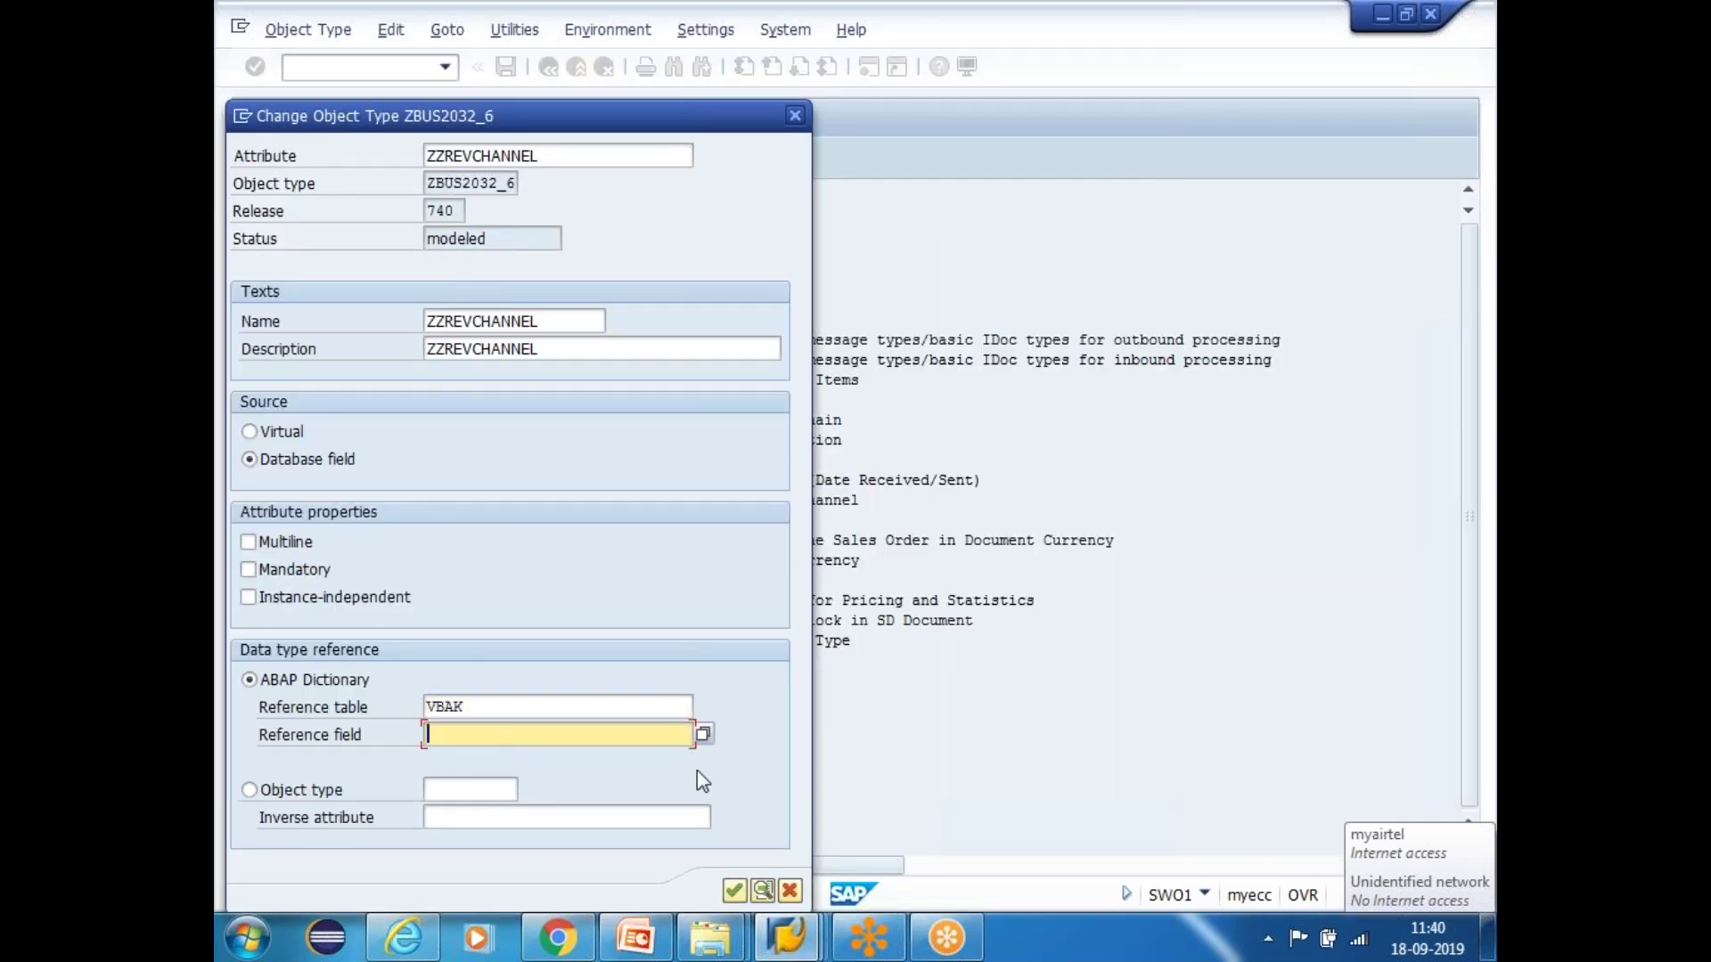
# Pick ZZREVCHANNEL via F4 as the reference field and confirm the attribute
pyautogui.click(492, 709)
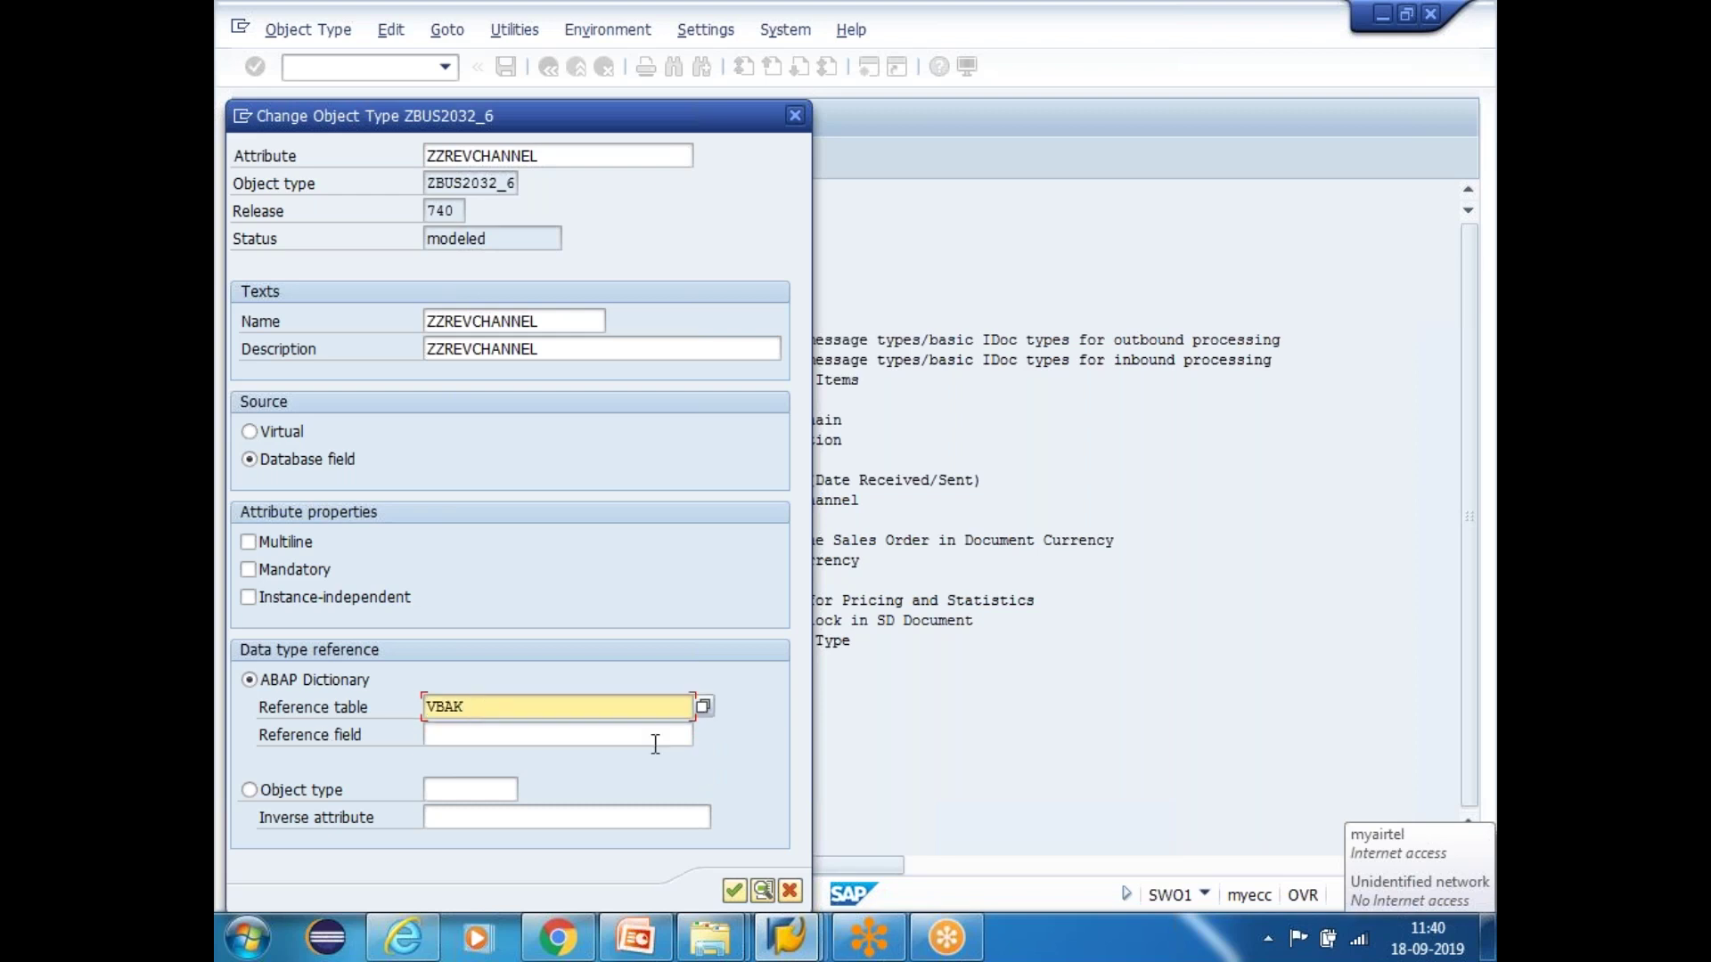
pyautogui.click(649, 741)
pyautogui.click(703, 734)
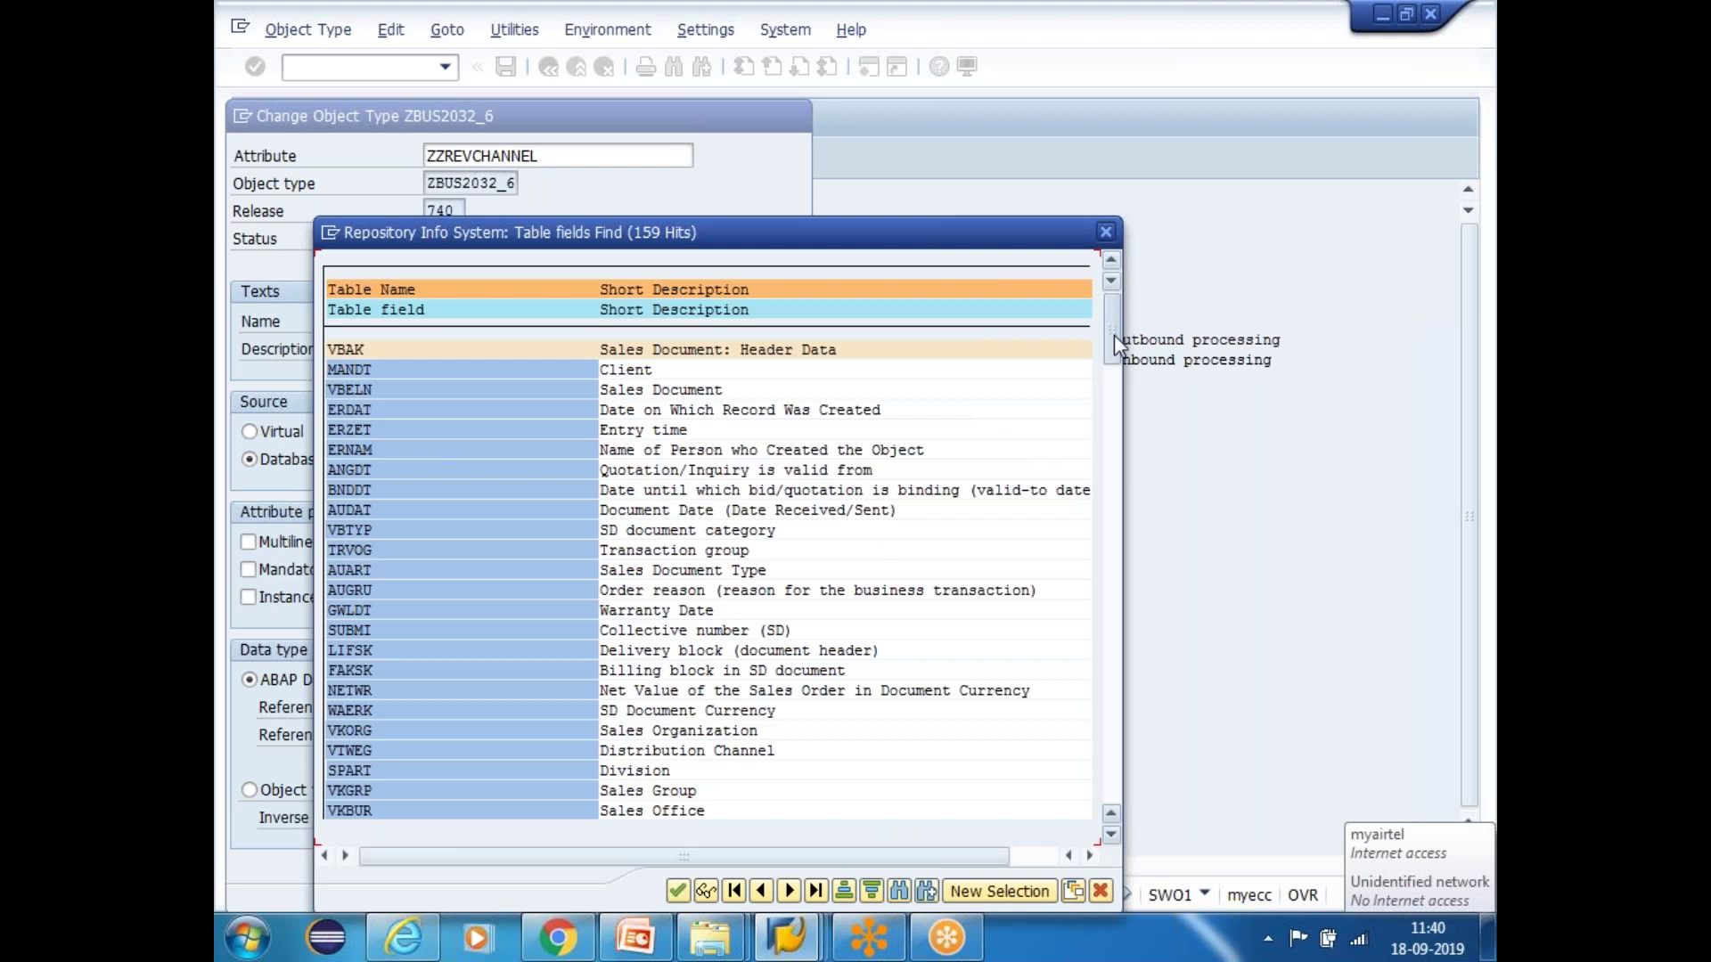
pyautogui.click(1111, 793)
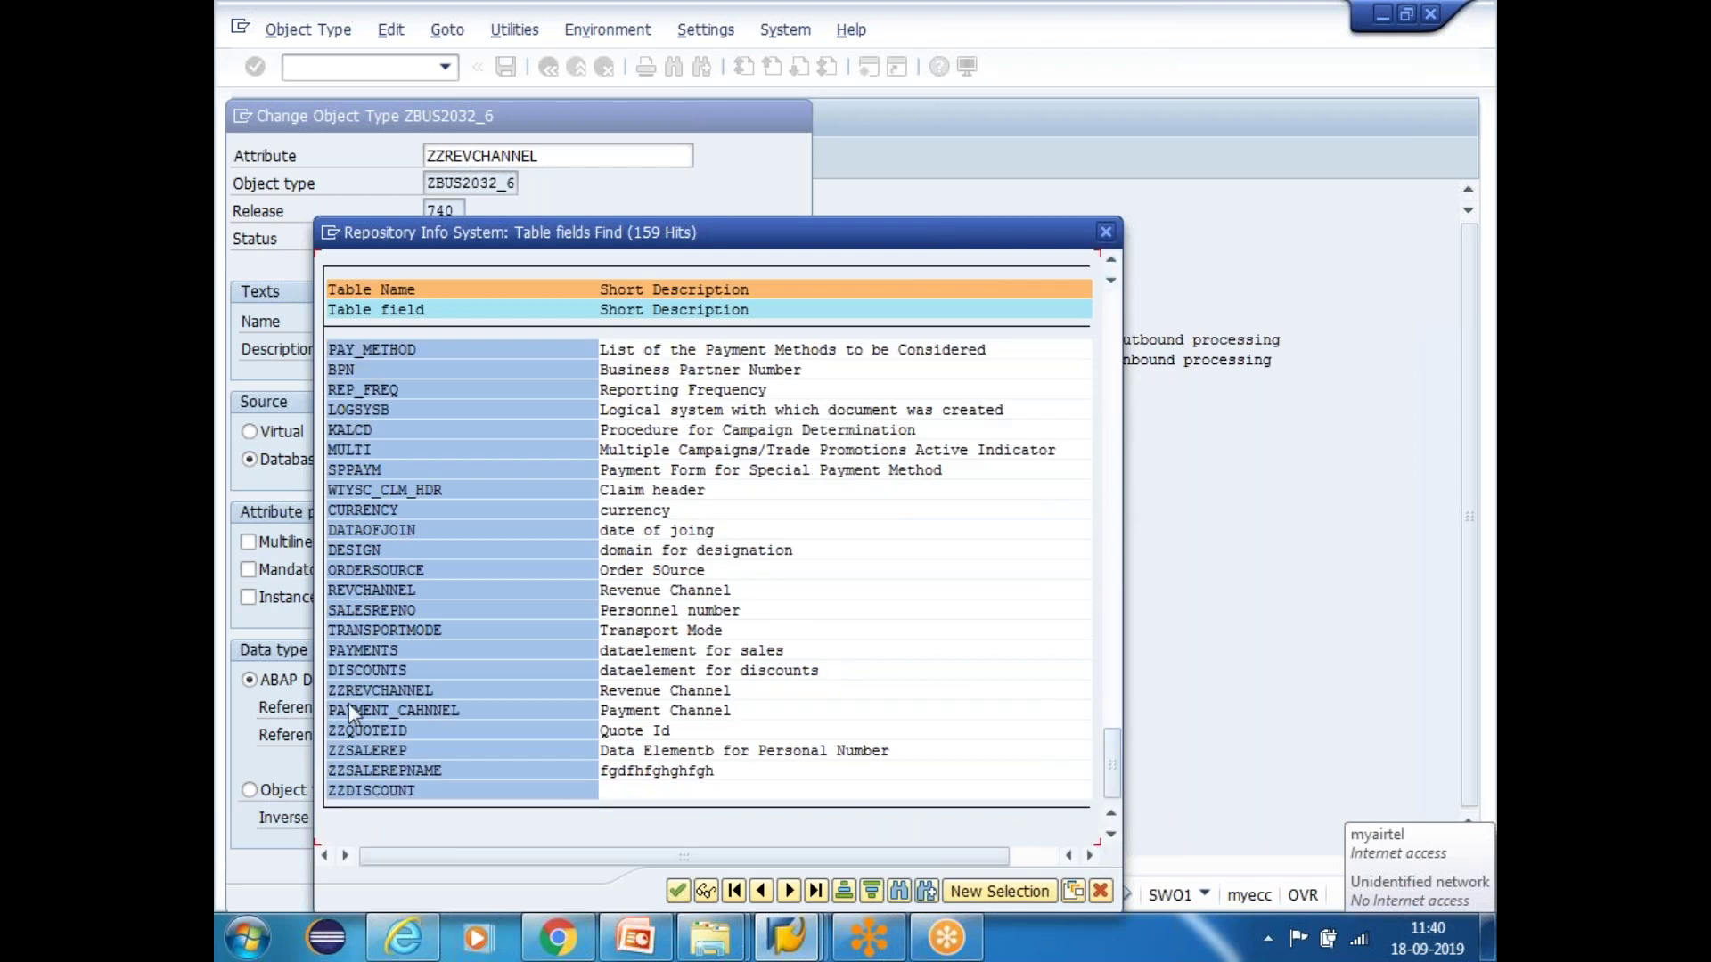
pyautogui.doubleClick(371, 692)
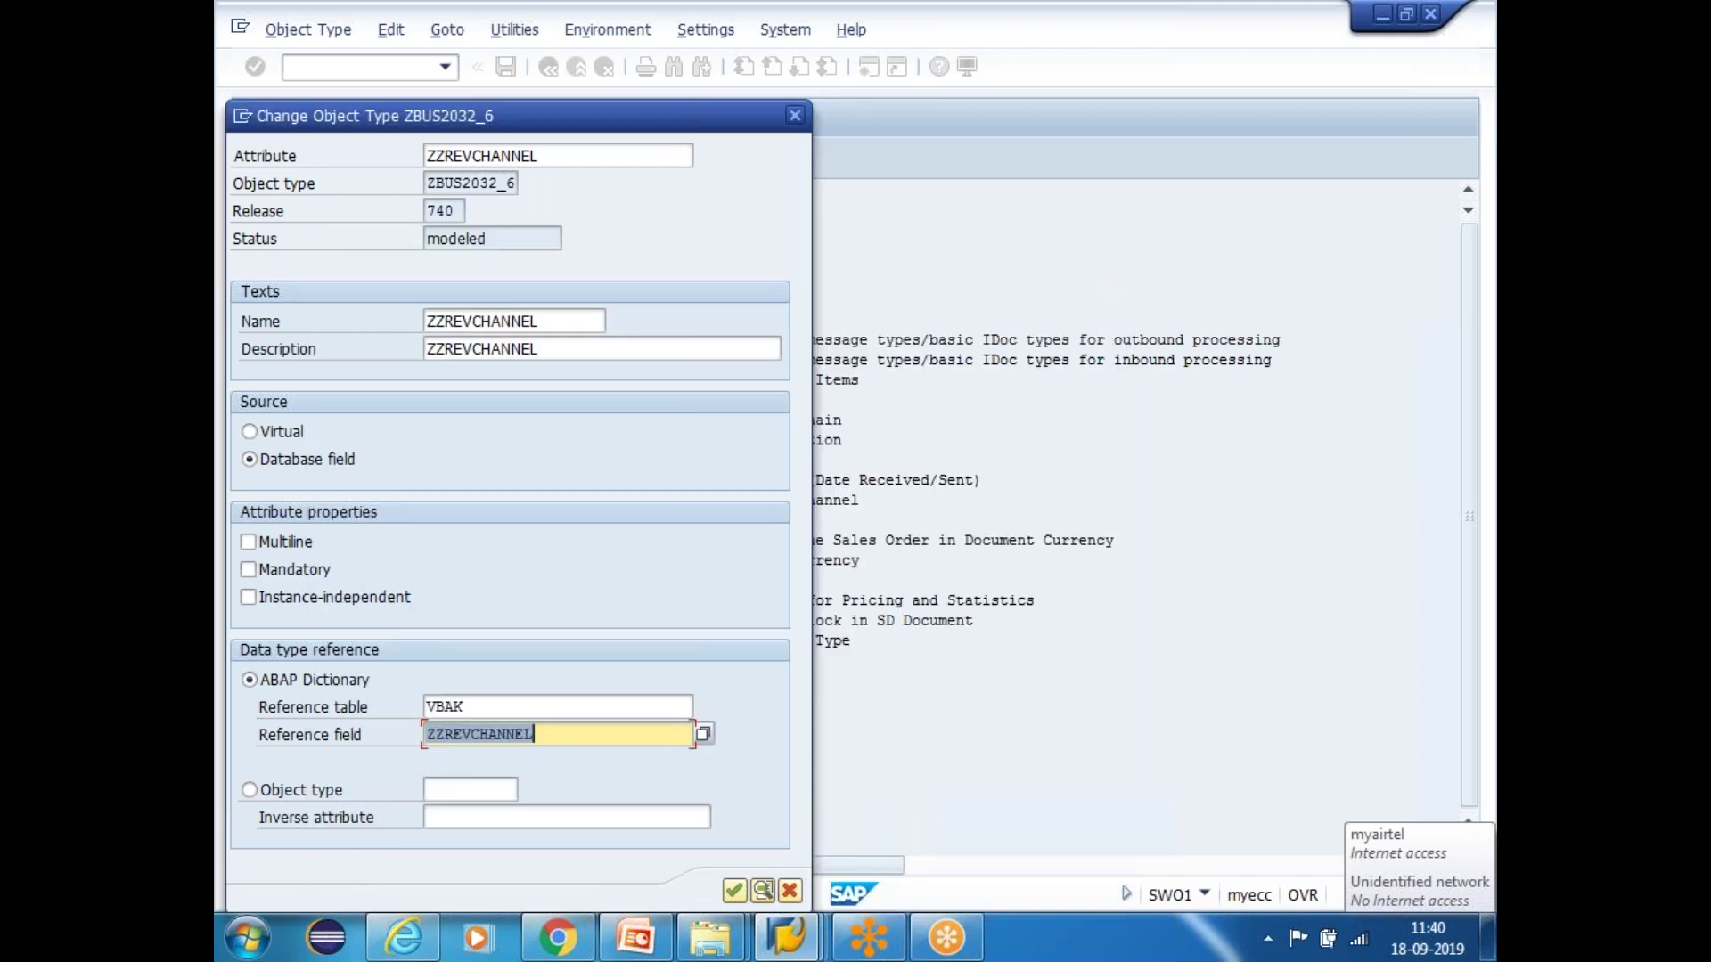
pyautogui.click(734, 891)
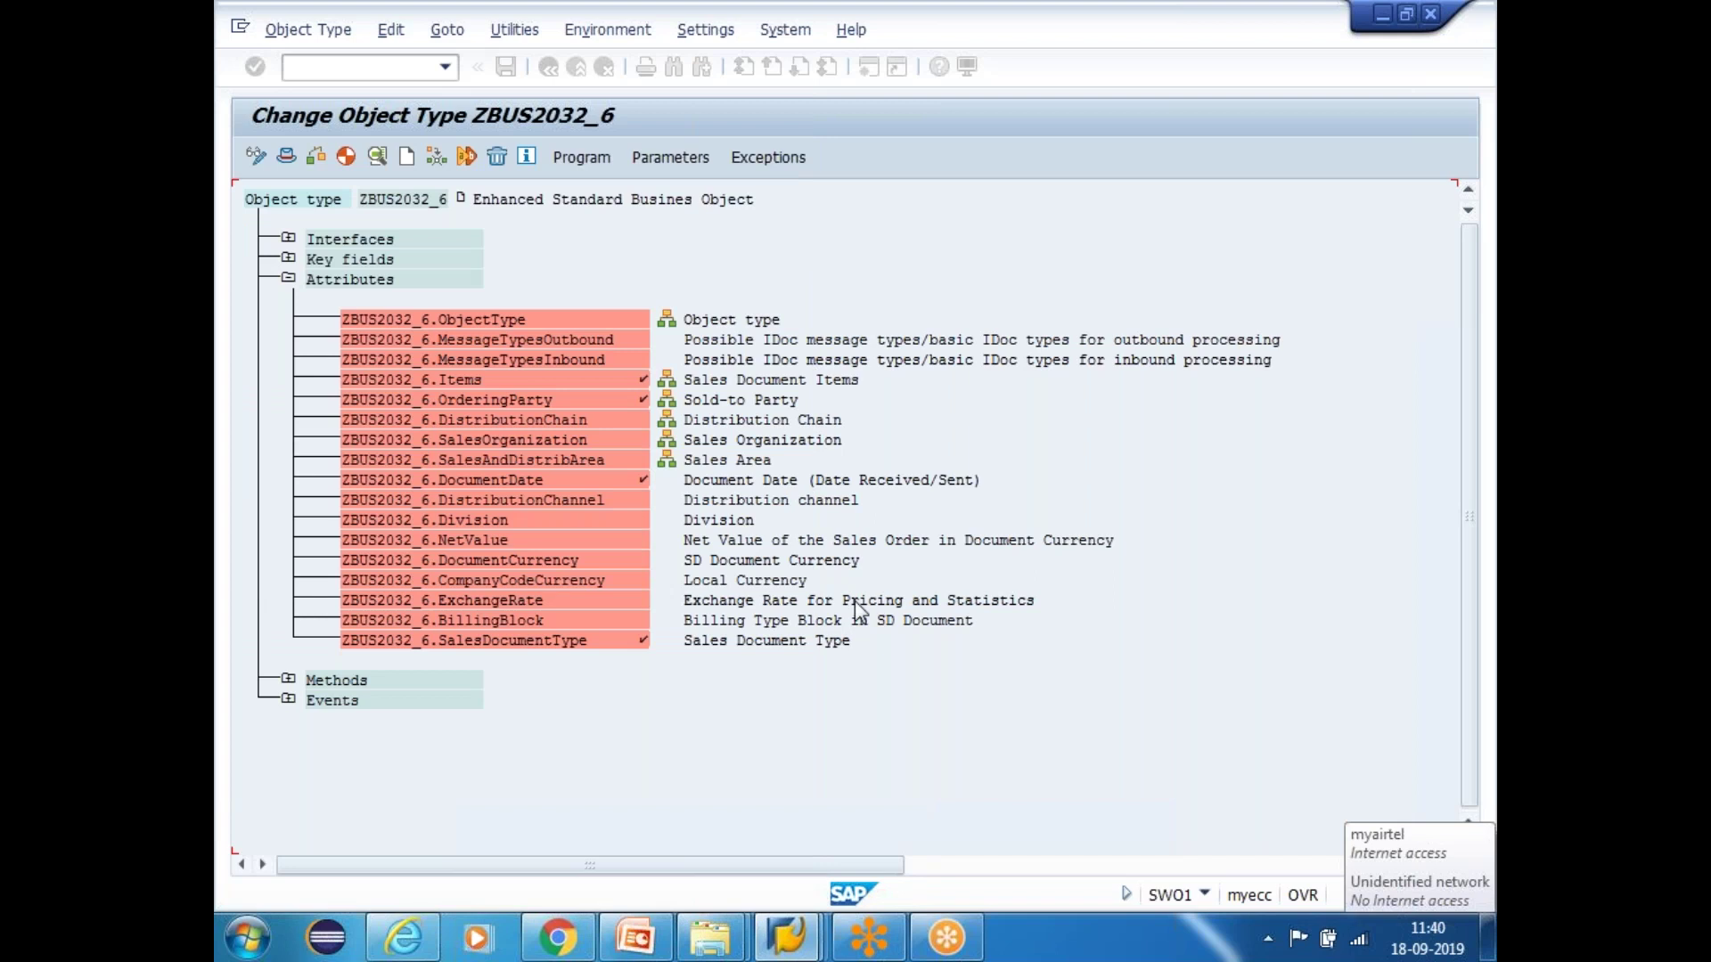
pyautogui.click(425, 661)
pyautogui.click(406, 157)
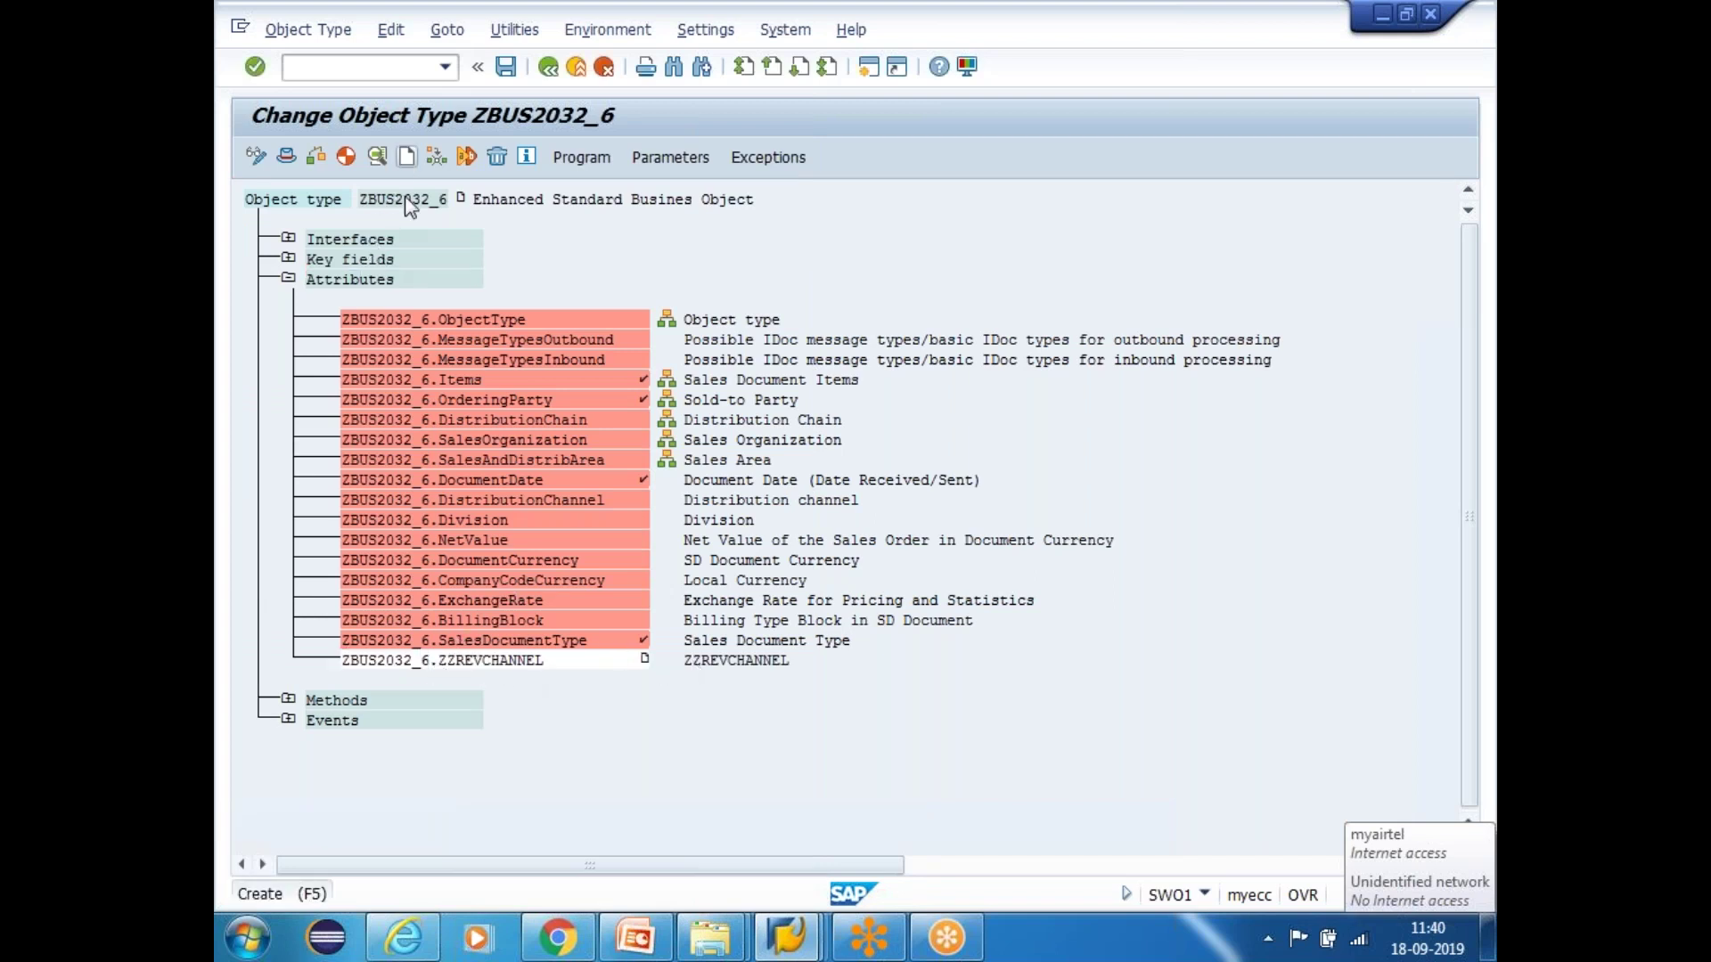
# Enter PAYMENT_CAHNNEL as attribute ID and name, with description 'Payment Channel'
pyautogui.click(651, 425)
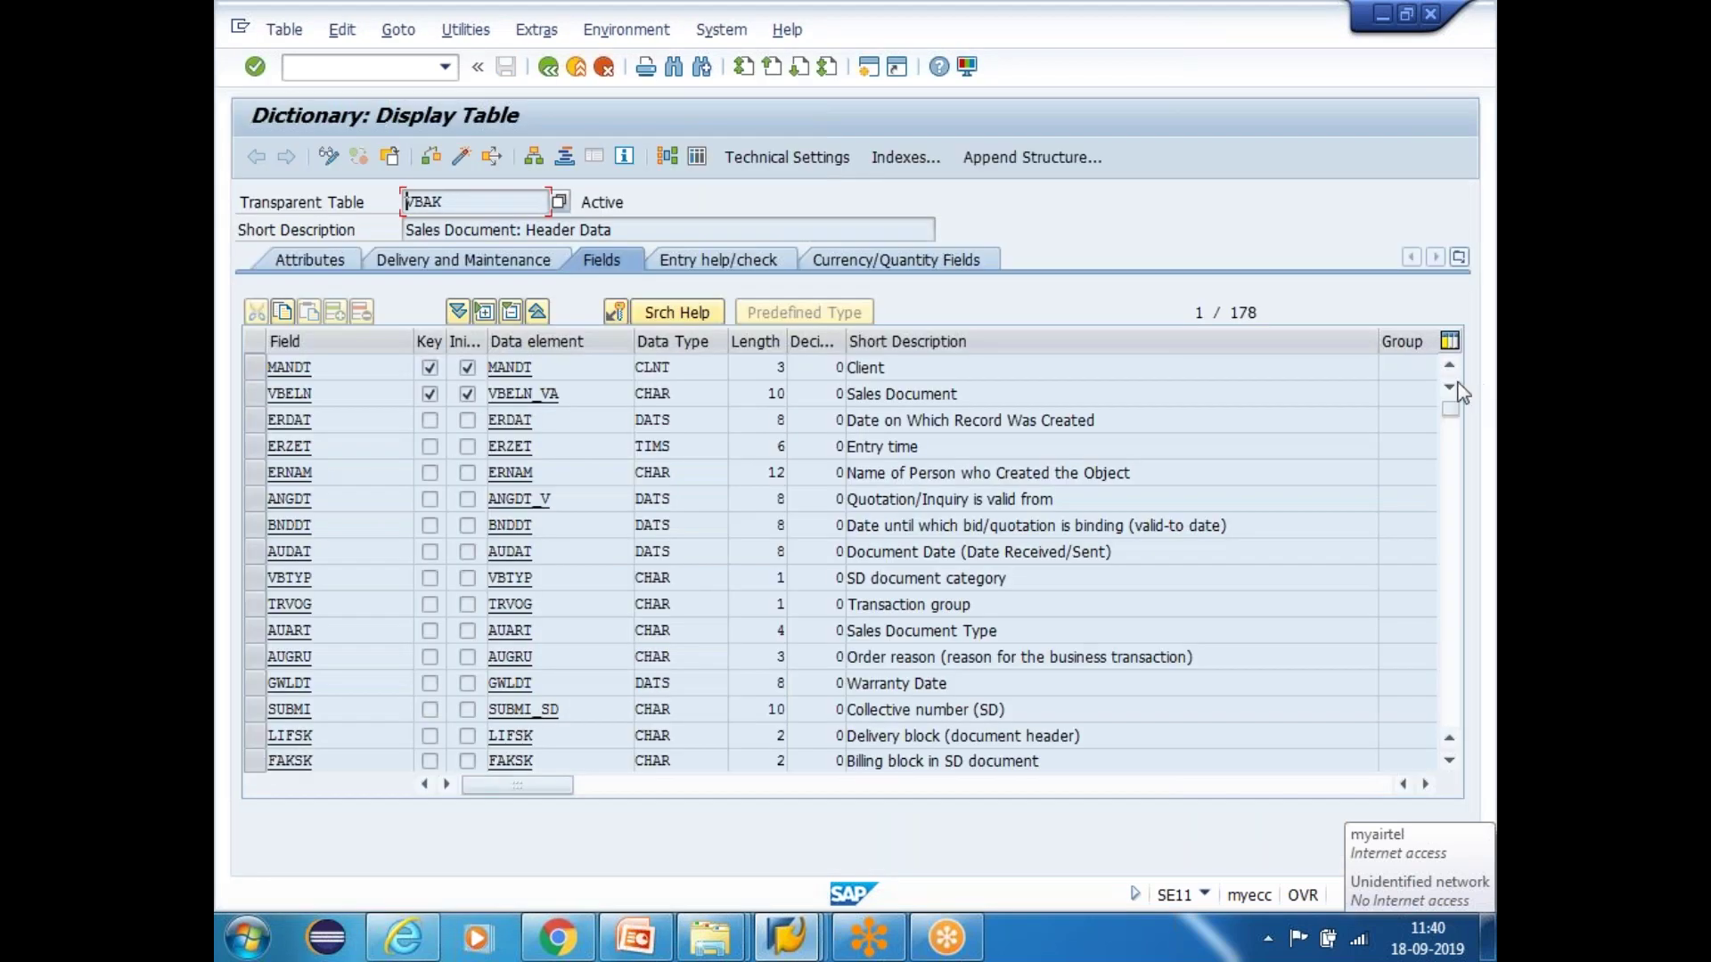
pyautogui.moveTo(1451, 408); pyautogui.dragTo(1477, 800)
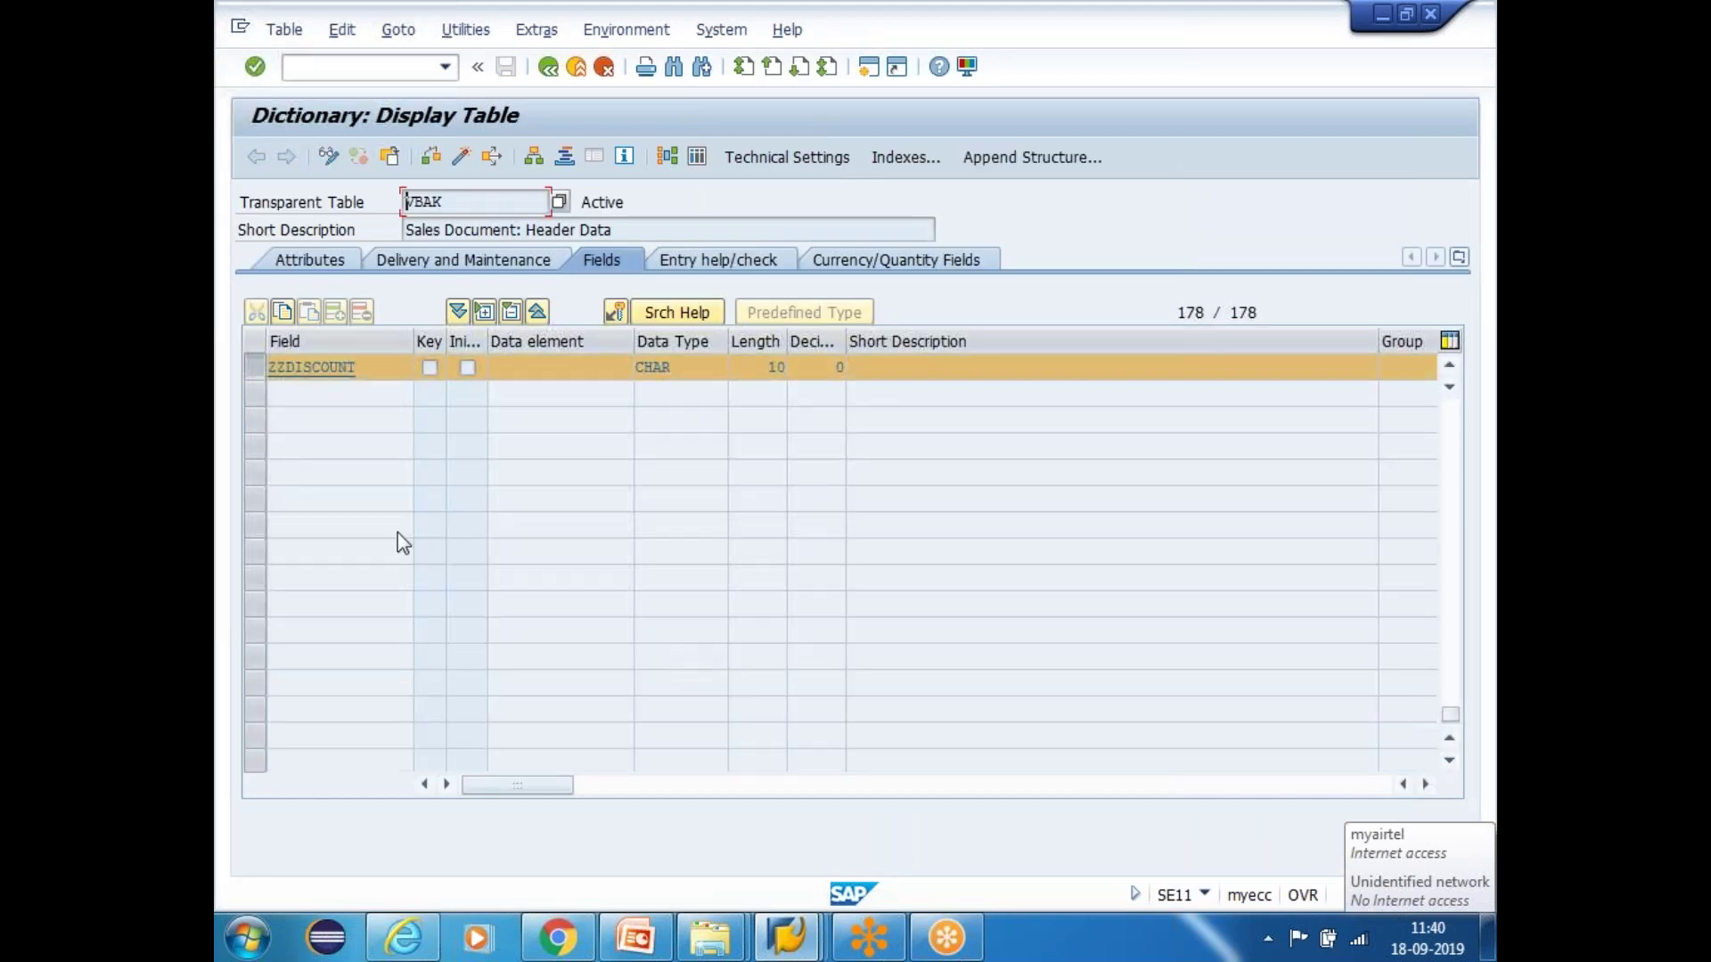
pyautogui.scroll(1, 368, 547)
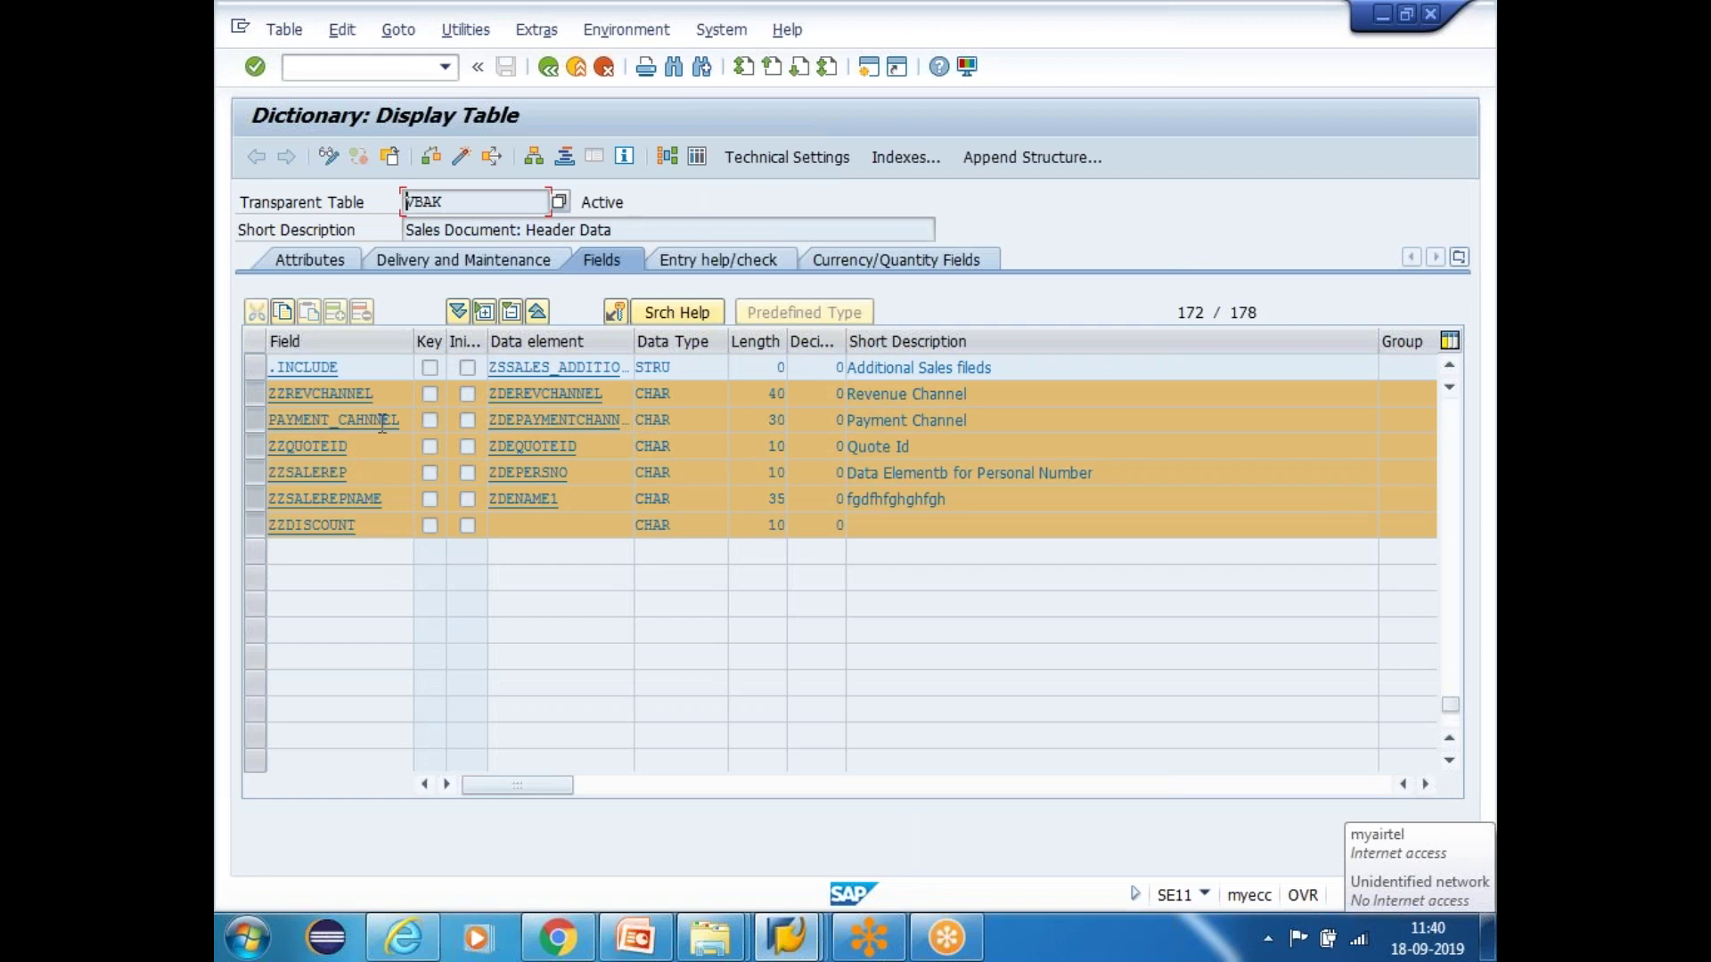
pyautogui.moveTo(406, 419); pyautogui.dragTo(234, 418)
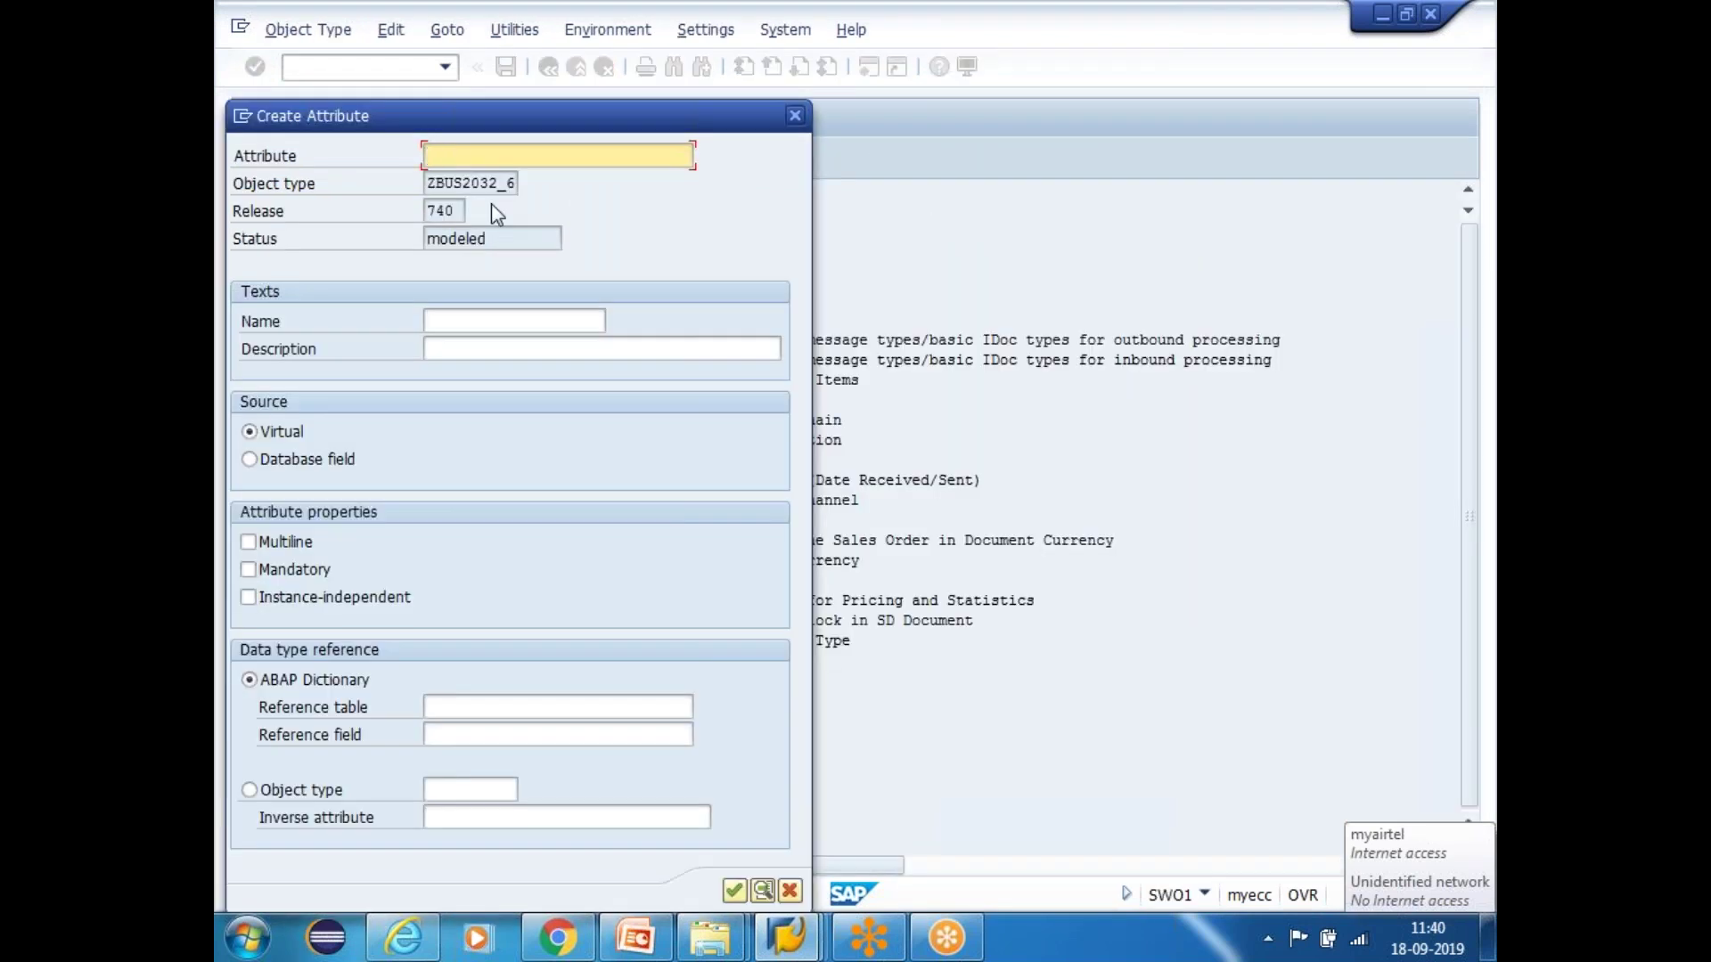
pyautogui.write('PAYMENT_CAHNNEL')
pyautogui.click(446, 323)
pyautogui.click(447, 349)
pyautogui.hotkey('shift', 'Tab')
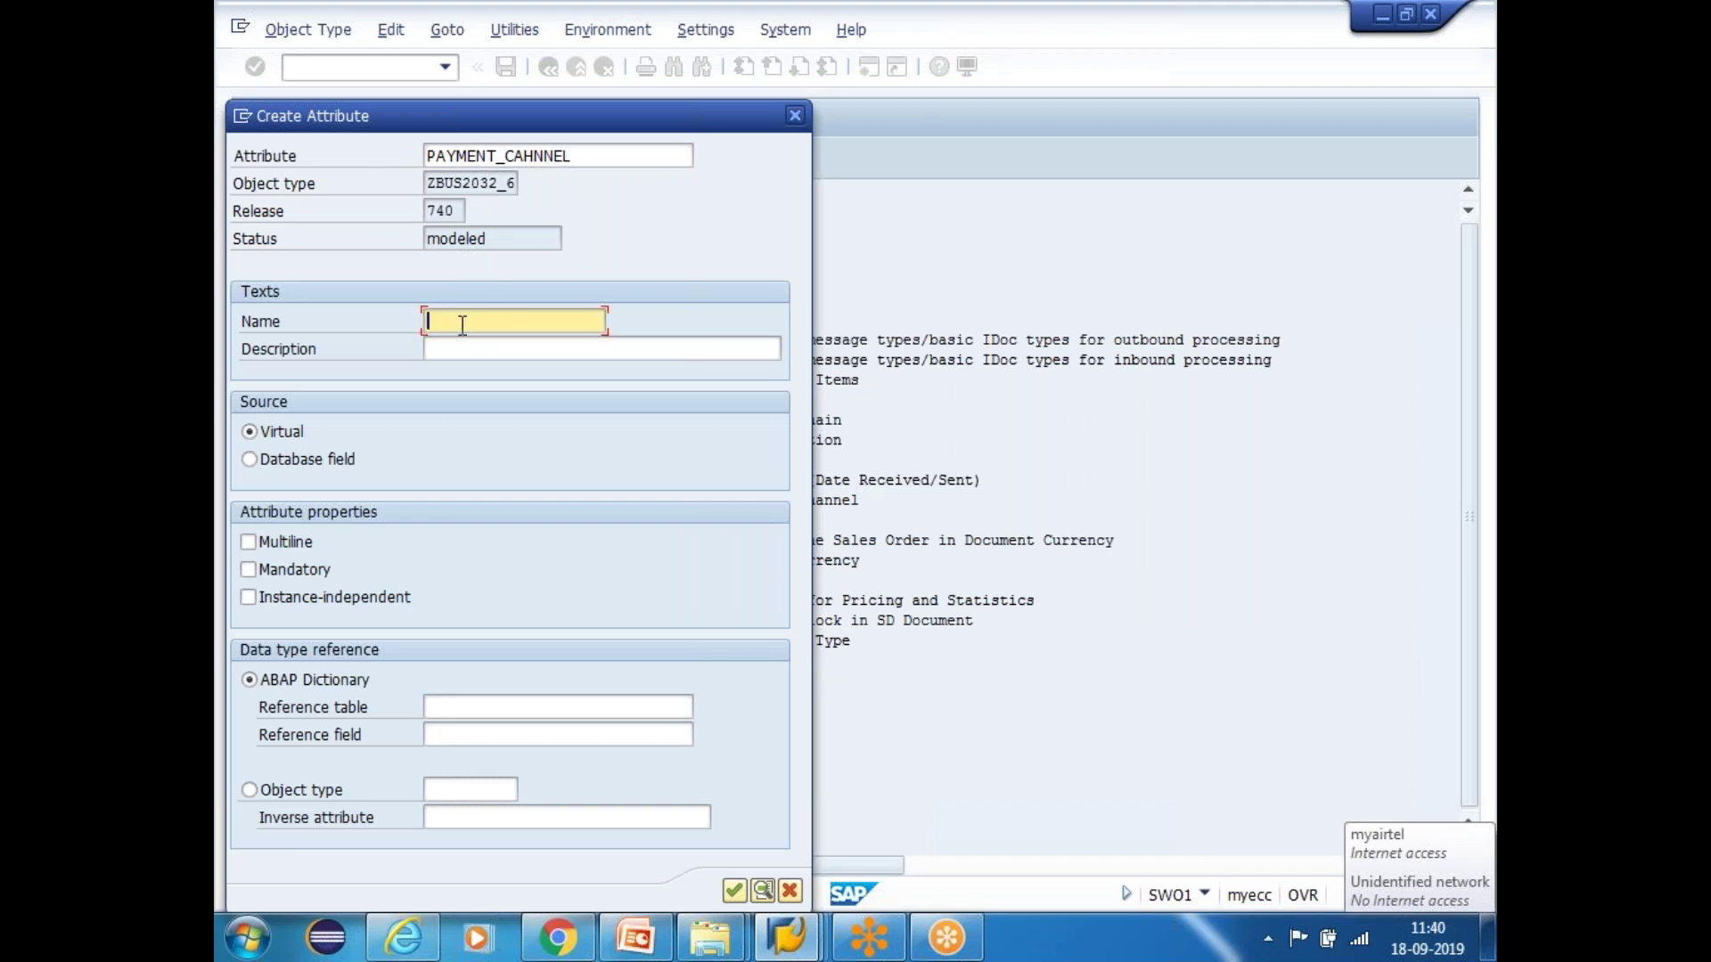
pyautogui.write('PAYMENT_CAHNNEL')
pyautogui.click(448, 354)
pyautogui.write('Pa')
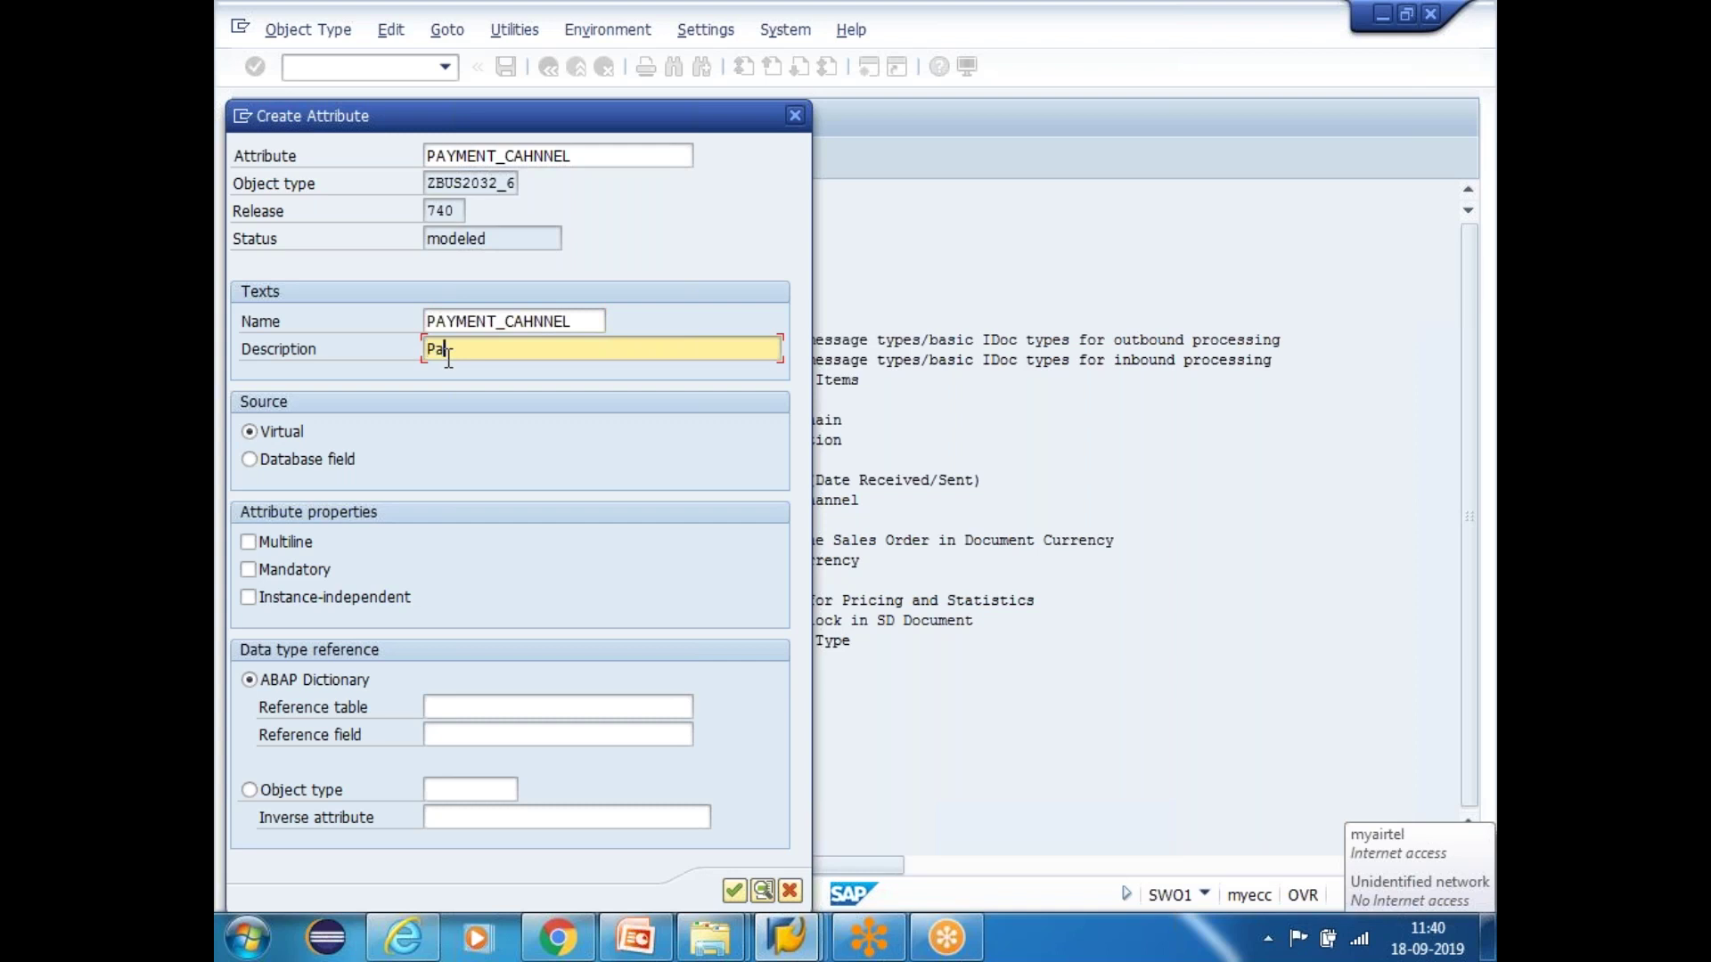
pyautogui.write('yment Channel')
# Base the attribute on database field VBAK-PAYMENT_CAHNNEL and confirm it
pyautogui.click(546, 320)
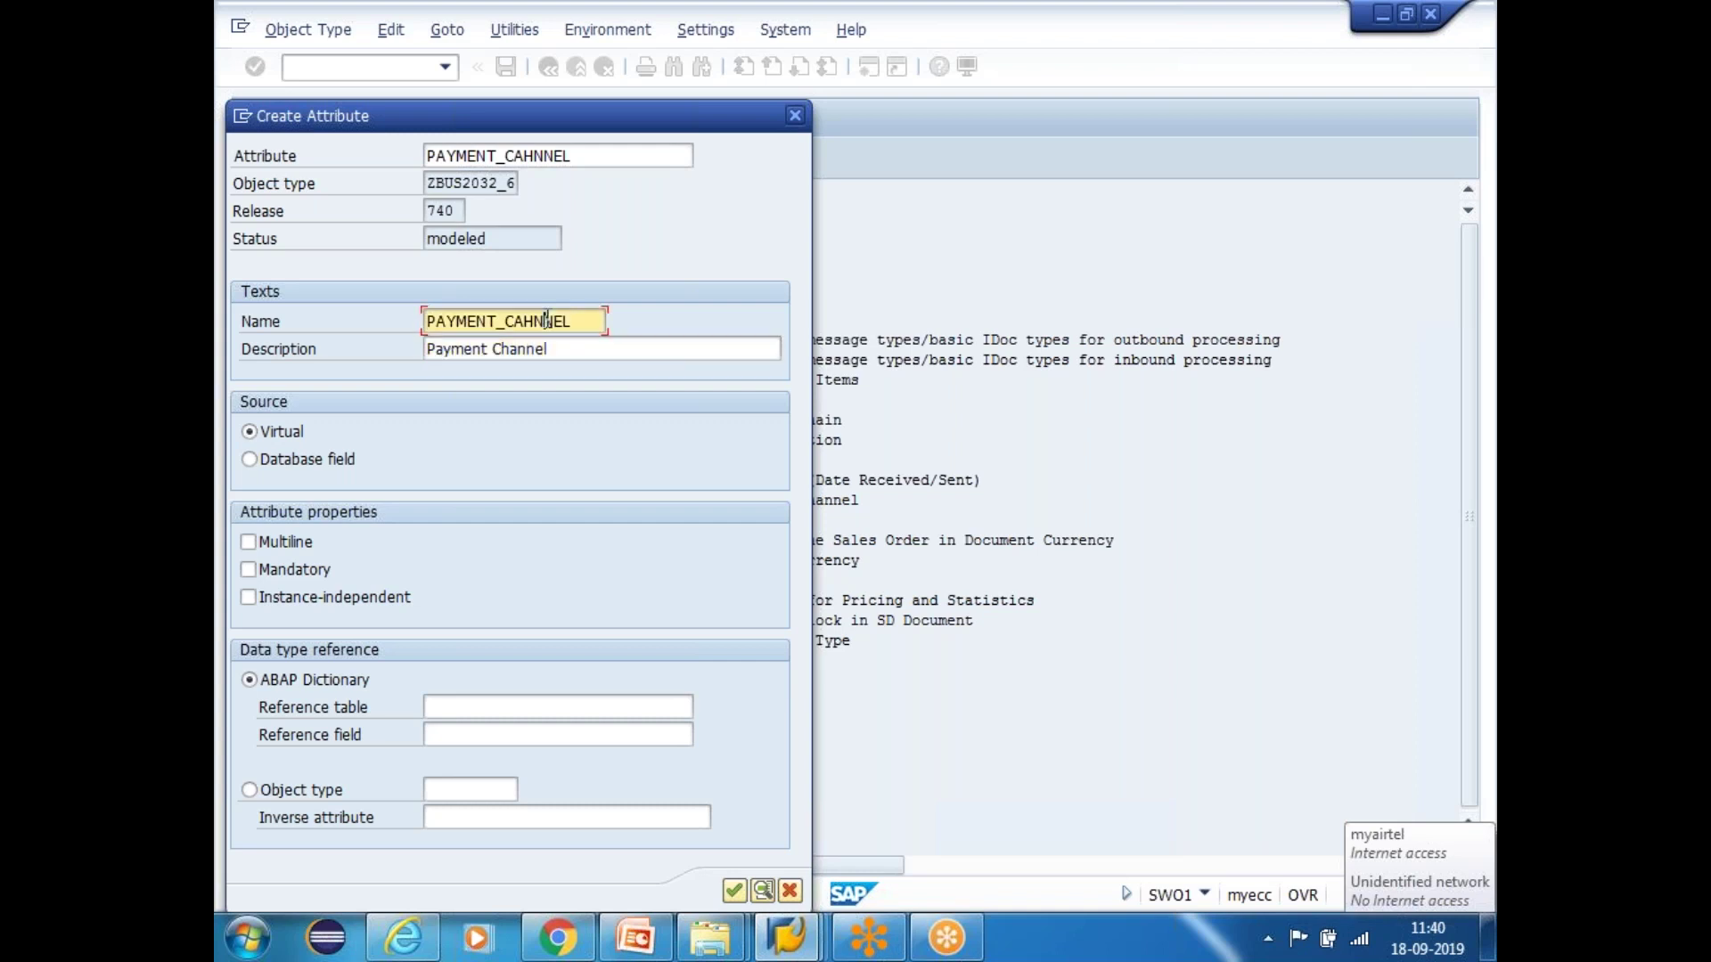
pyautogui.click(510, 156)
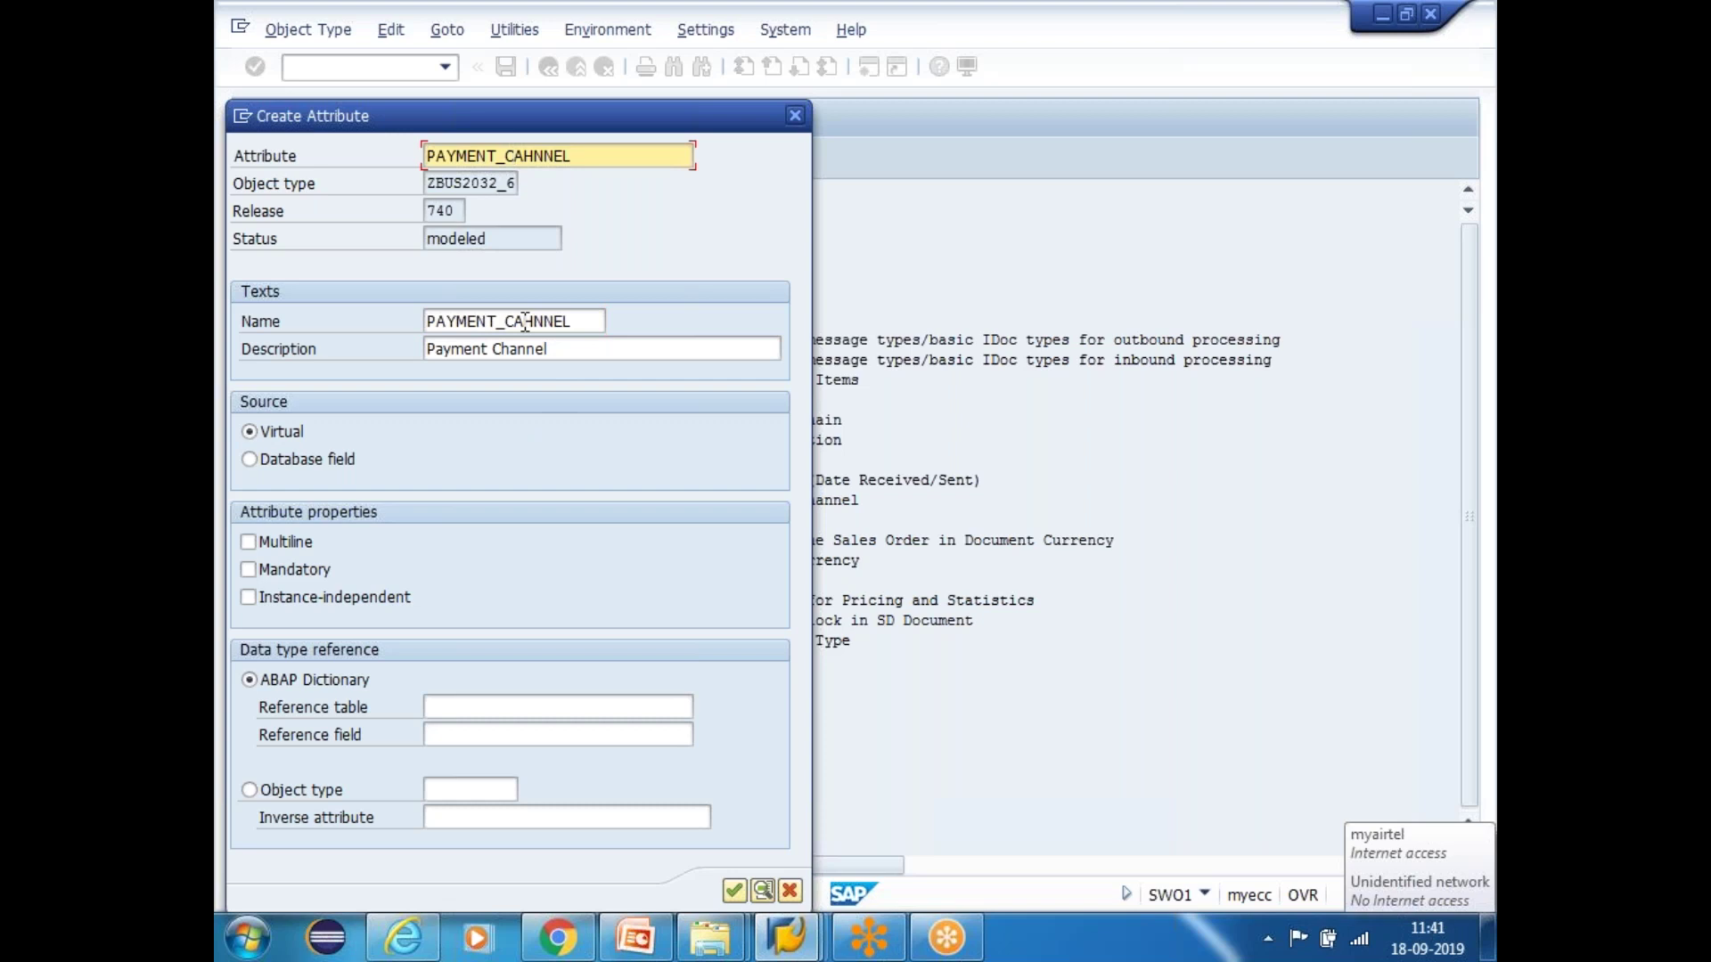
pyautogui.click(515, 157)
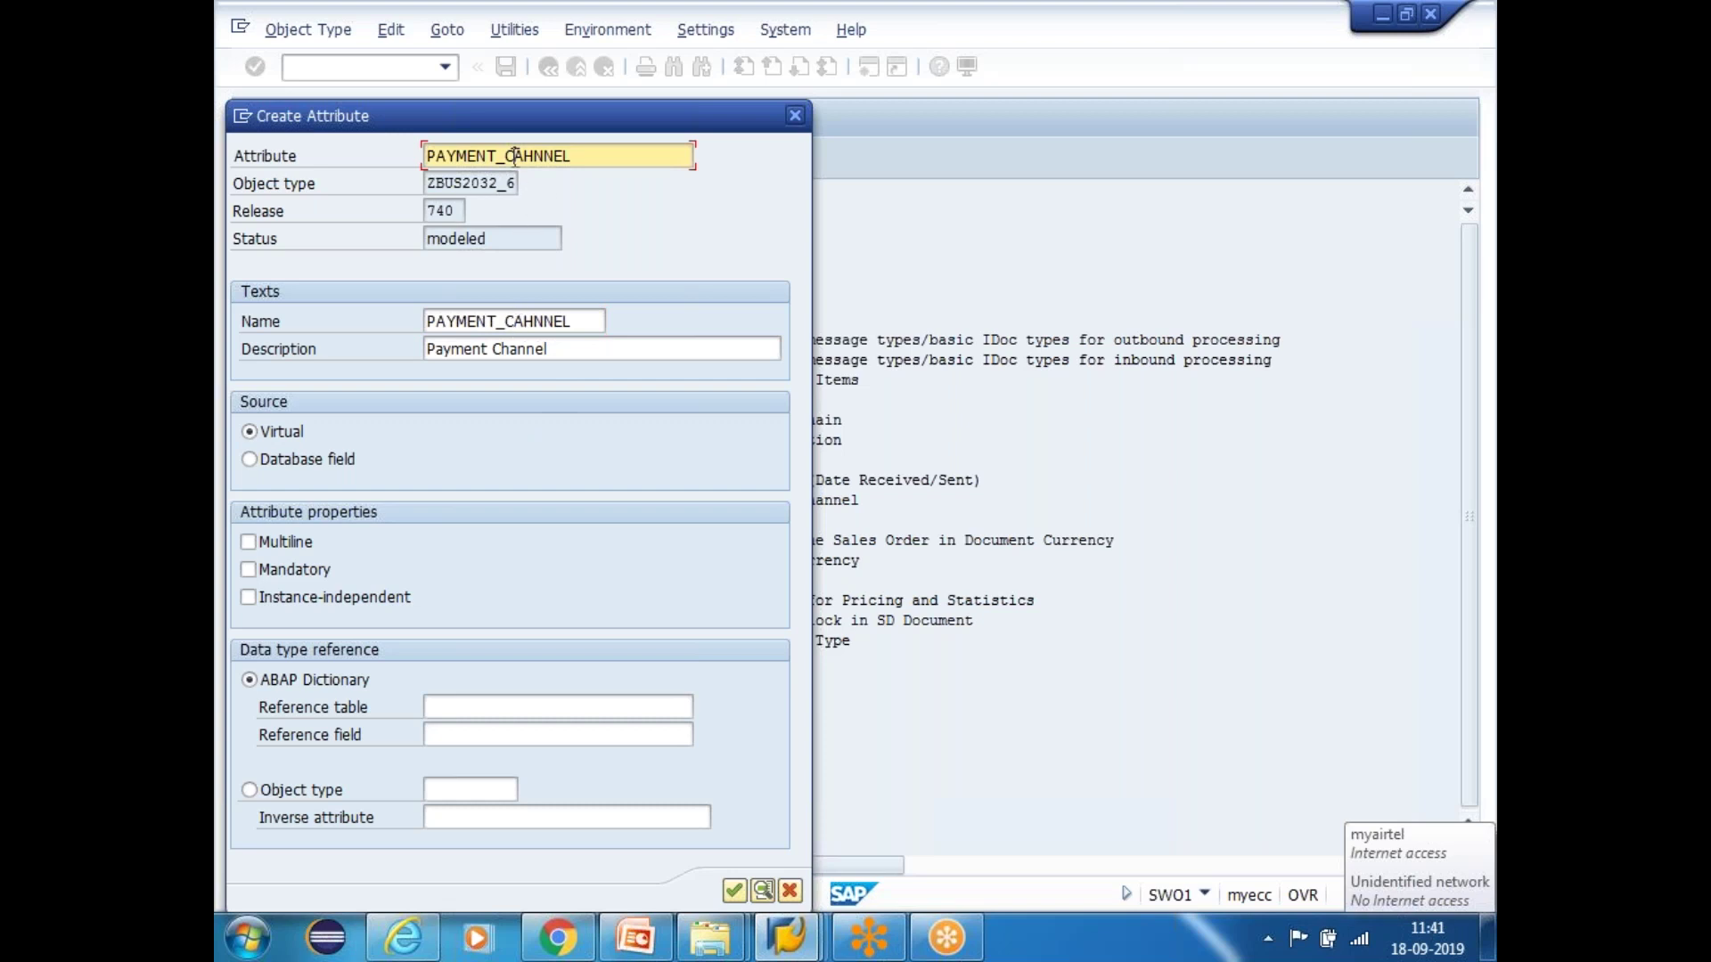
pyautogui.click(522, 325)
pyautogui.click(252, 460)
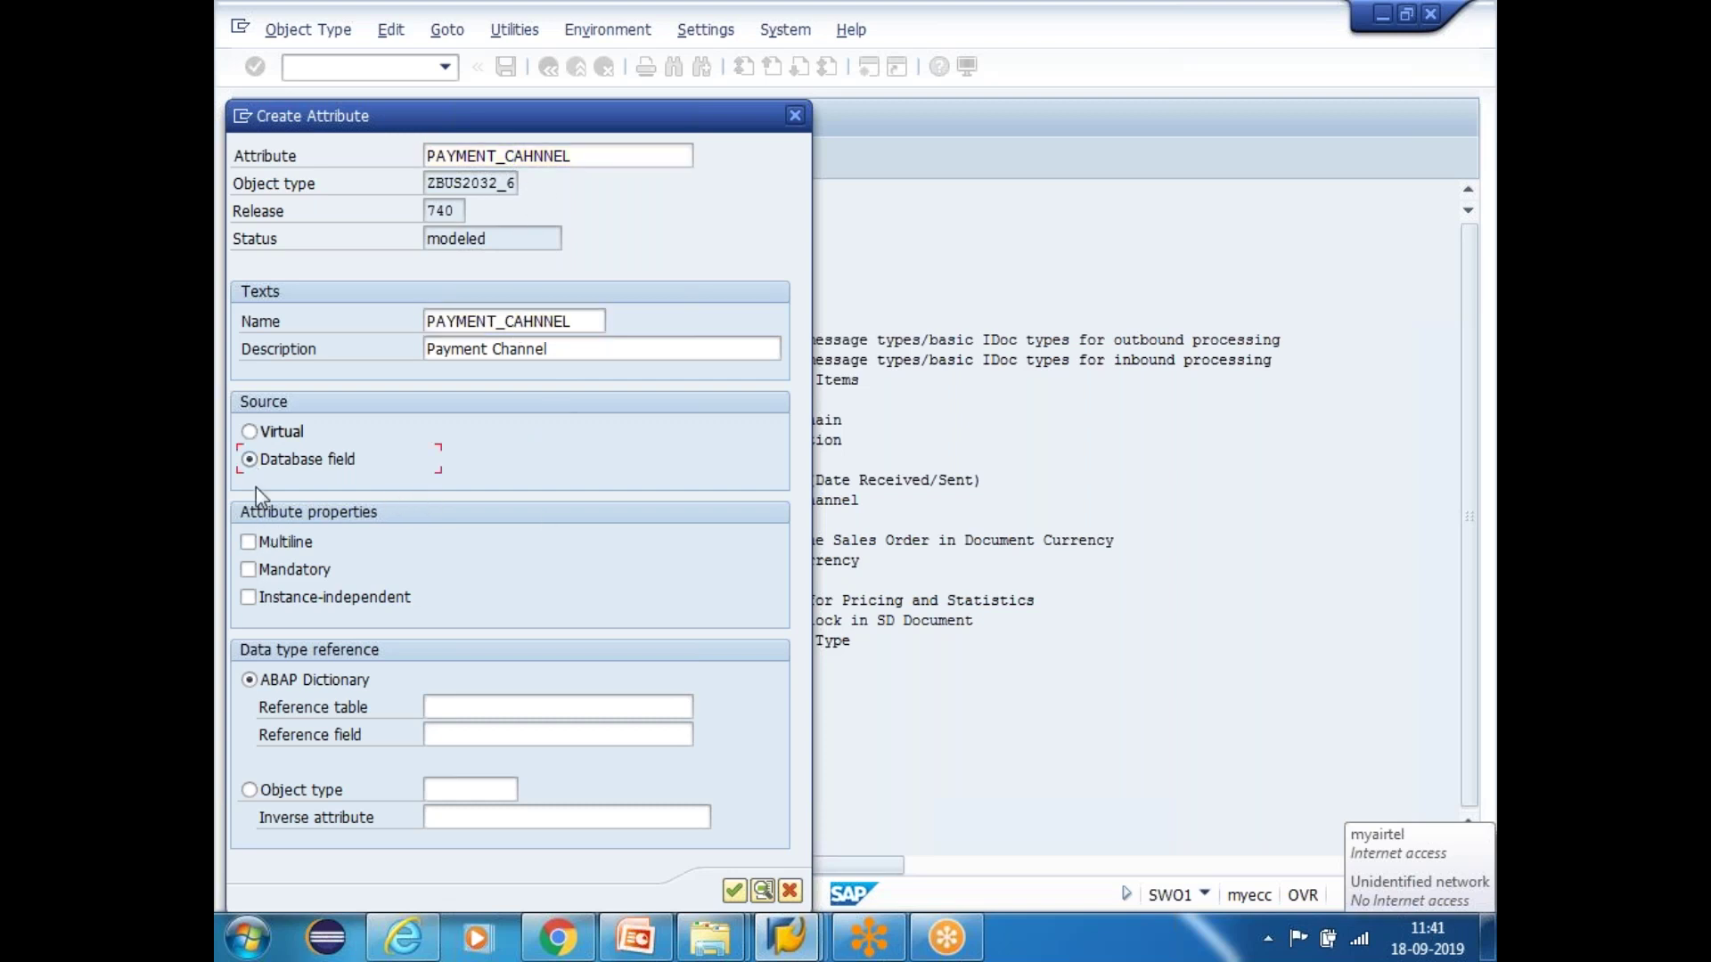
pyautogui.click(479, 710)
pyautogui.write('VBAK')
pyautogui.click(464, 740)
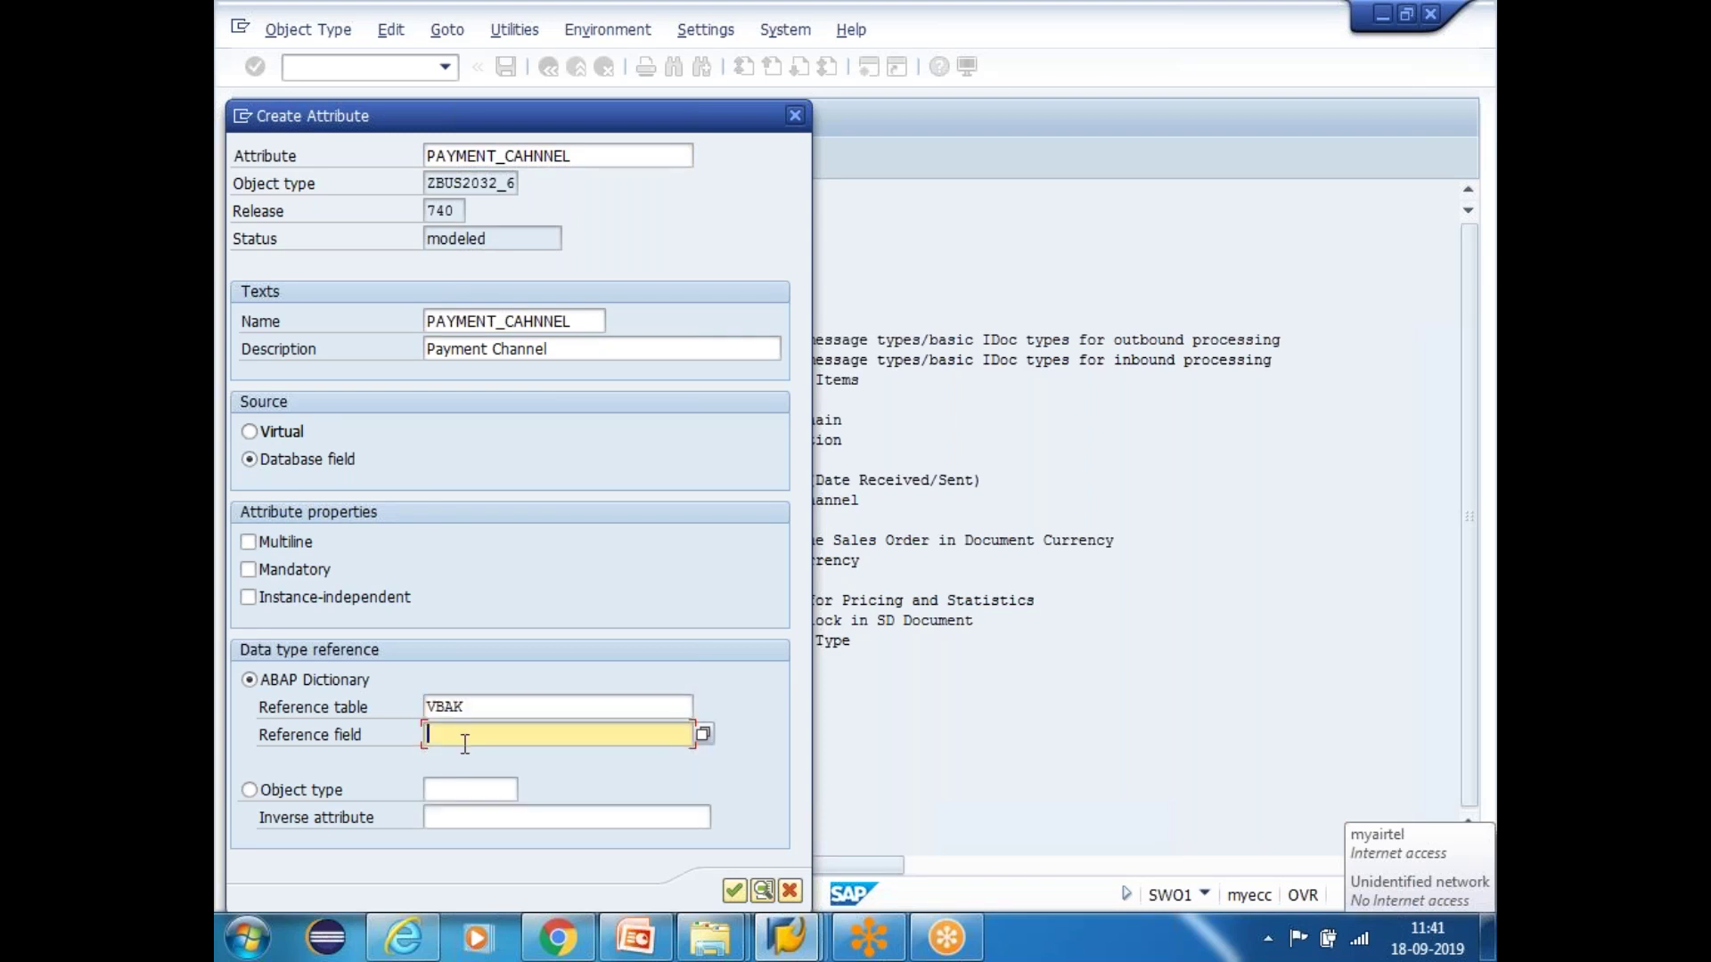
pyautogui.write('PAYMENT_CAHNNEL')
pyautogui.click(734, 890)
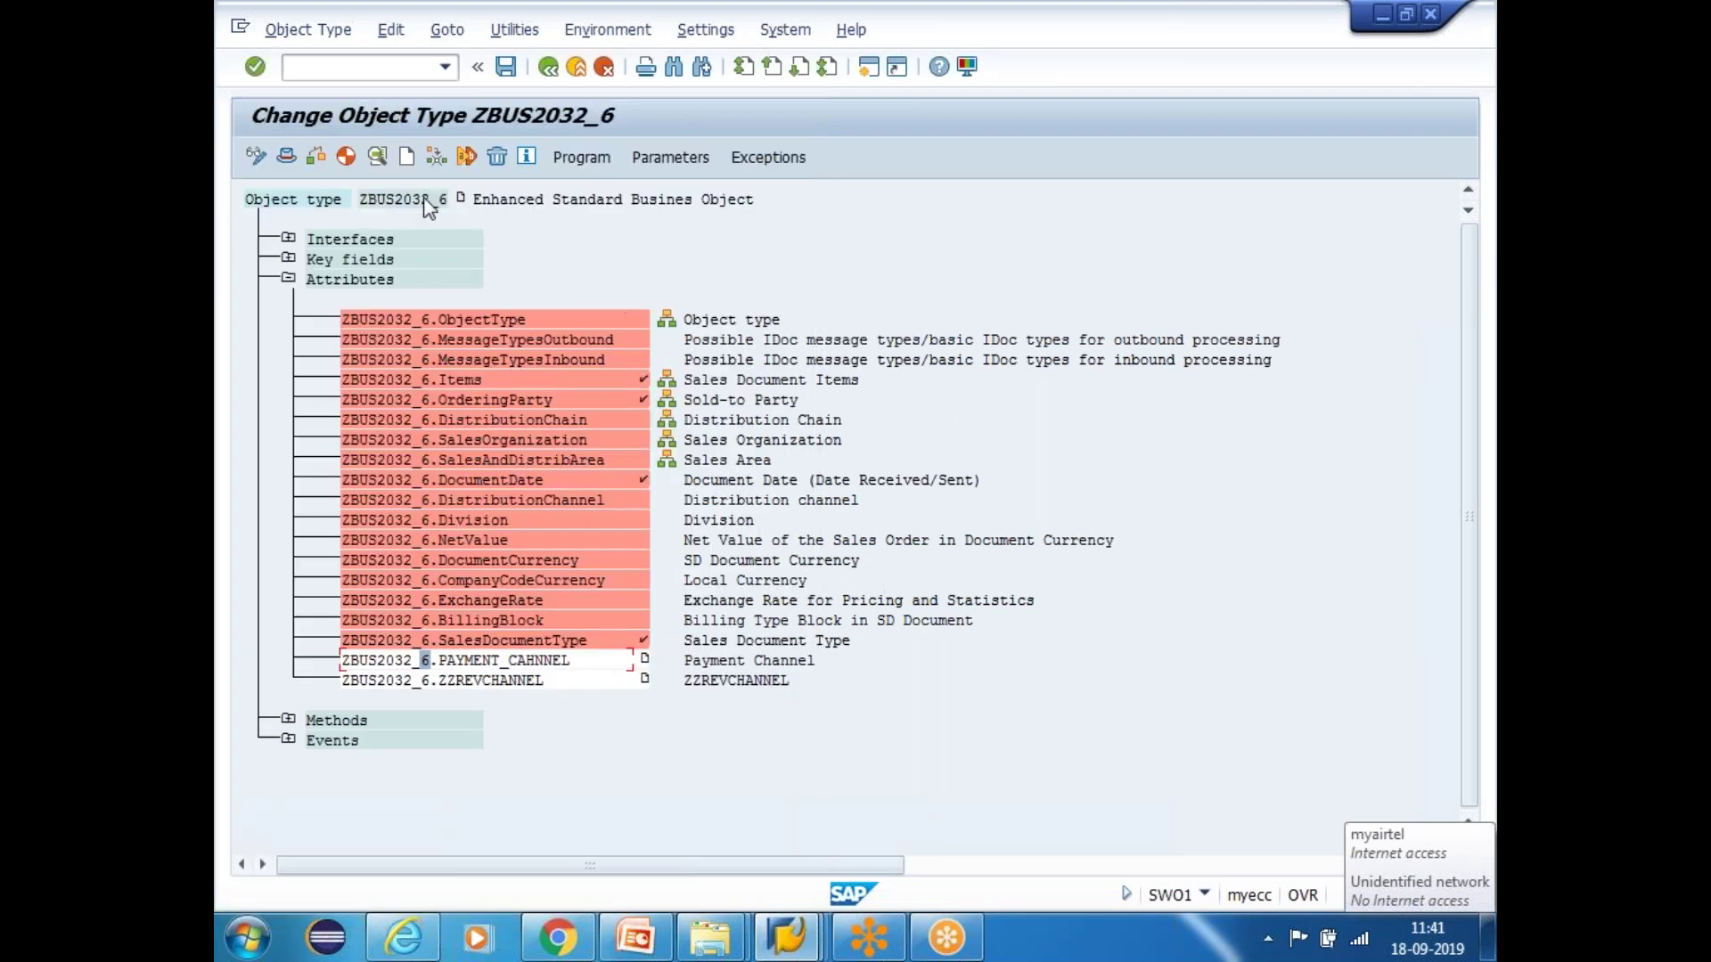
pyautogui.click(378, 156)
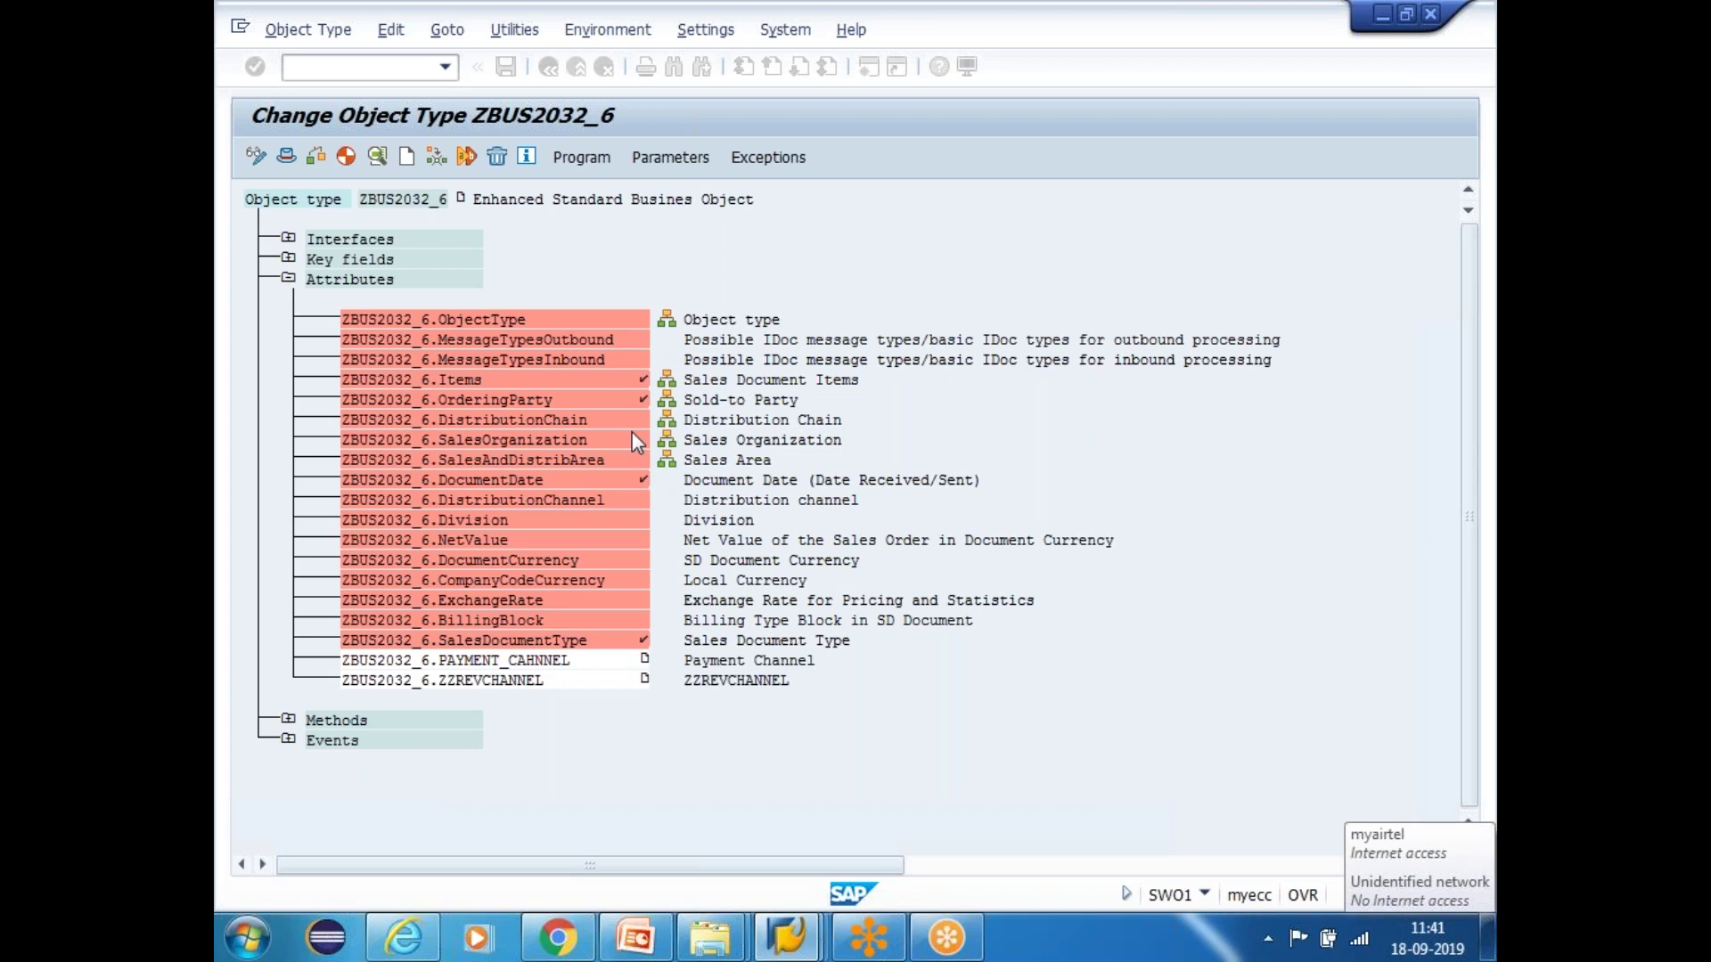
# Create attribute ZZSALEREP from database field VBAK-ZZSALEREP
pyautogui.doubleClick(633, 478)
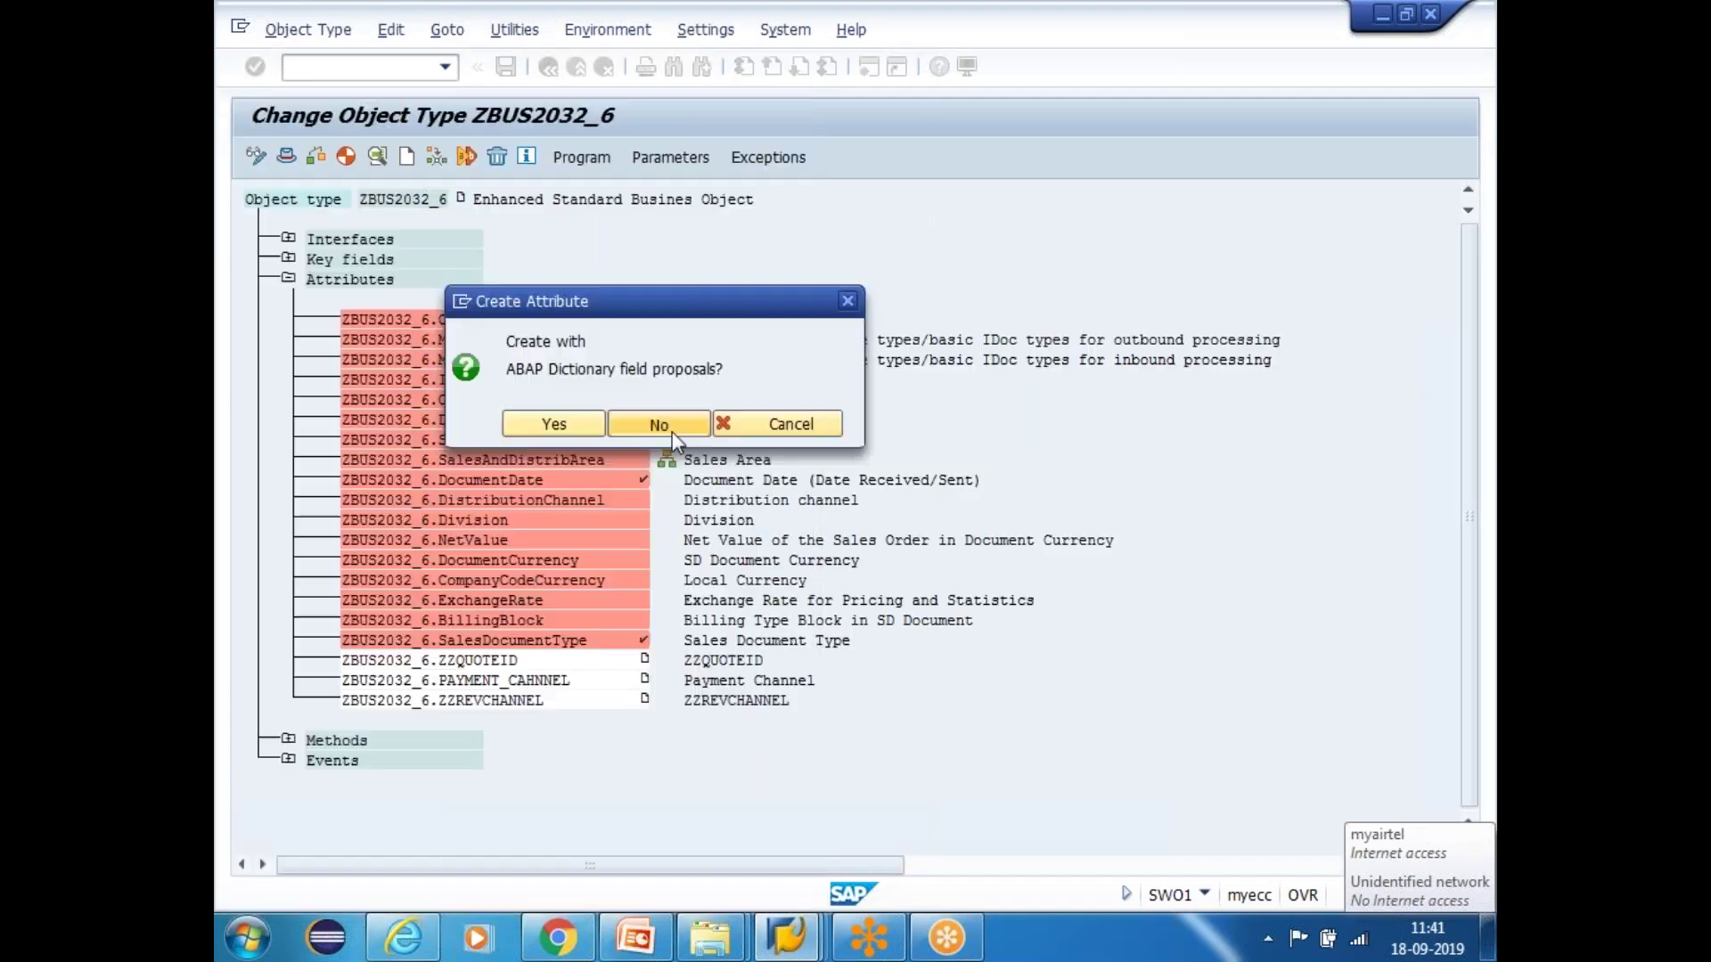
pyautogui.click(655, 420)
pyautogui.write('ZZSALEREP')
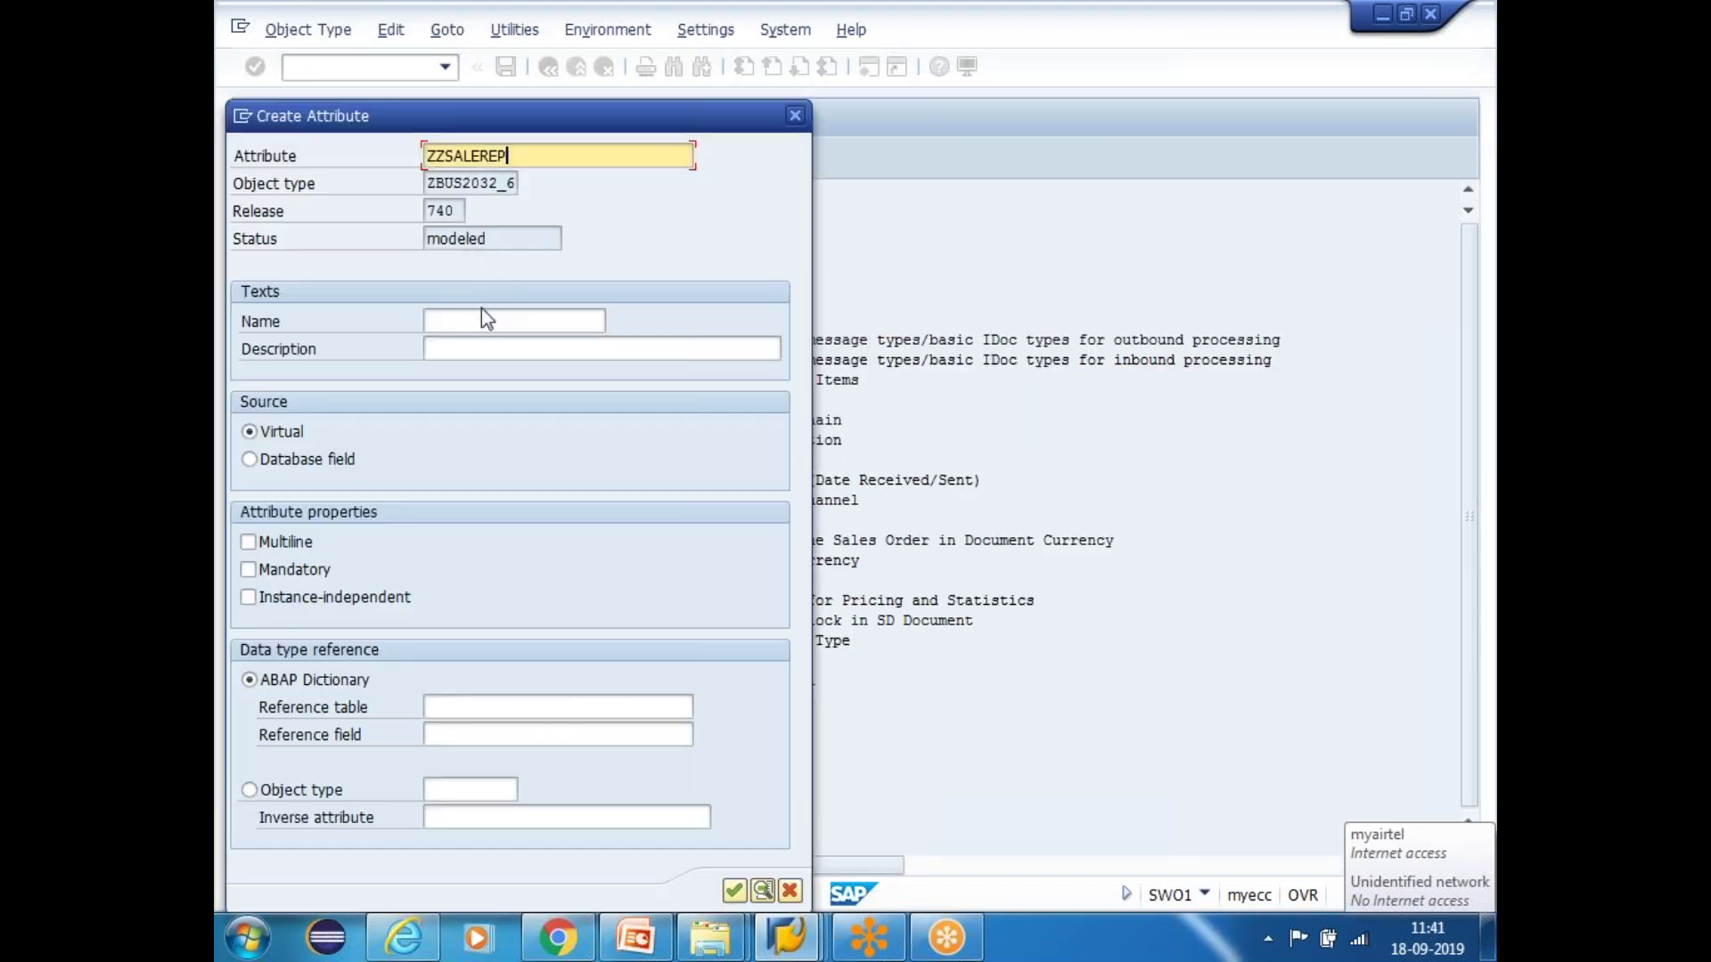
pyautogui.click(483, 319)
pyautogui.write('ZZSALEREP')
pyautogui.press('Tab')
pyautogui.write('ZZSALEREP')
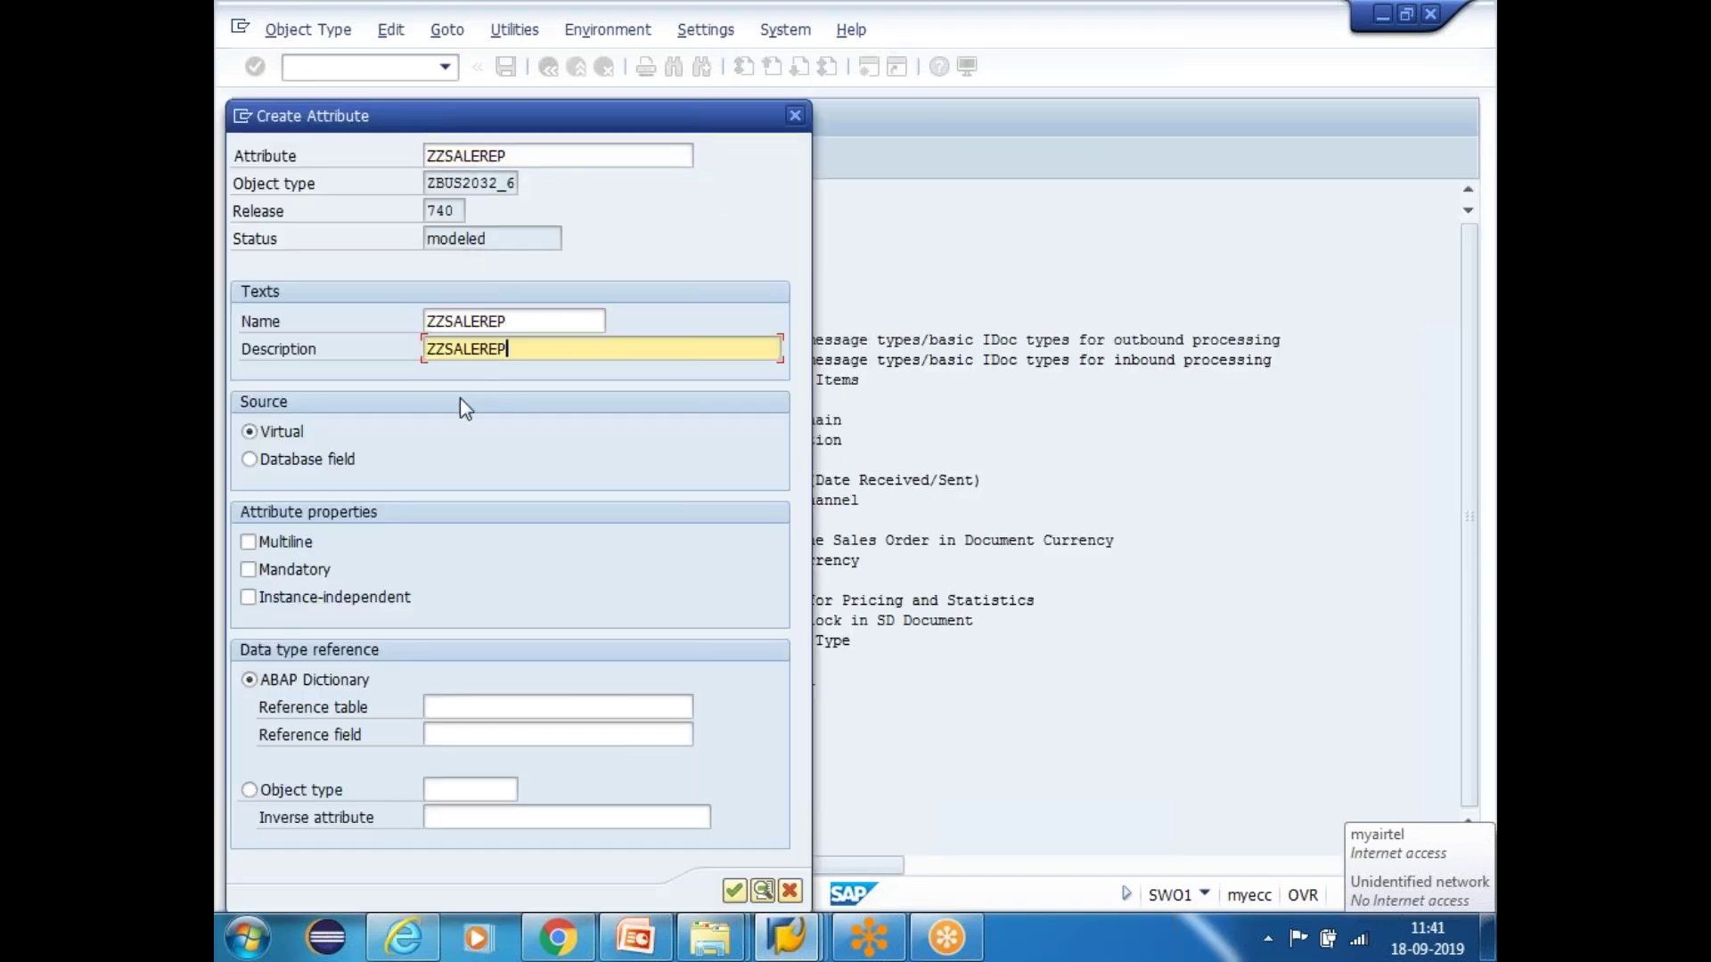
pyautogui.click(251, 459)
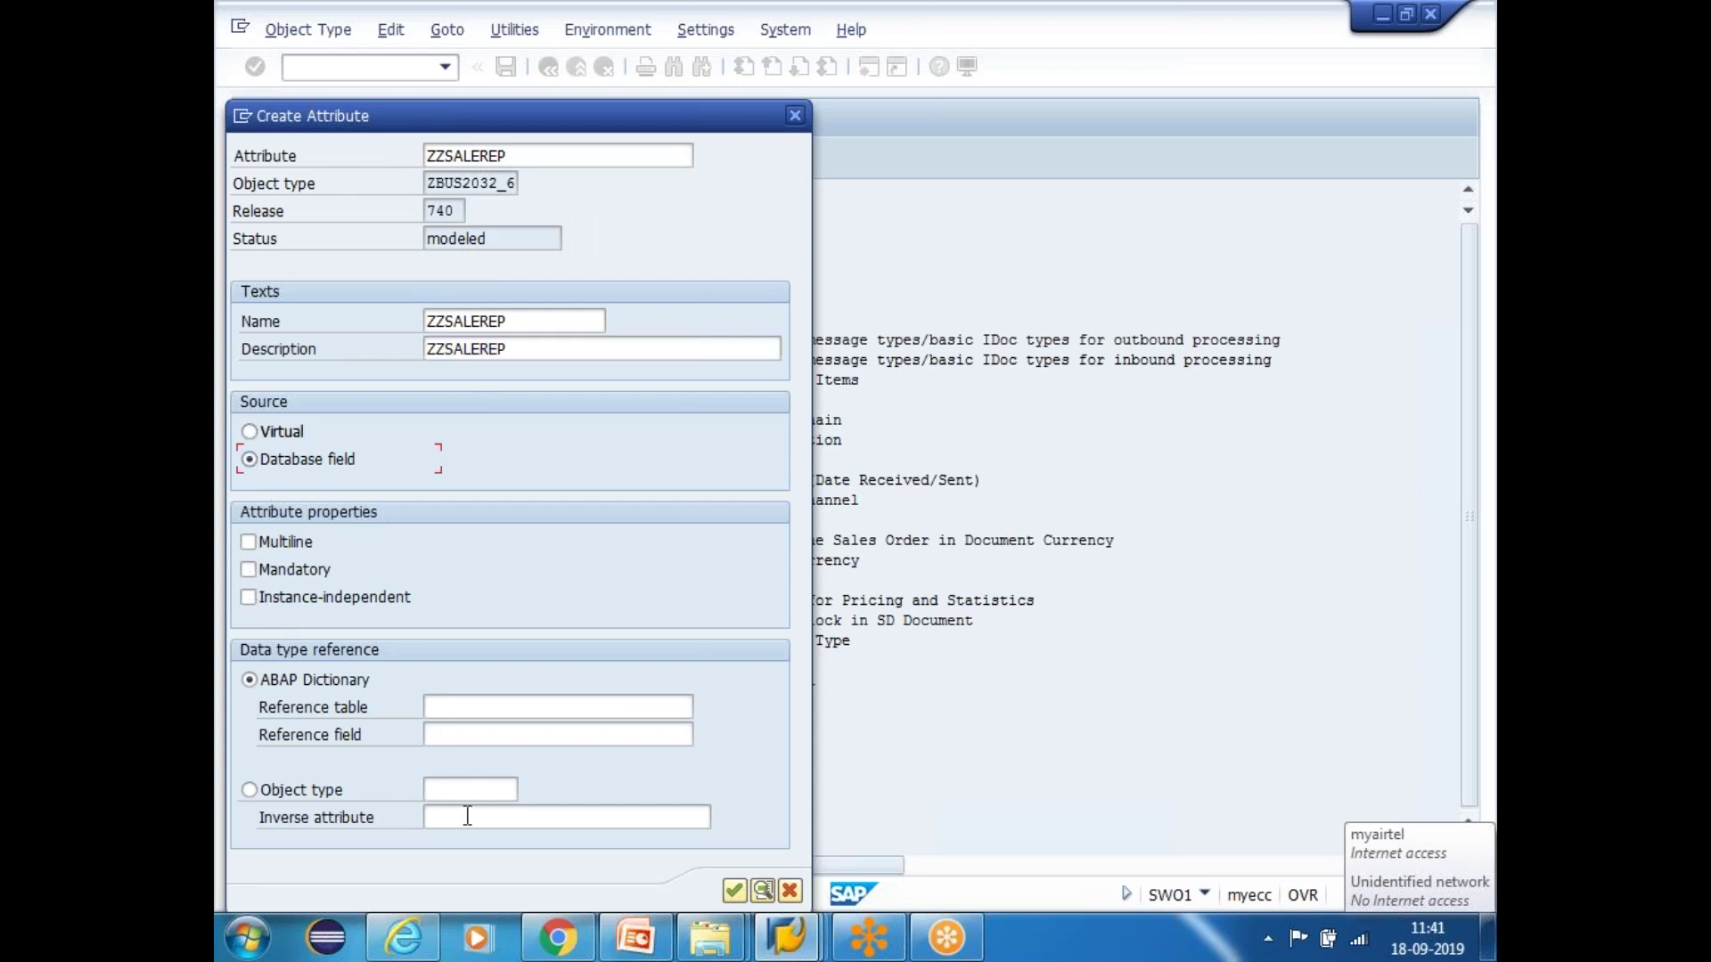
pyautogui.click(447, 704)
pyautogui.write('VBAK')
pyautogui.press('Tab')
pyautogui.write('ZZSALEREP')
pyautogui.click(734, 891)
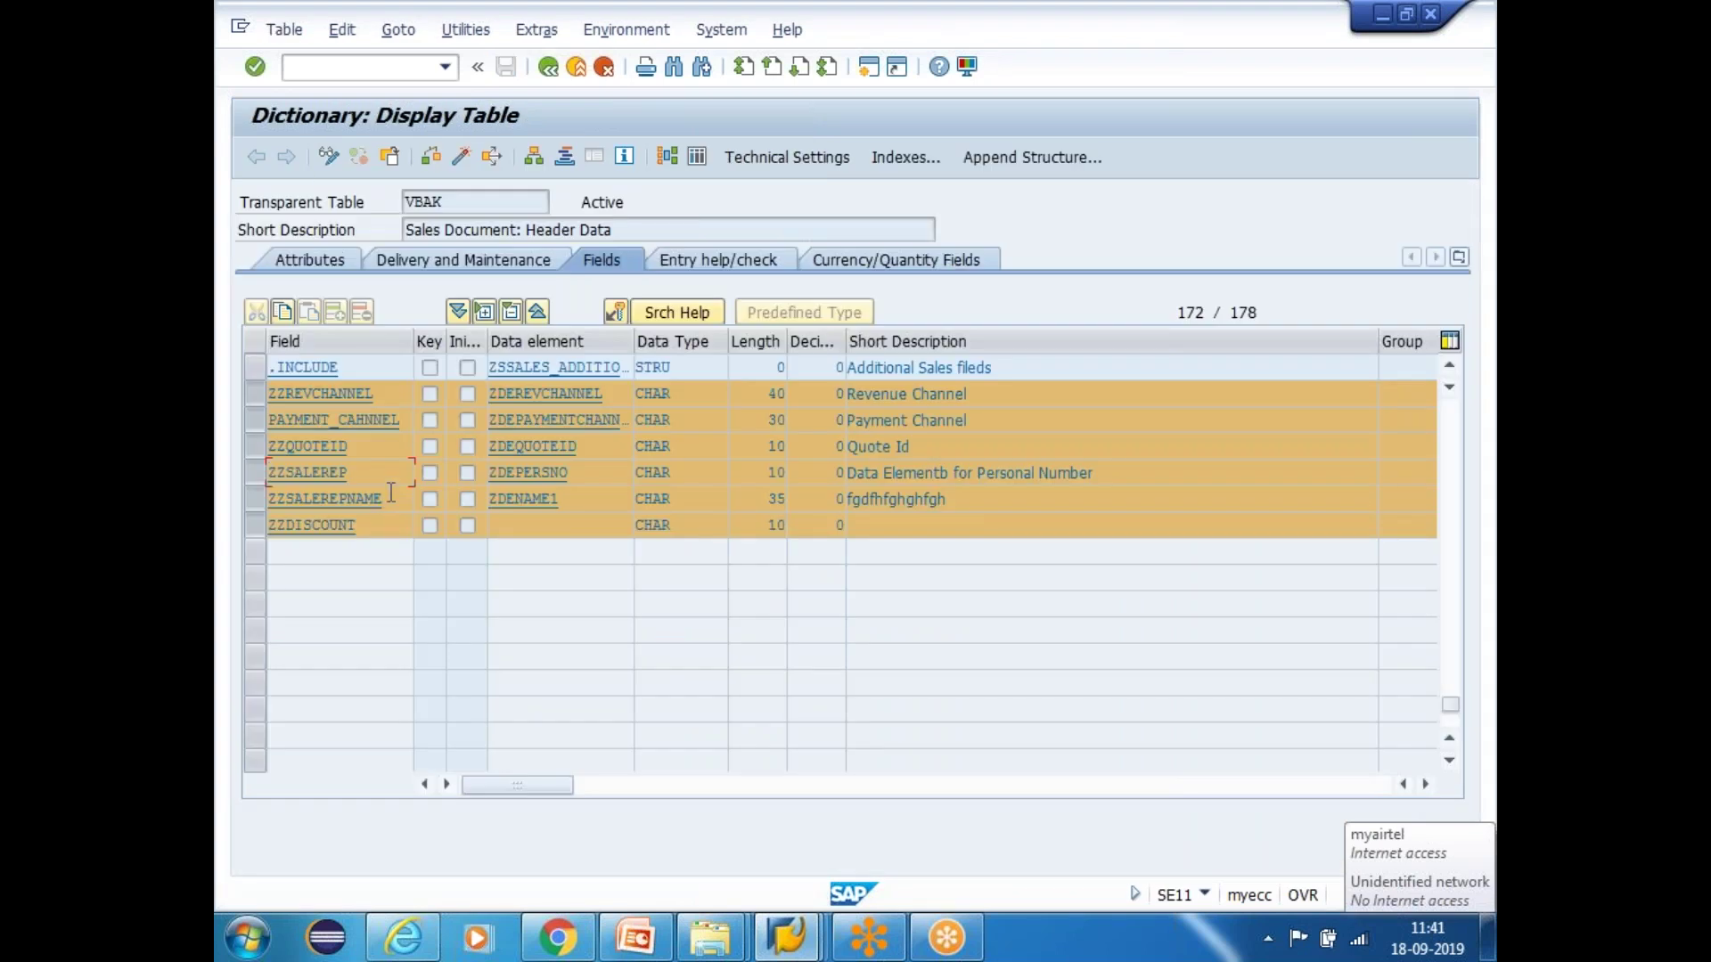
# Start a new attribute with ZZSALEREPNAME as its ID, name and description
pyautogui.moveTo(390, 493); pyautogui.dragTo(267, 499)
pyautogui.hotkey('ctrl', 'c')
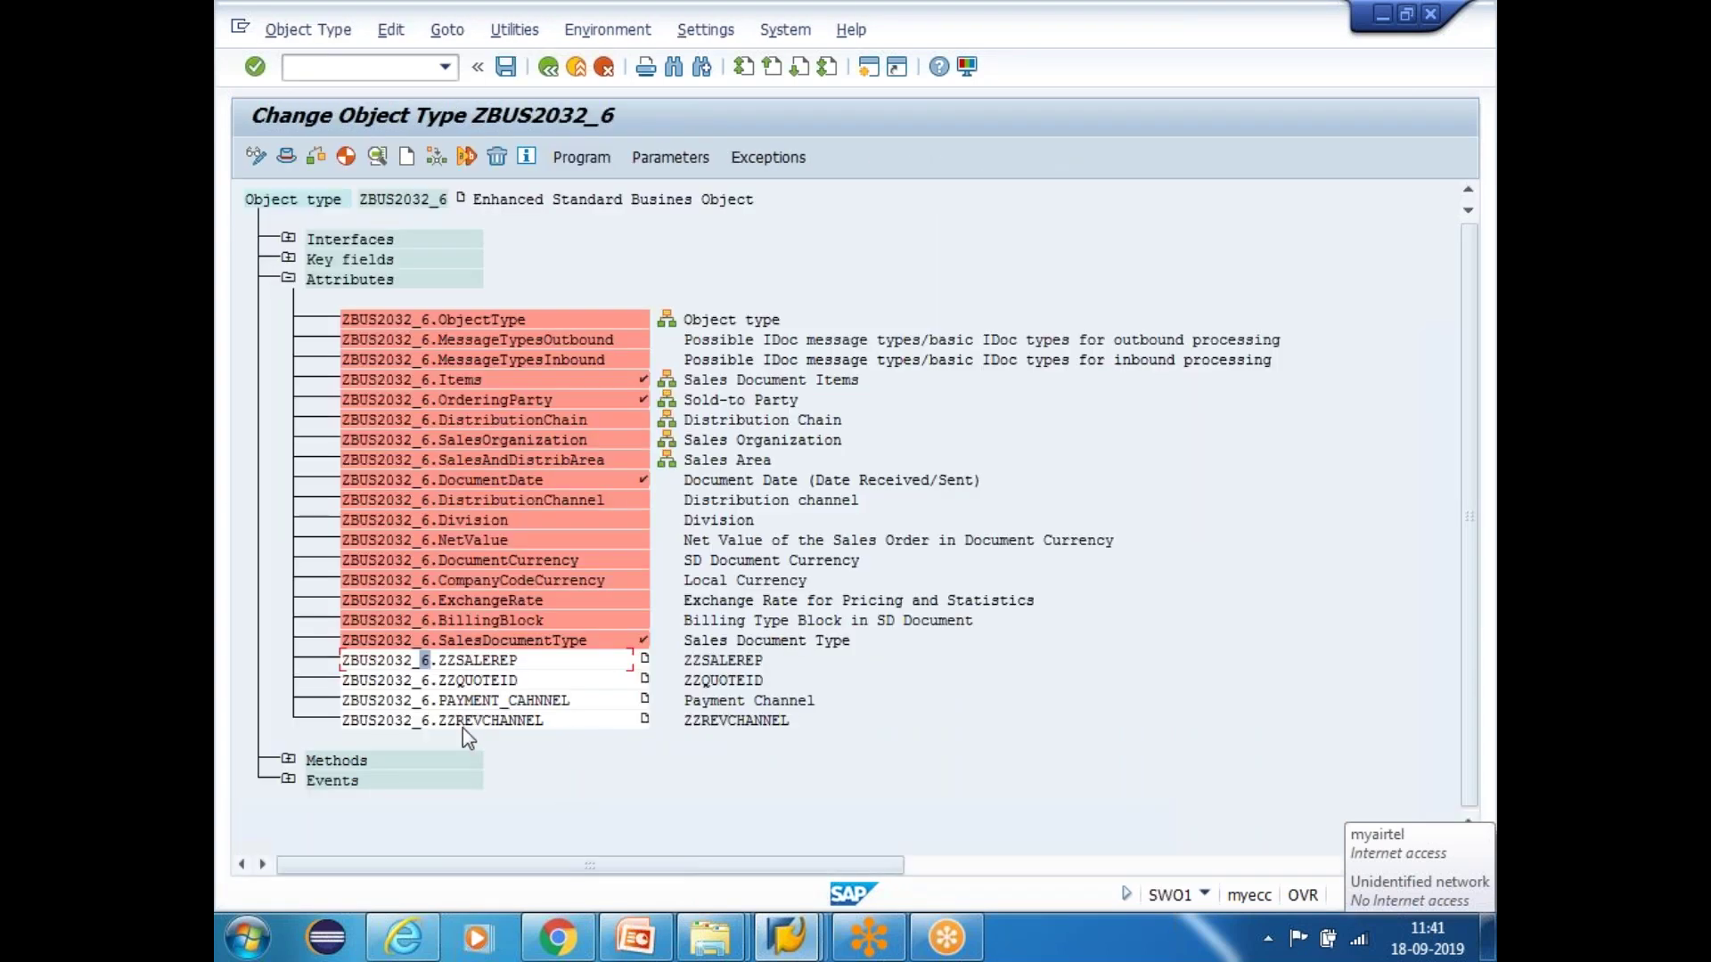
pyautogui.click(462, 726)
pyautogui.click(408, 157)
pyautogui.click(663, 421)
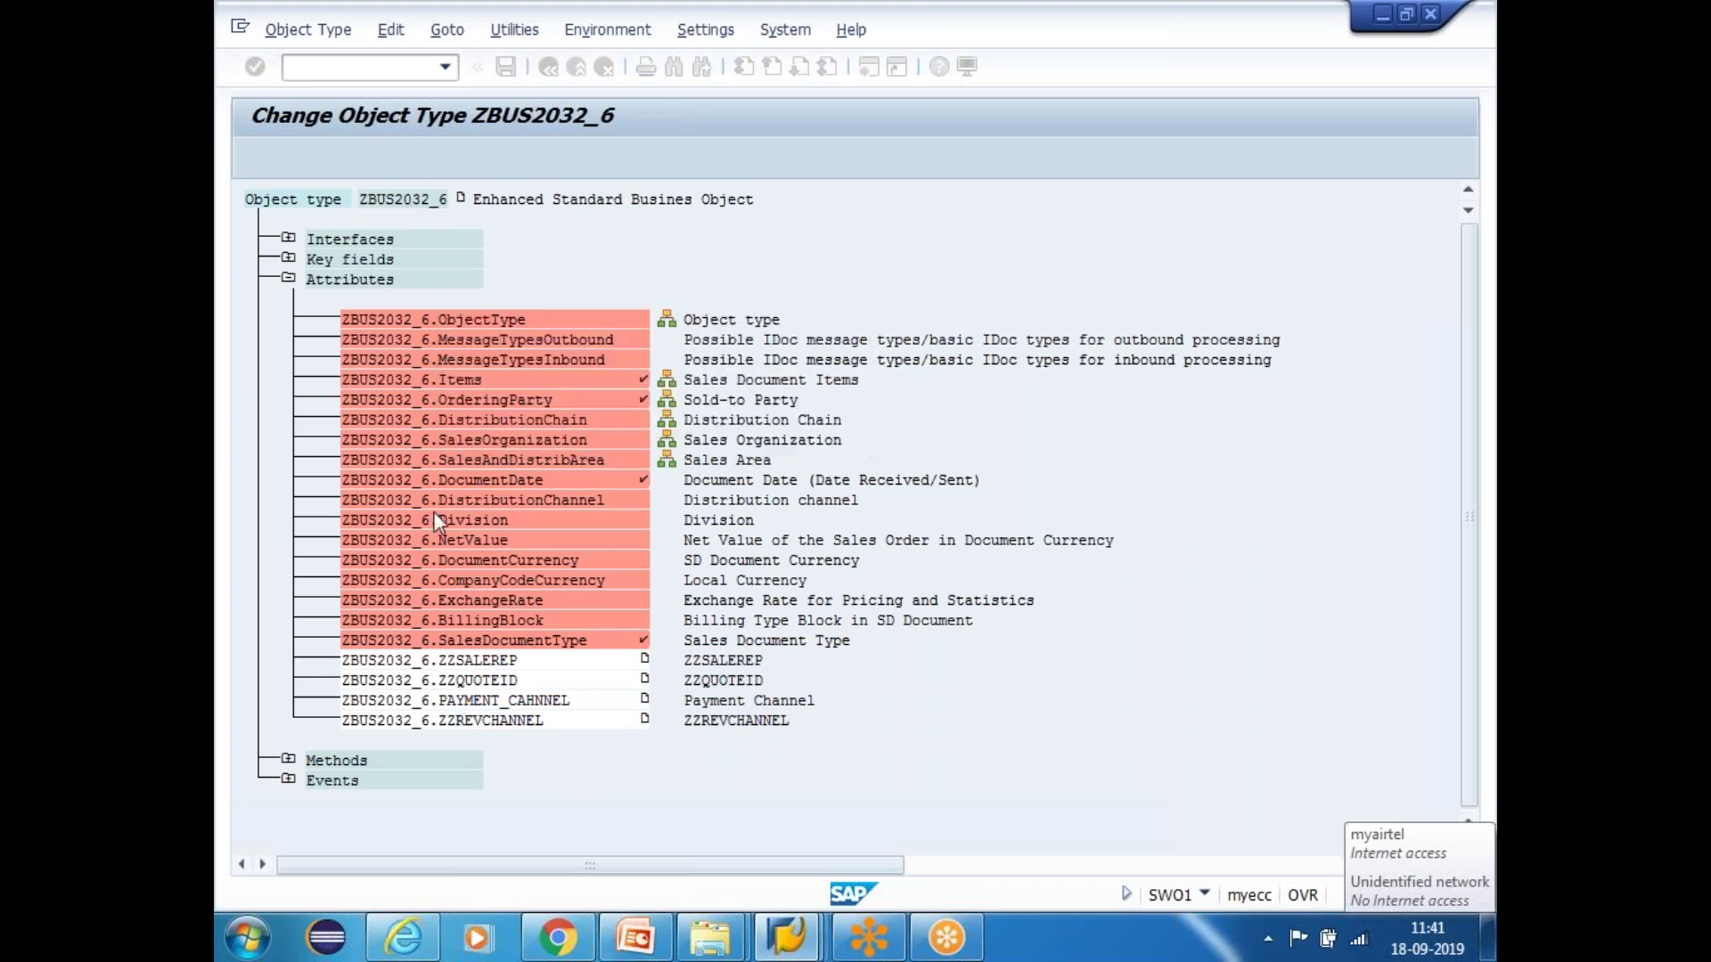
pyautogui.write('R')
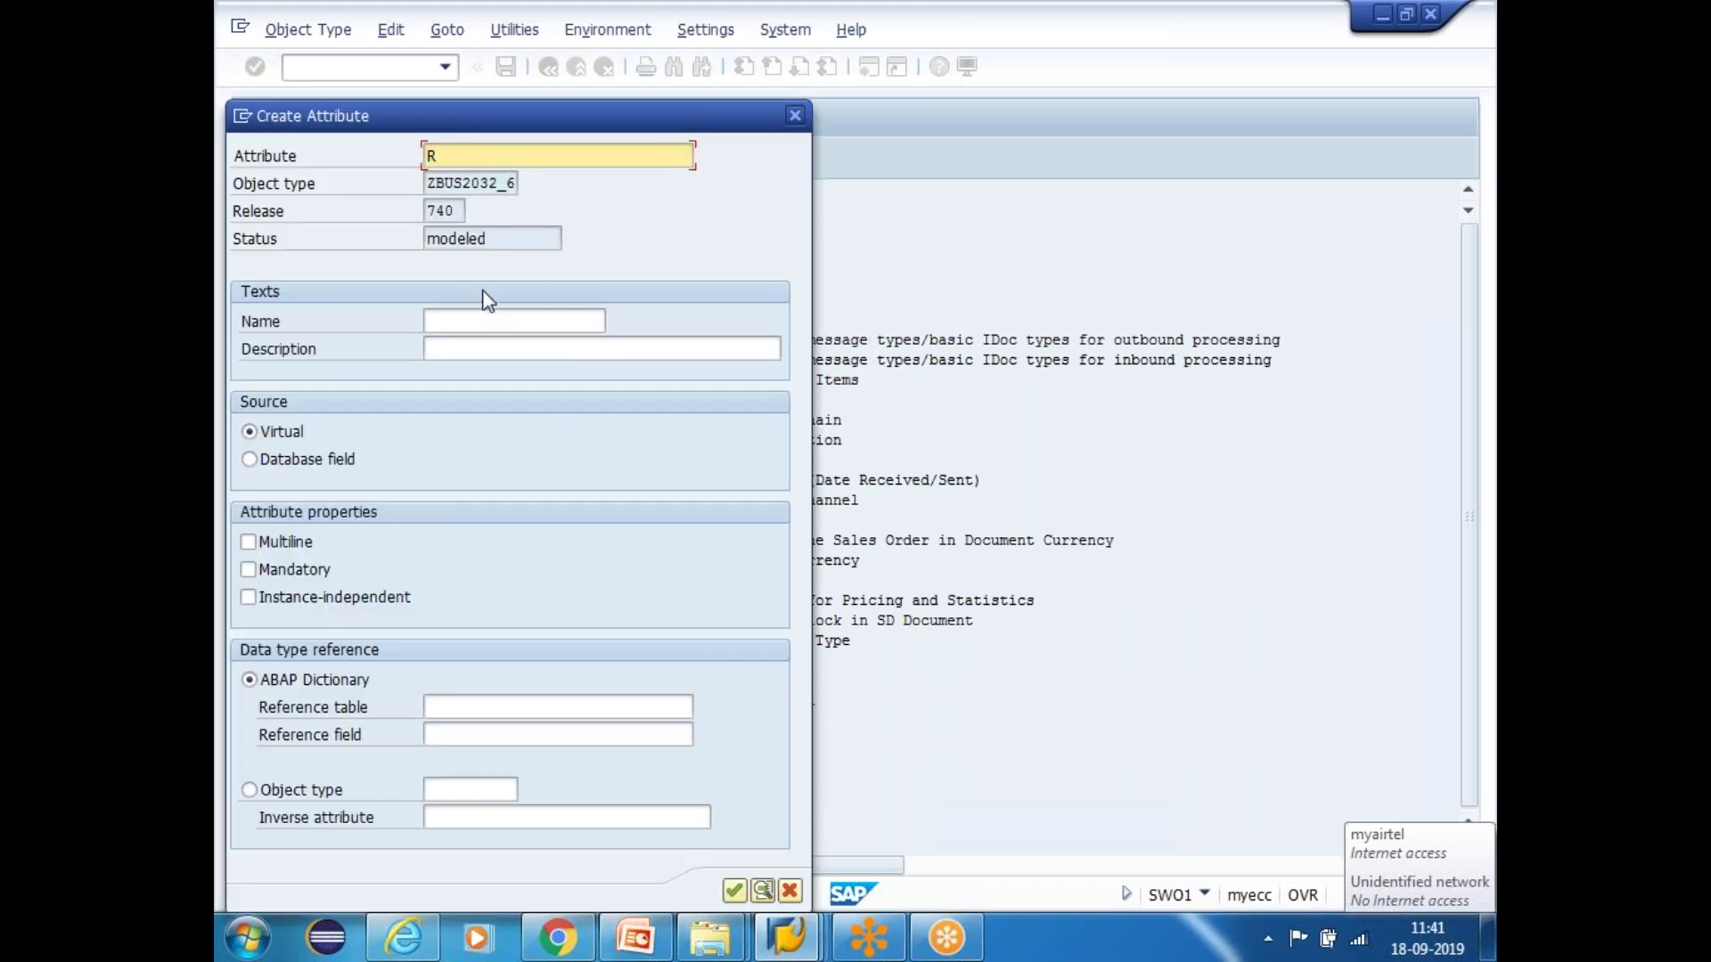
pyautogui.hotkey('alt', 'Tab')
pyautogui.moveTo(385, 499); pyautogui.dragTo(240, 495)
pyautogui.hotkey('ctrl', 'v')
pyautogui.click(475, 319)
pyautogui.hotkey('ctrl', 'v')
pyautogui.click(497, 350)
pyautogui.hotkey('ctrl', 'v')
# Reference database field VBAK-ZZSALEREPNAME and confirm the ZZSALEREPNAME attribute
pyautogui.click(265, 459)
pyautogui.click(469, 715)
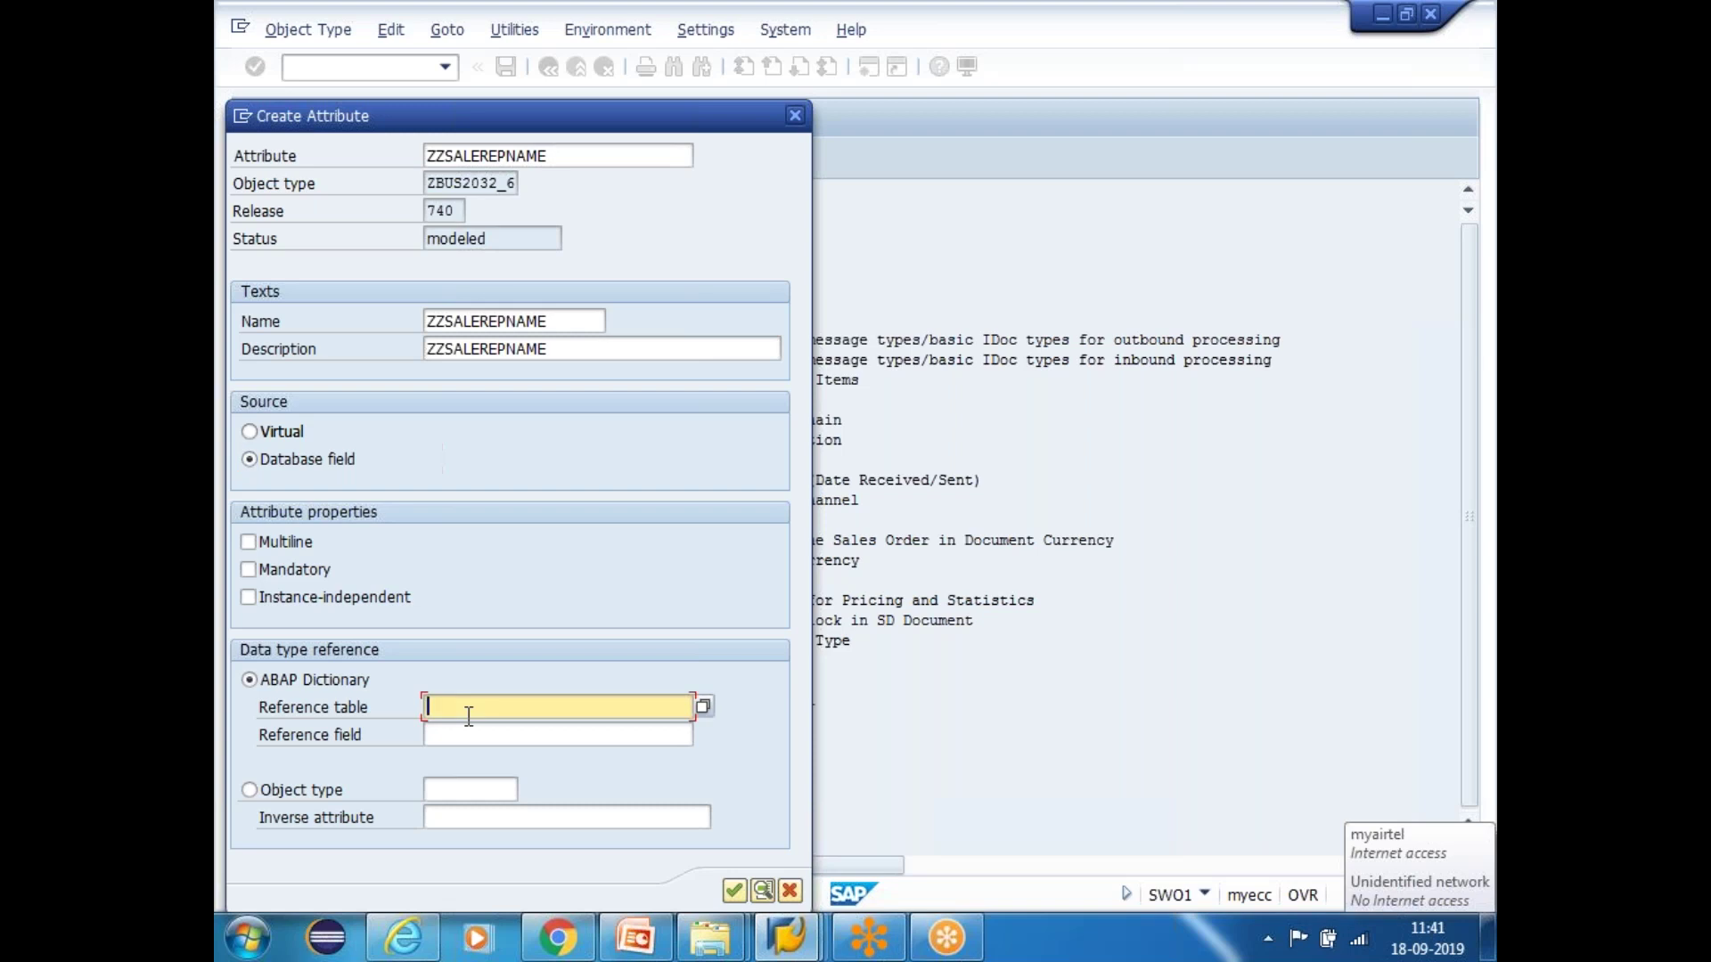
pyautogui.click(467, 729)
pyautogui.click(464, 739)
pyautogui.click(892, 668)
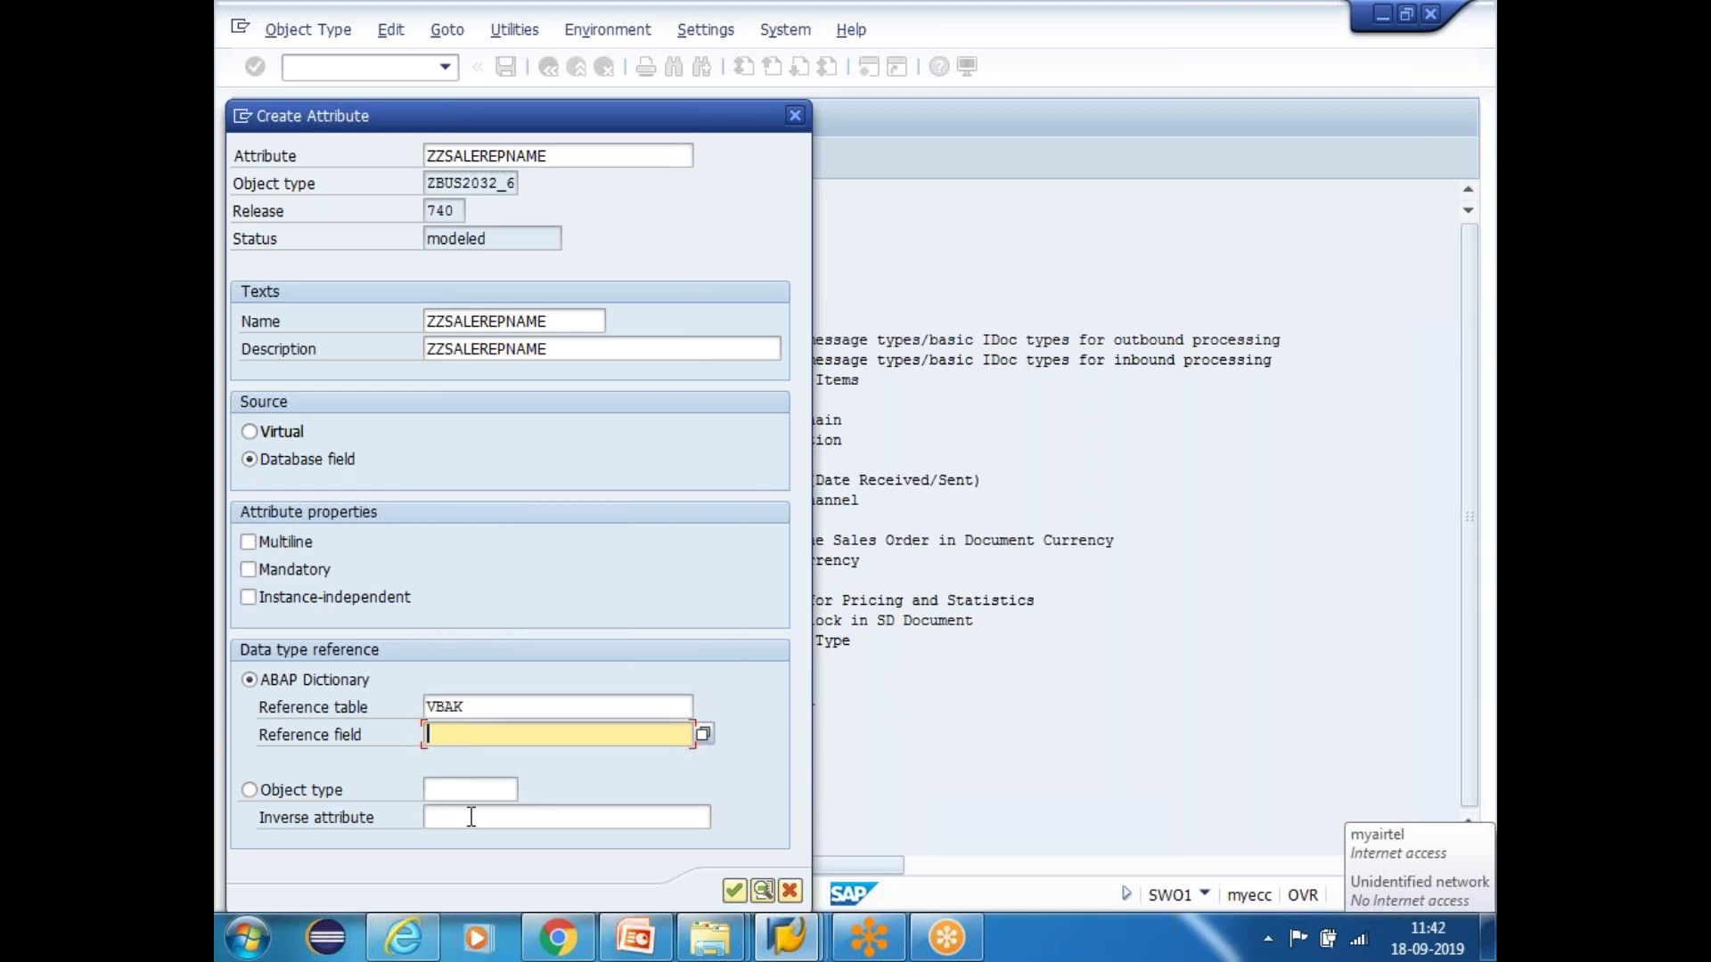
pyautogui.hotkey('ctrl', 'v')
pyautogui.click(733, 890)
pyautogui.hotkey('alt', 'Tab')
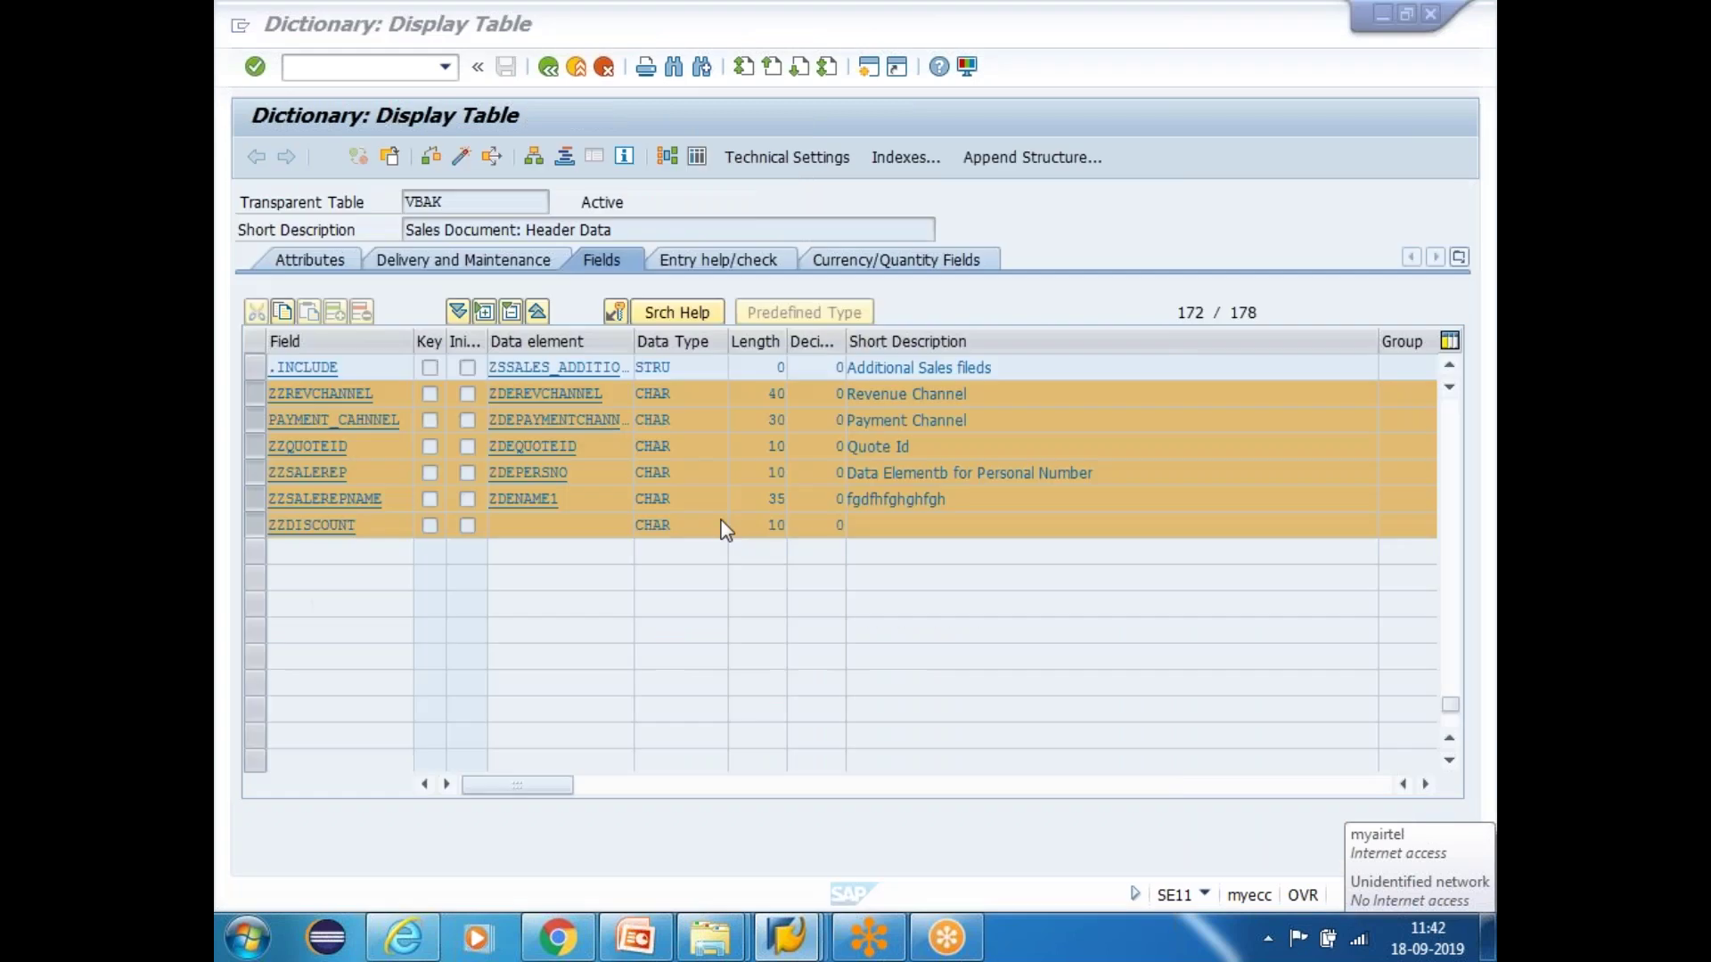
pyautogui.hotkey('alt', 'Tab')
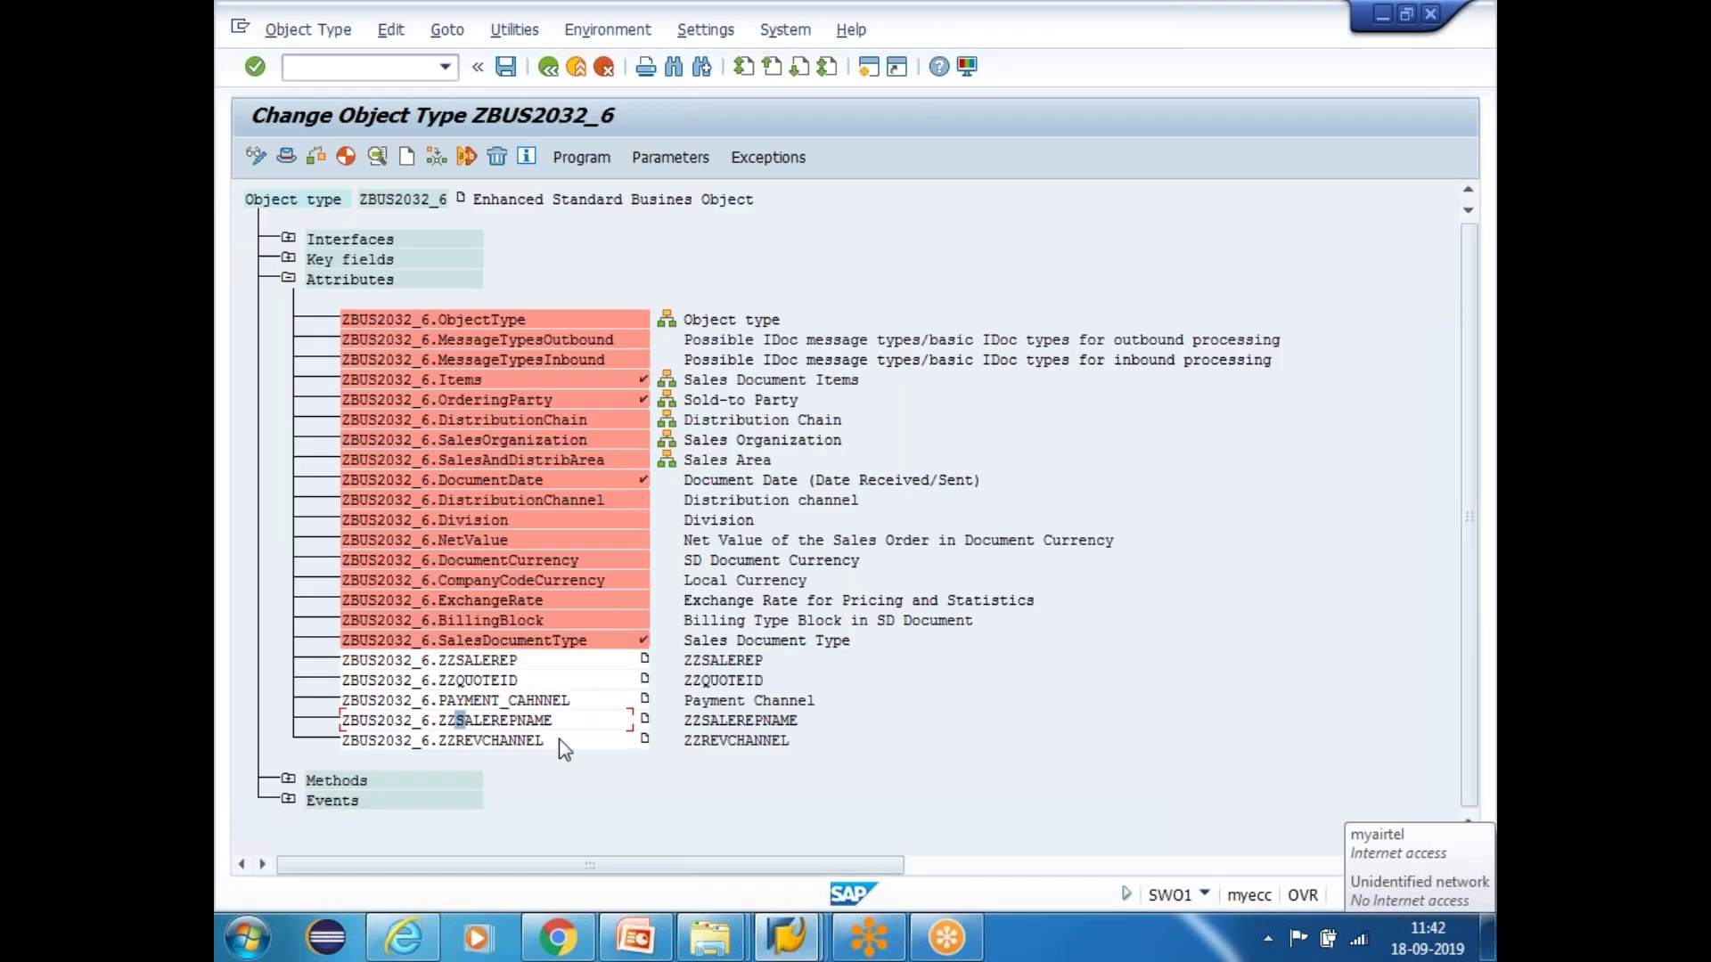
# Add attribute ZZDISCOUNT, with matching name and description, referencing database field VBAK-ZZDISCOUNT
pyautogui.click(407, 158)
pyautogui.click(656, 423)
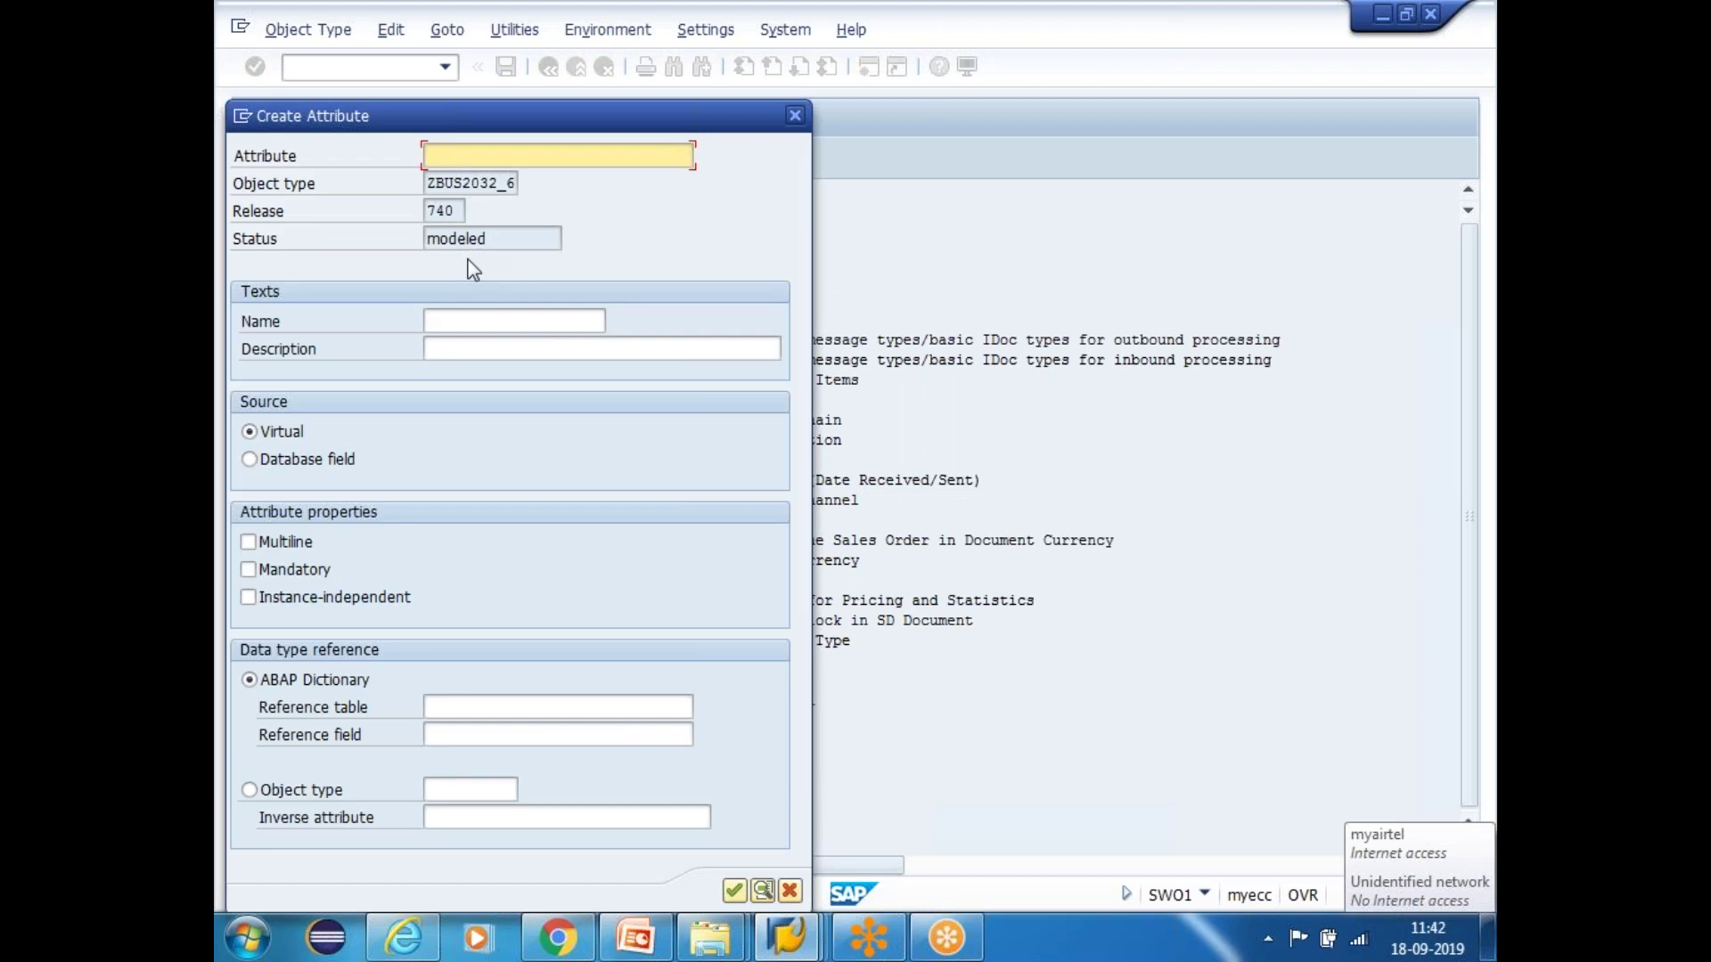
pyautogui.write('ZZDISCOUNT')
pyautogui.click(450, 321)
pyautogui.write('ZZDISCOUNT')
pyautogui.click(478, 348)
pyautogui.write('ZZDISCOUNT')
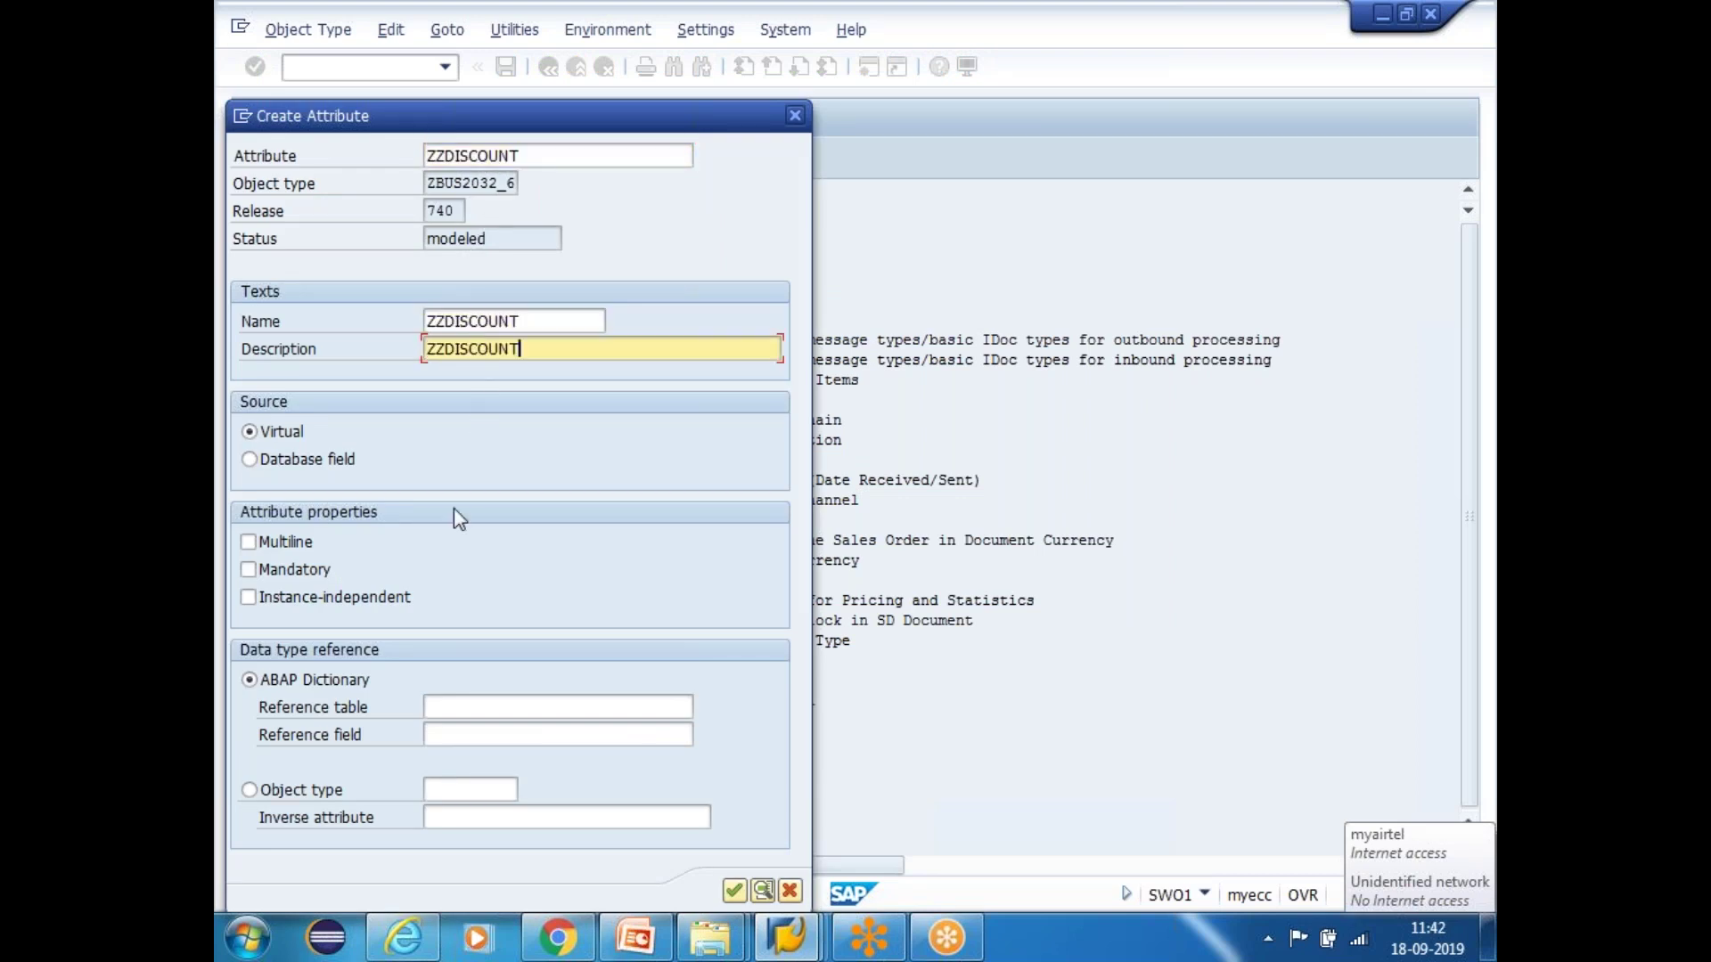
pyautogui.click(263, 464)
pyautogui.click(435, 710)
pyautogui.write('VBAK')
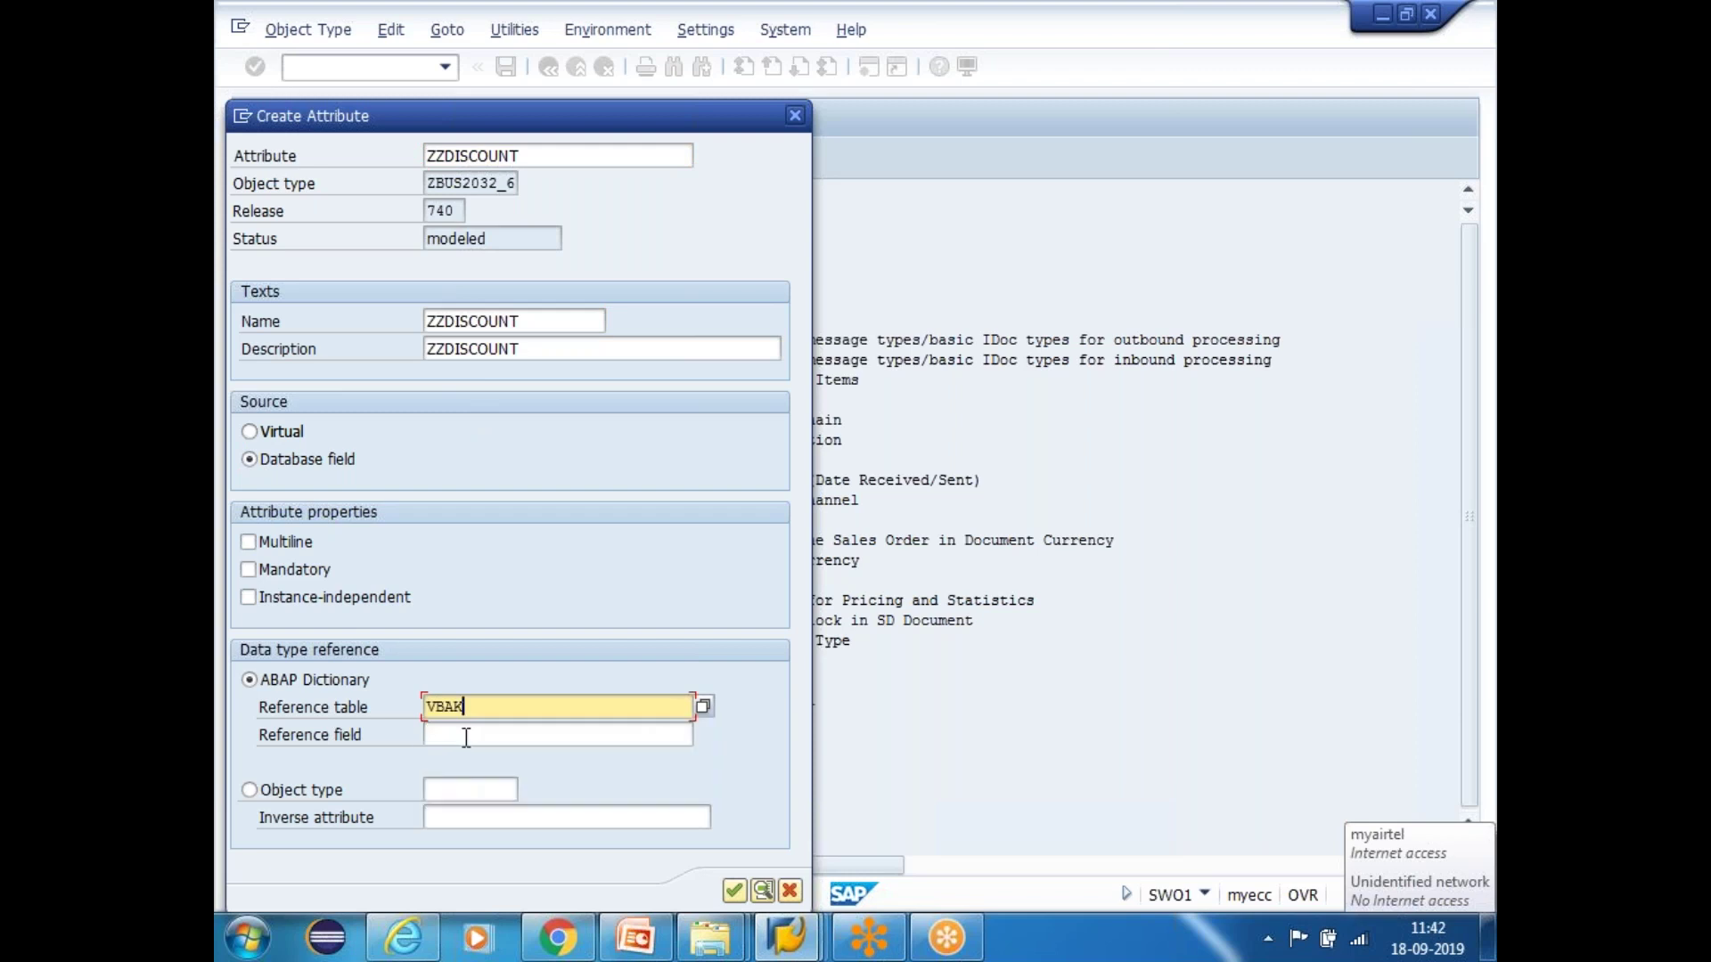
pyautogui.click(465, 738)
pyautogui.write('ZZDISCOUNT')
pyautogui.click(735, 895)
# Save object type ZBUS2032_6 and highlight its six new custom attributes
pyautogui.click(508, 69)
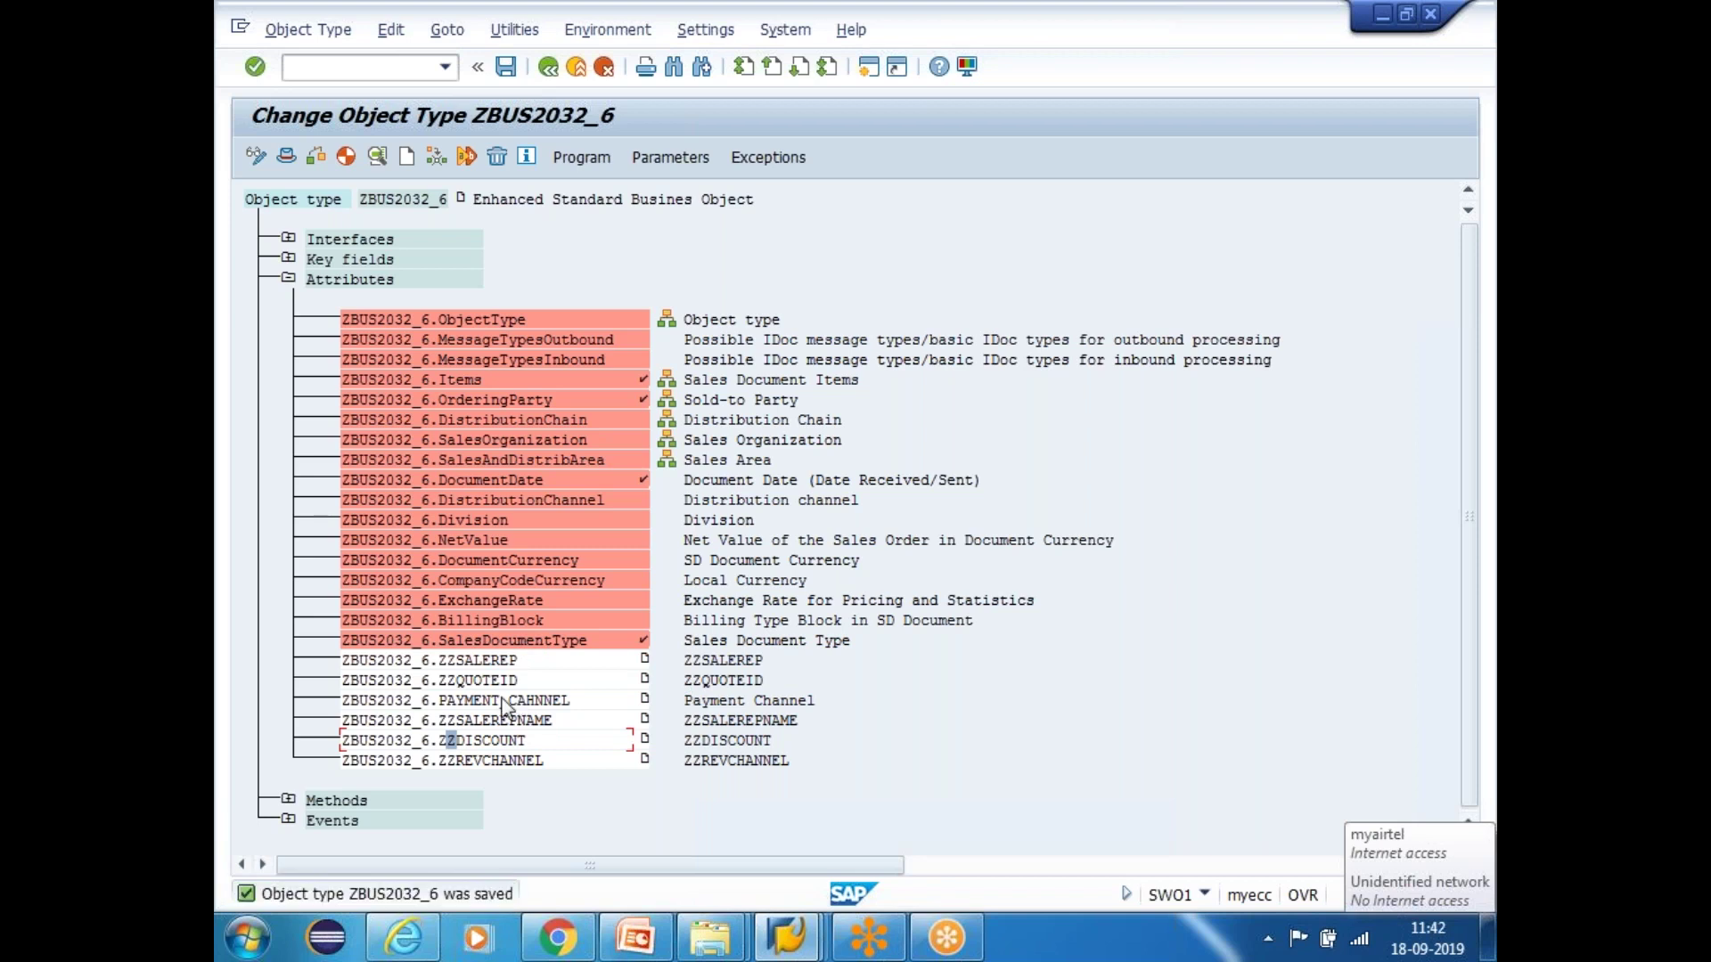
pyautogui.moveTo(341, 658); pyautogui.dragTo(903, 779)
pyautogui.moveTo(343, 659); pyautogui.dragTo(880, 762)
pyautogui.click(585, 156)
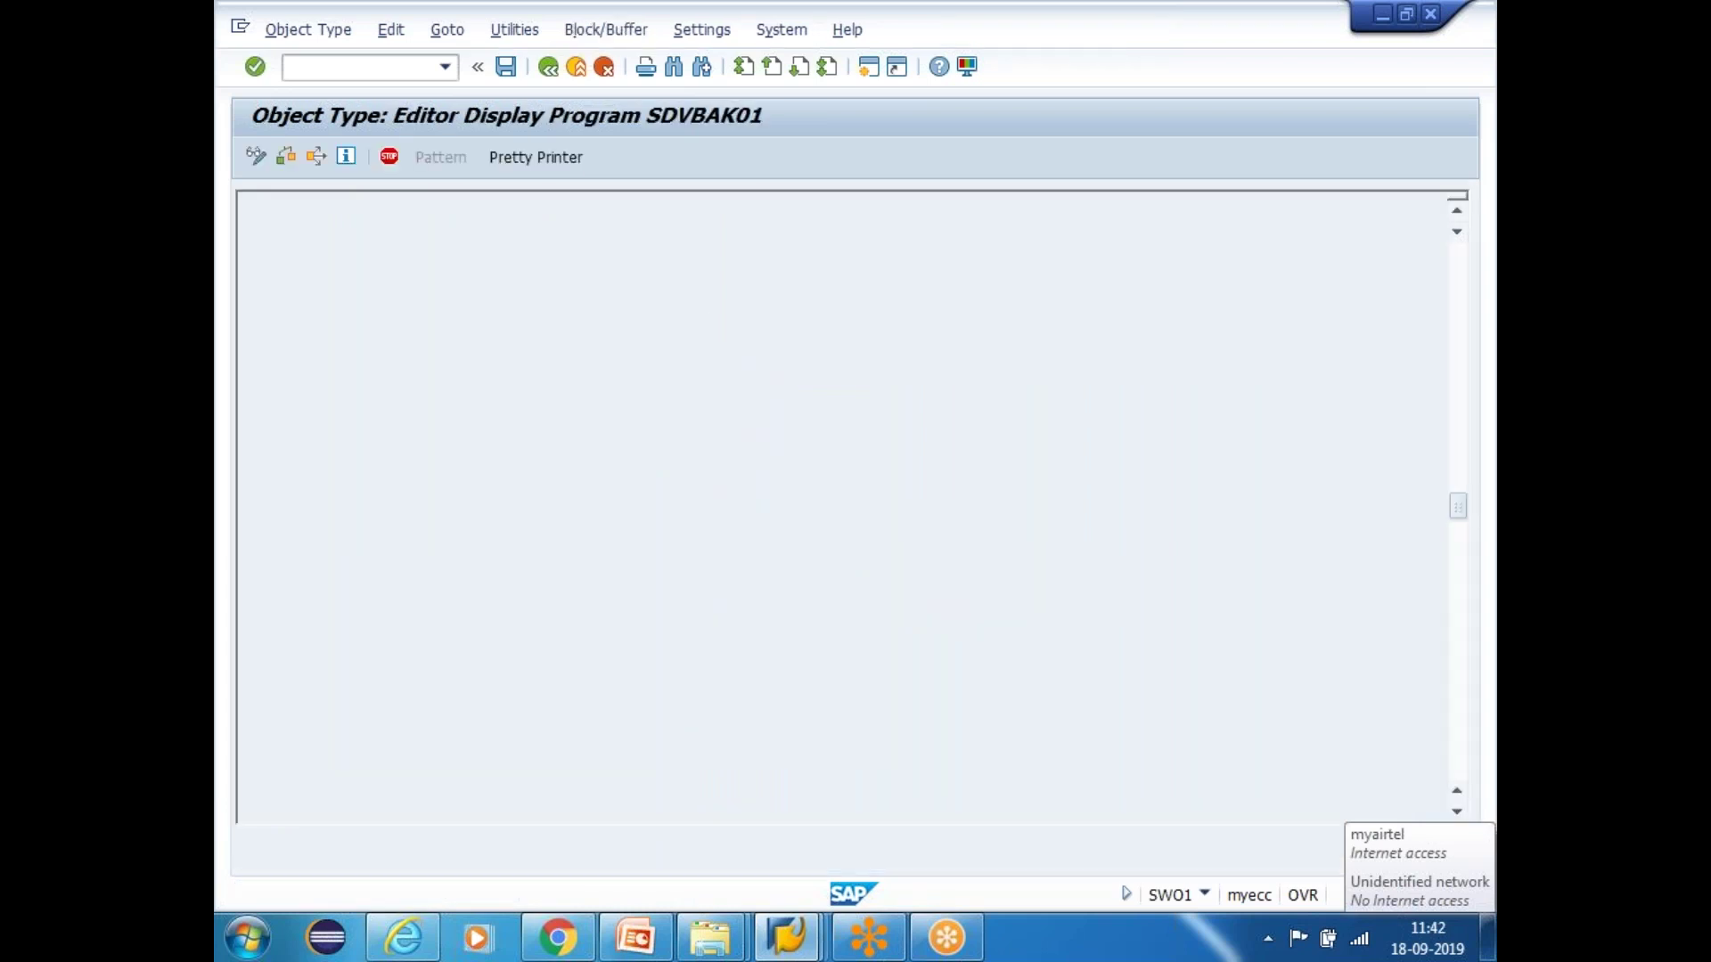
pyautogui.press('F3')
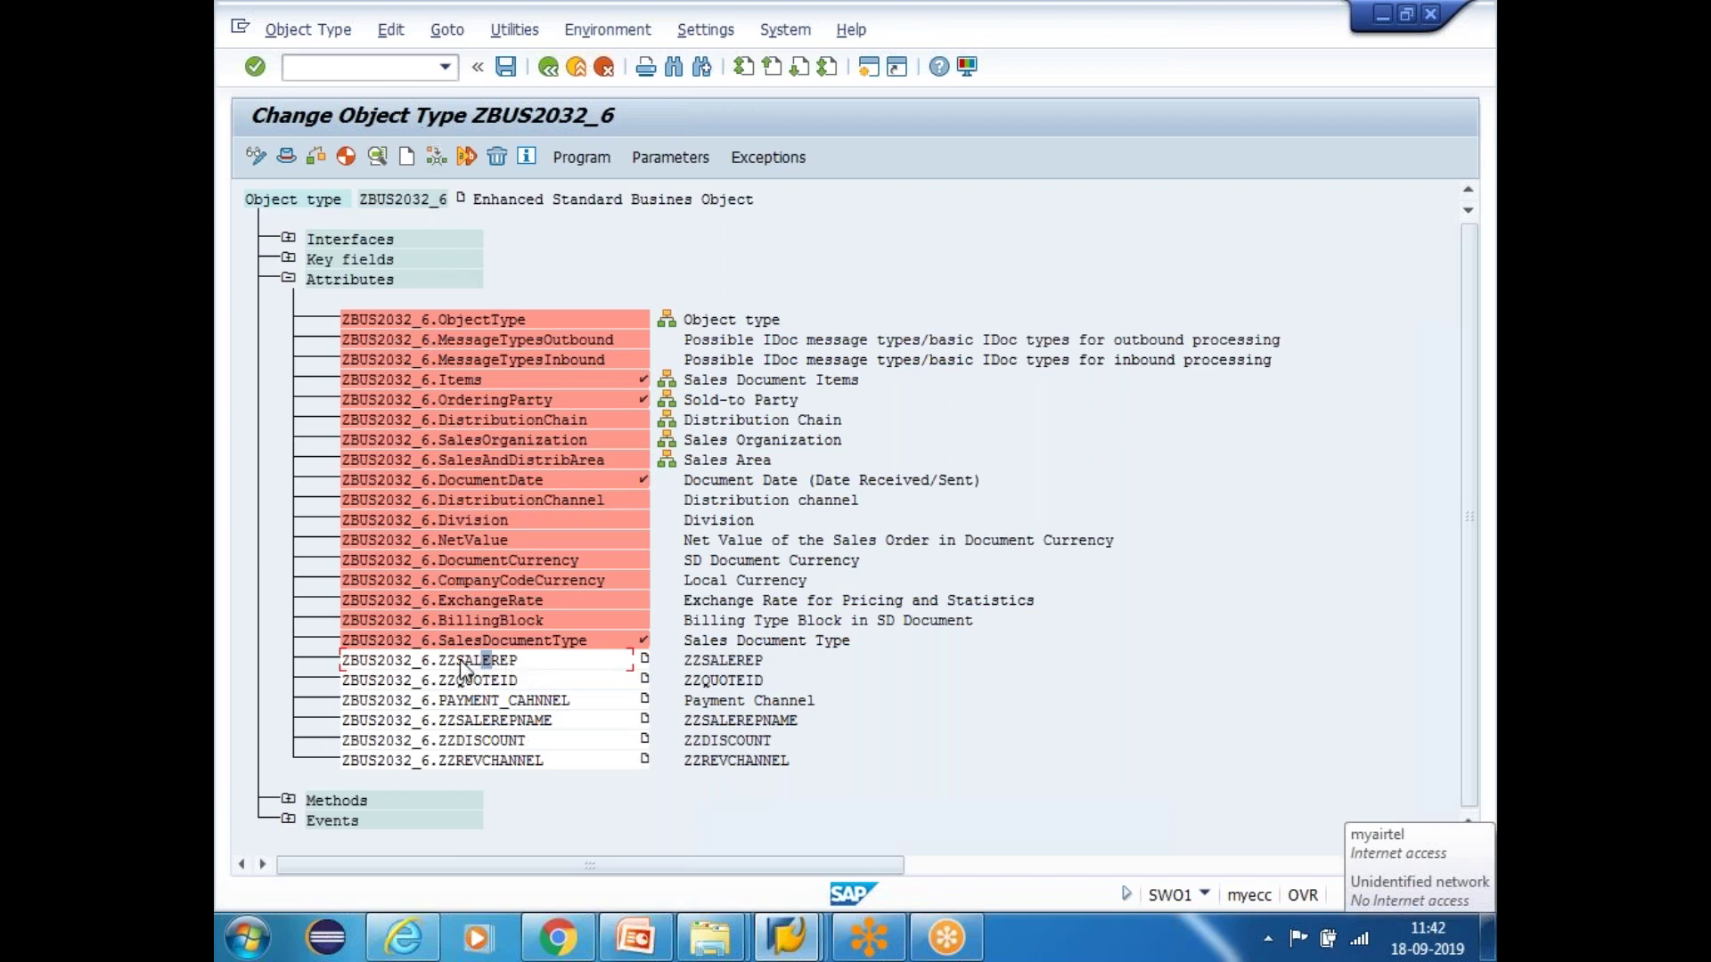
pyautogui.moveTo(343, 661); pyautogui.dragTo(713, 774)
pyautogui.click(634, 661)
# Set the ZZSALEREP, ZZQUOTEID and PAYMENT_CAHNNEL attributes' release status to implemented
pyautogui.click(470, 661)
pyautogui.click(389, 29)
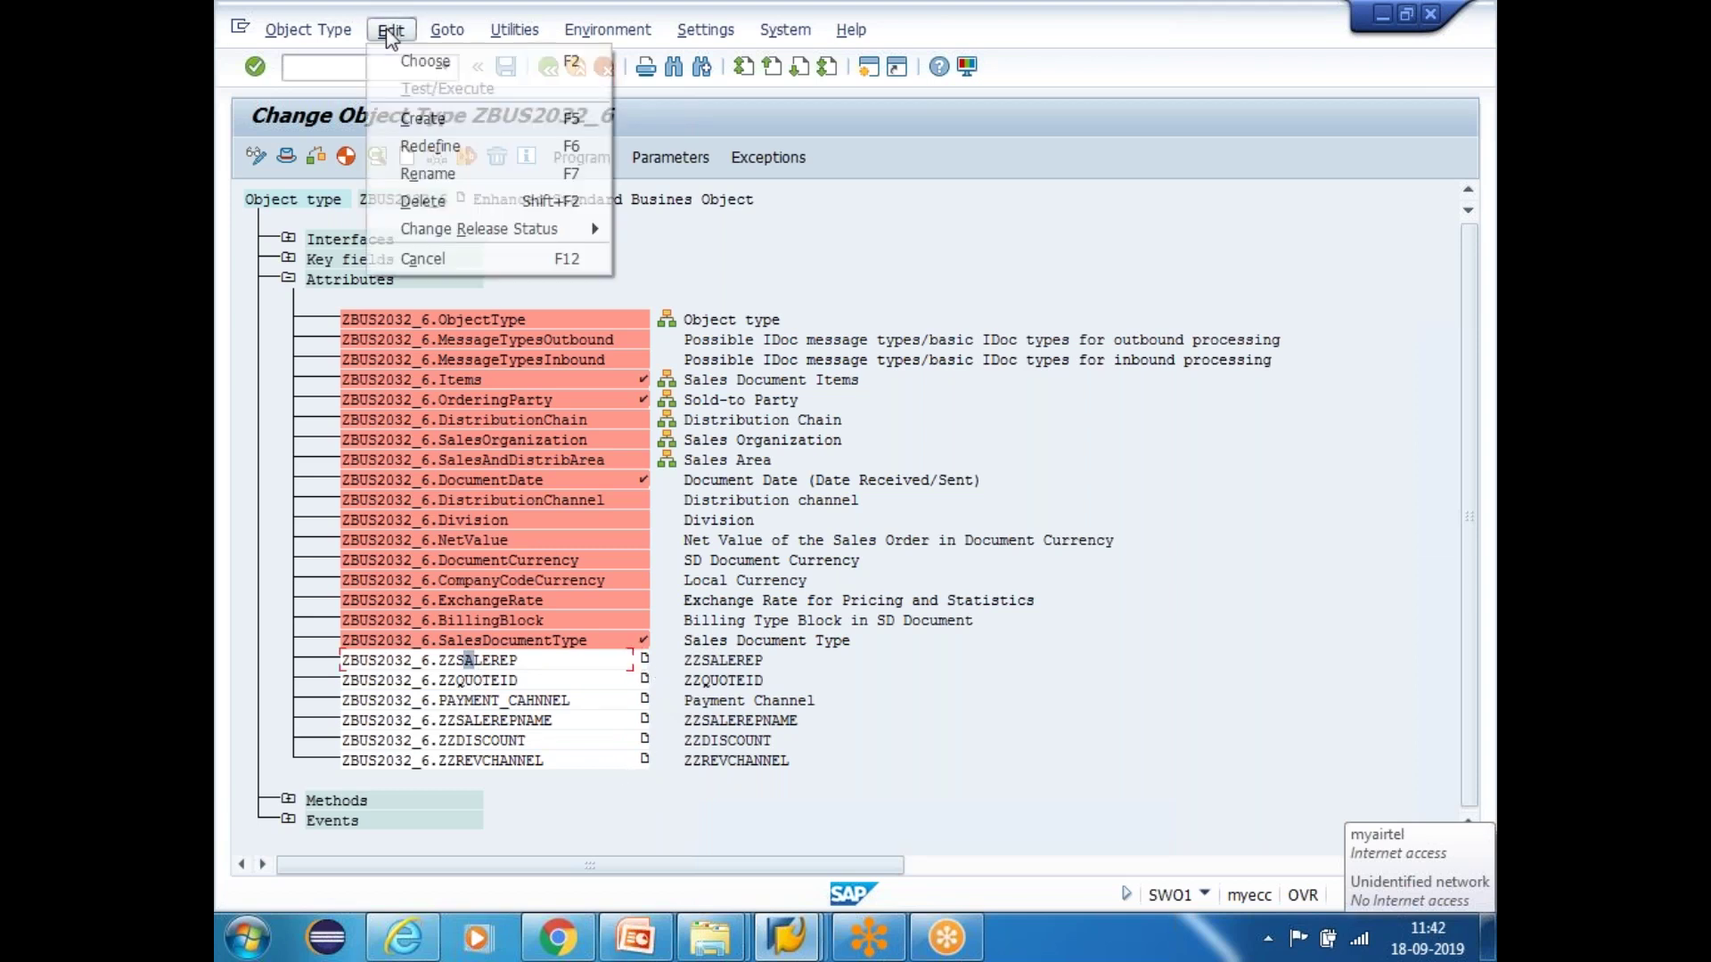
pyautogui.moveTo(481, 229)
pyautogui.moveTo(766, 254)
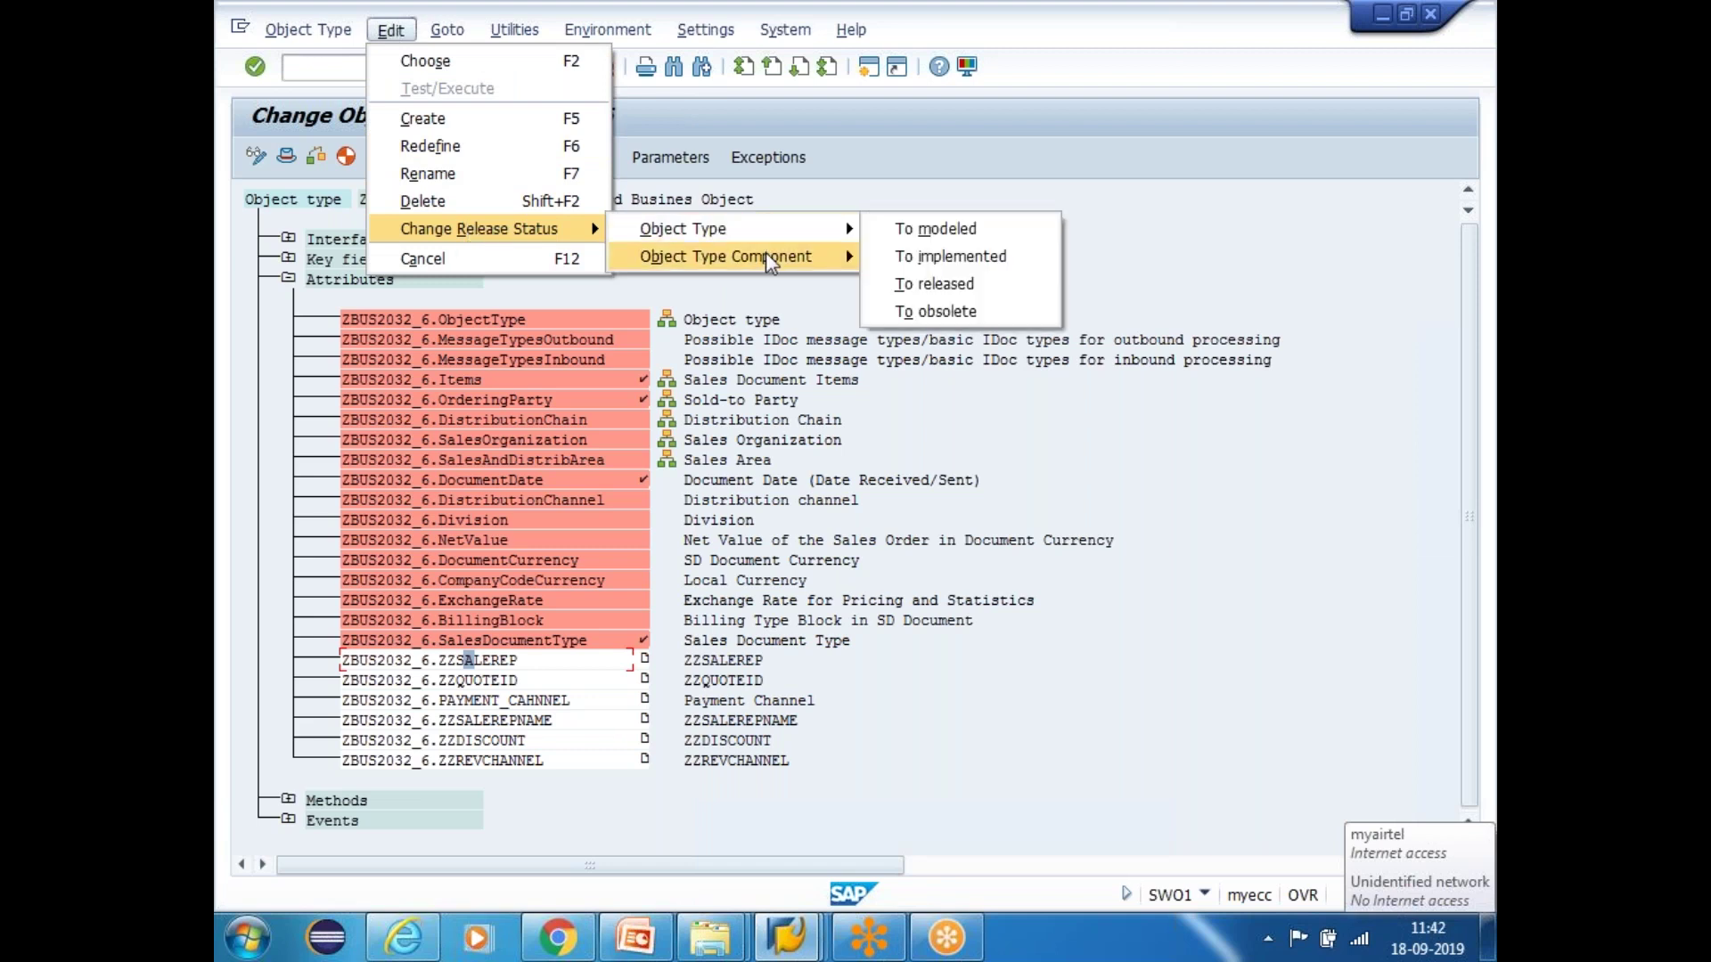
pyautogui.click(962, 285)
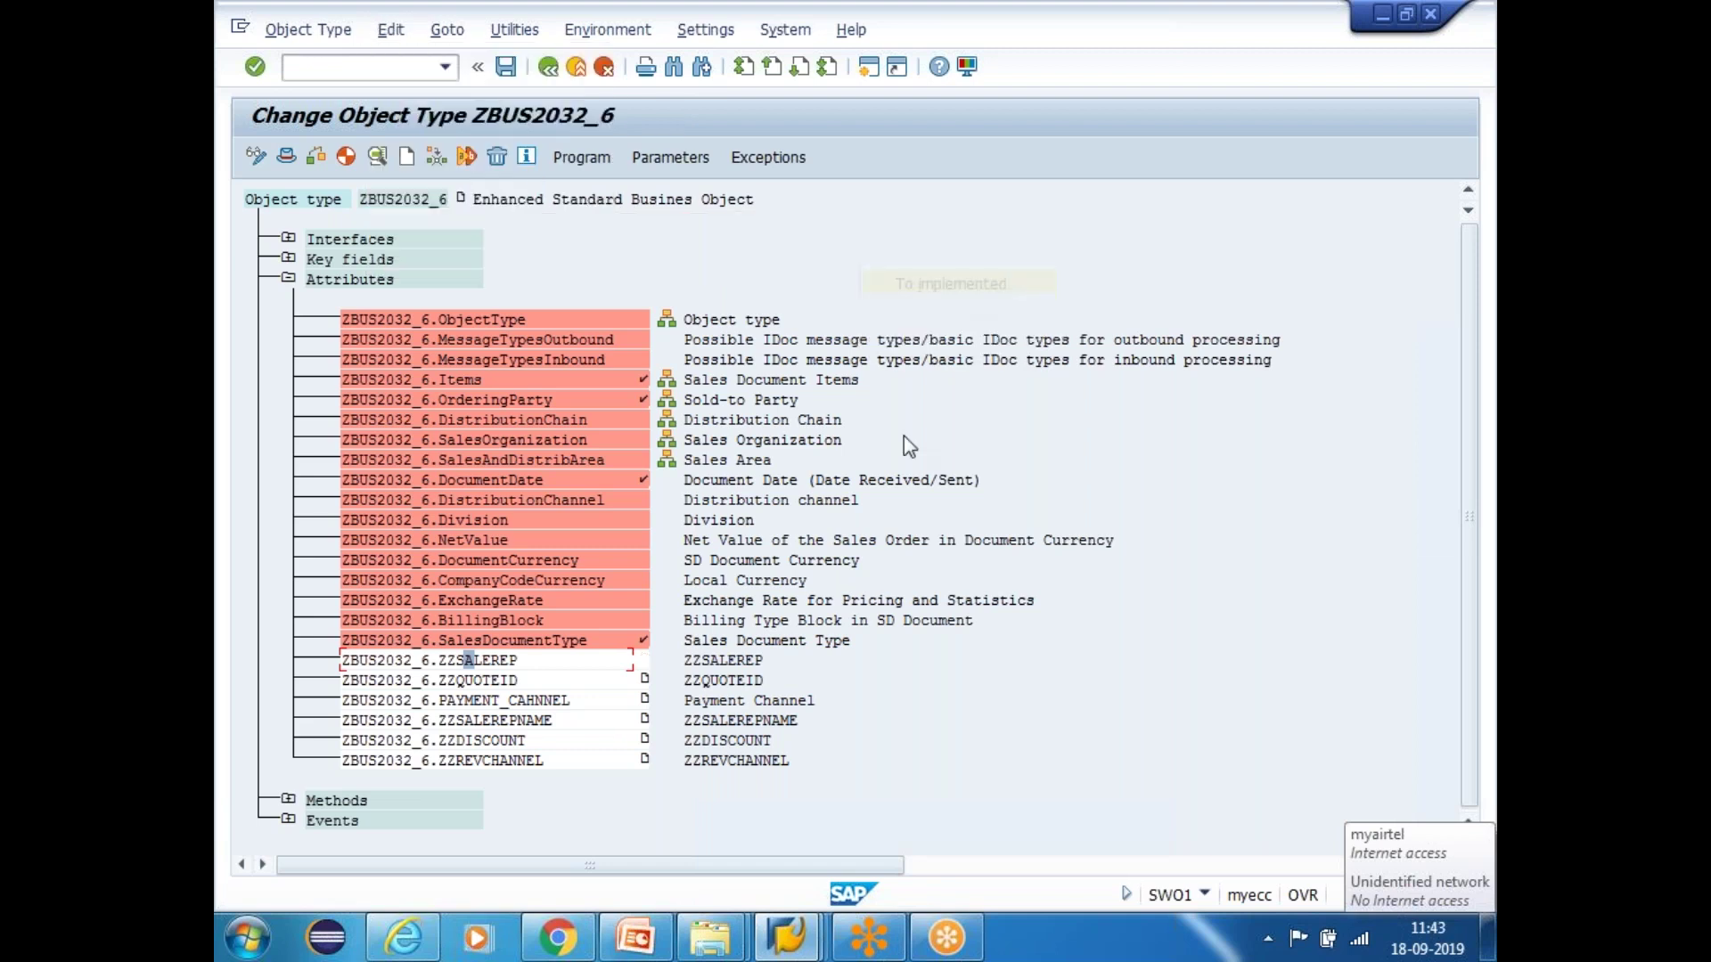
pyautogui.click(390, 29)
pyautogui.moveTo(481, 229)
pyautogui.moveTo(744, 256)
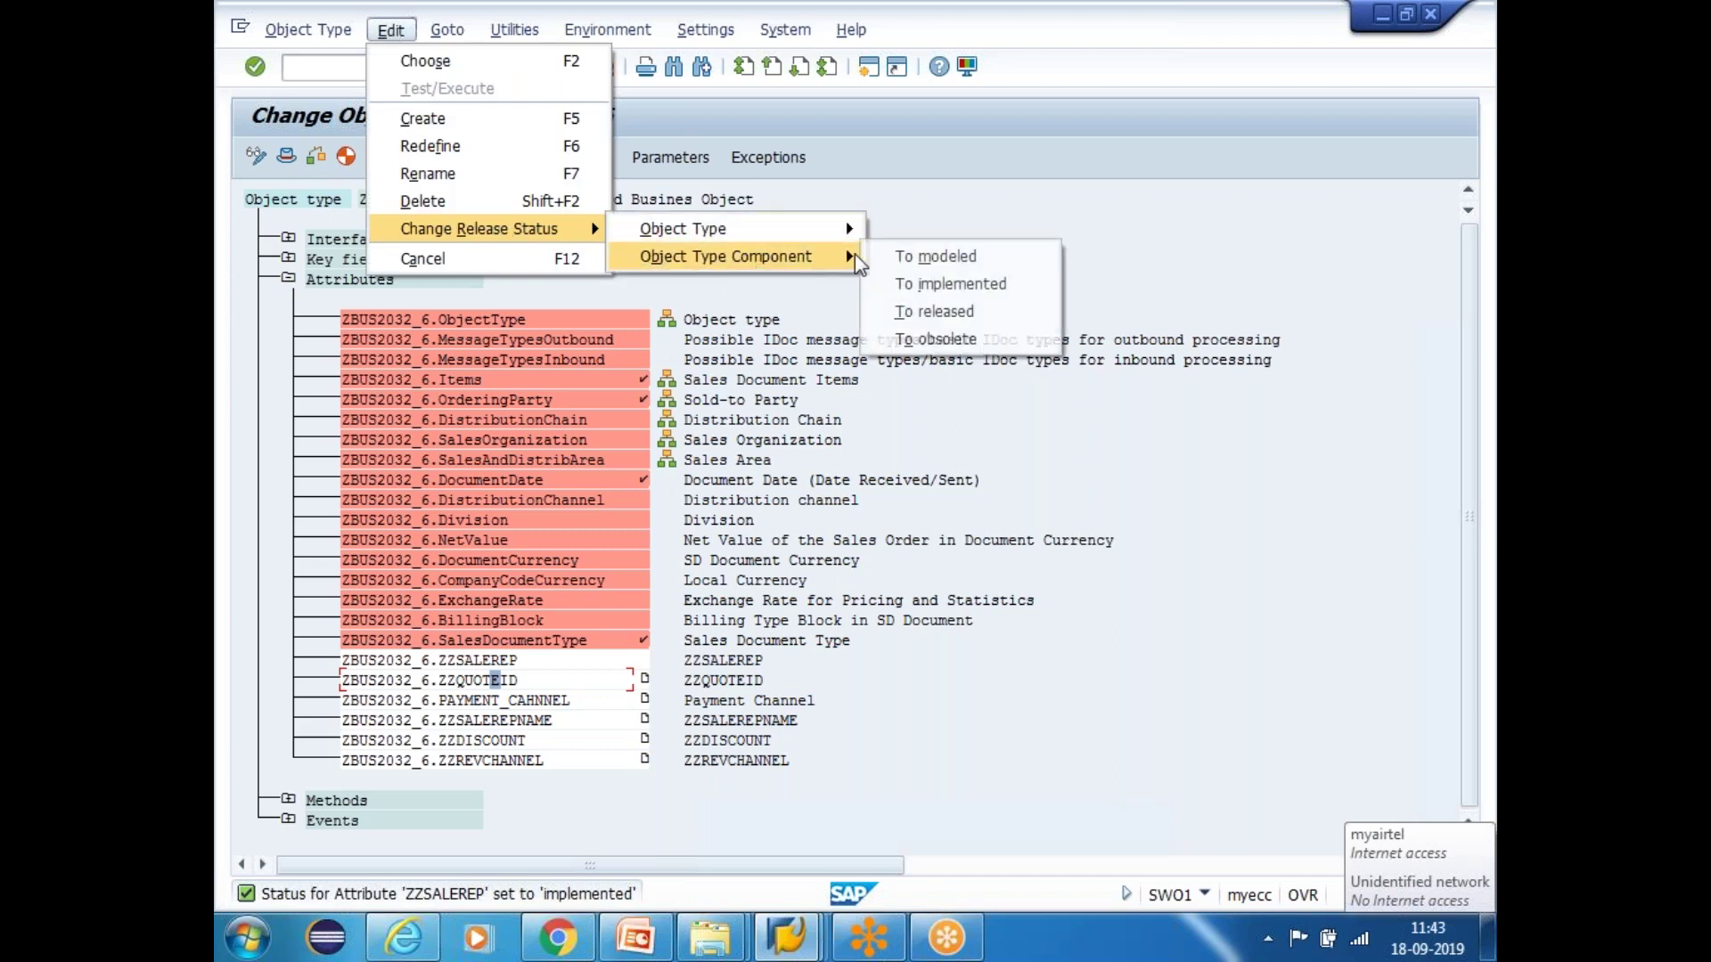
pyautogui.click(918, 282)
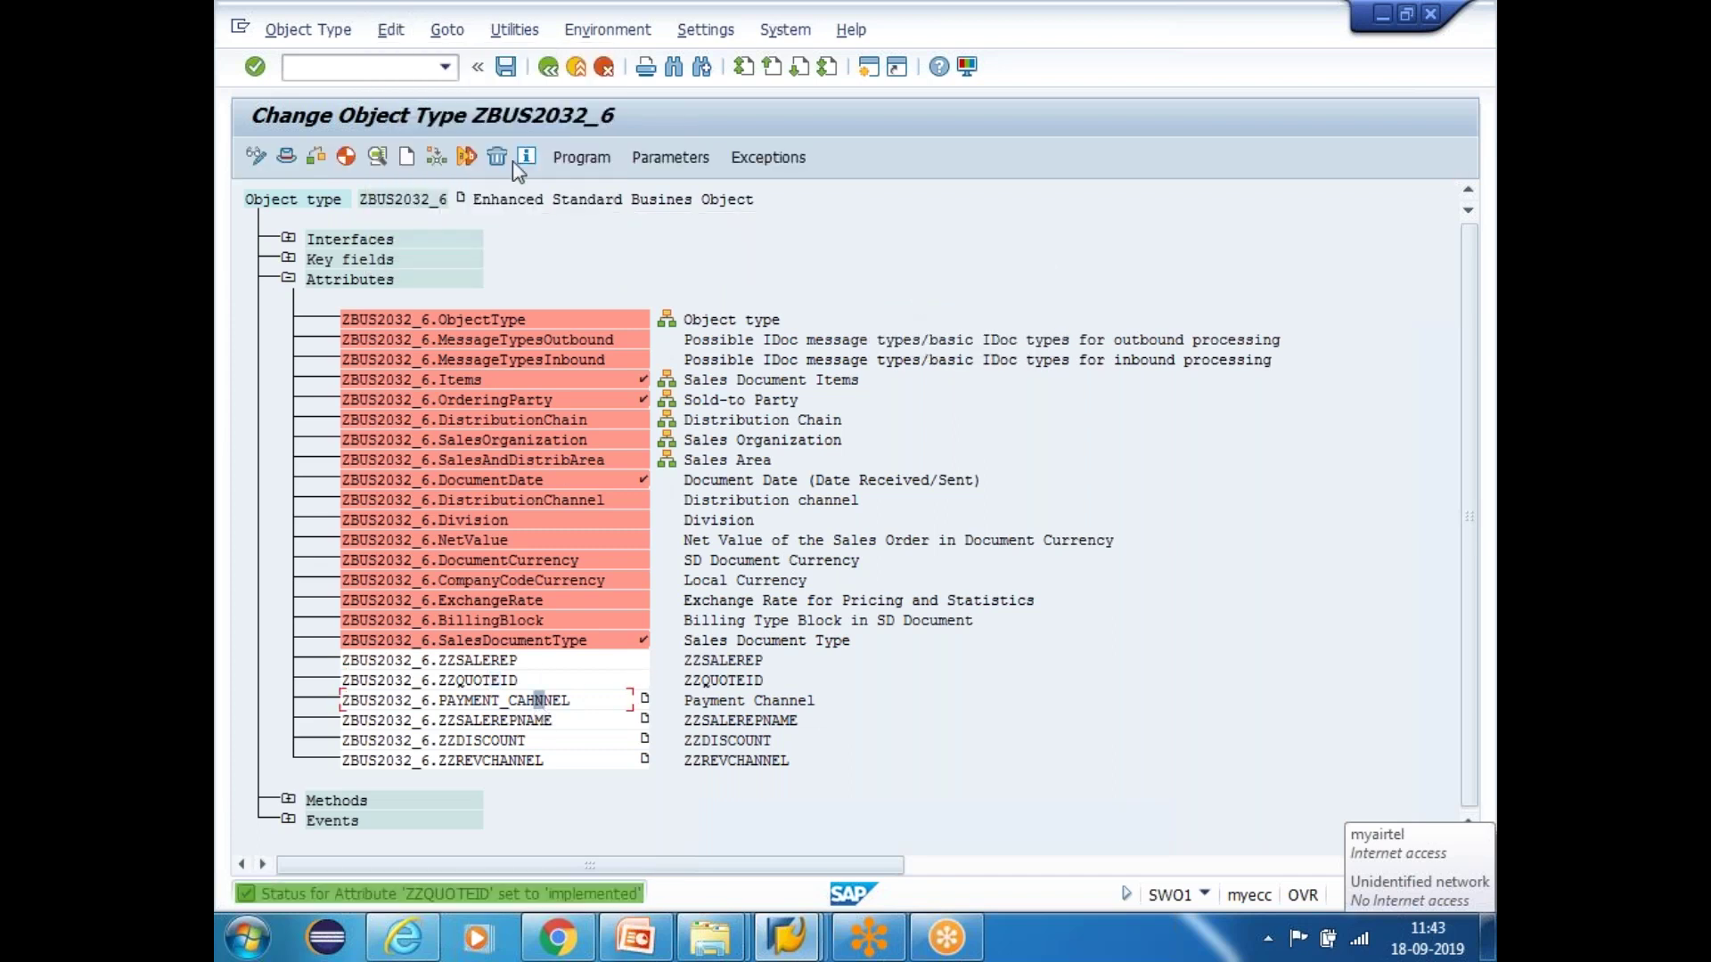
pyautogui.click(391, 29)
pyautogui.moveTo(517, 229)
pyautogui.moveTo(744, 256)
pyautogui.click(917, 281)
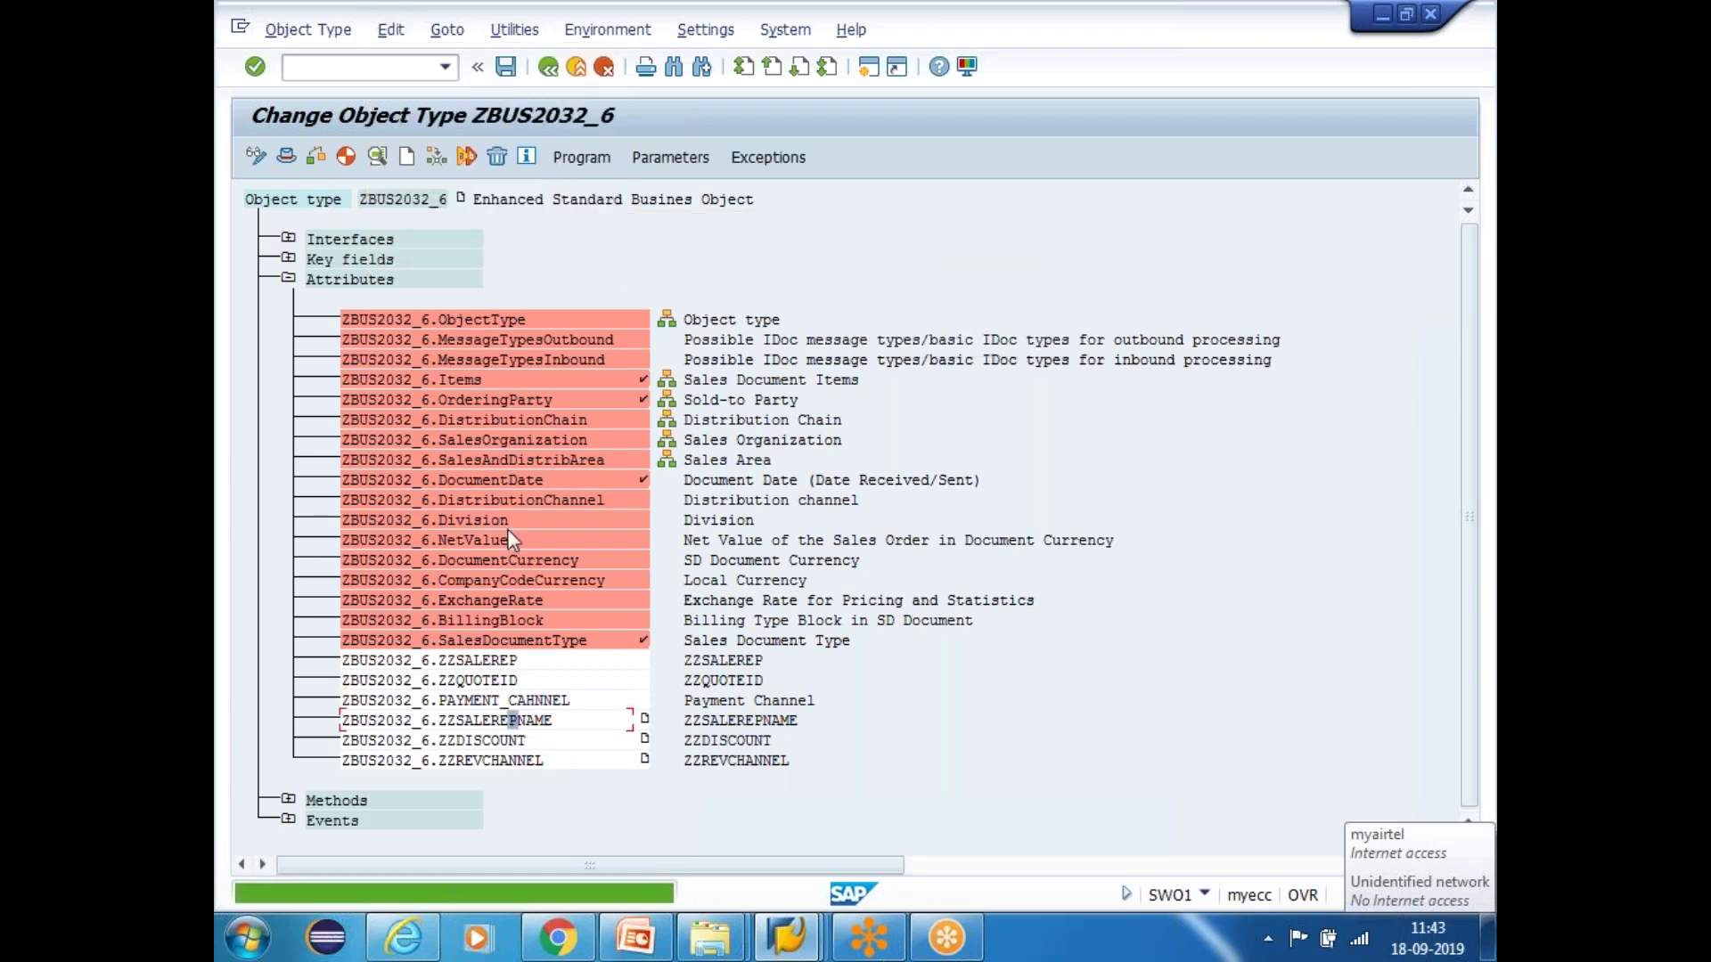
# Set the ZZSALEREPNAME, ZZDISCOUNT and ZZREVCHANNEL attributes to implemented as well
pyautogui.click(390, 29)
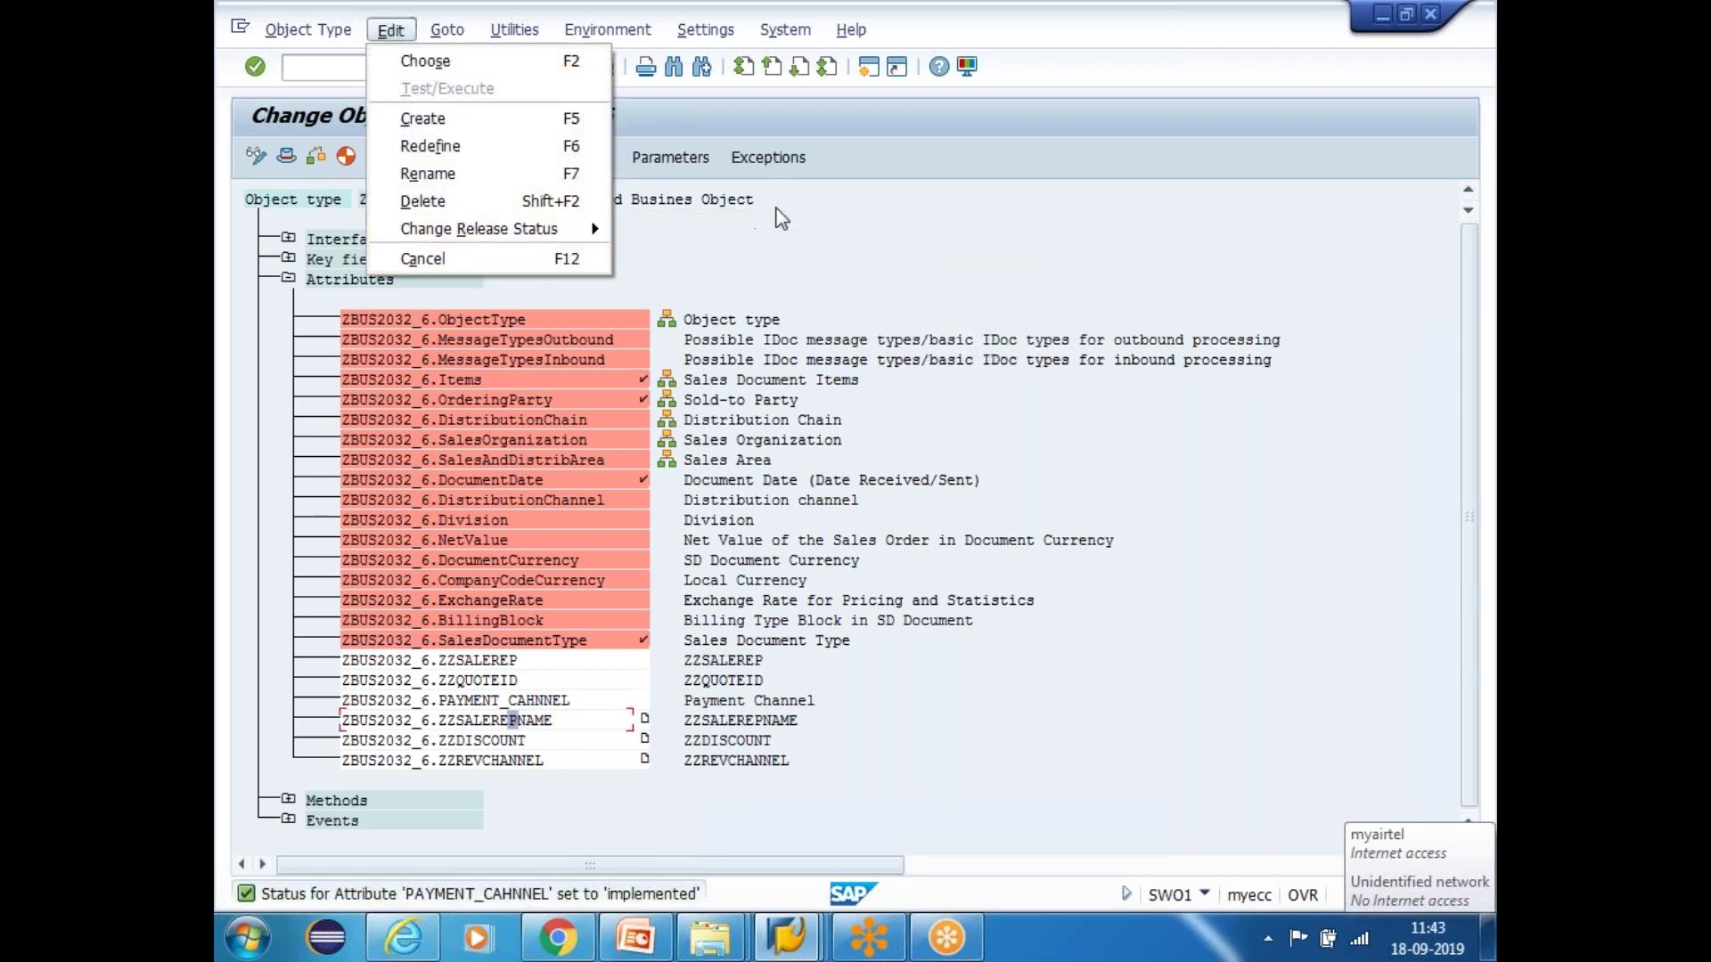
pyautogui.moveTo(597, 233)
pyautogui.moveTo(744, 255)
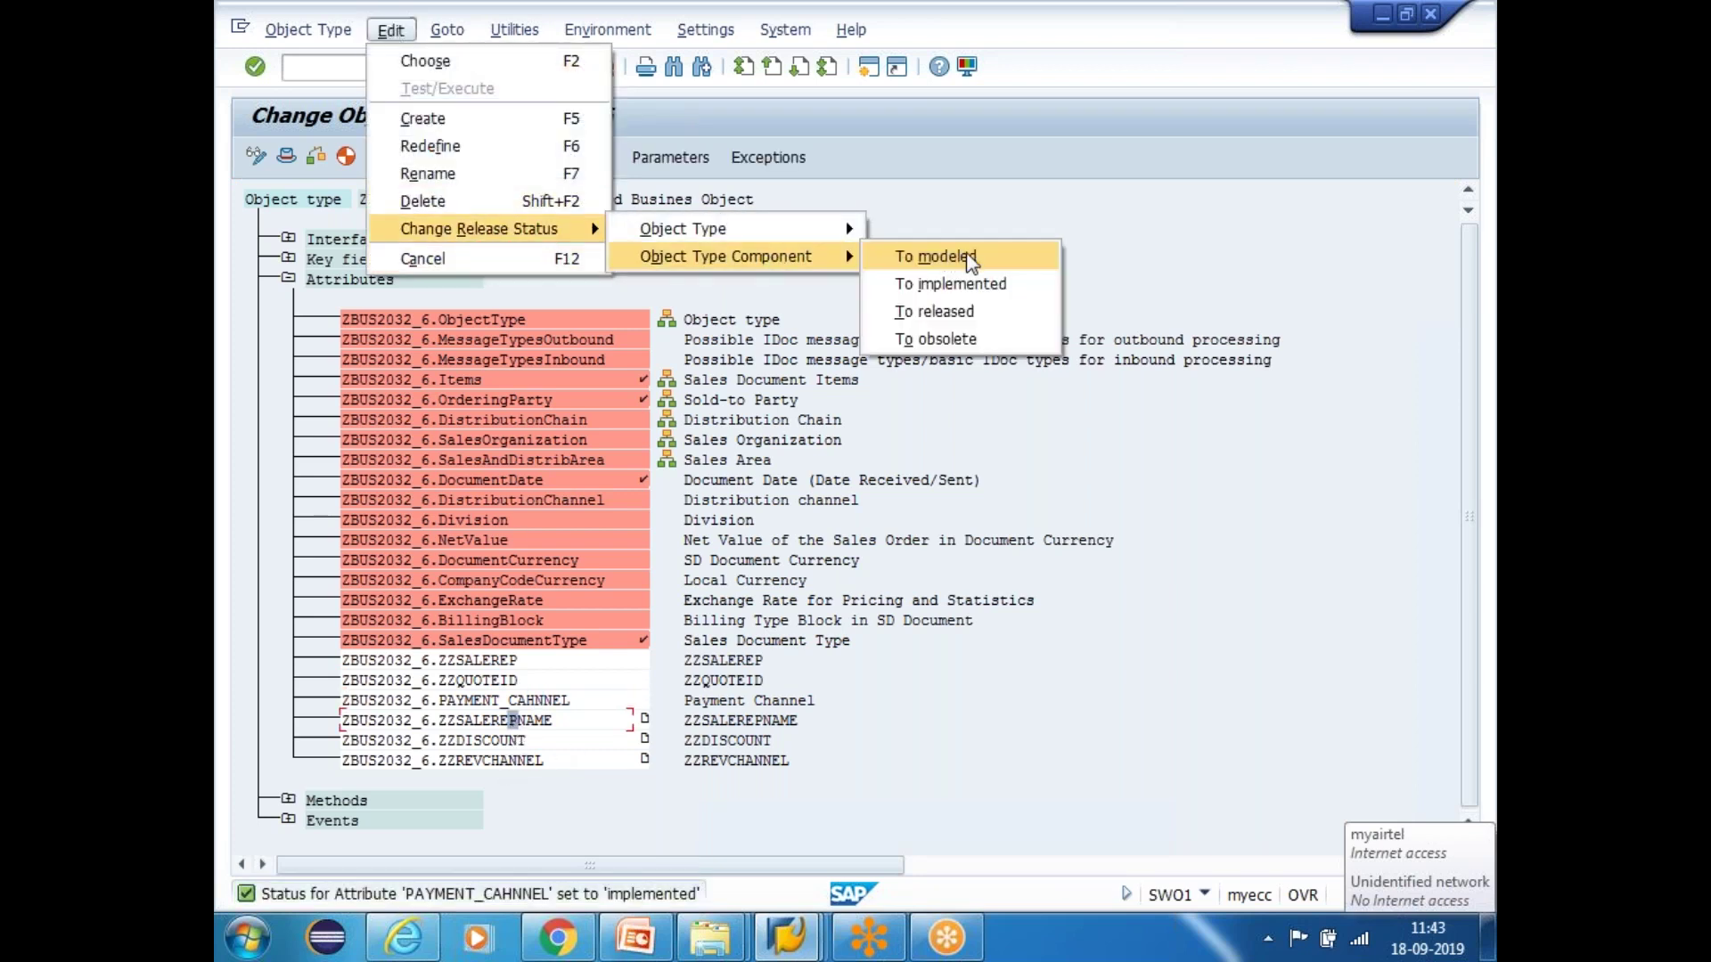
pyautogui.click(985, 281)
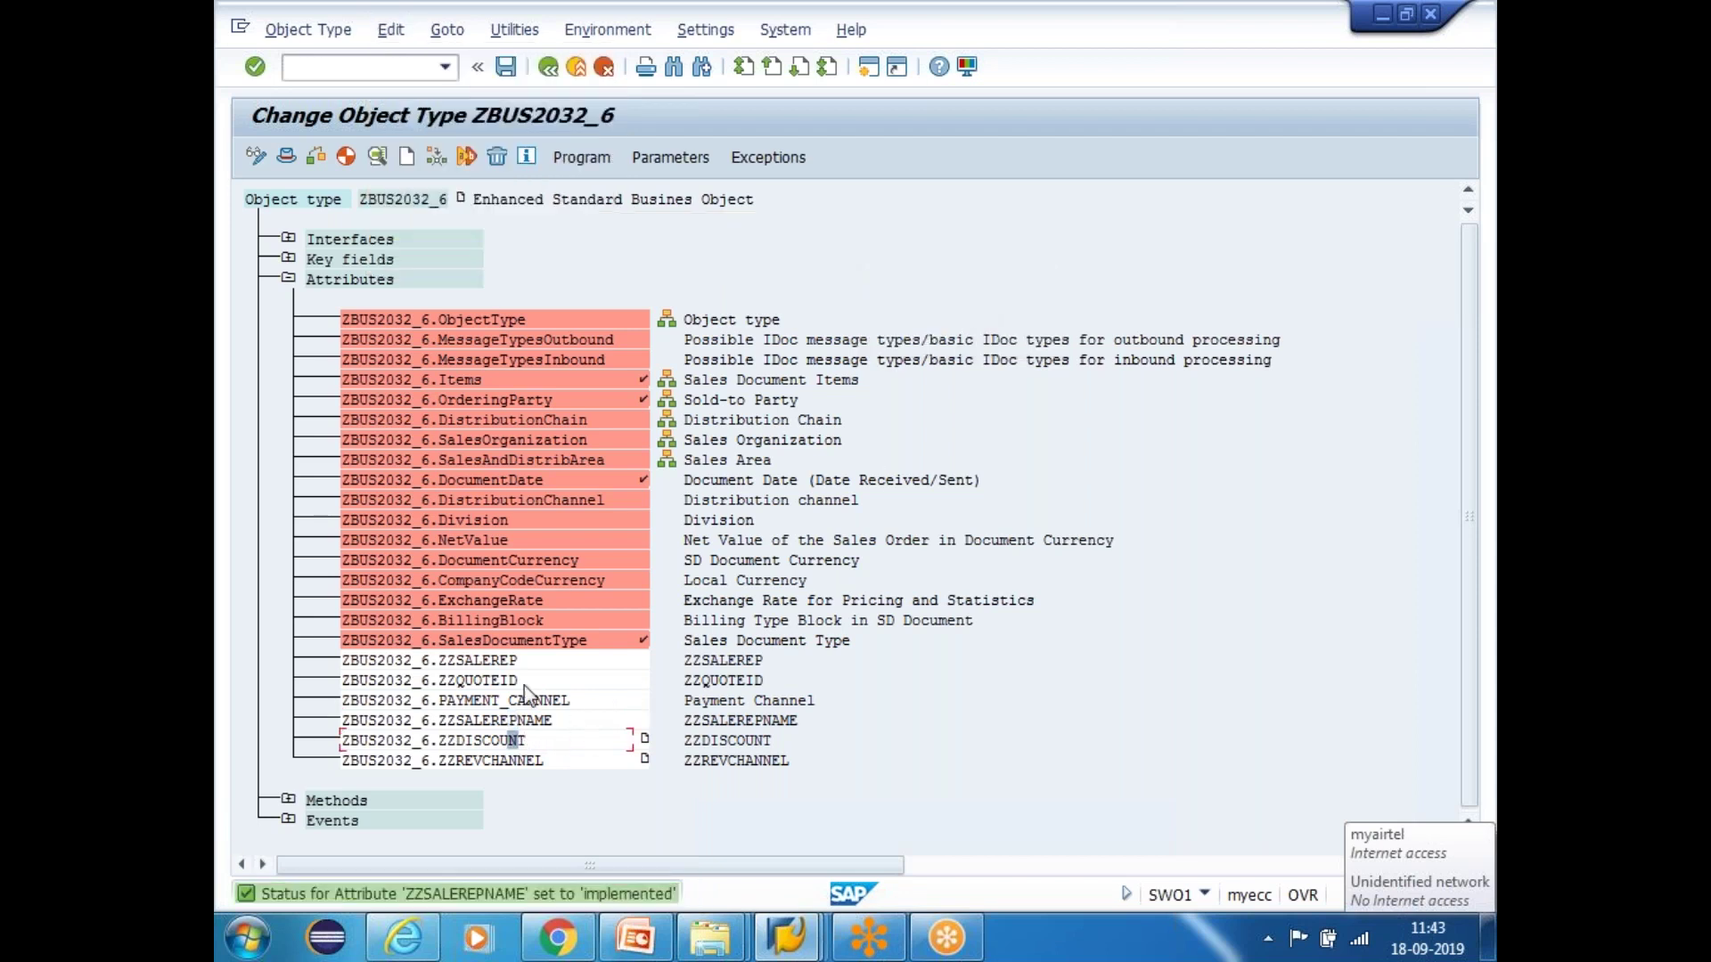
pyautogui.click(390, 29)
pyautogui.moveTo(558, 230)
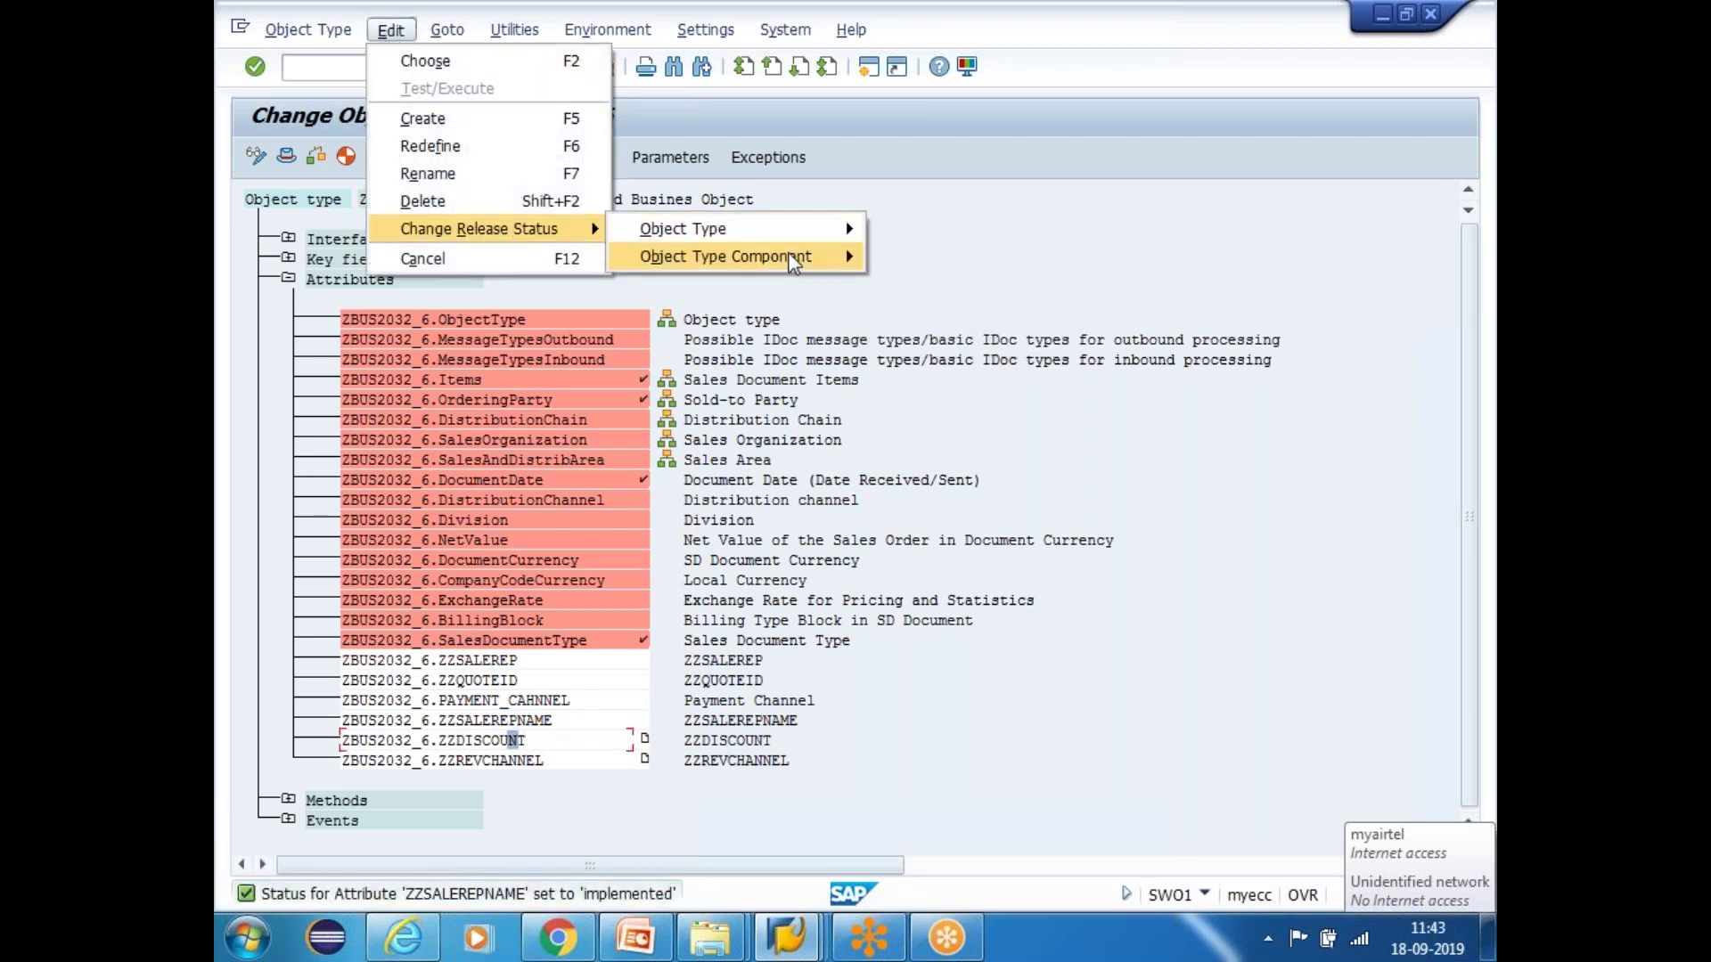
pyautogui.moveTo(744, 256)
pyautogui.click(973, 287)
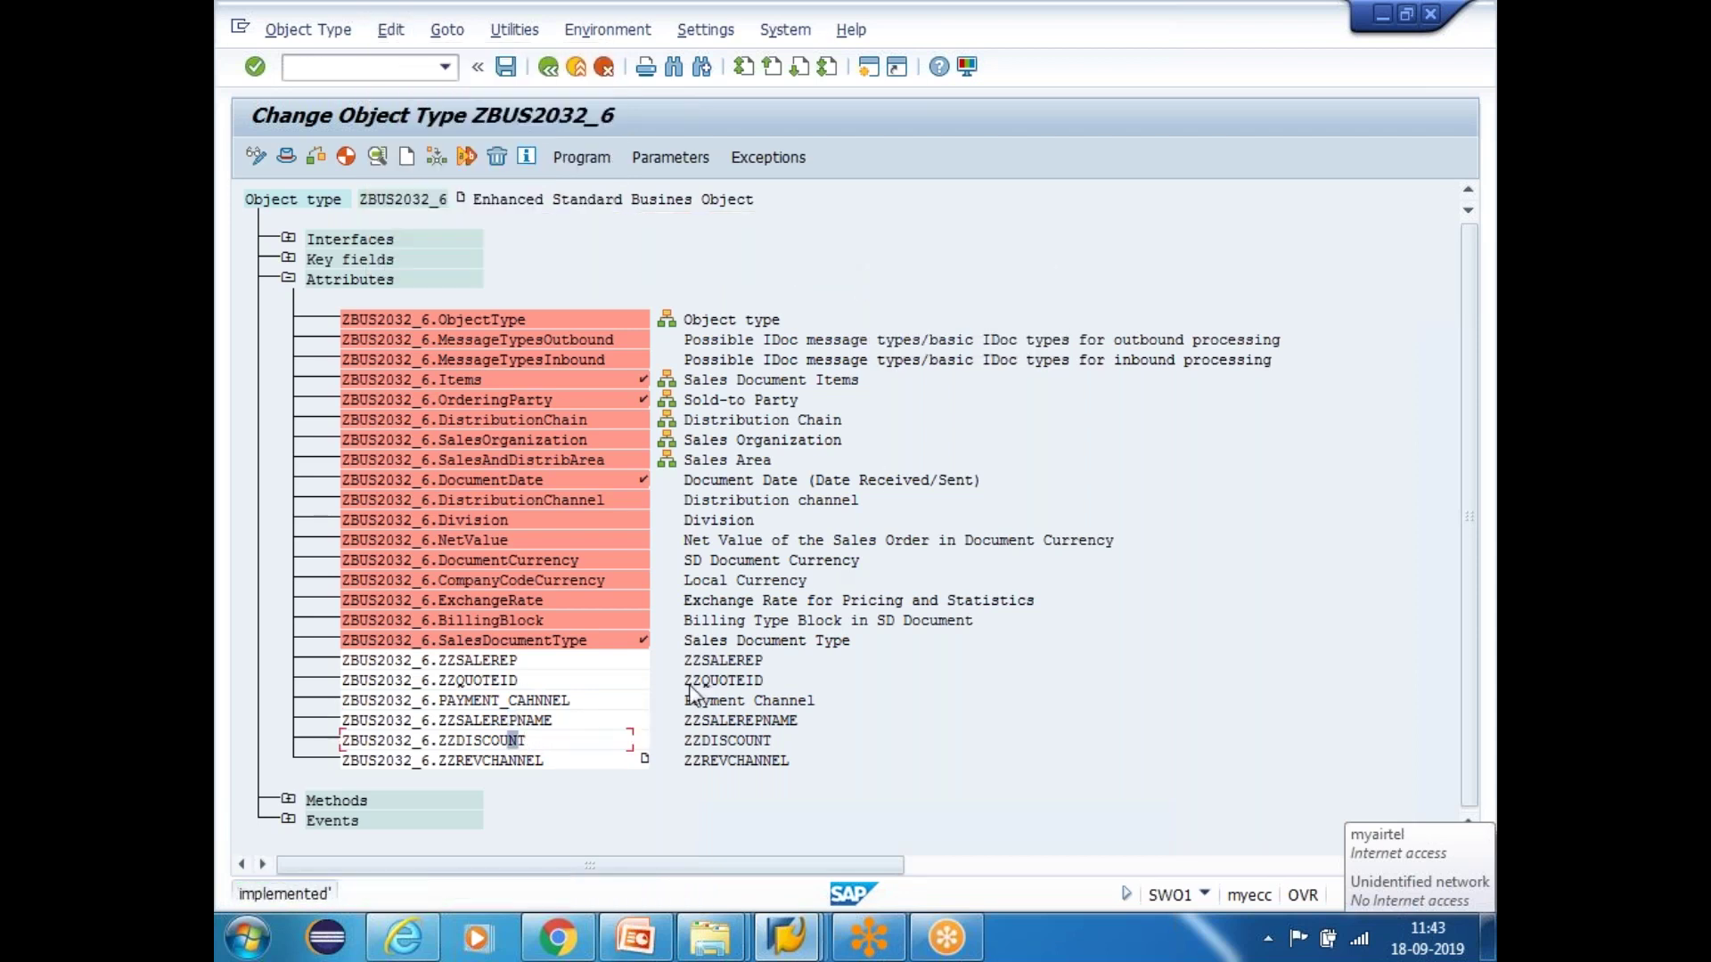
pyautogui.click(390, 29)
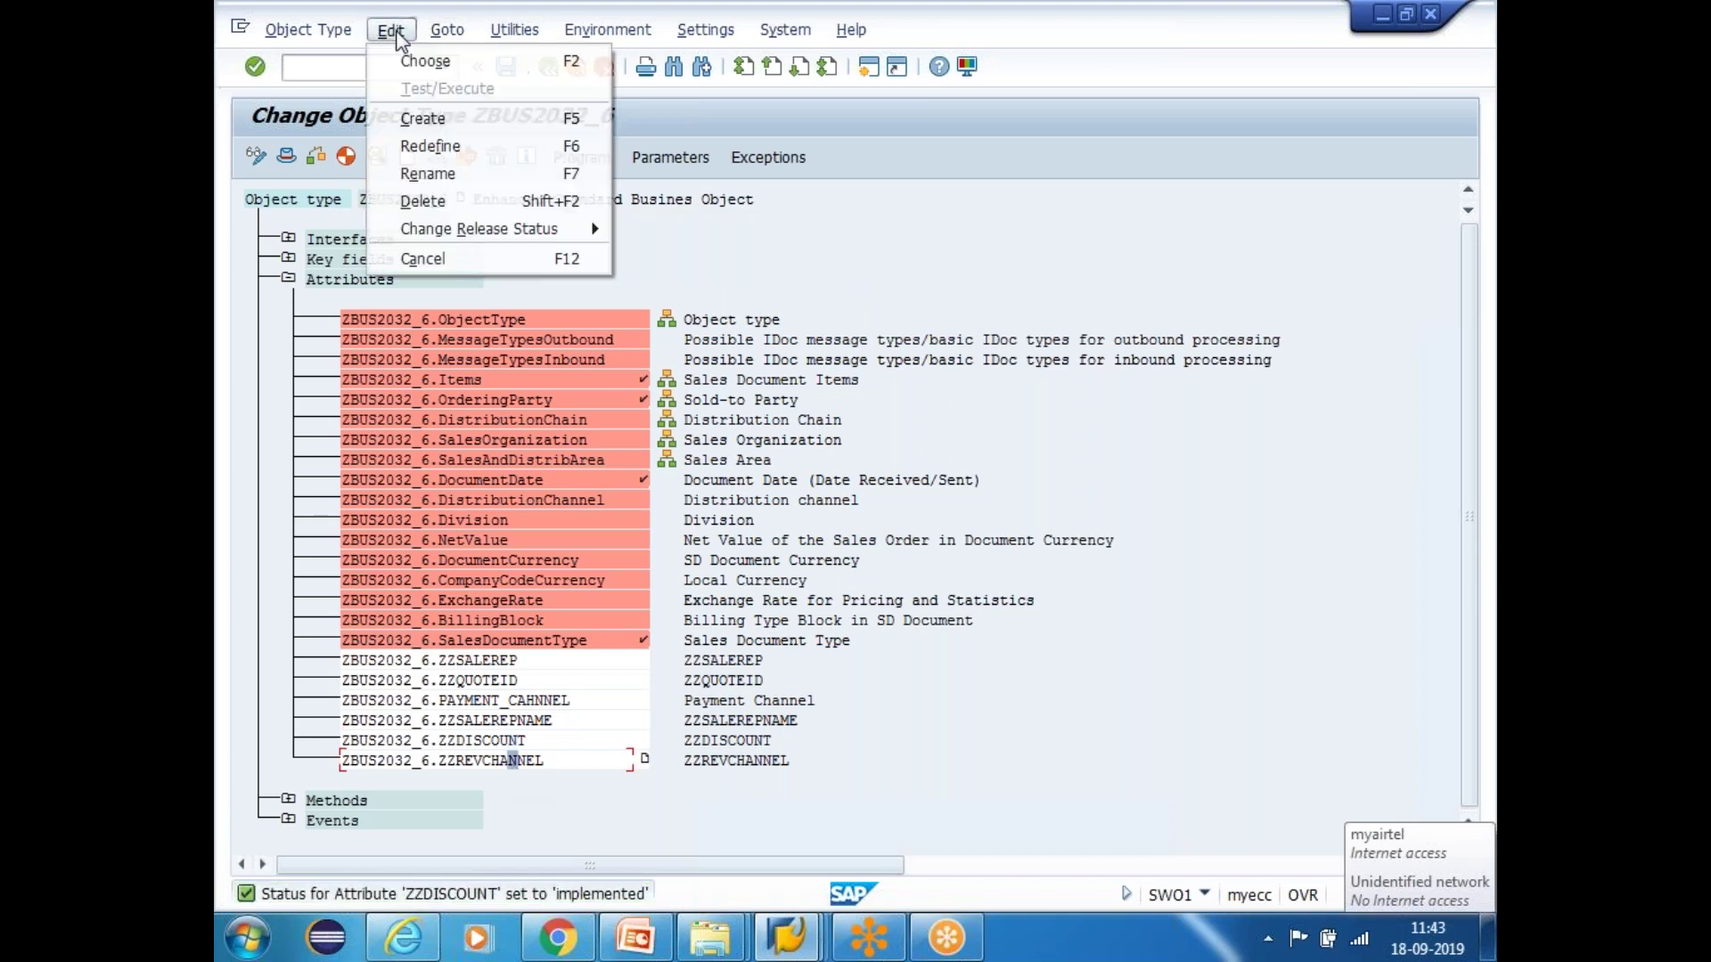
pyautogui.moveTo(597, 234)
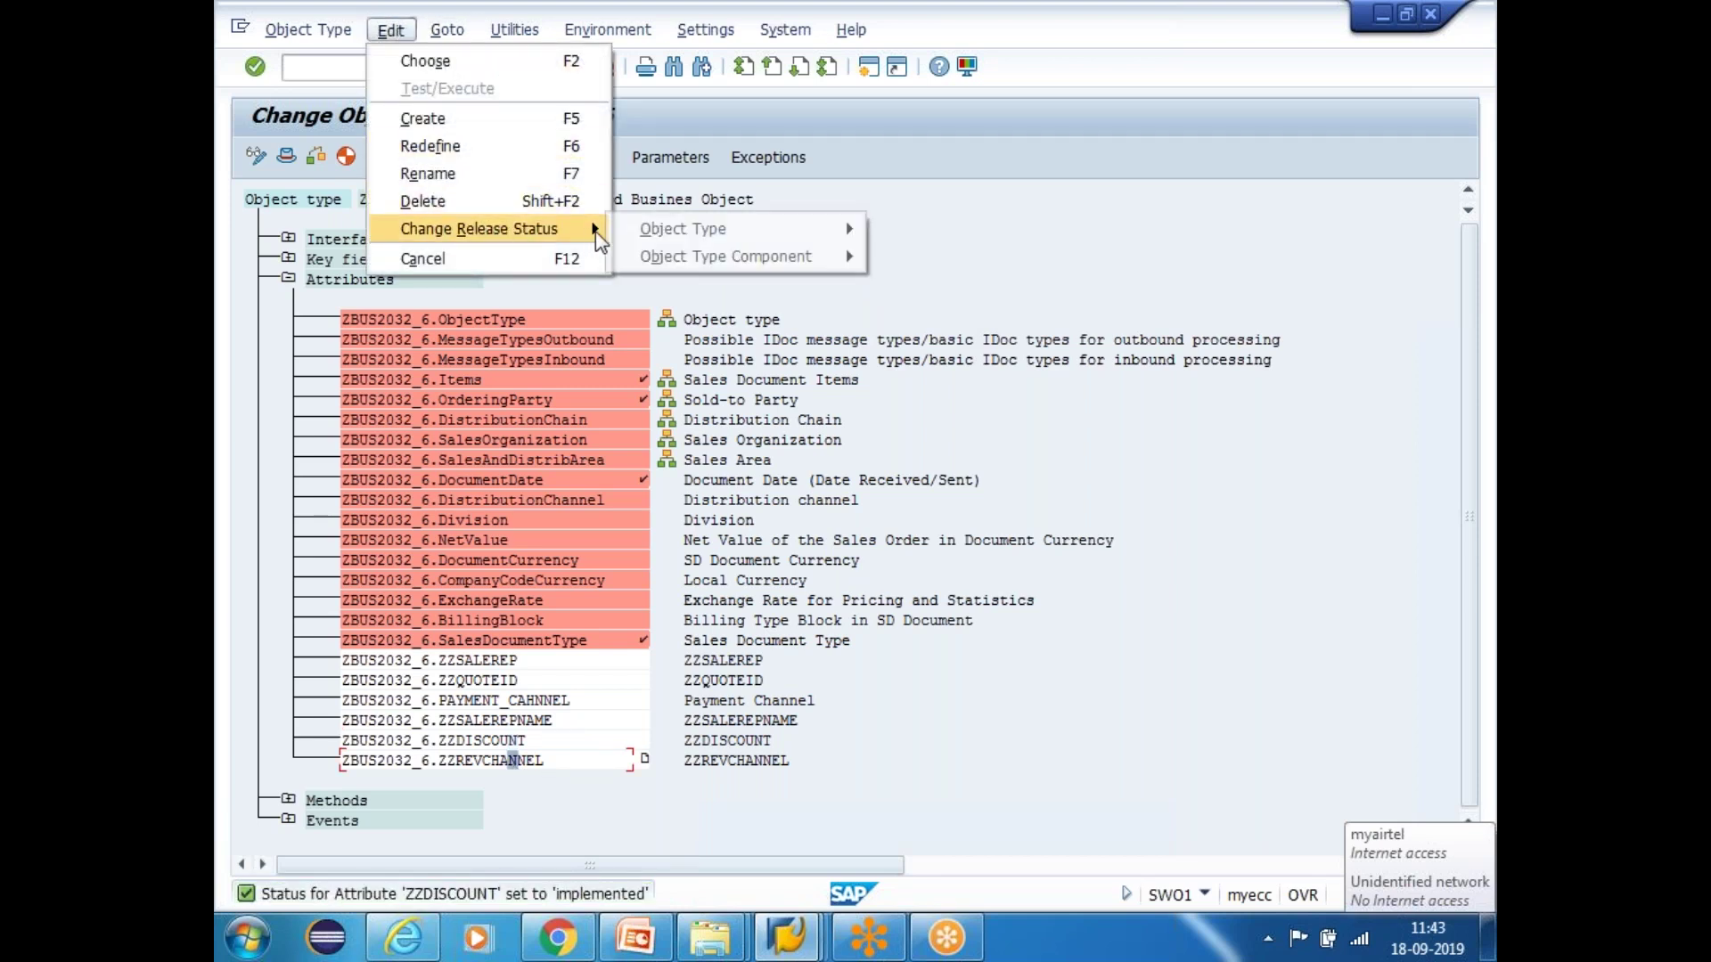
pyautogui.moveTo(802, 256)
pyautogui.click(963, 283)
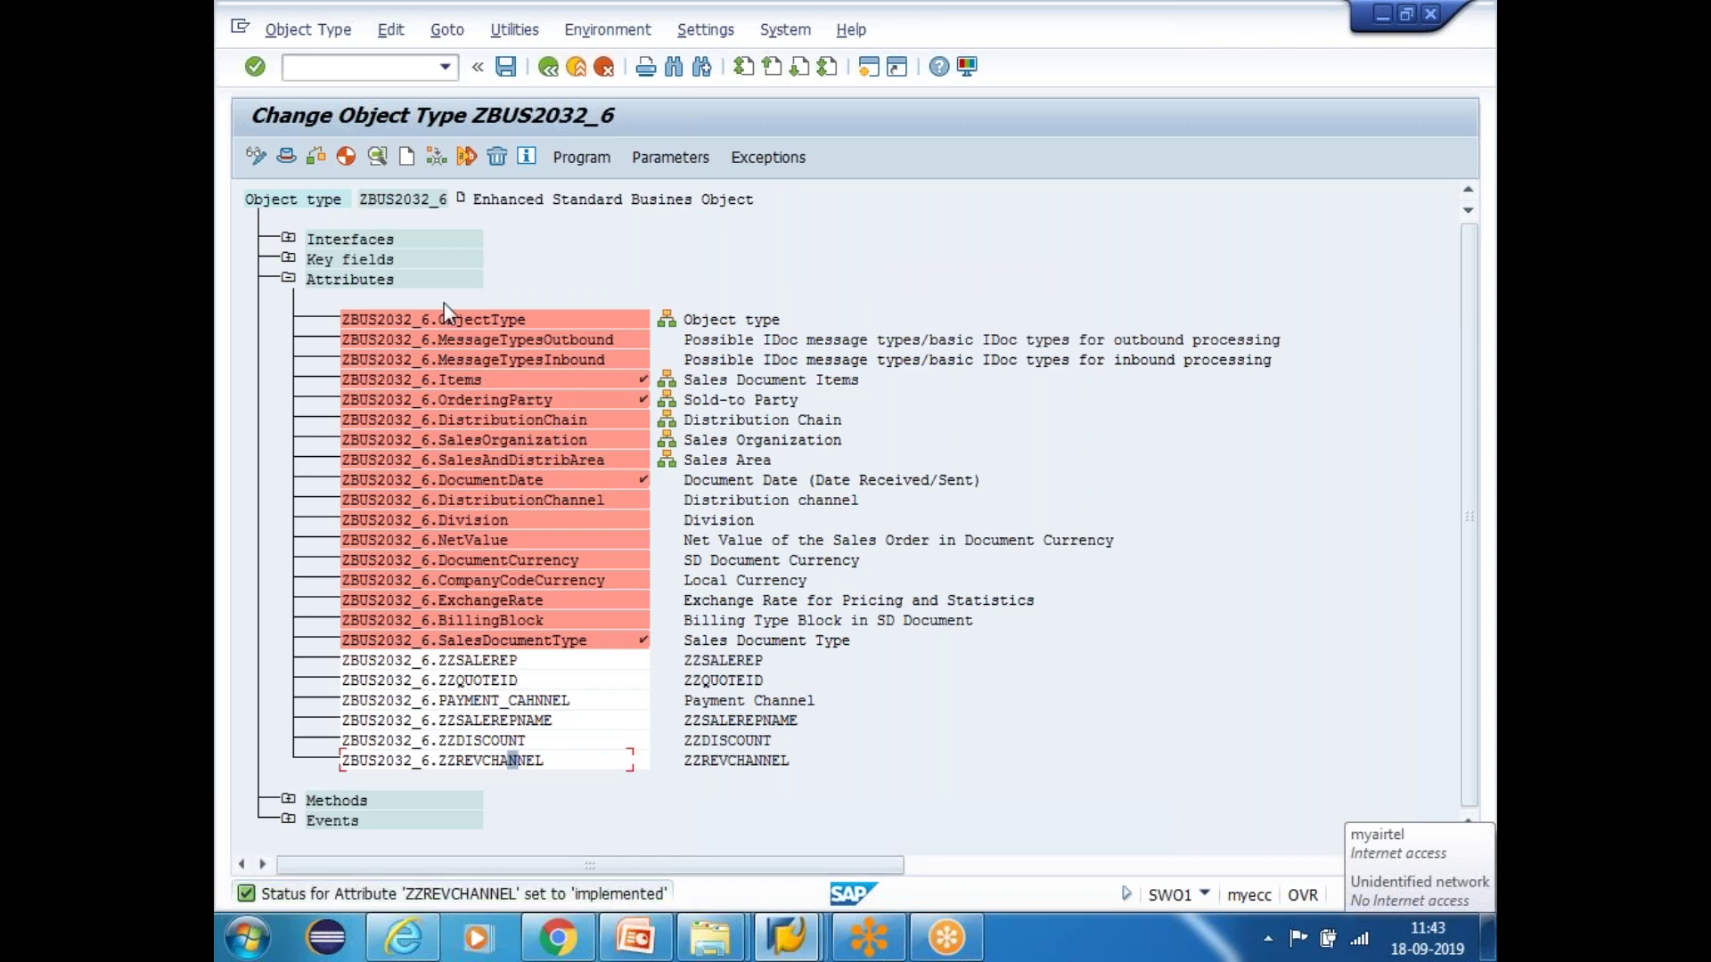
# Set the ZBUS2032_6 object type itself to implemented after a first generation attempt
pyautogui.click(345, 157)
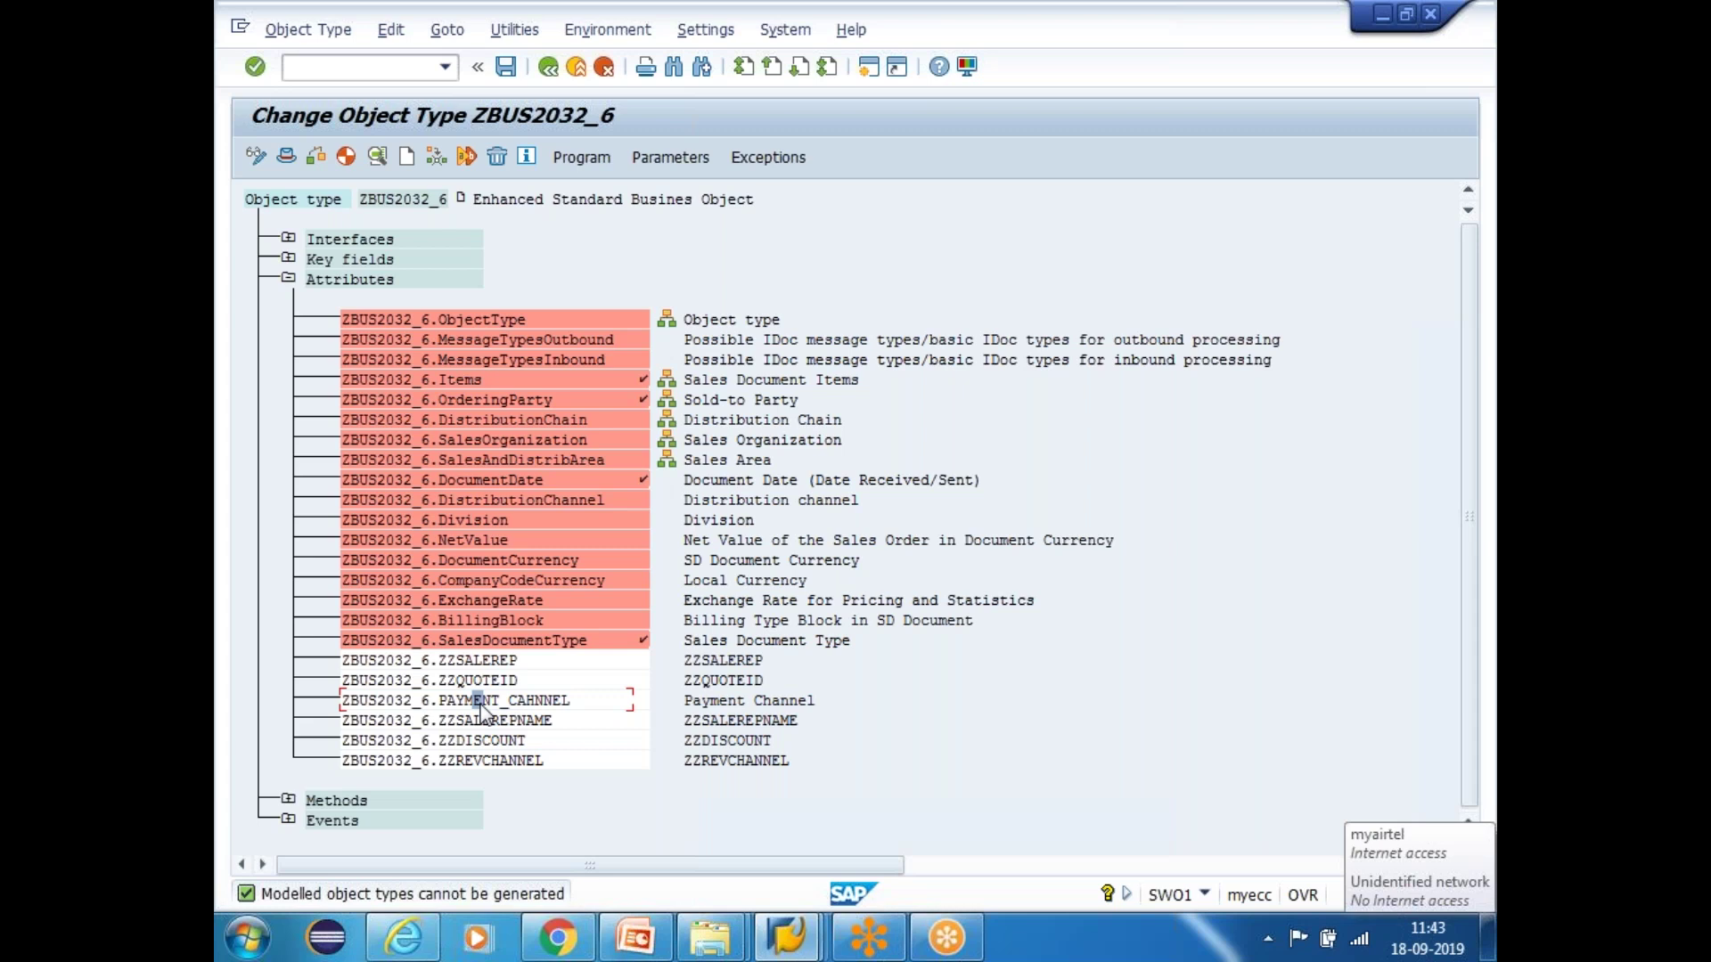
pyautogui.click(390, 33)
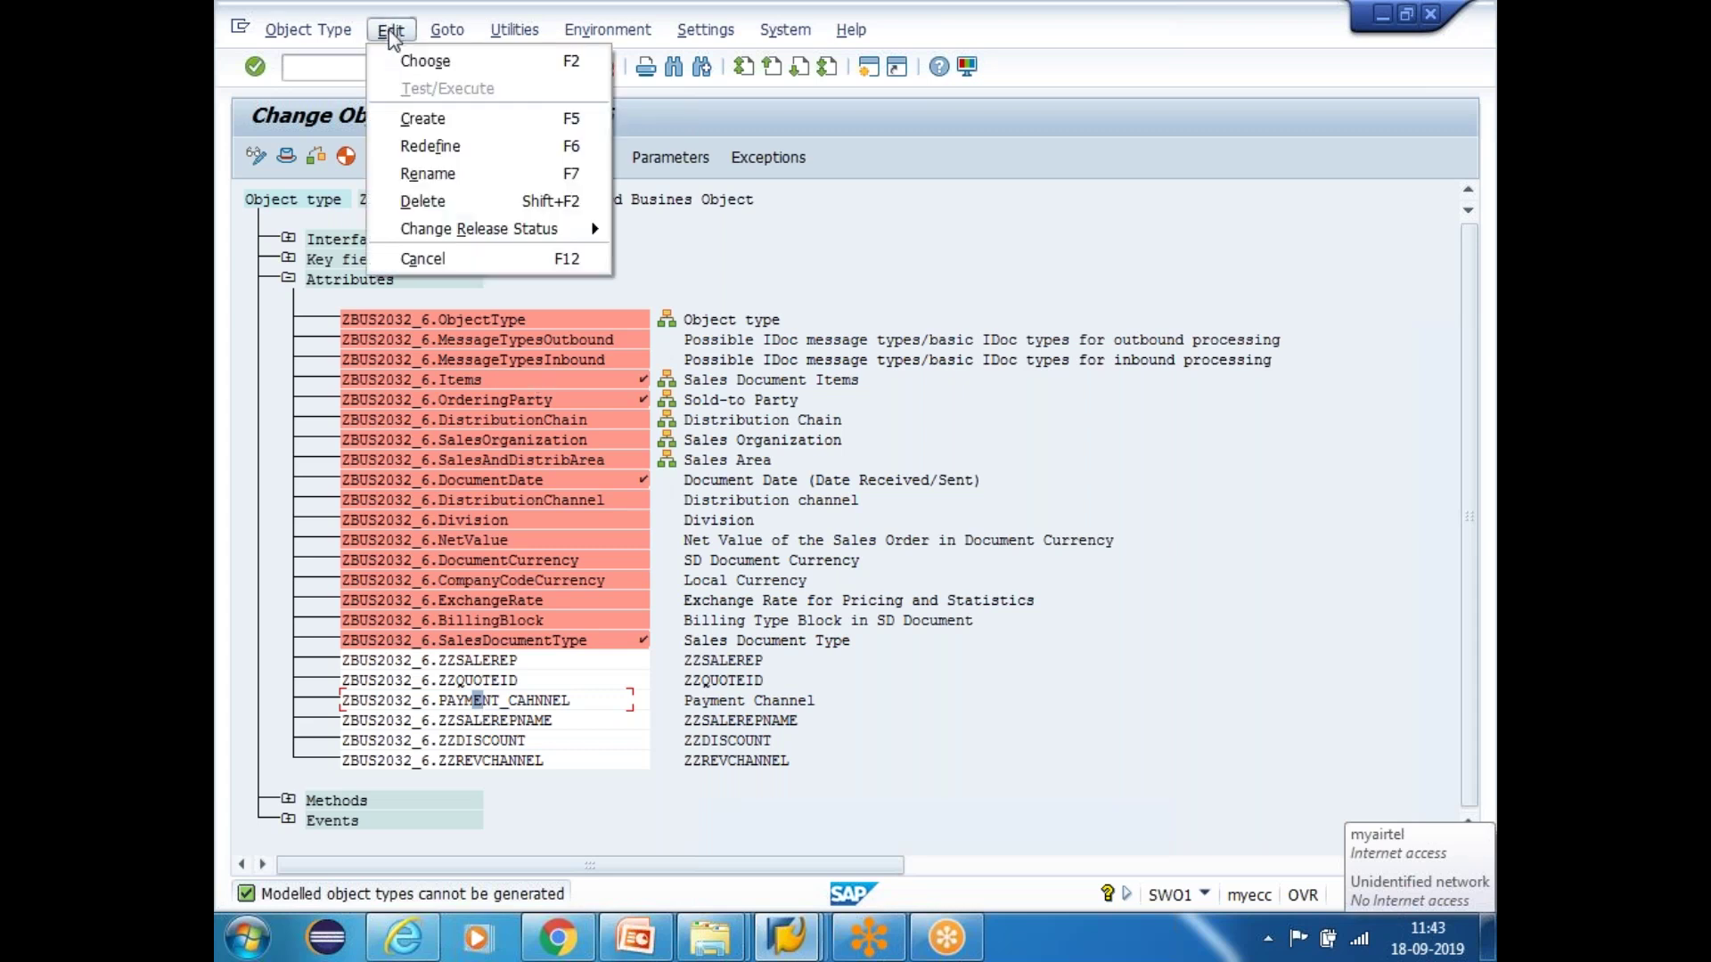
pyautogui.moveTo(510, 234)
pyautogui.moveTo(736, 232)
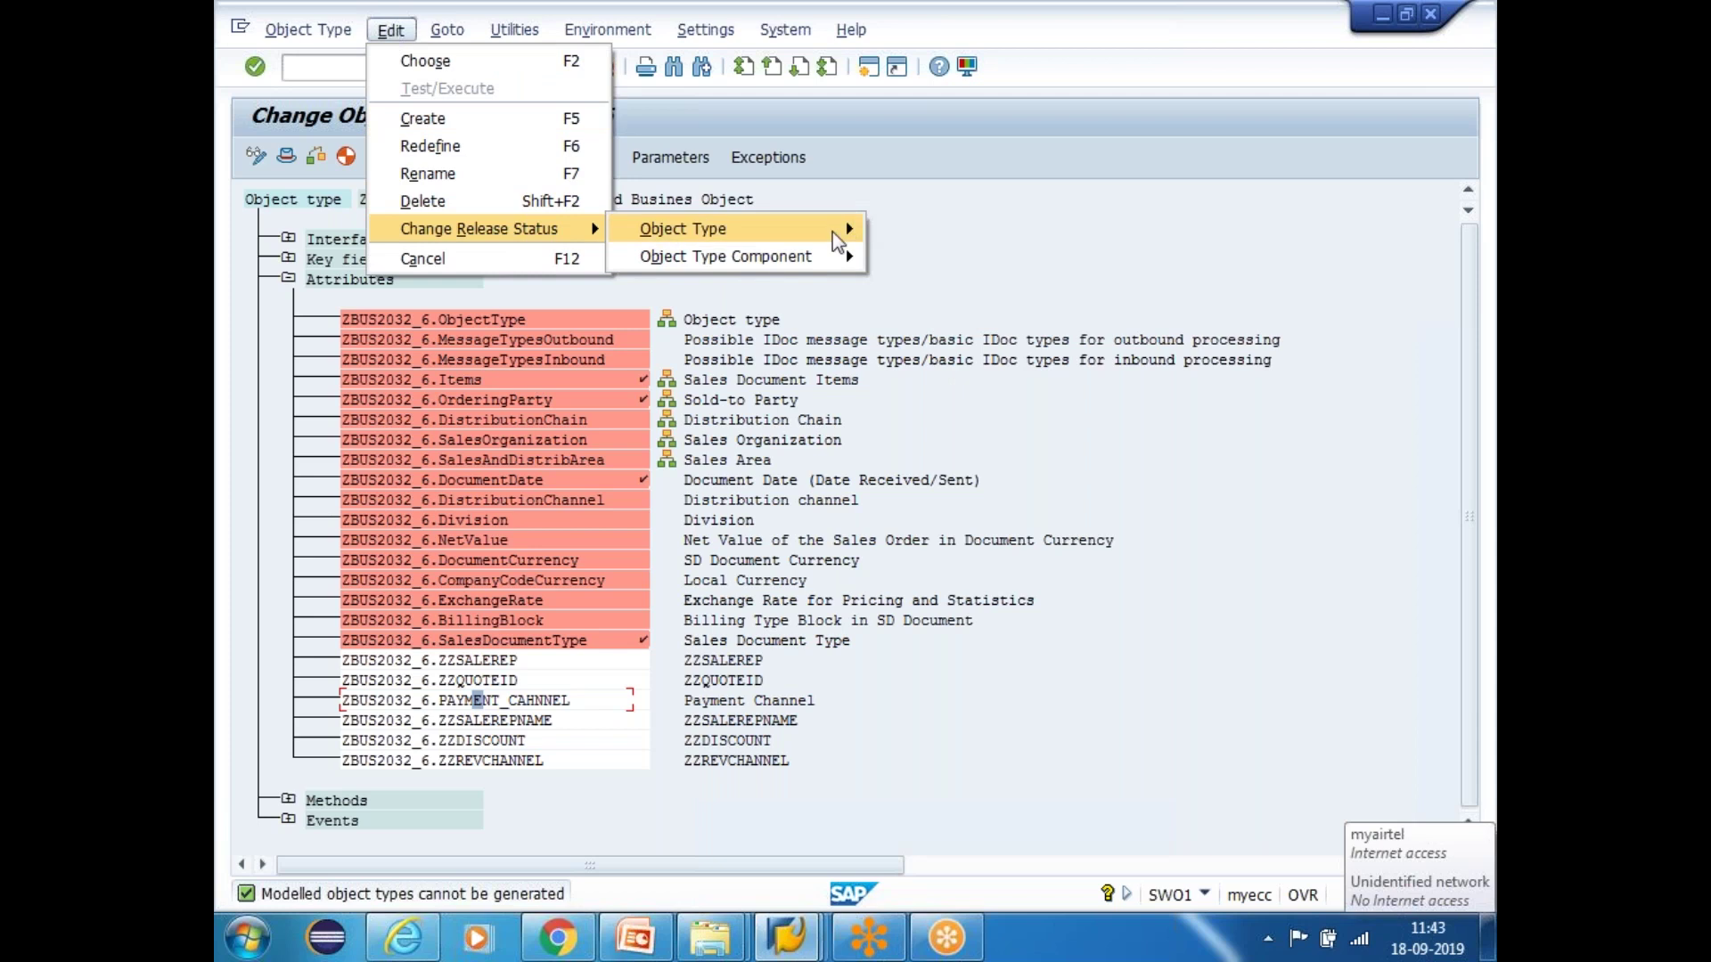
pyautogui.moveTo(832, 233)
pyautogui.click(938, 258)
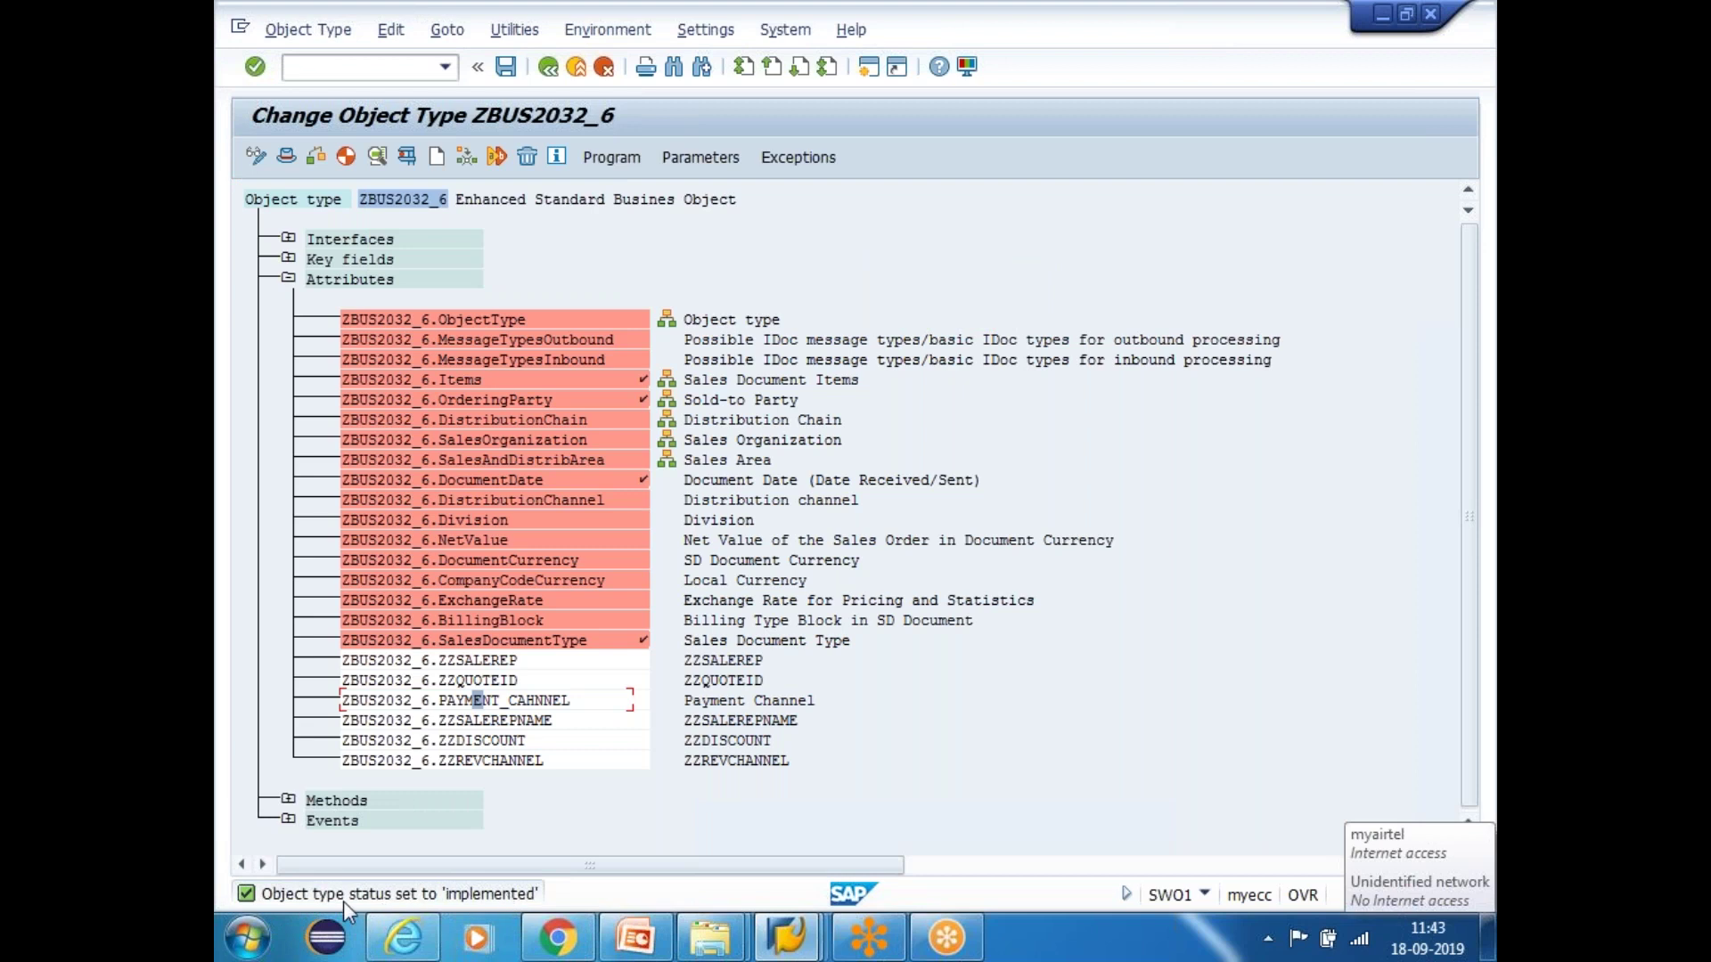
# Generate ZBUS2032_6 successfully and minimize the object type editor
pyautogui.click(344, 157)
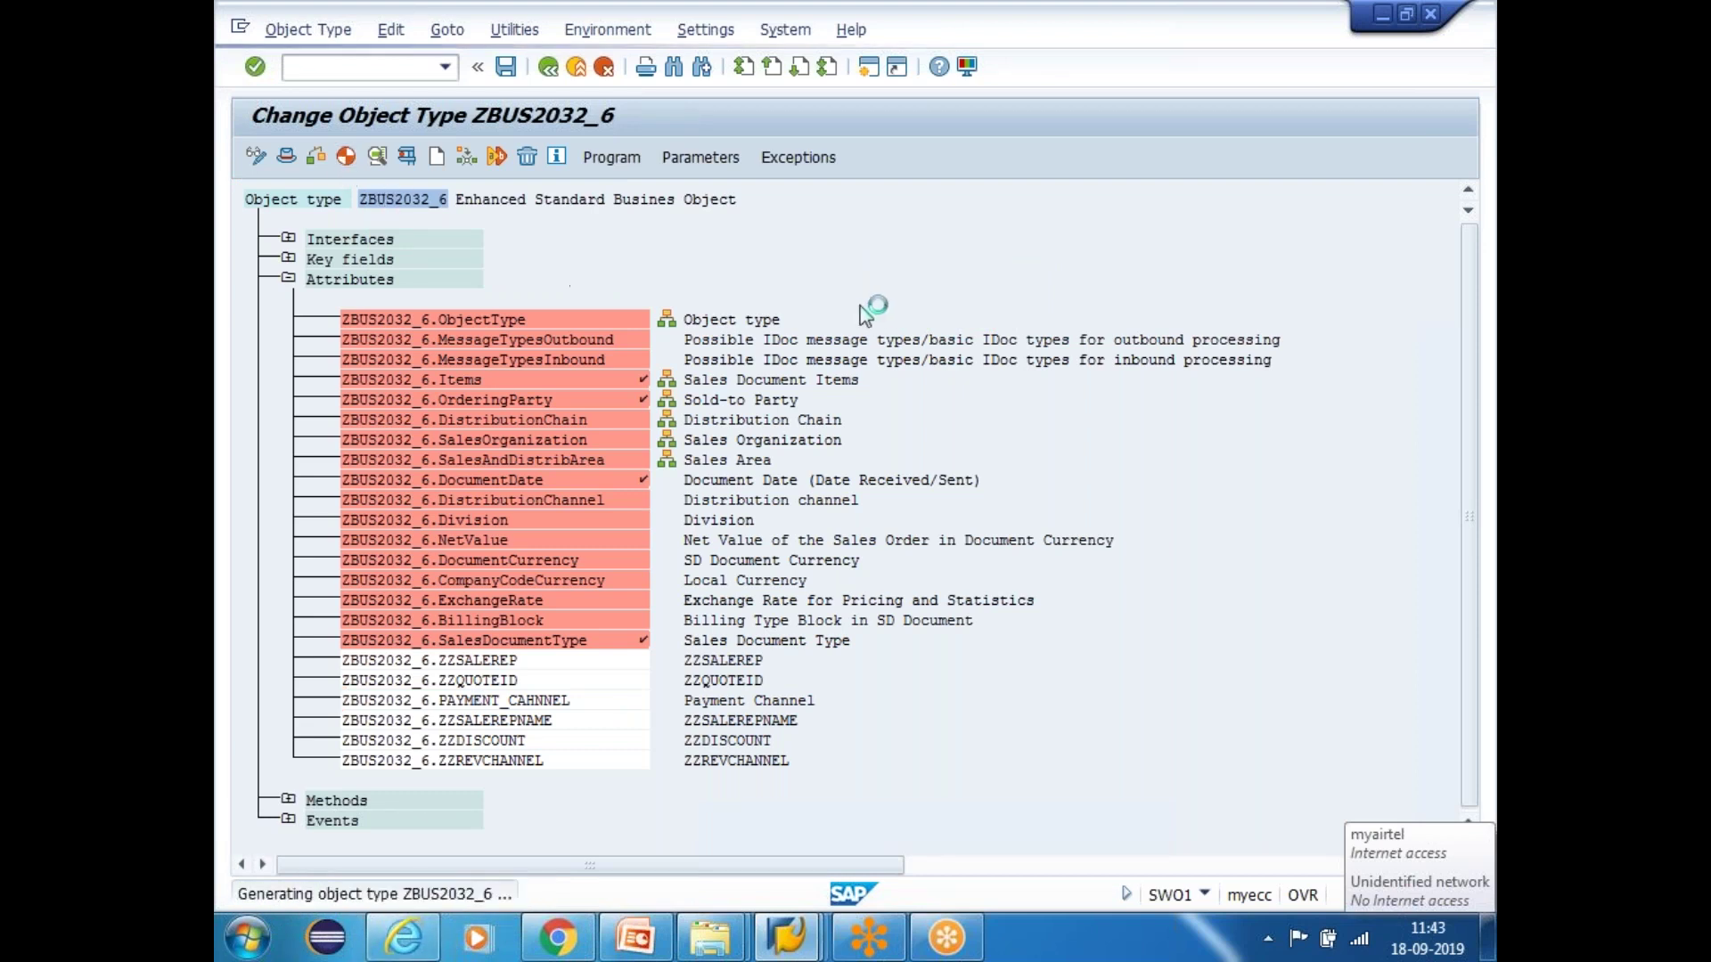
pyautogui.click(477, 701)
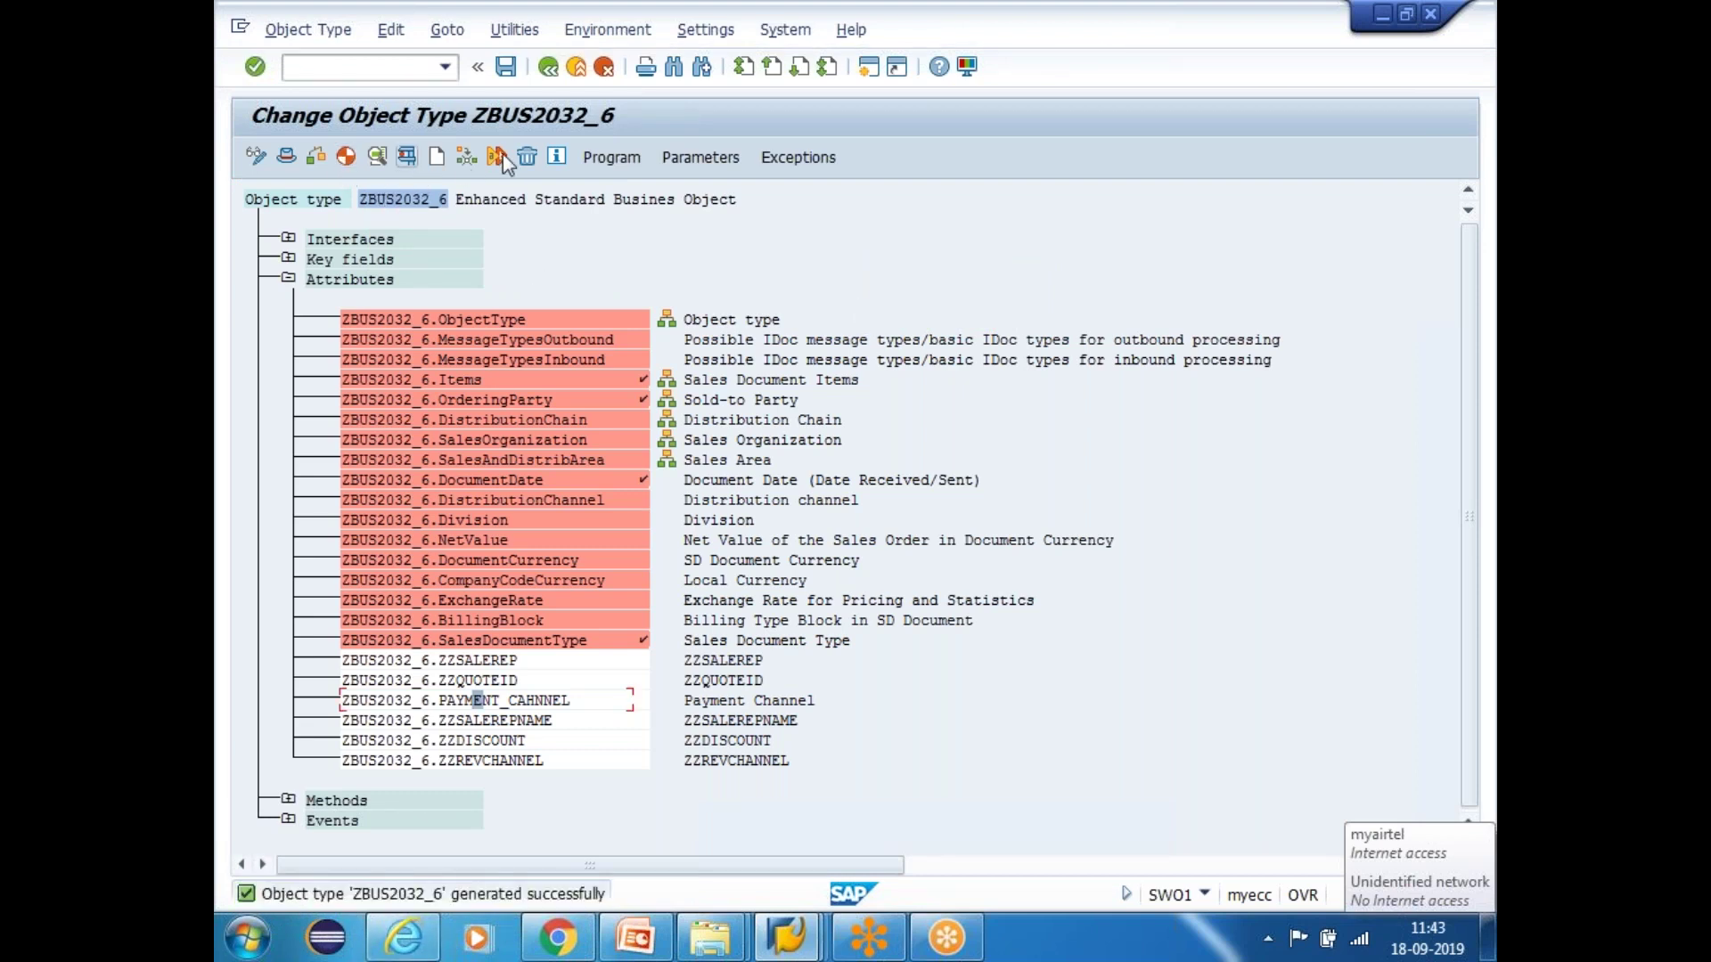
pyautogui.click(433, 198)
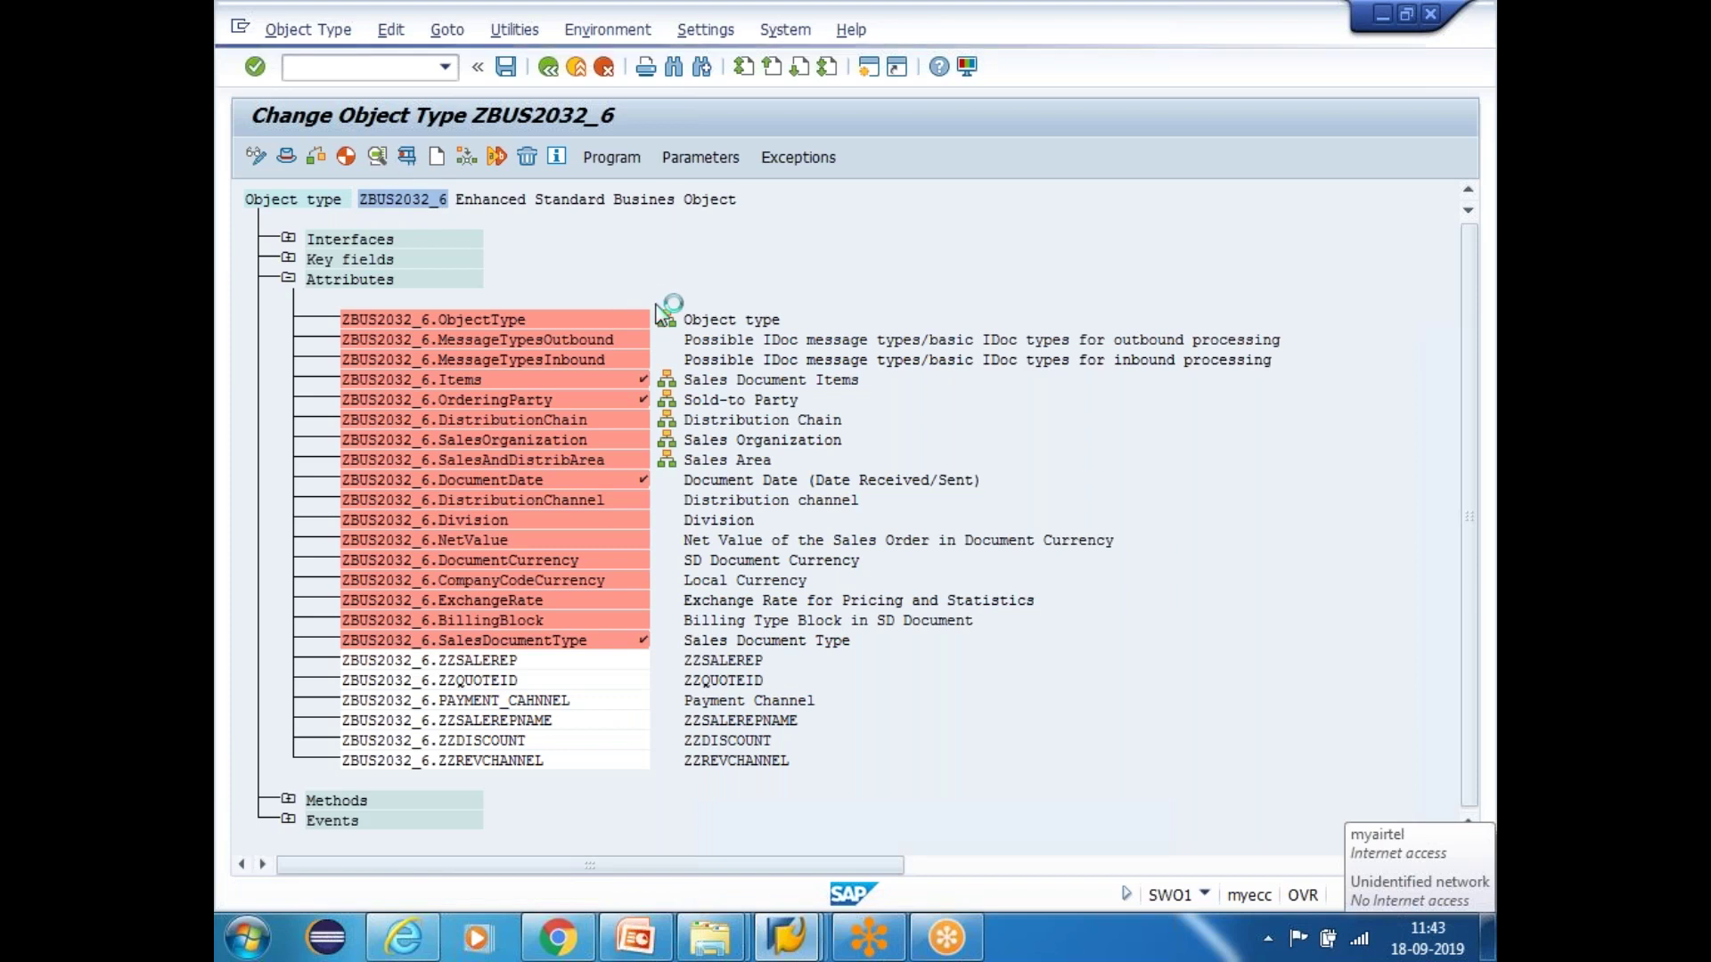
pyautogui.click(794, 941)
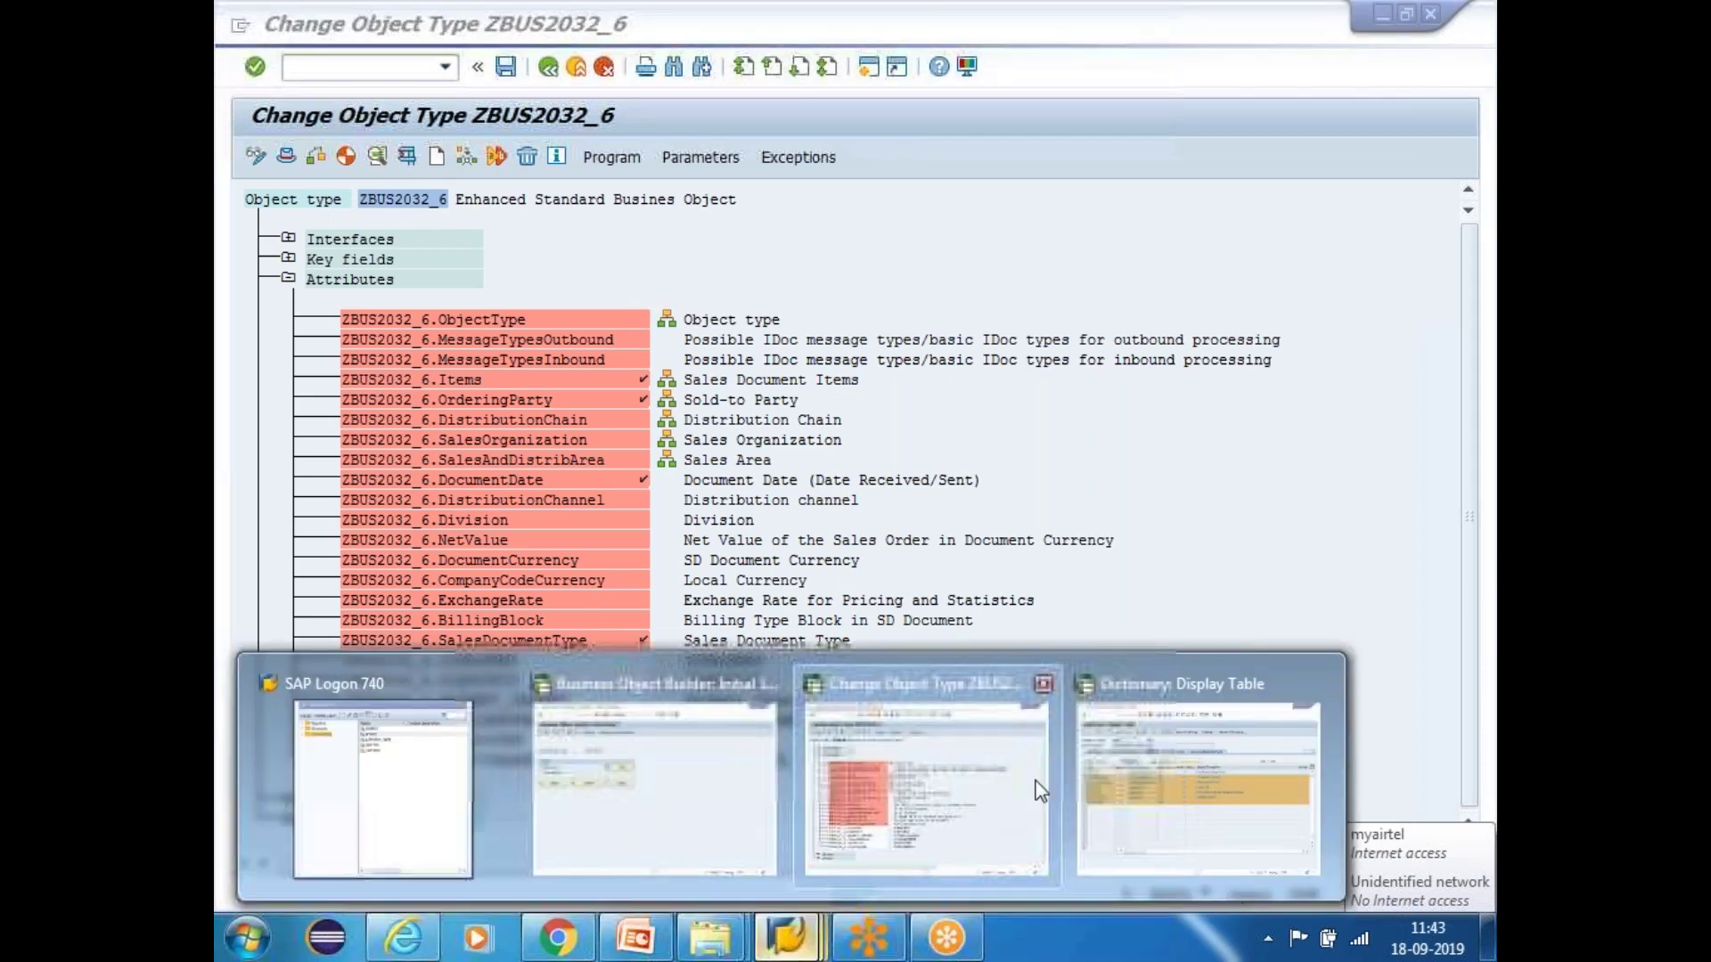
# Leave the VBAK table definition and start the General Table Display with SE16N
pyautogui.click(1194, 784)
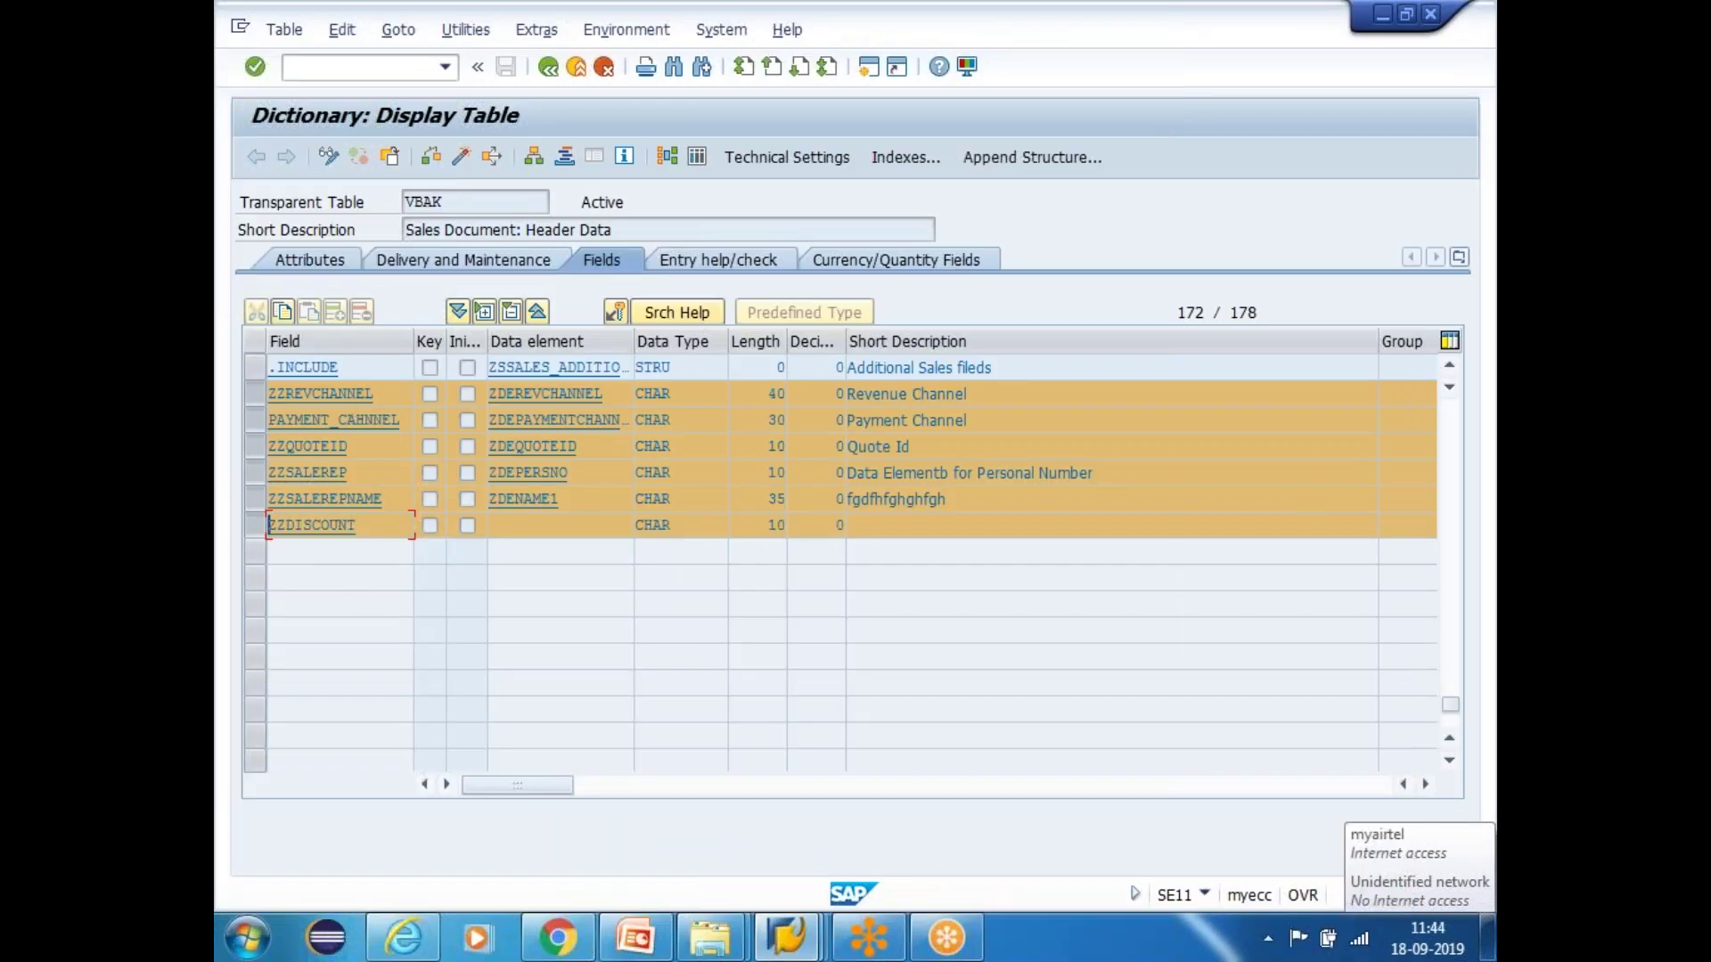
pyautogui.click(697, 157)
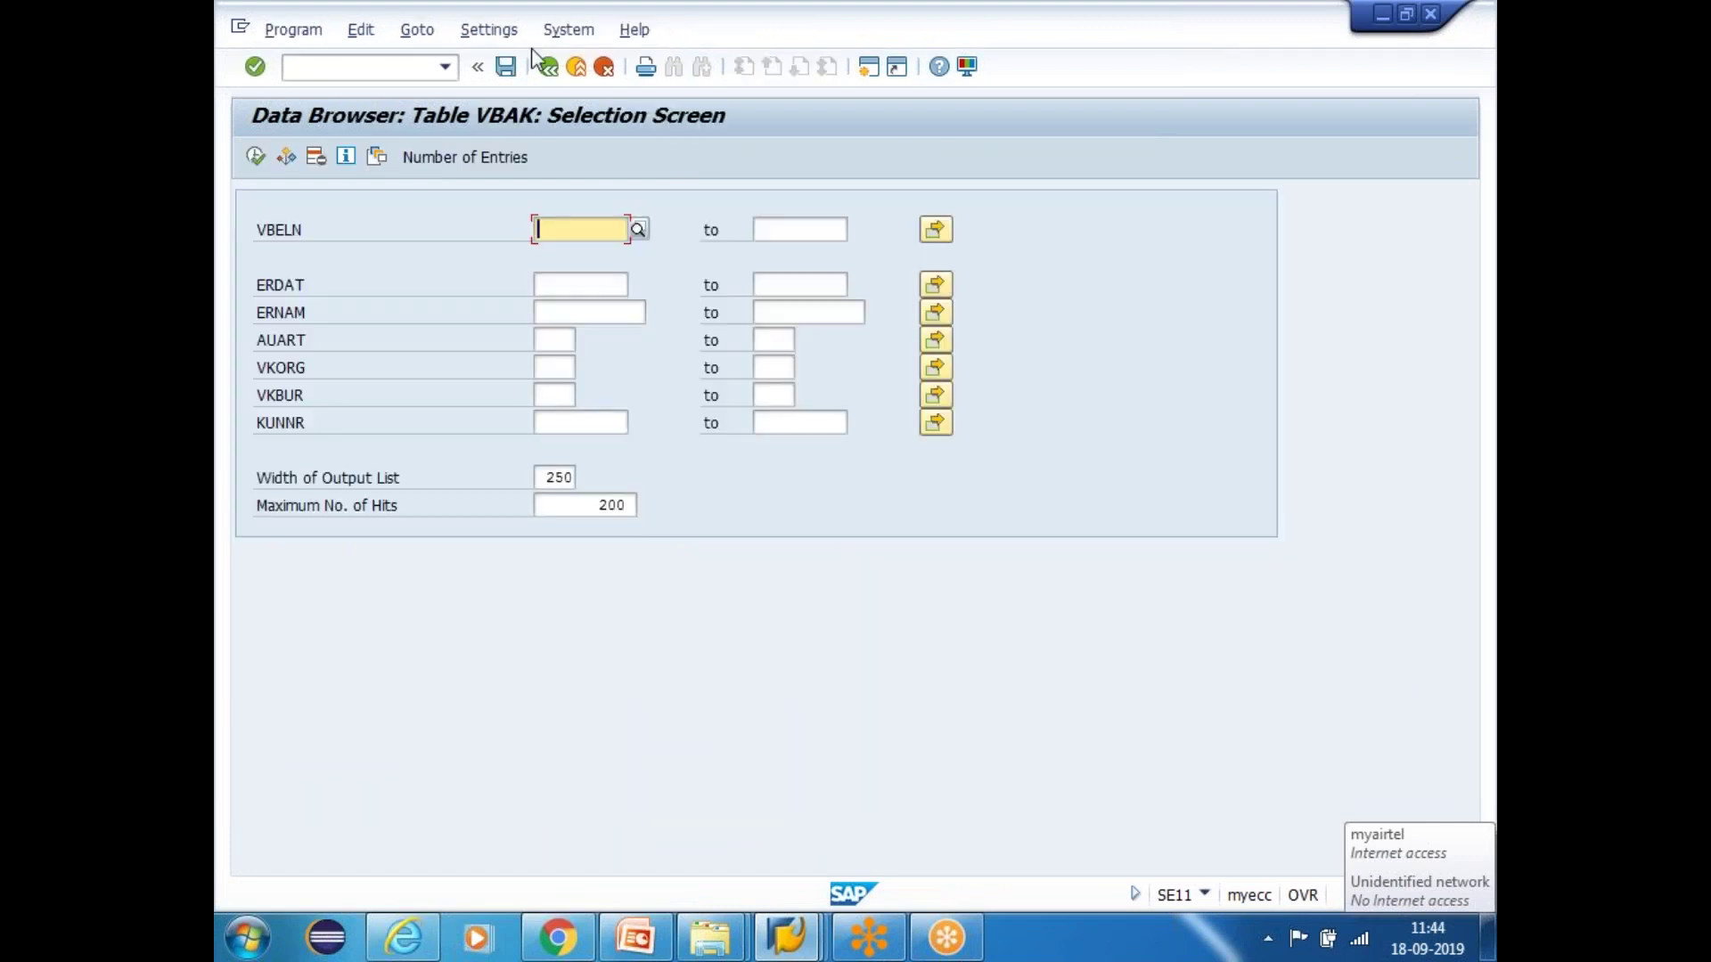
pyautogui.press('F3')
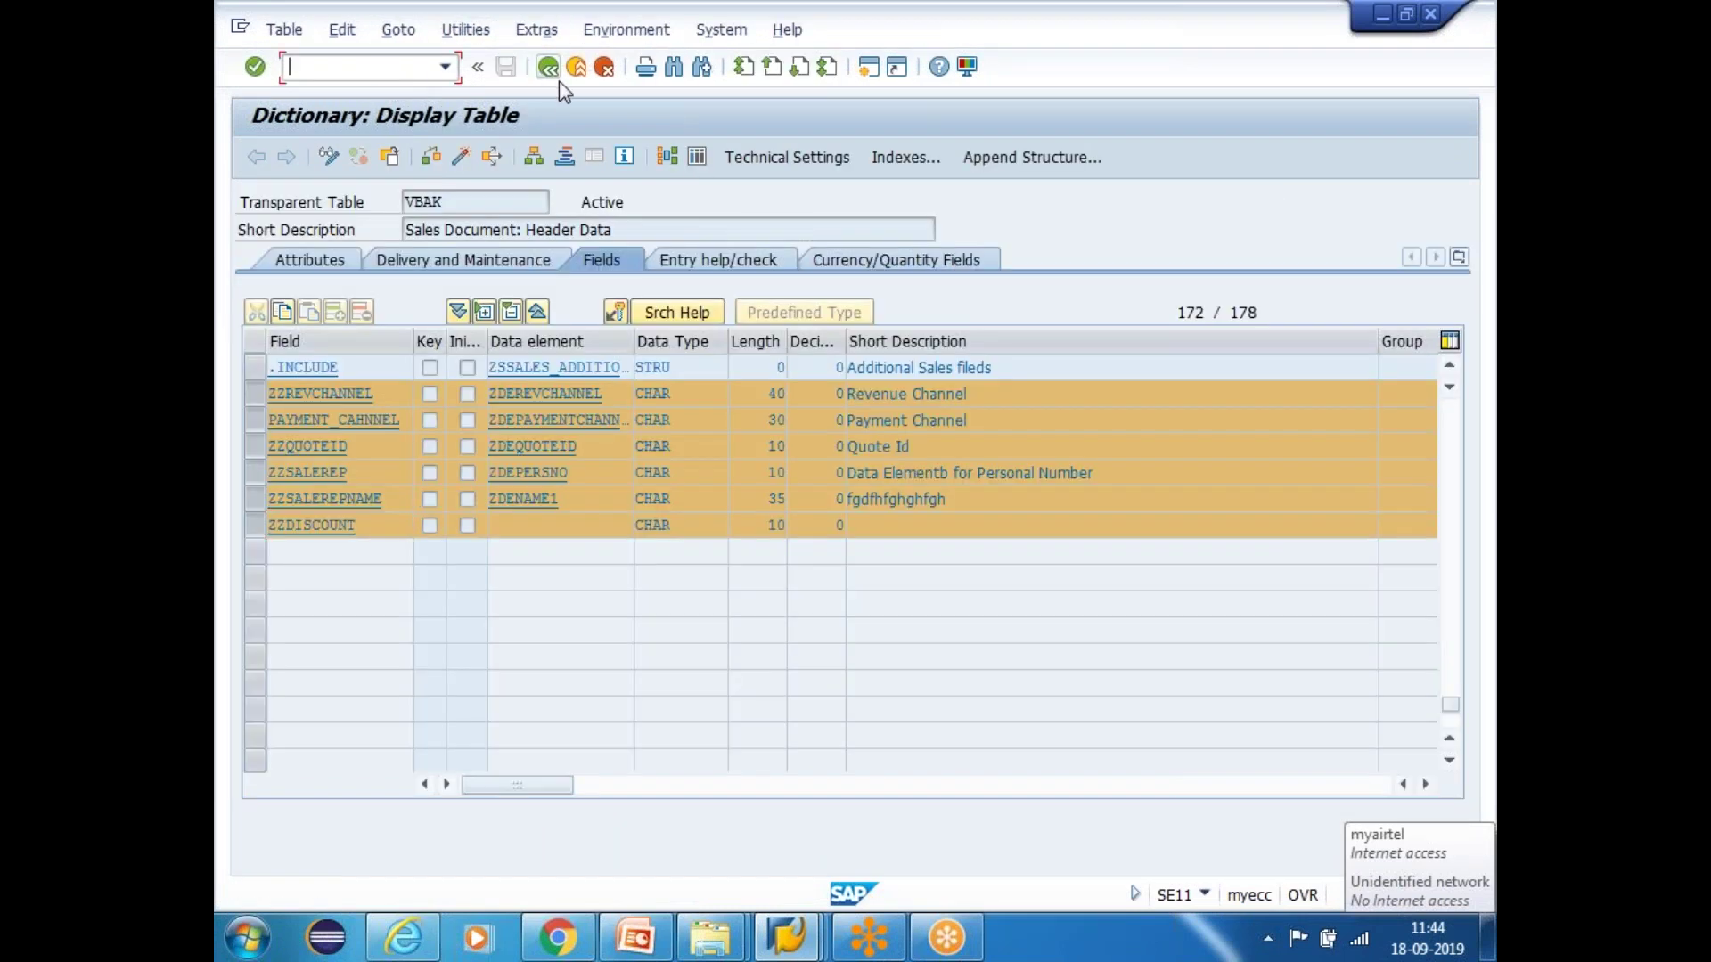
pyautogui.click(548, 68)
pyautogui.click(549, 68)
pyautogui.click(339, 78)
pyautogui.write('s')
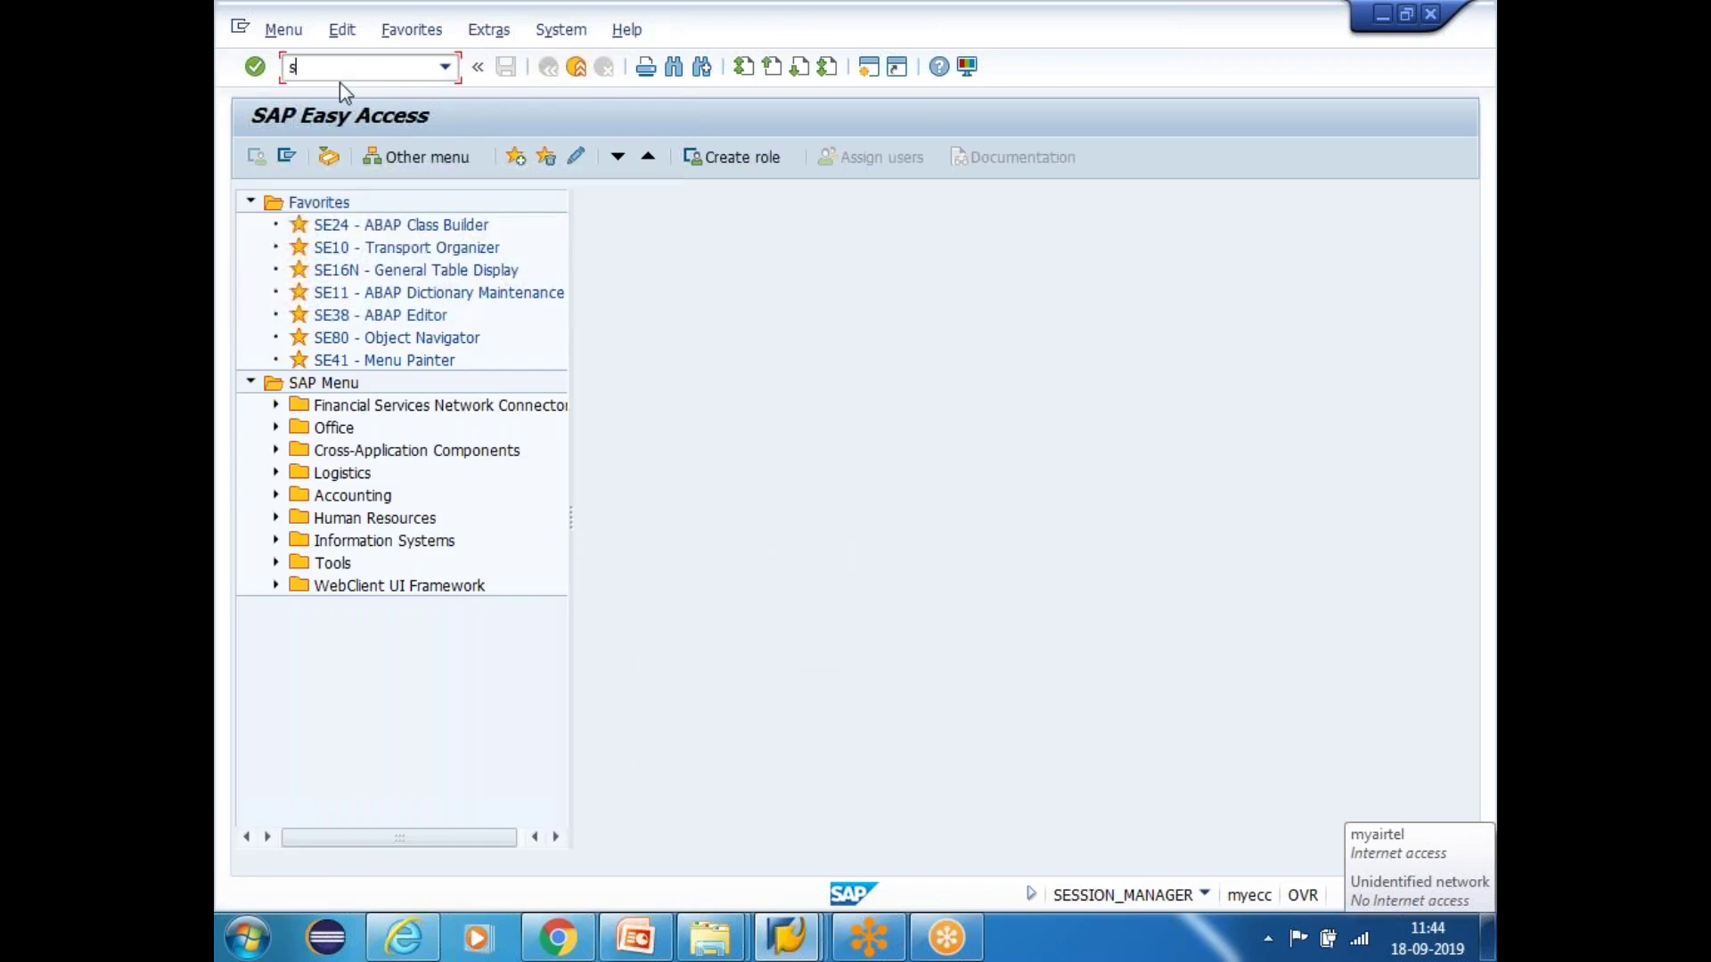
pyautogui.write('e16n')
pyautogui.press('Return')
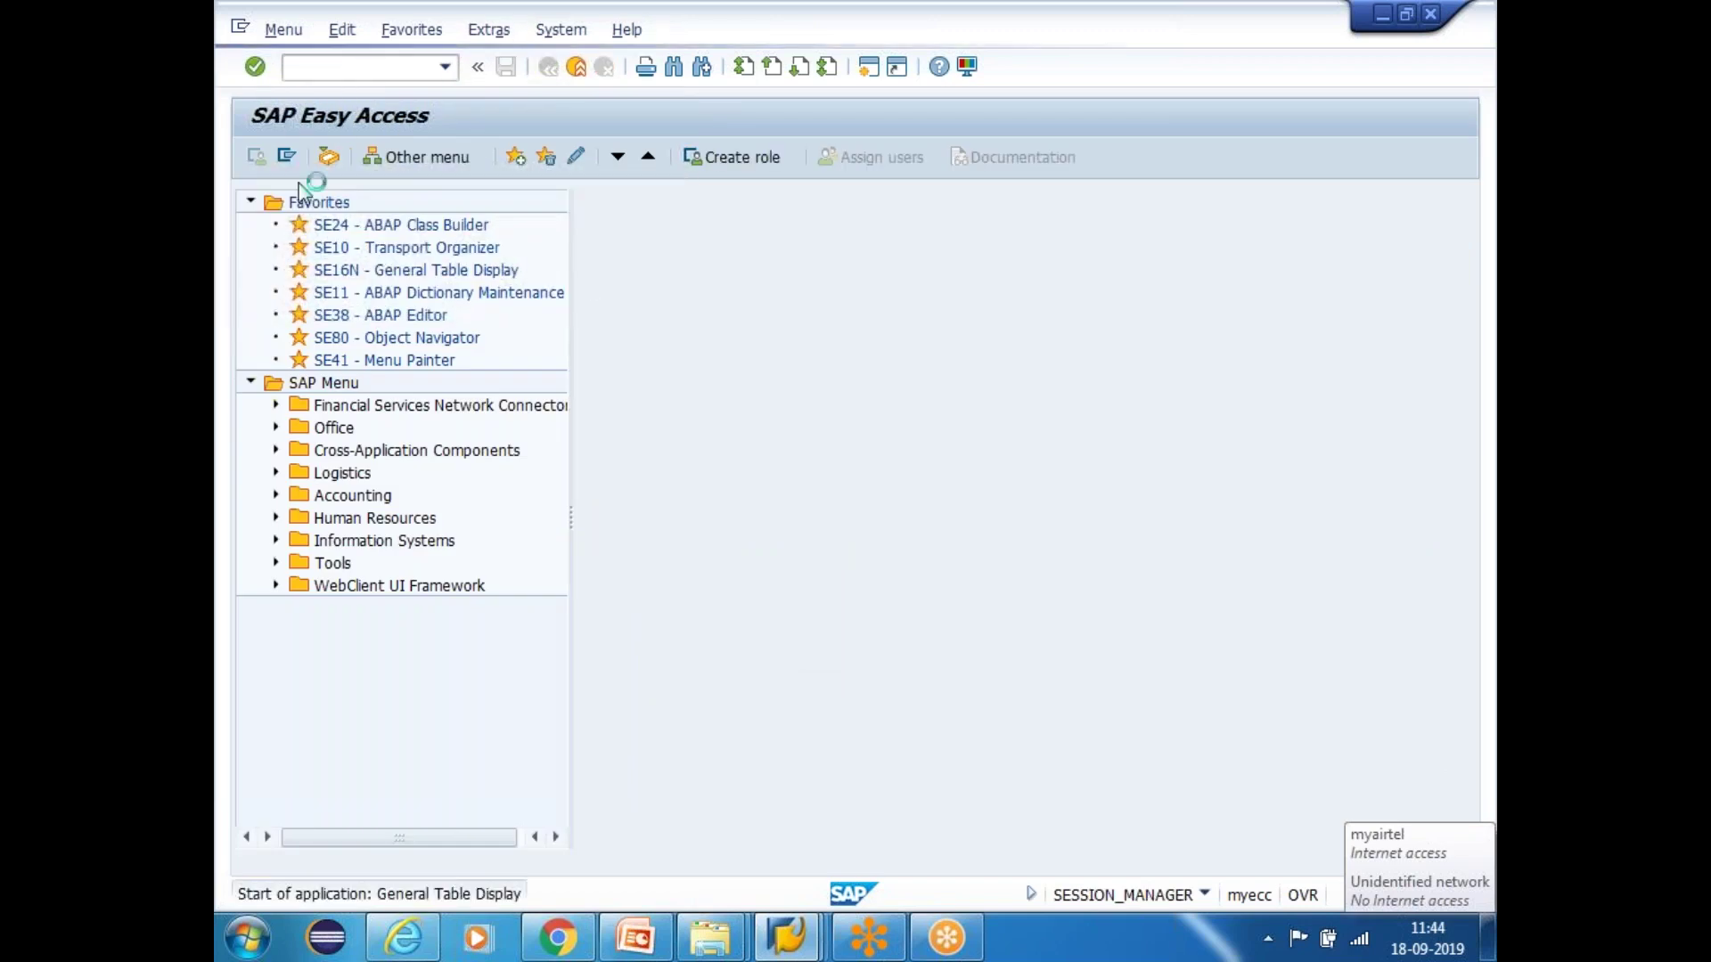
# Filter VBAK with Revenue Channel not equal, run the selection, and pick sales order 20255
pyautogui.moveTo(1450, 468); pyautogui.dragTo(1490, 712)
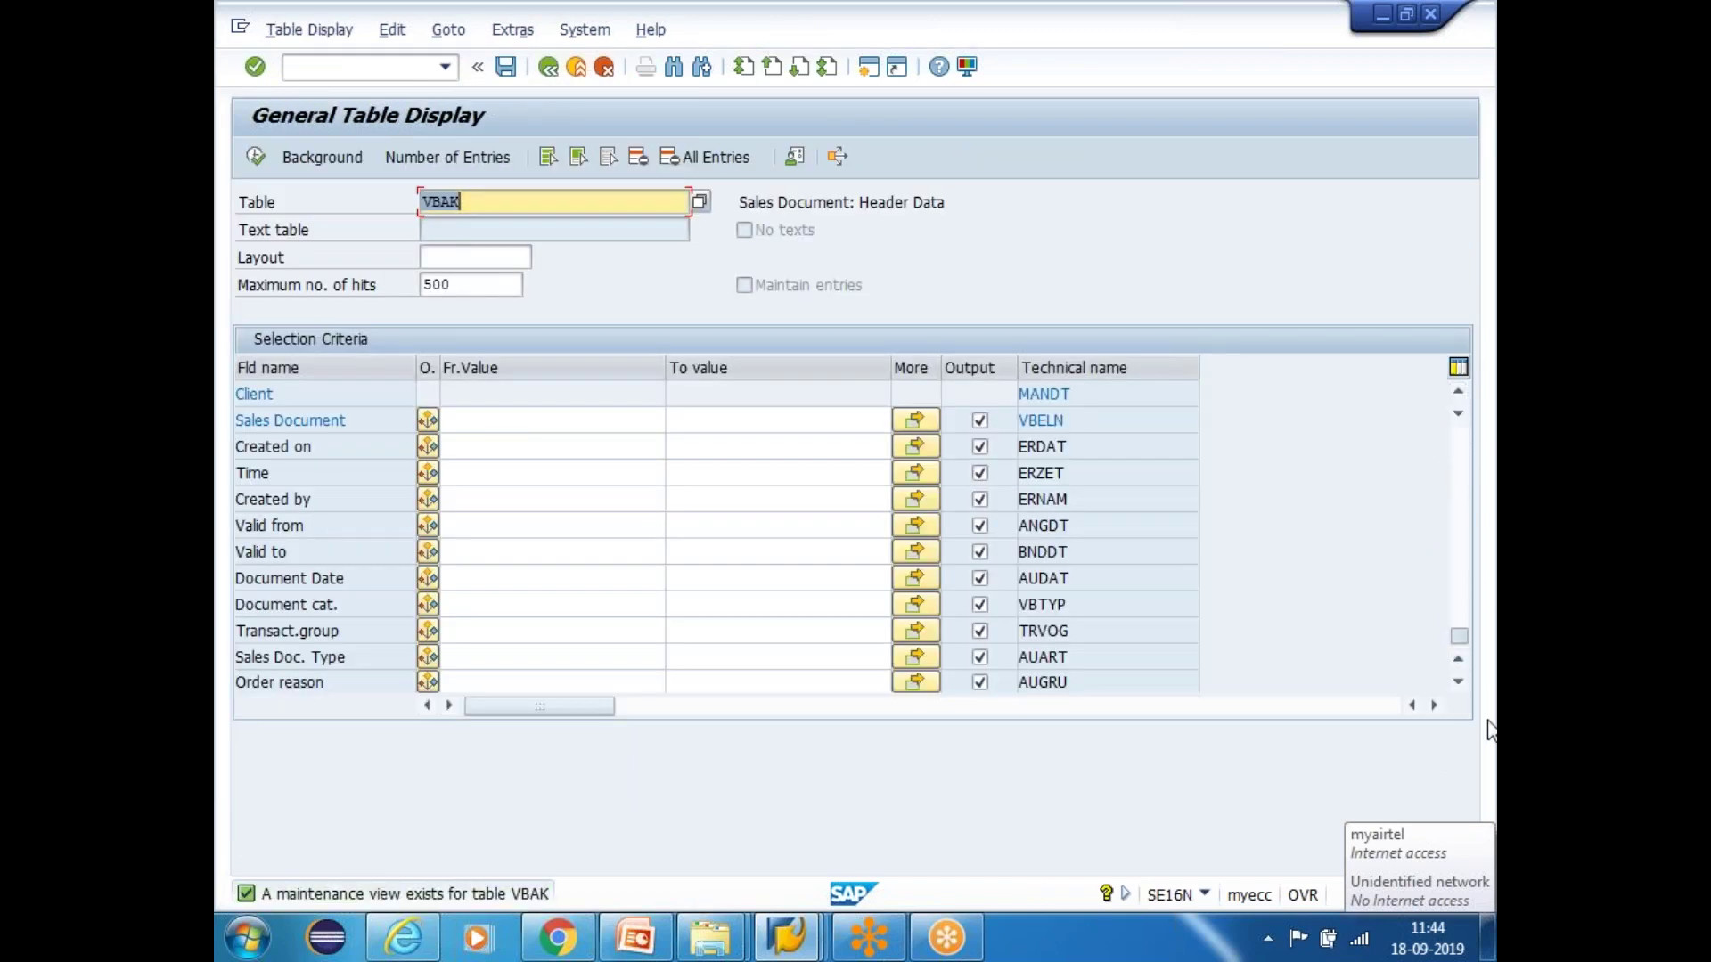
pyautogui.scroll(4, 533, 565)
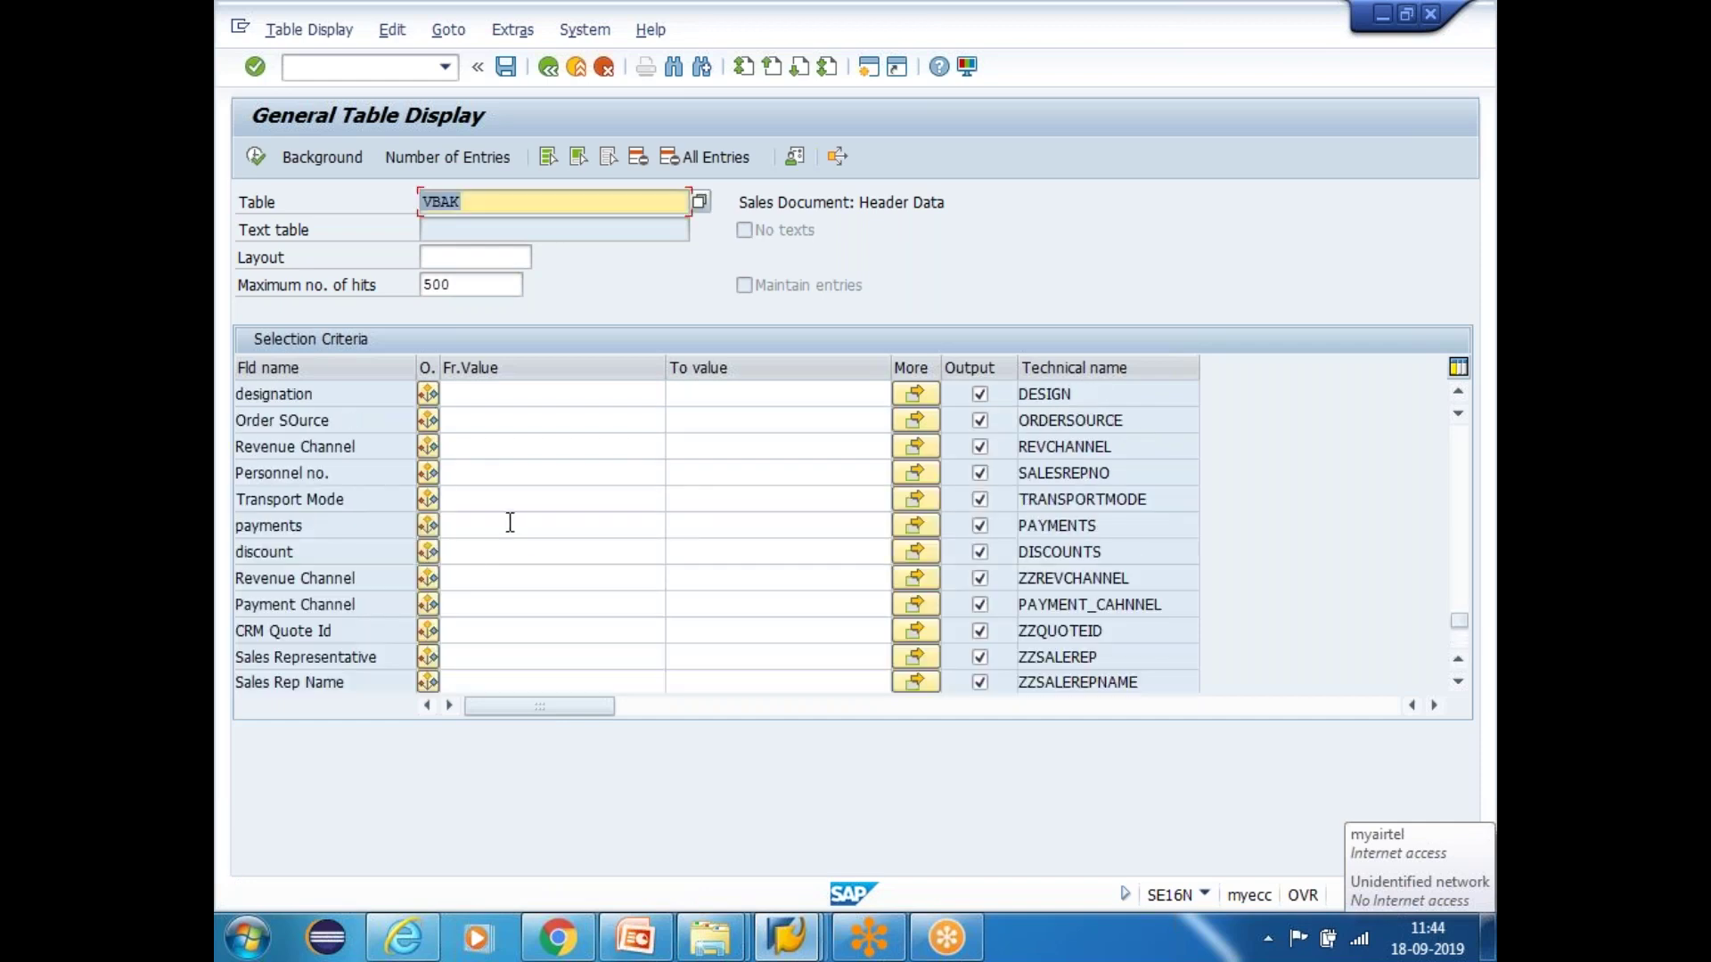
pyautogui.click(488, 578)
pyautogui.click(427, 579)
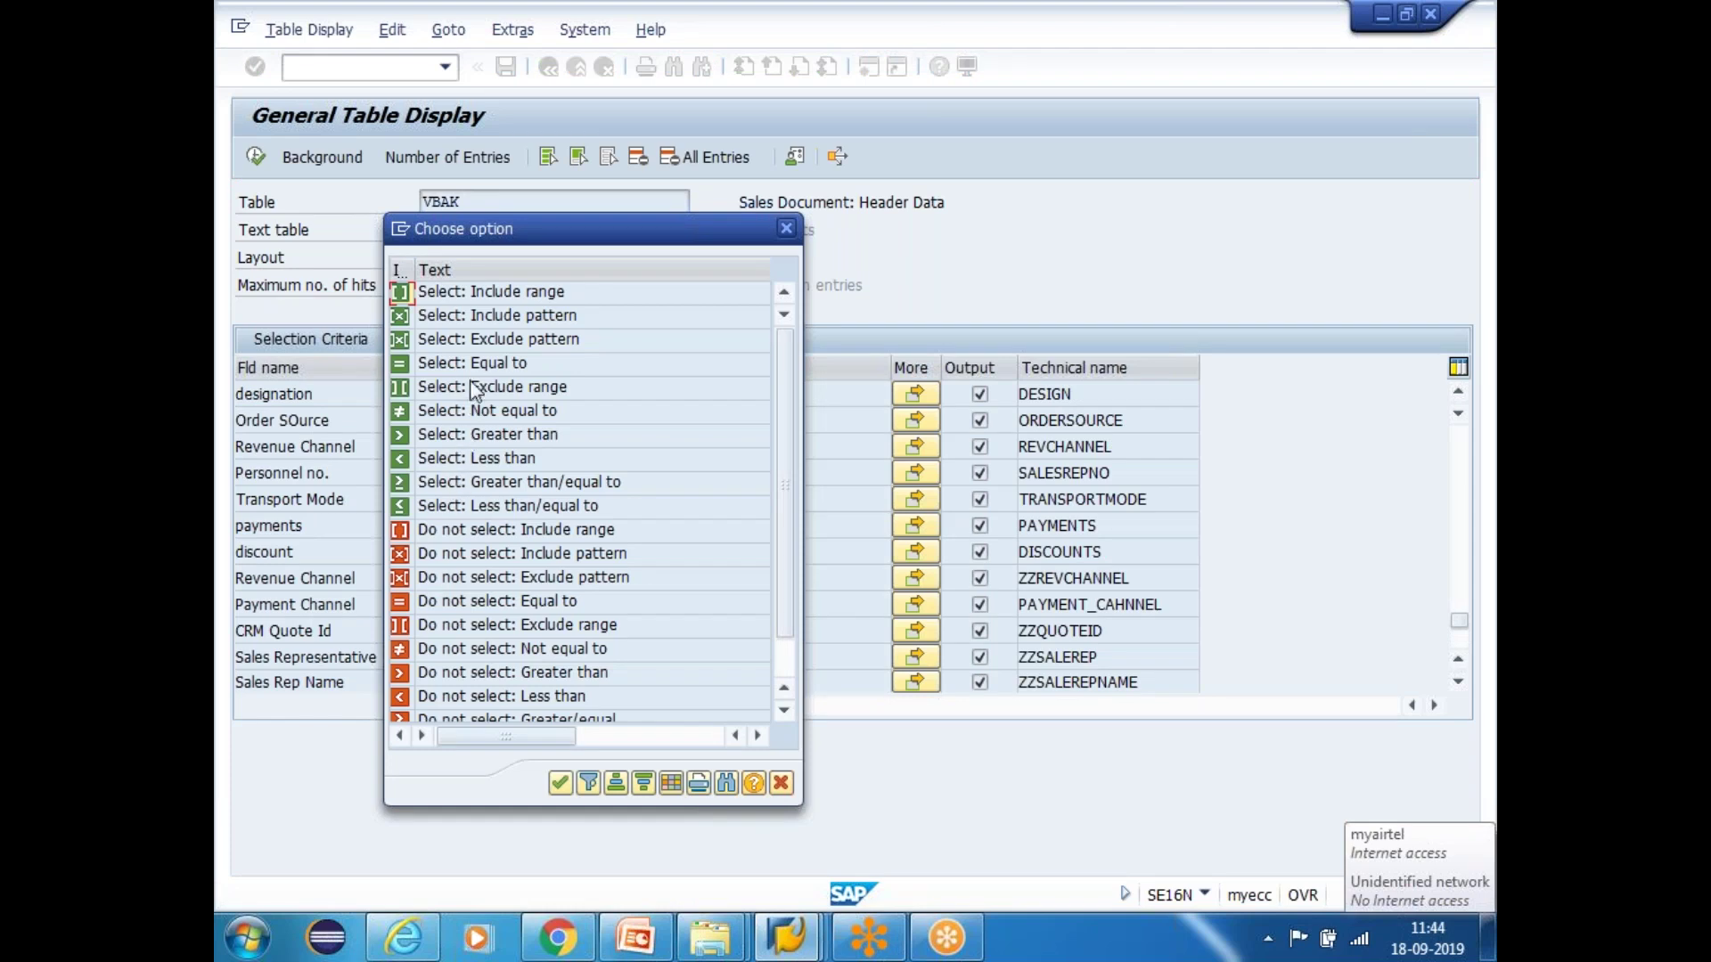
pyautogui.doubleClick(472, 412)
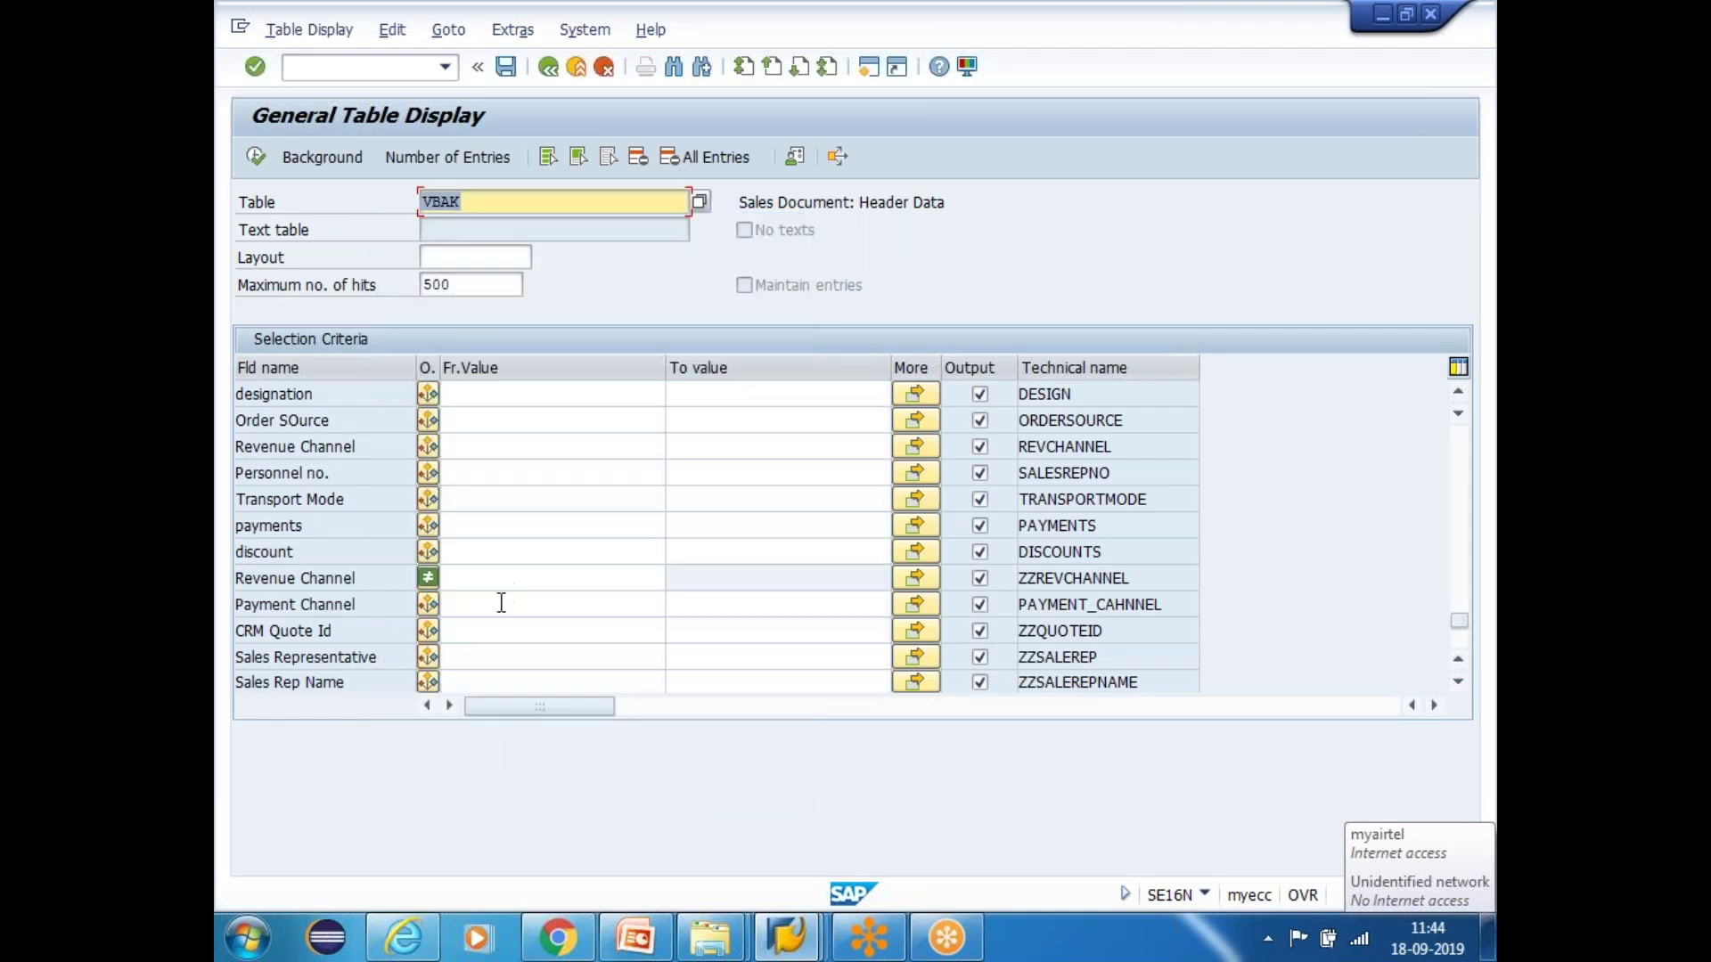
pyautogui.click(255, 157)
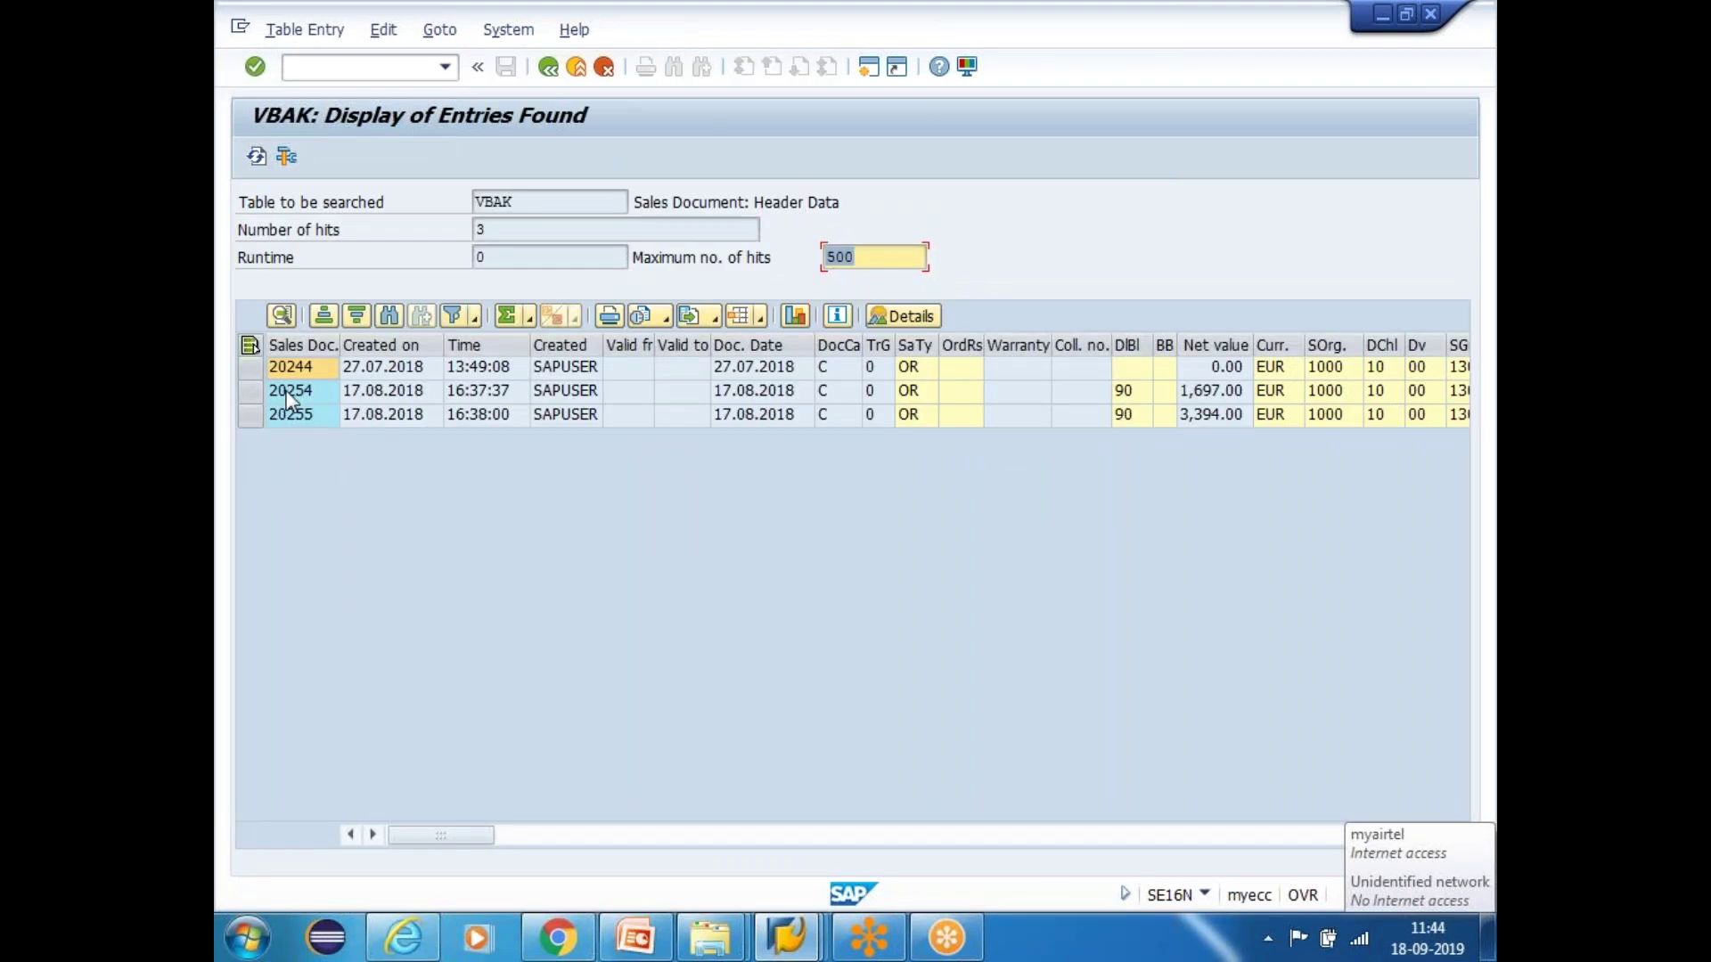
pyautogui.click(297, 417)
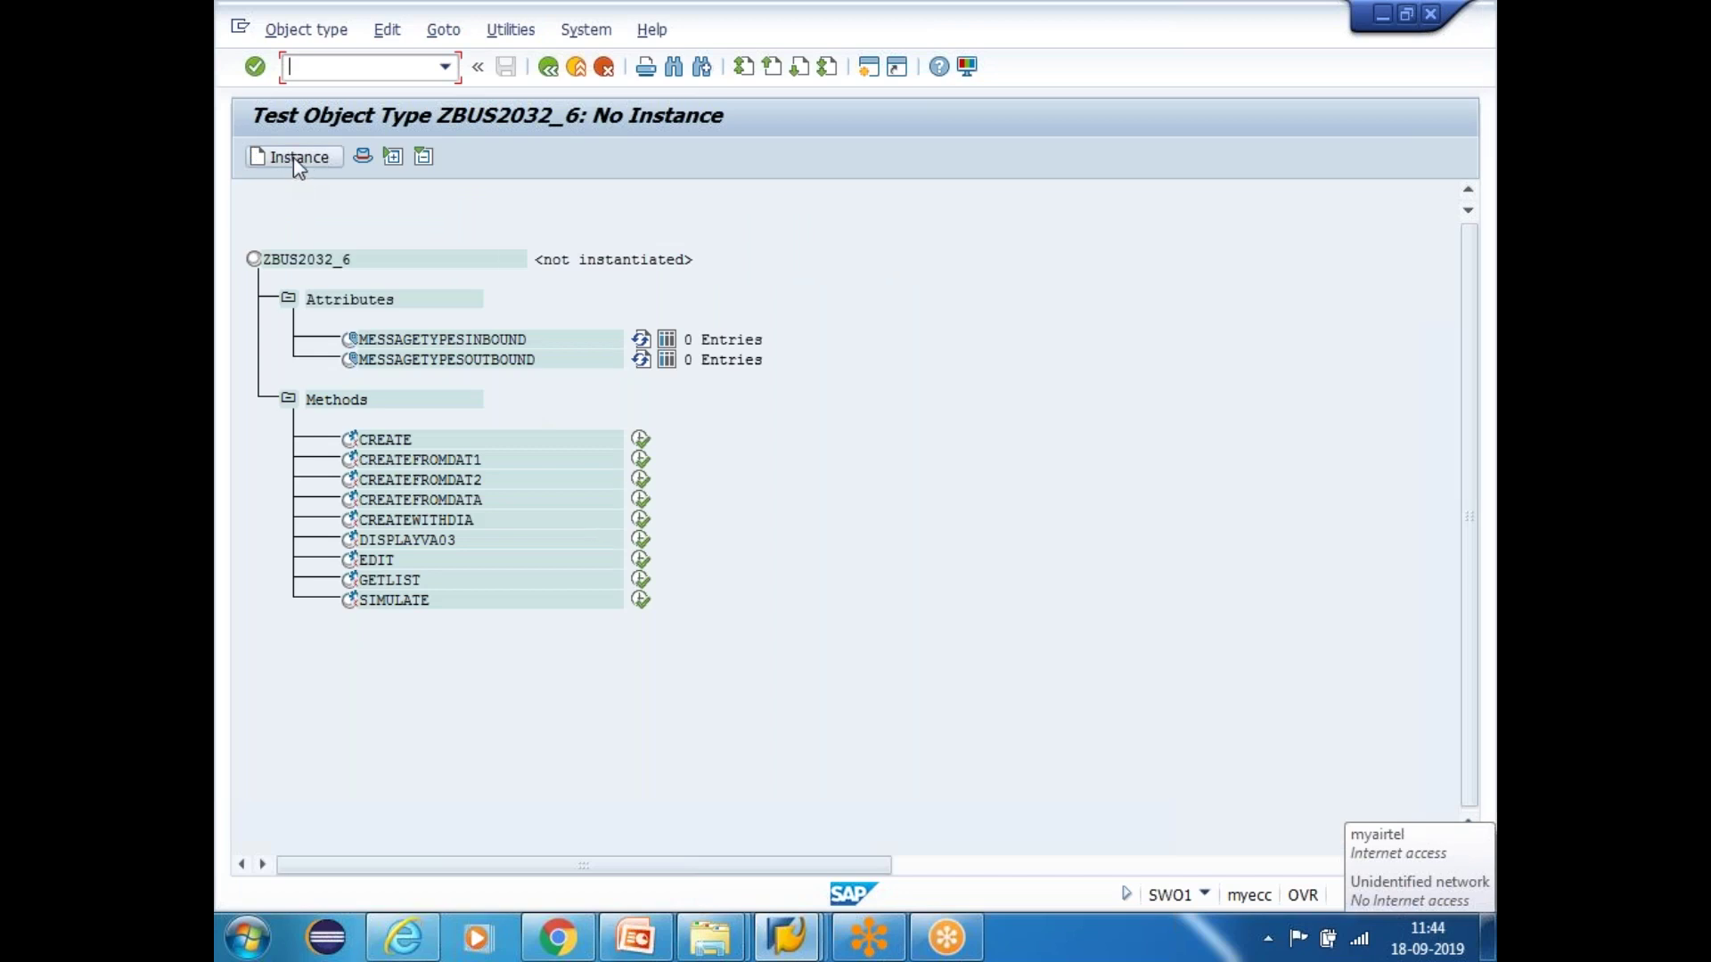
# Instantiate ZBUS2032_6 for testing with sales document 20255
pyautogui.click(297, 161)
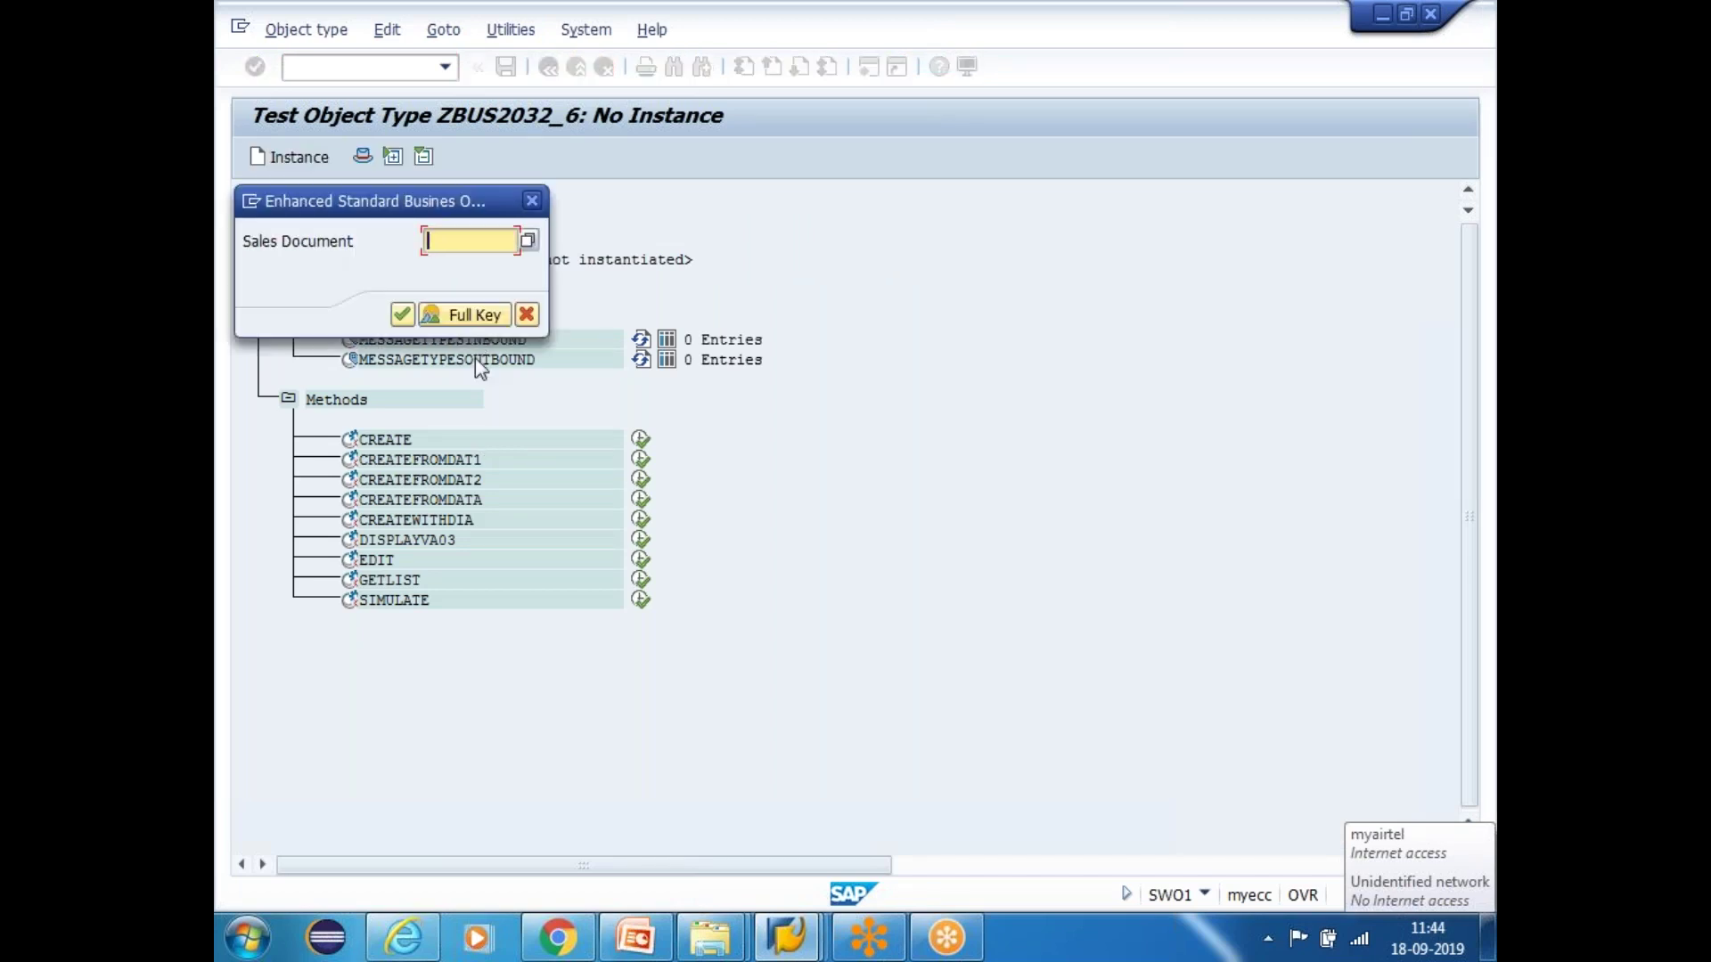
pyautogui.write('20255')
pyautogui.press('Return')
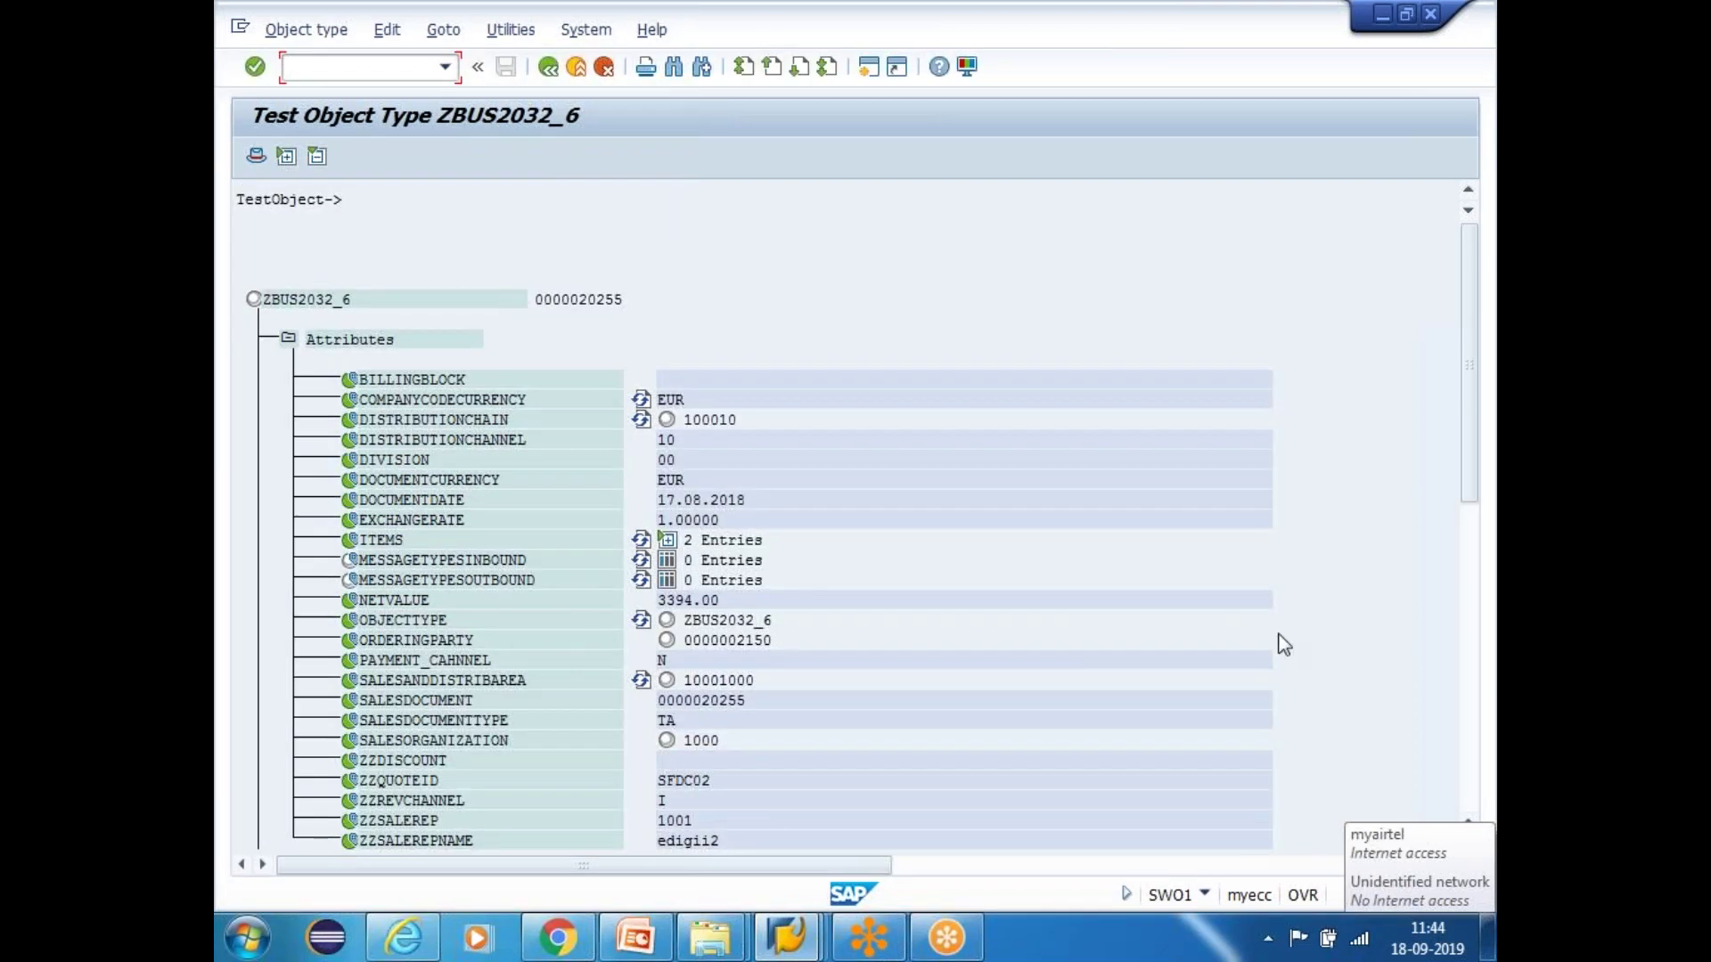
pyautogui.moveTo(1468, 467); pyautogui.dragTo(1474, 786)
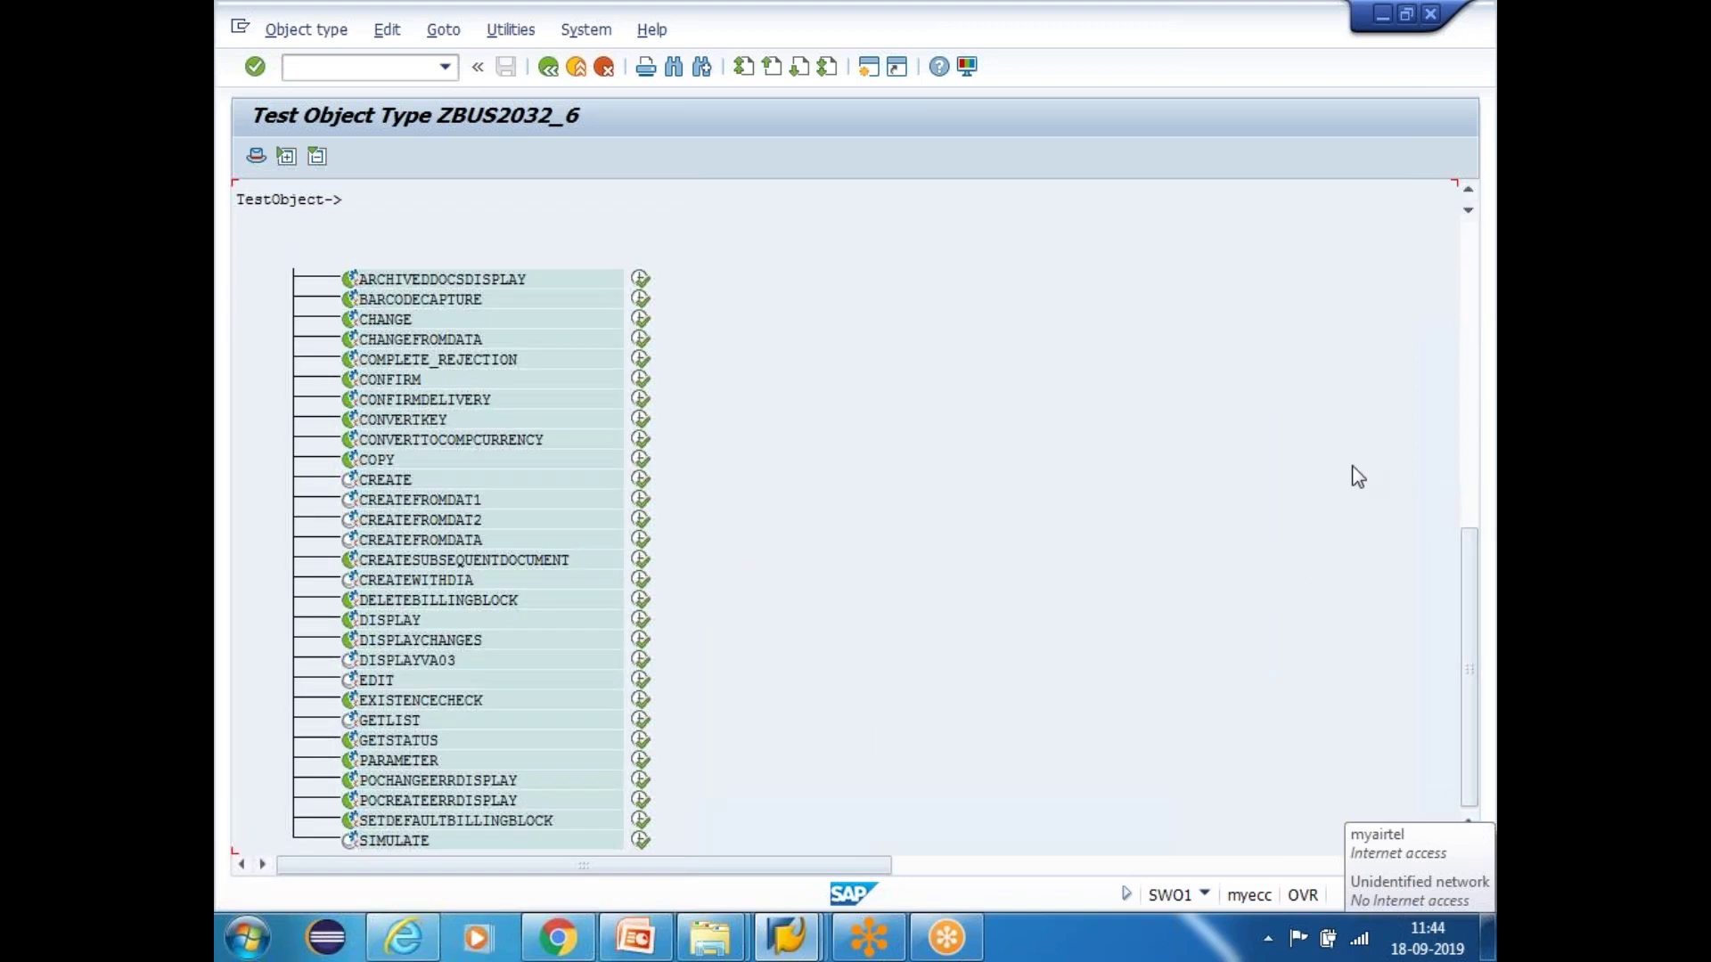
pyautogui.scroll(5, 1352, 476)
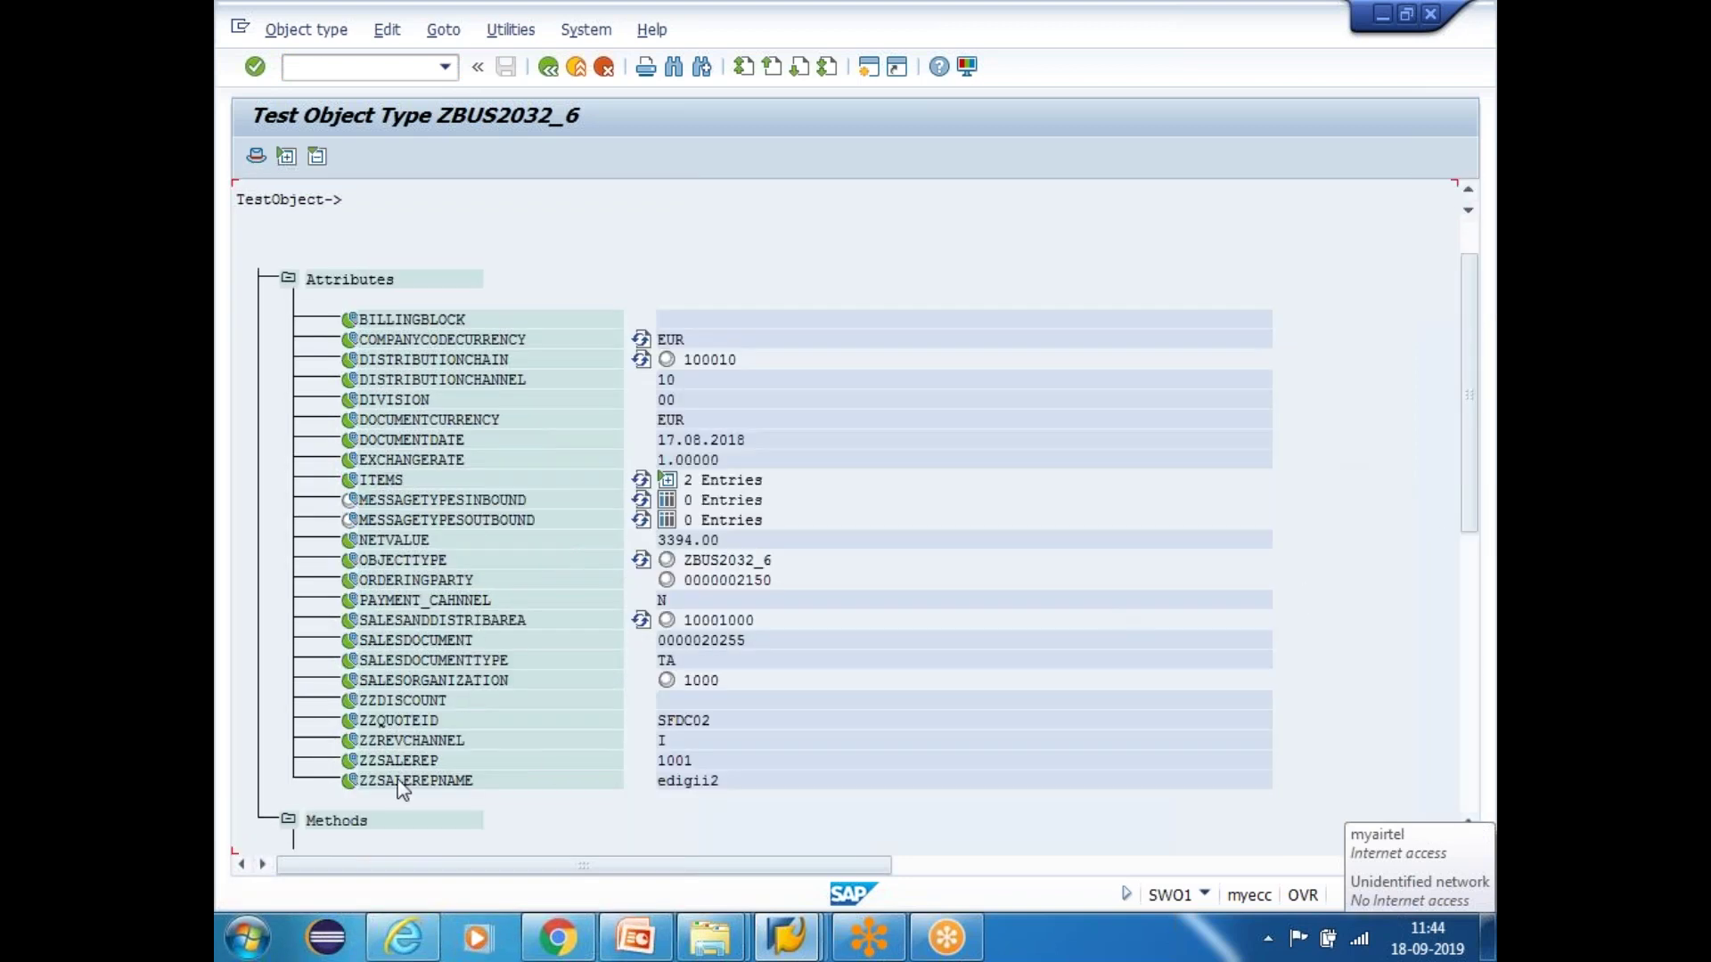
# Review the custom values, e.g. ZZQUOTEID SFDC02 and ZZREVCHANNEL I, then go back
pyautogui.click(712, 722)
pyautogui.moveTo(359, 721); pyautogui.dragTo(789, 722)
pyautogui.moveTo(398, 748); pyautogui.dragTo(747, 787)
pyautogui.moveTo(369, 782); pyautogui.dragTo(821, 772)
pyautogui.moveTo(492, 602); pyautogui.dragTo(330, 609)
pyautogui.doubleClick(508, 743)
pyautogui.click(674, 744)
pyautogui.click(548, 67)
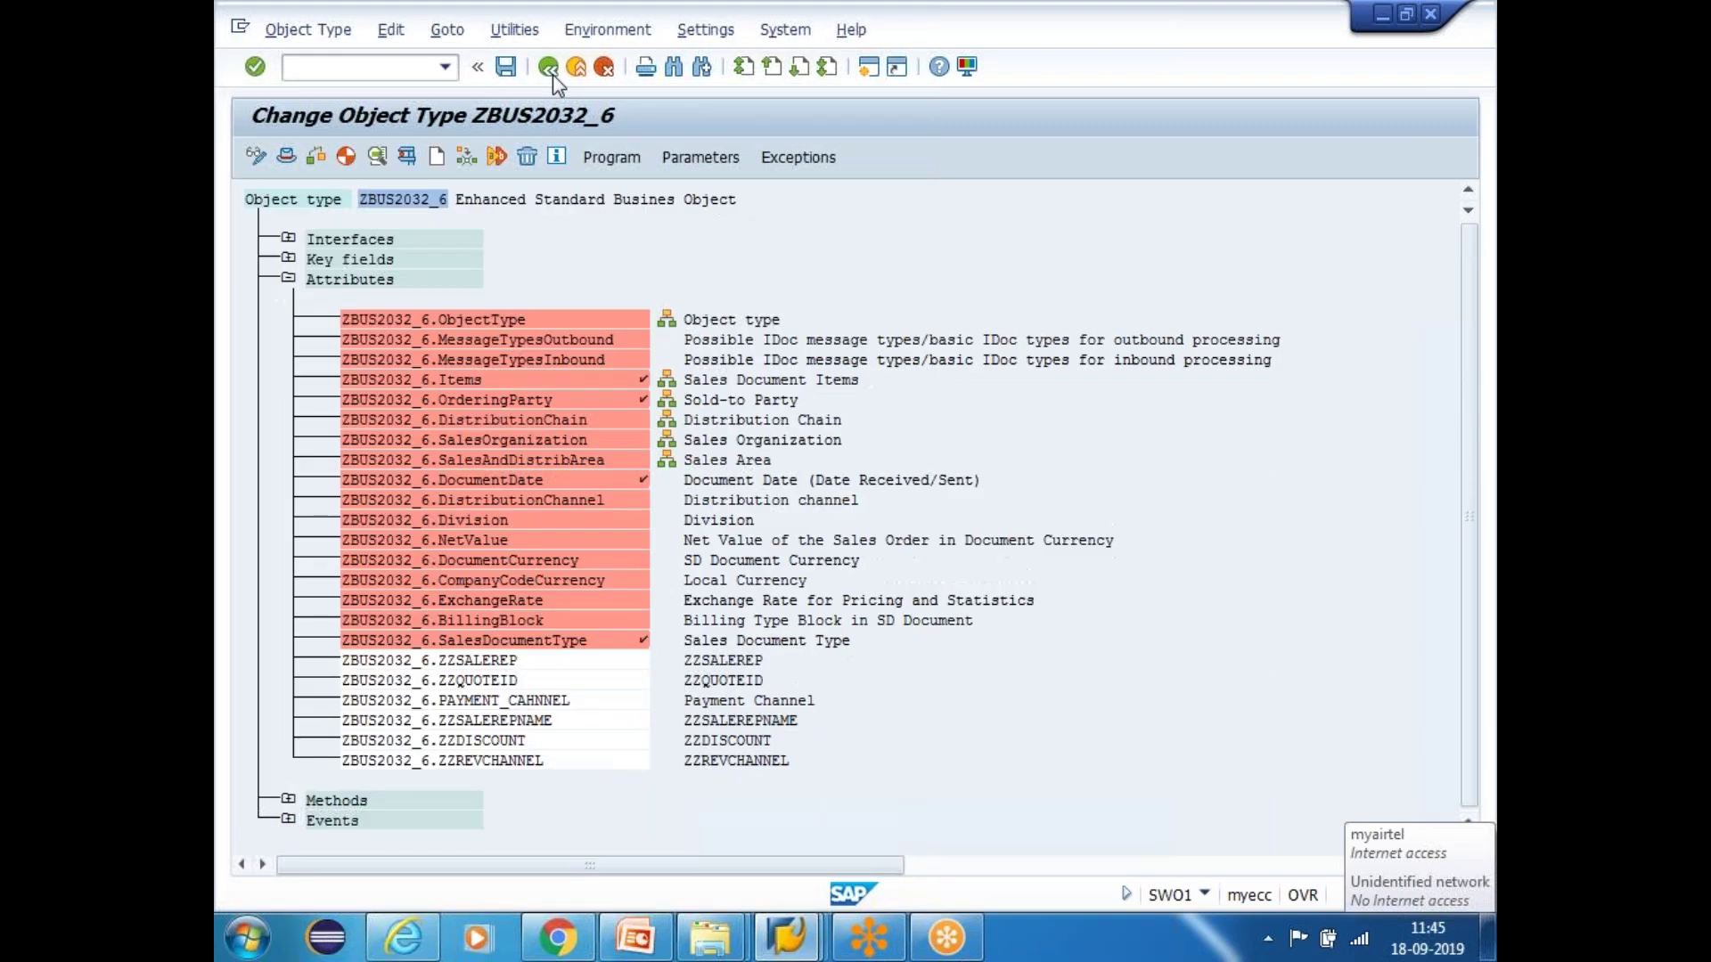
# Display the standard object type BUS2032 and its SalesDocumentType attribute
pyautogui.click(547, 68)
pyautogui.write('BUS2032')
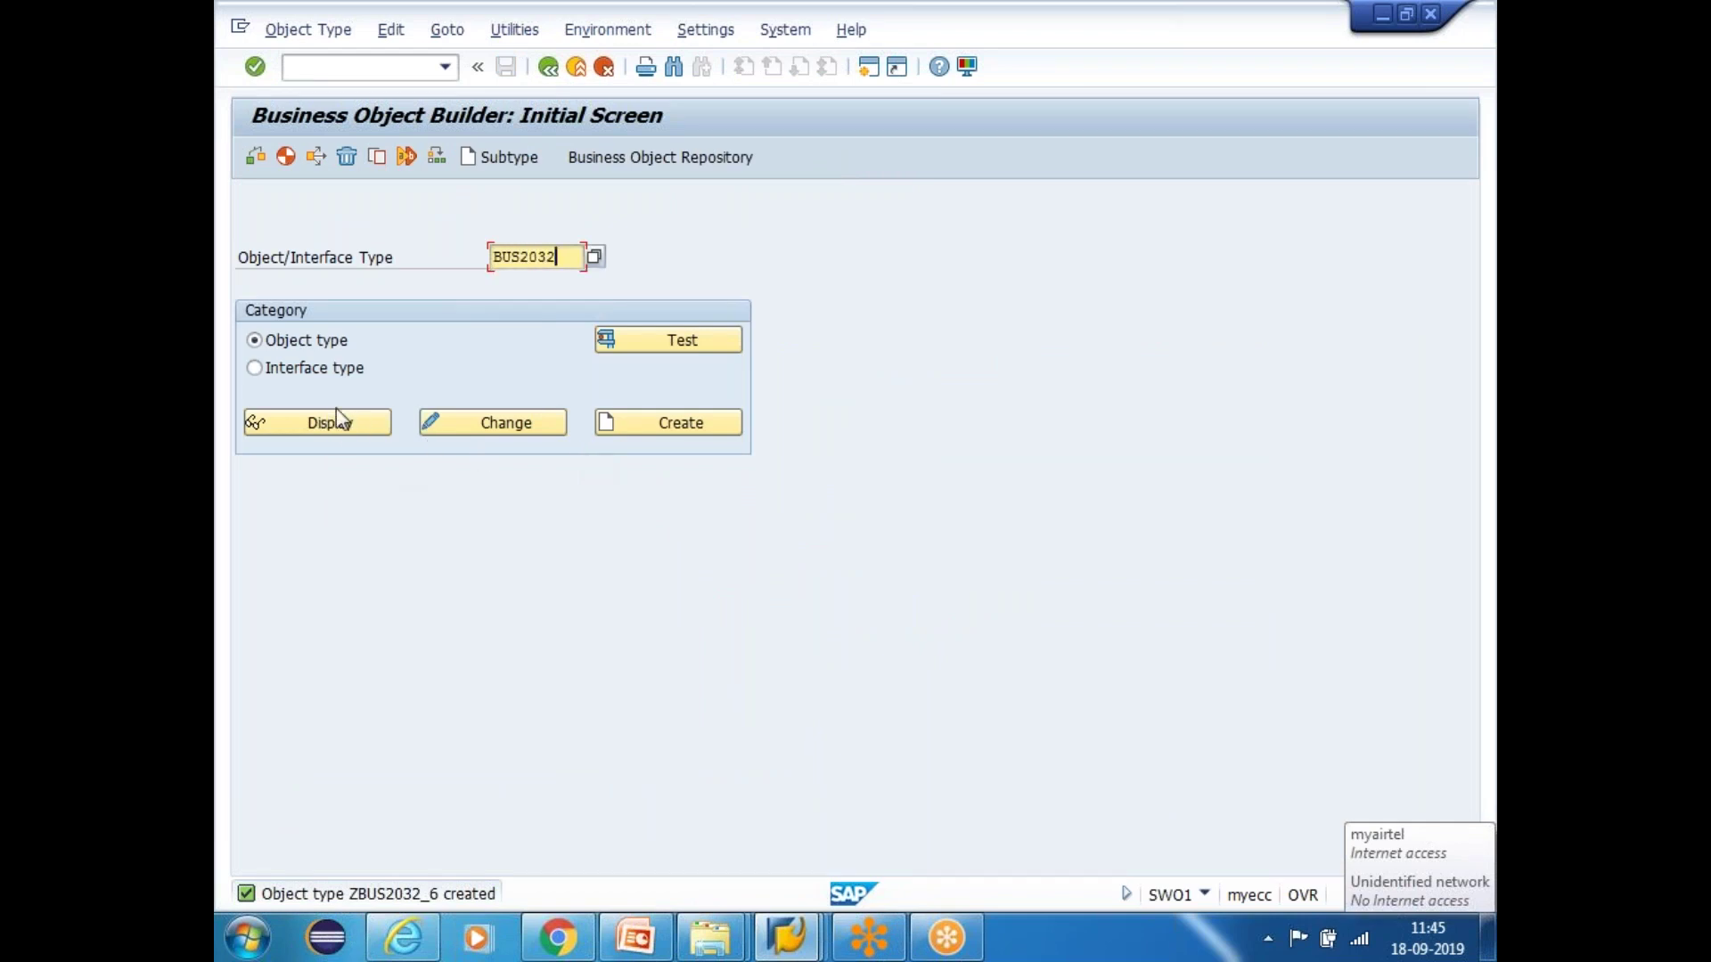
pyautogui.click(381, 433)
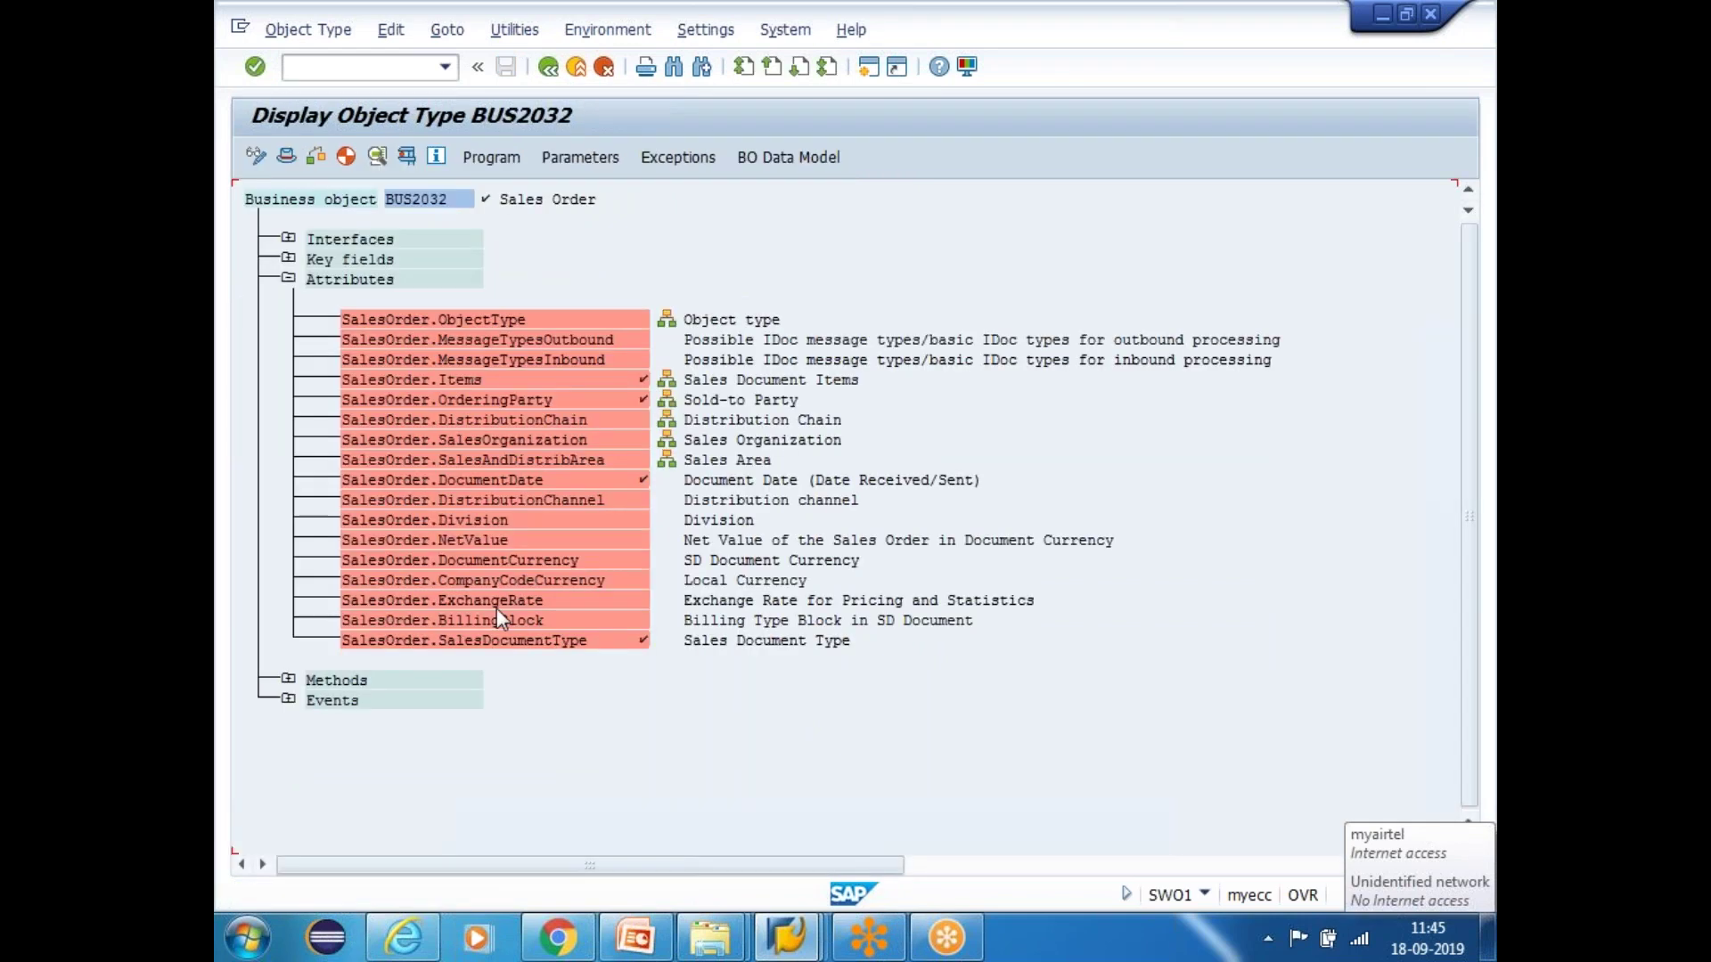
pyautogui.click(488, 644)
# Test BUS2032 with sales order 20255, review its attributes, and return to its definition
pyautogui.doubleClick(579, 382)
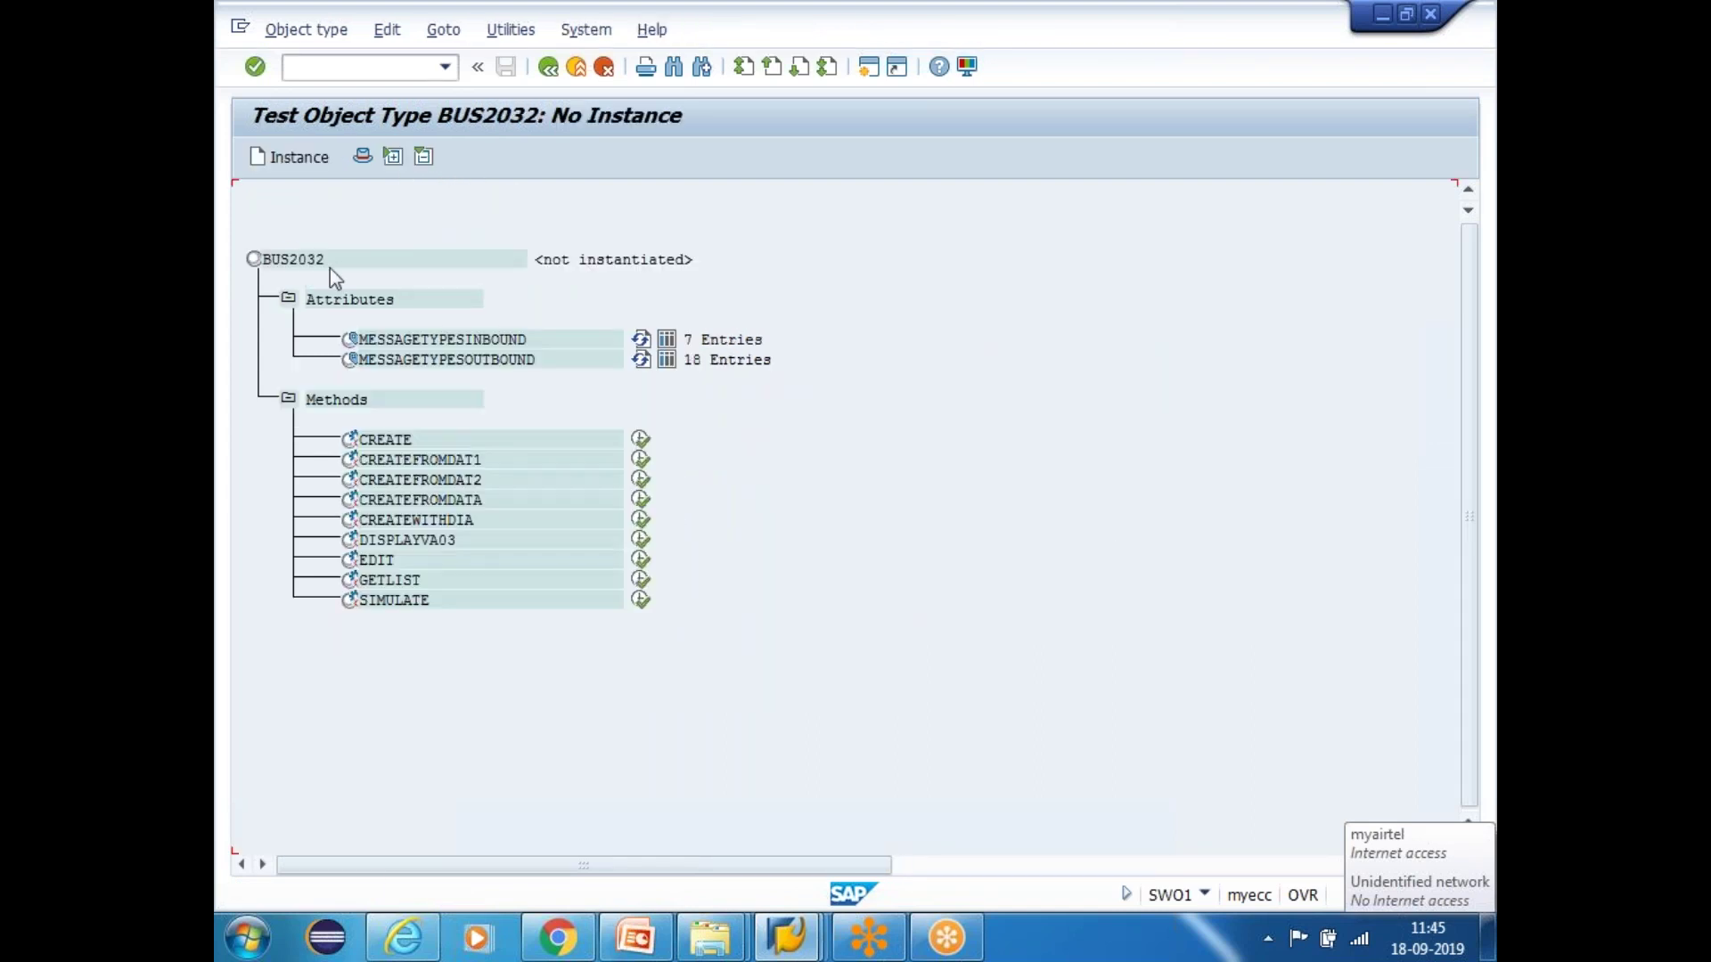
pyautogui.click(292, 160)
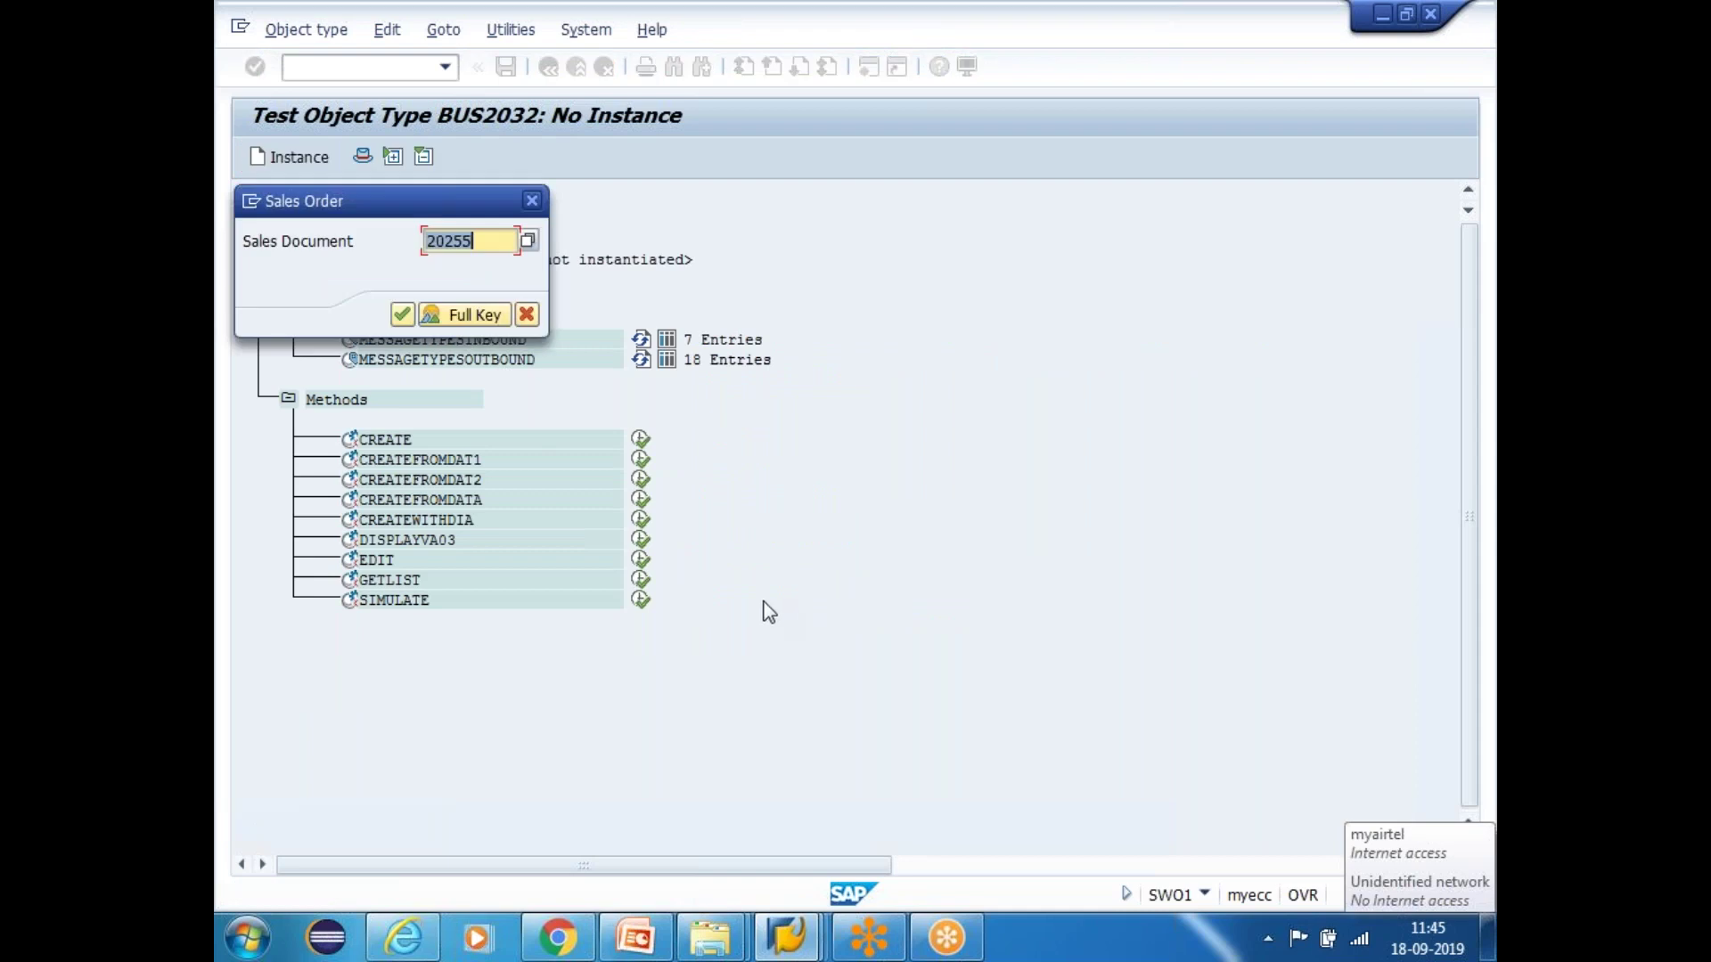
pyautogui.press('Return')
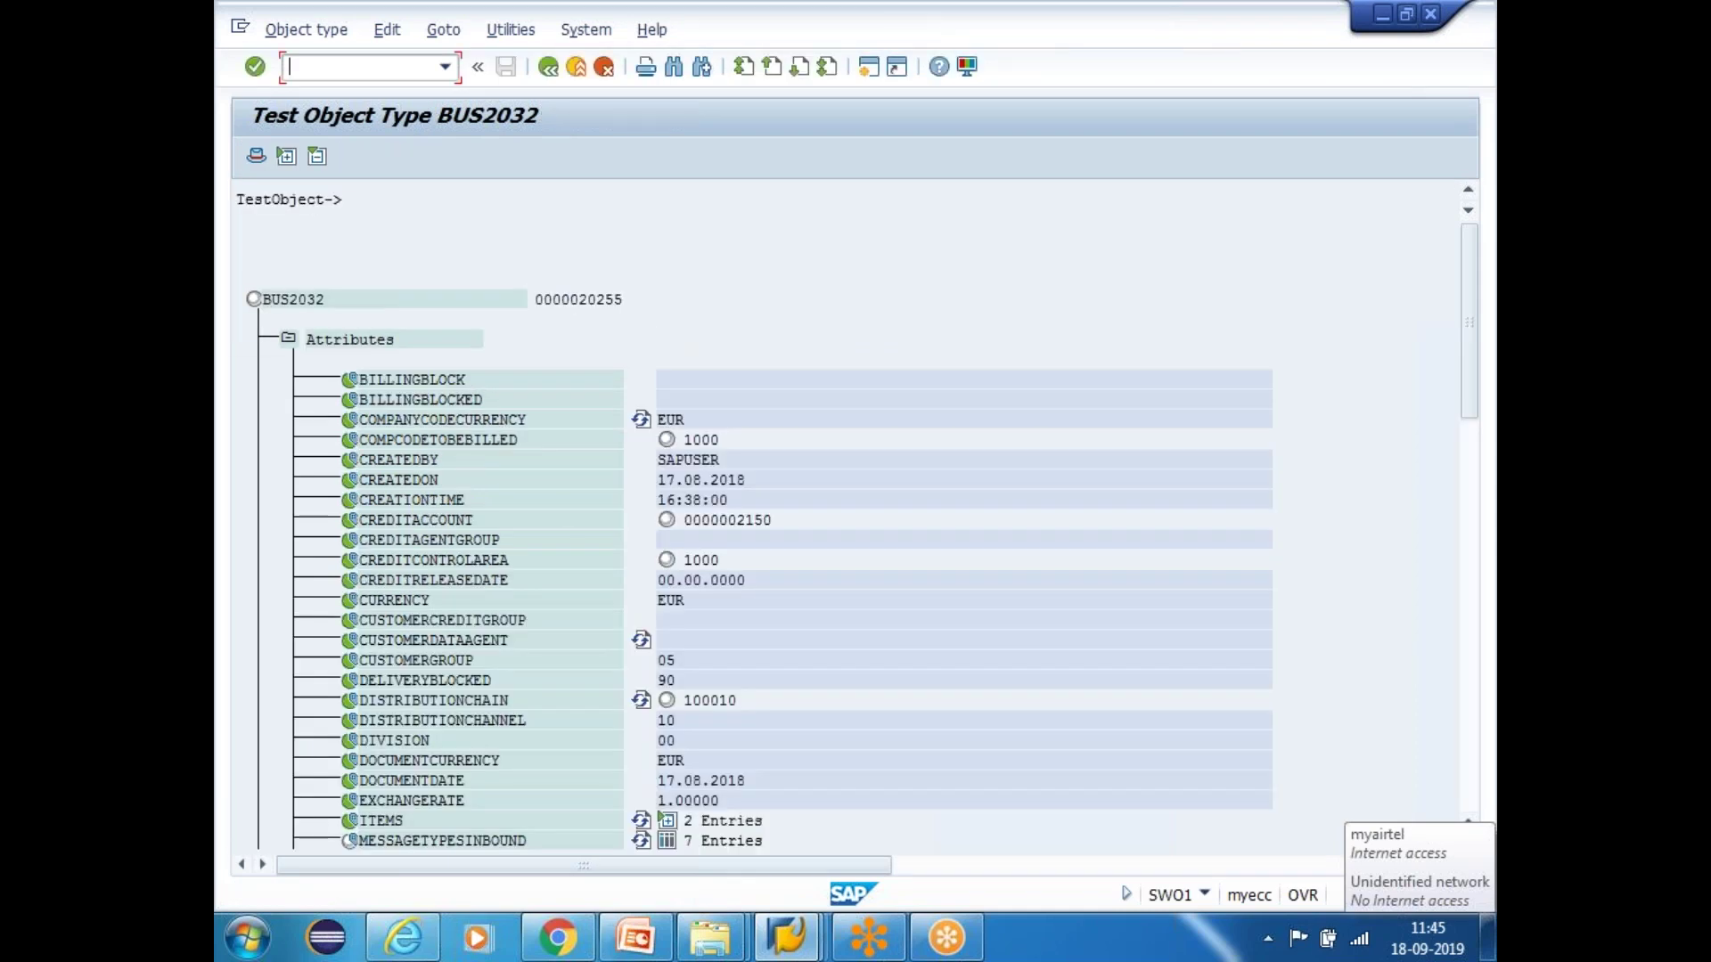
pyautogui.moveTo(1468, 355); pyautogui.dragTo(1477, 748)
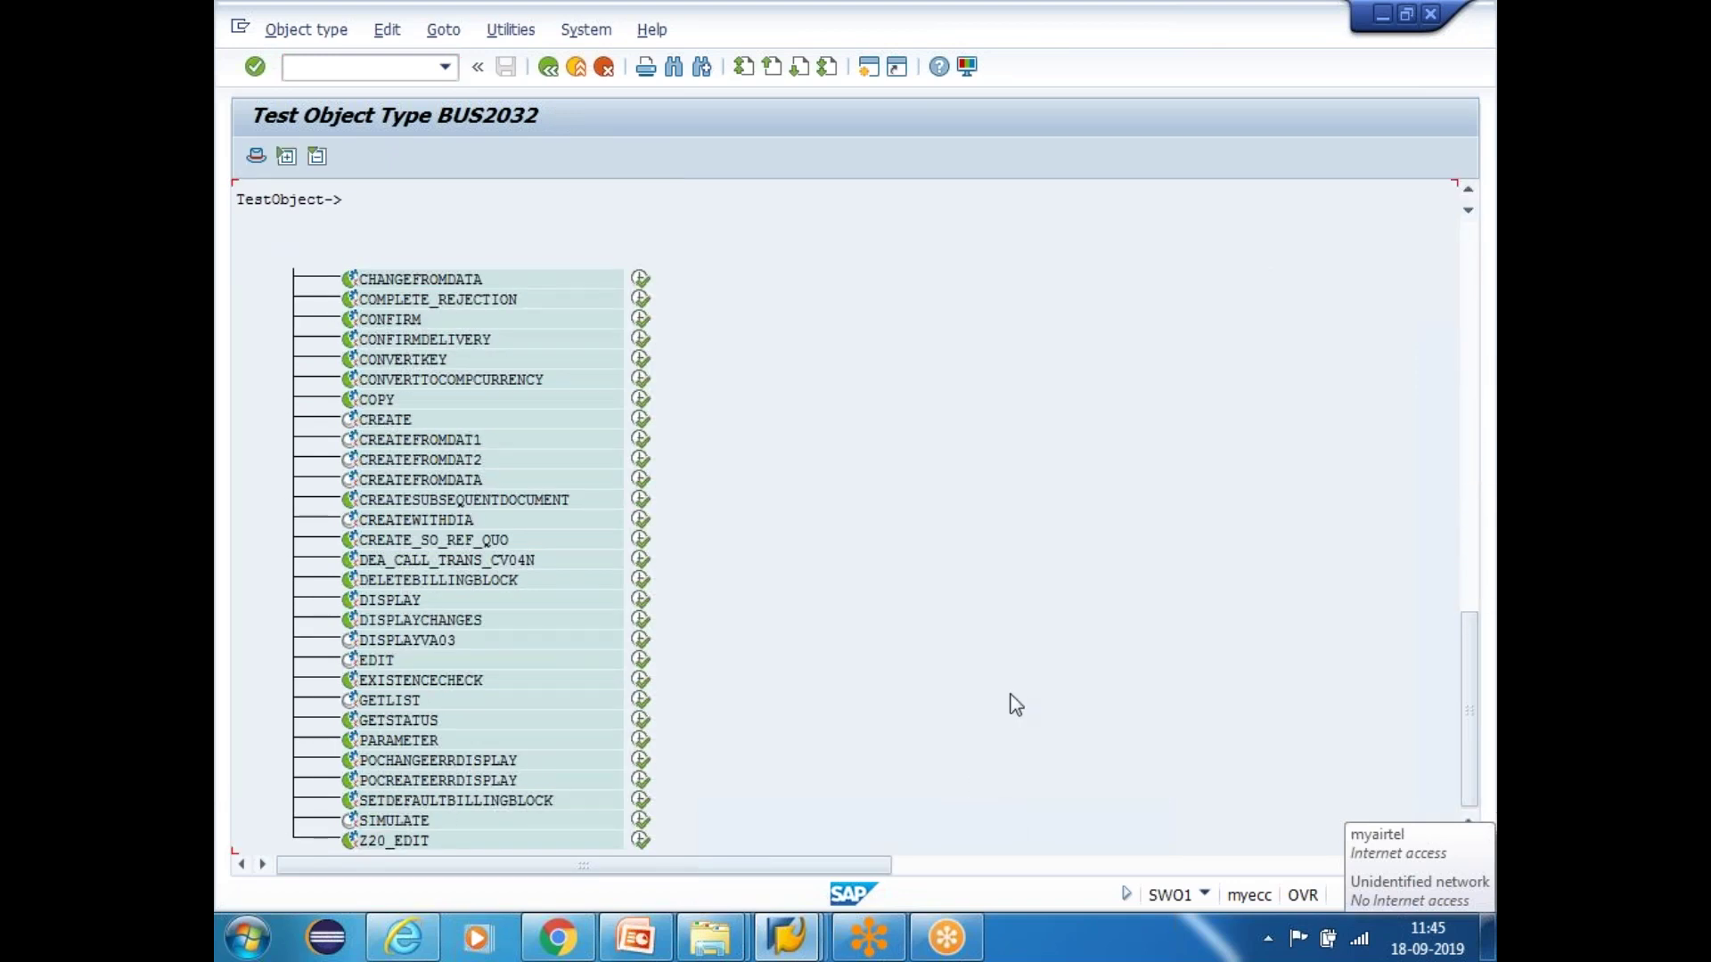
pyautogui.scroll(4, 1016, 702)
pyautogui.scroll(4, 1012, 692)
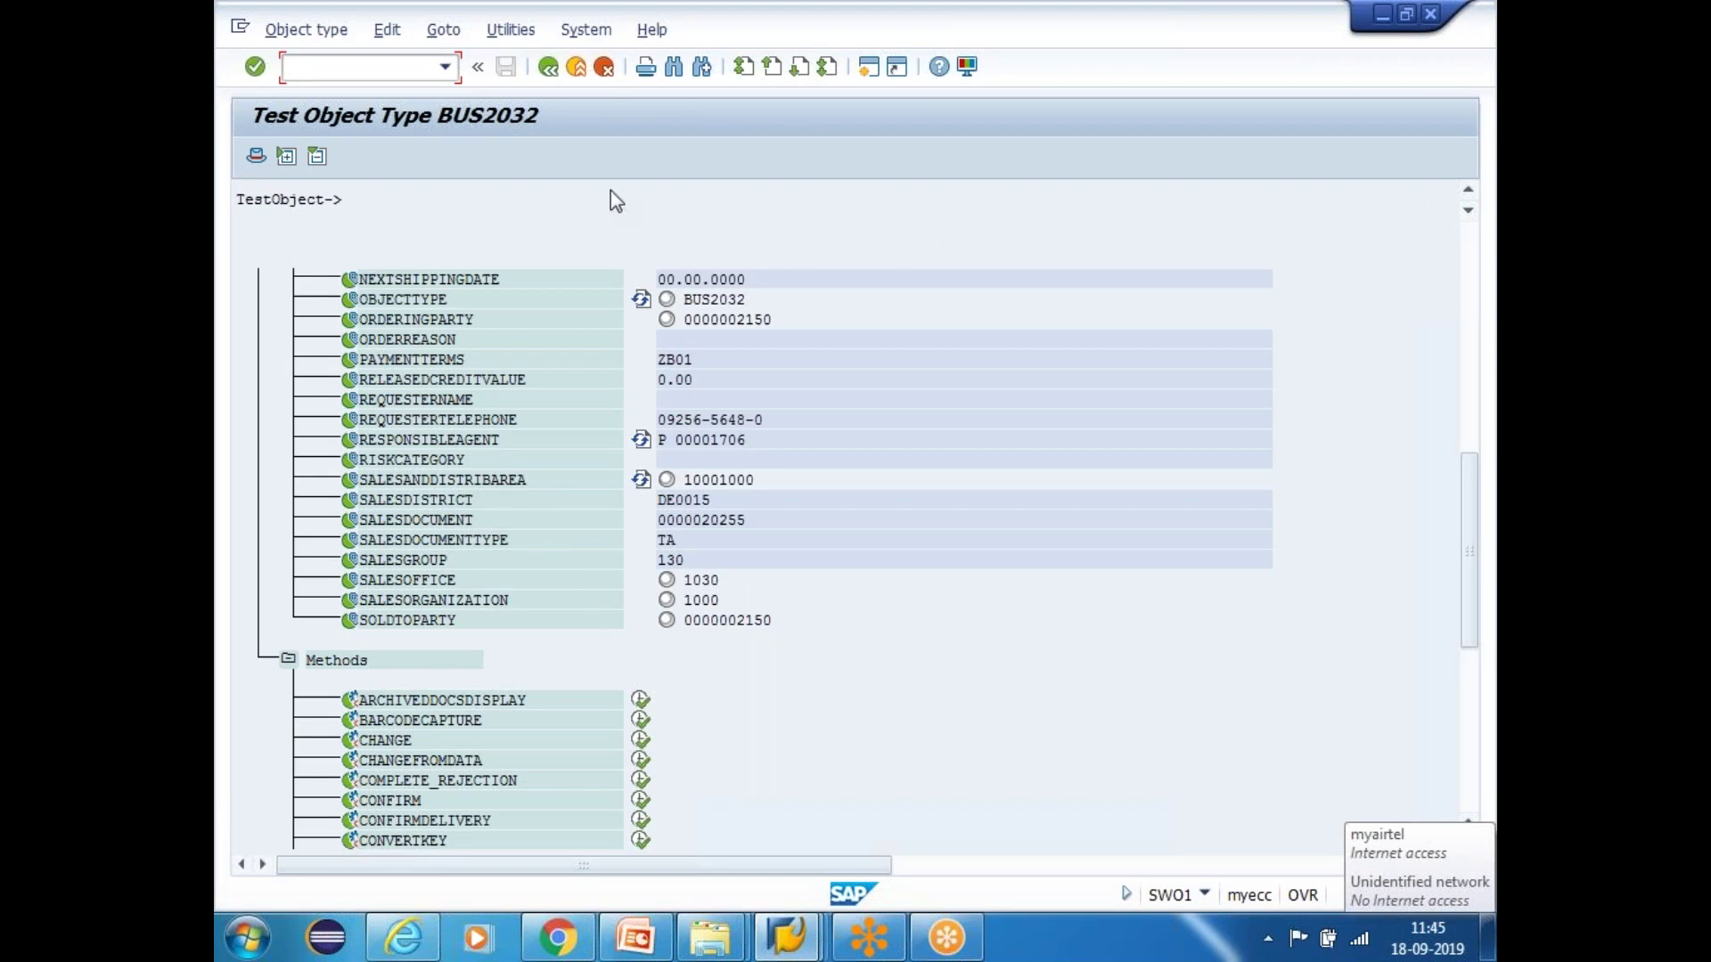
pyautogui.click(548, 66)
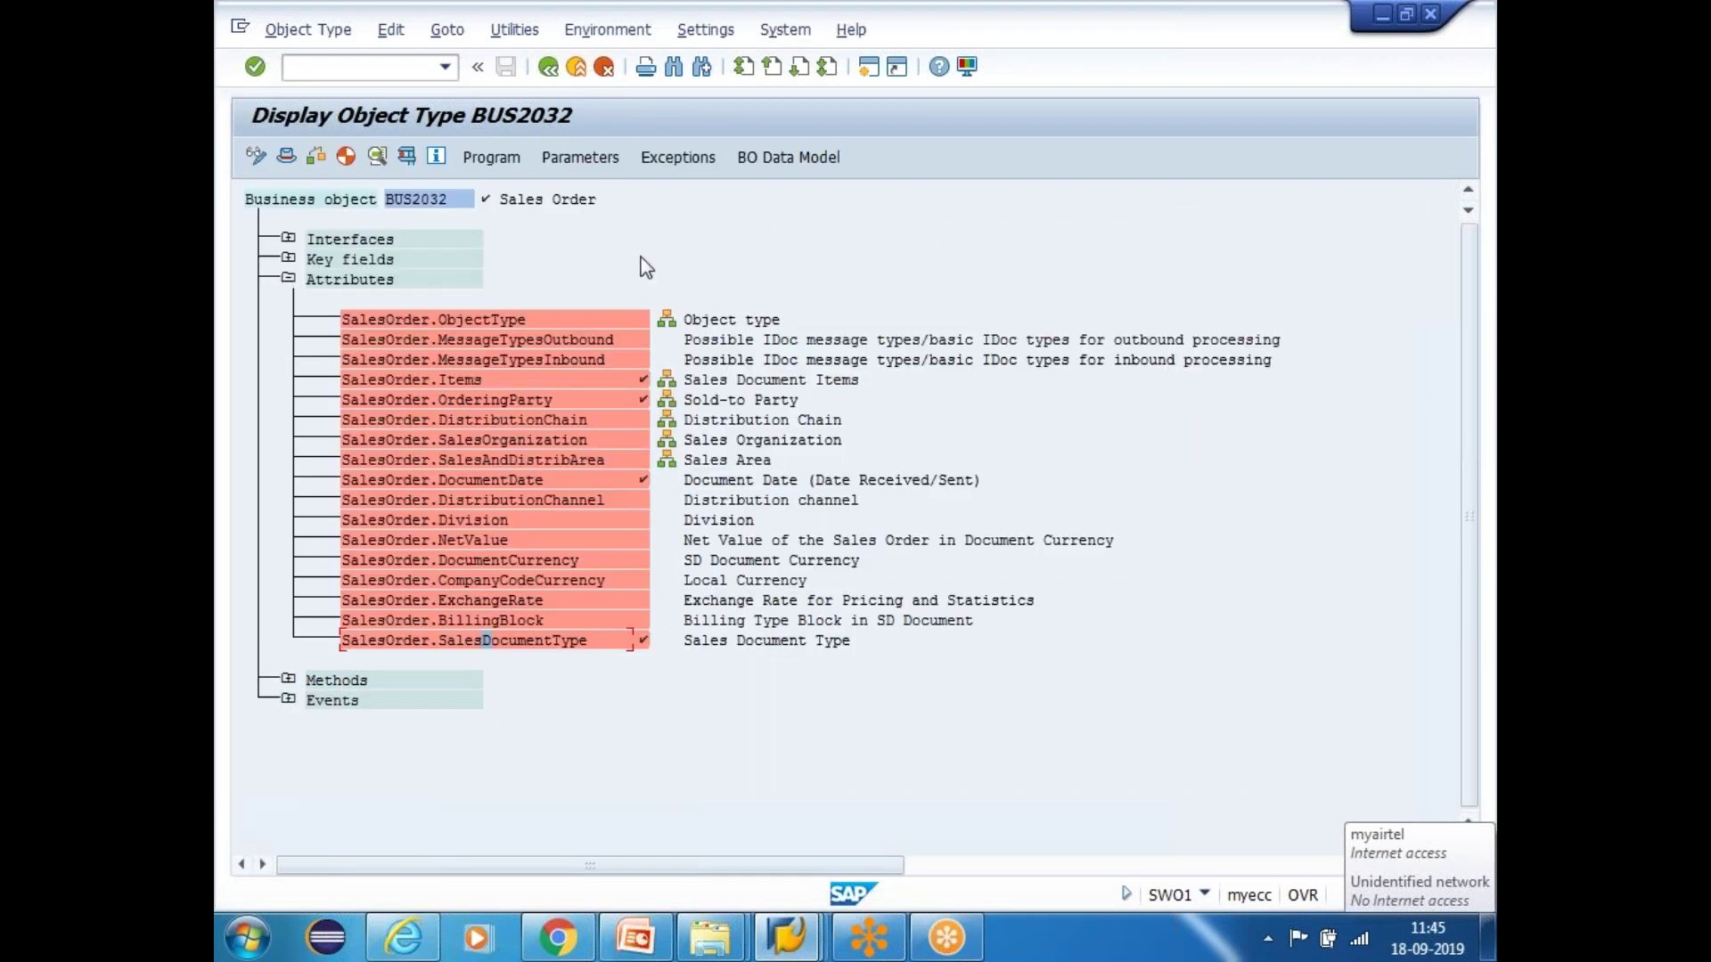
# Show the Customizing Object Types delegation list with BUS2032 Sales Order, then bring PowerPoint forward
pyautogui.click(546, 67)
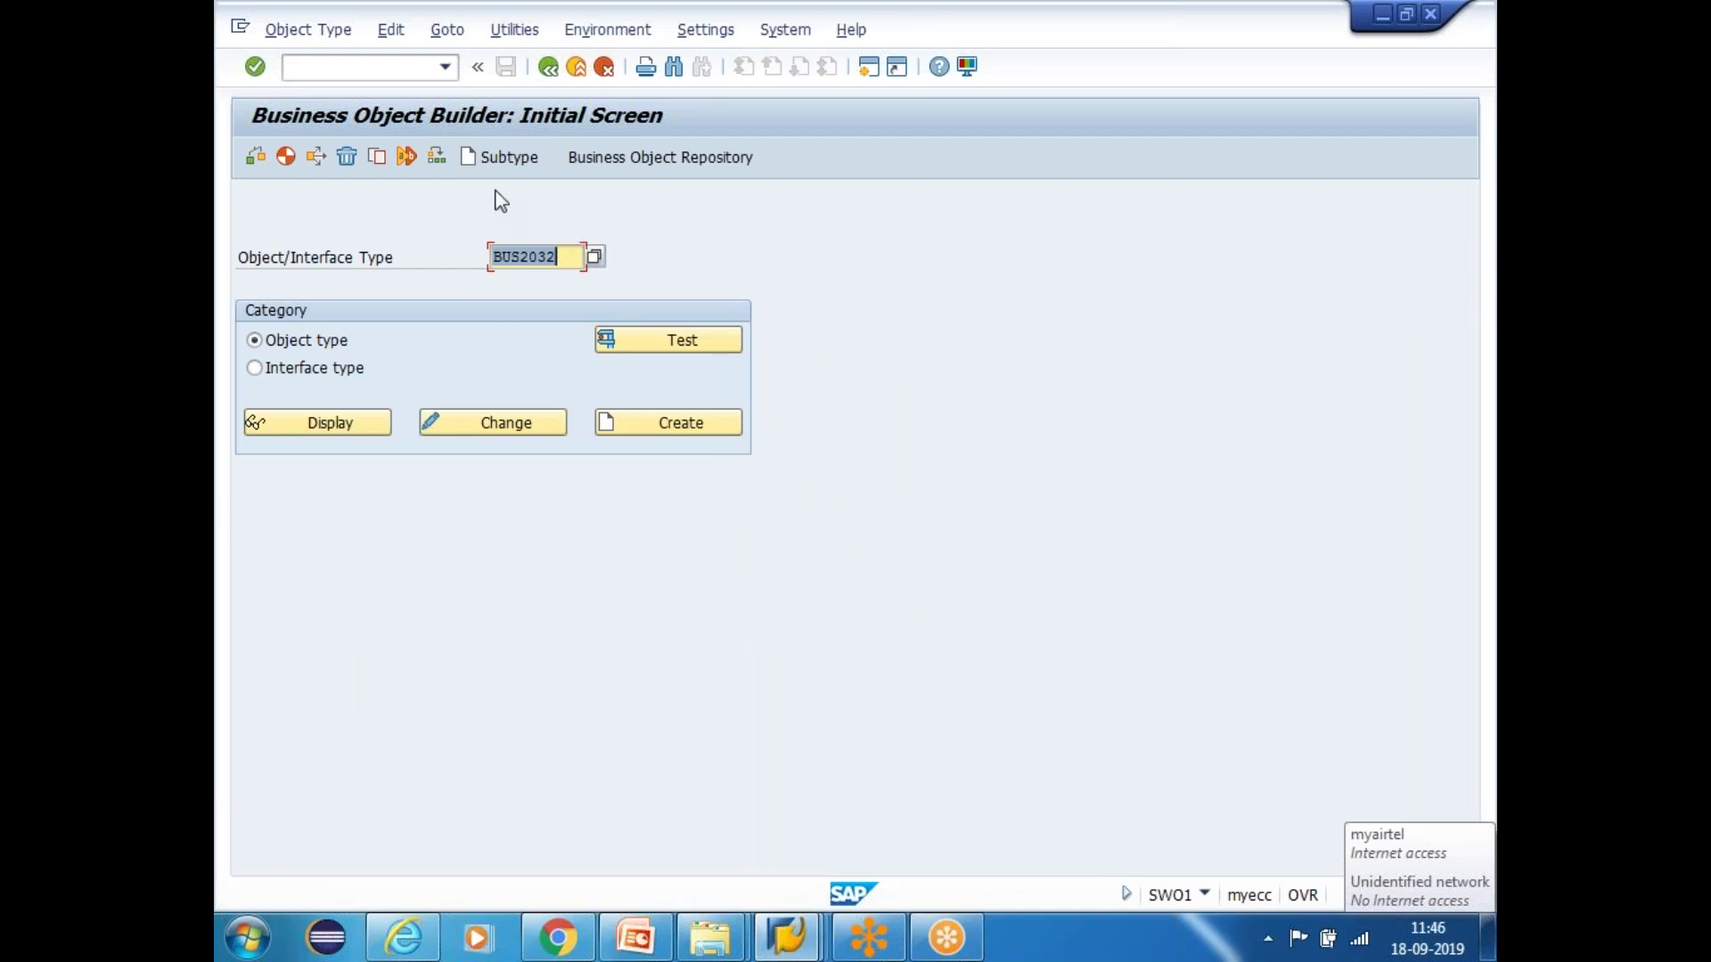
pyautogui.click(571, 261)
pyautogui.click(701, 34)
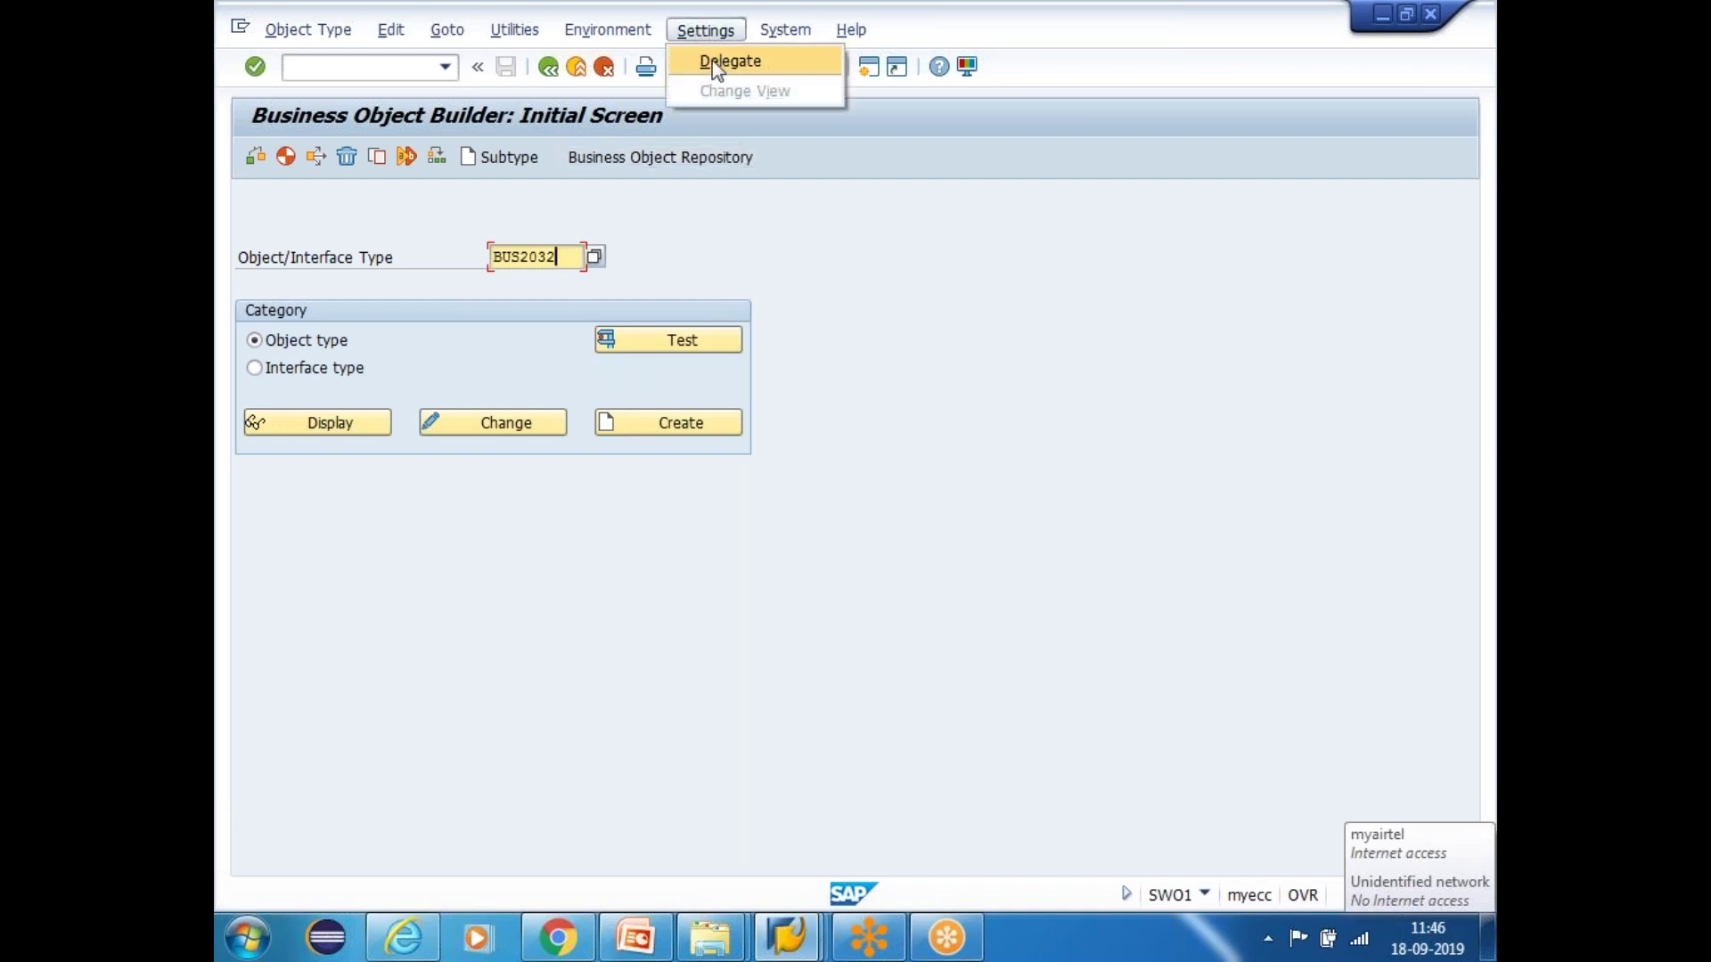
pyautogui.click(712, 61)
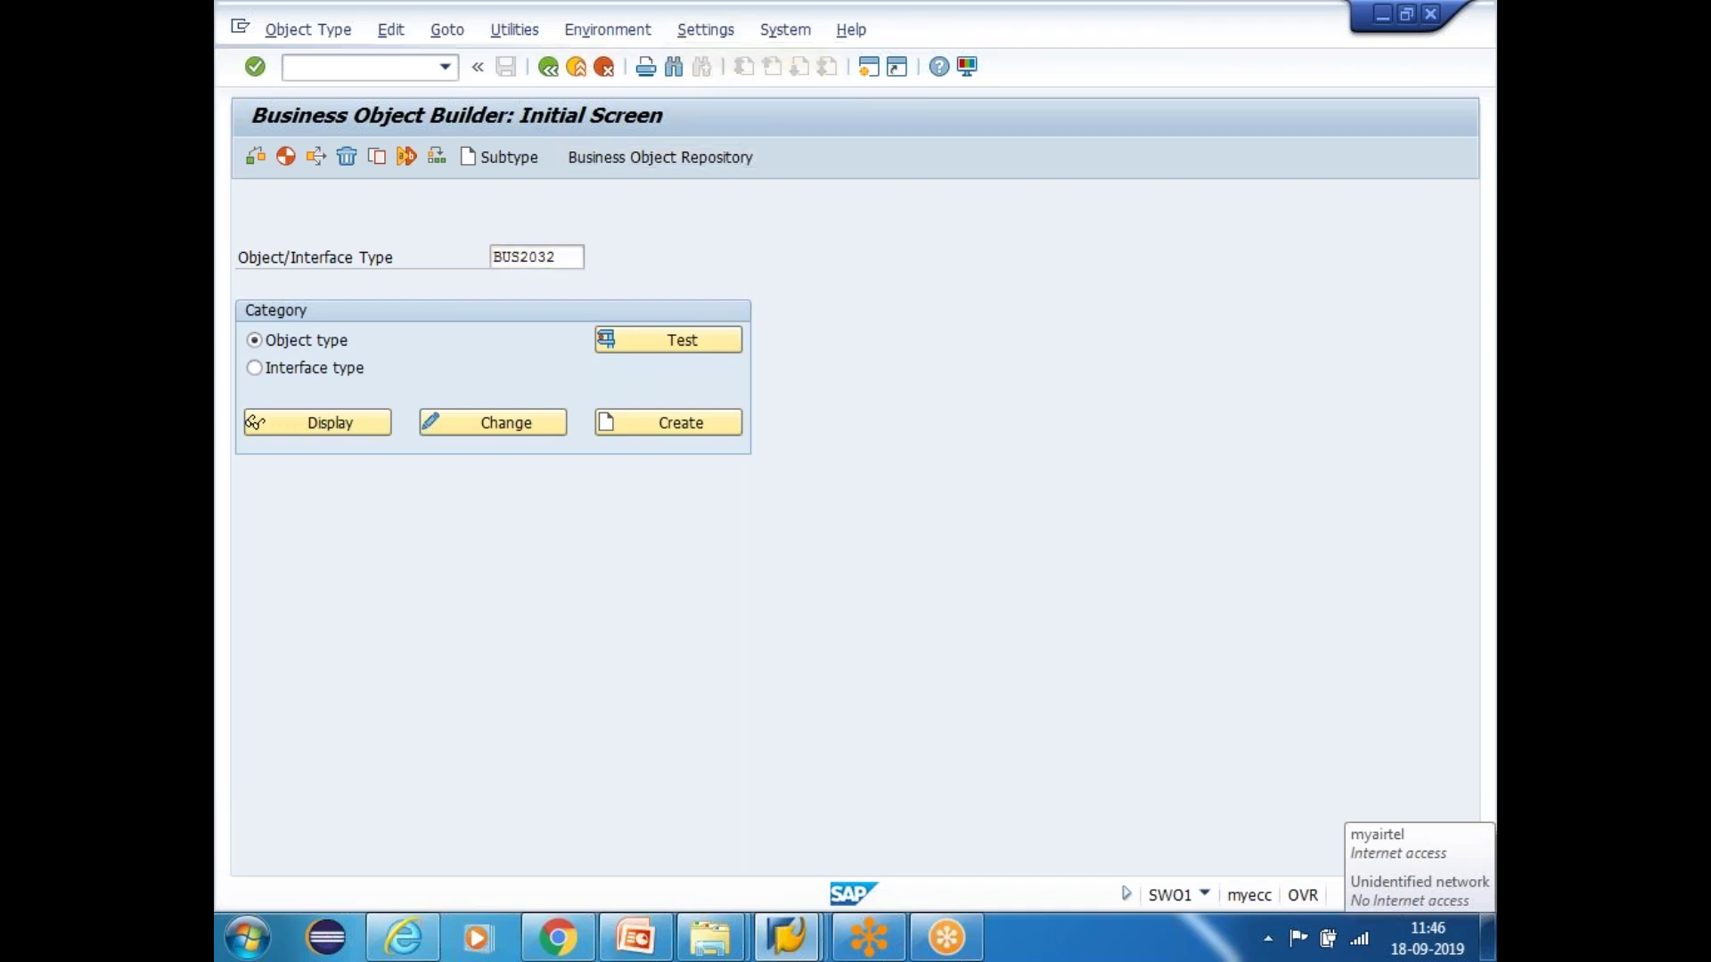
pyautogui.scroll(-3, 571, 481)
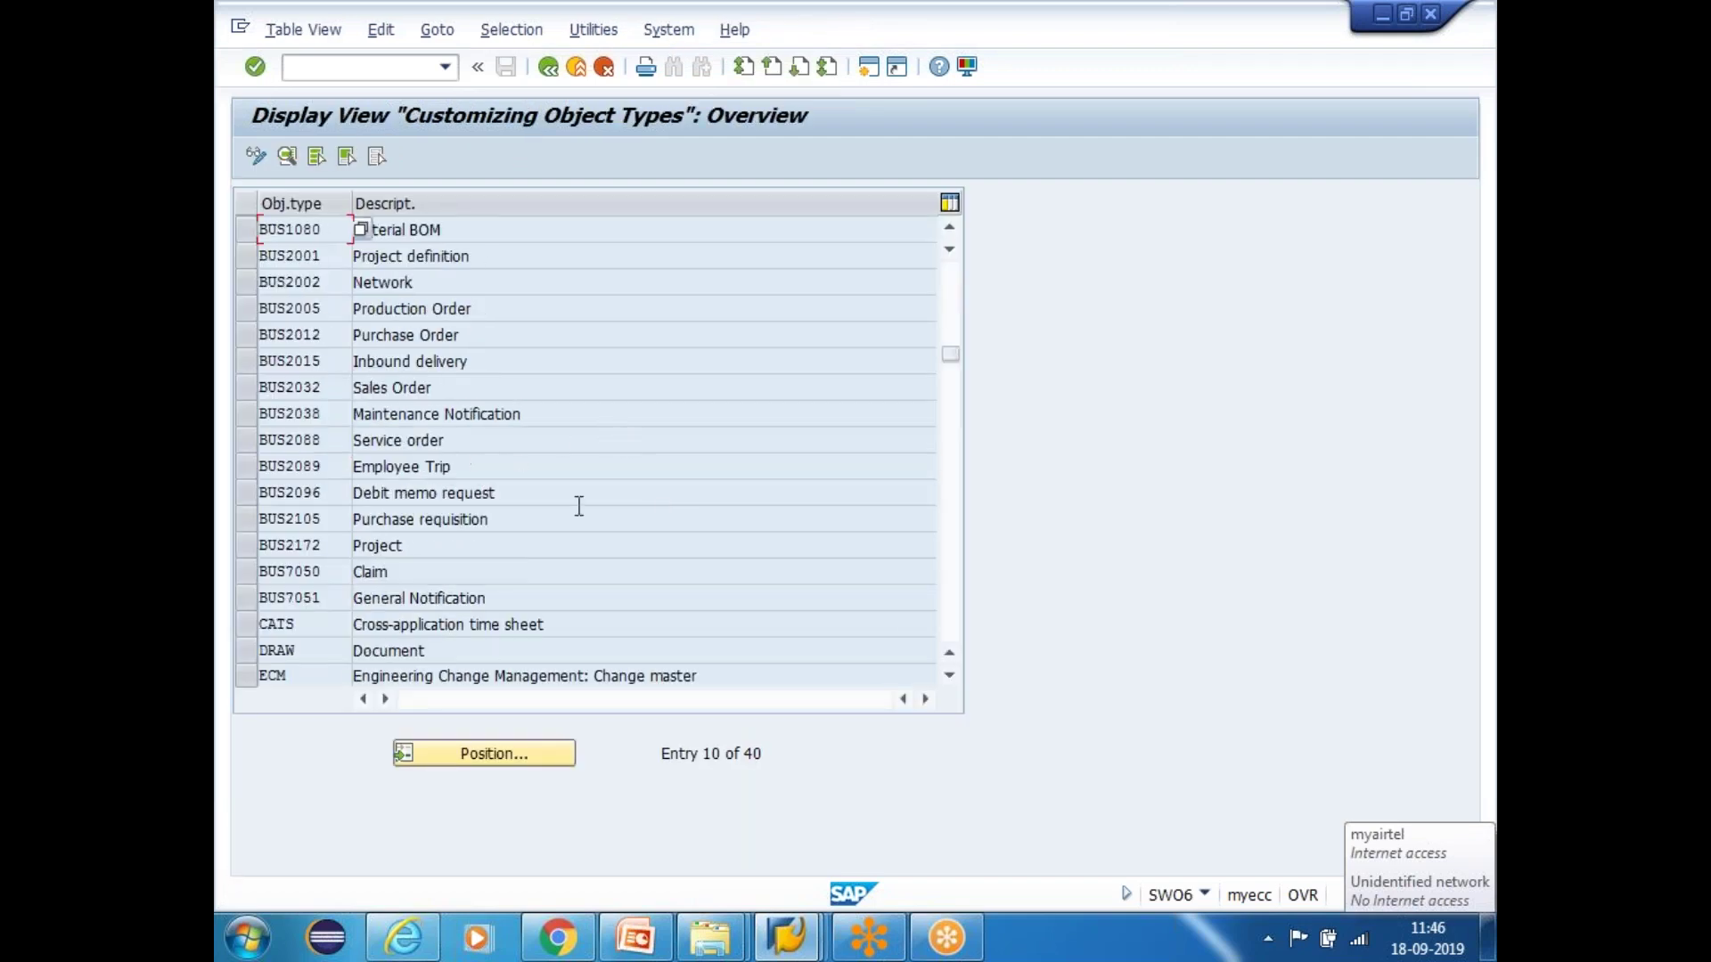
pyautogui.click(283, 466)
pyautogui.moveTo(478, 382); pyautogui.dragTo(357, 386)
pyautogui.click(1205, 892)
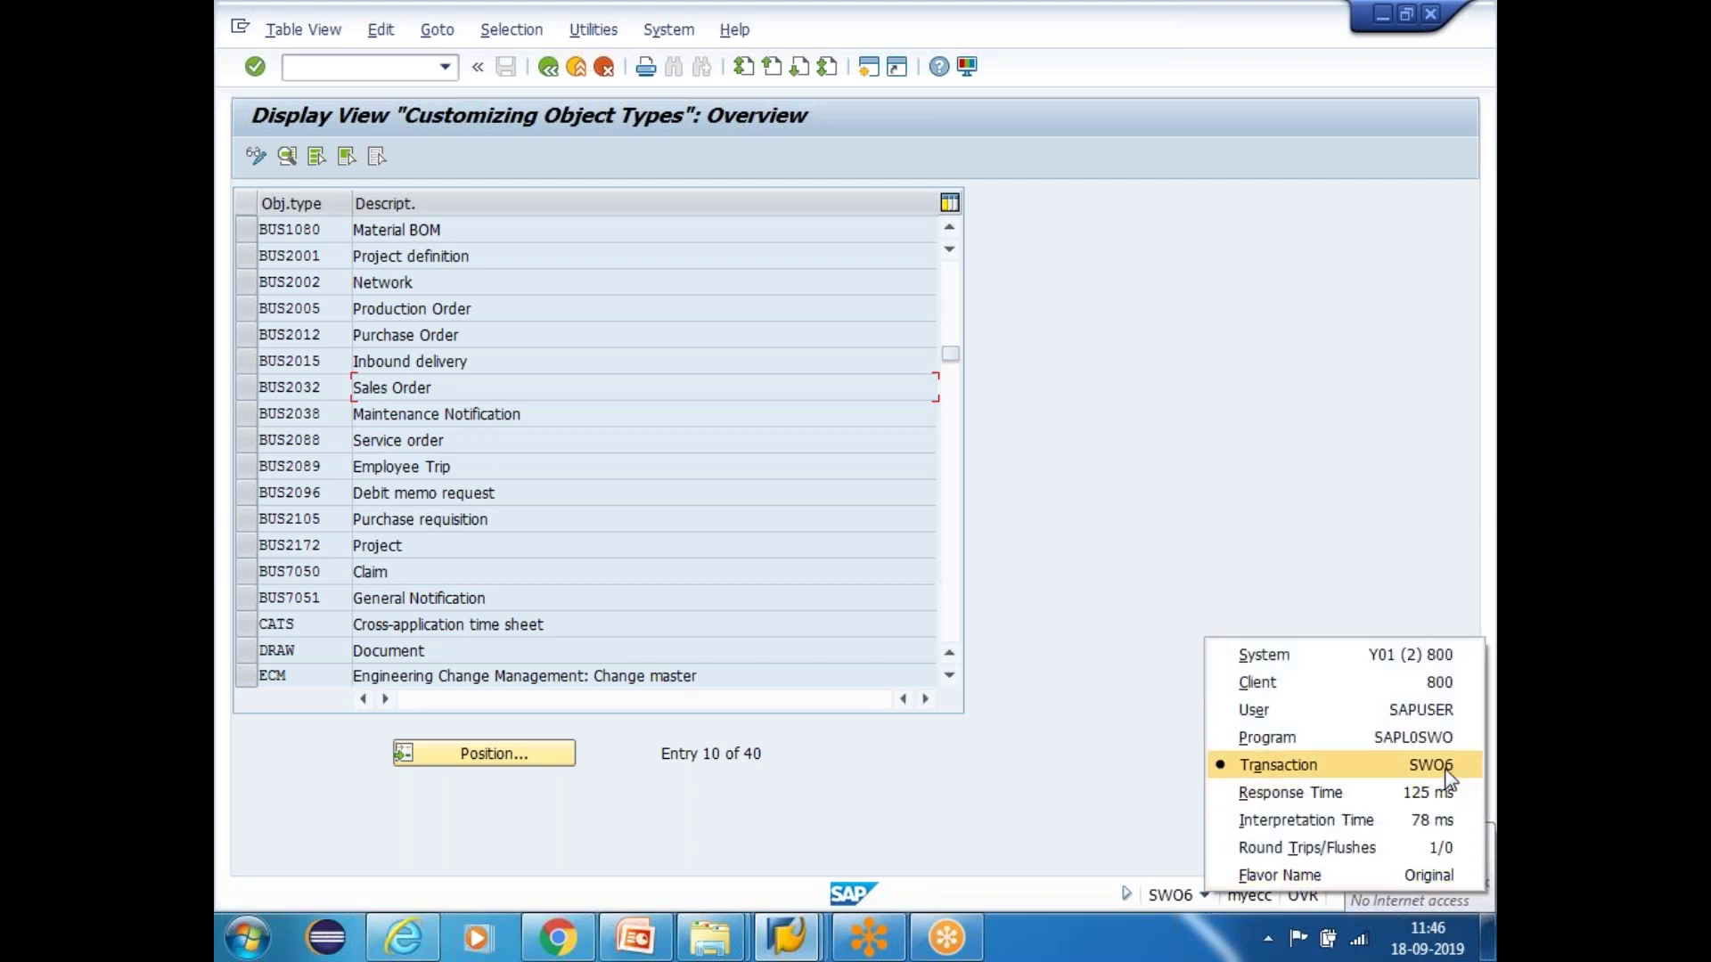
pyautogui.click(635, 936)
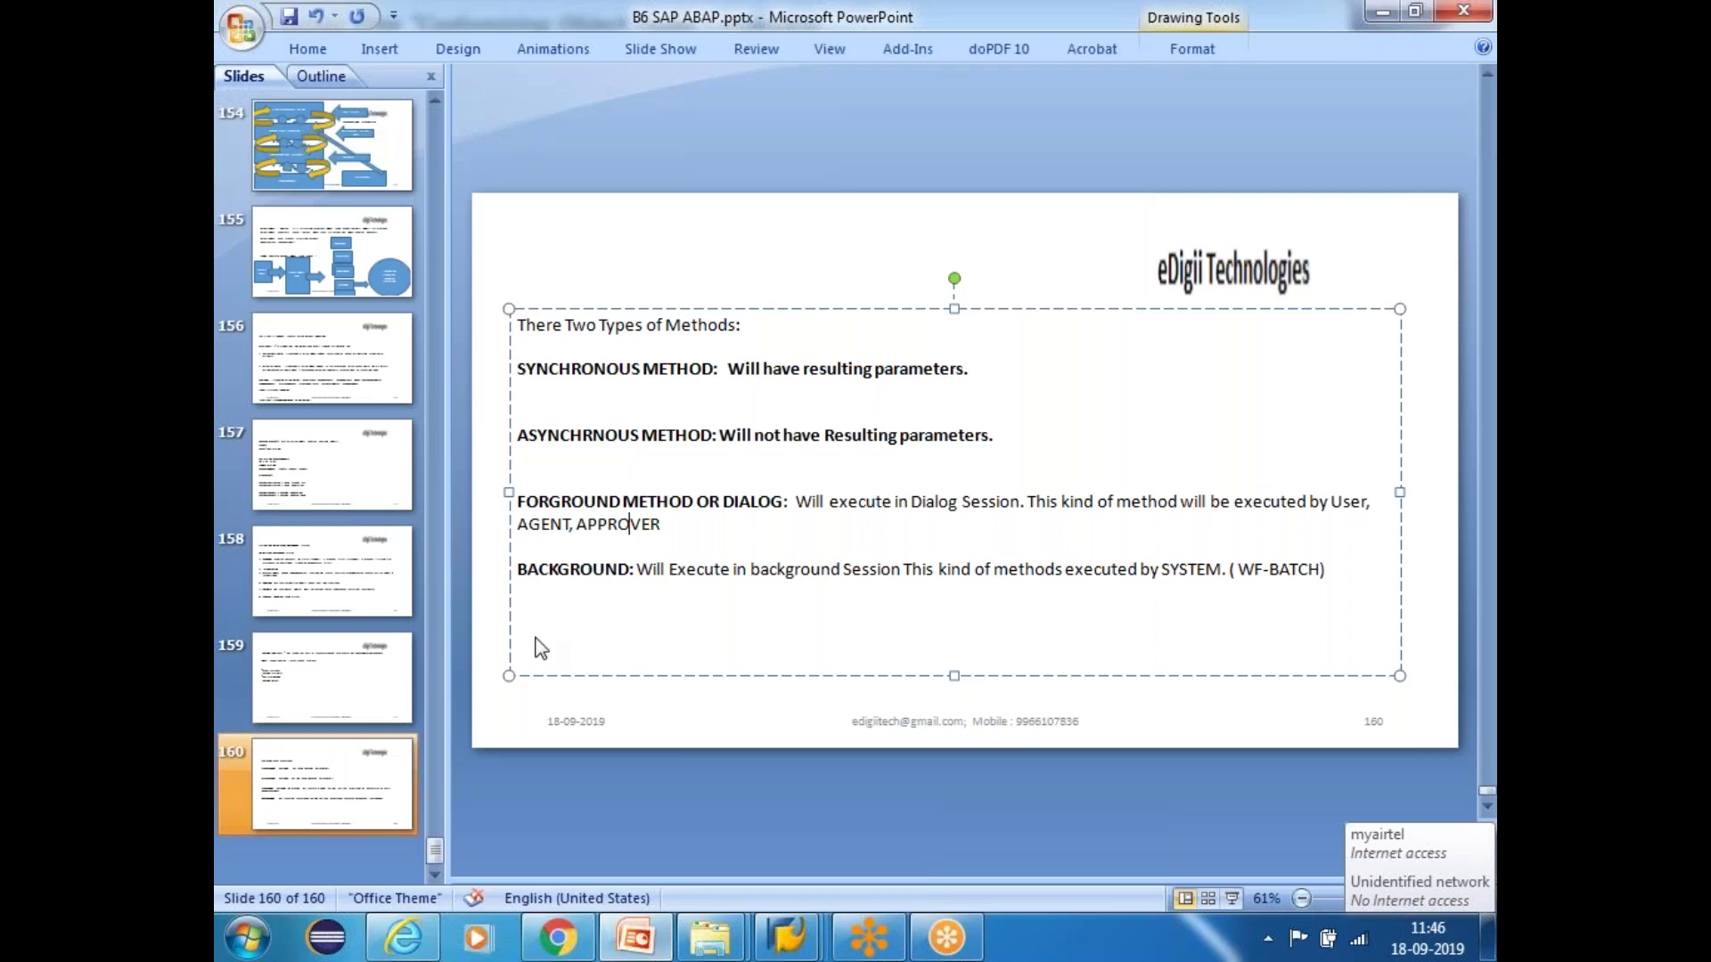
# Add a new slide 161 after slide 160
pyautogui.click(337, 793)
pyautogui.rightClick(337, 782)
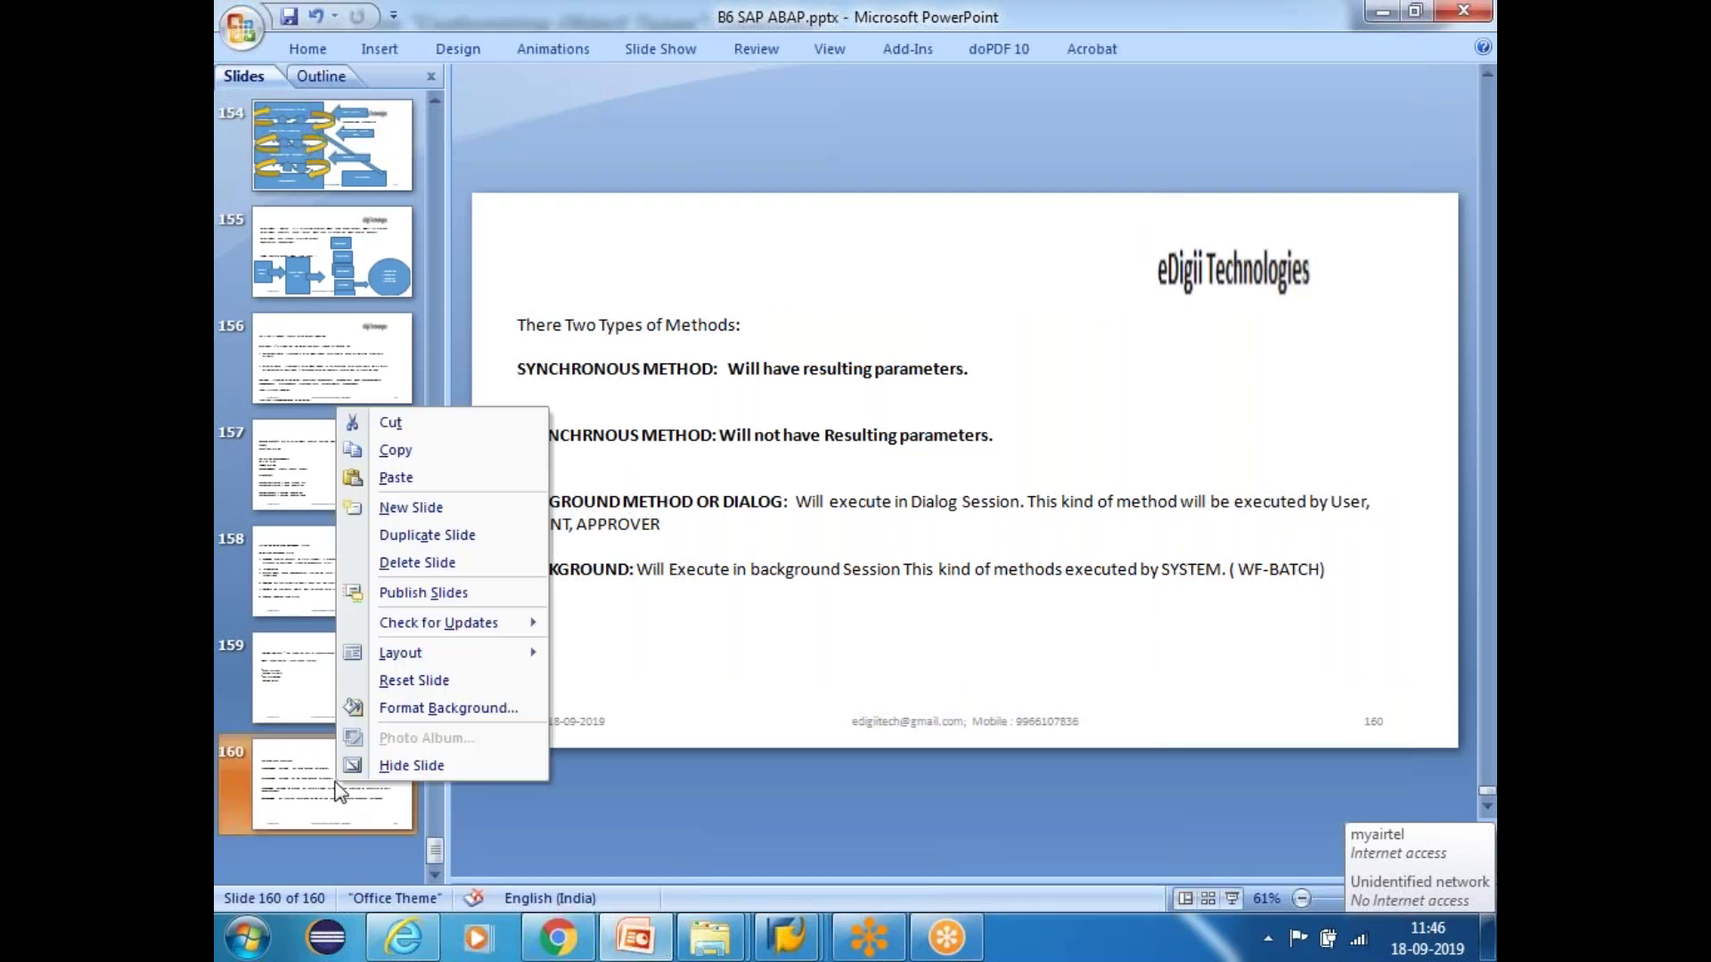
pyautogui.click(411, 507)
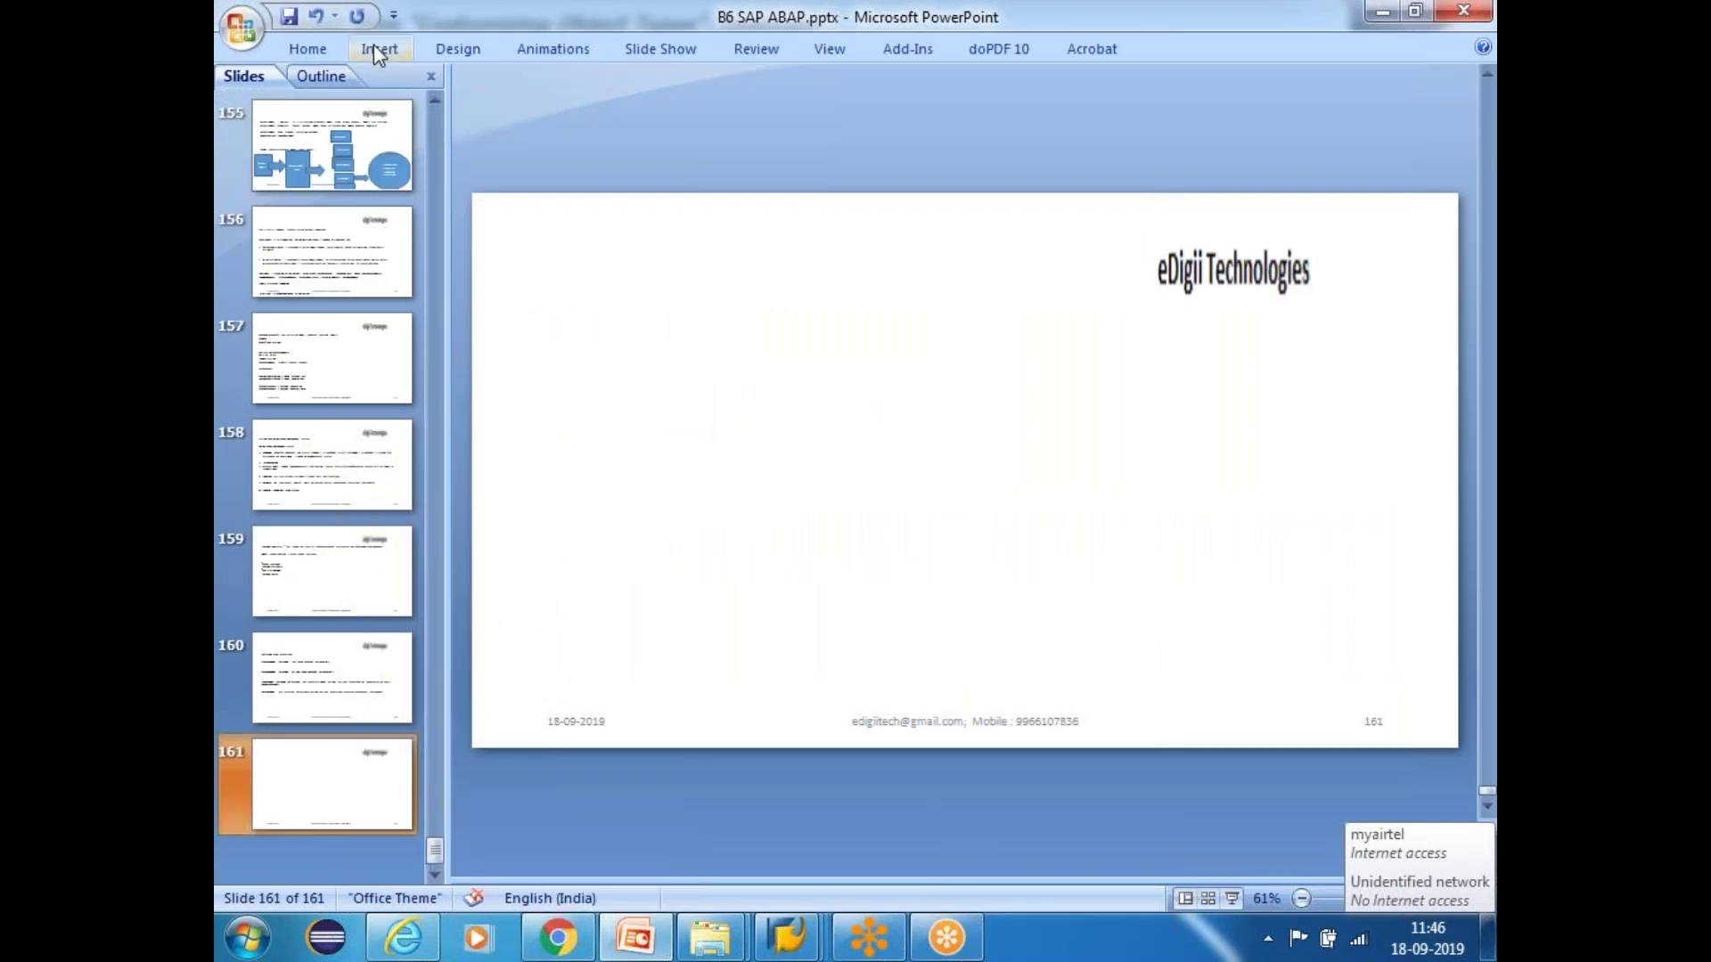
# Insert a text box reading 'Enhanced Business Object:' with a second line 'Create Subtype to the'
pyautogui.click(374, 47)
pyautogui.click(793, 113)
pyautogui.moveTo(510, 311)
pyautogui.mouseDown()
pyautogui.moveTo(1127, 624)
pyautogui.moveTo(1392, 693)
pyautogui.mouseUp()
pyautogui.write('Enhanced')
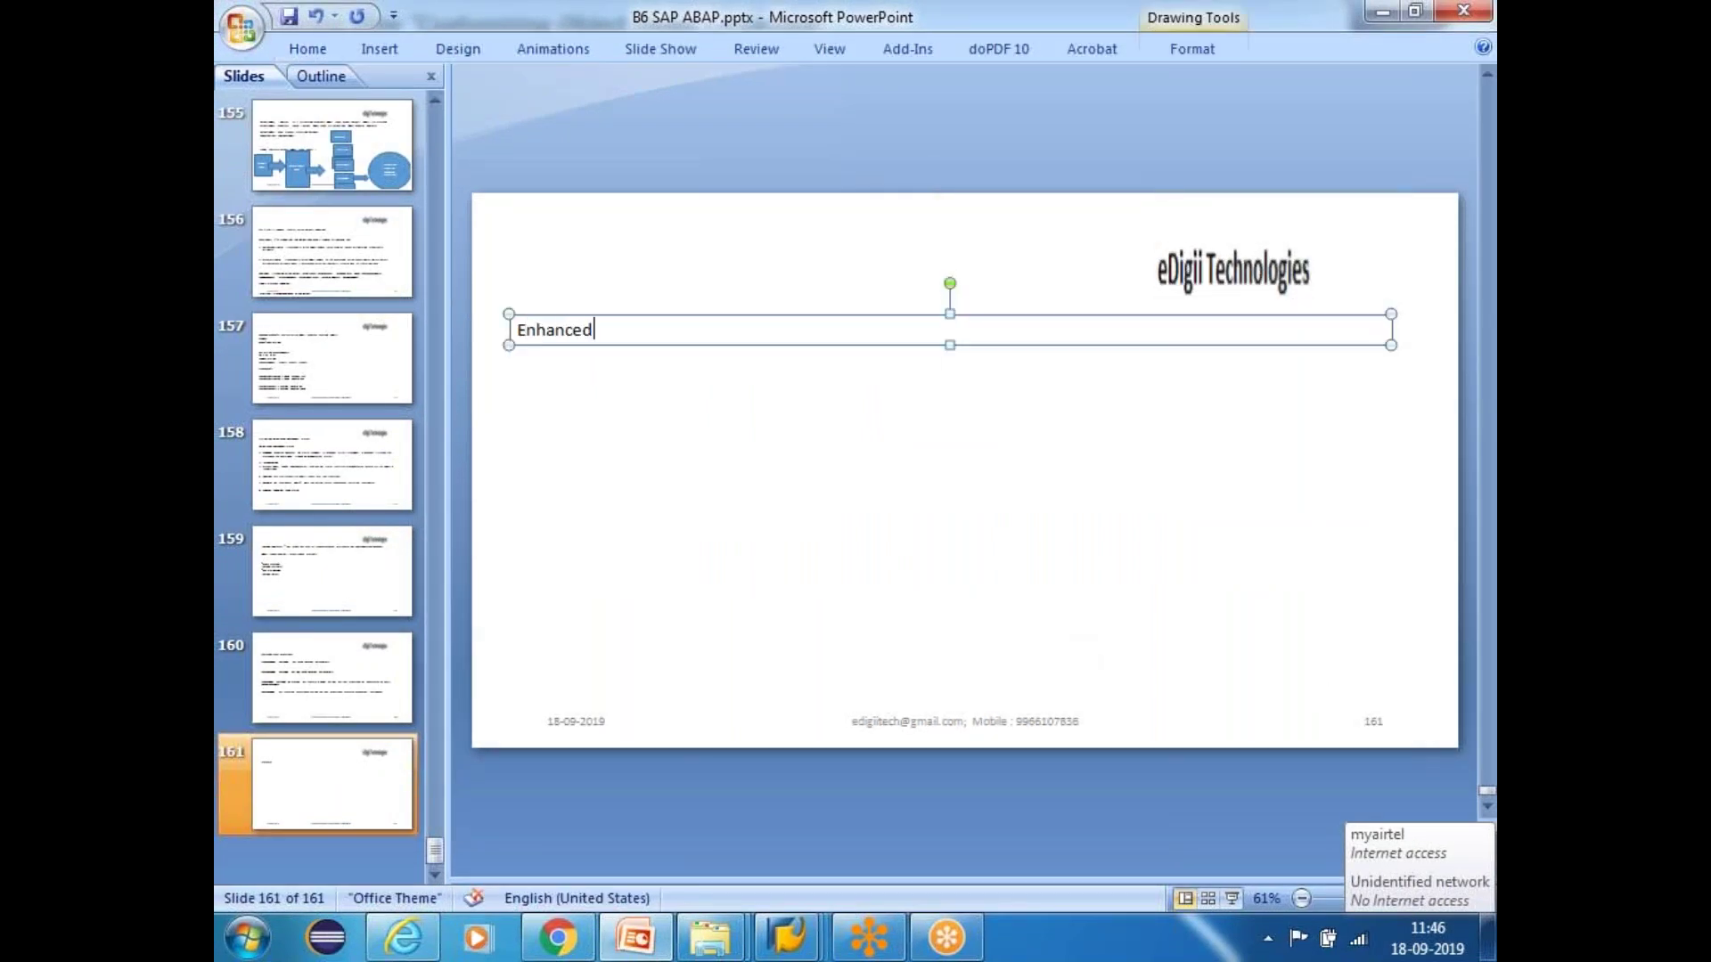
pyautogui.write(' Business Object:')
pyautogui.press('Return')
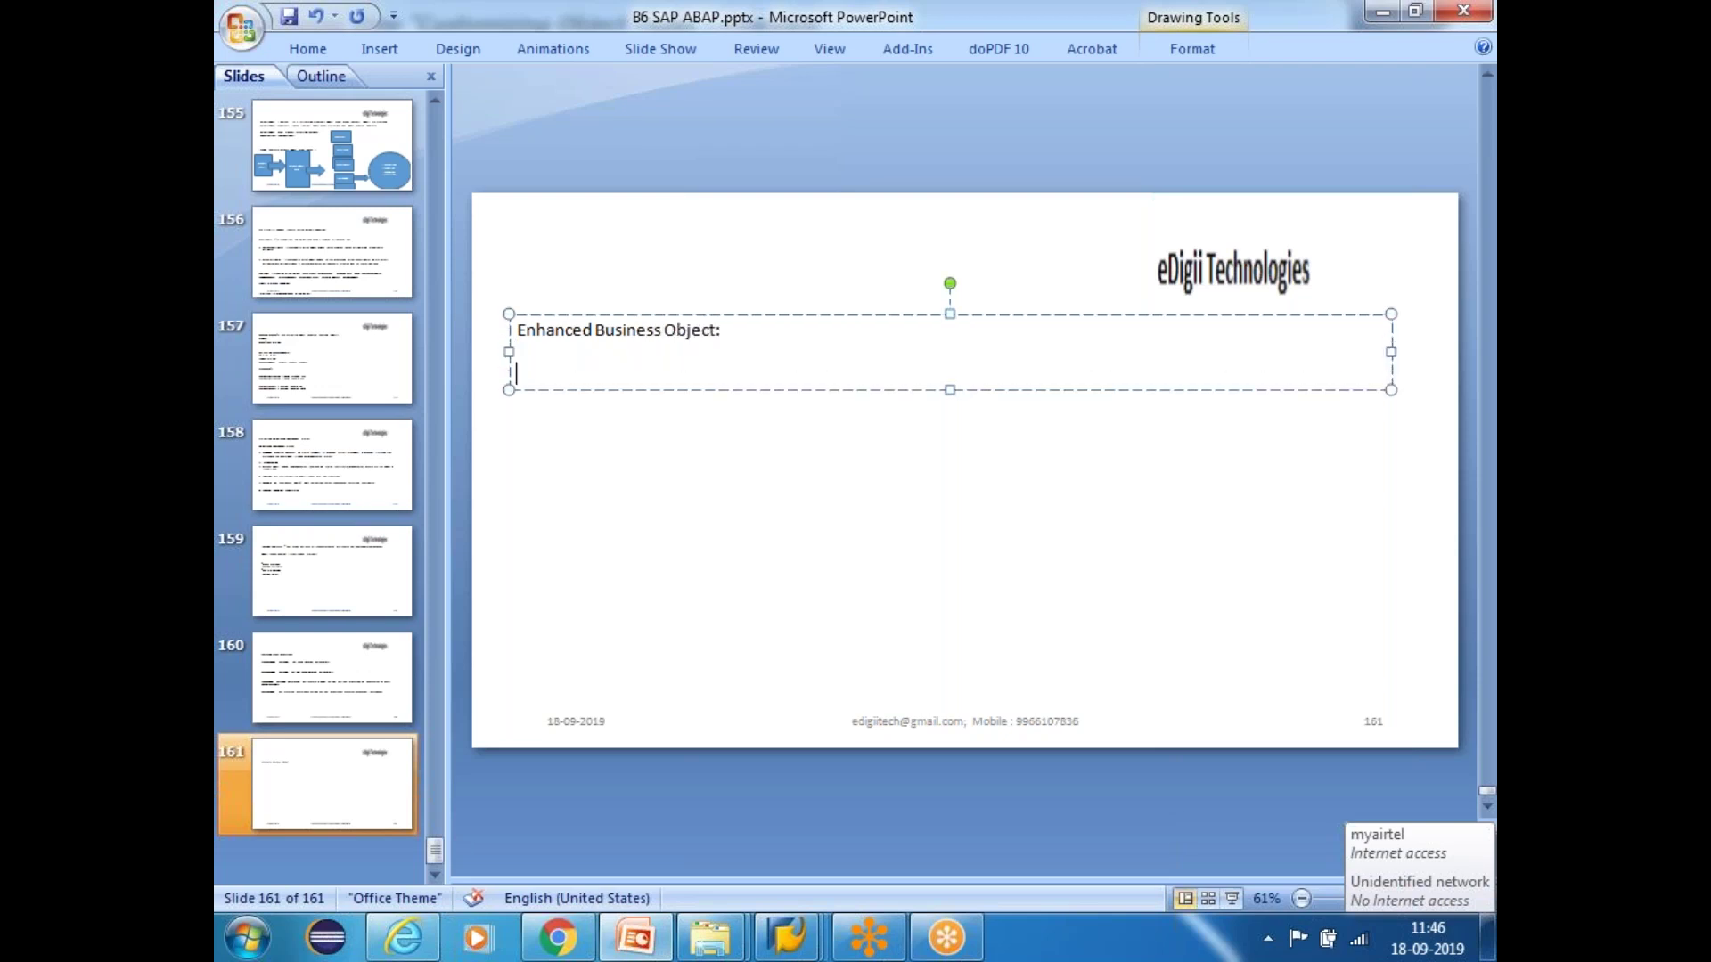
pyautogui.write('Create Subtype t')
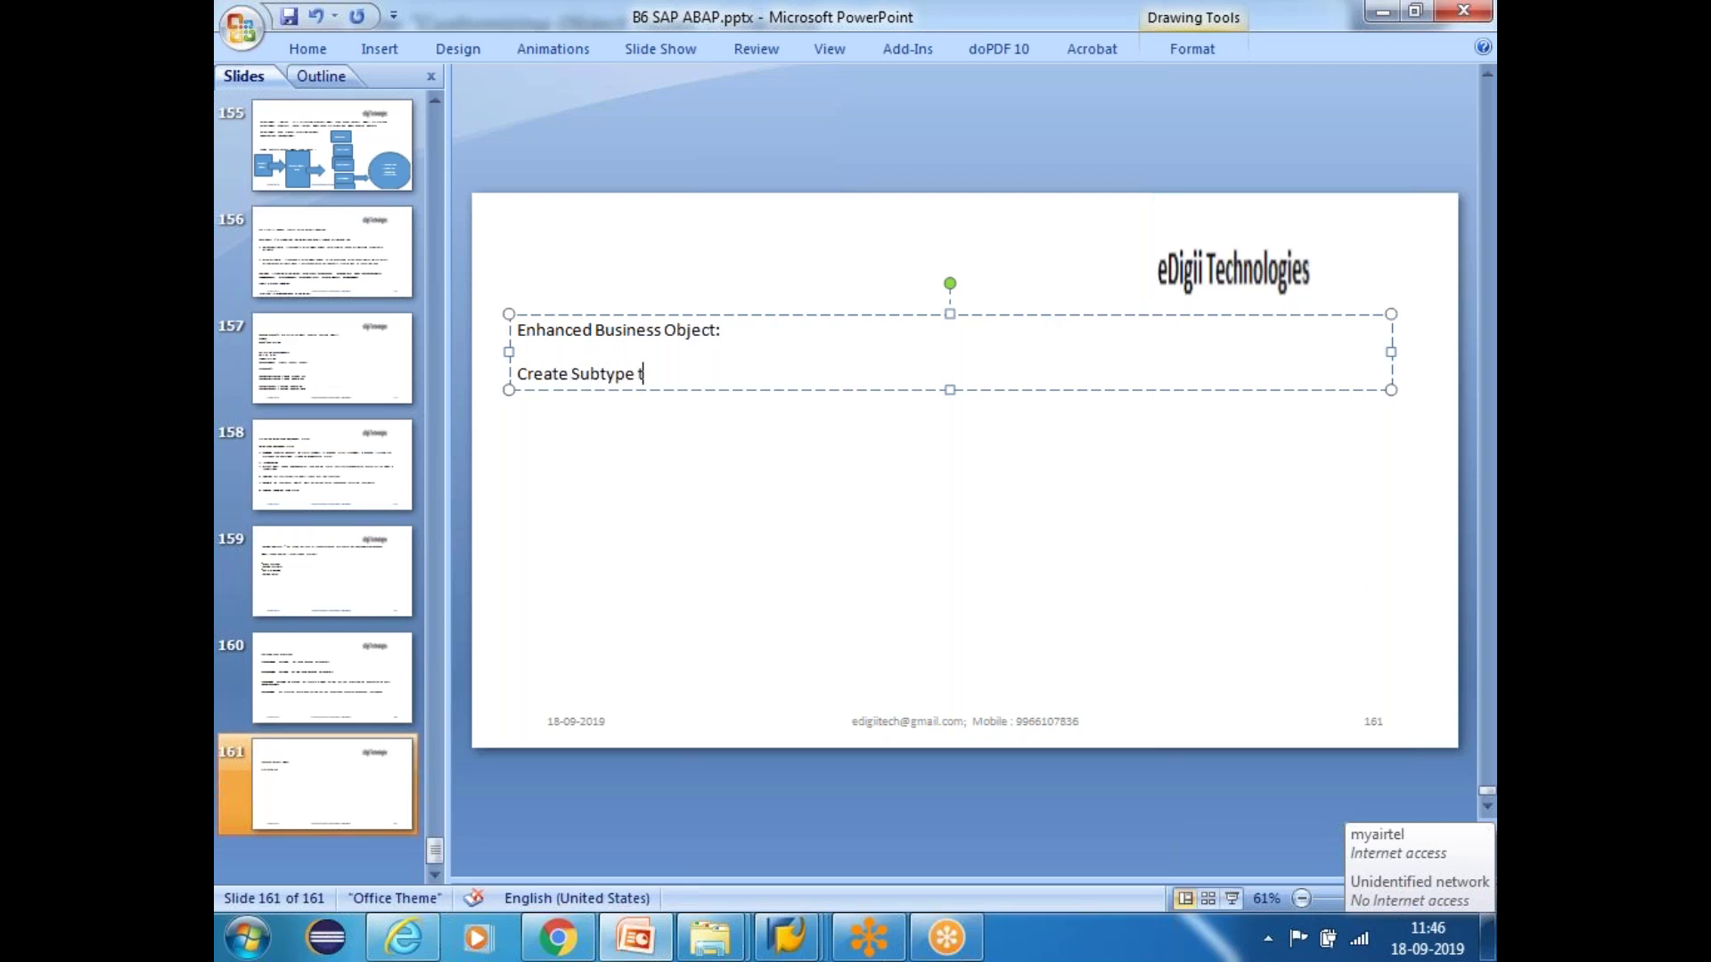
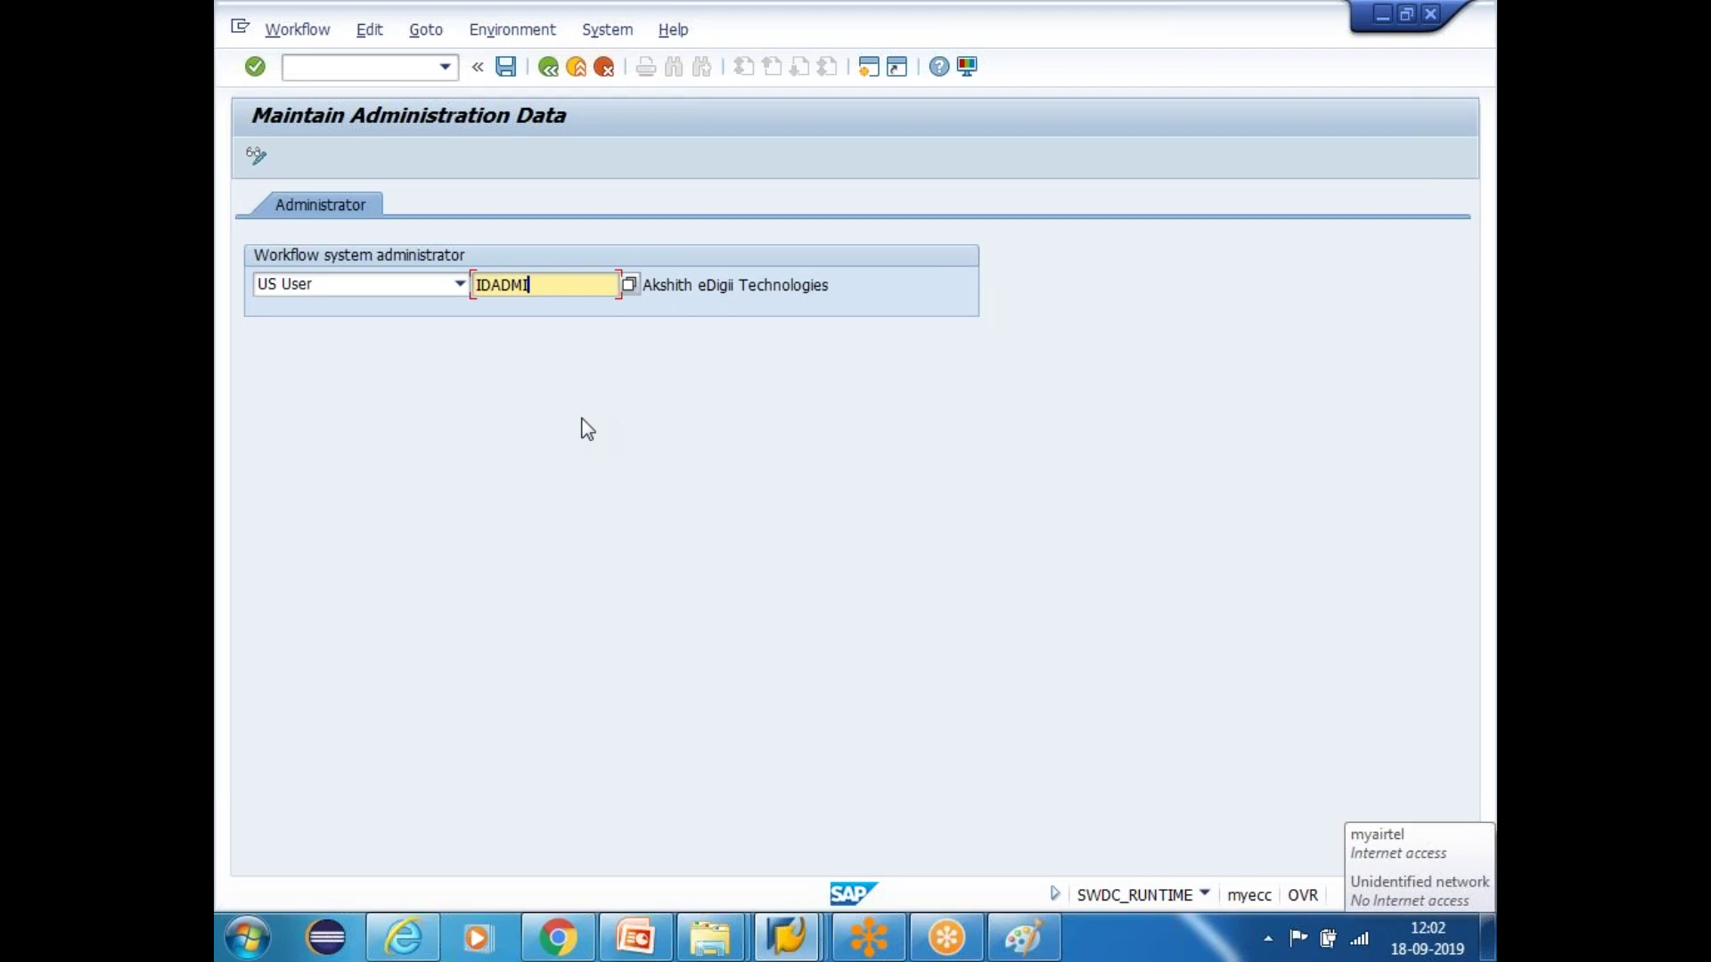
# Save the workflow system administrator as the Finance Manager user, then return to the customizing overview
pyautogui.click(505, 68)
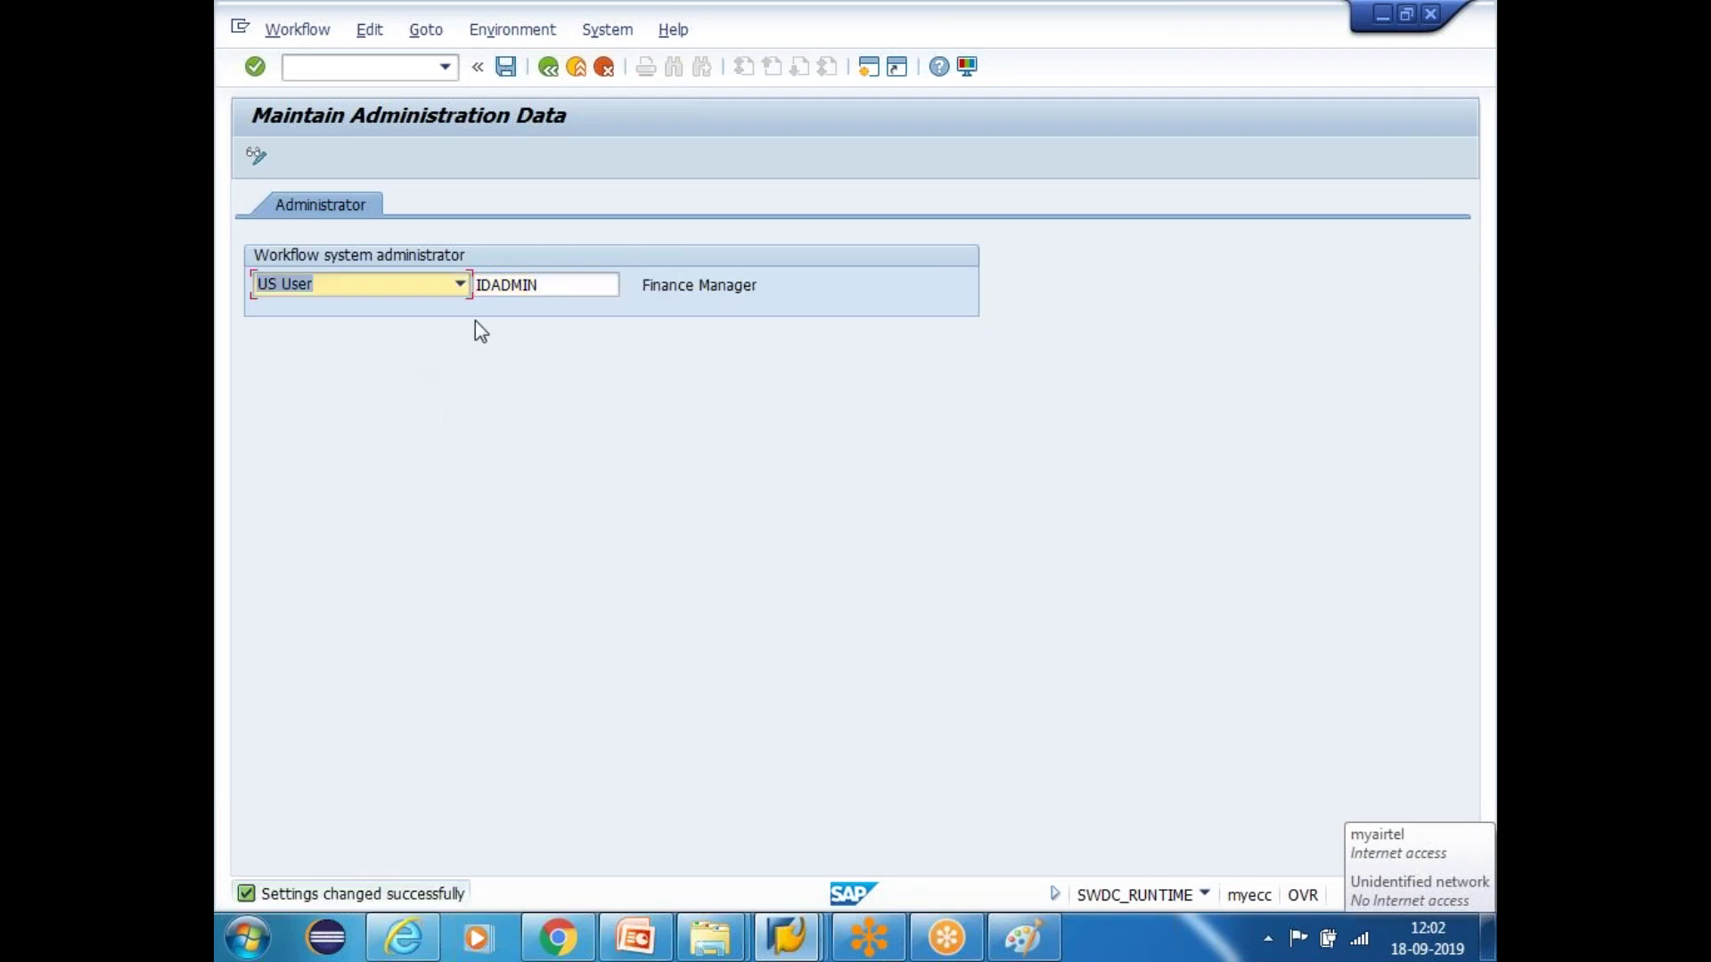
pyautogui.click(572, 285)
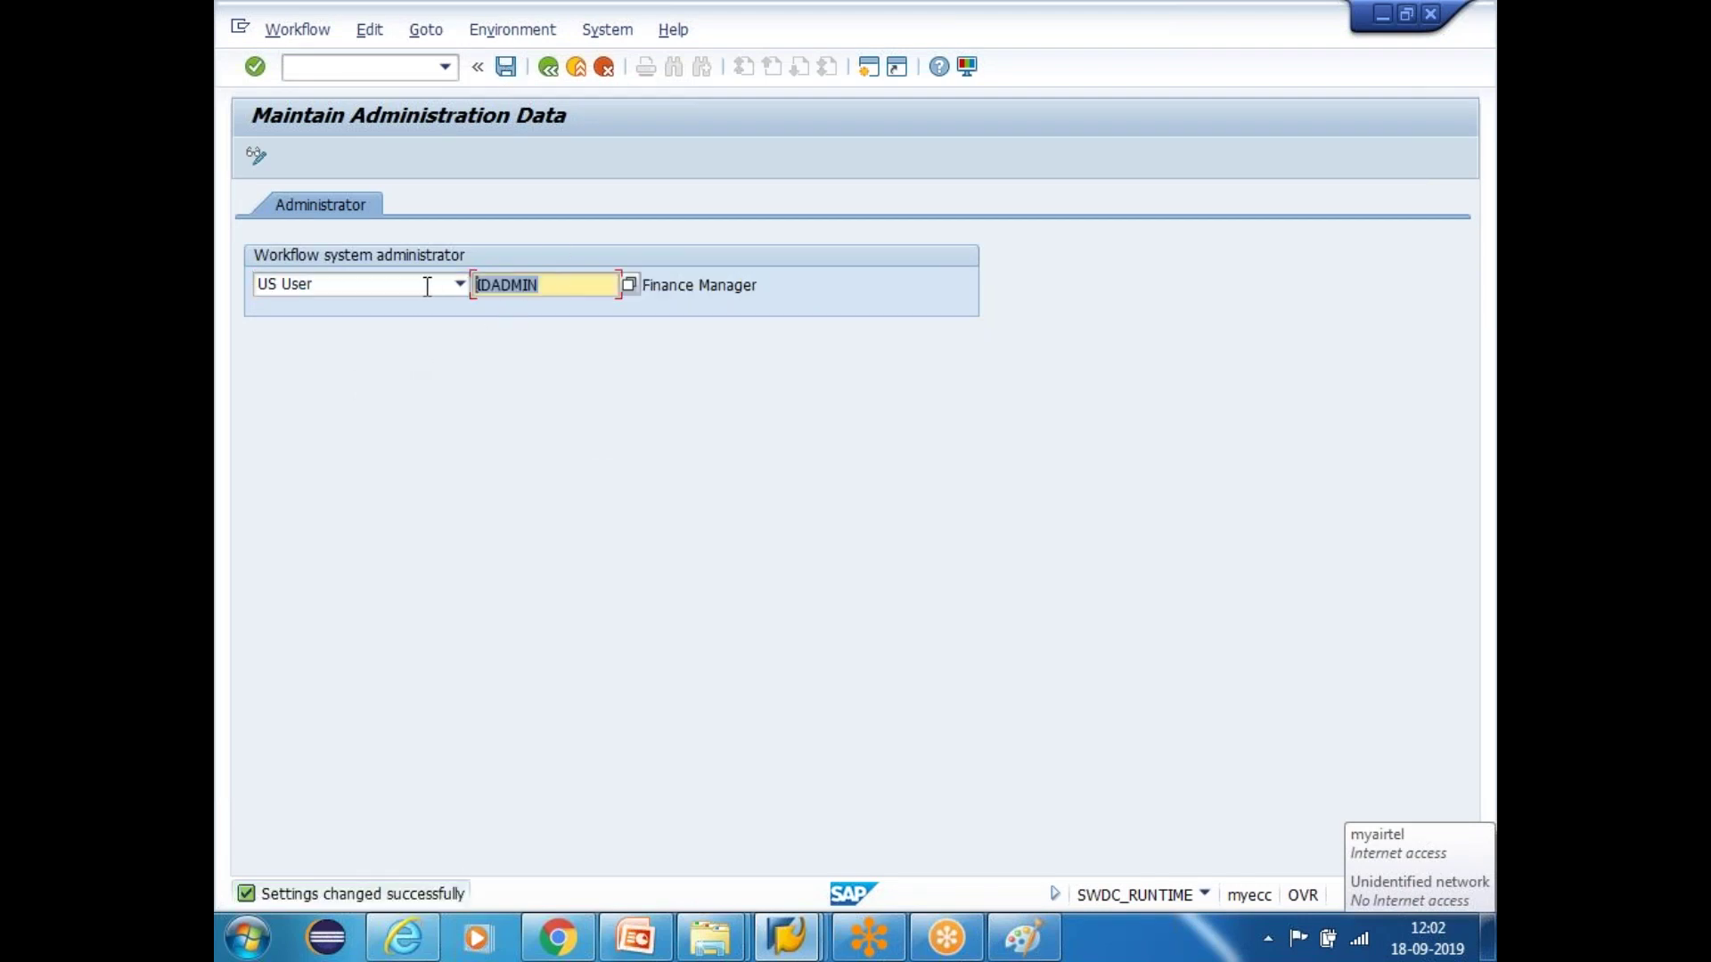
pyautogui.moveTo(542, 283); pyautogui.dragTo(473, 287)
pyautogui.click(527, 405)
pyautogui.moveTo(542, 285); pyautogui.dragTo(433, 298)
pyautogui.click(468, 425)
pyautogui.press('Return')
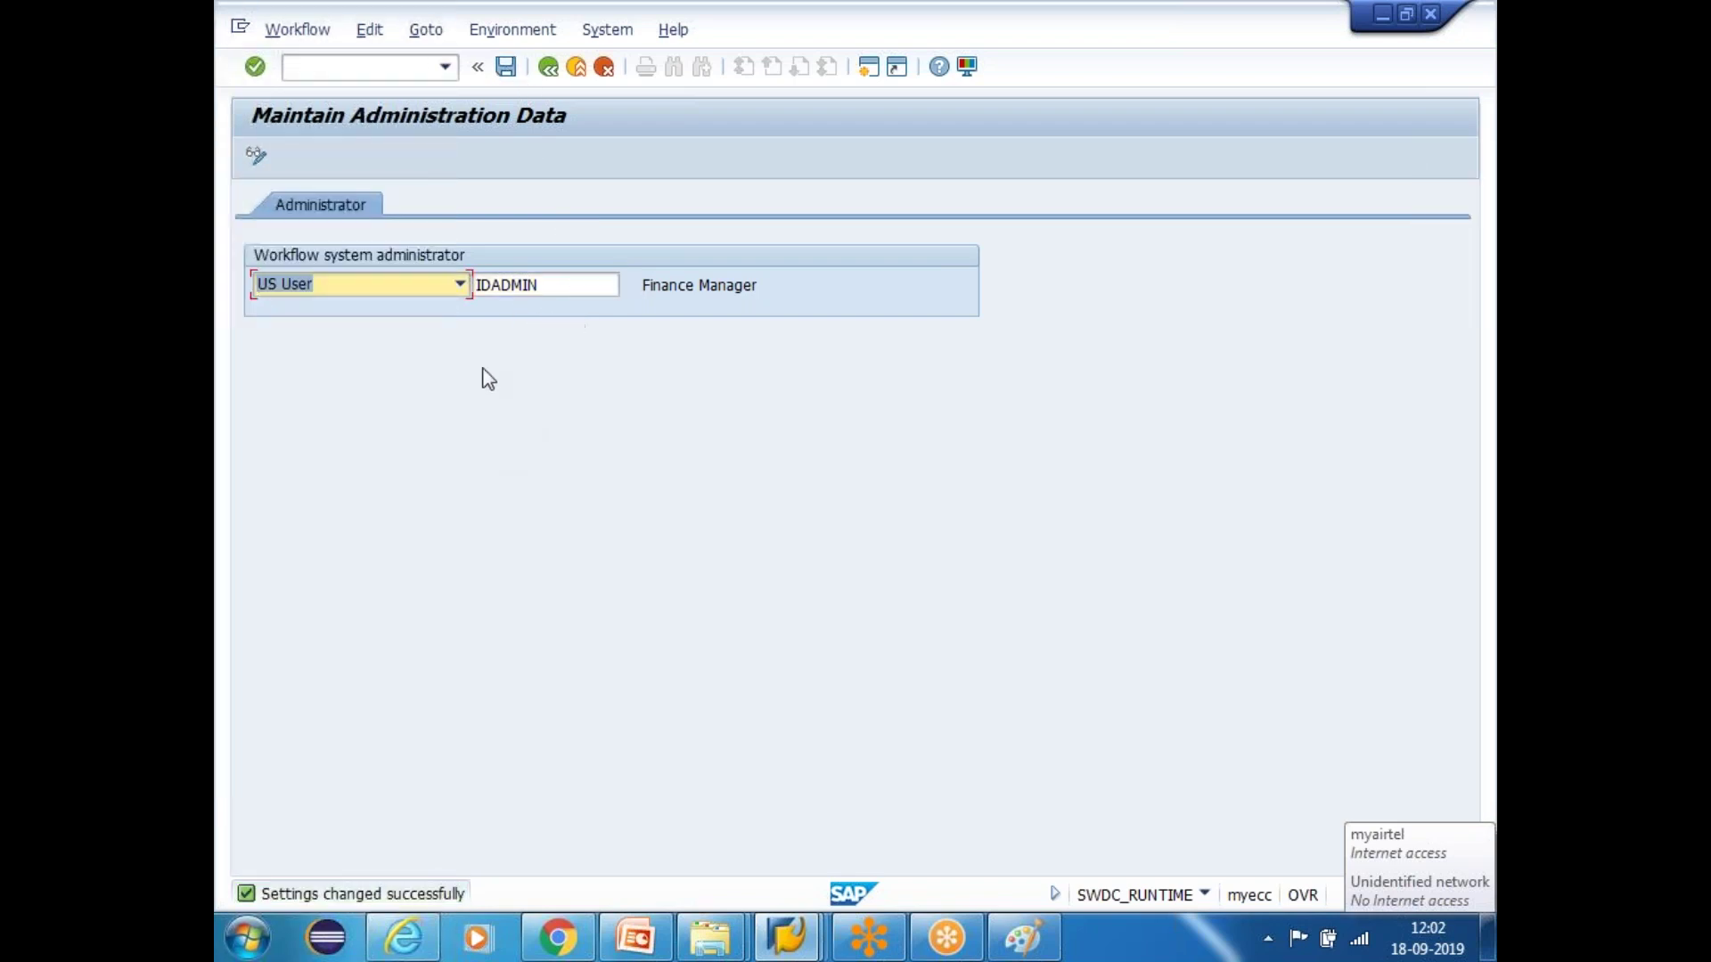
pyautogui.click(572, 284)
pyautogui.click(511, 71)
pyautogui.click(549, 68)
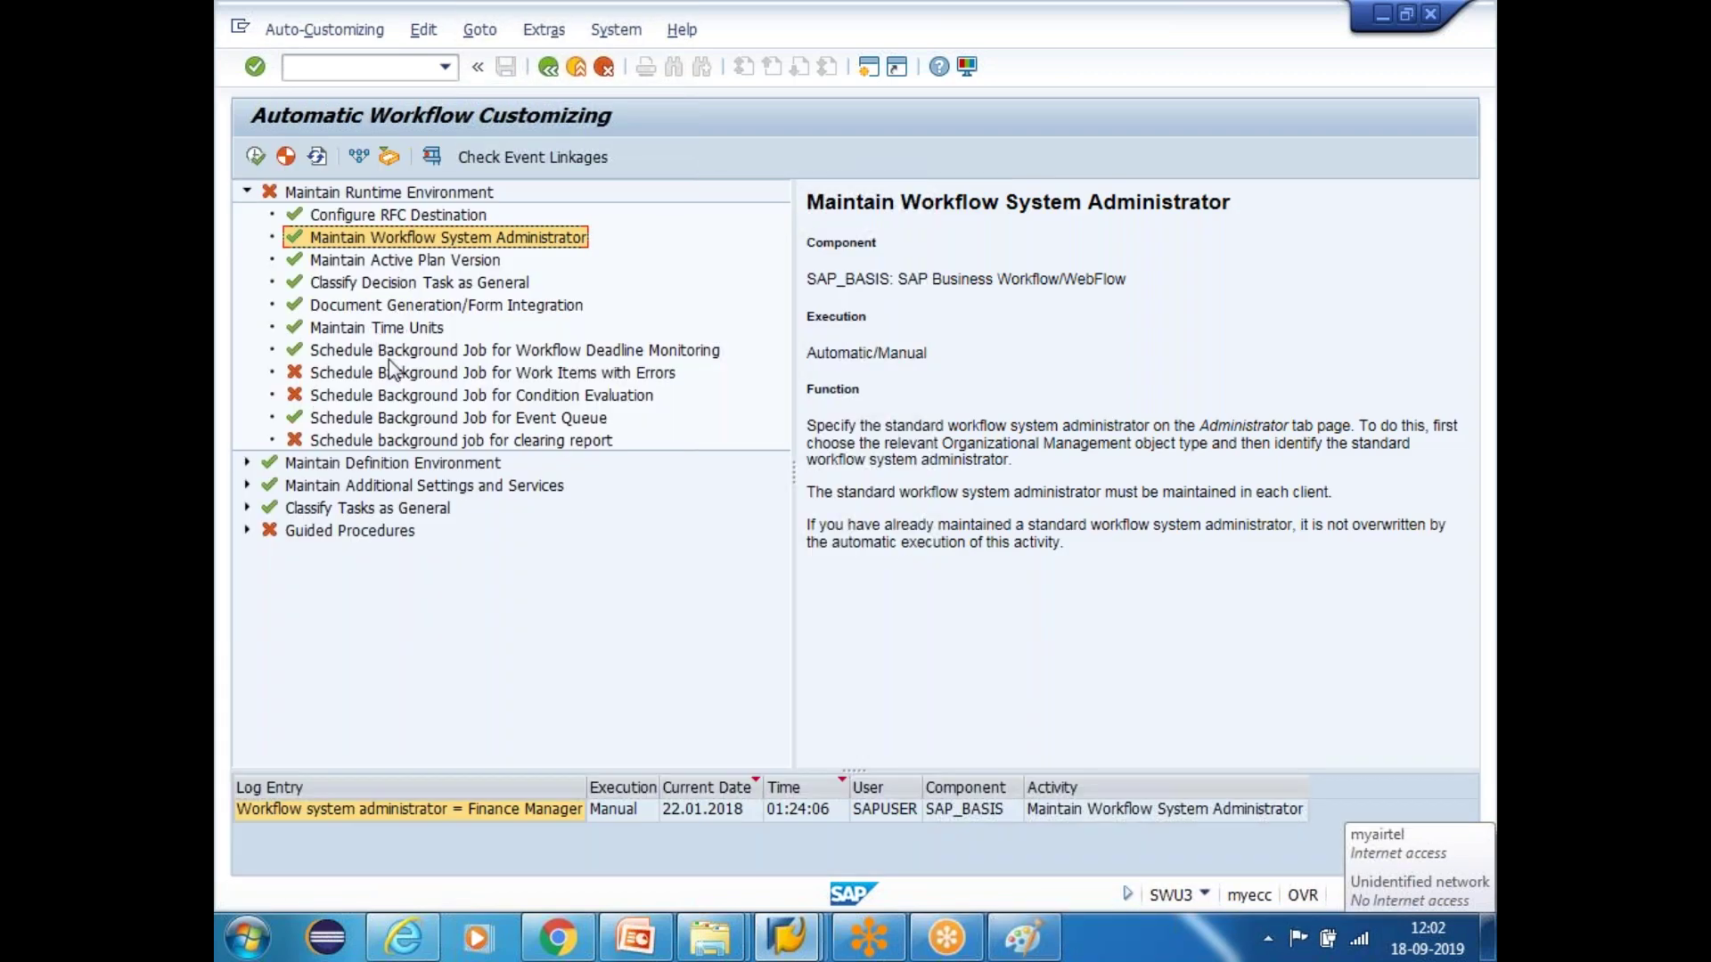
# Run Maintain Prefix Numbers from the Maintain Definition Environment section
pyautogui.click(248, 464)
pyautogui.click(348, 488)
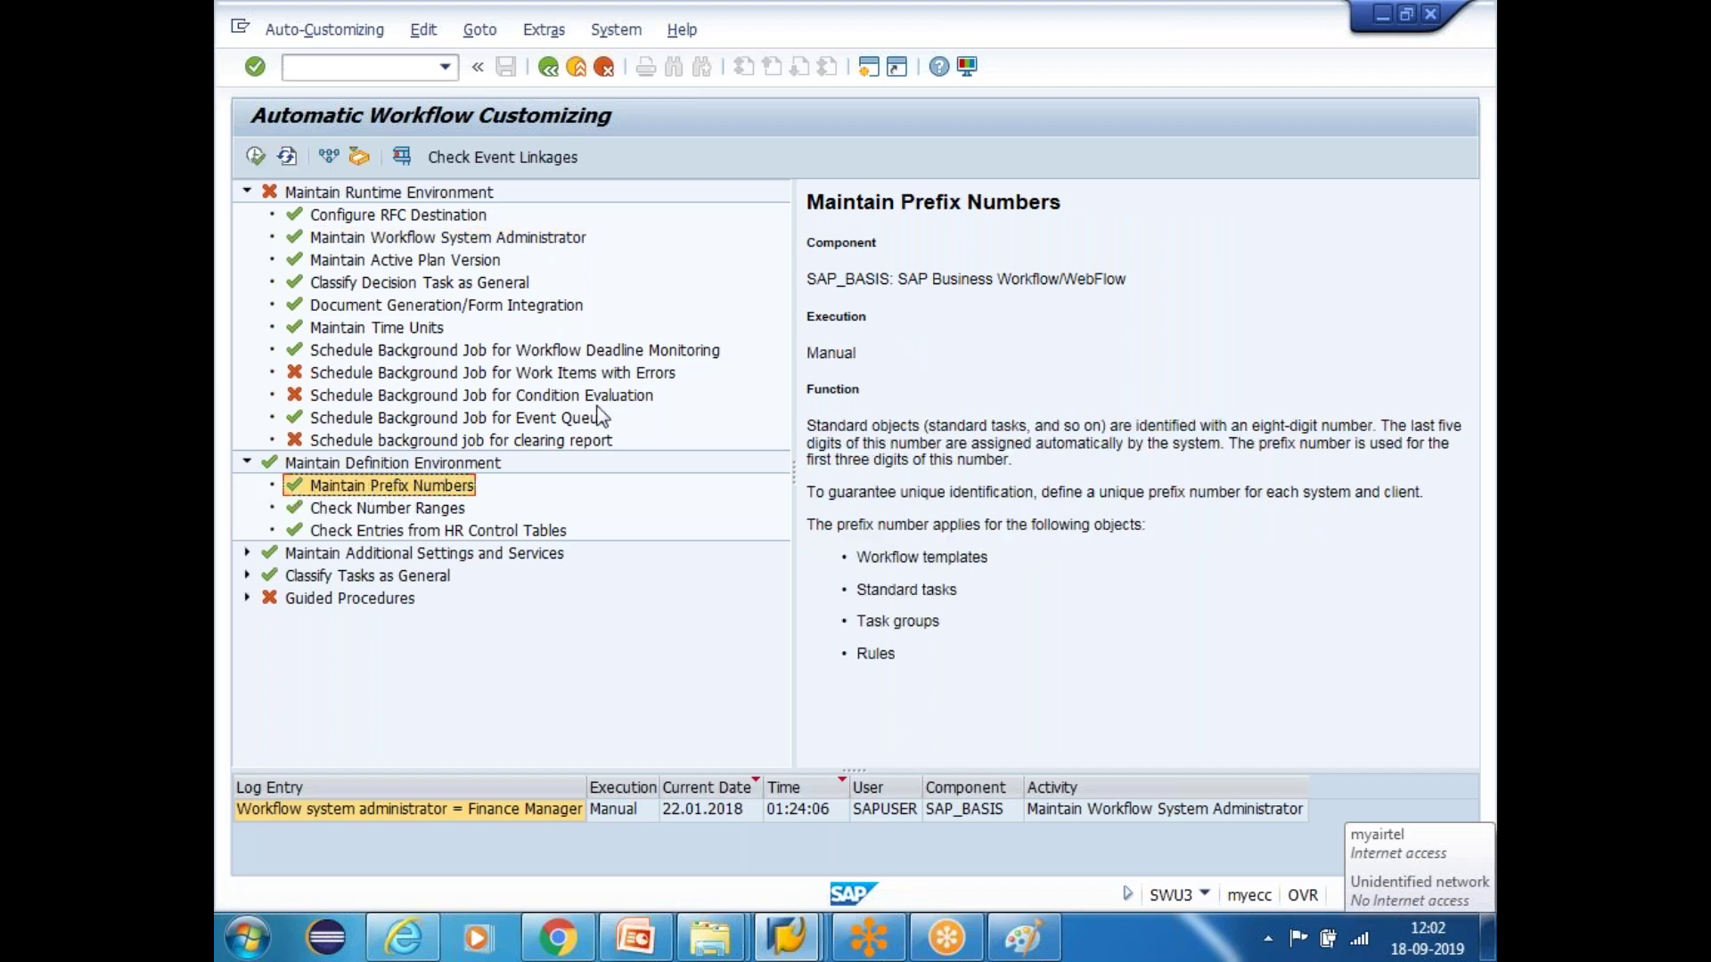
pyautogui.click(255, 157)
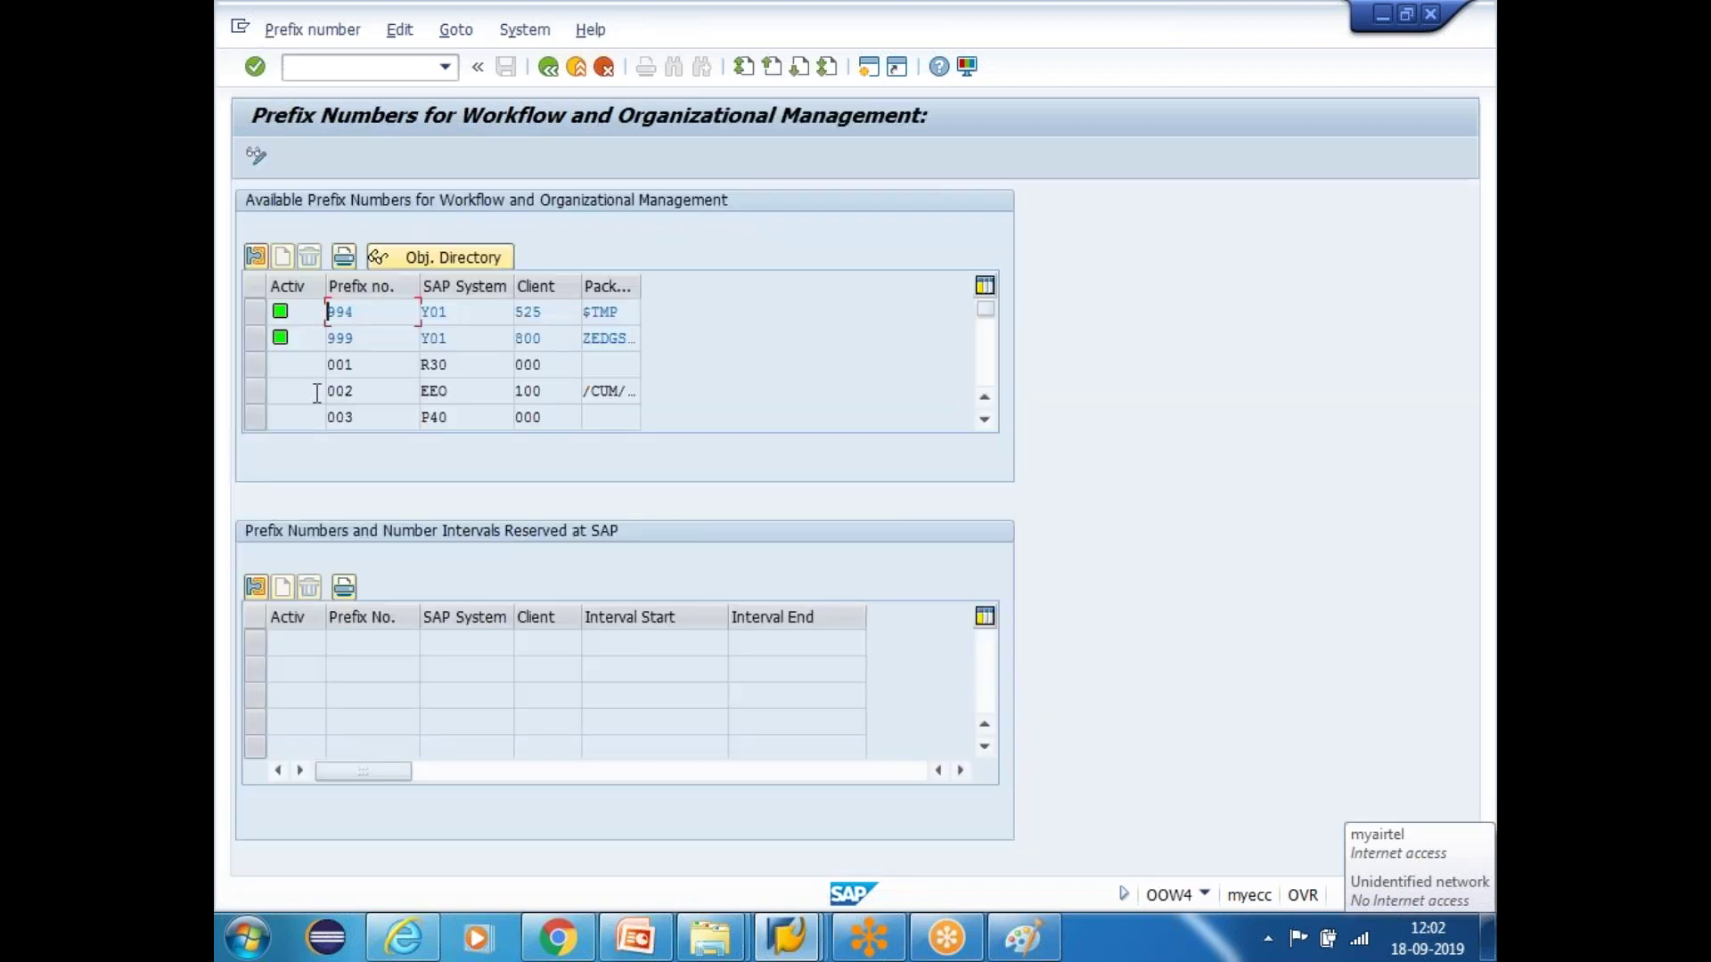
pyautogui.click(356, 392)
# Scroll through the available prefix numbers to review the list
pyautogui.scroll(-3, 468, 371)
pyautogui.scroll(-5, 469, 396)
pyautogui.scroll(-15, 469, 371)
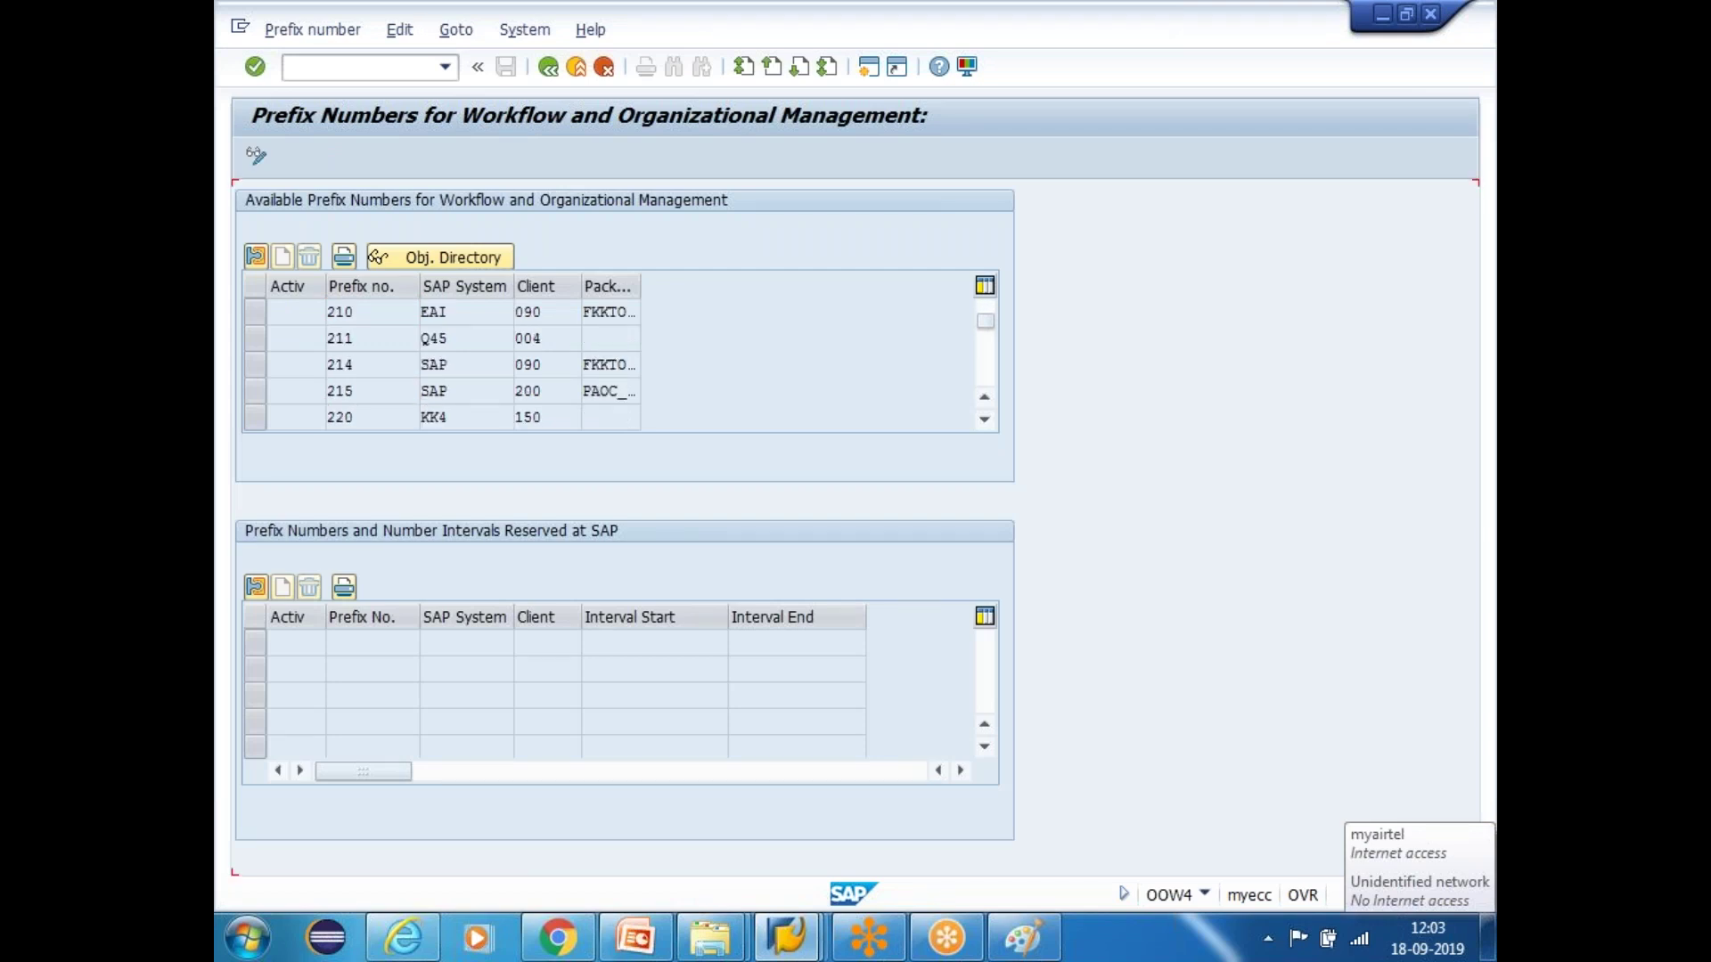
pyautogui.scroll(-15, 469, 371)
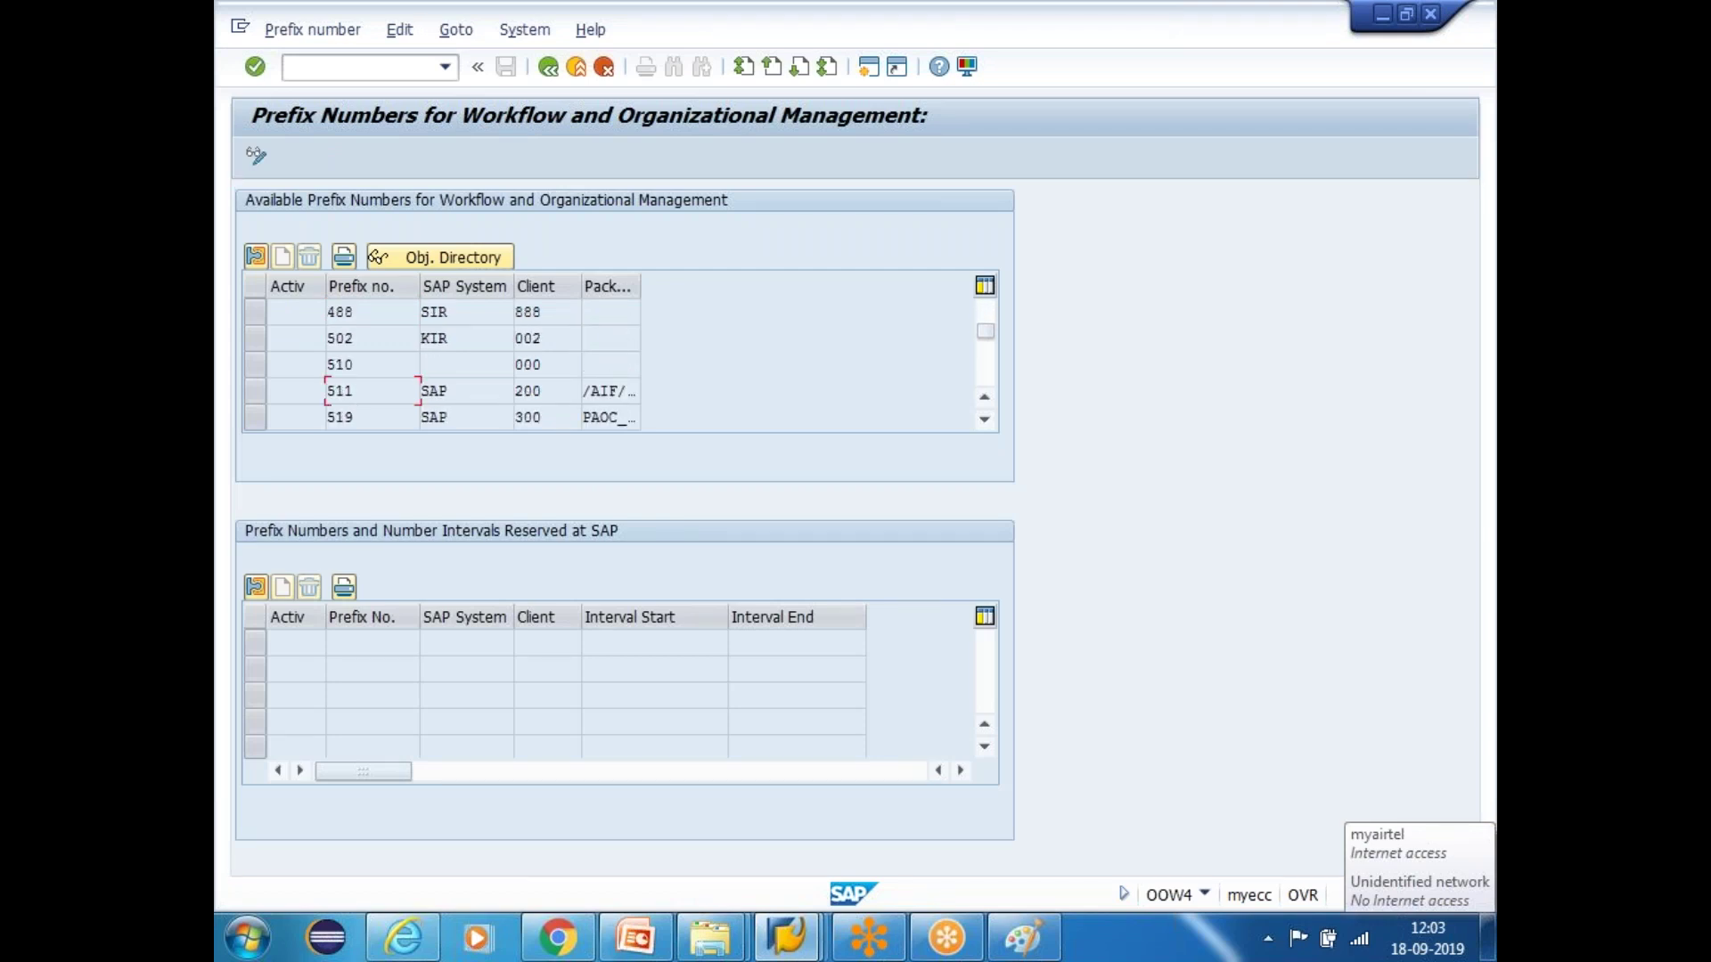
pyautogui.scroll(-15, 468, 370)
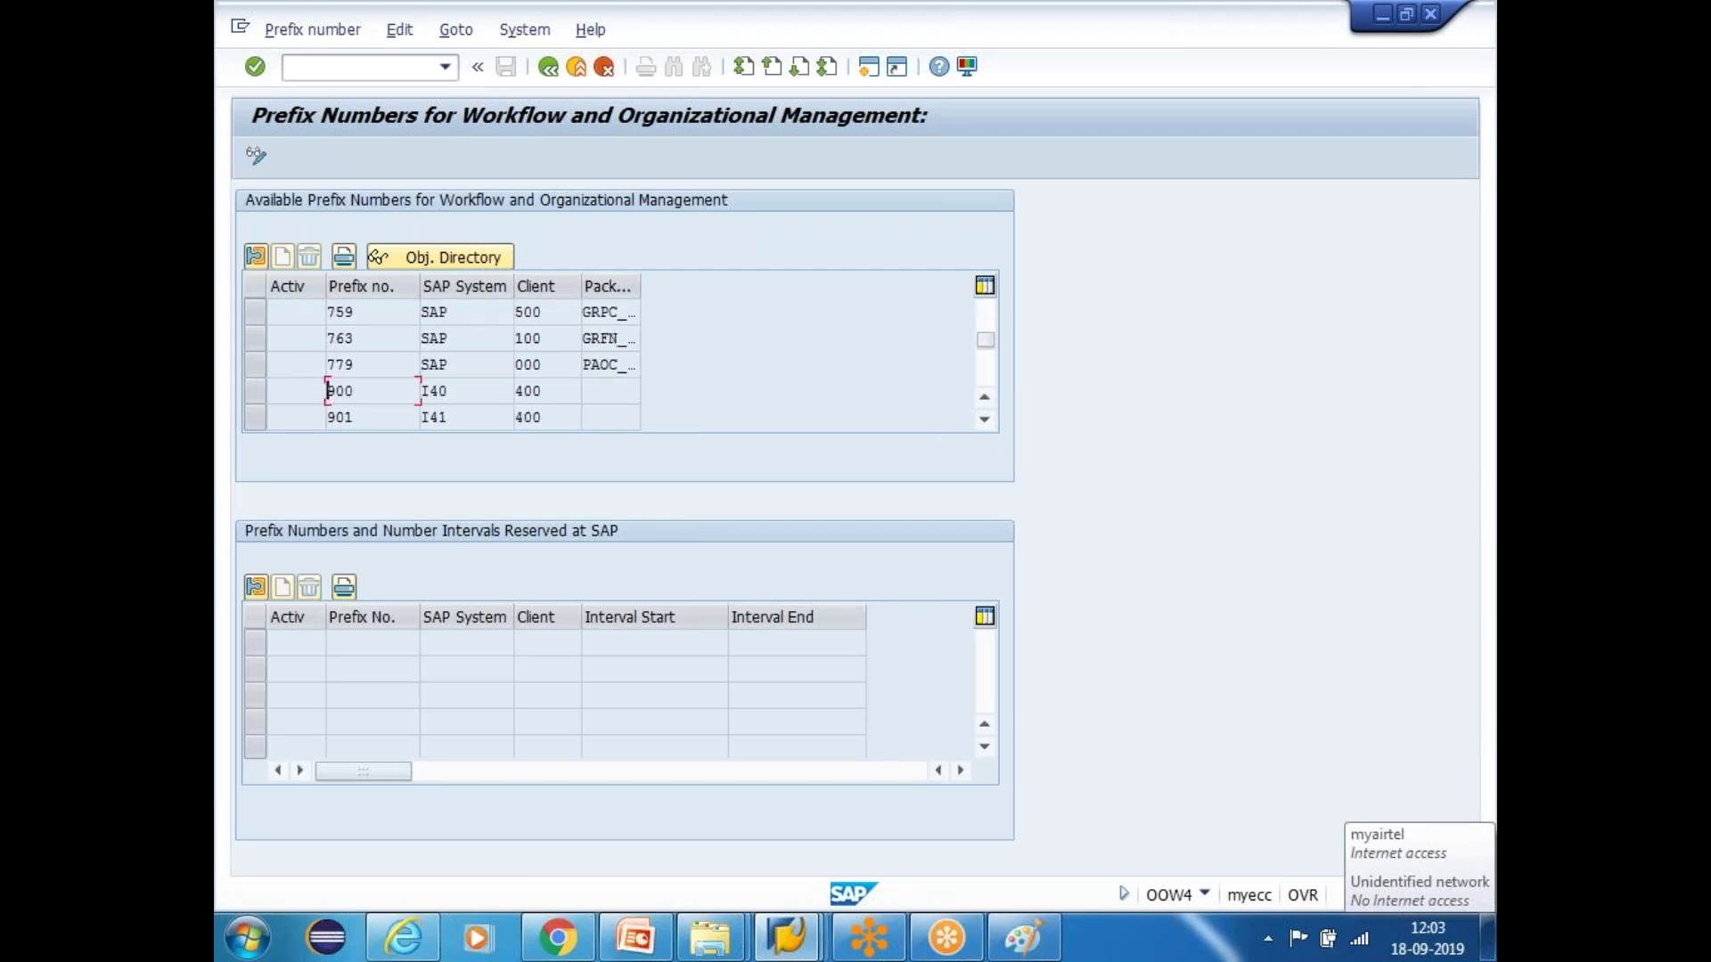
pyautogui.scroll(-7, 360, 362)
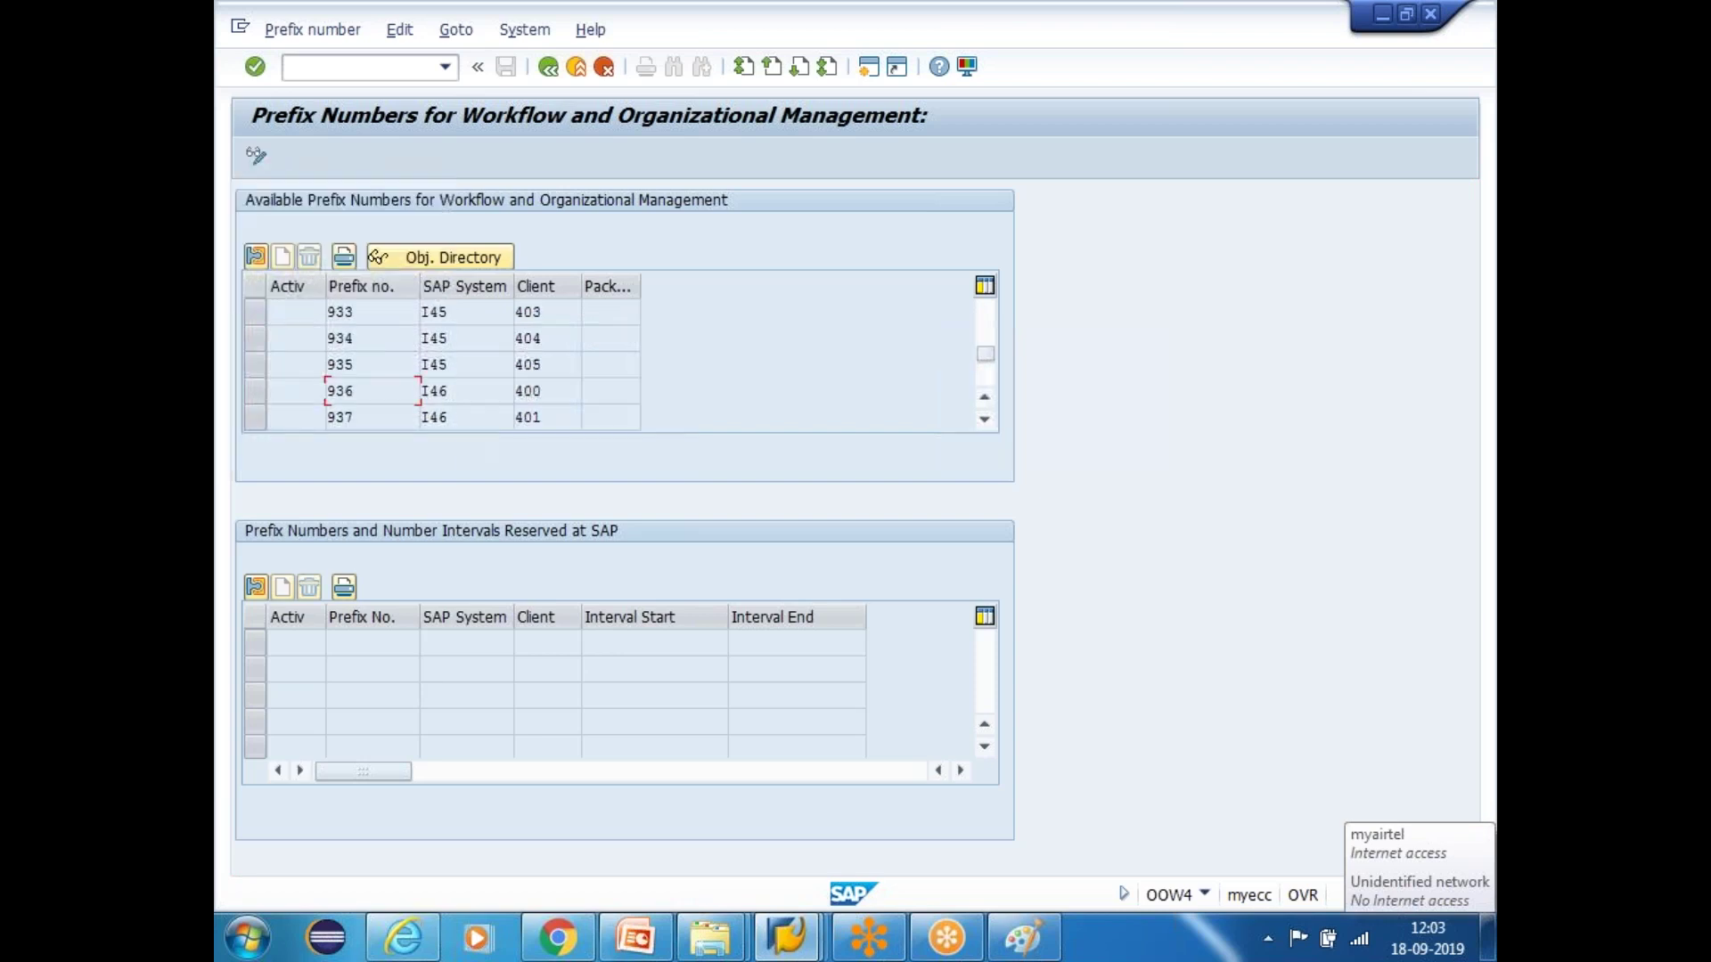
pyautogui.scroll(-8, 360, 362)
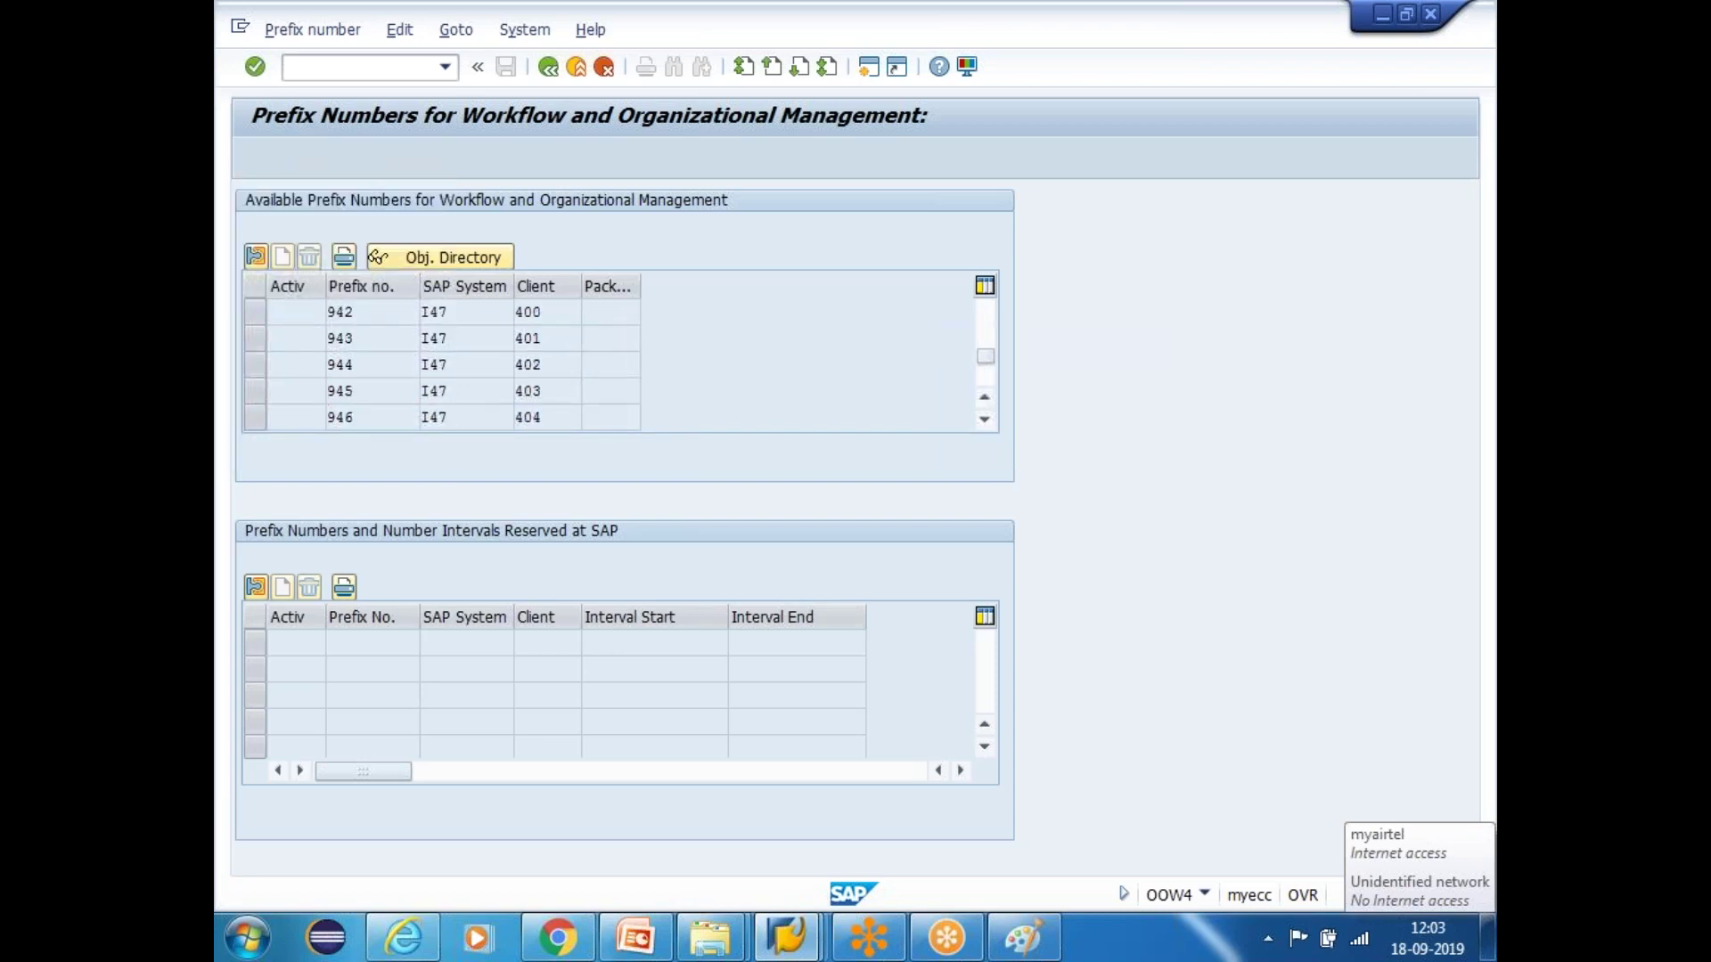
pyautogui.scroll(-10, 360, 361)
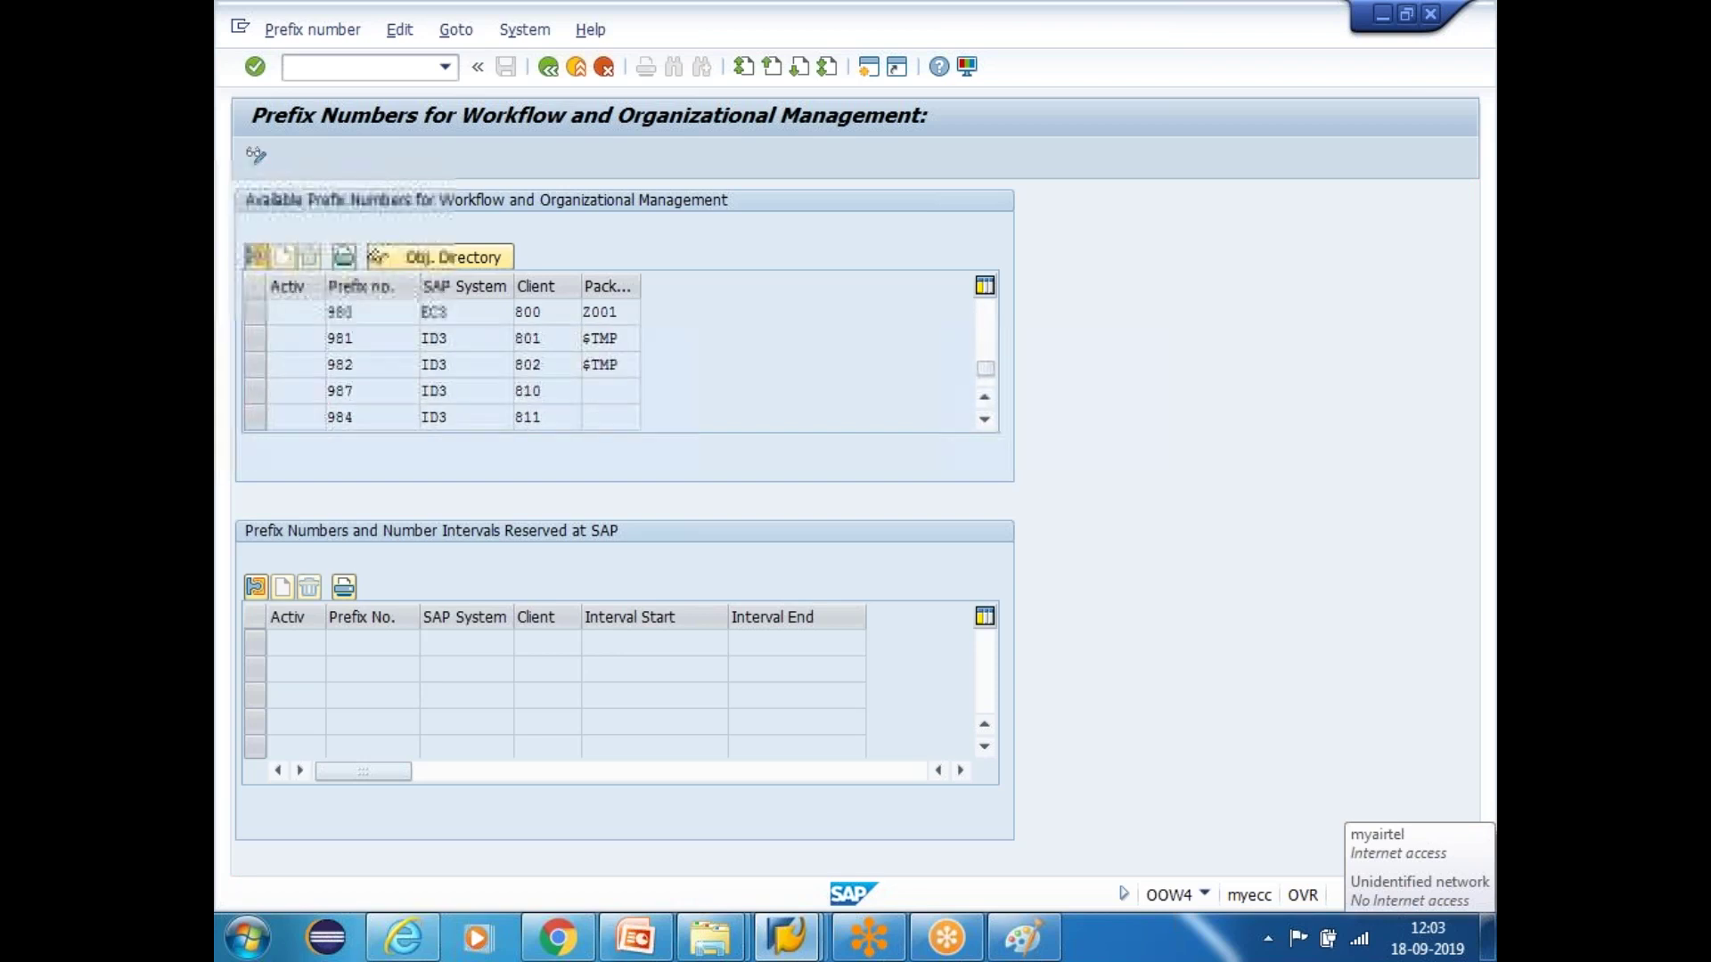
pyautogui.scroll(2, 360, 362)
pyautogui.scroll(14, 360, 362)
pyautogui.scroll(9, 360, 362)
pyautogui.scroll(3, 348, 363)
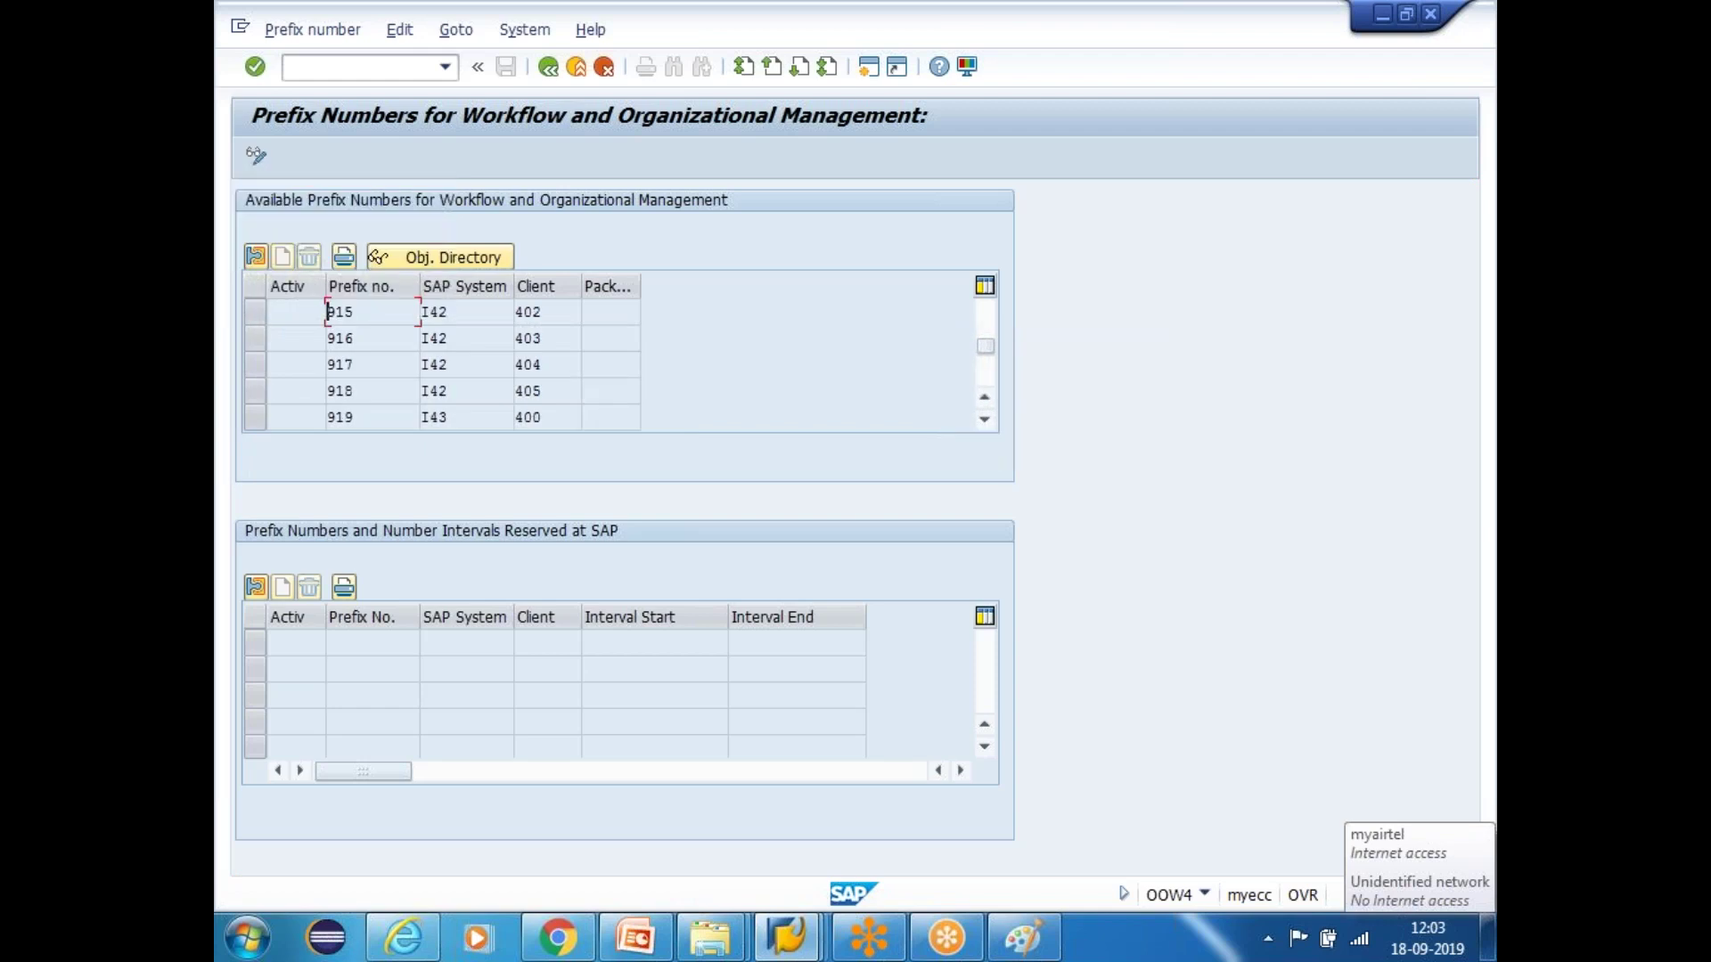
pyautogui.scroll(-7, 327, 311)
pyautogui.scroll(-3, 327, 311)
pyautogui.scroll(-4, 327, 311)
pyautogui.scroll(-2, 327, 311)
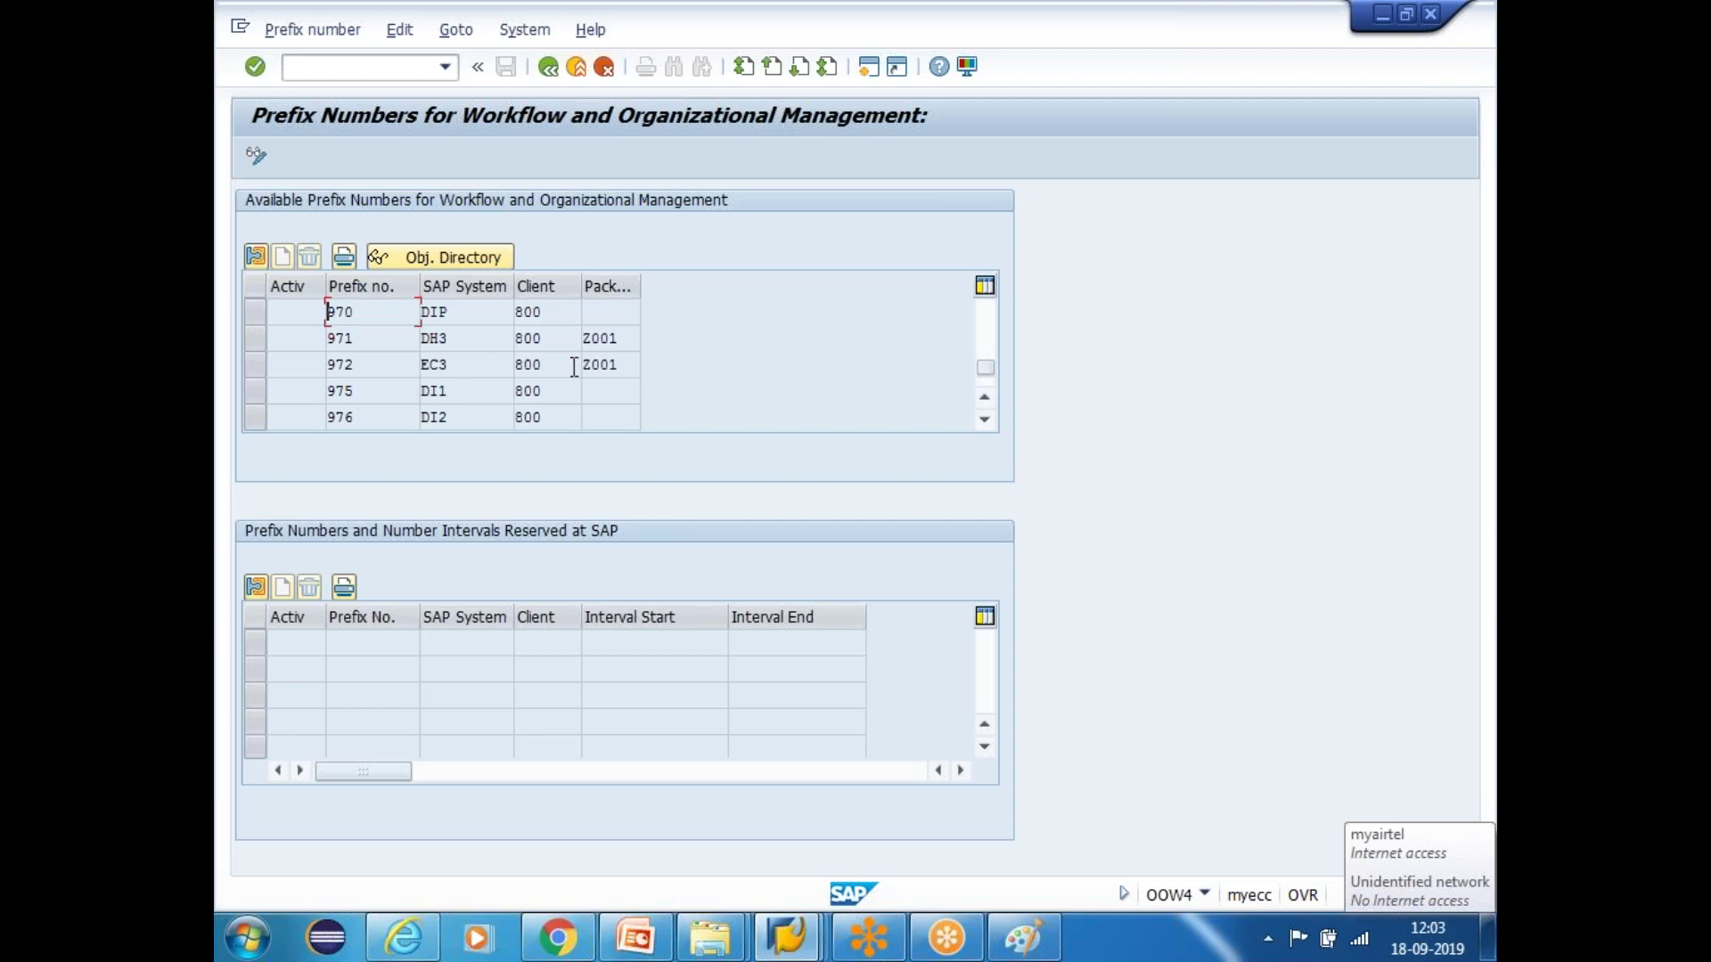
pyautogui.click(625, 341)
pyautogui.scroll(-3, 463, 414)
pyautogui.scroll(-3, 441, 366)
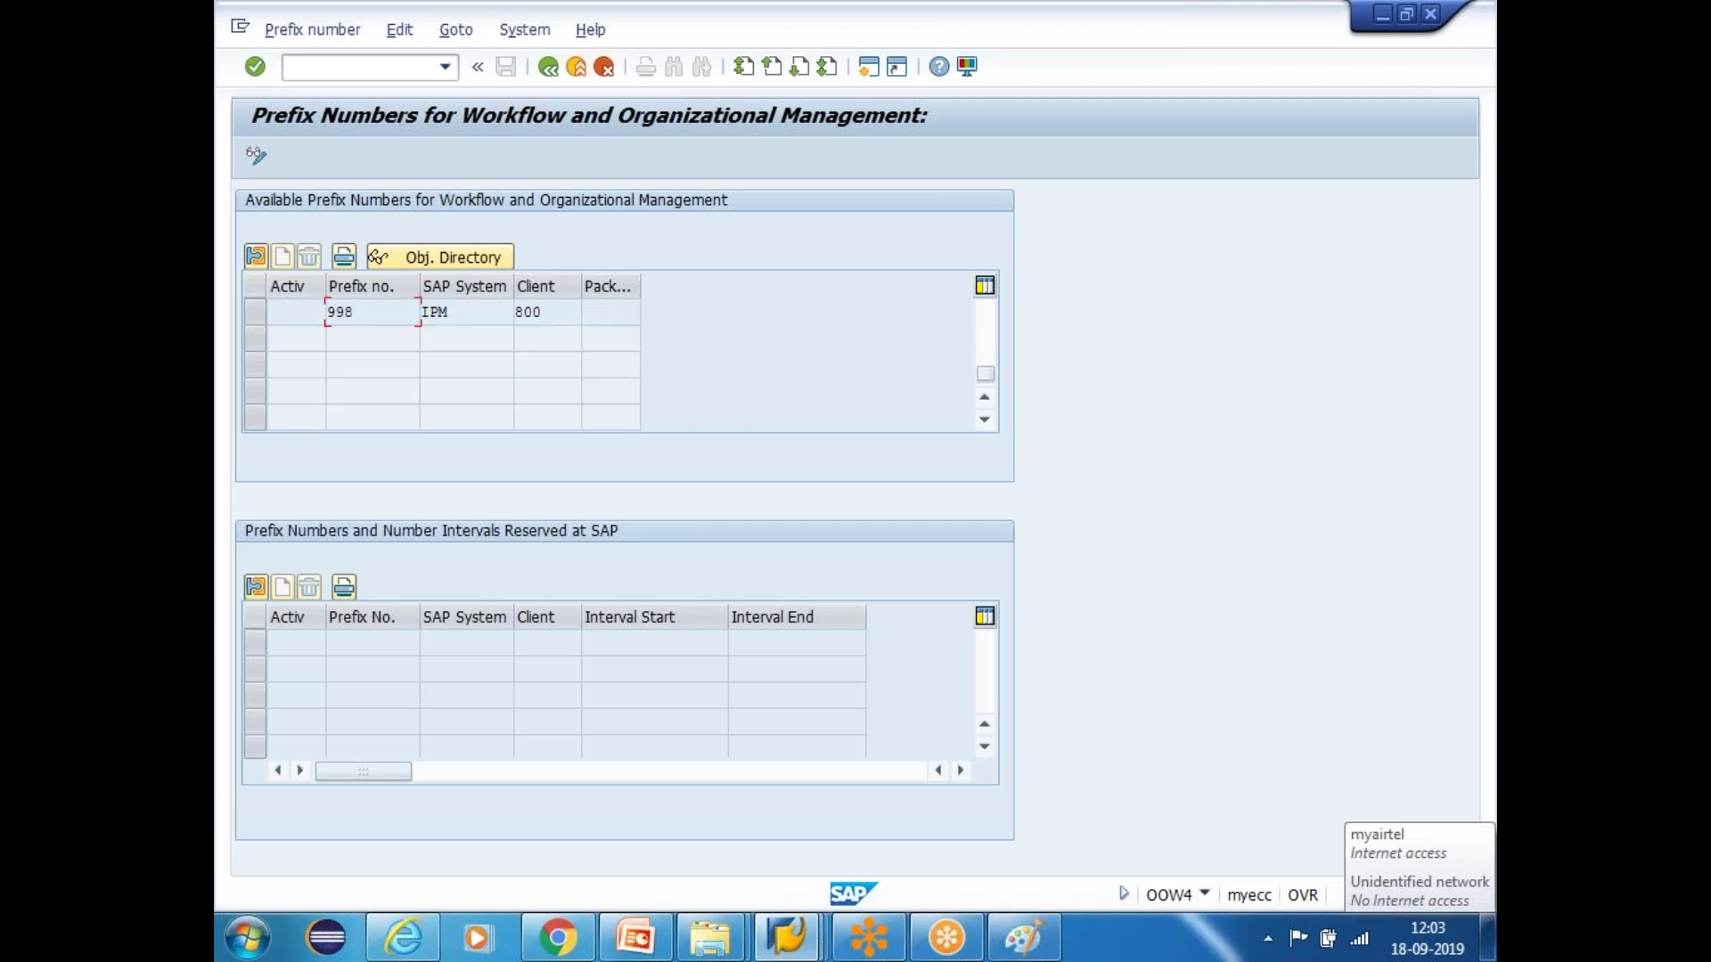
pyautogui.scroll(10, 441, 366)
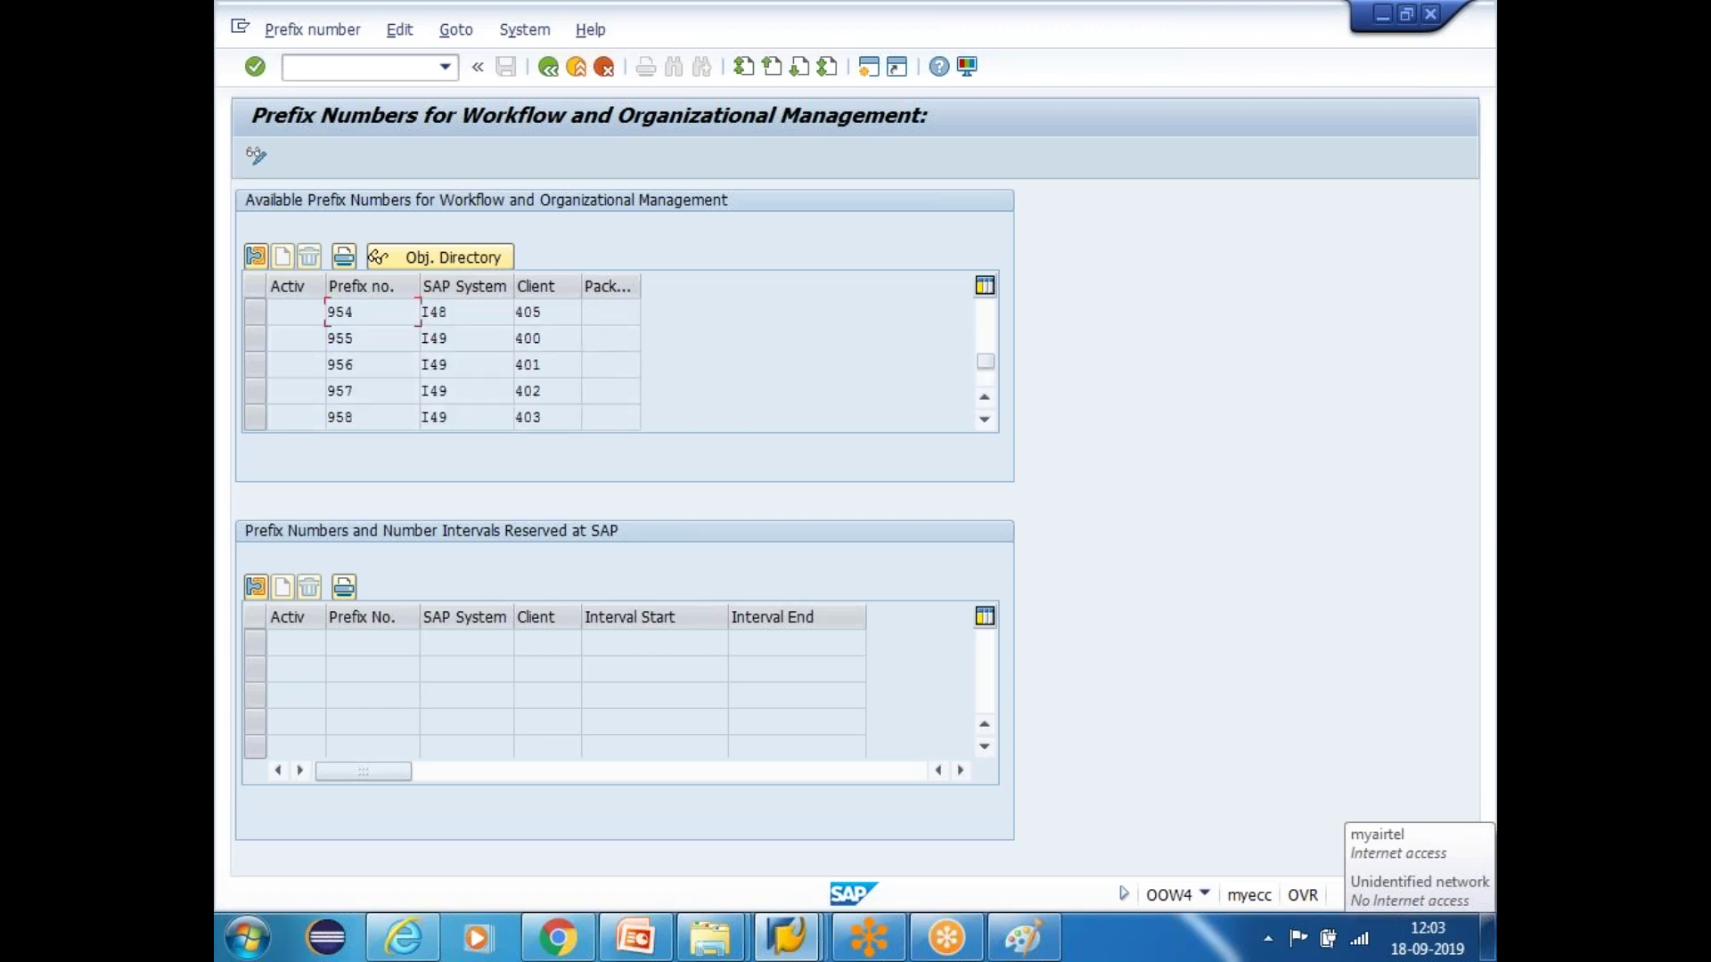
pyautogui.scroll(15, 441, 365)
pyautogui.scroll(15, 441, 365)
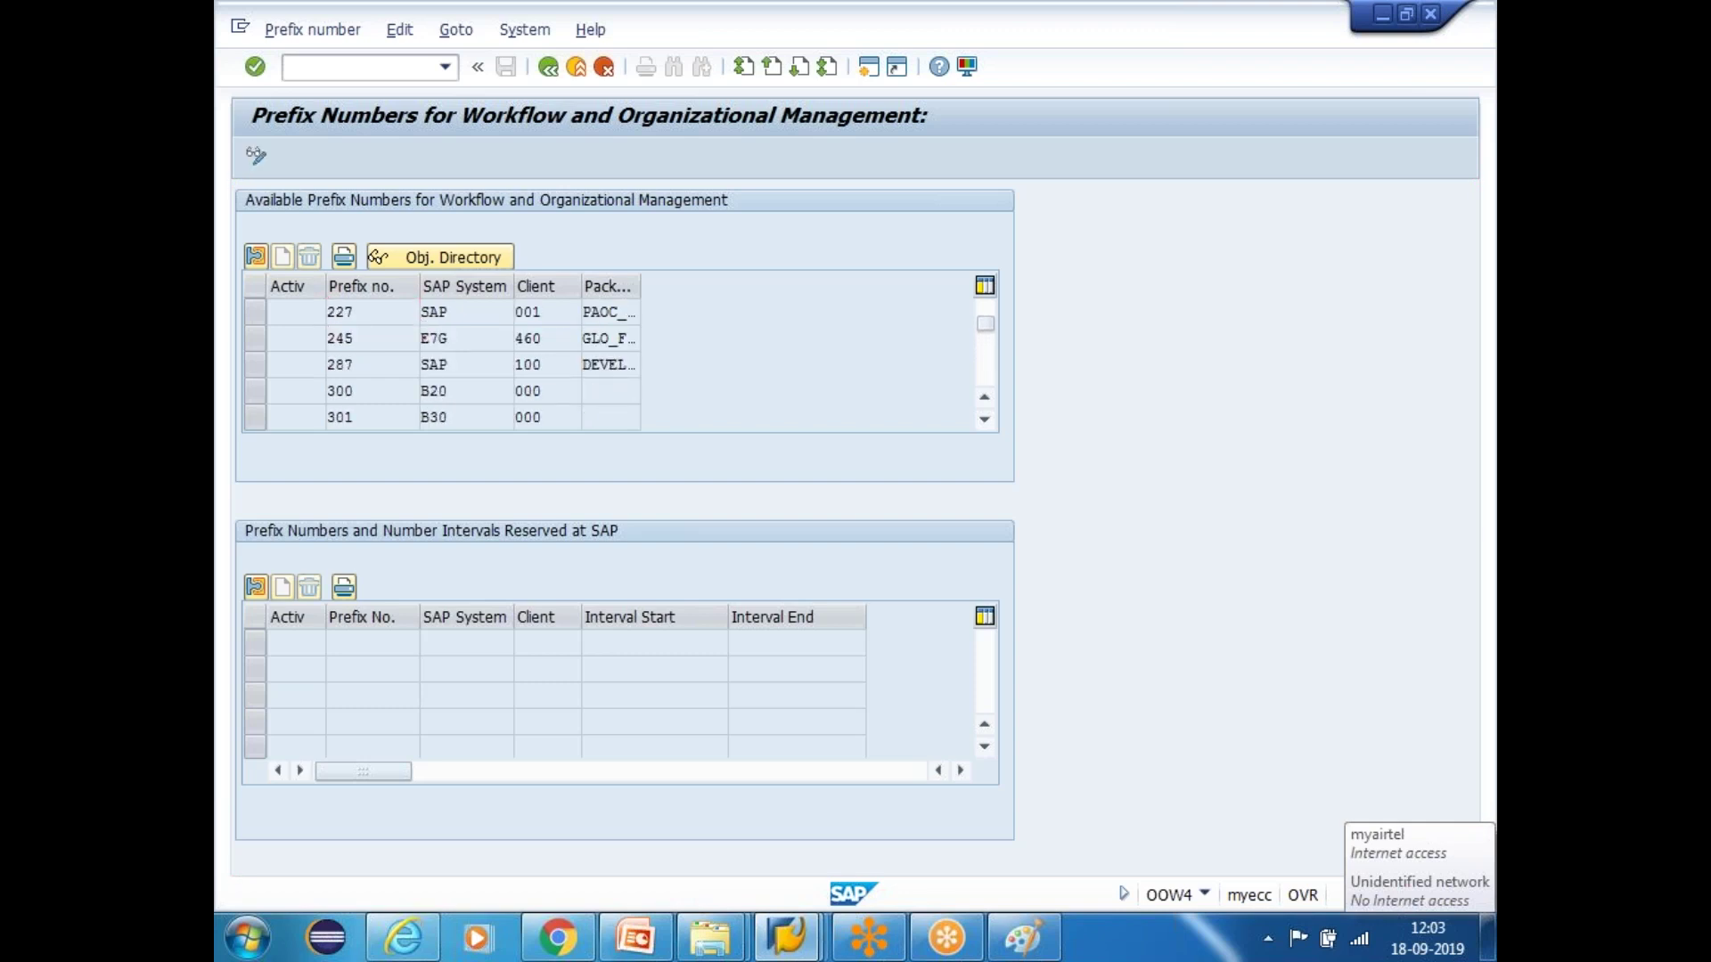
pyautogui.scroll(4, 441, 365)
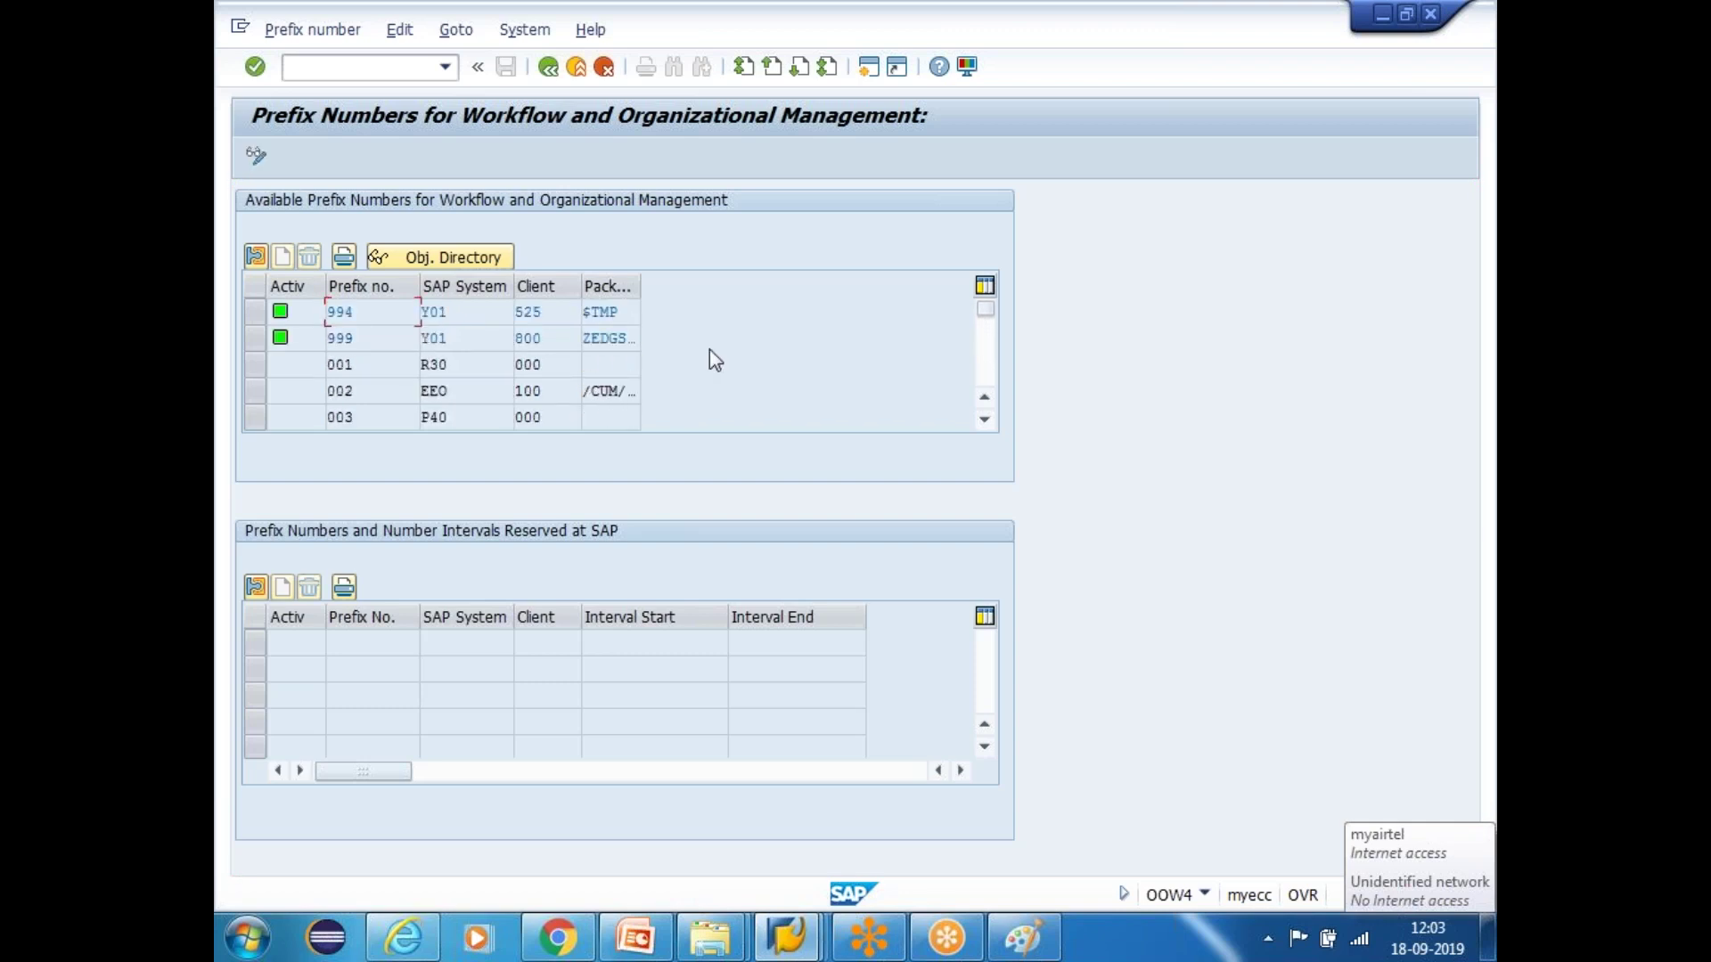
# Widen the Package column to reveal package ZEDGSP1 for prefix 999
pyautogui.moveTo(640, 286); pyautogui.dragTo(710, 286)
pyautogui.moveTo(658, 338); pyautogui.dragTo(554, 341)
pyautogui.moveTo(664, 338); pyautogui.dragTo(562, 338)
pyautogui.click(563, 338)
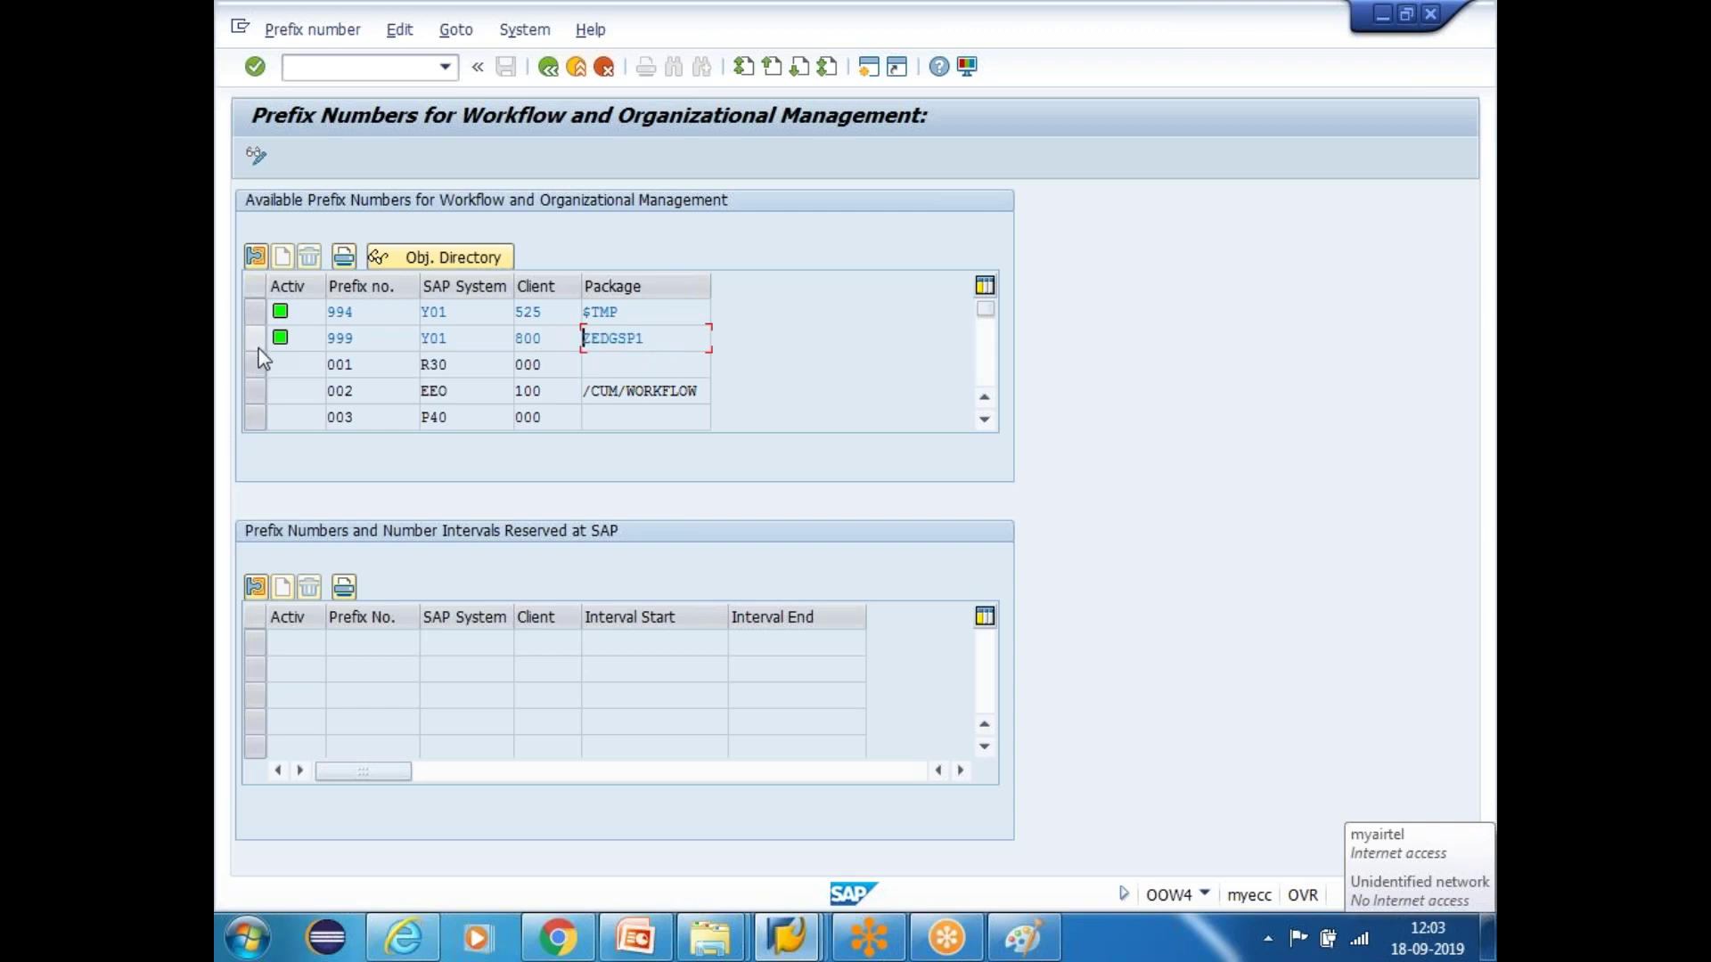
pyautogui.moveTo(366, 337); pyautogui.dragTo(299, 335)
pyautogui.click(327, 337)
# Switch the prefix table to change mode and delete prefix 999
pyautogui.click(256, 339)
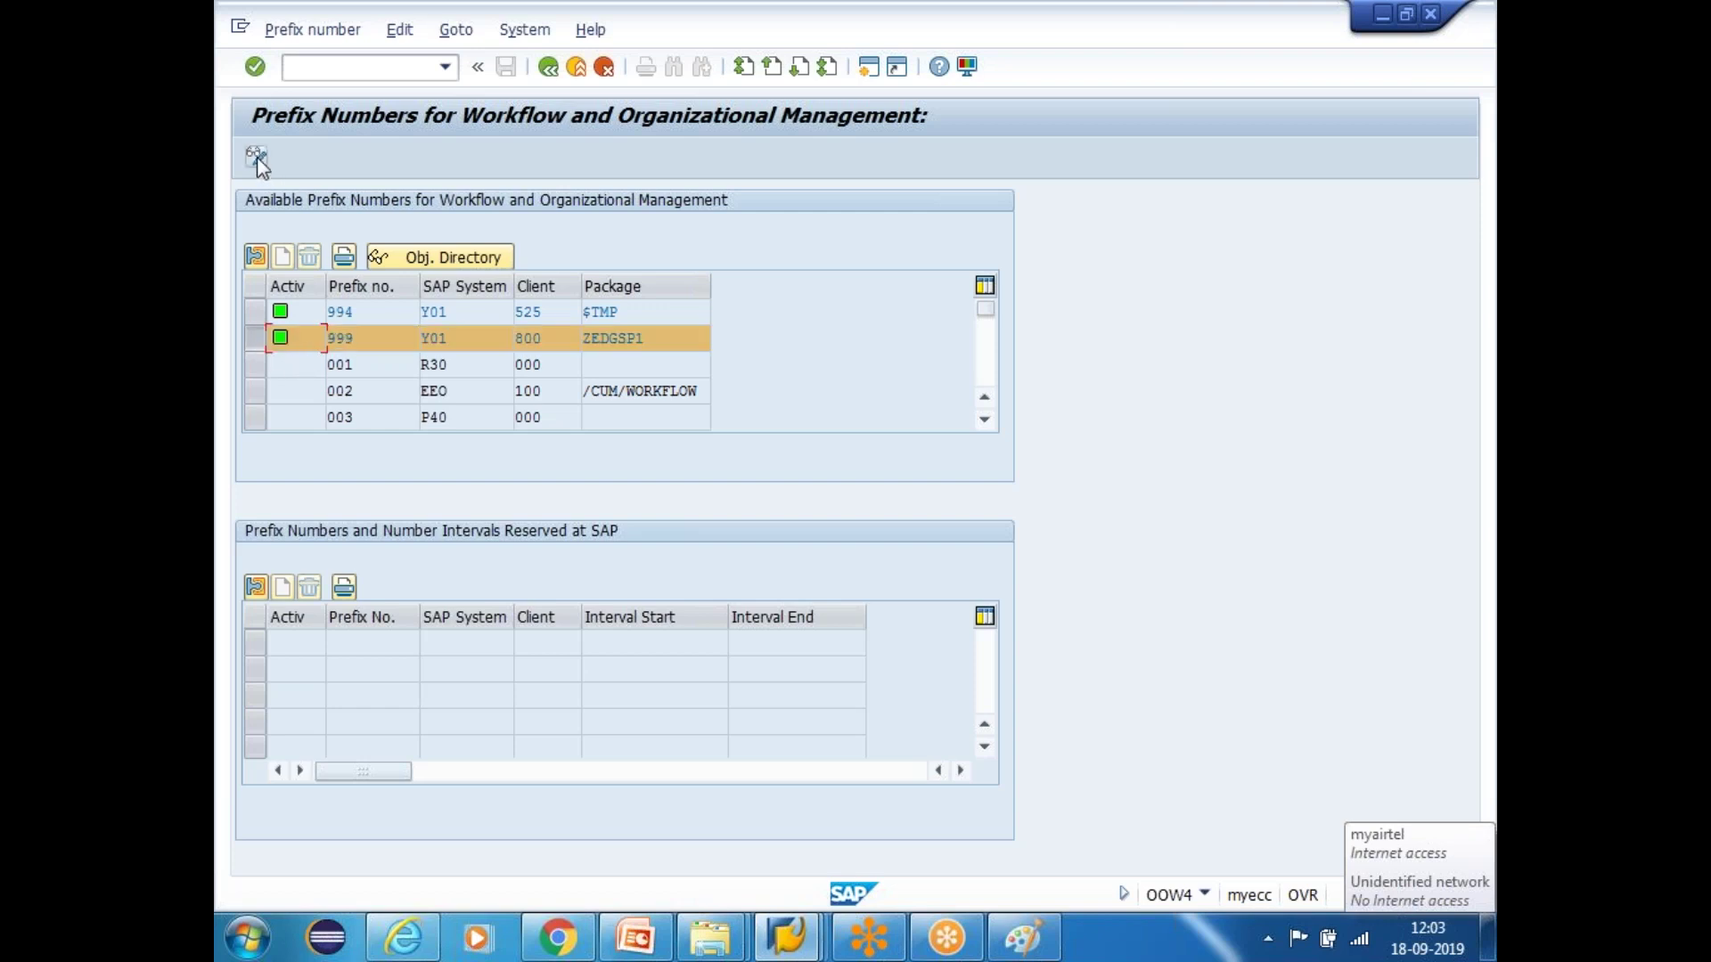
pyautogui.click(378, 349)
pyautogui.click(257, 339)
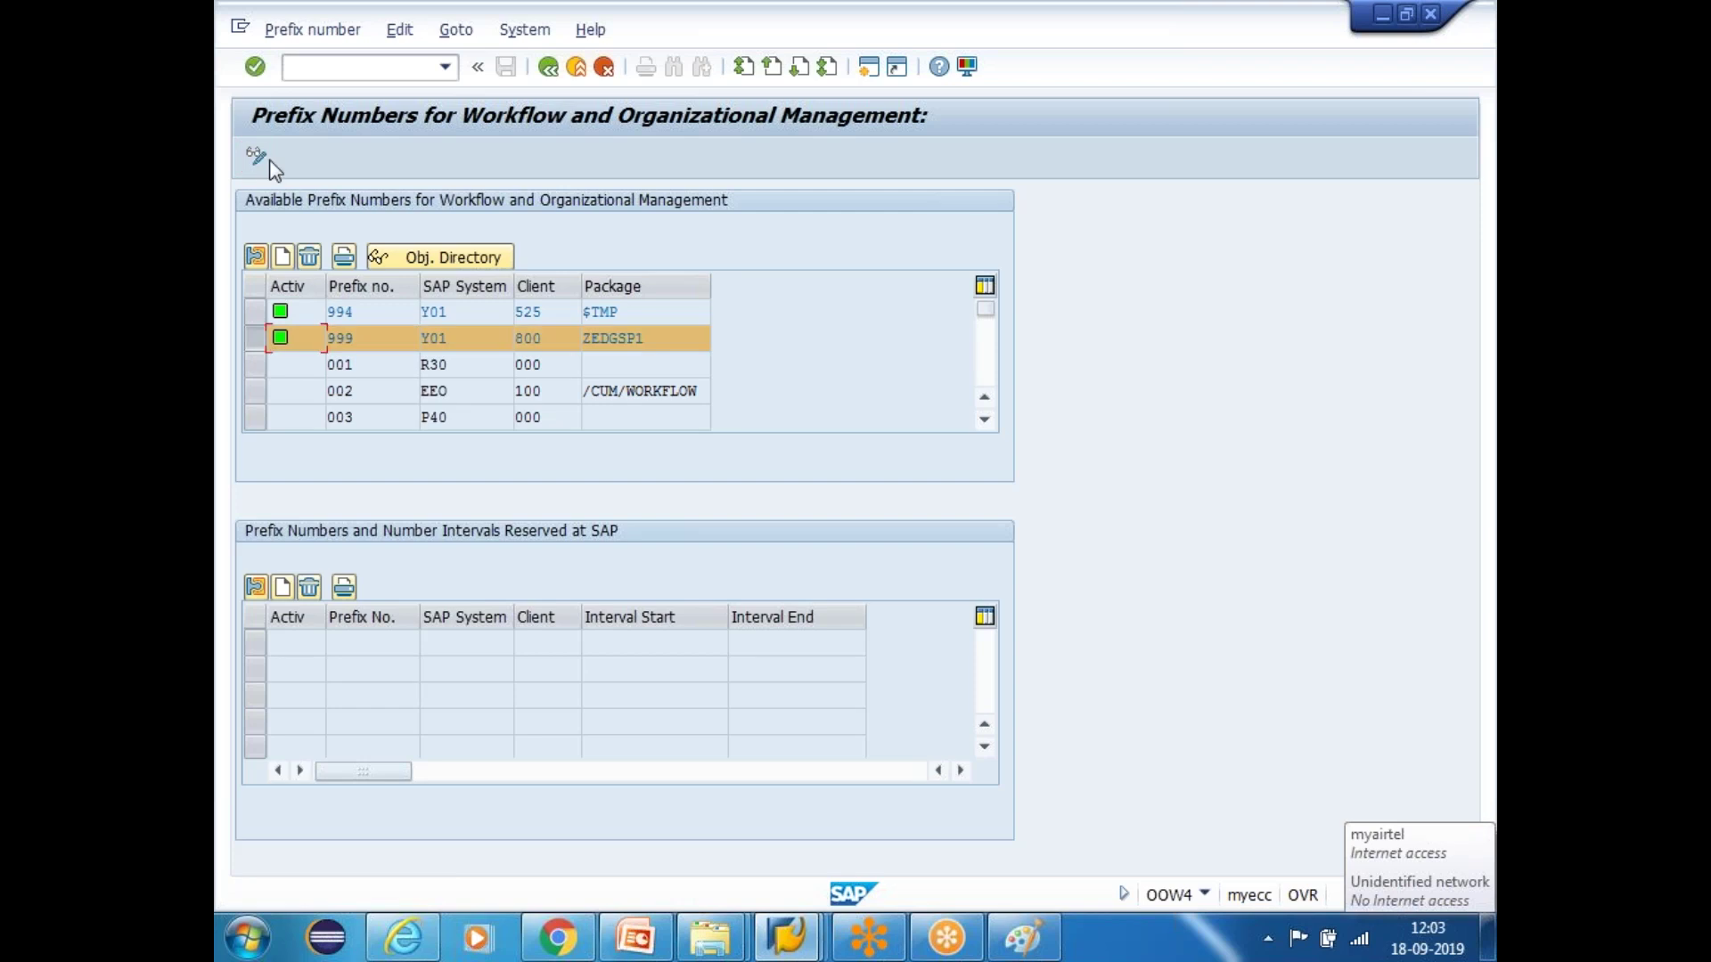
pyautogui.click(257, 159)
pyautogui.hotkey('shift', 'F4')
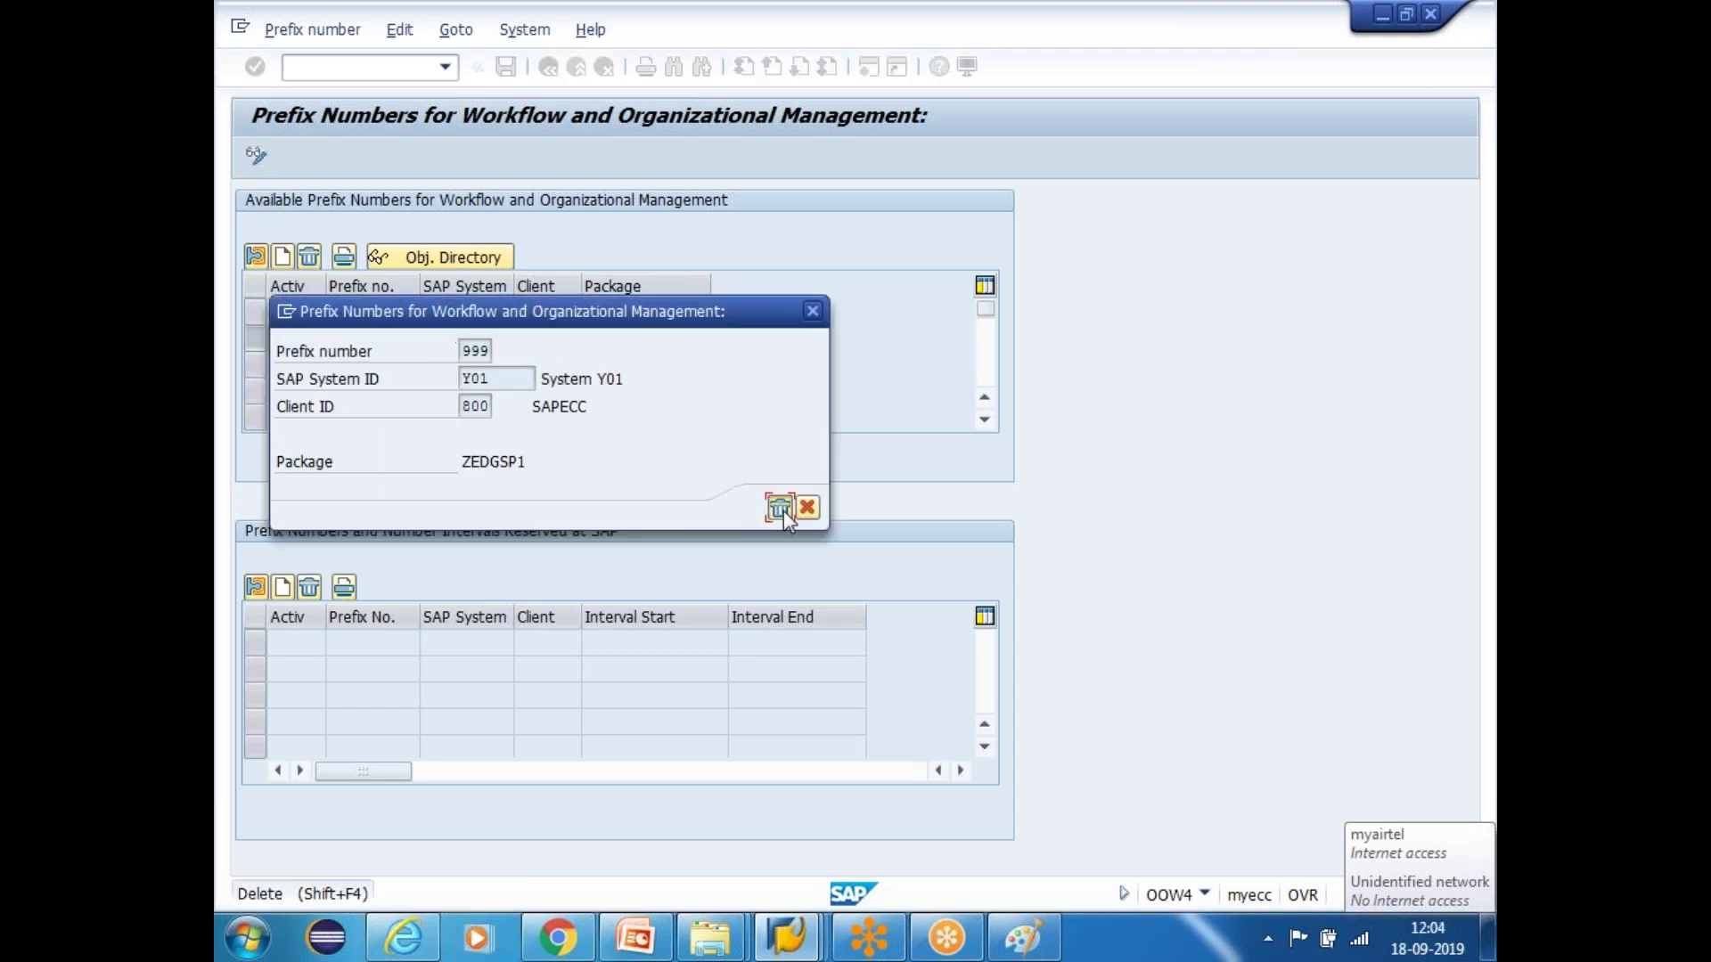
pyautogui.click(780, 508)
# Delete prefix 994 from the prefix table as well
pyautogui.click(278, 312)
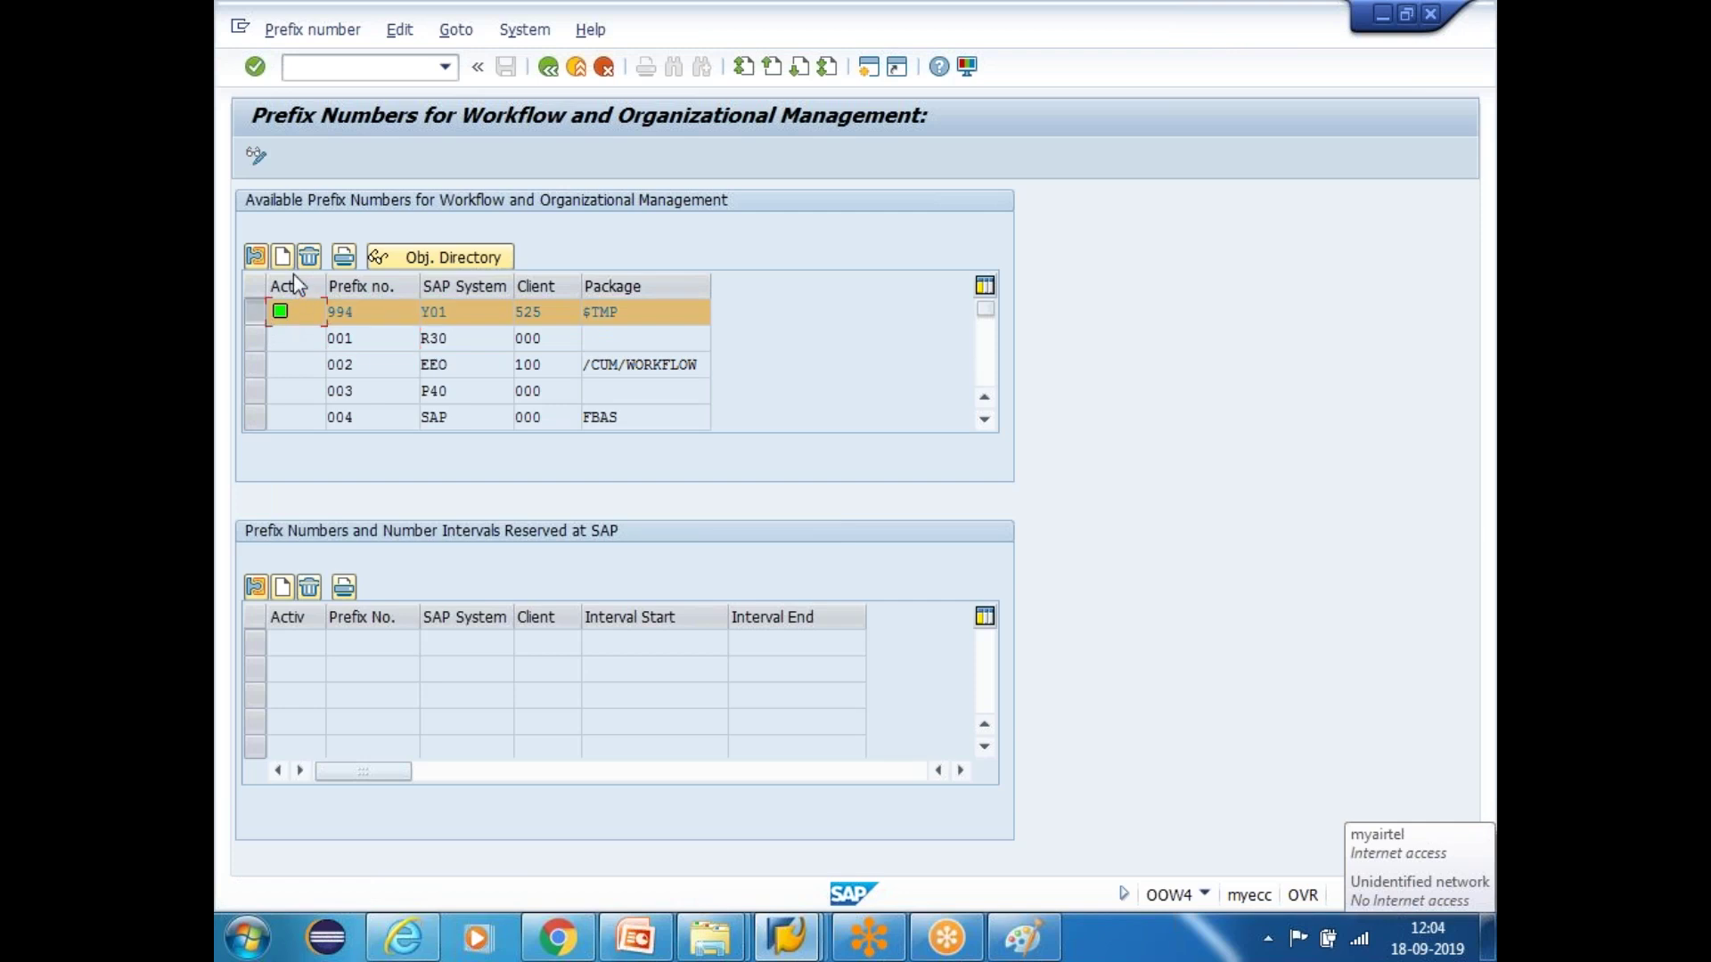
pyautogui.click(309, 256)
pyautogui.click(806, 507)
pyautogui.click(284, 257)
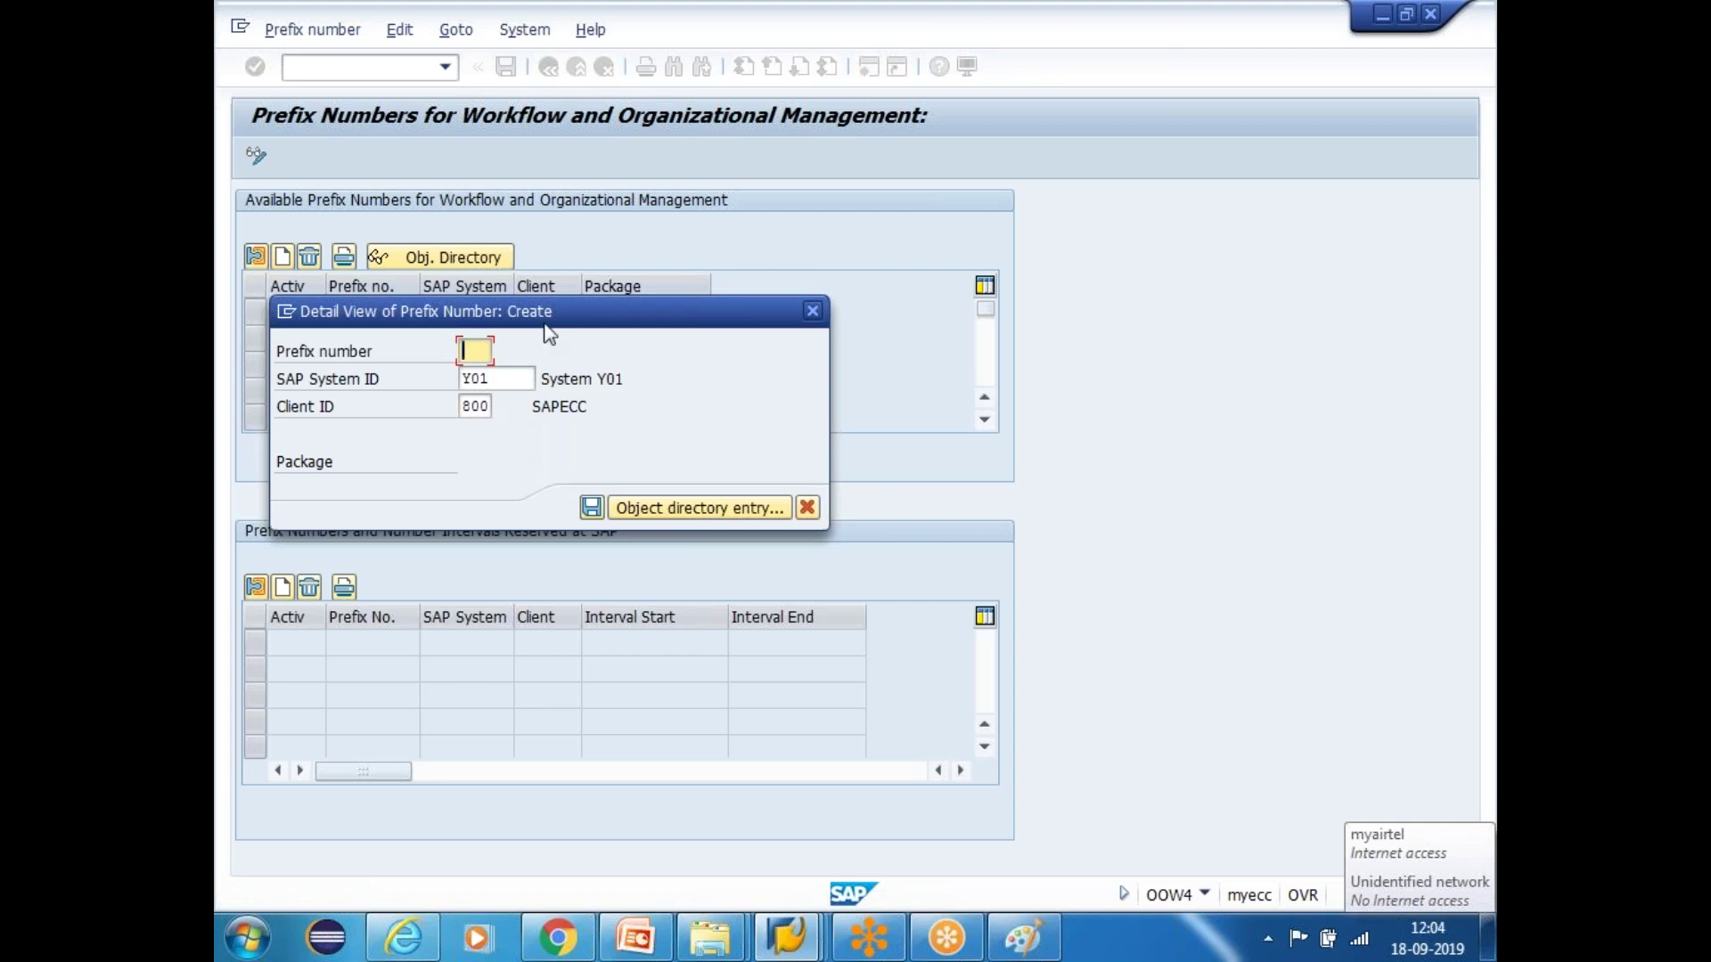
pyautogui.moveTo(545, 321); pyautogui.dragTo(908, 328)
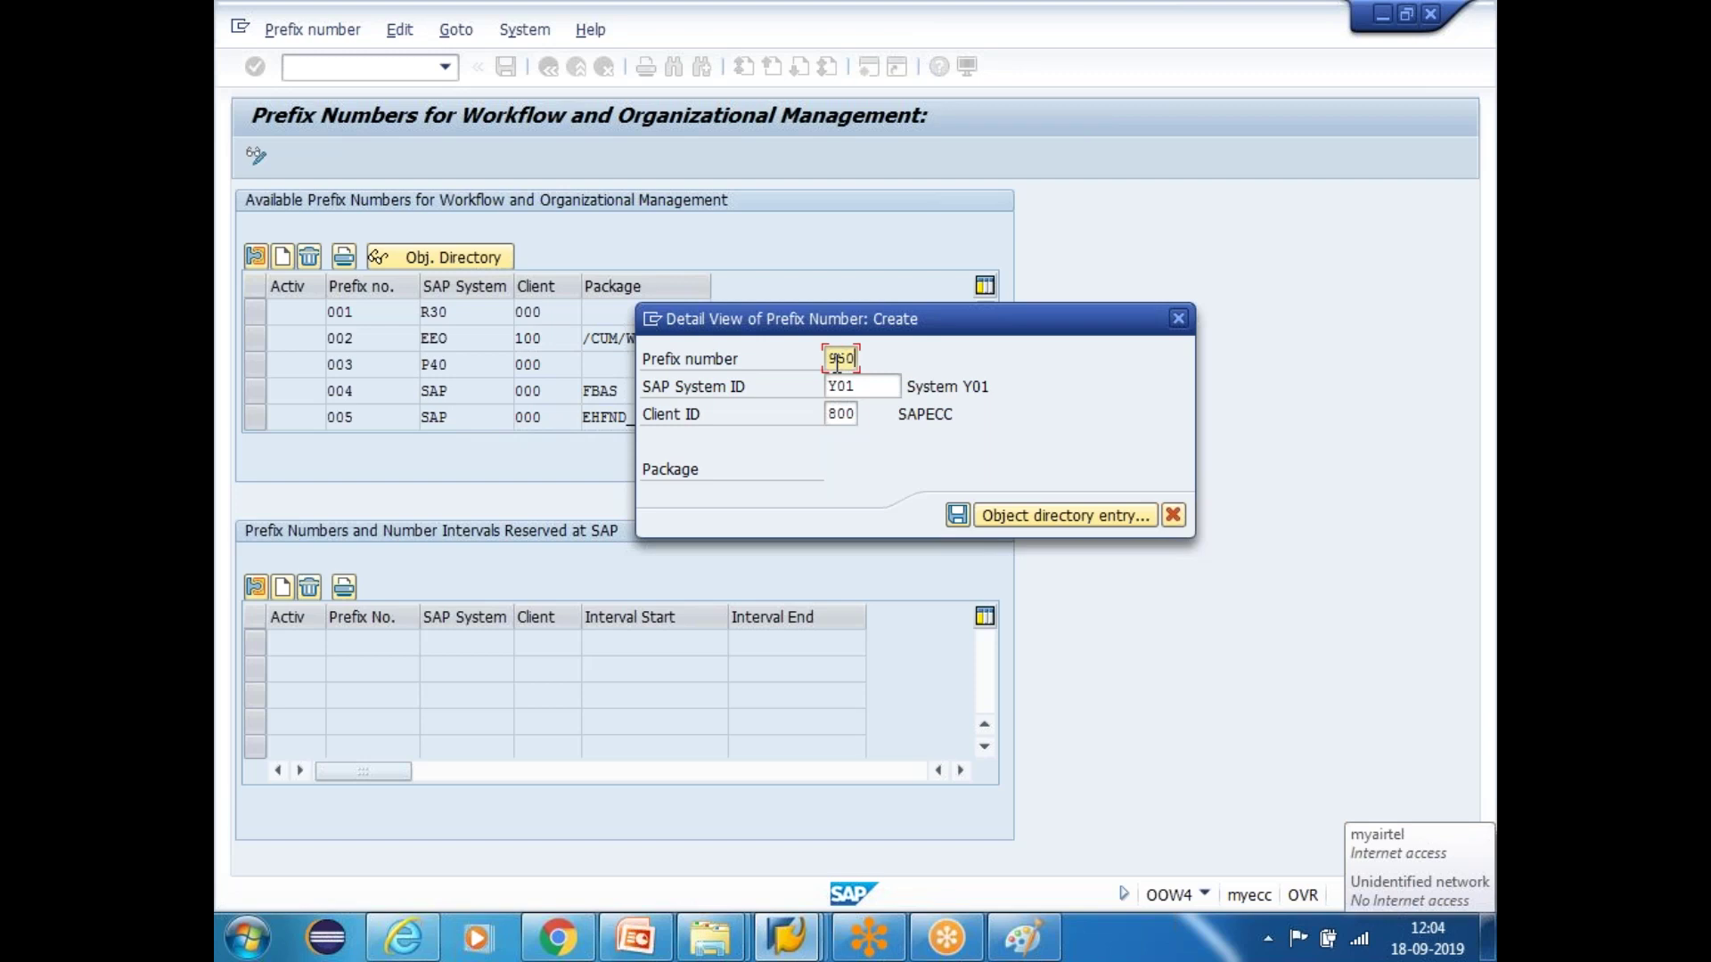
pyautogui.click(956, 515)
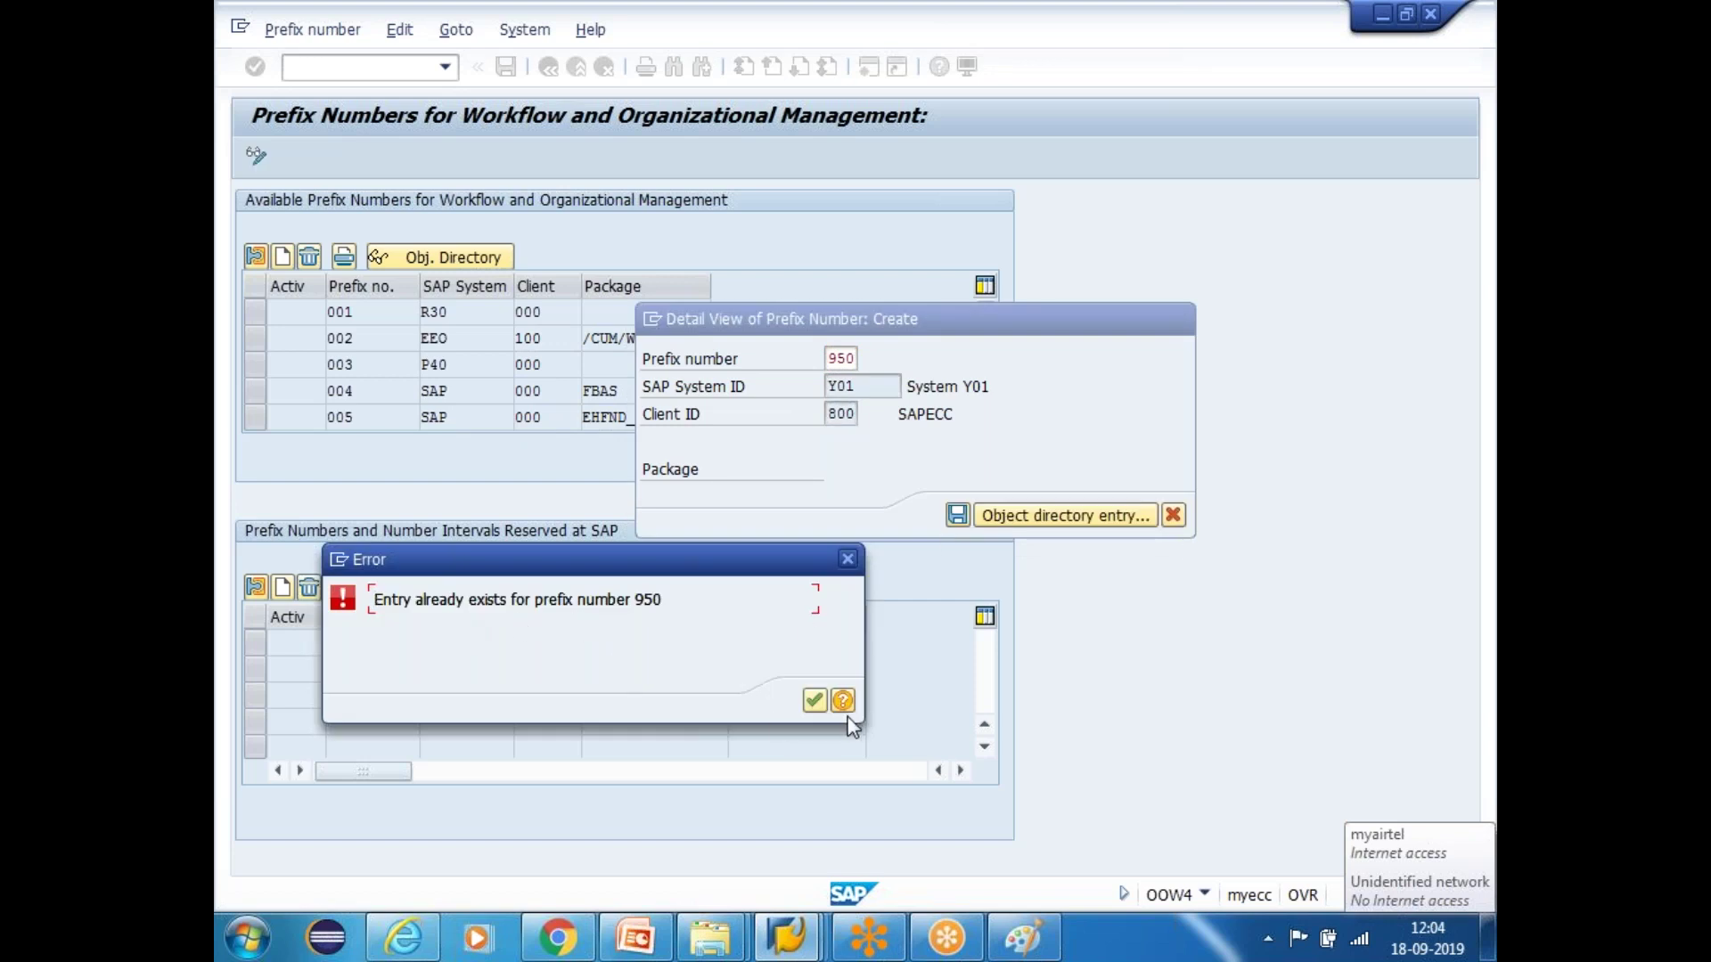
pyautogui.click(815, 701)
pyautogui.click(1178, 318)
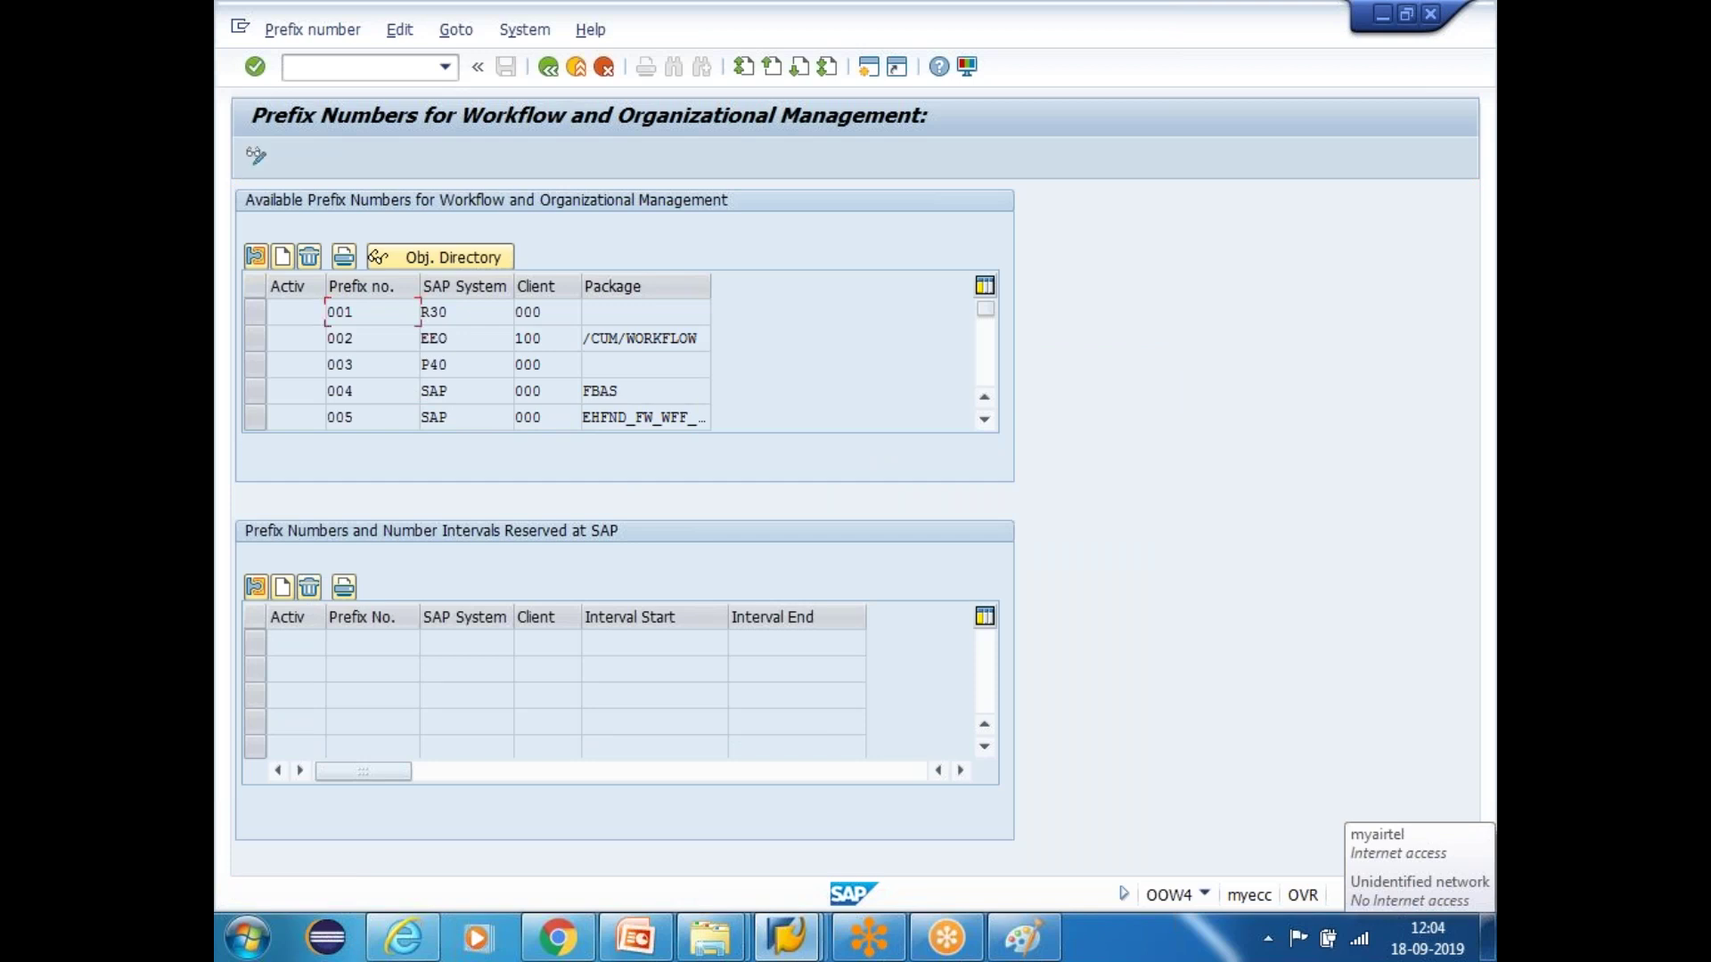
pyautogui.moveTo(984, 313); pyautogui.dragTo(985, 401)
# Find prefix 901 in the table and create its object directory entry with package ZEDG6
pyautogui.click(364, 314)
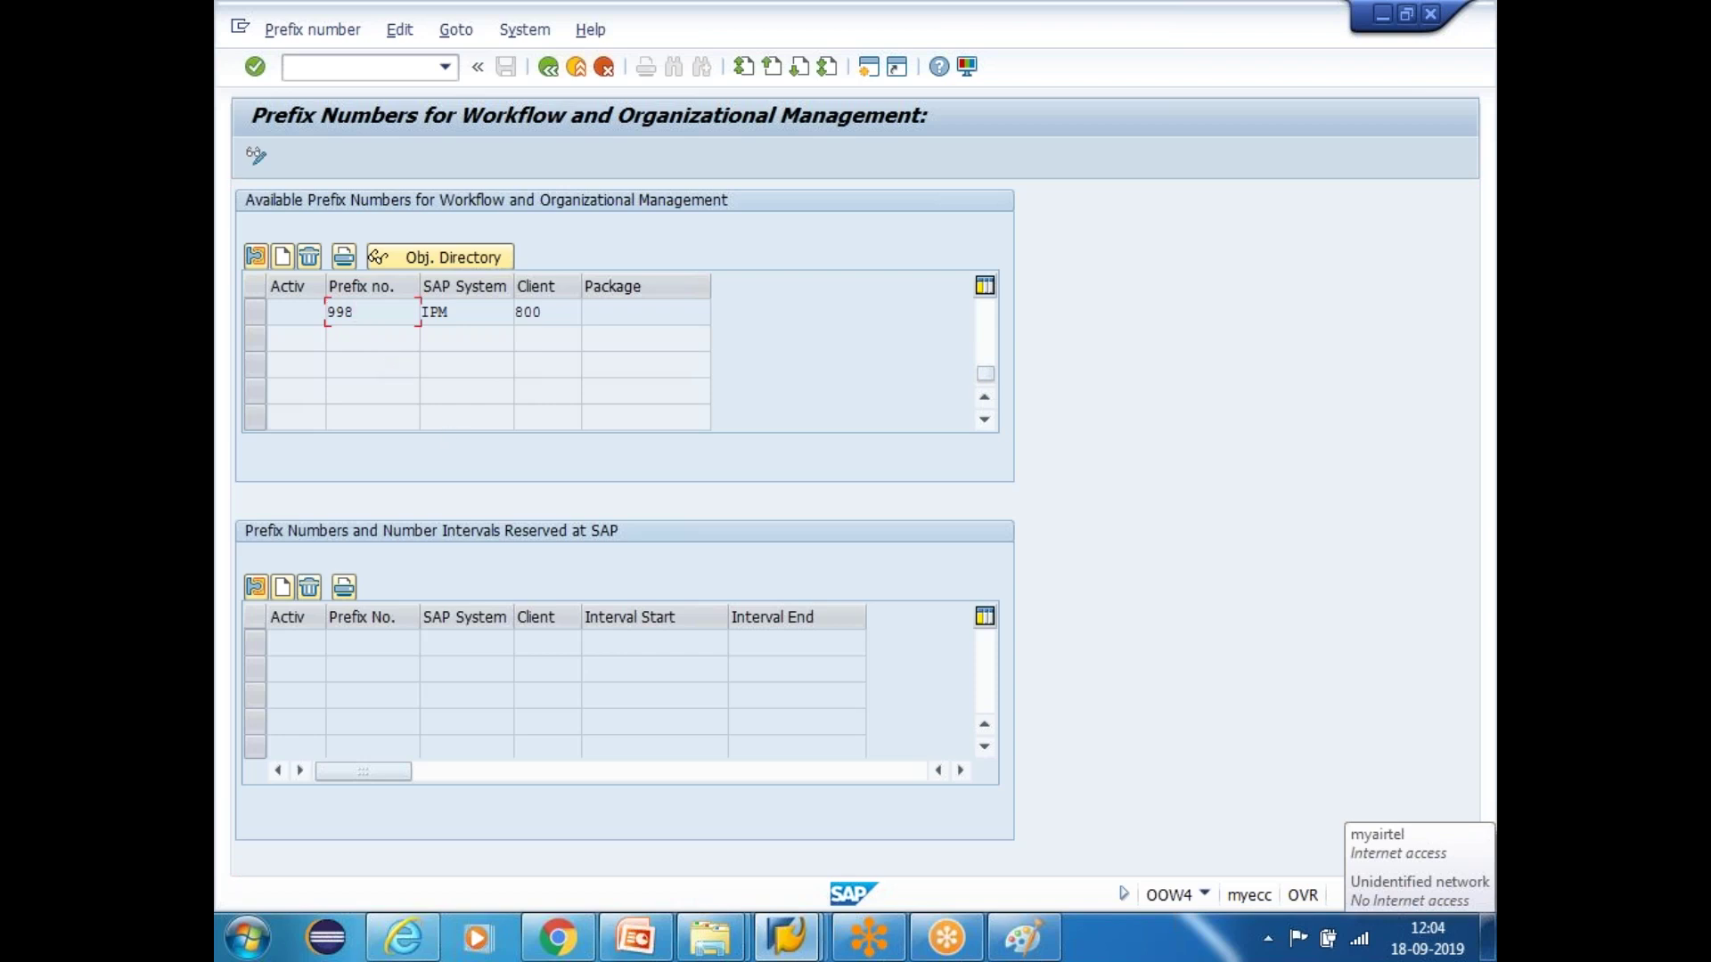
pyautogui.scroll(5, 393, 361)
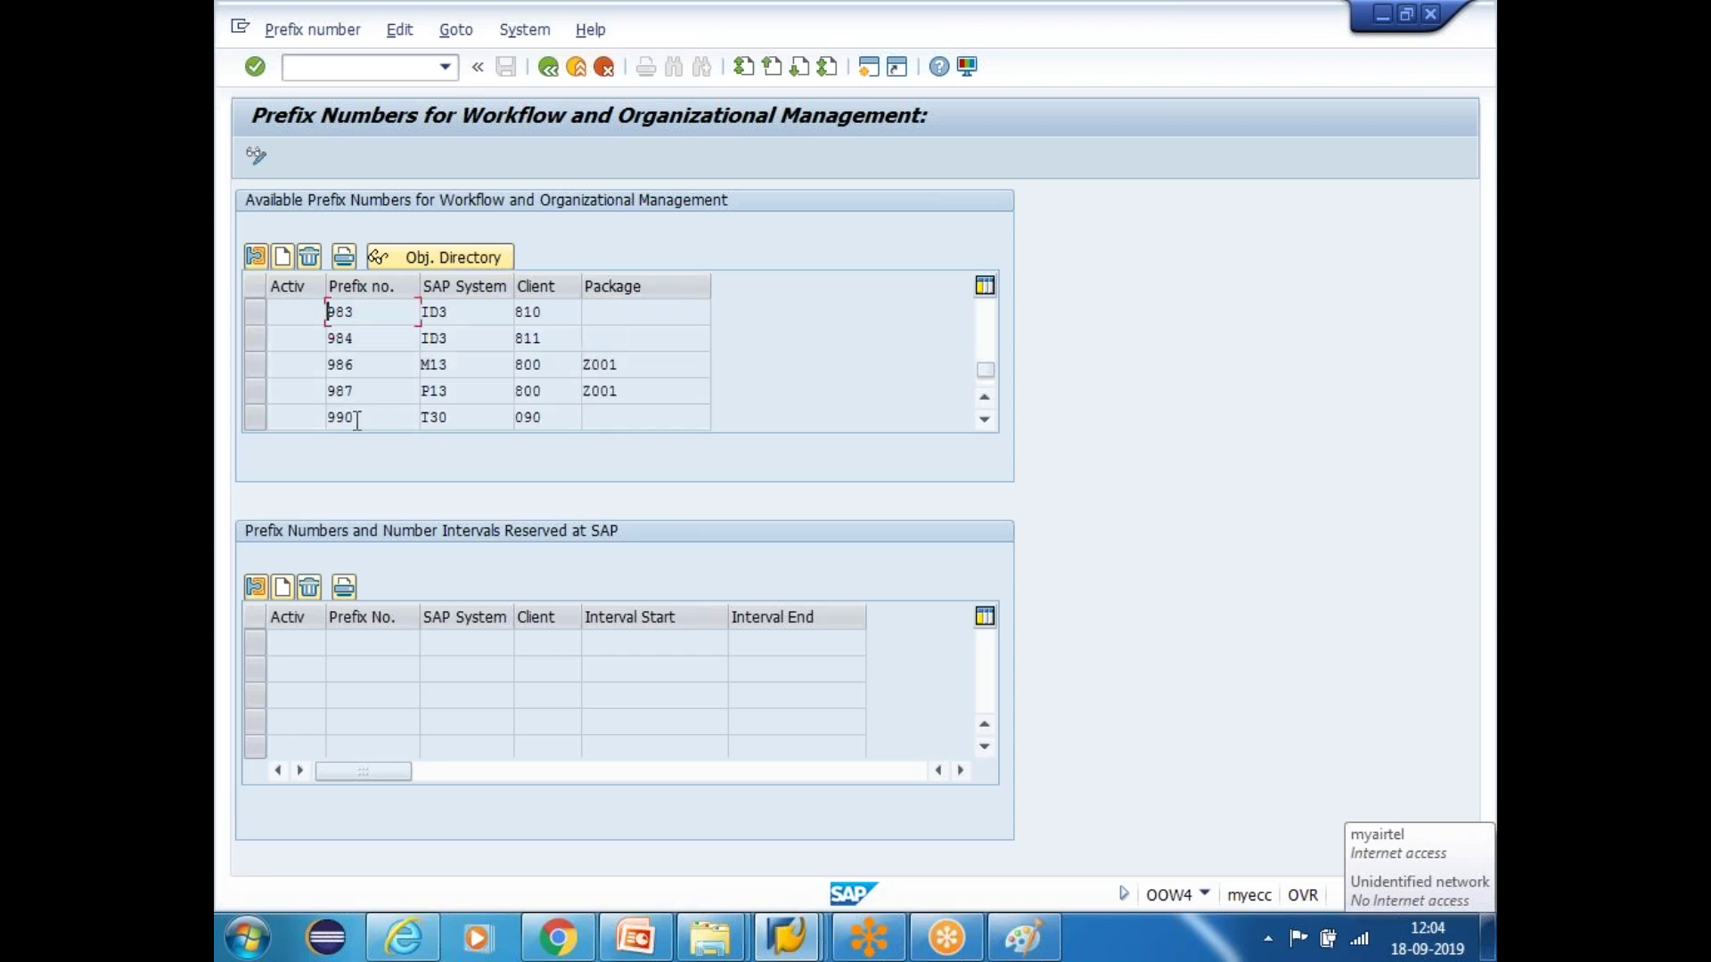
pyautogui.scroll(-1, 393, 383)
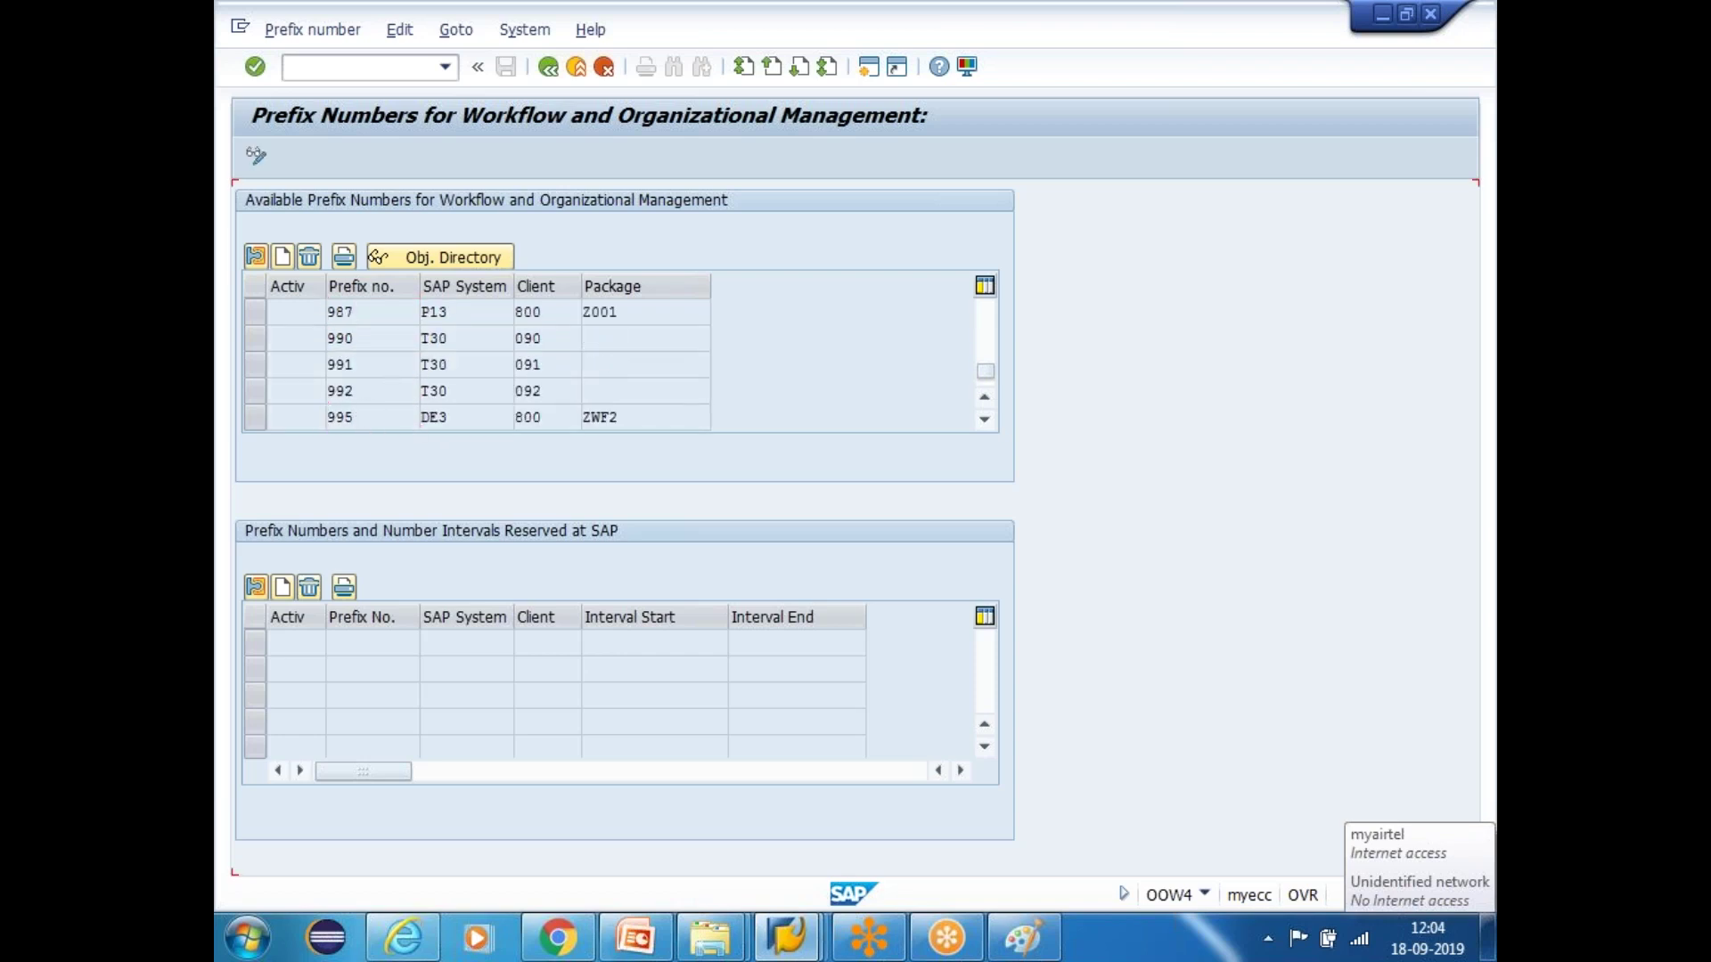
pyautogui.scroll(-1, 391, 389)
pyautogui.click(377, 343)
pyautogui.click(383, 366)
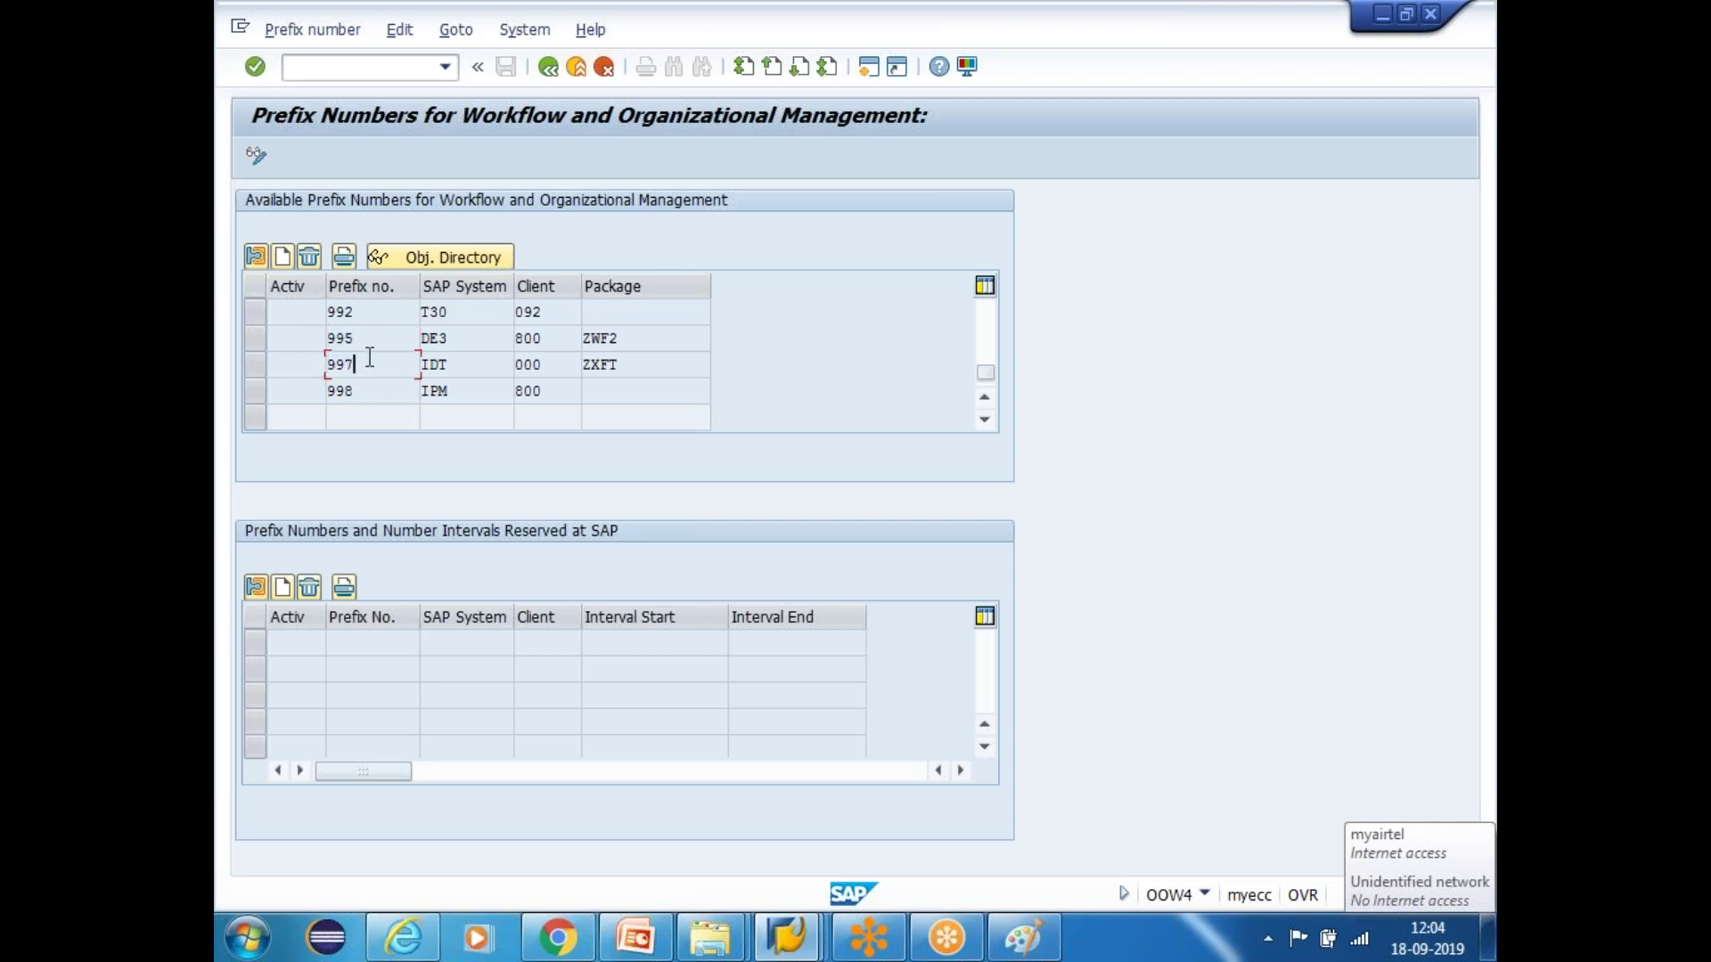
pyautogui.scroll(3, 365, 374)
pyautogui.scroll(2, 365, 374)
pyautogui.scroll(5, 365, 375)
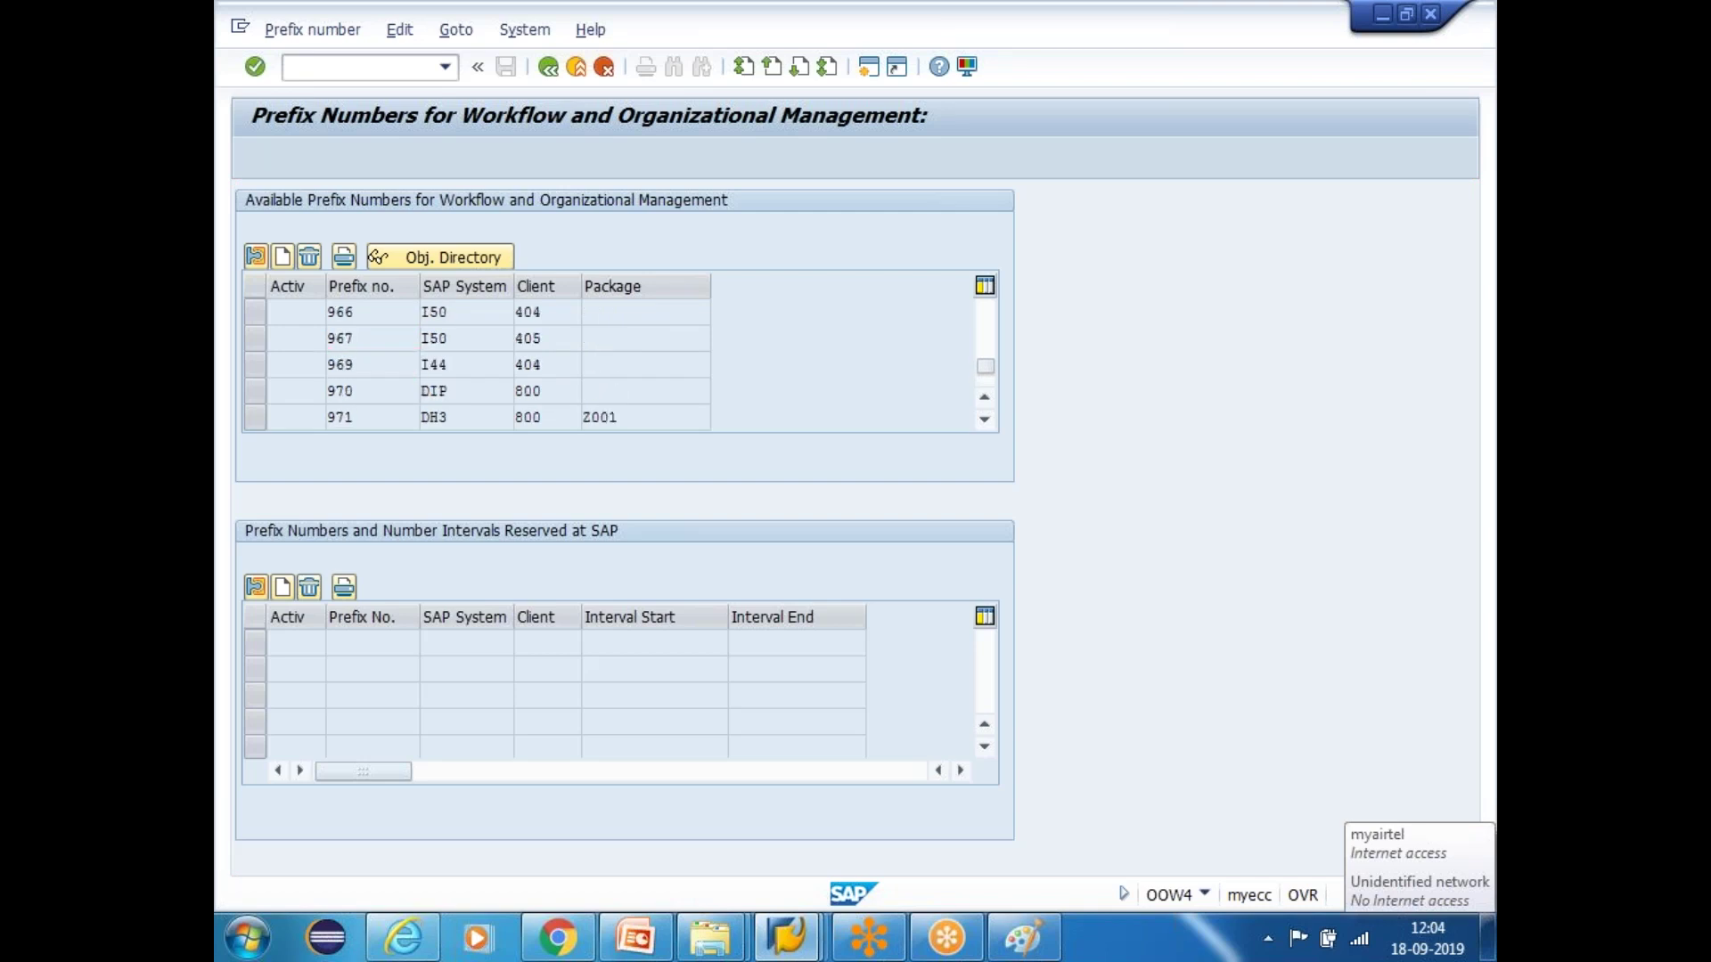
pyautogui.scroll(7, 366, 374)
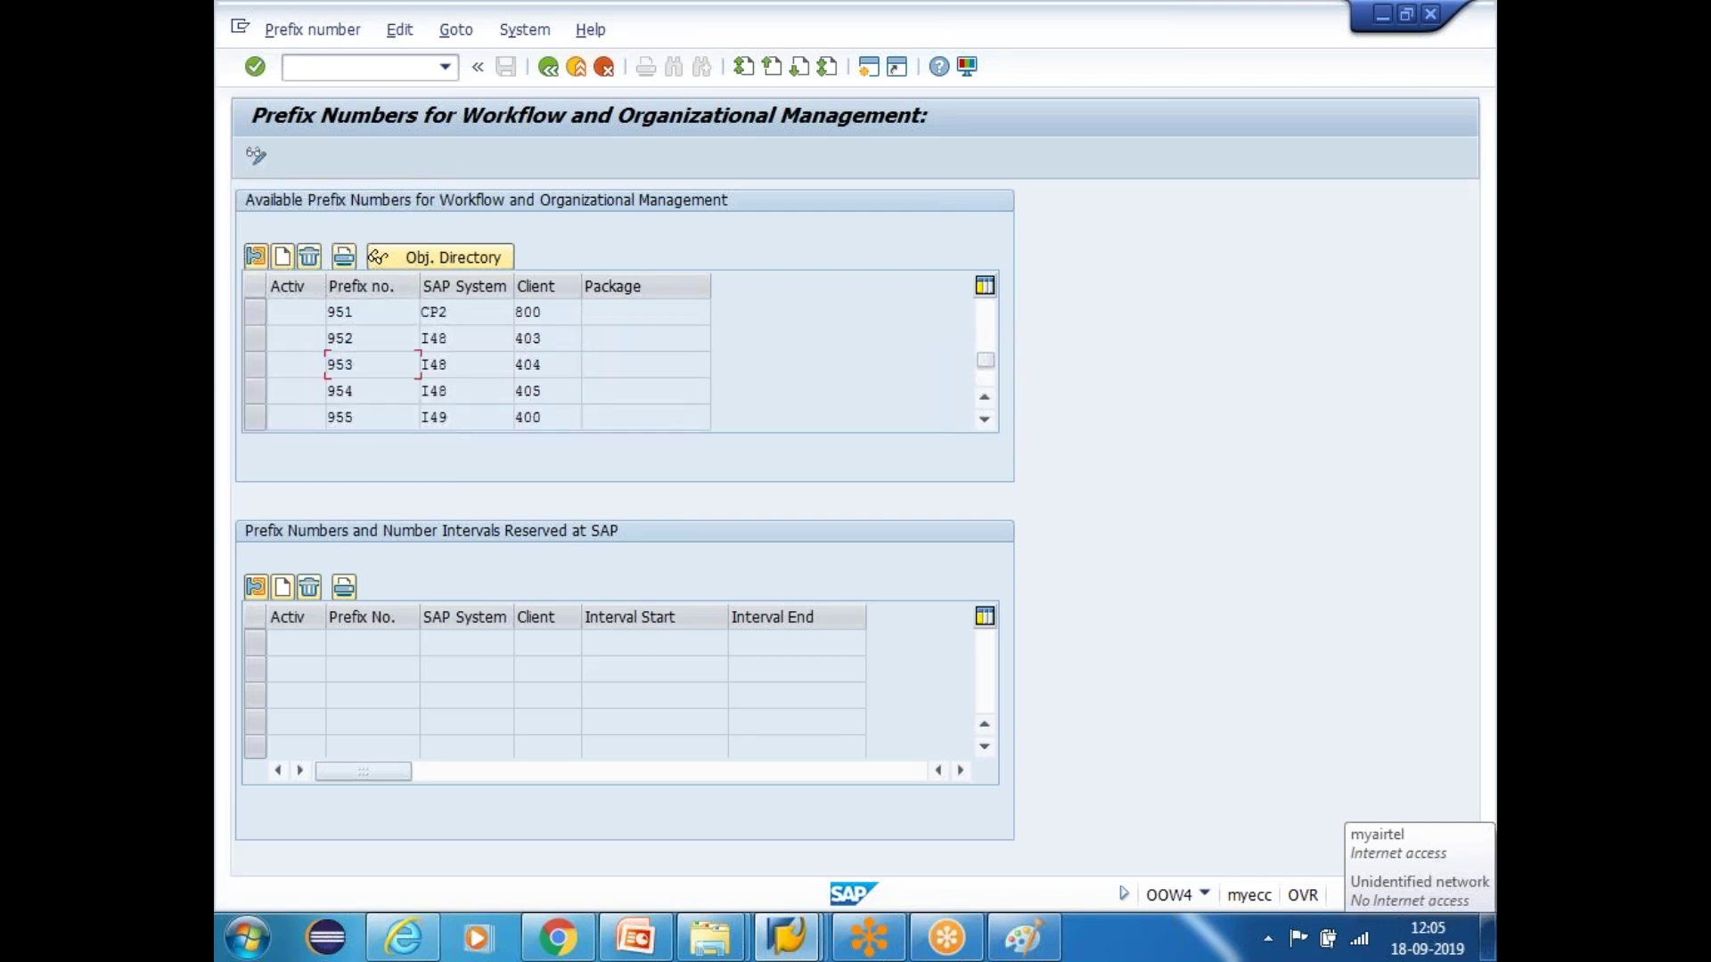
pyautogui.scroll(7, 365, 374)
pyautogui.scroll(8, 367, 374)
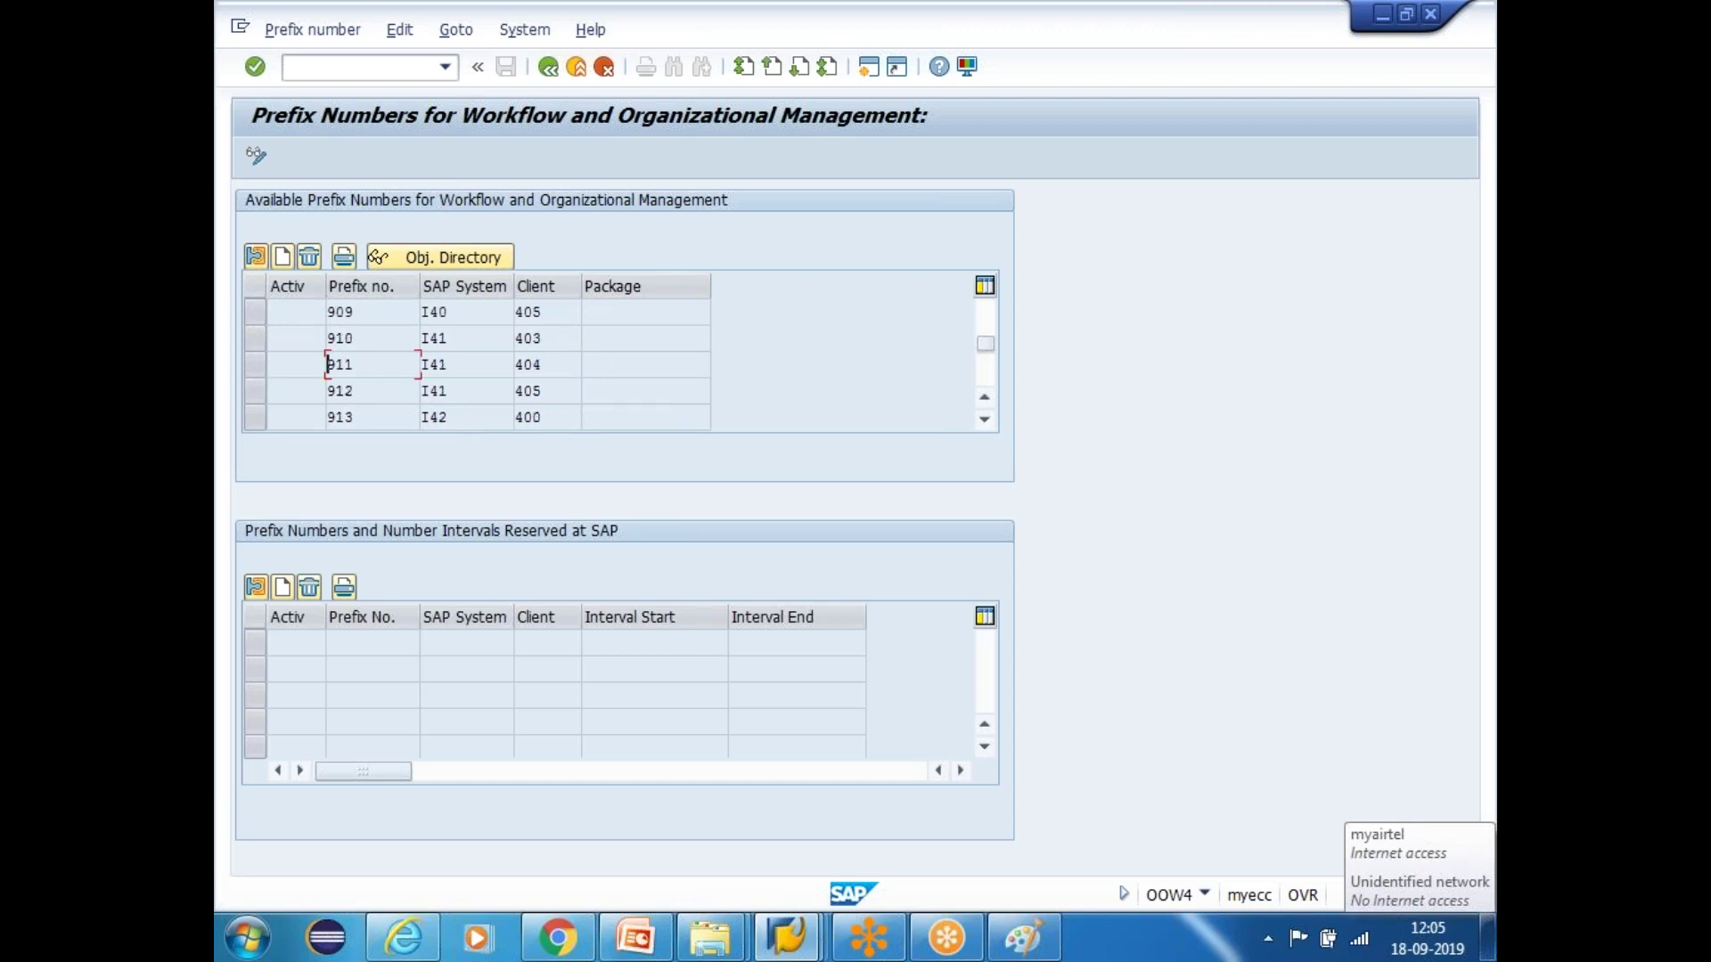
pyautogui.scroll(-1, 481, 366)
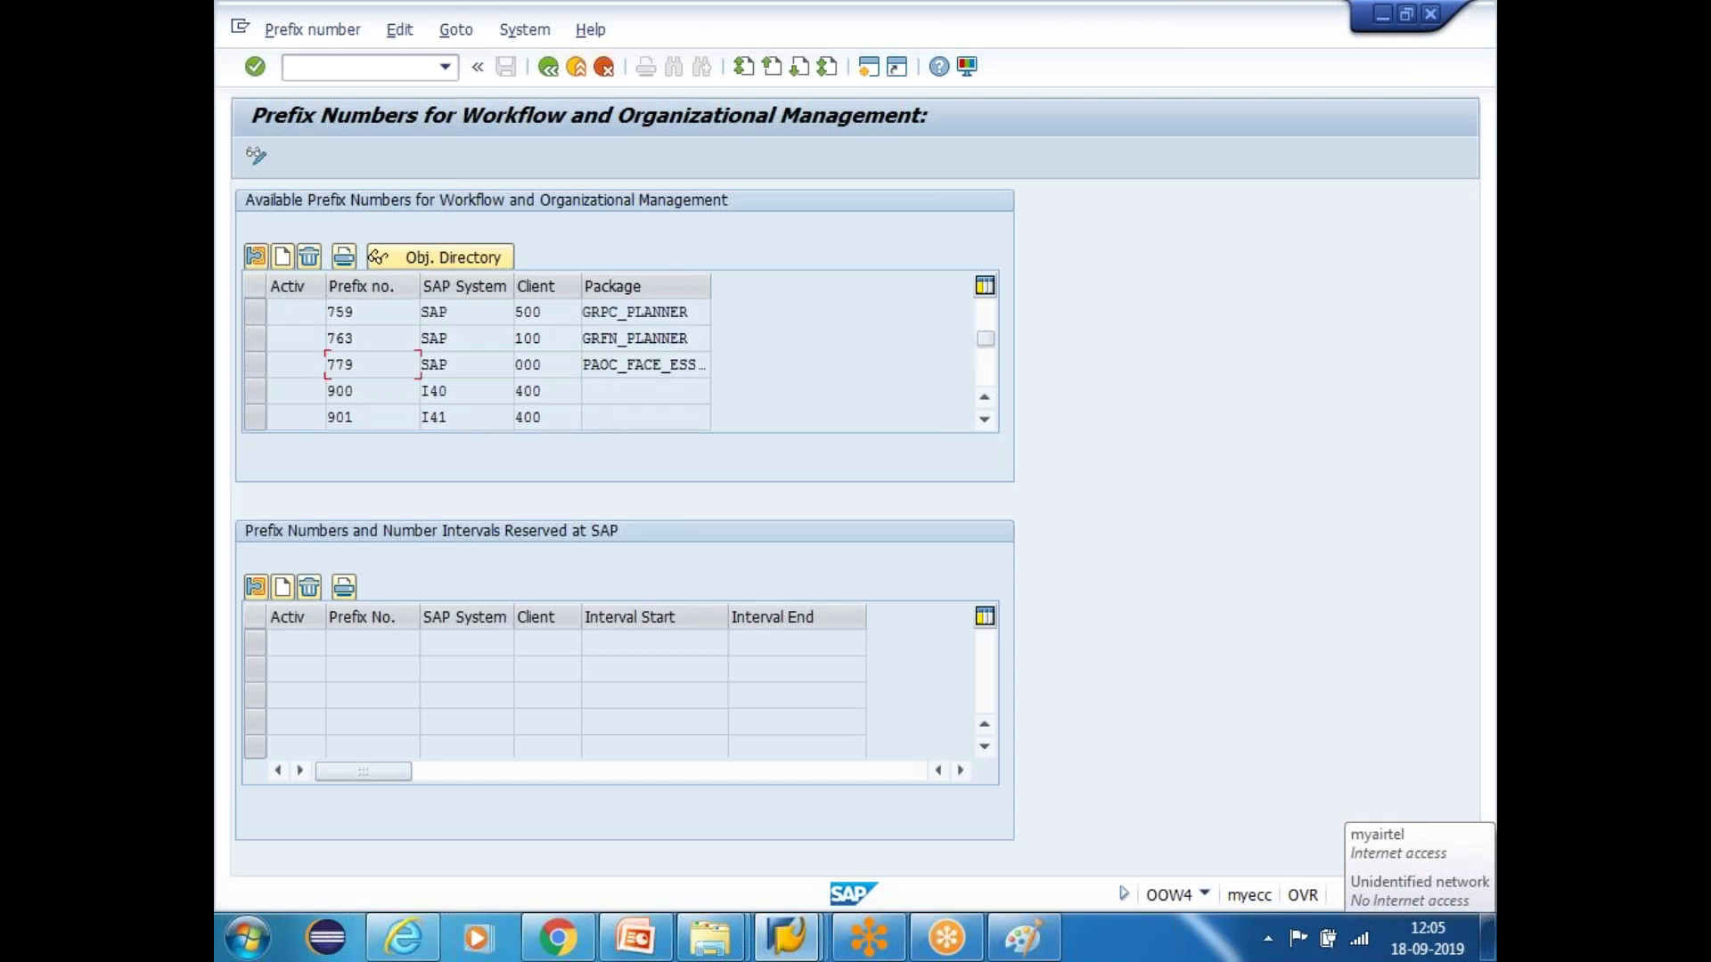
pyautogui.scroll(-2, 481, 365)
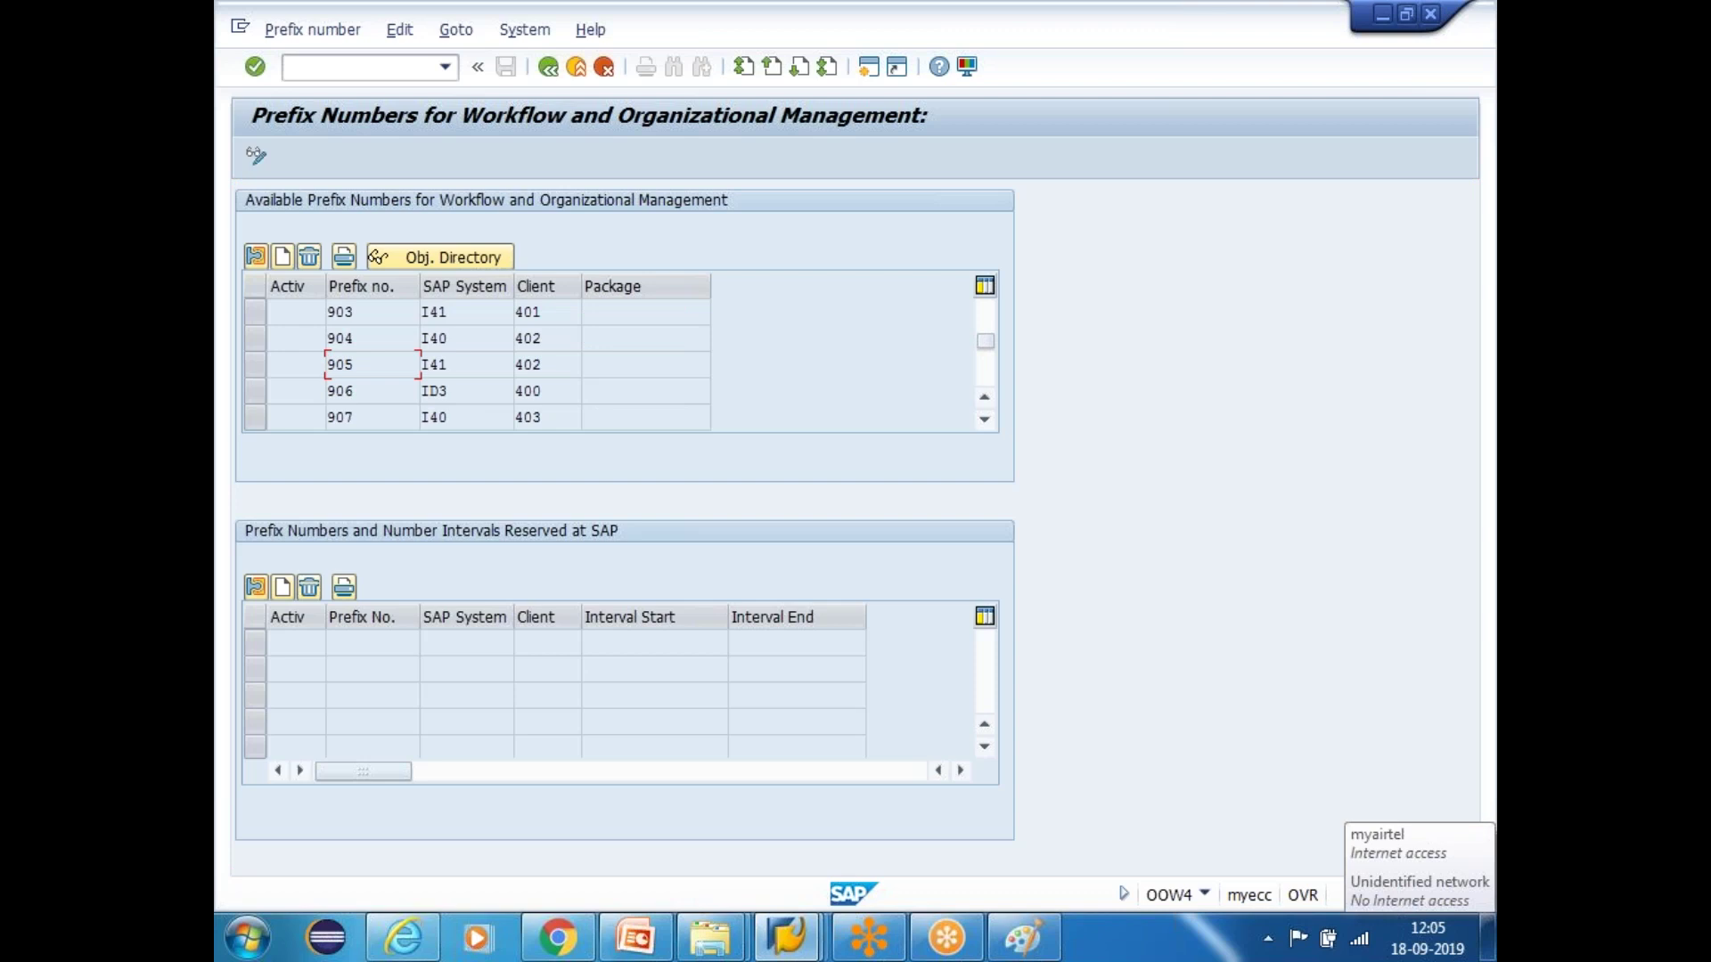
pyautogui.scroll(2, 363, 388)
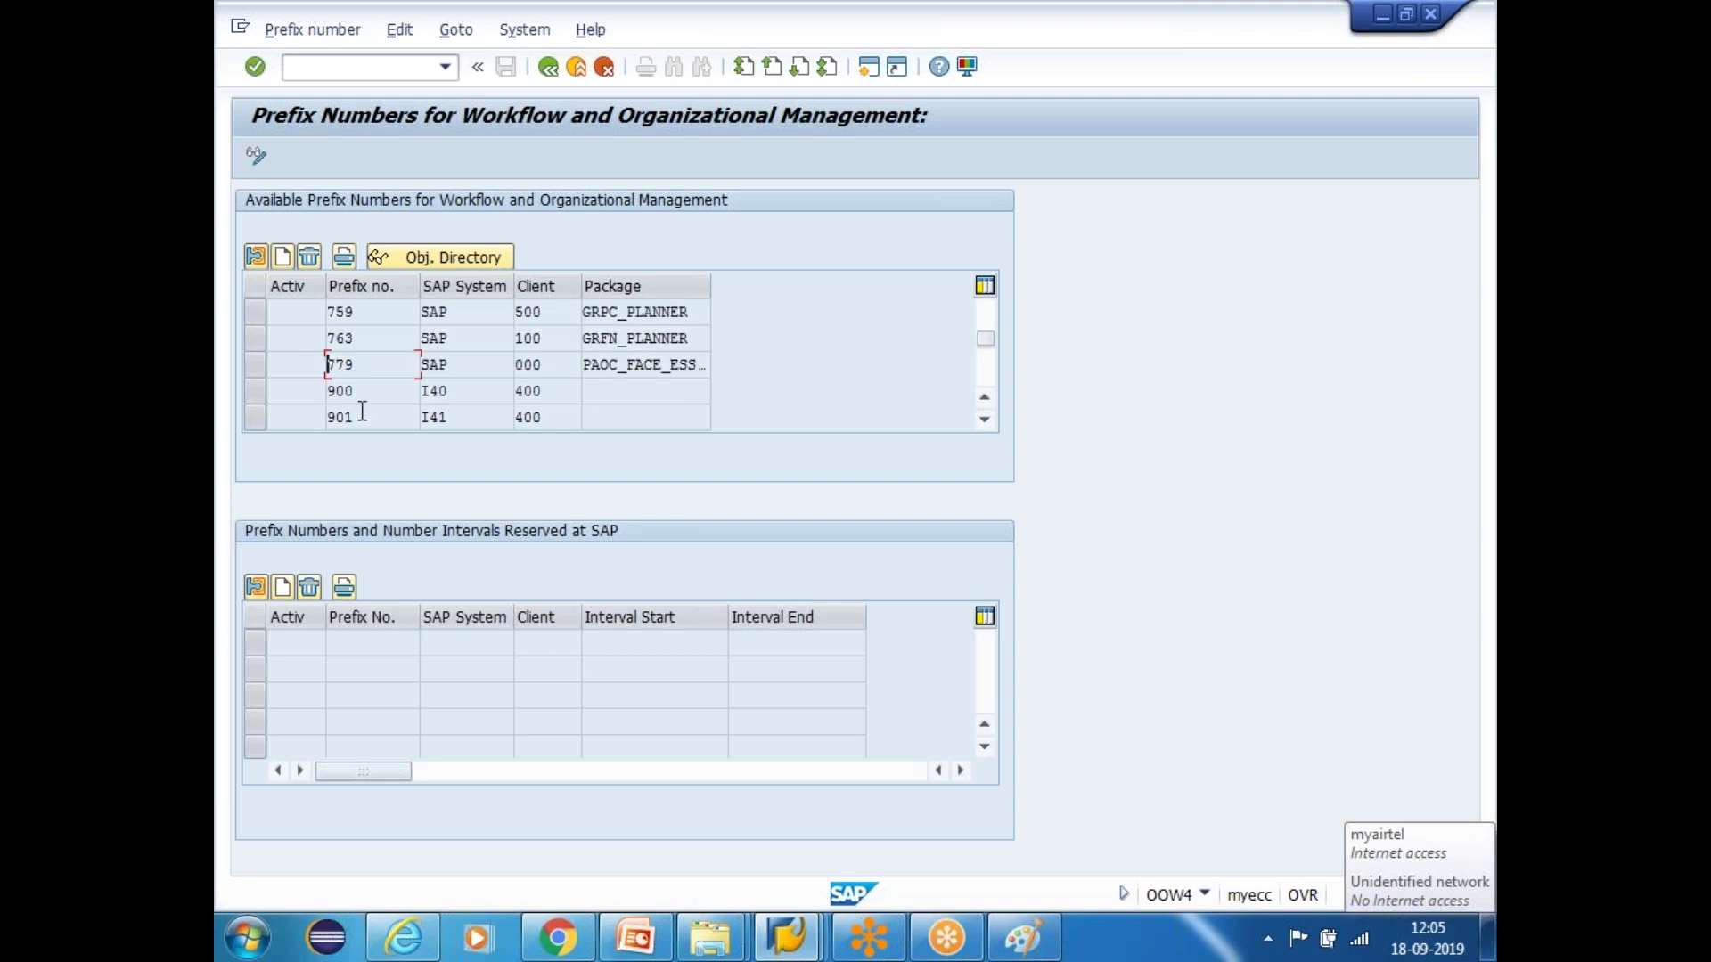
pyautogui.click(254, 417)
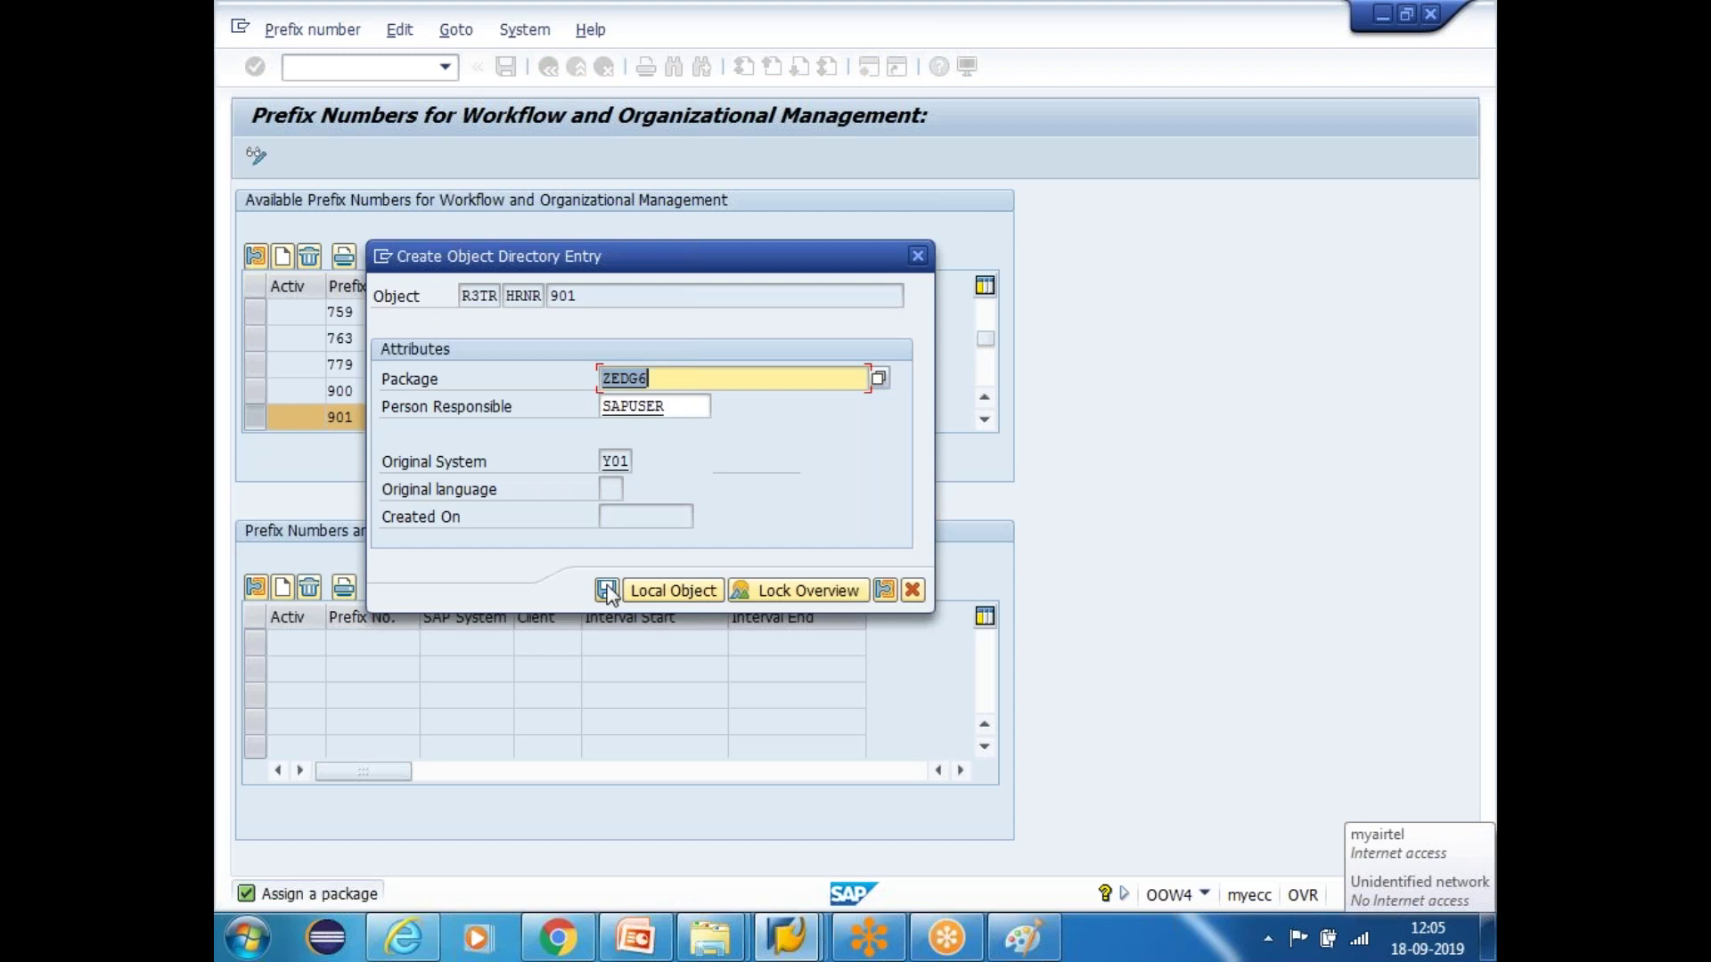
pyautogui.press('Return')
# Confirm the workbench request and delete the existing prefix 901 entry
pyautogui.click(588, 428)
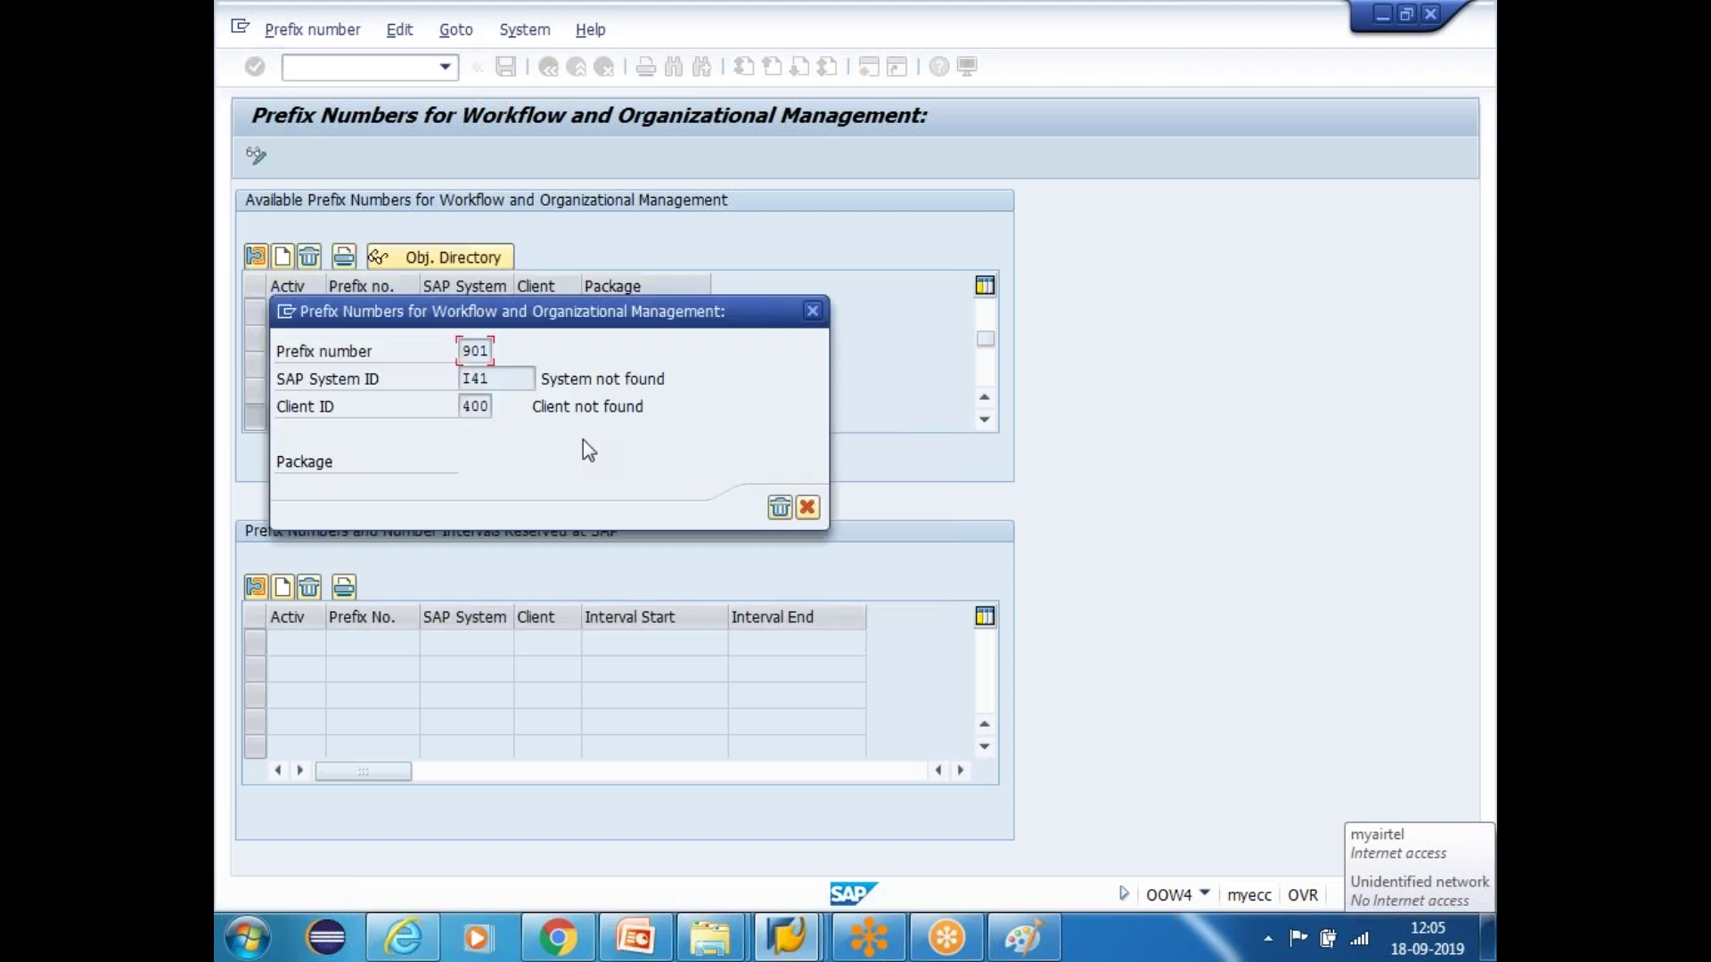
pyautogui.click(779, 507)
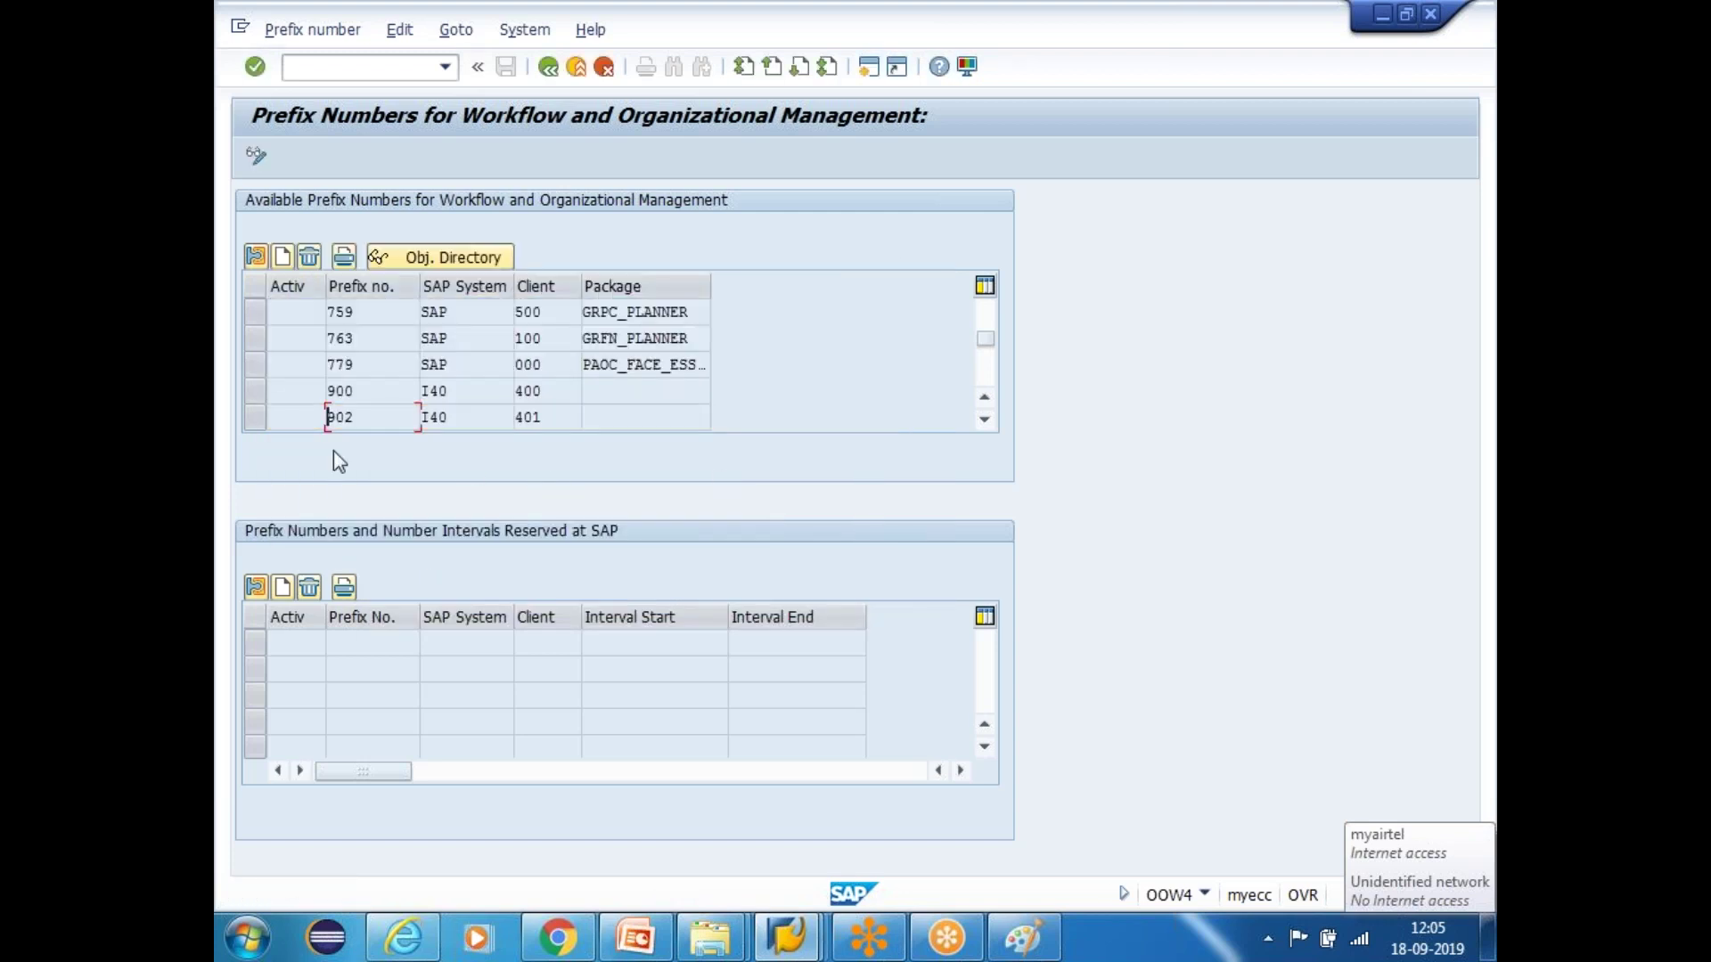
pyautogui.click(283, 257)
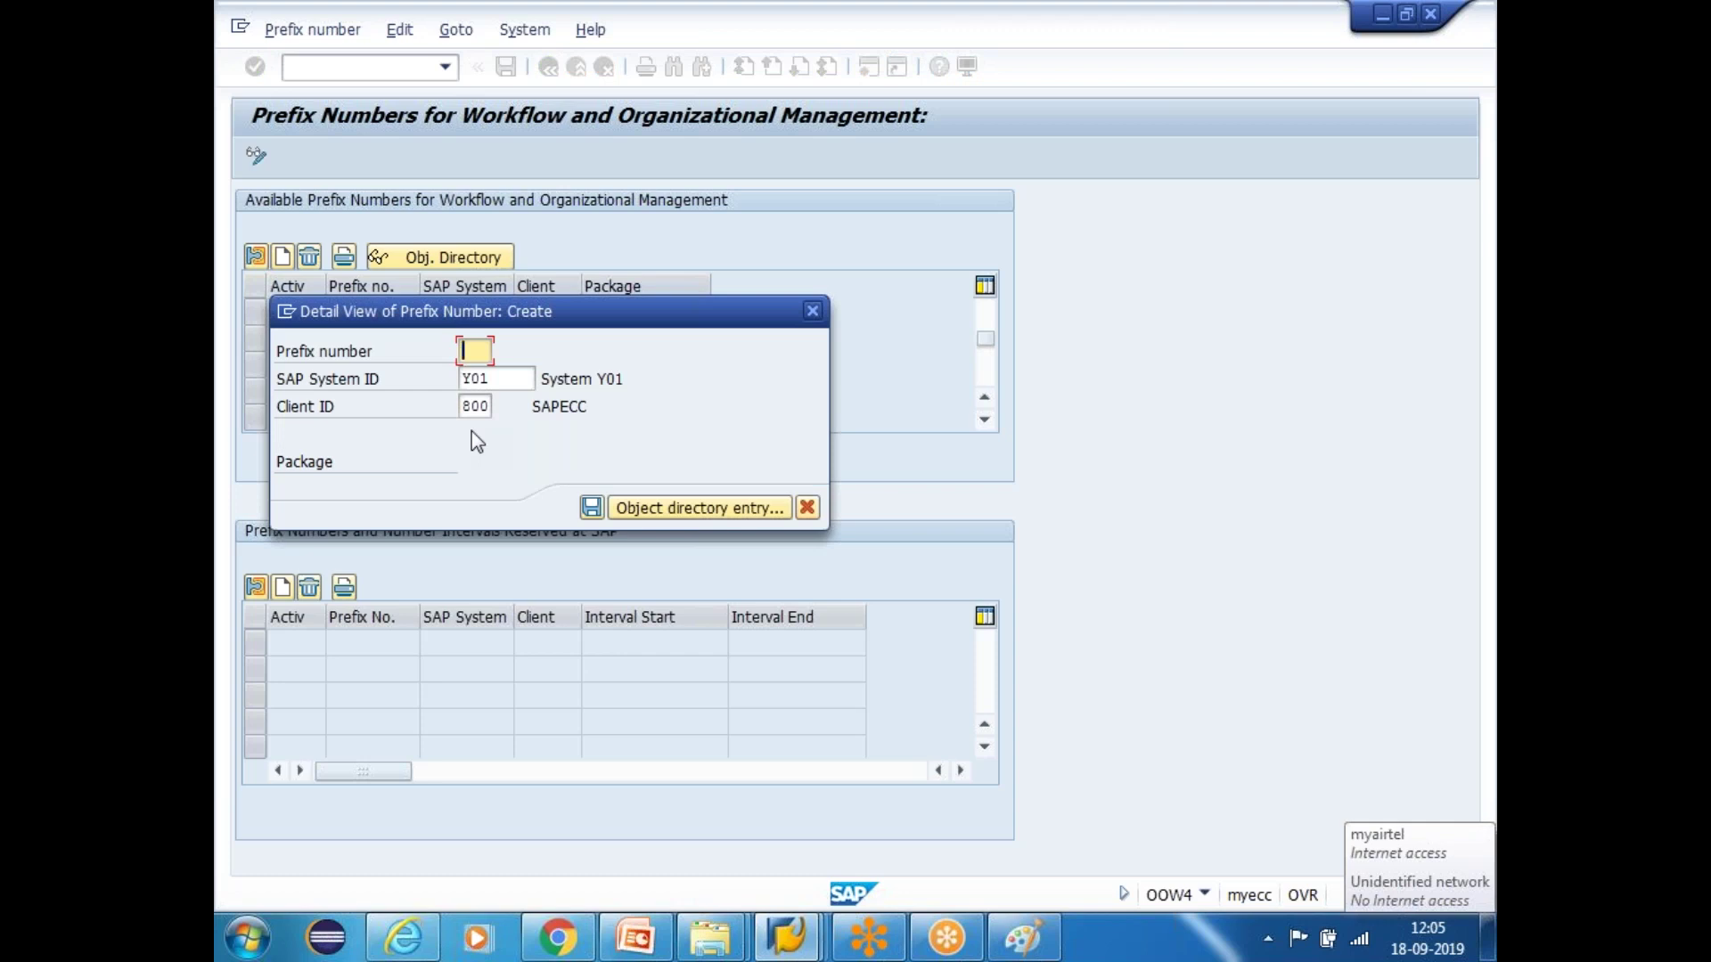
pyautogui.click(811, 311)
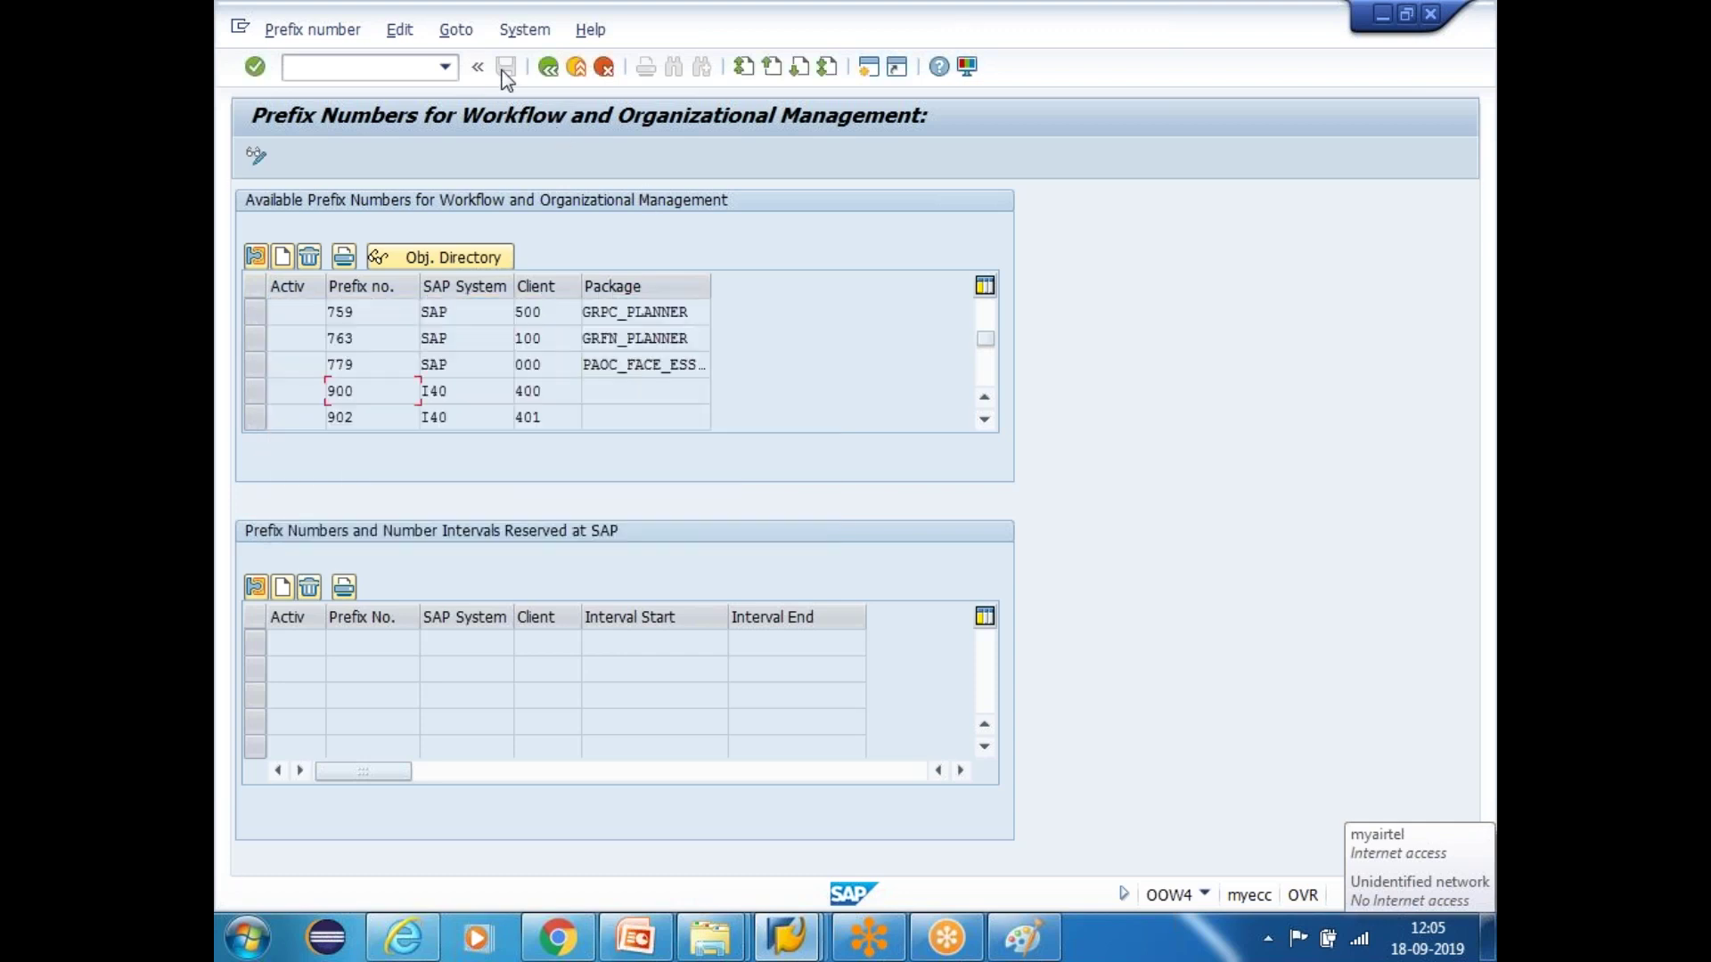
pyautogui.click(548, 66)
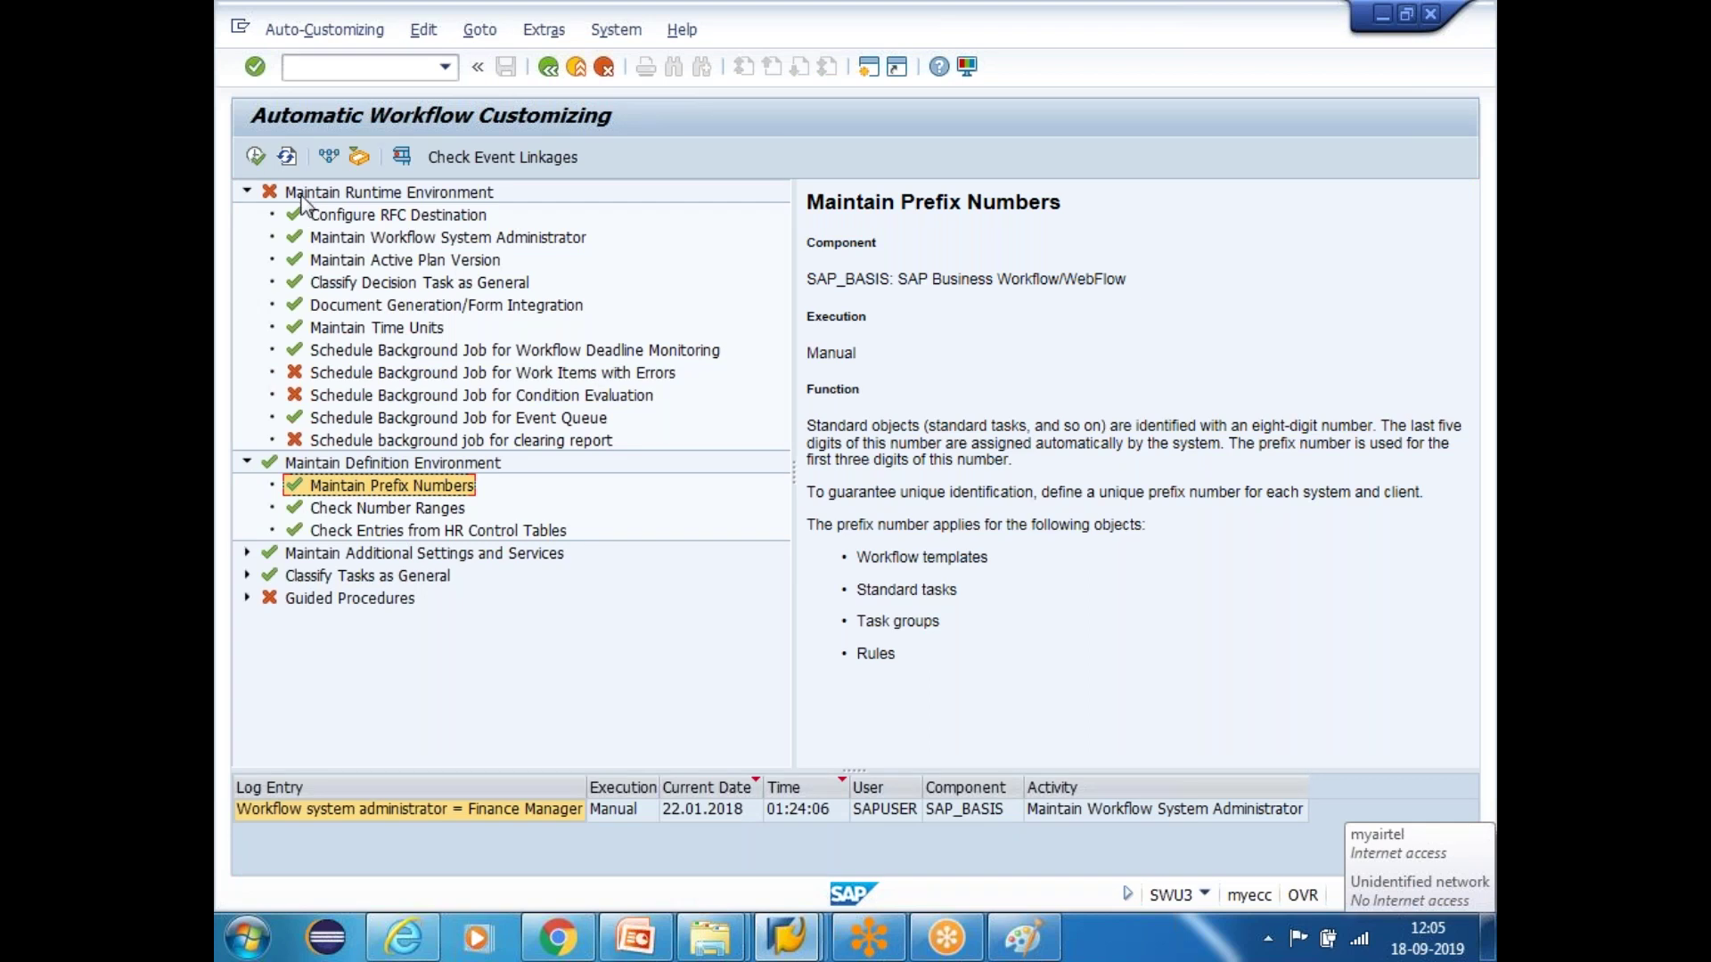
# Create and save prefix number 901 for system Y01, client 800
pyautogui.click(256, 159)
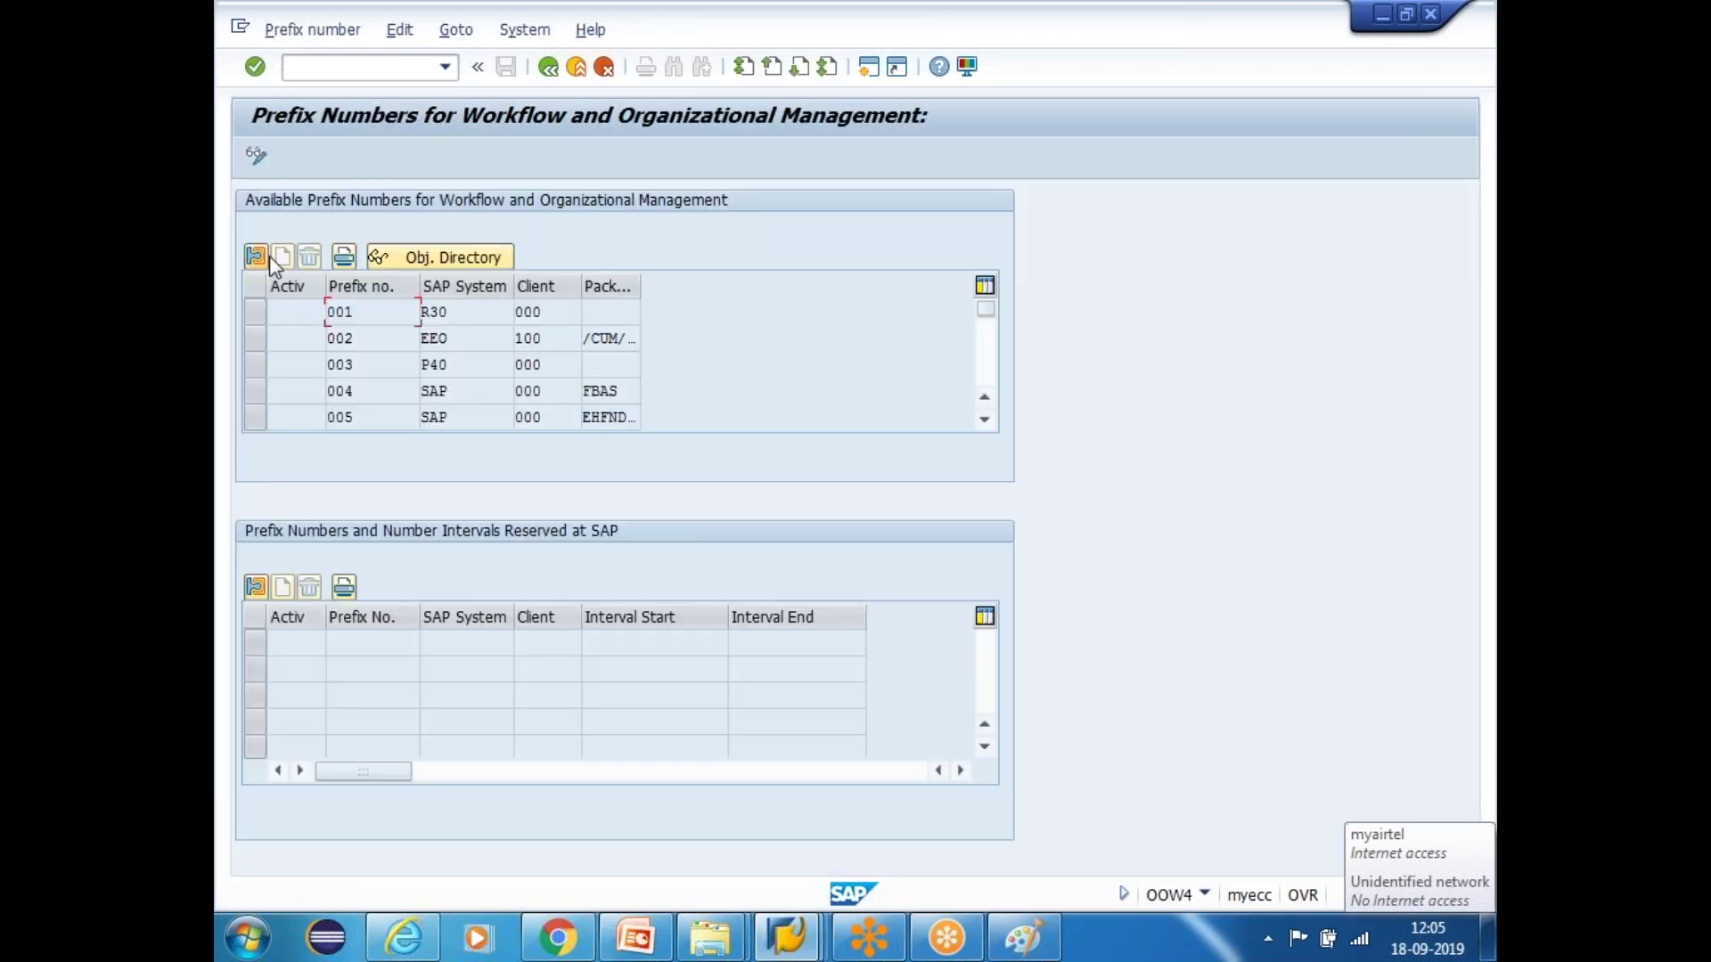
pyautogui.click(283, 258)
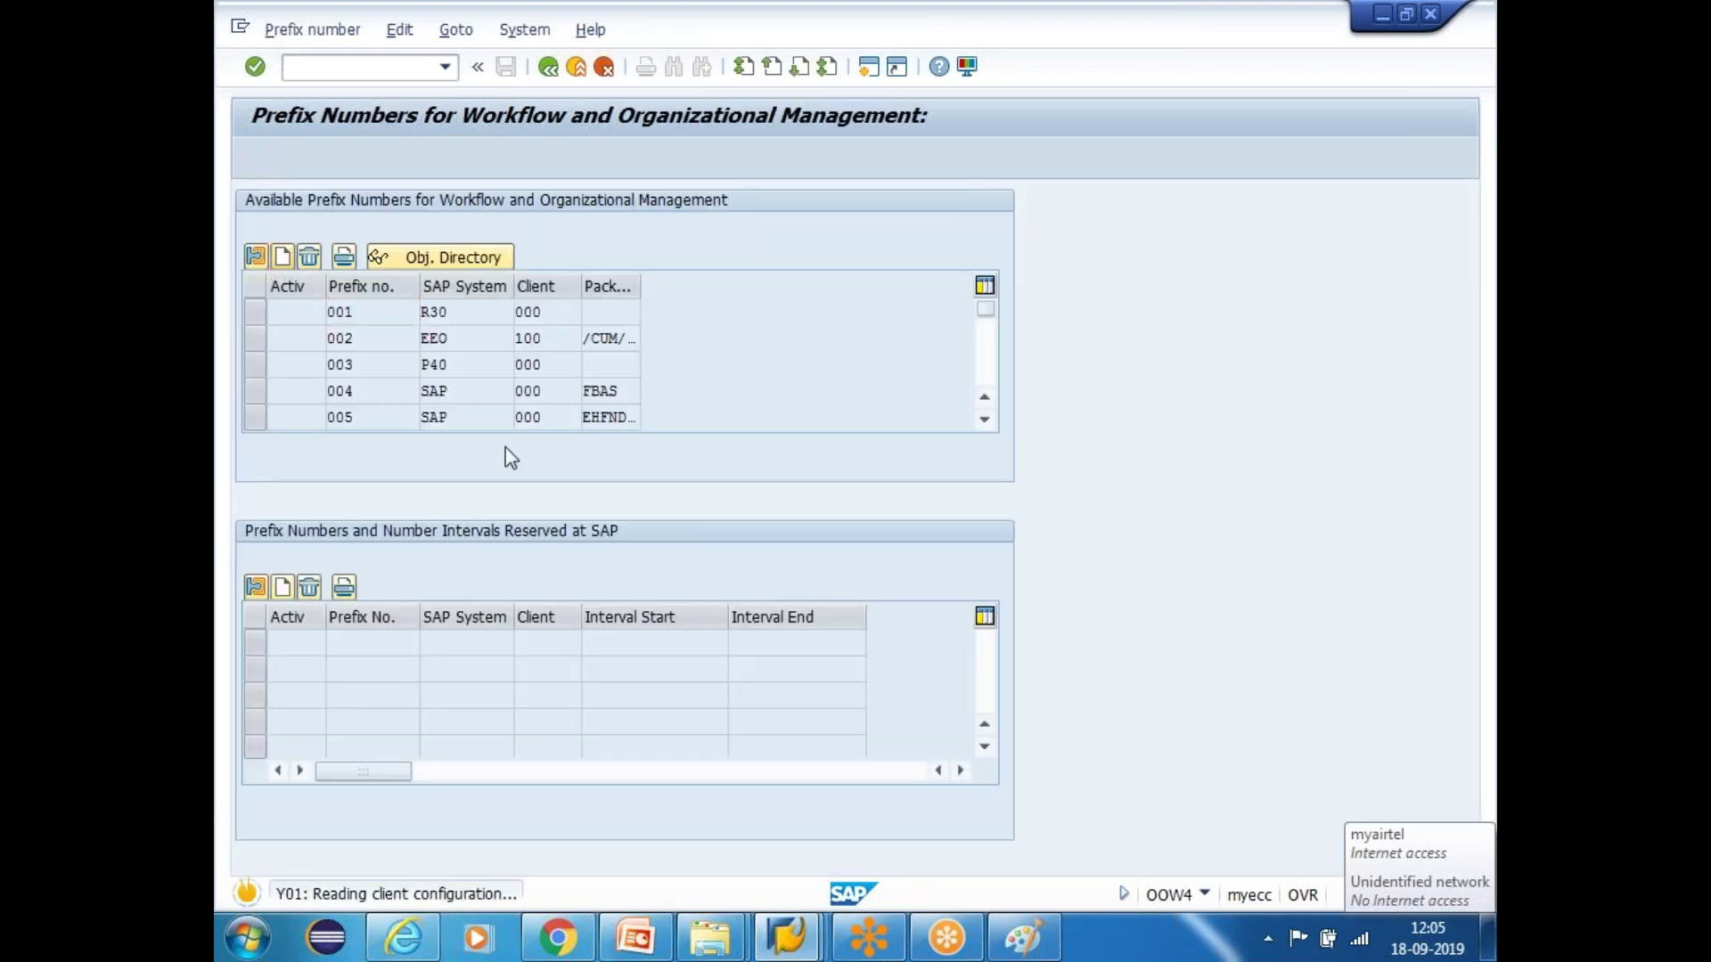
pyautogui.write('901')
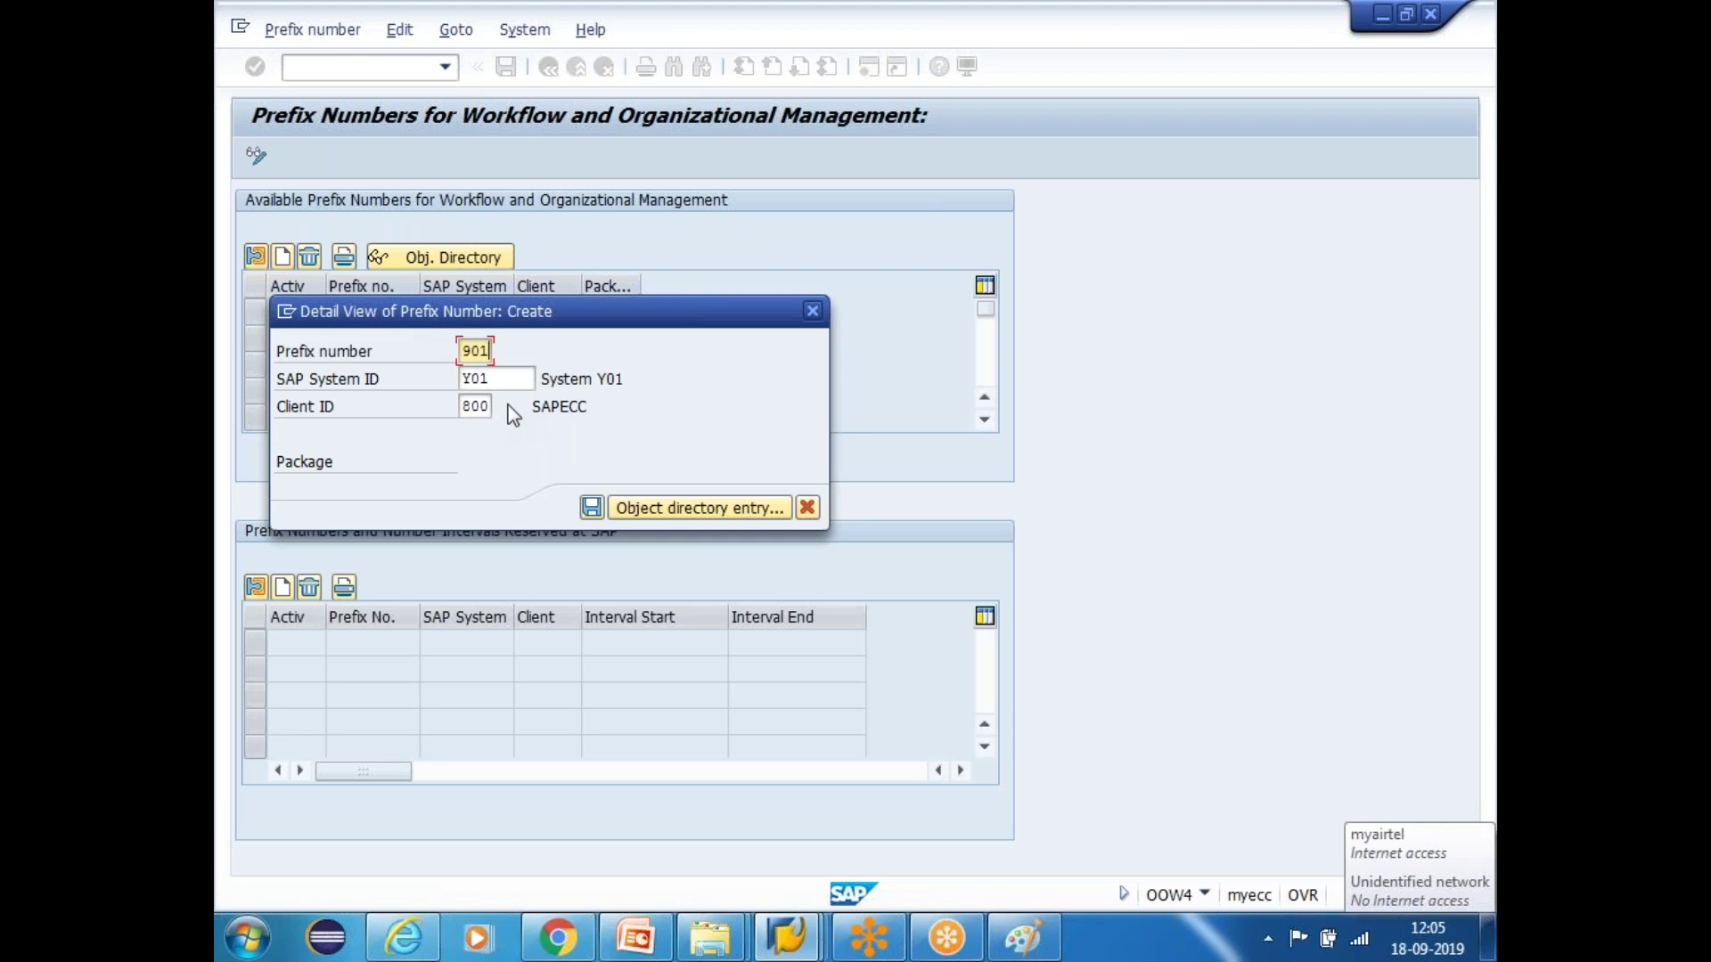
pyautogui.click(591, 508)
pyautogui.click(618, 507)
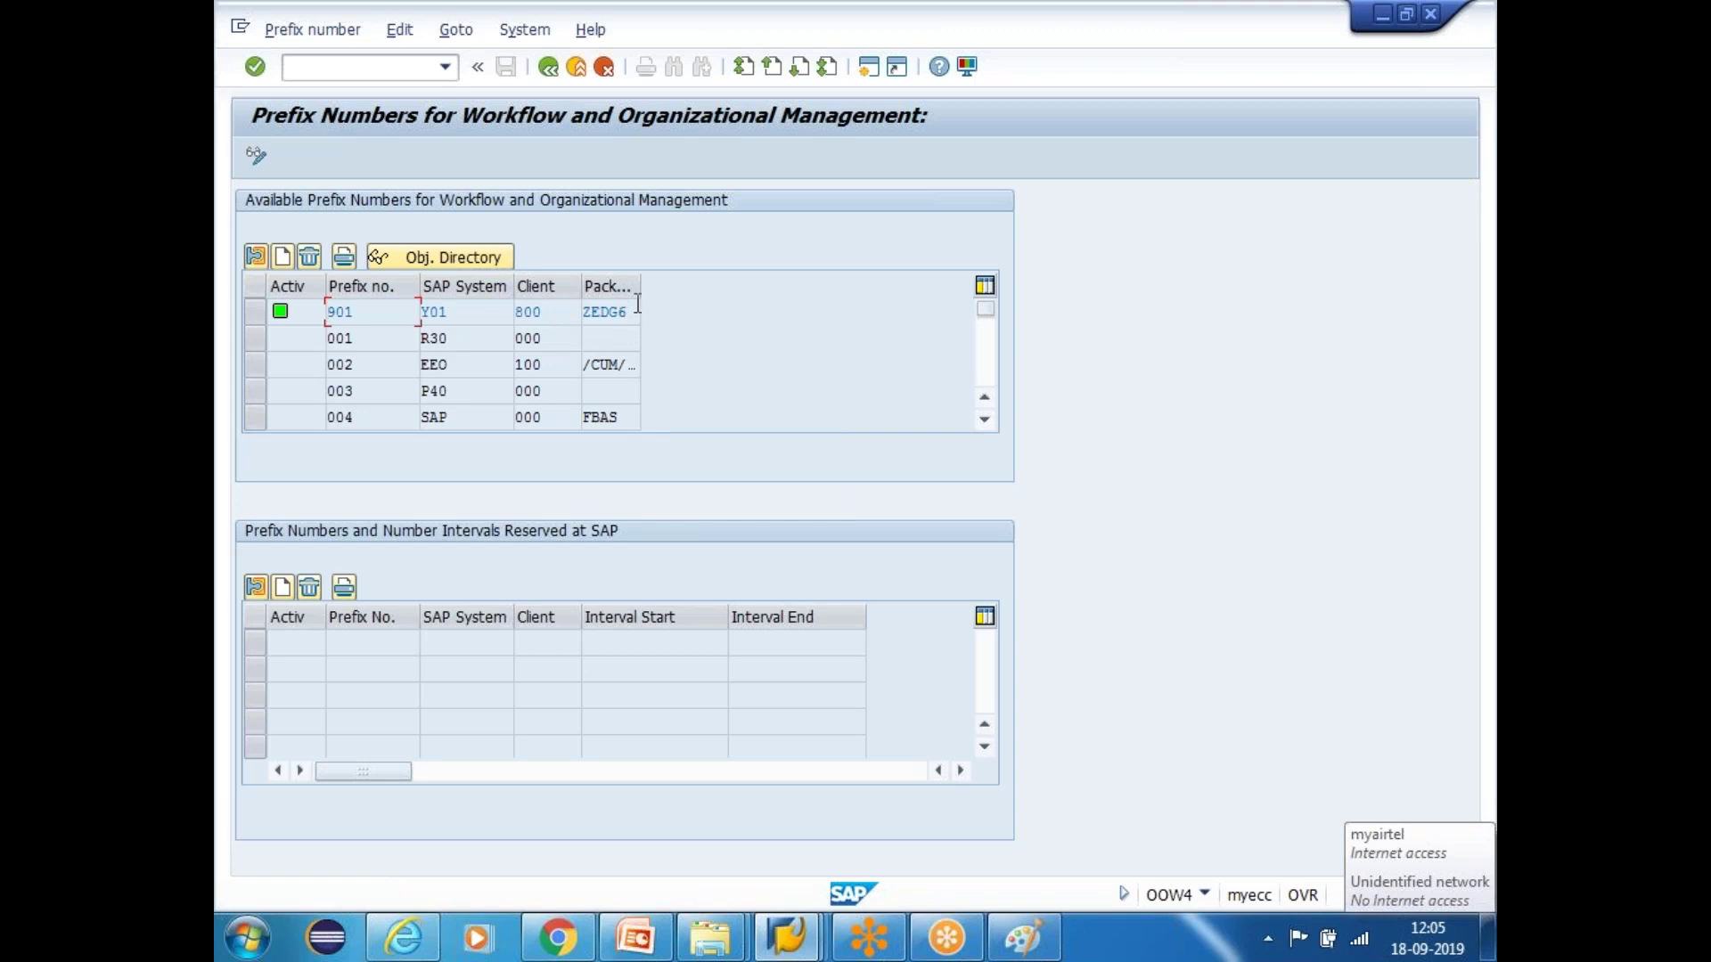
# Widen the Package column to verify prefix 901 with package ZEDG6, then go back
pyautogui.moveTo(642, 285); pyautogui.dragTo(734, 283)
pyautogui.moveTo(636, 311); pyautogui.dragTo(559, 316)
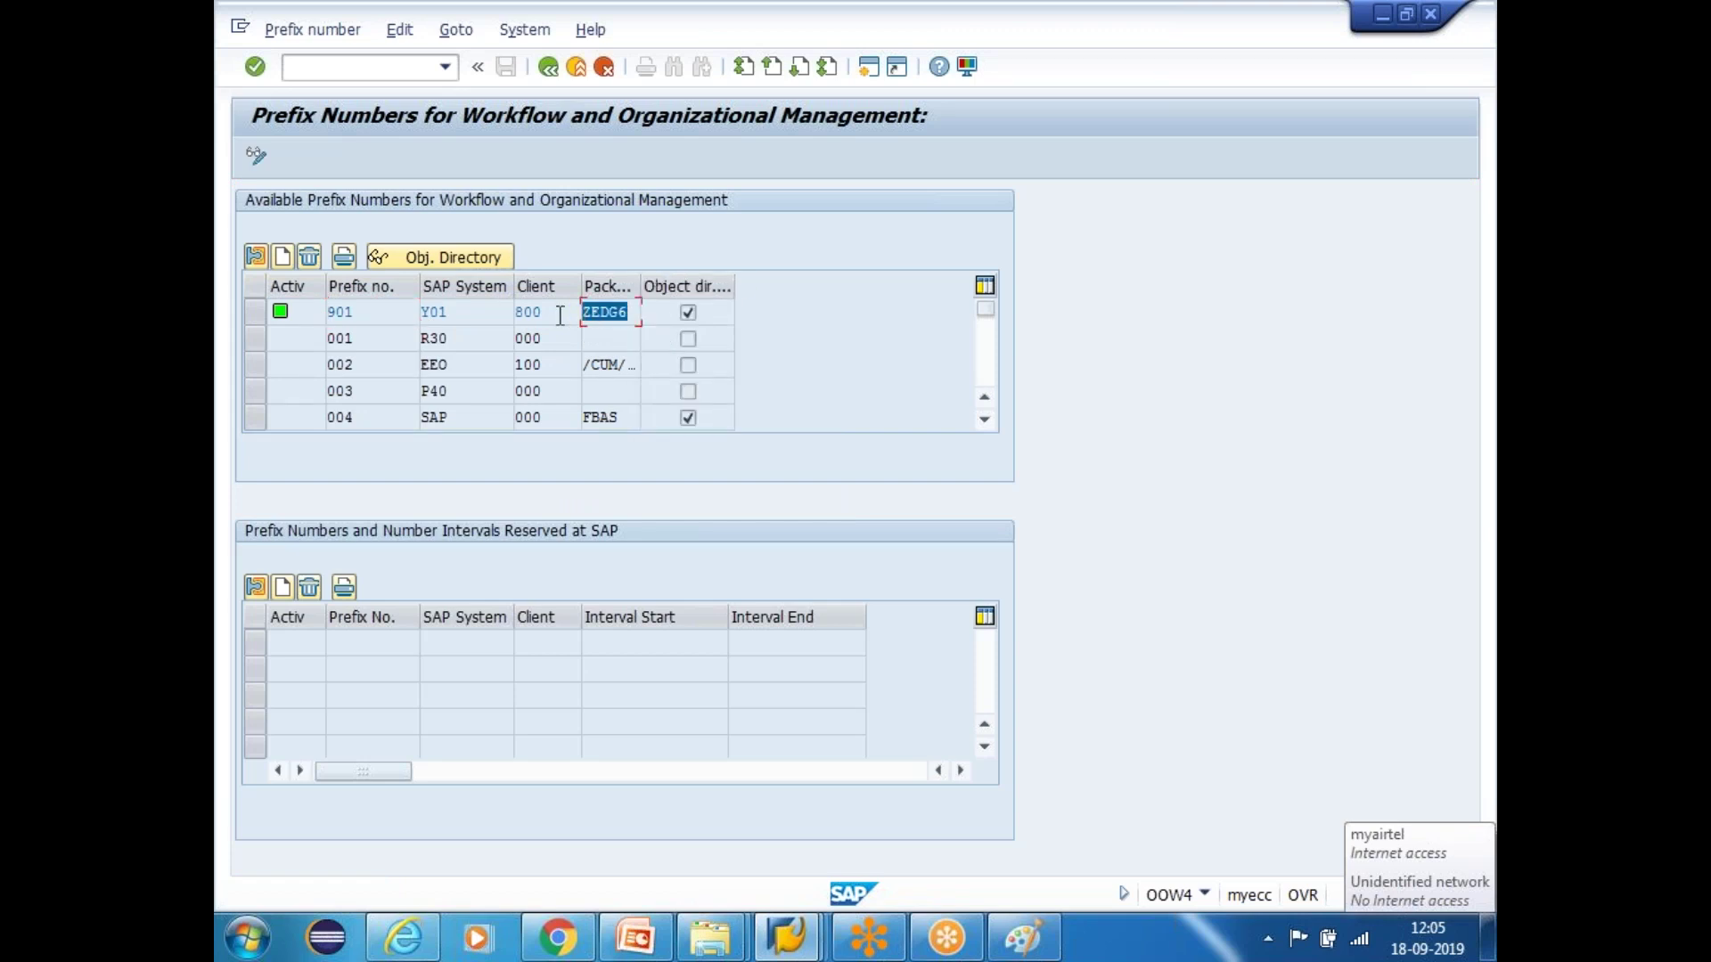
pyautogui.press('Left')
pyautogui.moveTo(363, 313); pyautogui.dragTo(303, 309)
pyautogui.click(331, 322)
pyautogui.click(369, 315)
pyautogui.click(301, 311)
pyautogui.click(303, 311)
pyautogui.moveTo(379, 317); pyautogui.dragTo(307, 312)
pyautogui.click(303, 312)
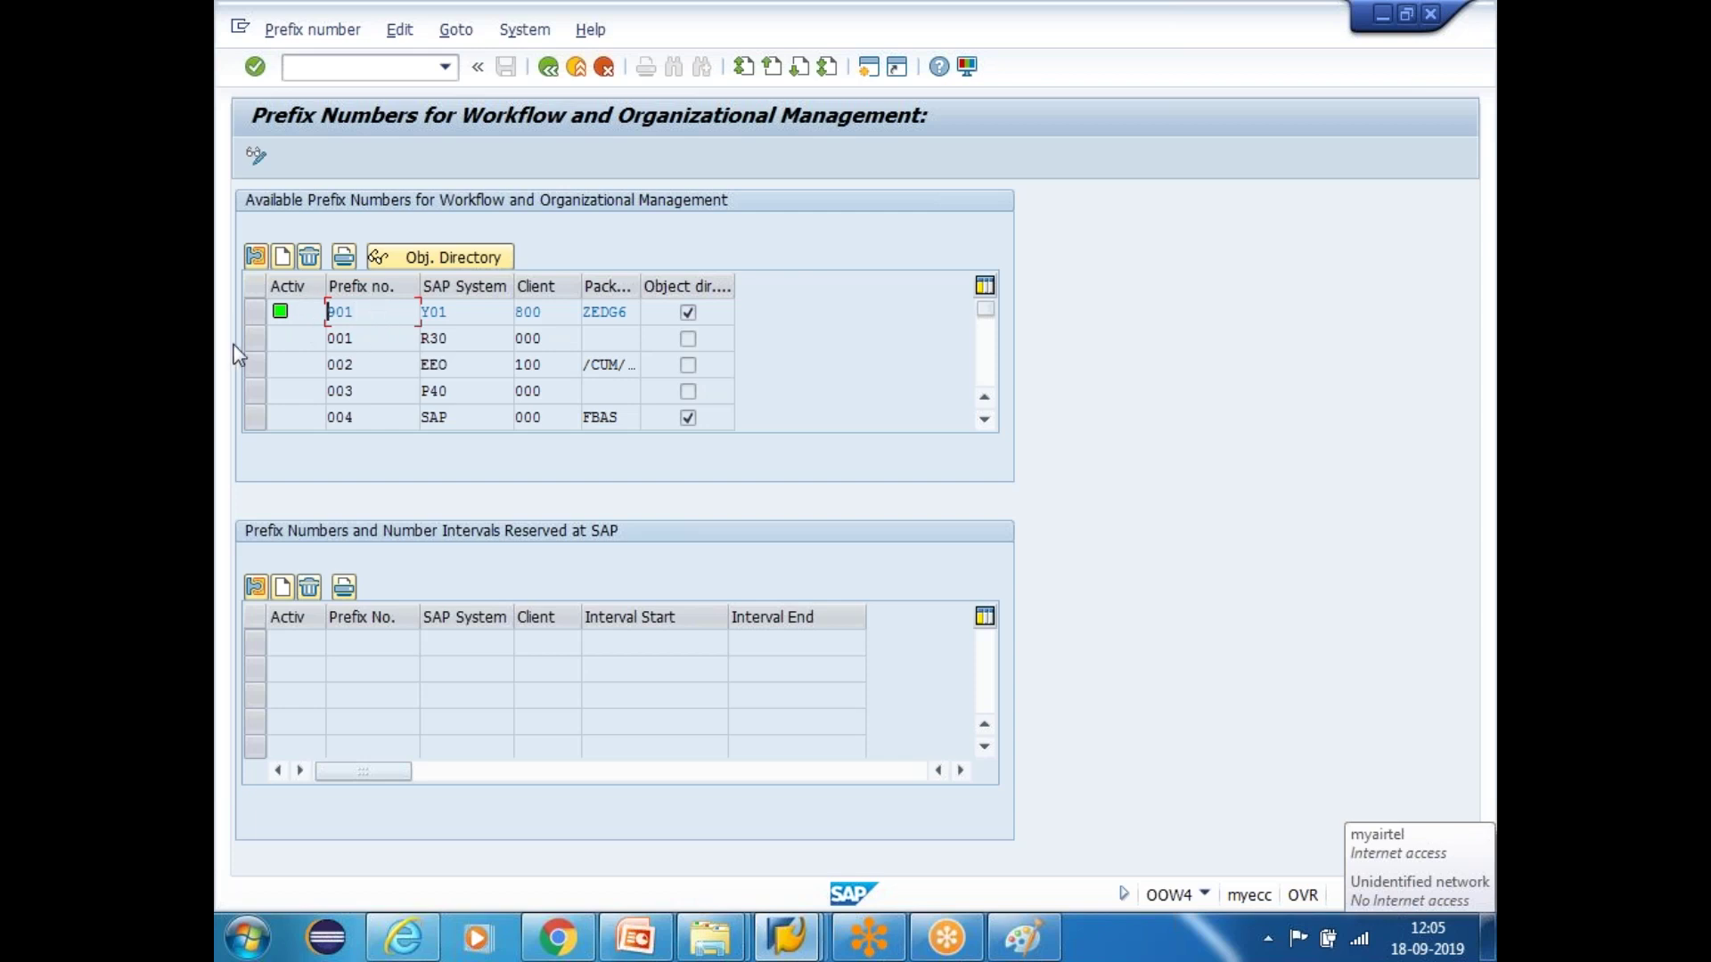
pyautogui.click(549, 67)
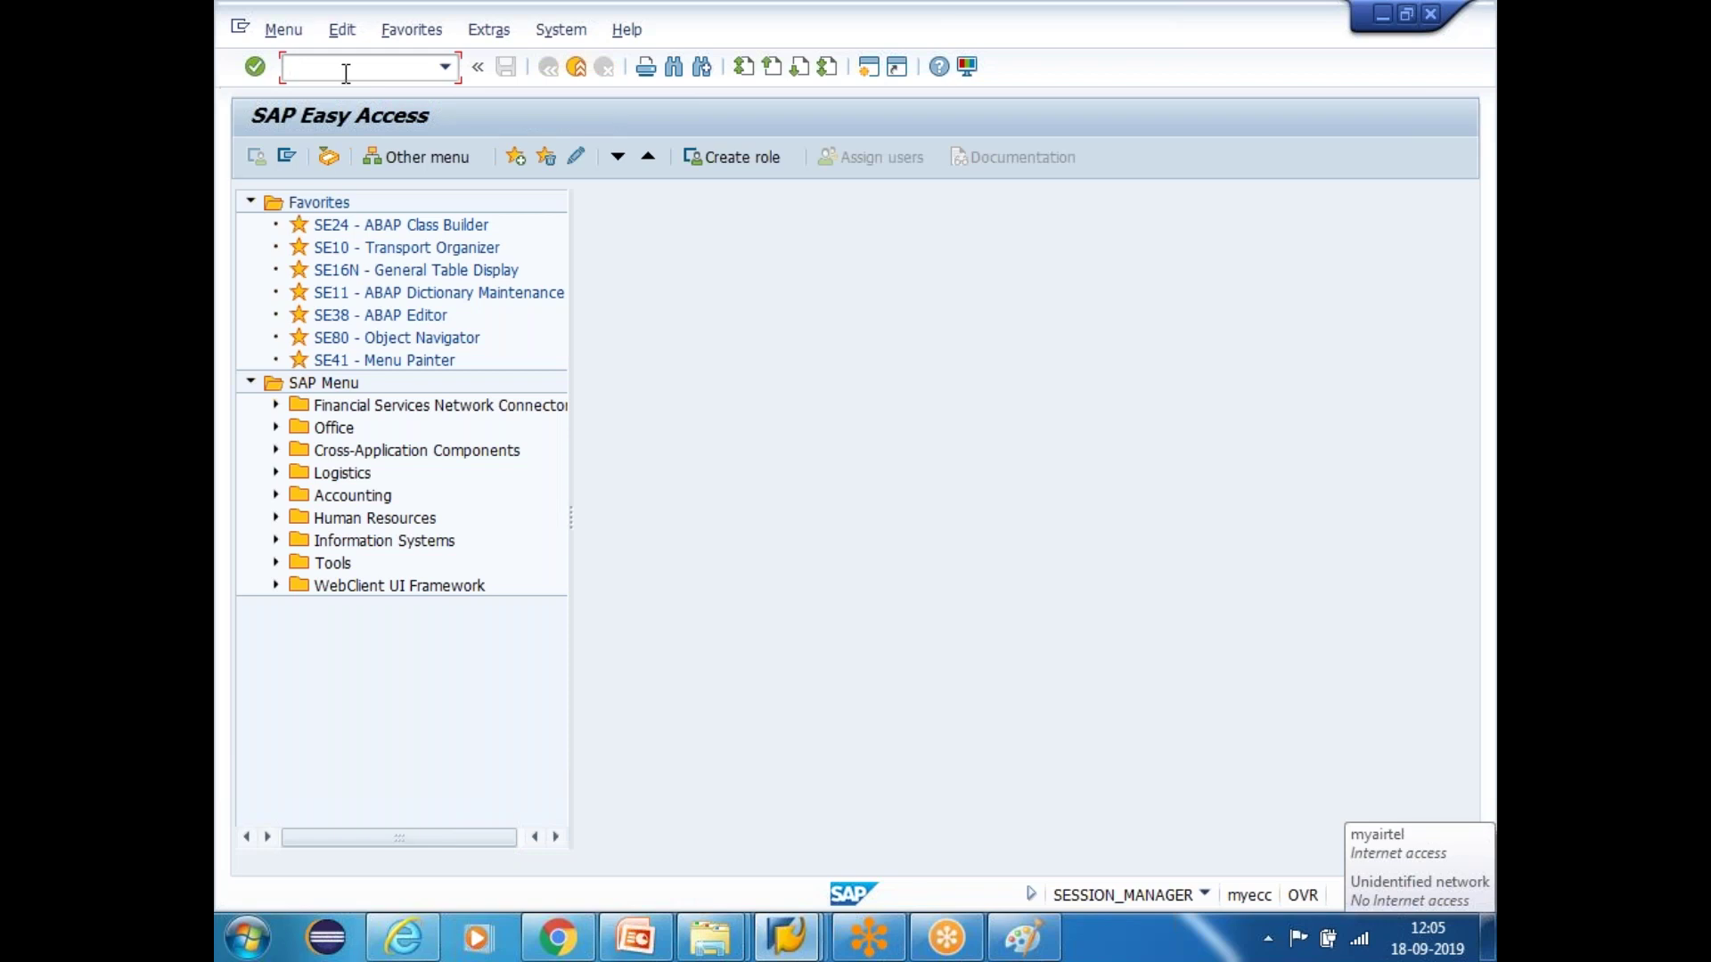
# In PFTC, create a TS standard task abbreviated ZGETITEMS and open a second session
pyautogui.write('pftc')
pyautogui.press('Return')
pyautogui.click(474, 254)
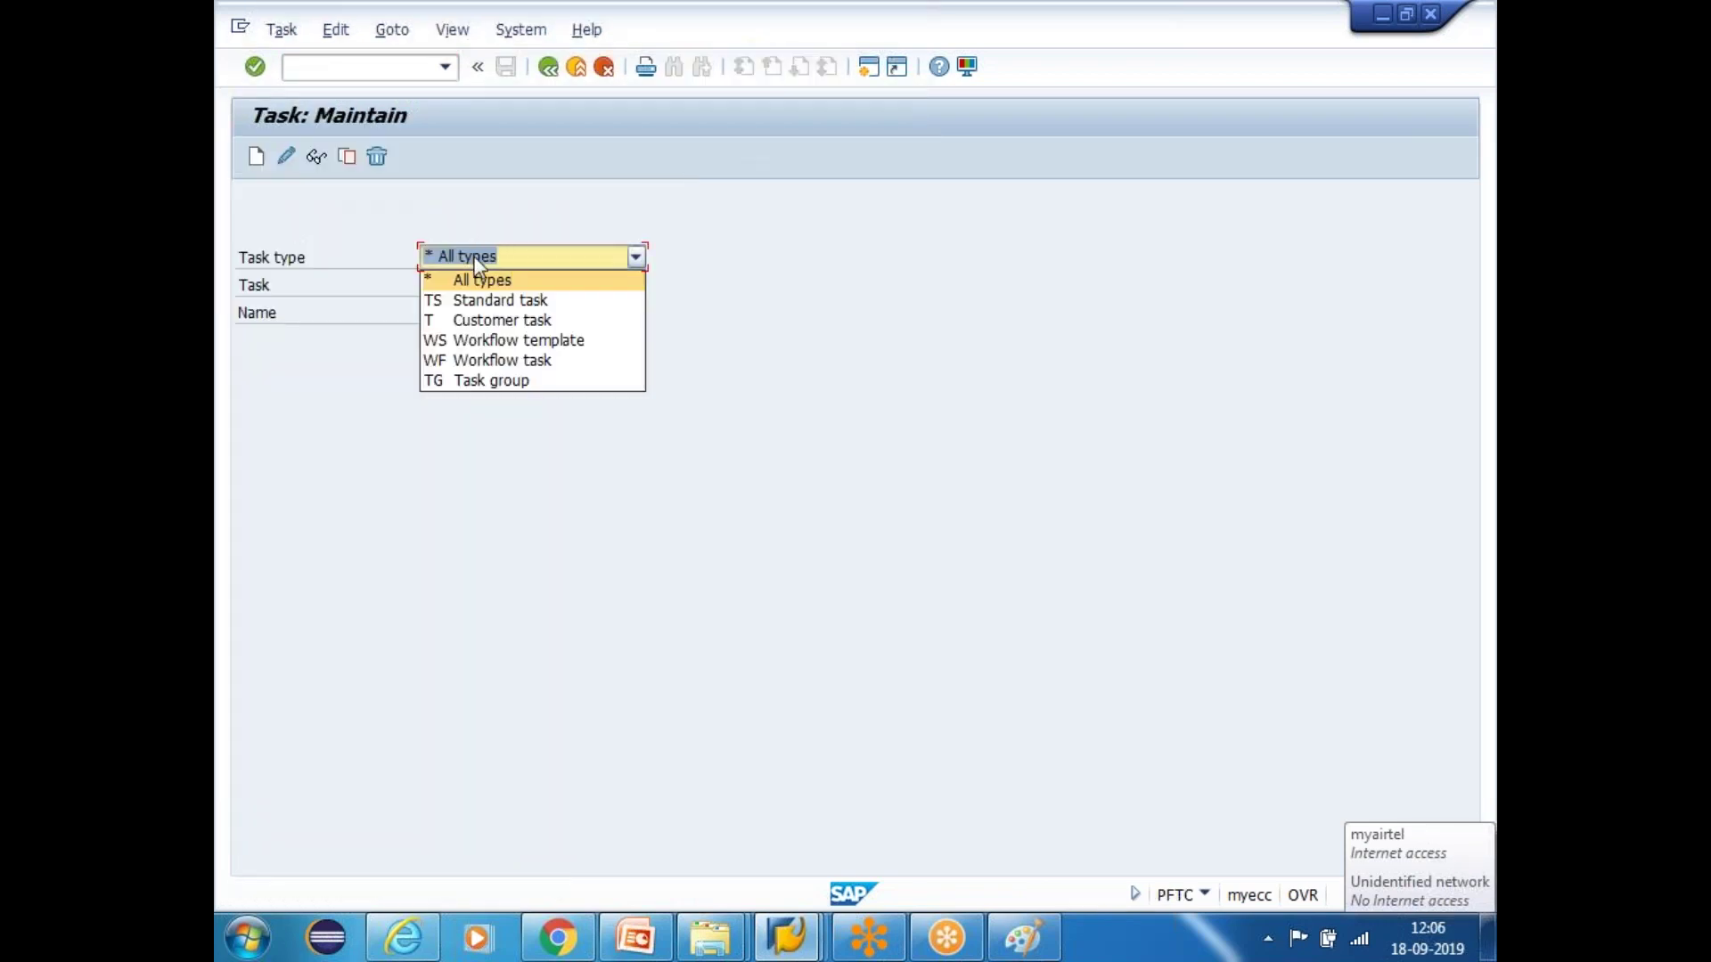
pyautogui.click(510, 301)
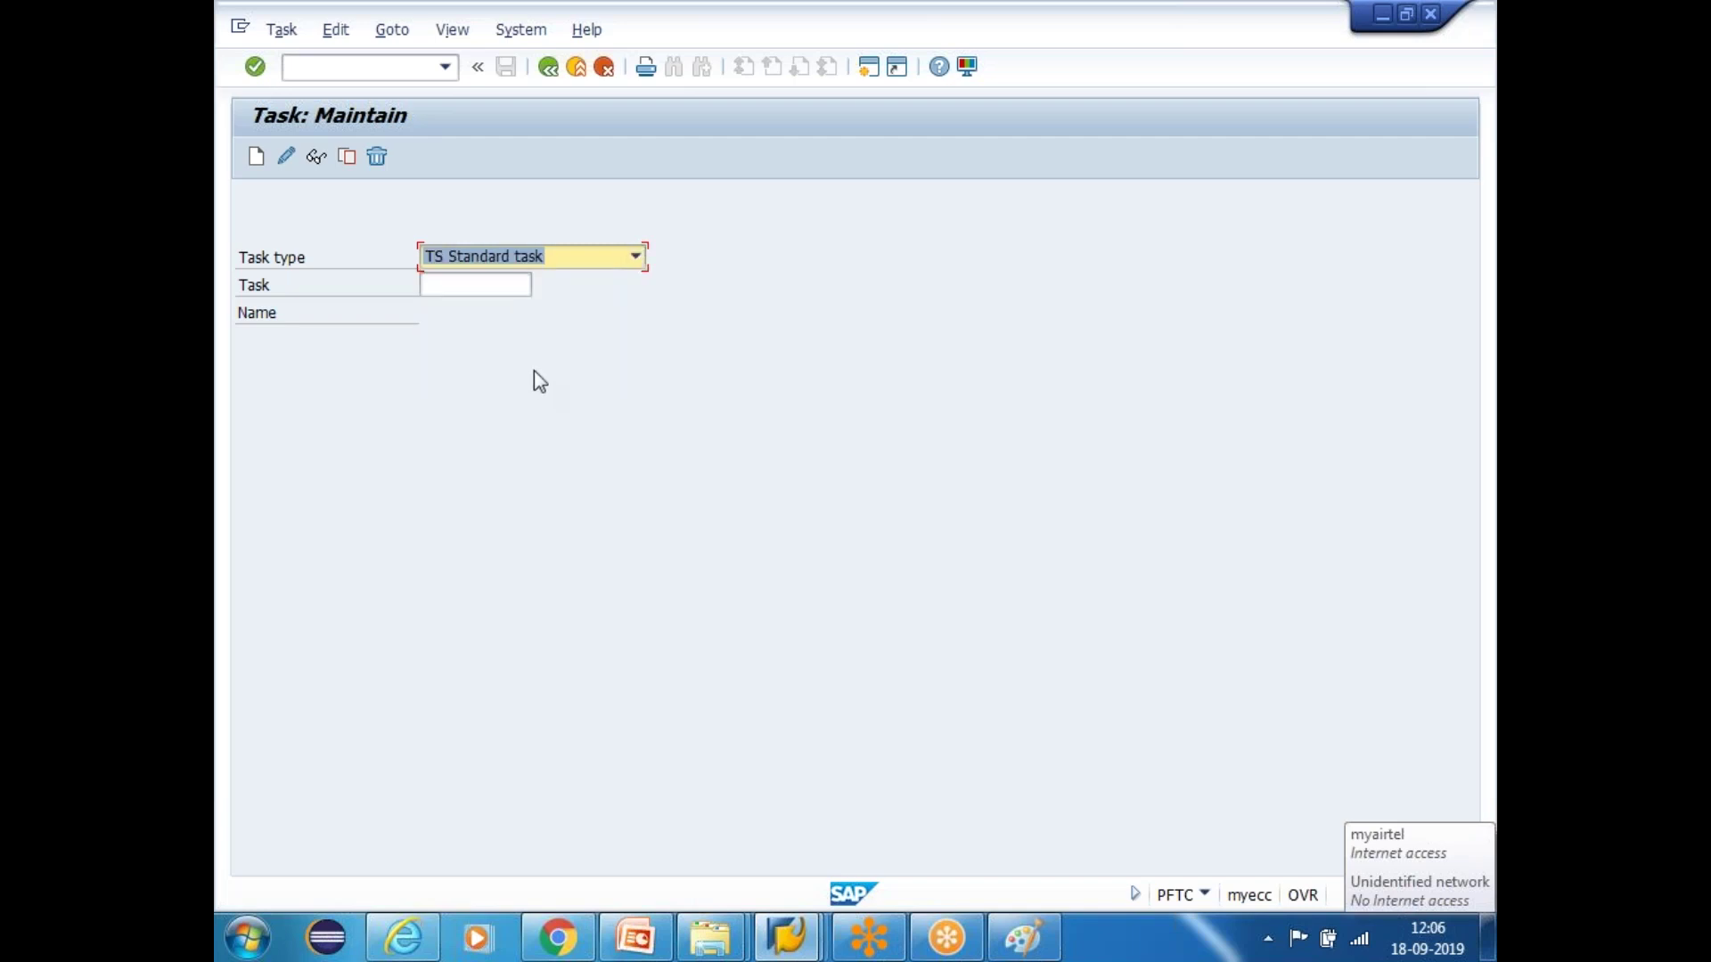
pyautogui.click(257, 155)
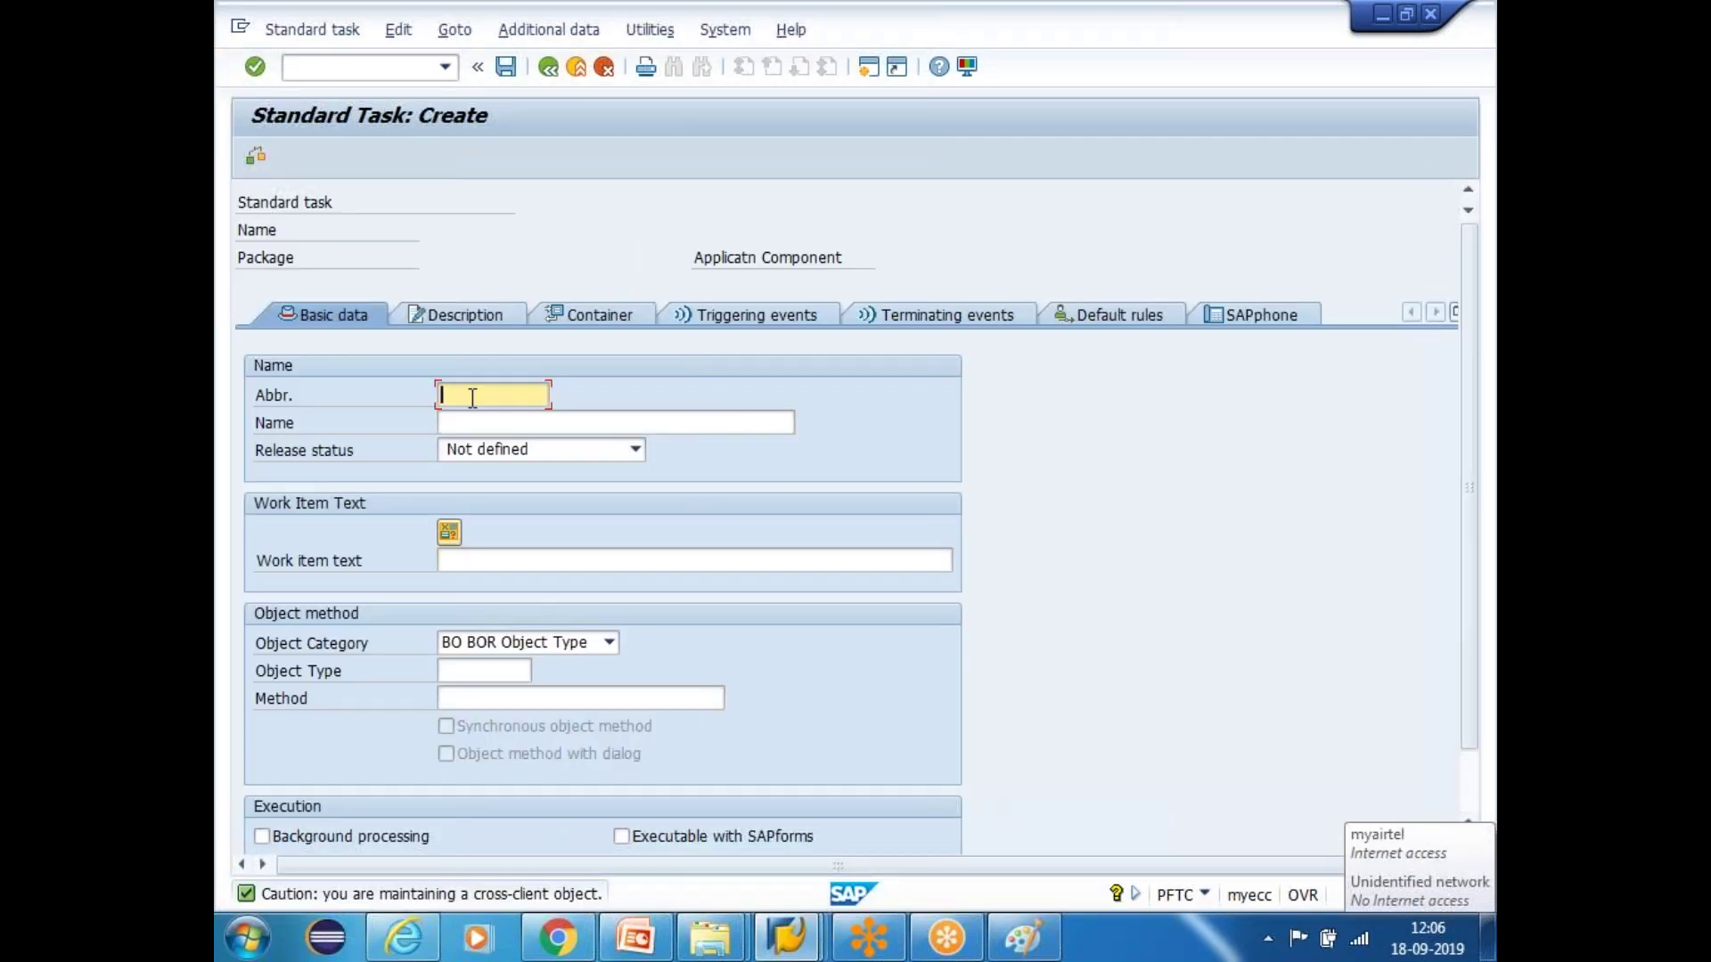
pyautogui.write('ZGETITEMS')
pyautogui.click(488, 425)
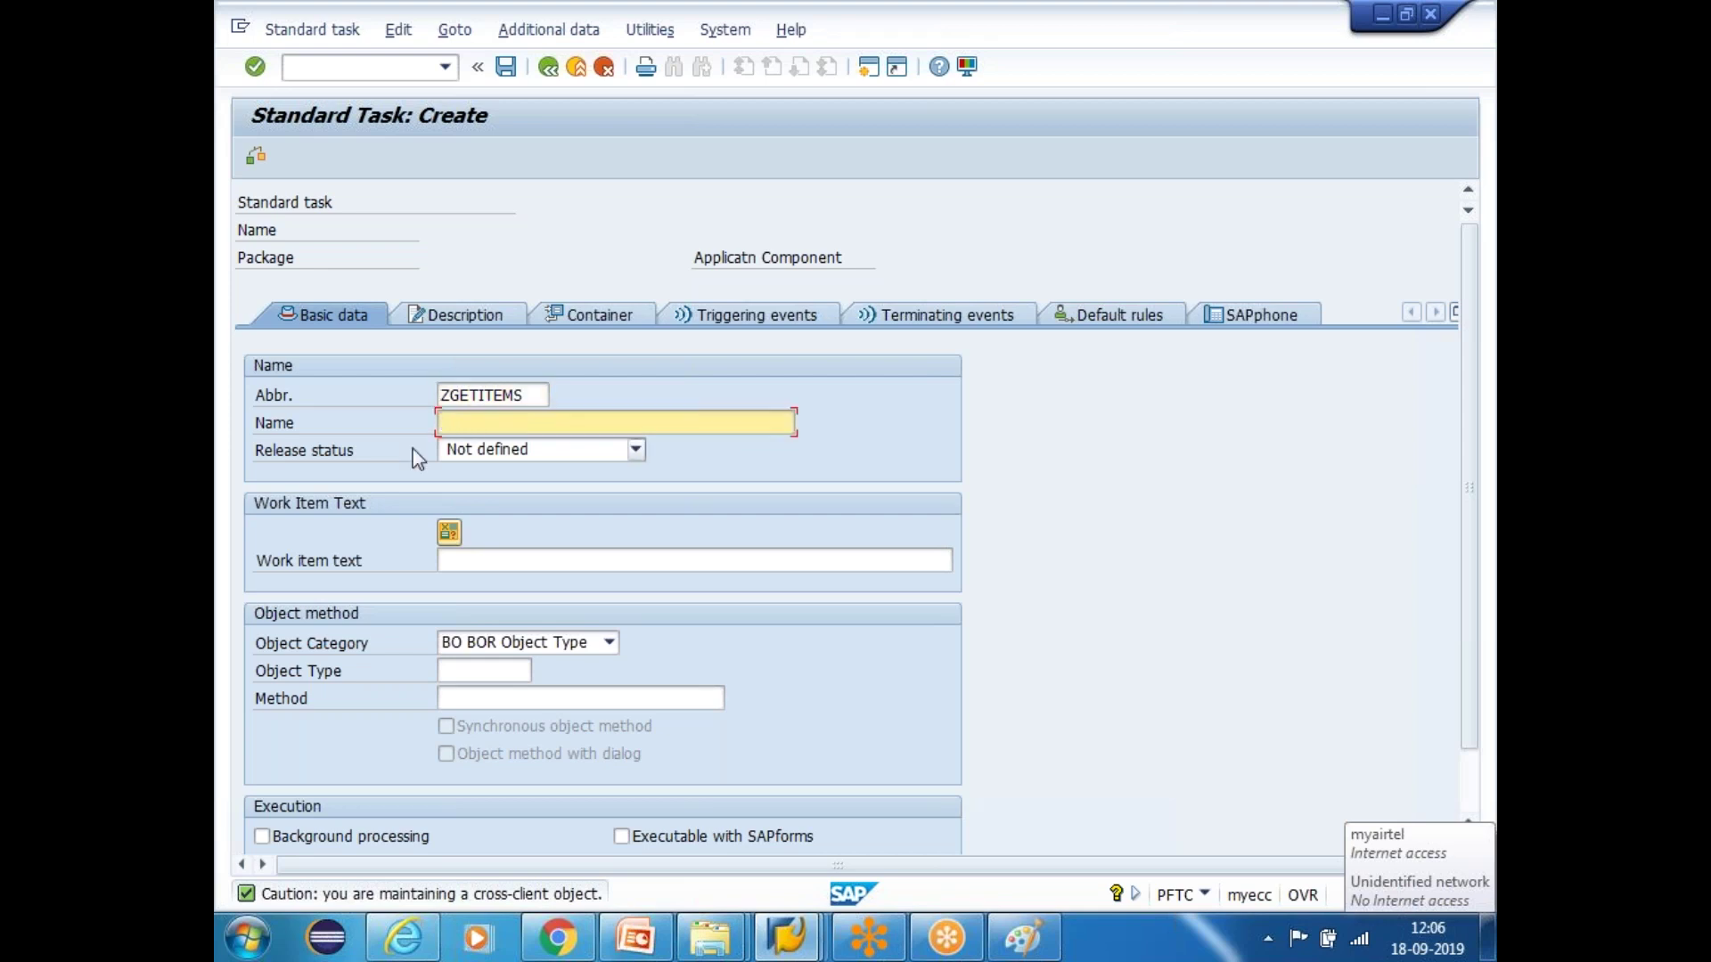
pyautogui.click(869, 68)
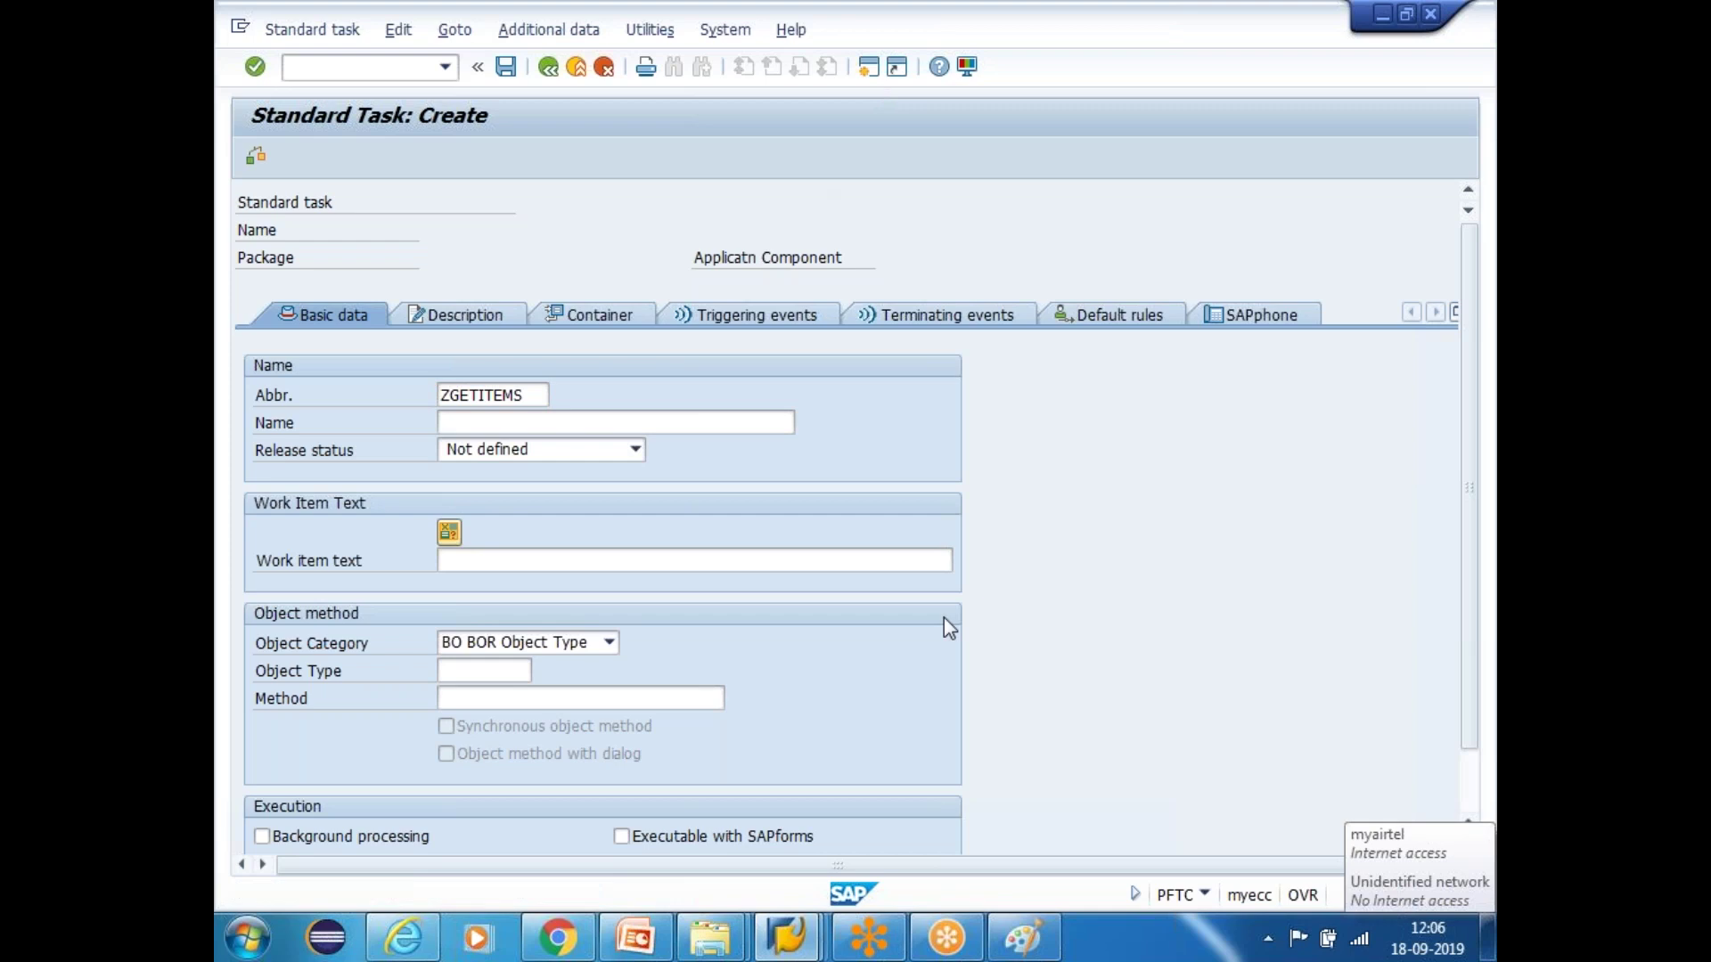
# Display object type ZBUS6SALES in SWO1 and expand its Methods
pyautogui.write('swo1')
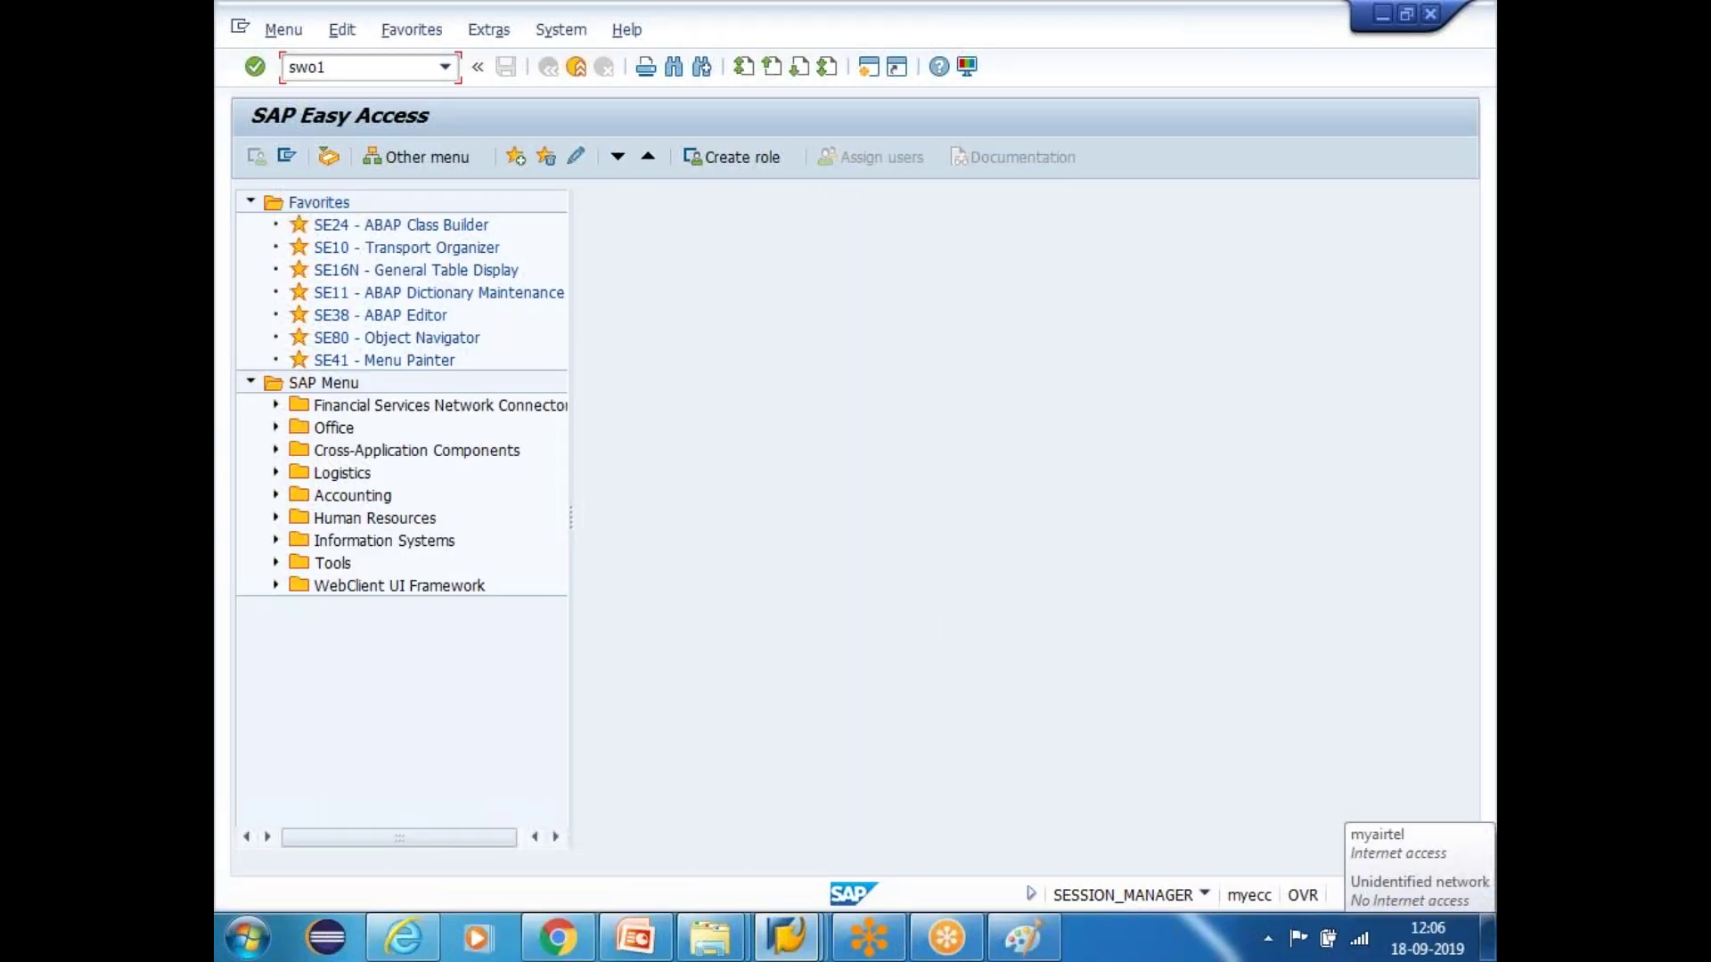
pyautogui.press('Return')
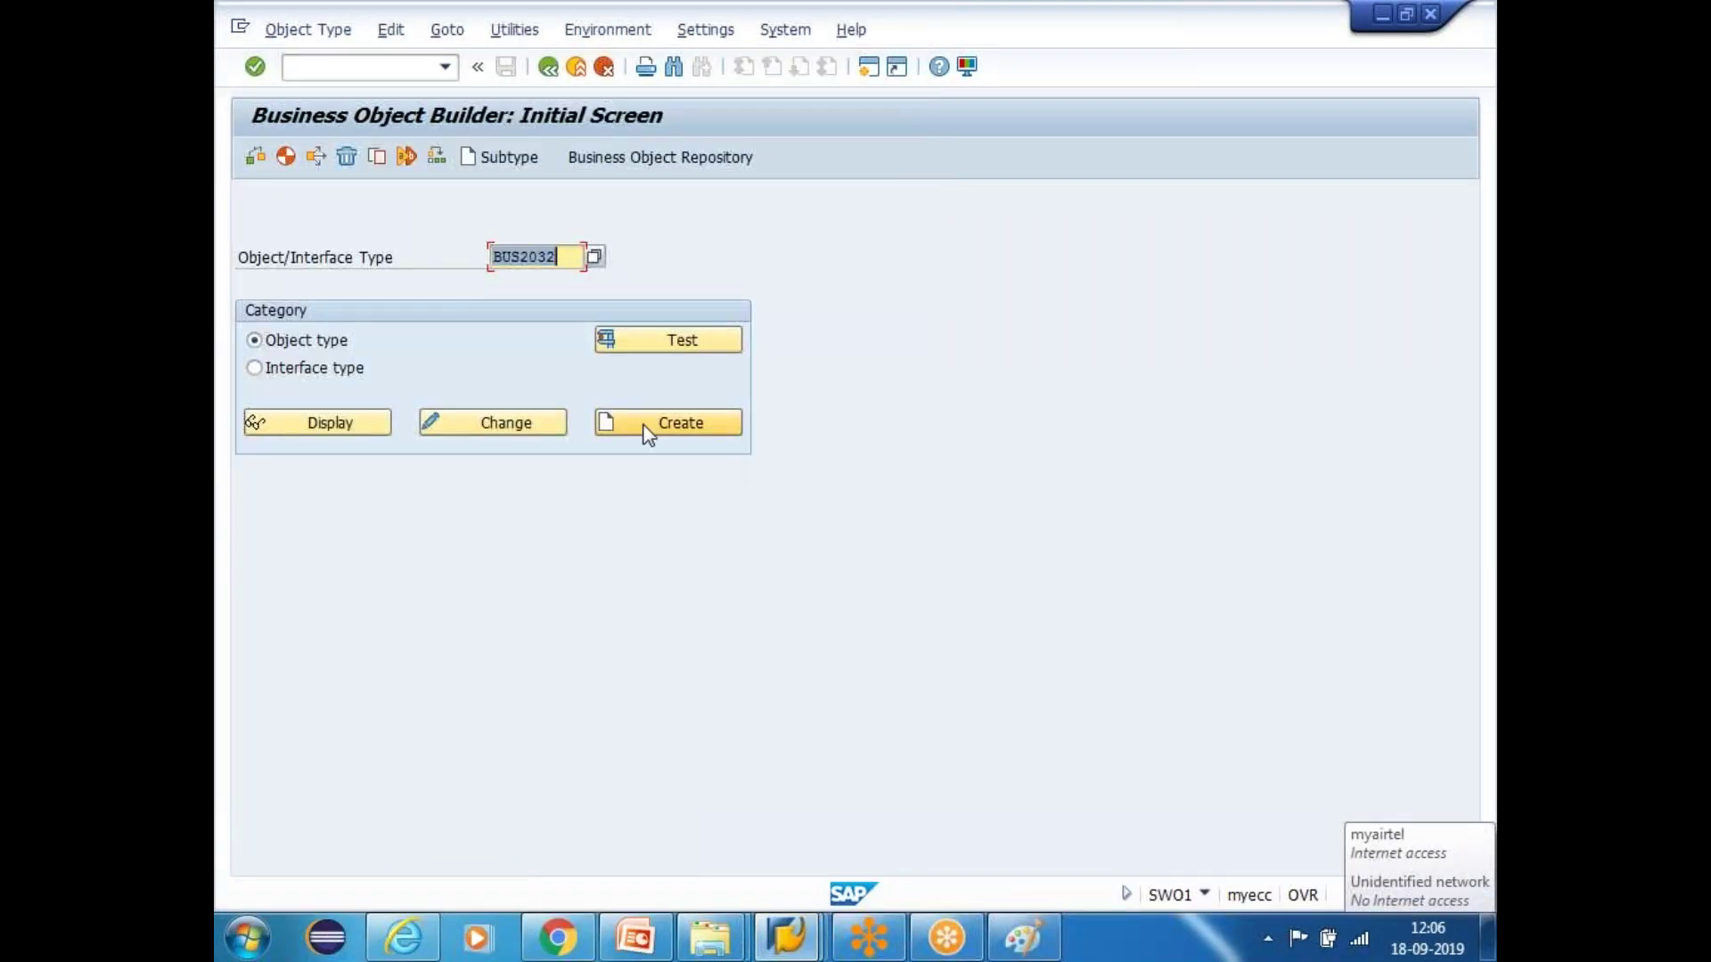
pyautogui.write('Z')
pyautogui.press('Down')
pyautogui.press('Return')
pyautogui.click(371, 429)
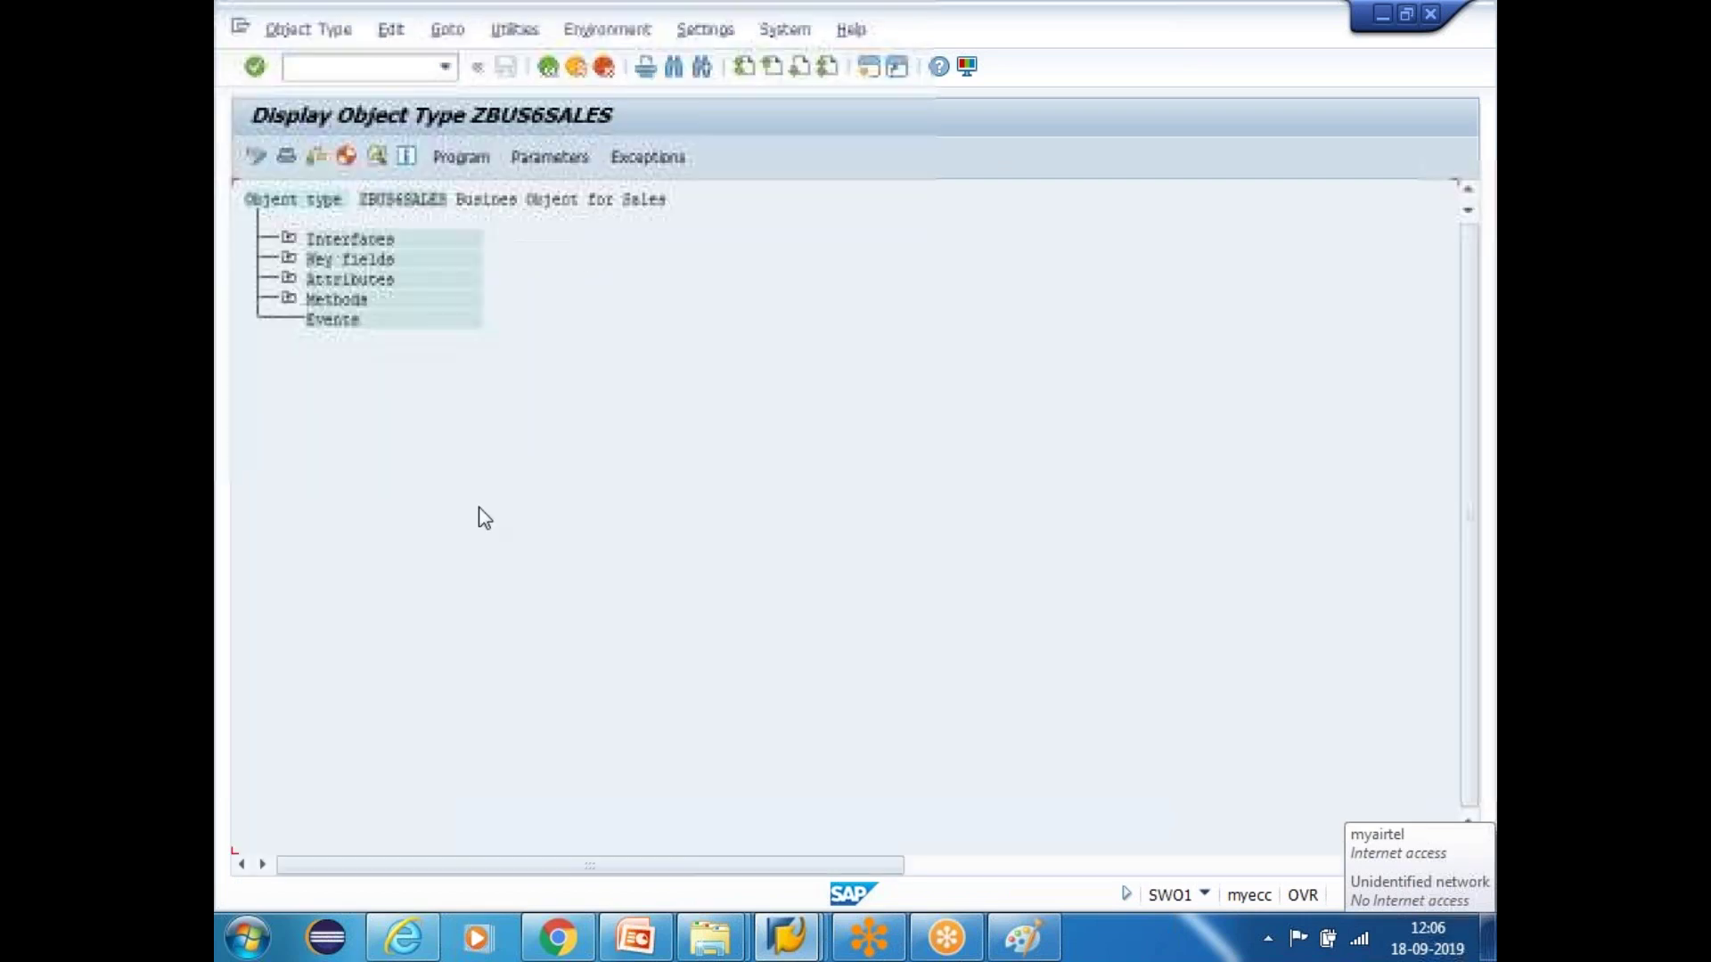
pyautogui.click(288, 298)
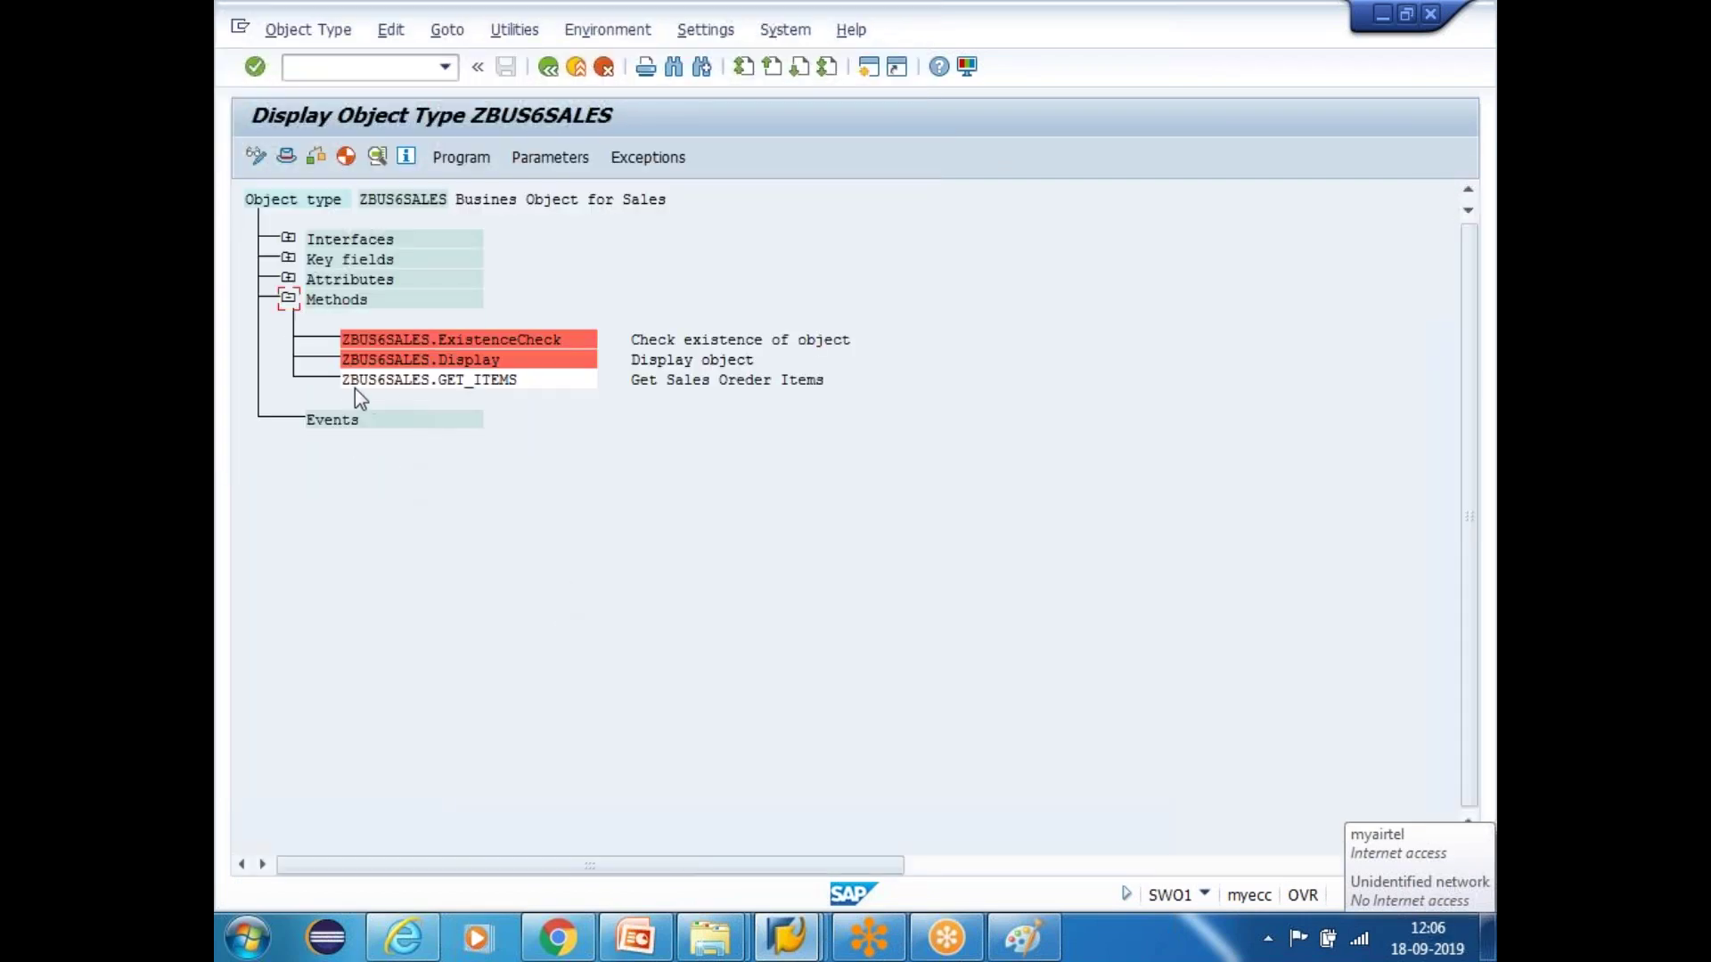
# Copy the method name ZBUS6SALES.GET_ITEMS
pyautogui.moveTo(345, 388); pyautogui.dragTo(784, 402)
pyautogui.click(867, 404)
pyautogui.moveTo(342, 382); pyautogui.dragTo(897, 401)
pyautogui.hotkey('ctrl', 'c')
pyautogui.moveTo(339, 385); pyautogui.dragTo(436, 392)
pyautogui.hotkey('ctrl', 'c')
pyautogui.moveTo(635, 936)
pyautogui.moveTo(538, 390); pyautogui.dragTo(303, 405)
pyautogui.click(468, 381)
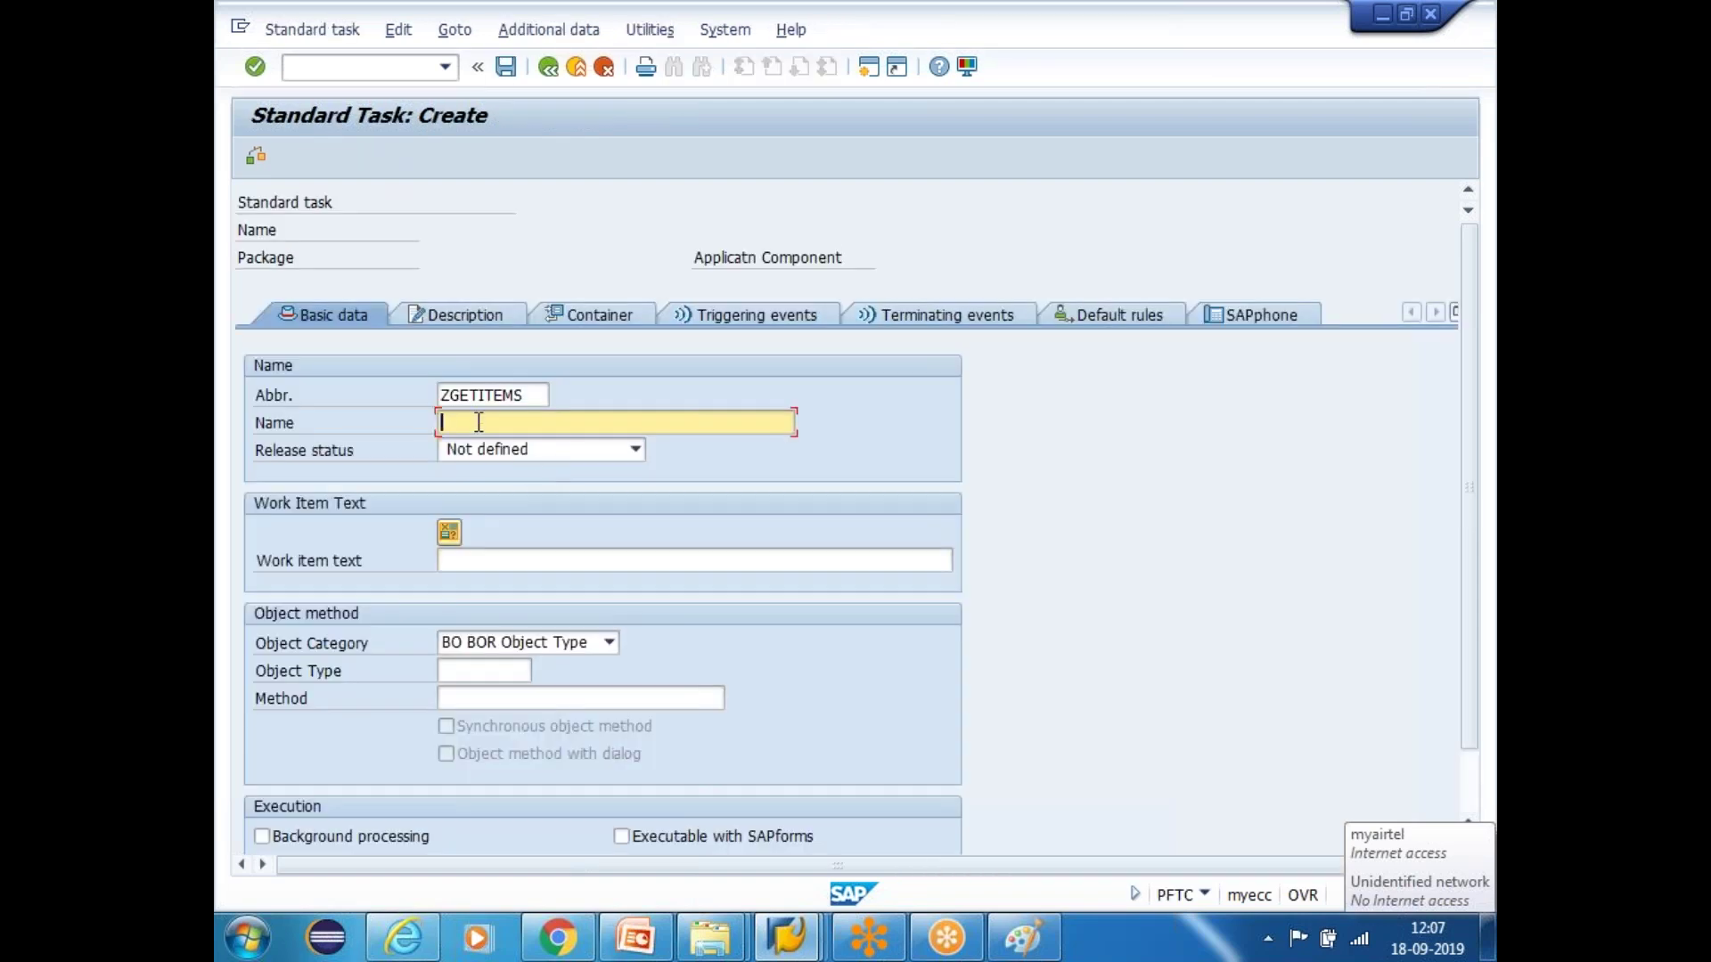
# Enter 'Get Sales Order Items' as name and work item text, with object category BO BOR Object Type
pyautogui.write('Get Sales Order Items')
pyautogui.click(469, 566)
pyautogui.write('Get Sales Order ')
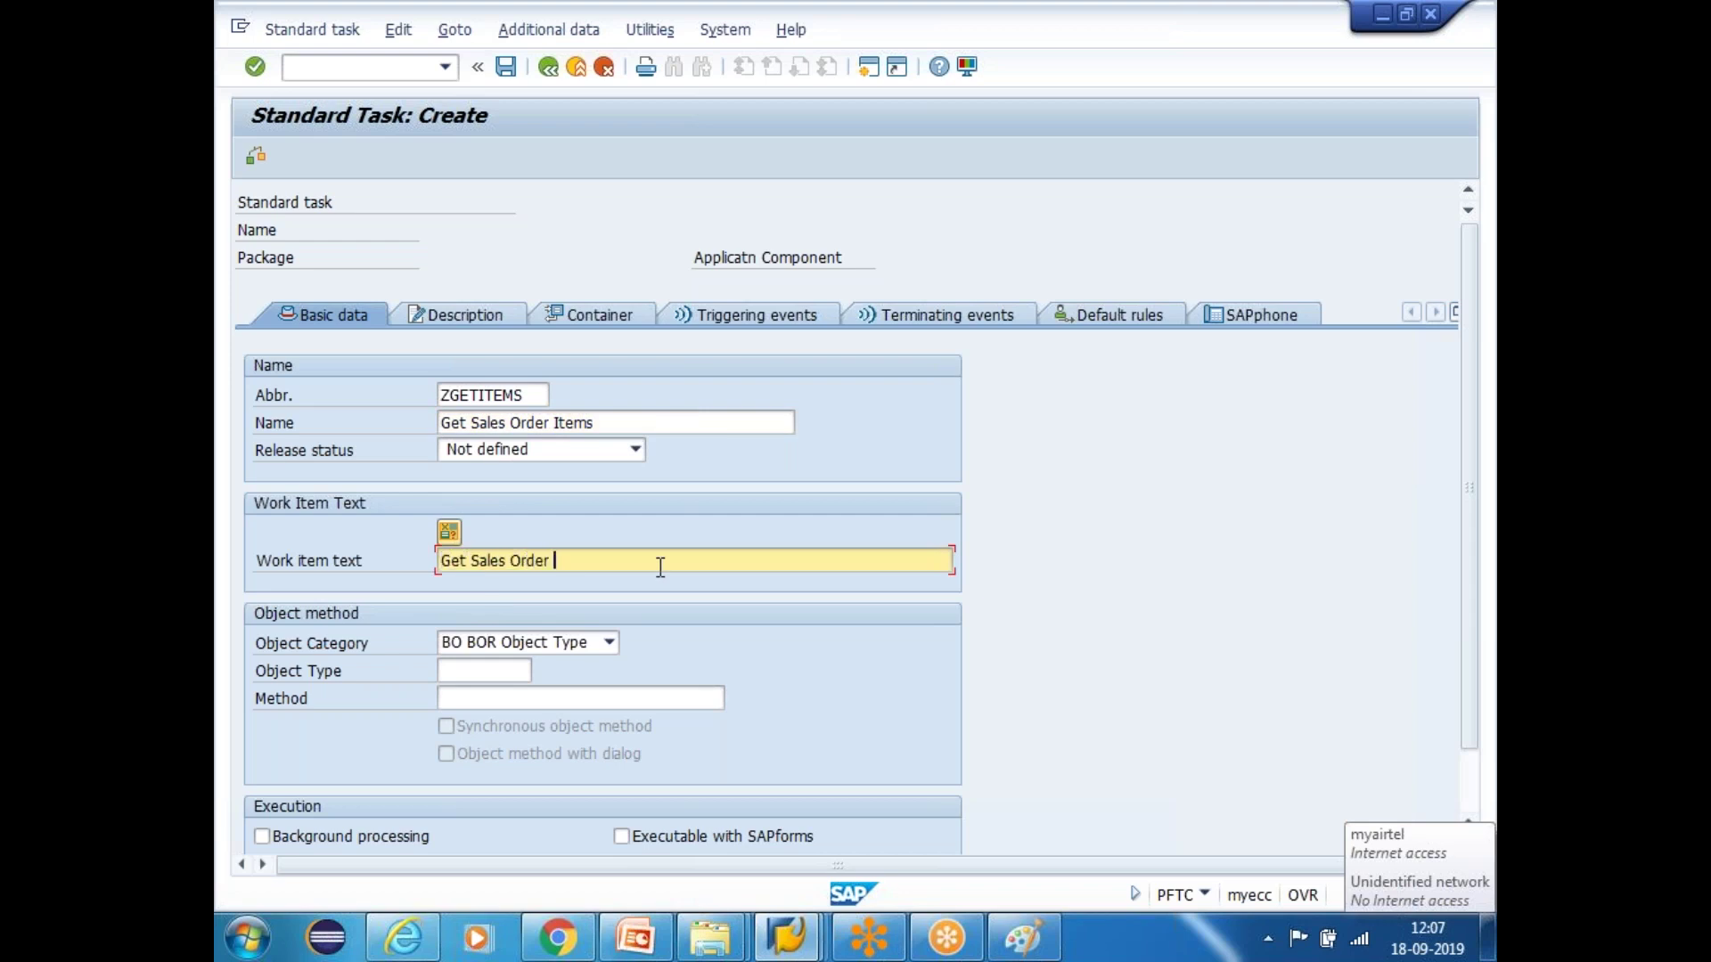
pyautogui.write('Items')
pyautogui.moveTo(378, 561); pyautogui.dragTo(235, 563)
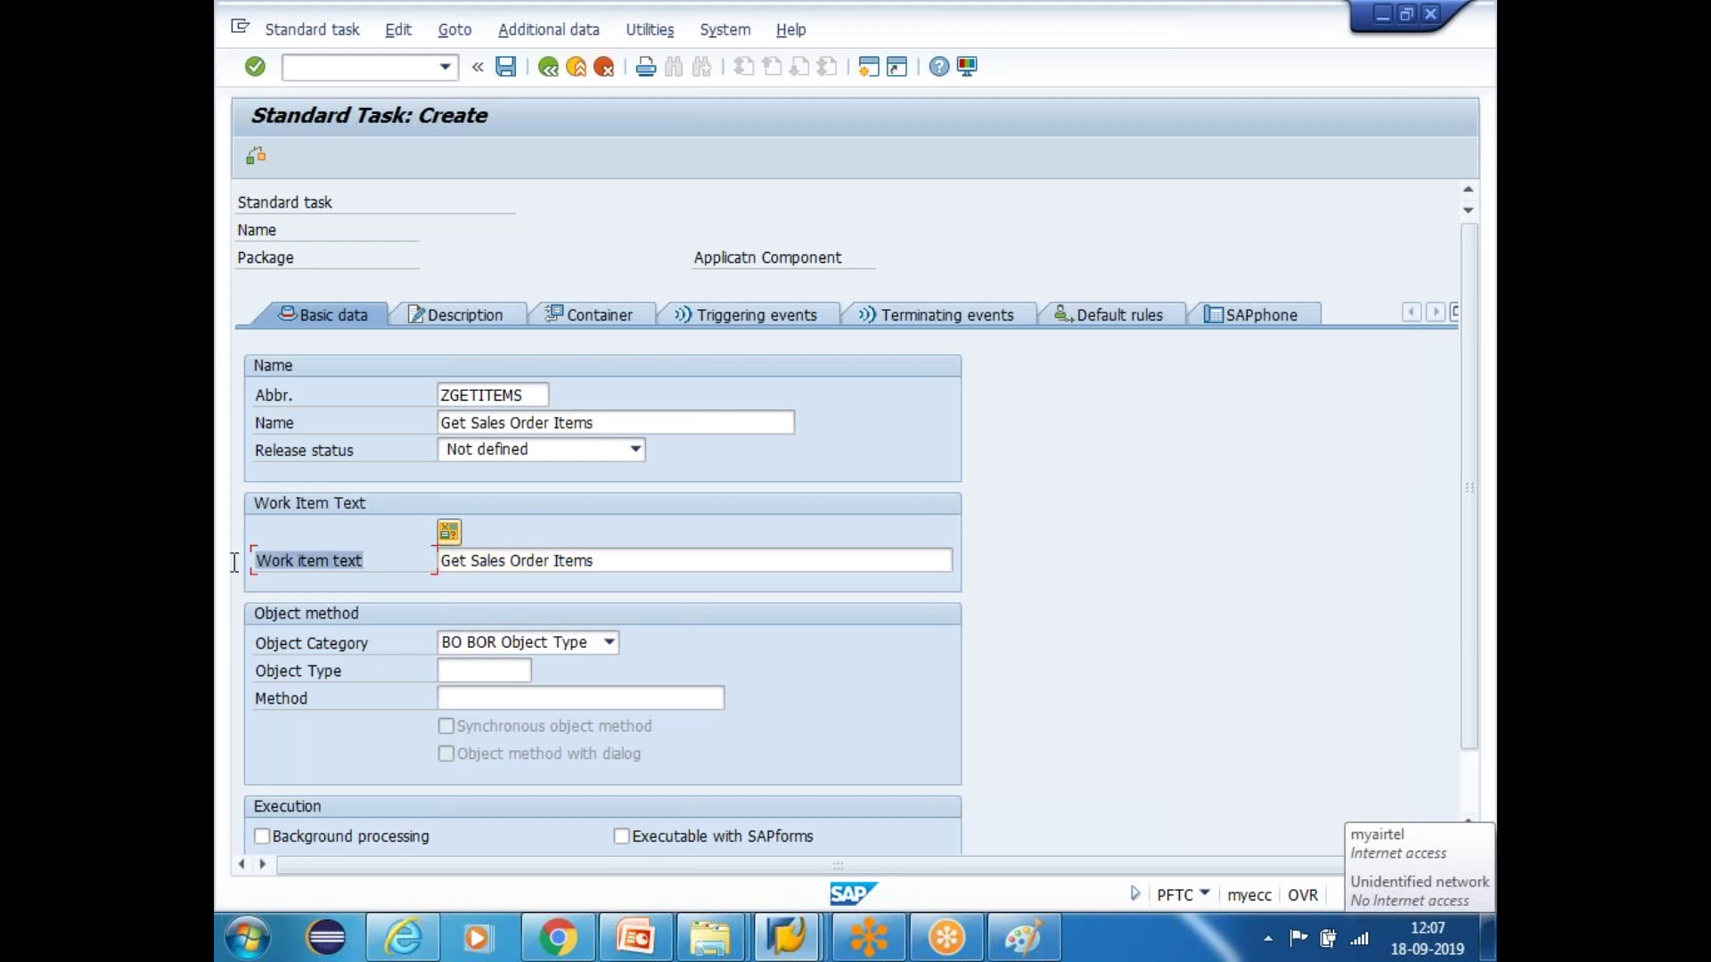
pyautogui.click(236, 567)
pyautogui.click(559, 650)
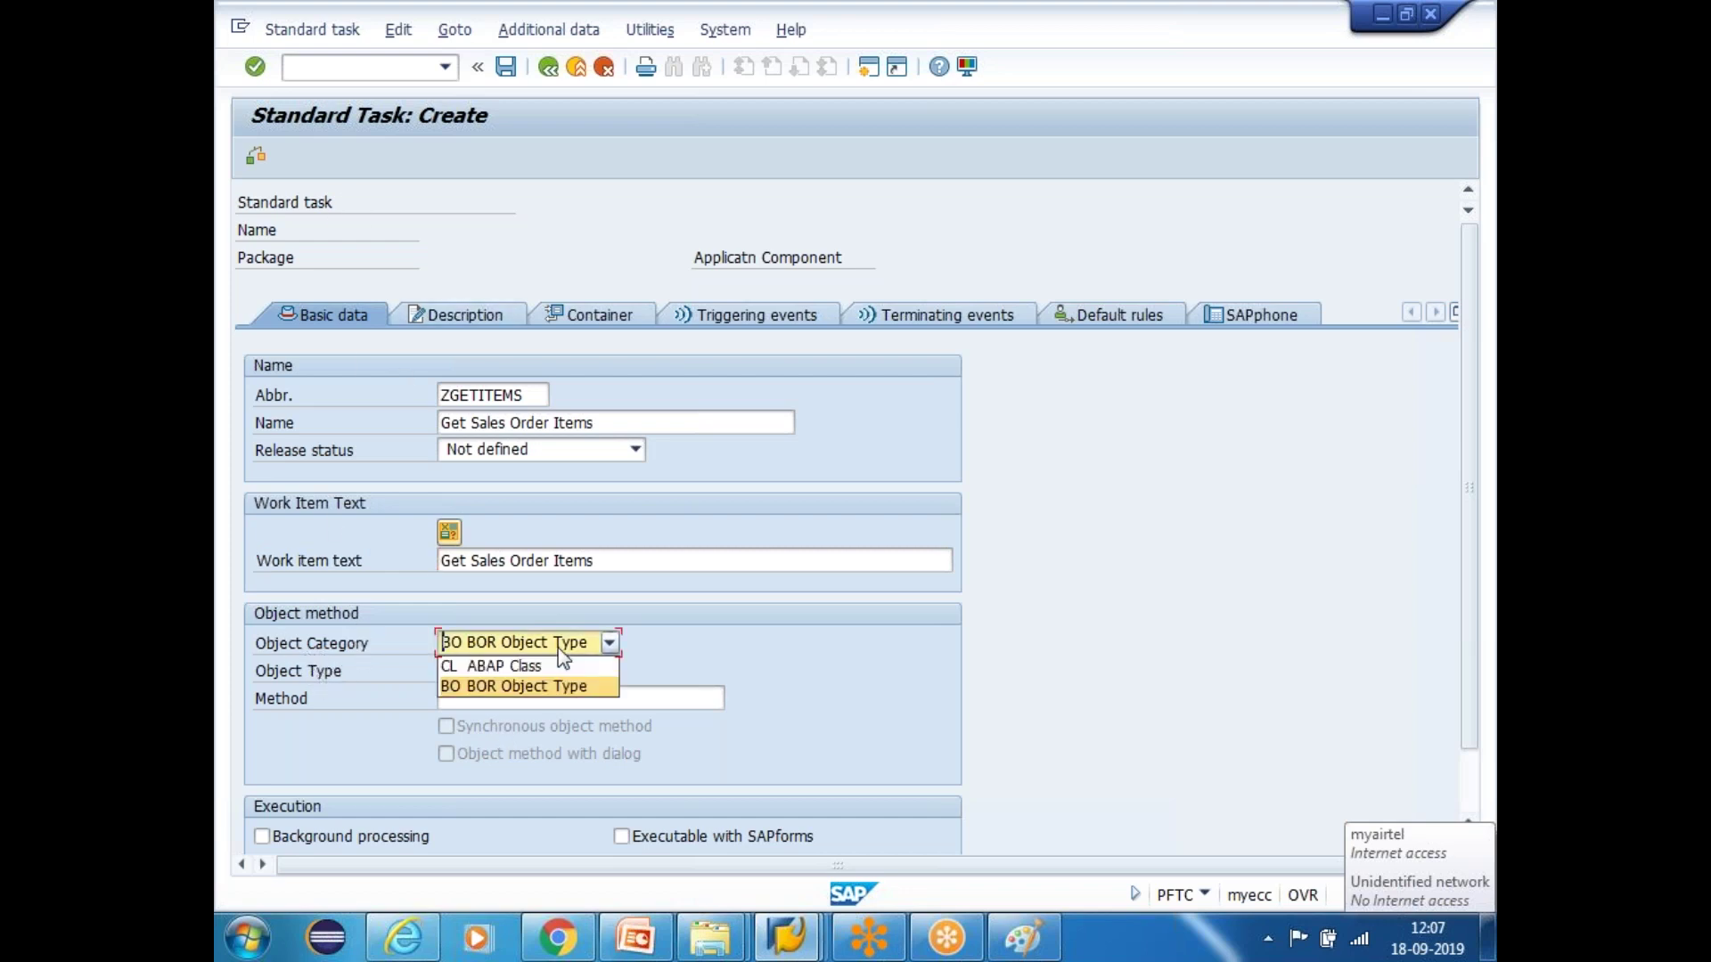
pyautogui.click(496, 687)
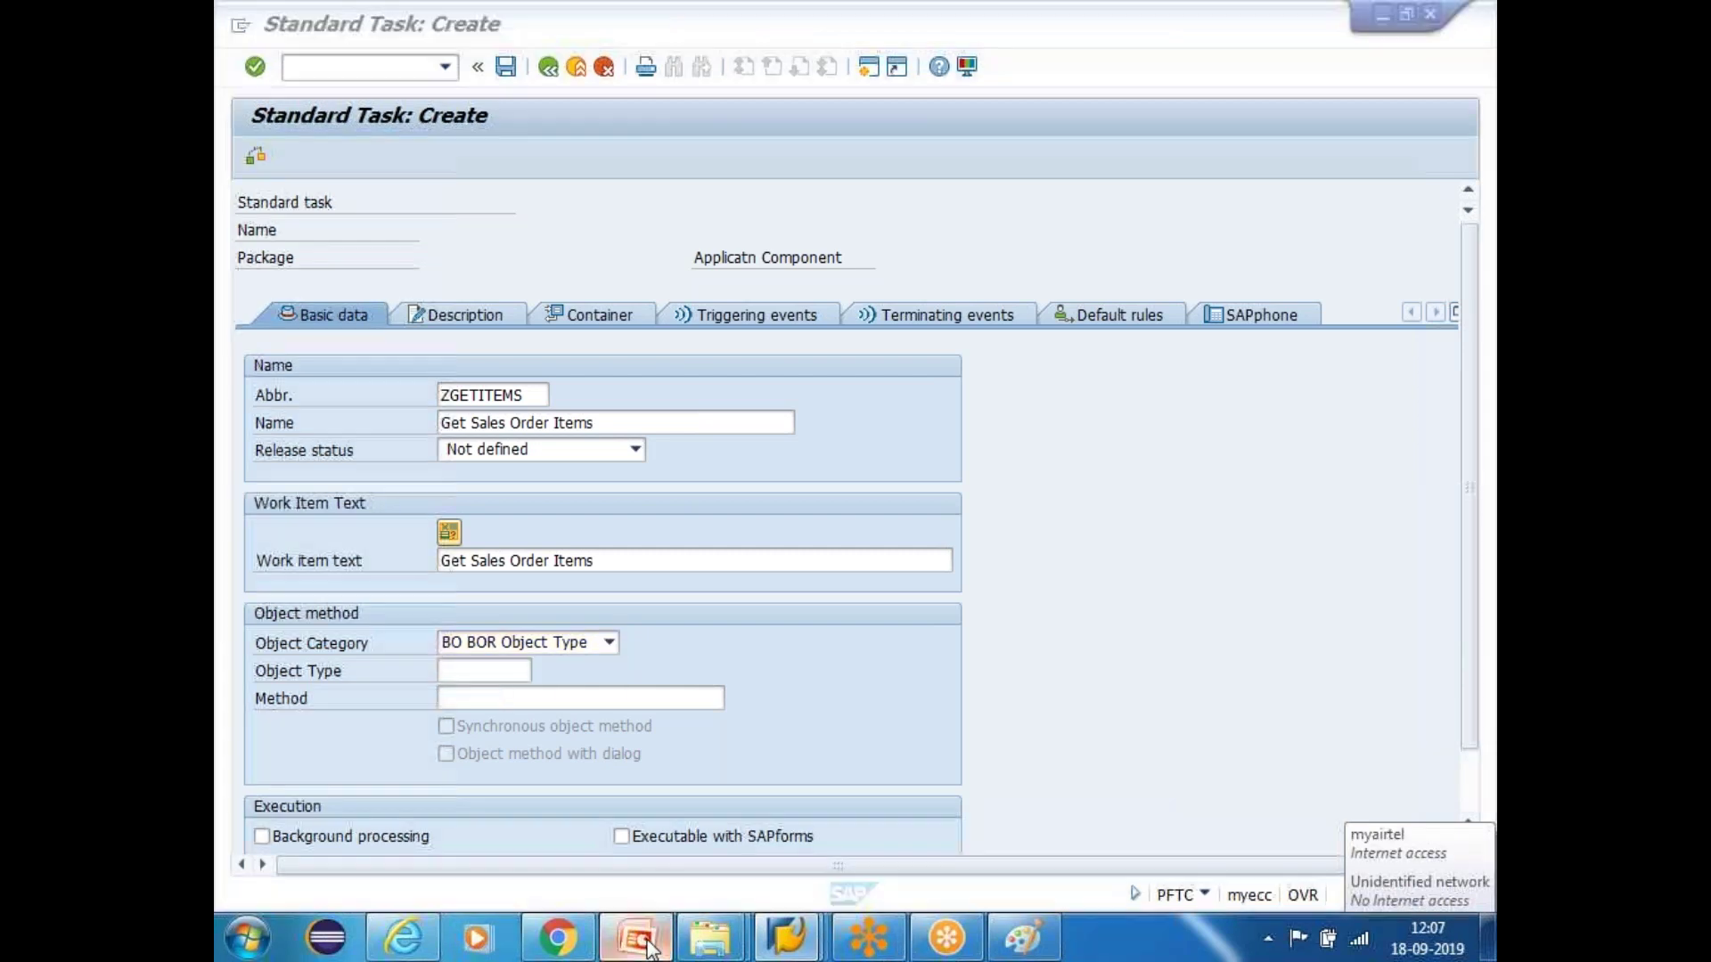
pyautogui.click(635, 937)
# Review slide 154's SAP Workflow Architecture, selecting the PROCESS LEVEL box, then return to SAP
pyautogui.click(326, 699)
pyautogui.click(325, 570)
pyautogui.click(324, 436)
pyautogui.click(330, 356)
pyautogui.click(342, 251)
pyautogui.scroll(1, 345, 319)
pyautogui.scroll(3, 342, 274)
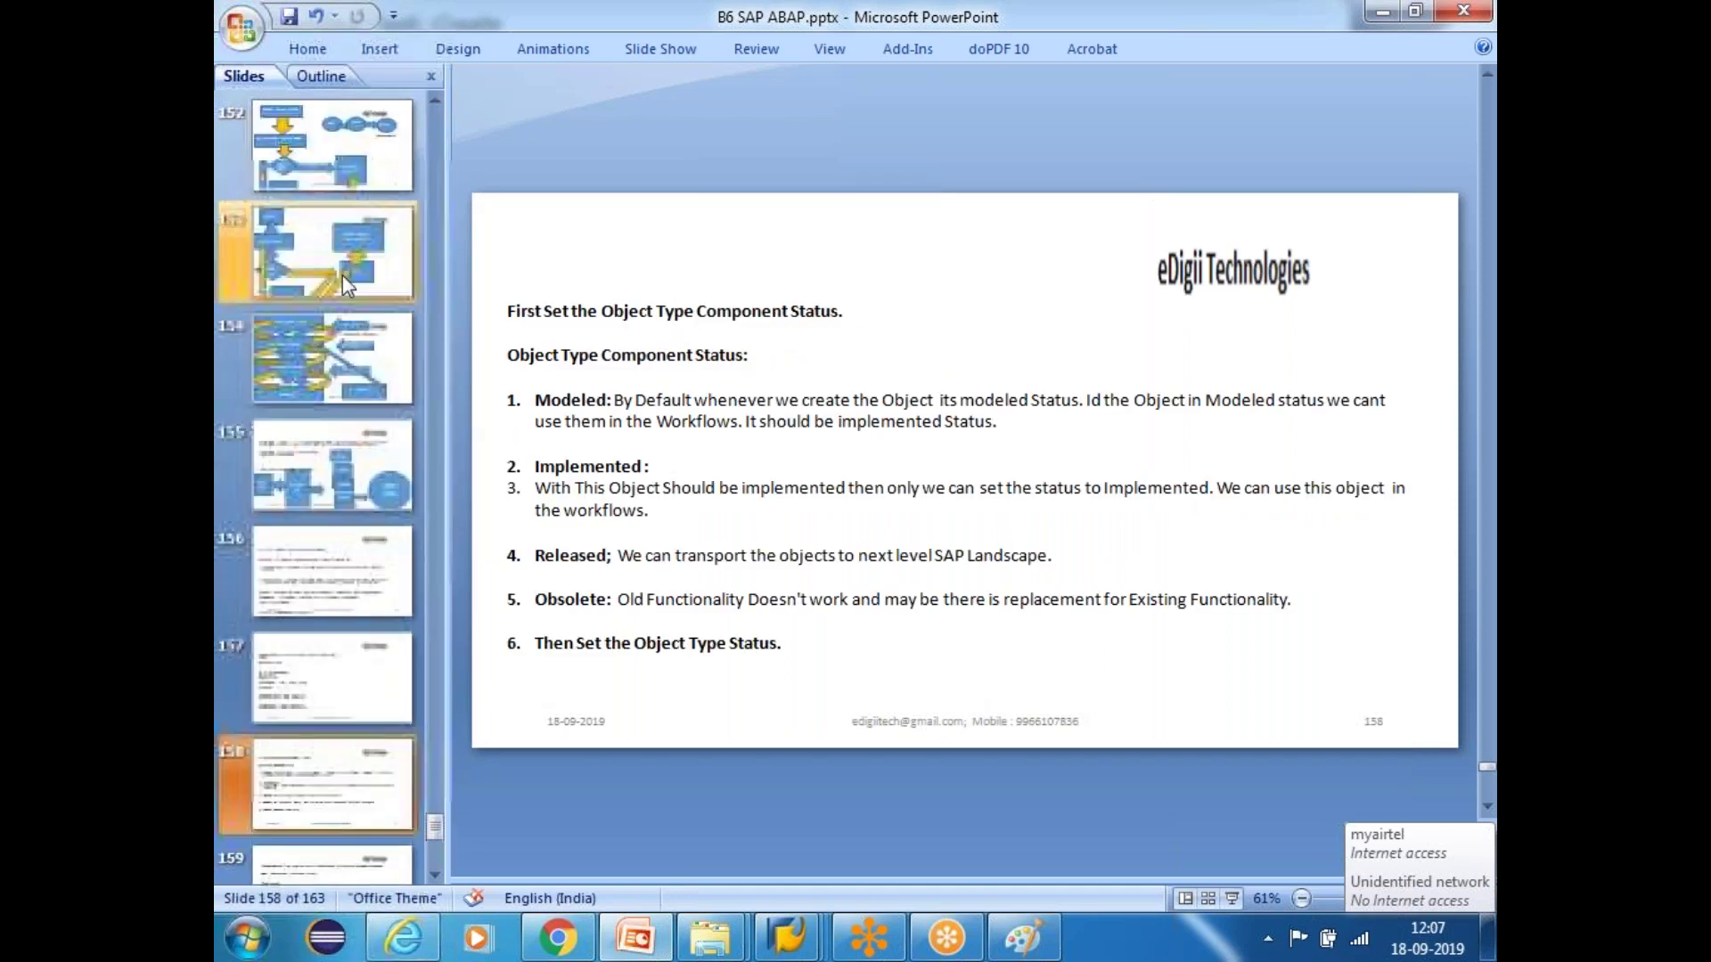
pyautogui.click(330, 354)
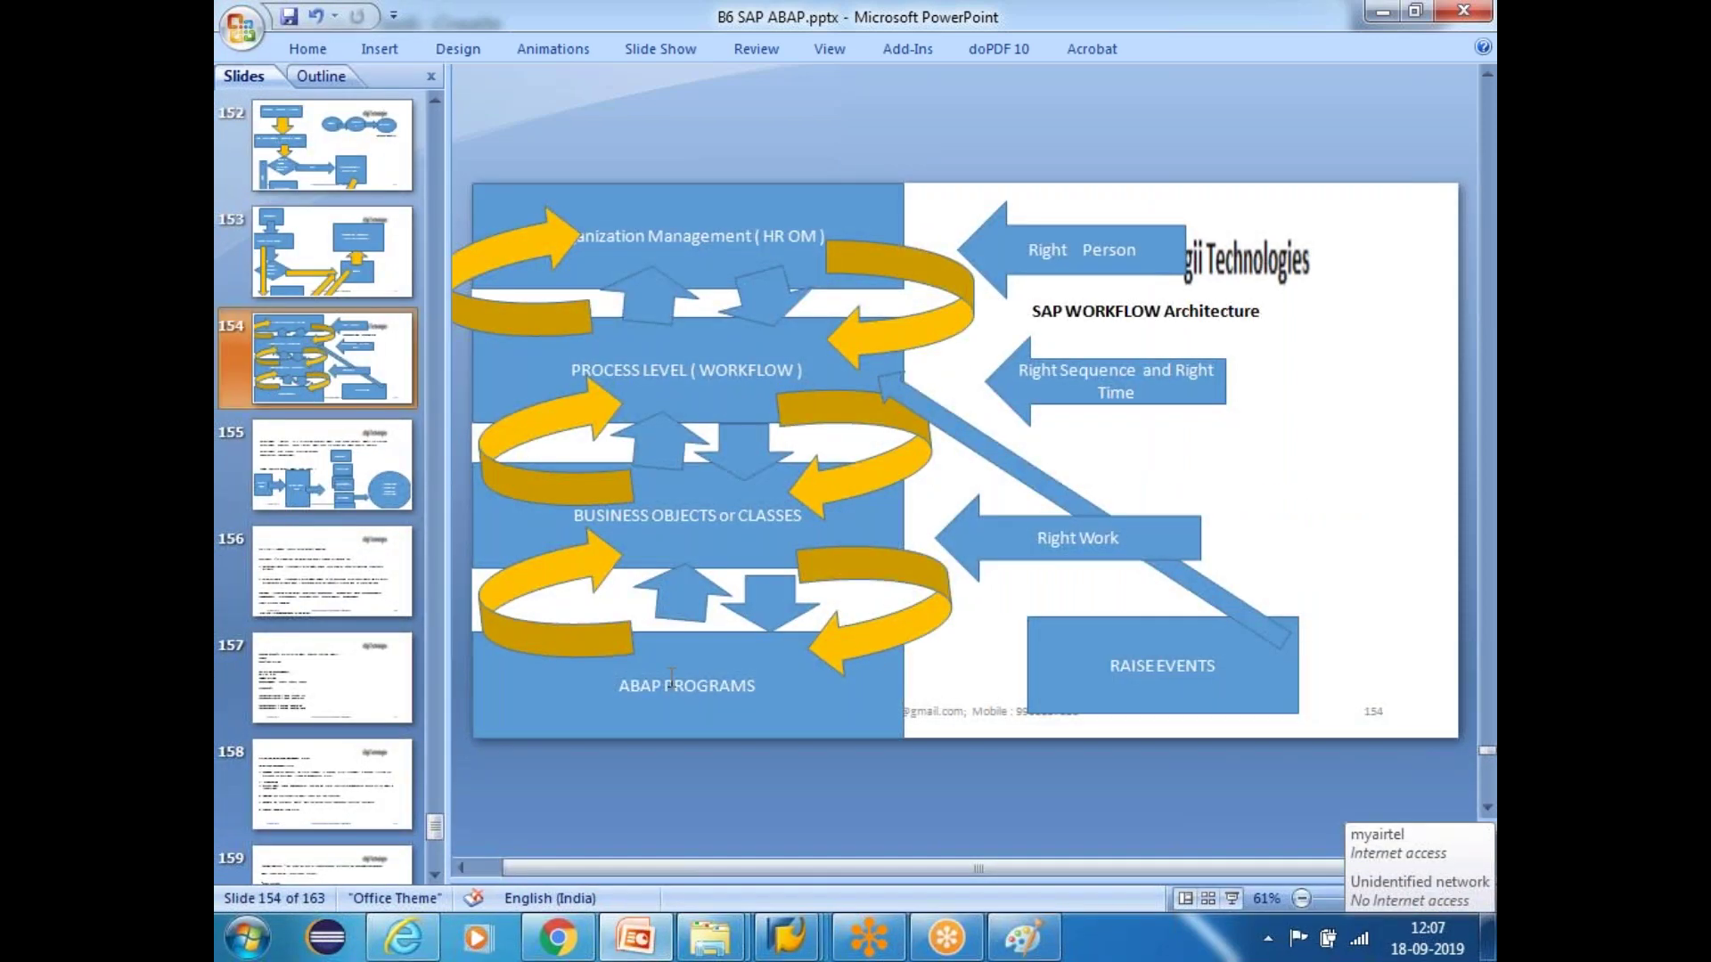
pyautogui.click(687, 426)
pyautogui.click(735, 367)
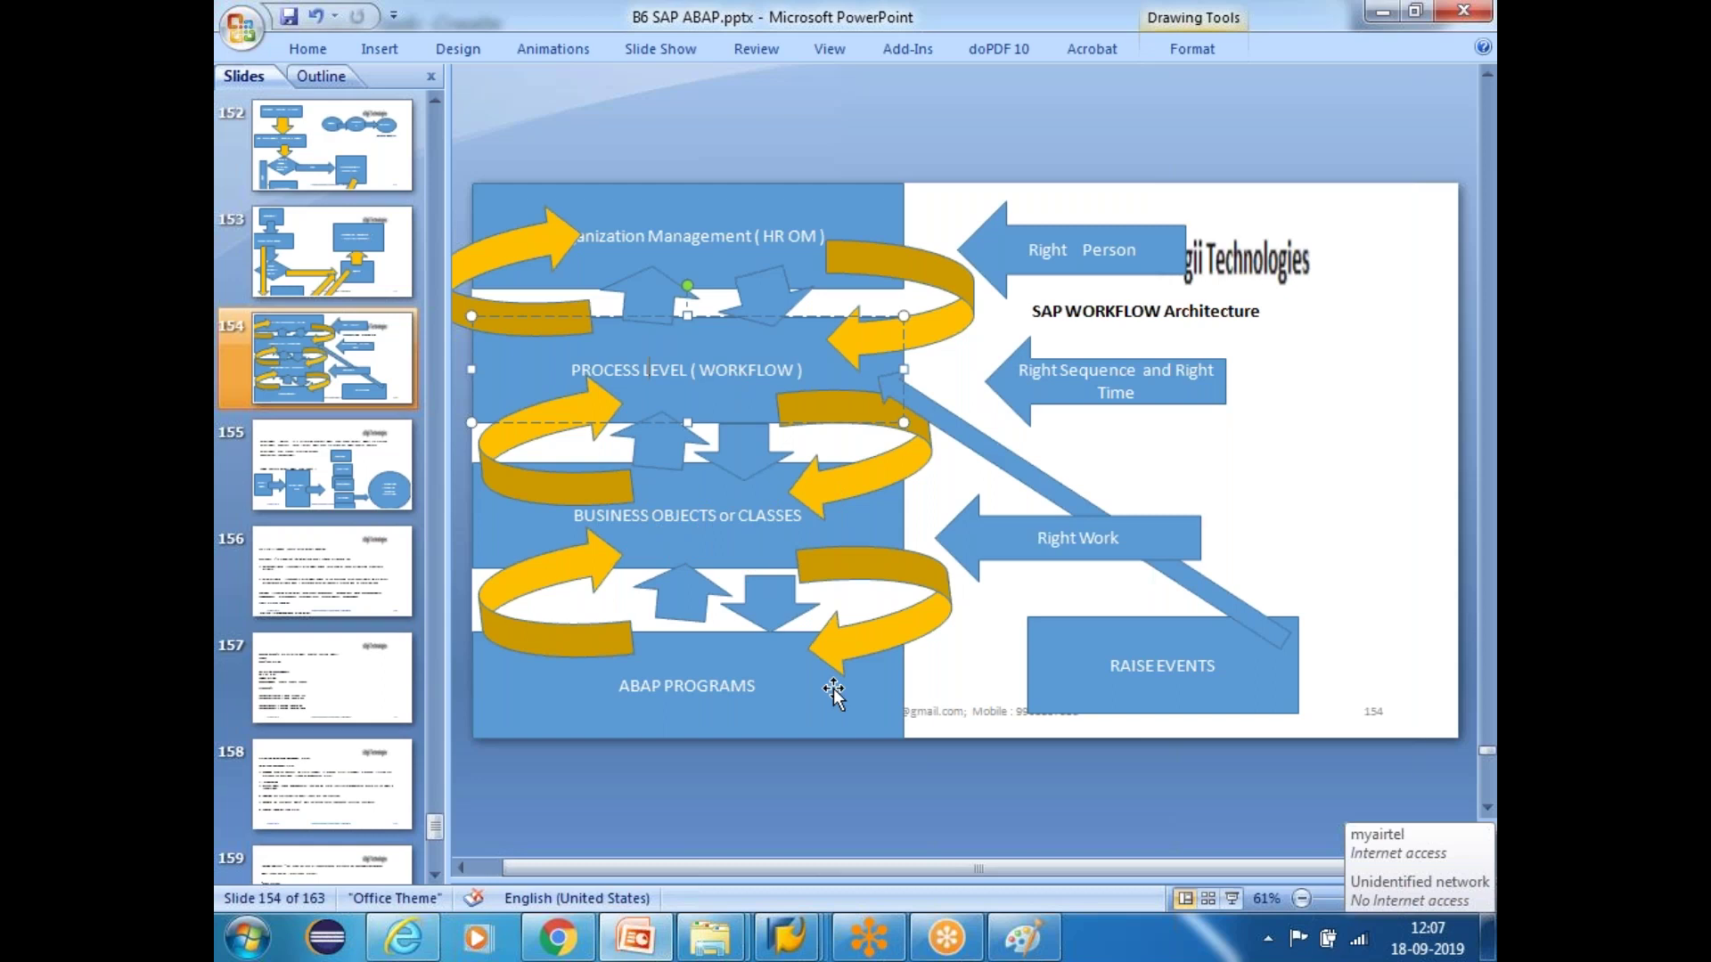
pyautogui.hotkey('alt', 'Tab')
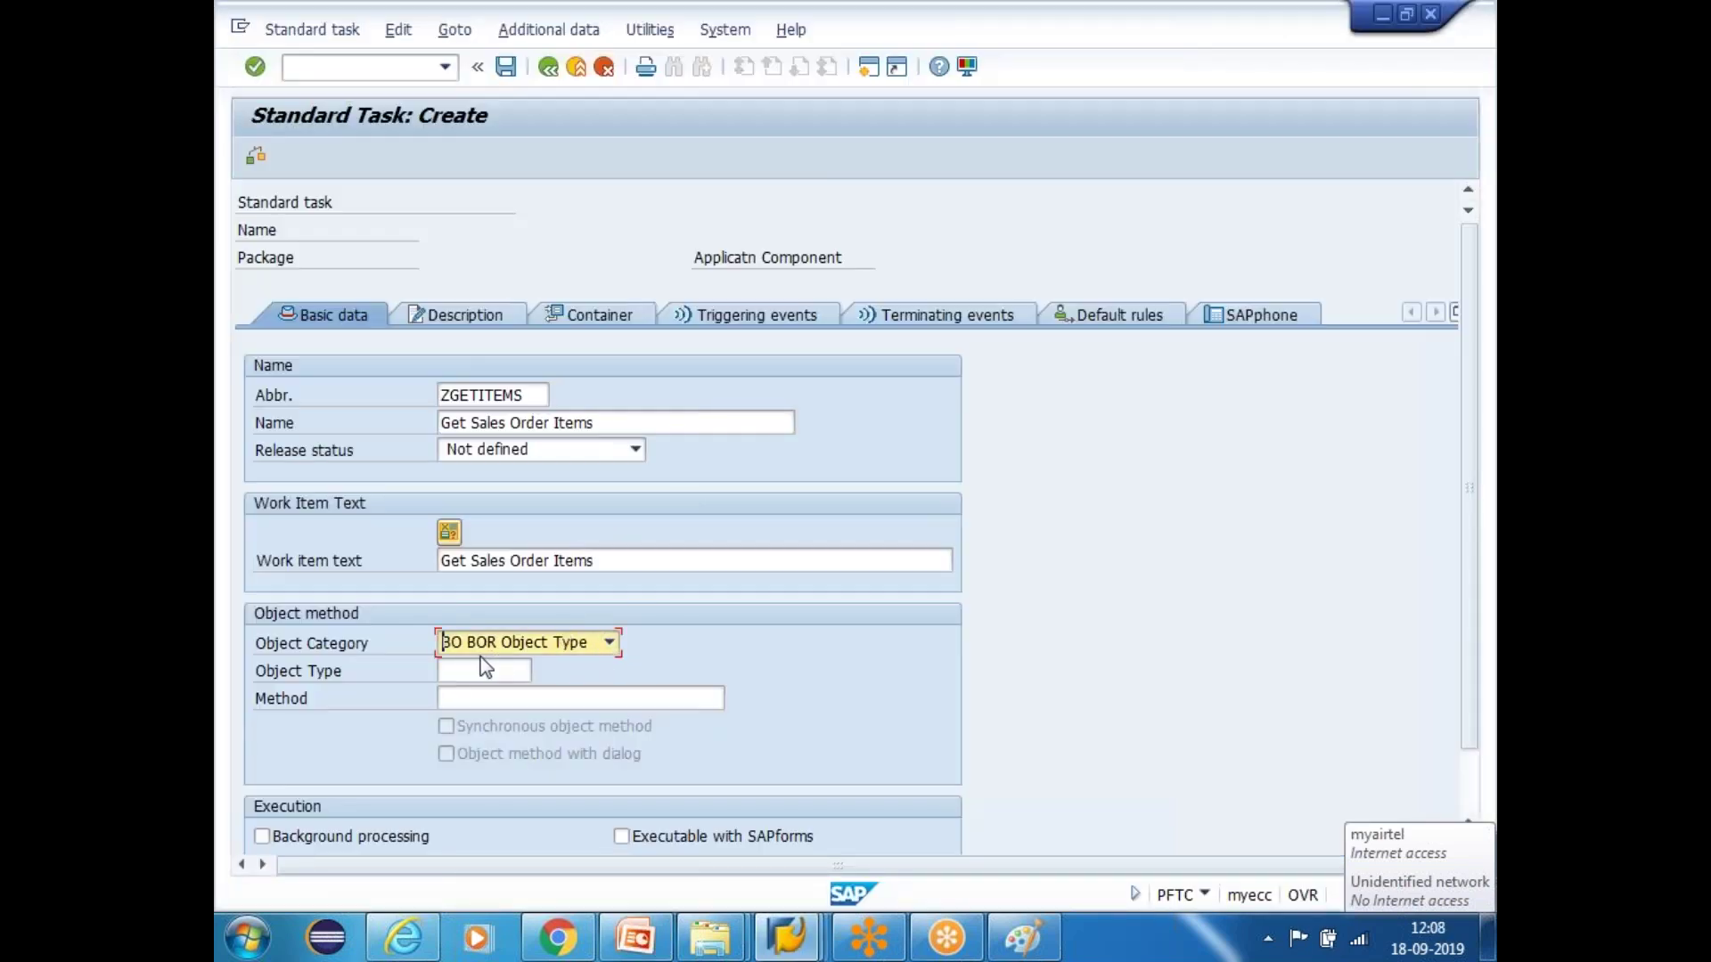
# Keep category BO BOR Object Type and enter object type ZBUS6SALES, correcting the typos
pyautogui.click(607, 644)
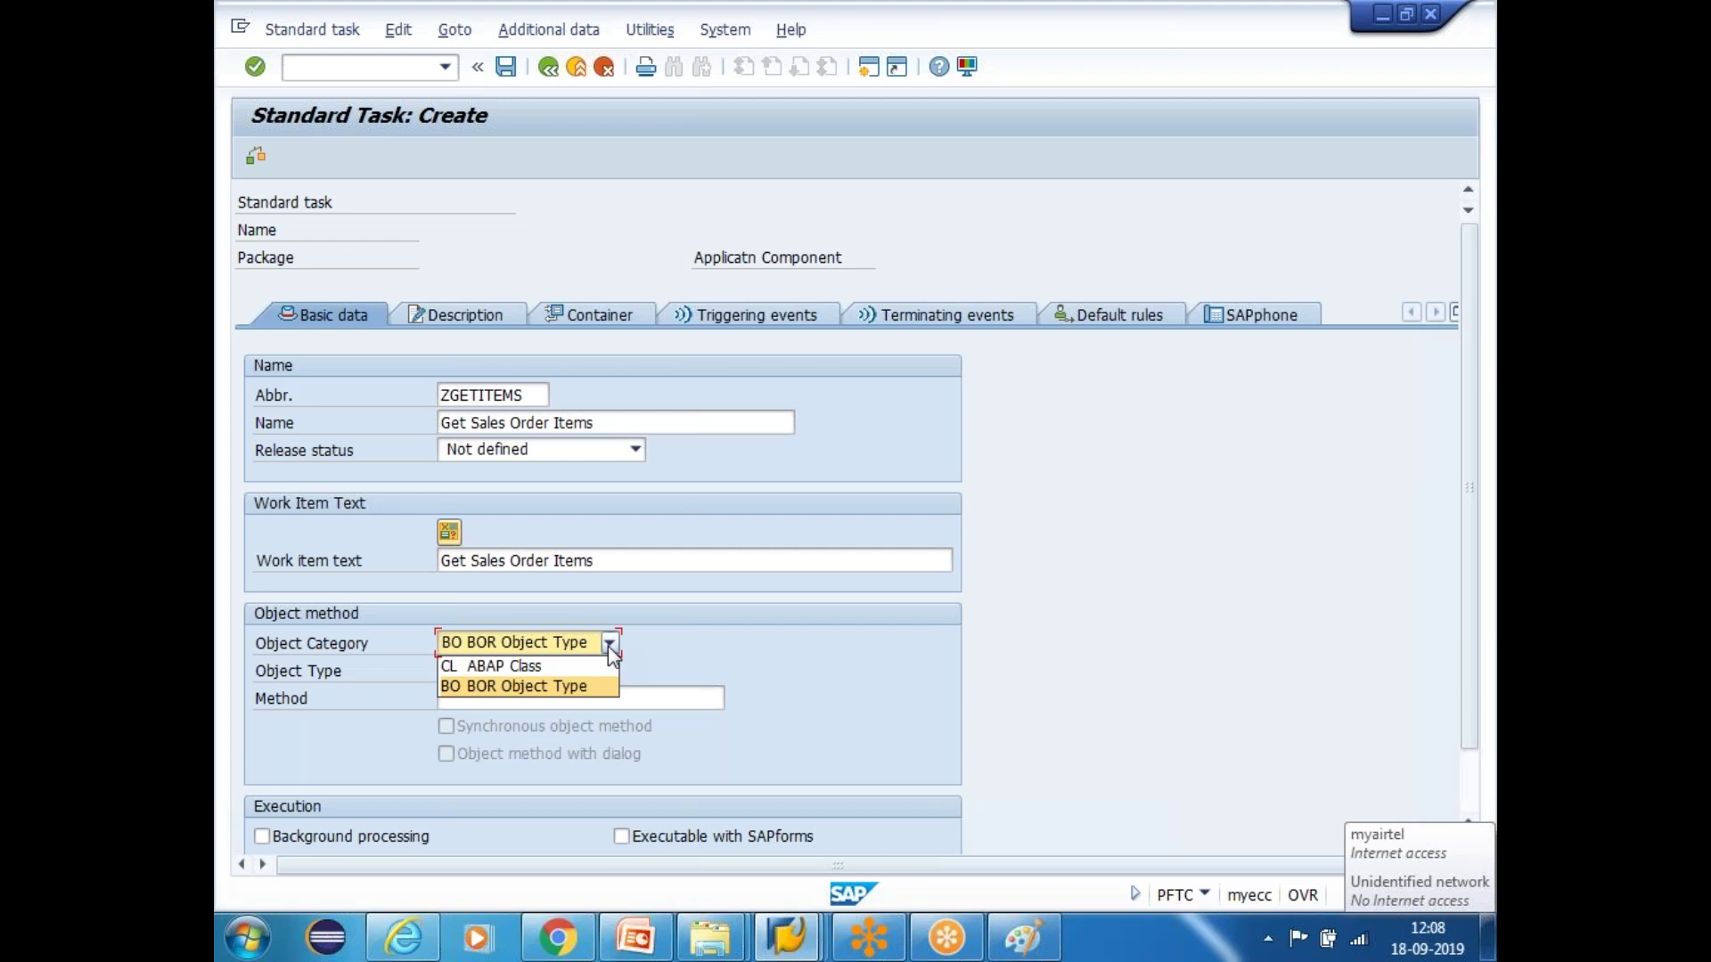
pyautogui.click(549, 693)
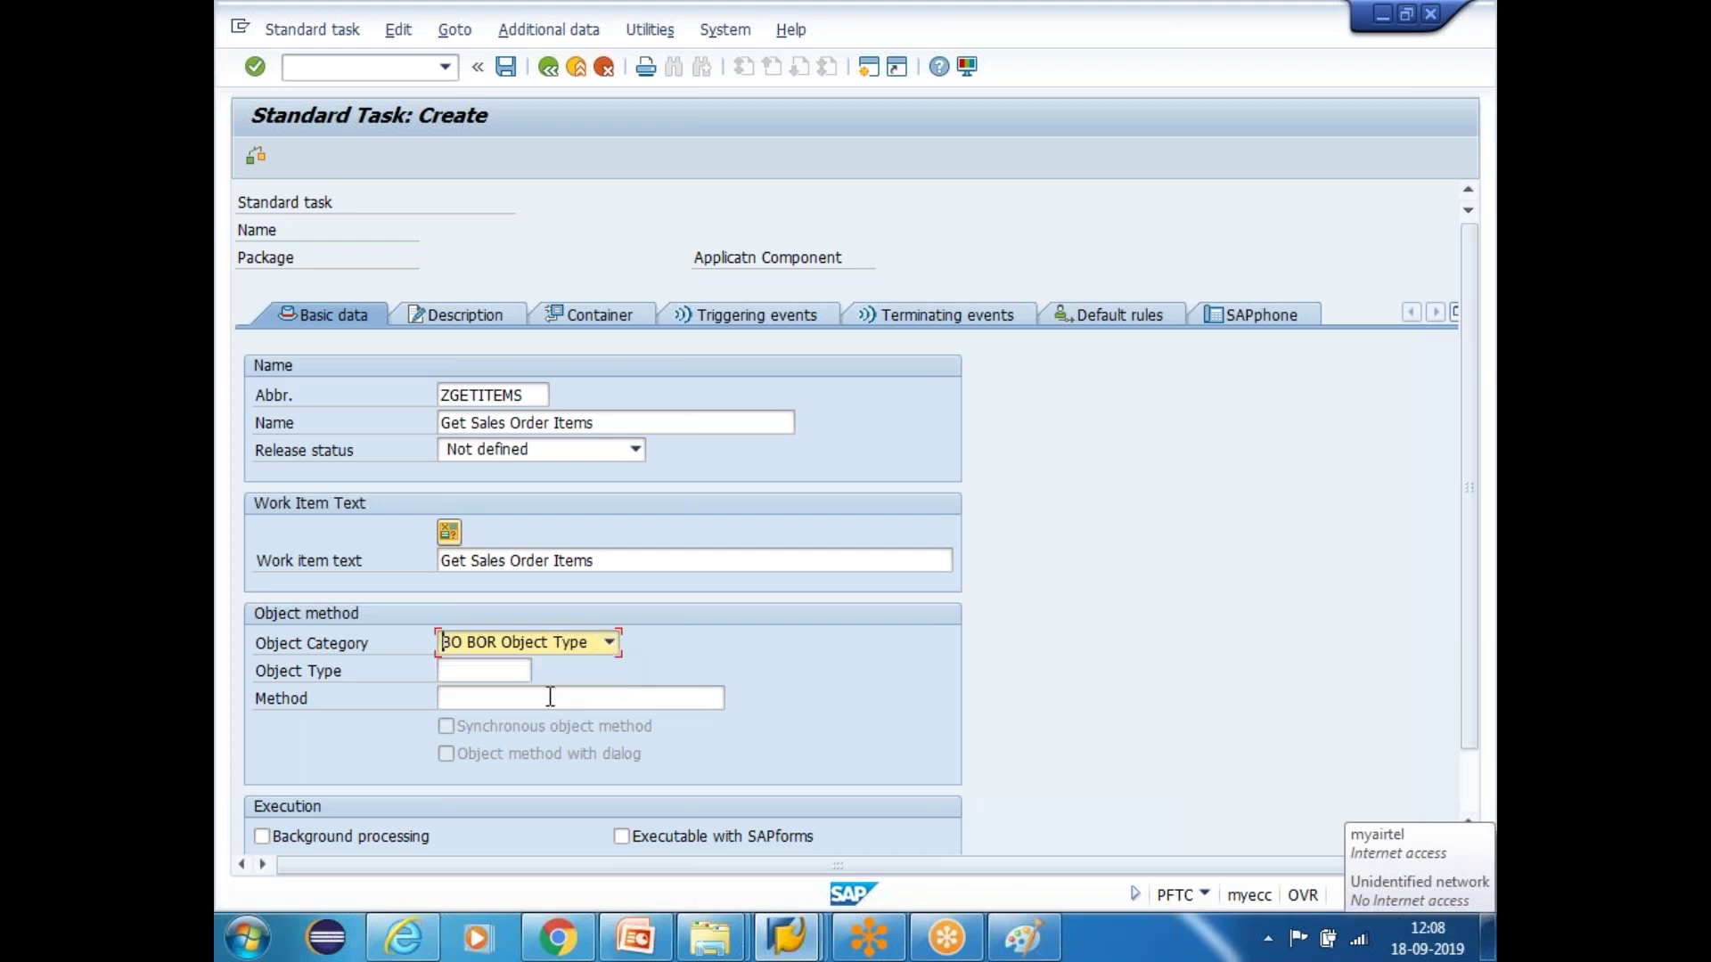
pyautogui.click(475, 679)
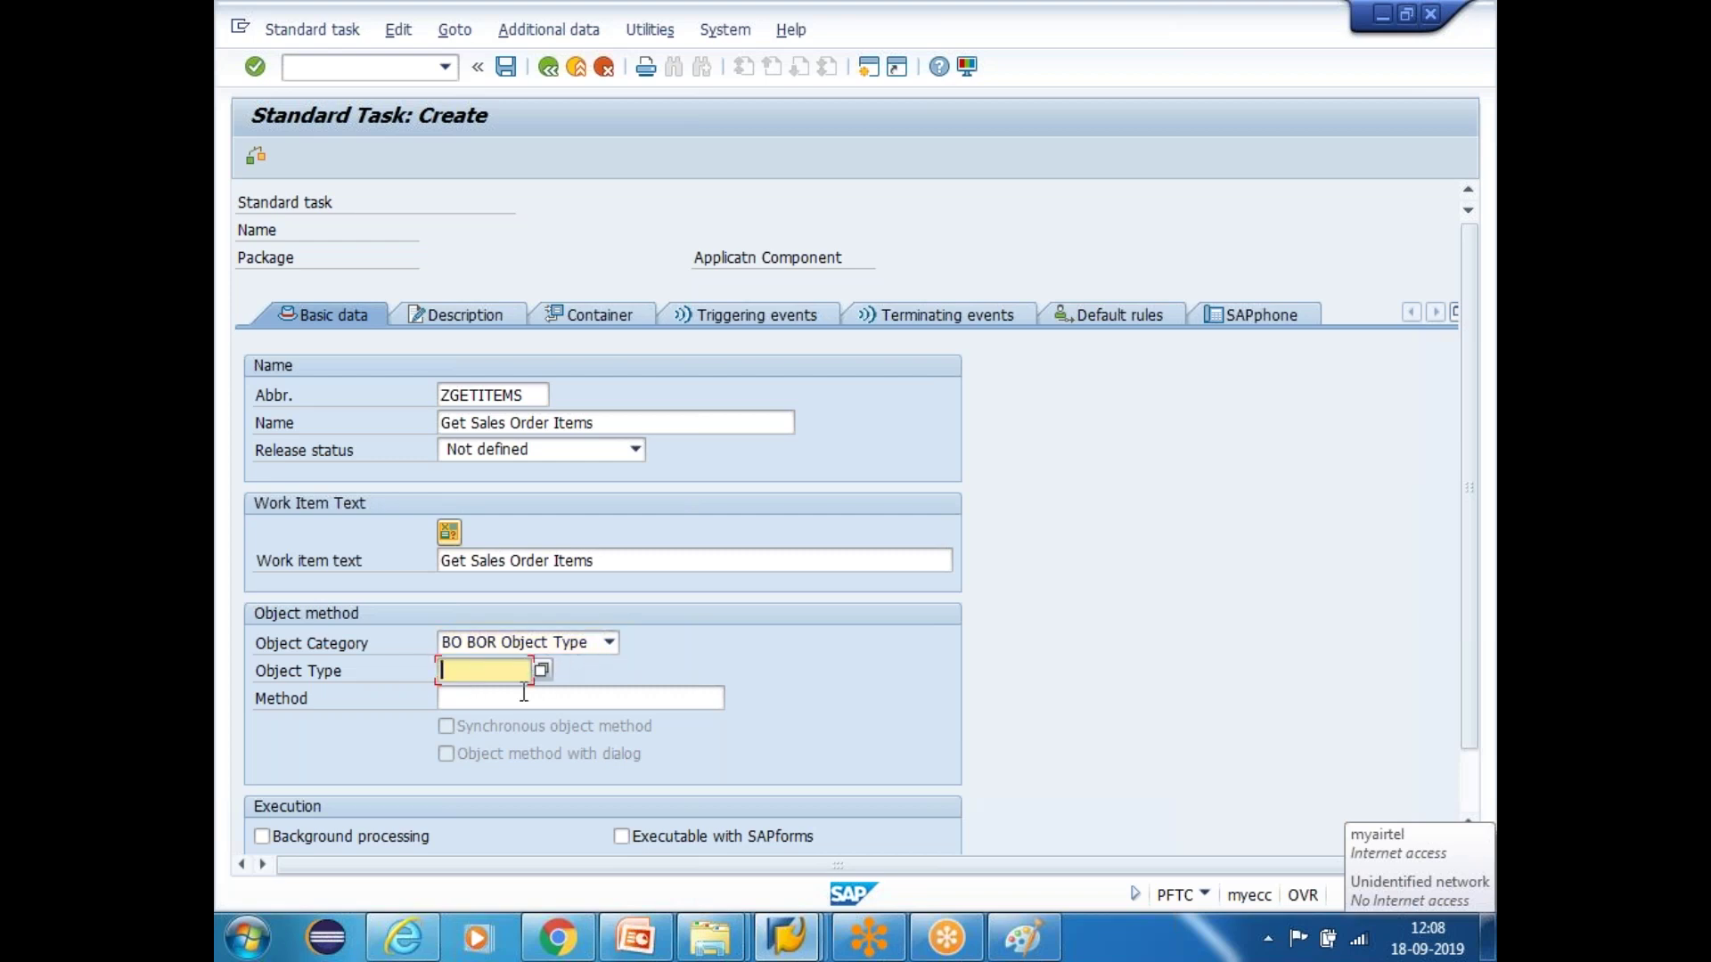
pyautogui.hotkey('alt', 'Tab')
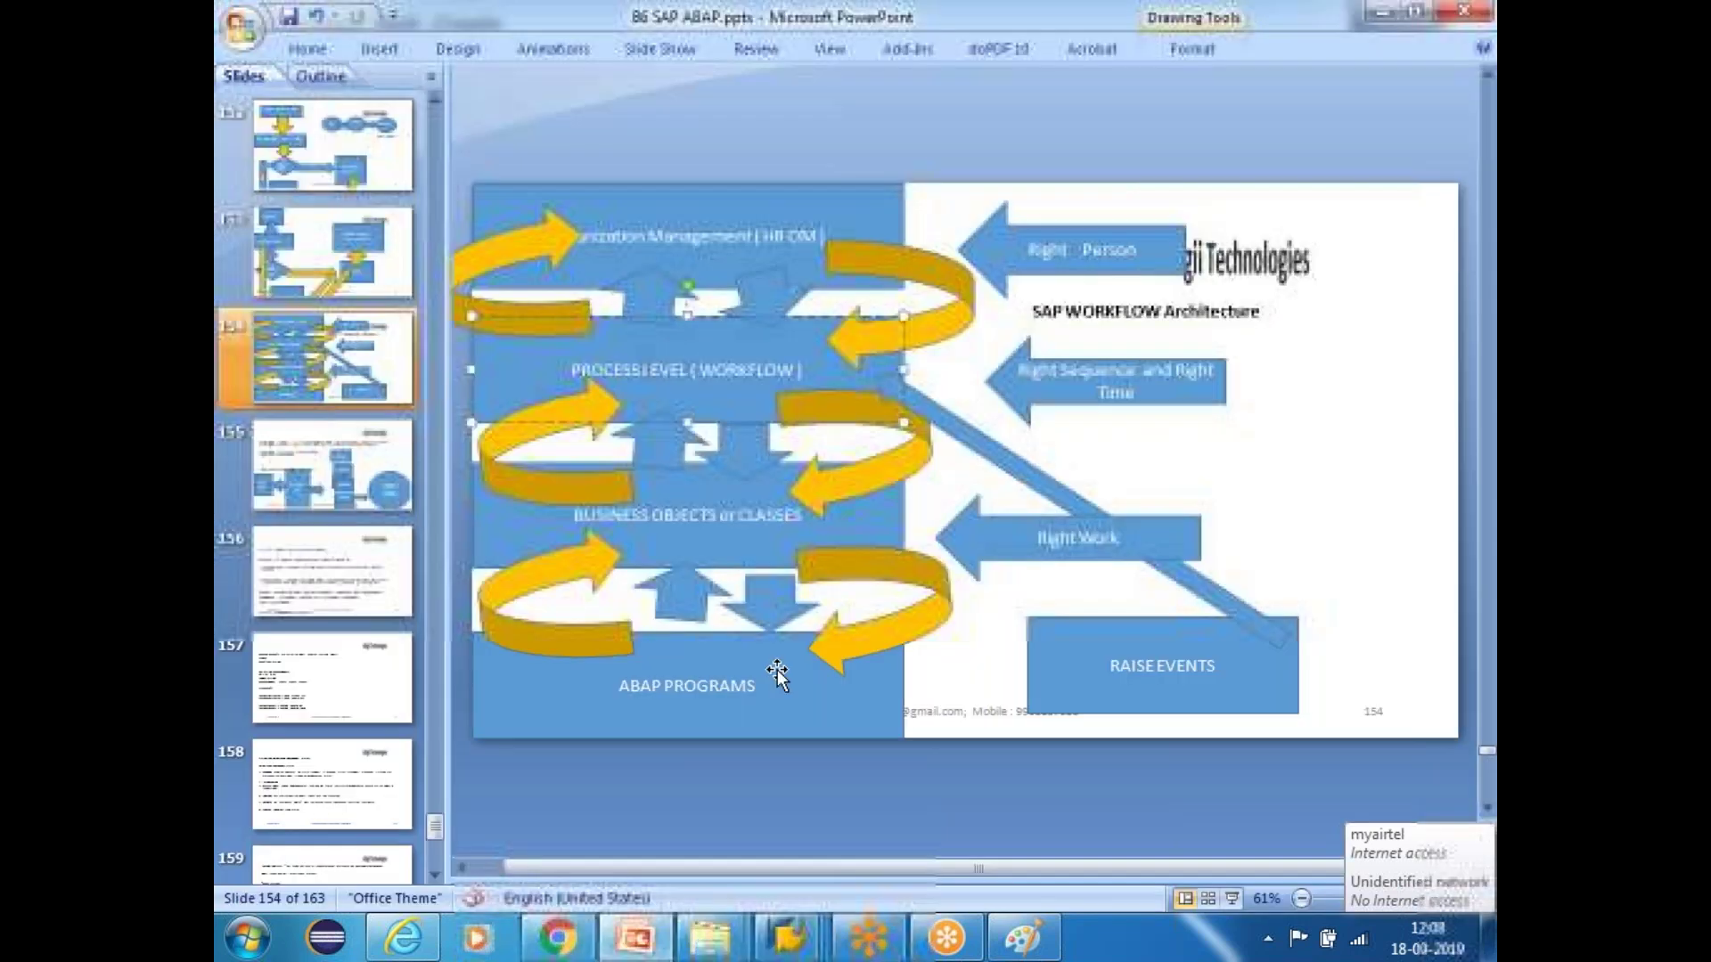
pyautogui.hotkey('alt', 'Tab')
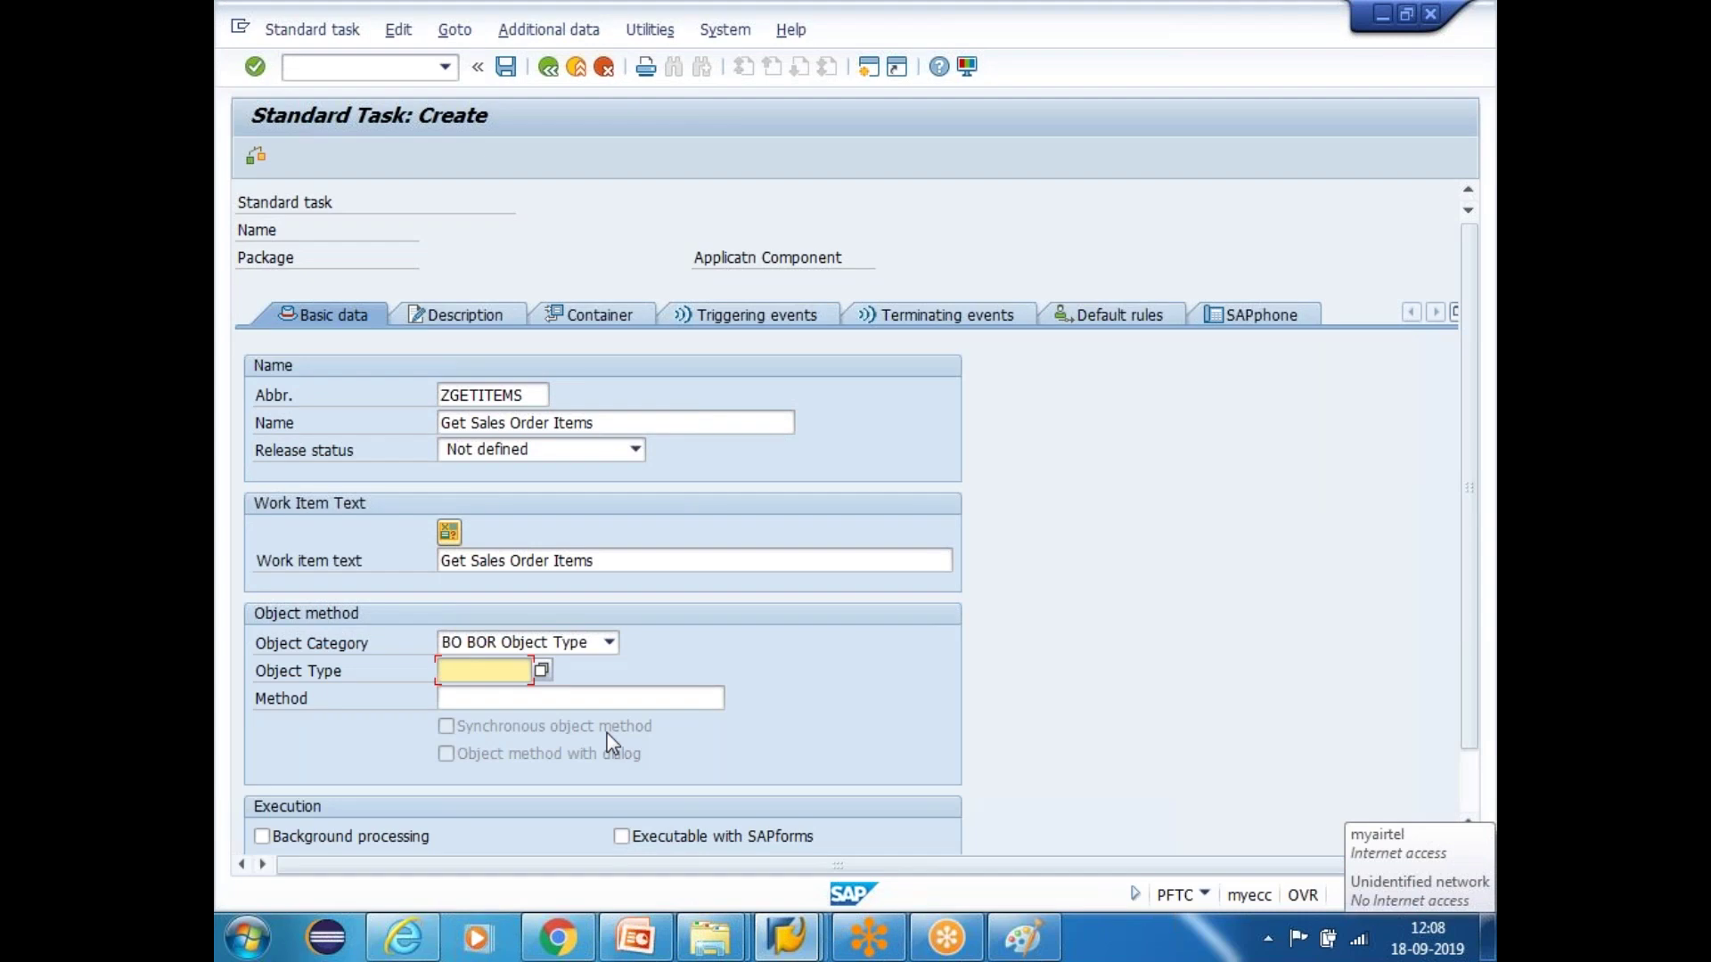
pyautogui.hotkey('ctrl', 'v')
pyautogui.press('BackSpace')
pyautogui.press('BackSpace')
pyautogui.press('BackSpace')
pyautogui.press('BackSpace')
pyautogui.press('BackSpace')
pyautogui.press('BackSpace')
pyautogui.press('BackSpace')
pyautogui.press('BackSpace')
pyautogui.press('BackSpace')
pyautogui.write('Z')
pyautogui.write('BUS')
pyautogui.write('E')
pyautogui.write('DGSAL')
pyautogui.press('BackSpace')
pyautogui.press('BackSpace')
pyautogui.press('BackSpace')
pyautogui.press('BackSpace')
pyautogui.press('BackSpace')
pyautogui.press('BackSpace')
pyautogui.press('BackSpace')
pyautogui.press('BackSpace')
pyautogui.press('BackSpace')
pyautogui.write('BUS6SALES')
pyautogui.click(564, 700)
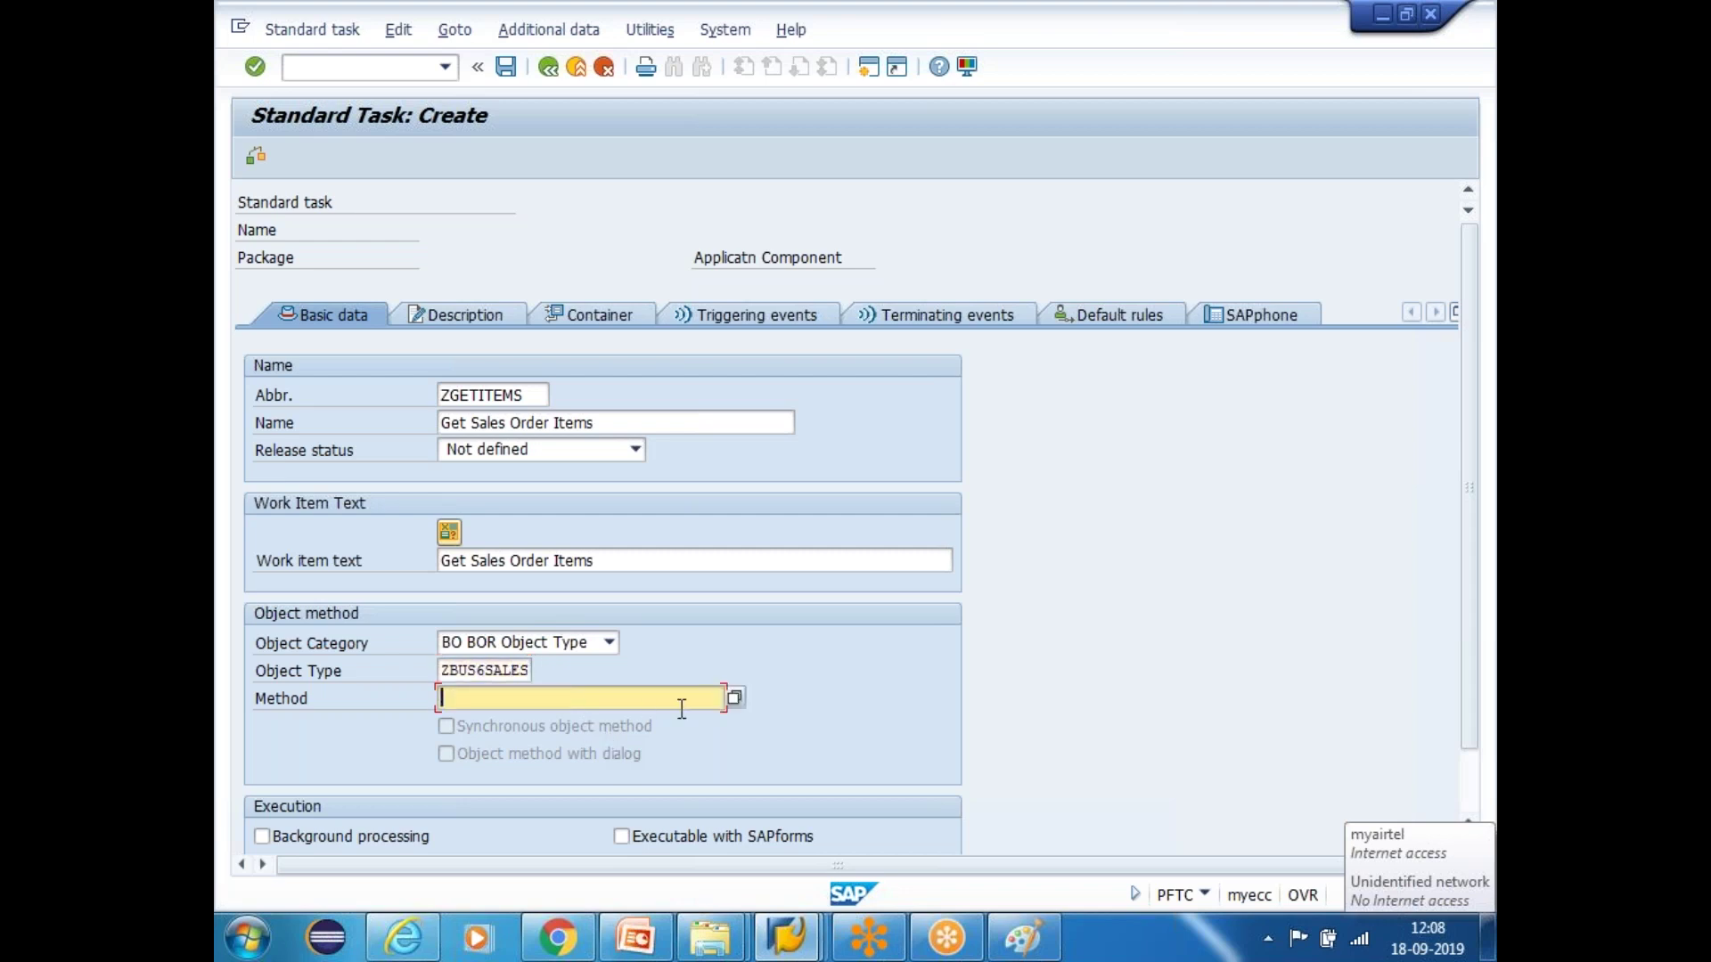
# Choose GET_ITEMS from the ZBUS6SALES method list as the task's method and save
pyautogui.click(735, 699)
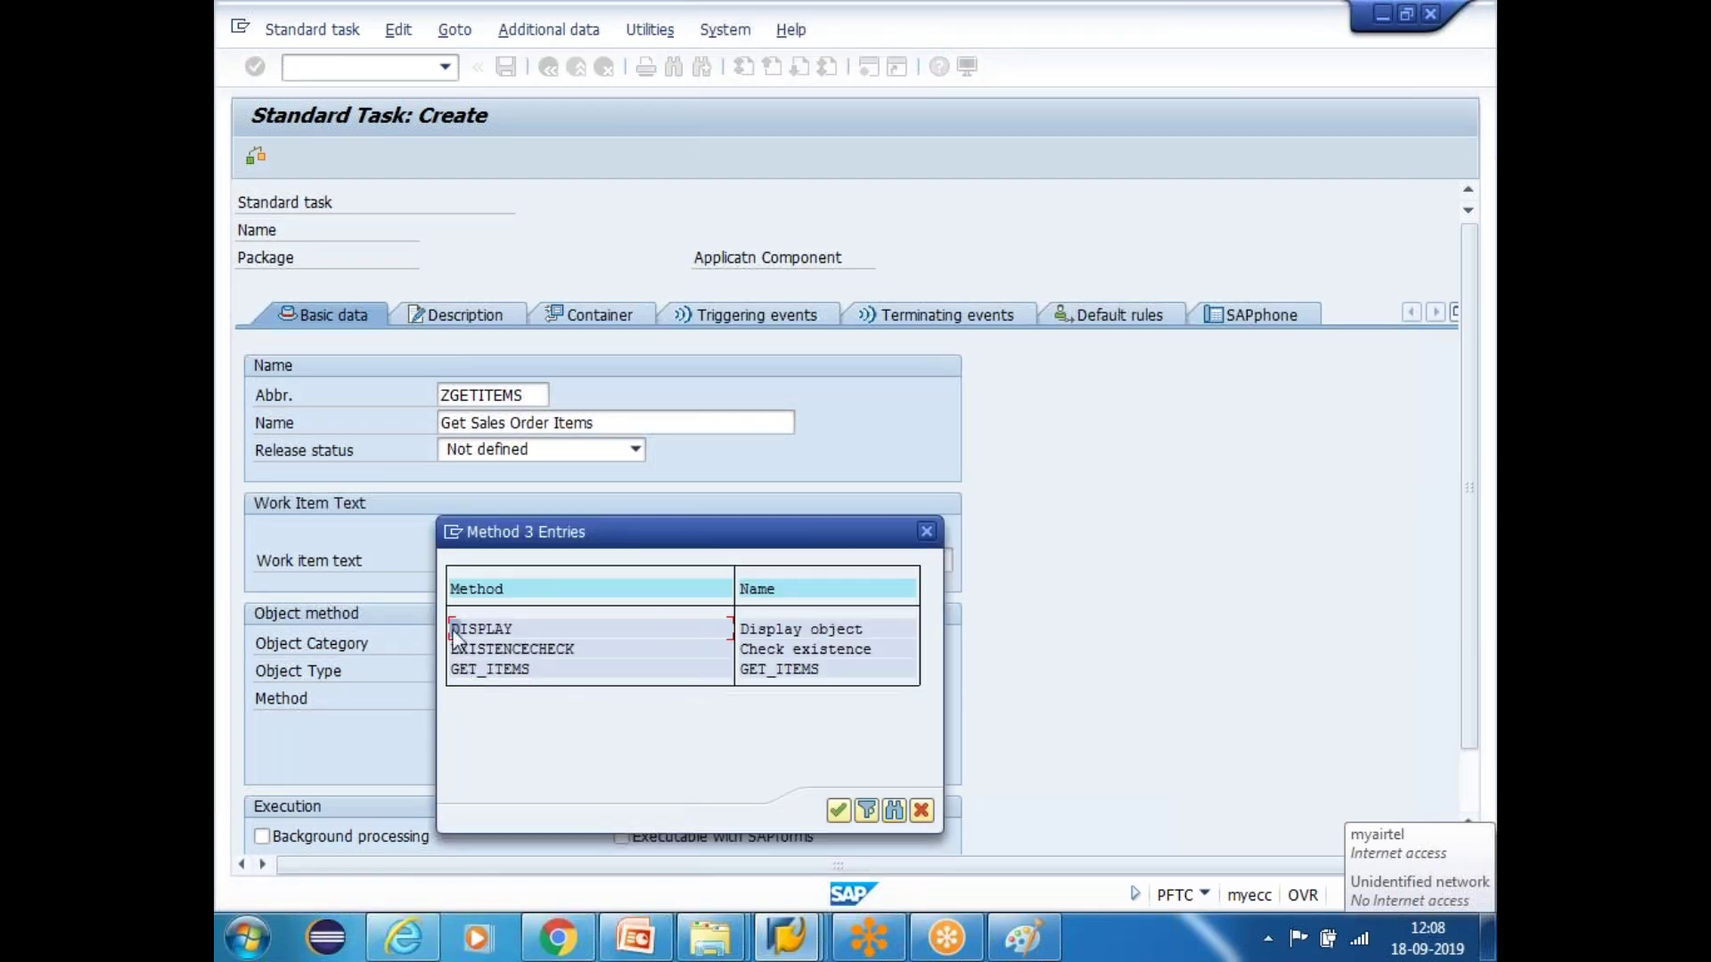
pyautogui.moveTo(451, 625); pyautogui.dragTo(576, 655)
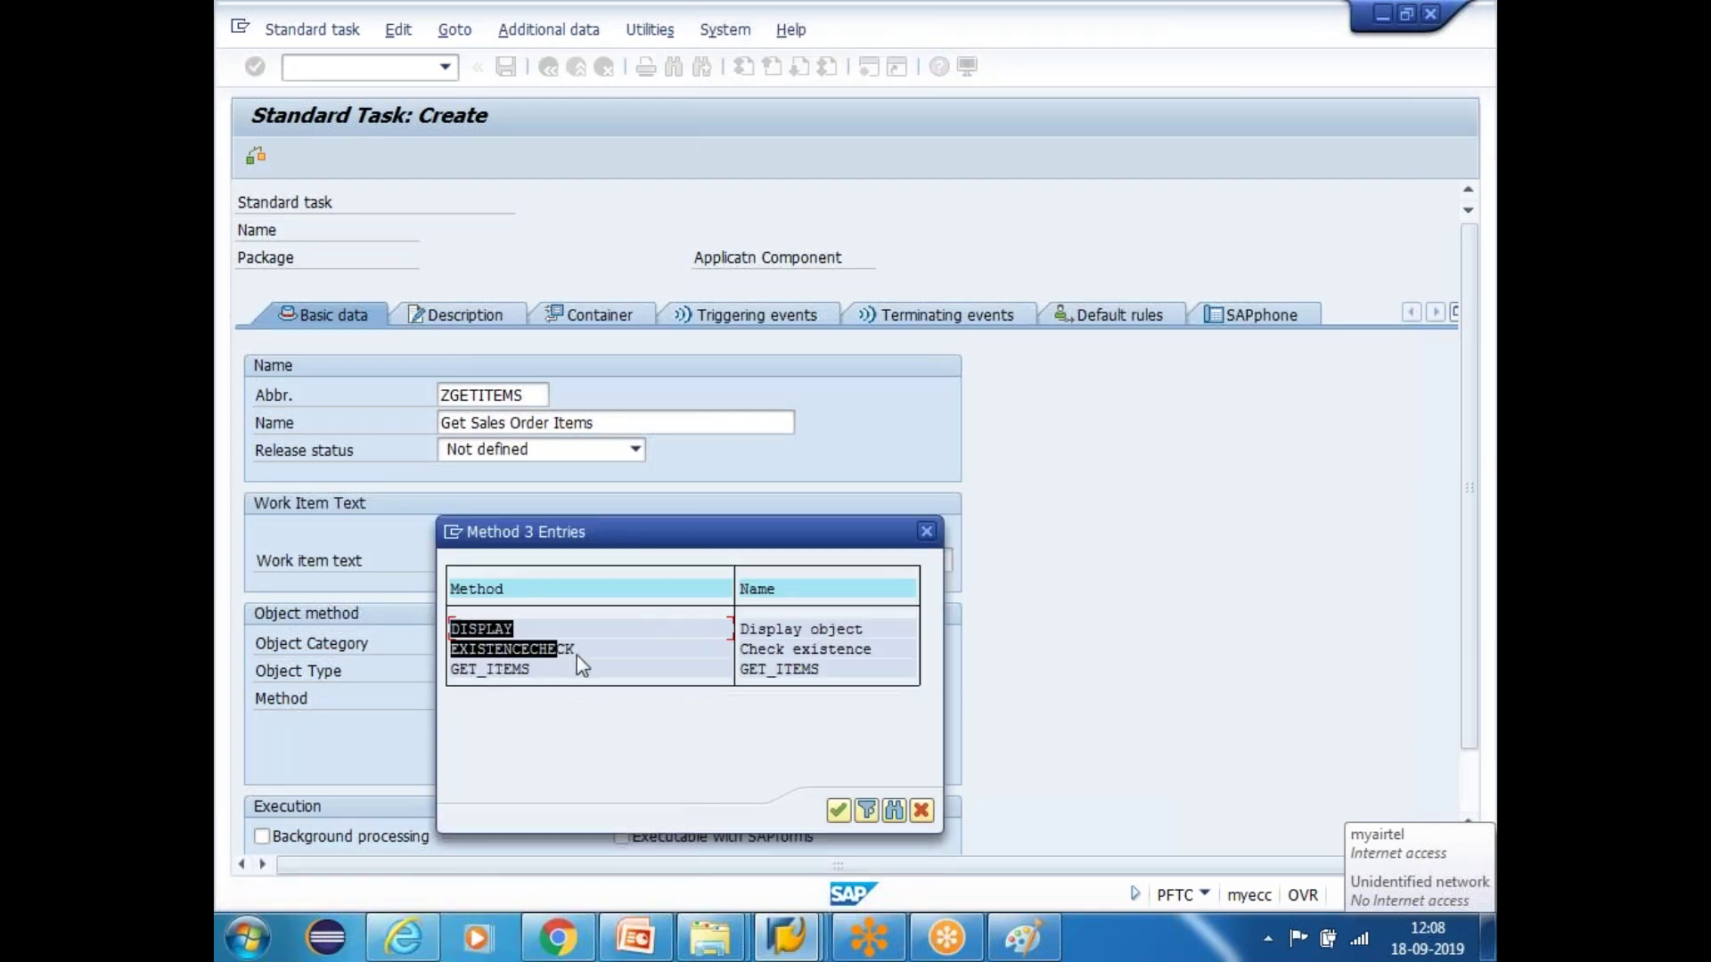
pyautogui.click(633, 656)
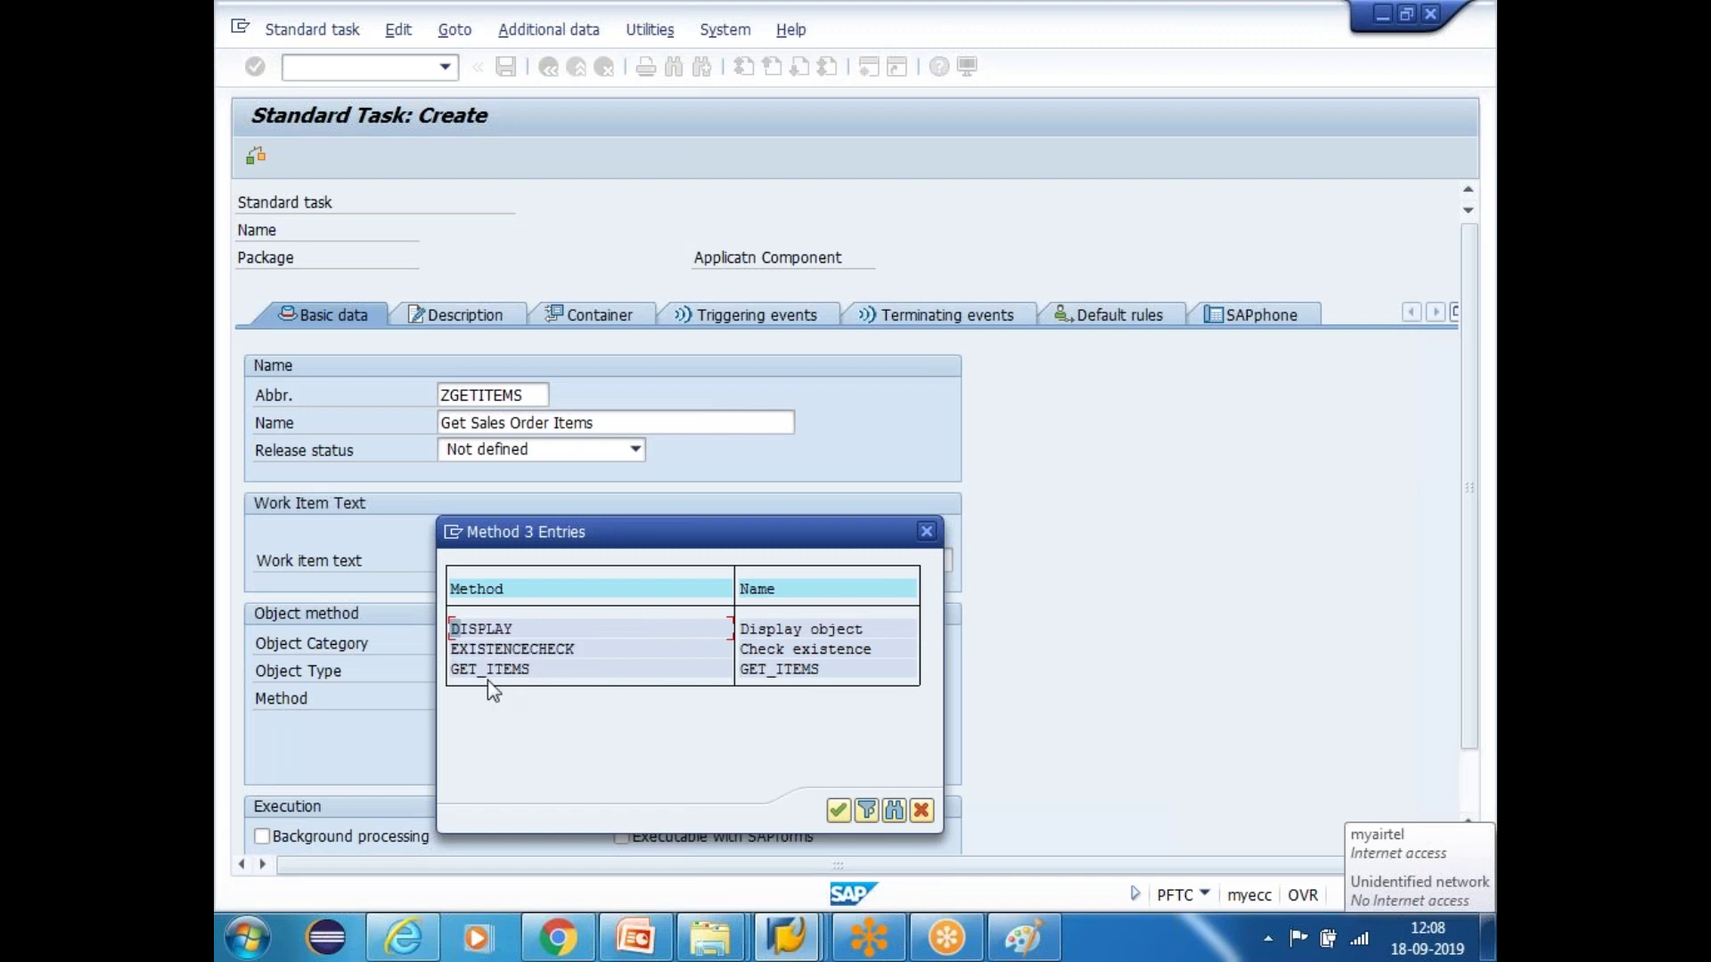
pyautogui.moveTo(451, 668); pyautogui.dragTo(549, 680)
pyautogui.click(481, 670)
pyautogui.click(507, 670)
pyautogui.doubleClick(510, 670)
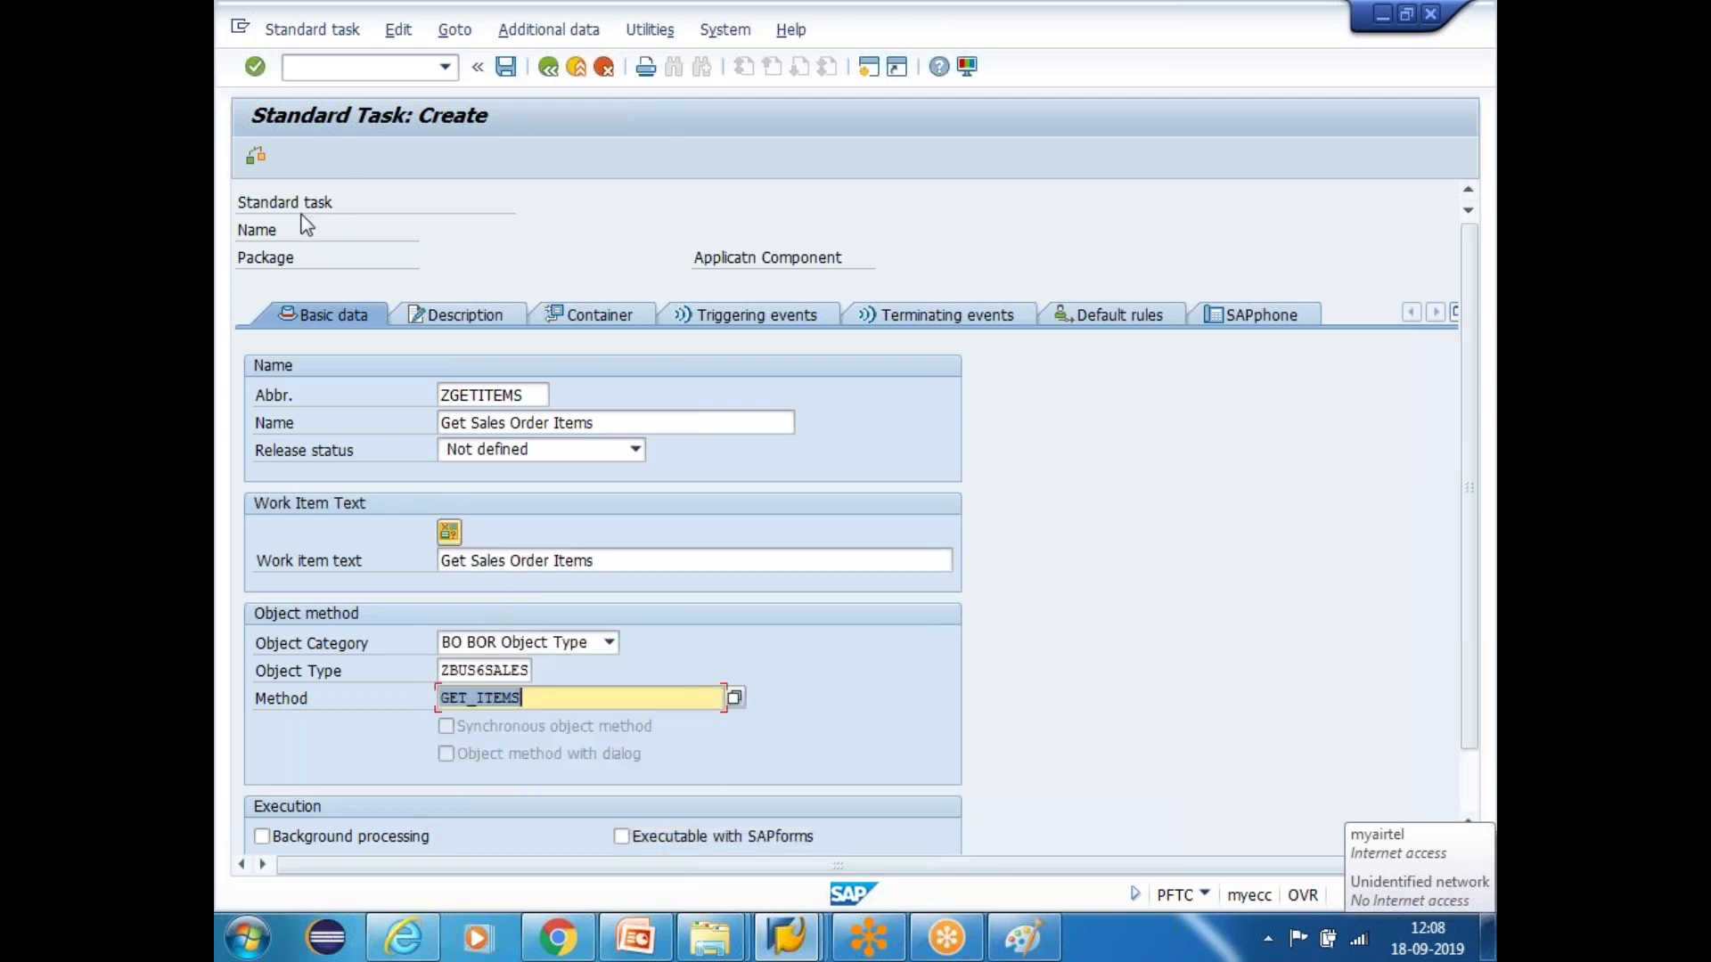
pyautogui.click(506, 66)
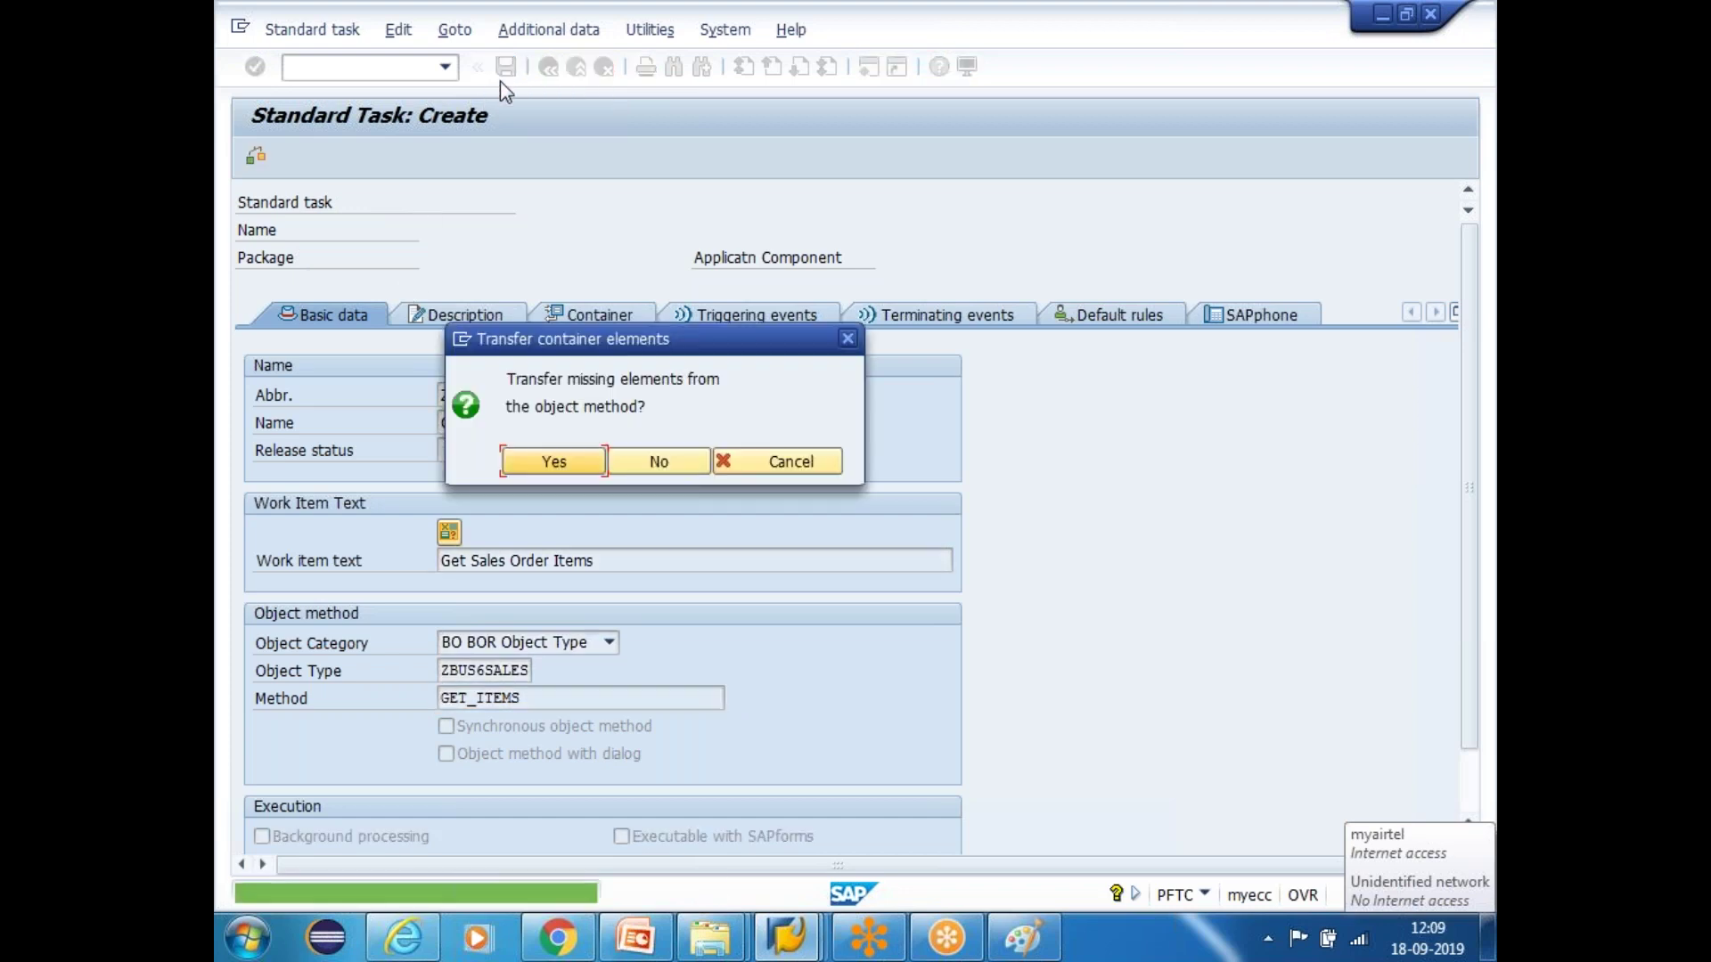
# Transfer the missing container elements, save in package ZEDG6 and confirm the workbench request
pyautogui.click(555, 463)
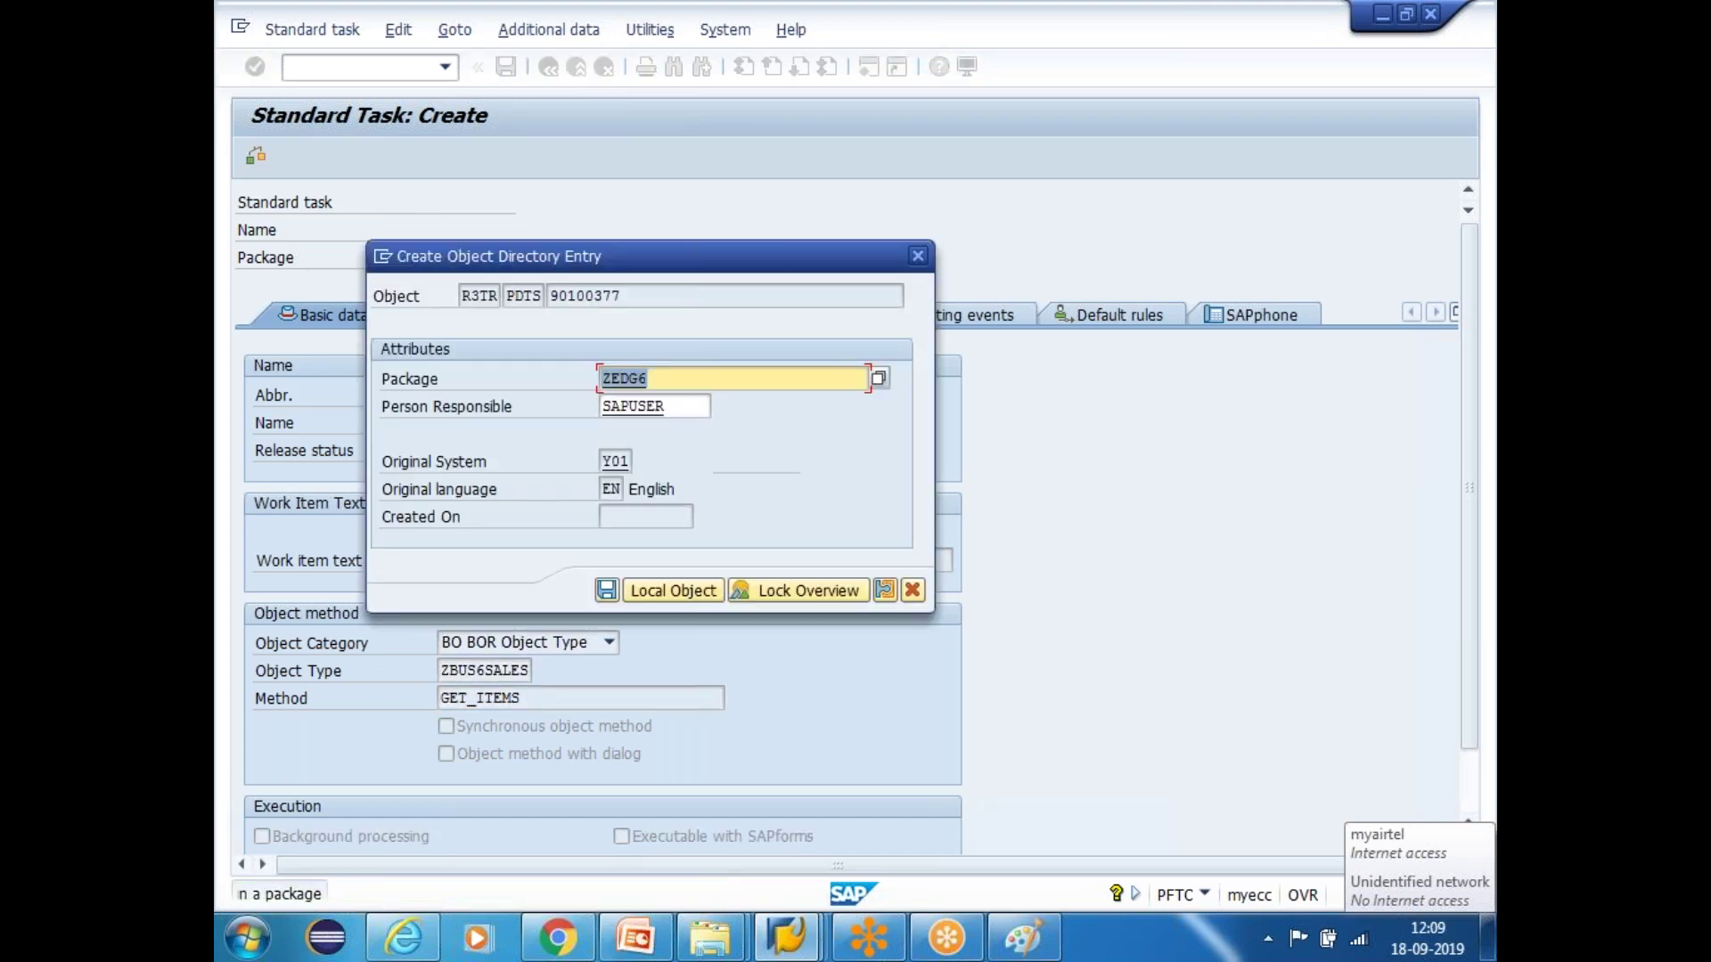
pyautogui.click(607, 591)
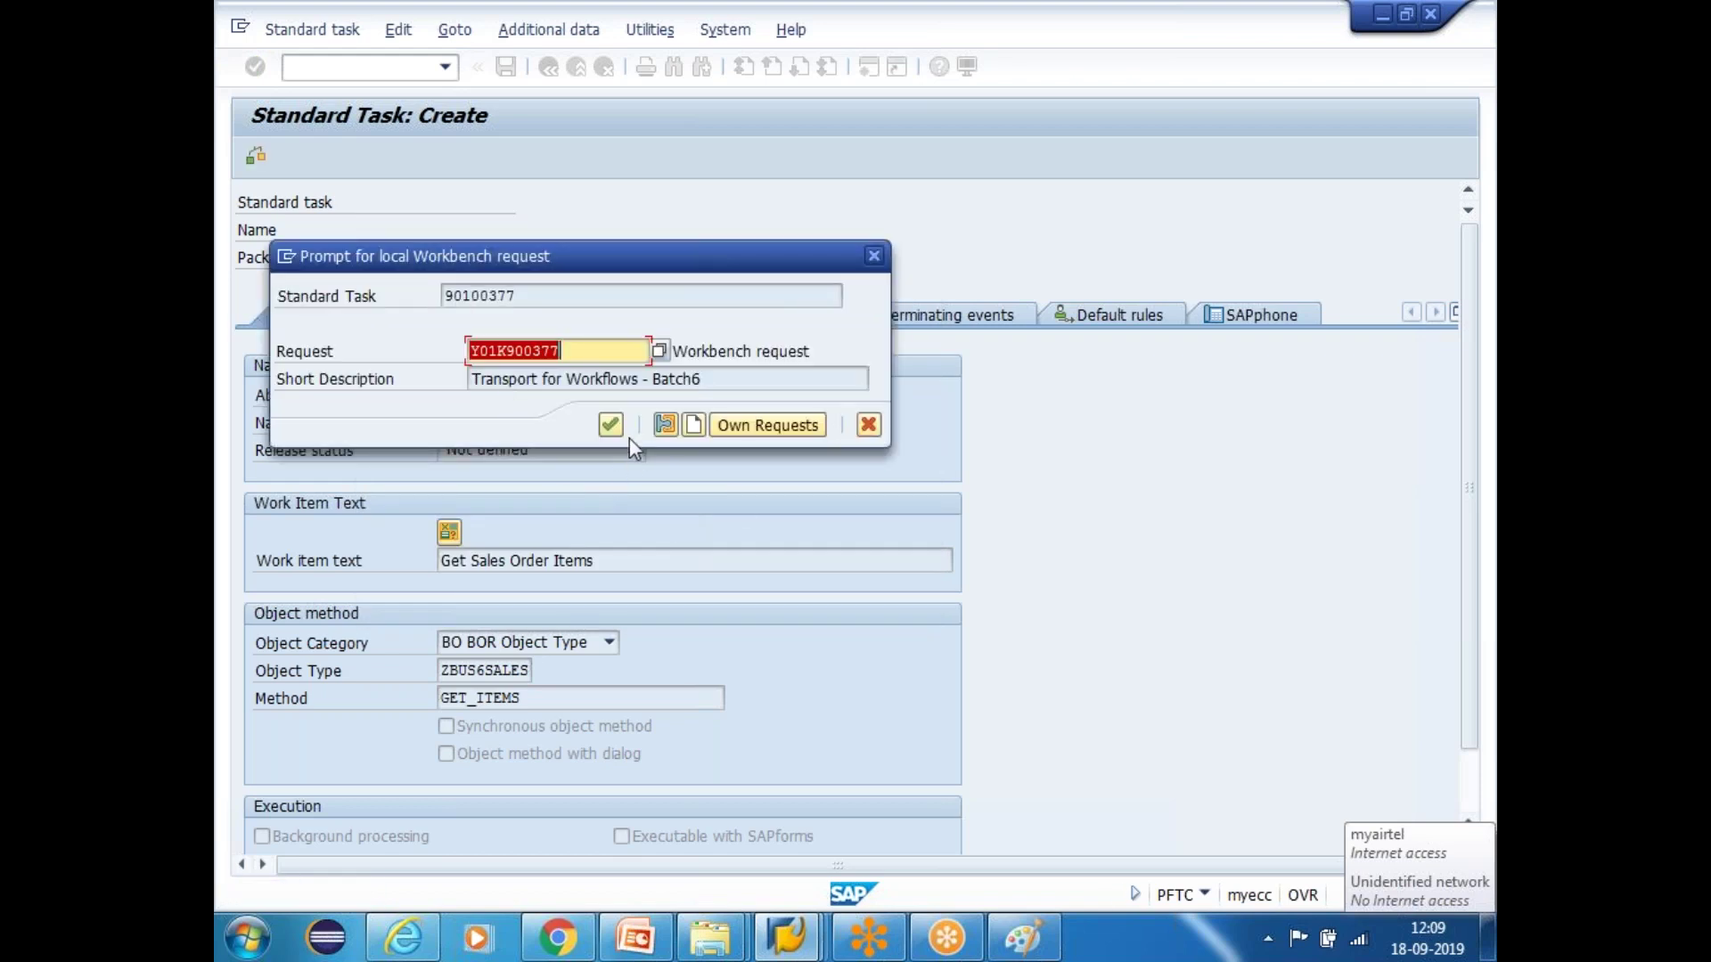
pyautogui.click(610, 425)
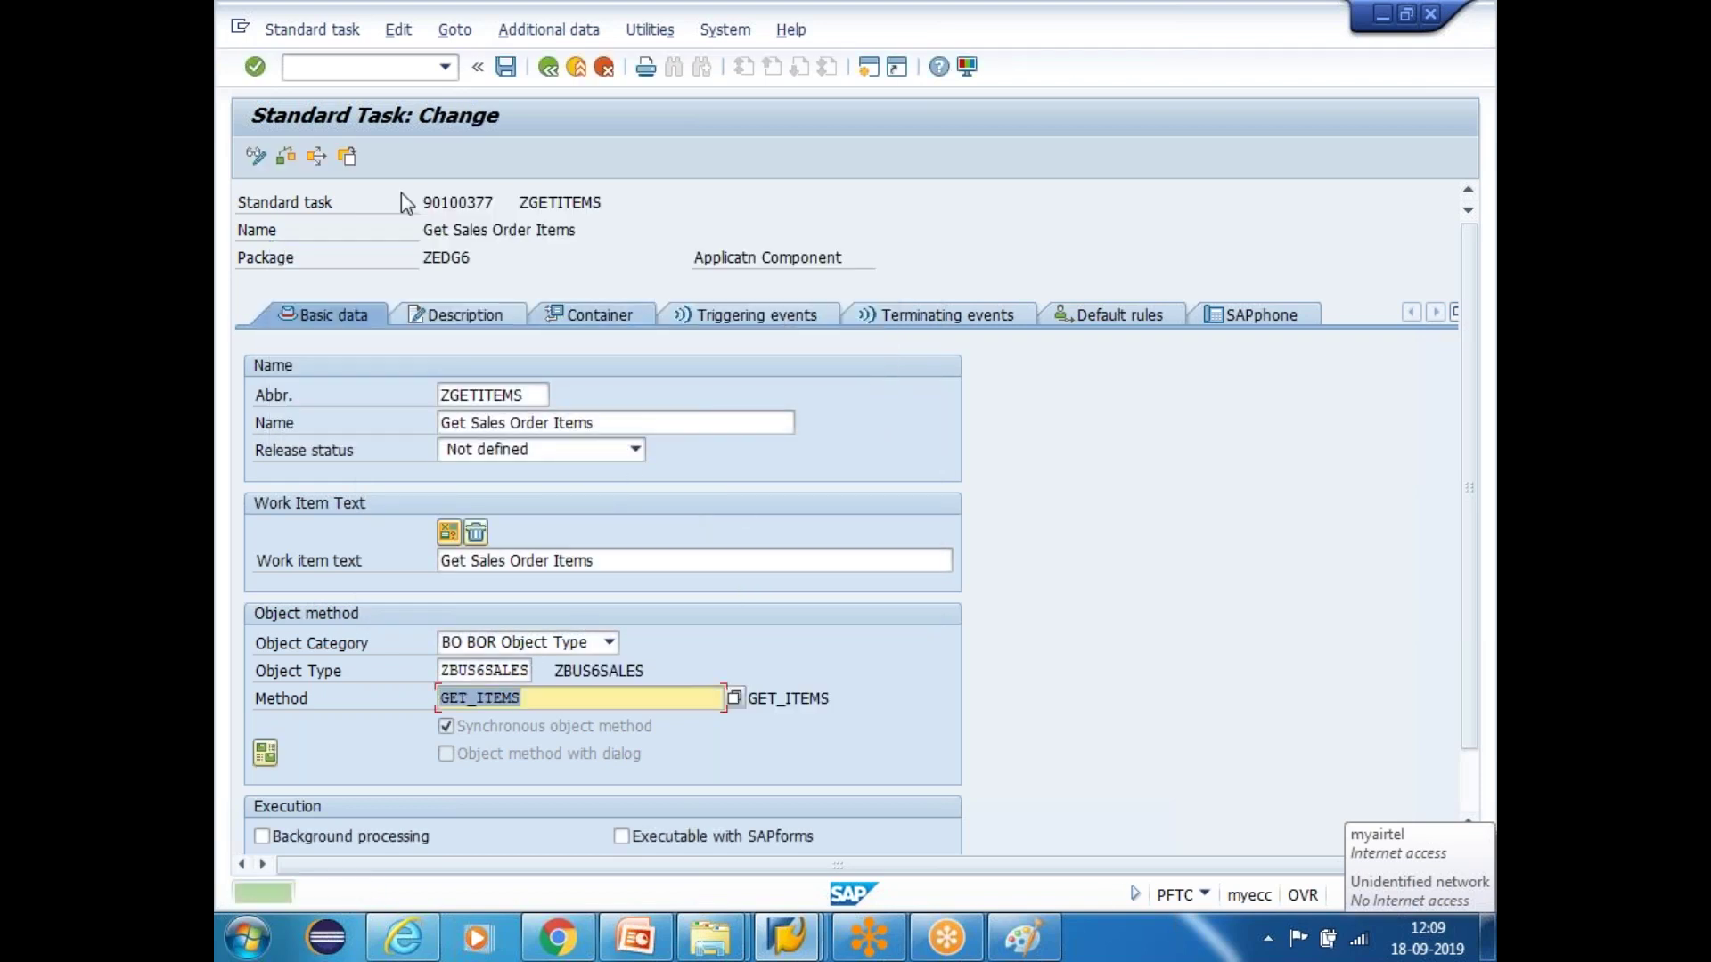
# Highlight new task number 90100377 with its 901 prefix, abbreviation ZGETITEMS and object type ZBUS6SALES
pyautogui.moveTo(423, 202); pyautogui.dragTo(503, 203)
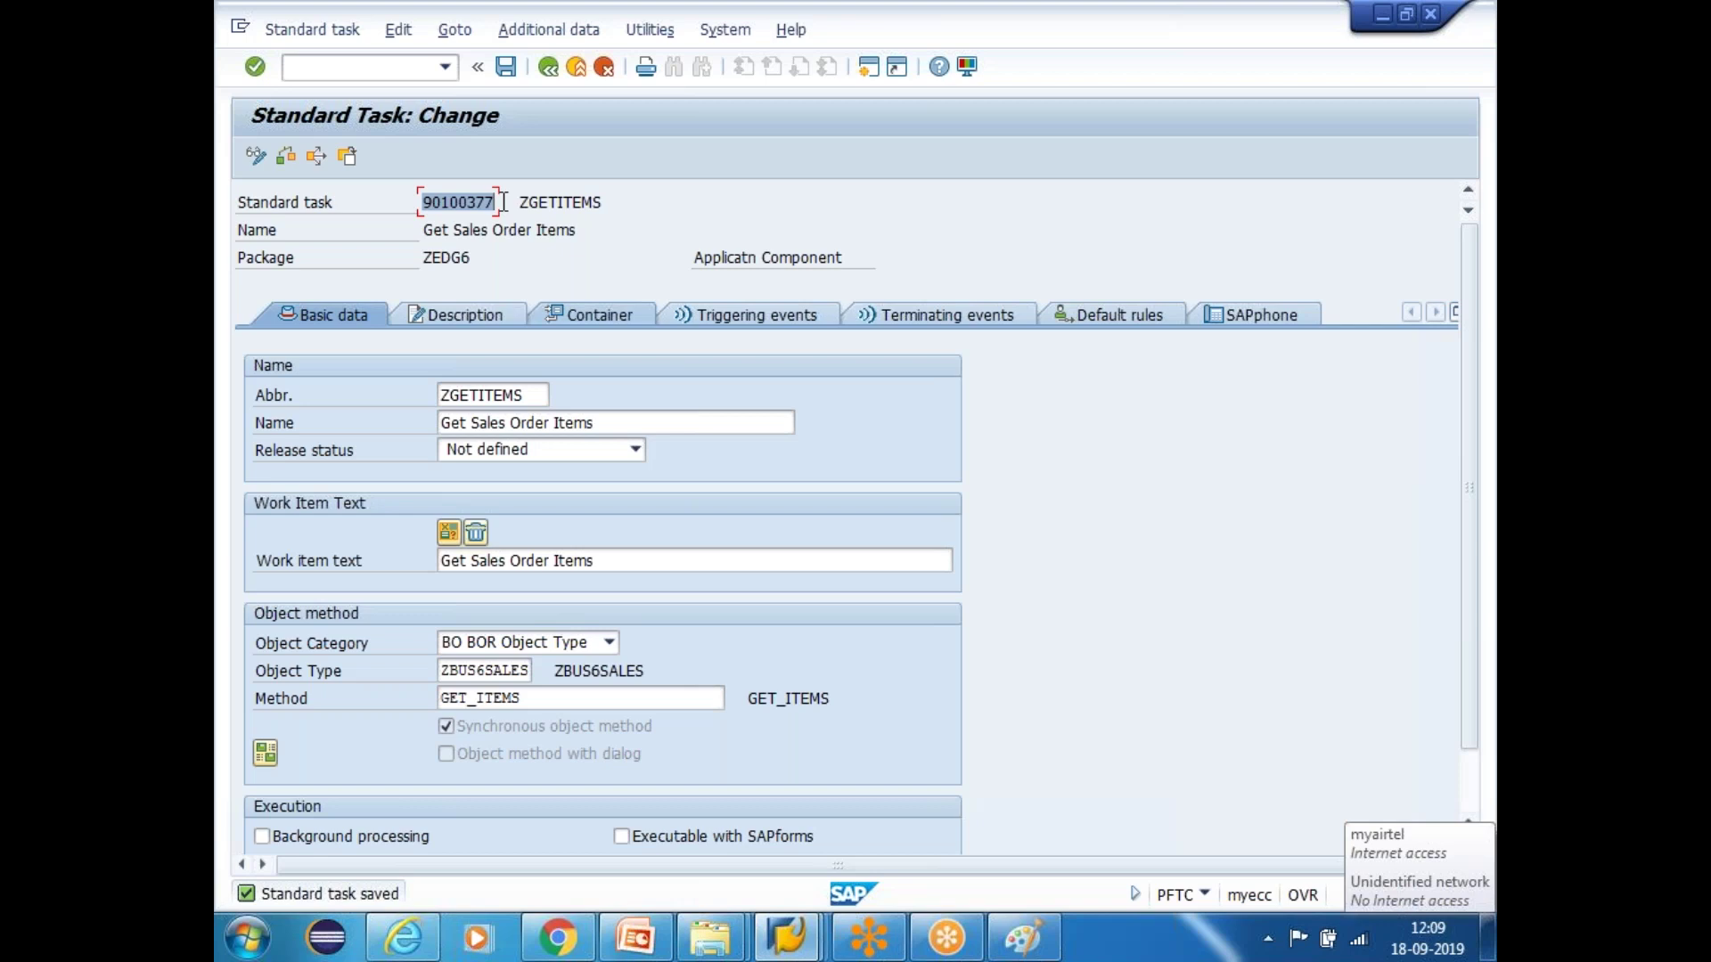
pyautogui.click(503, 202)
pyautogui.moveTo(454, 203); pyautogui.dragTo(405, 205)
pyautogui.click(408, 206)
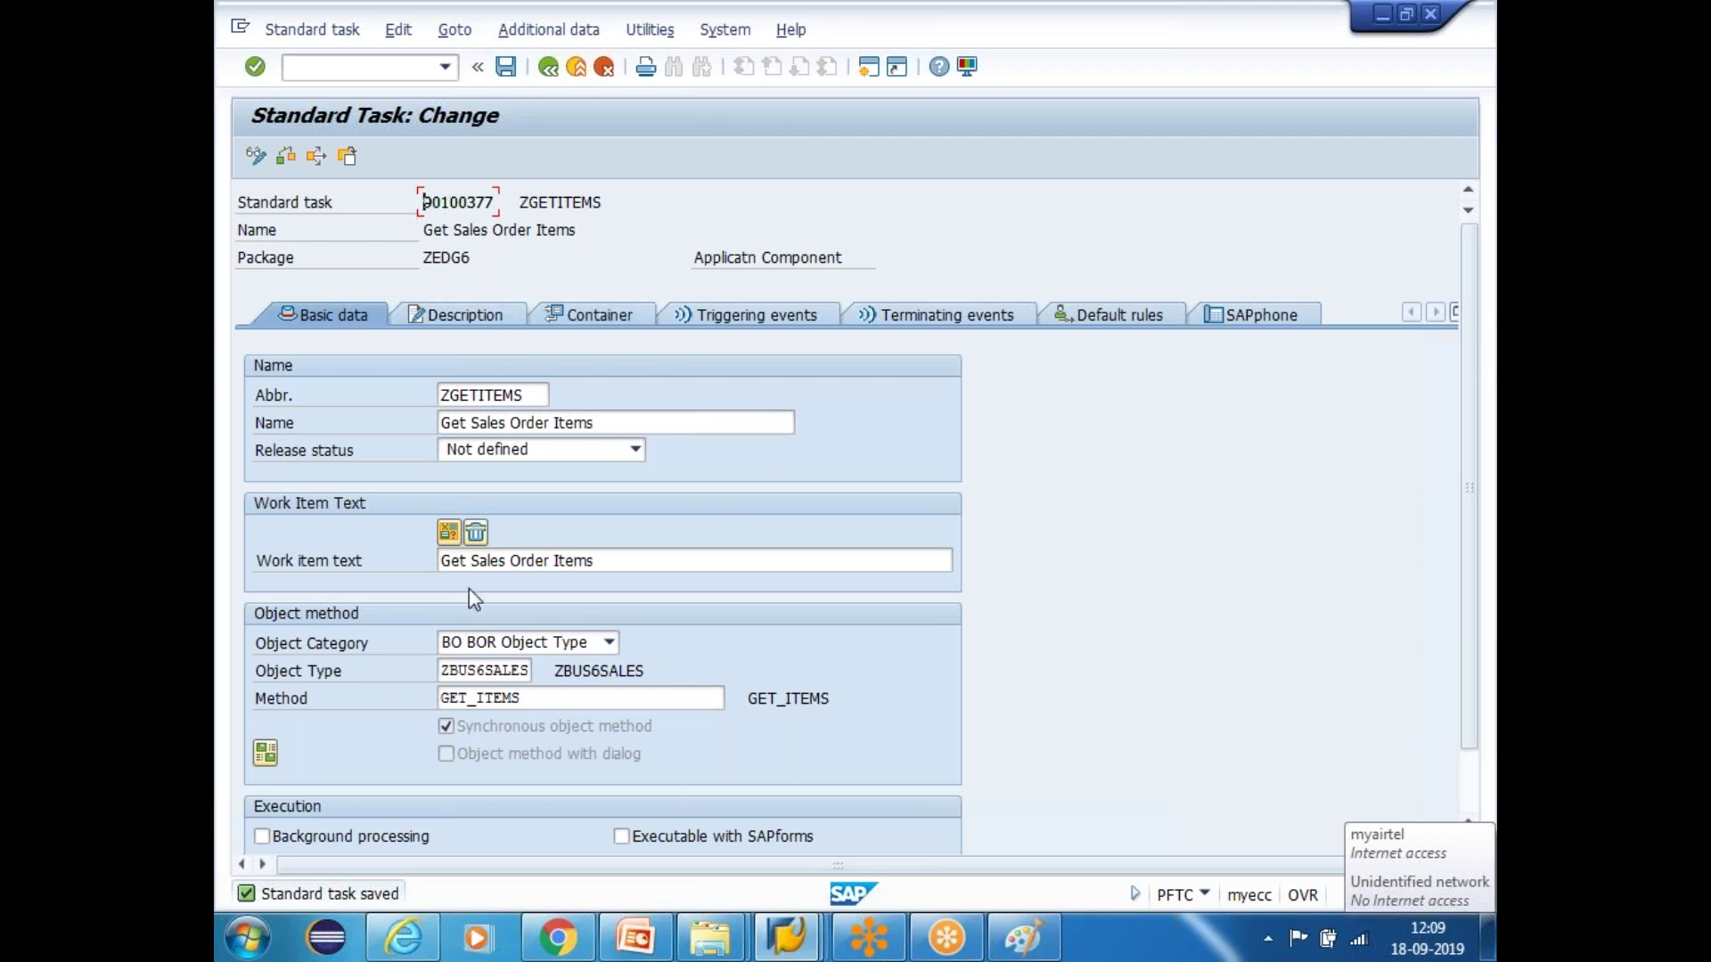
pyautogui.click(505, 66)
pyautogui.scroll(-2, 938, 617)
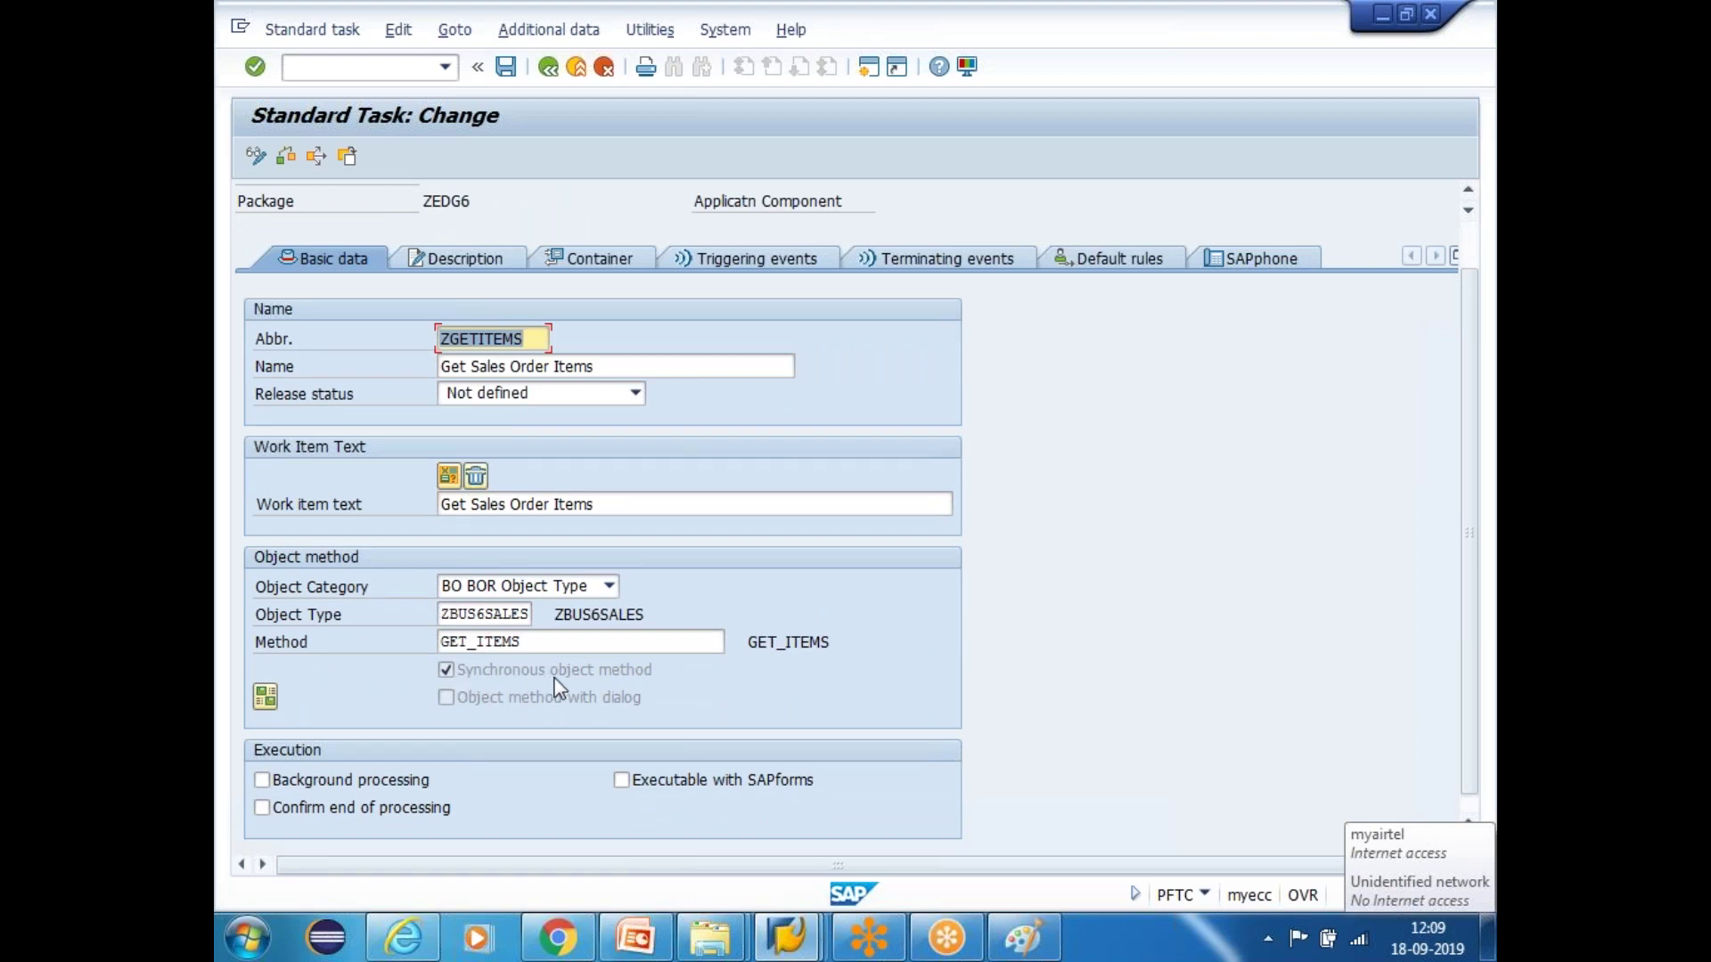
pyautogui.click(482, 615)
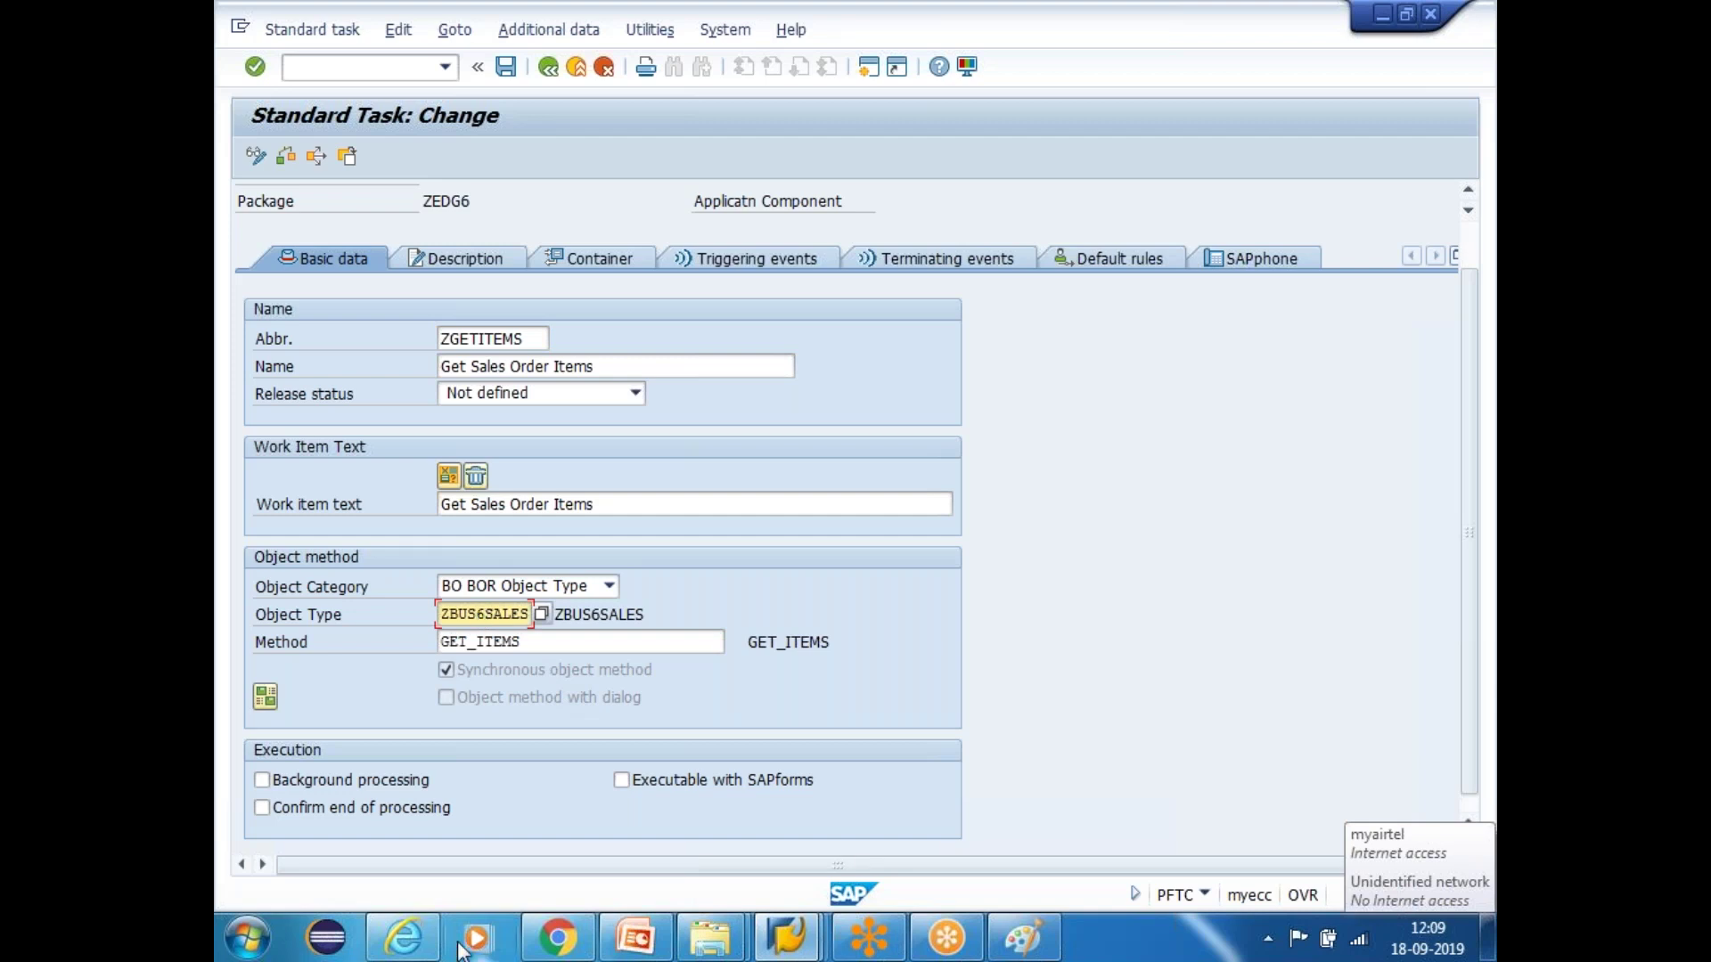
# Highlight method GET_ITEMS, tick Background processing under Execution and save the task
pyautogui.moveTo(542, 643); pyautogui.dragTo(426, 653)
pyautogui.click(459, 750)
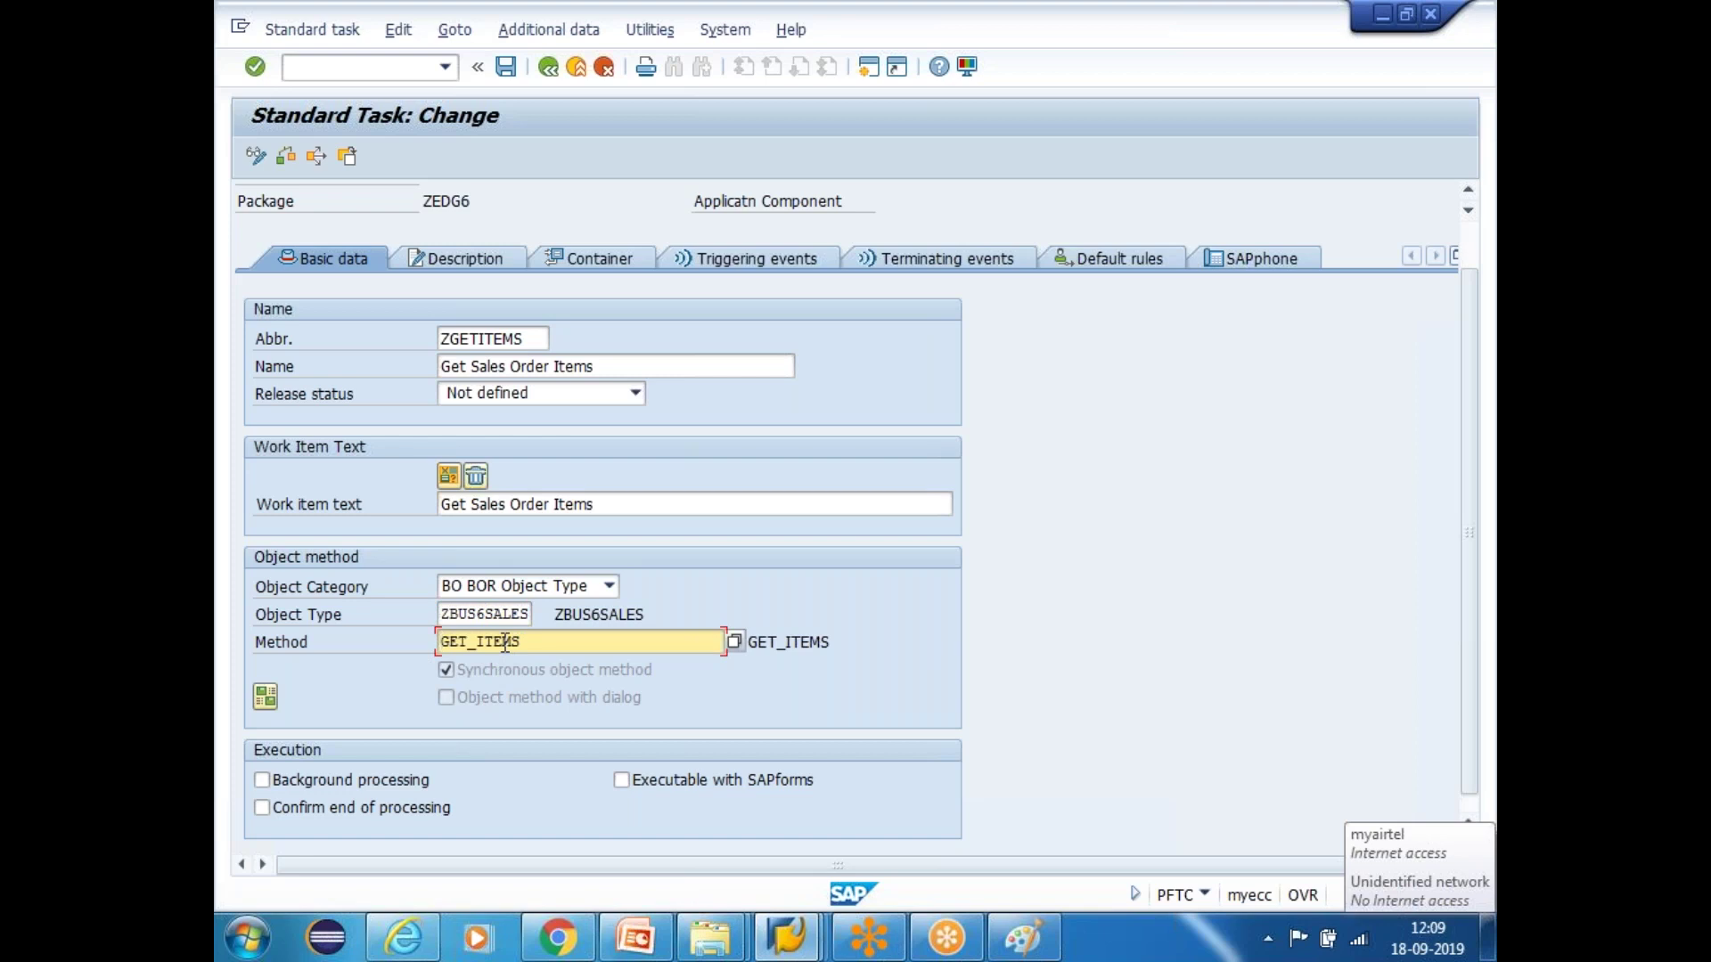
pyautogui.click(261, 784)
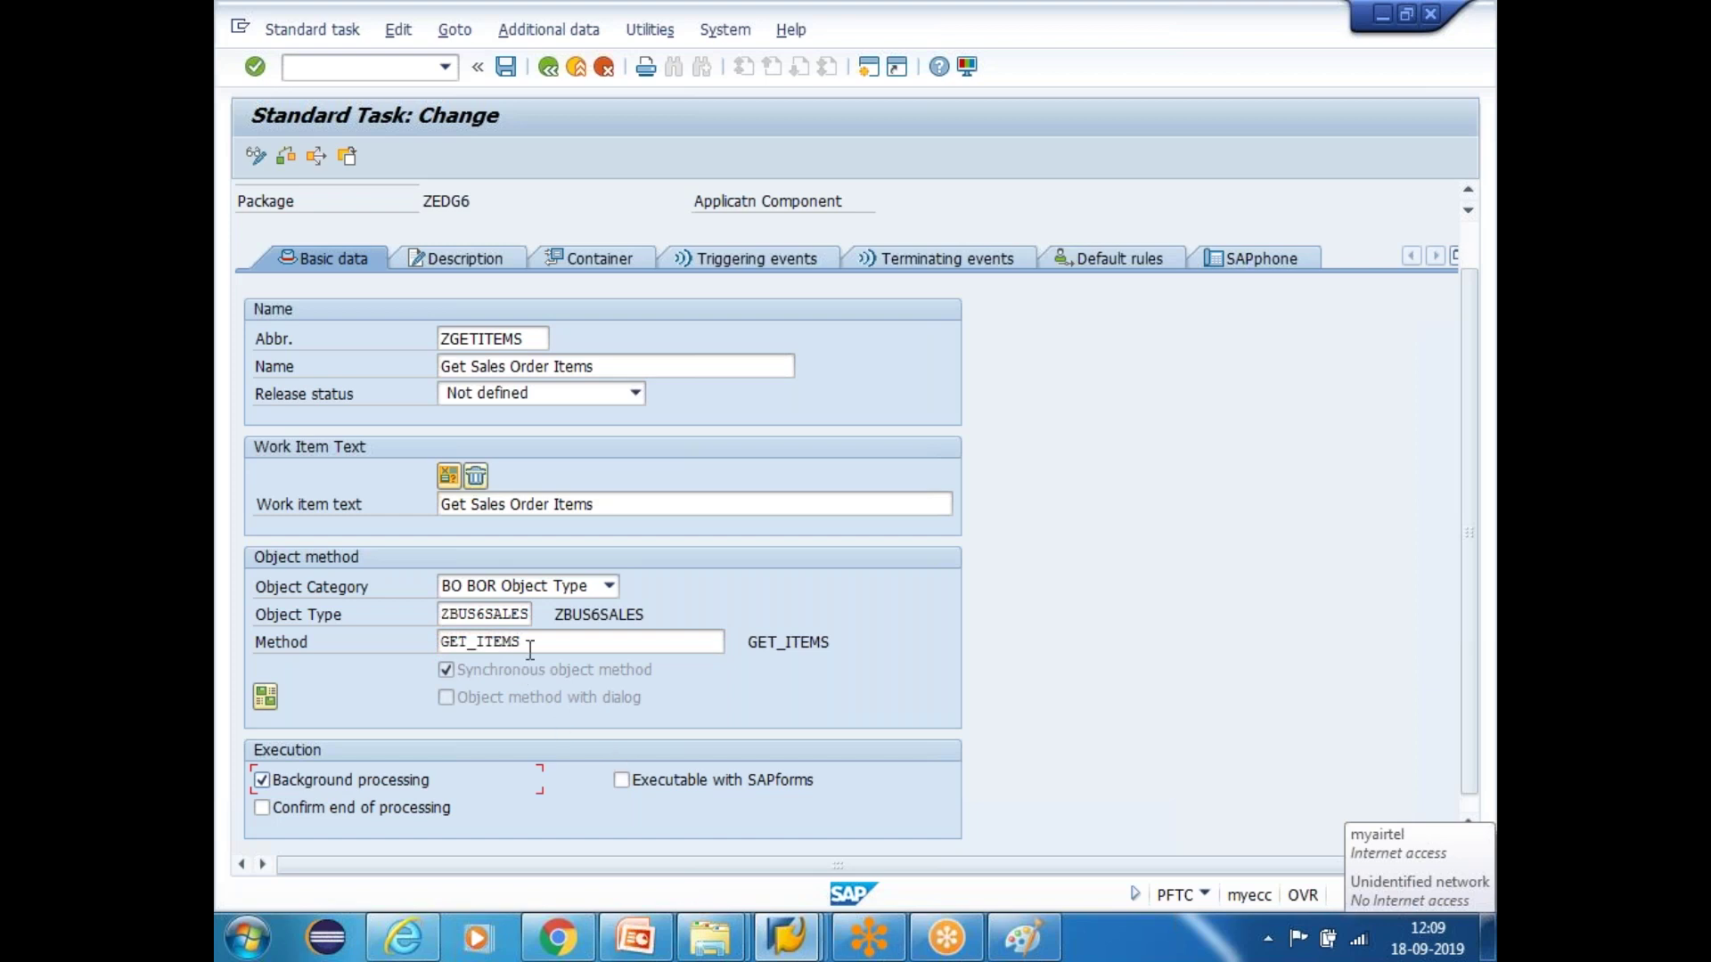
pyautogui.click(505, 66)
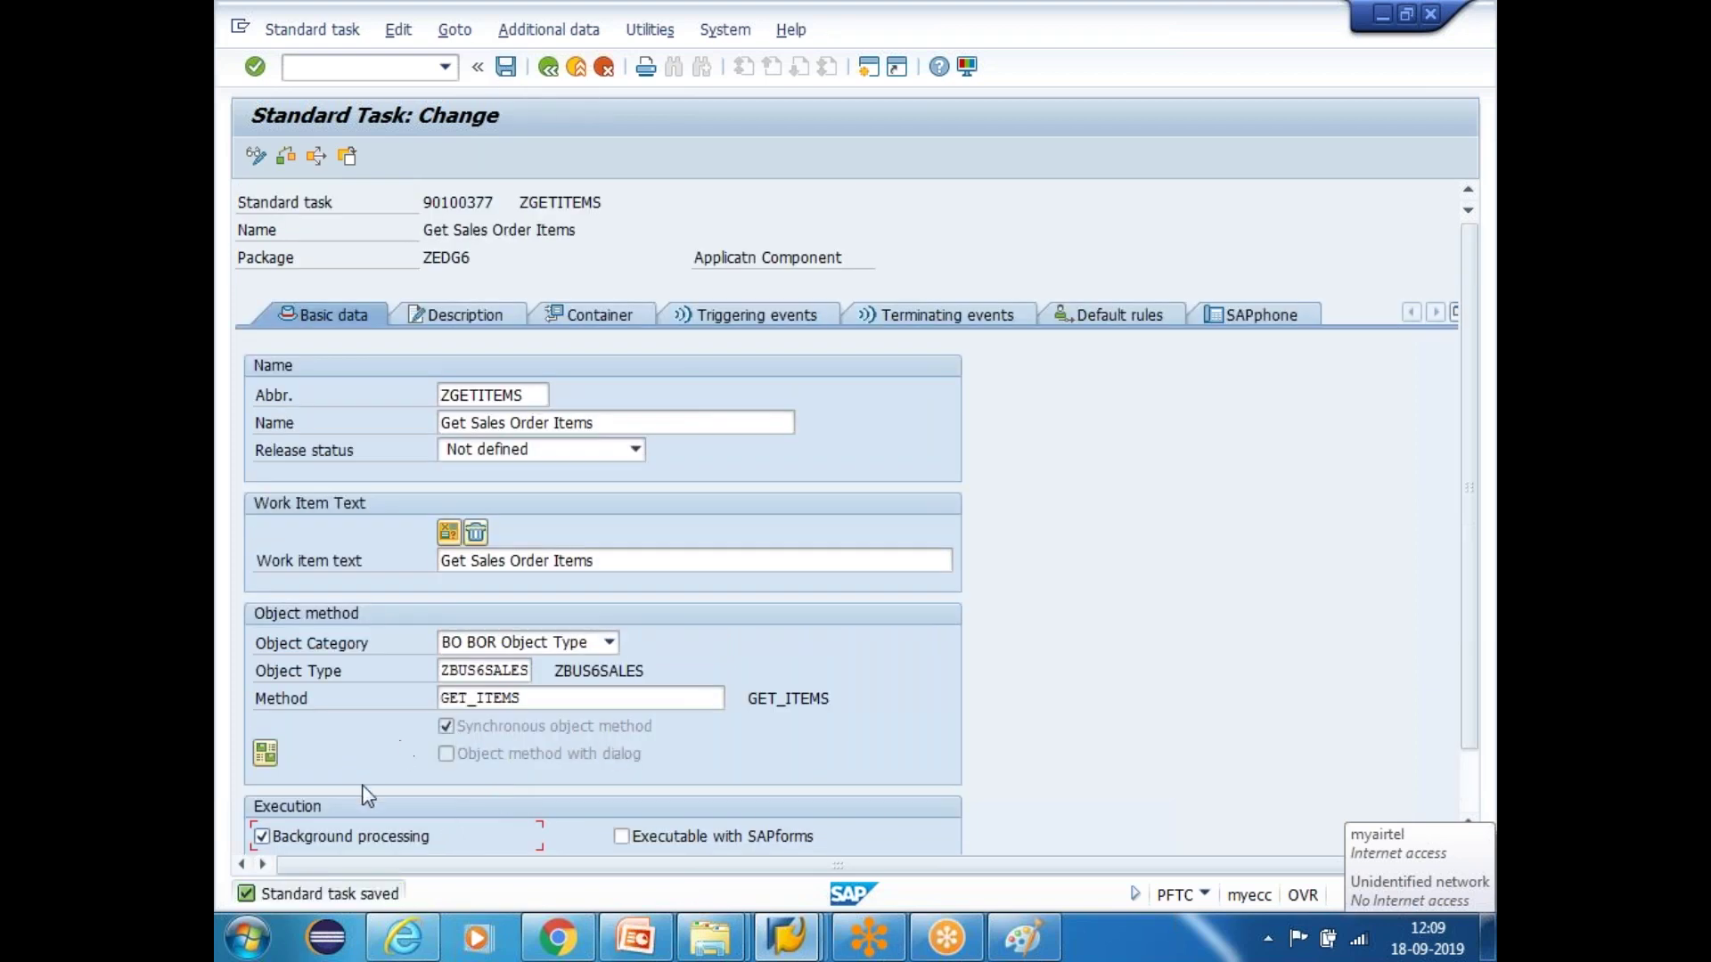
# Save task 90100377 again, then return to PowerPoint and select the ABAP PROGRAMS box
pyautogui.scroll(-3, 401, 740)
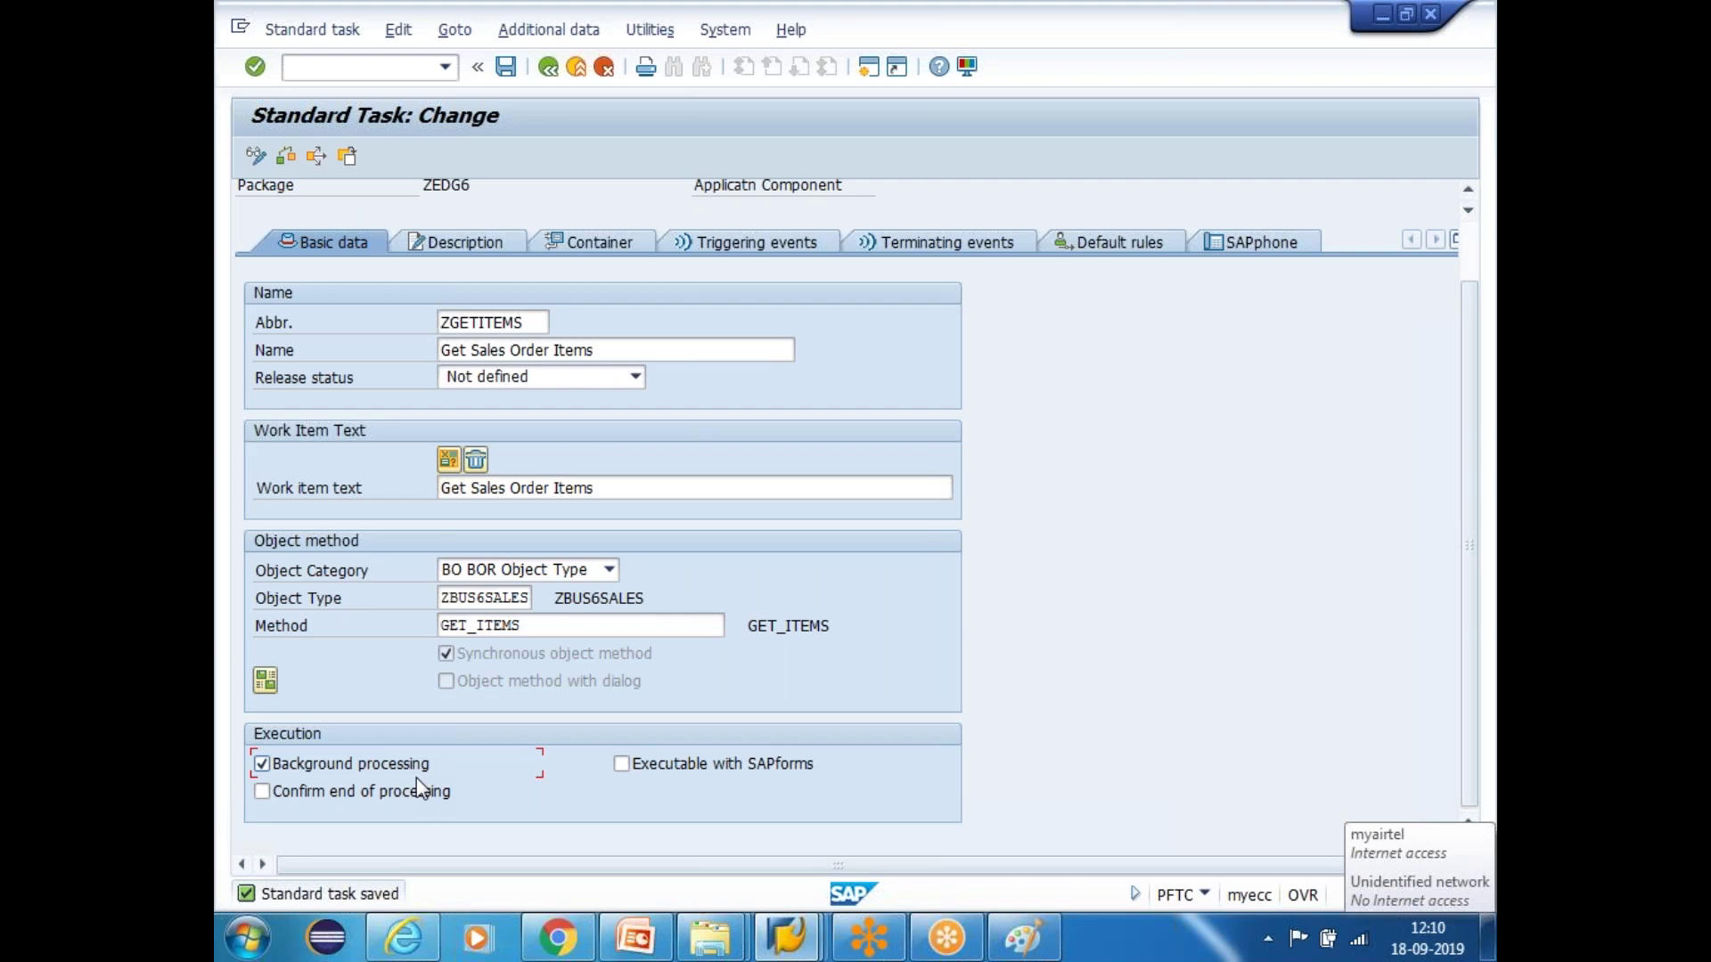
pyautogui.click(506, 65)
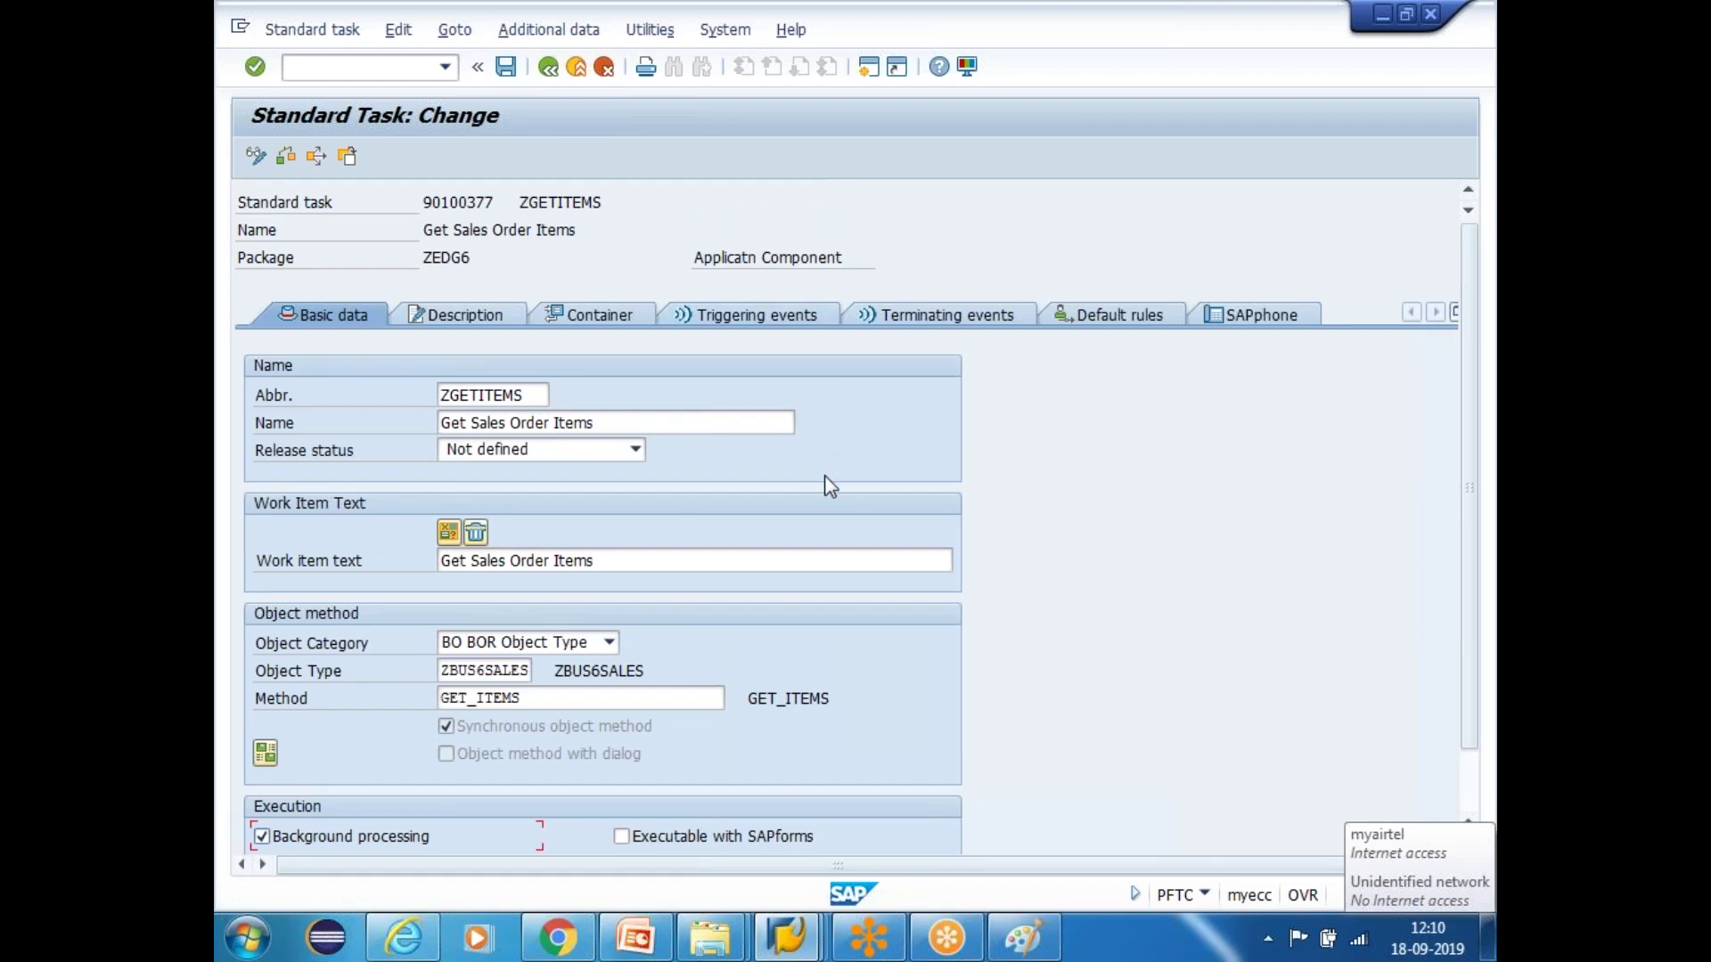
pyautogui.scroll(-2, 943, 438)
pyautogui.click(505, 65)
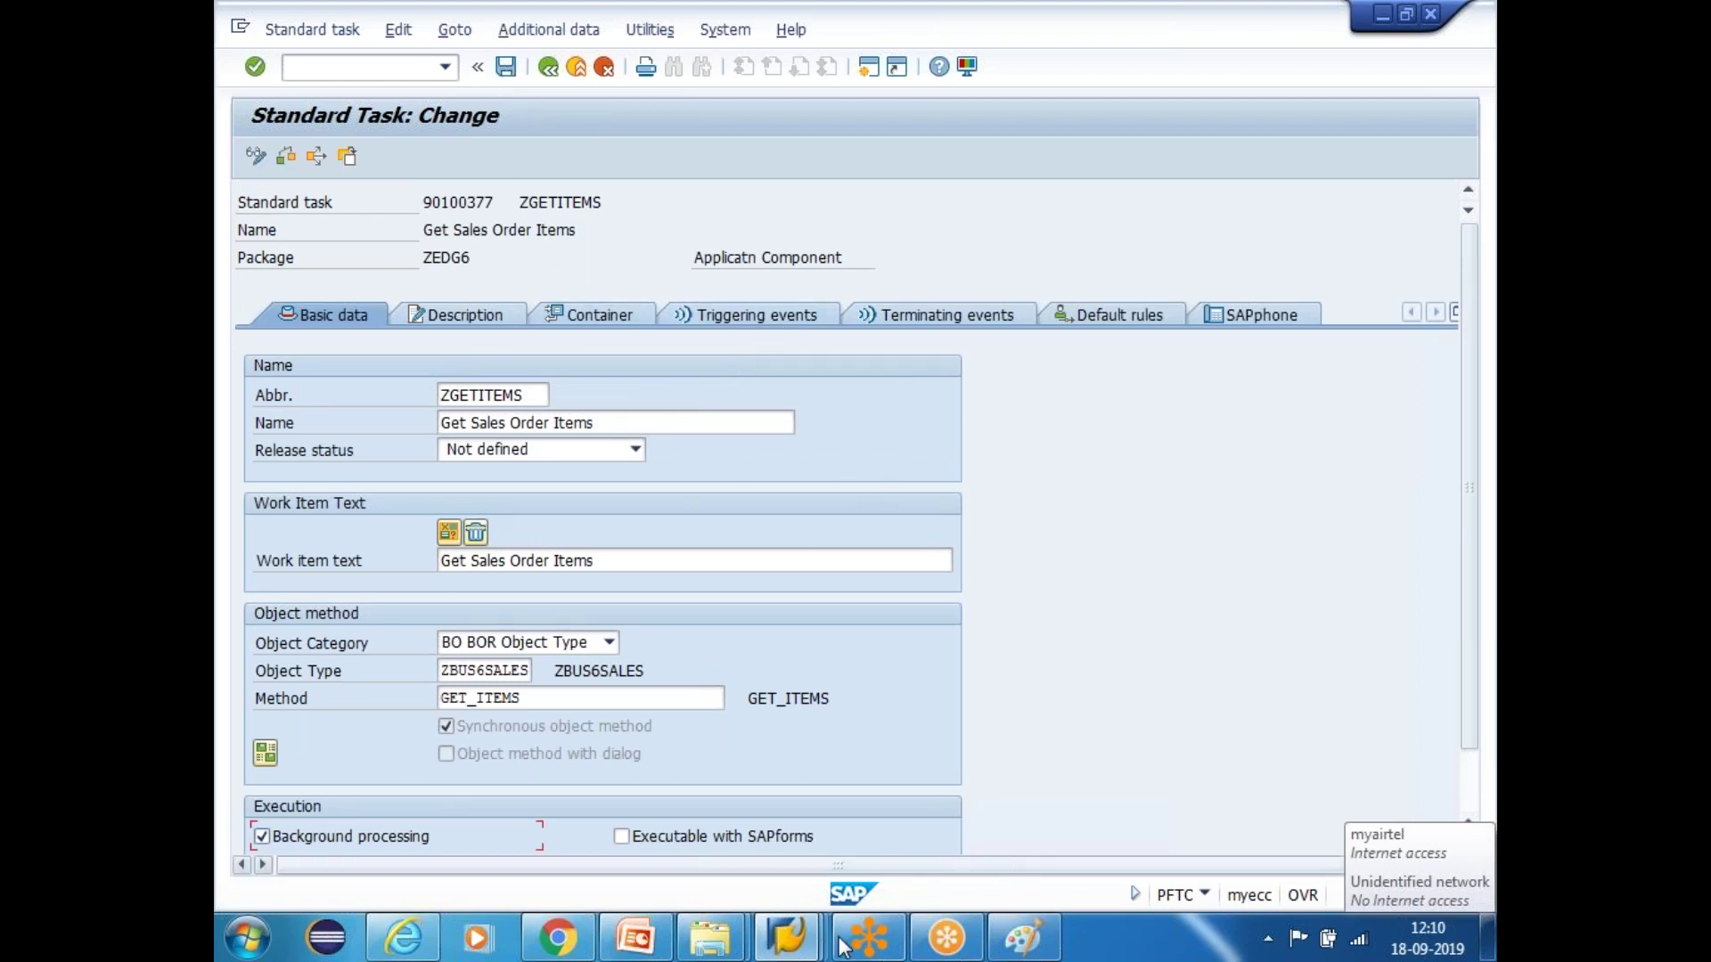
pyautogui.click(637, 948)
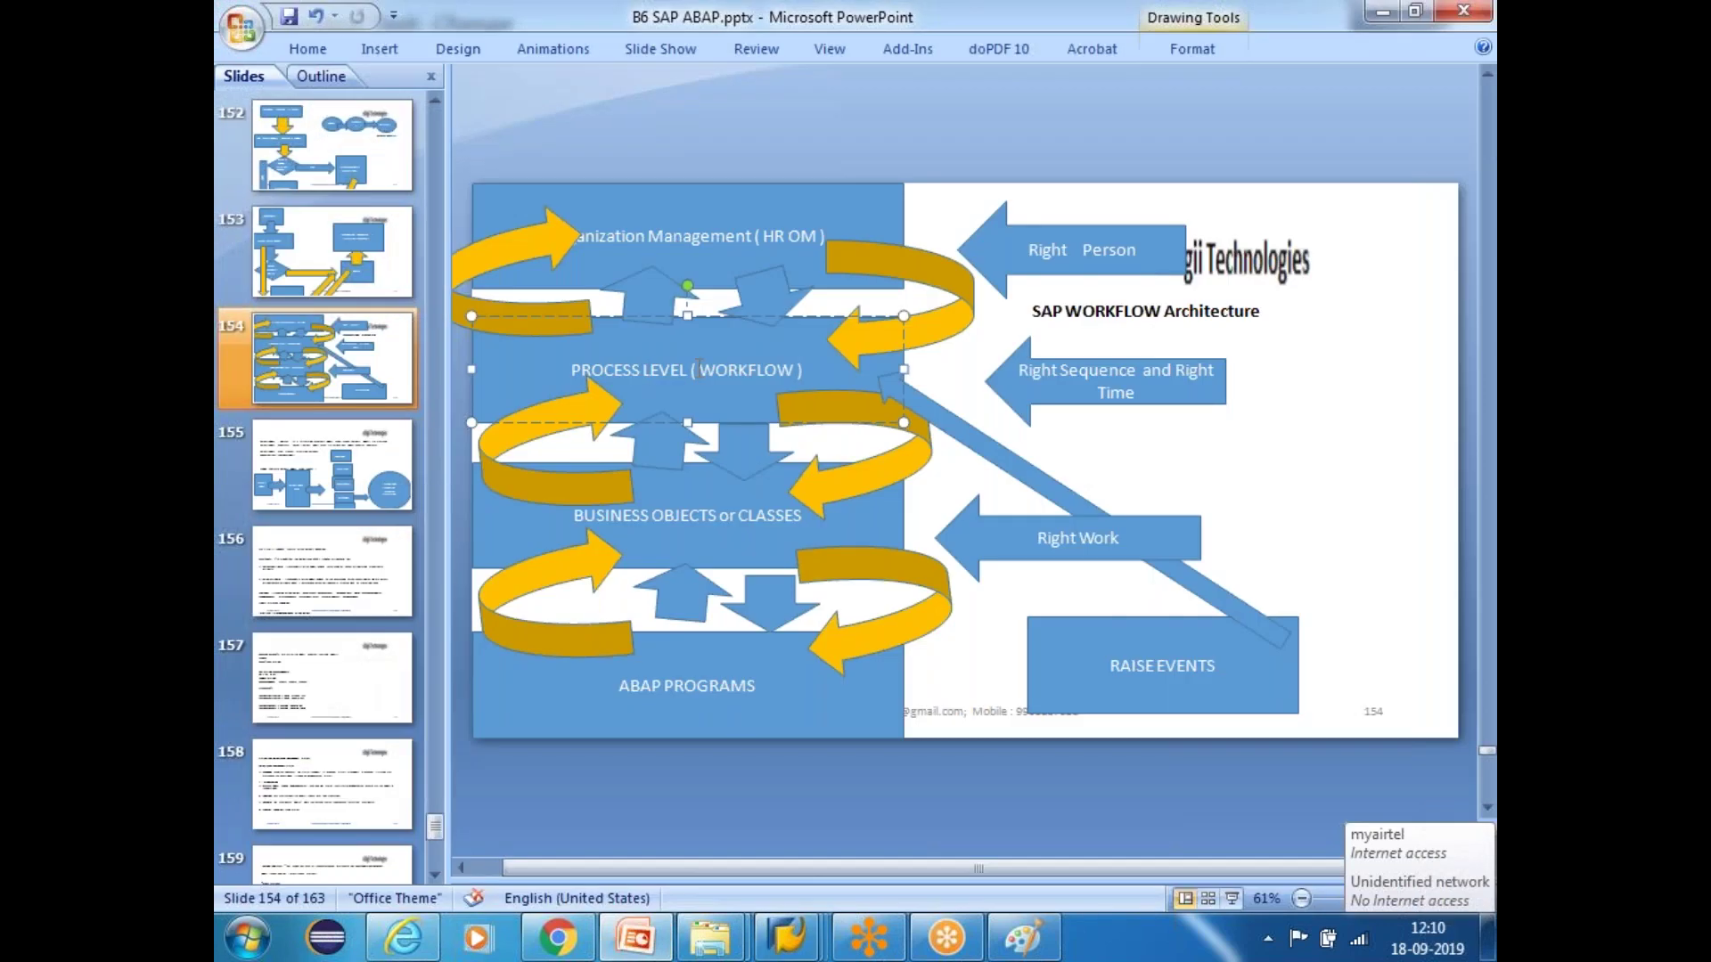
pyautogui.click(646, 705)
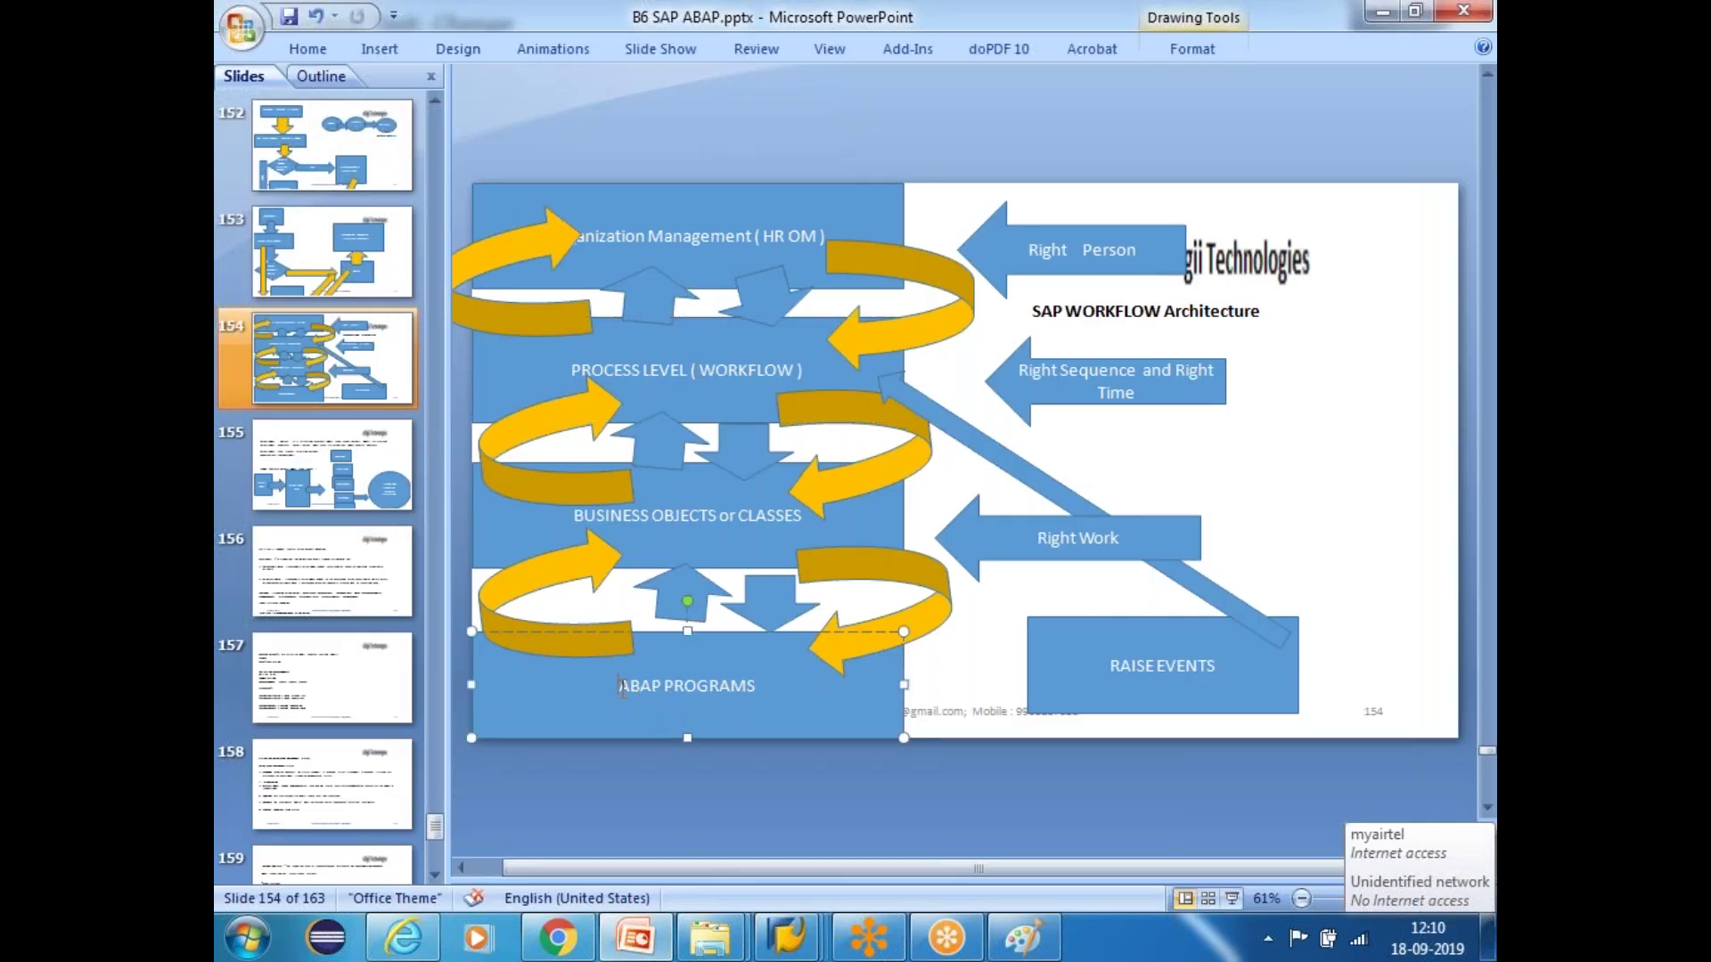
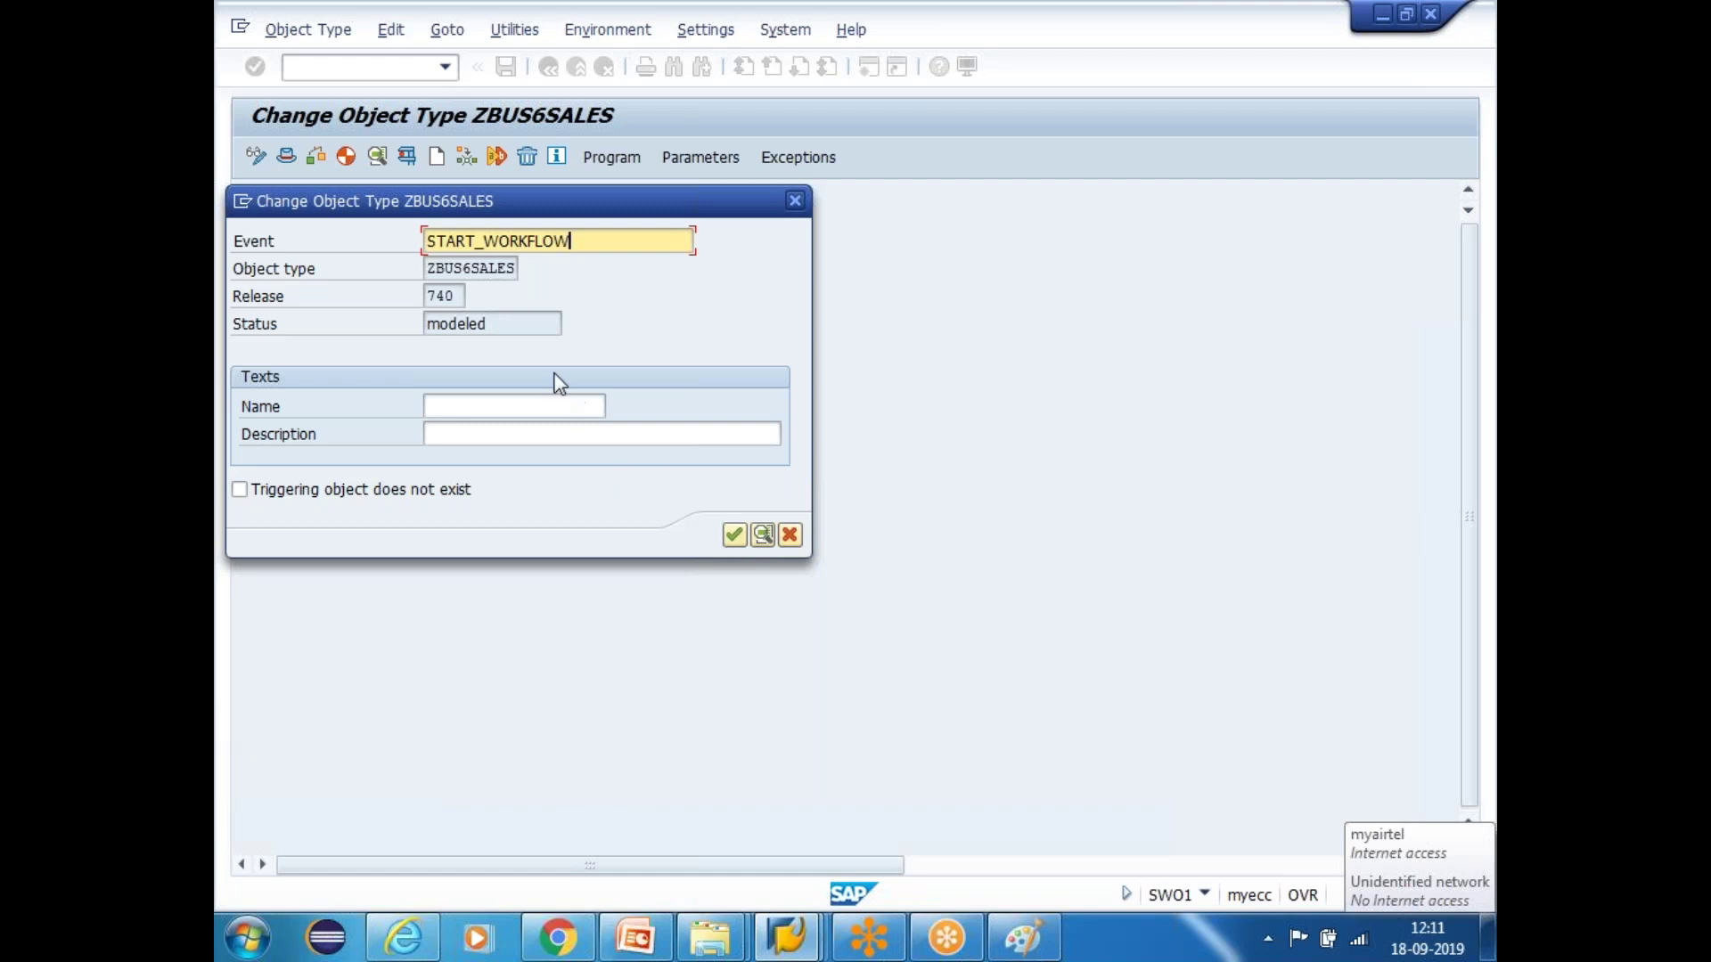
# Create event START_WORKFLOW with name and description START_WORKFLOW, then expand the Events node
pyautogui.click(468, 408)
pyautogui.moveTo(574, 243); pyautogui.dragTo(415, 241)
pyautogui.hotkey('ctrl', 'c')
pyautogui.click(502, 405)
pyautogui.hotkey('ctrl', 'v')
pyautogui.click(505, 435)
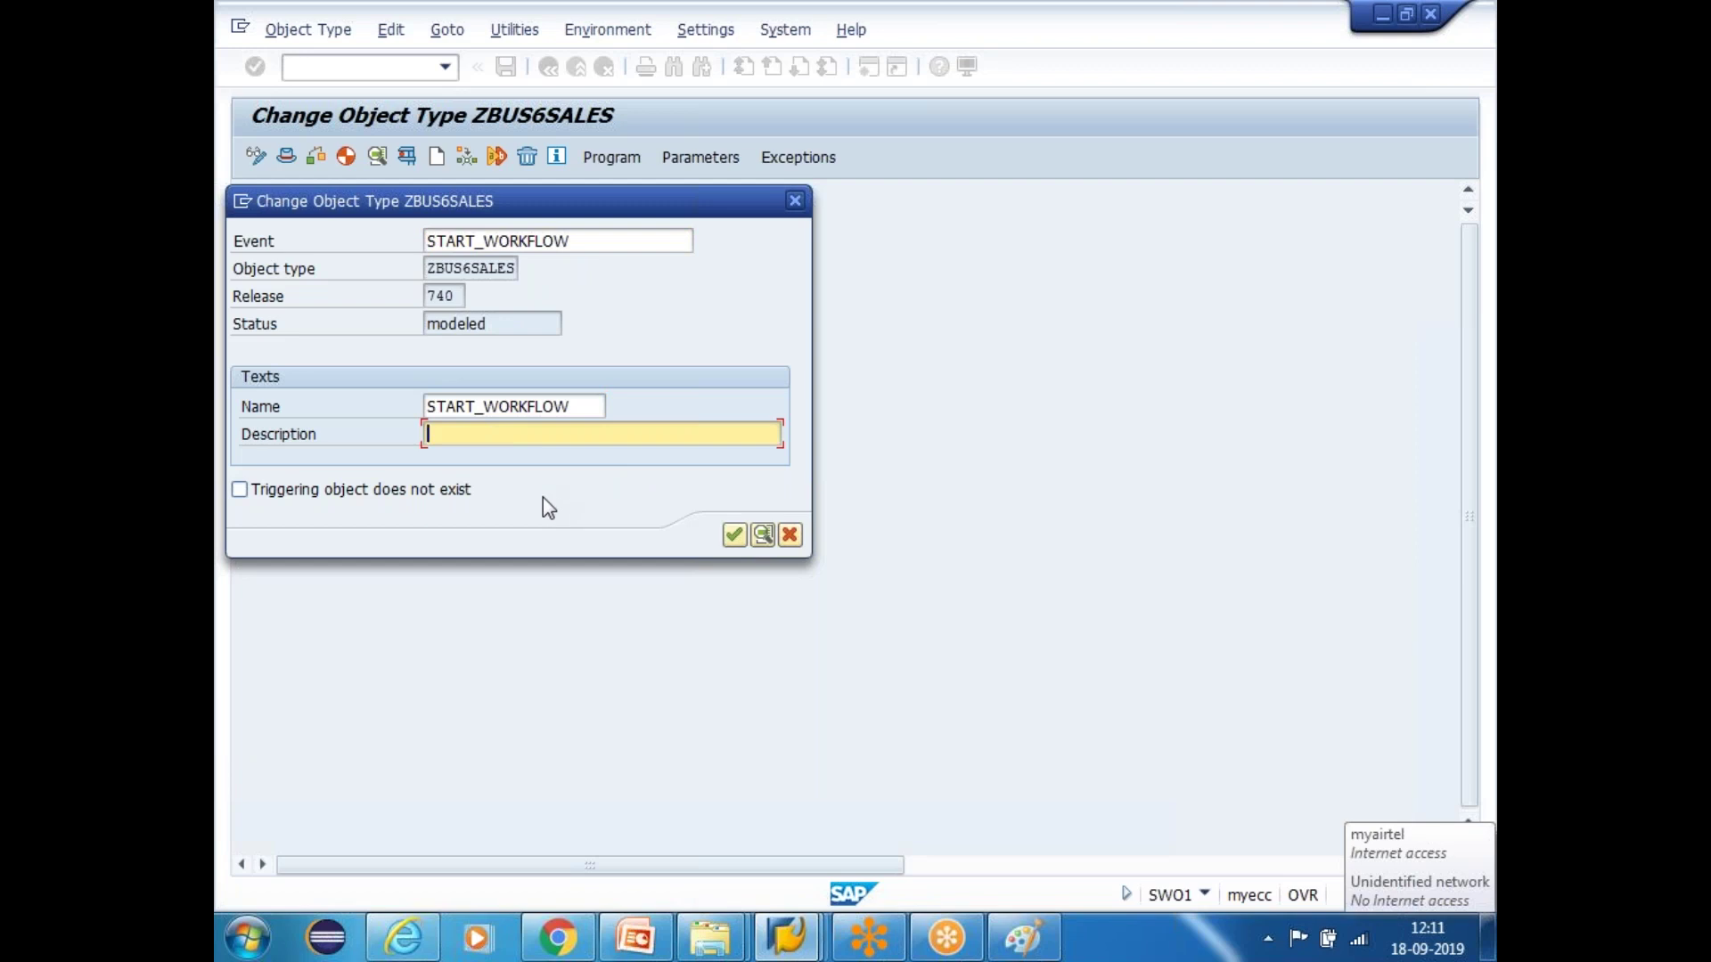
pyautogui.hotkey('ctrl', 'v')
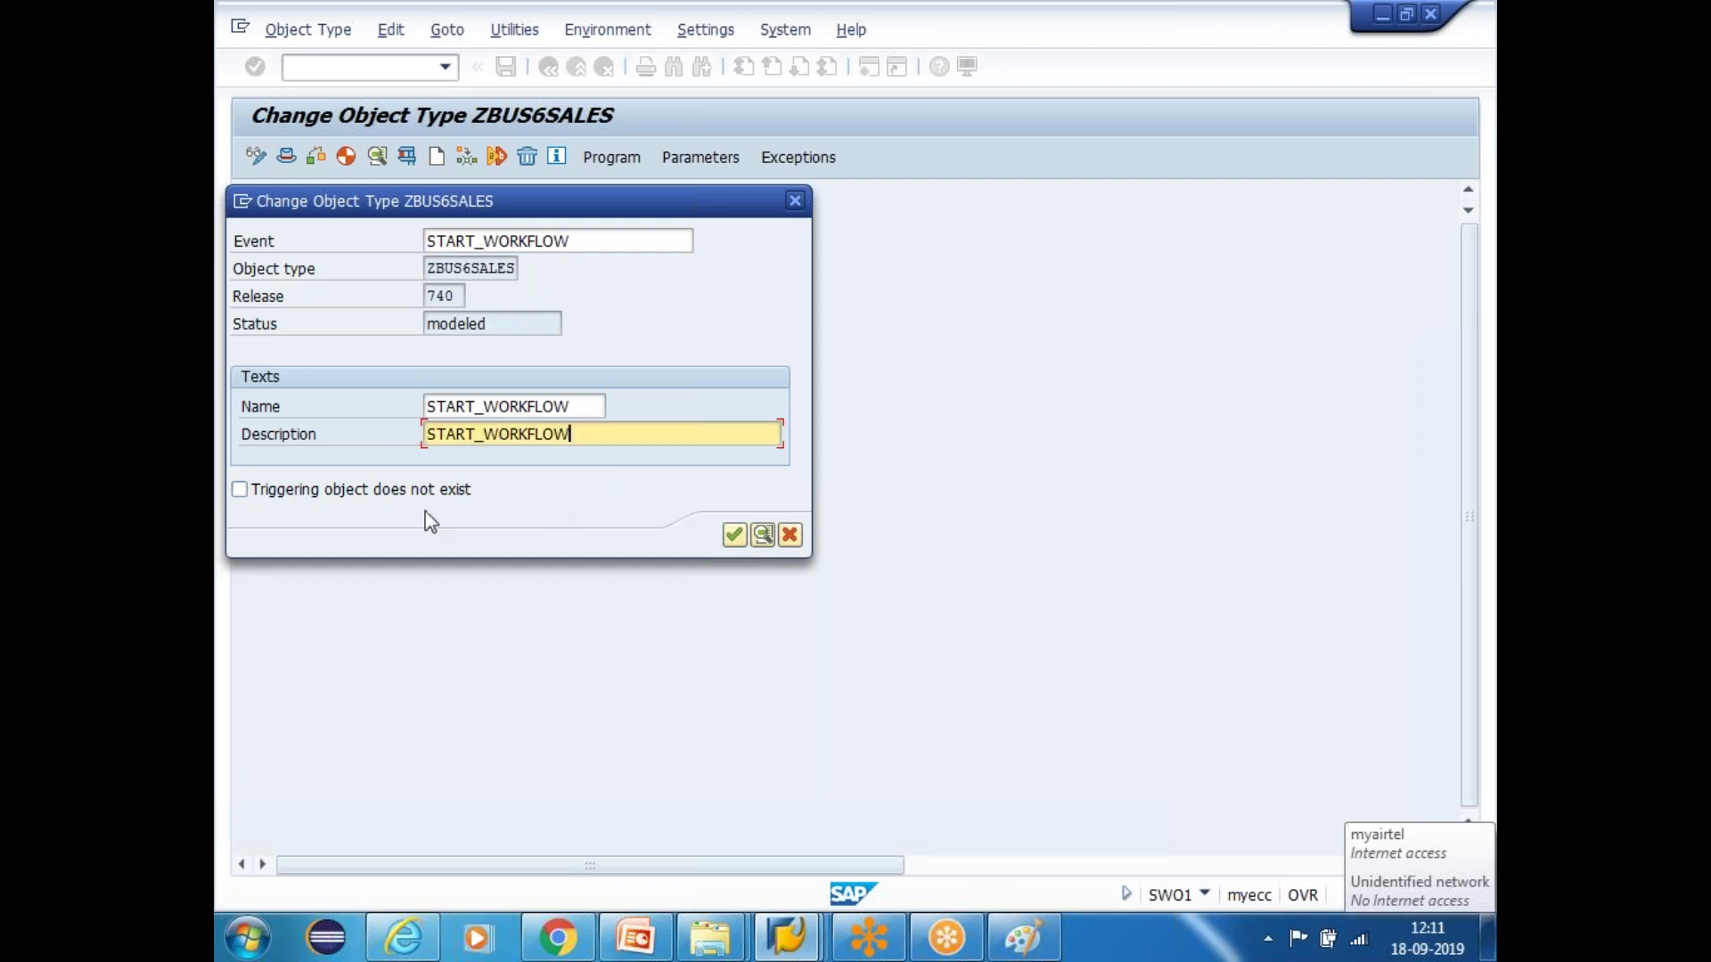
pyautogui.click(732, 537)
pyautogui.click(287, 319)
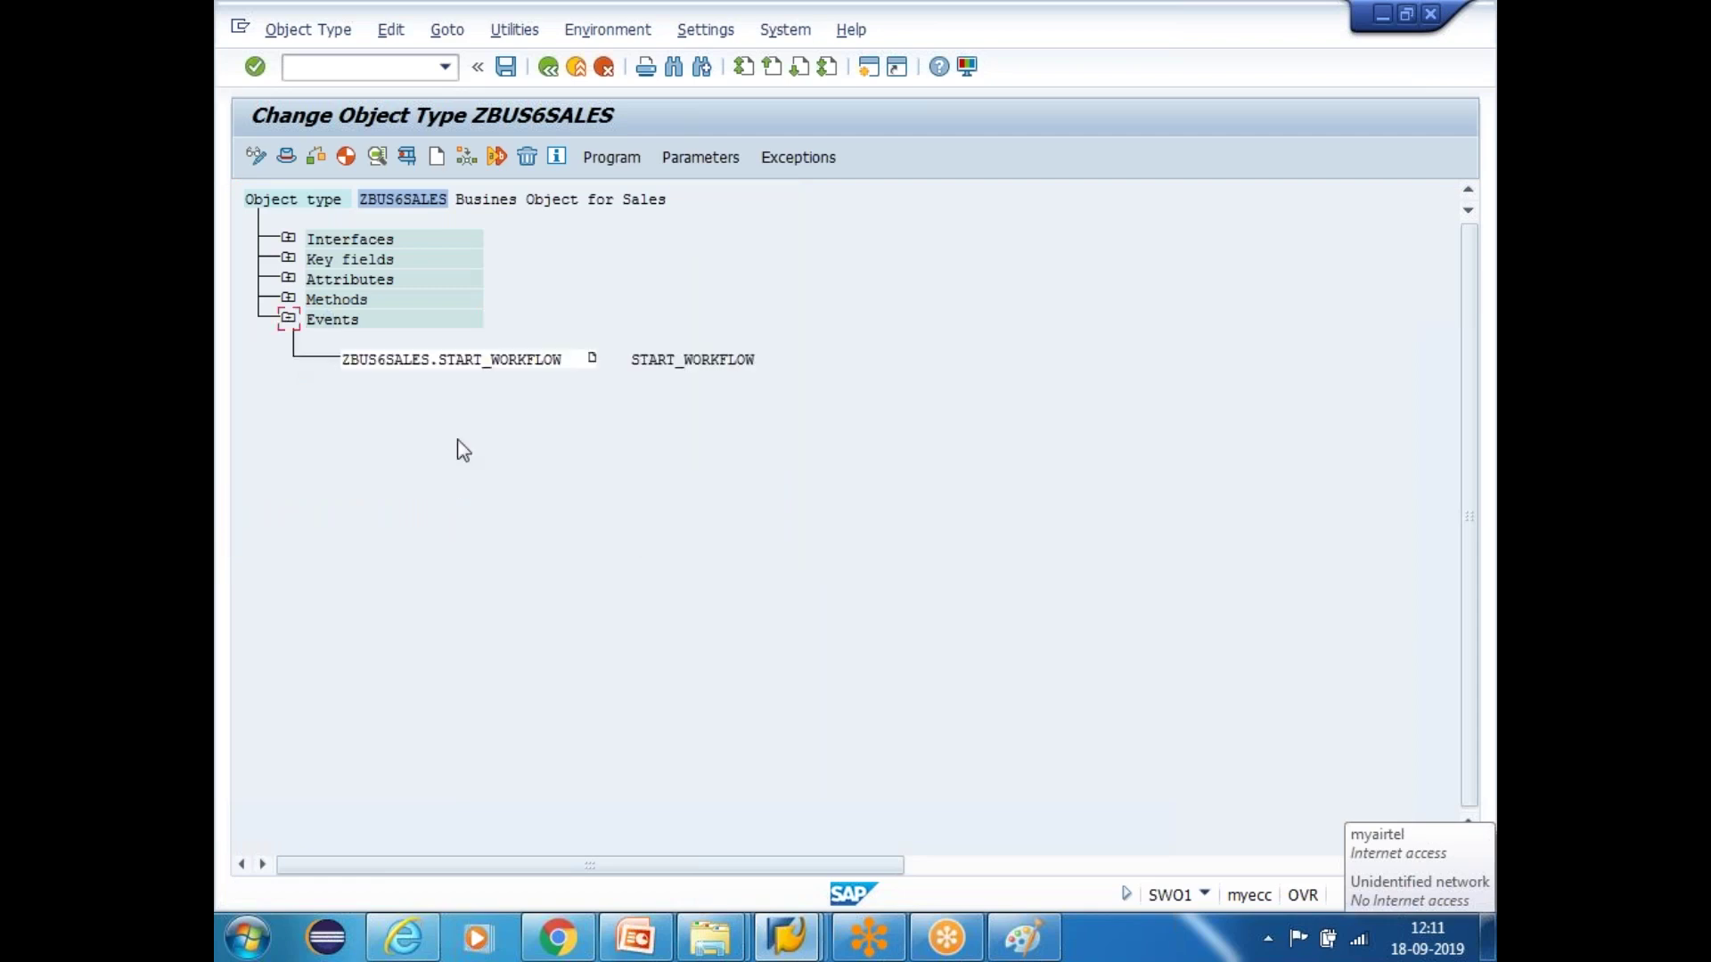
# Change START_WORKFLOW's release status to implemented, then back to modeled
pyautogui.click(531, 360)
pyautogui.click(390, 29)
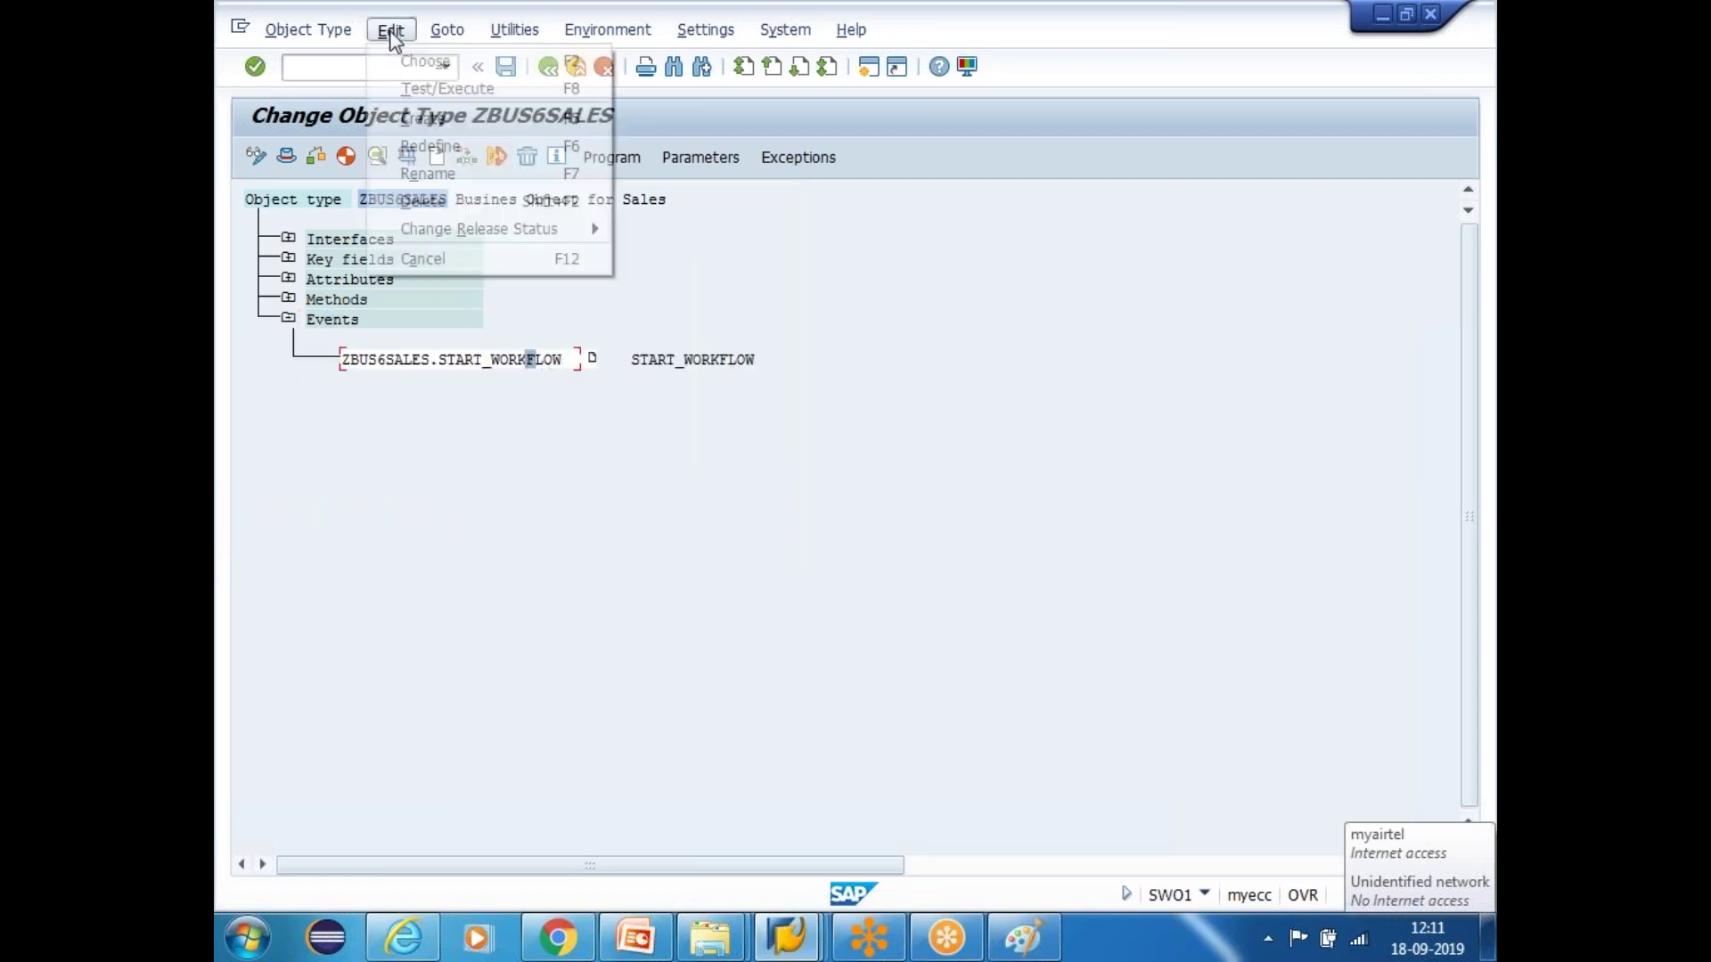
pyautogui.moveTo(520, 241)
pyautogui.moveTo(746, 261)
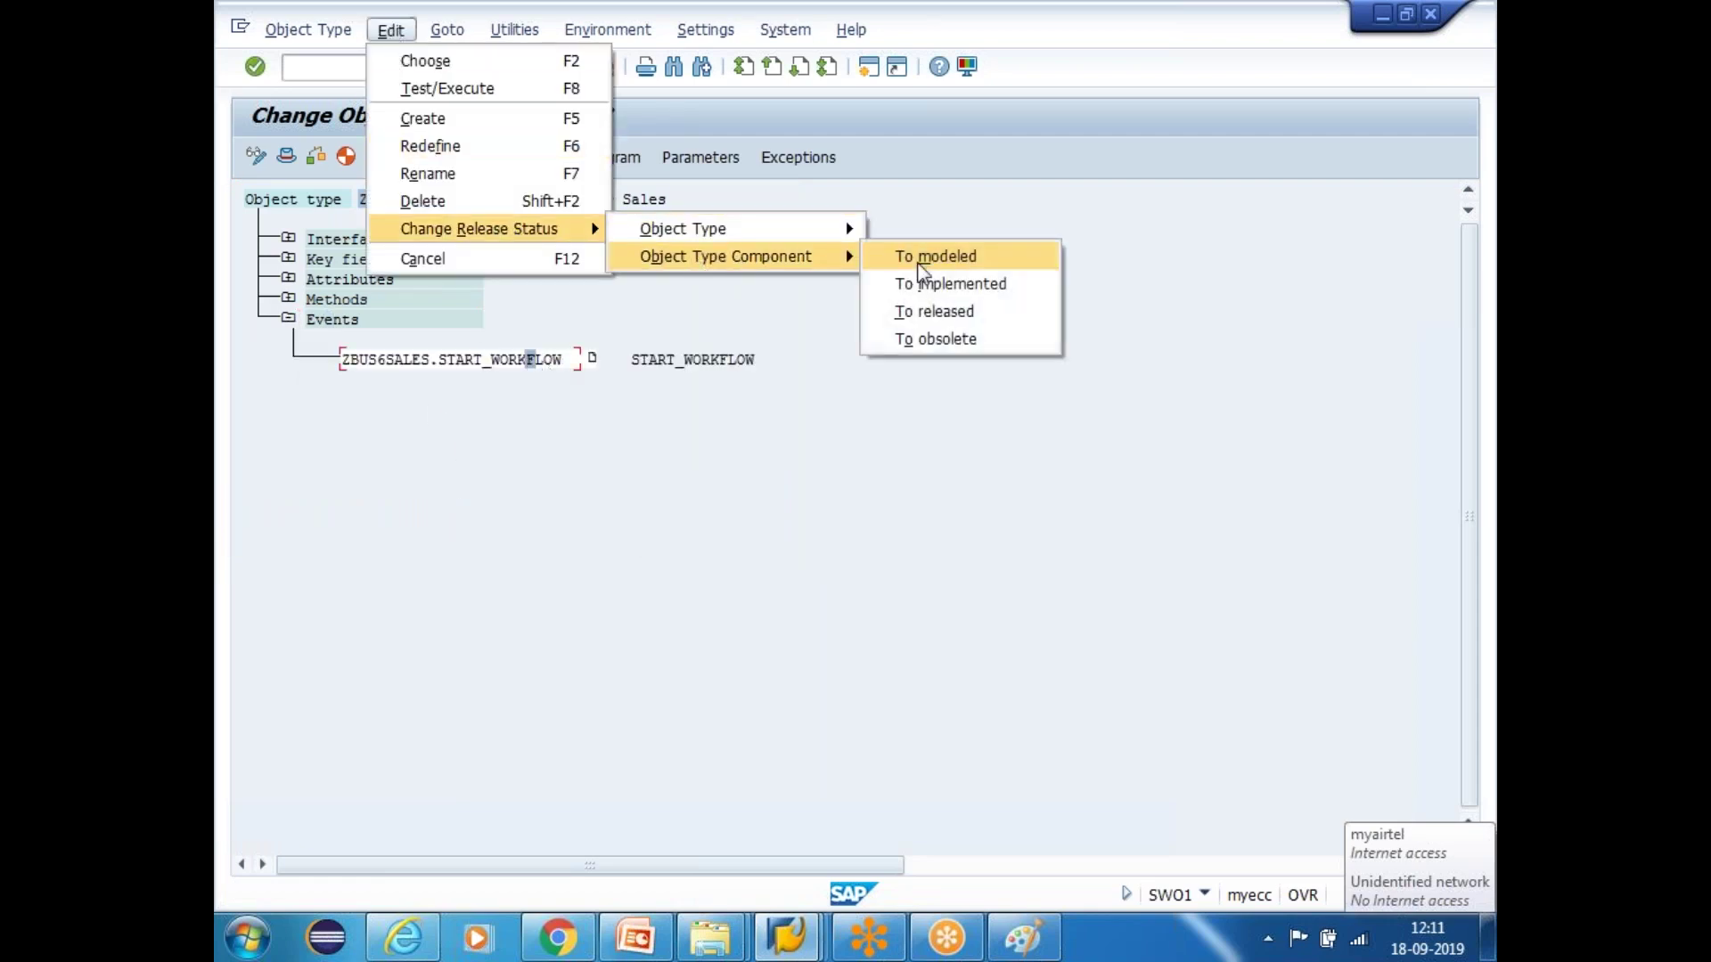
pyautogui.click(963, 285)
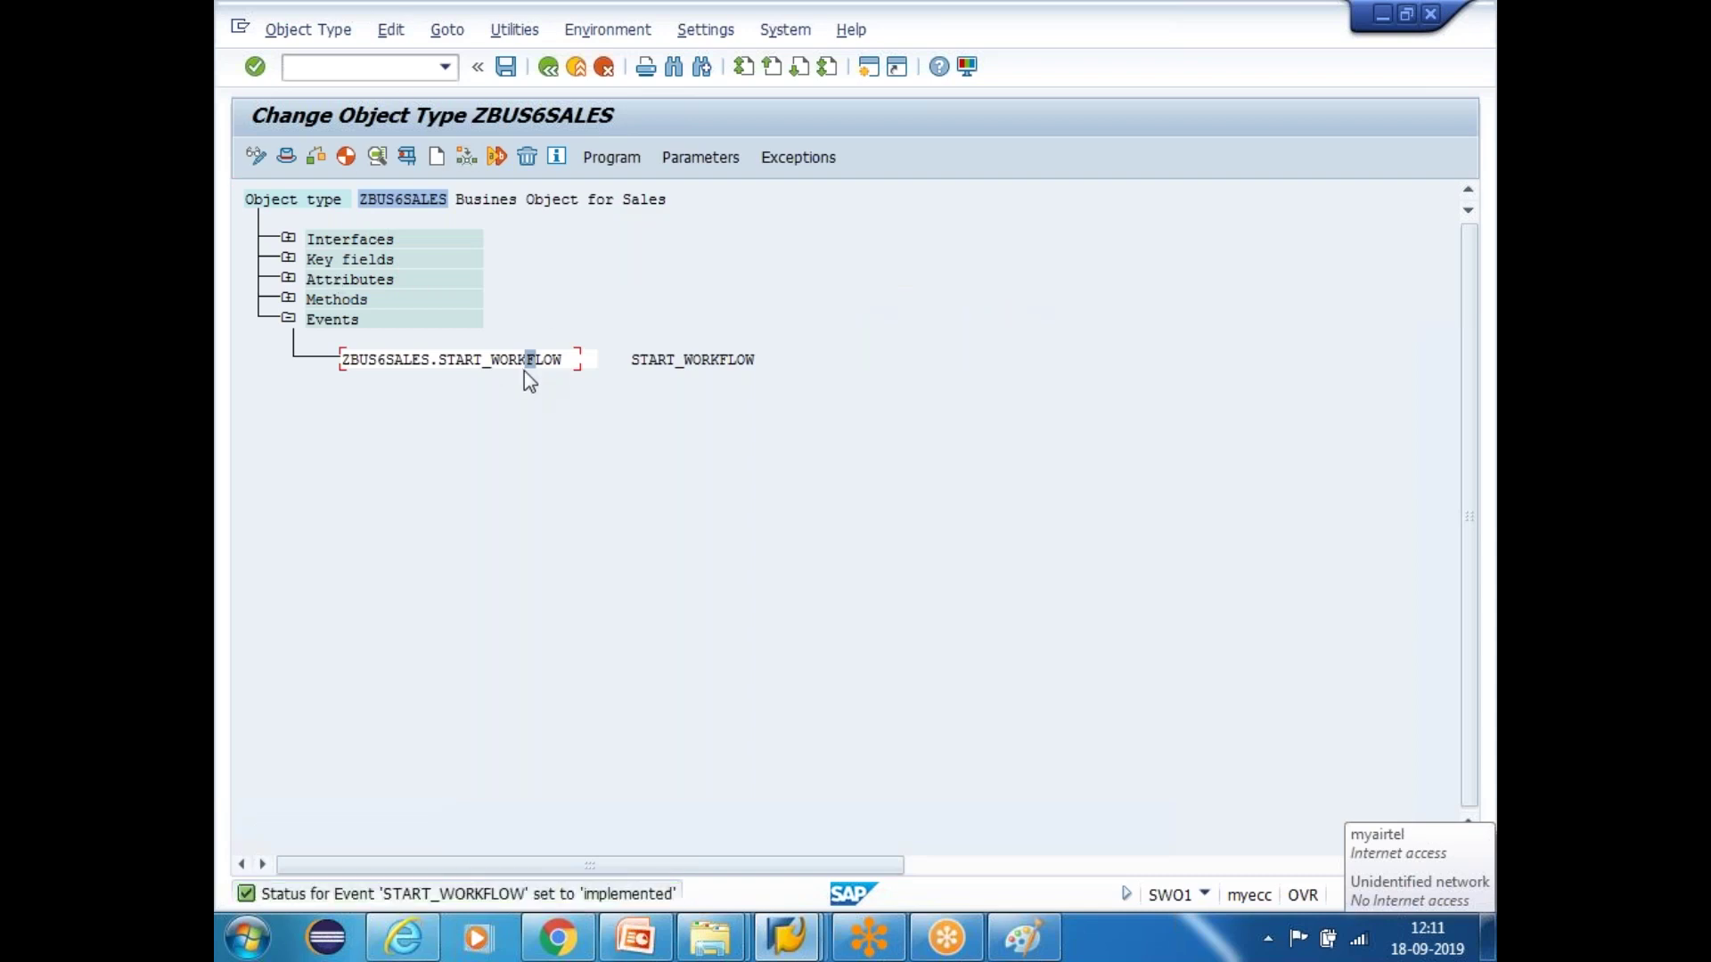
pyautogui.click(390, 30)
pyautogui.moveTo(492, 228)
pyautogui.moveTo(688, 261)
pyautogui.click(925, 256)
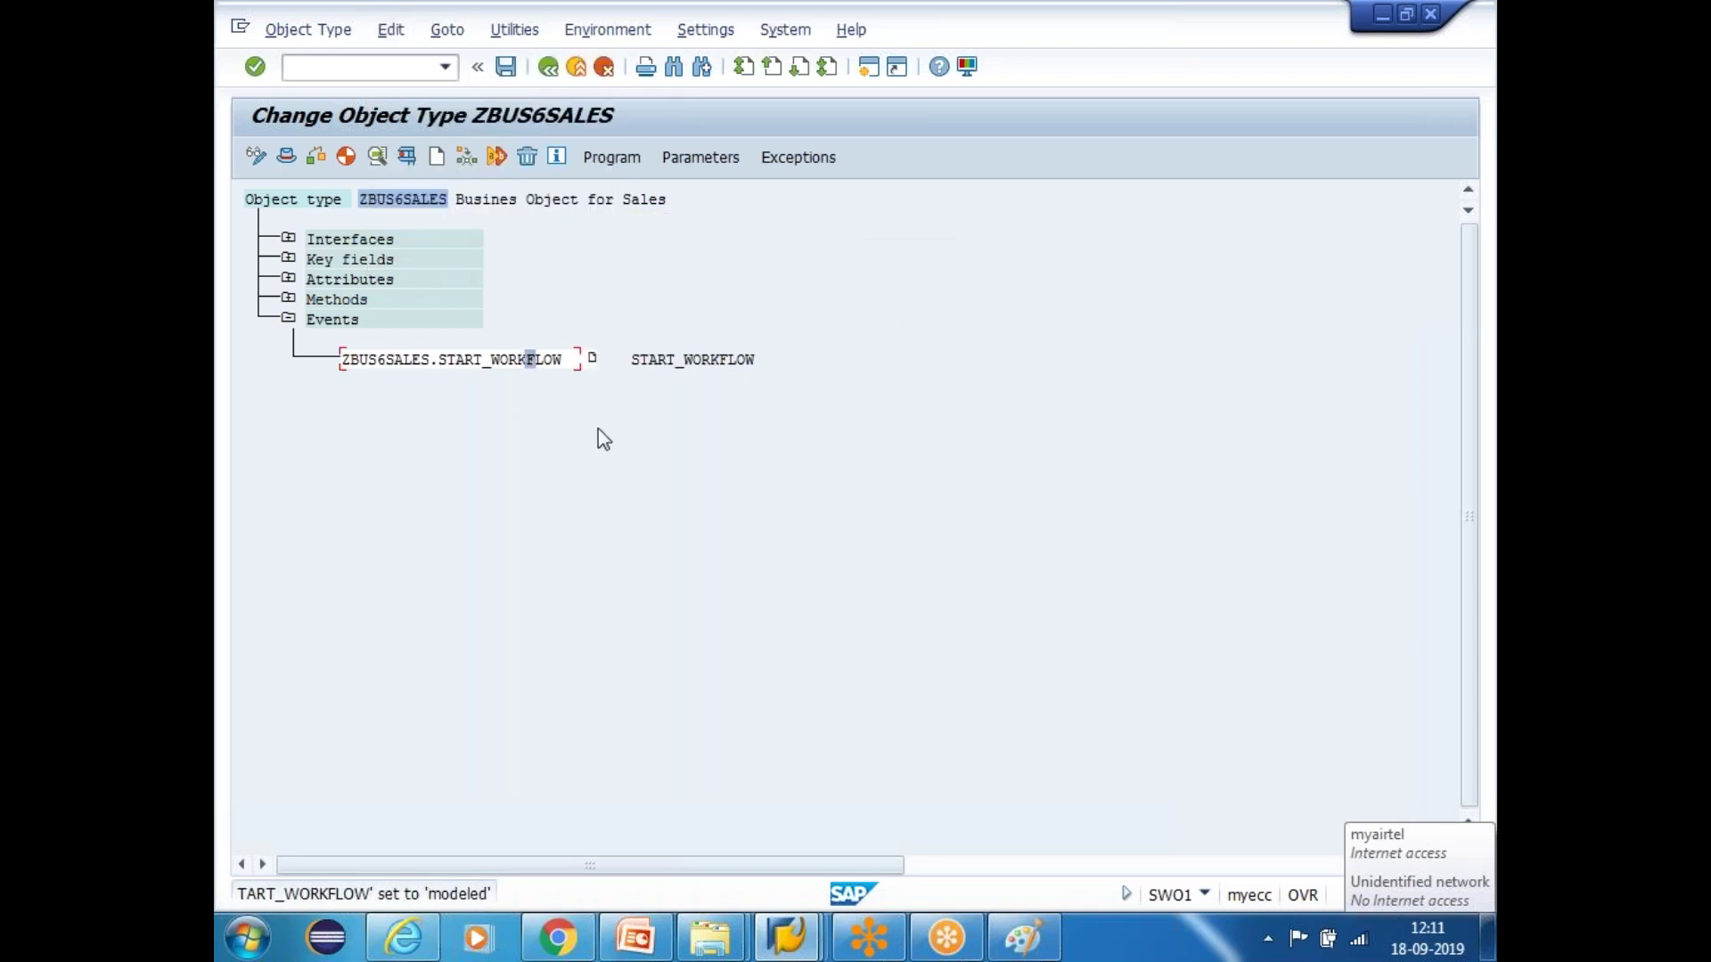
# Save and generate object type ZBUS6SALES and go back to the initial screen
pyautogui.click(505, 66)
pyautogui.click(345, 157)
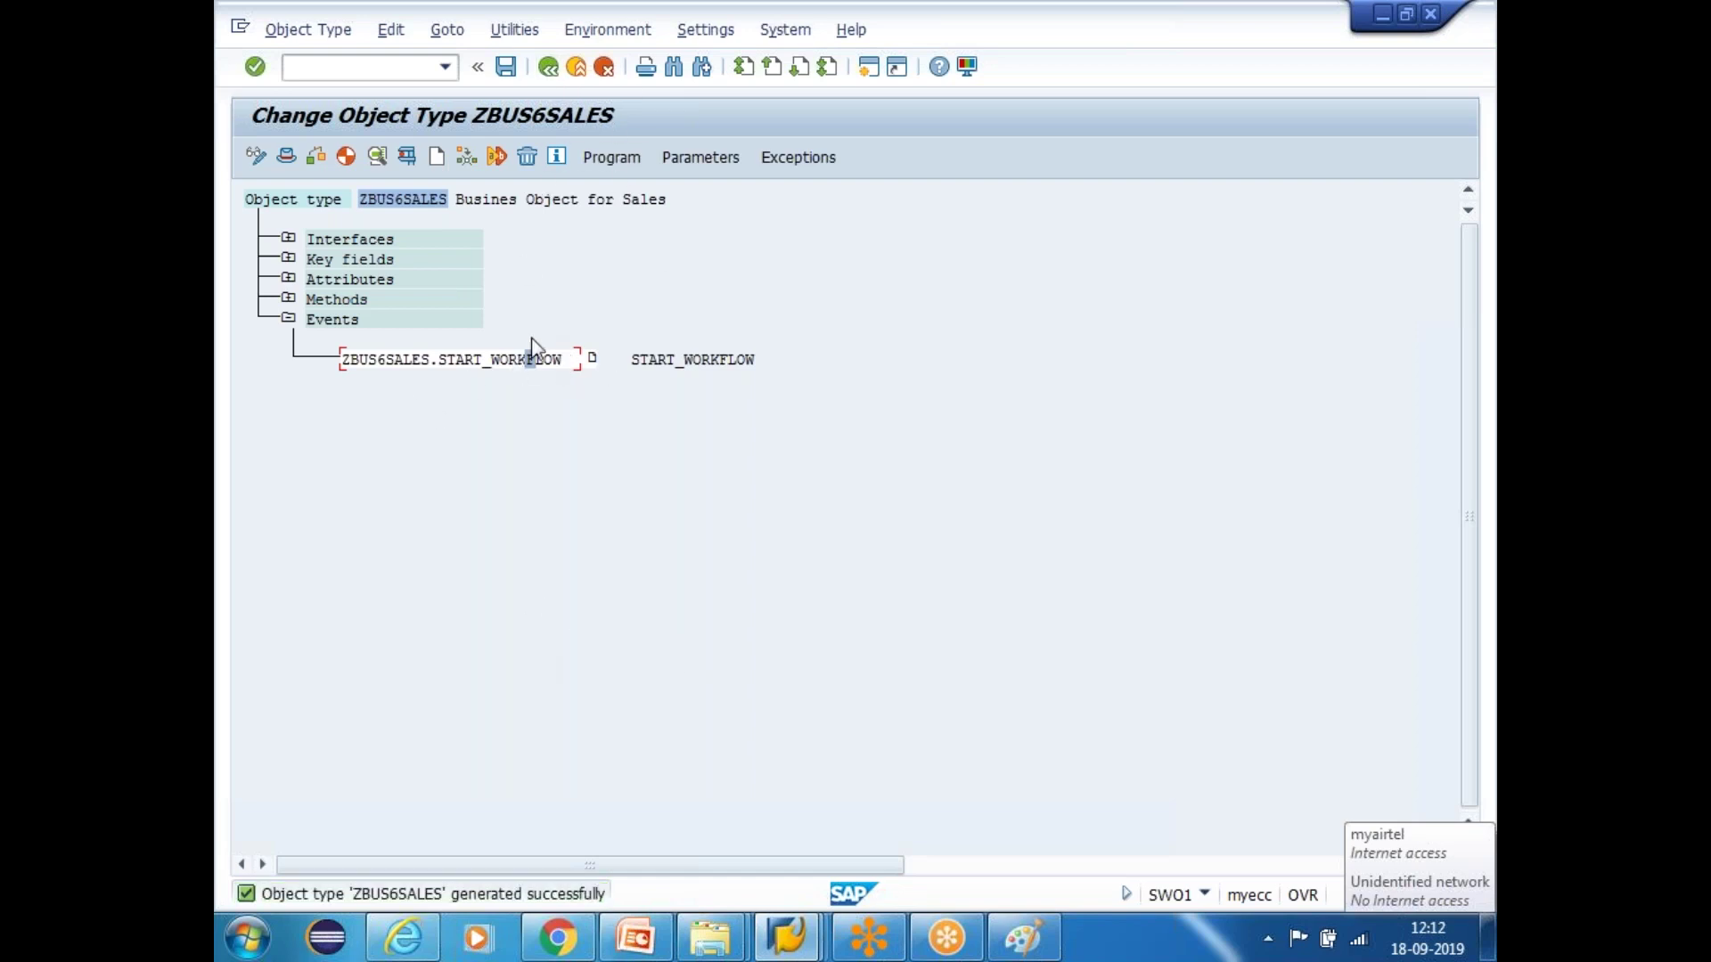
pyautogui.click(549, 69)
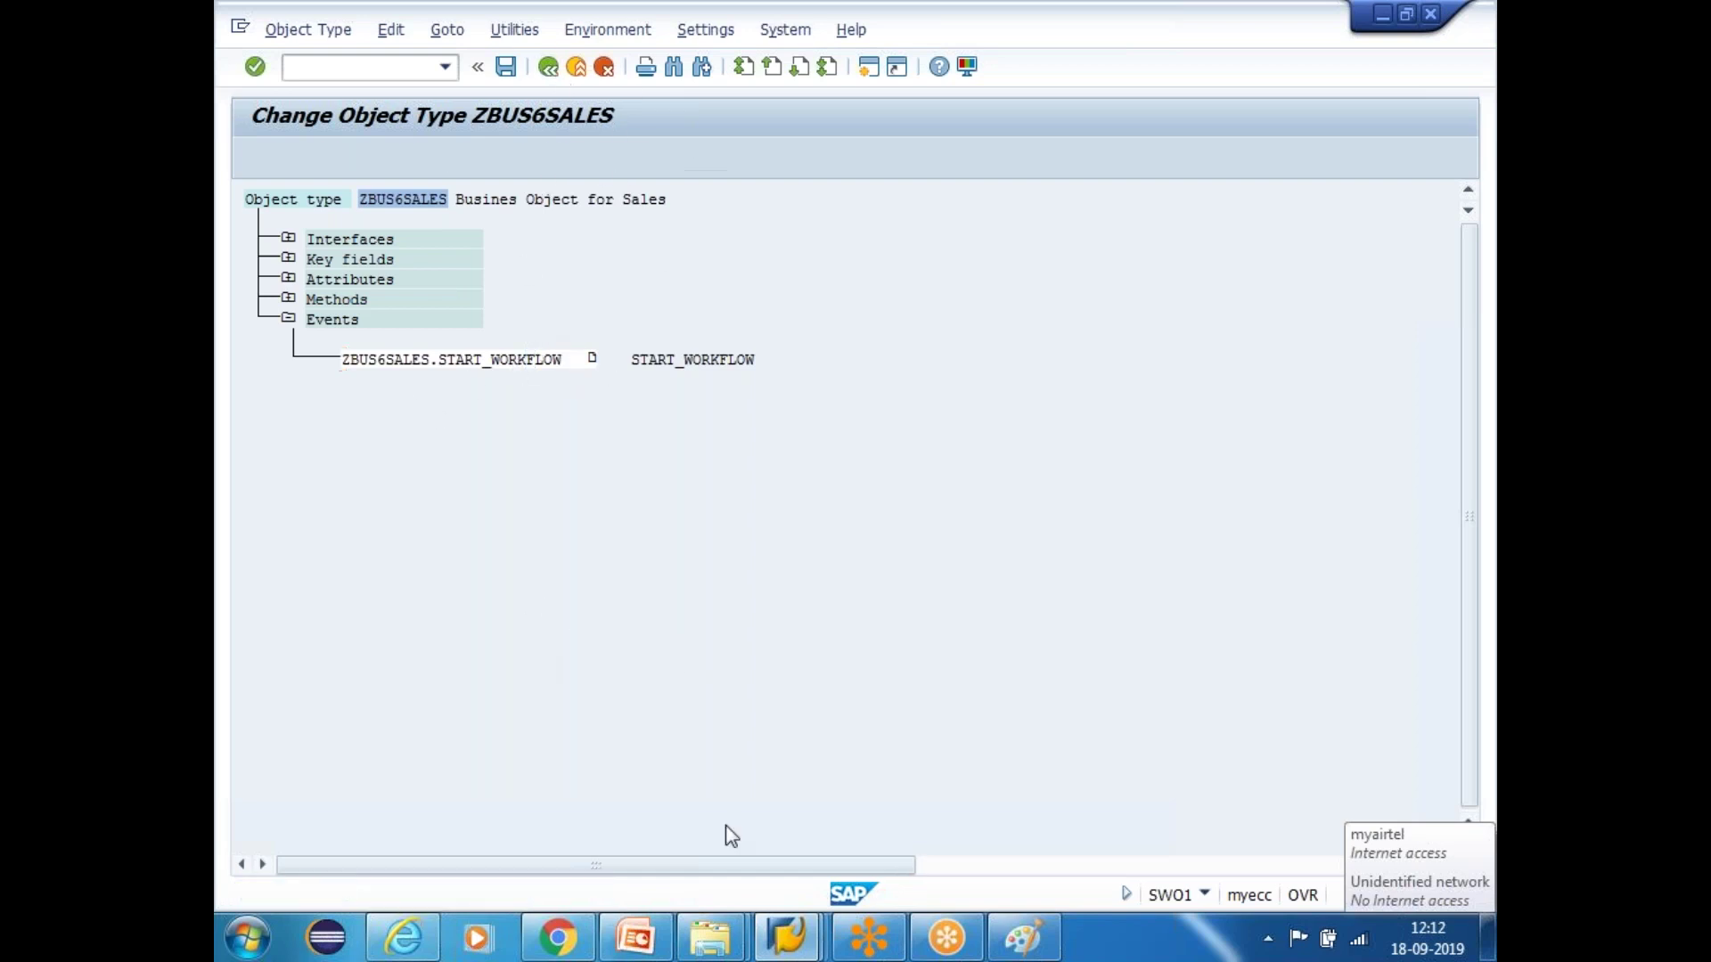
# Return to SAP Easy Access and switch to the Standard Task: Change window
pyautogui.click(549, 67)
pyautogui.moveTo(788, 935)
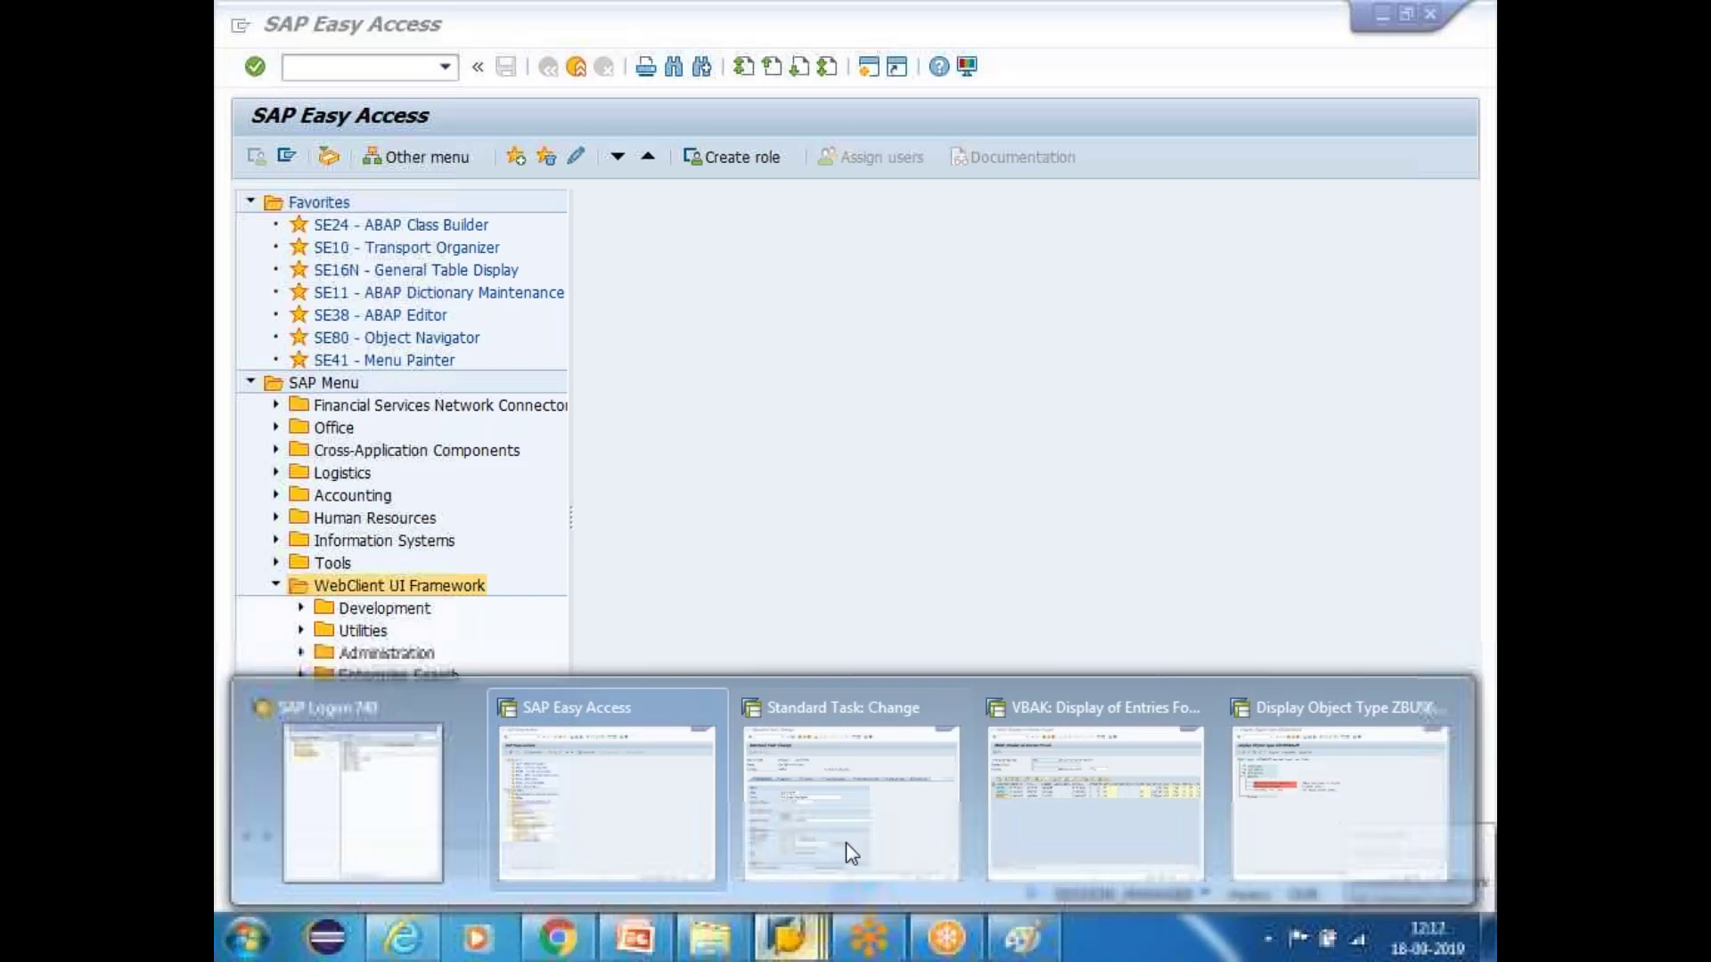
pyautogui.click(847, 842)
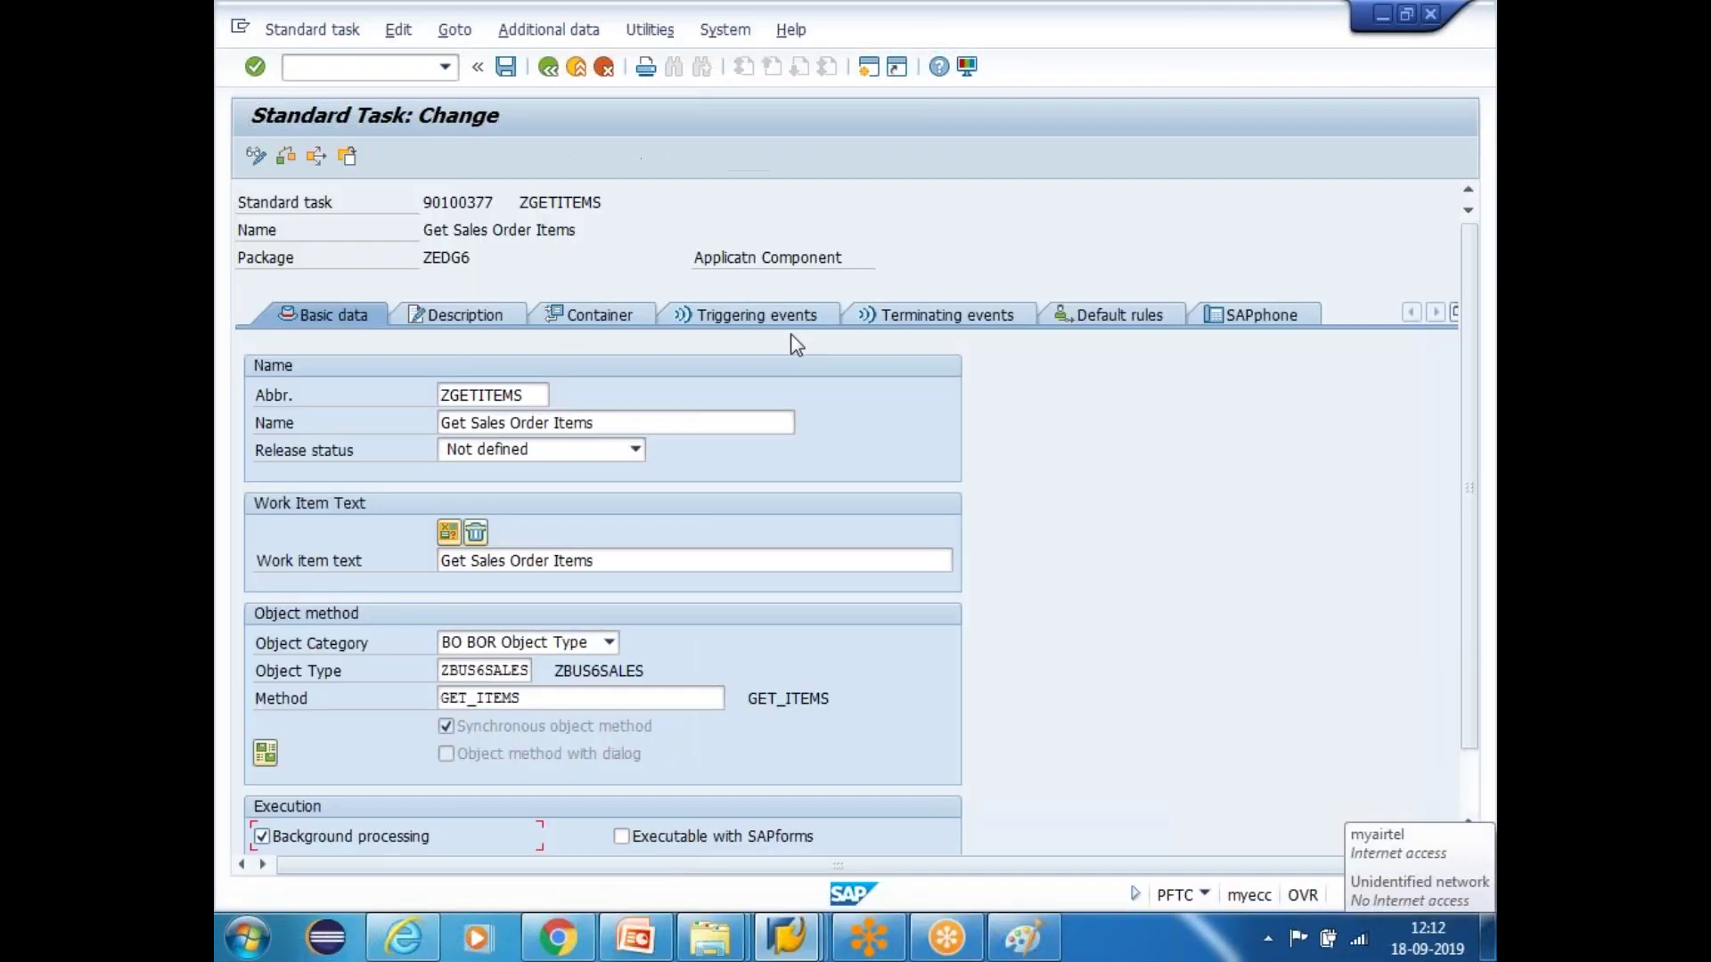
# Add a BO BOR Object Type ZBUS6SALES triggering event row and look up its events
pyautogui.click(749, 317)
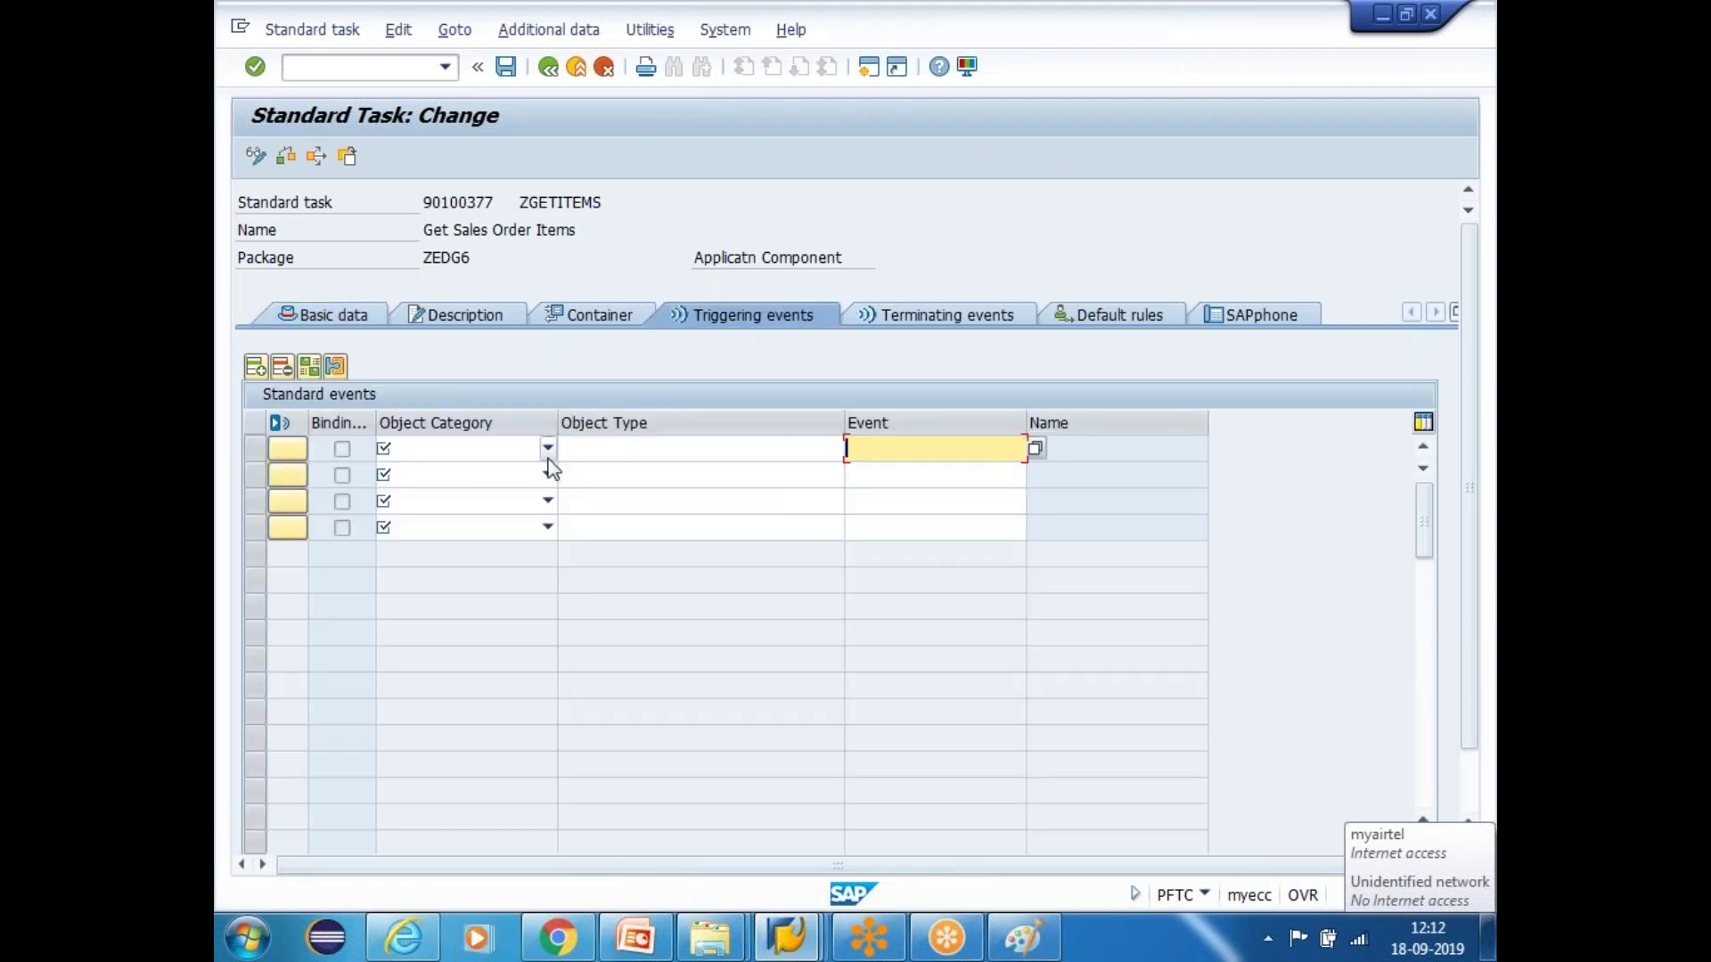
pyautogui.click(548, 450)
pyautogui.click(469, 491)
pyautogui.click(648, 460)
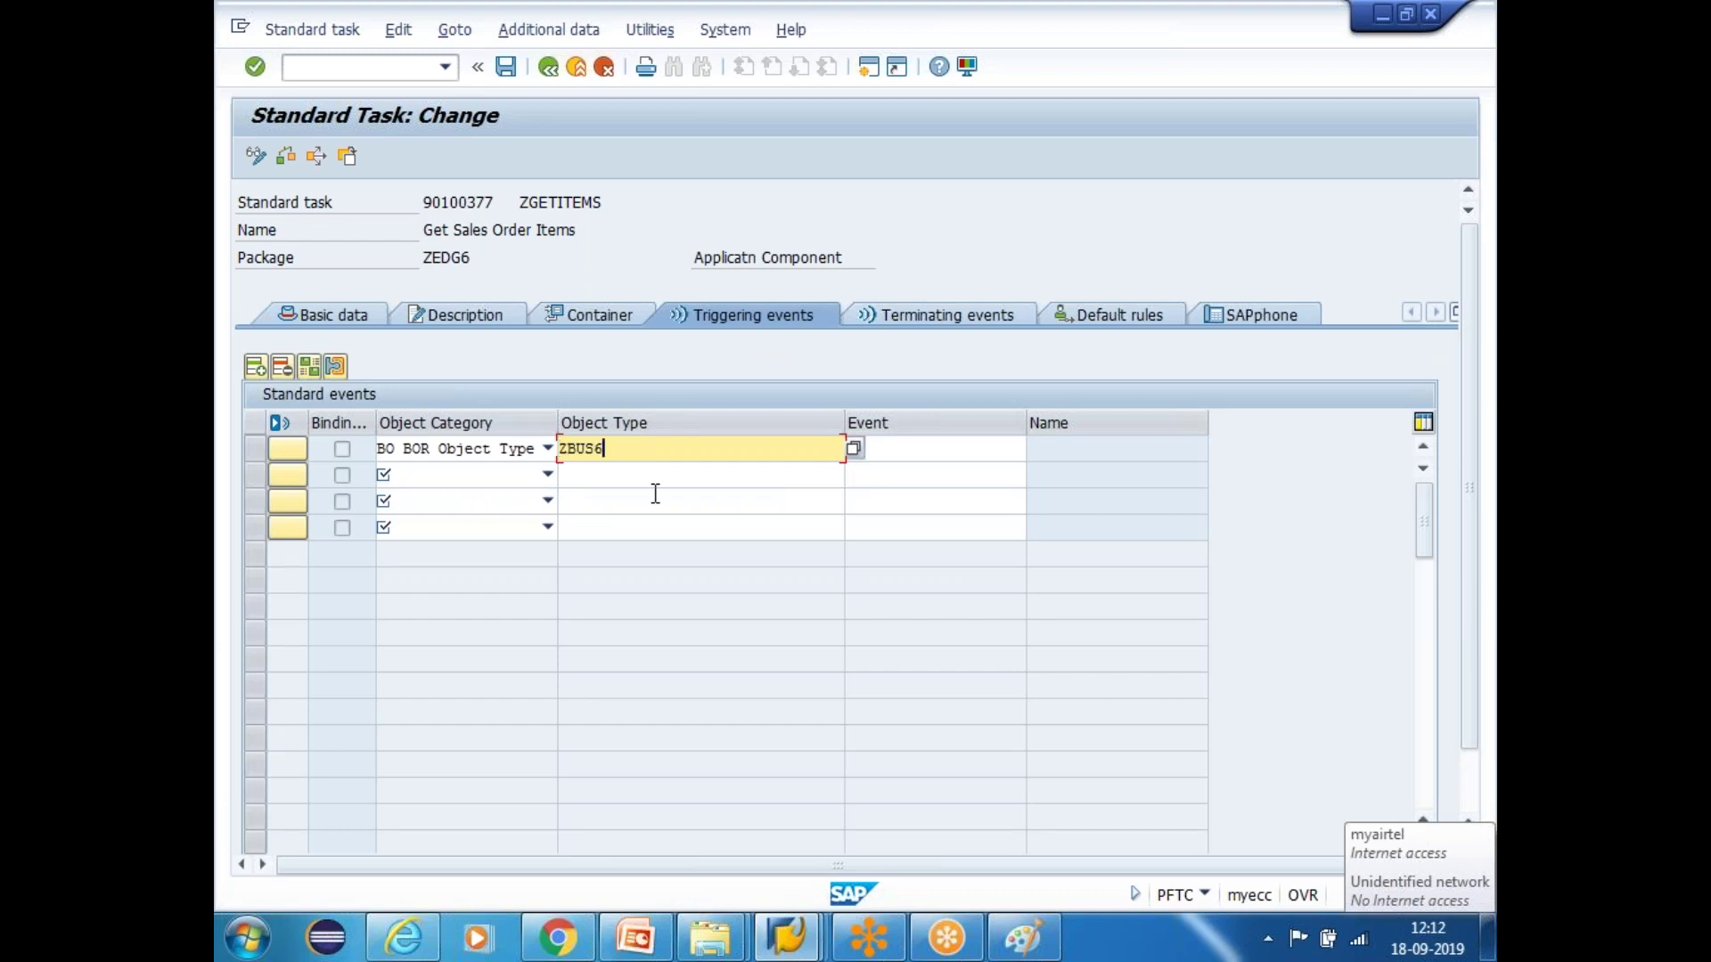
pyautogui.click(978, 449)
pyautogui.click(1035, 449)
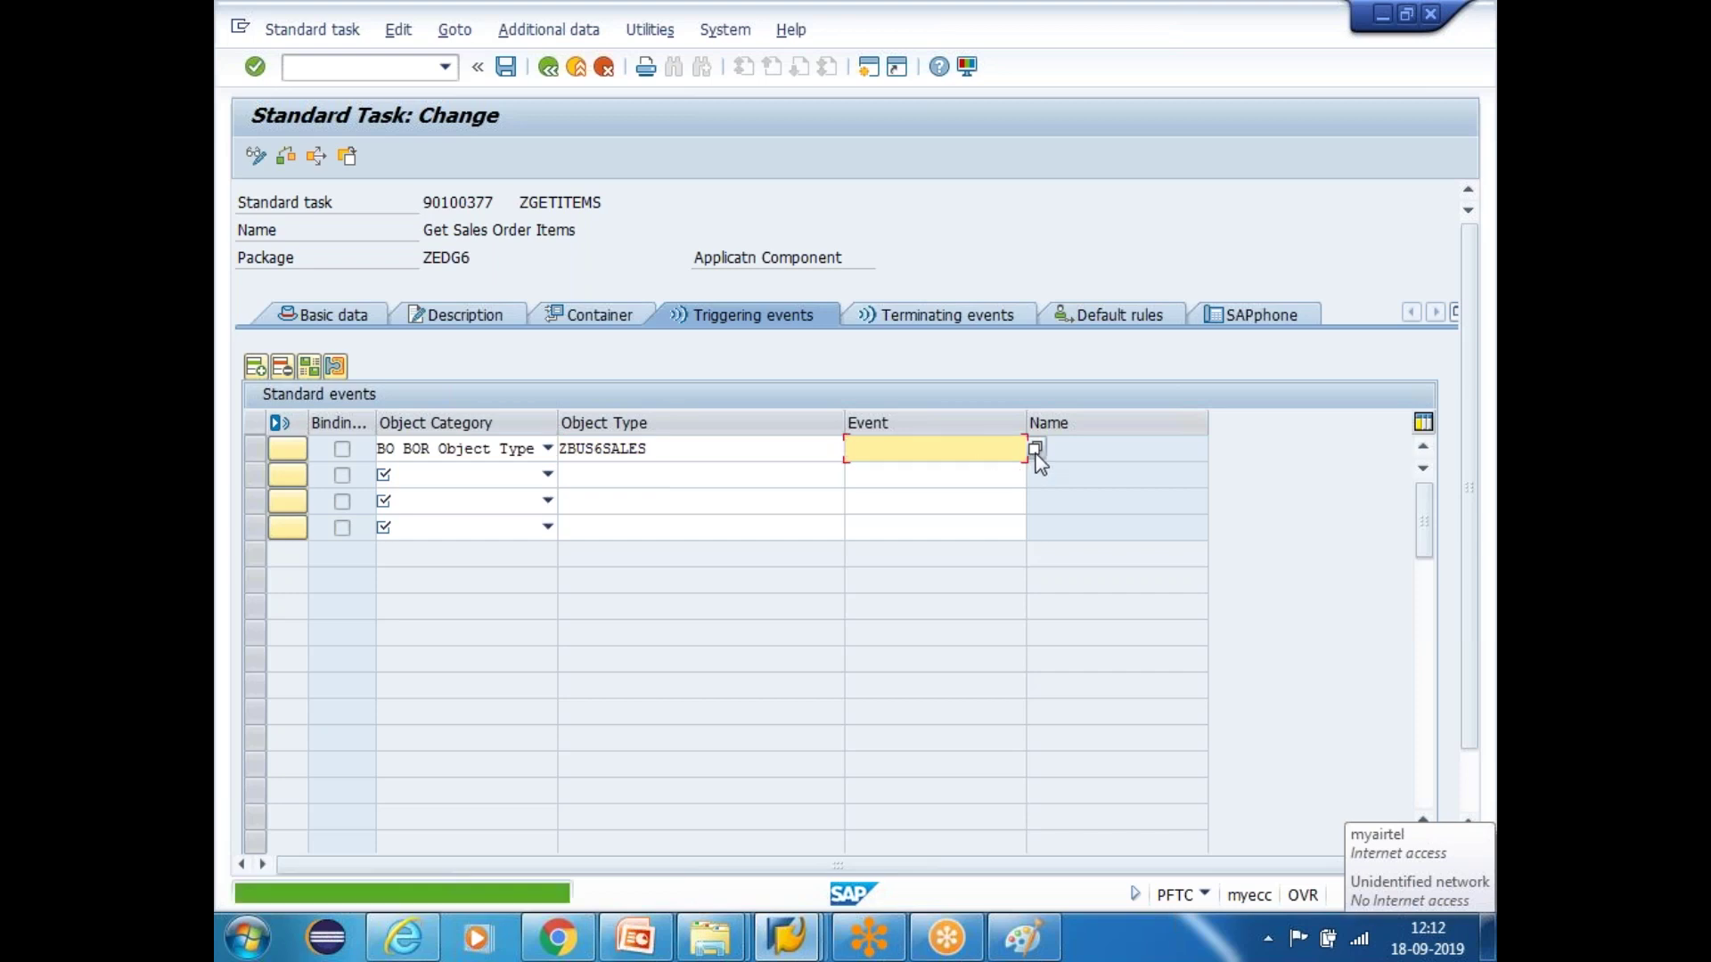
pyautogui.click(1035, 453)
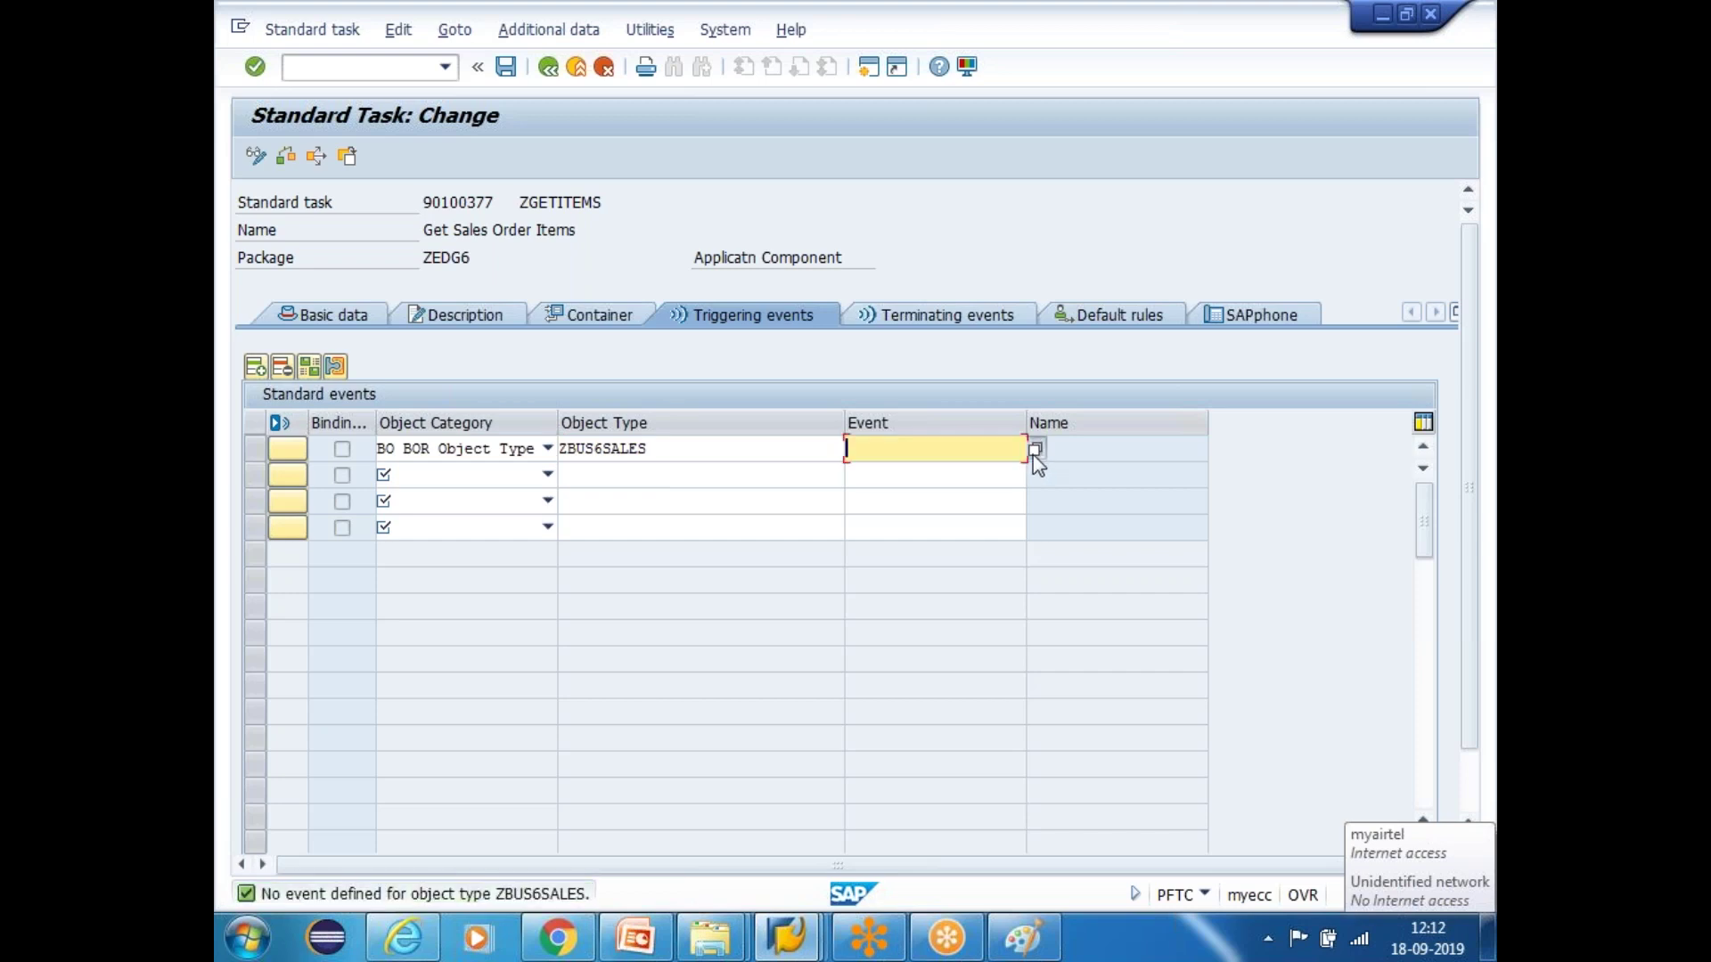
pyautogui.click(1035, 450)
# Run SWO1, open ZBUS6SALES for changing and expand its Events
pyautogui.moveTo(788, 934)
pyautogui.click(697, 845)
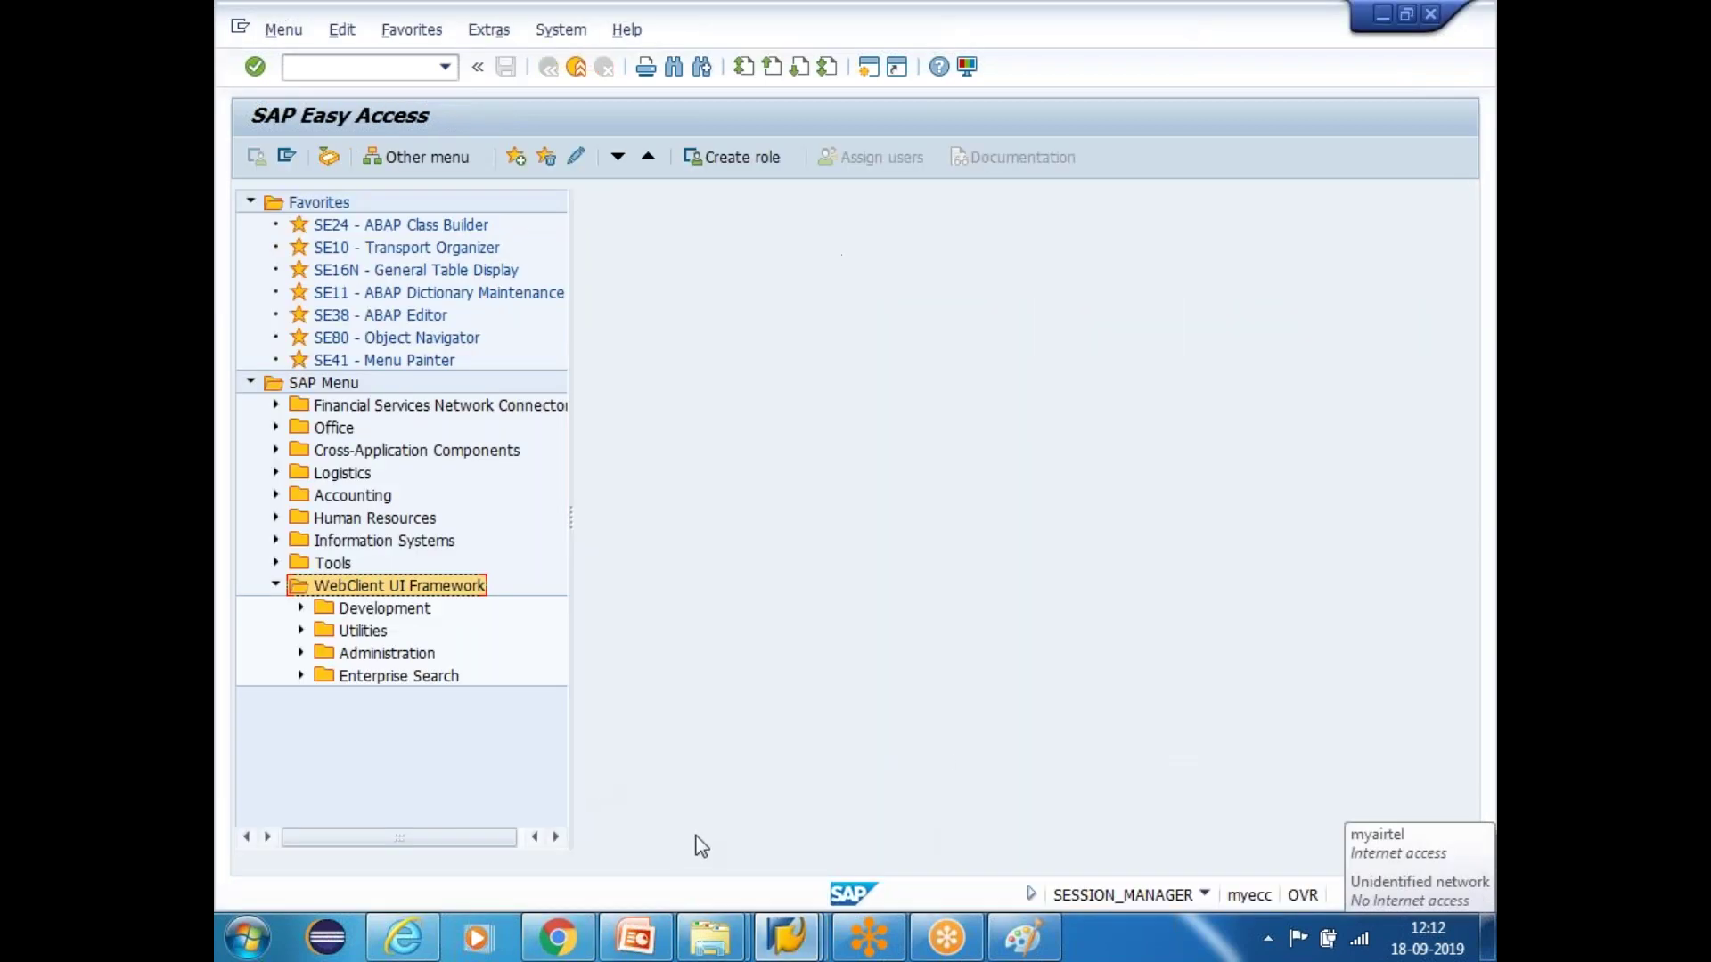
pyautogui.click(365, 67)
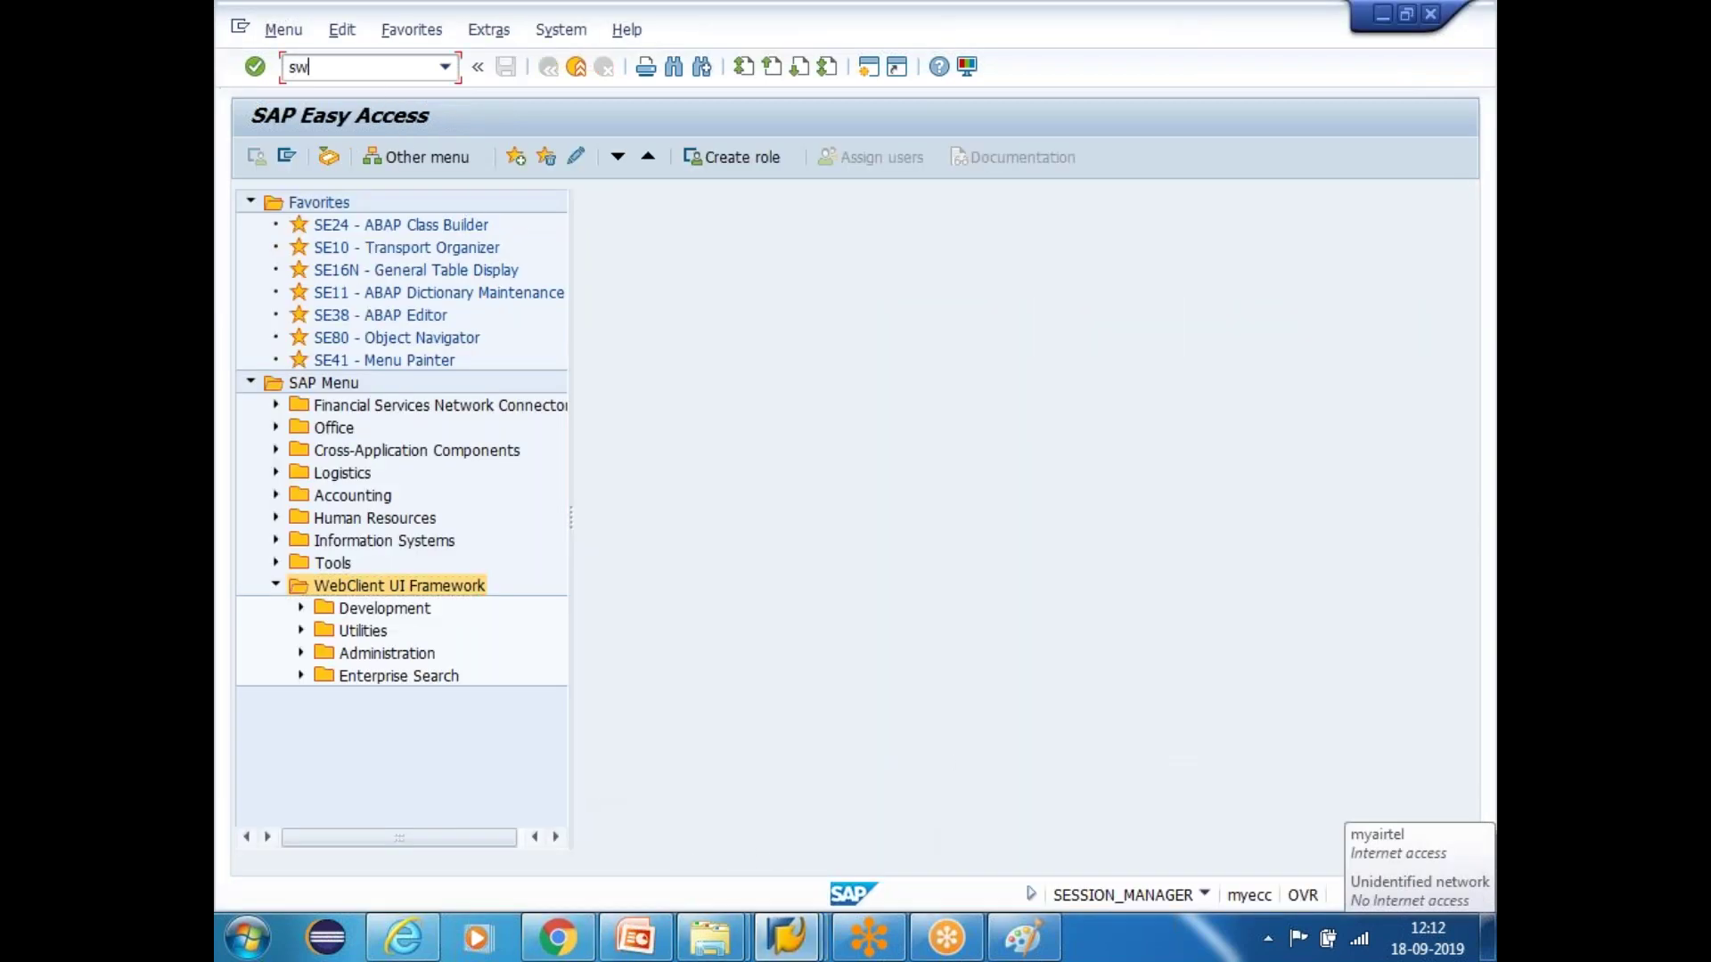
pyautogui.write('swo1')
pyautogui.press('Return')
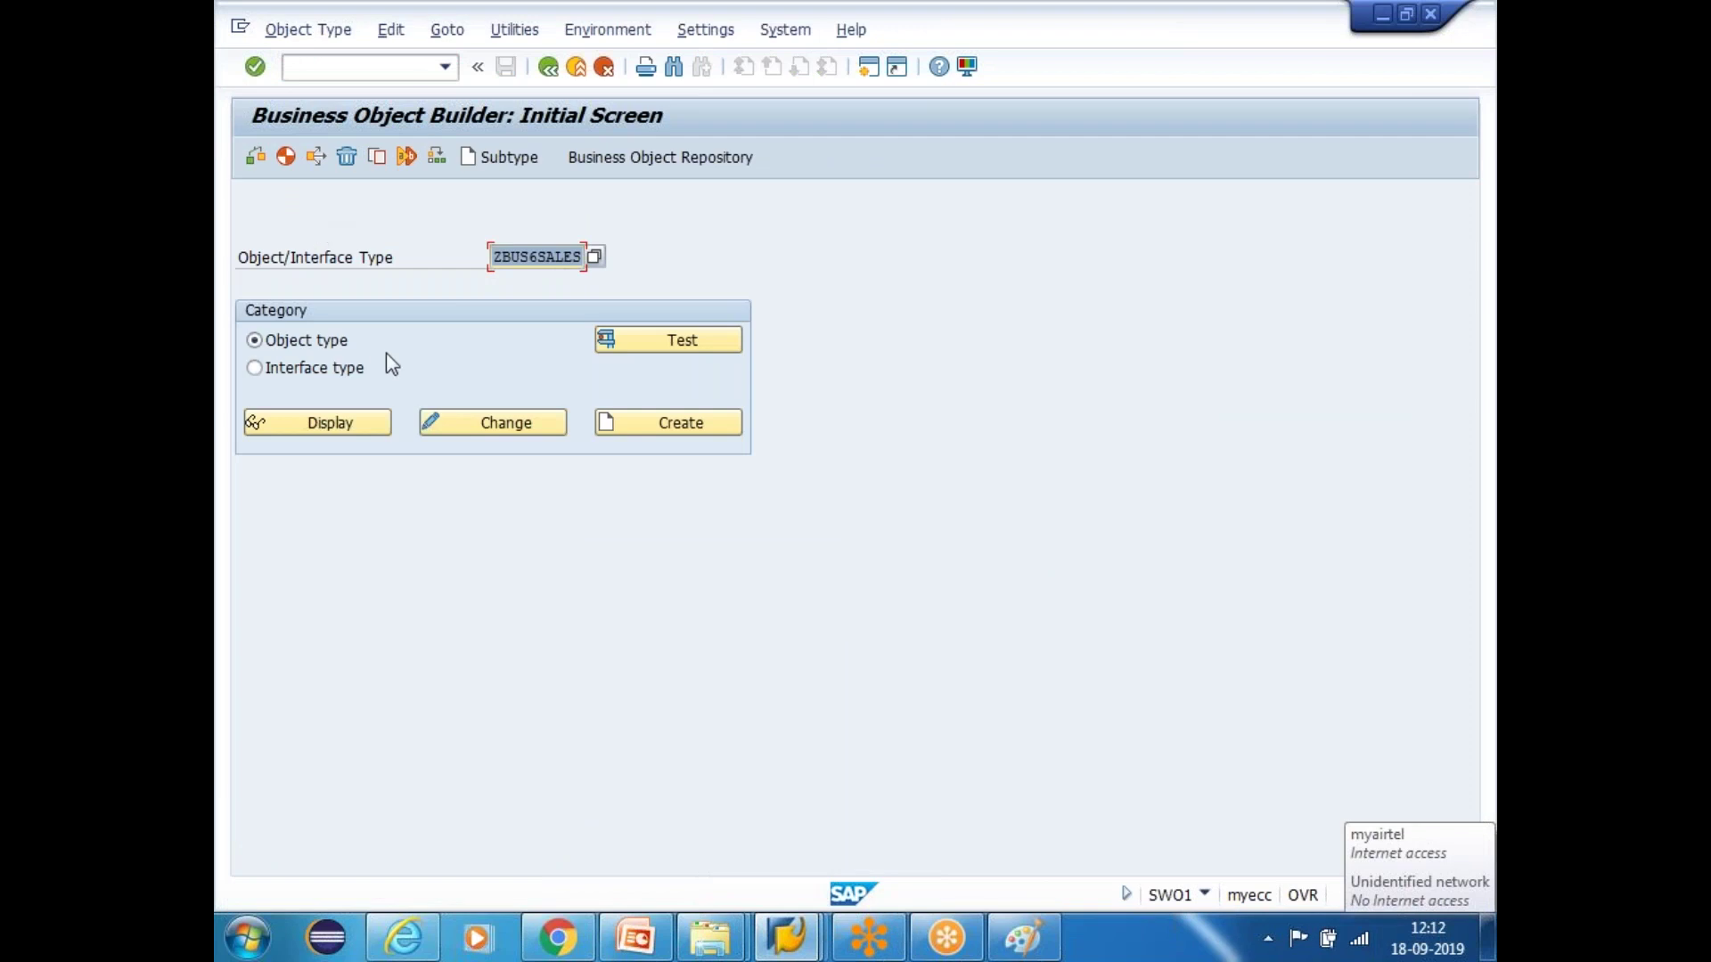
pyautogui.click(493, 423)
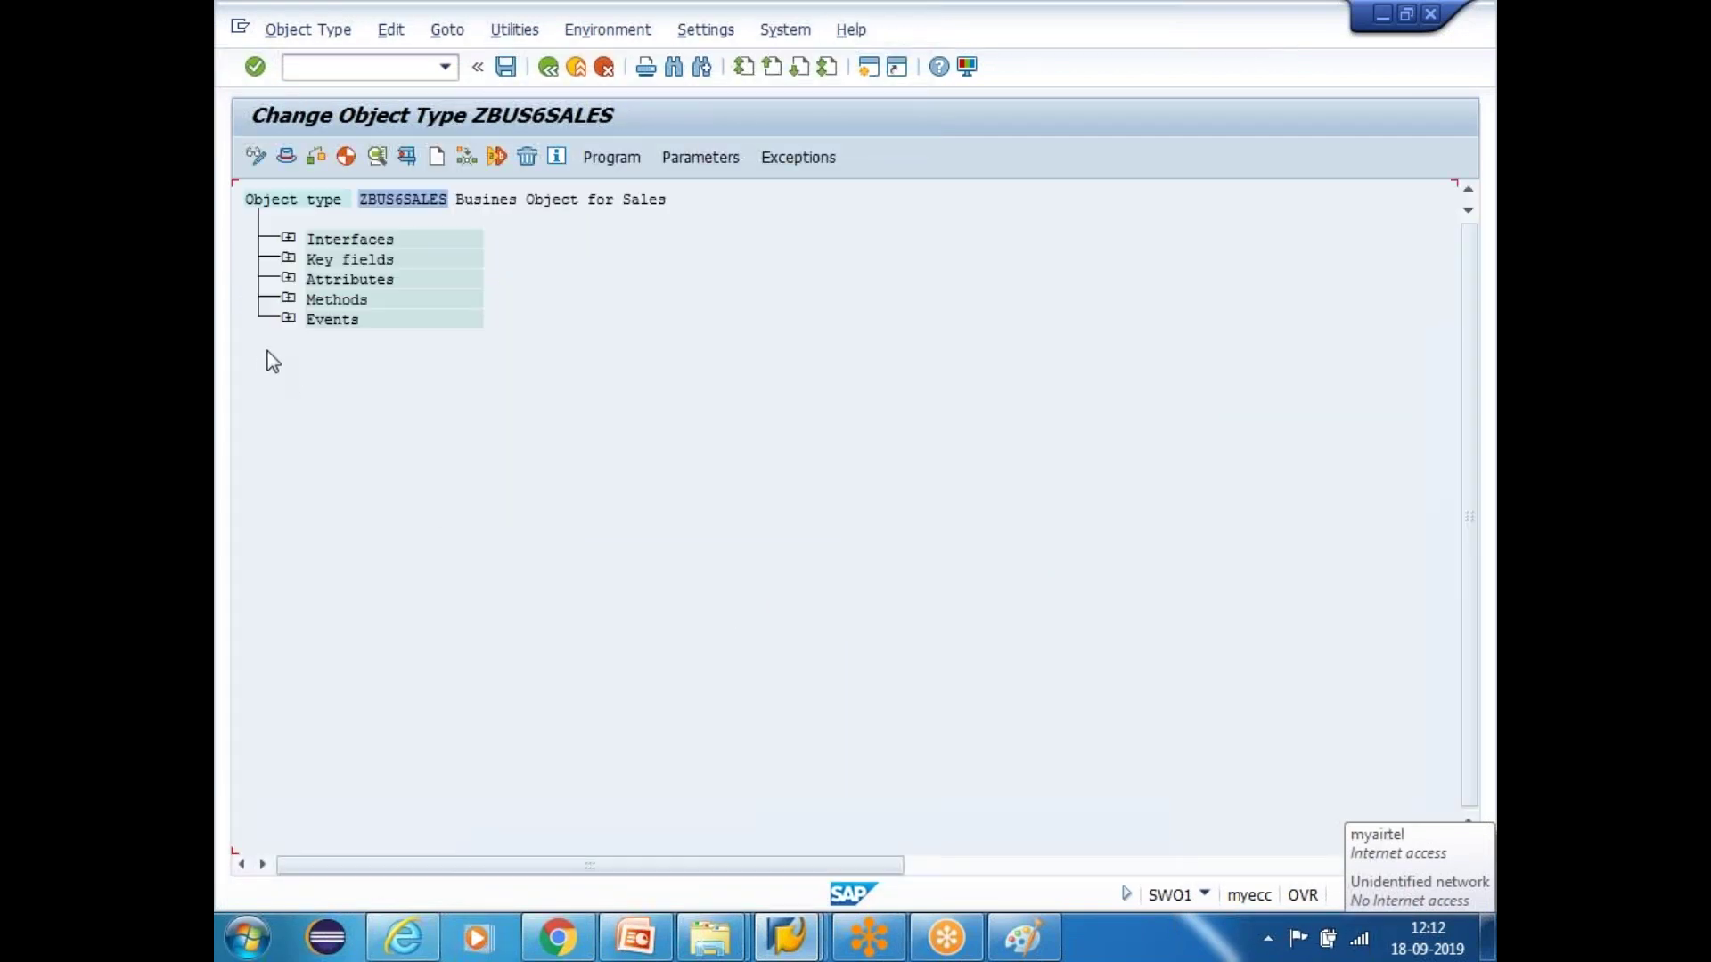
pyautogui.click(288, 318)
# Set START_WORKFLOW to implemented, regenerate ZBUS6SALES and return to the ZGETITEMS task window
pyautogui.click(547, 359)
pyautogui.click(390, 30)
pyautogui.moveTo(591, 228)
pyautogui.moveTo(757, 256)
pyautogui.click(950, 275)
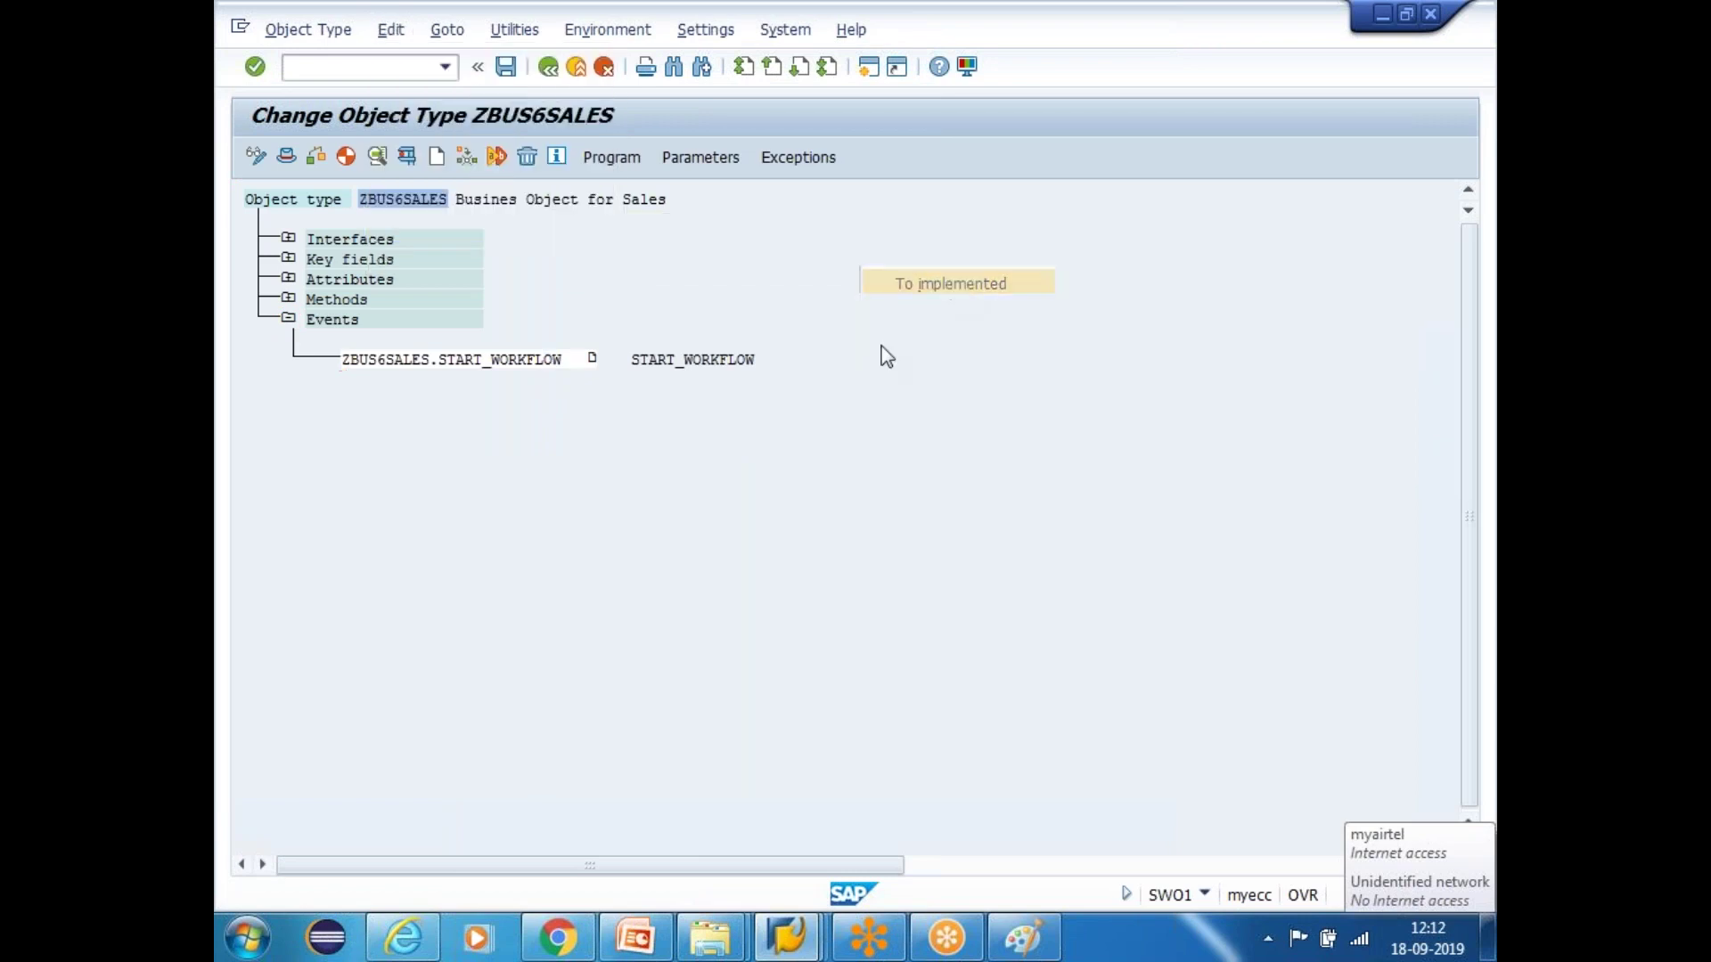
pyautogui.click(346, 160)
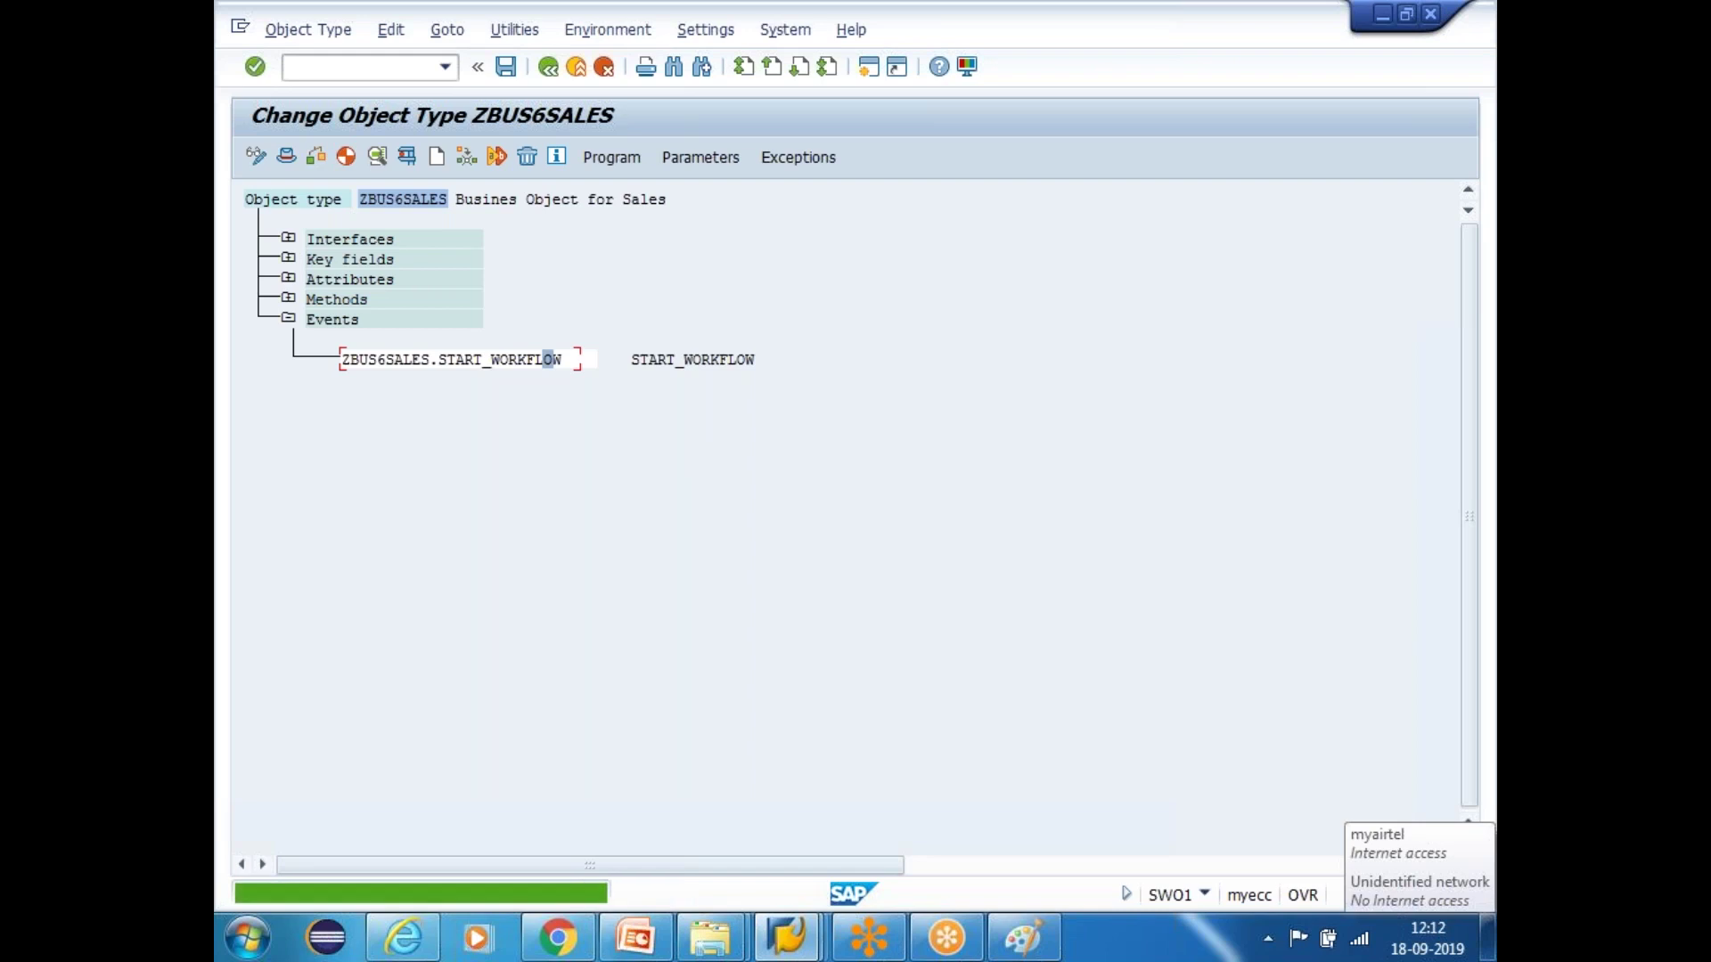
pyautogui.hotkey('alt', 'Tab')
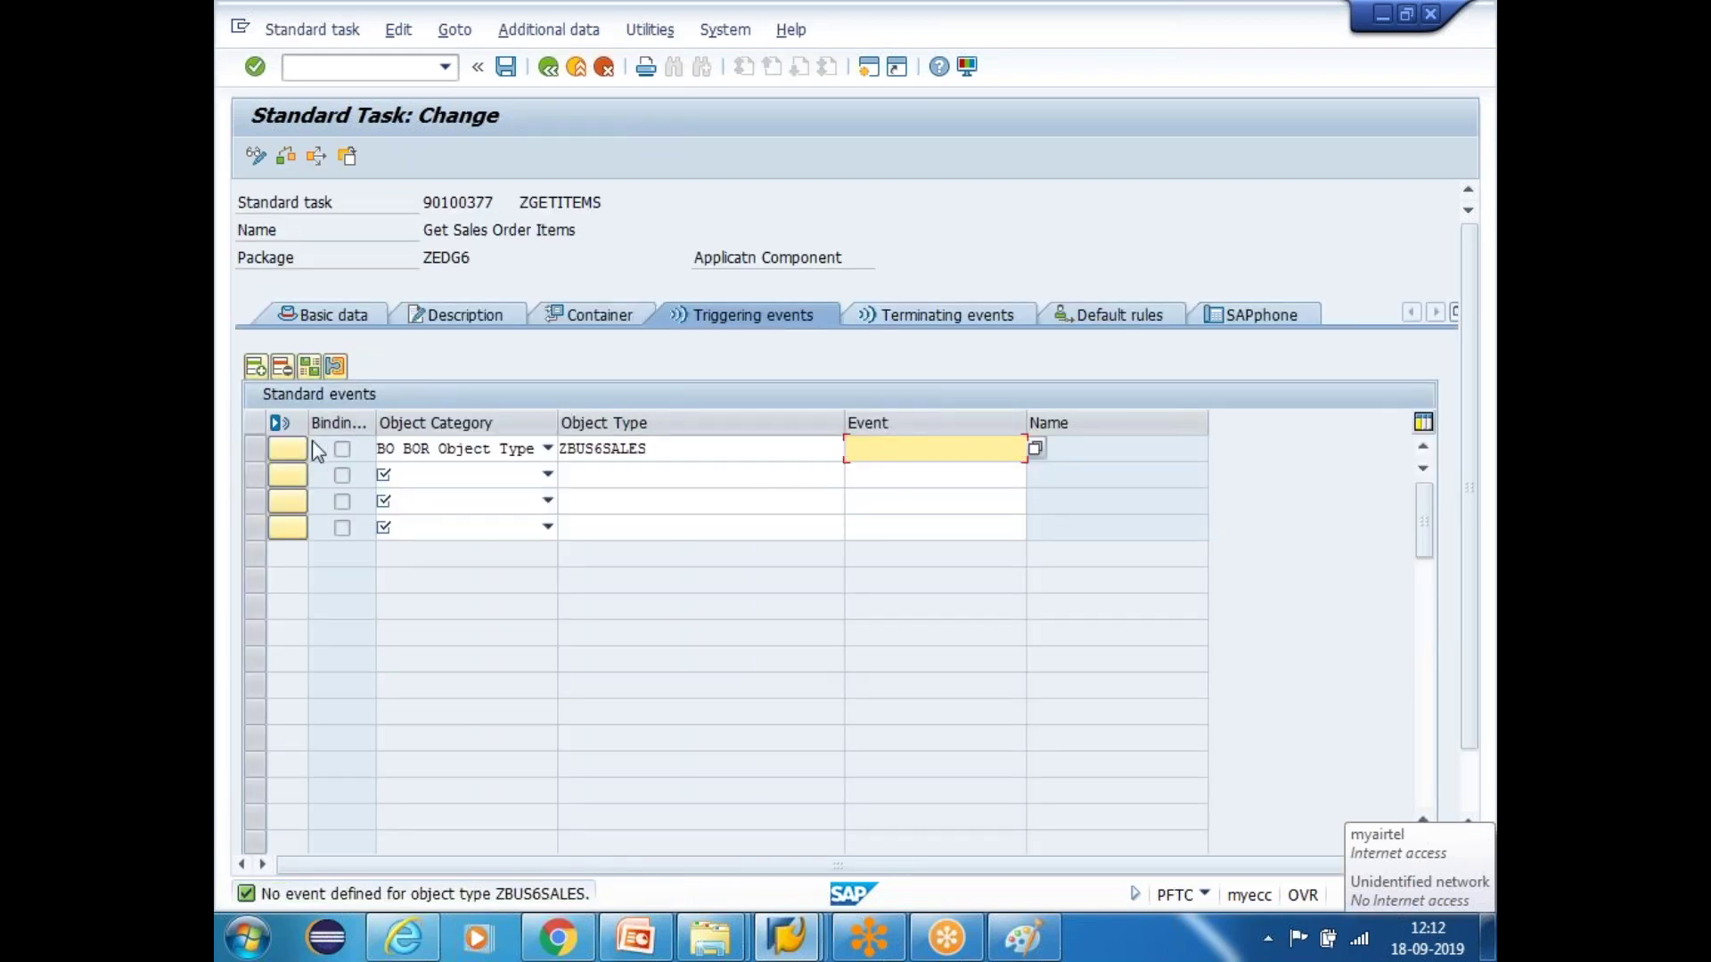
# Retry the Event lookup for ZBUS6SALES, then delete the incomplete triggering event row
pyautogui.click(253, 450)
pyautogui.click(908, 448)
pyautogui.click(1035, 450)
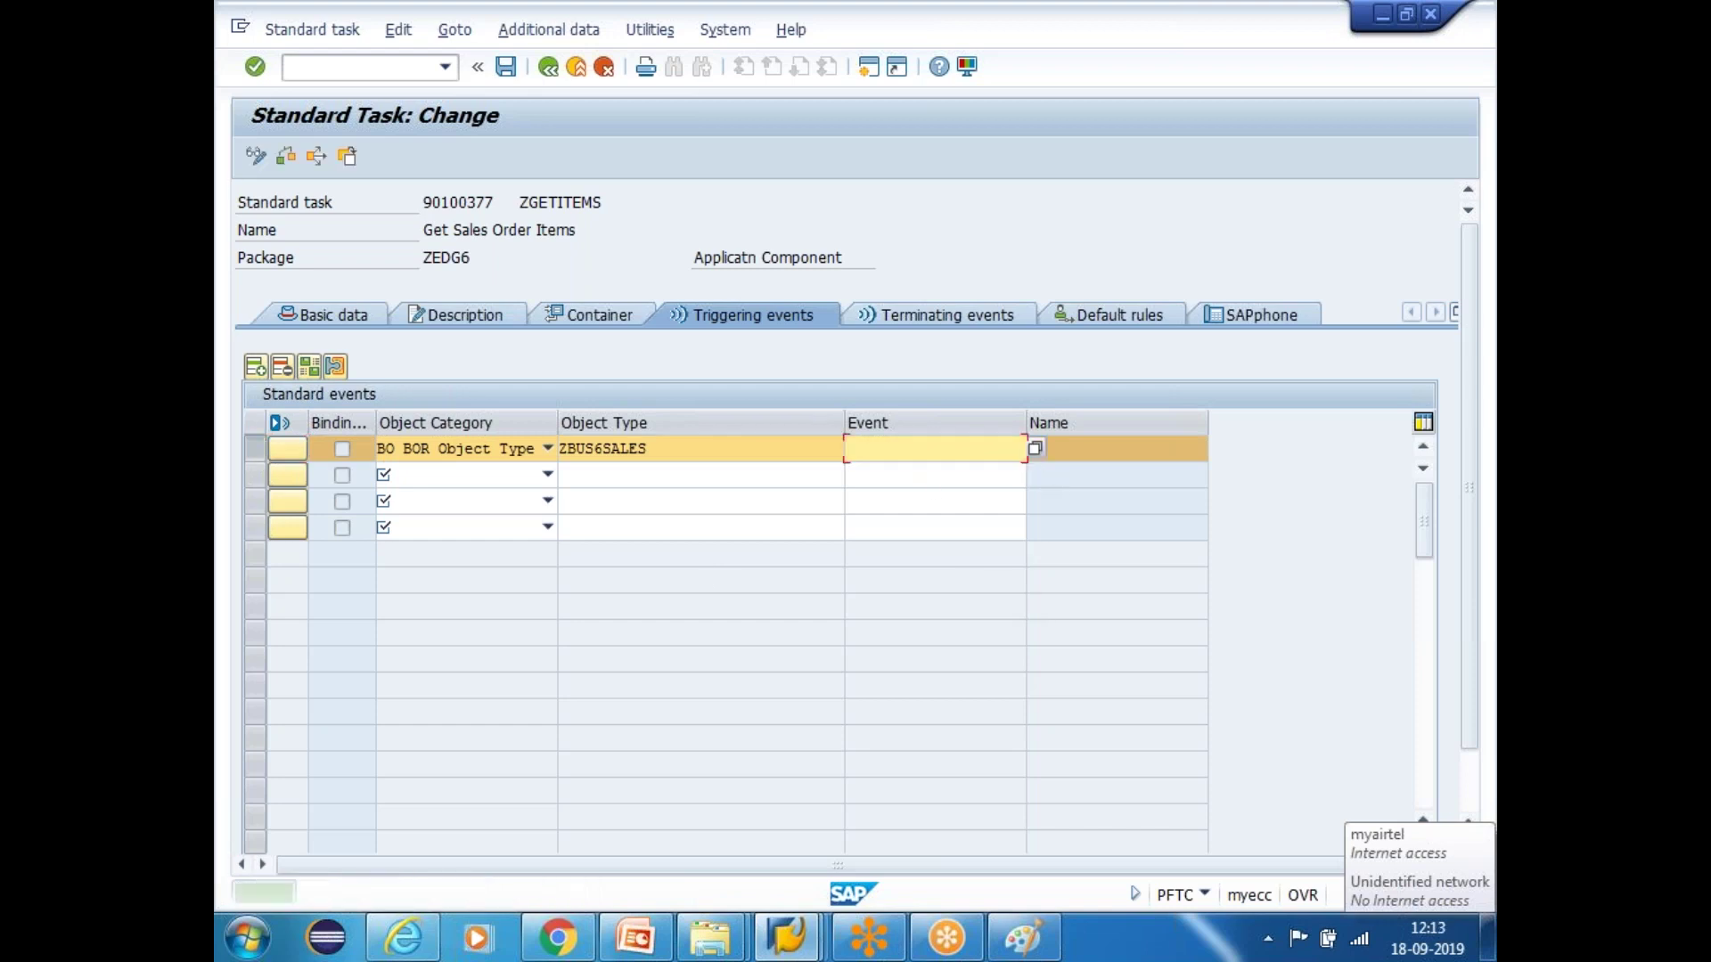
pyautogui.click(1034, 451)
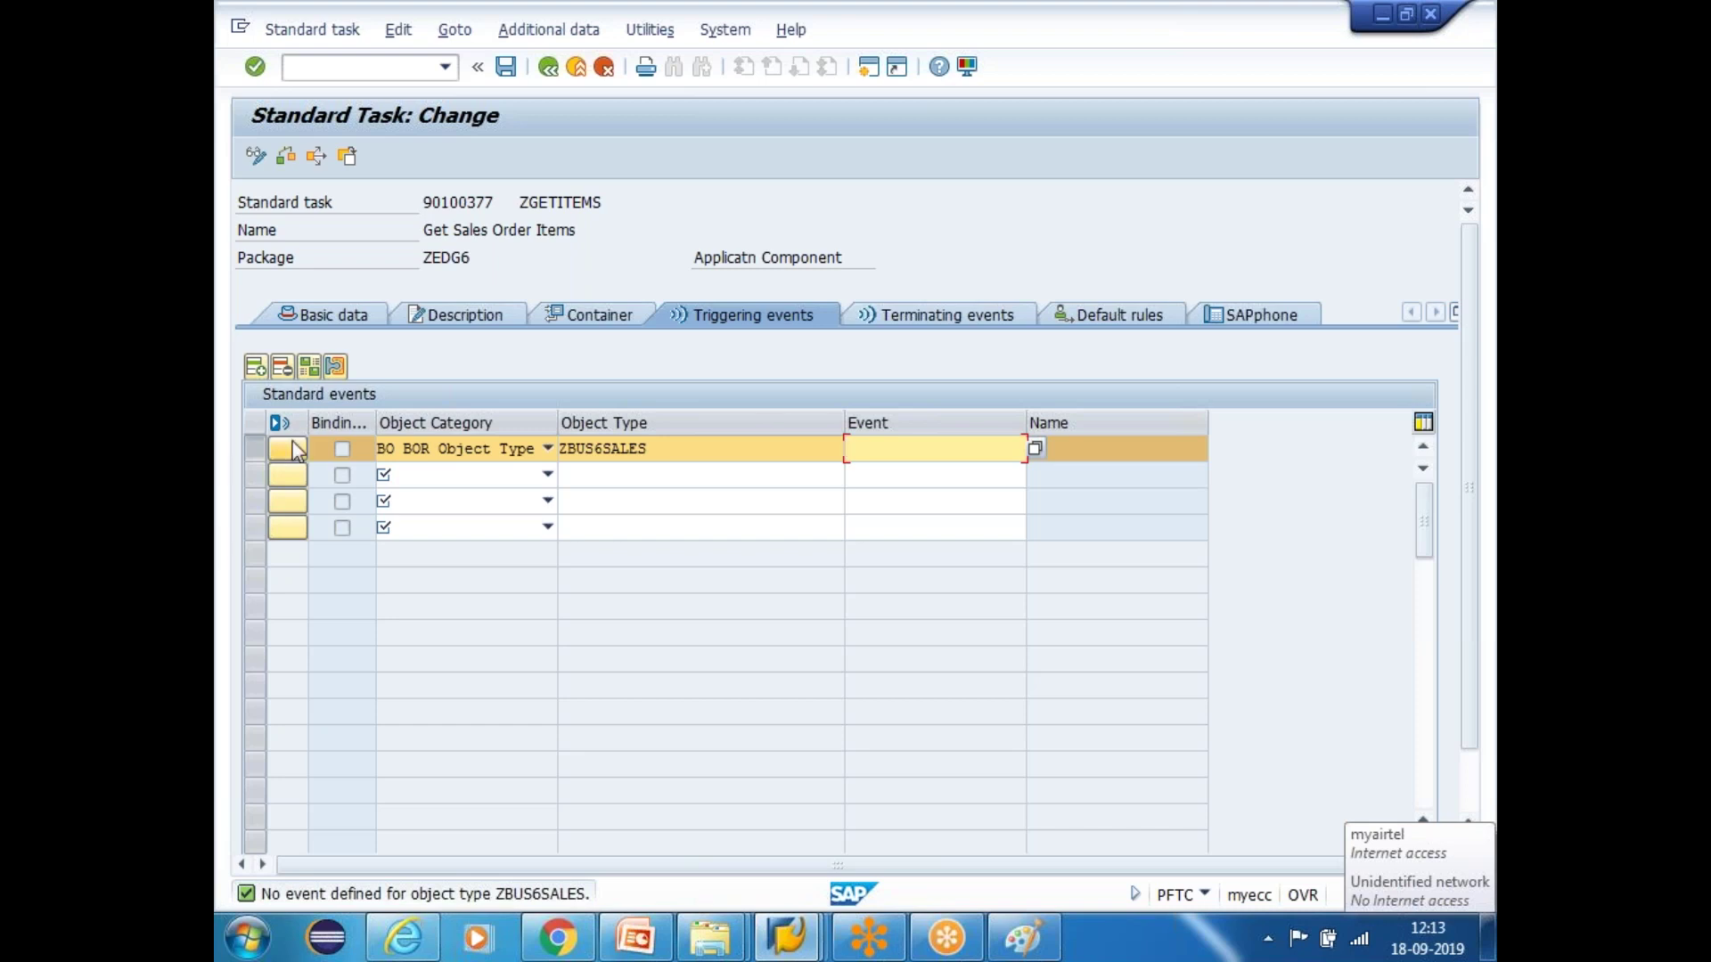
pyautogui.click(282, 367)
# Cancel the task edits and confirm discarding the unsaved changes
pyautogui.click(506, 69)
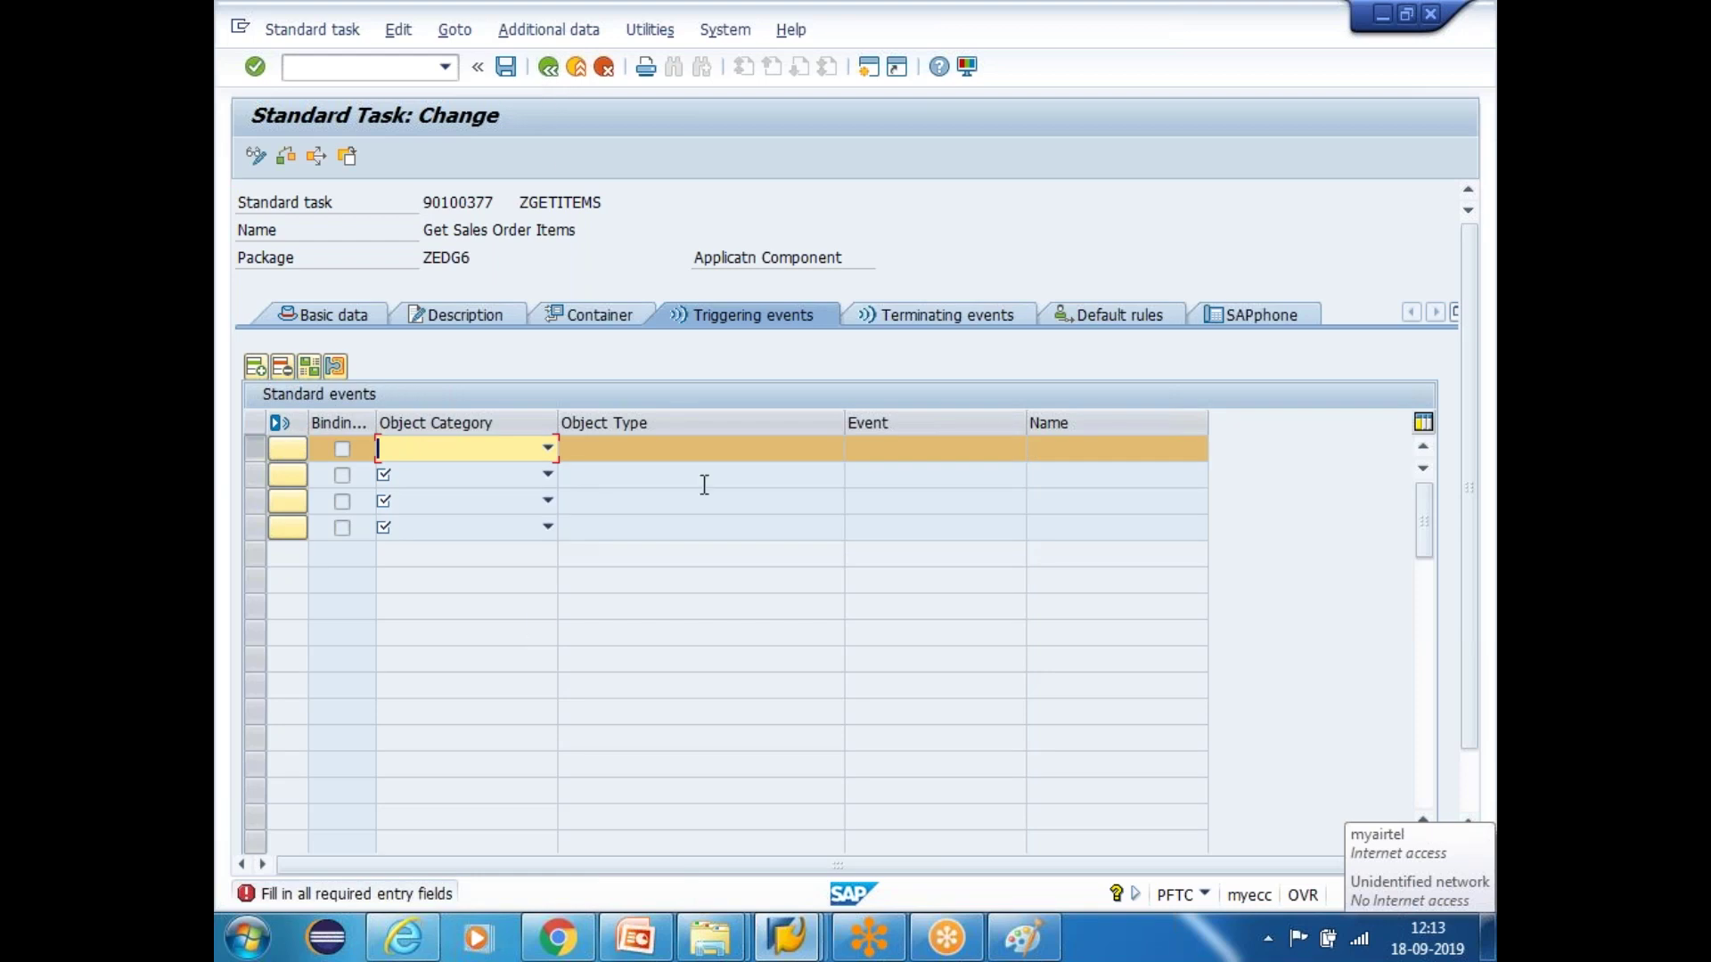
pyautogui.click(546, 448)
pyautogui.click(663, 437)
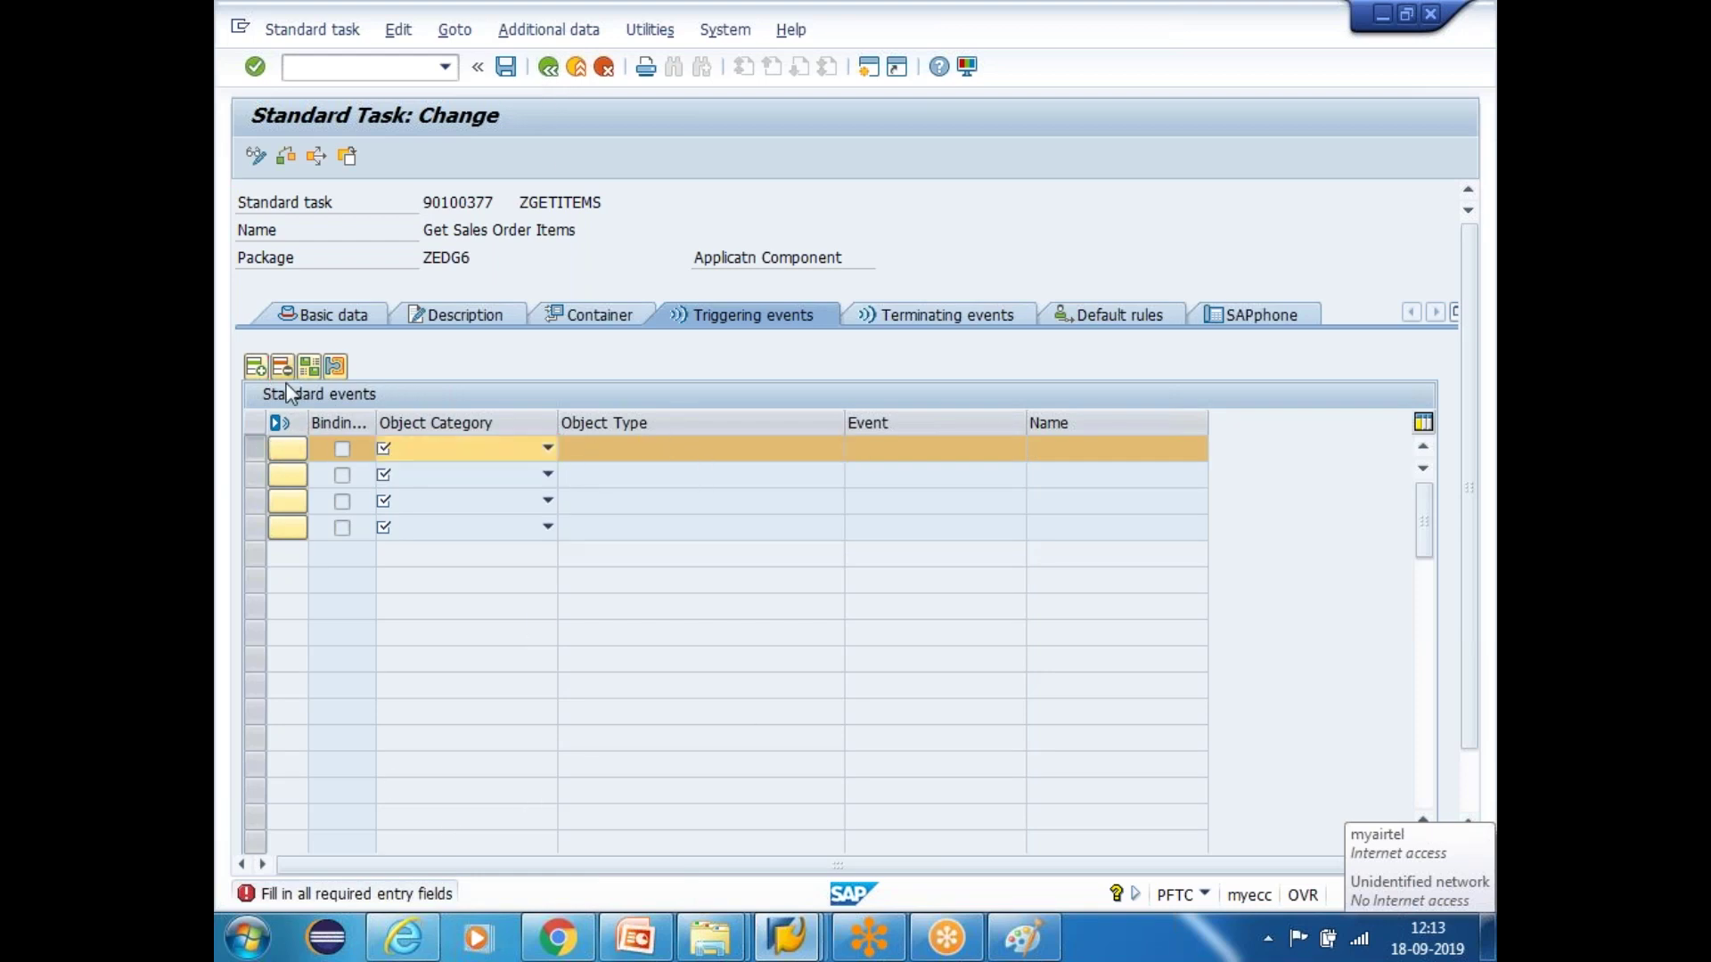
pyautogui.click(544, 450)
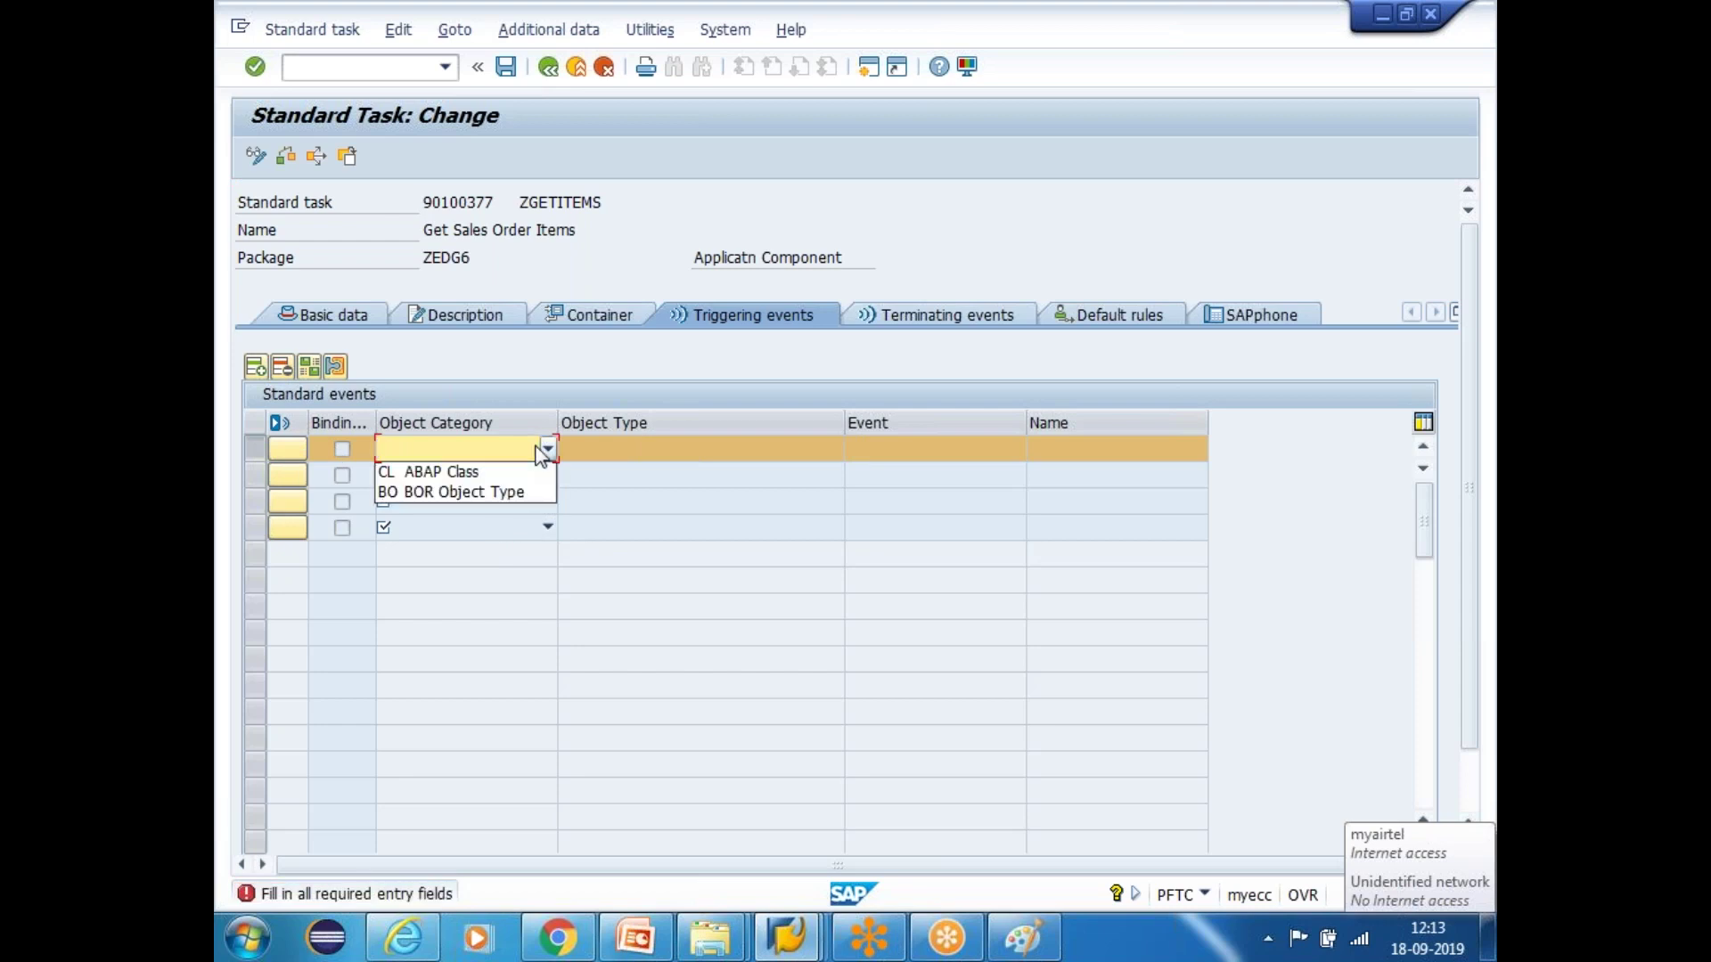
pyautogui.click(686, 453)
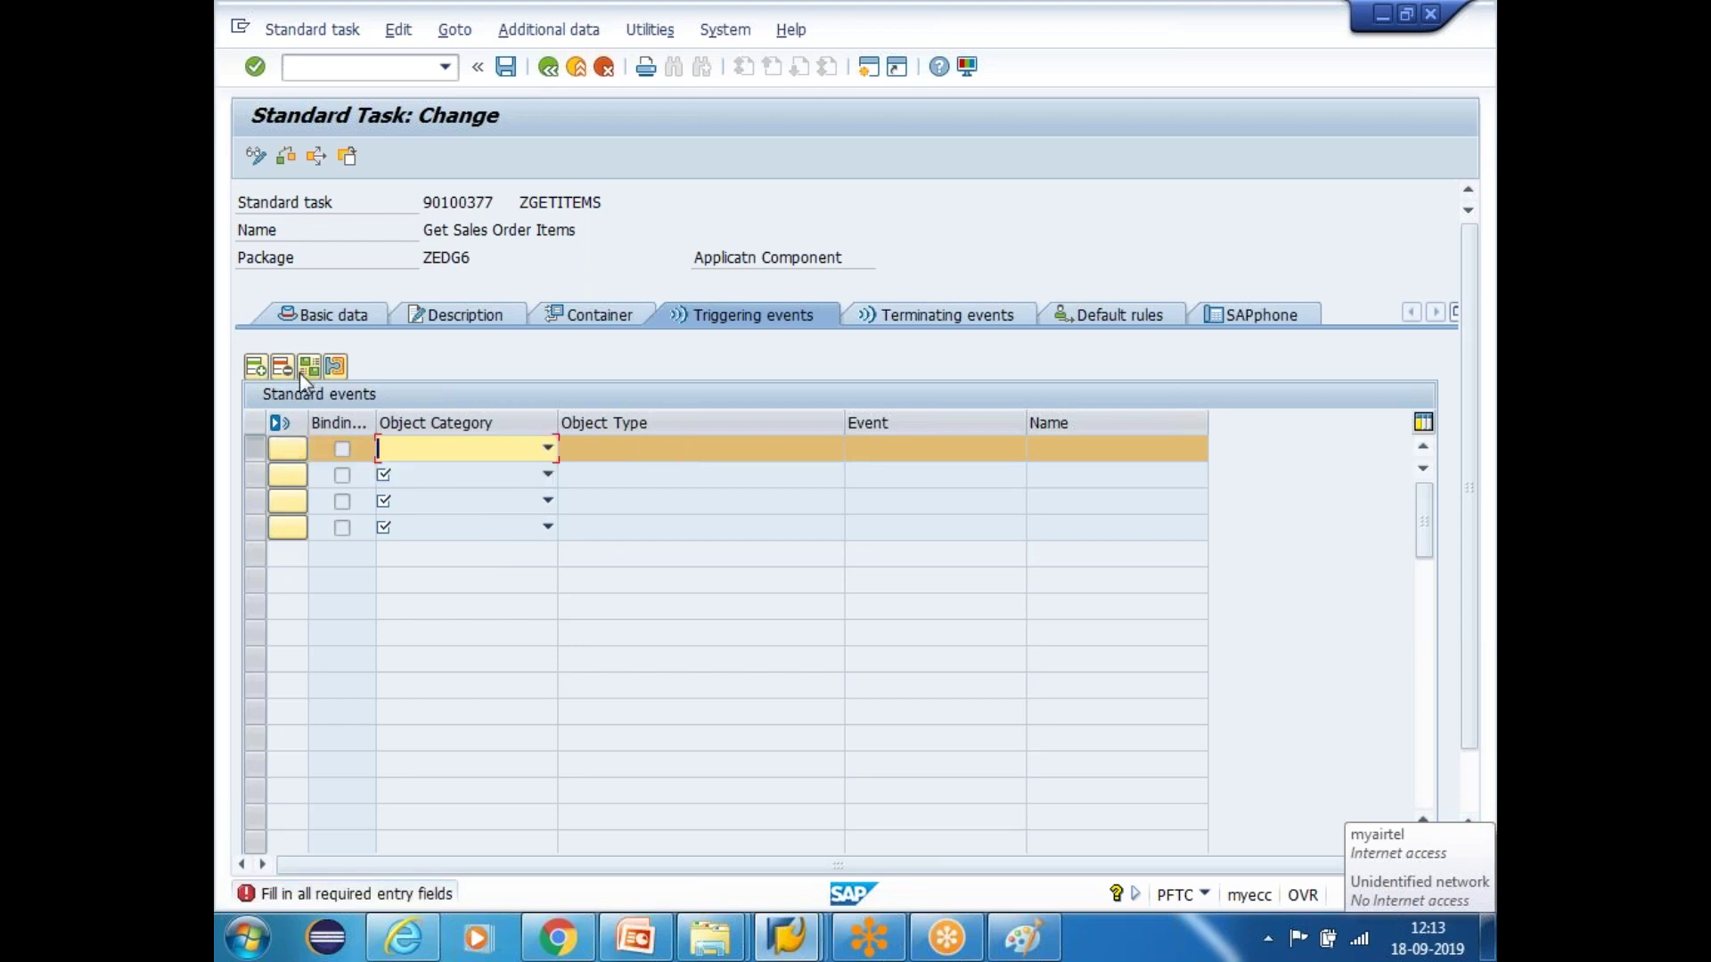
pyautogui.click(576, 67)
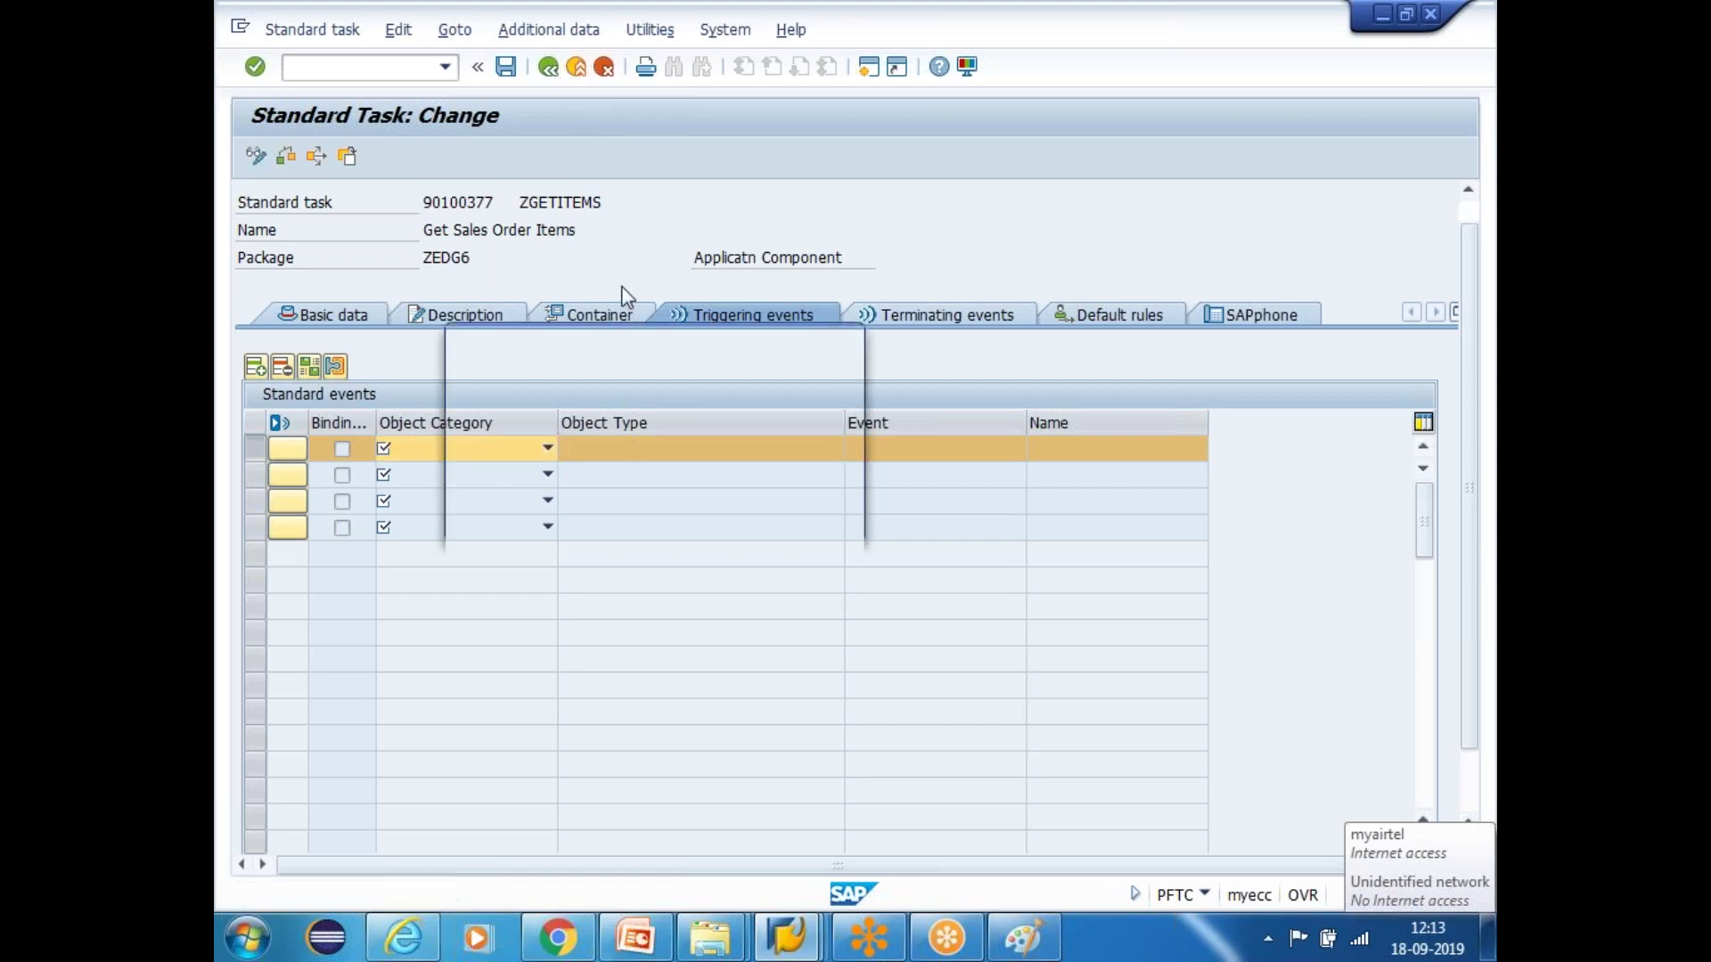
pyautogui.click(567, 517)
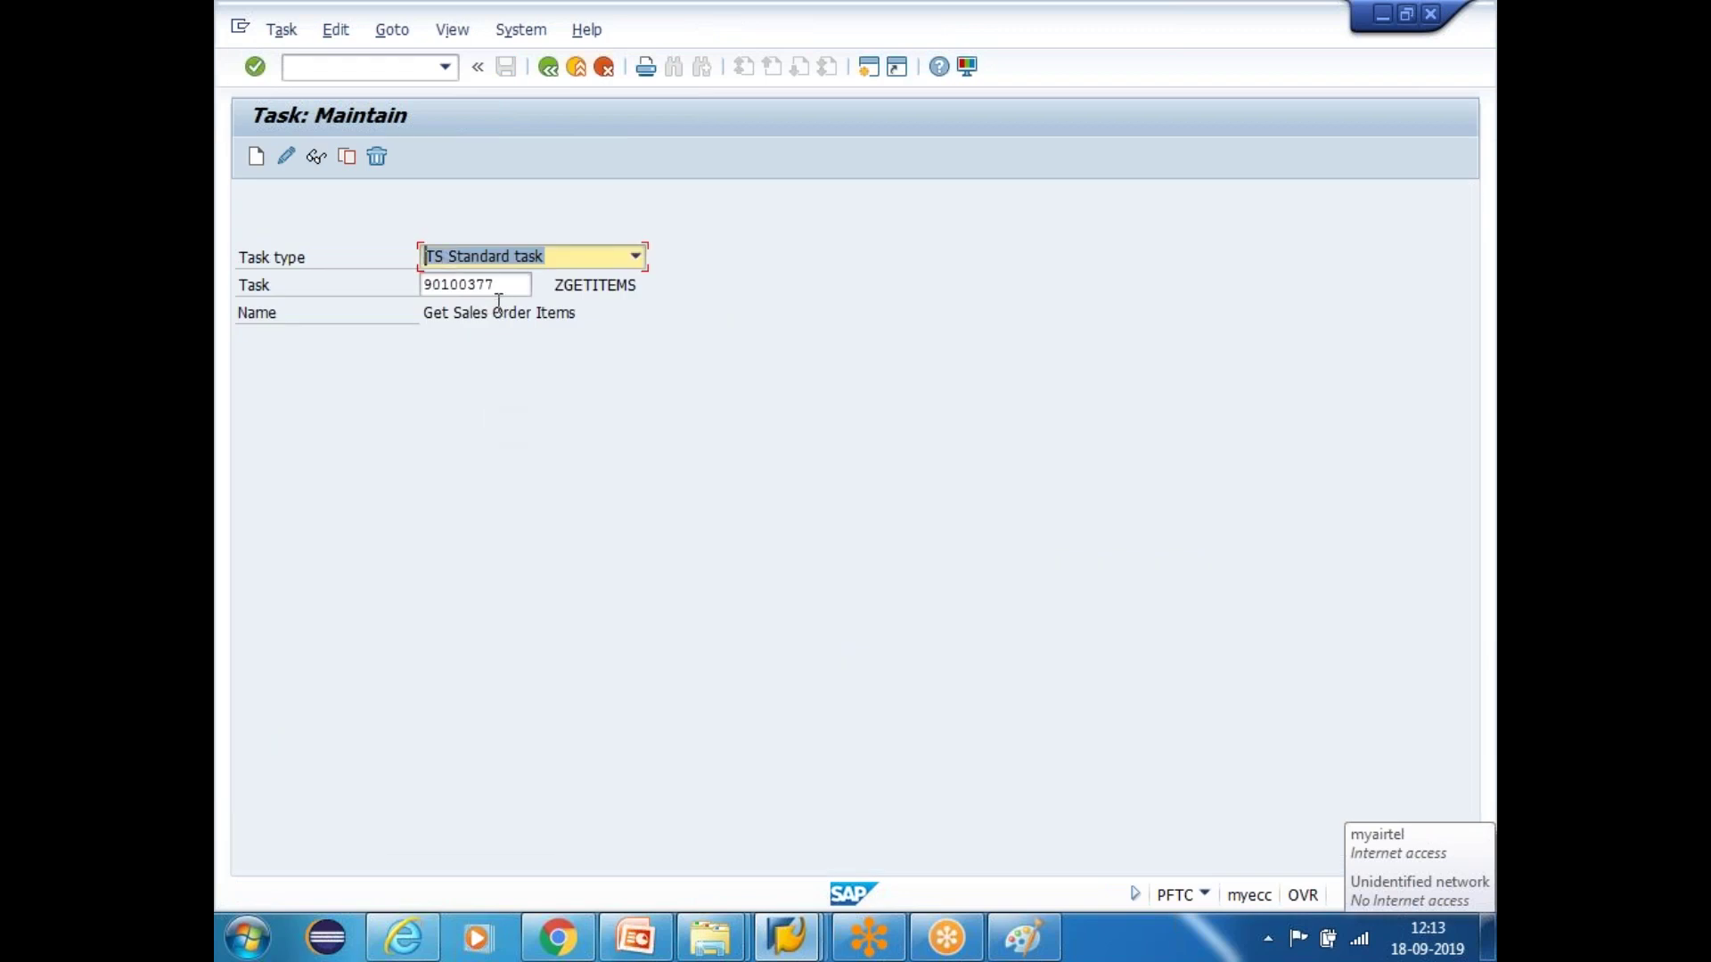
# Reopen ZGETITEMS, add a BO BOR Object Type ZBUS6SALES trigger row and look up its events
pyautogui.click(286, 157)
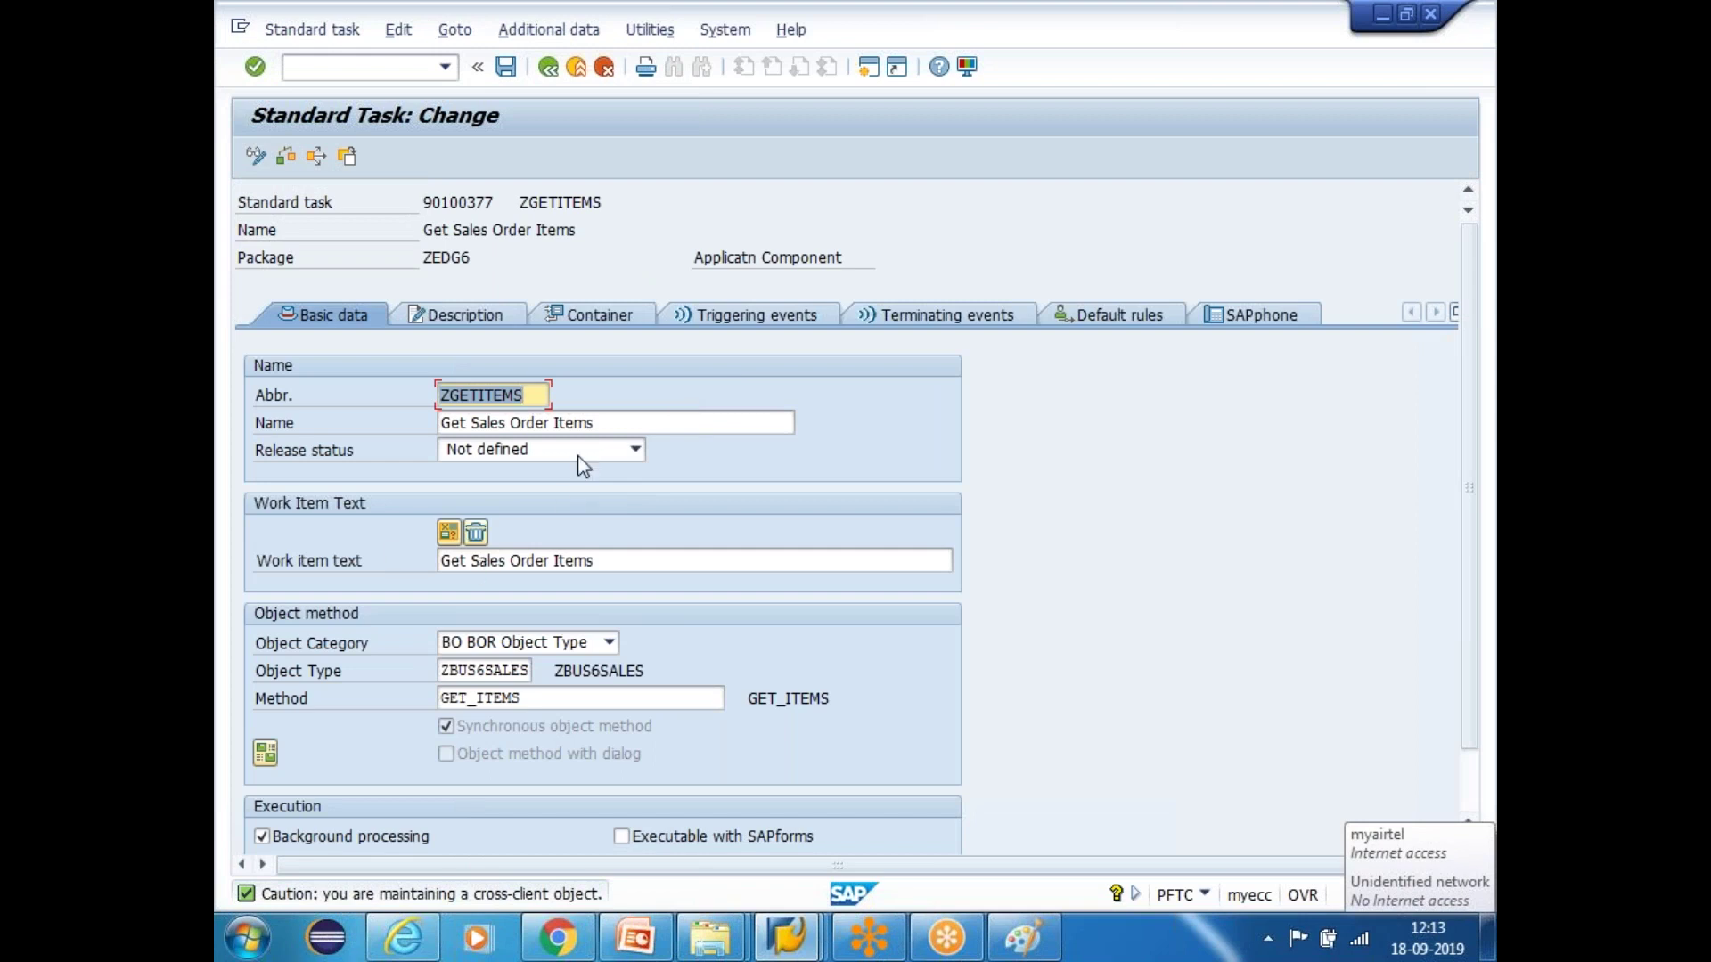
pyautogui.click(846, 448)
pyautogui.click(754, 315)
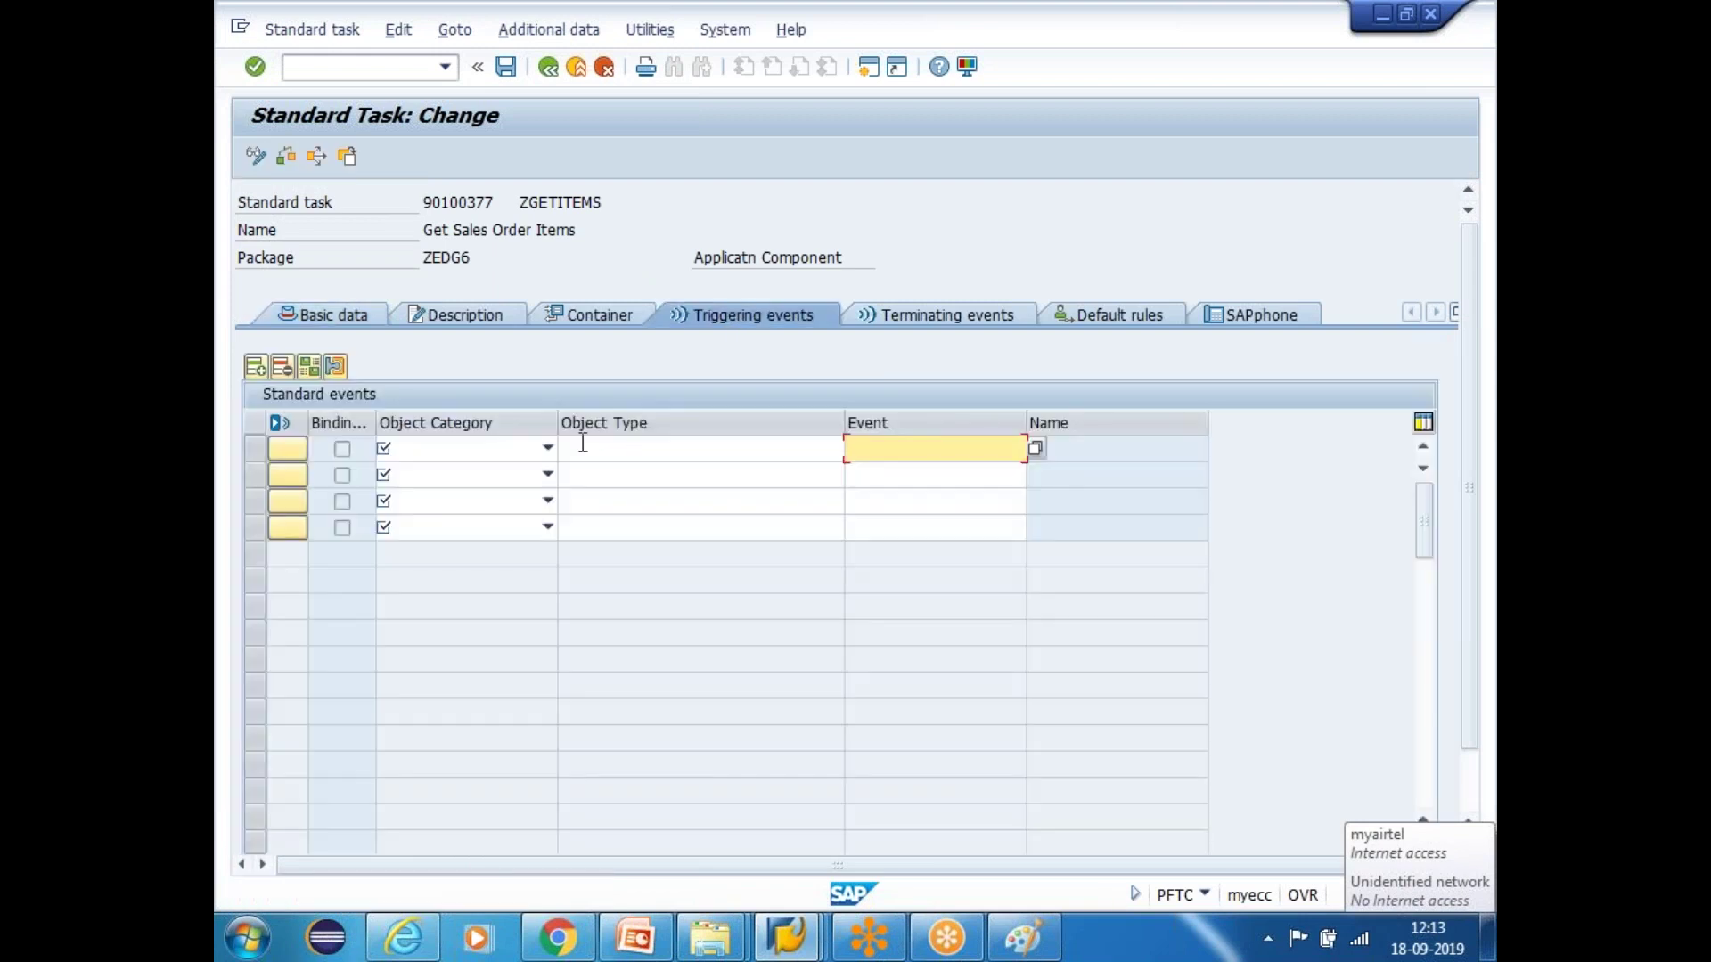
pyautogui.click(490, 448)
pyautogui.click(464, 489)
pyautogui.click(710, 449)
pyautogui.click(709, 448)
pyautogui.click(614, 473)
pyautogui.click(925, 450)
pyautogui.click(1035, 449)
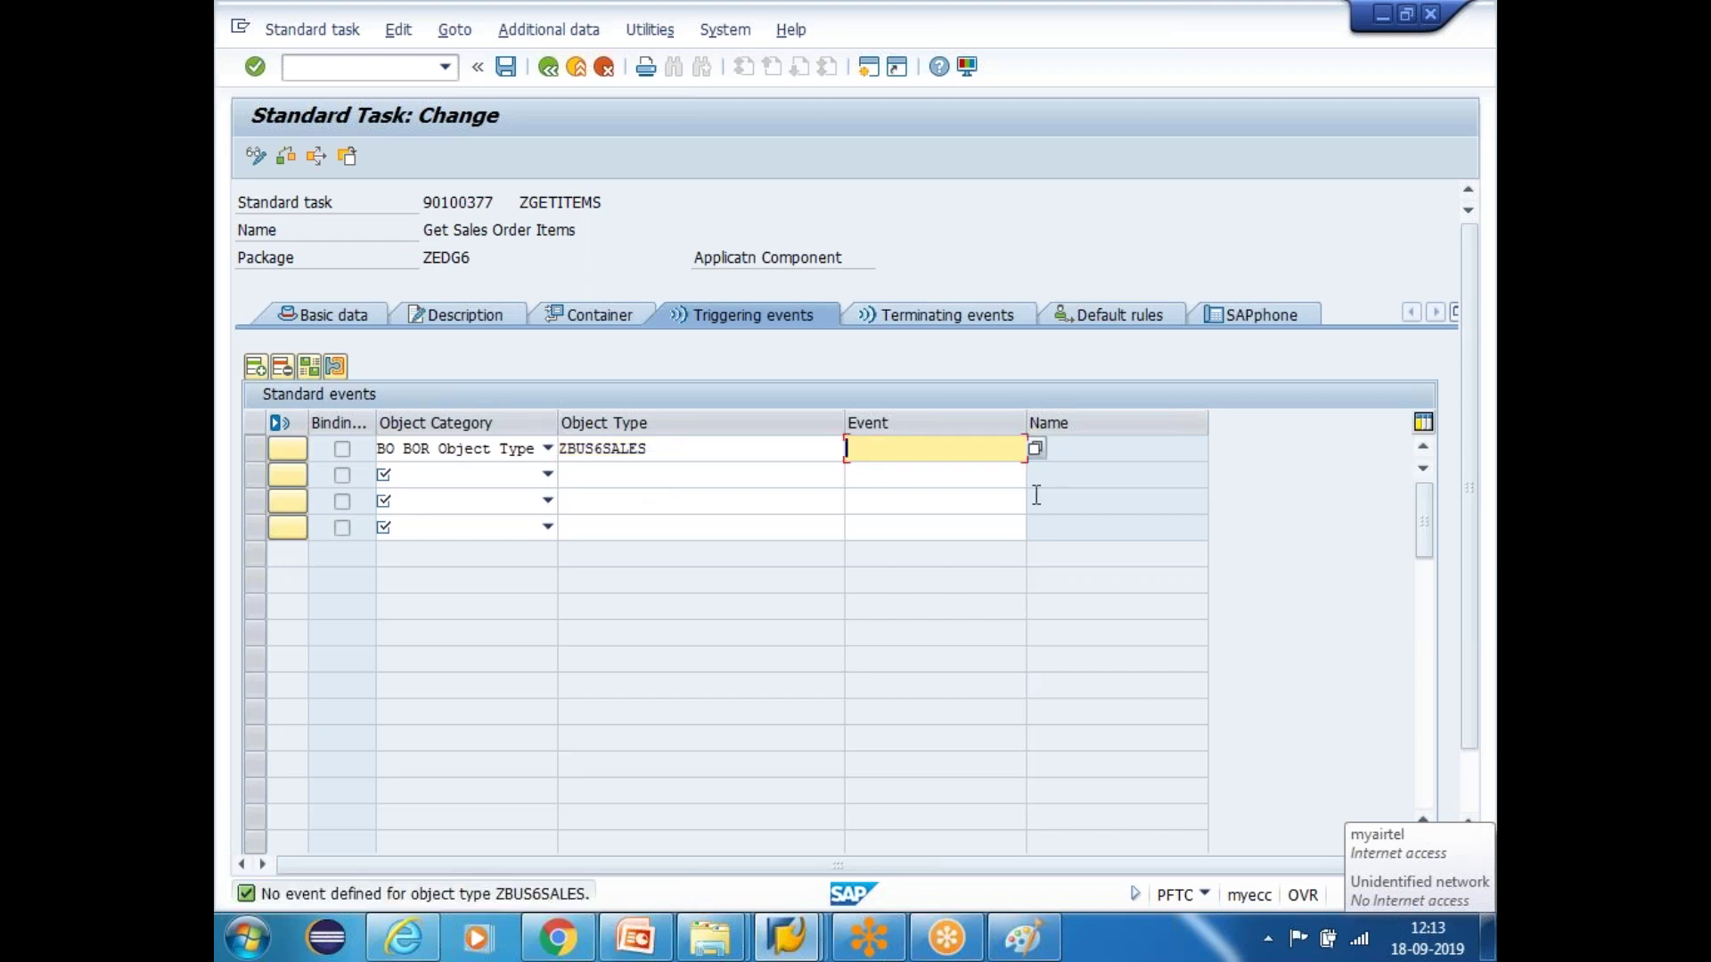
# Switch to the ZBUS6SALES object type window and generate it
pyautogui.hotkey('alt', 'Tab')
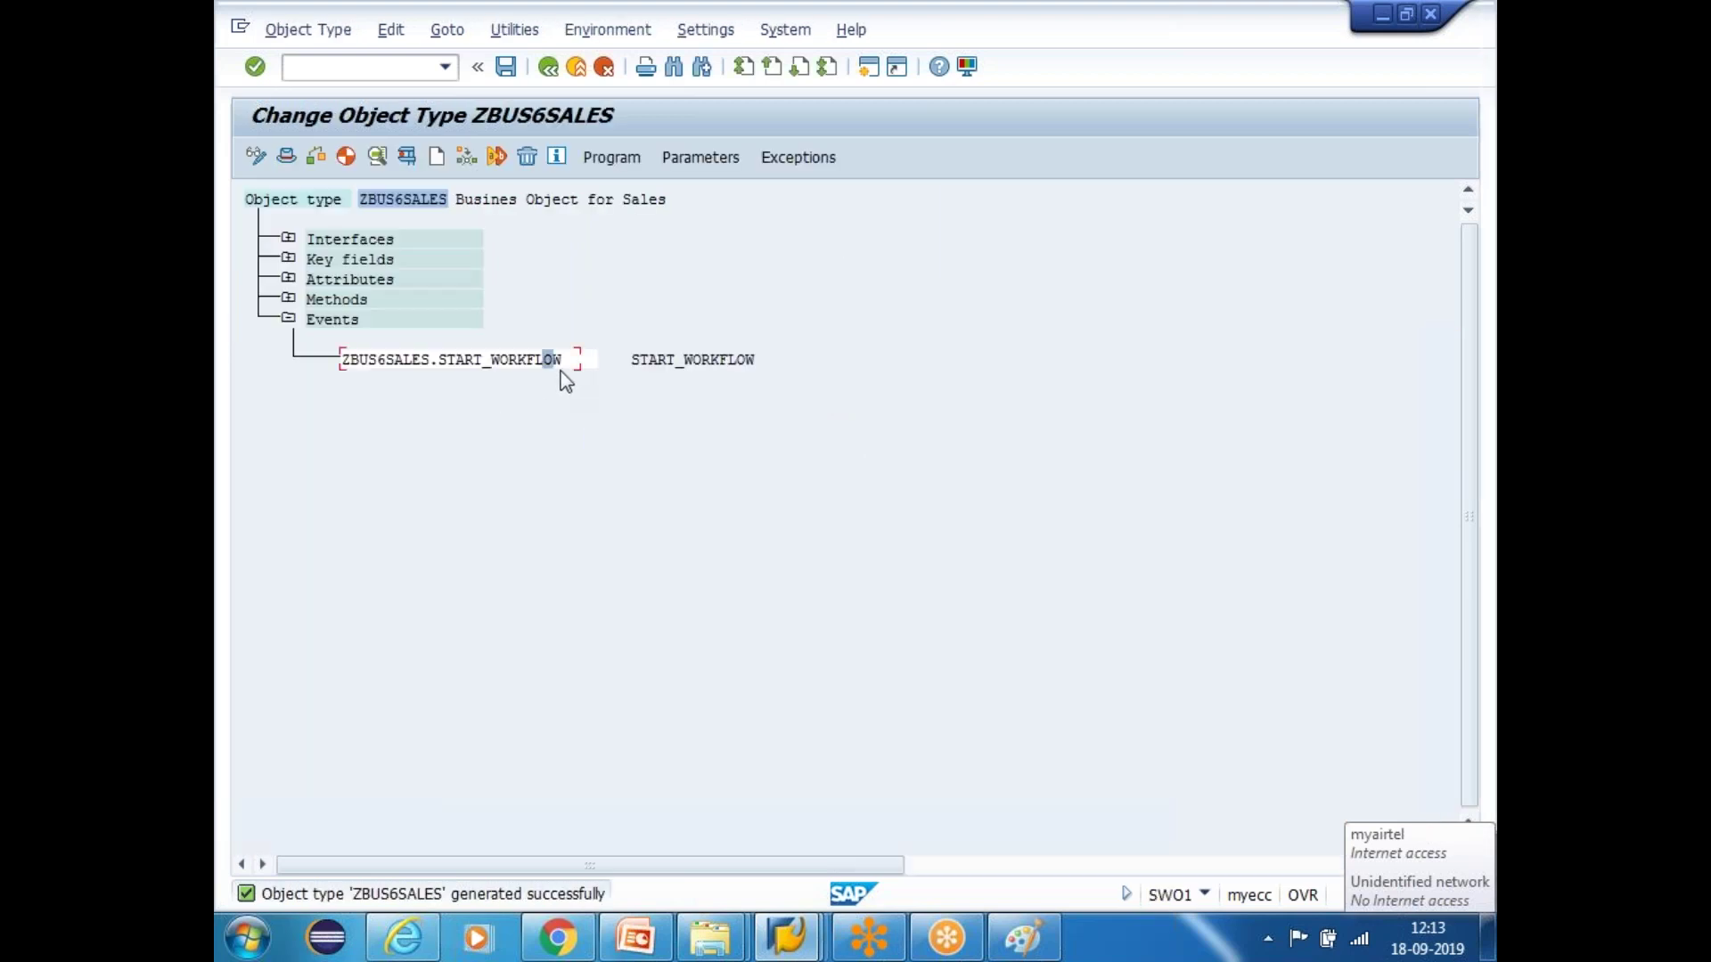
pyautogui.click(409, 159)
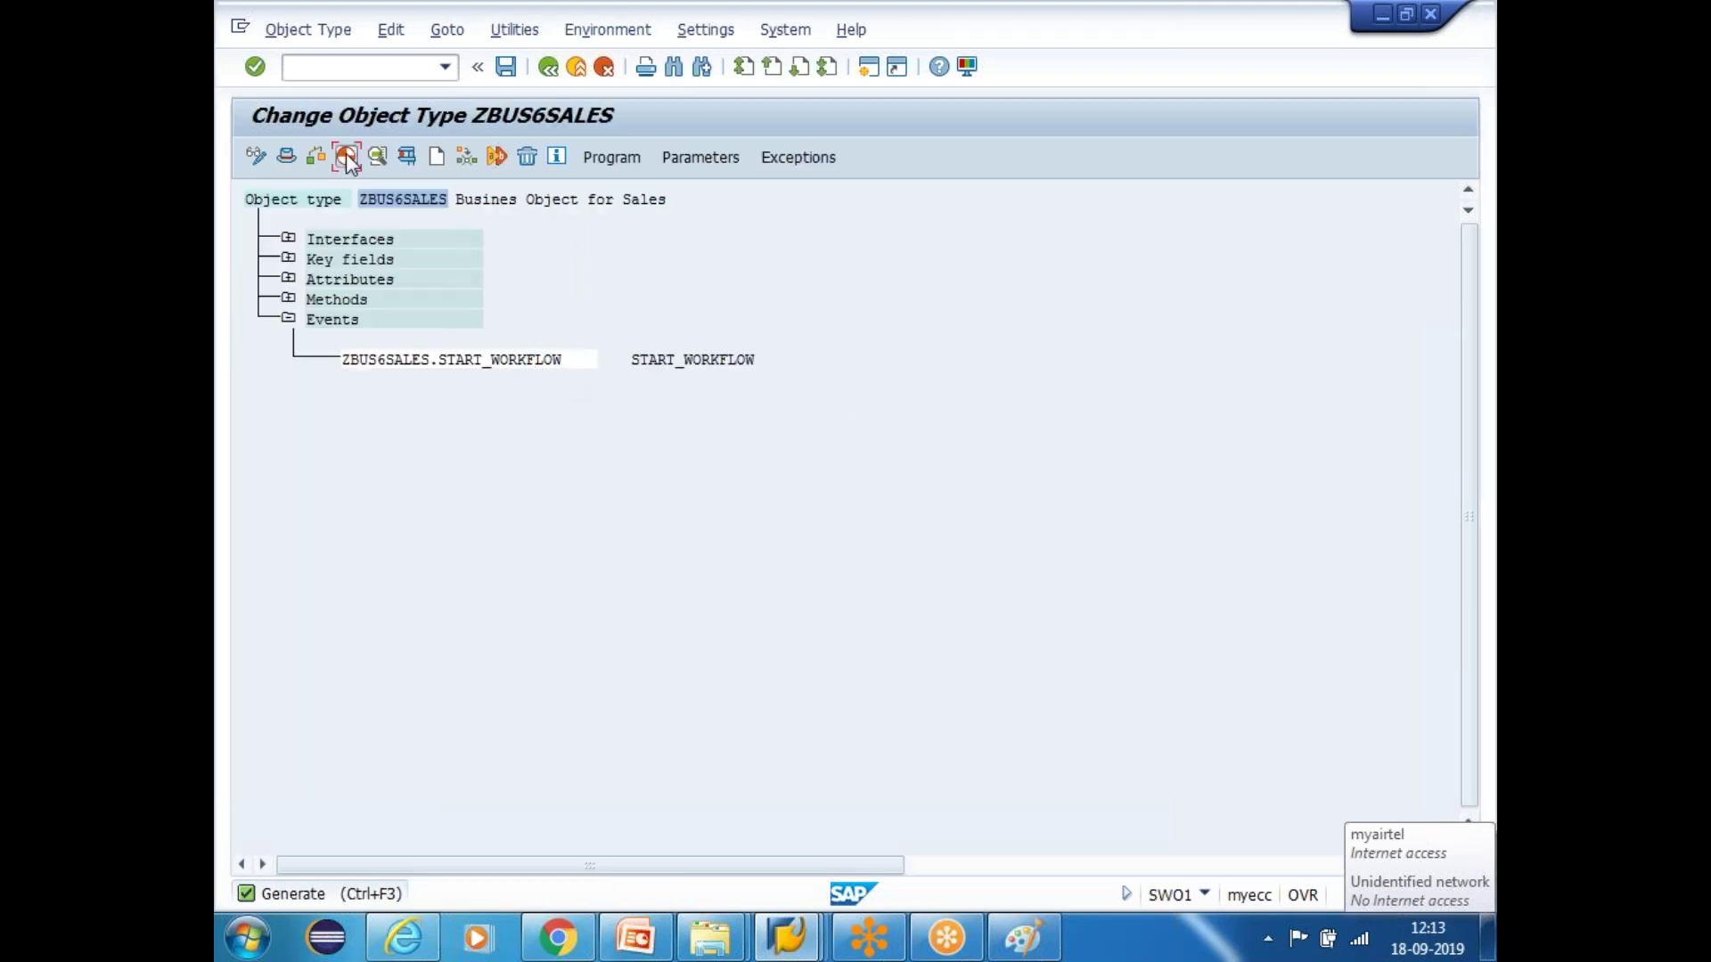
pyautogui.click(361, 204)
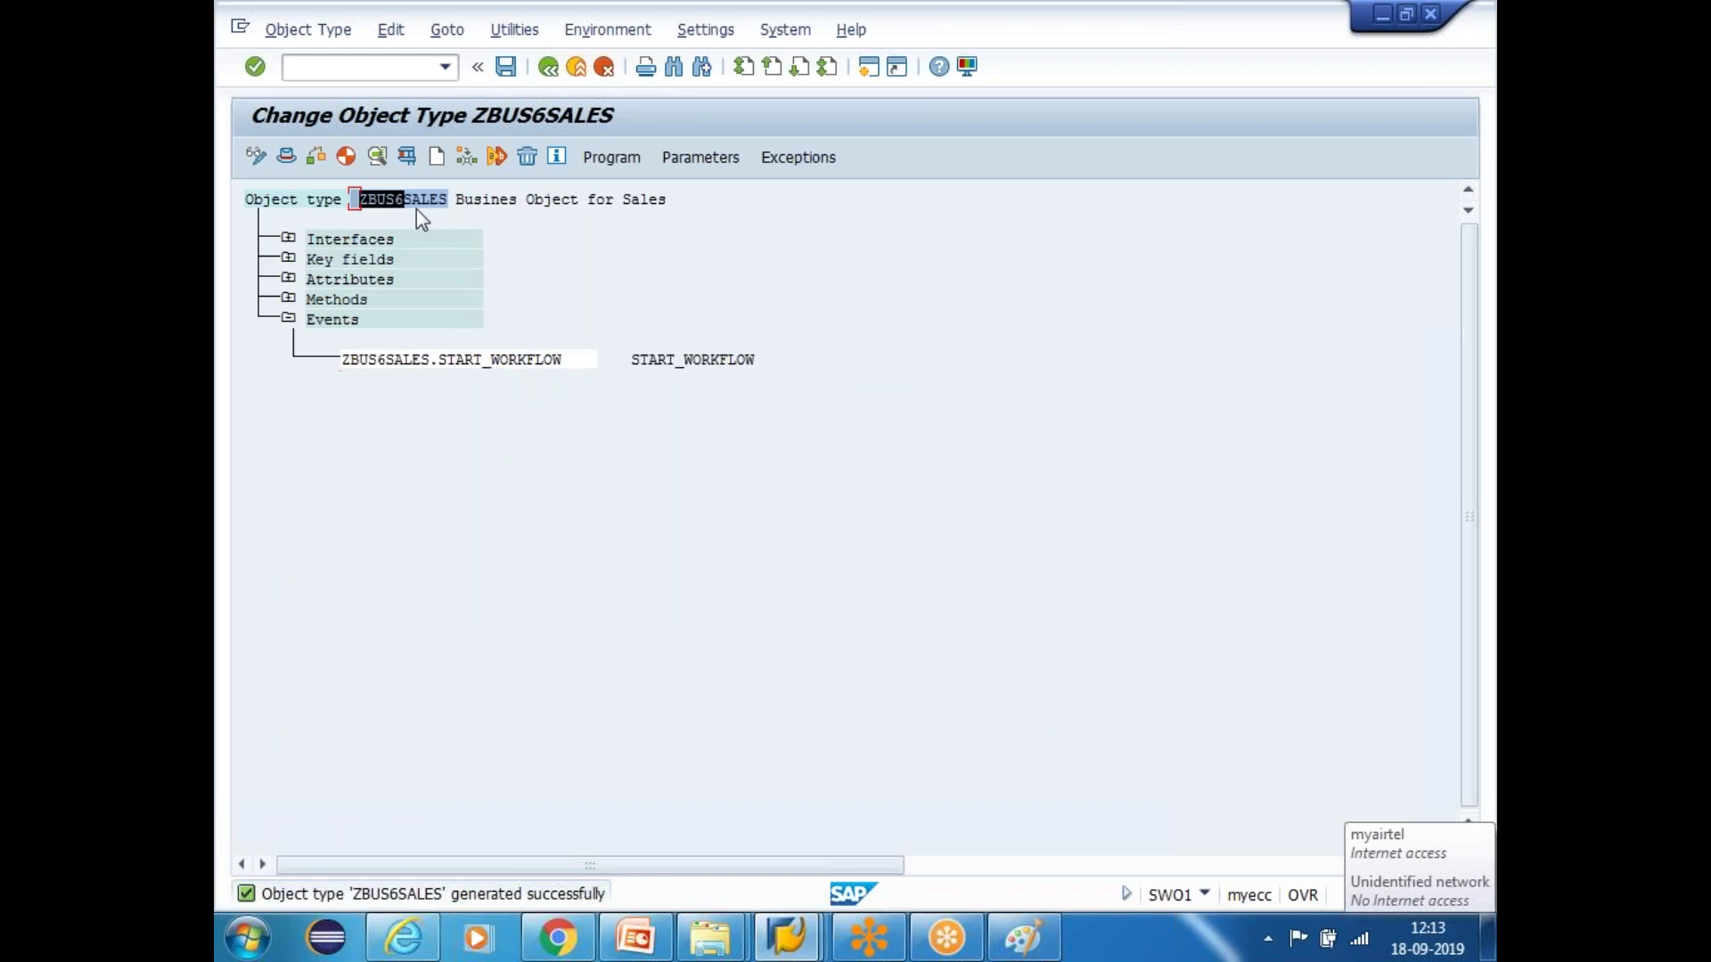
# Save and regenerate ZBUS6SALES, then leave the object type editor
pyautogui.click(513, 73)
pyautogui.click(346, 157)
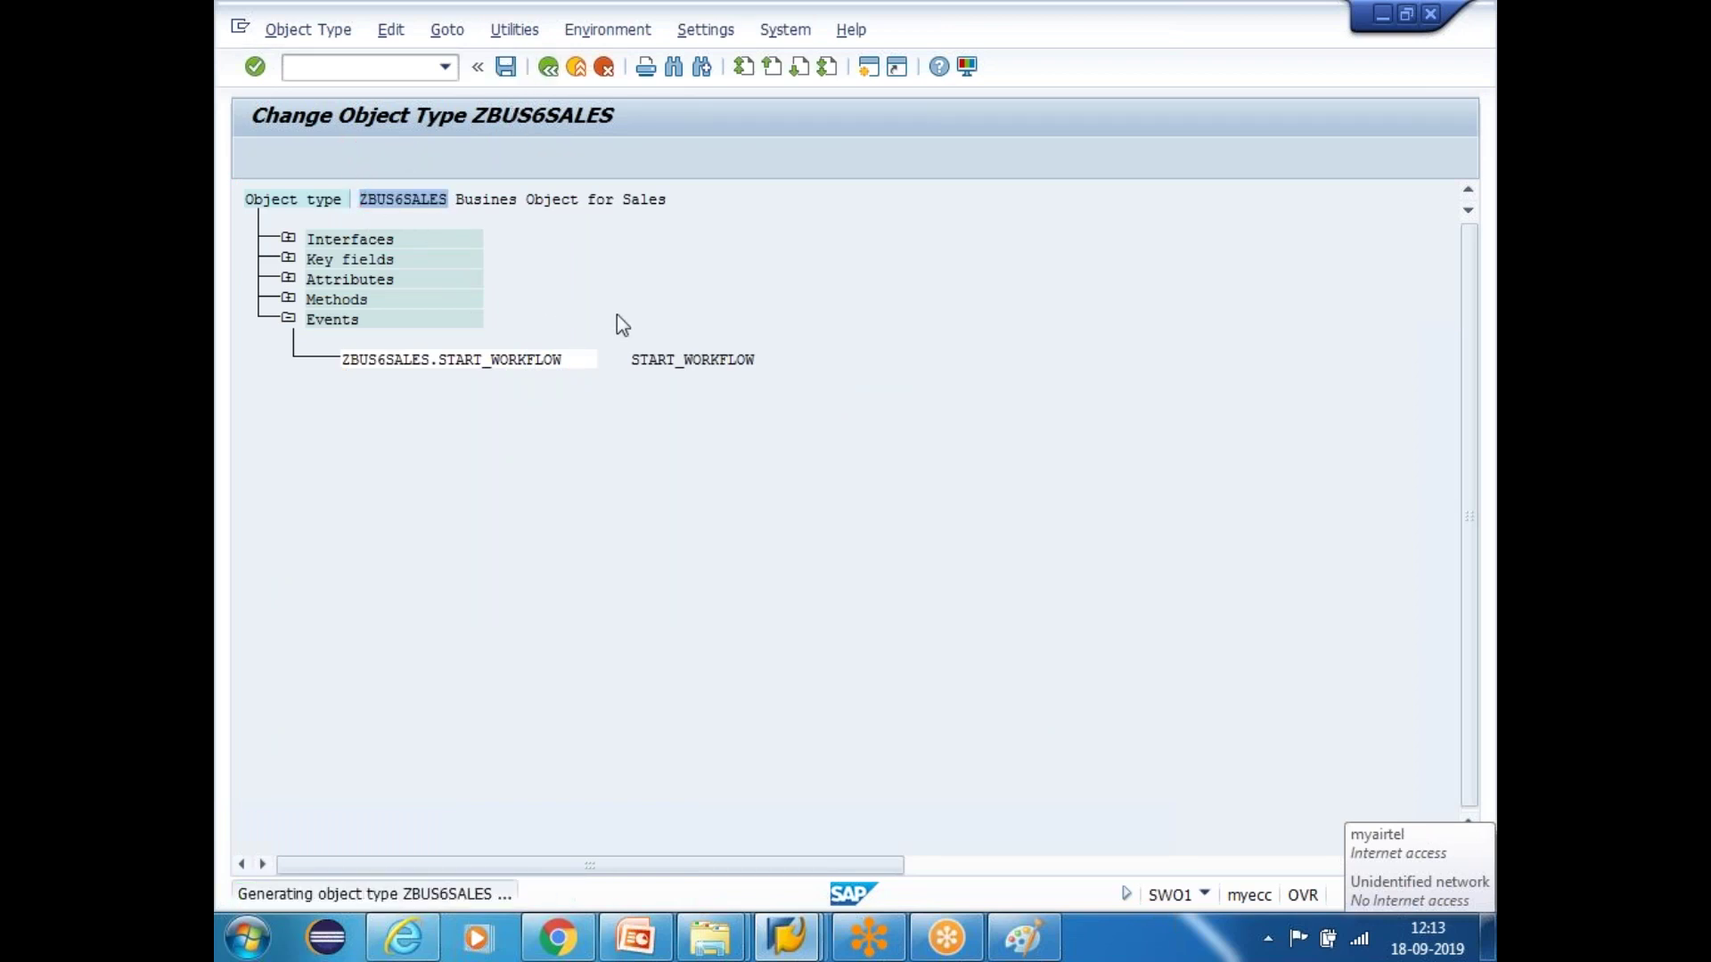
pyautogui.click(550, 70)
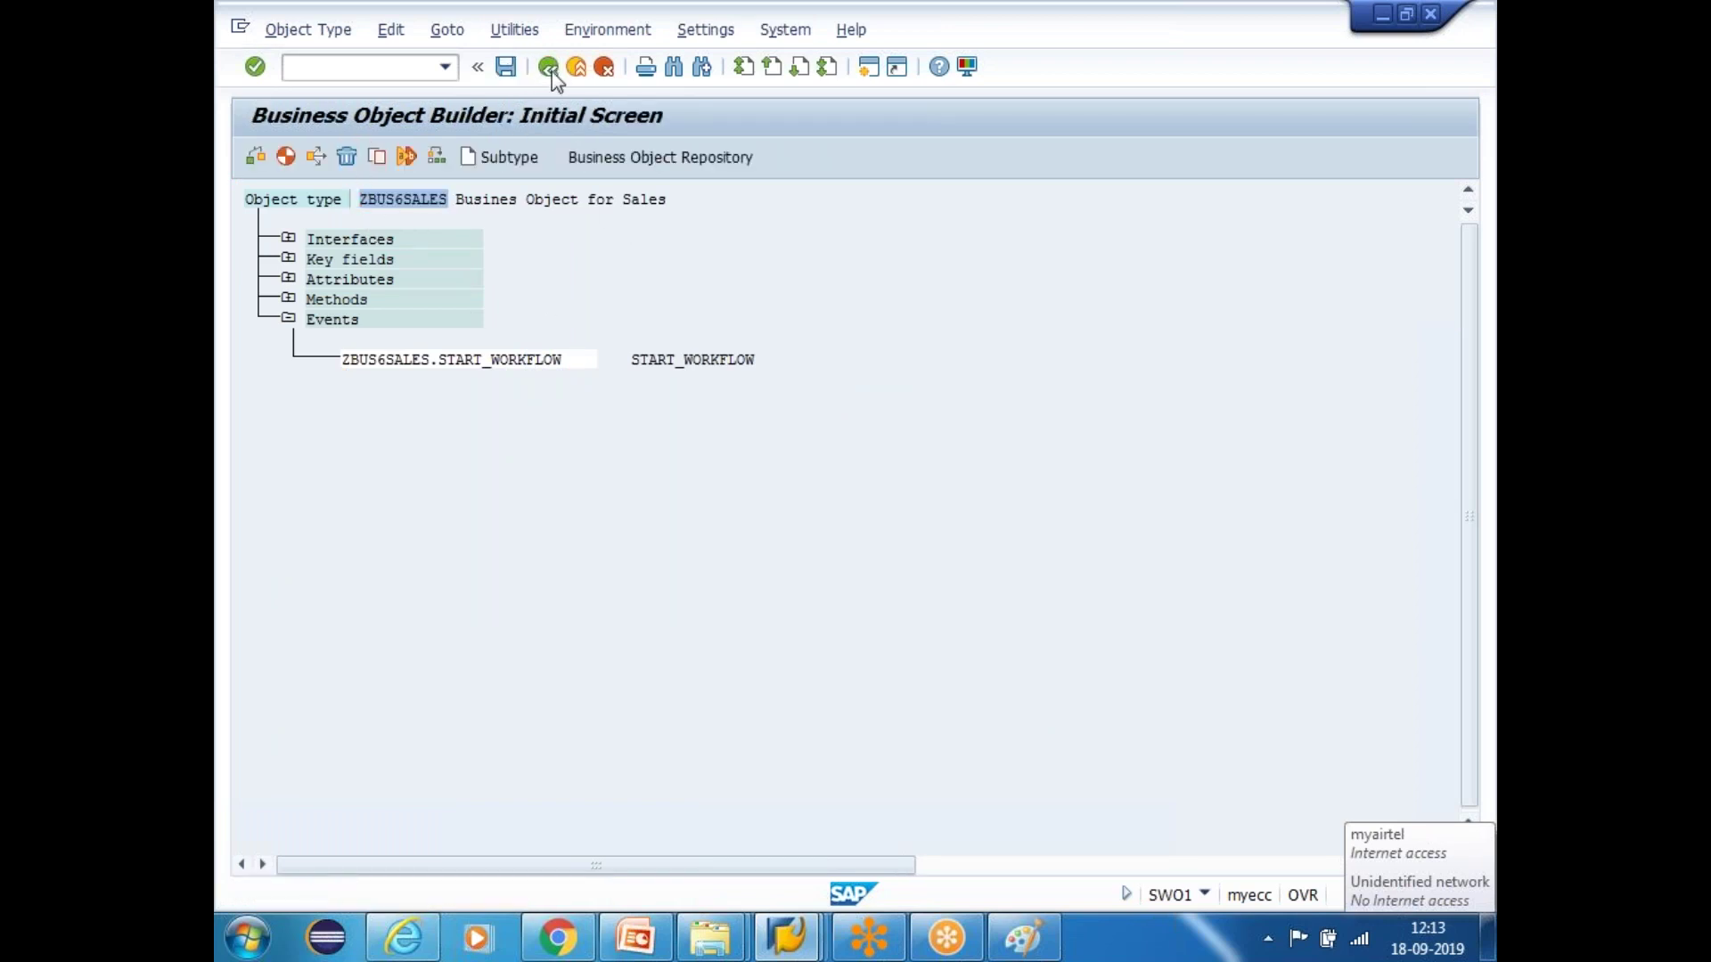
pyautogui.click(549, 69)
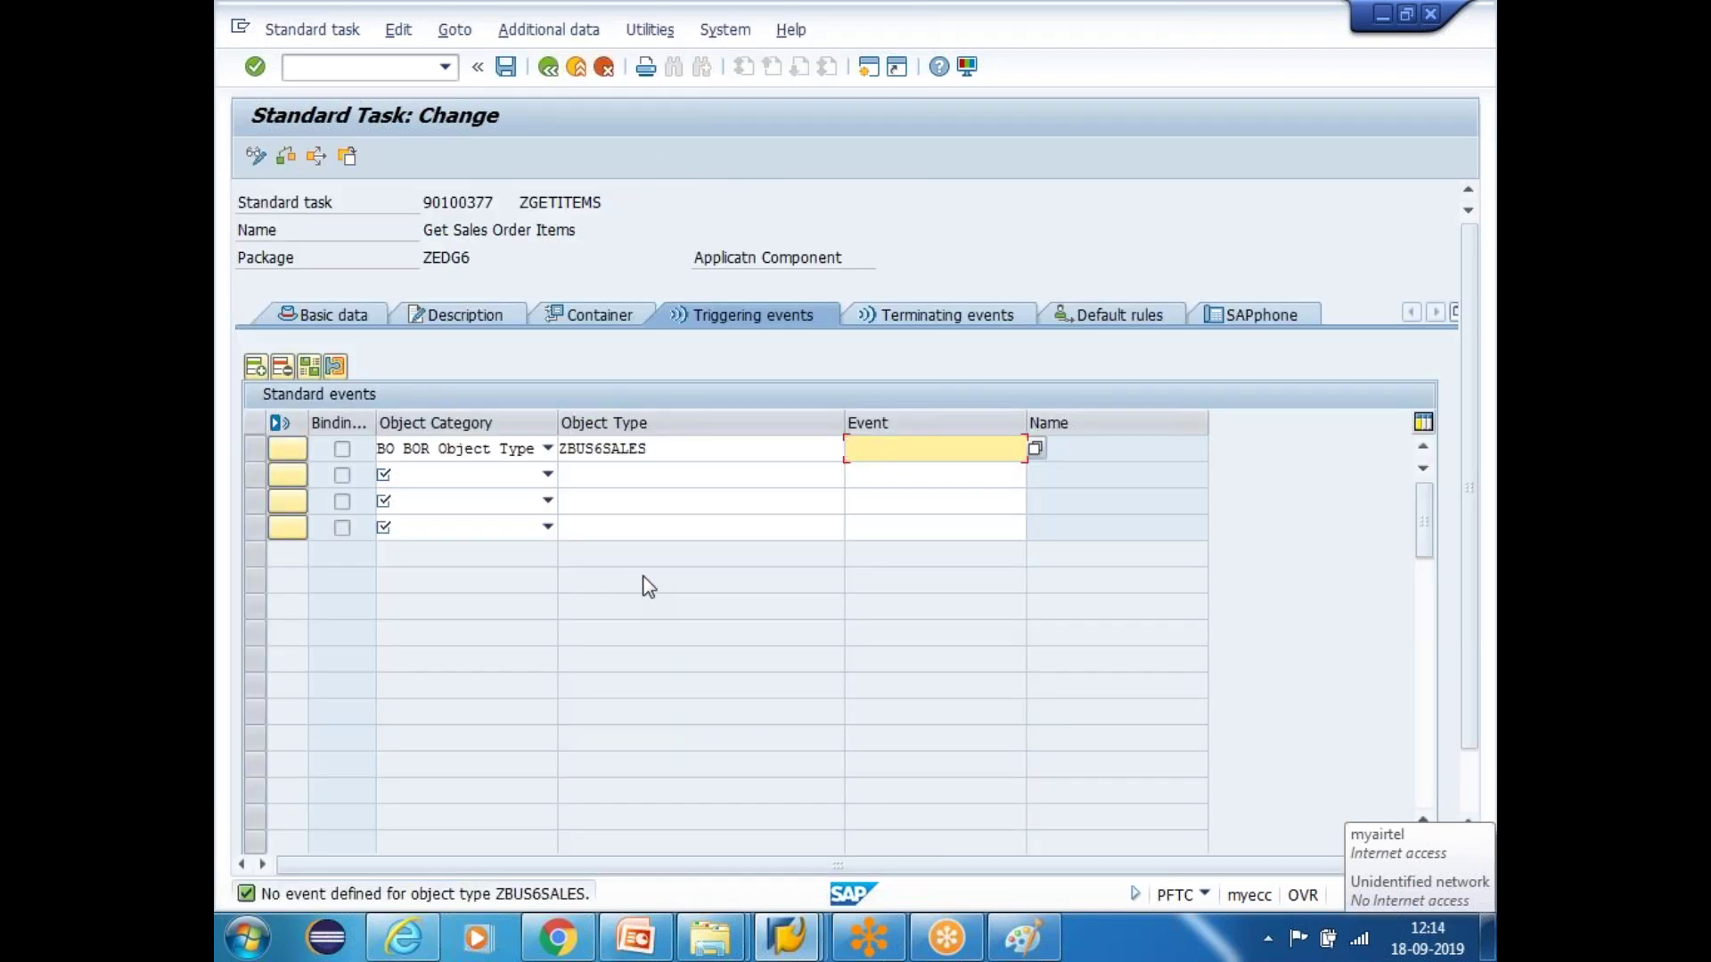
# Run PFTC and open task 90100377 (ZGETITEMS) for changing
pyautogui.click(577, 68)
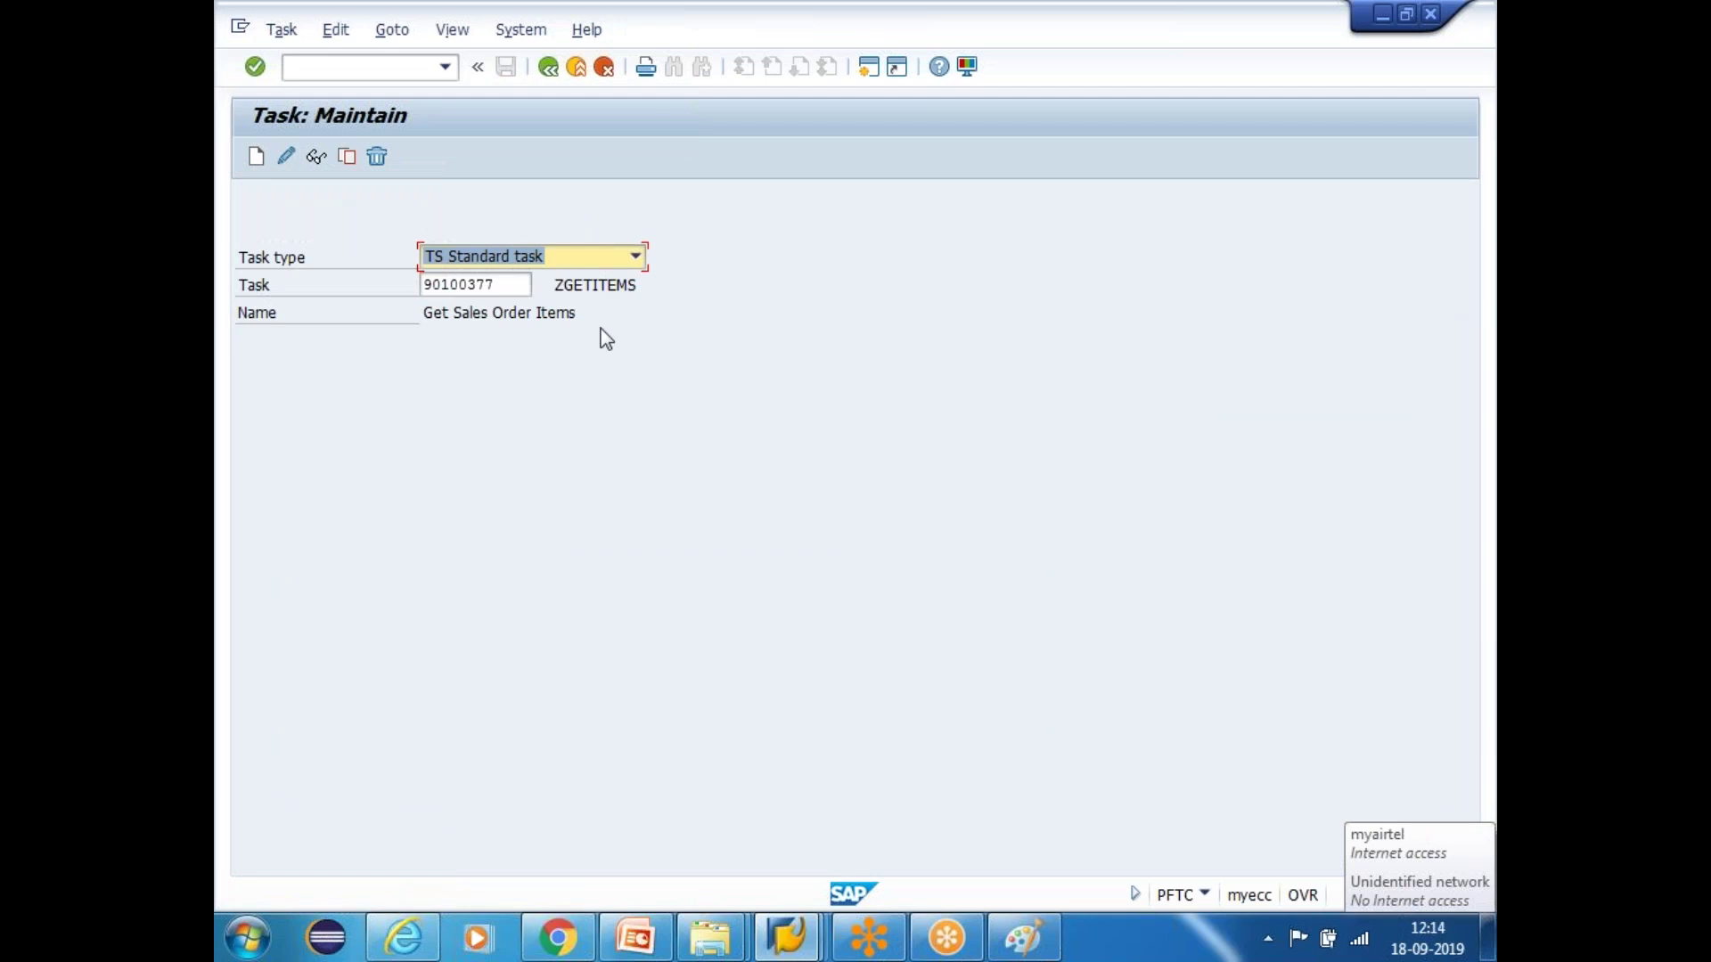
pyautogui.click(510, 291)
pyautogui.click(548, 66)
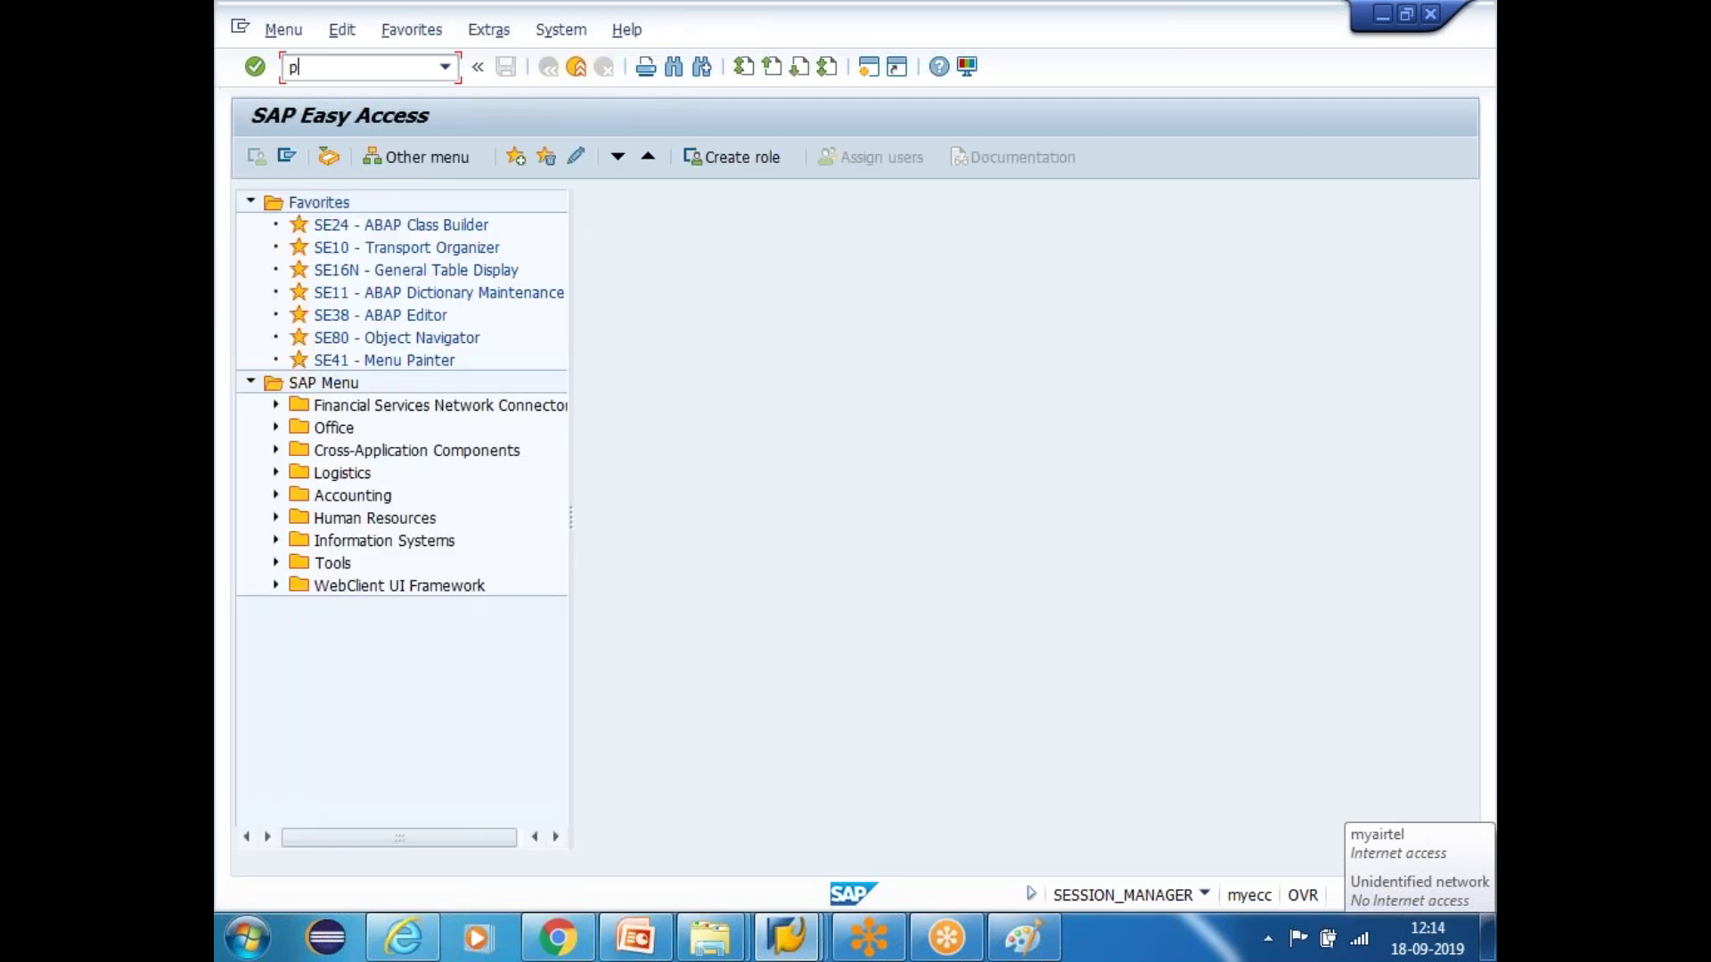
pyautogui.press('Return')
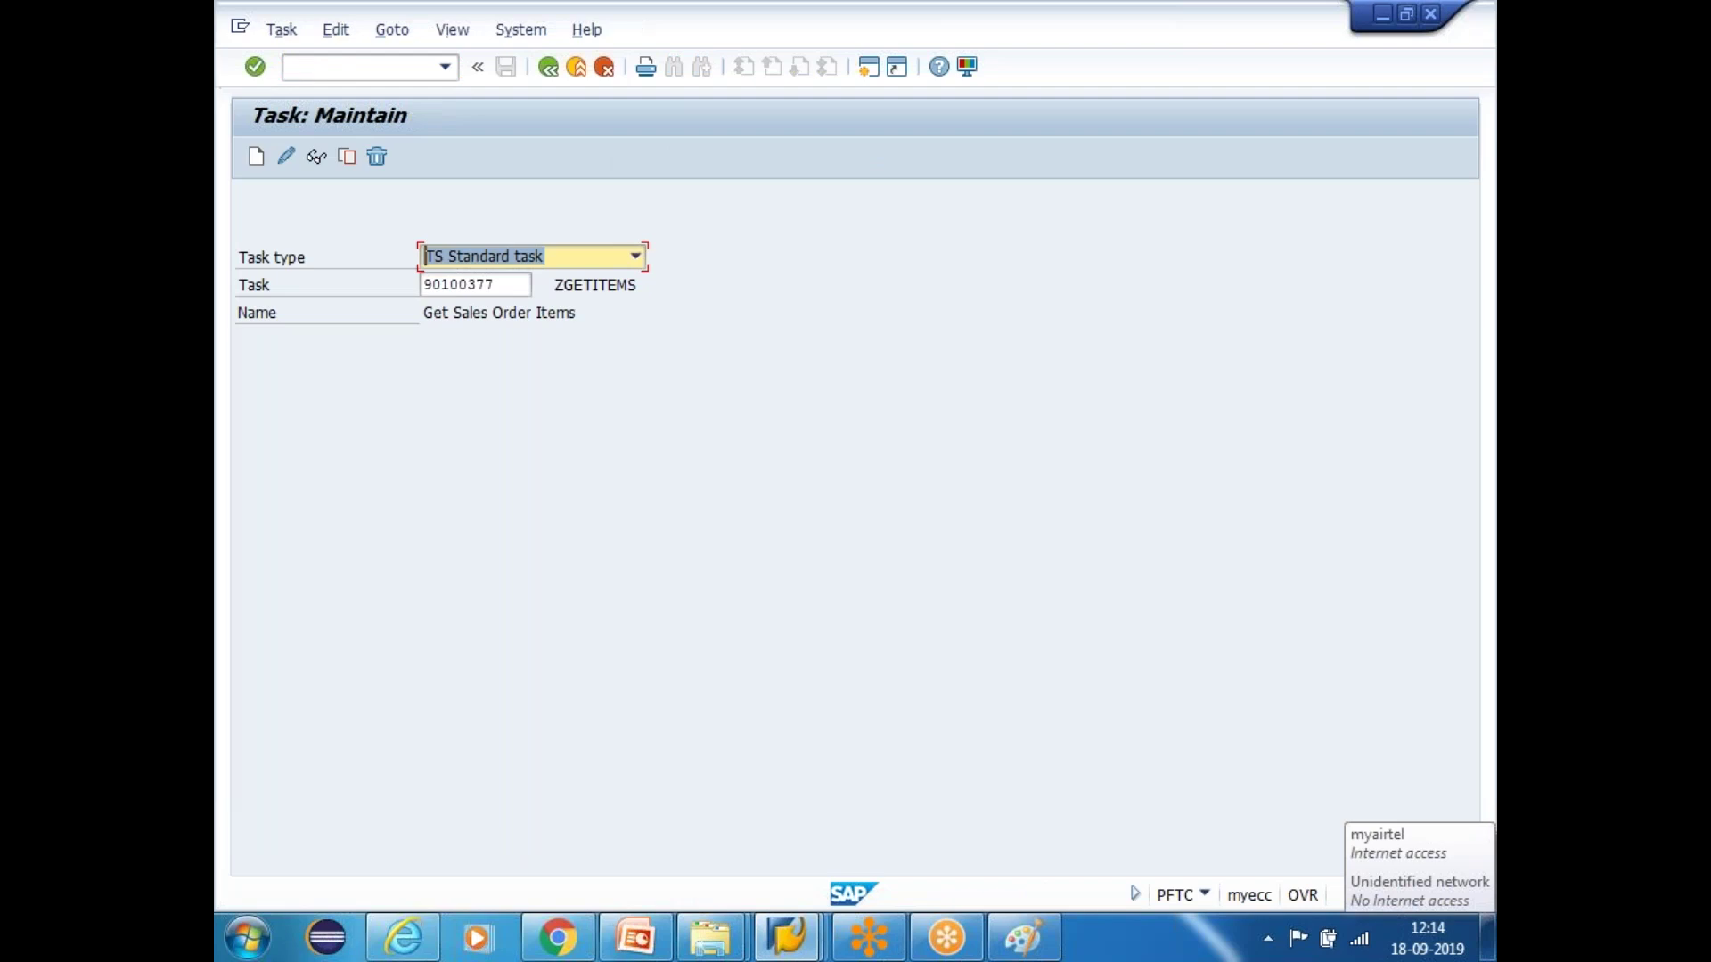
pyautogui.click(286, 156)
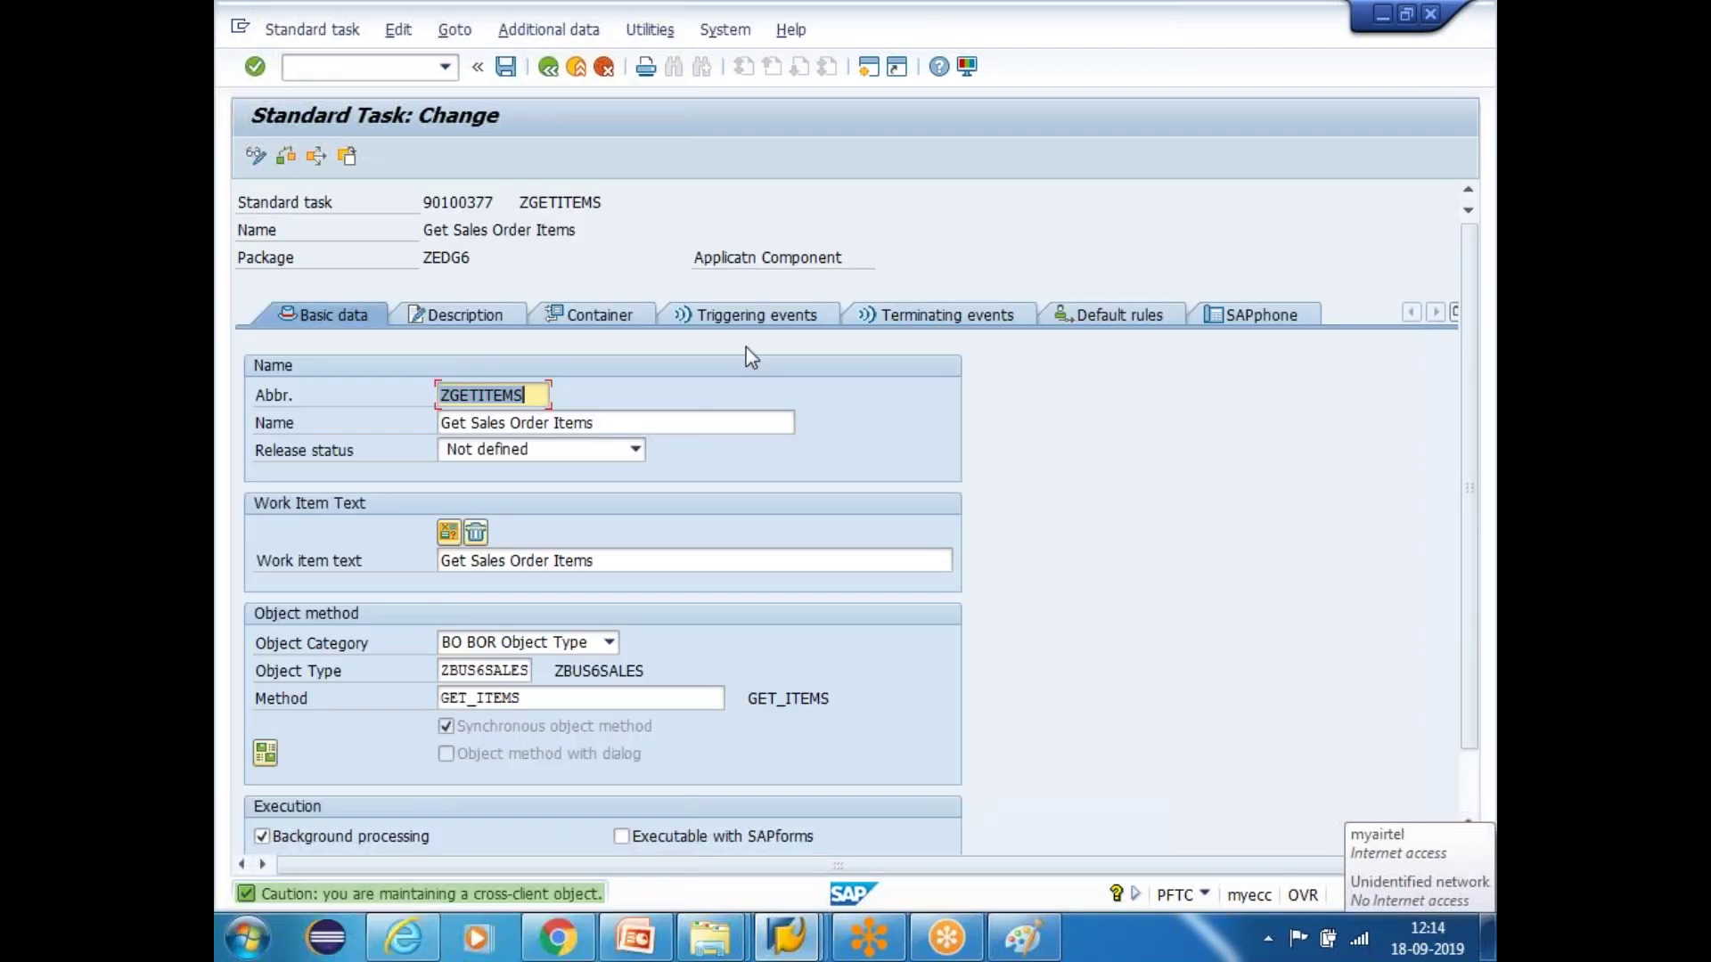
# Add triggering event START_WORKFLOW of BO BOR Object Type ZBUS6SALES
pyautogui.click(753, 314)
pyautogui.click(547, 448)
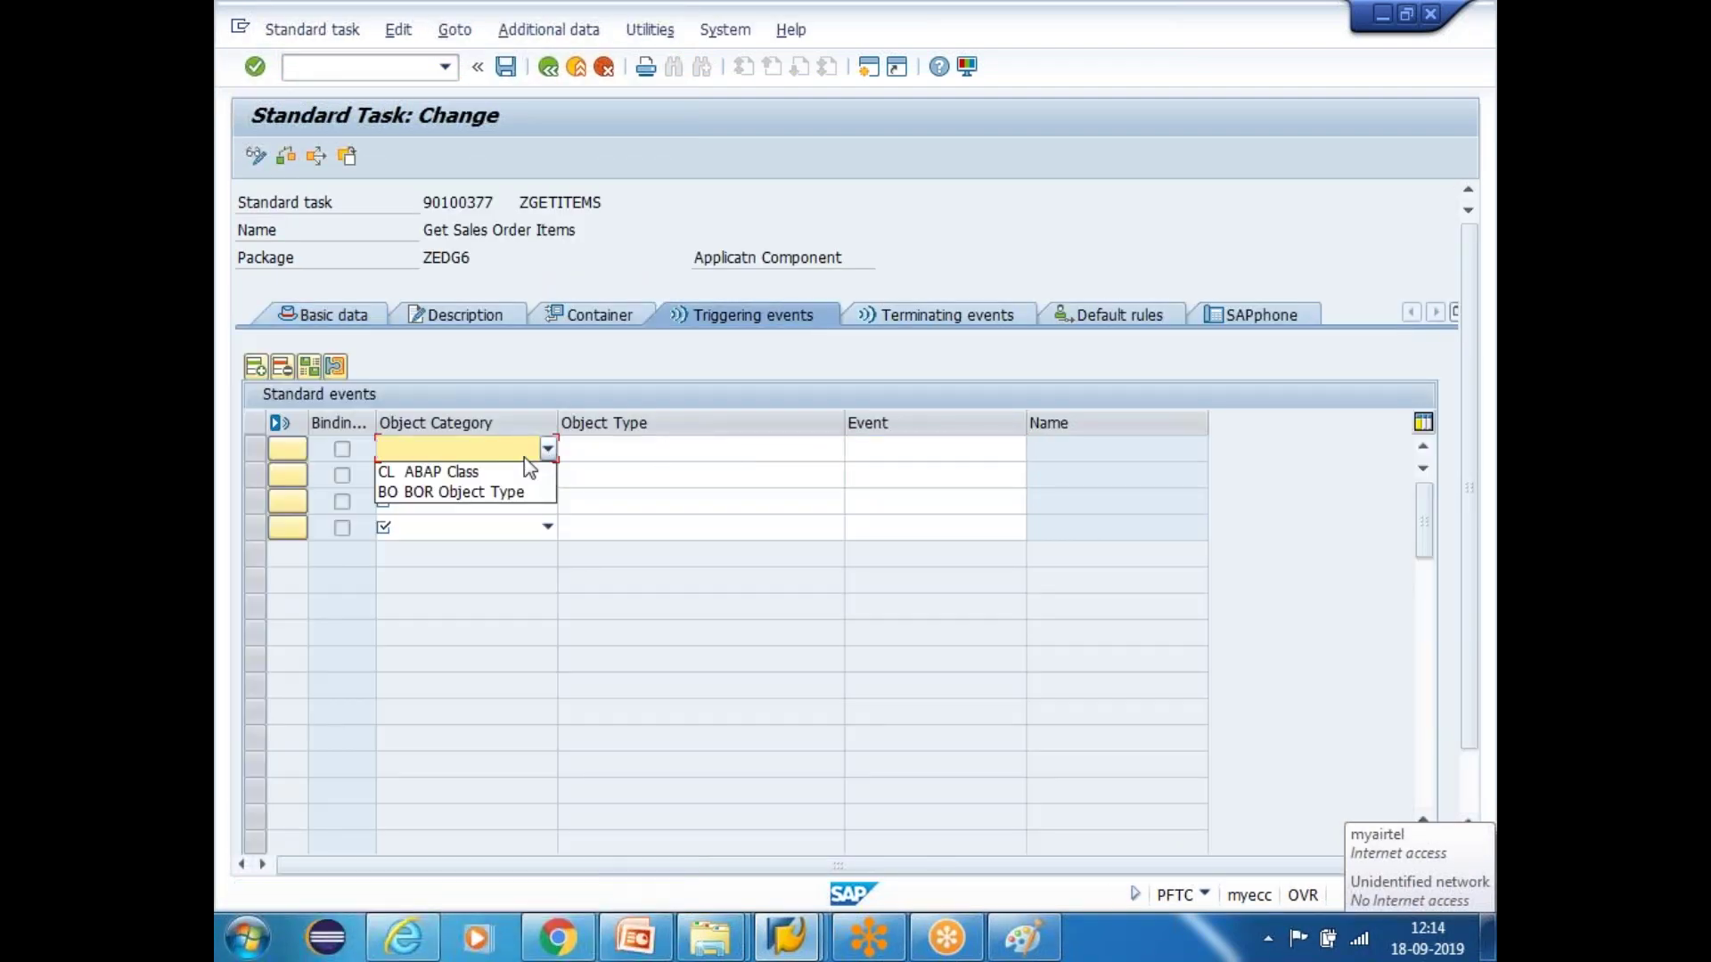
pyautogui.click(482, 491)
pyautogui.click(627, 445)
pyautogui.write('90100377')
pyautogui.press('BackSpace')
pyautogui.press('BackSpace')
pyautogui.press('BackSpace')
pyautogui.press('BackSpace')
pyautogui.press('BackSpace')
pyautogui.press('BackSpace')
pyautogui.press('Down')
pyautogui.press('Return')
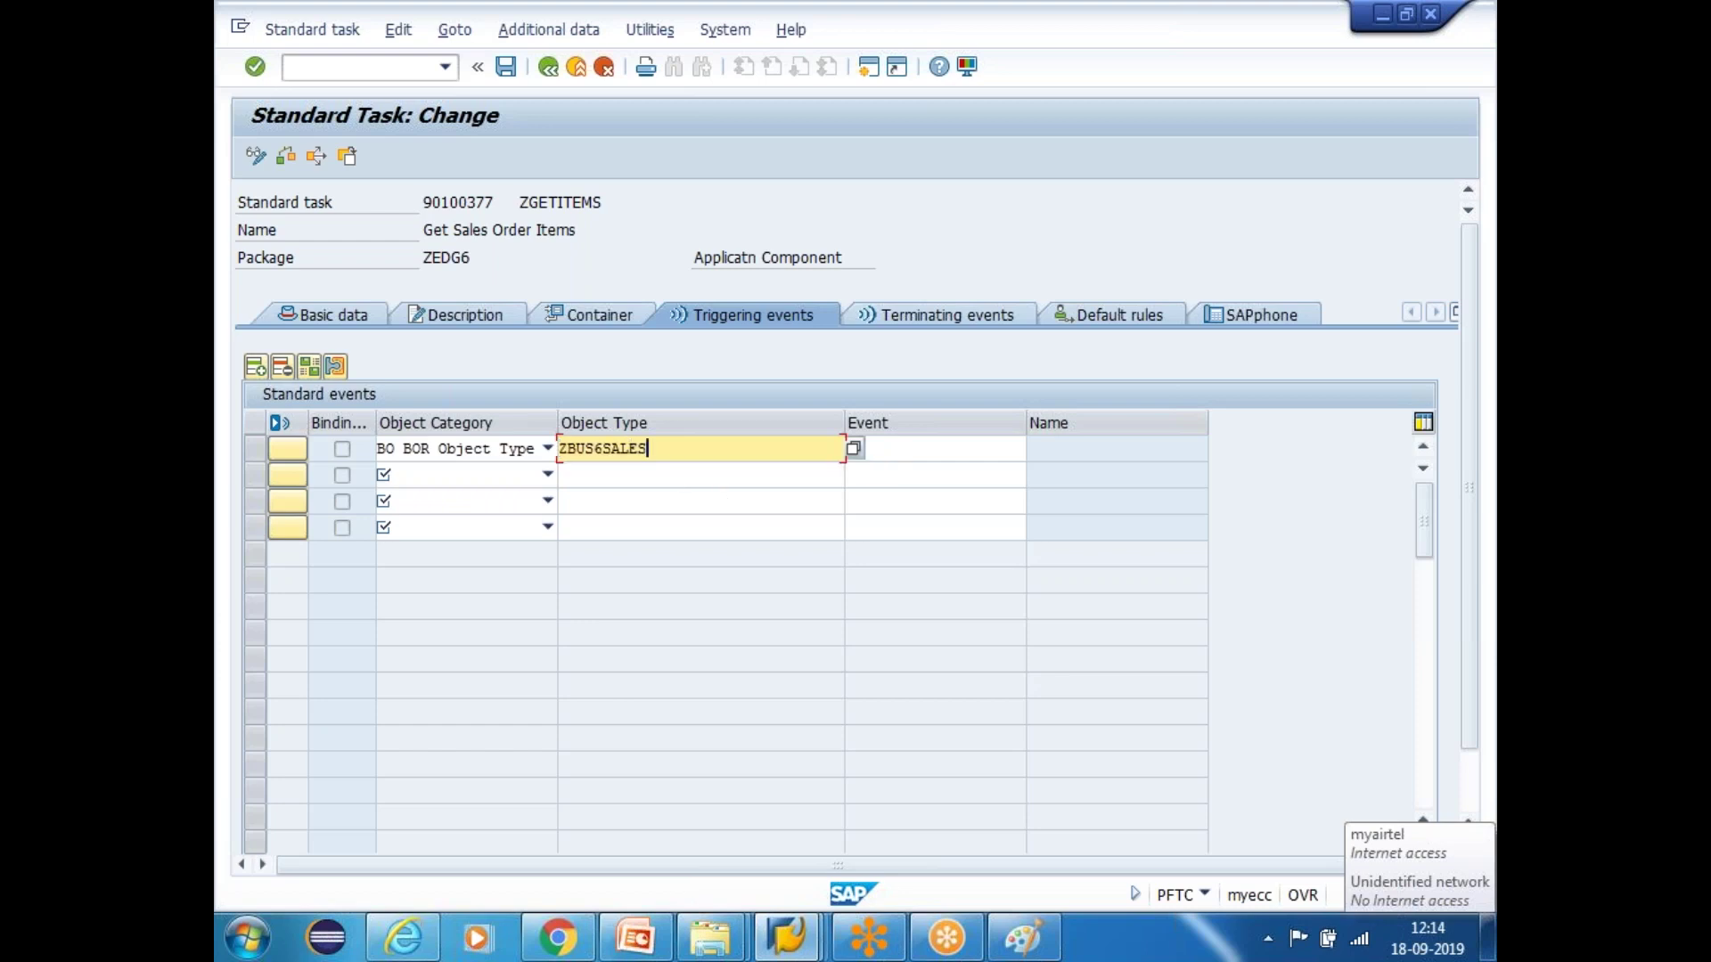
pyautogui.press('Return')
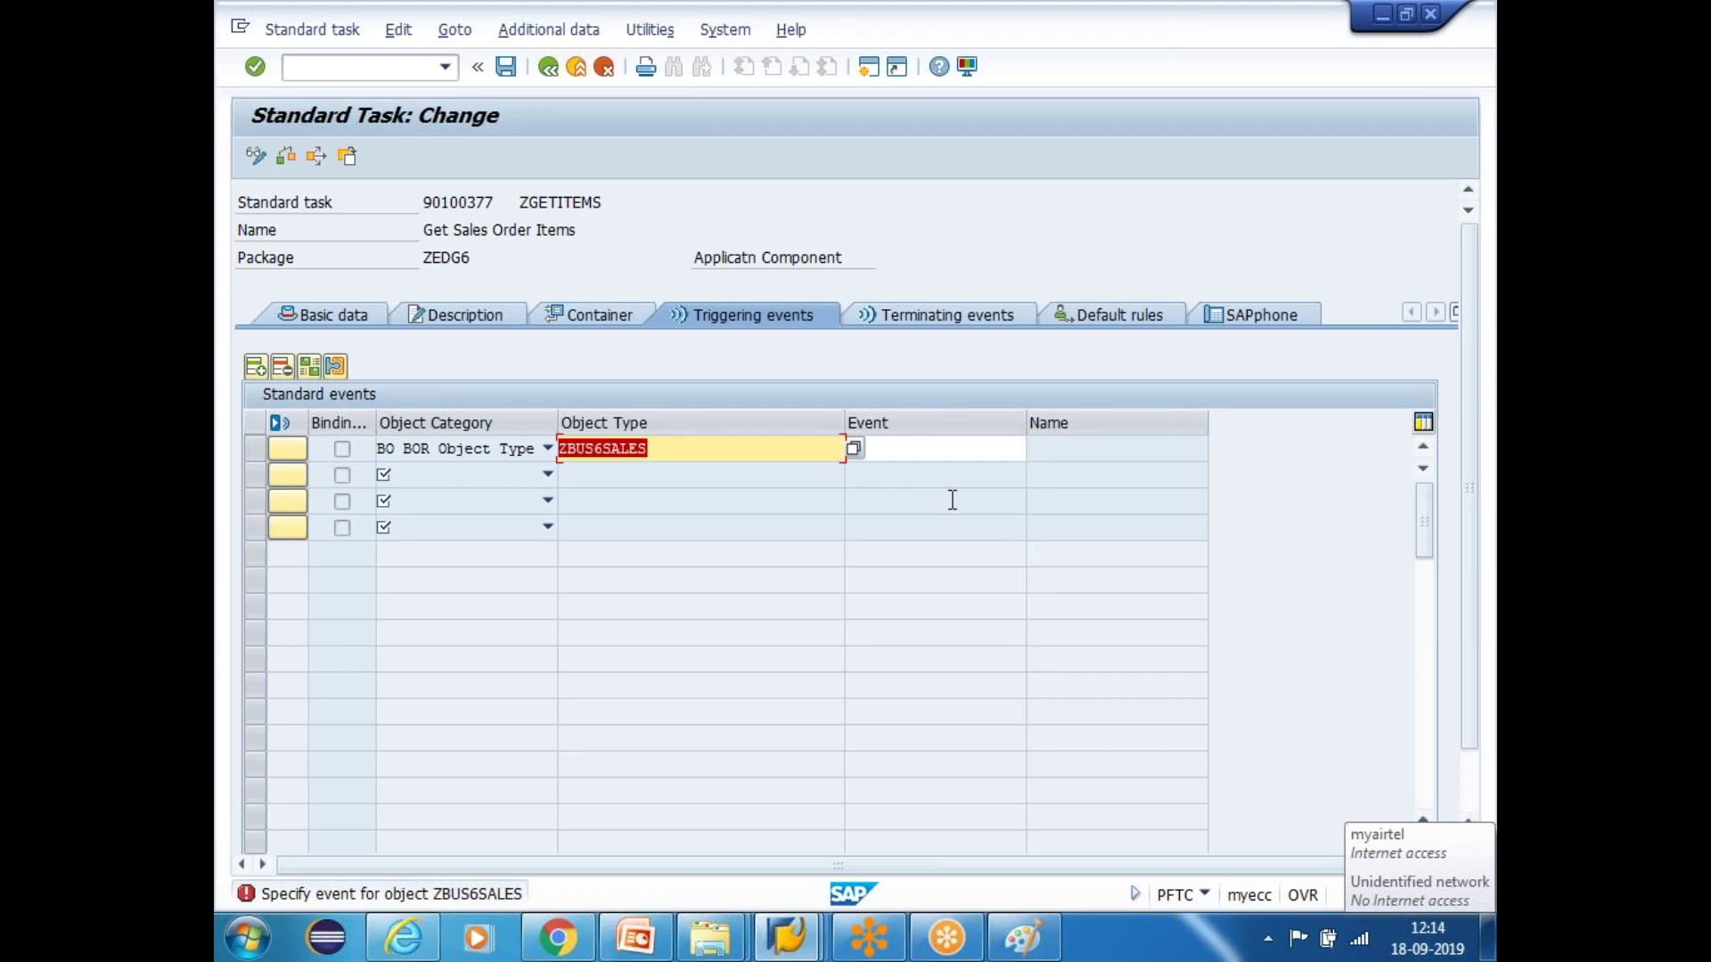
pyautogui.press('Tab')
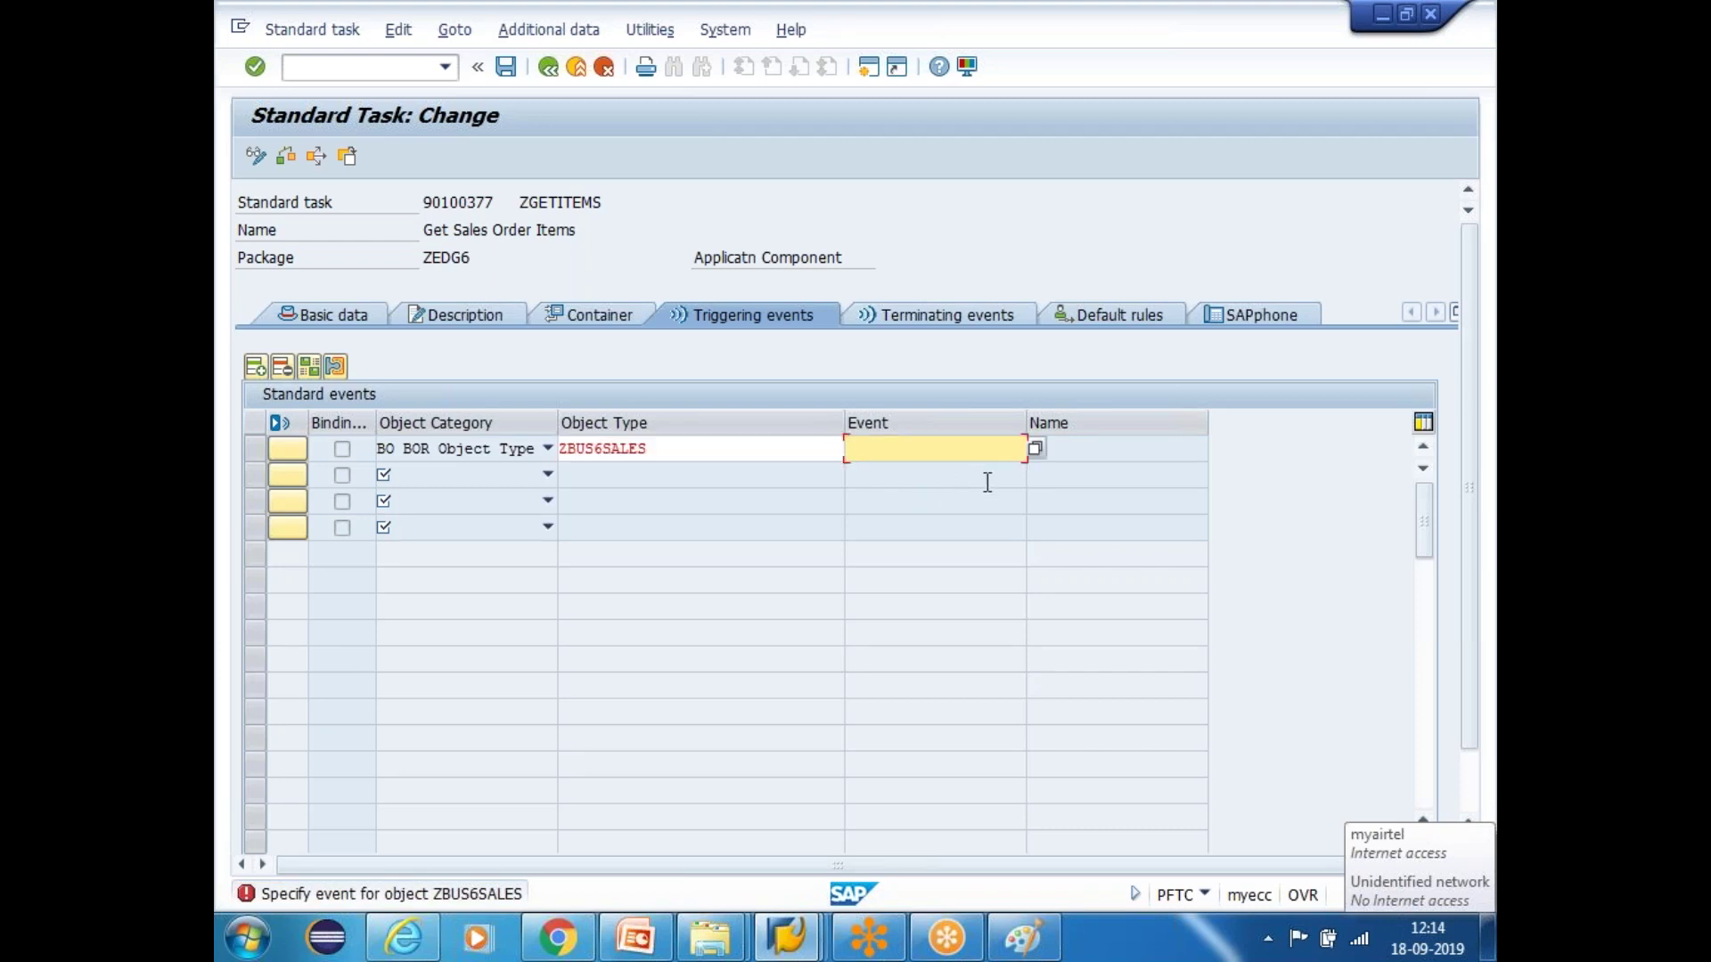
pyautogui.click(1036, 450)
pyautogui.click(318, 326)
pyautogui.doubleClick(321, 329)
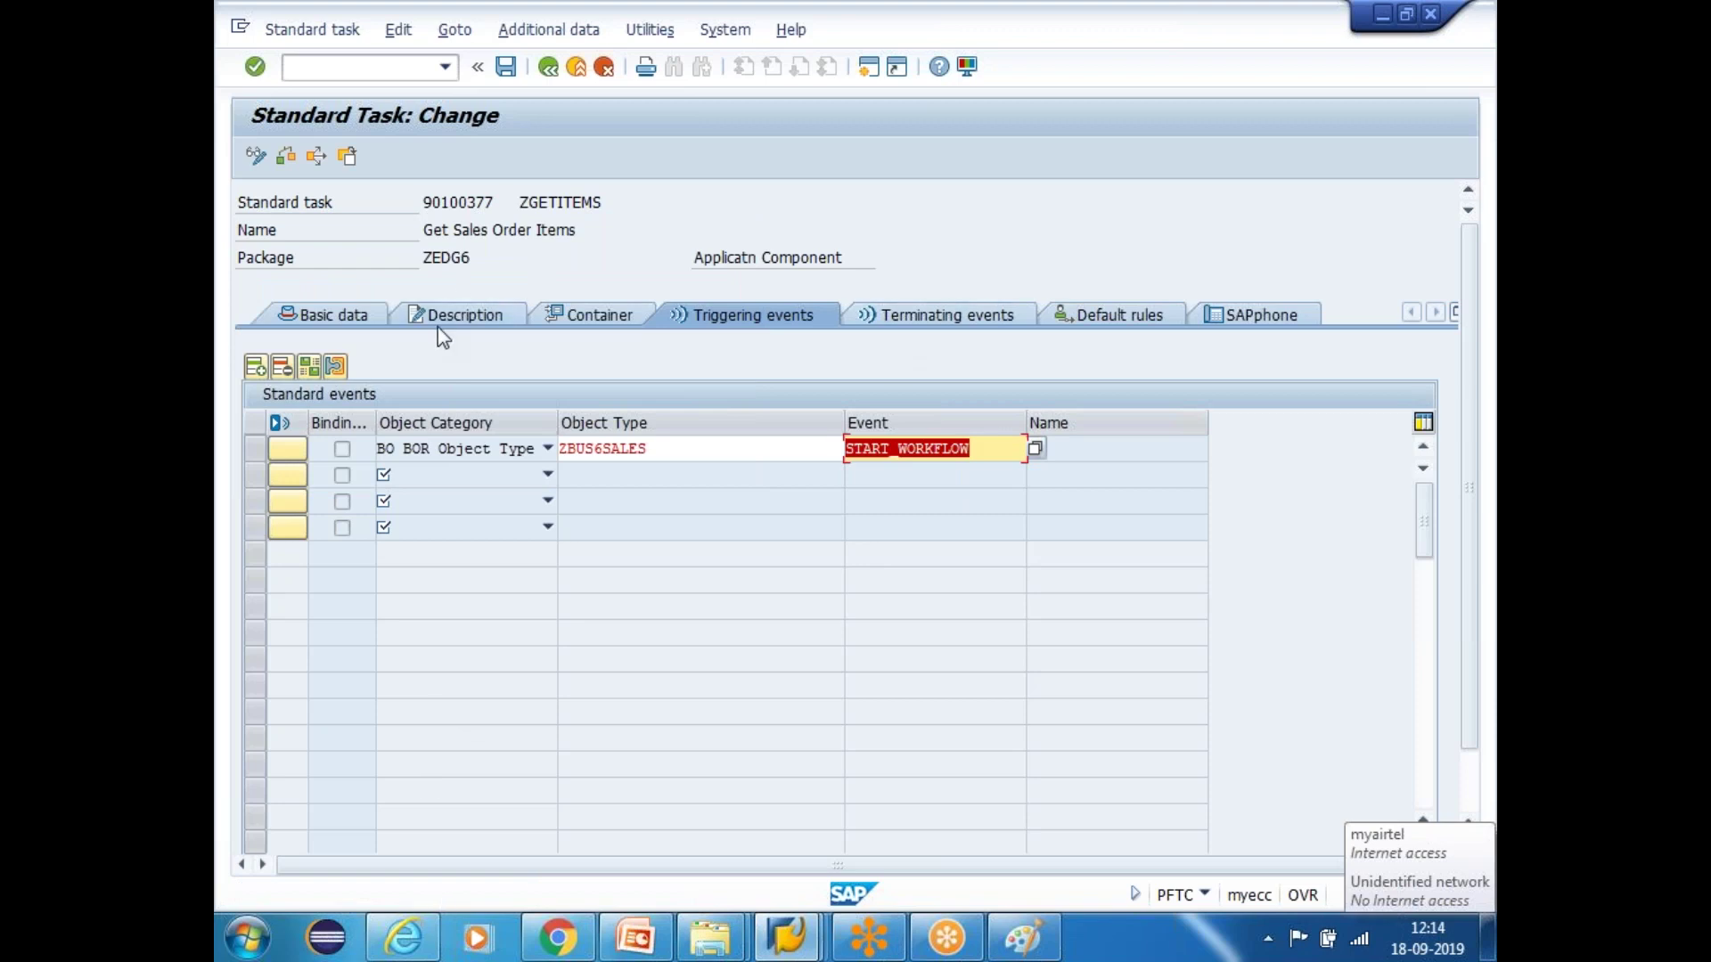
# Save the task, point out its ZBUS6SALES / START_WORKFLOW trigger, then bring up PowerPoint
pyautogui.click(505, 66)
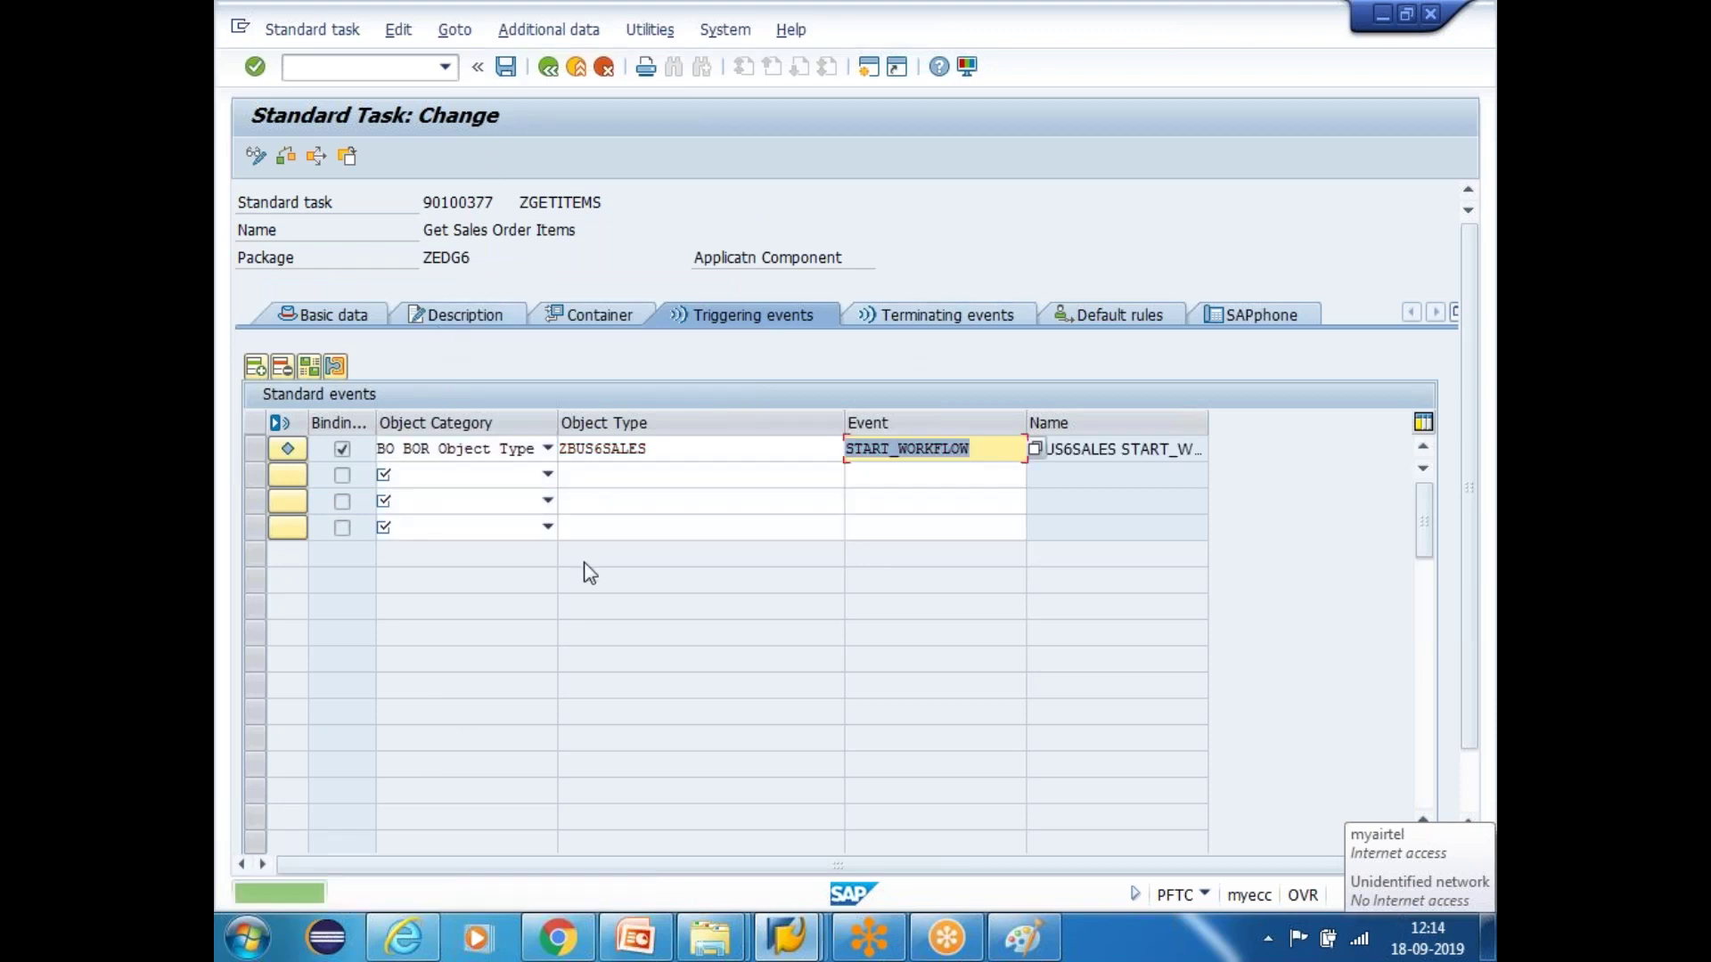
pyautogui.click(689, 457)
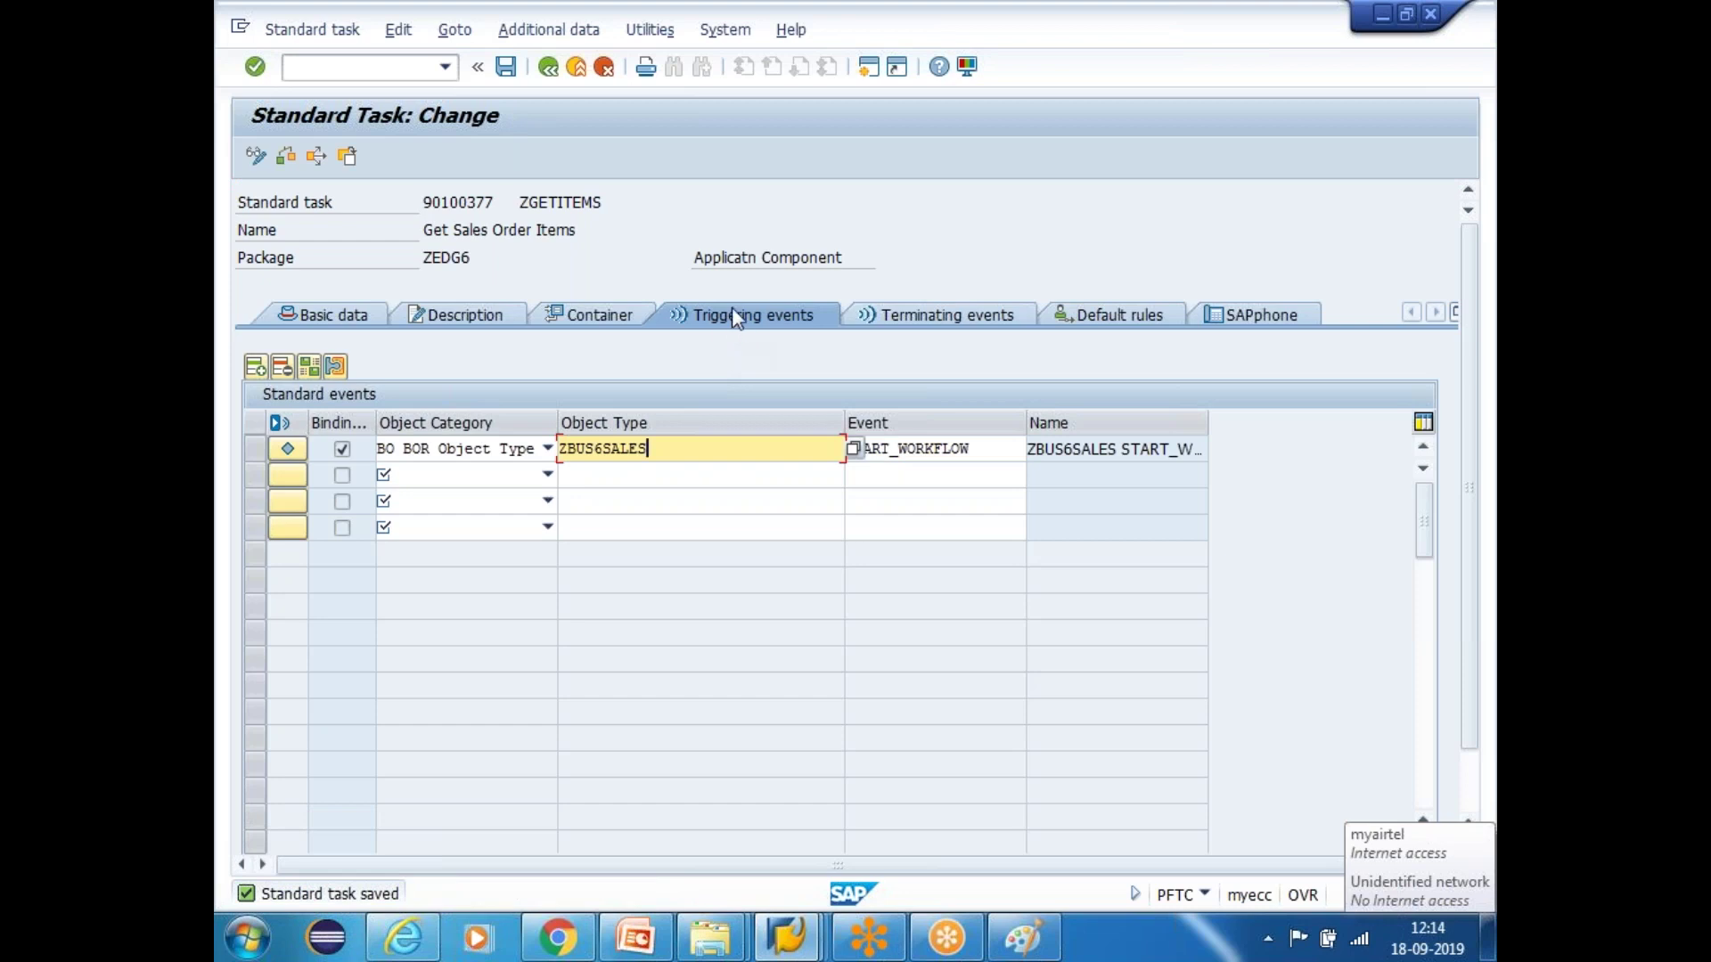
pyautogui.click(976, 448)
pyautogui.click(700, 454)
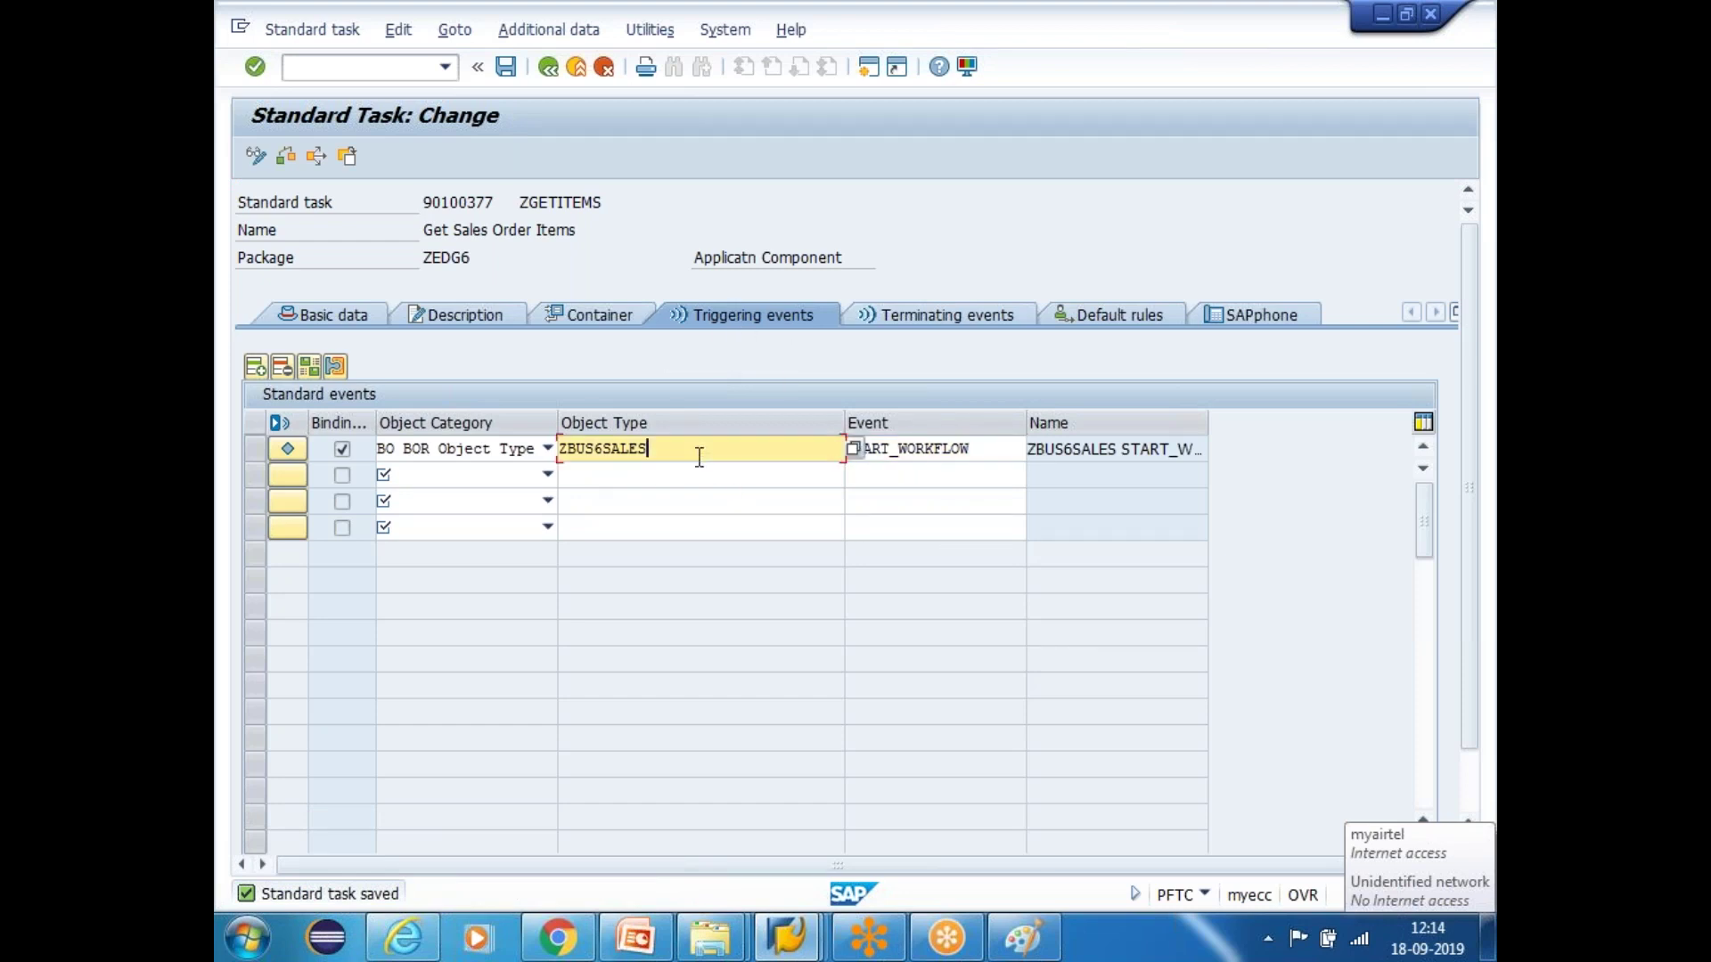
pyautogui.click(635, 937)
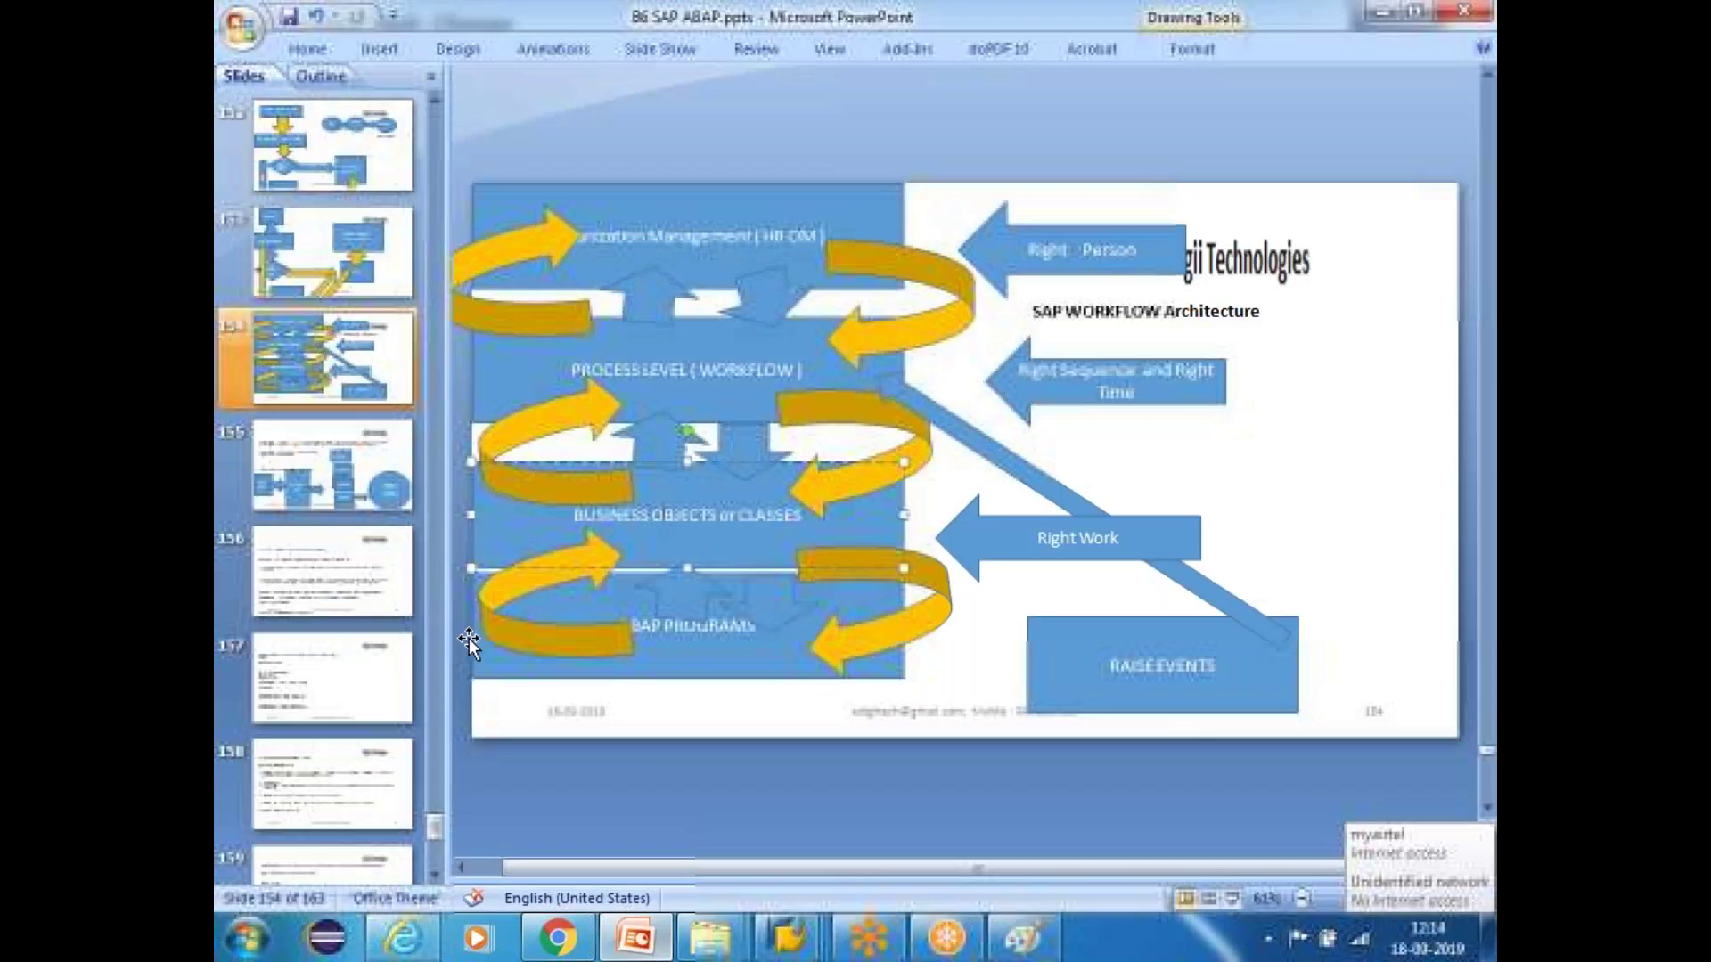
# Explain the RAISE EVENTS, ABAP PROGRAMS, BUSINESS OBJECTS and PROCESS LEVEL layers, then return to SAP
pyautogui.click(1114, 669)
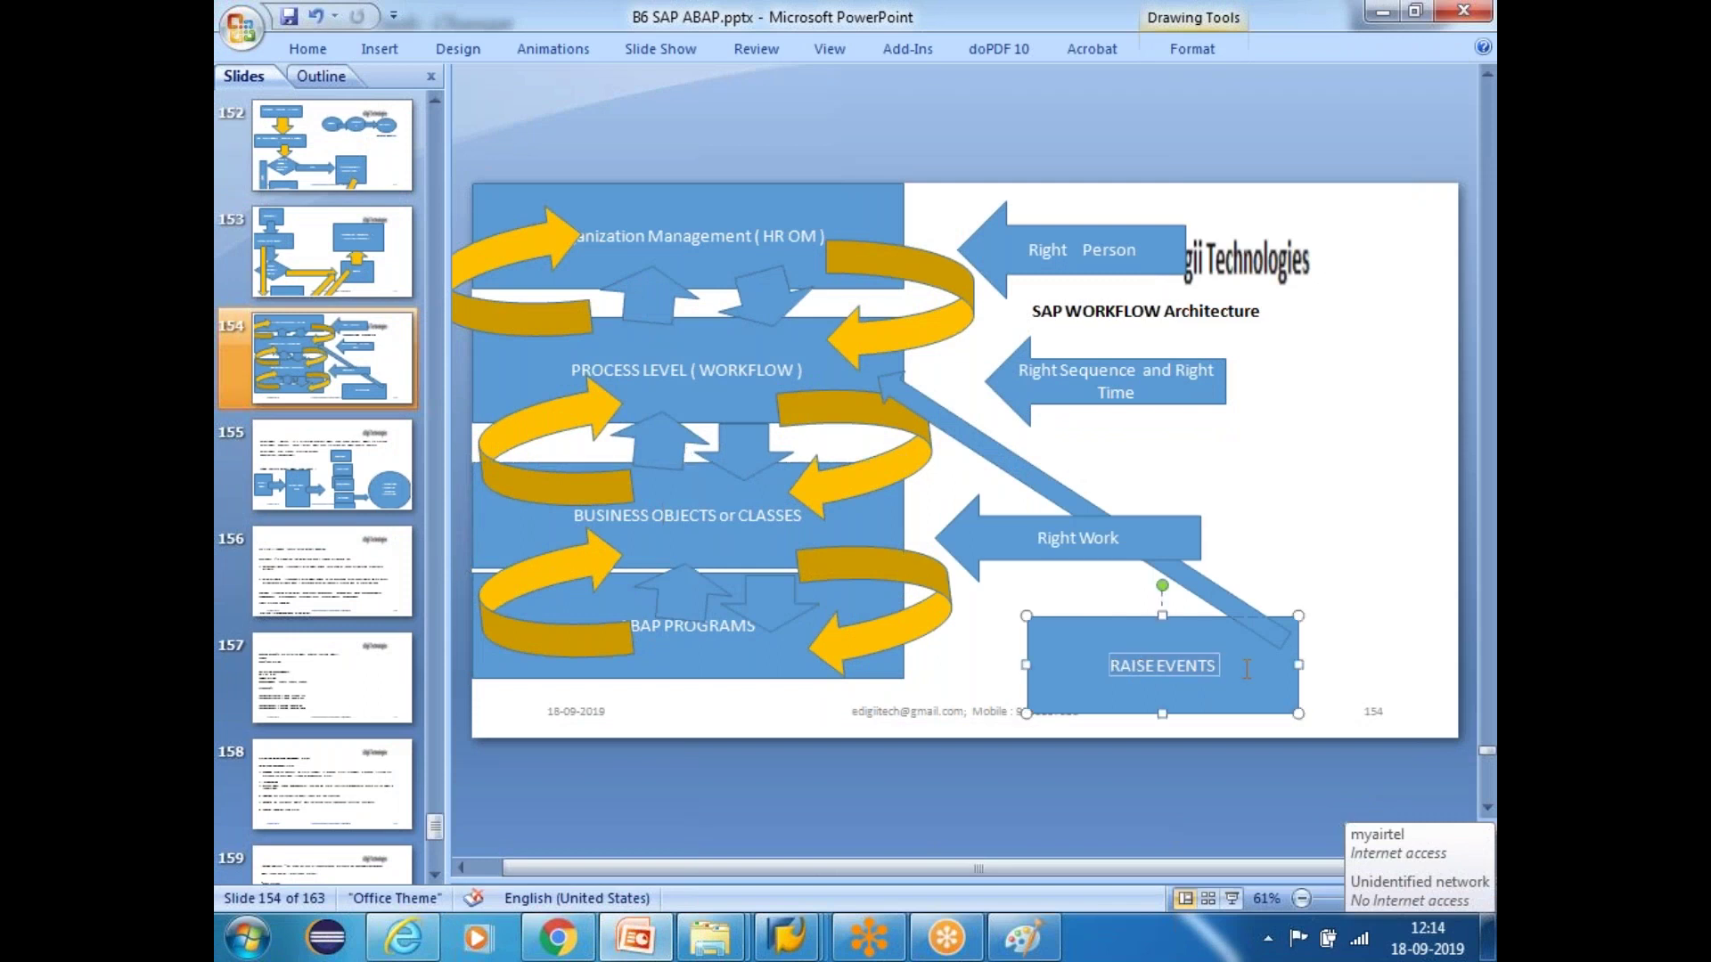
pyautogui.click(719, 633)
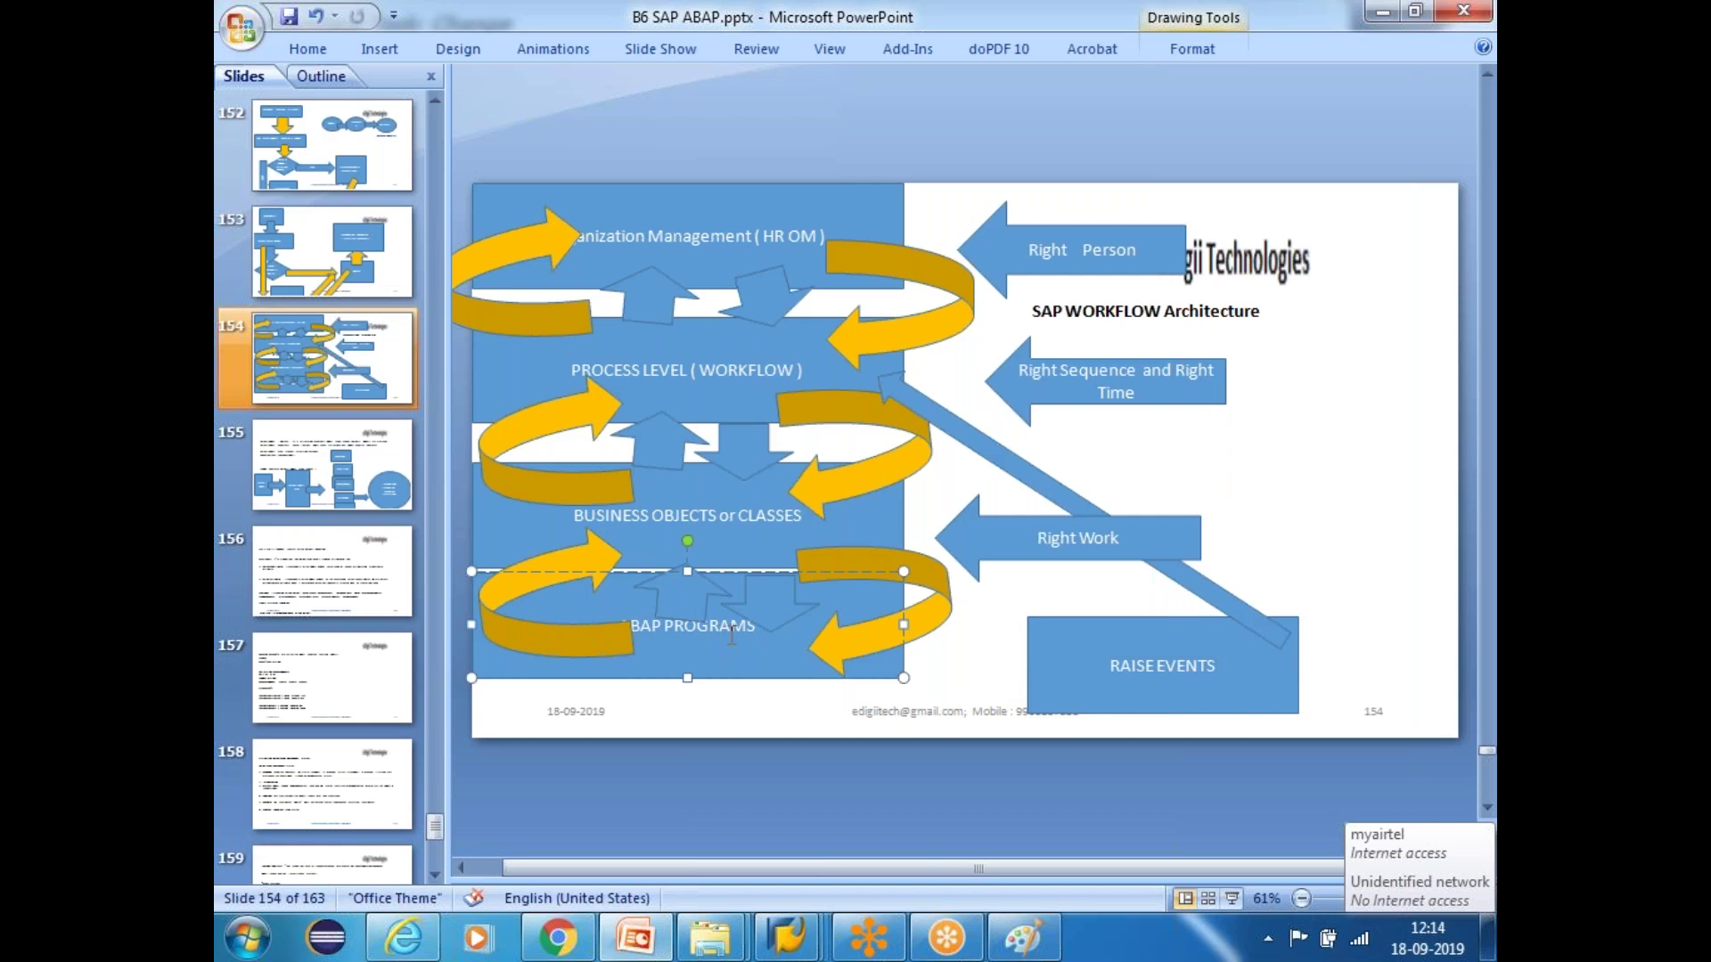
pyautogui.click(665, 524)
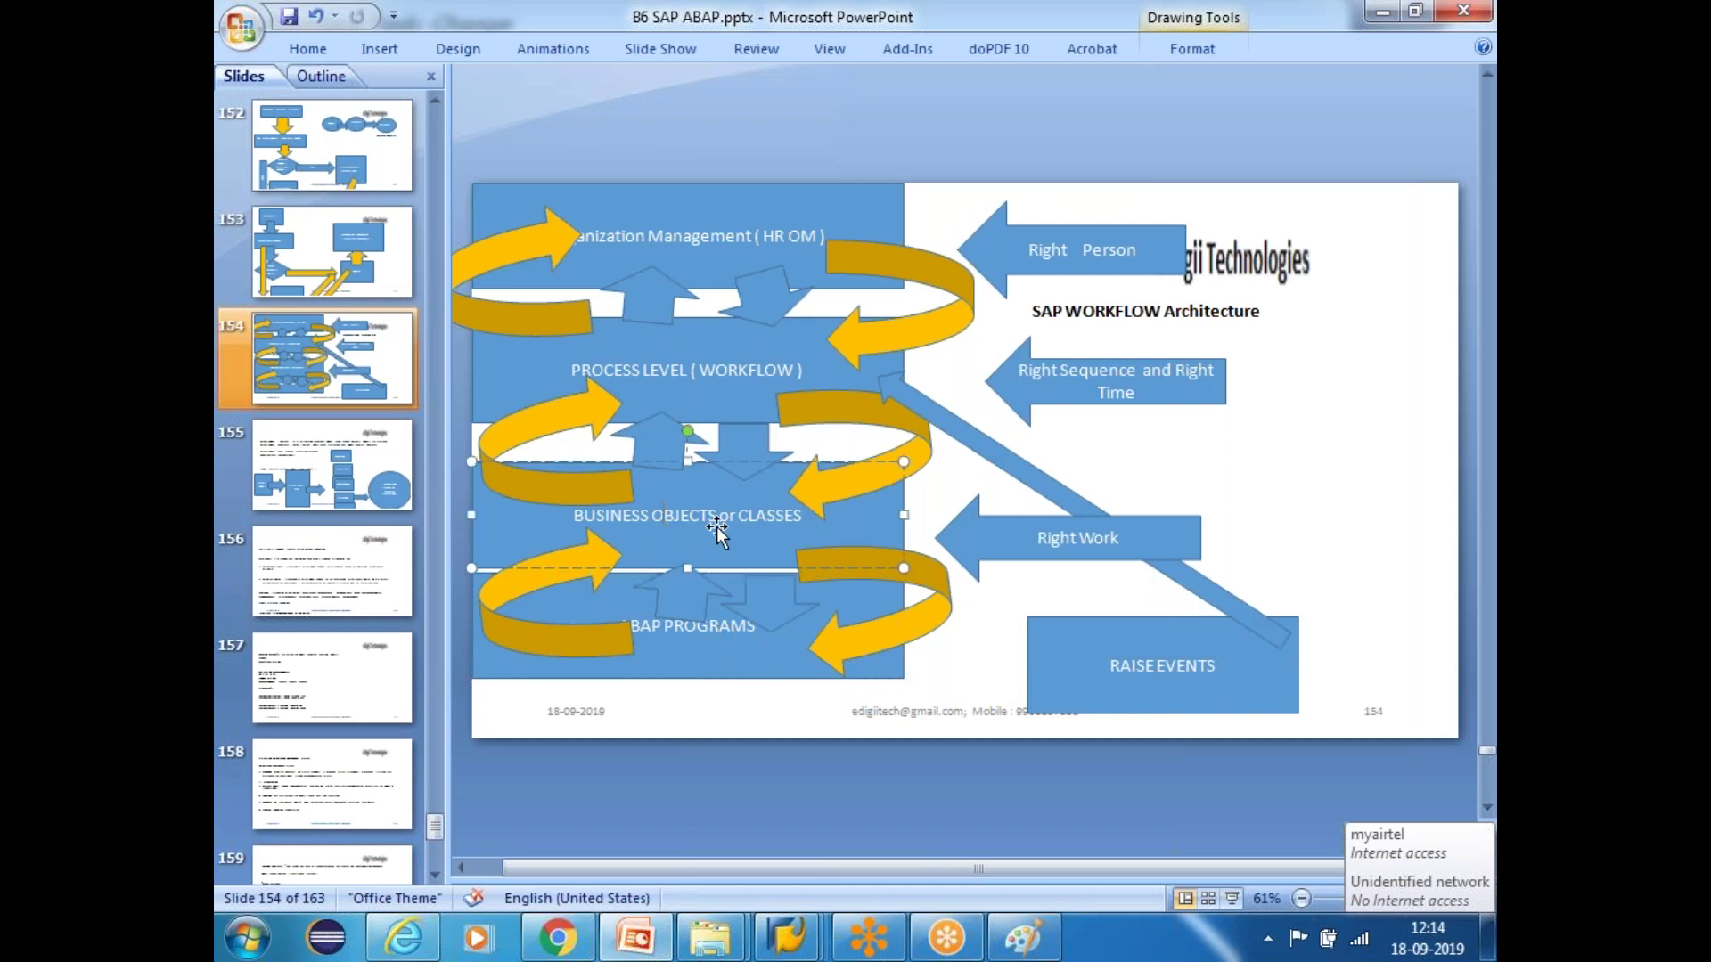
pyautogui.click(660, 364)
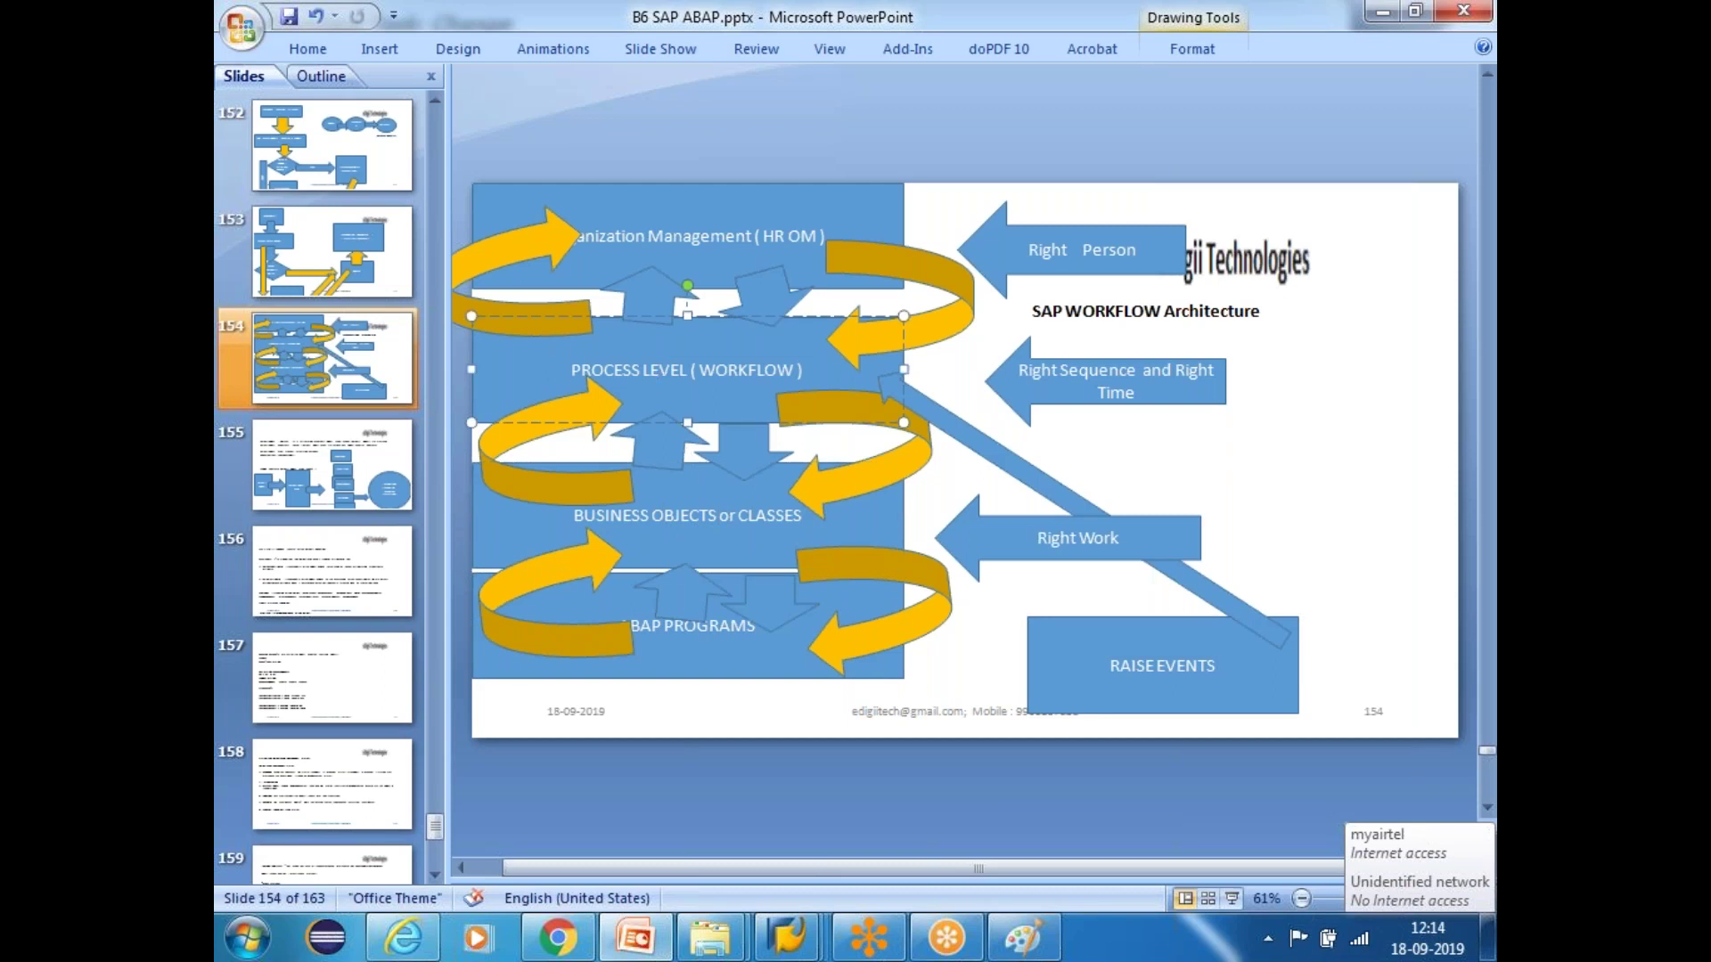
pyautogui.click(741, 510)
pyautogui.hotkey('alt', 'Tab')
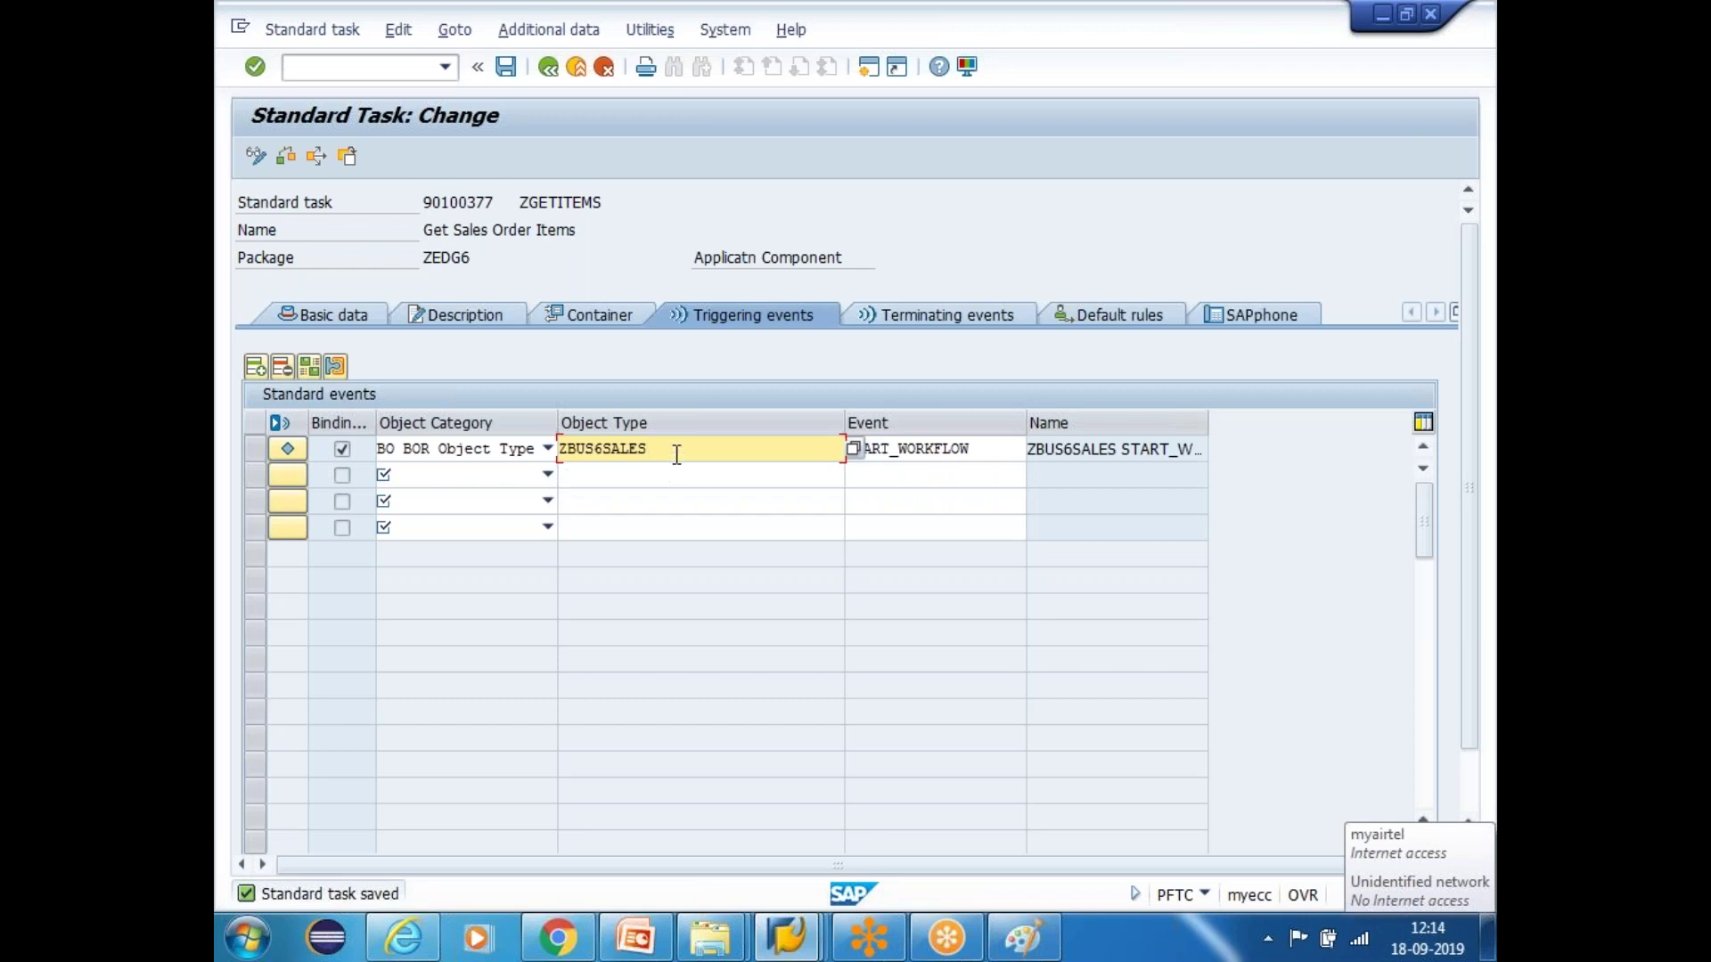
pyautogui.moveTo(657, 450); pyautogui.dragTo(481, 454)
pyautogui.moveTo(682, 450); pyautogui.dragTo(448, 452)
pyautogui.click(967, 450)
pyautogui.click(641, 443)
pyautogui.moveTo(497, 203); pyautogui.dragTo(423, 248)
pyautogui.moveTo(644, 453); pyautogui.dragTo(490, 450)
pyautogui.click(746, 317)
# Activate the event linkage, recording it in new Batch6 customizing request 'Even Confiuratio'
pyautogui.click(287, 447)
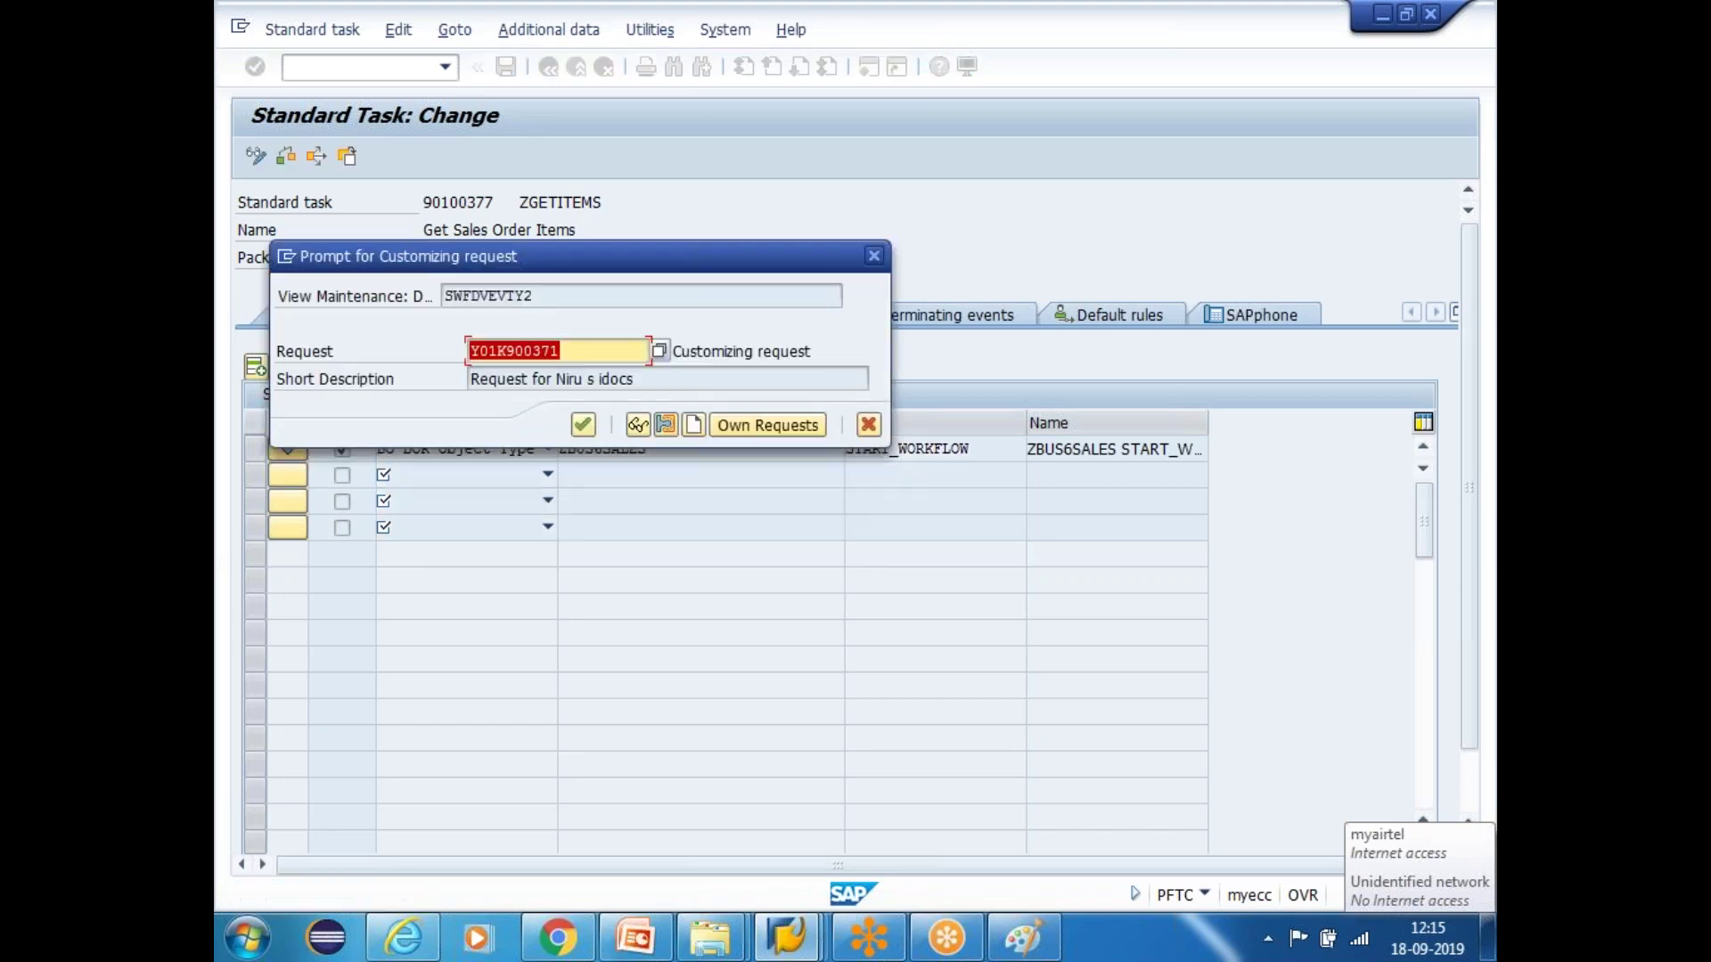
pyautogui.click(722, 427)
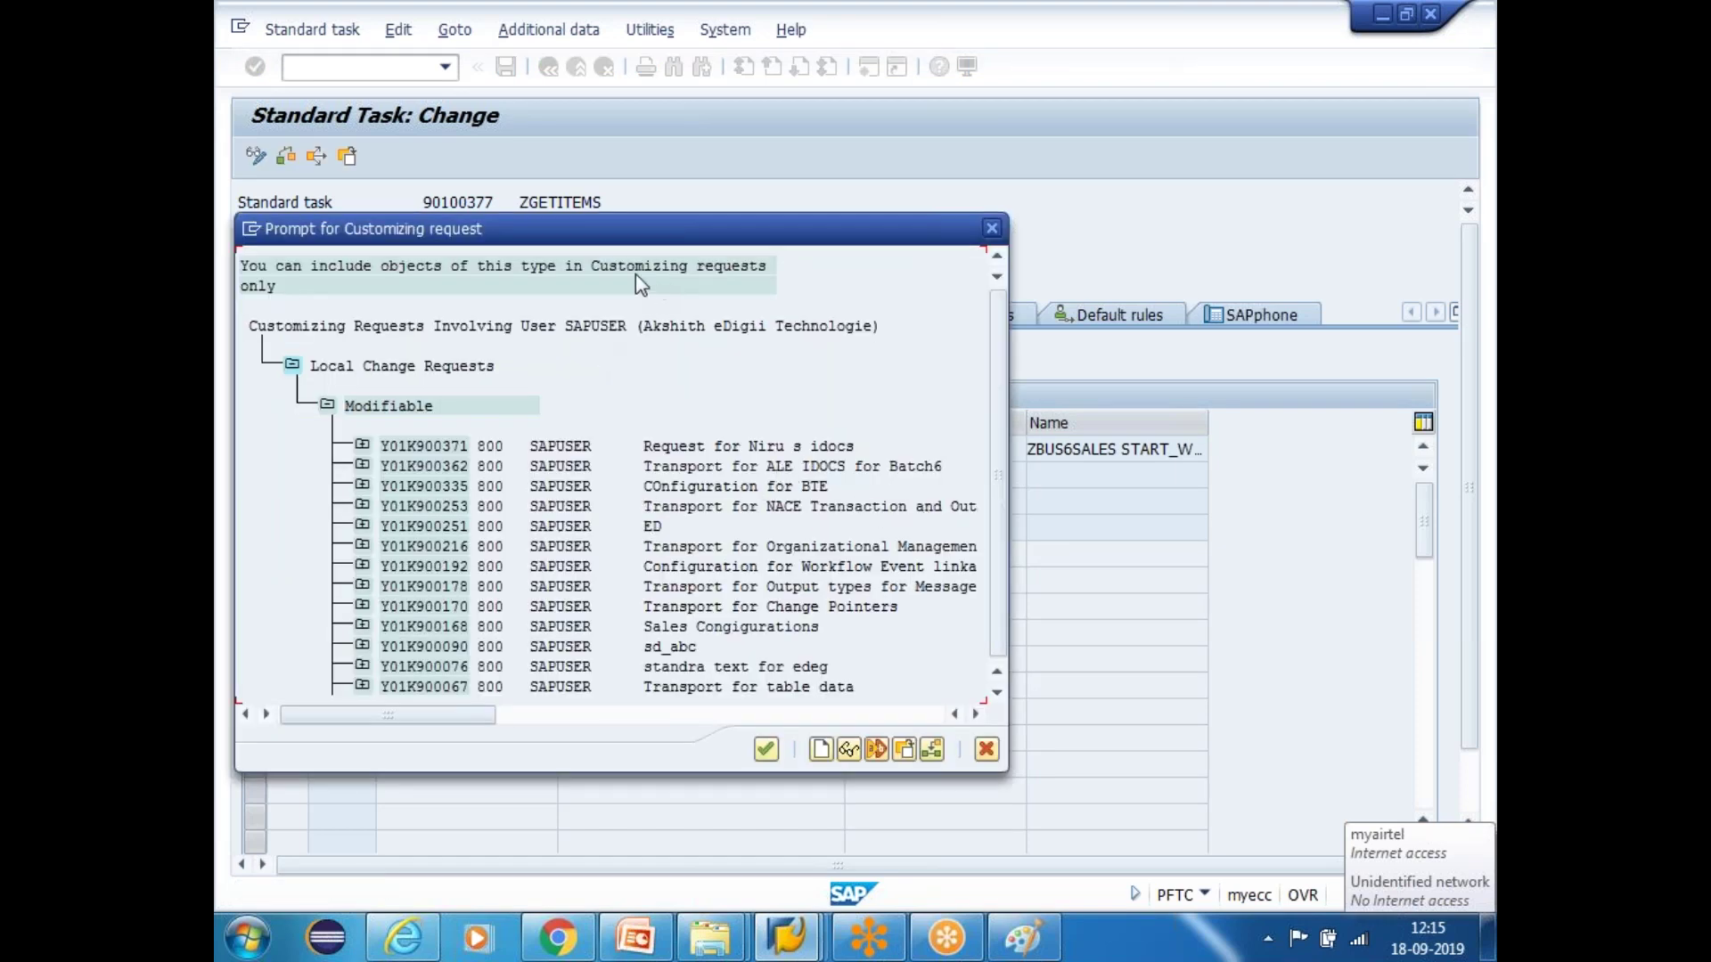
pyautogui.click(821, 749)
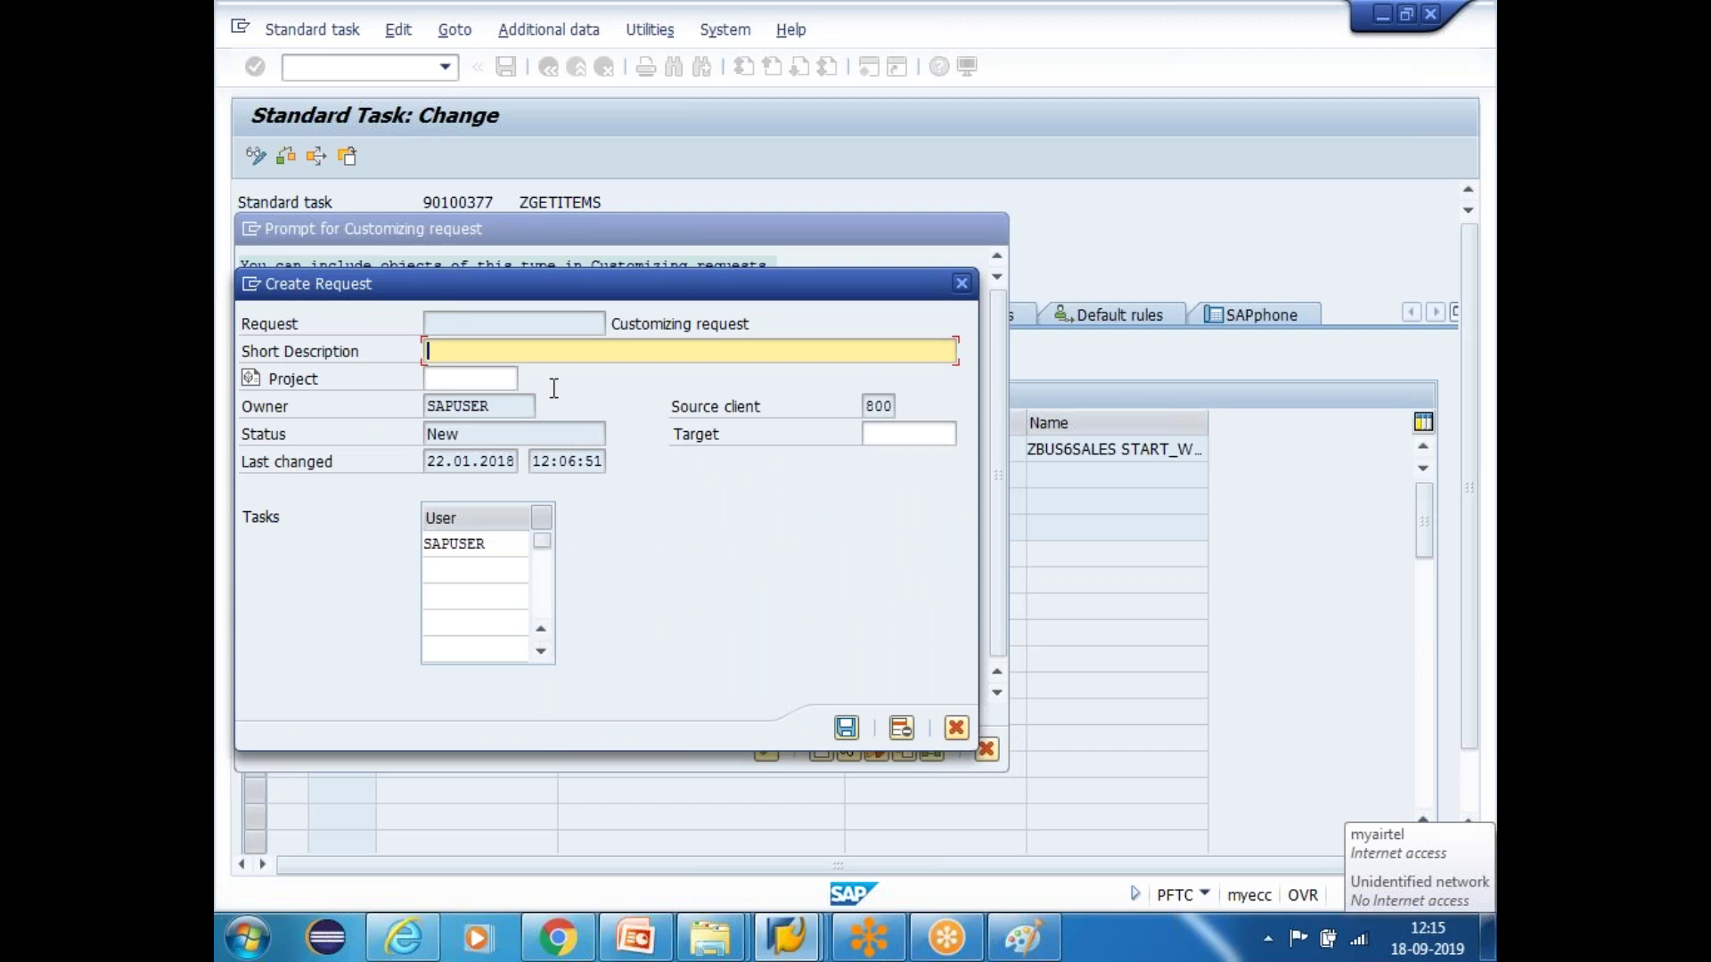
pyautogui.write('Even Confiurations fro Batch6')
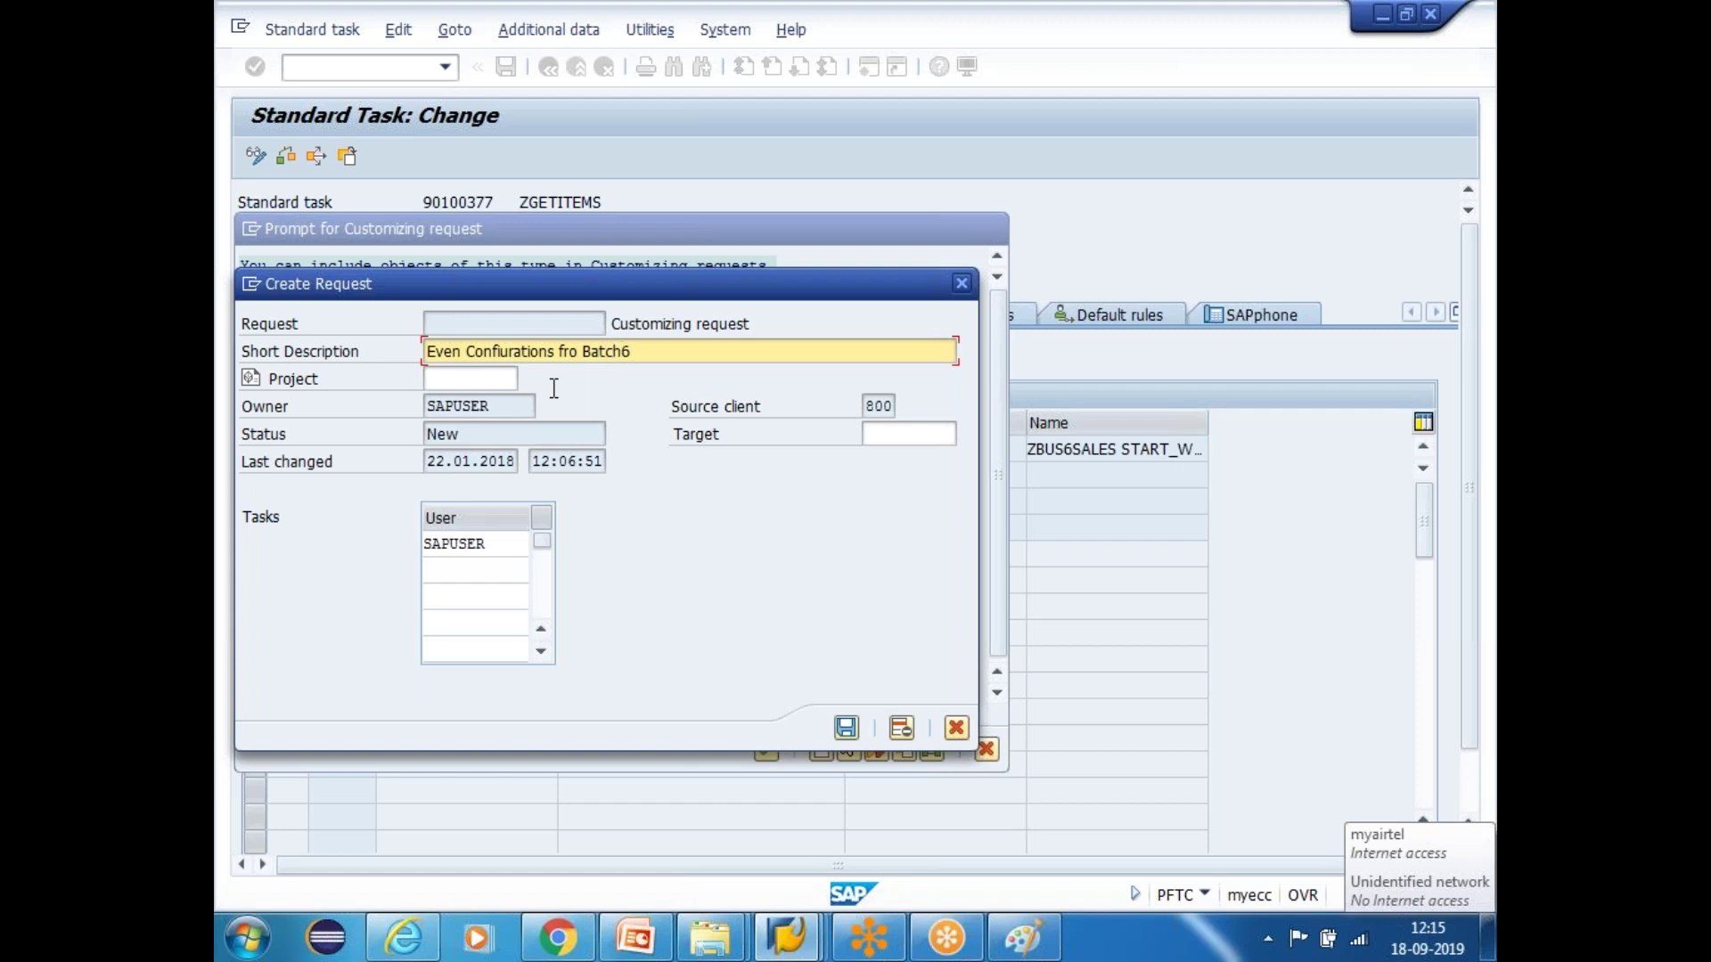
pyautogui.click(843, 729)
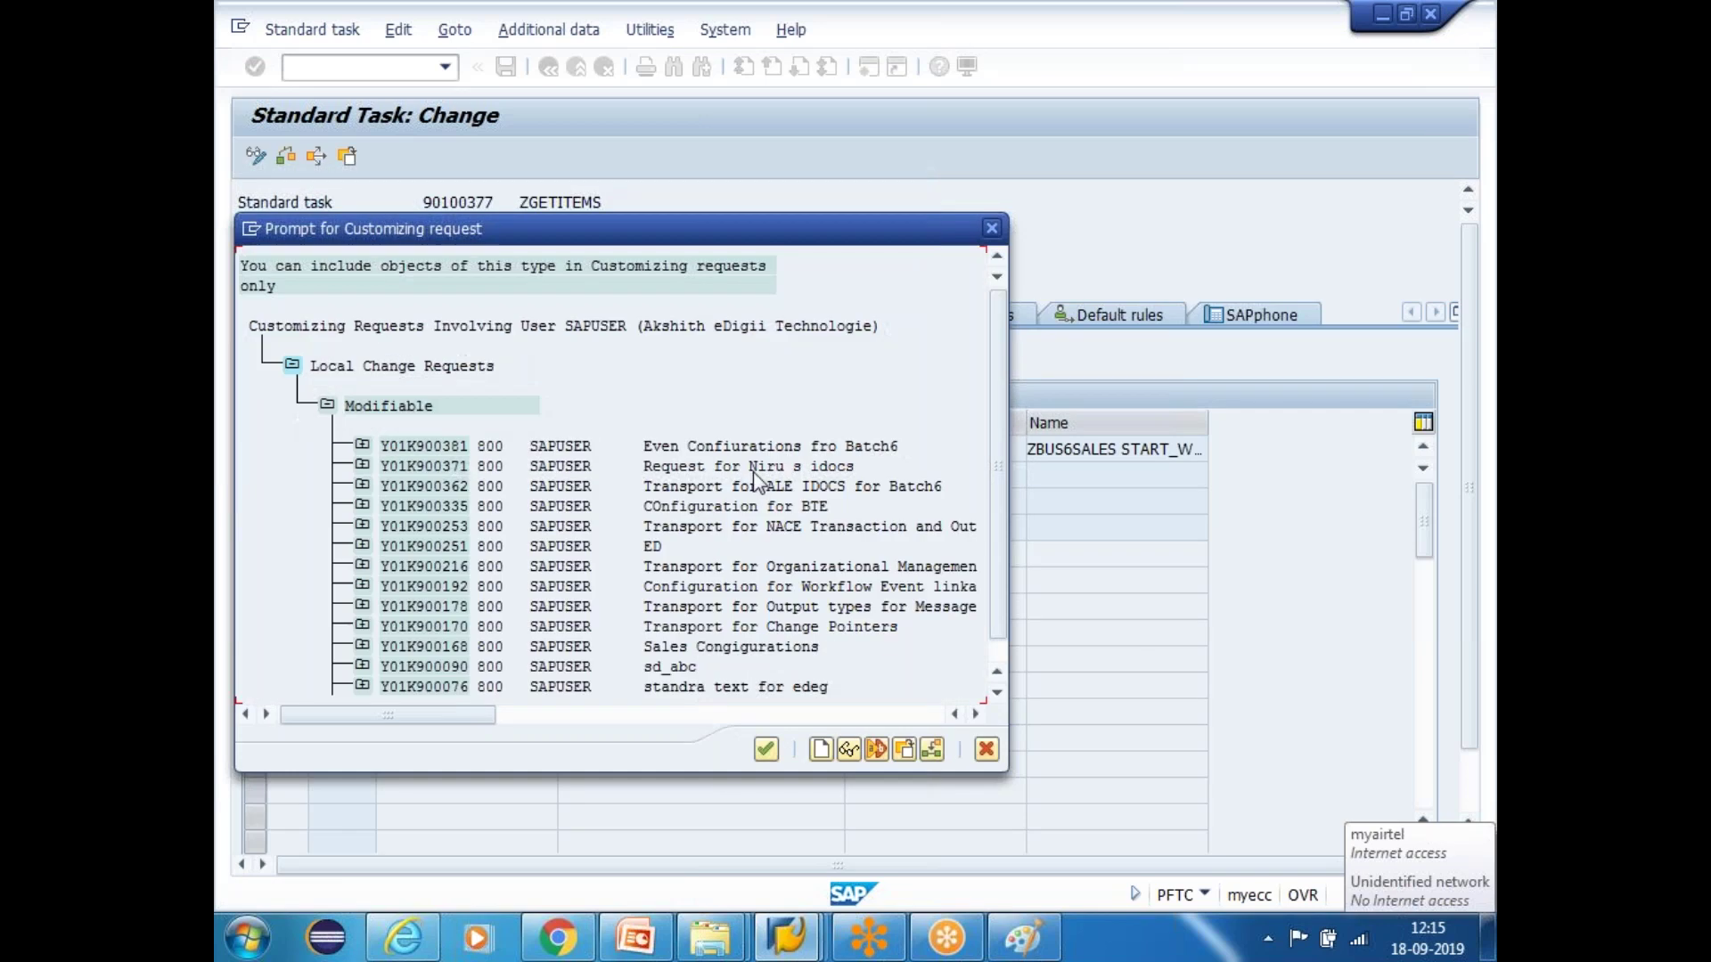
pyautogui.doubleClick(452, 449)
pyautogui.click(580, 424)
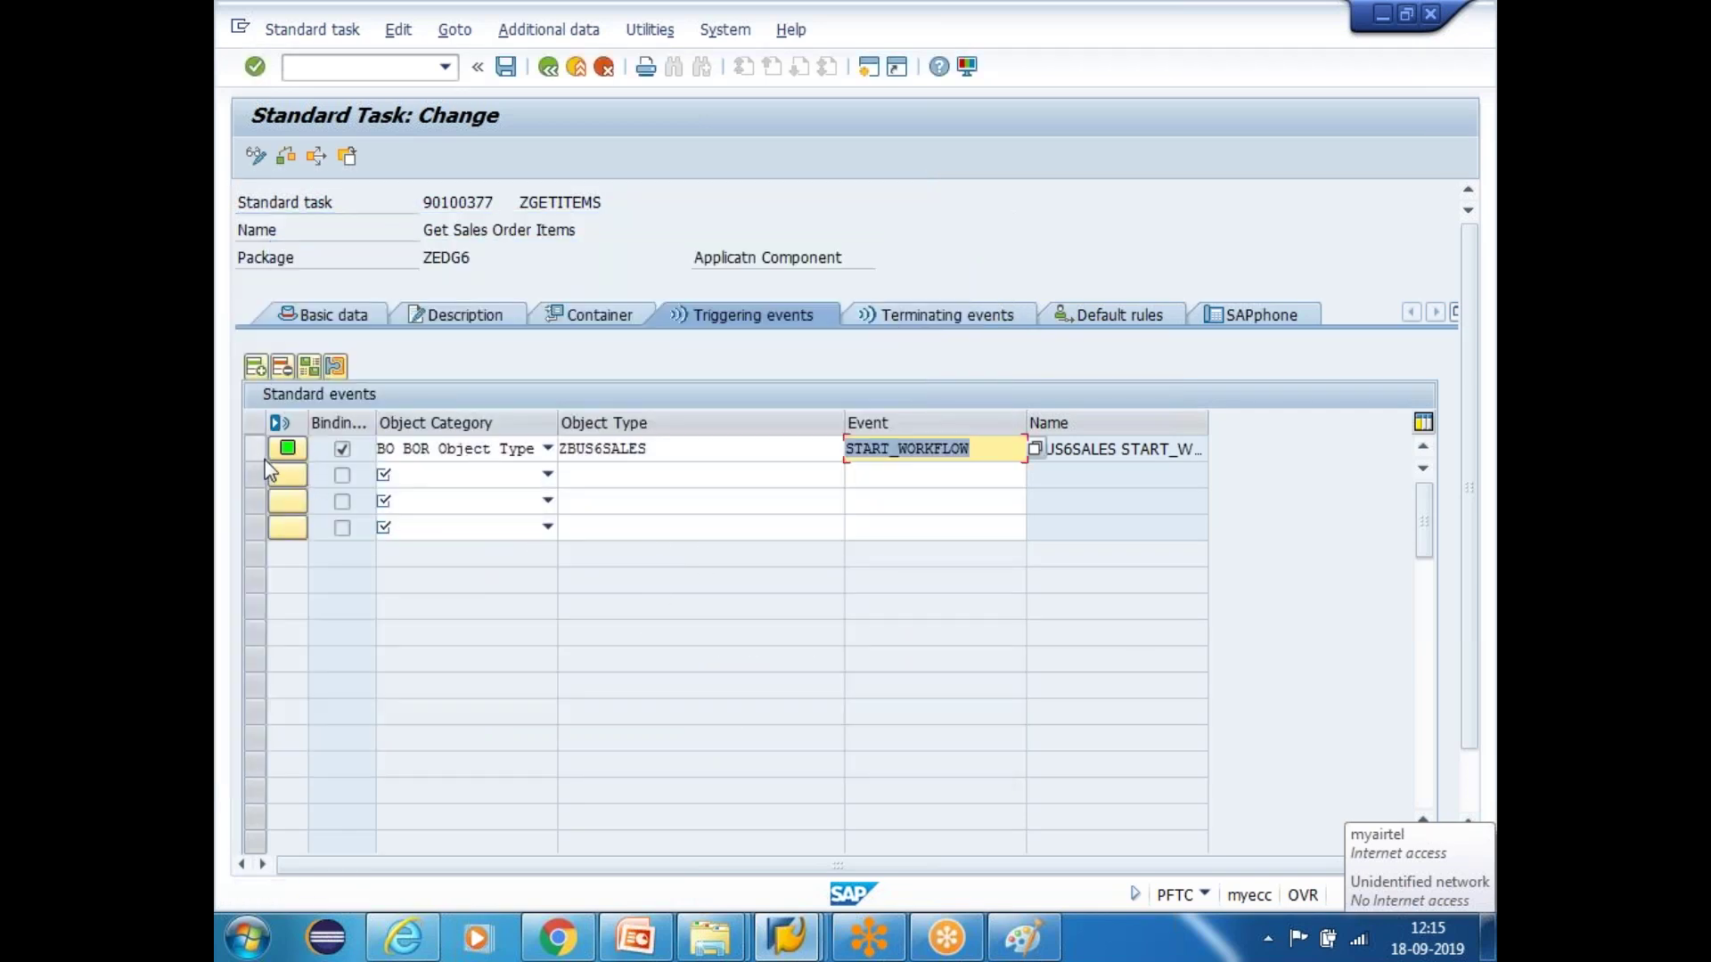
# Check the START_WORKFLOW linkage shows active, then switch to PowerPoint
pyautogui.click(289, 436)
pyautogui.click(254, 450)
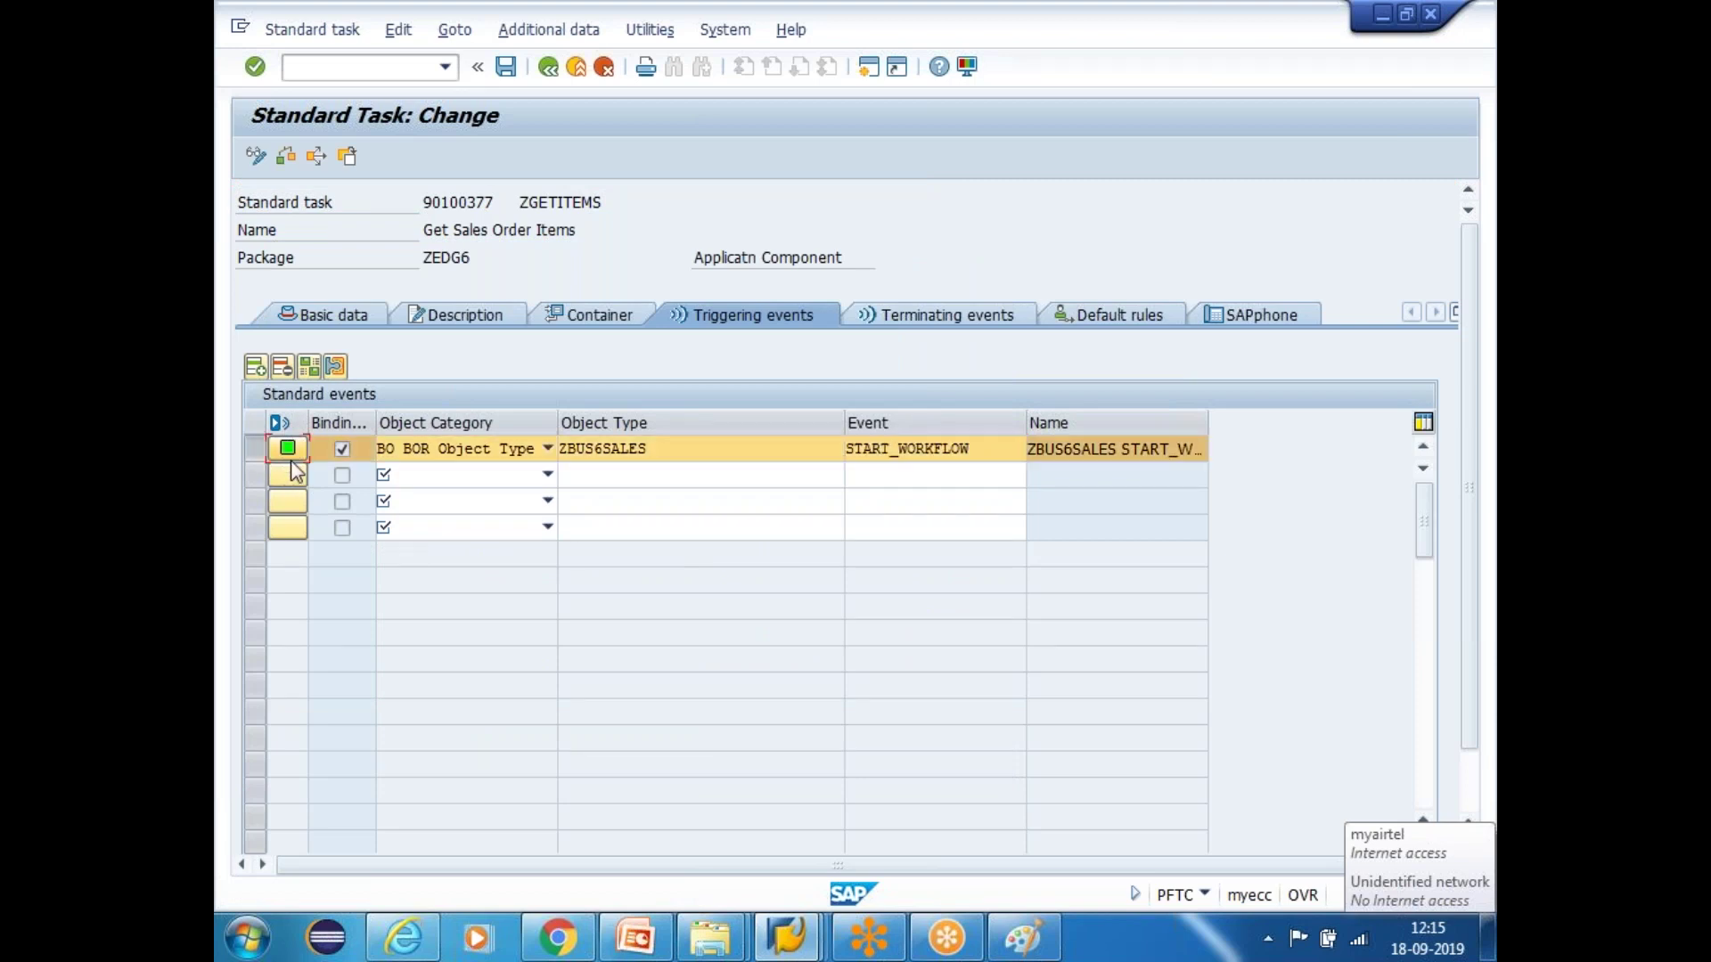
pyautogui.click(658, 948)
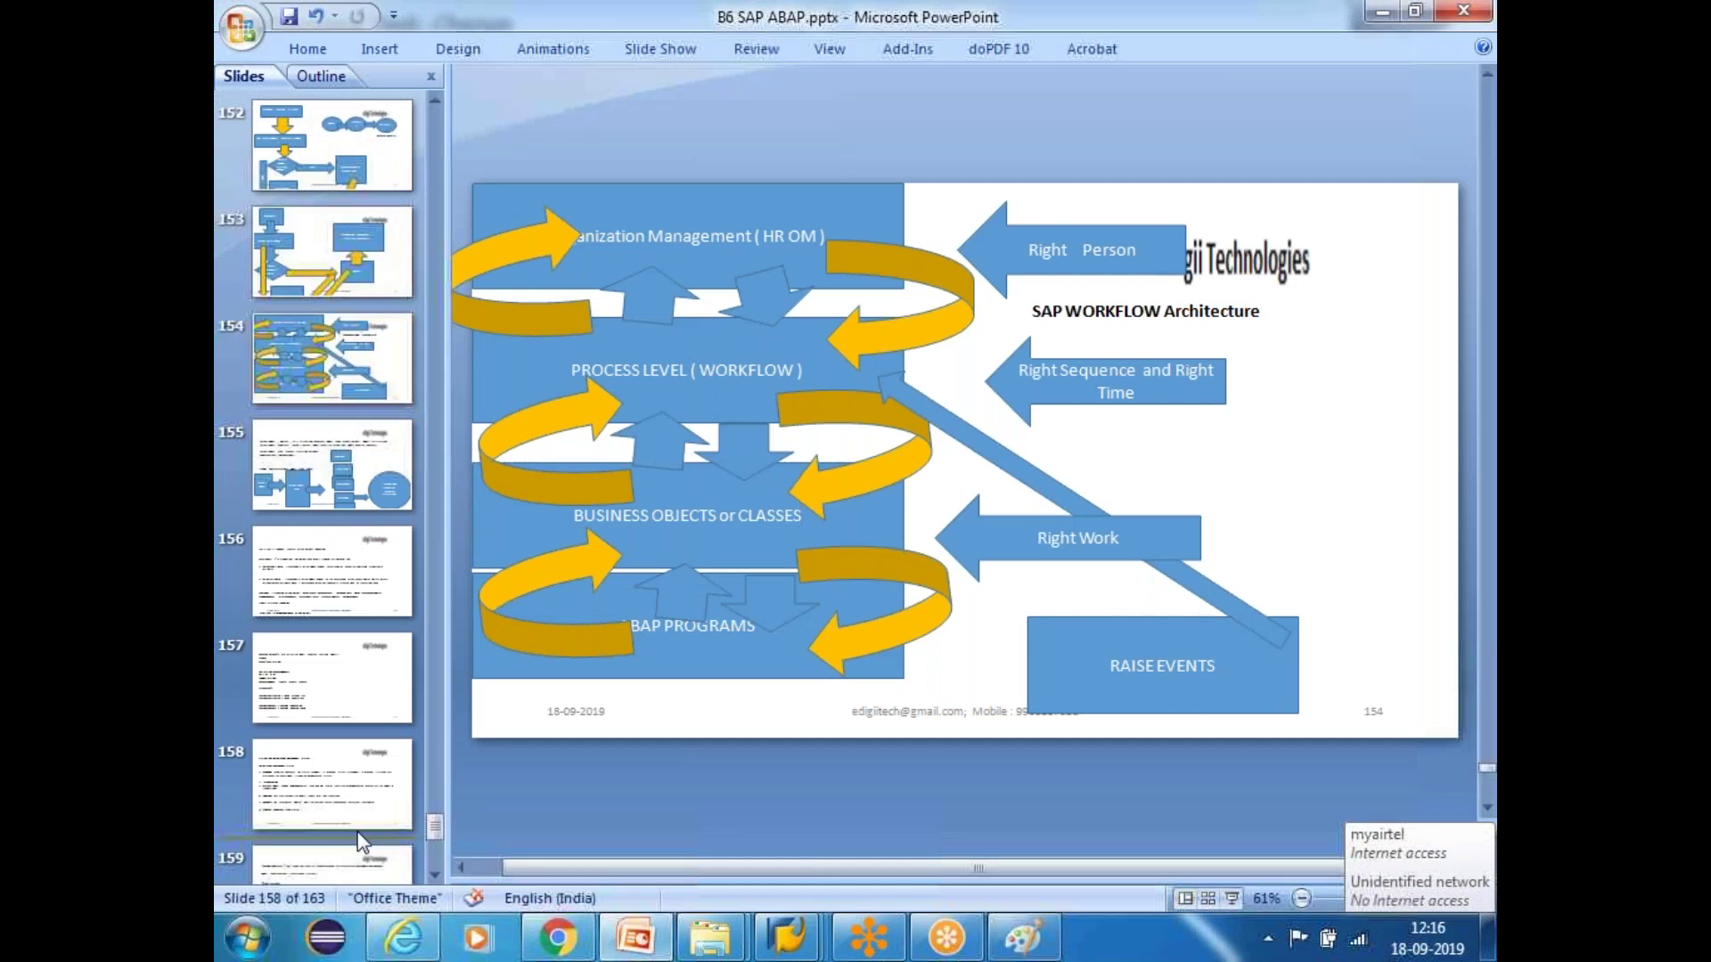
# Add a new slide after the last slide, 163
pyautogui.scroll(-5, 360, 842)
pyautogui.click(369, 802)
pyautogui.rightClick(369, 802)
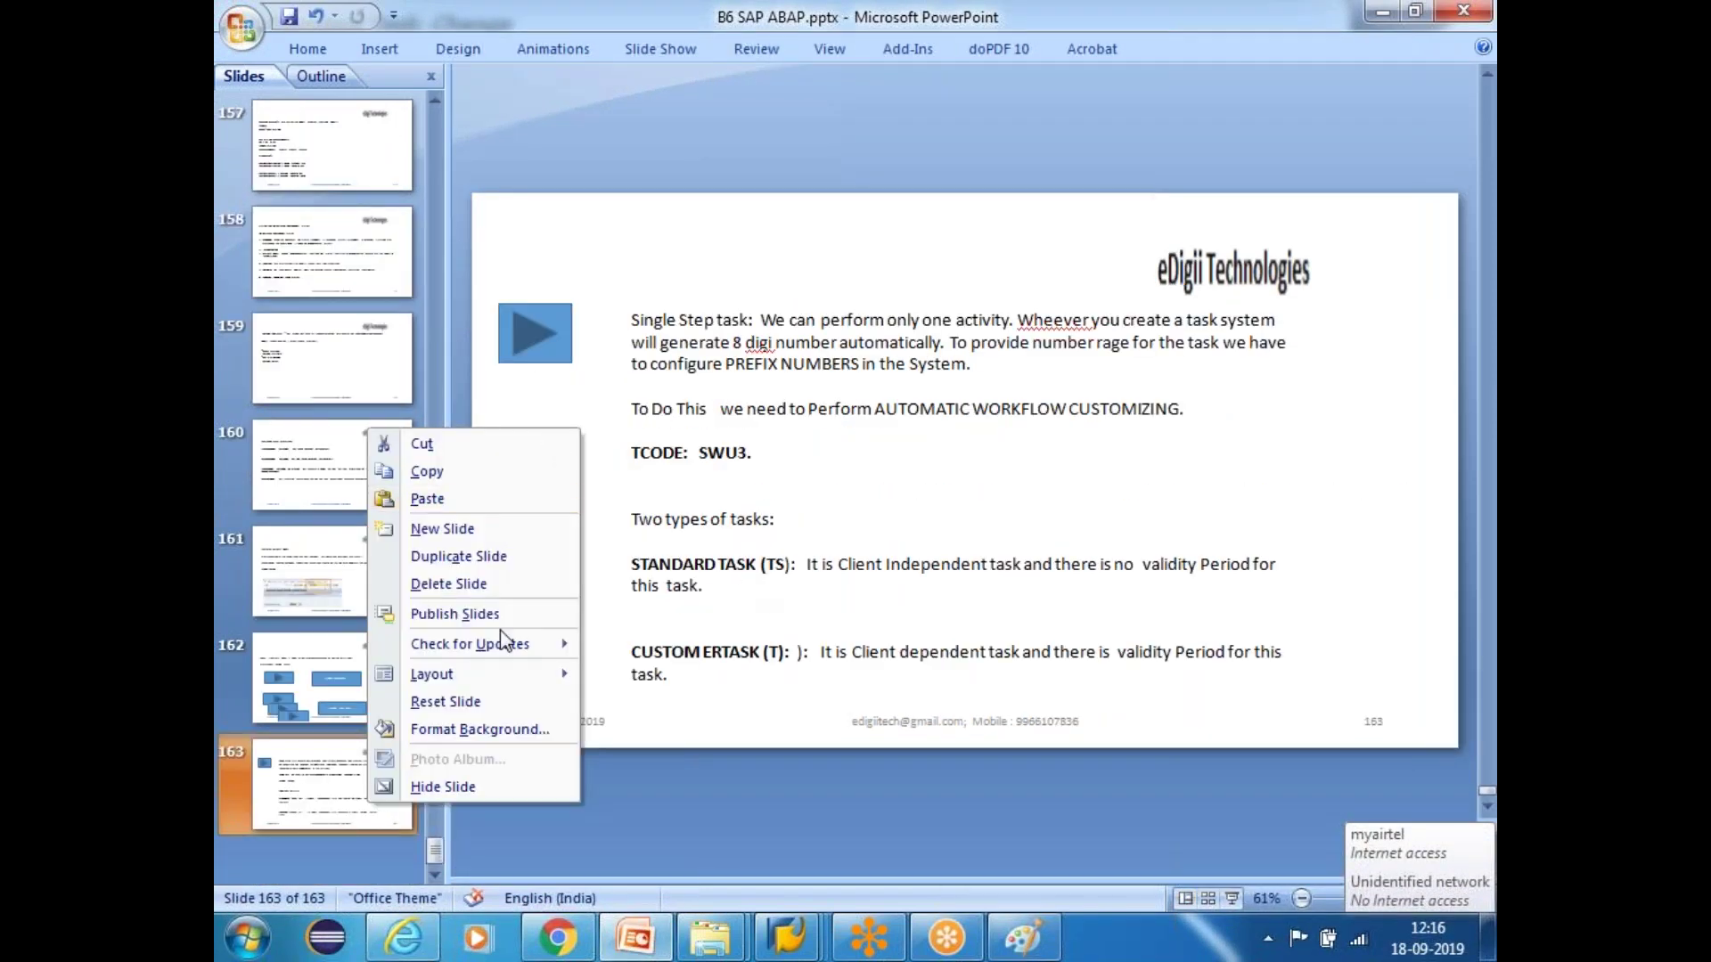
pyautogui.click(472, 532)
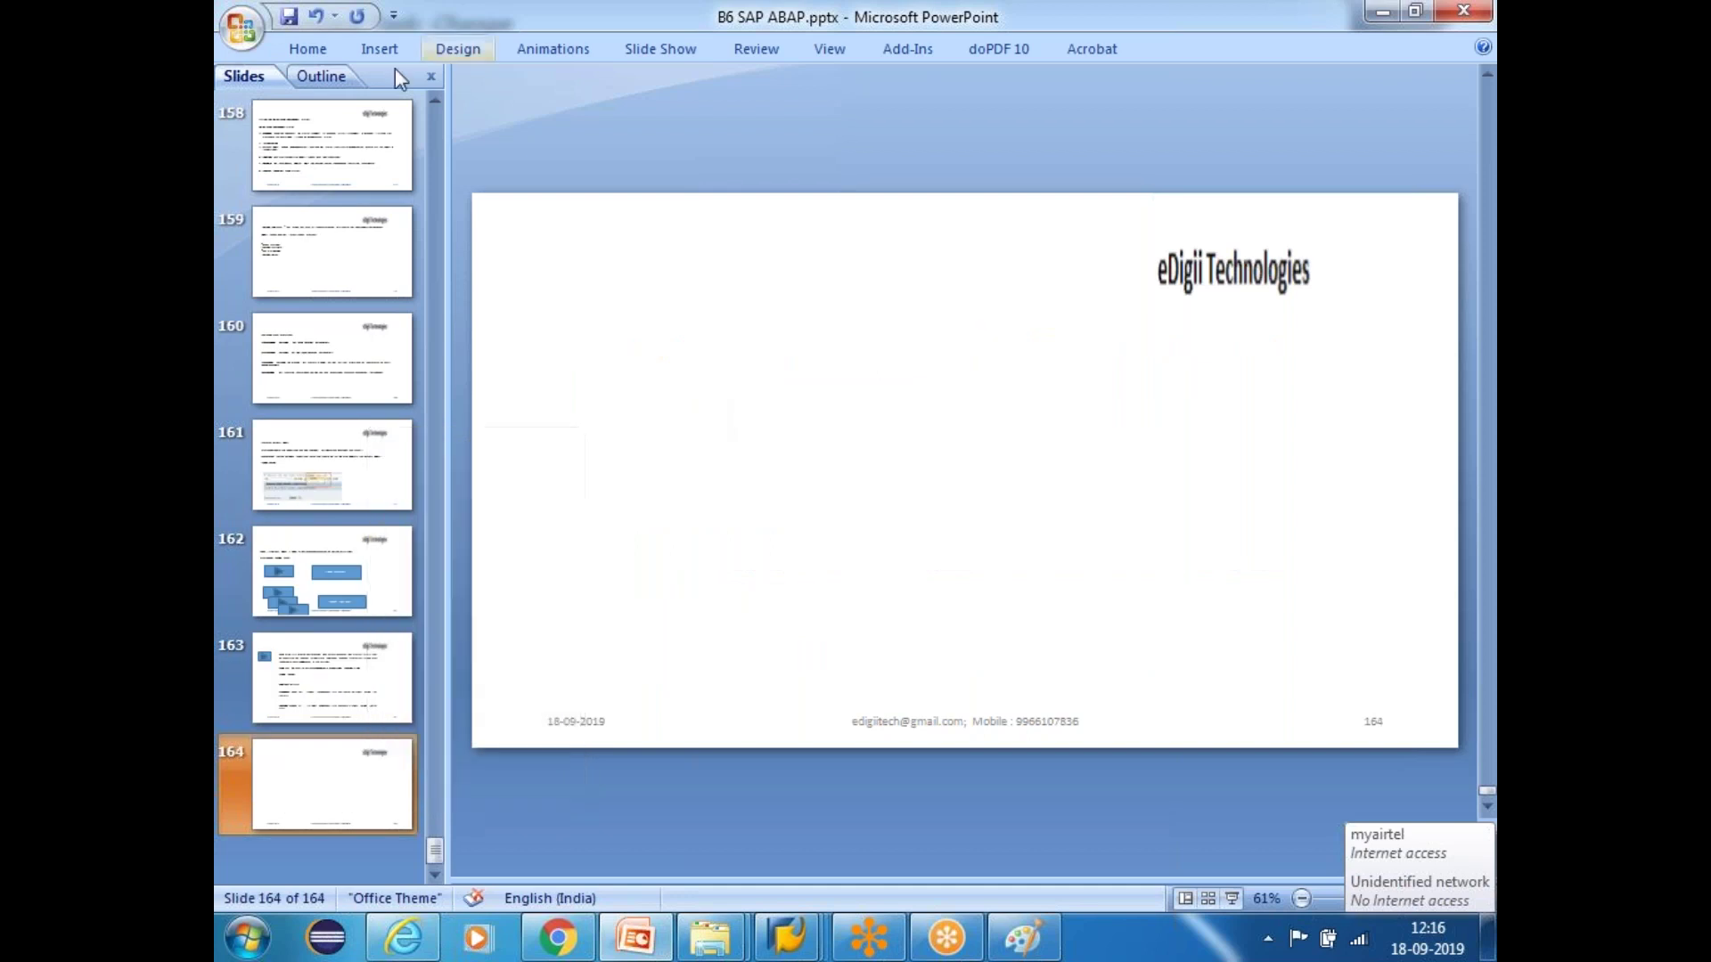
# Draw a text box at the top reading 'STEPS to Create Workflow:' with a '1.' line below
pyautogui.click(381, 50)
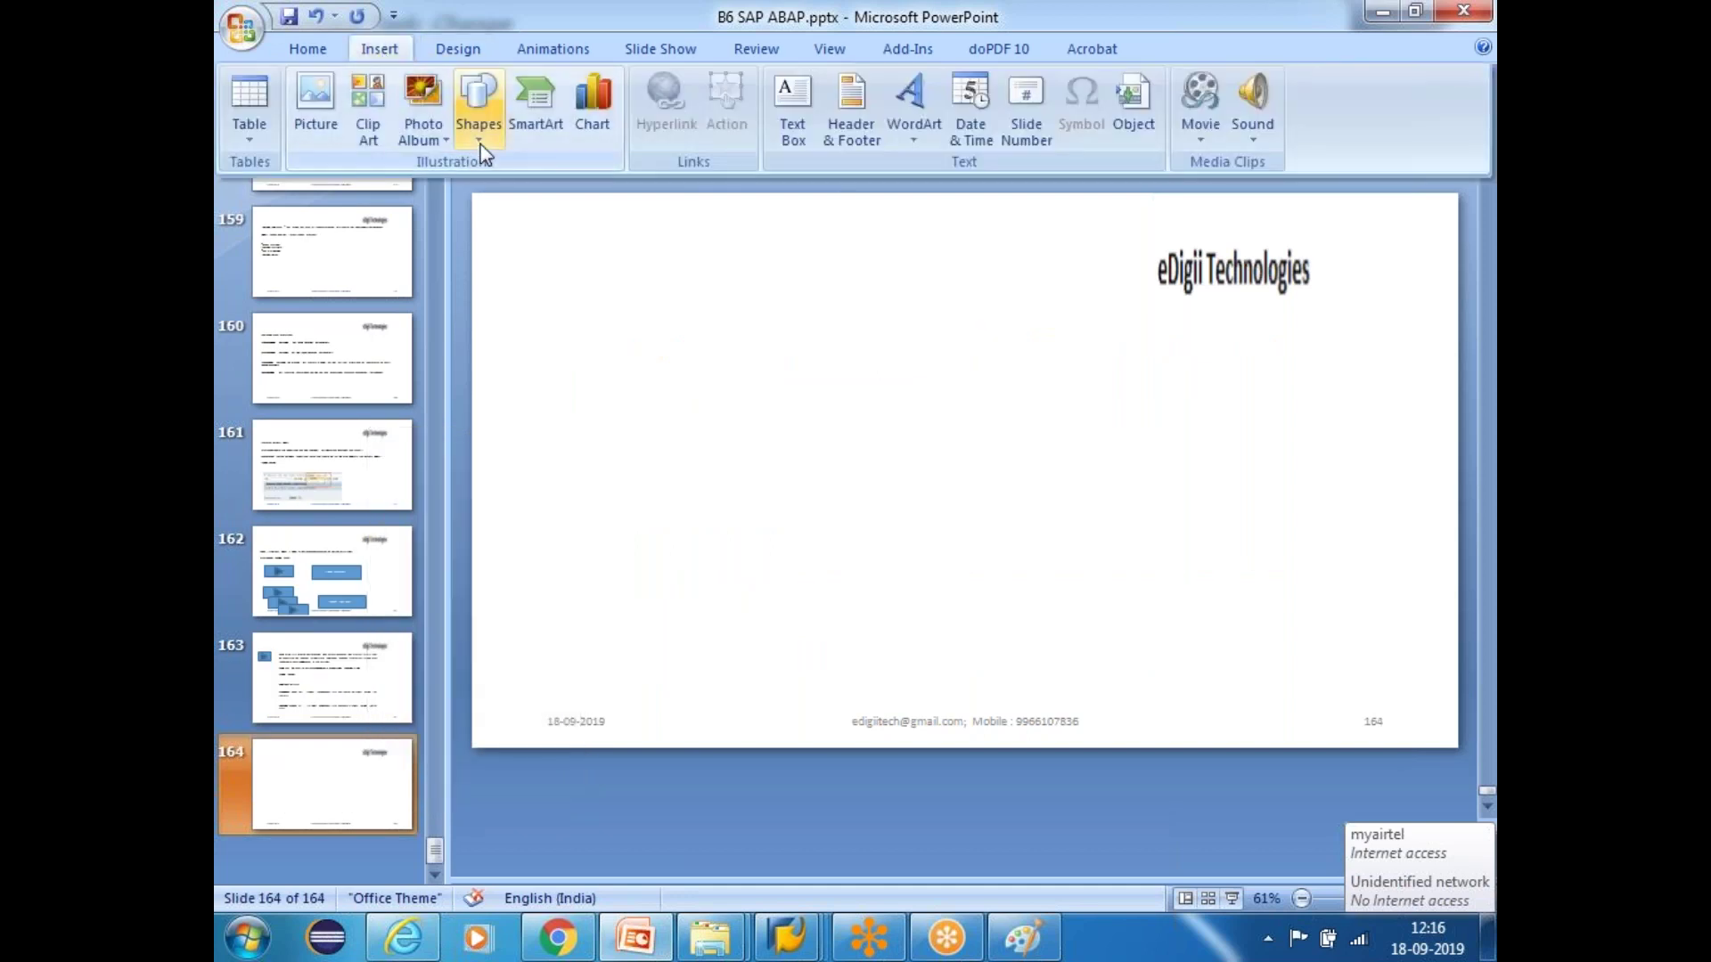
pyautogui.click(792, 105)
pyautogui.moveTo(517, 296); pyautogui.dragTo(1378, 703)
pyautogui.write('STEPS to Create')
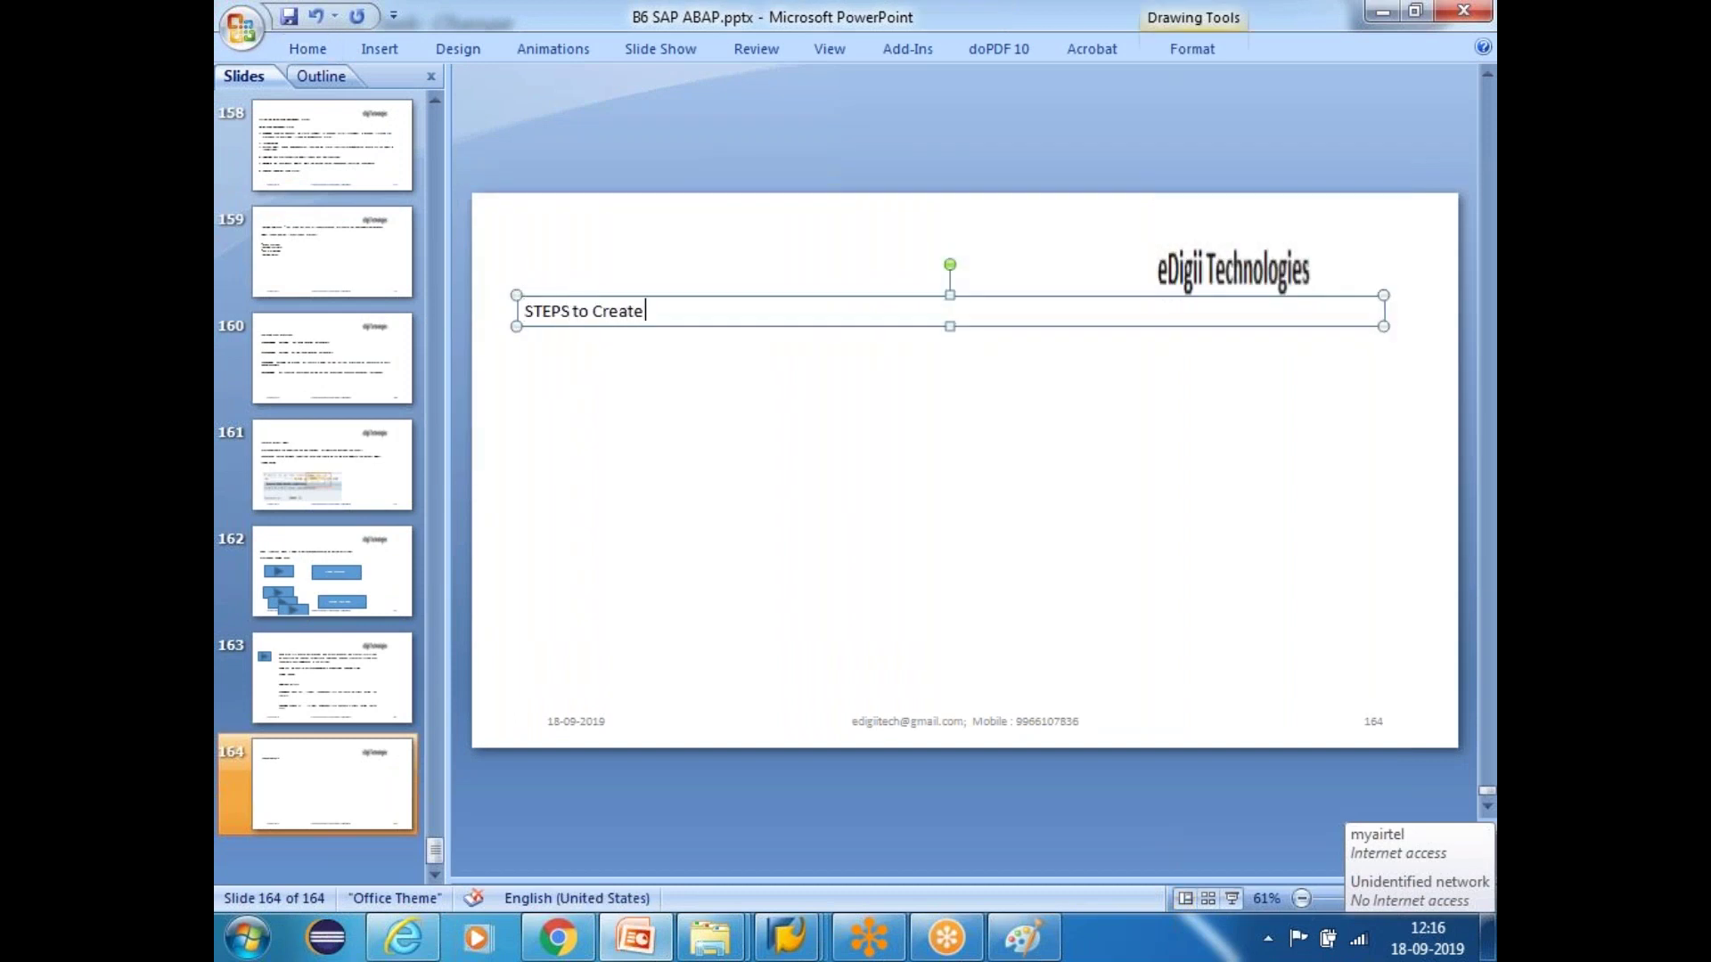
pyautogui.write(' Workflow:')
pyautogui.press('Return')
pyautogui.write('1.')
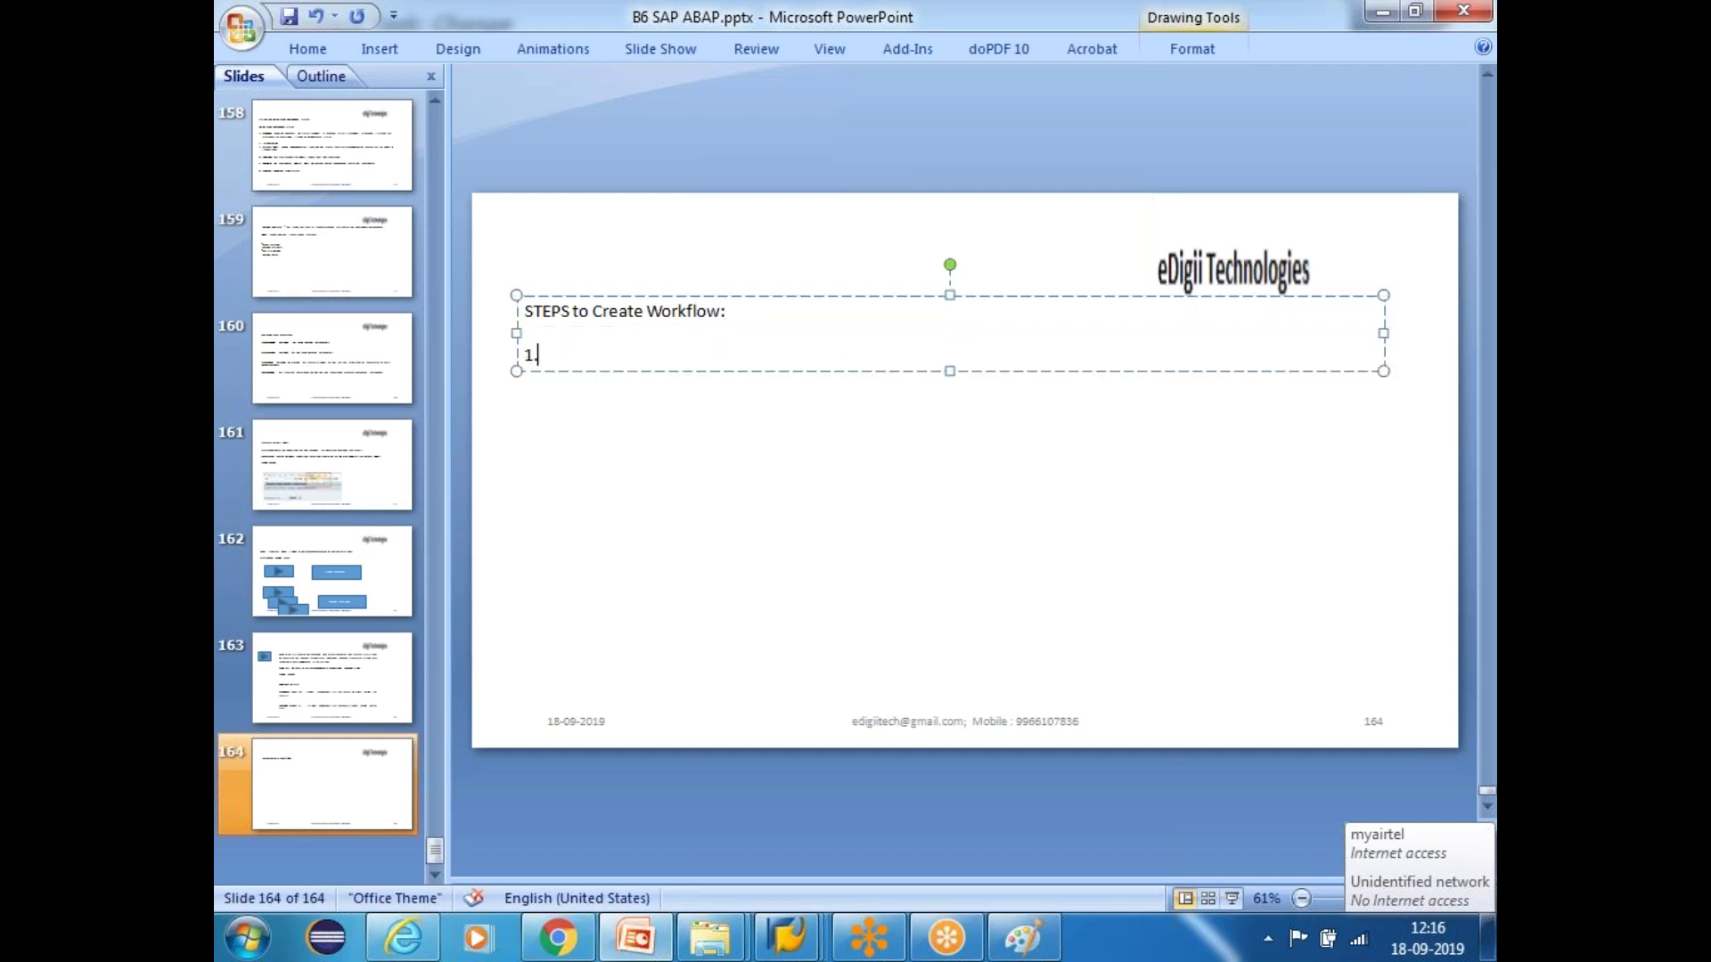
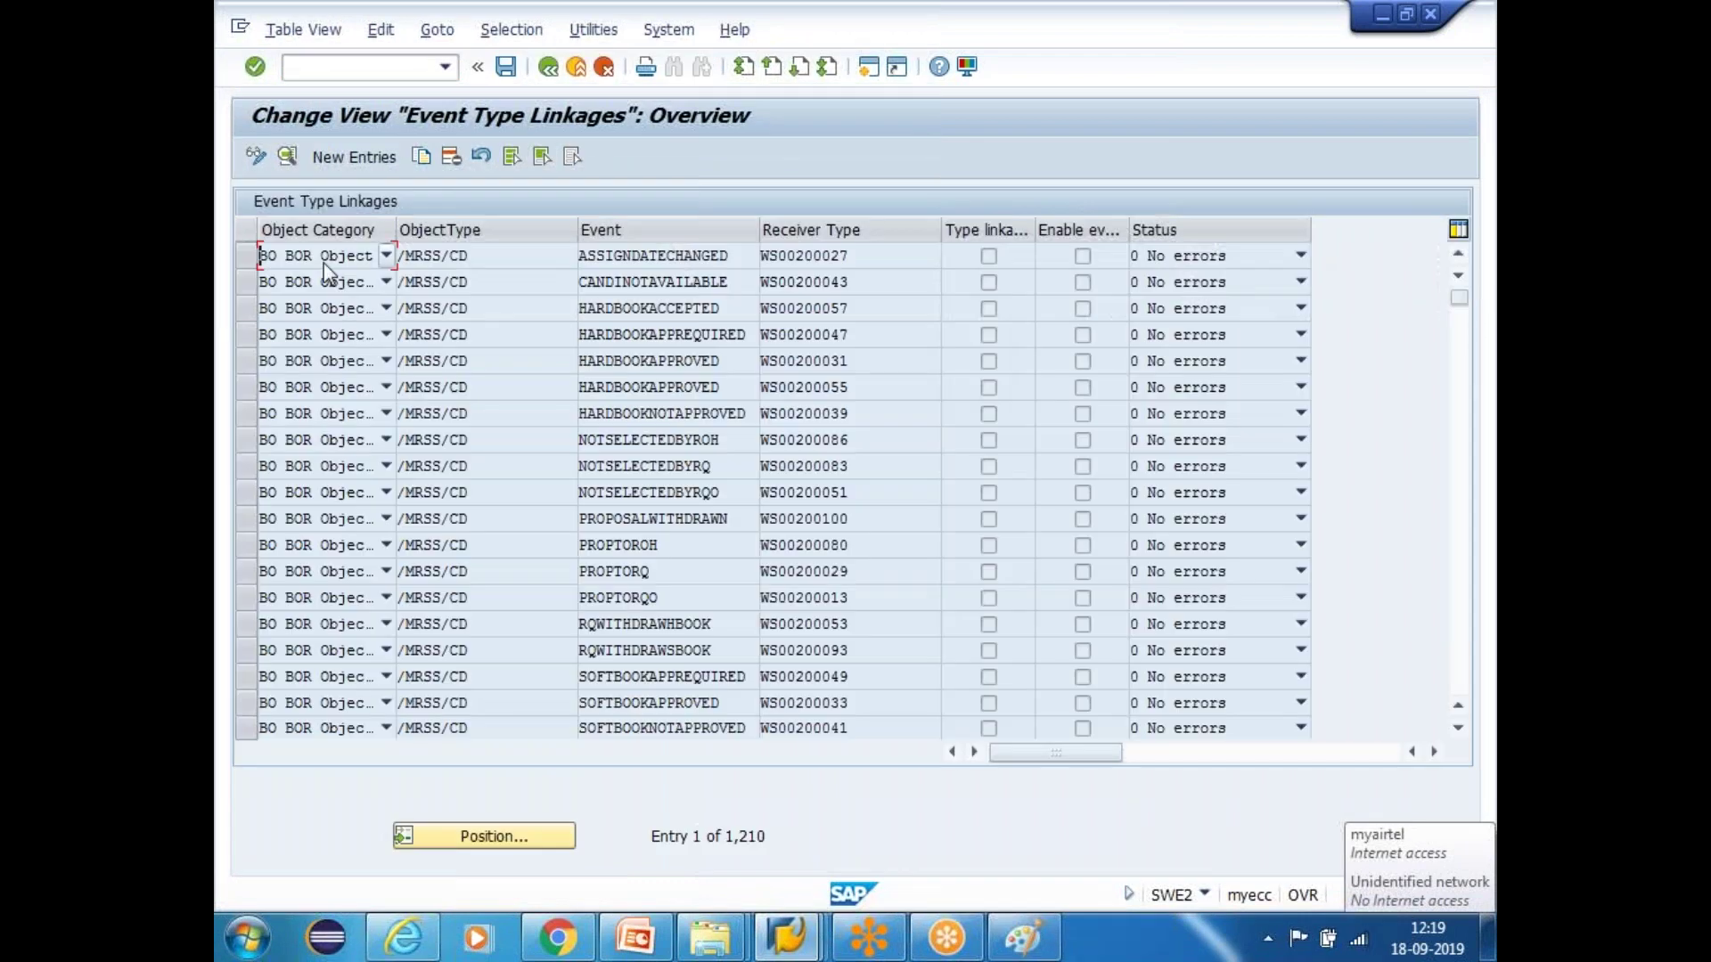
# Dismiss the By Contents field list and scroll down to the BUS2032 CREATED linkages
pyautogui.click(521, 32)
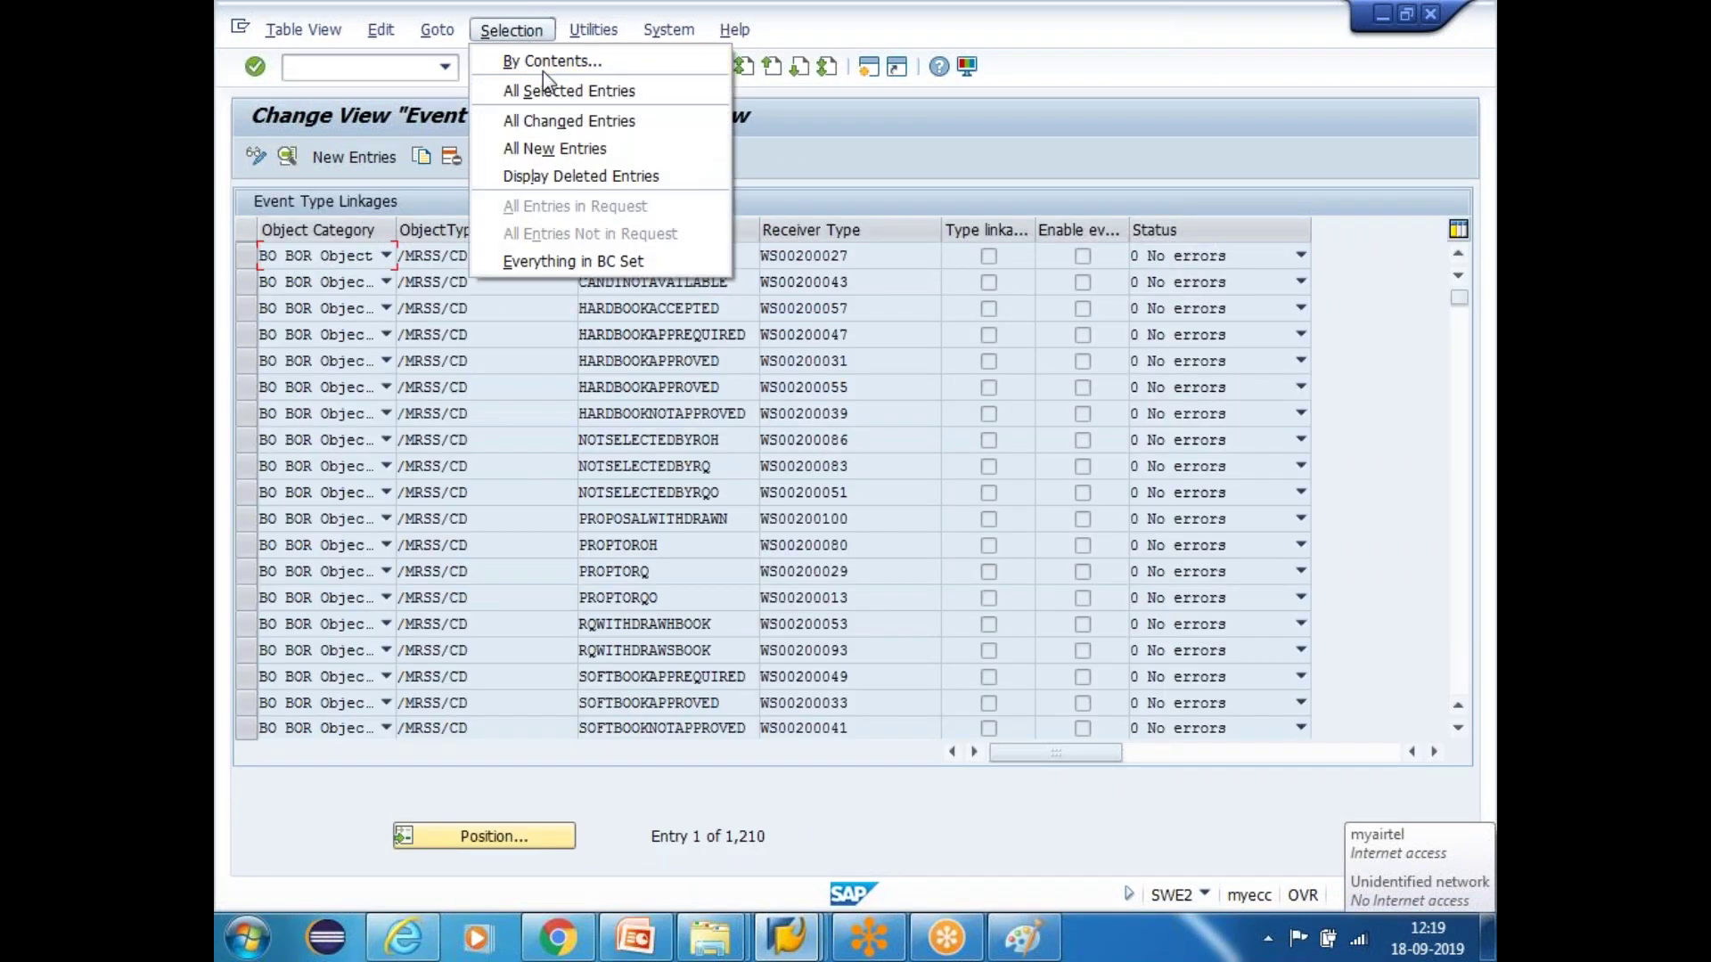
pyautogui.click(548, 62)
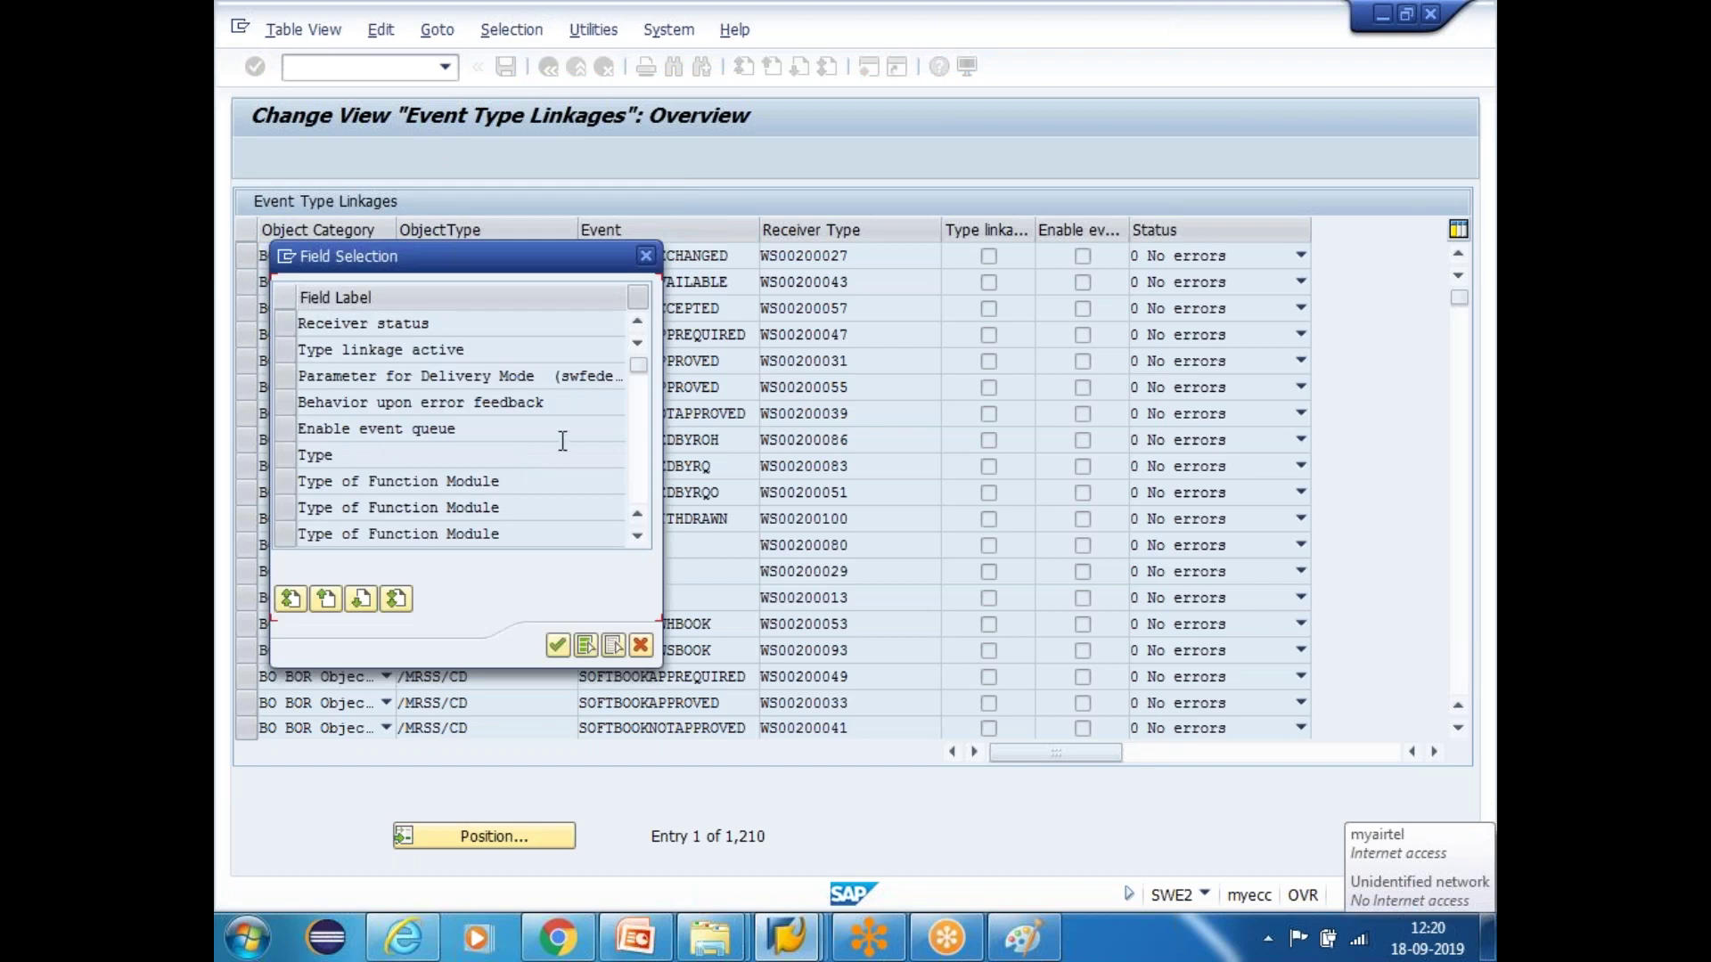
pyautogui.moveTo(554, 256); pyautogui.dragTo(766, 182)
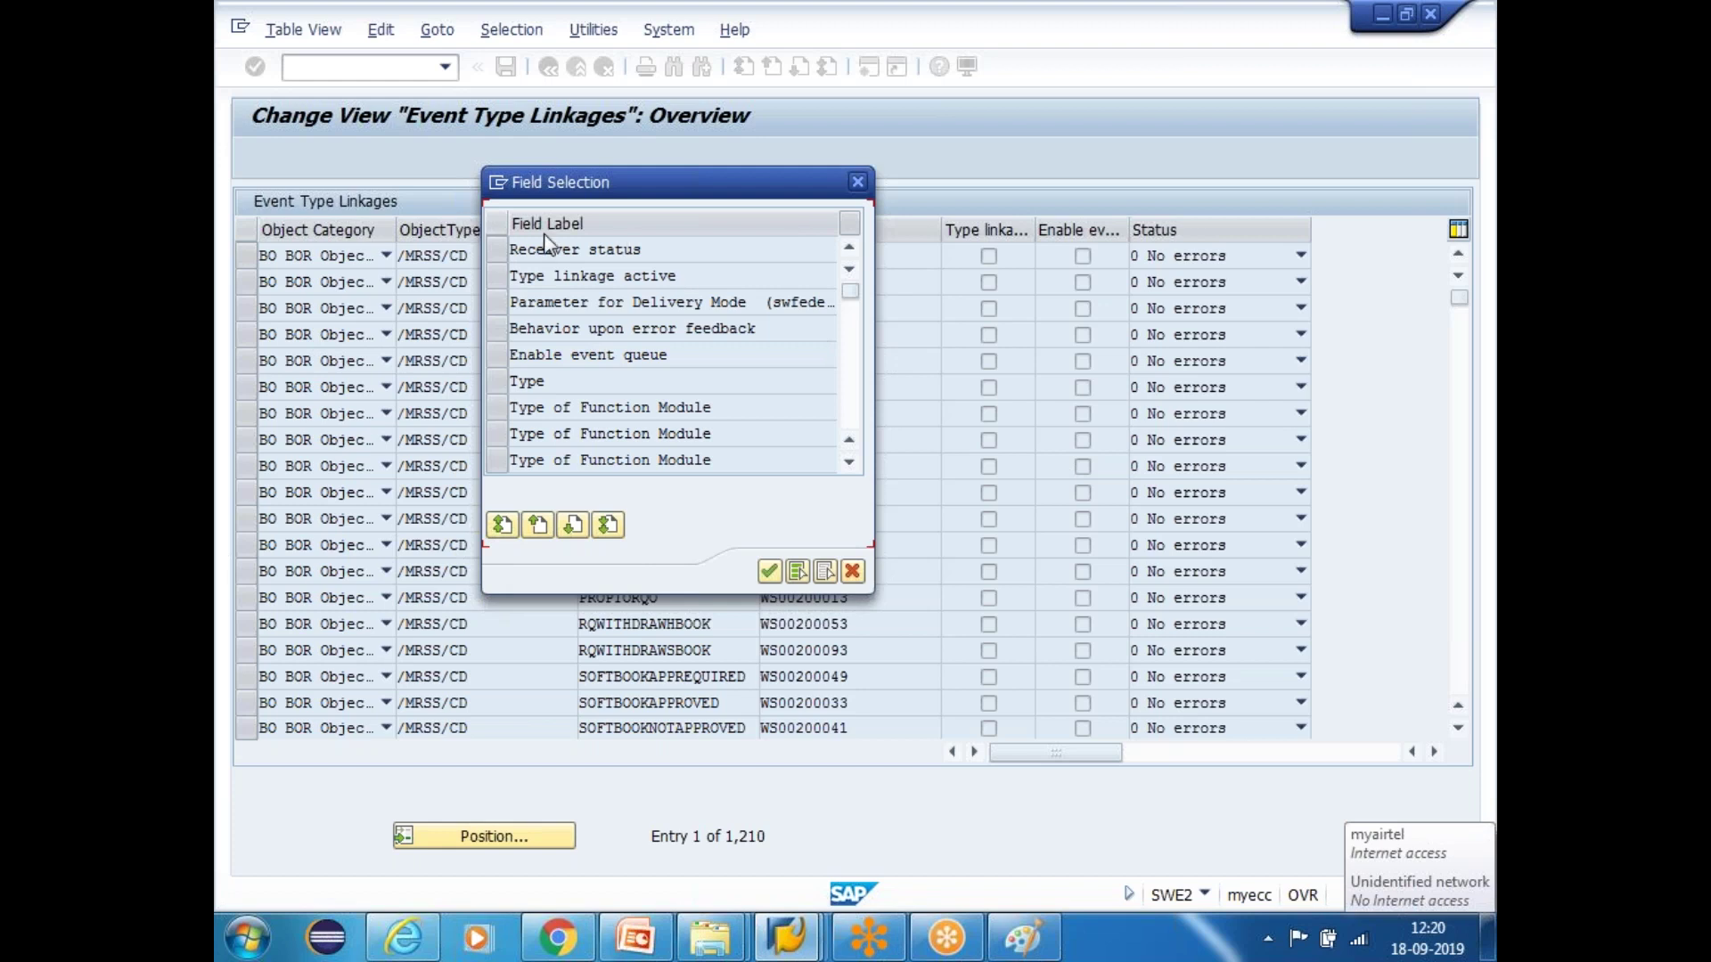
pyautogui.click(859, 181)
pyautogui.scroll(-20, 775, 490)
pyautogui.scroll(-20, 775, 490)
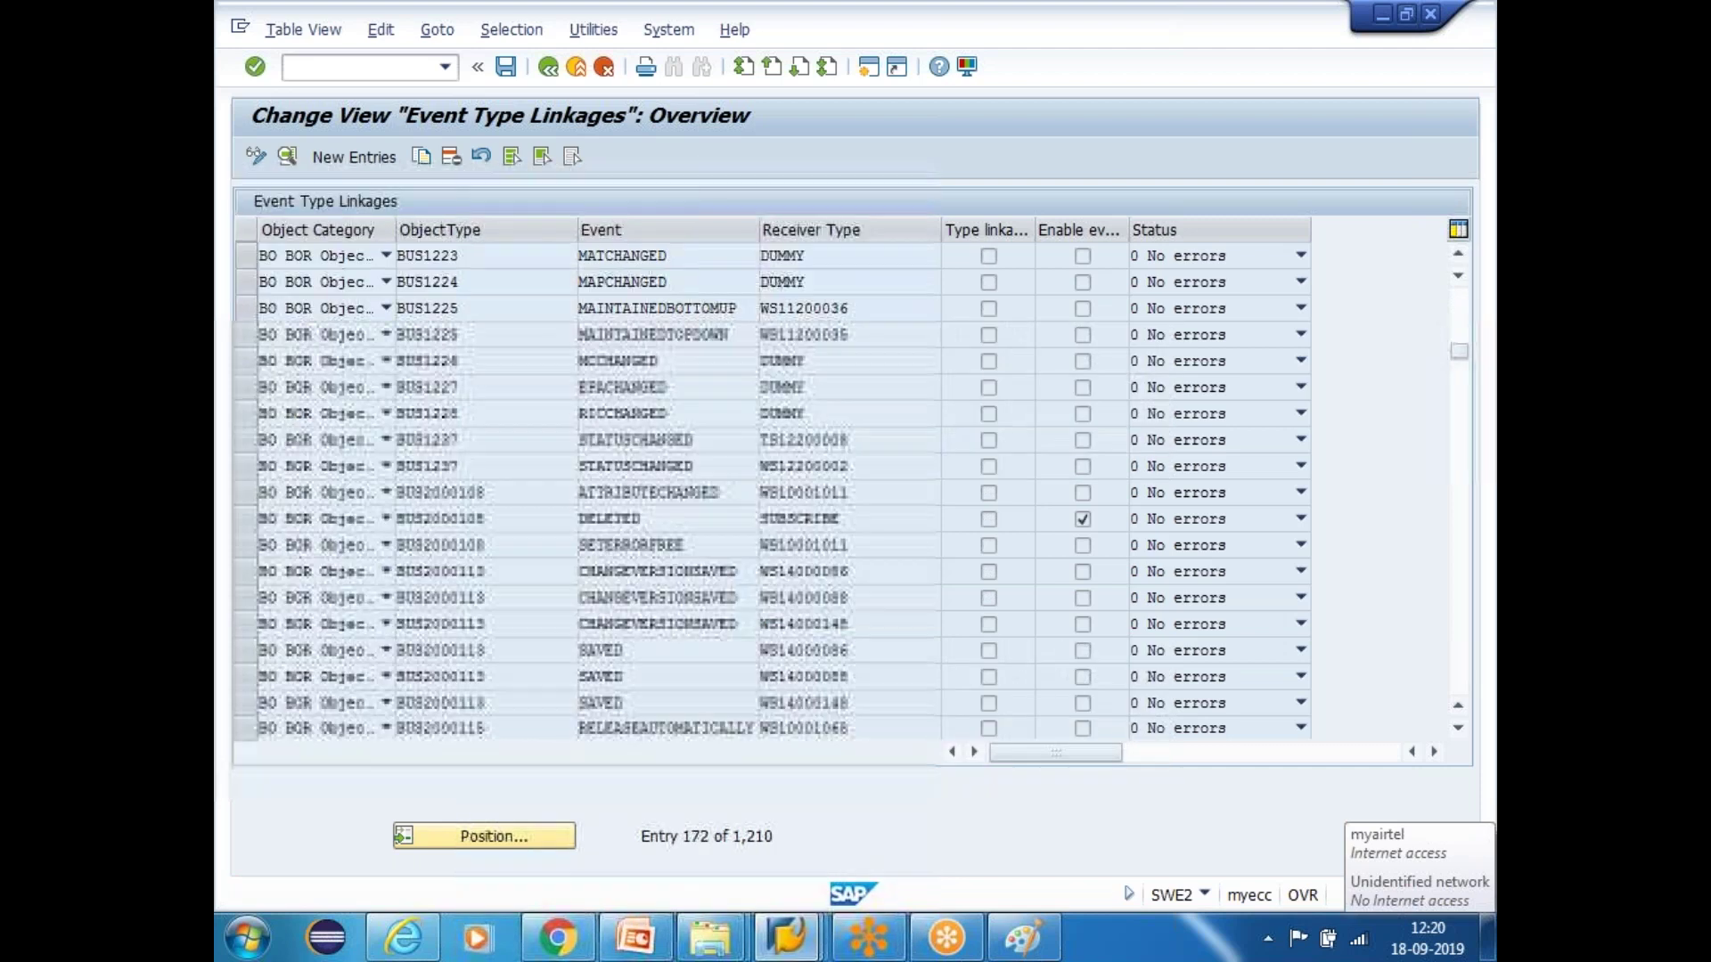
pyautogui.click(511, 30)
# Choose Type and Object Type as By Contents filter fields for the linkage table
pyautogui.click(553, 61)
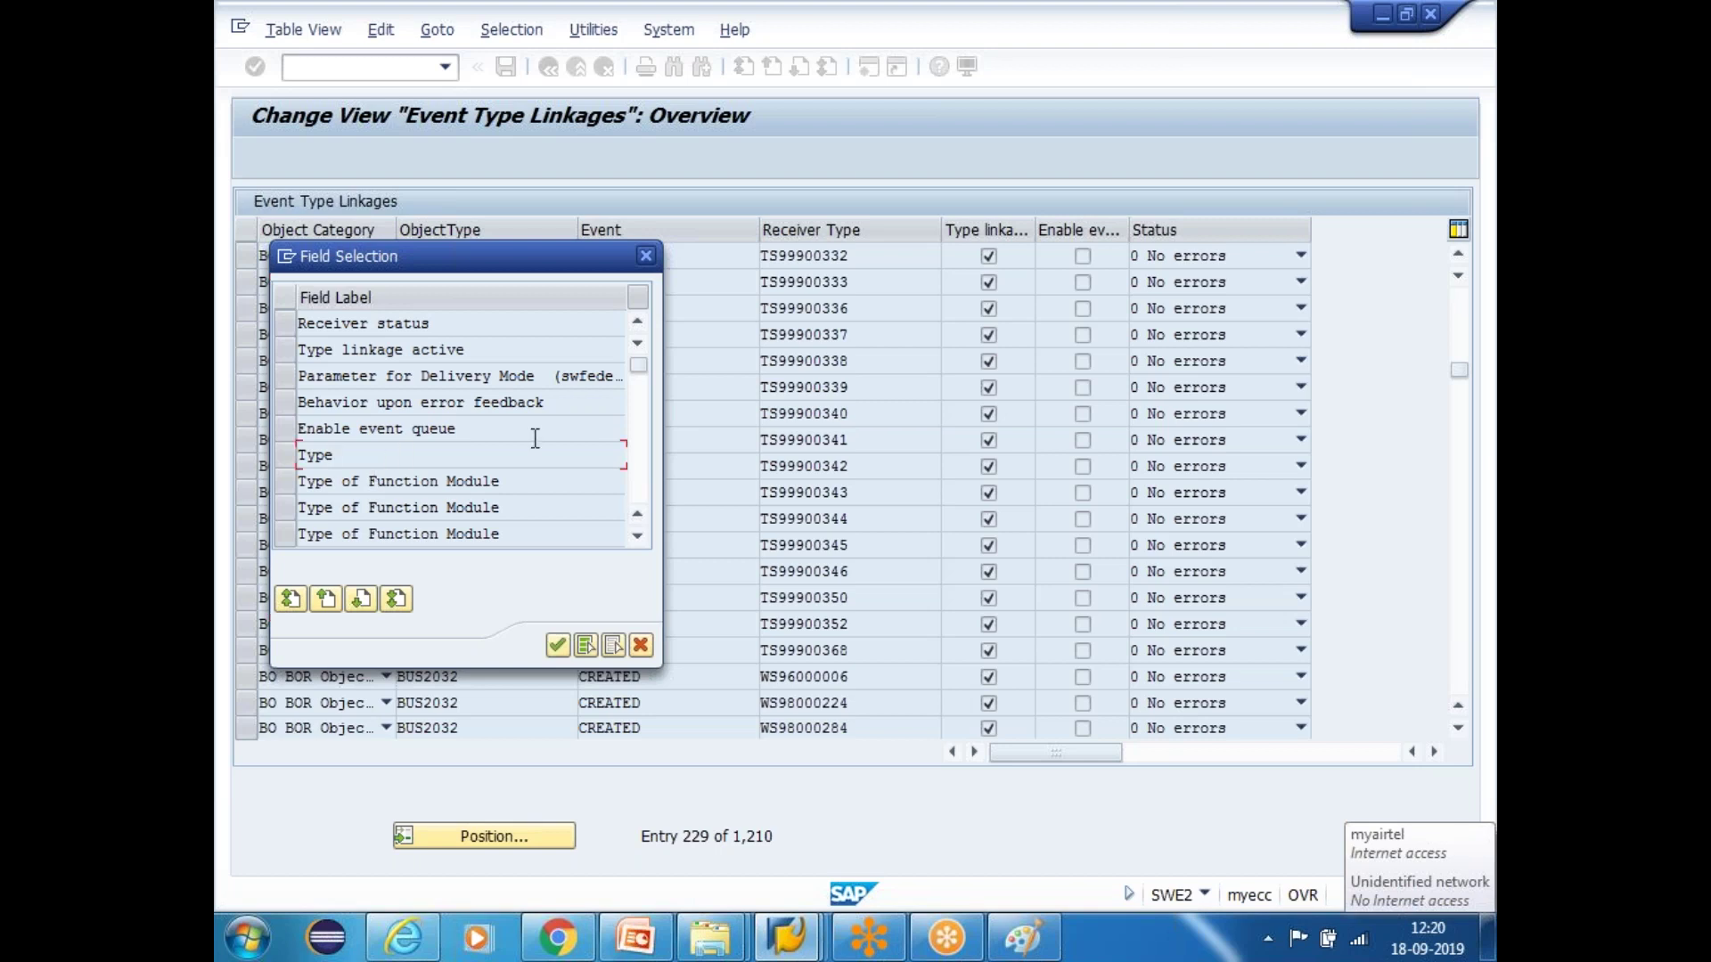
pyautogui.click(287, 456)
pyautogui.scroll(-5, 459, 427)
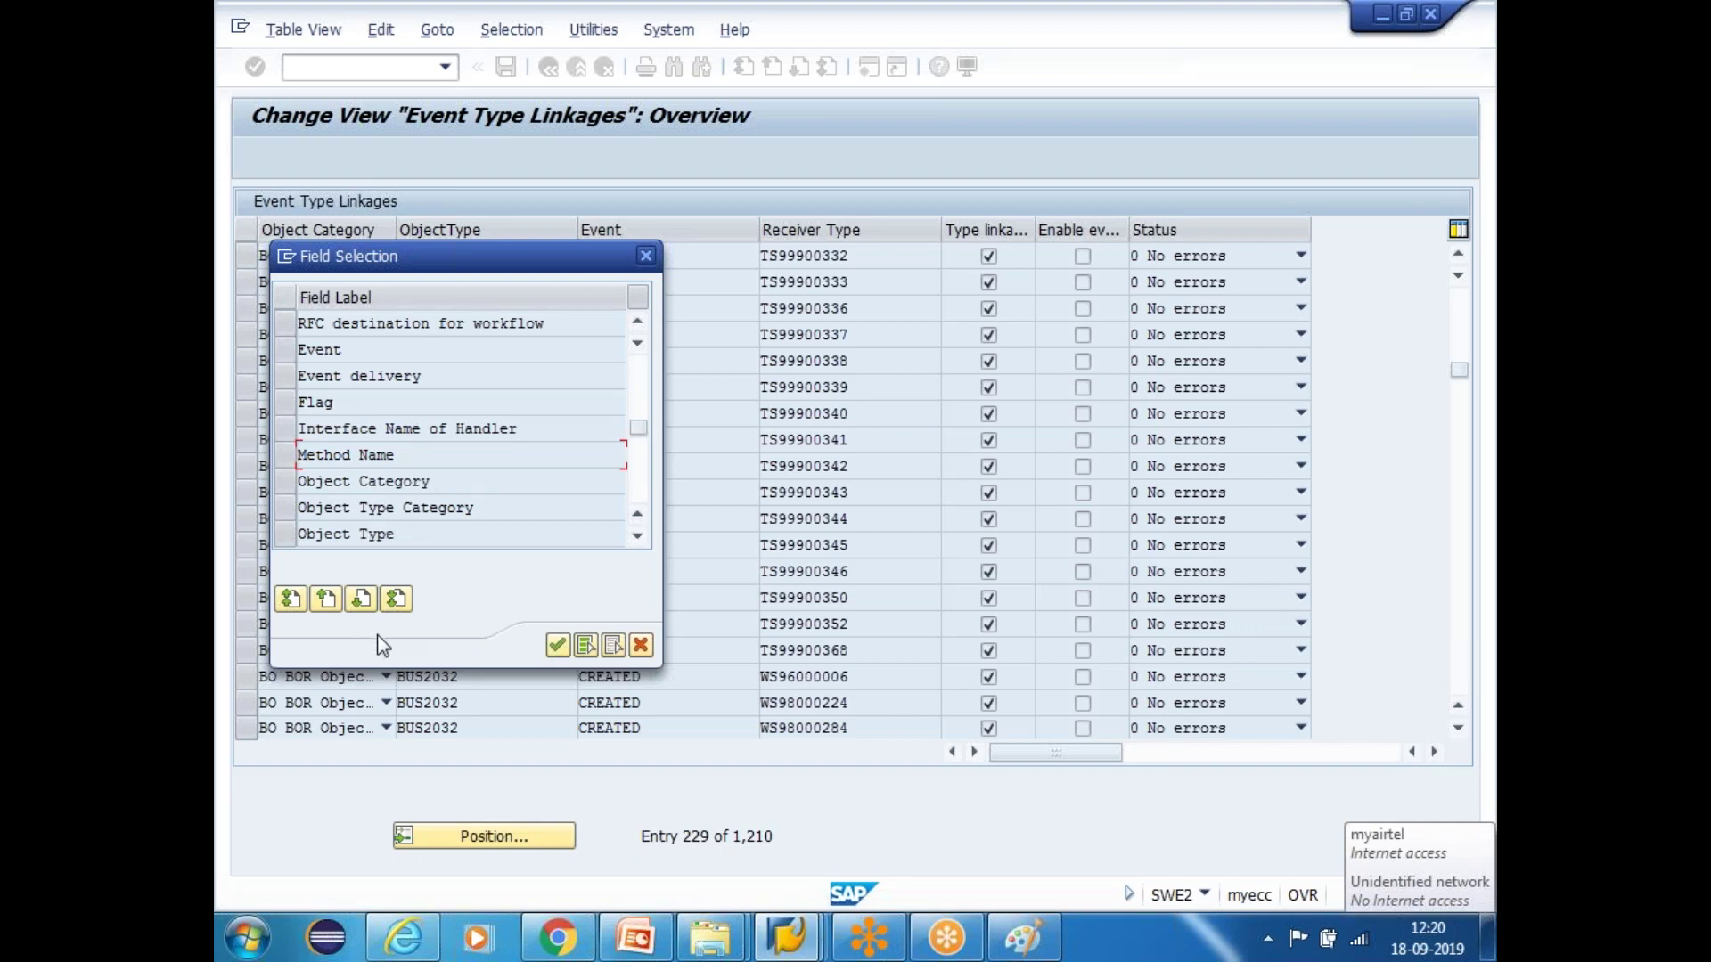
pyautogui.click(289, 539)
pyautogui.click(287, 535)
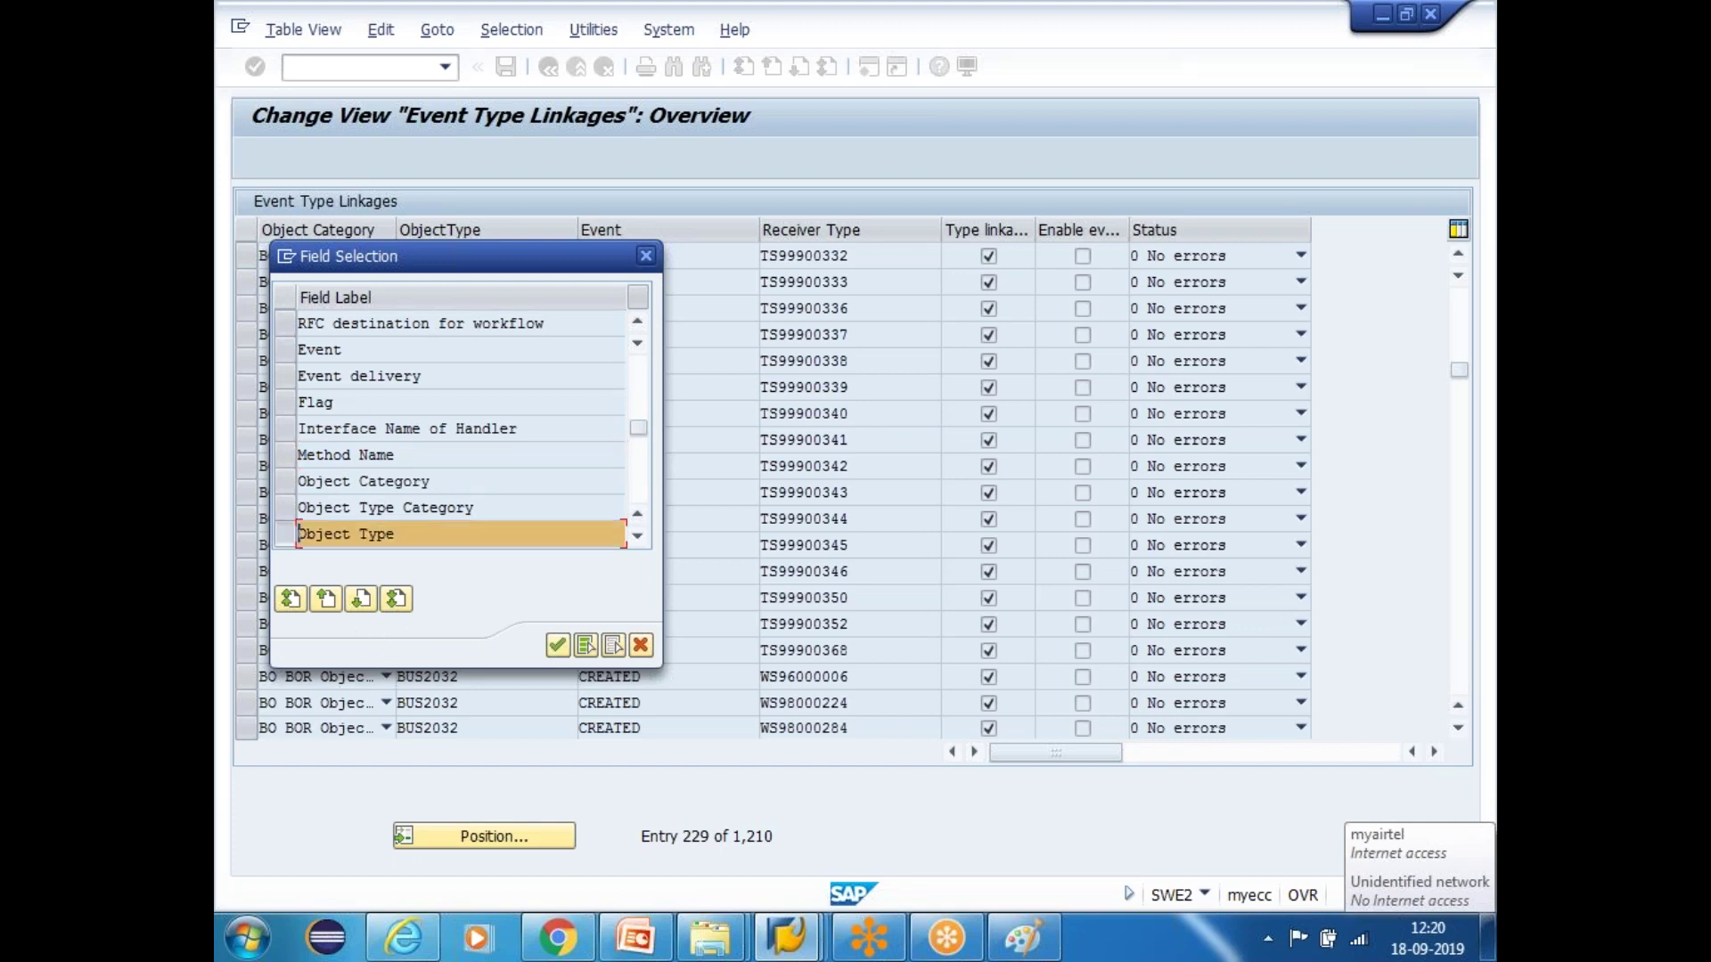
pyautogui.click(555, 647)
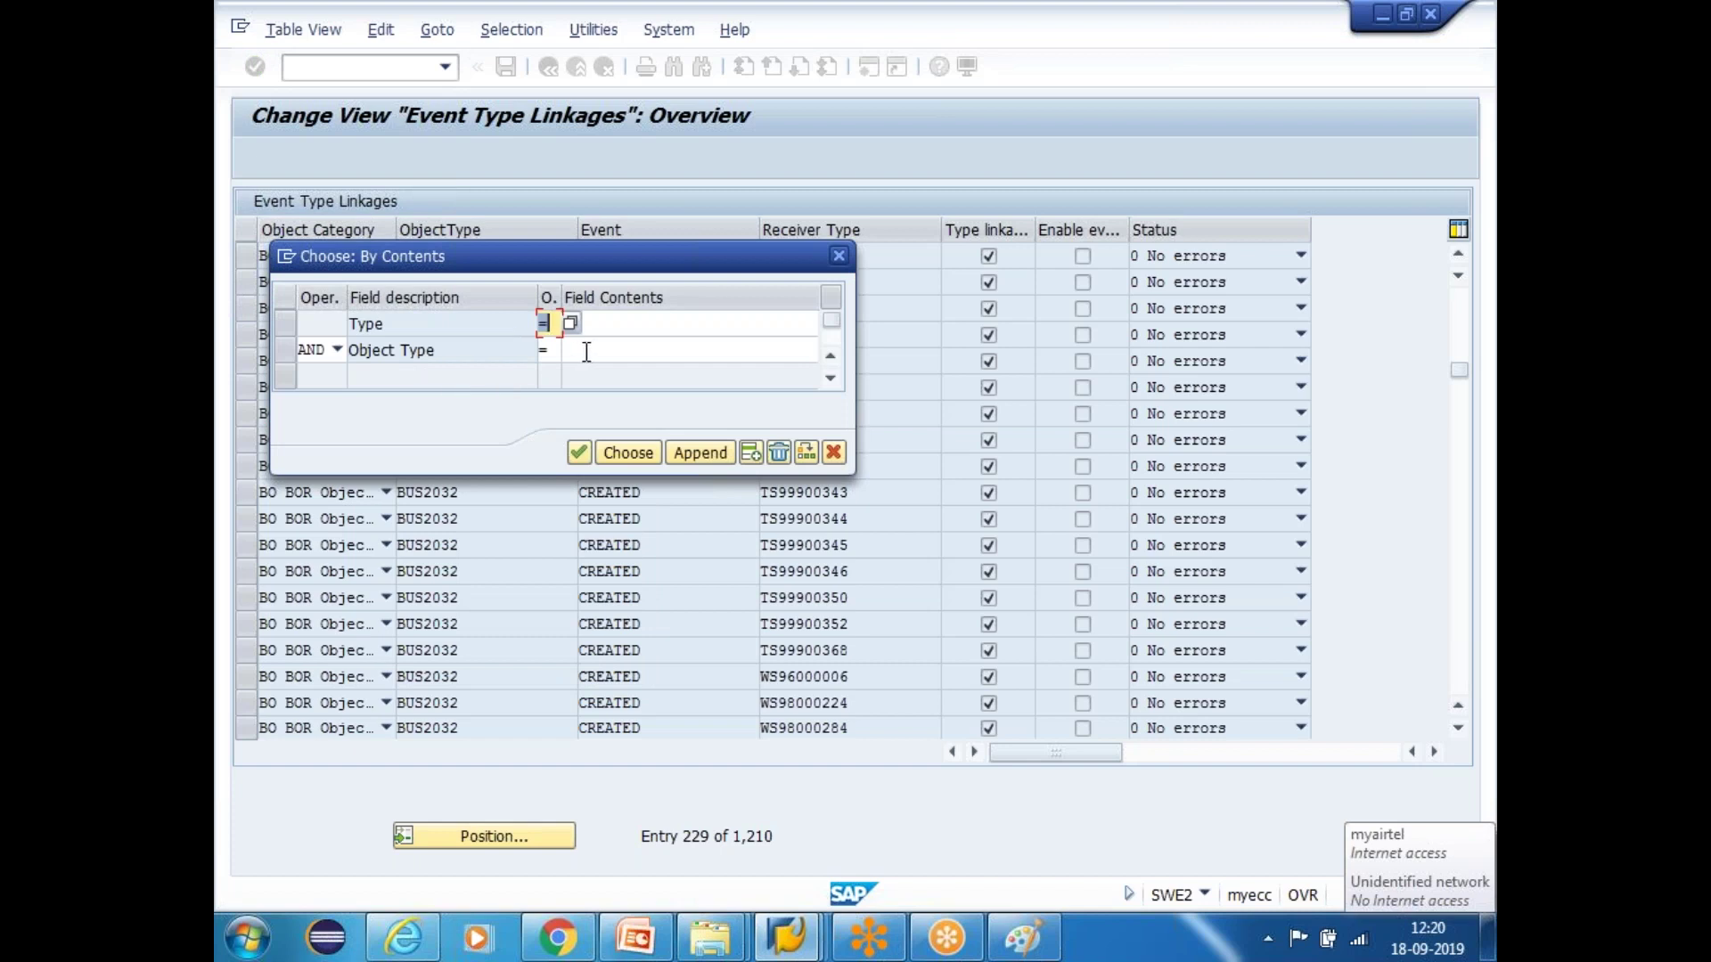
# Filter on Object Type 'ZBUS5SA' alone (no matches), then save task 90100377's triggering event
pyautogui.click(296, 325)
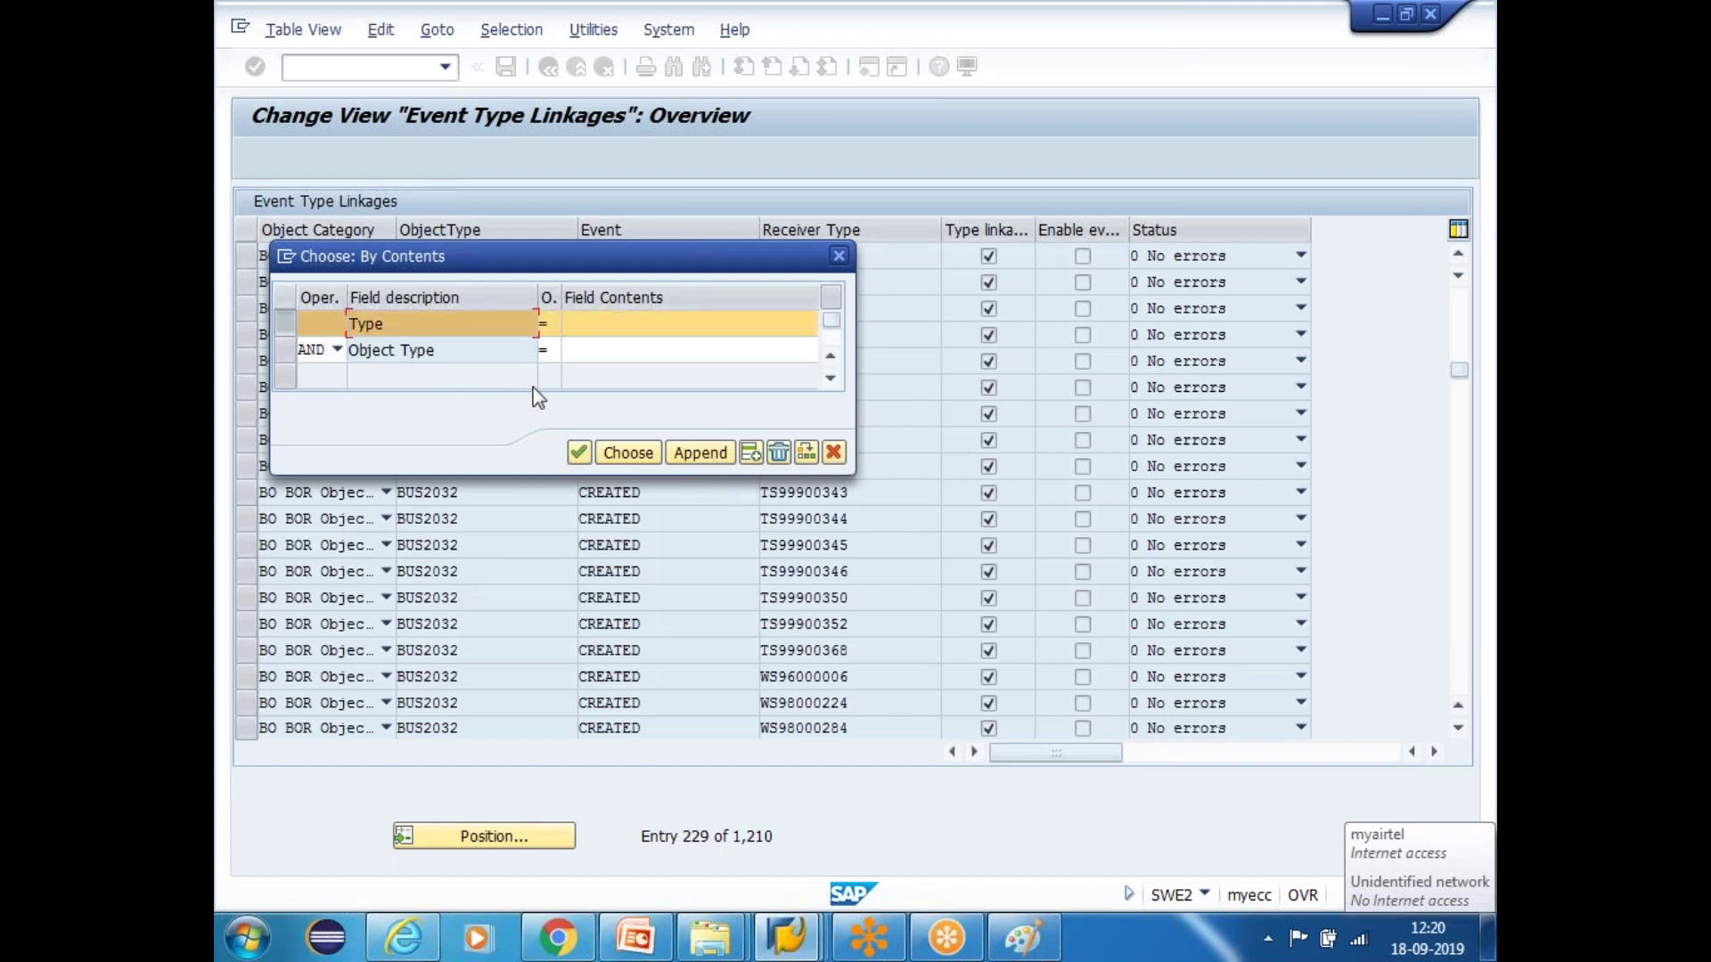
pyautogui.click(292, 322)
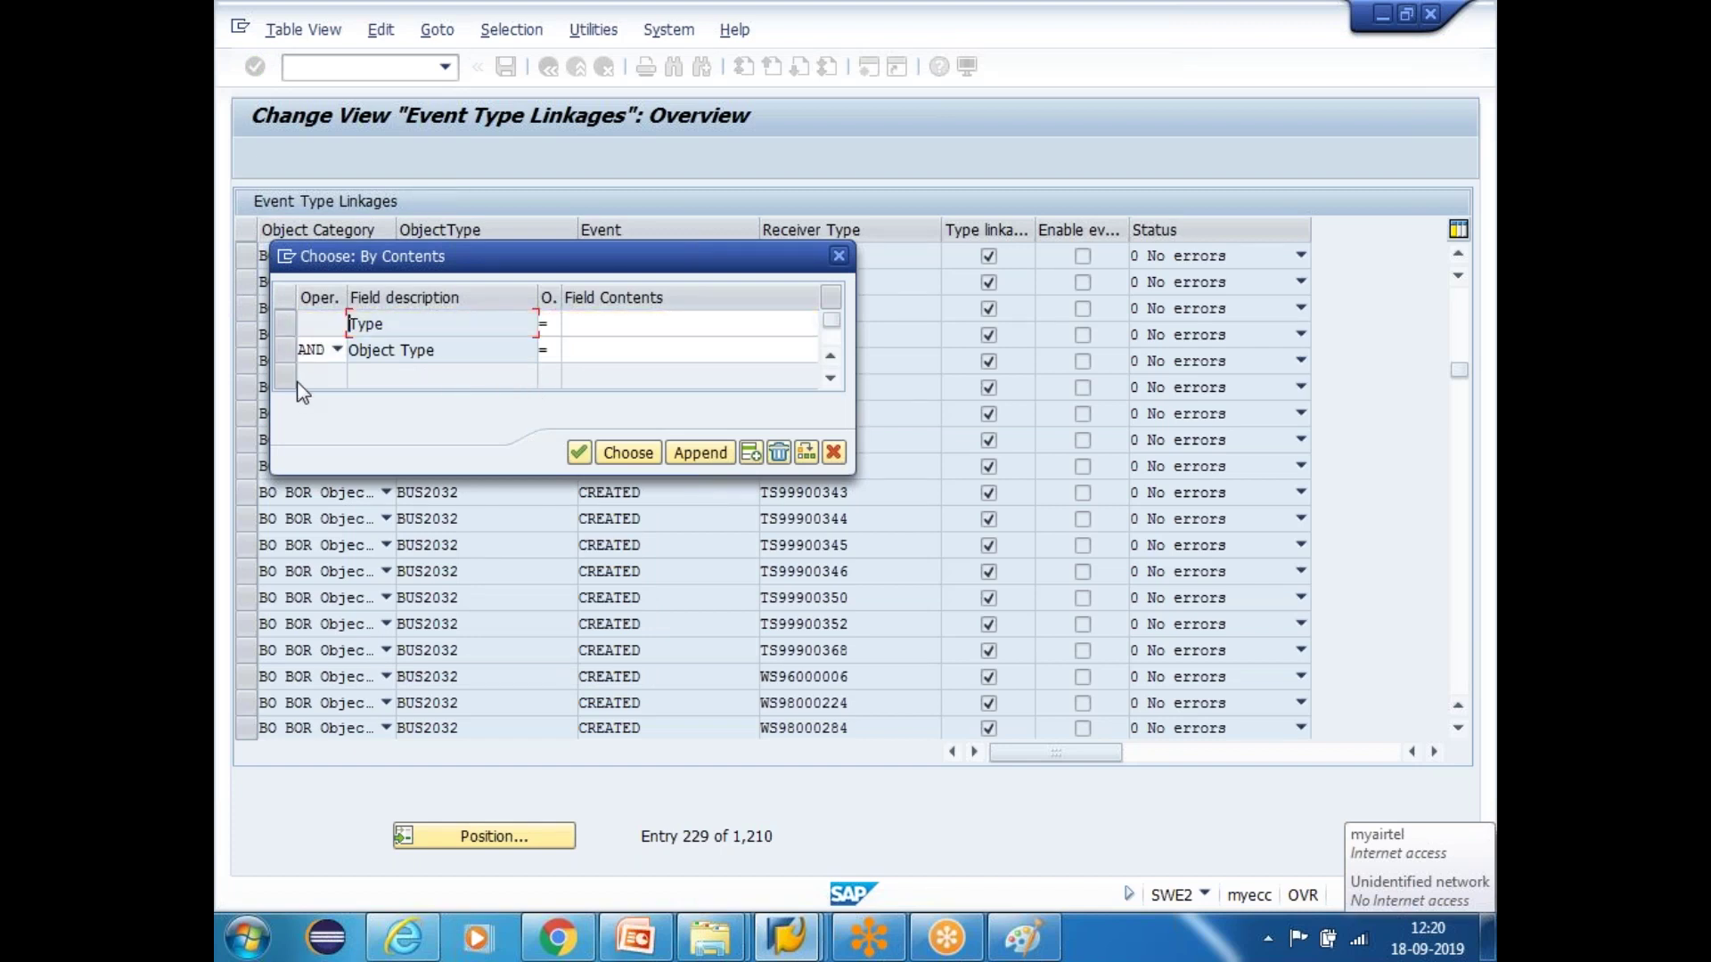
pyautogui.click(287, 323)
pyautogui.click(779, 453)
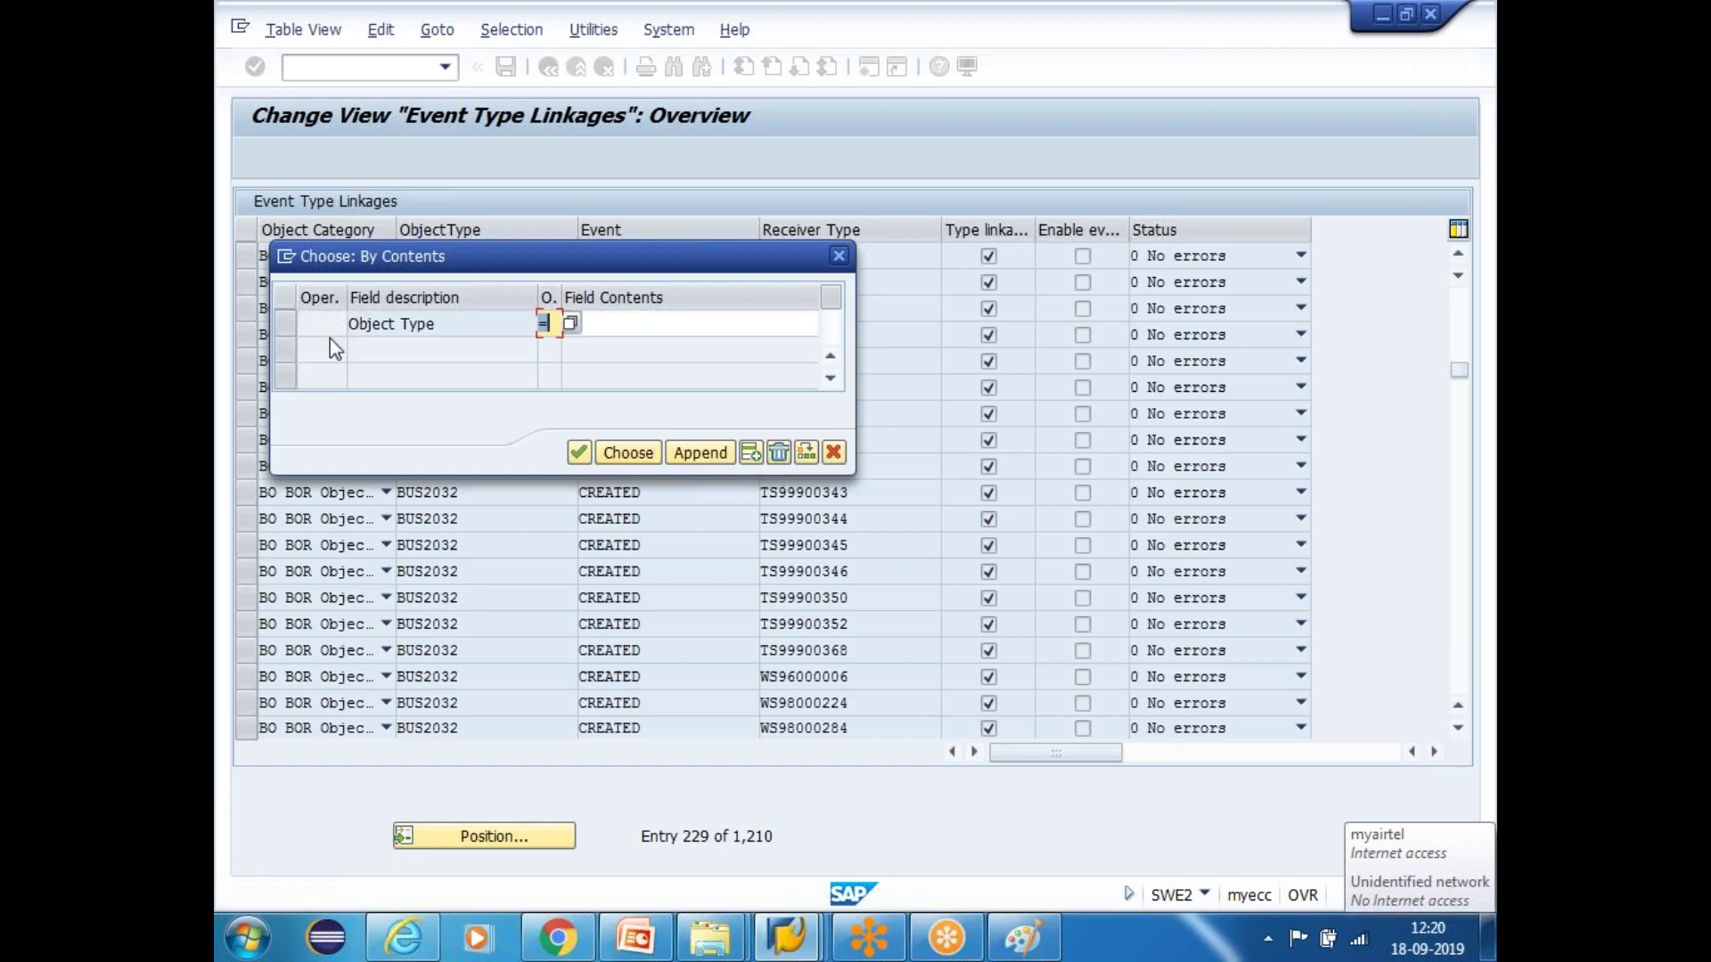
pyautogui.click(290, 323)
pyautogui.click(599, 329)
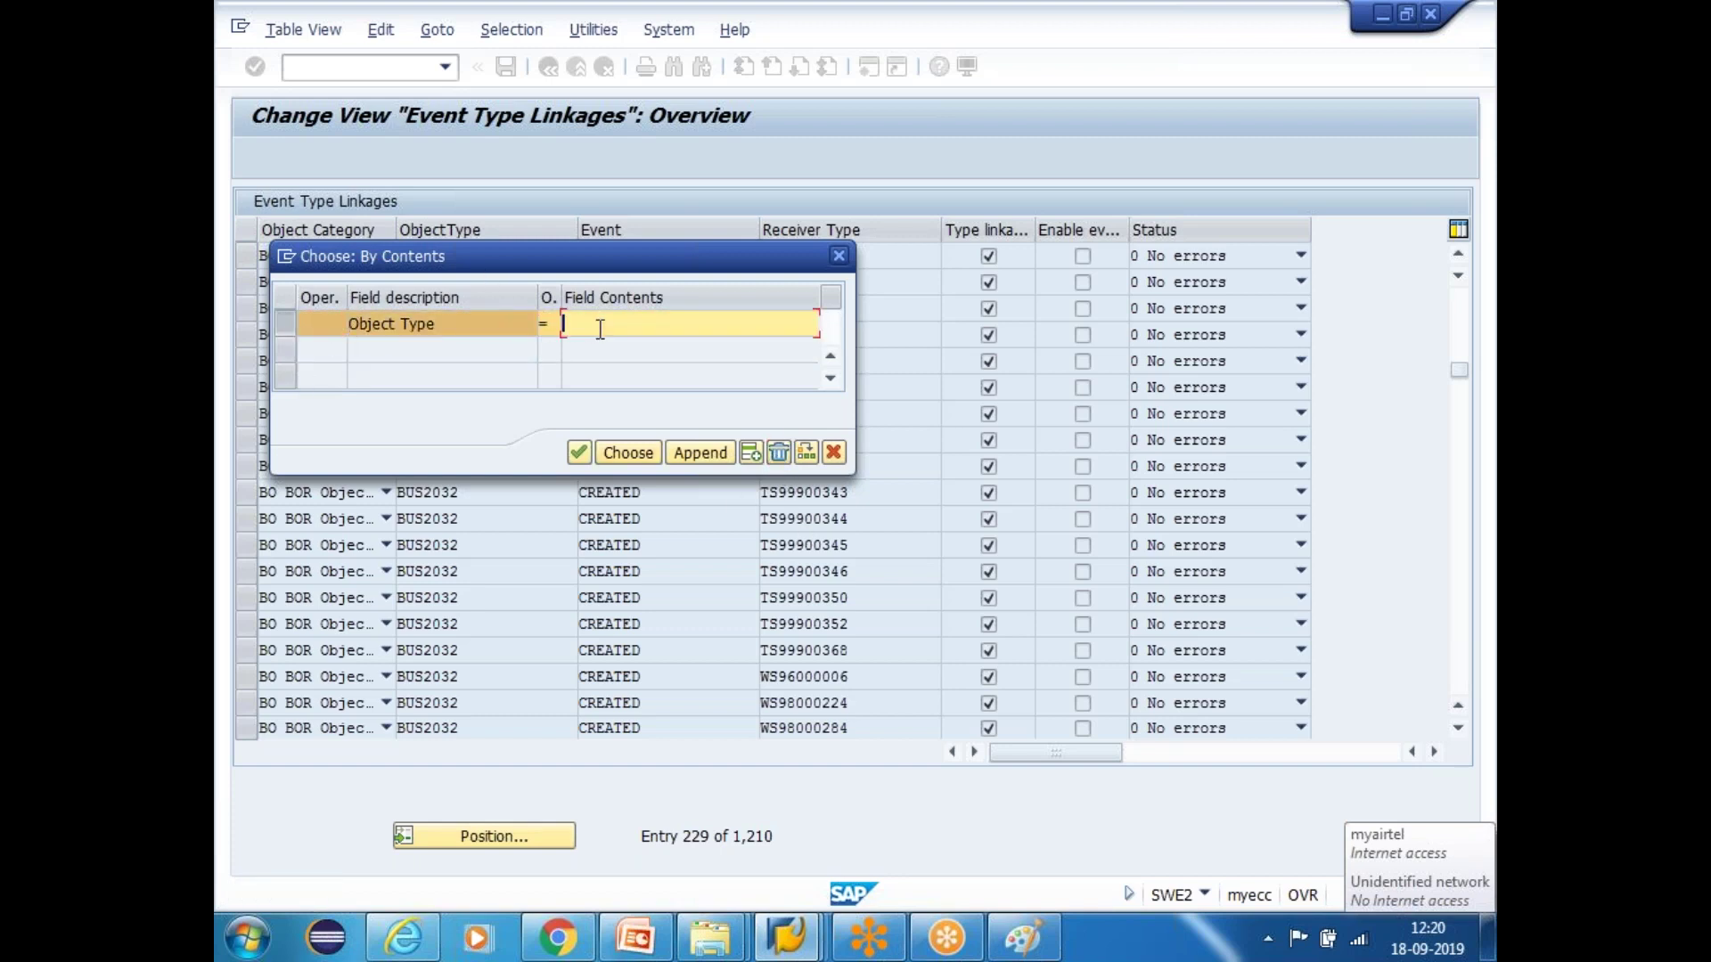
pyautogui.write('Z')
pyautogui.write('BU')
pyautogui.write('S5SA')
pyautogui.click(628, 453)
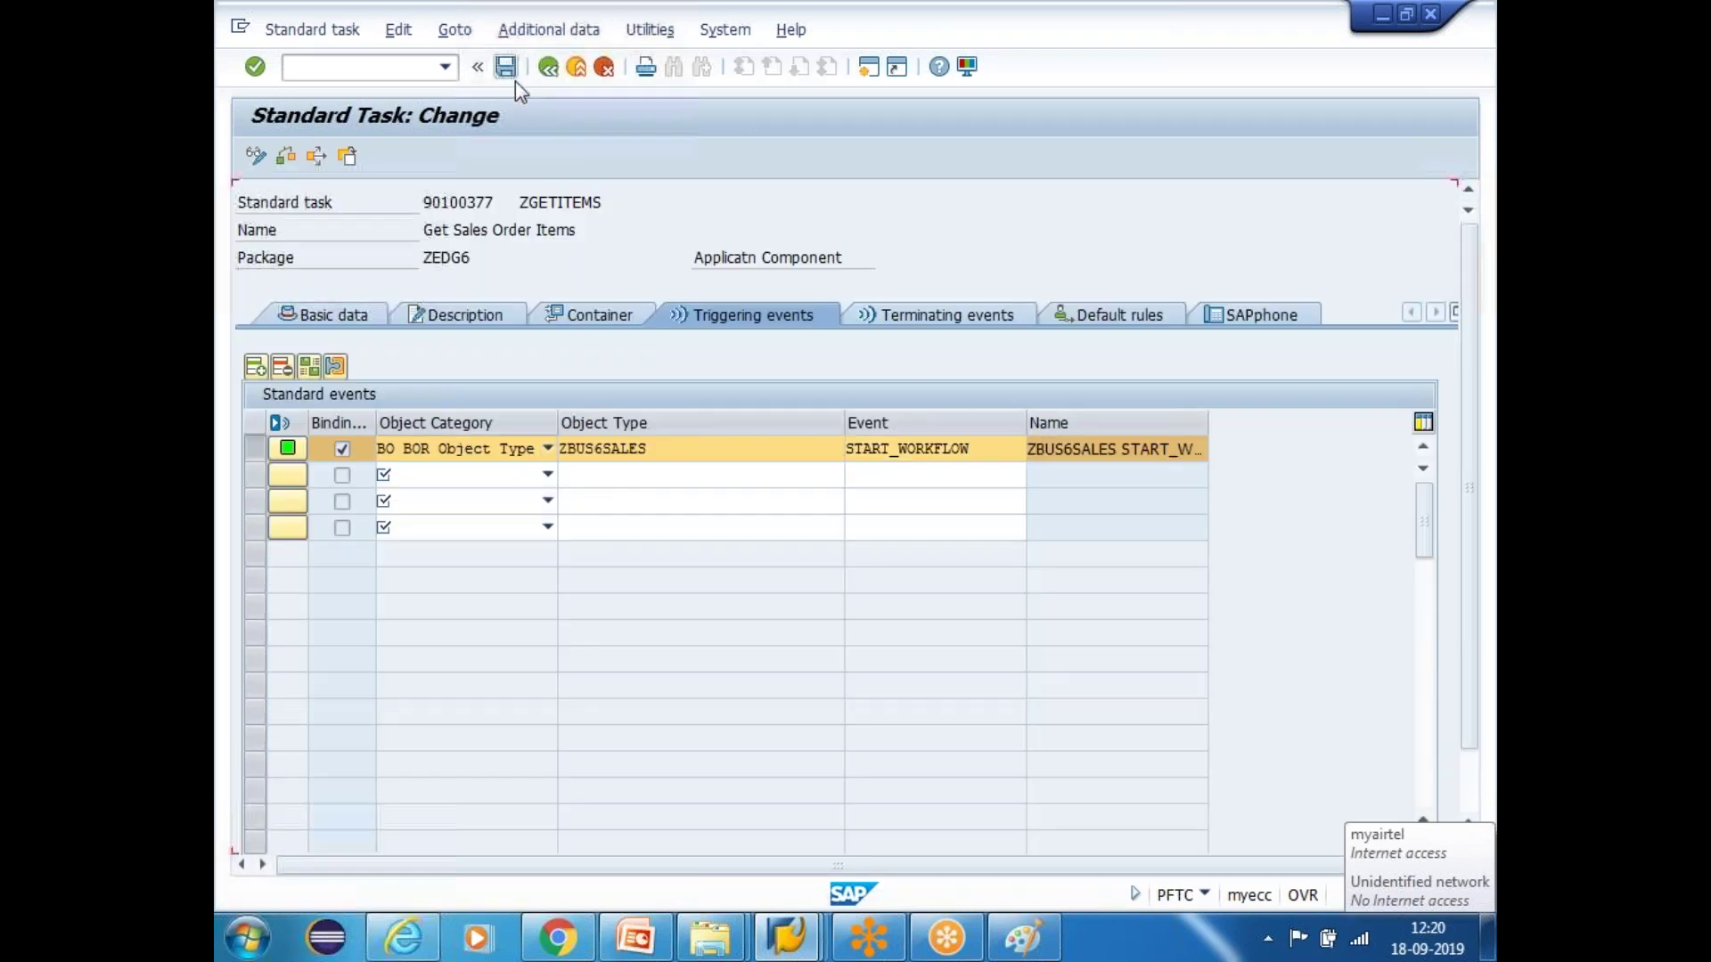
pyautogui.click(506, 66)
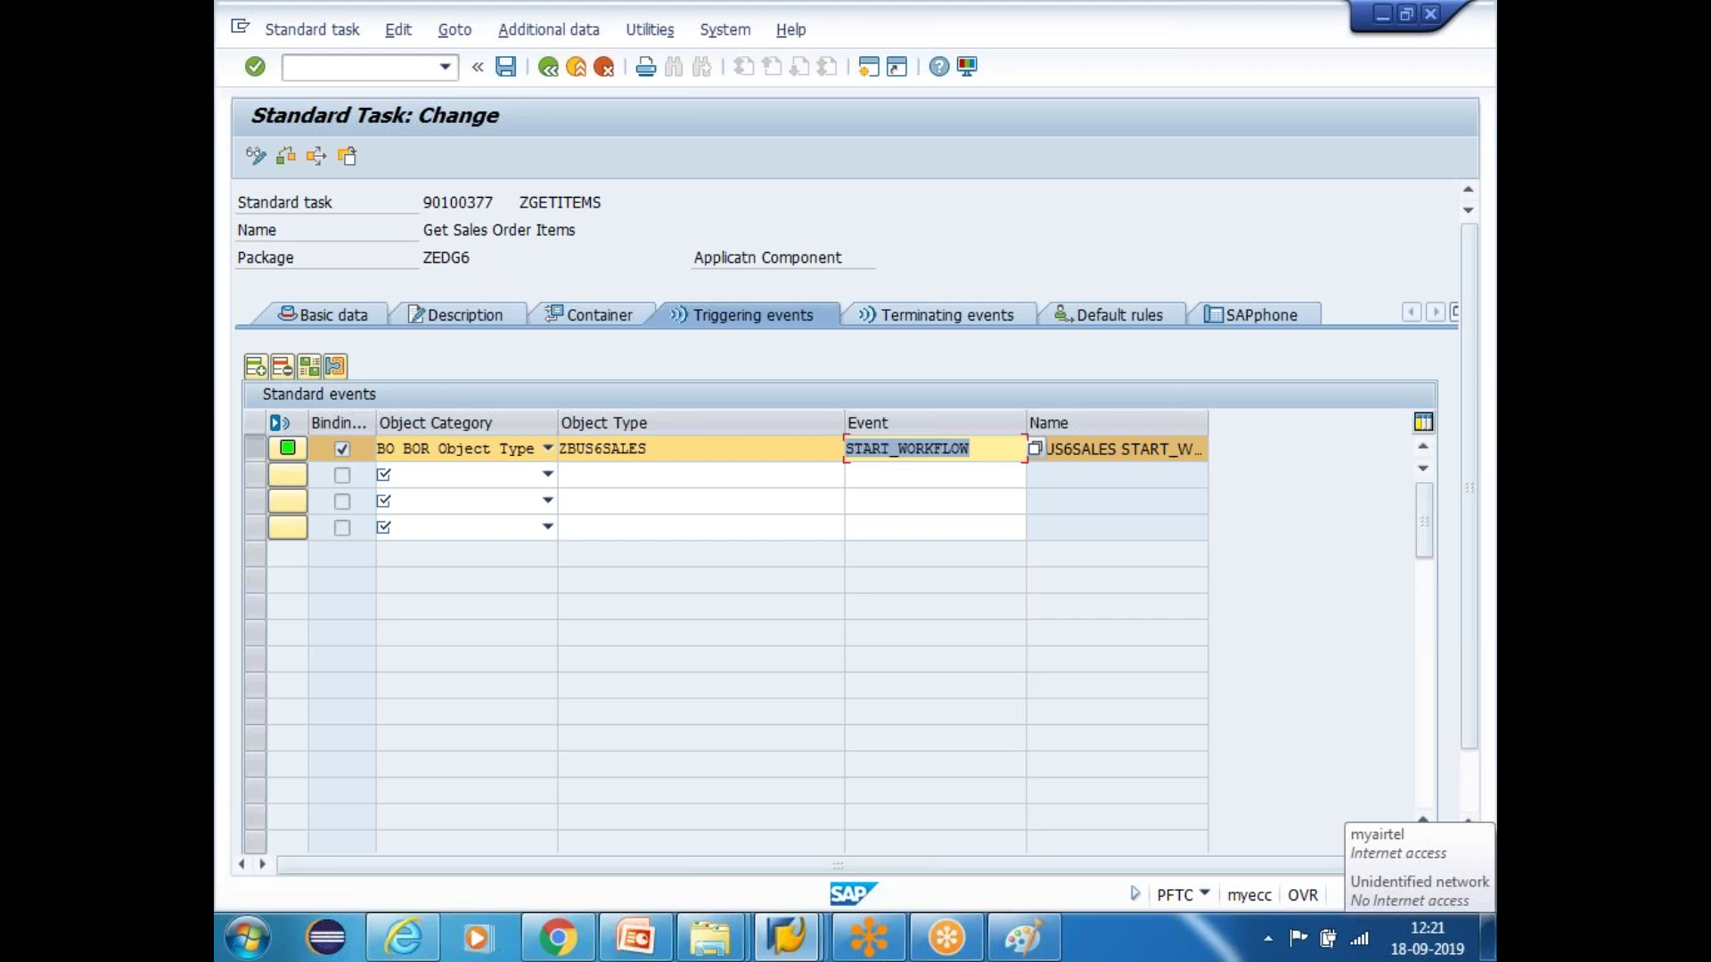
# Save the standard task again, go back to SAP Easy Access, and return to Event Type Linkages
pyautogui.click(506, 67)
pyautogui.click(548, 70)
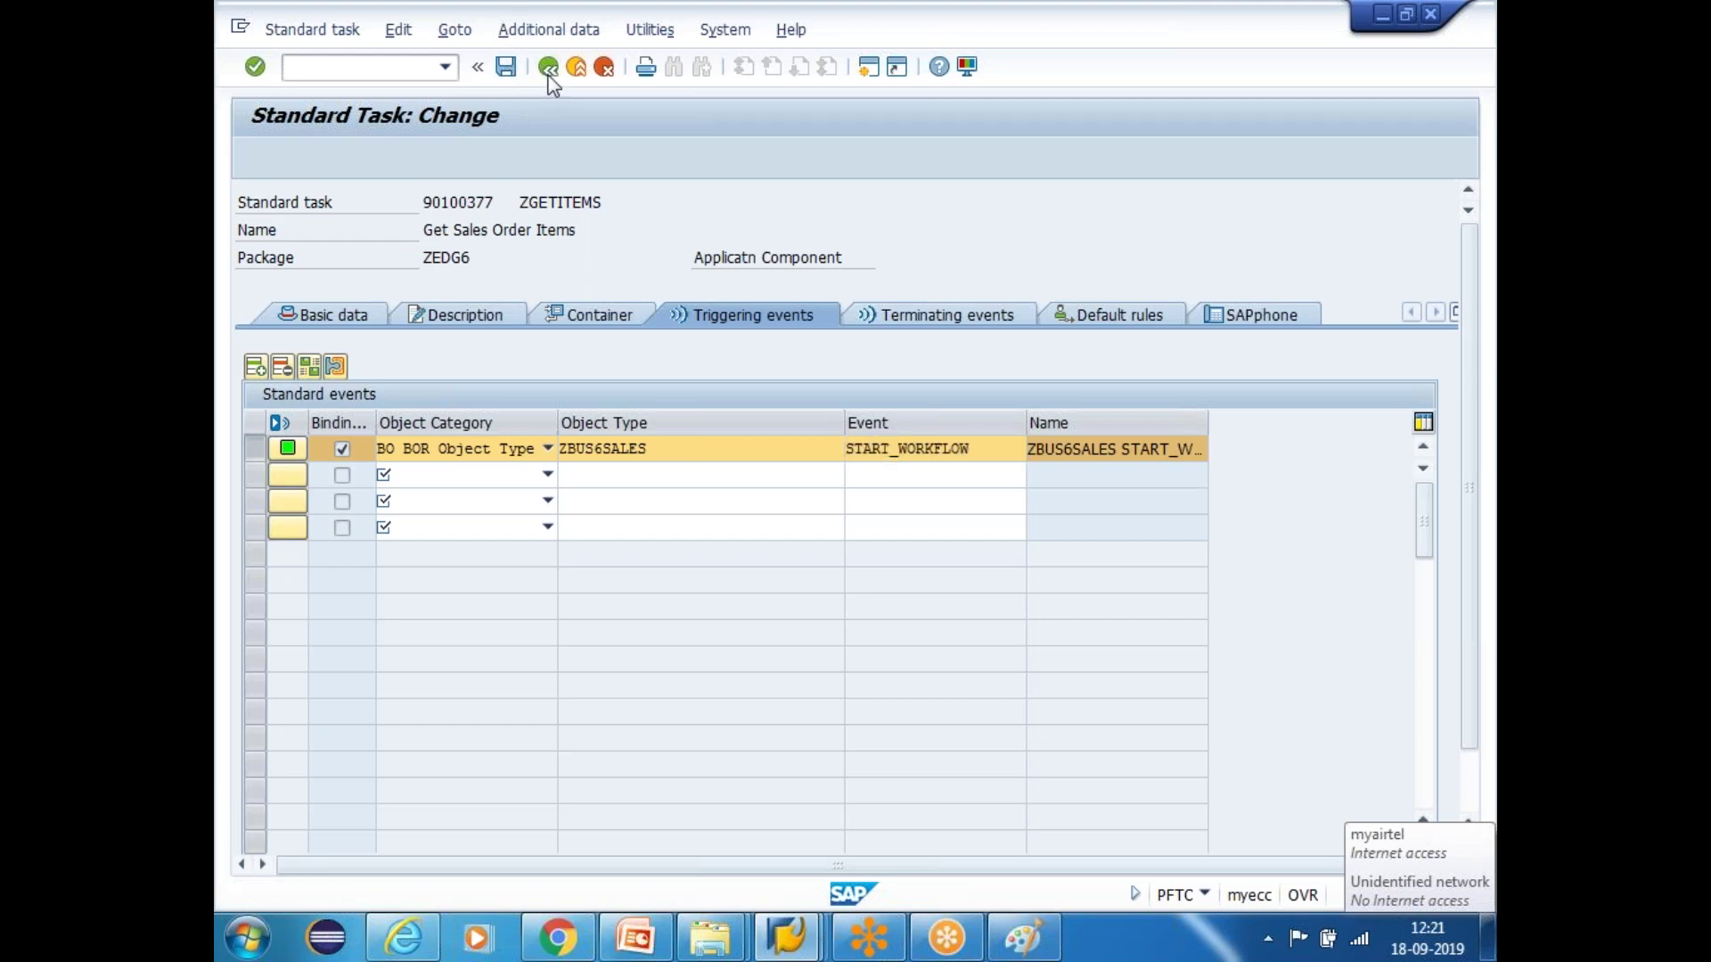
pyautogui.click(548, 70)
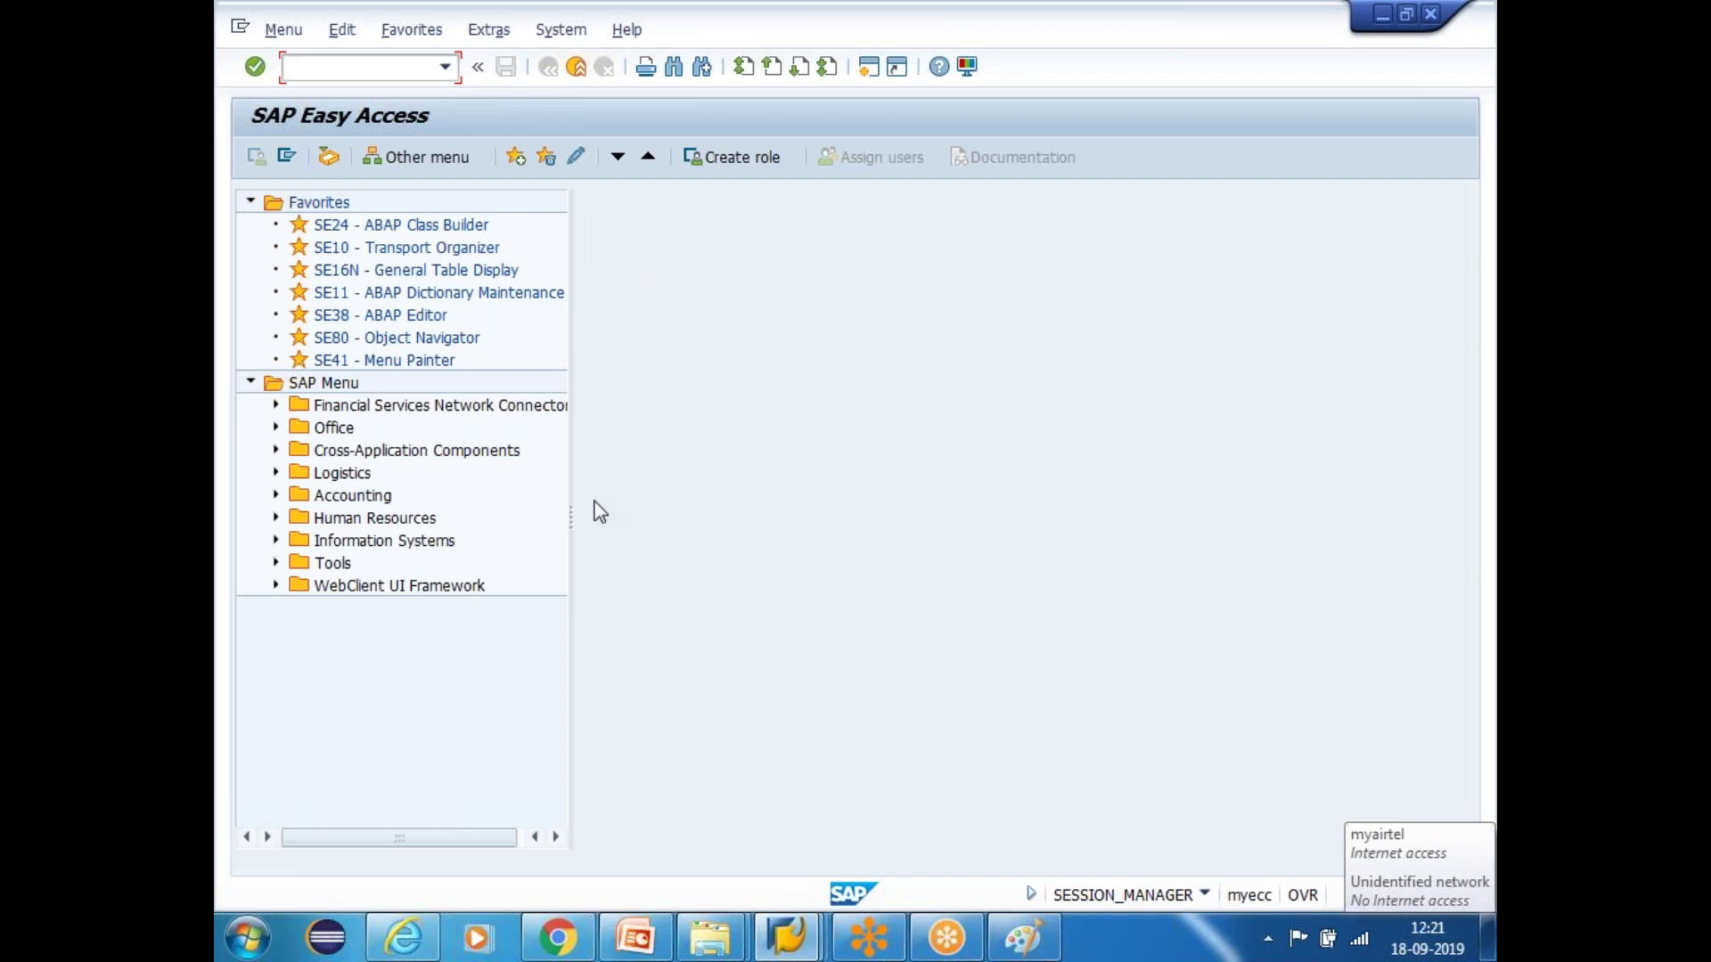
pyautogui.hotkey('alt', 'Tab')
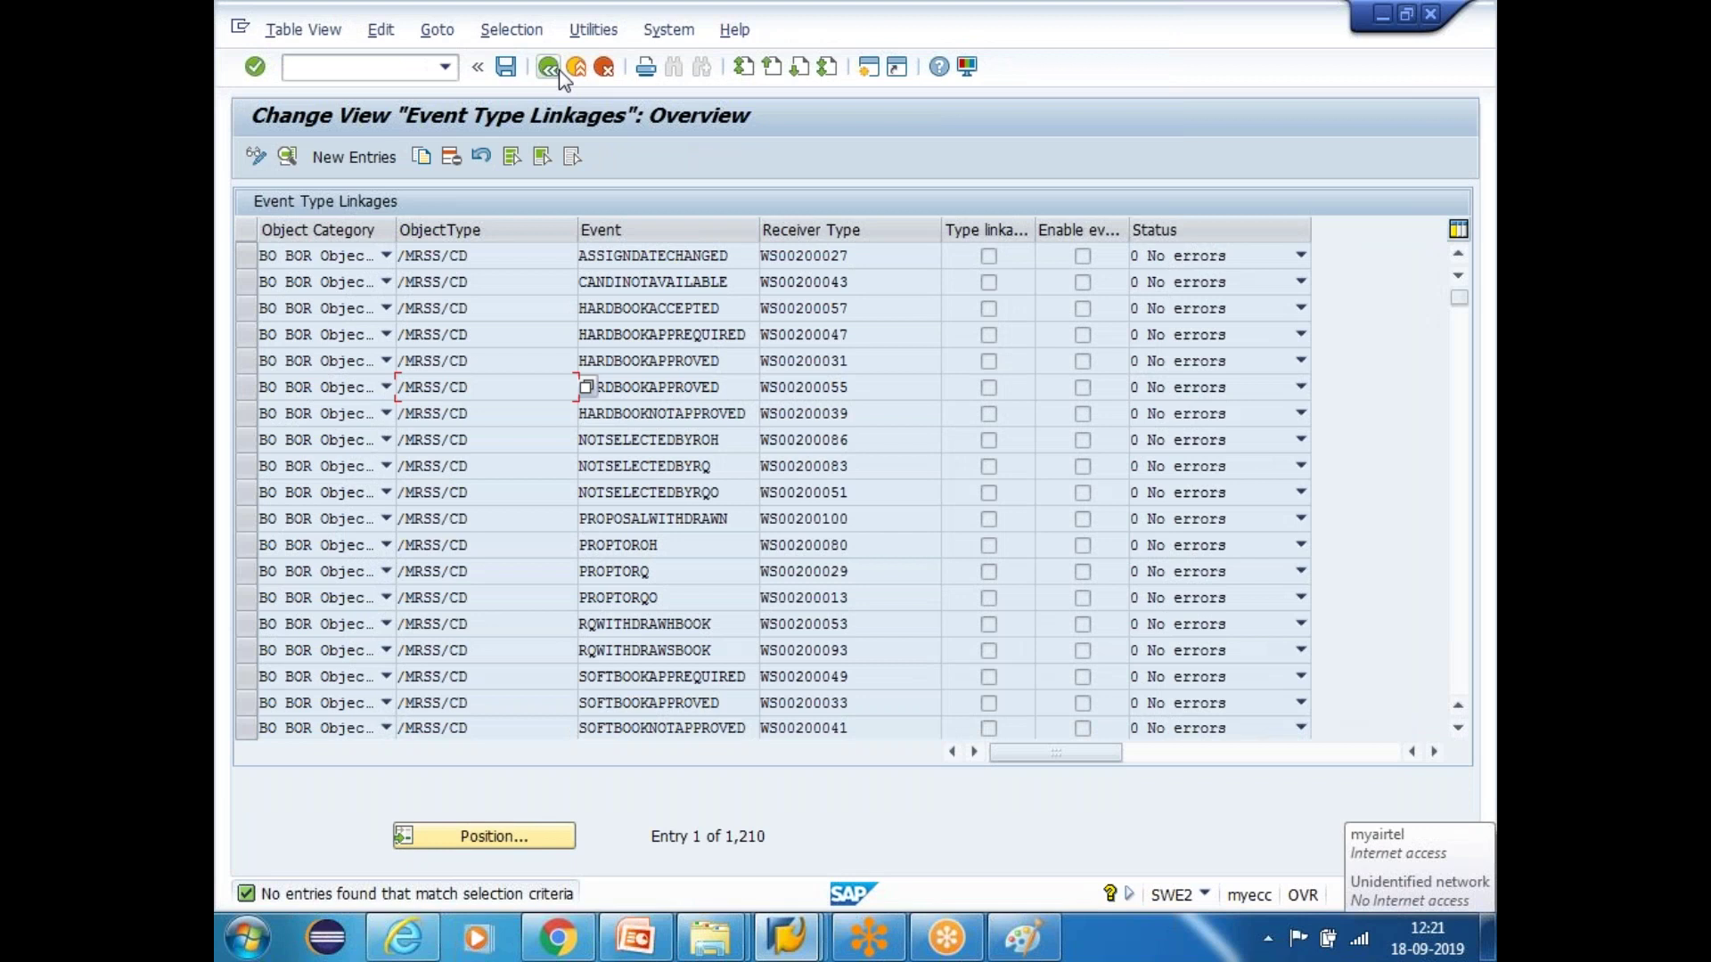
# Relaunch transaction SWE2 from the main menu and bring up the By Contents field list
pyautogui.click(554, 70)
pyautogui.write('swe')
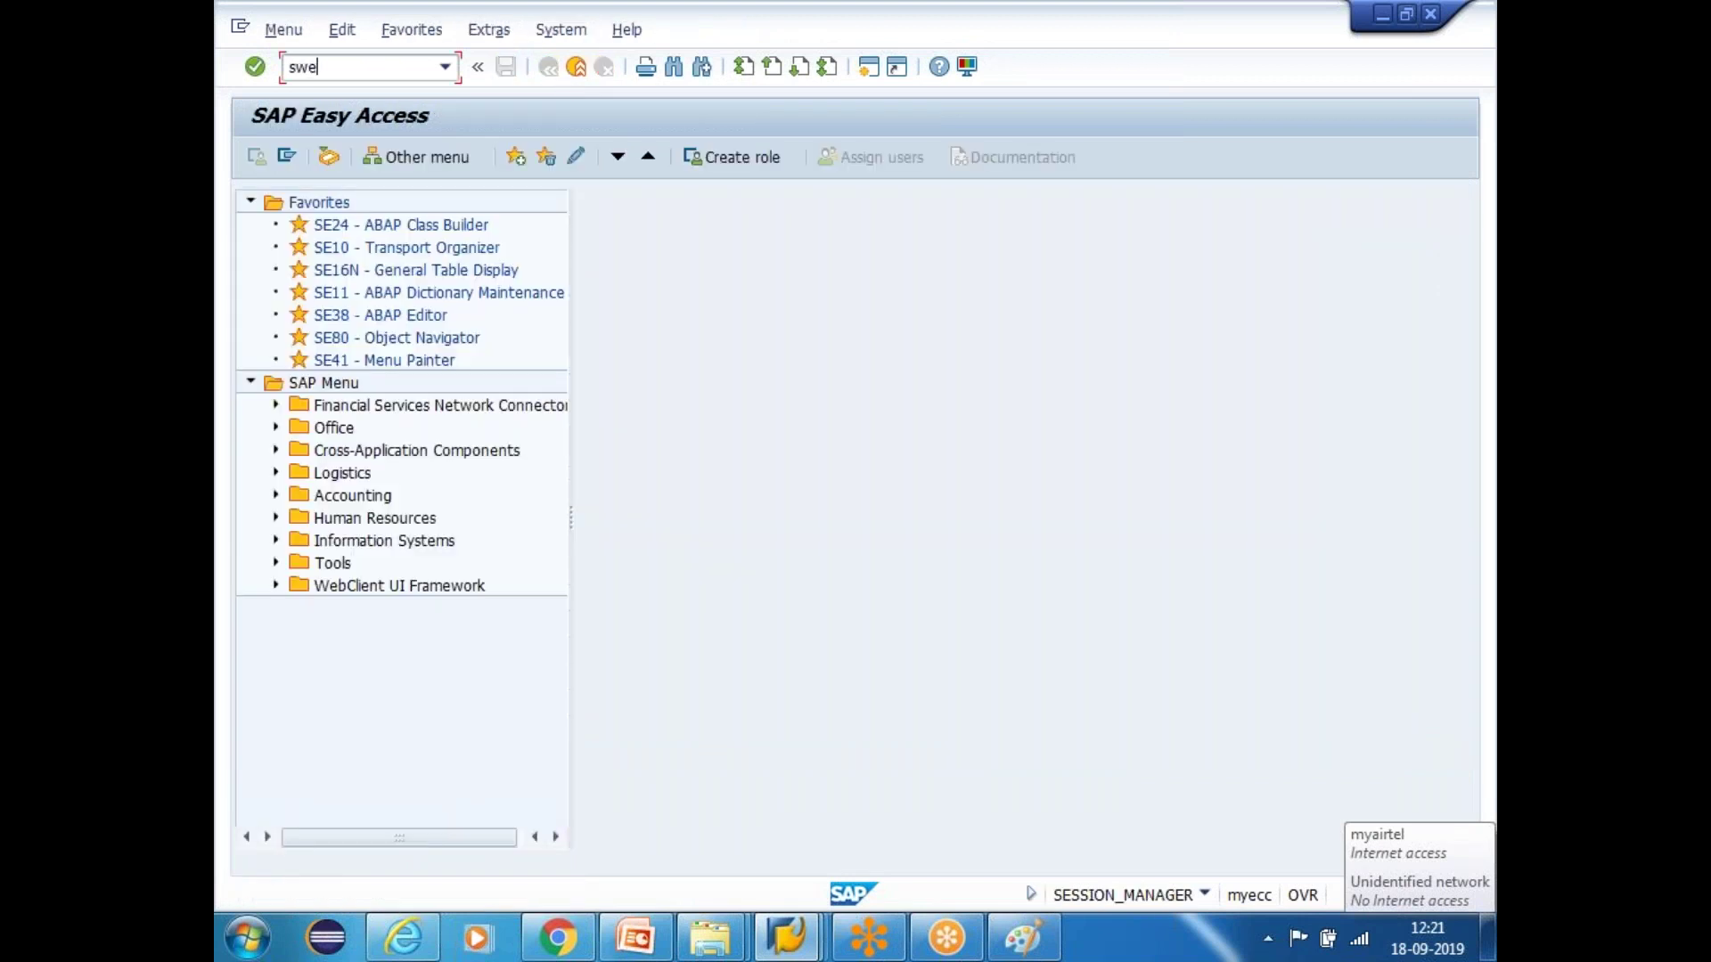
pyautogui.write('2')
pyautogui.press('Return')
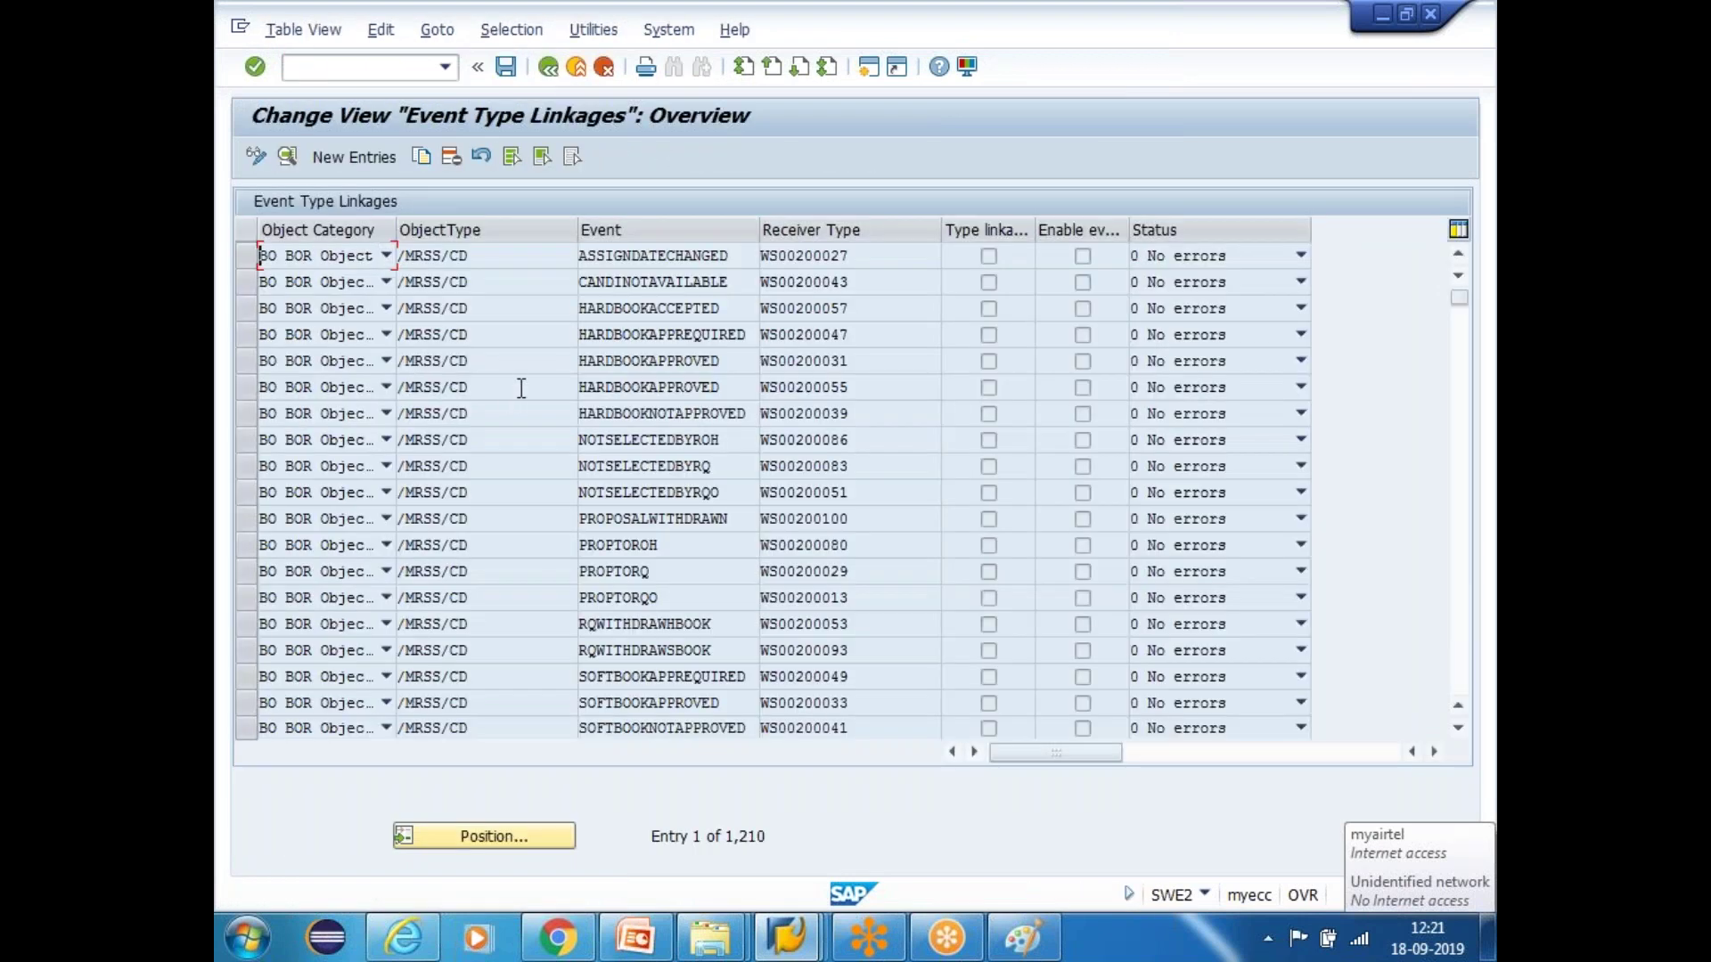
pyautogui.click(501, 29)
pyautogui.click(538, 58)
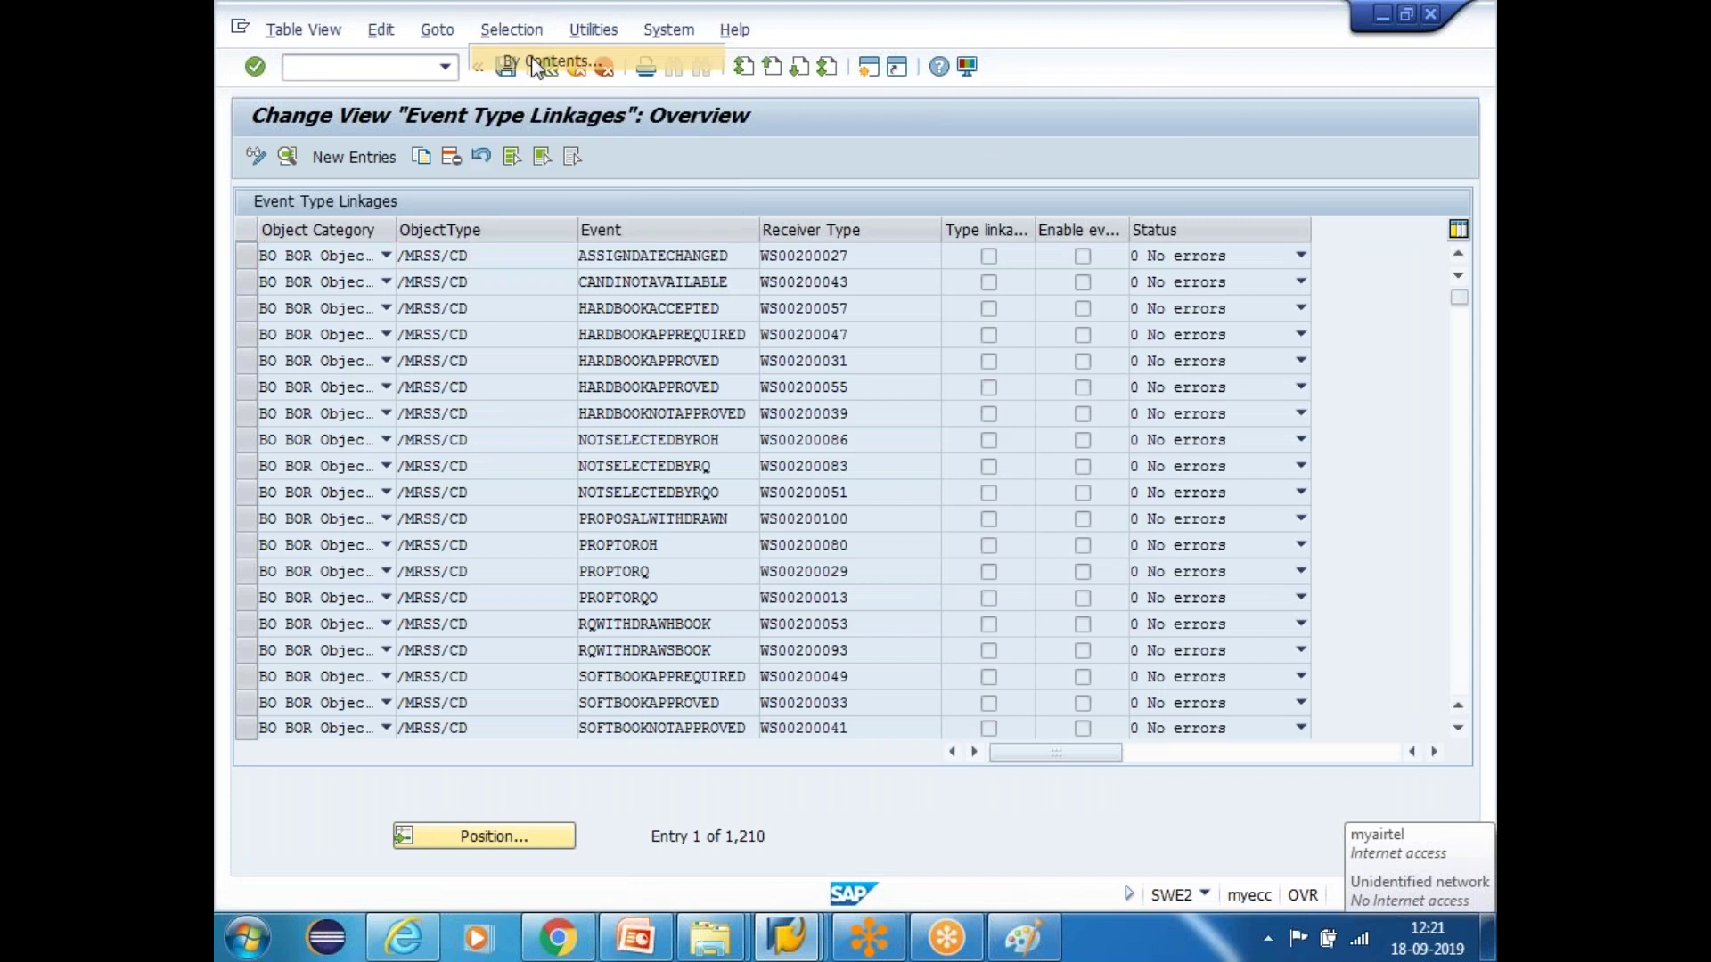
pyautogui.scroll(-3, 499, 434)
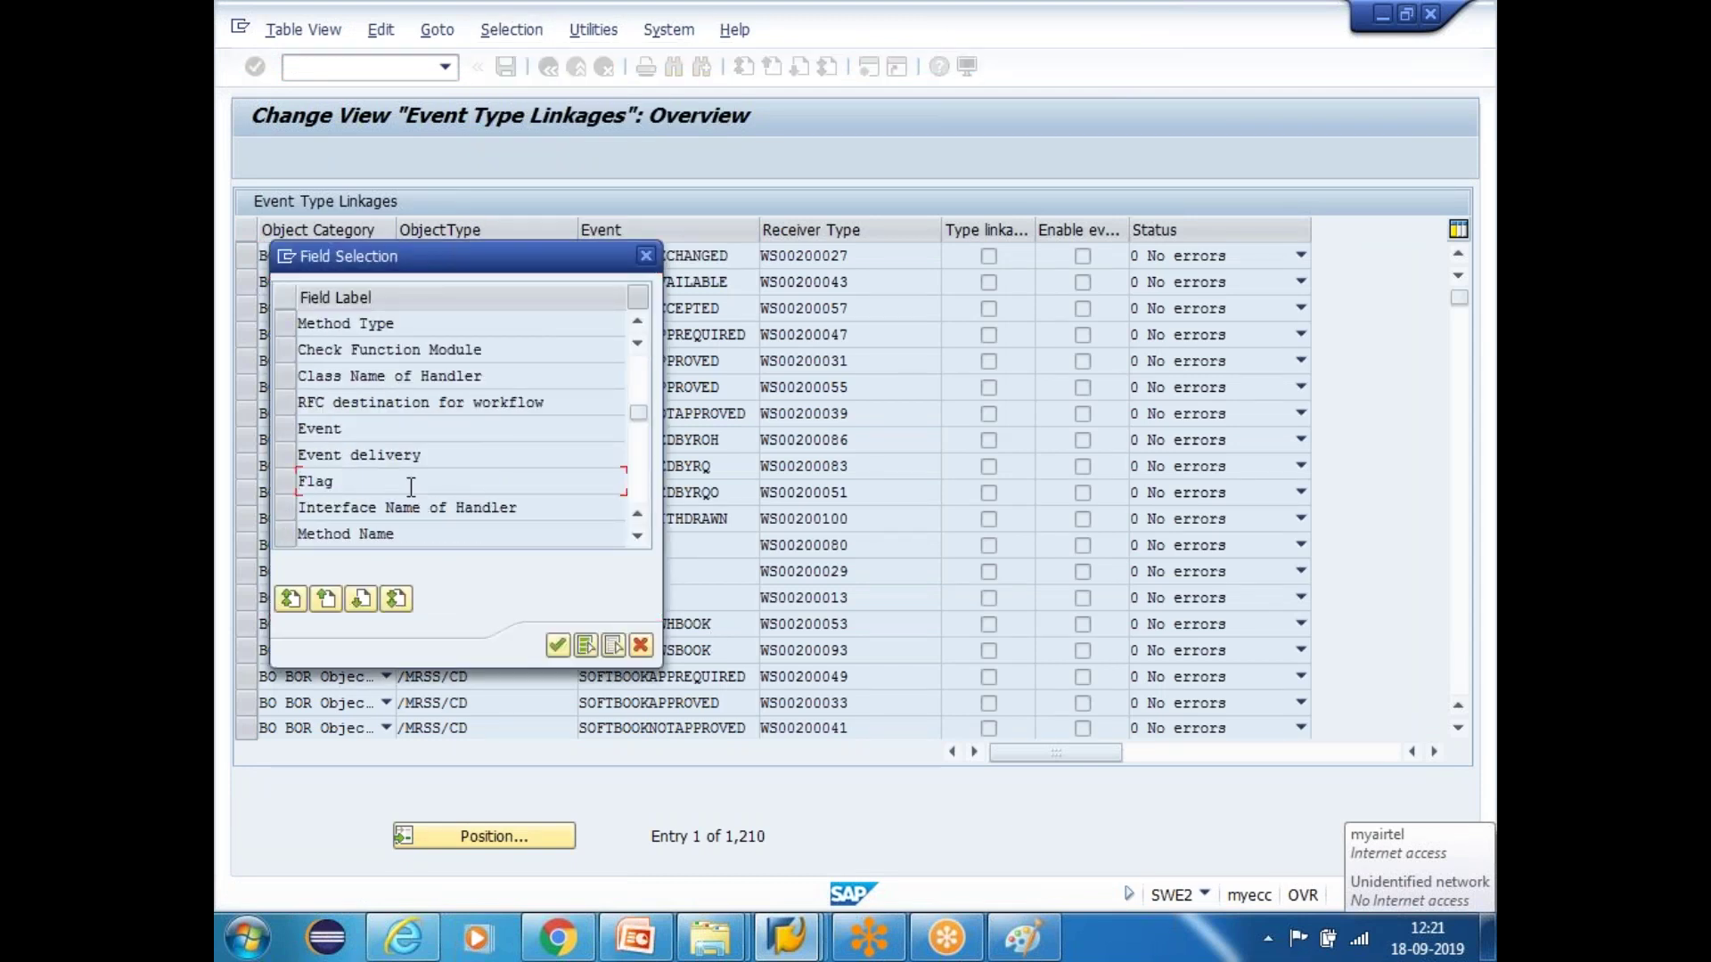
pyautogui.scroll(-3, 419, 481)
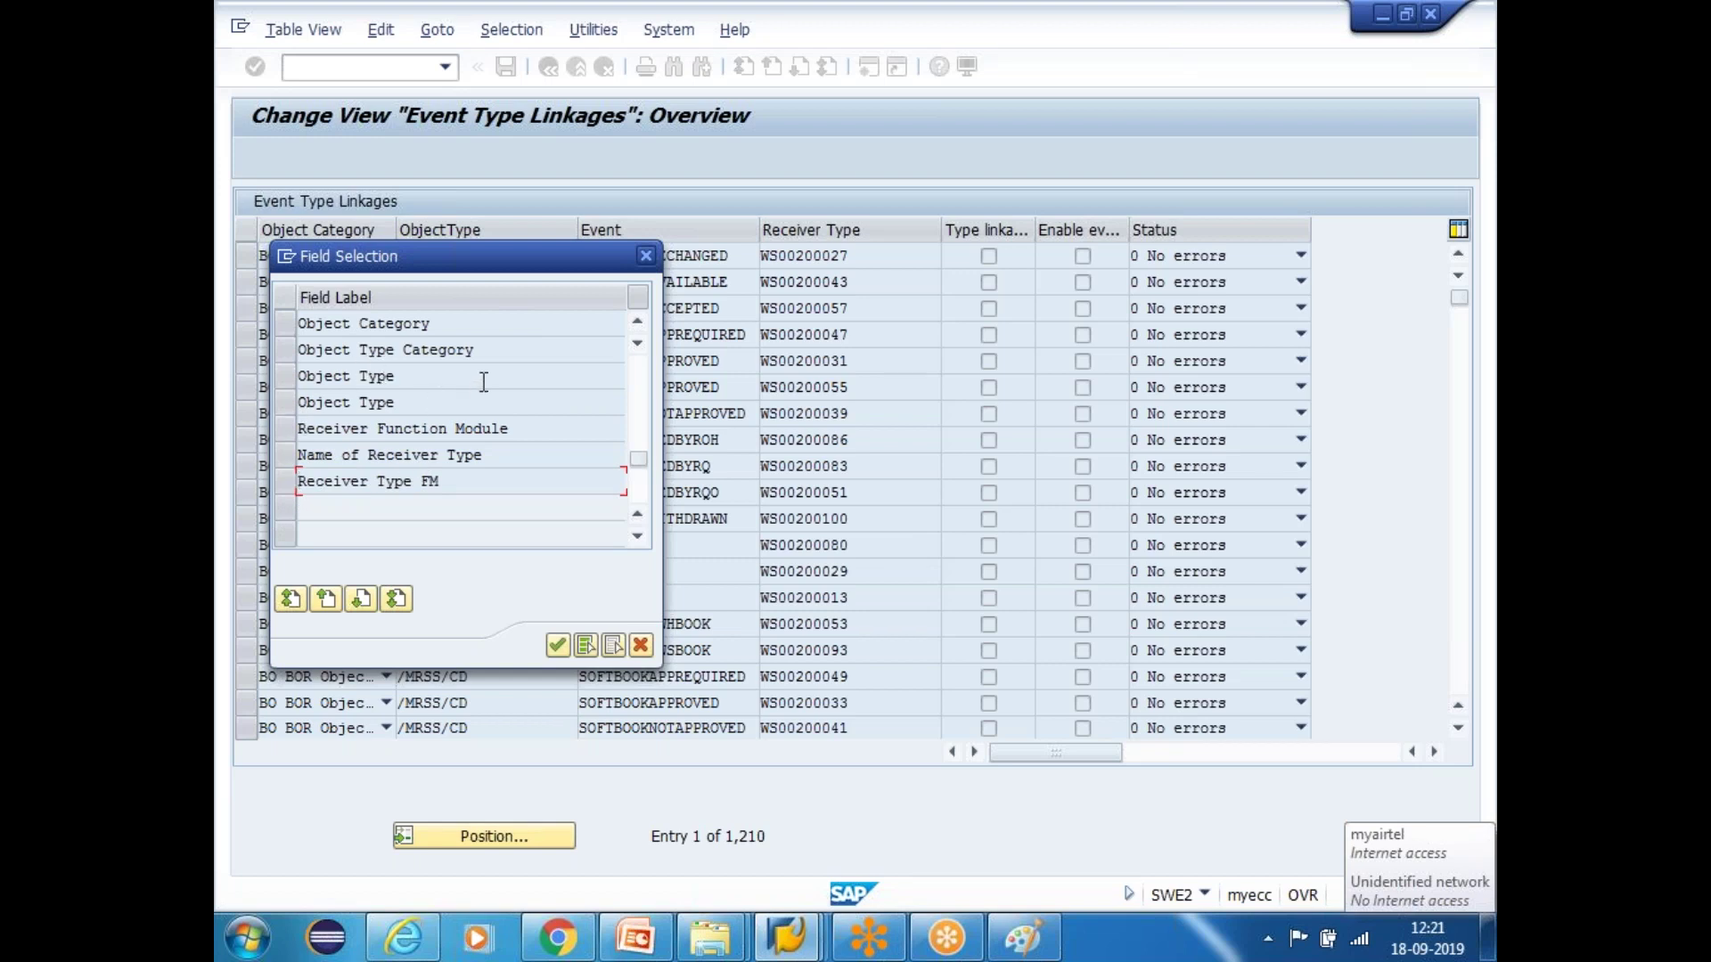
# Try a filter on Object Type Category plus Object Type, then cancel it
pyautogui.click(403, 401)
pyautogui.scroll(2, 439, 428)
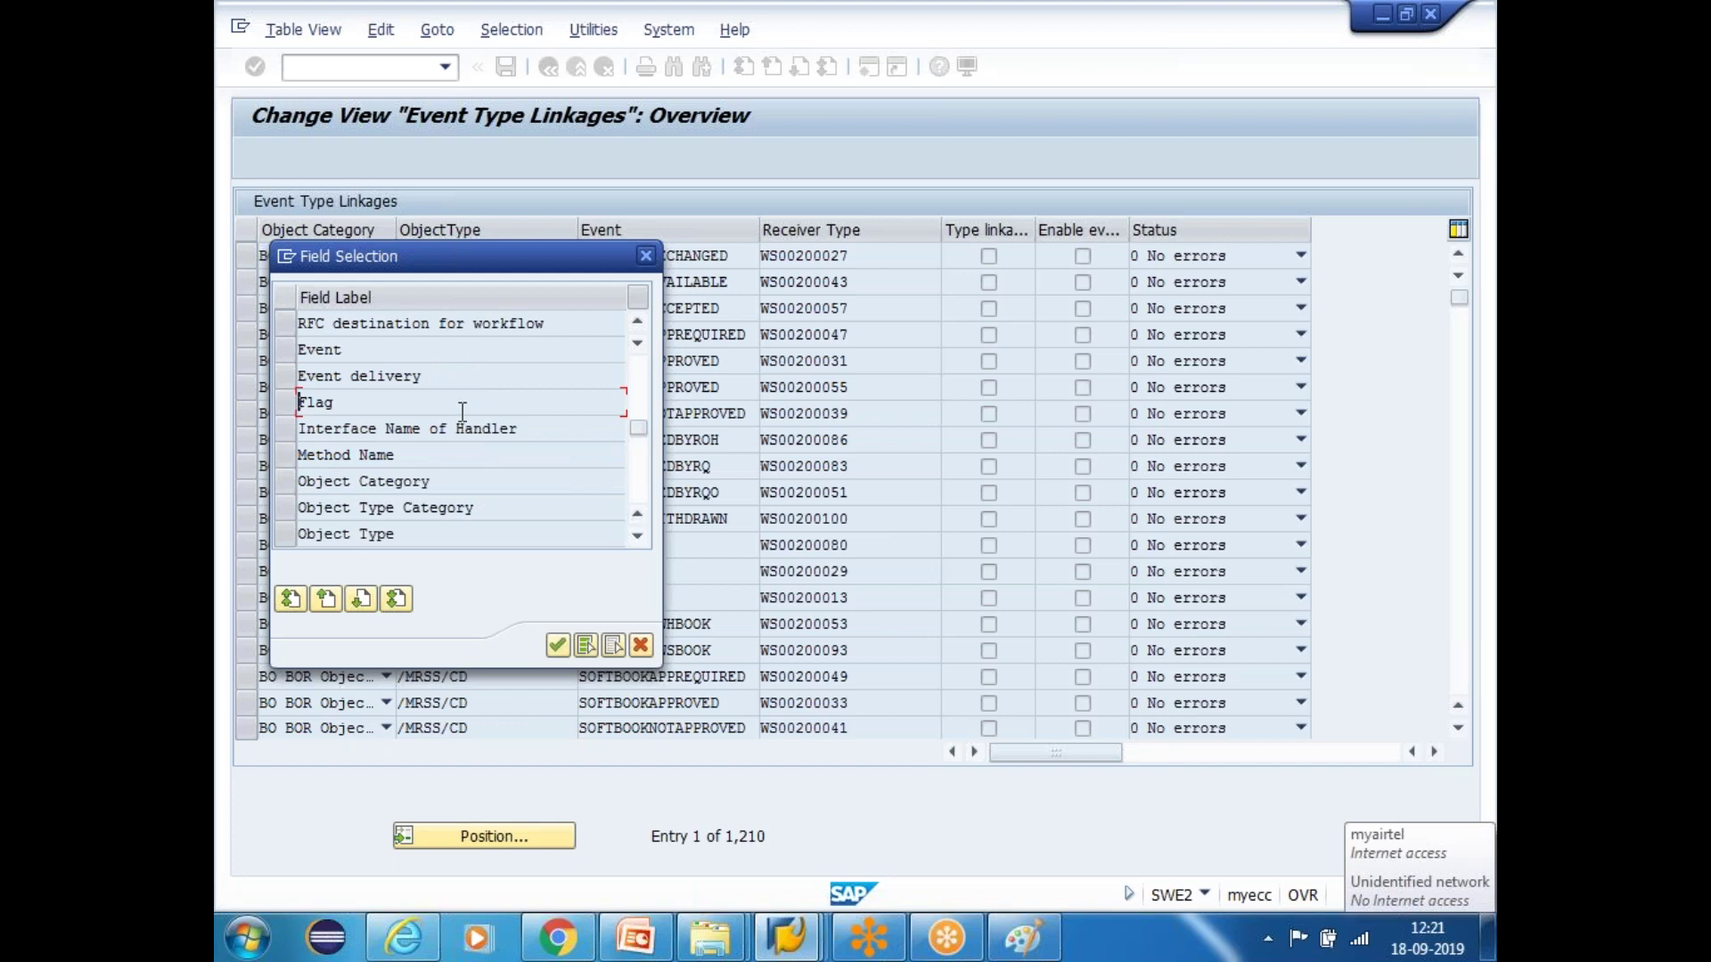
pyautogui.moveTo(555, 272); pyautogui.dragTo(716, 312)
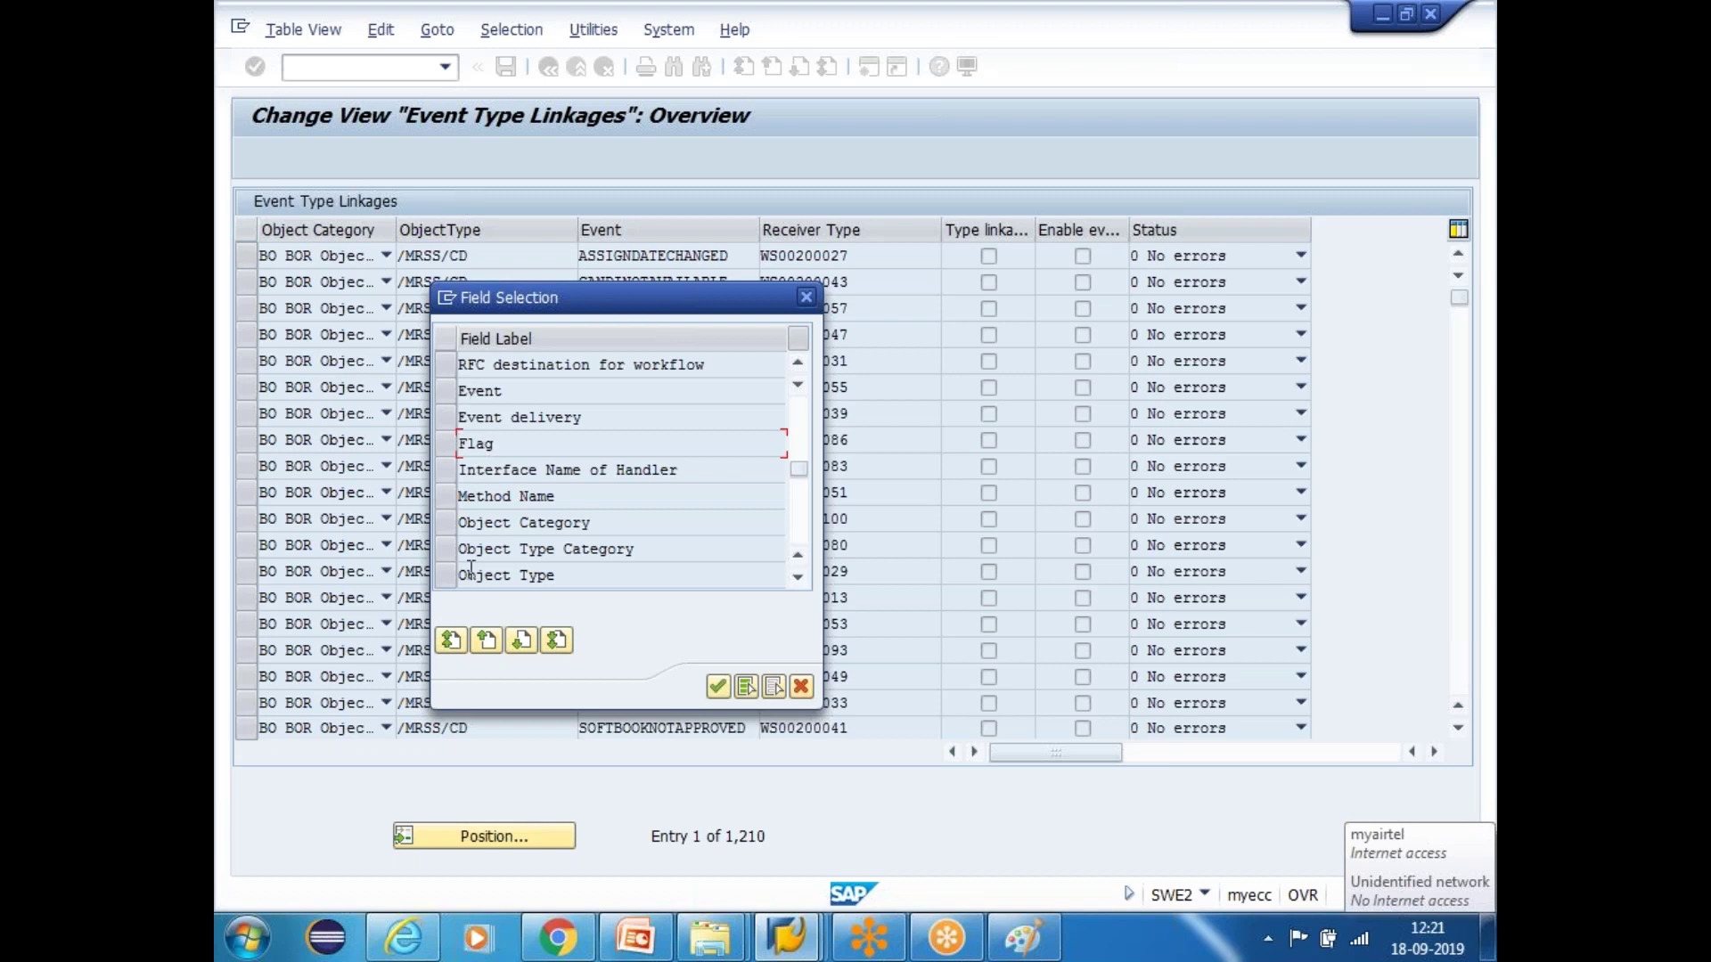
pyautogui.click(449, 550)
pyautogui.keyDown('ctrl'); pyautogui.click(448, 576); pyautogui.keyUp('ctrl')
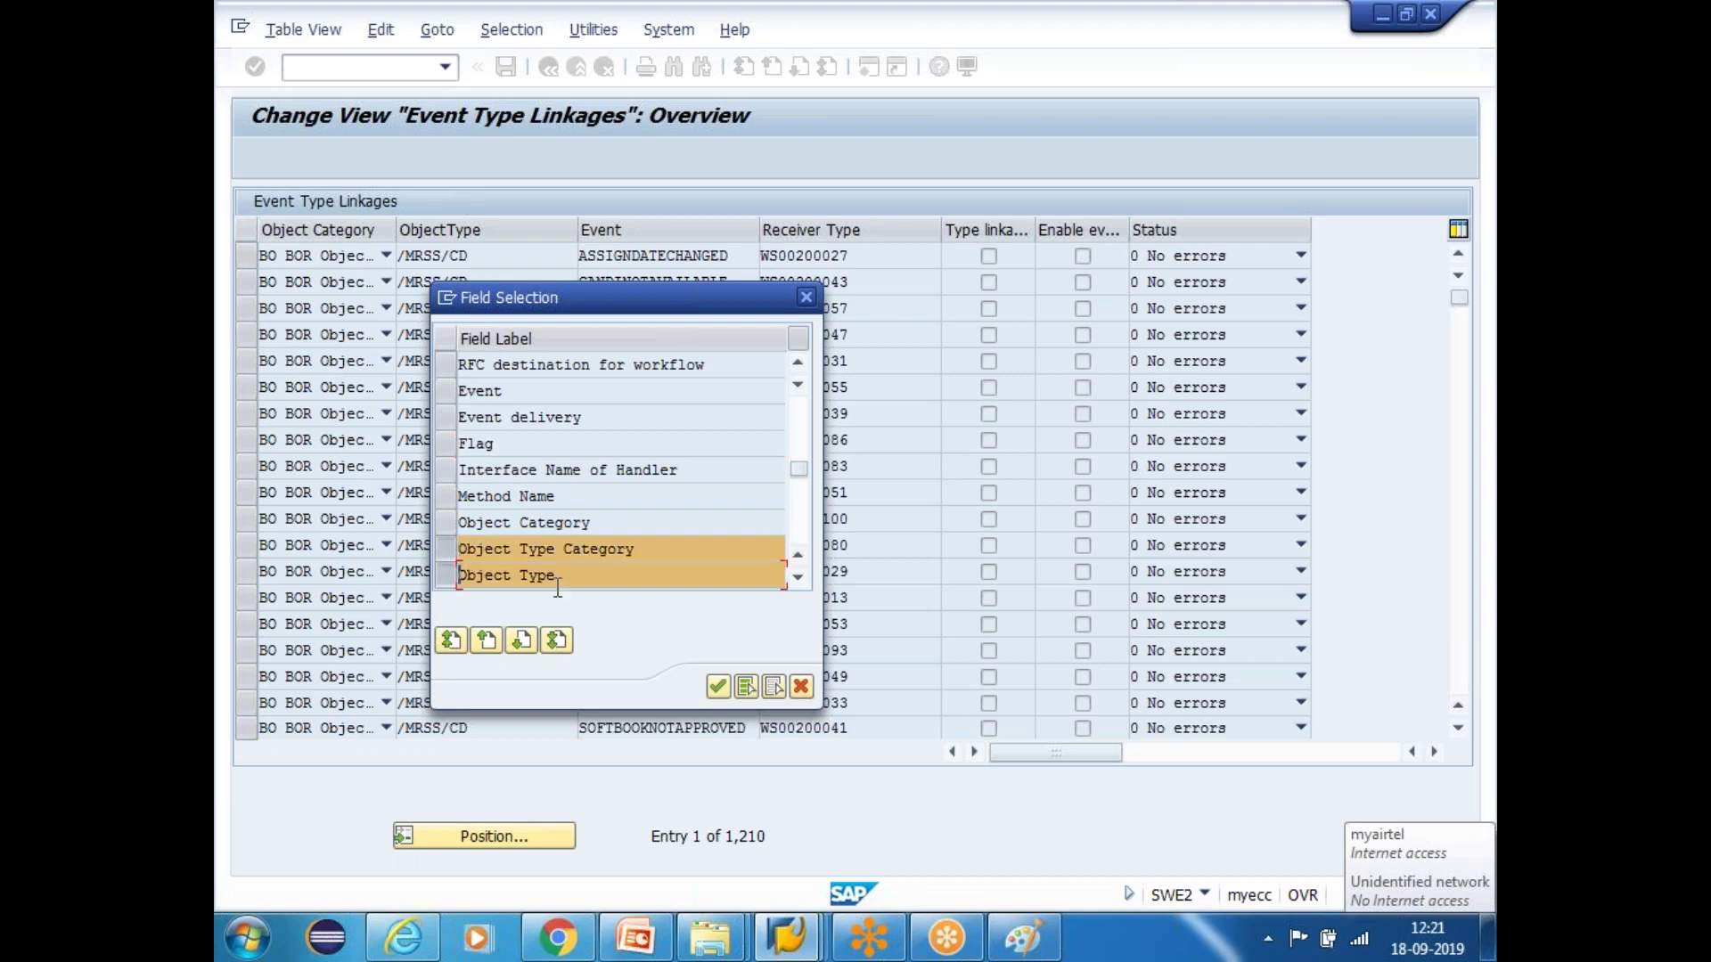
pyautogui.click(717, 687)
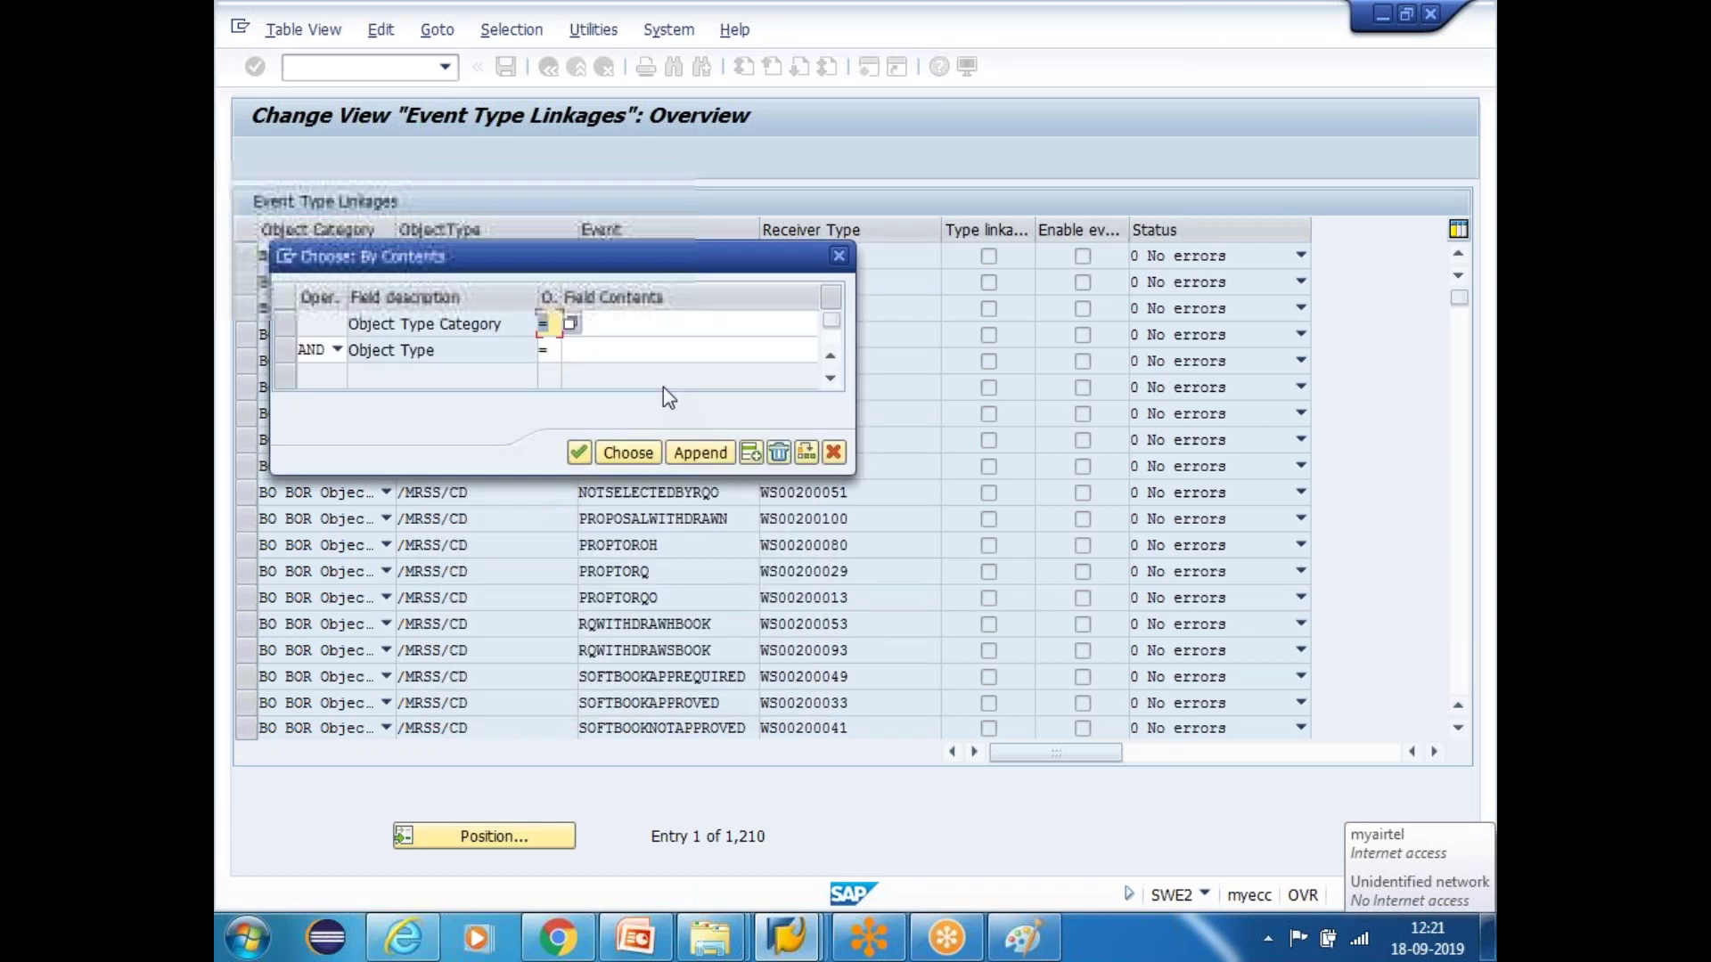
pyautogui.click(623, 323)
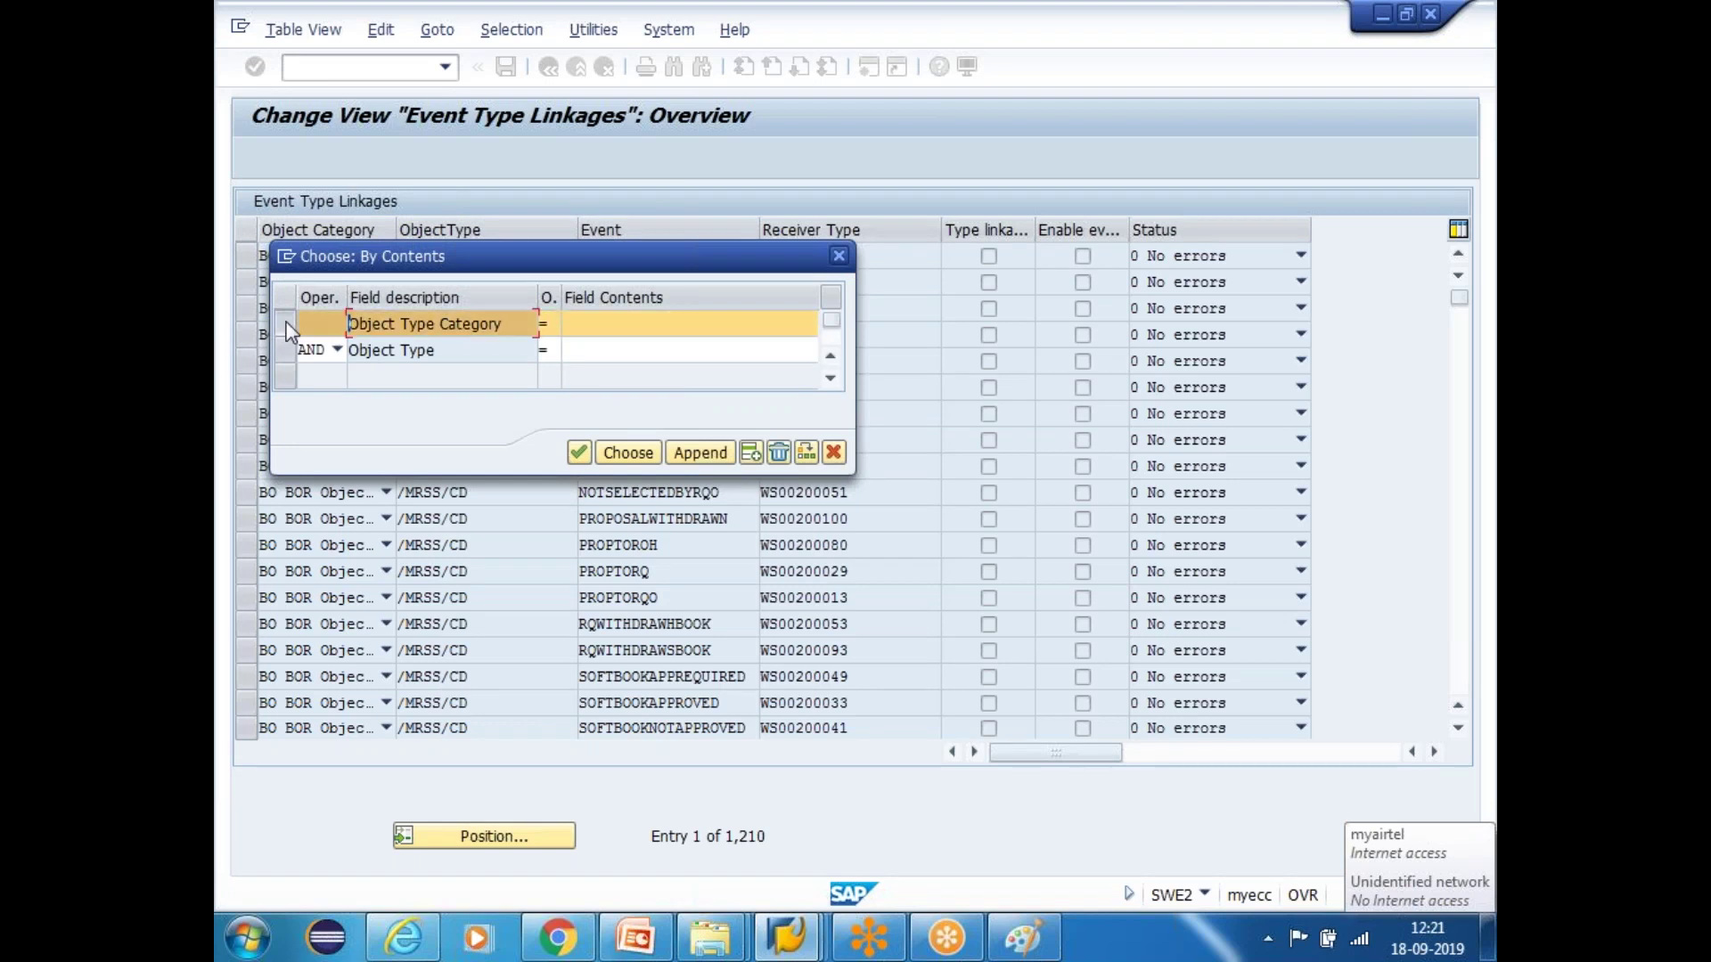
pyautogui.click(838, 257)
# Filter the linkages by Object Type ZBUS6SALES, which finds no entries
pyautogui.click(512, 30)
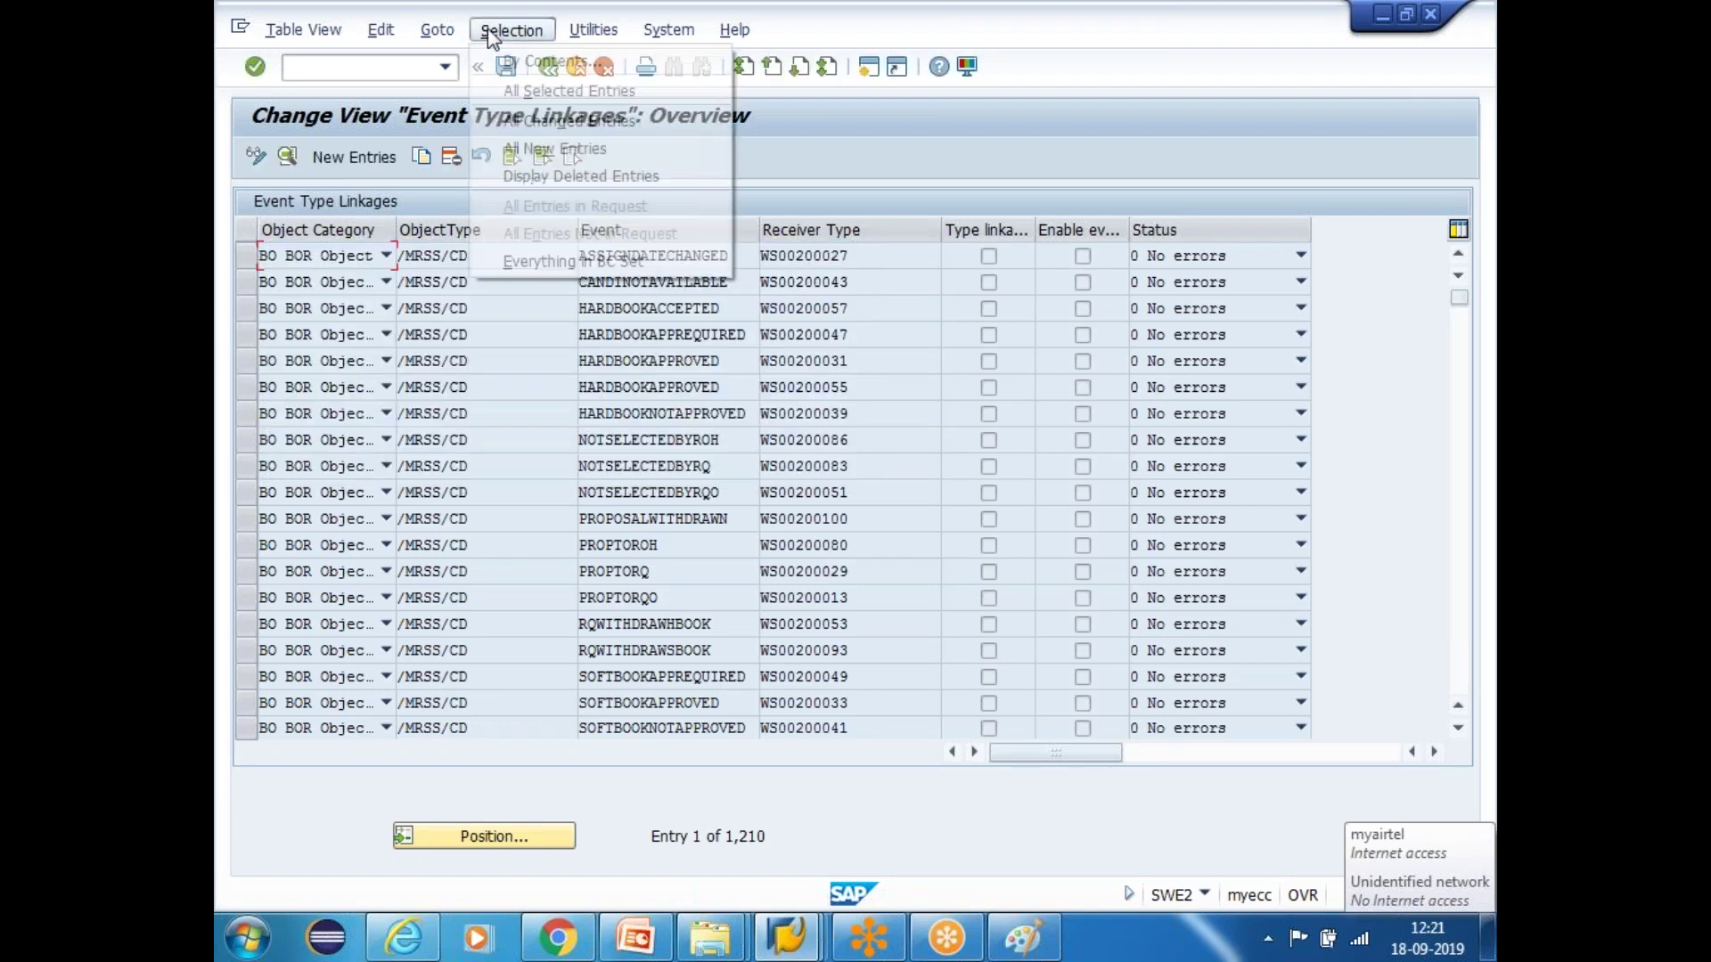
pyautogui.click(526, 57)
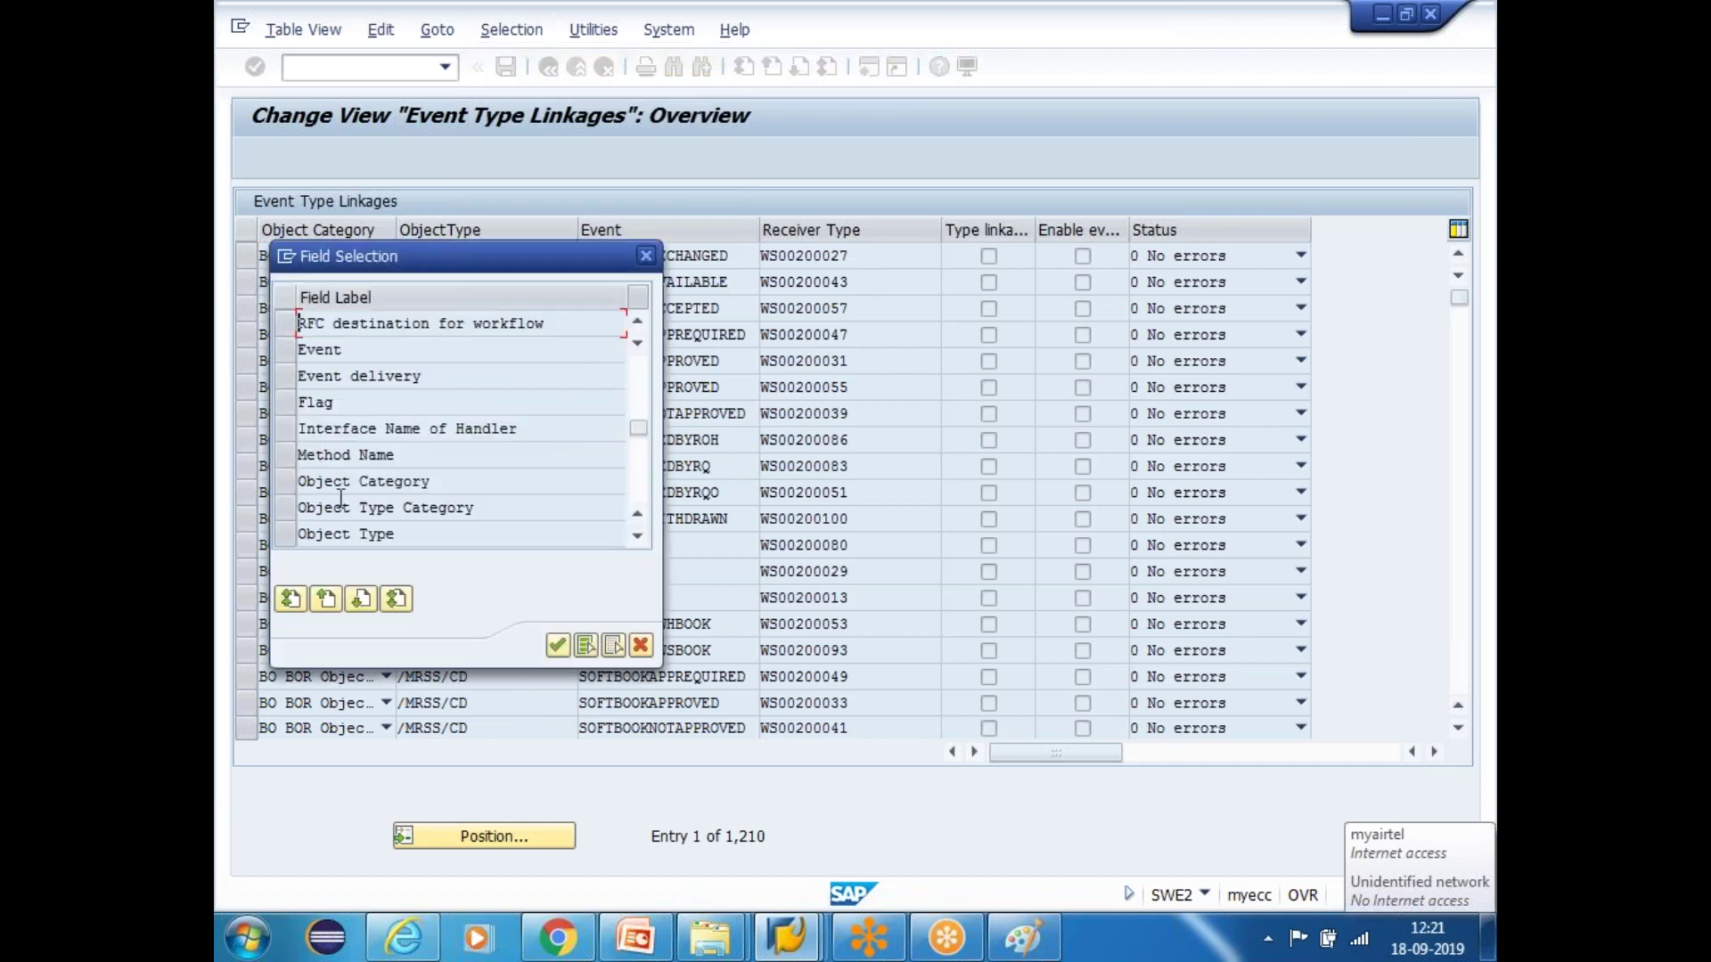
pyautogui.click(286, 536)
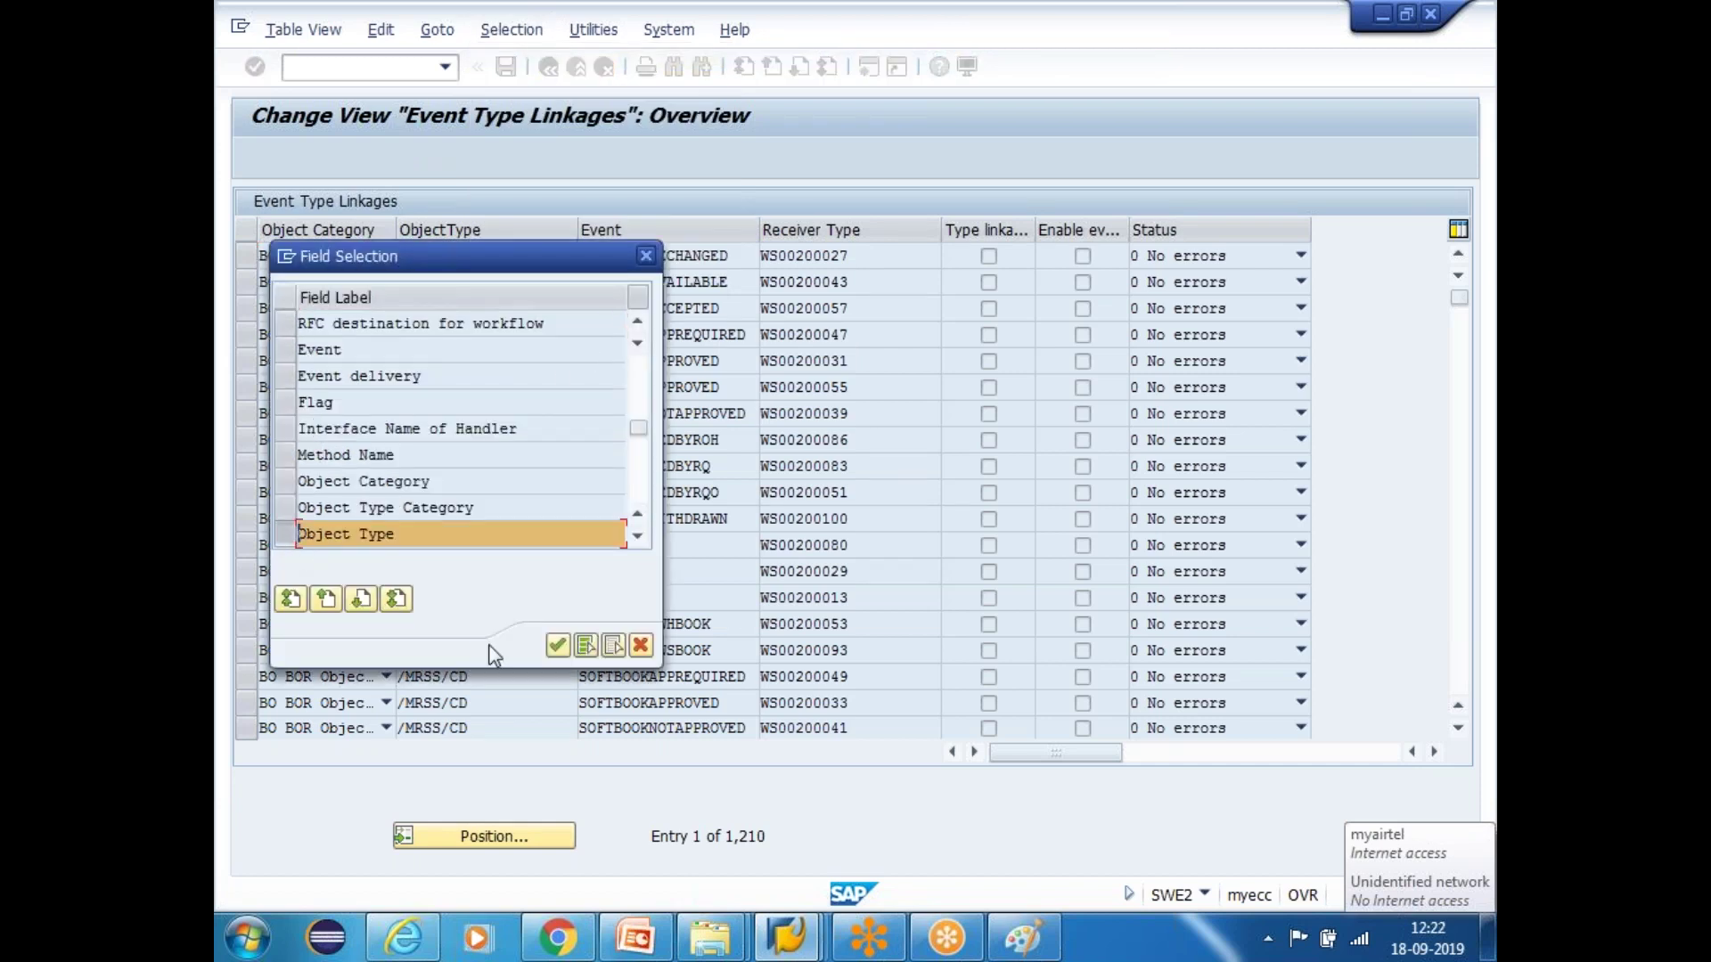
pyautogui.click(557, 647)
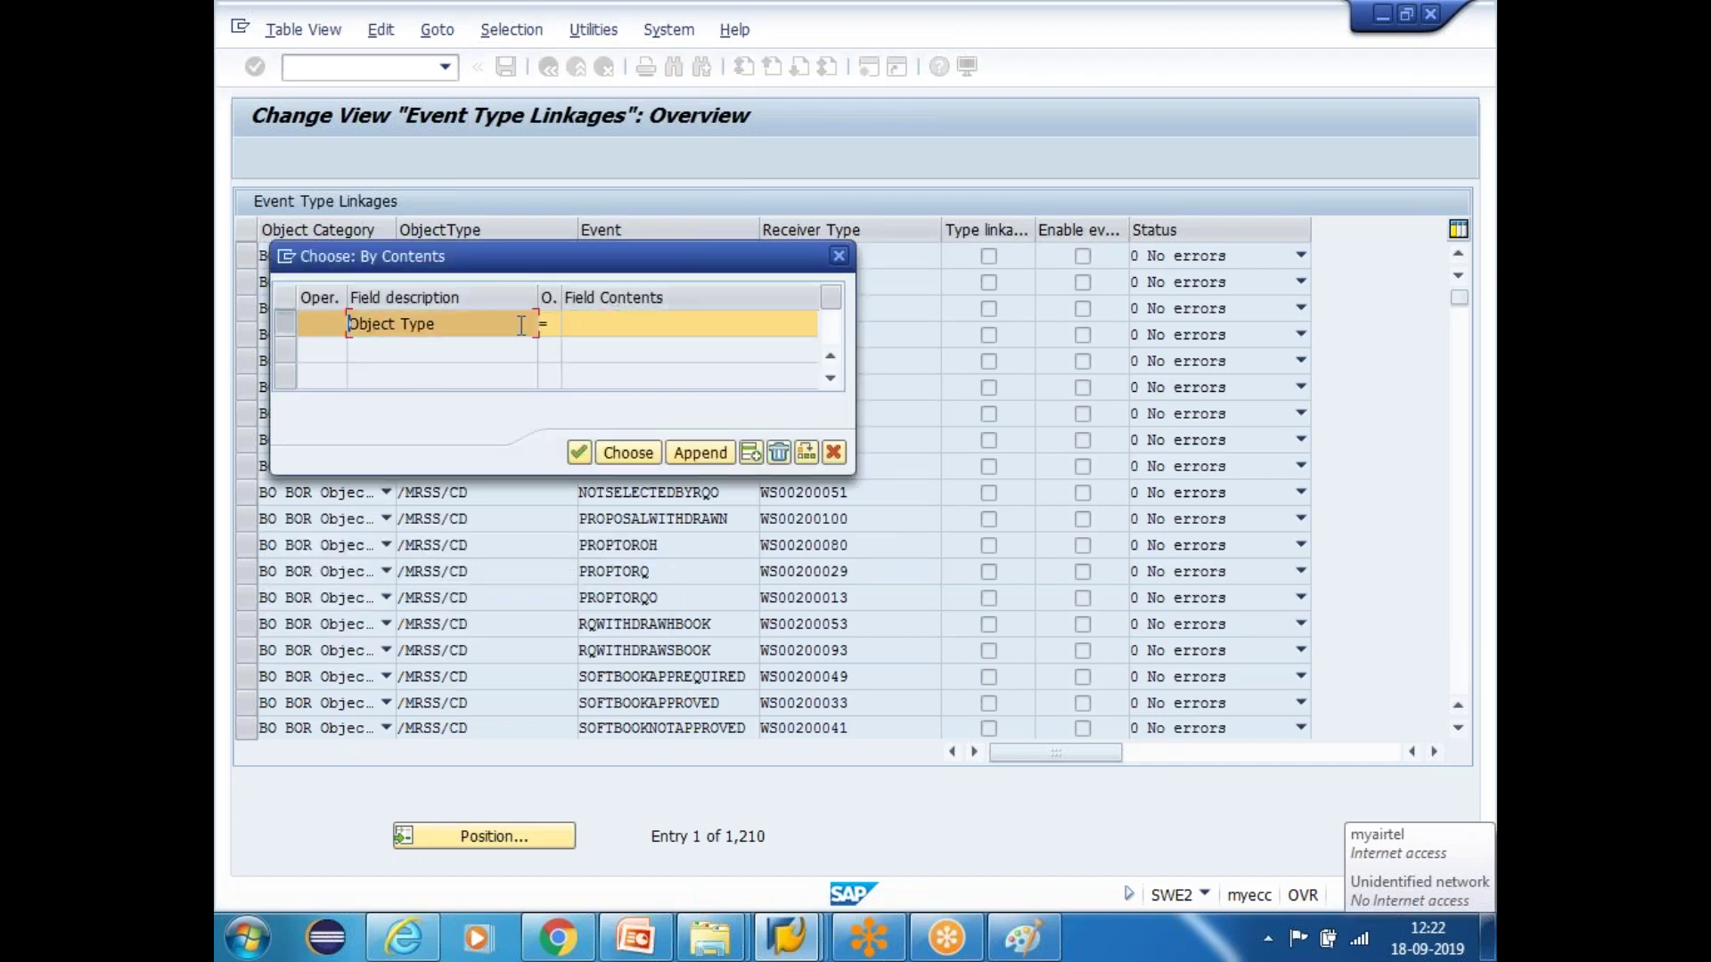
pyautogui.click(579, 326)
pyautogui.write('Z')
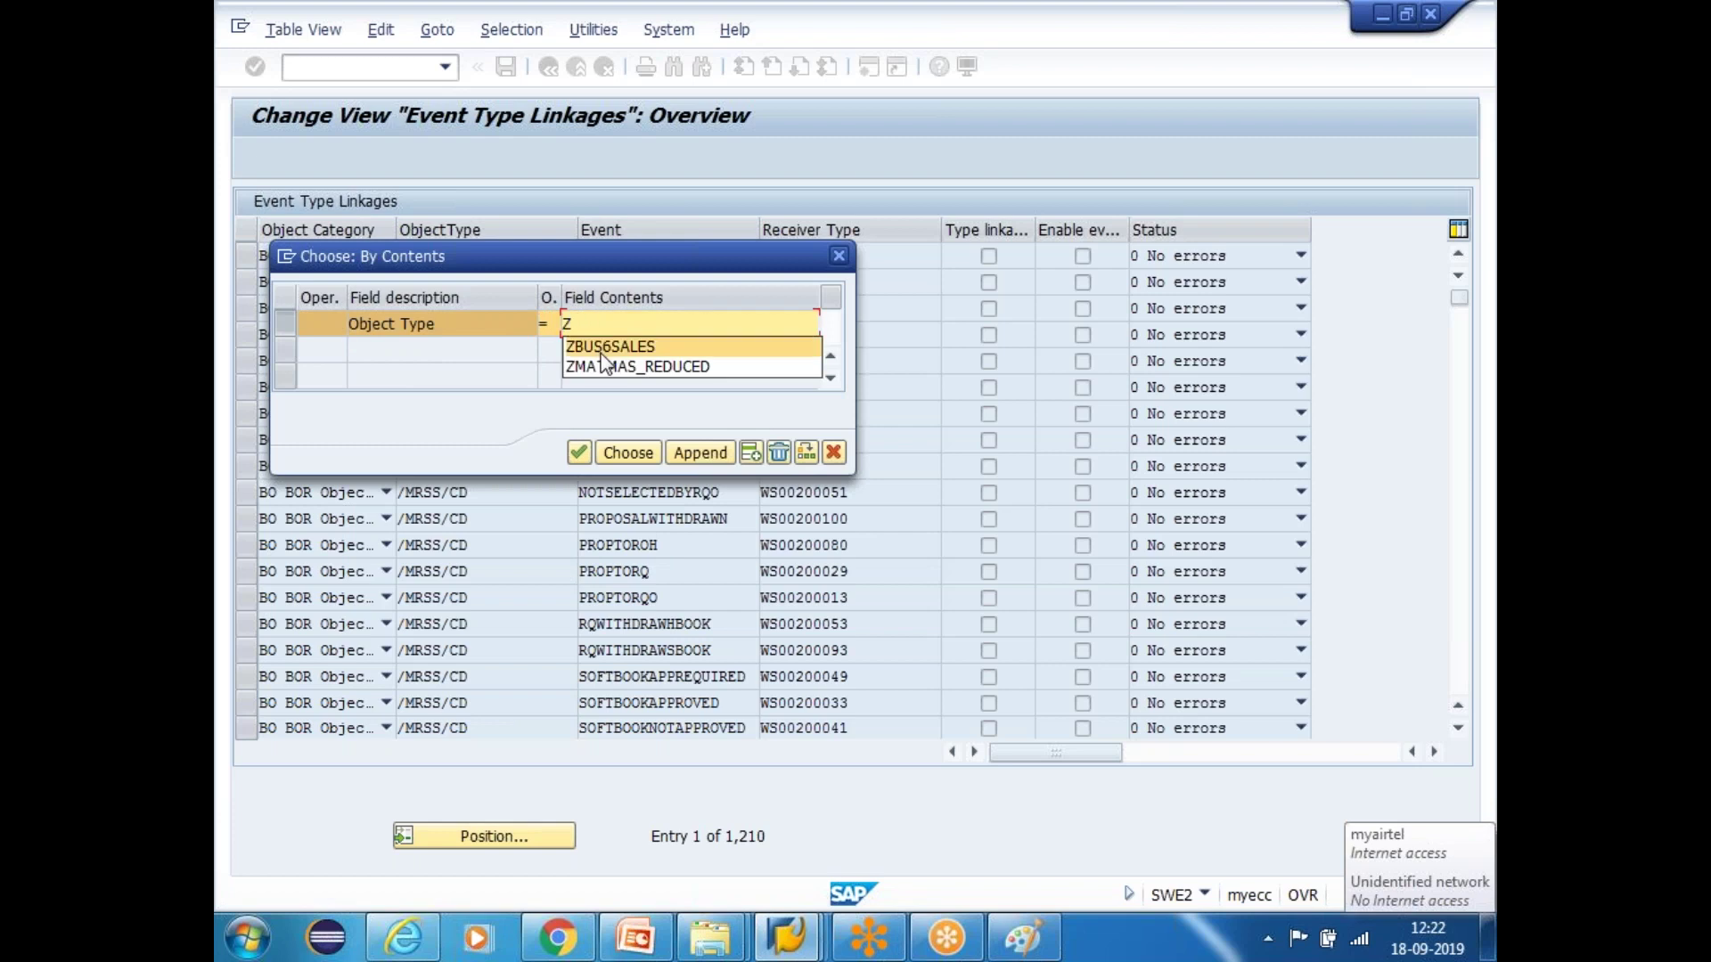
pyautogui.click(599, 348)
pyautogui.click(615, 454)
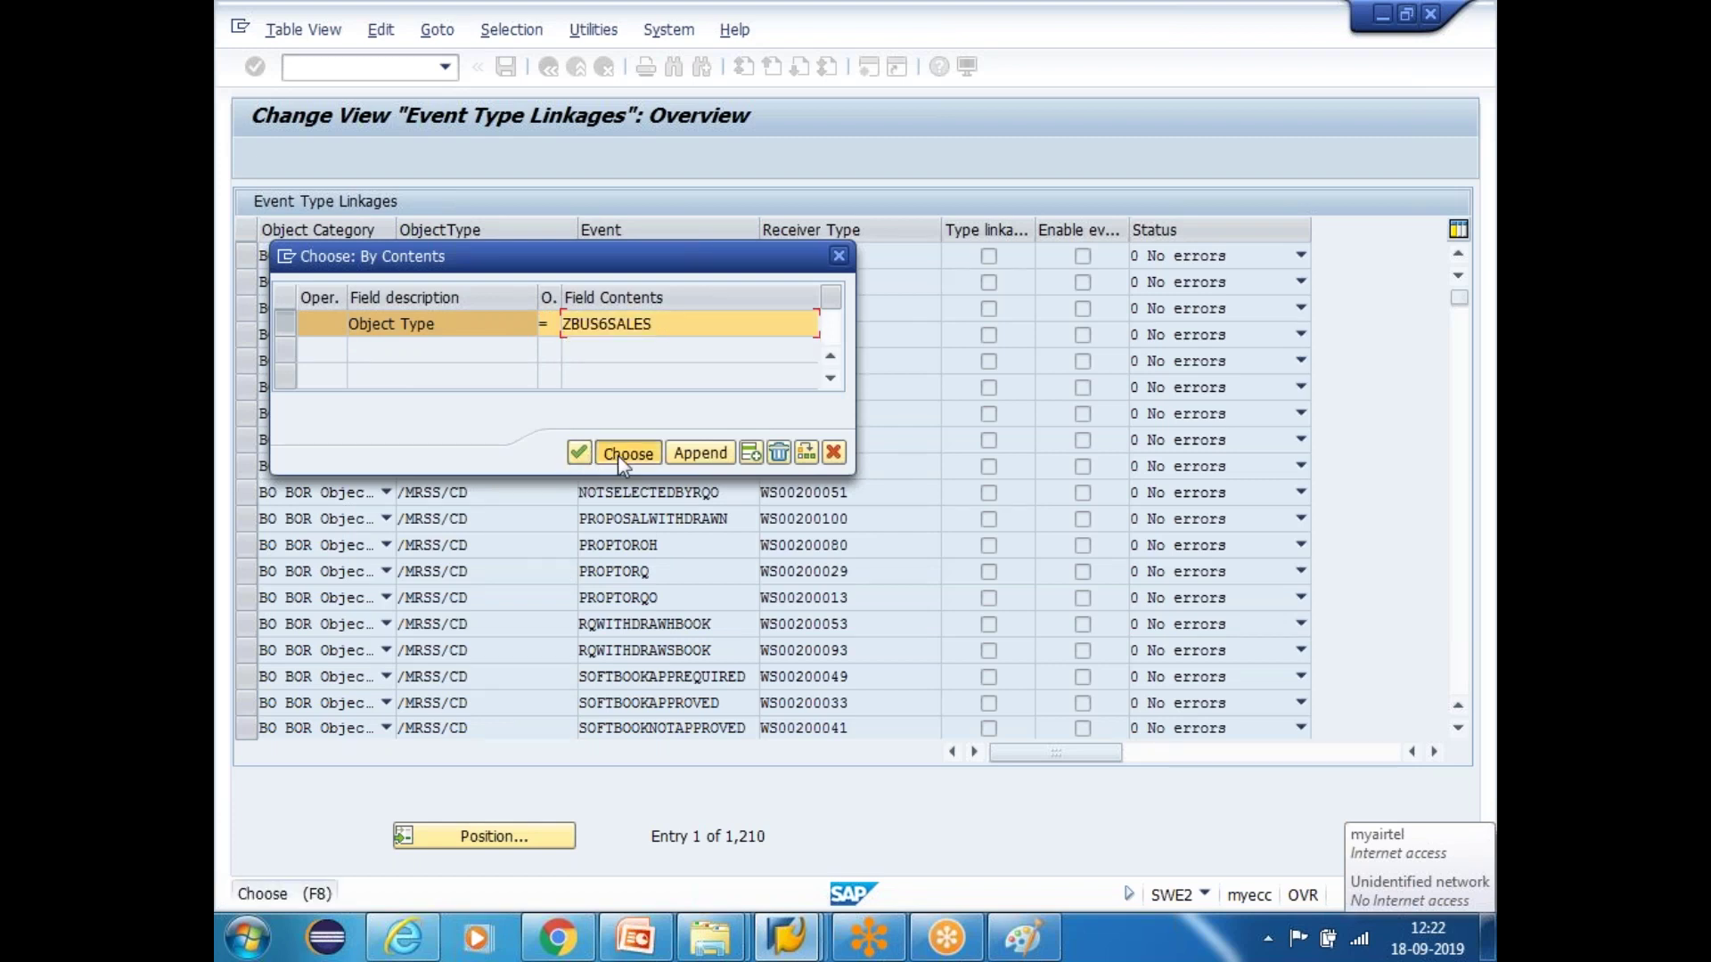
# Scroll and page through the table to the ZBUS6SALES START_WORKFLOW row
pyautogui.click(441, 653)
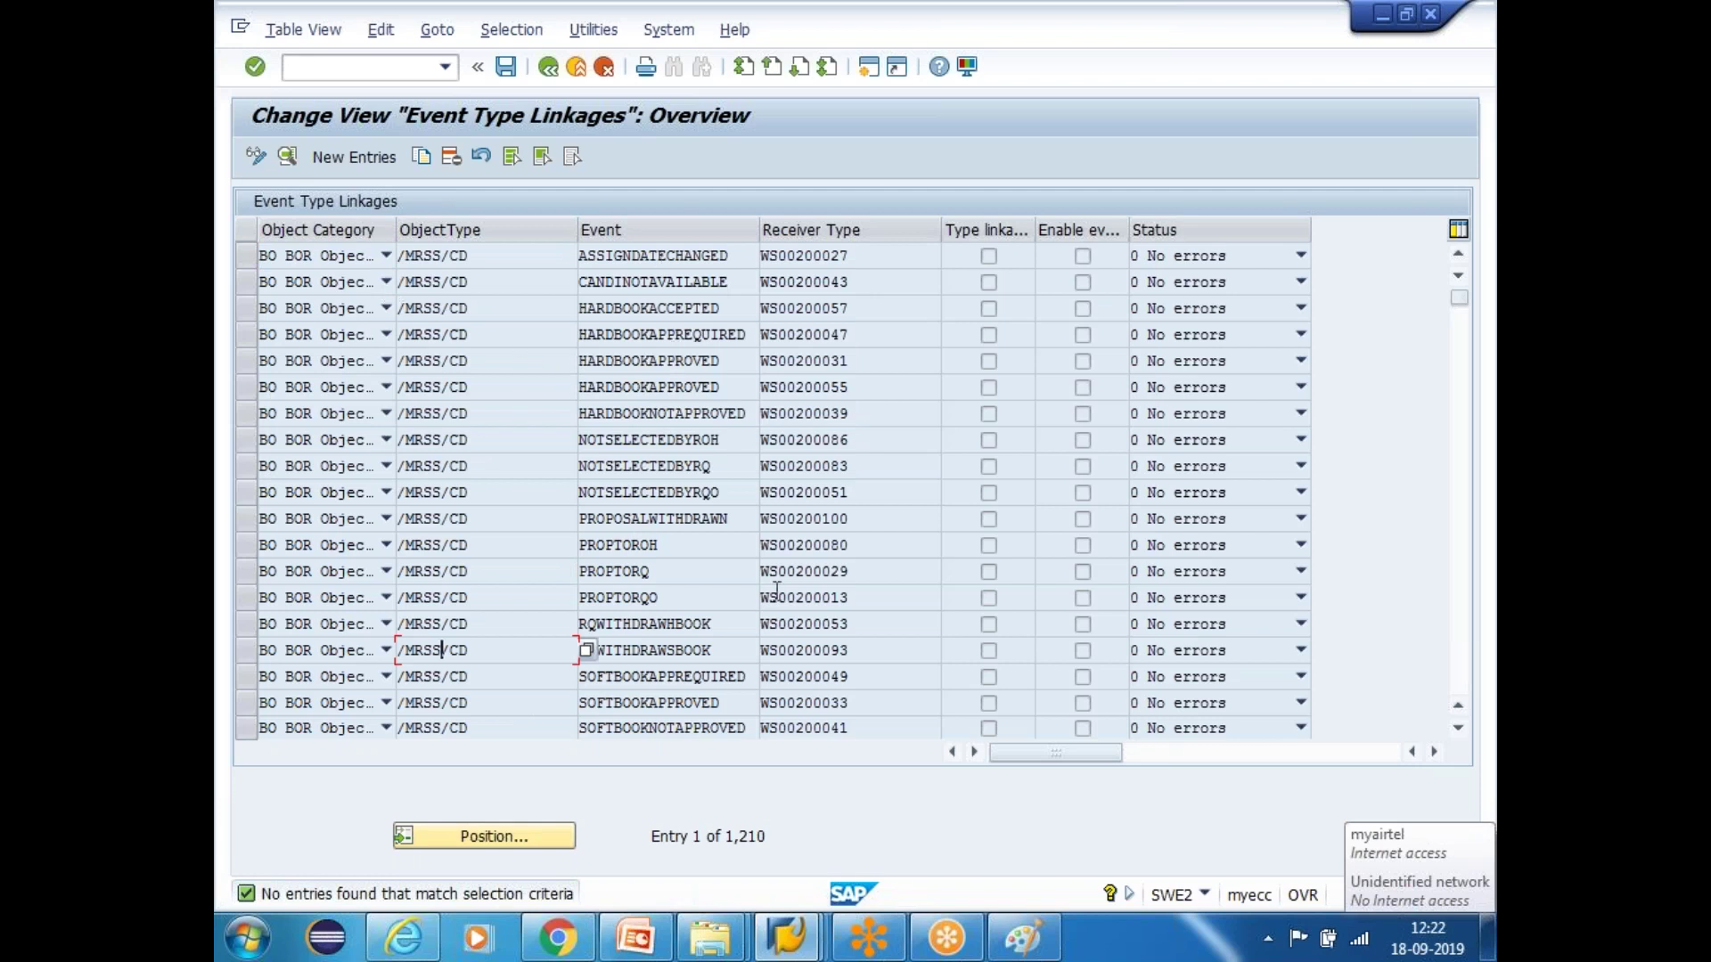
pyautogui.moveTo(1458, 303); pyautogui.dragTo(1459, 683)
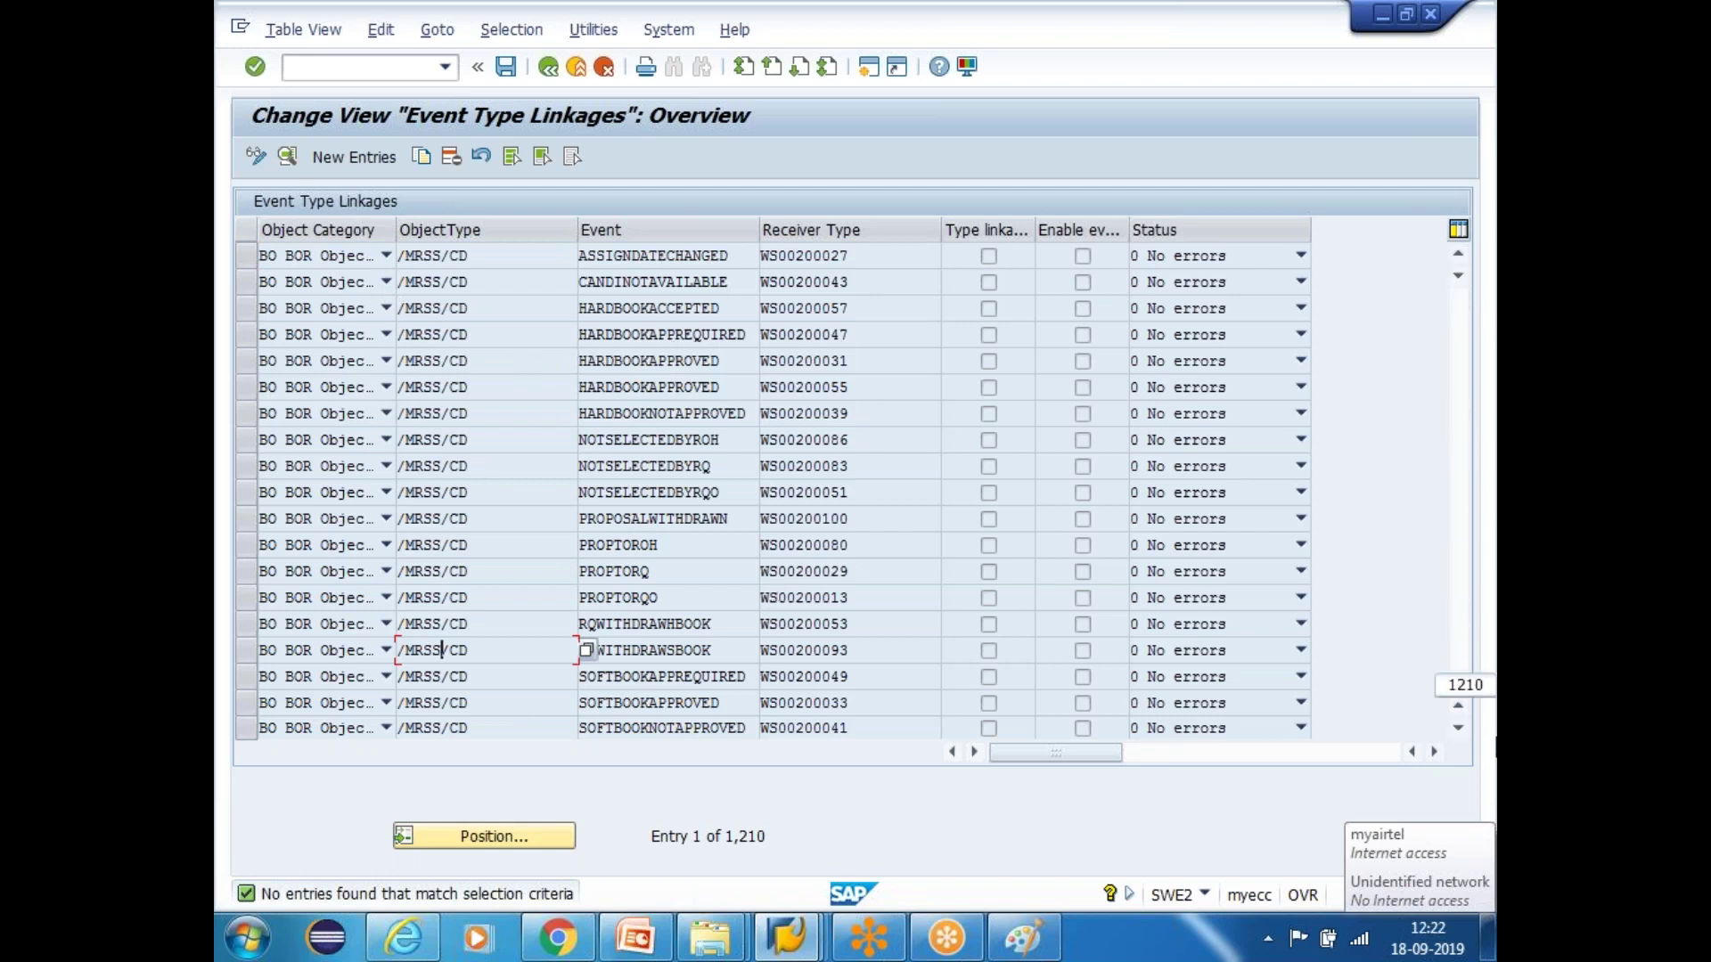
pyautogui.scroll(9, 453, 467)
pyautogui.scroll(13, 775, 492)
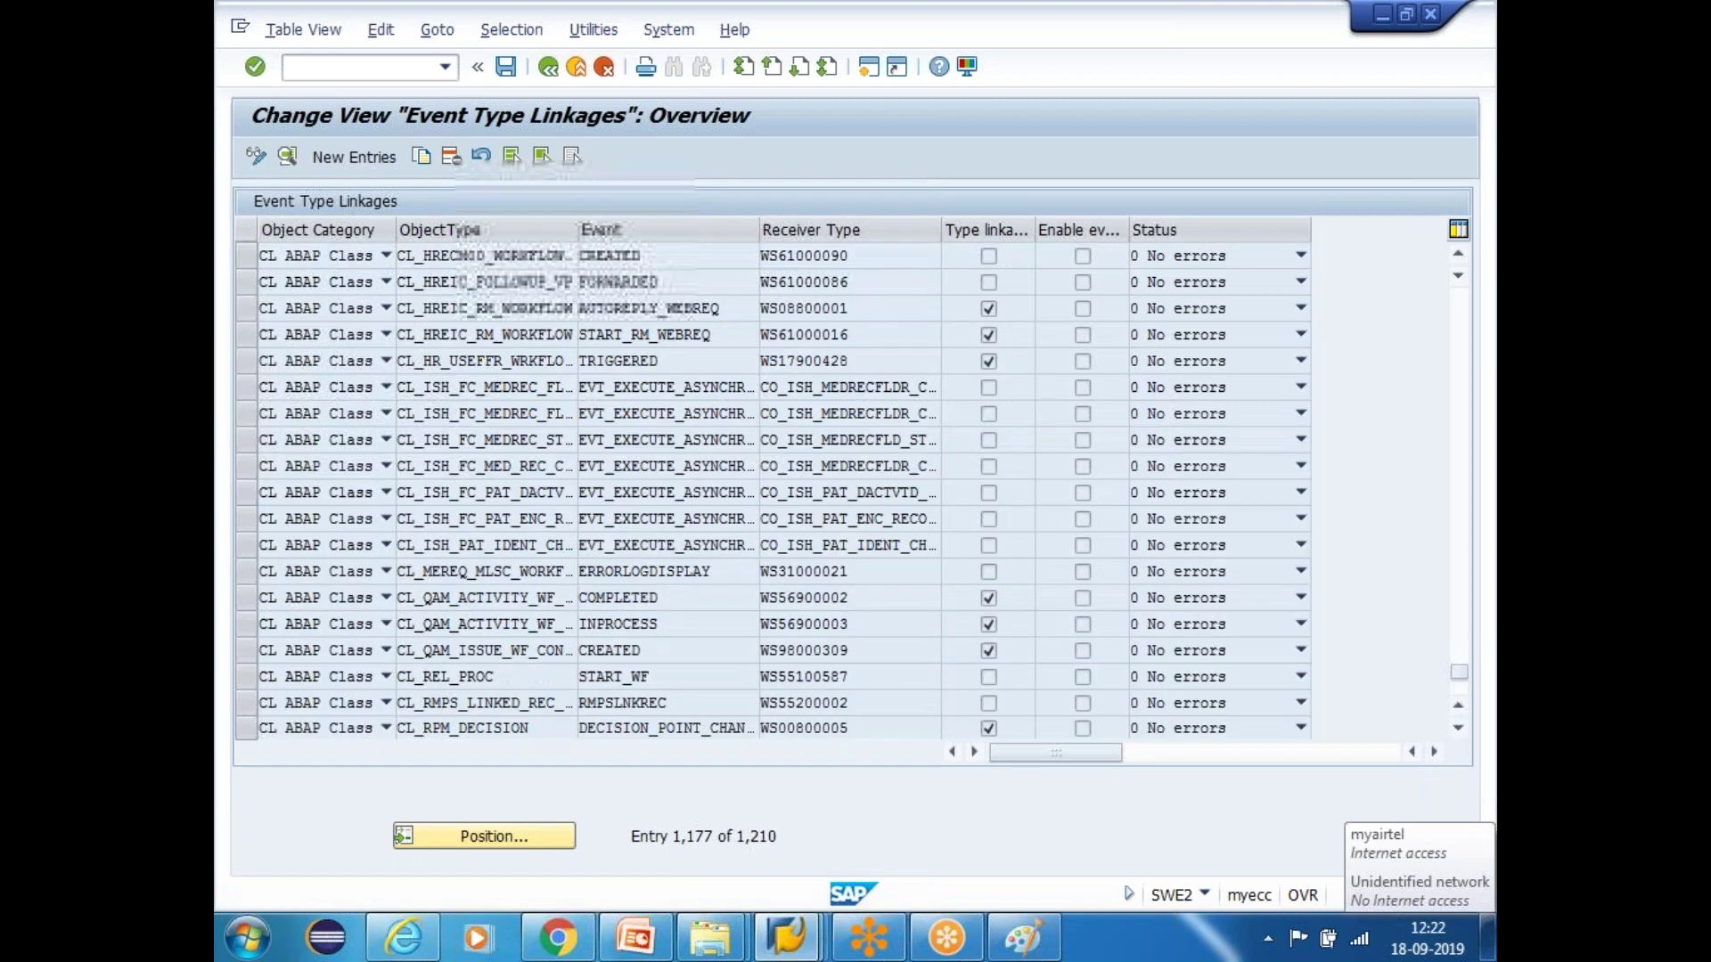
pyautogui.scroll(2, 775, 492)
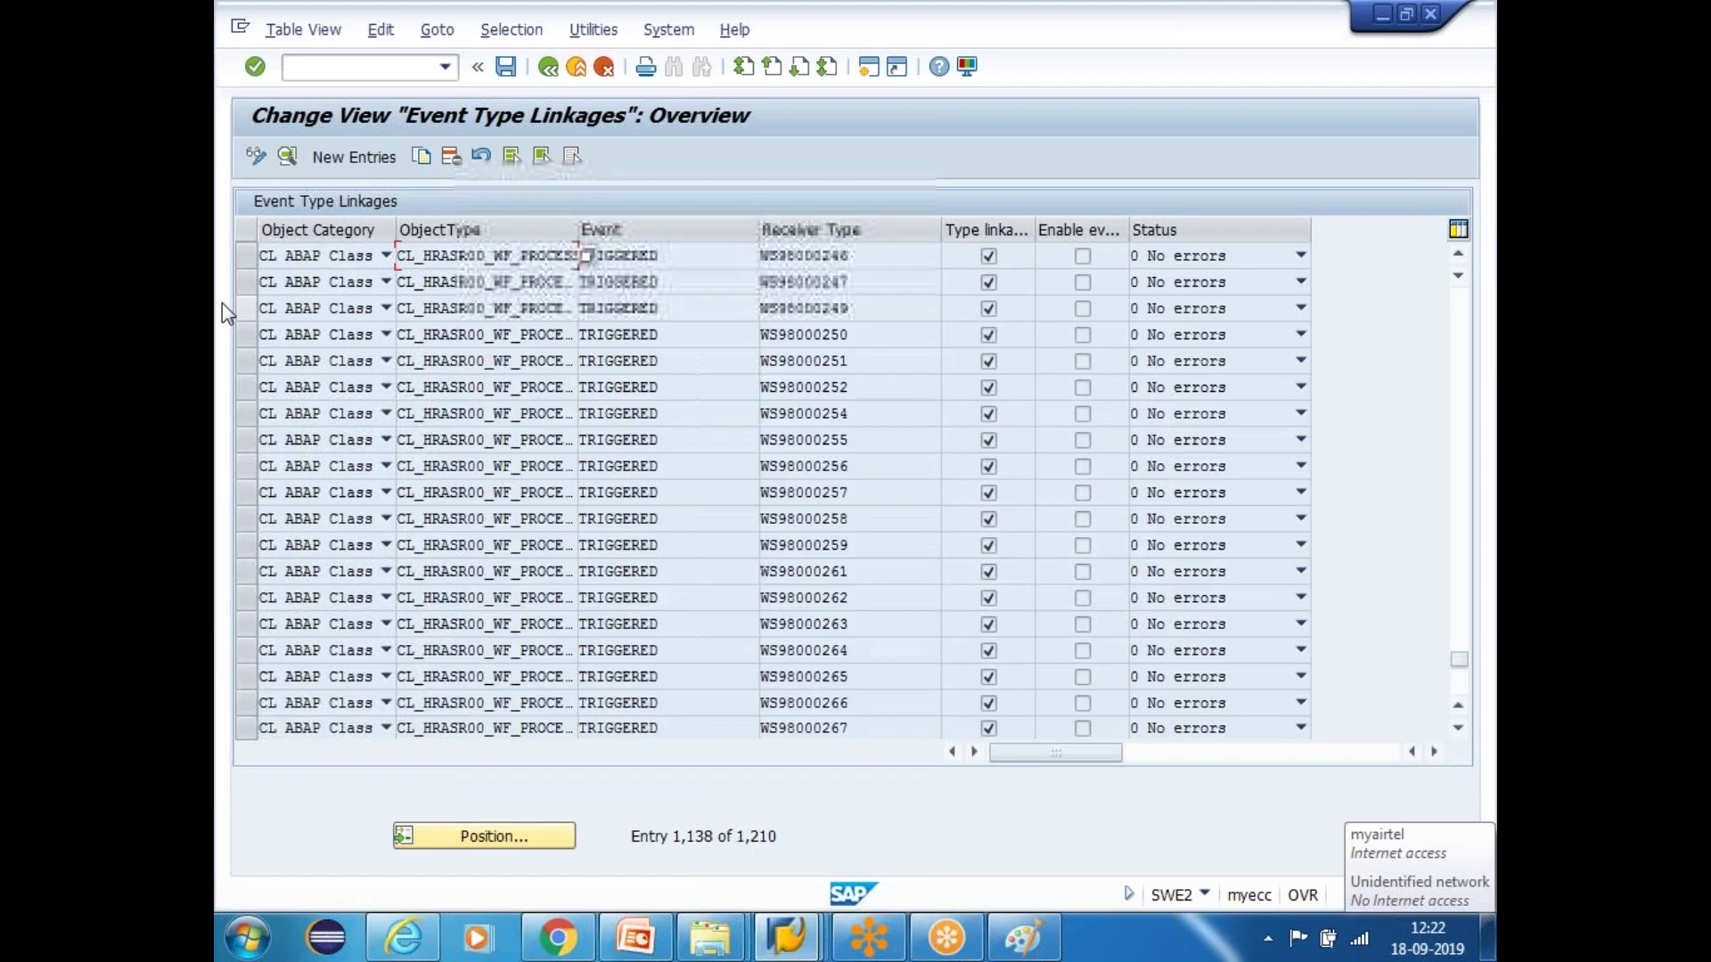
pyautogui.click(253, 255)
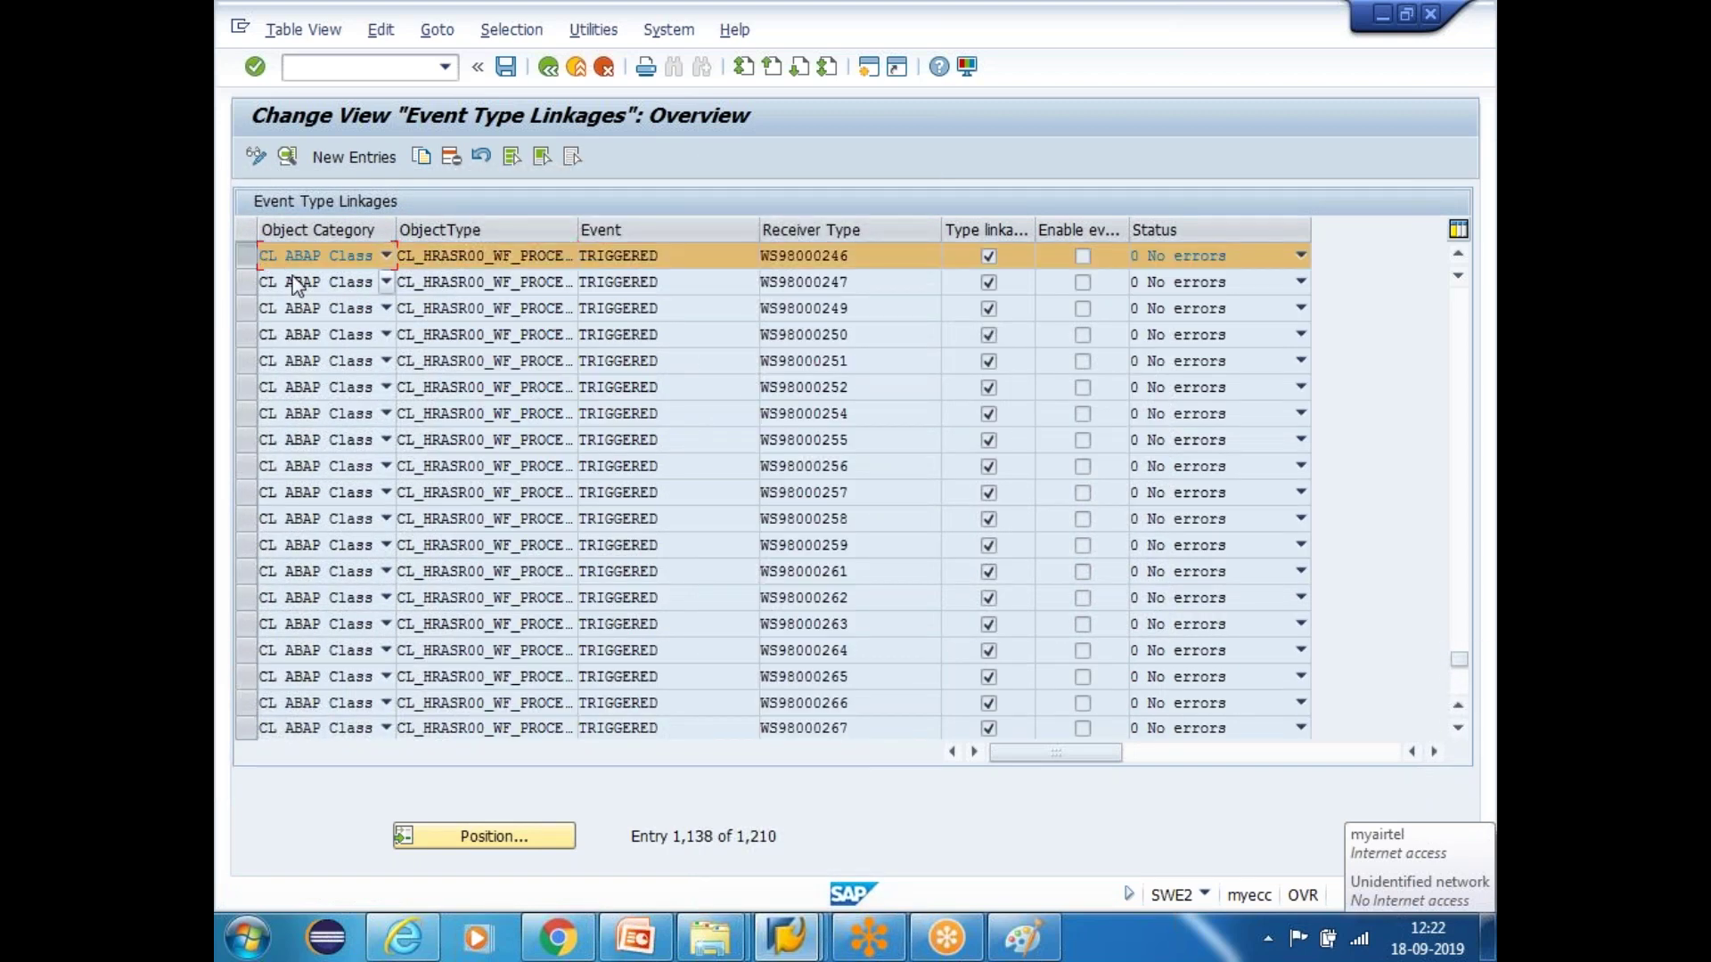
pyautogui.press('pageup')
pyautogui.press('pageup')
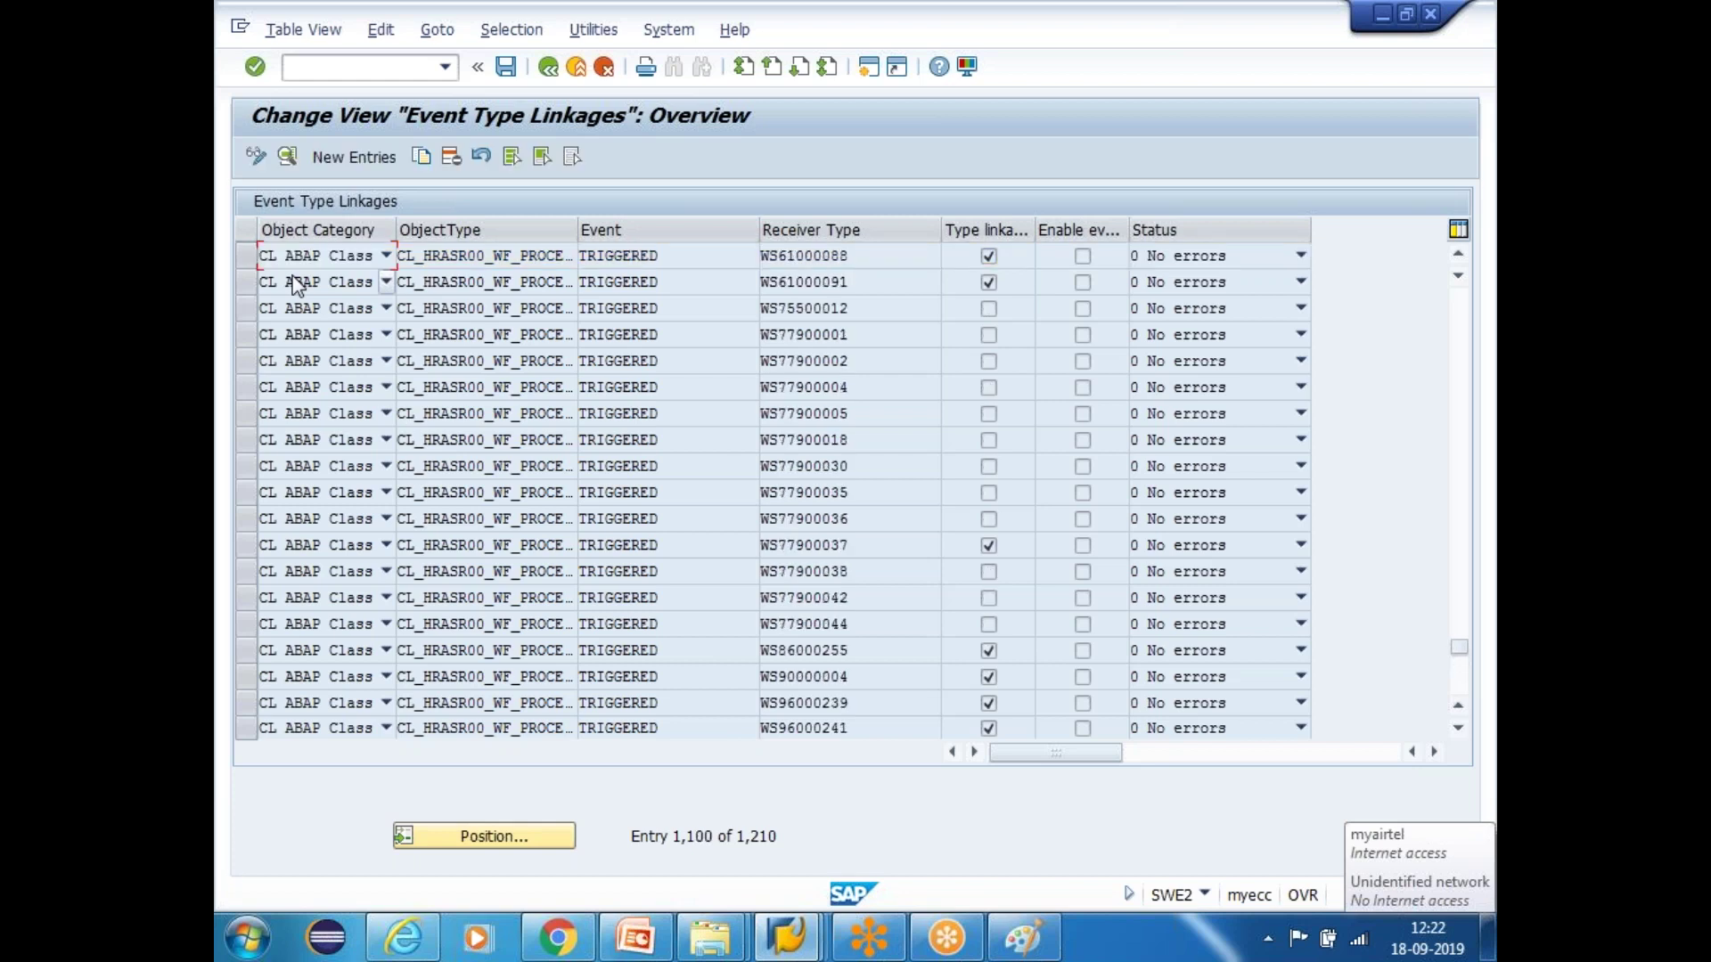
pyautogui.press('pageup')
pyautogui.press('pageup')
pyautogui.press('pageup')
pyautogui.press('pageup')
pyautogui.press('pageup')
pyautogui.press('pageup')
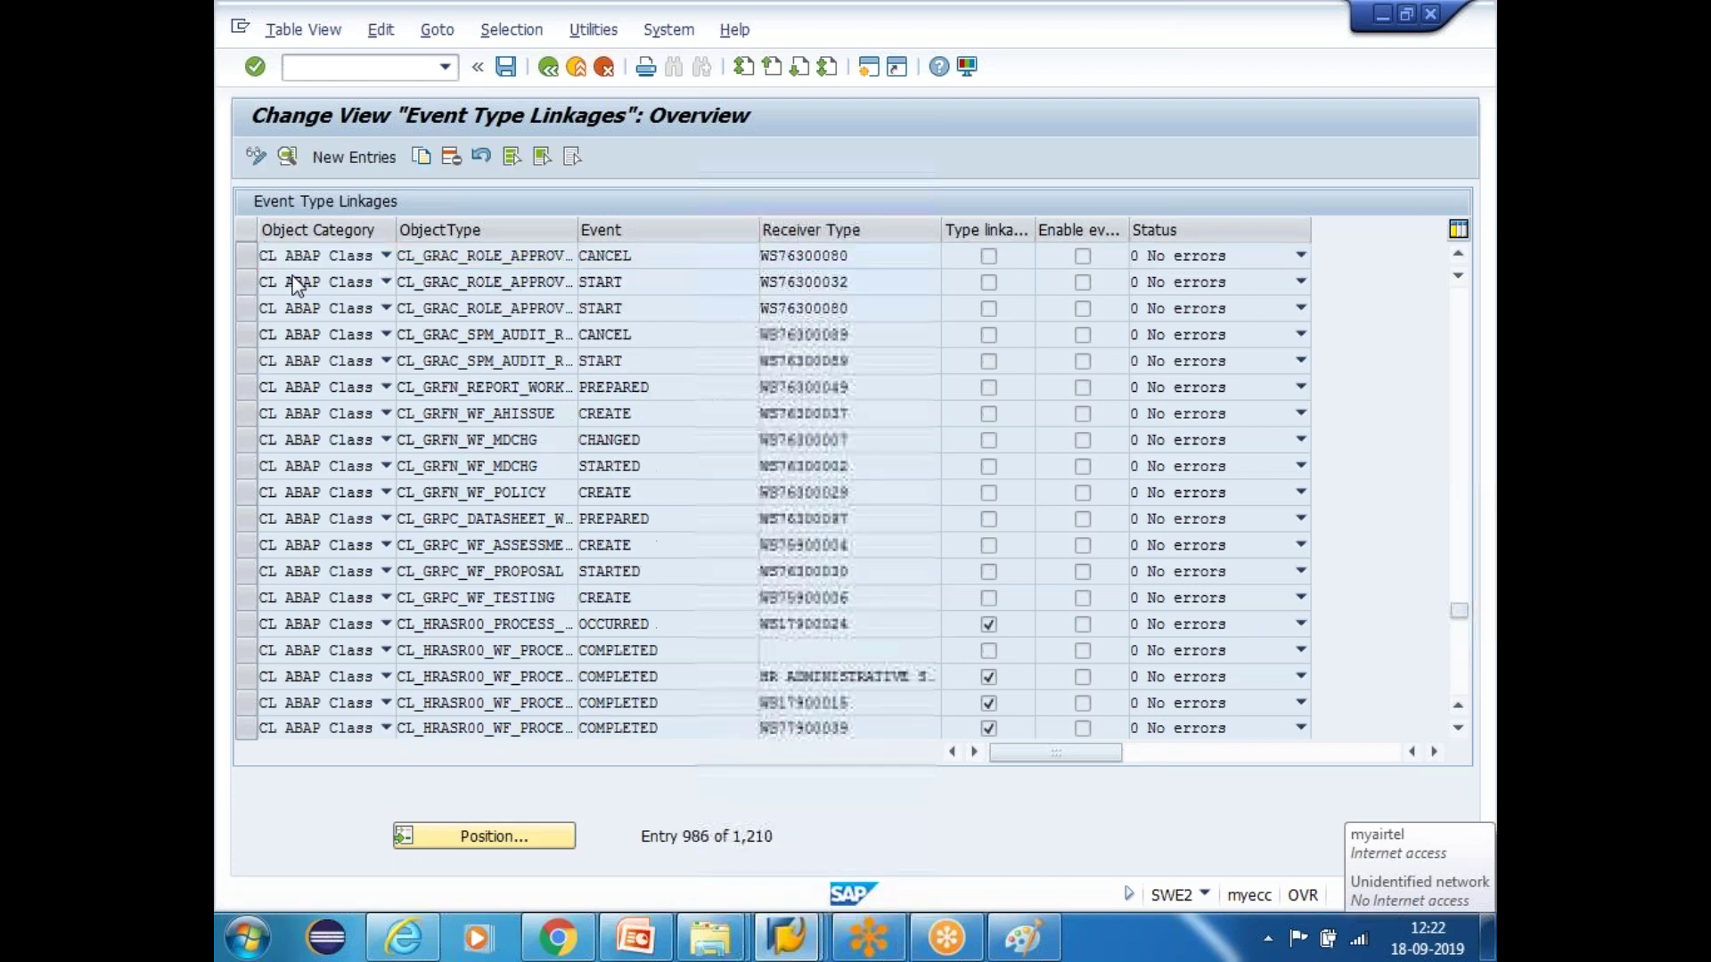
pyautogui.press('pageup')
pyautogui.press('pageup')
pyautogui.press('pageup')
pyautogui.press('pageup')
pyautogui.press('pageup')
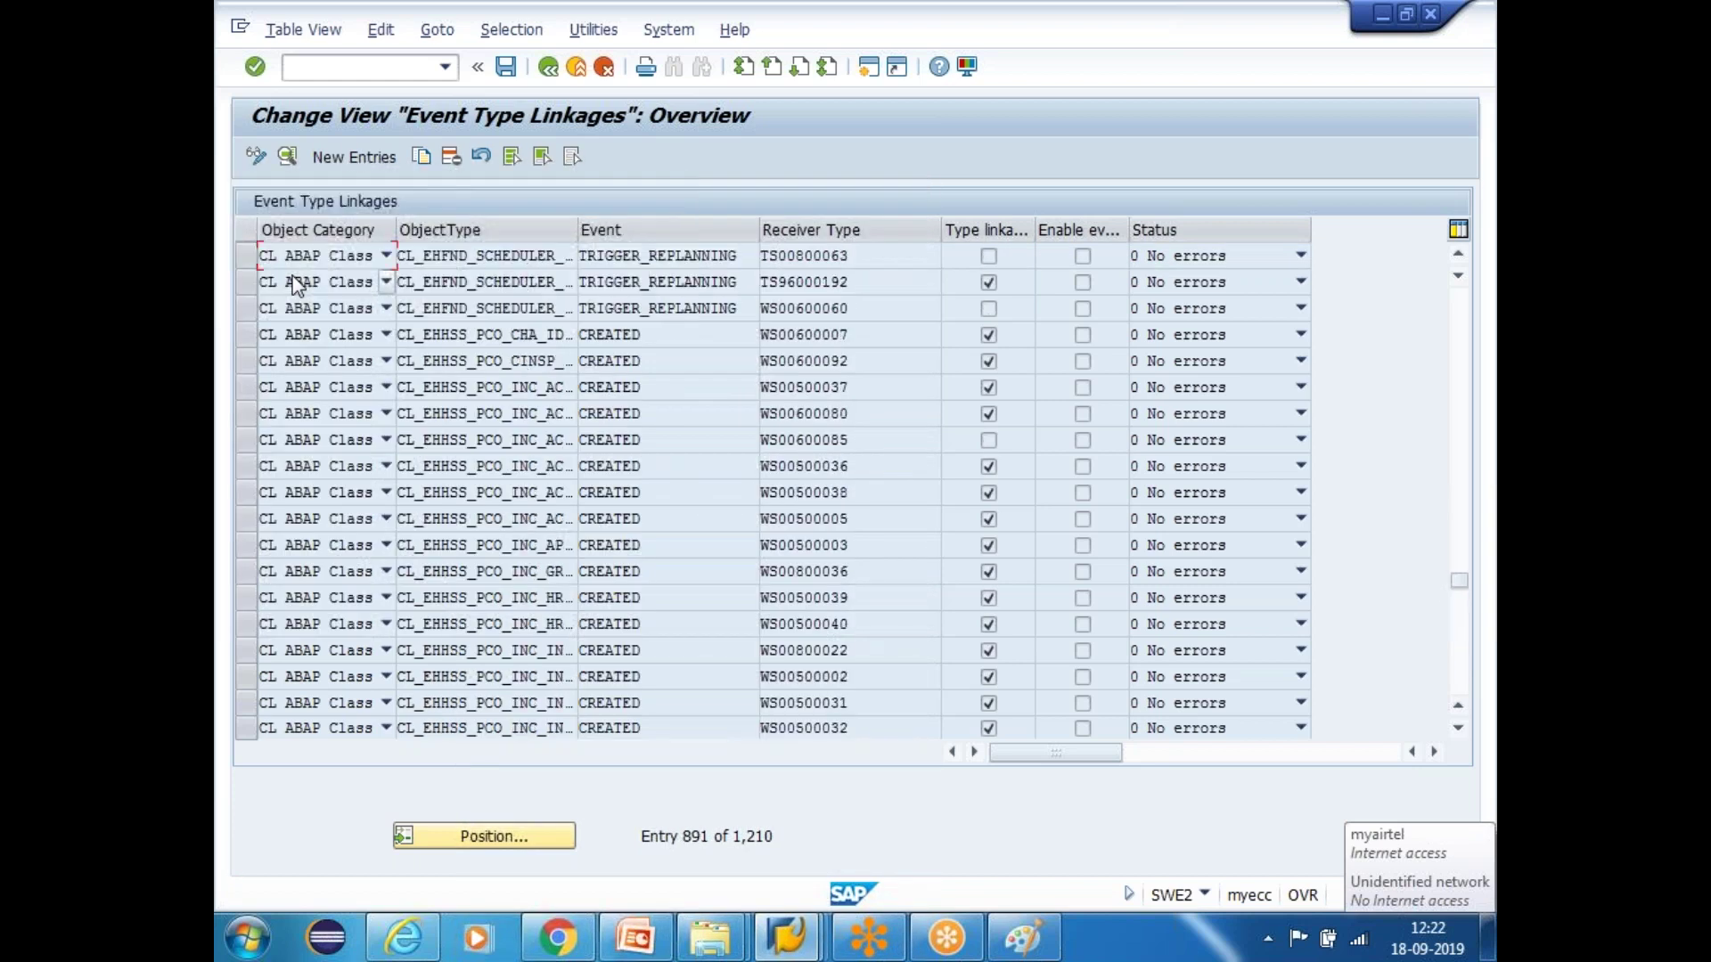
pyautogui.press('pageup')
pyautogui.press('pageup')
pyautogui.press('pageup')
pyautogui.press('pageup')
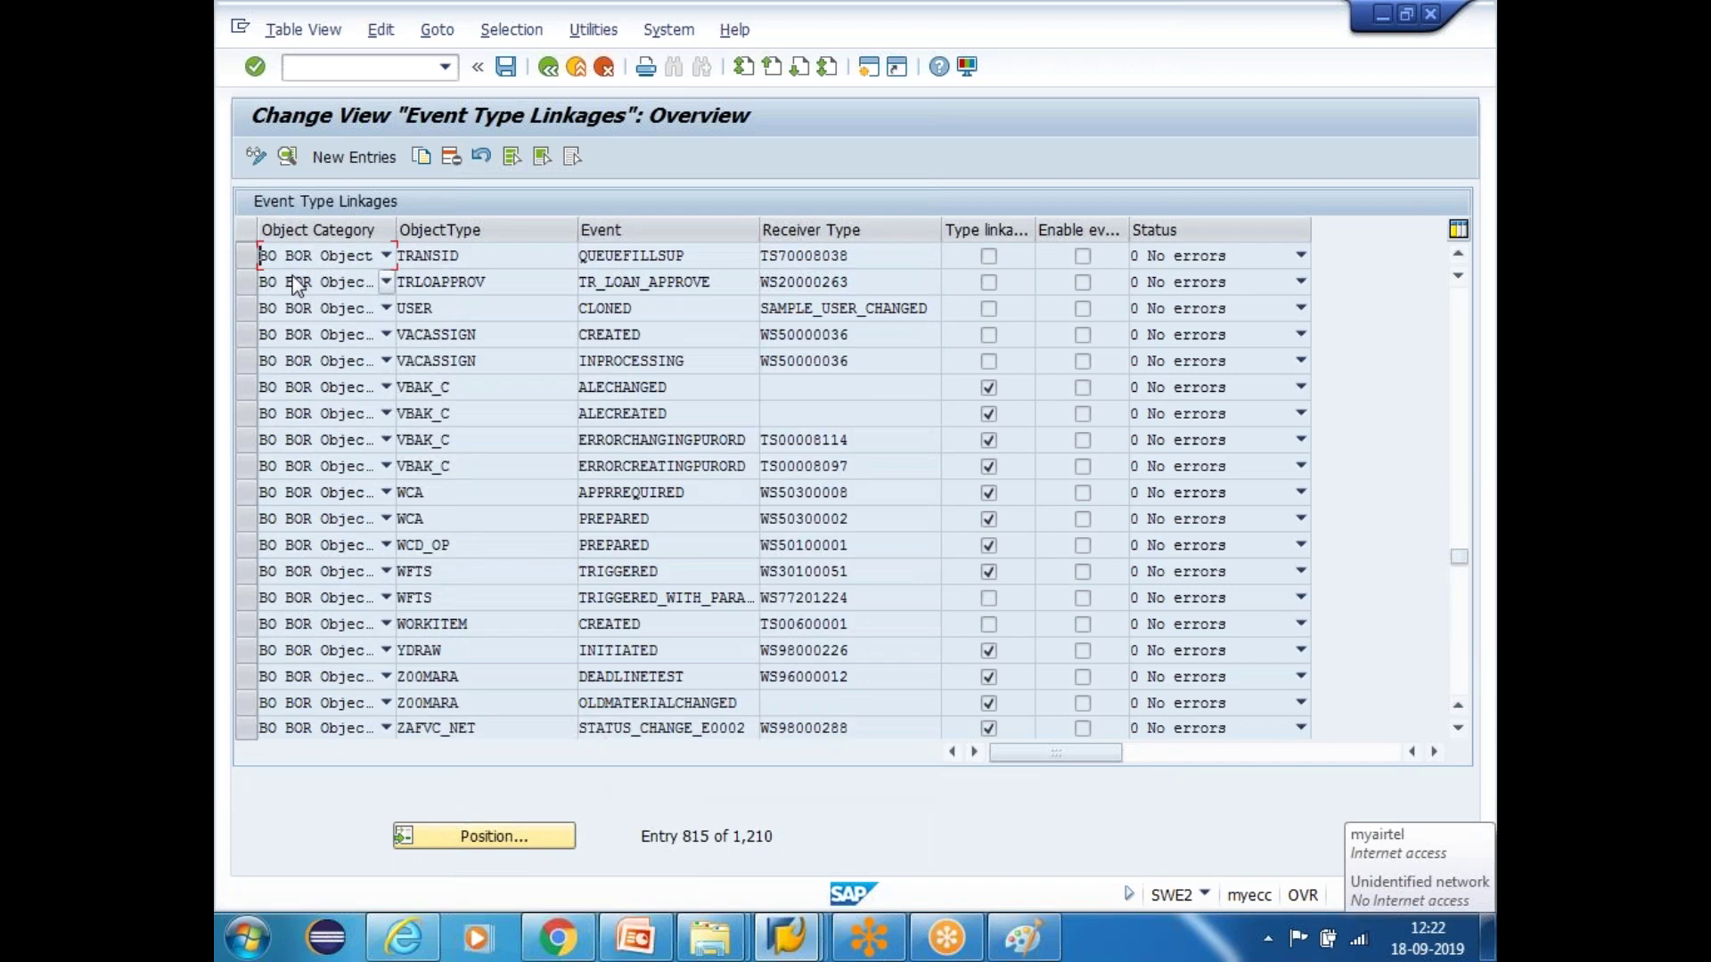
pyautogui.press('pagedown')
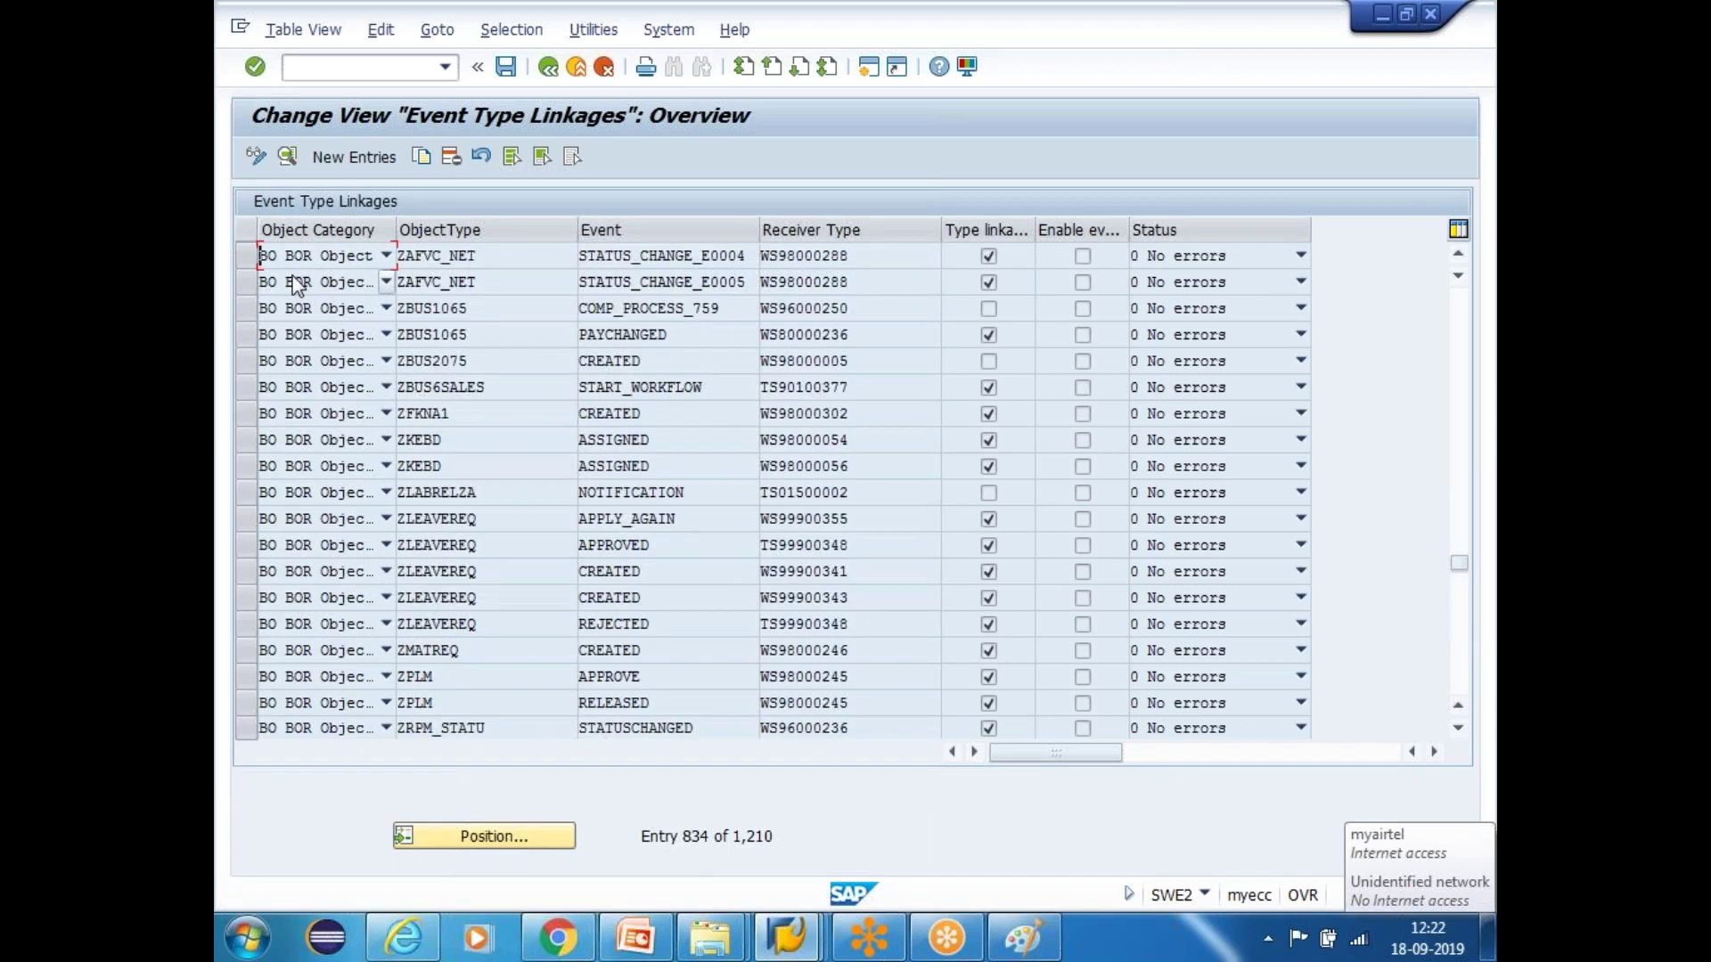
pyautogui.click(246, 387)
pyautogui.moveTo(523, 392); pyautogui.dragTo(397, 388)
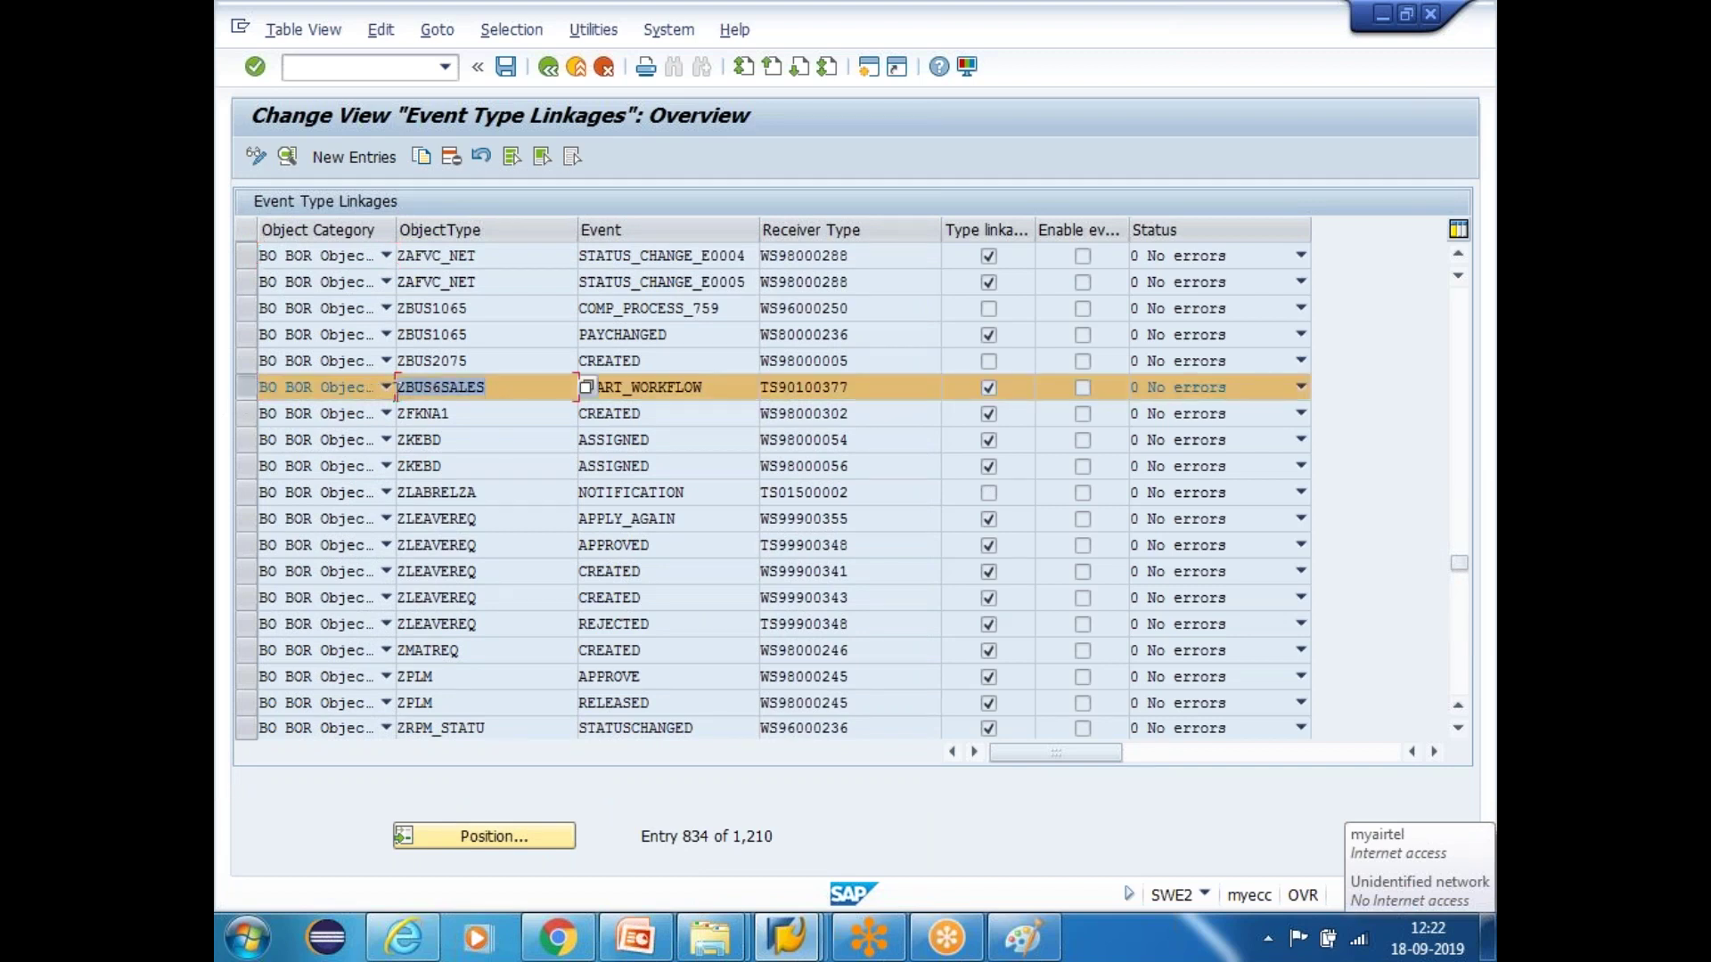
pyautogui.click(704, 391)
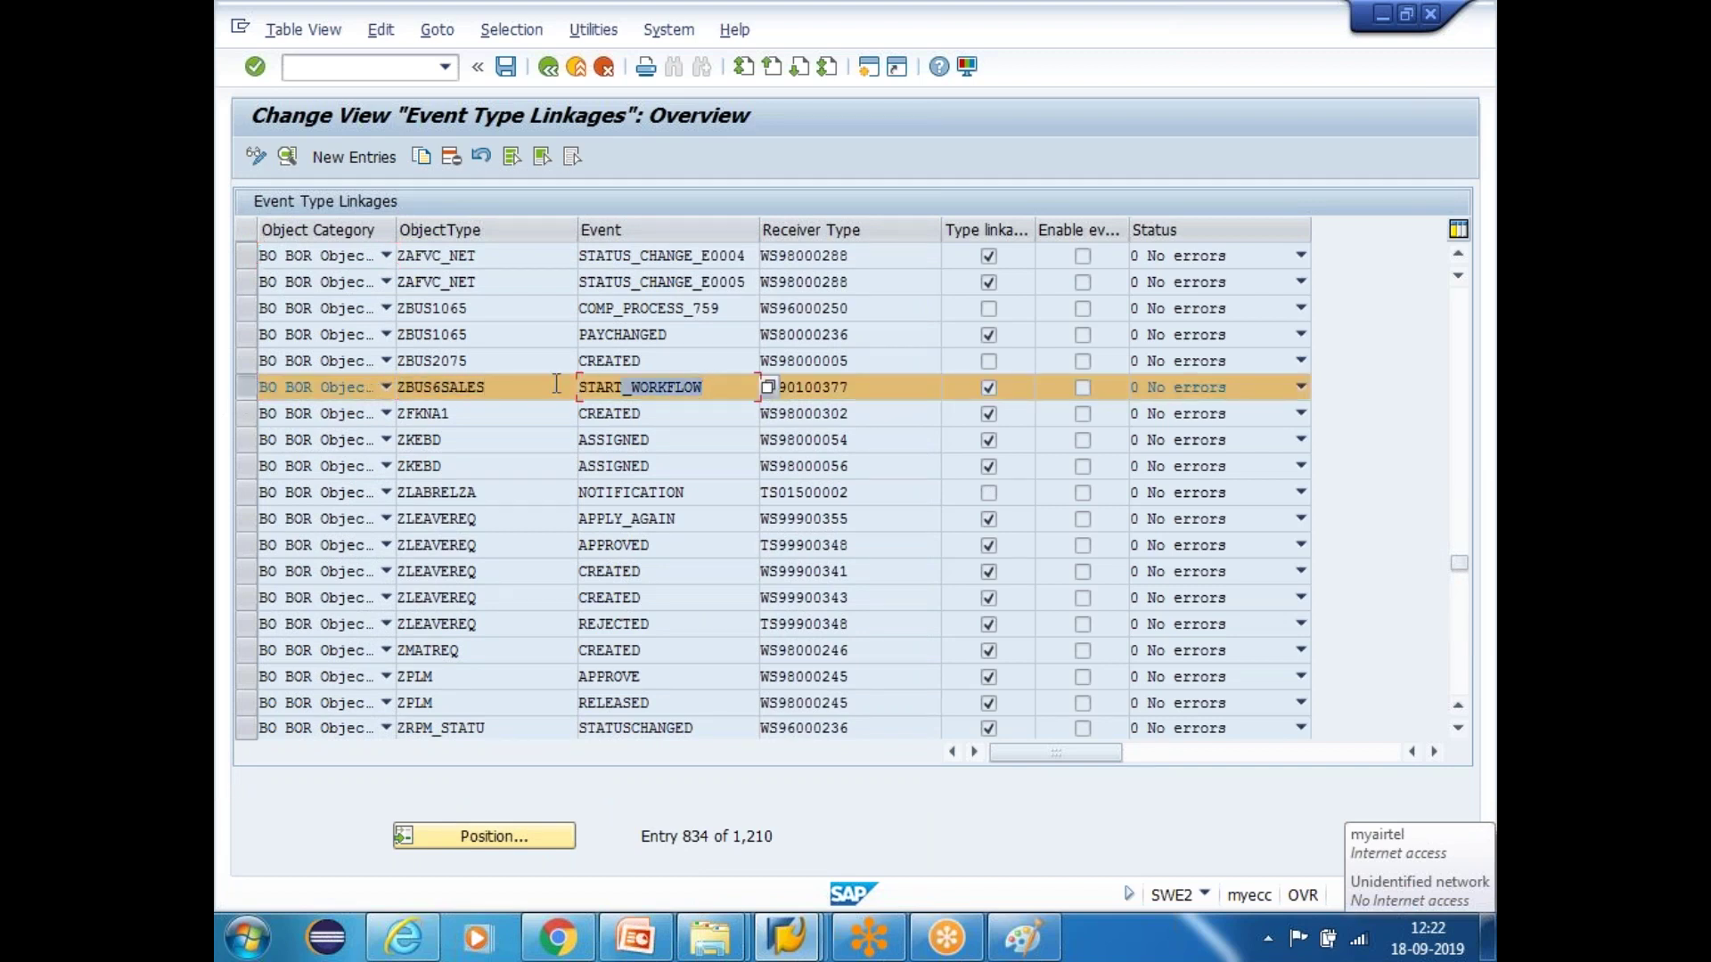
pyautogui.moveTo(879, 386); pyautogui.dragTo(735, 382)
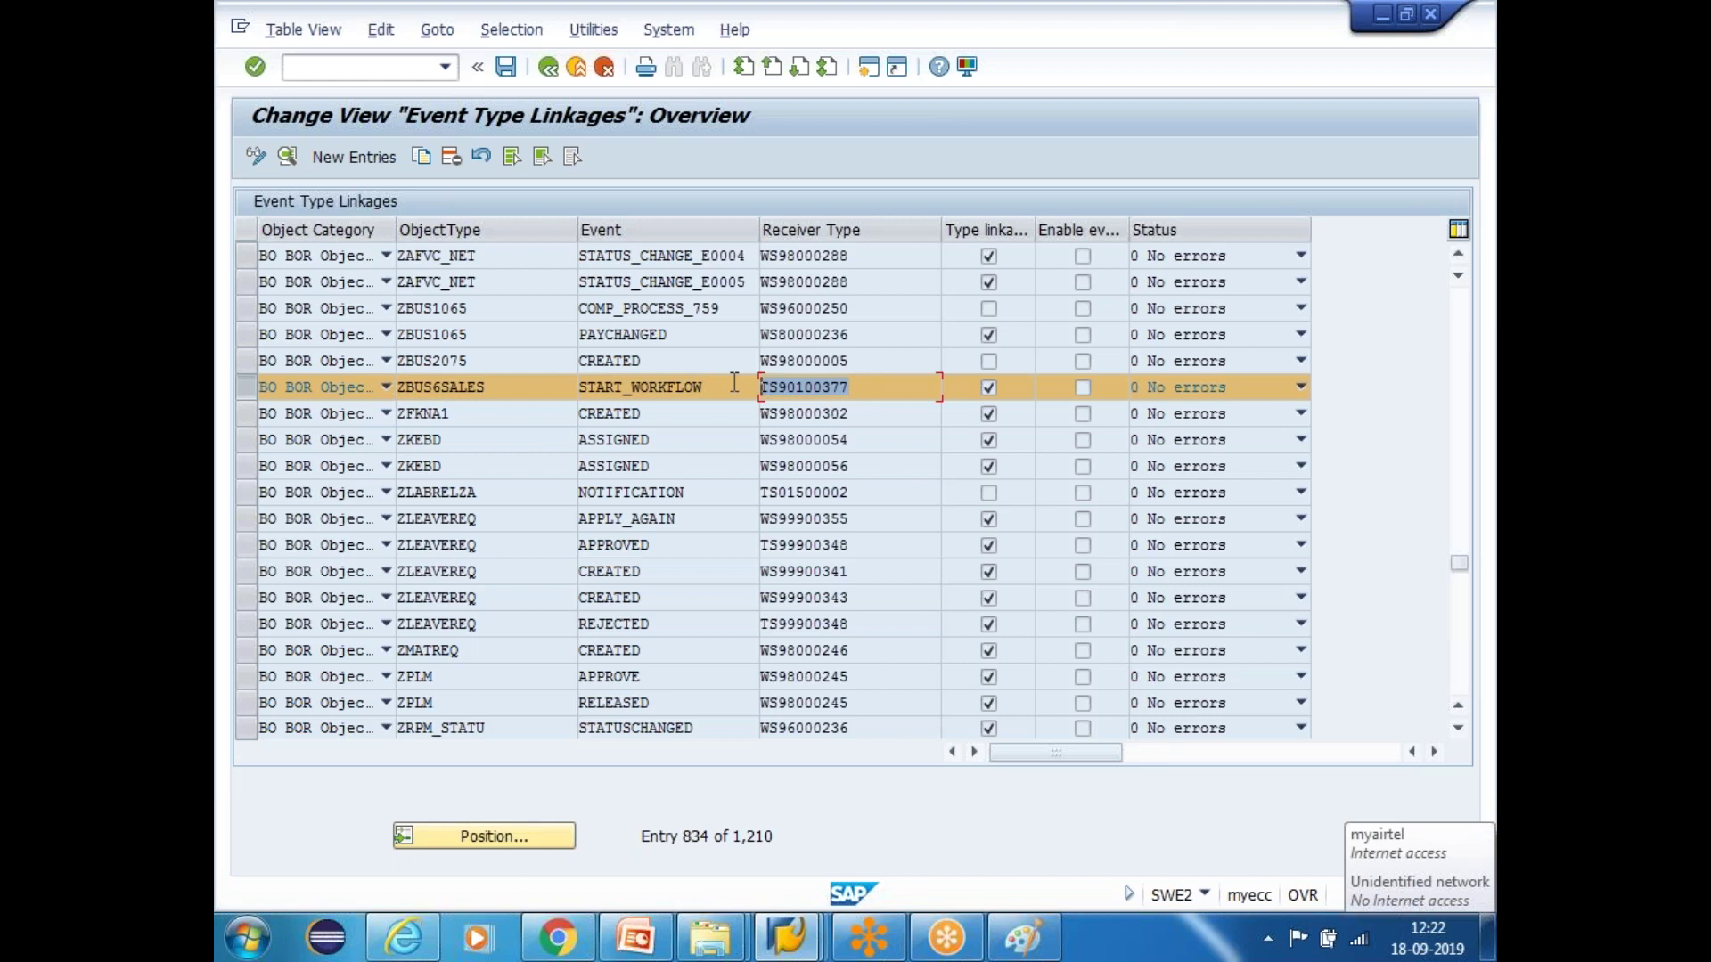
pyautogui.press('Home')
pyautogui.hotkey('alt', 'Tab')
pyautogui.write('p')
pyautogui.press('Return')
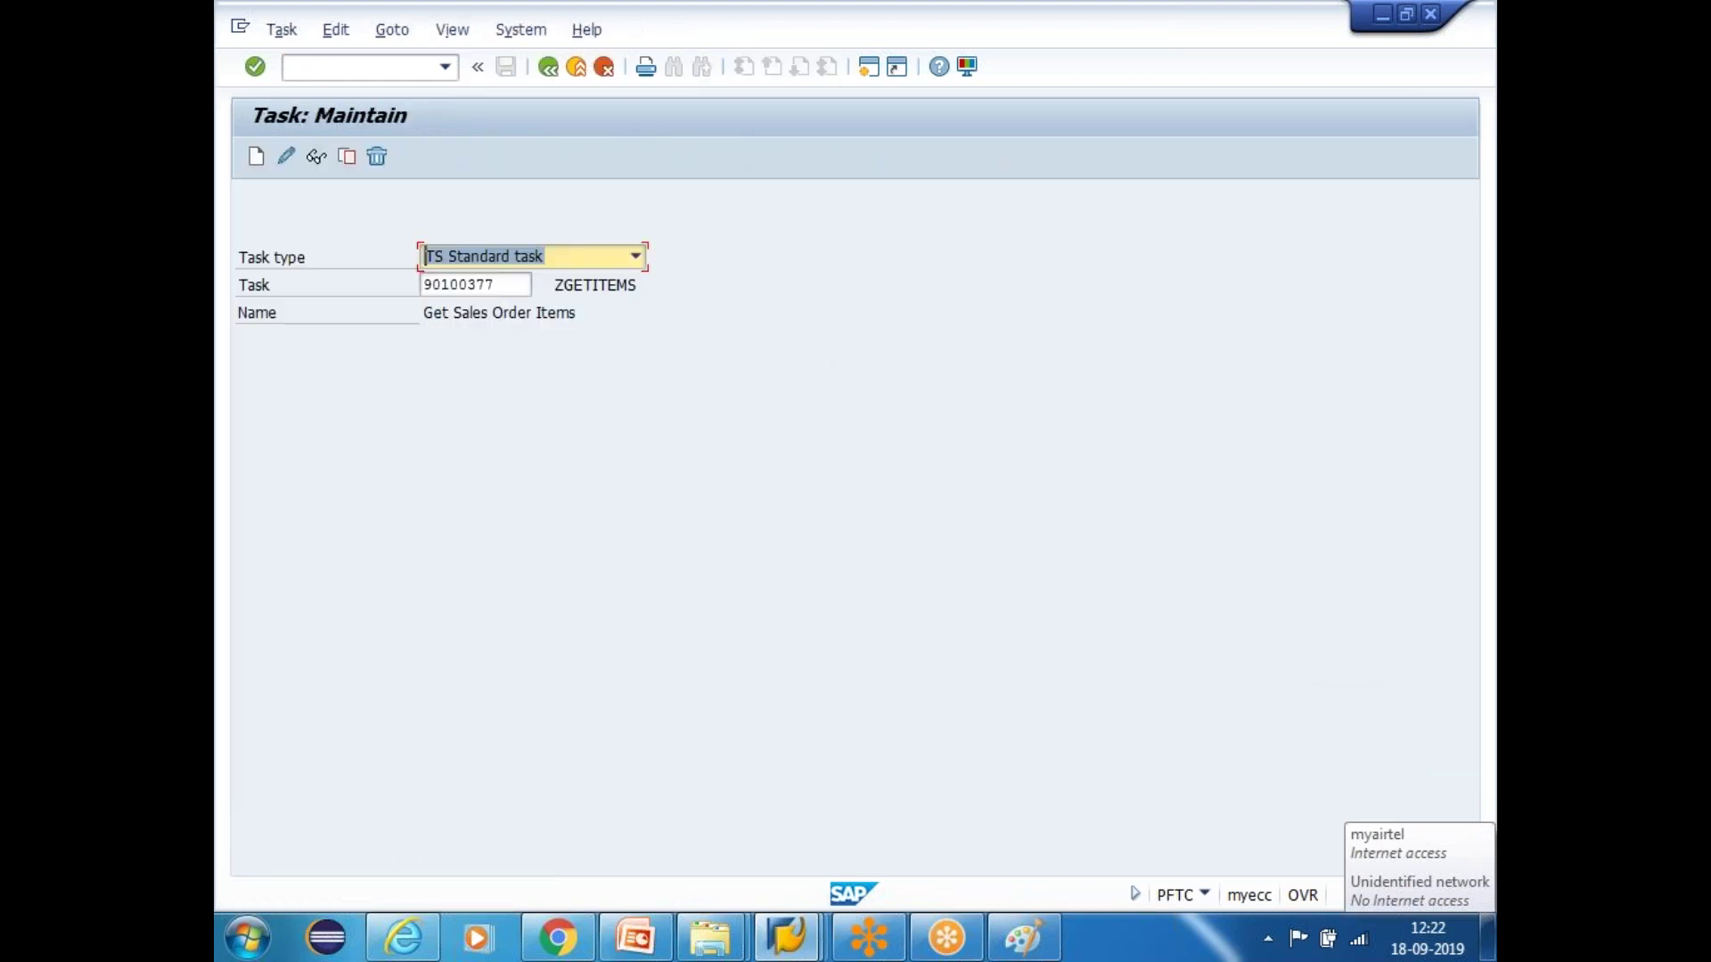
pyautogui.moveTo(509, 284); pyautogui.dragTo(415, 269)
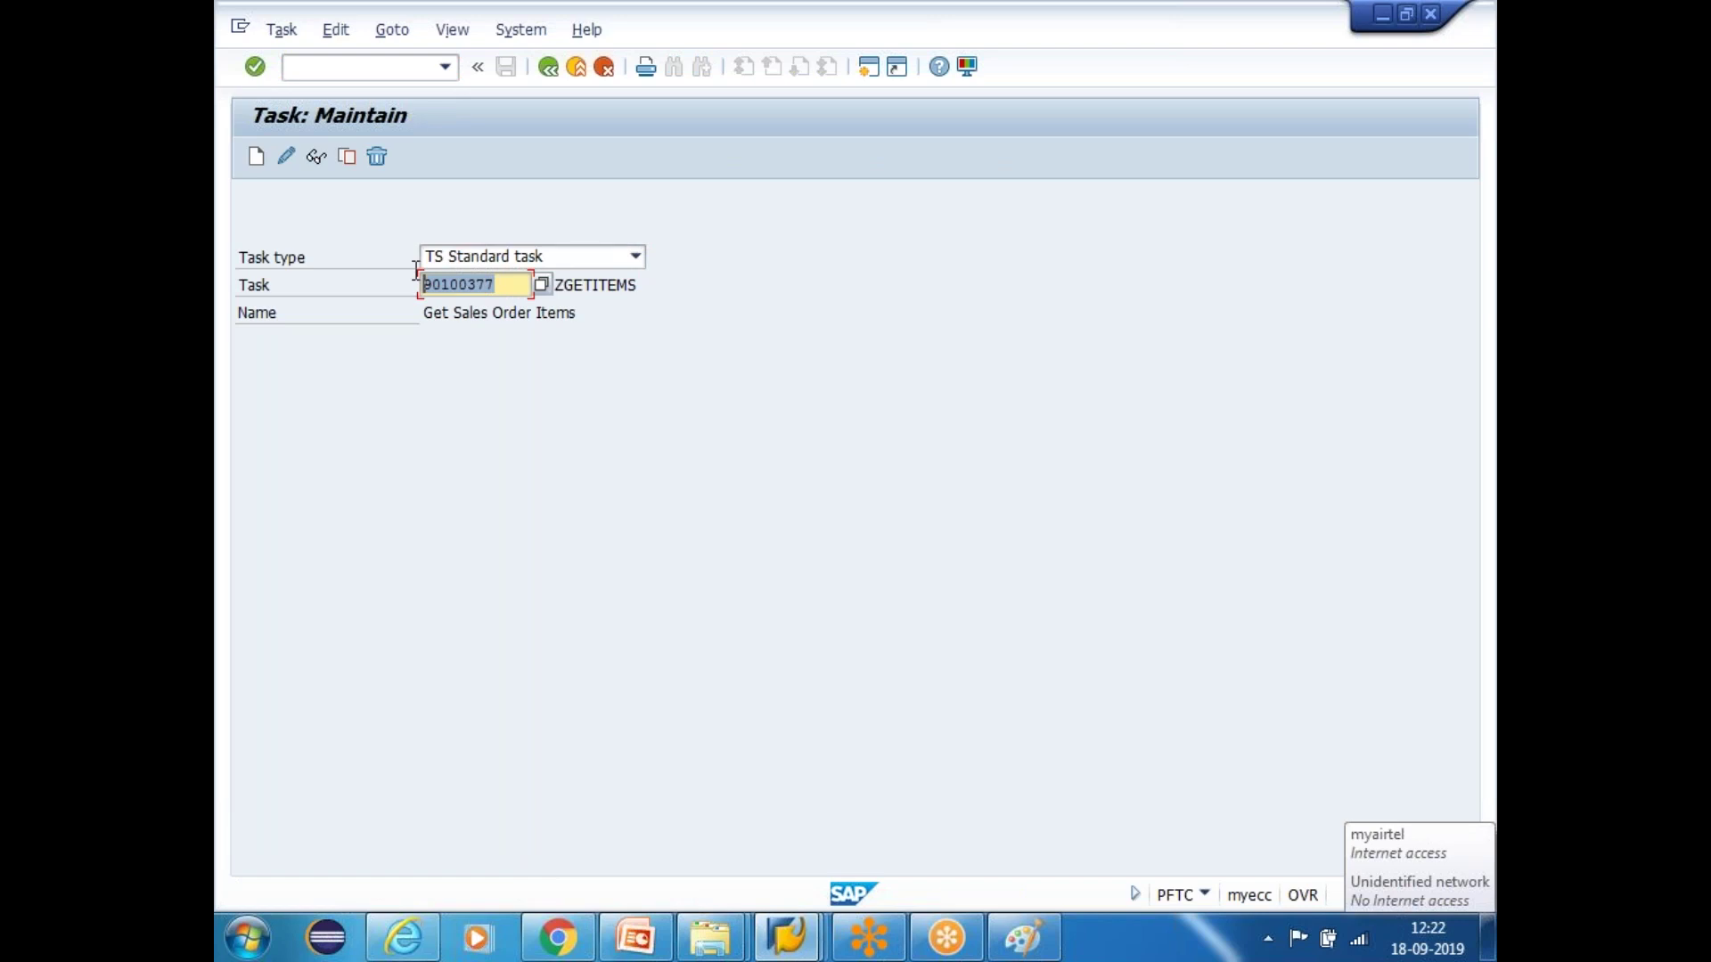
pyautogui.hotkey('alt', 'Tab')
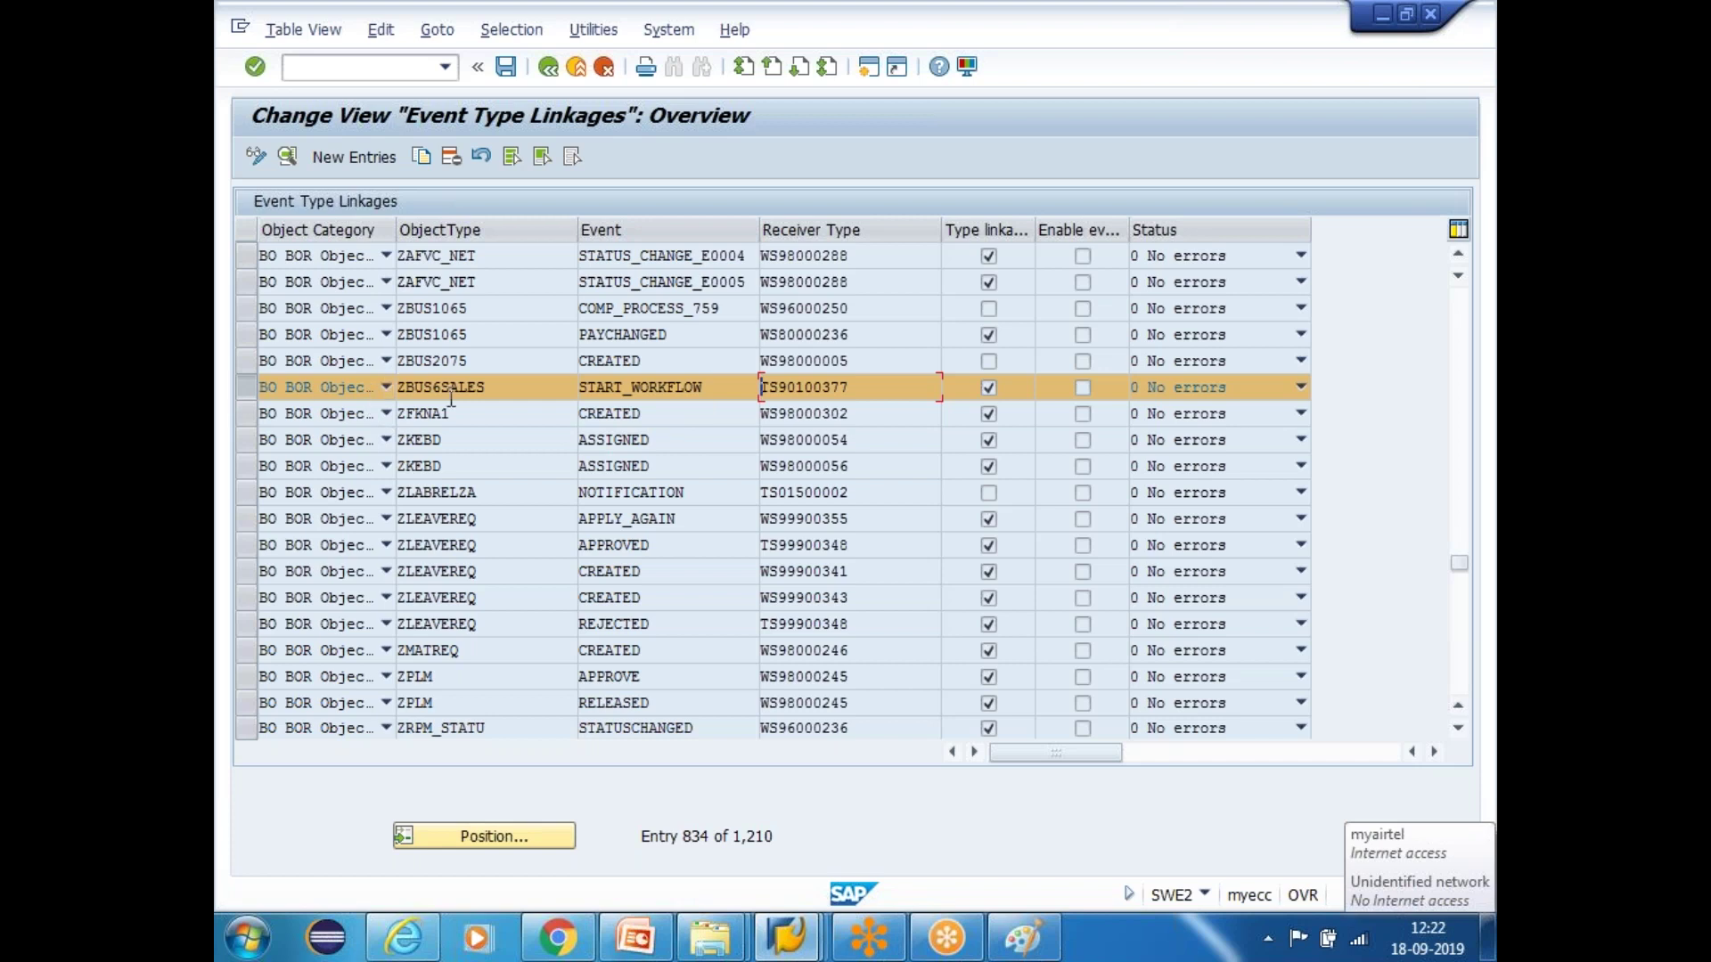
# Show the linkage details, pointing out ZBUS6SALES, START_WORKFLOW, TS90100377 and the receiver function module
pyautogui.click(287, 159)
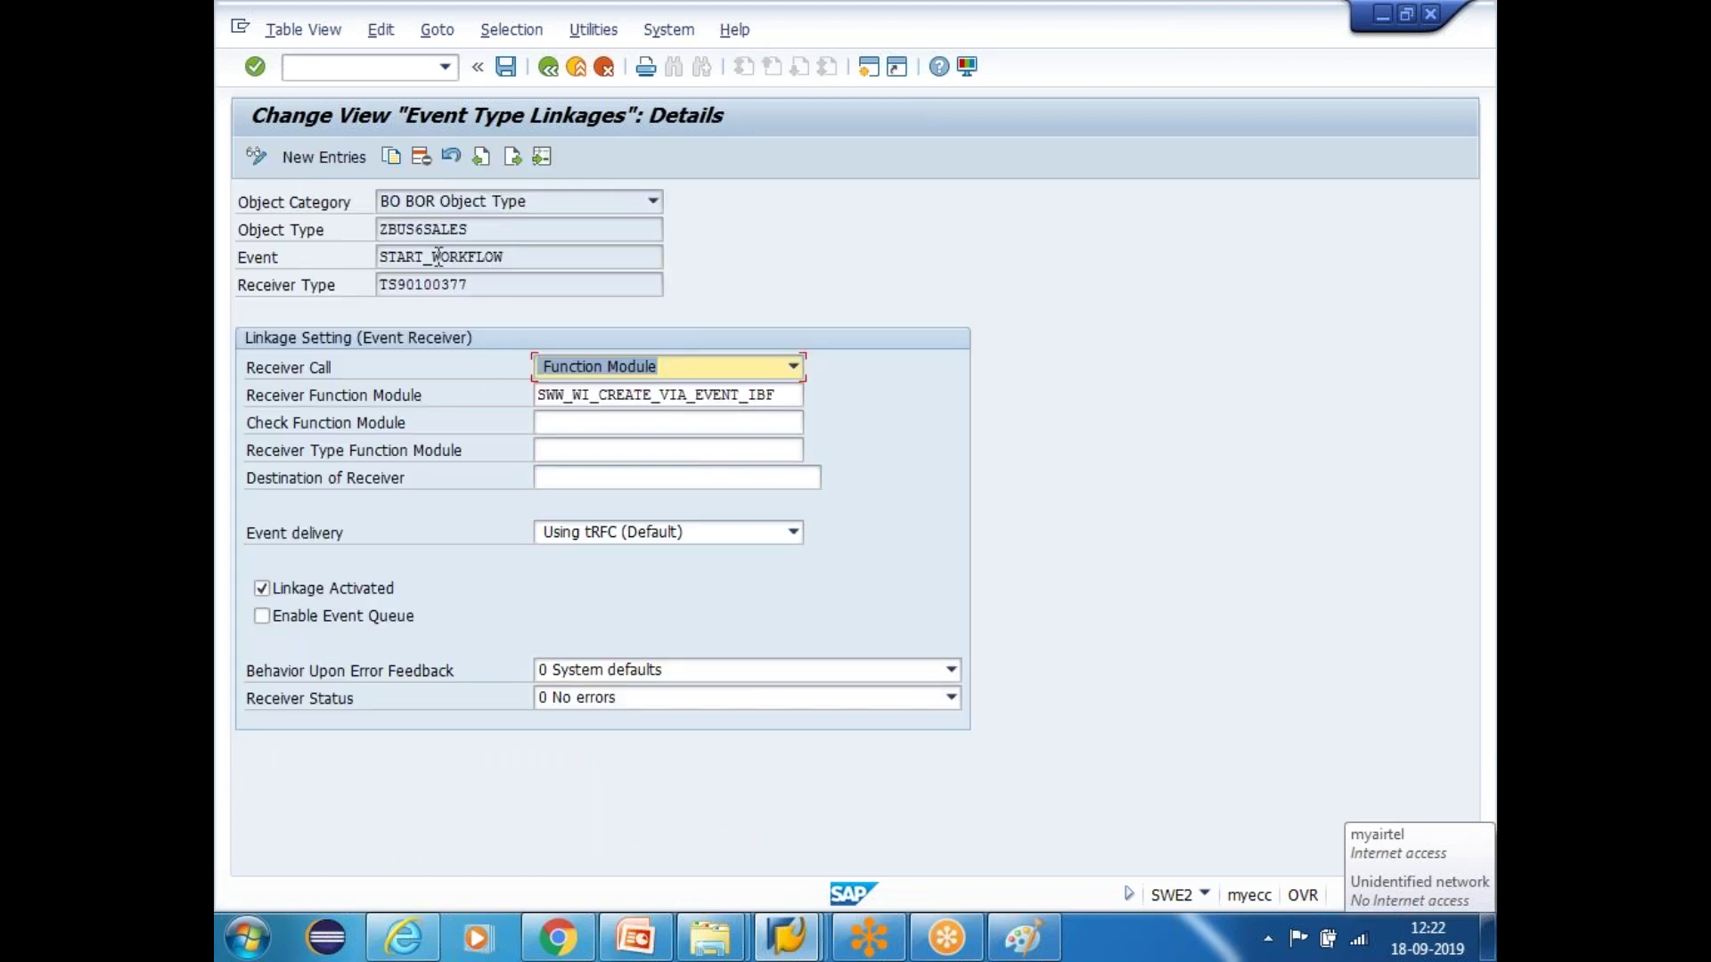
pyautogui.click(499, 231)
pyautogui.click(515, 258)
pyautogui.click(491, 286)
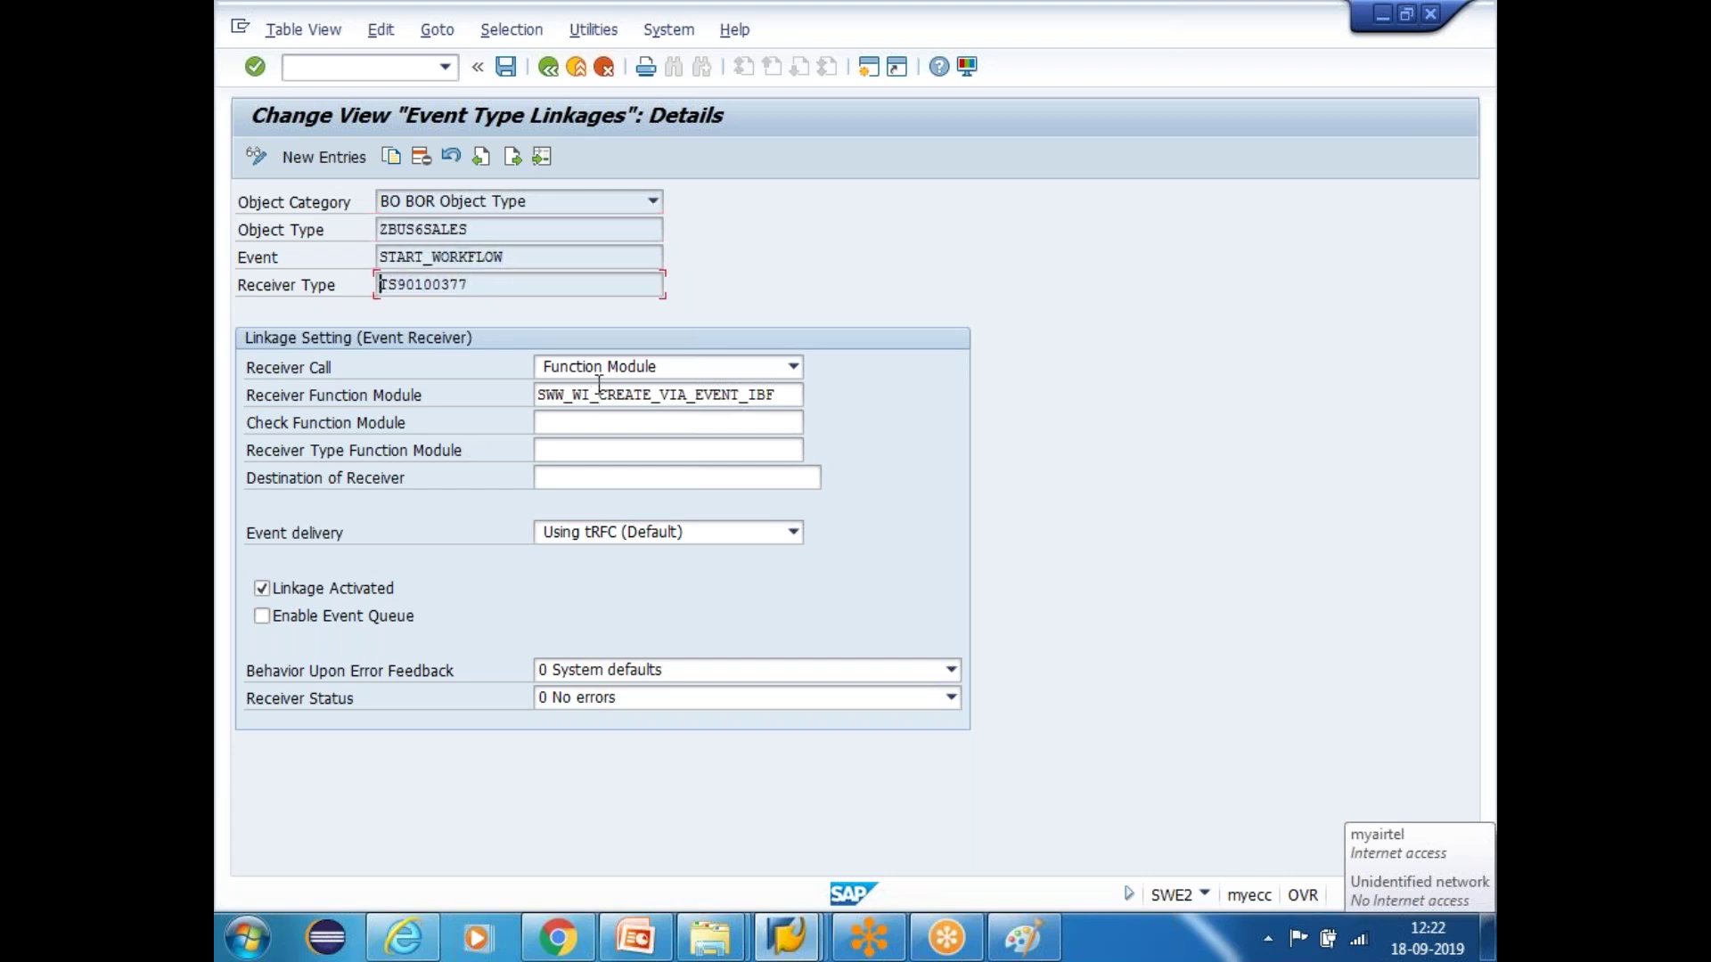
pyautogui.click(793, 395)
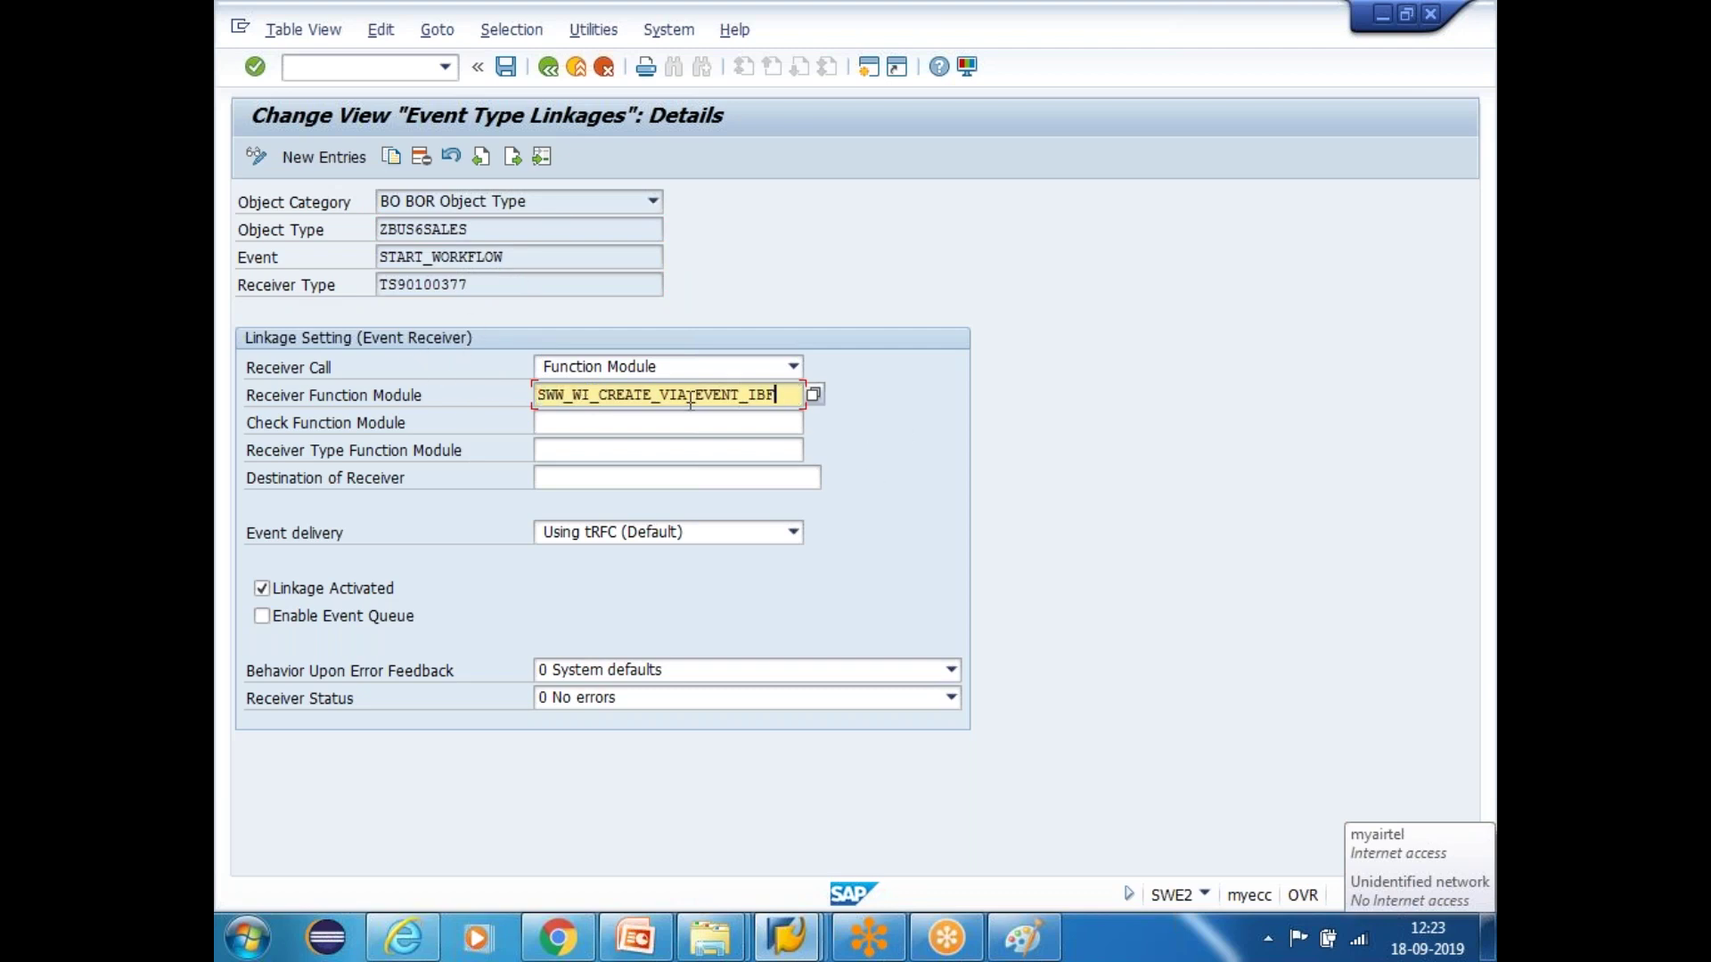
# Highlight the receiver type TS90100377 and object type ZBUS6SALES values repeatedly
pyautogui.click(456, 283)
pyautogui.doubleClick(427, 283)
pyautogui.click(397, 279)
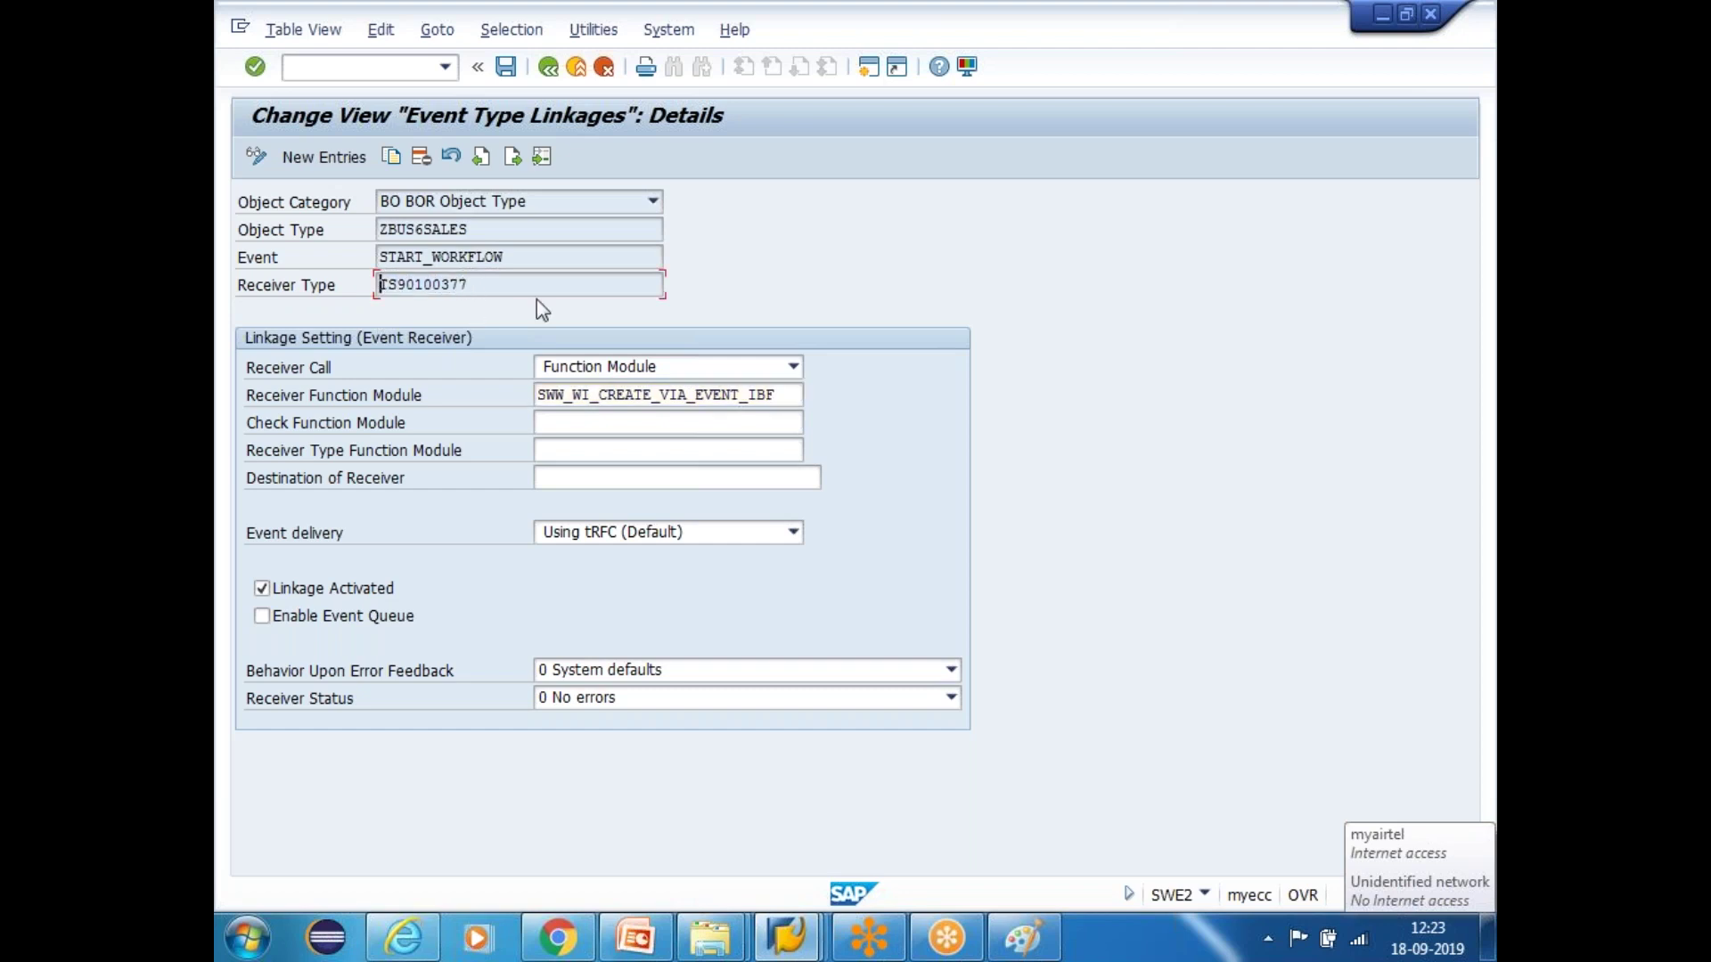
pyautogui.moveTo(475, 285); pyautogui.dragTo(359, 283)
pyautogui.click(393, 285)
pyautogui.click(462, 284)
pyautogui.click(486, 234)
pyautogui.moveTo(471, 228); pyautogui.dragTo(308, 228)
pyautogui.moveTo(472, 285); pyautogui.dragTo(373, 285)
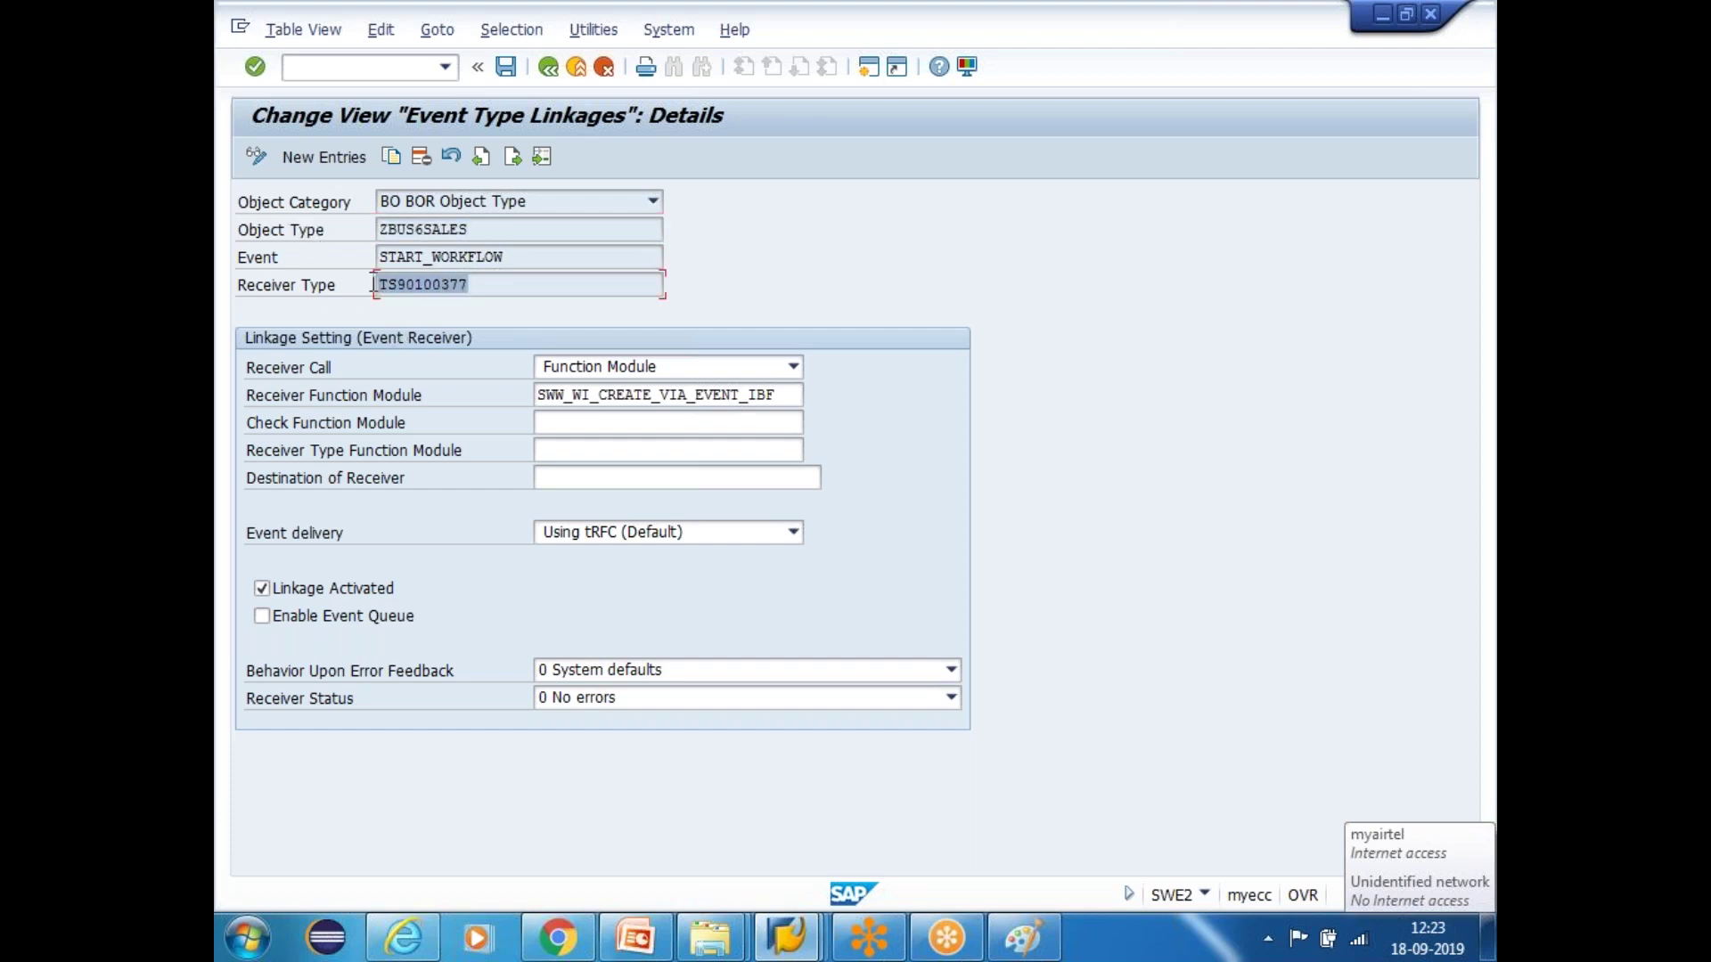
pyautogui.click(404, 285)
pyautogui.moveTo(477, 284); pyautogui.dragTo(340, 283)
pyautogui.moveTo(481, 285); pyautogui.dragTo(337, 285)
pyautogui.click(411, 290)
pyautogui.click(379, 285)
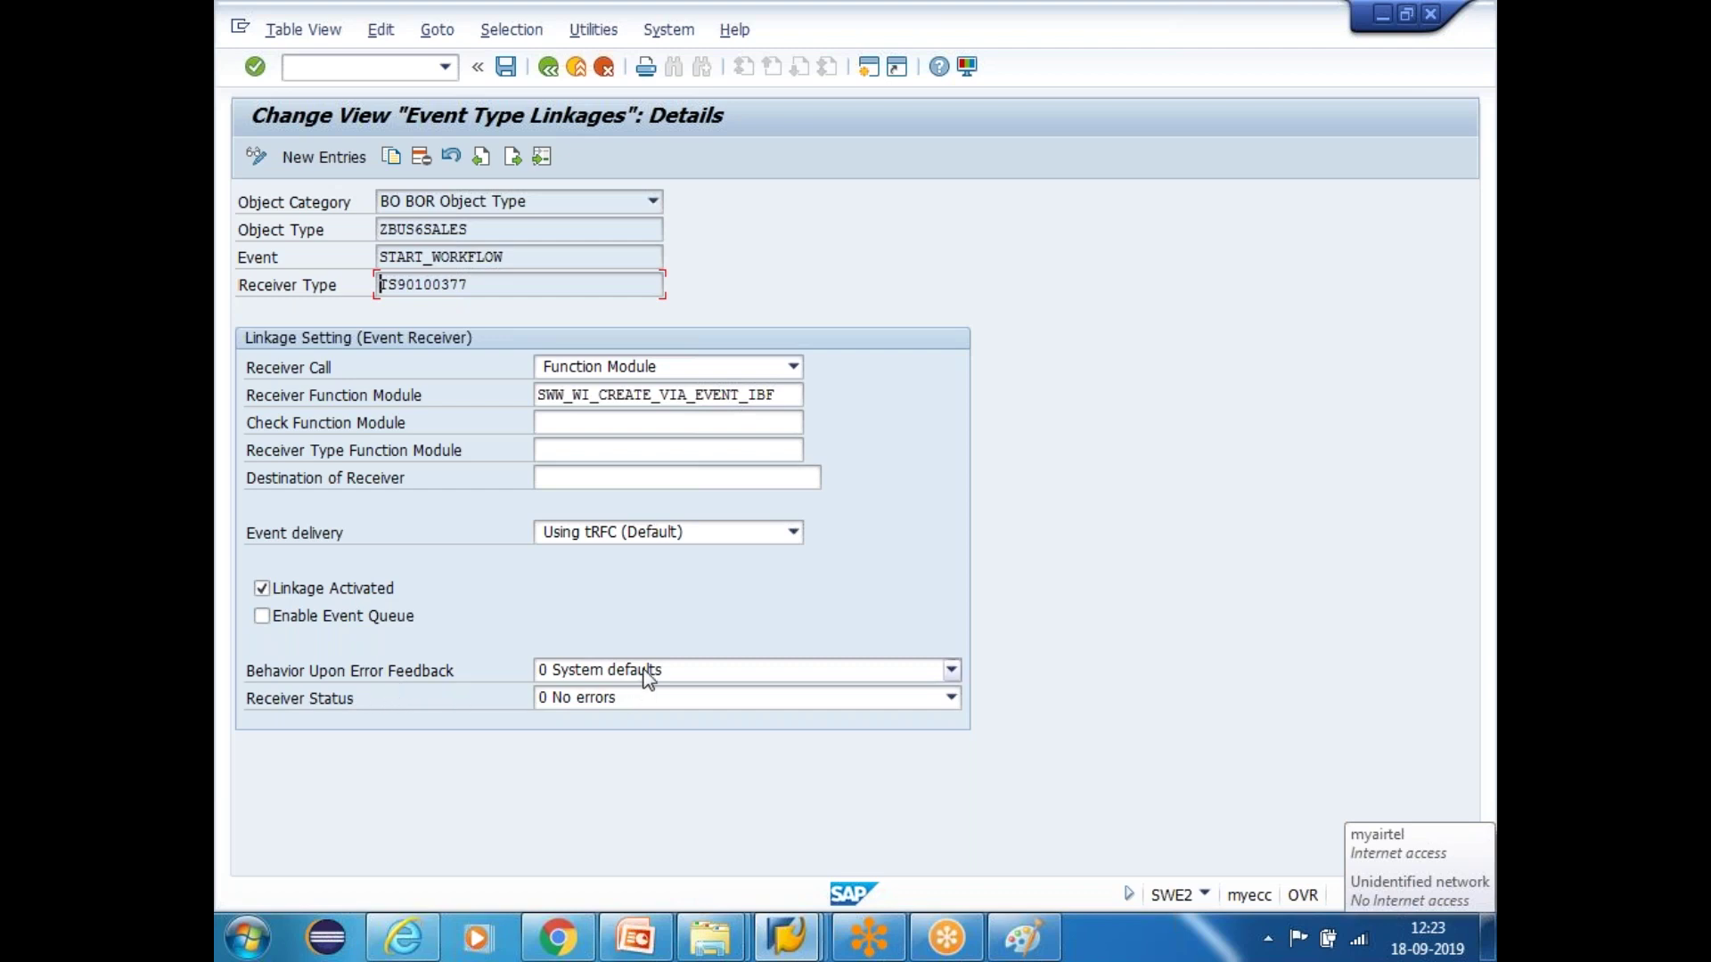
# Set error feedback behavior to '3 Do not change linkage' and save under the customizing request
pyautogui.click(678, 674)
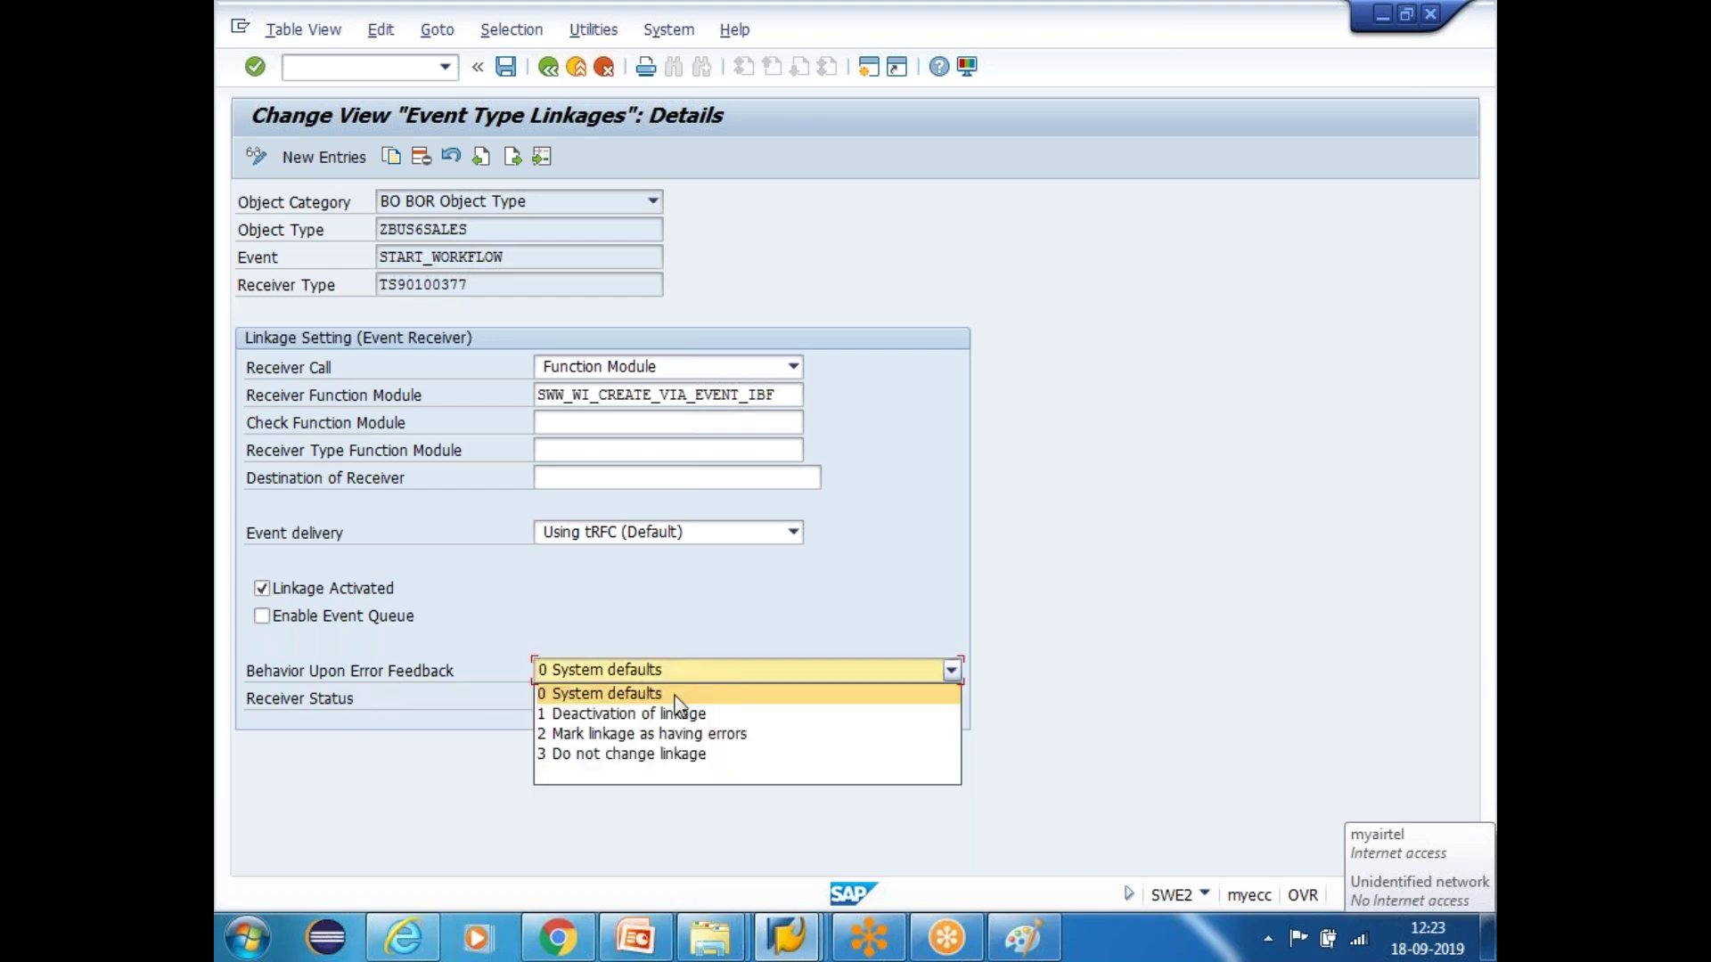
pyautogui.click(629, 758)
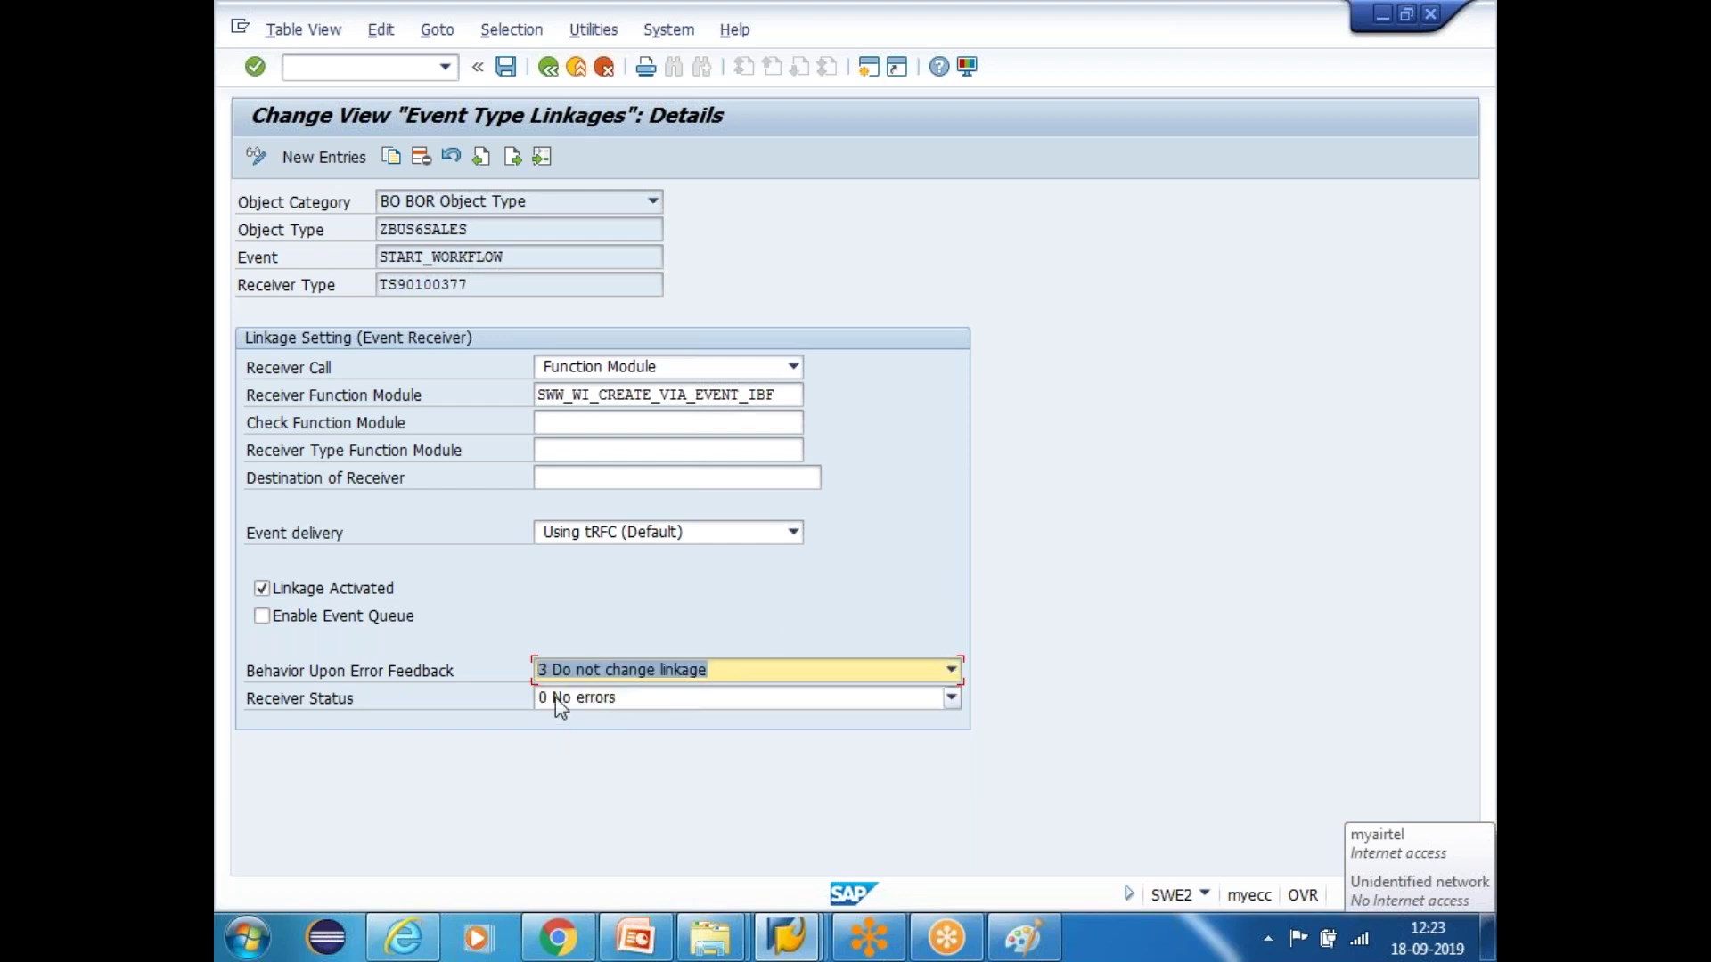
pyautogui.click(505, 66)
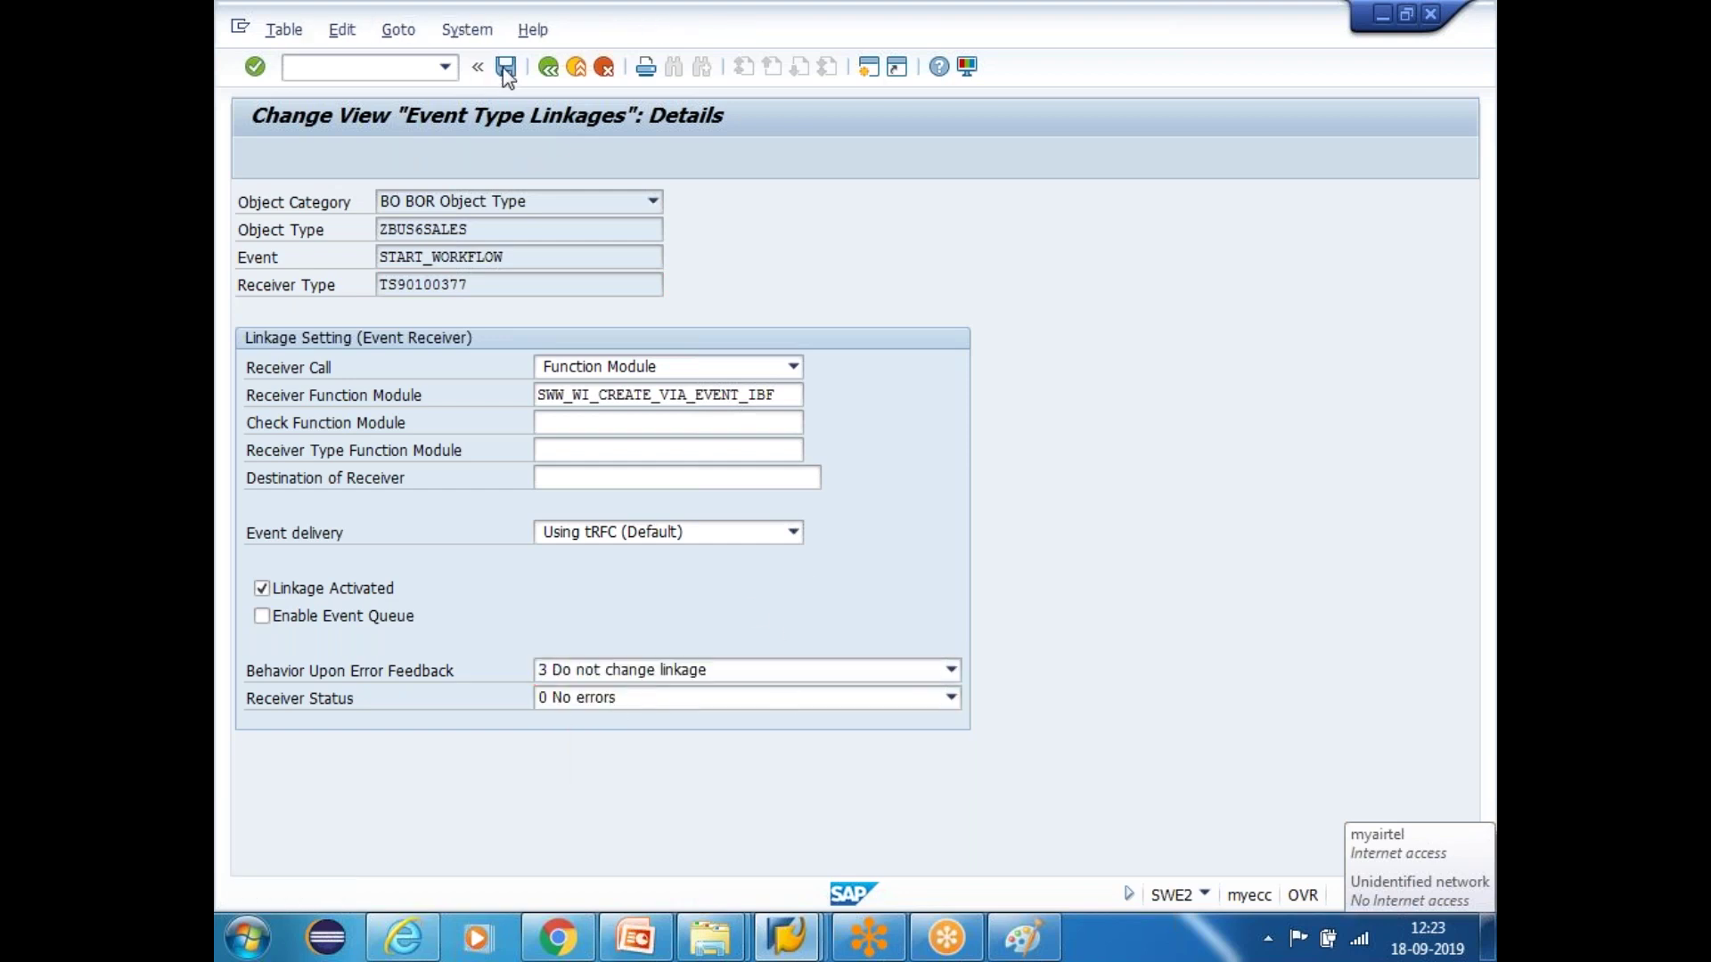
pyautogui.click(583, 426)
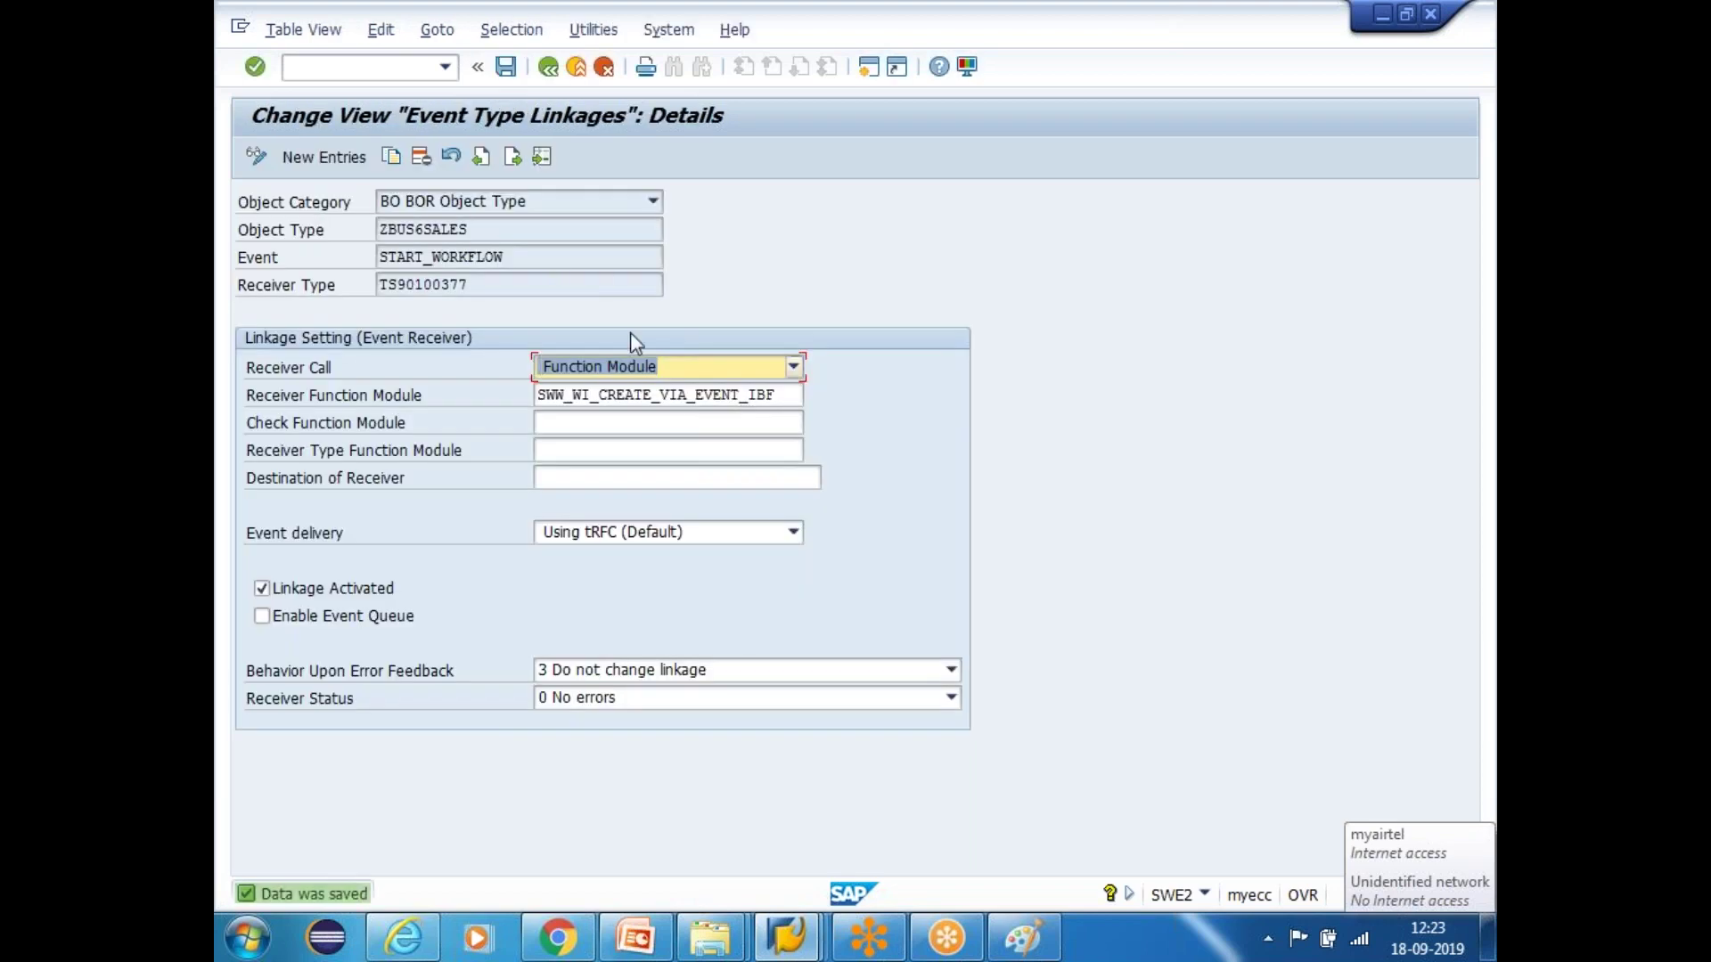
# Go back to SAP Easy Access and switch to the workflow slides in PowerPoint
pyautogui.click(549, 70)
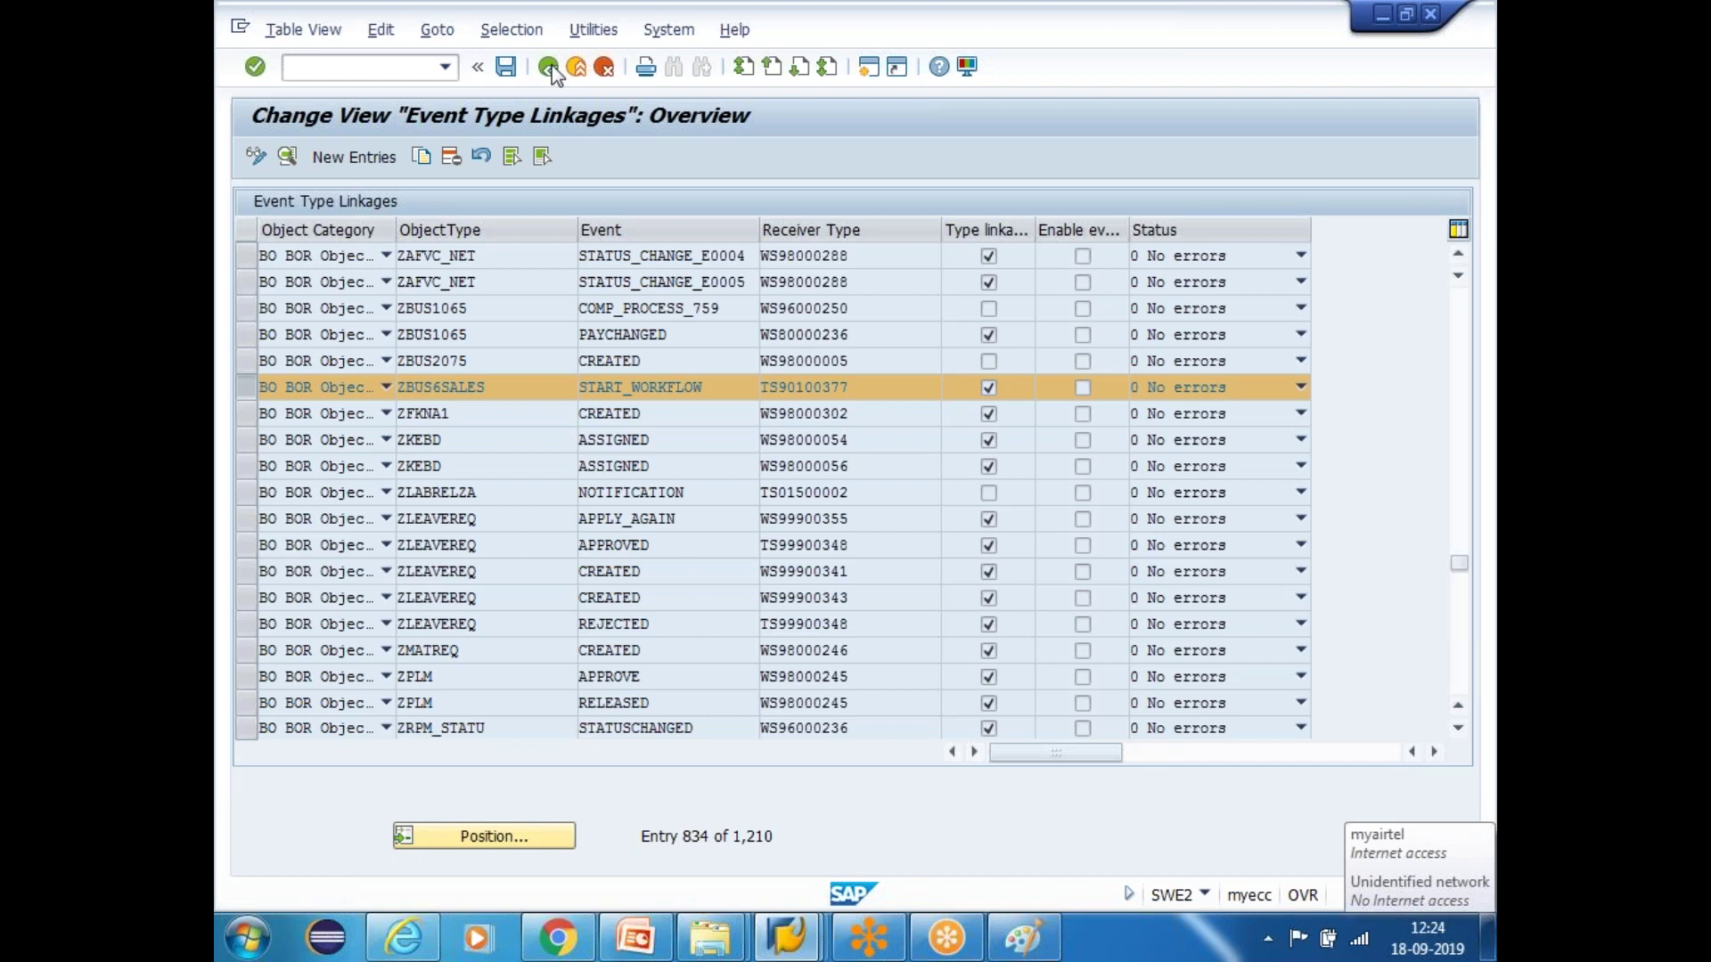
pyautogui.click(549, 68)
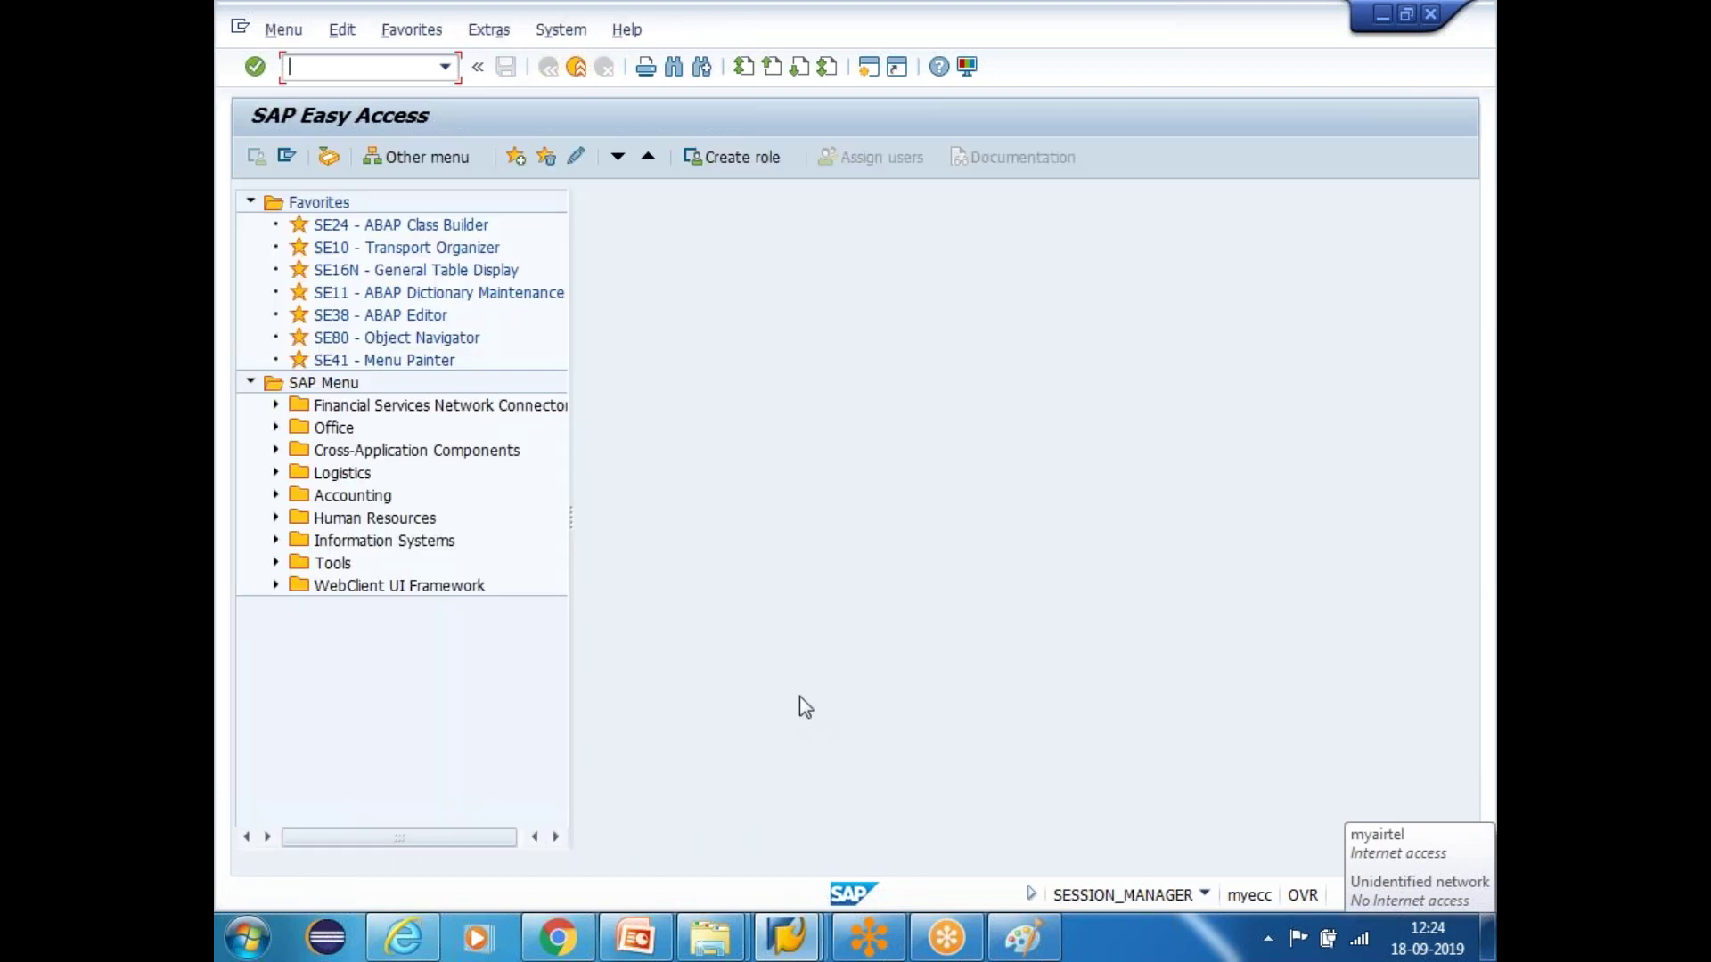
pyautogui.click(634, 937)
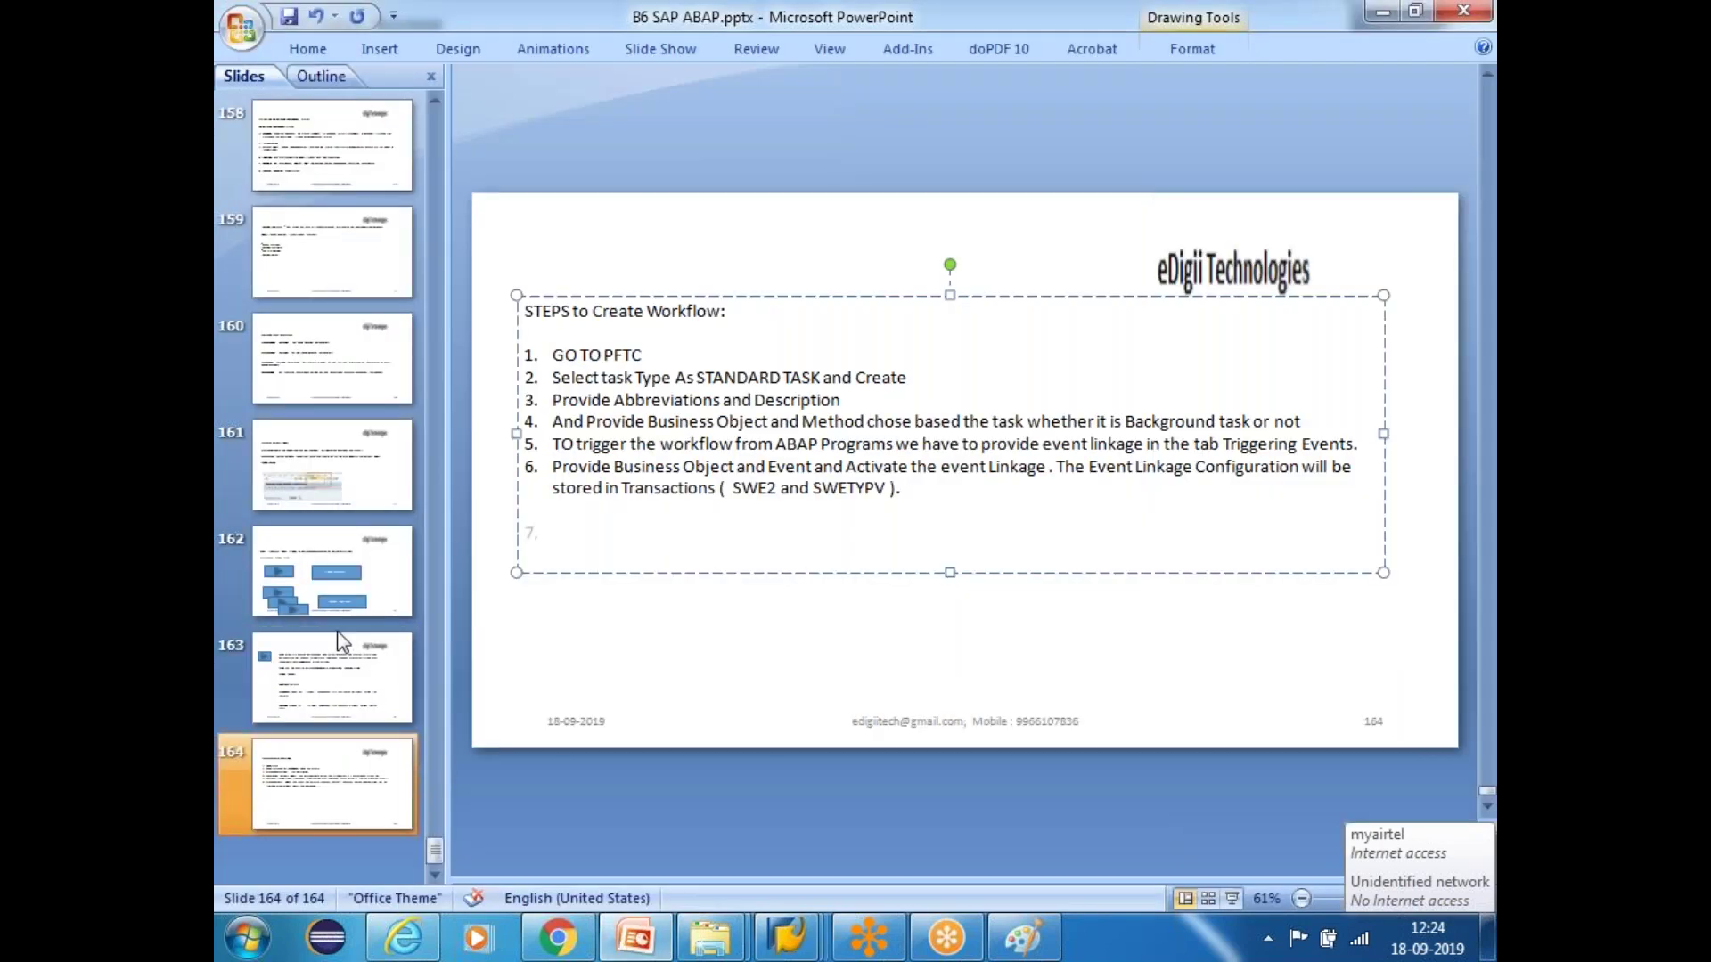
# Move back through slides 159 and 158 to slide 154 on workflow architecture
pyautogui.click(336, 463)
pyautogui.click(335, 357)
pyautogui.scroll(2, 336, 357)
pyautogui.click(336, 416)
pyautogui.click(334, 374)
pyautogui.scroll(2, 325, 294)
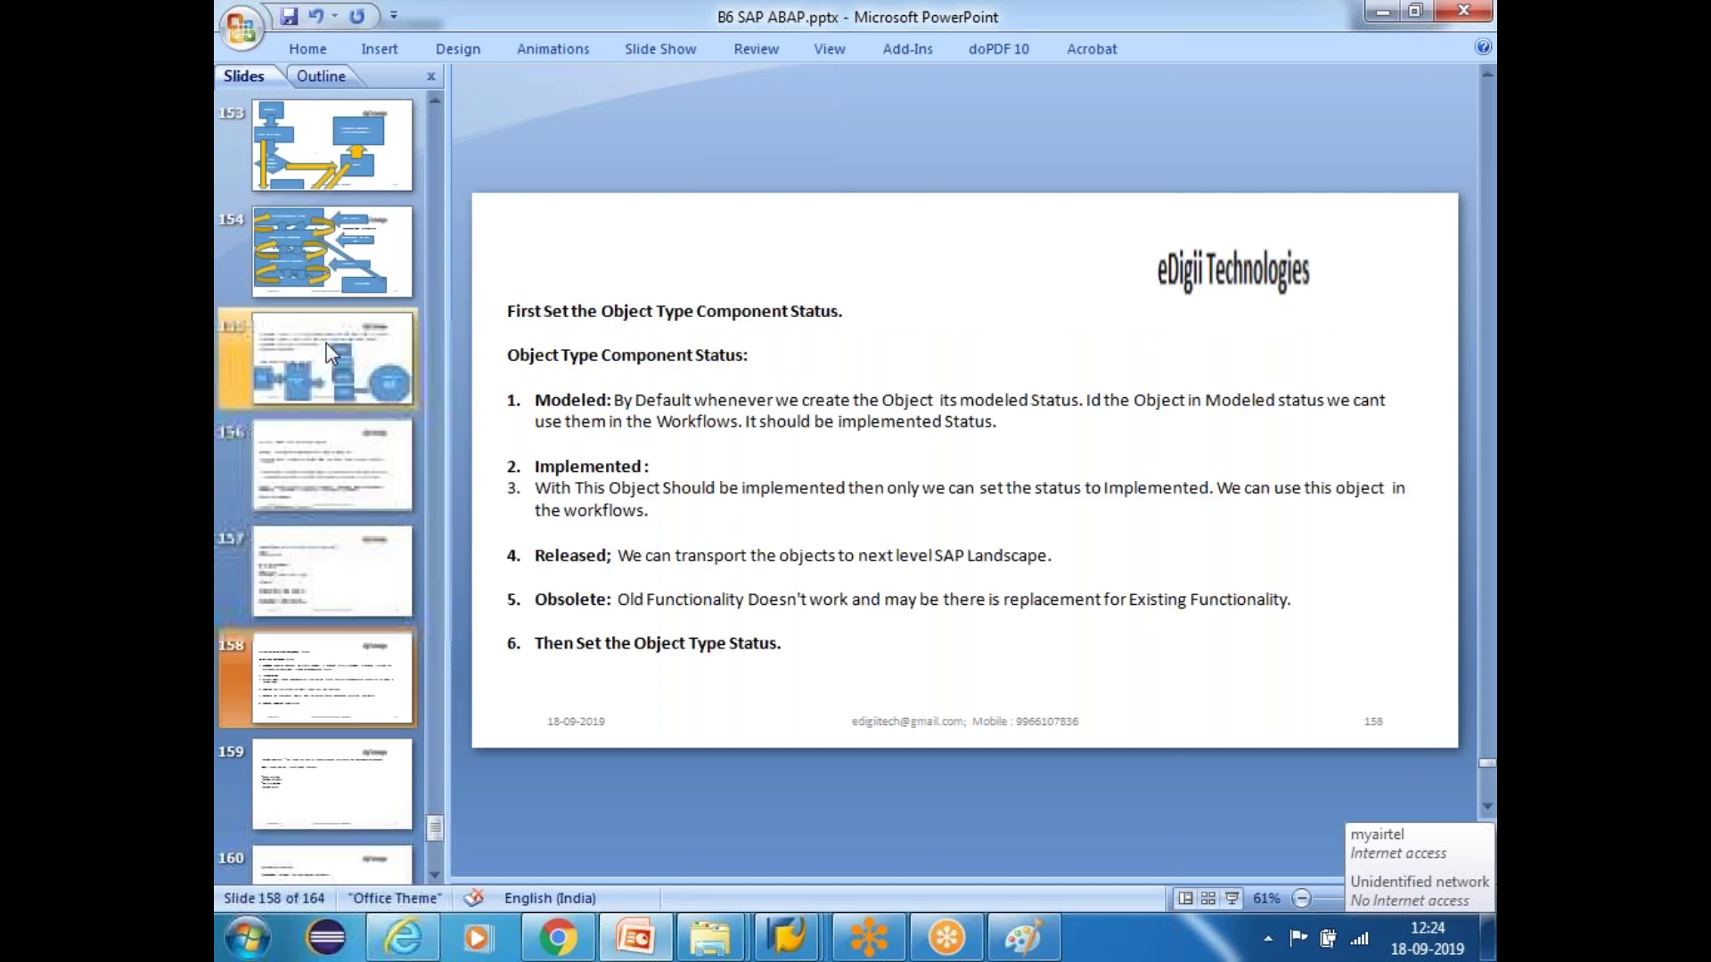
pyautogui.click(313, 216)
# Alternate between the ABAP PROGRAMS and PROCESS LEVEL (WORKFLOW) shapes on the diagram
pyautogui.click(752, 642)
pyautogui.click(681, 379)
pyautogui.click(737, 660)
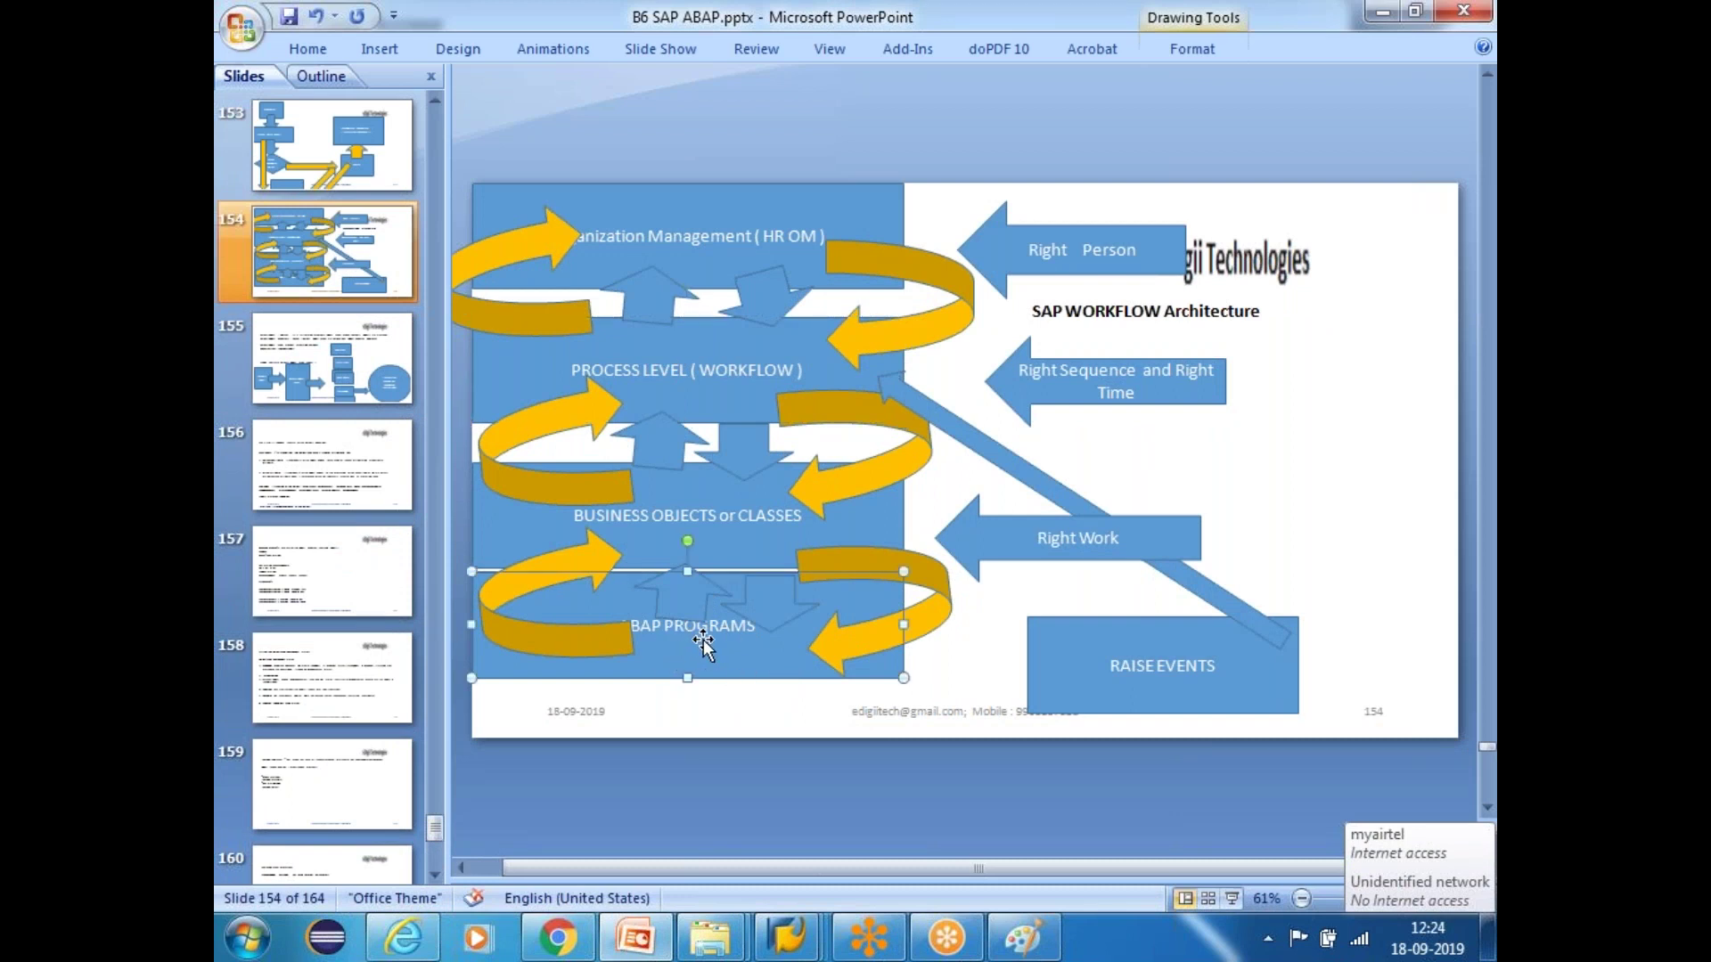
pyautogui.click(697, 385)
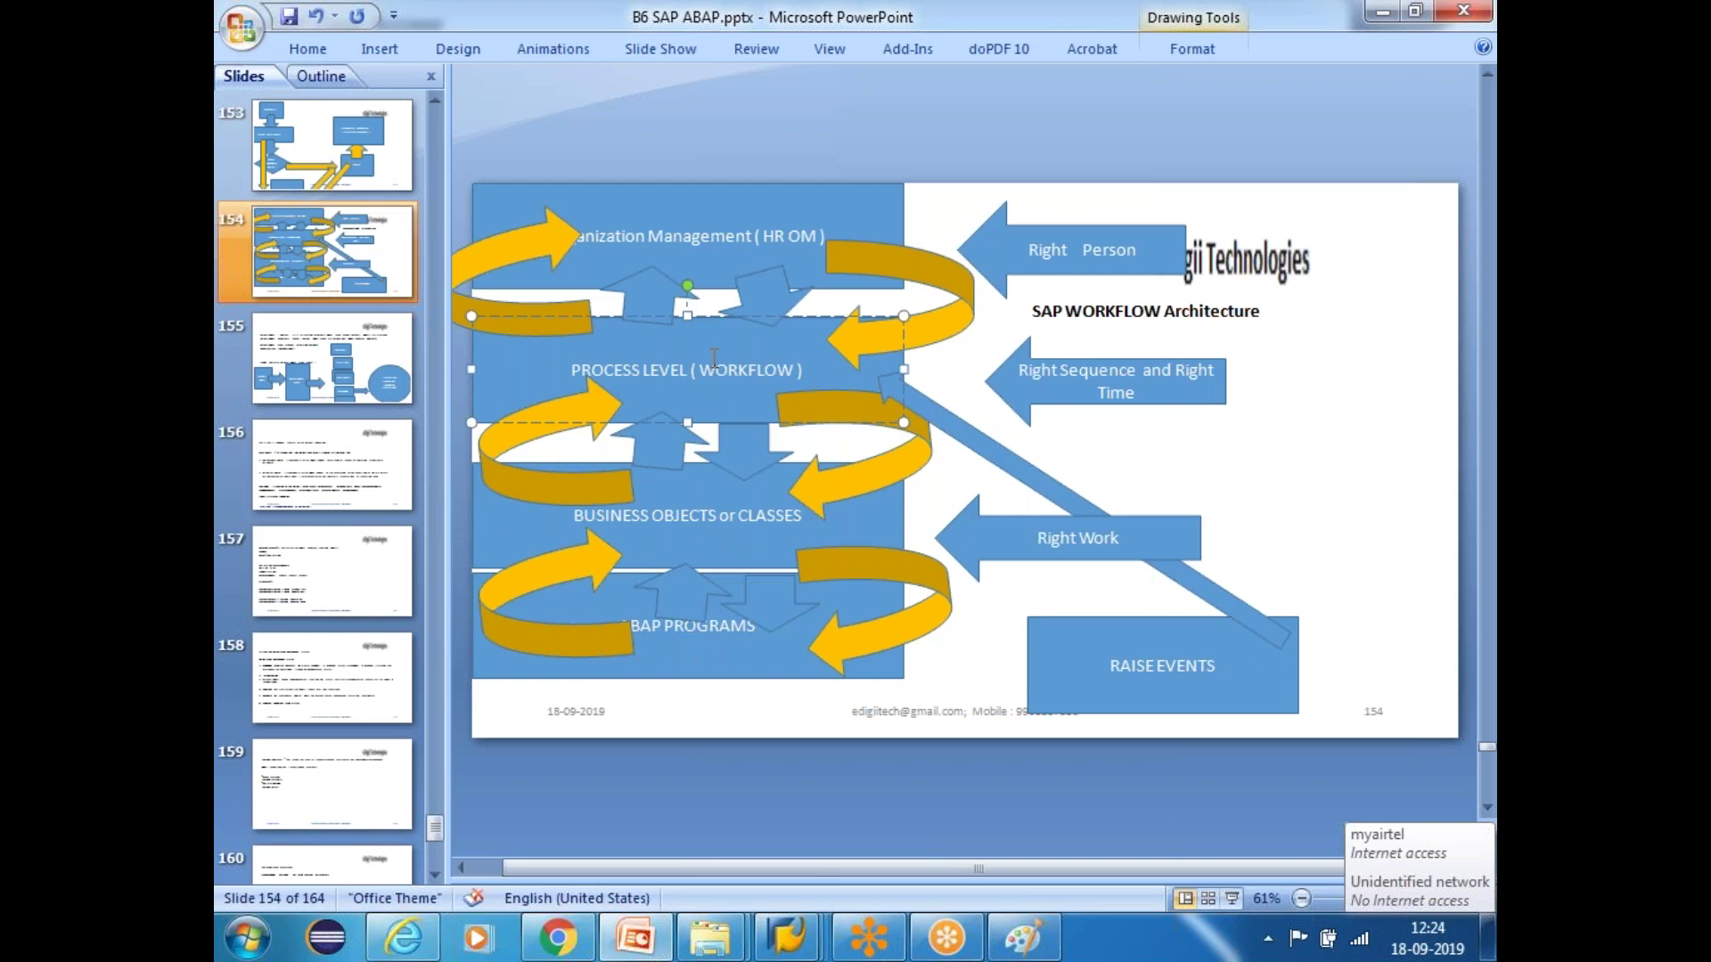
pyautogui.click(738, 647)
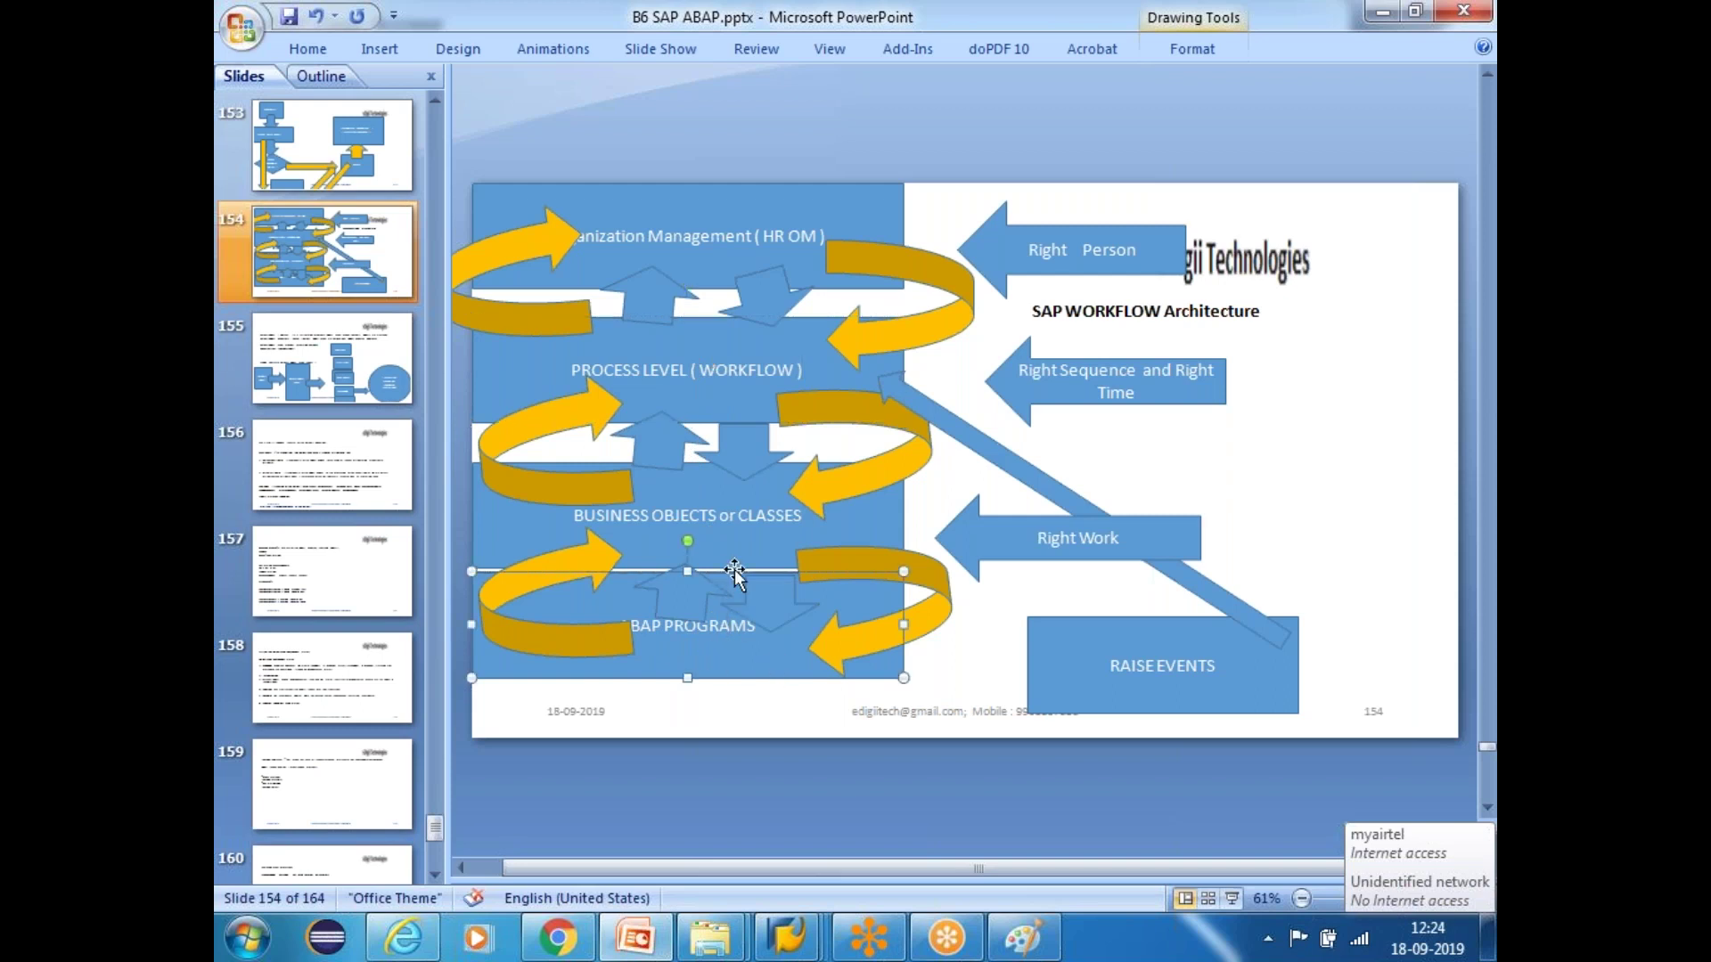
pyautogui.click(710, 365)
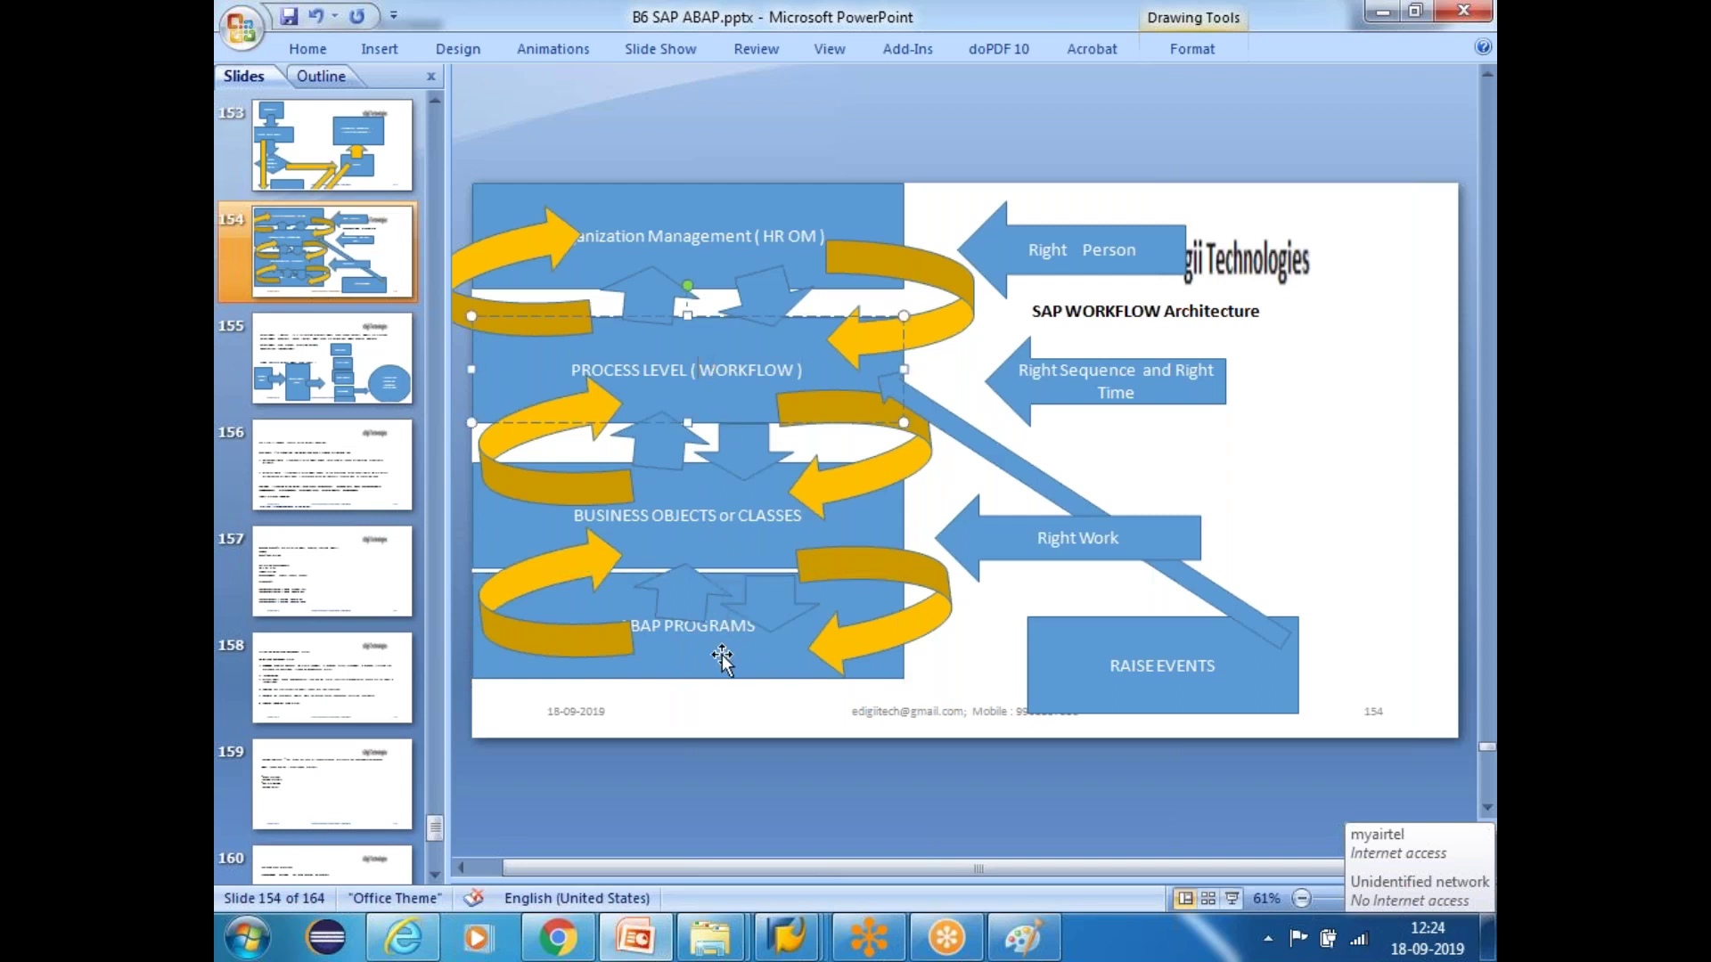
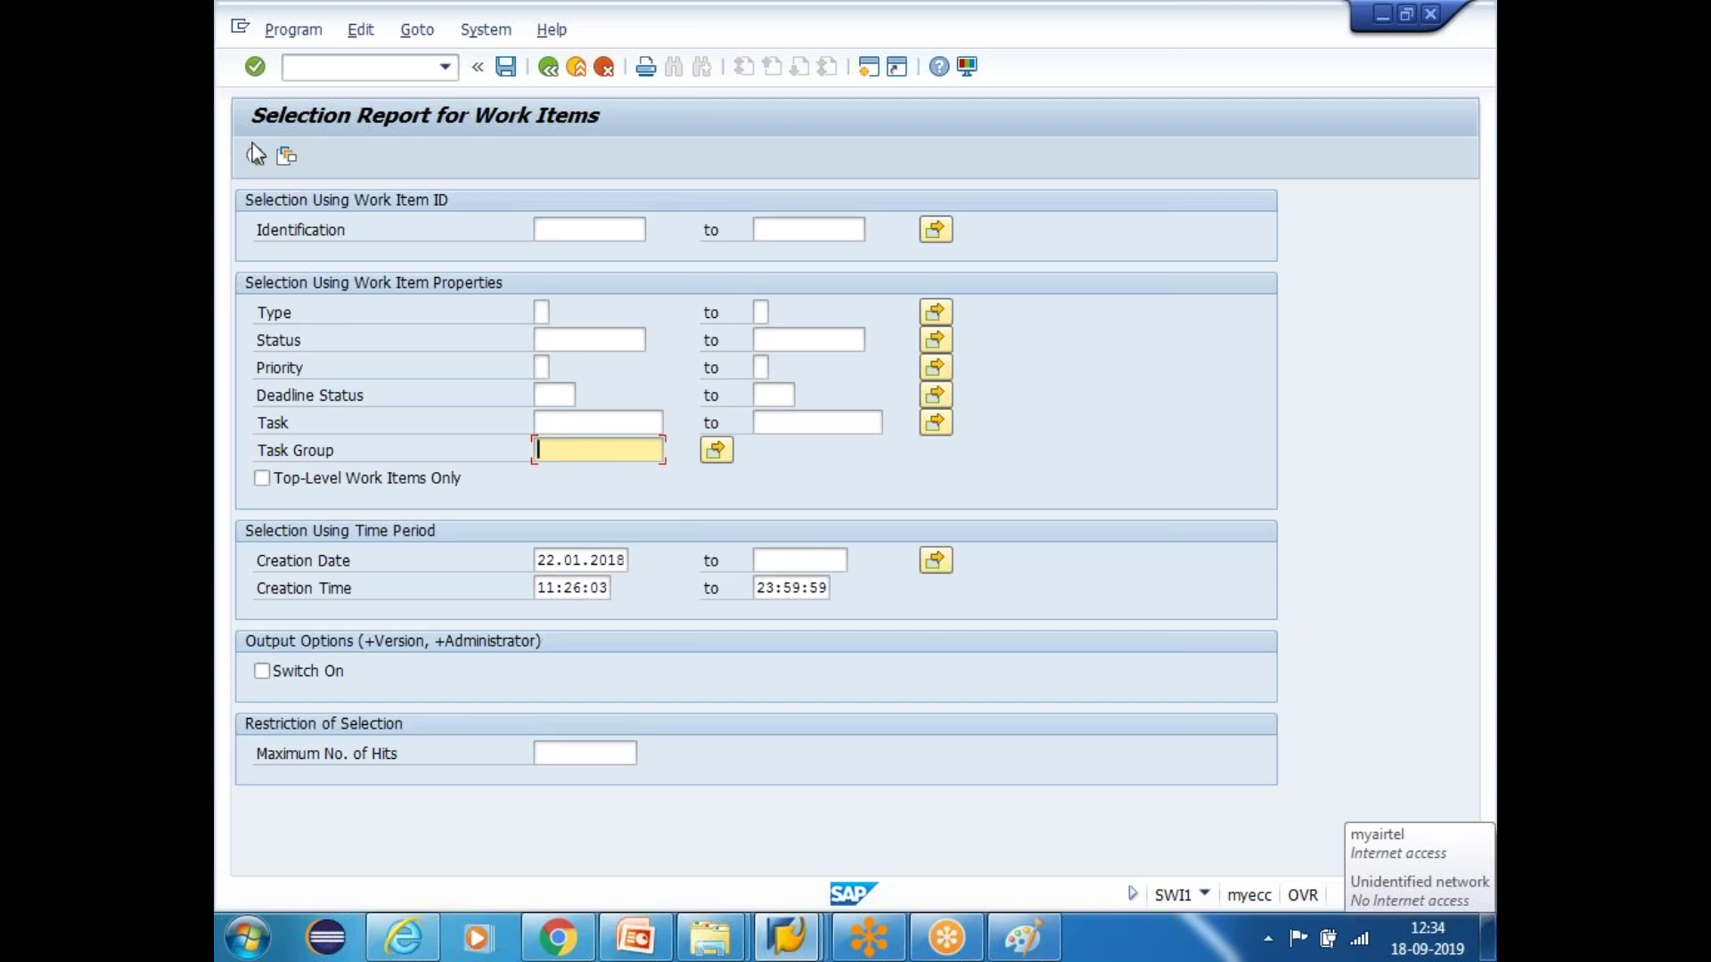
# Enter task TS90100377 in the work item report's Task field, copying the number from PFTC
pyautogui.click(559, 425)
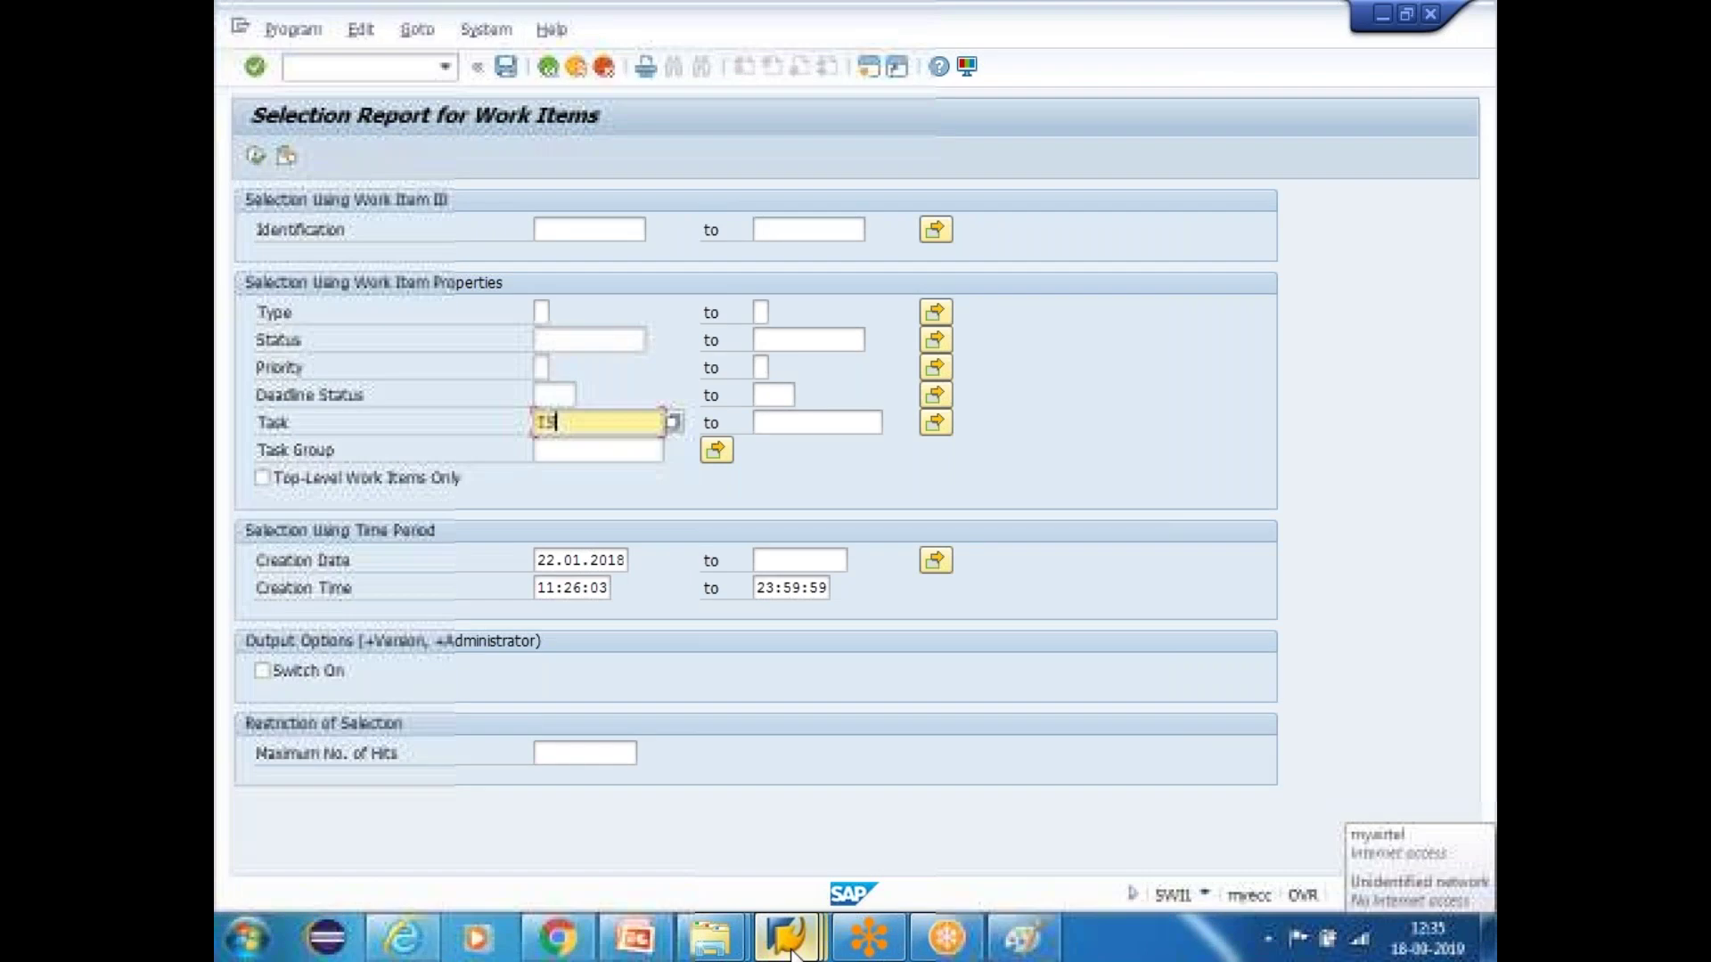
pyautogui.click(786, 935)
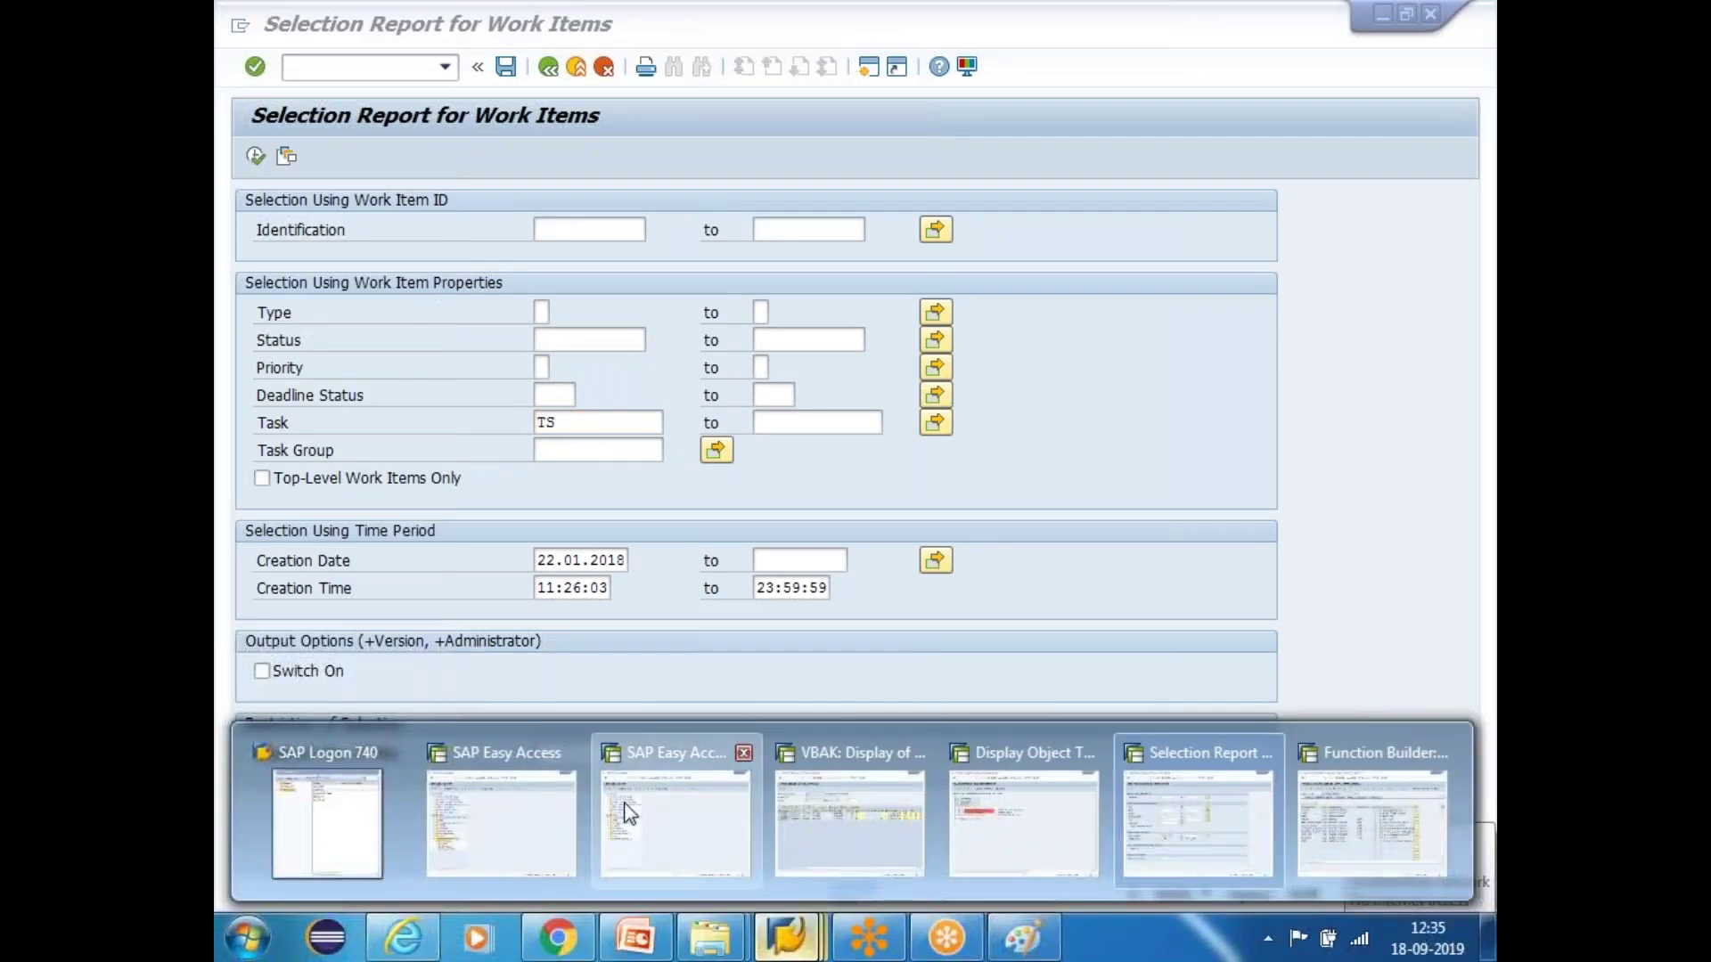
pyautogui.click(625, 804)
pyautogui.write('pftc')
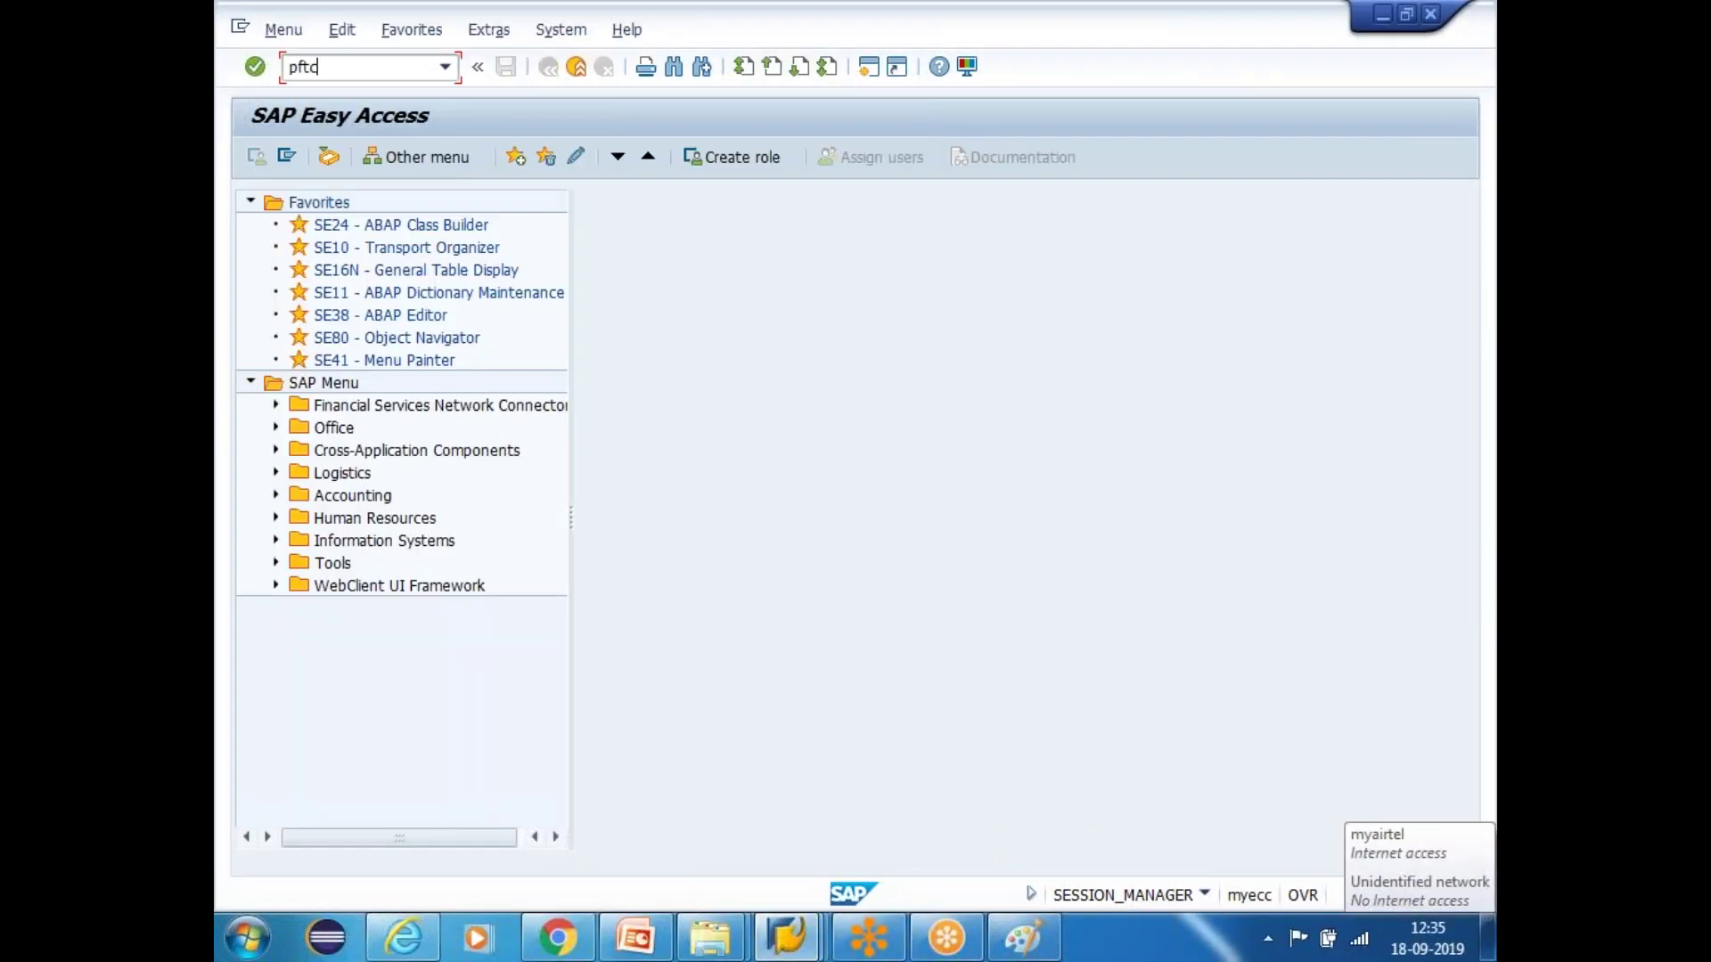
pyautogui.press('Return')
pyautogui.moveTo(508, 283); pyautogui.dragTo(399, 281)
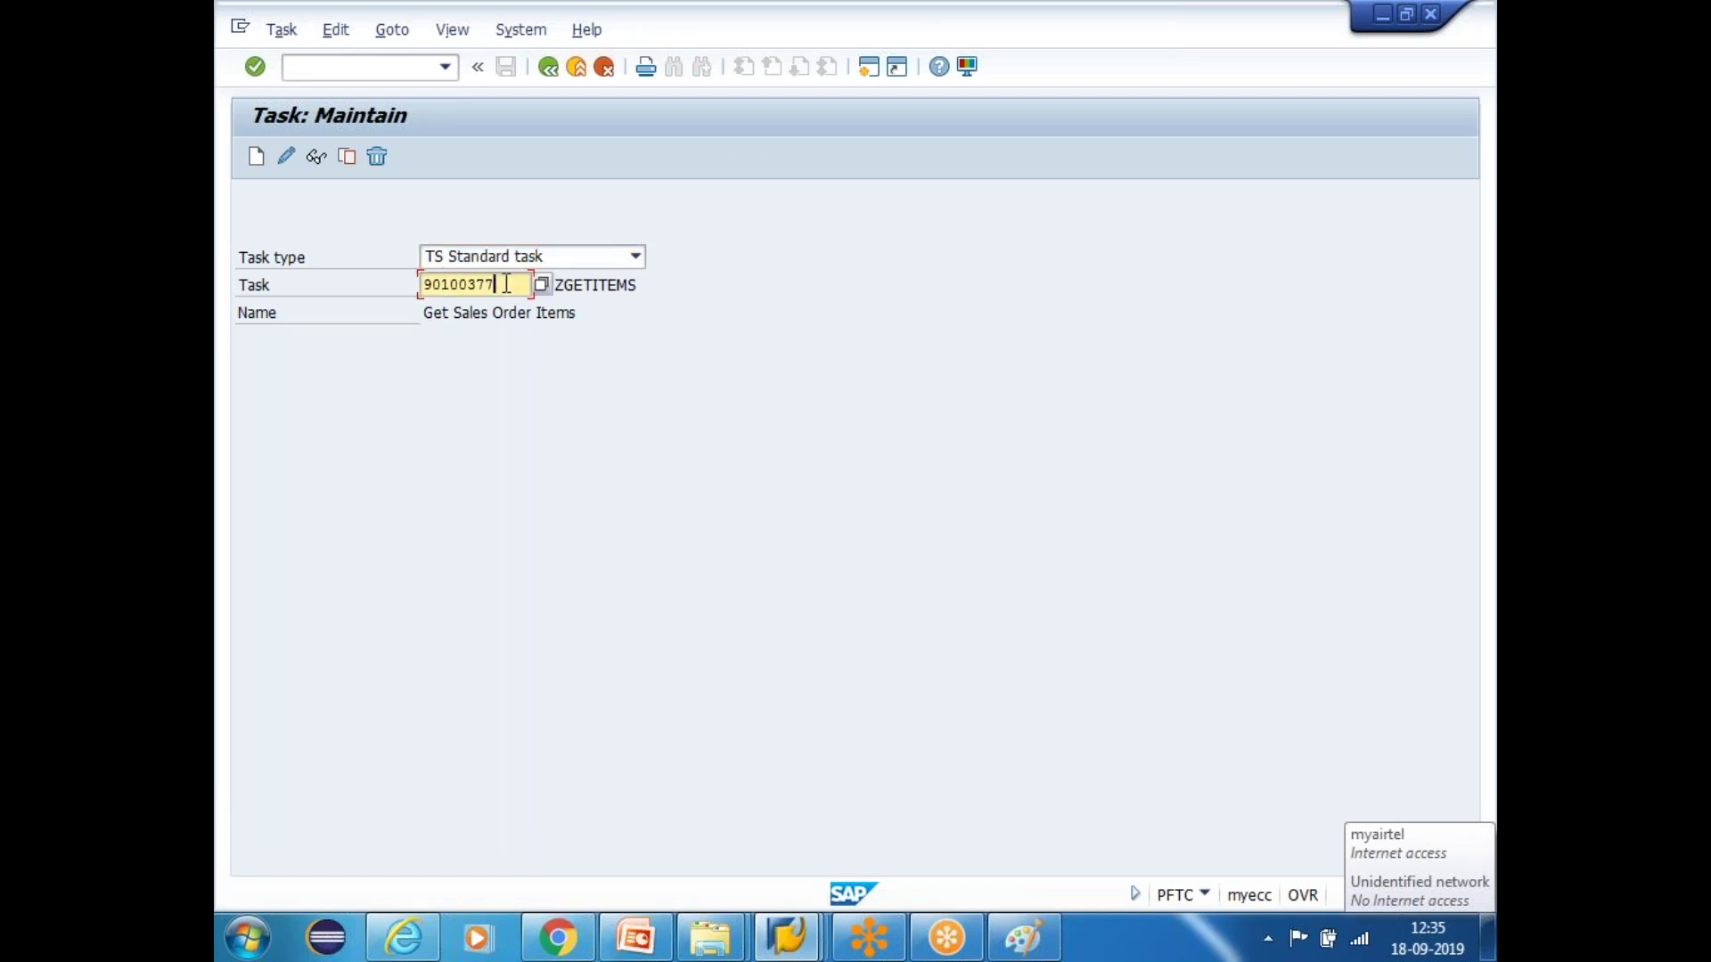
pyautogui.write('TS')
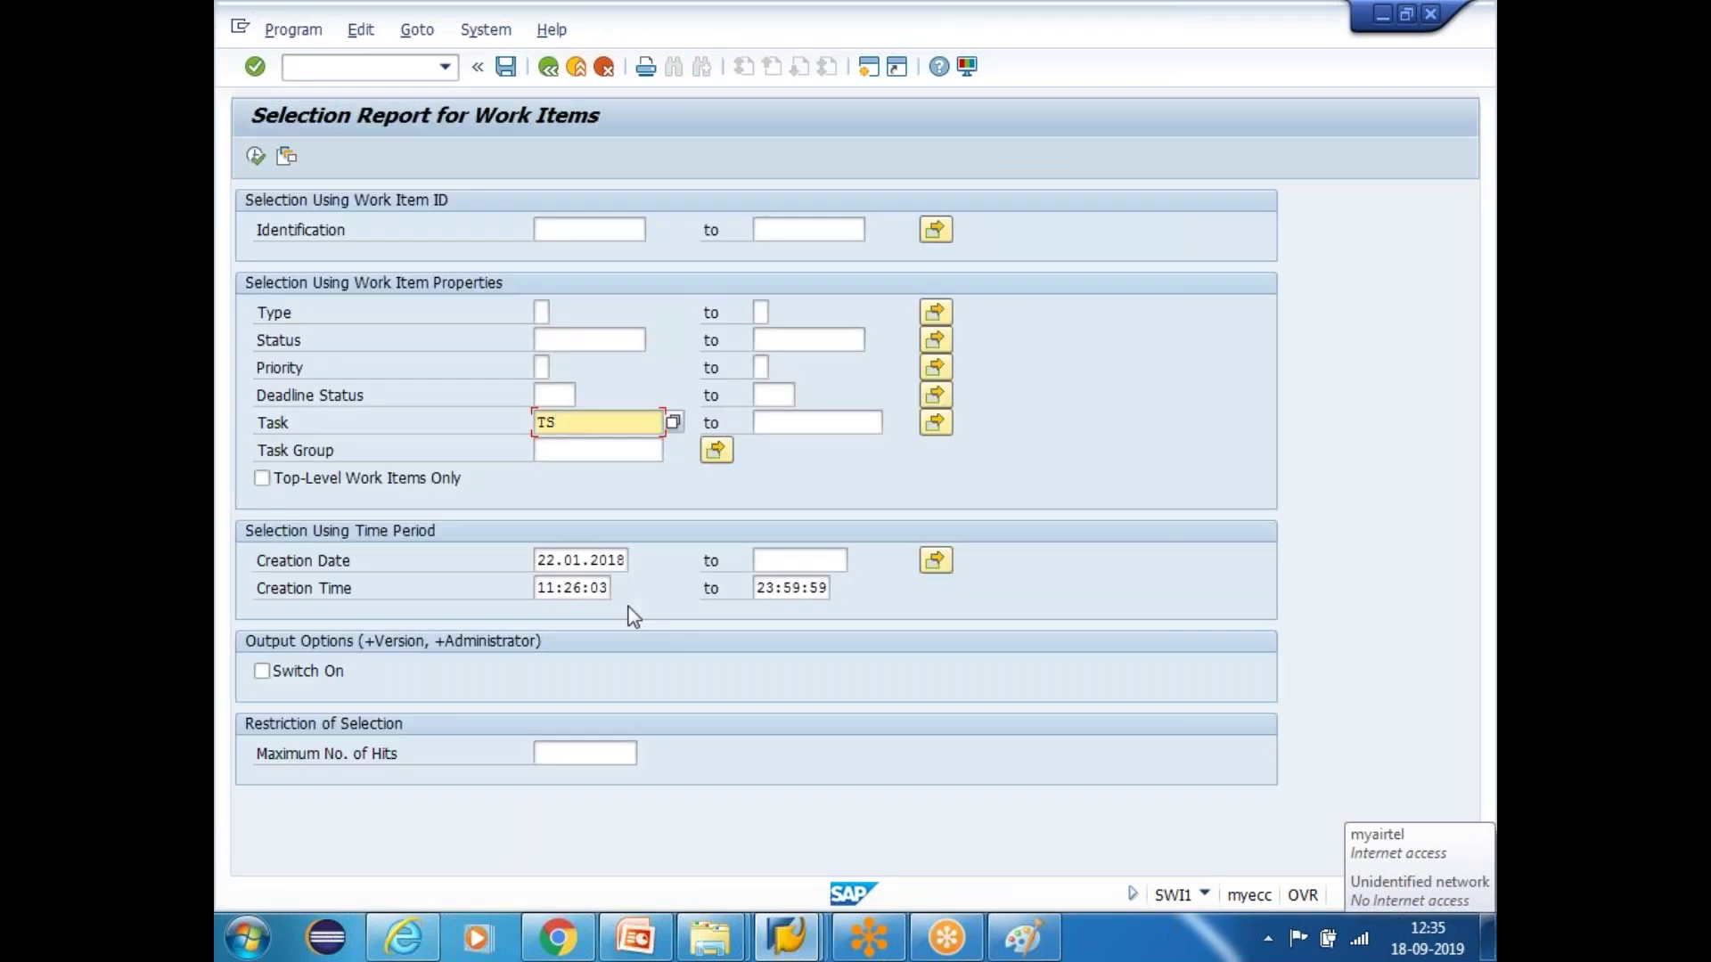
pyautogui.write('90100377')
pyautogui.click(538, 422)
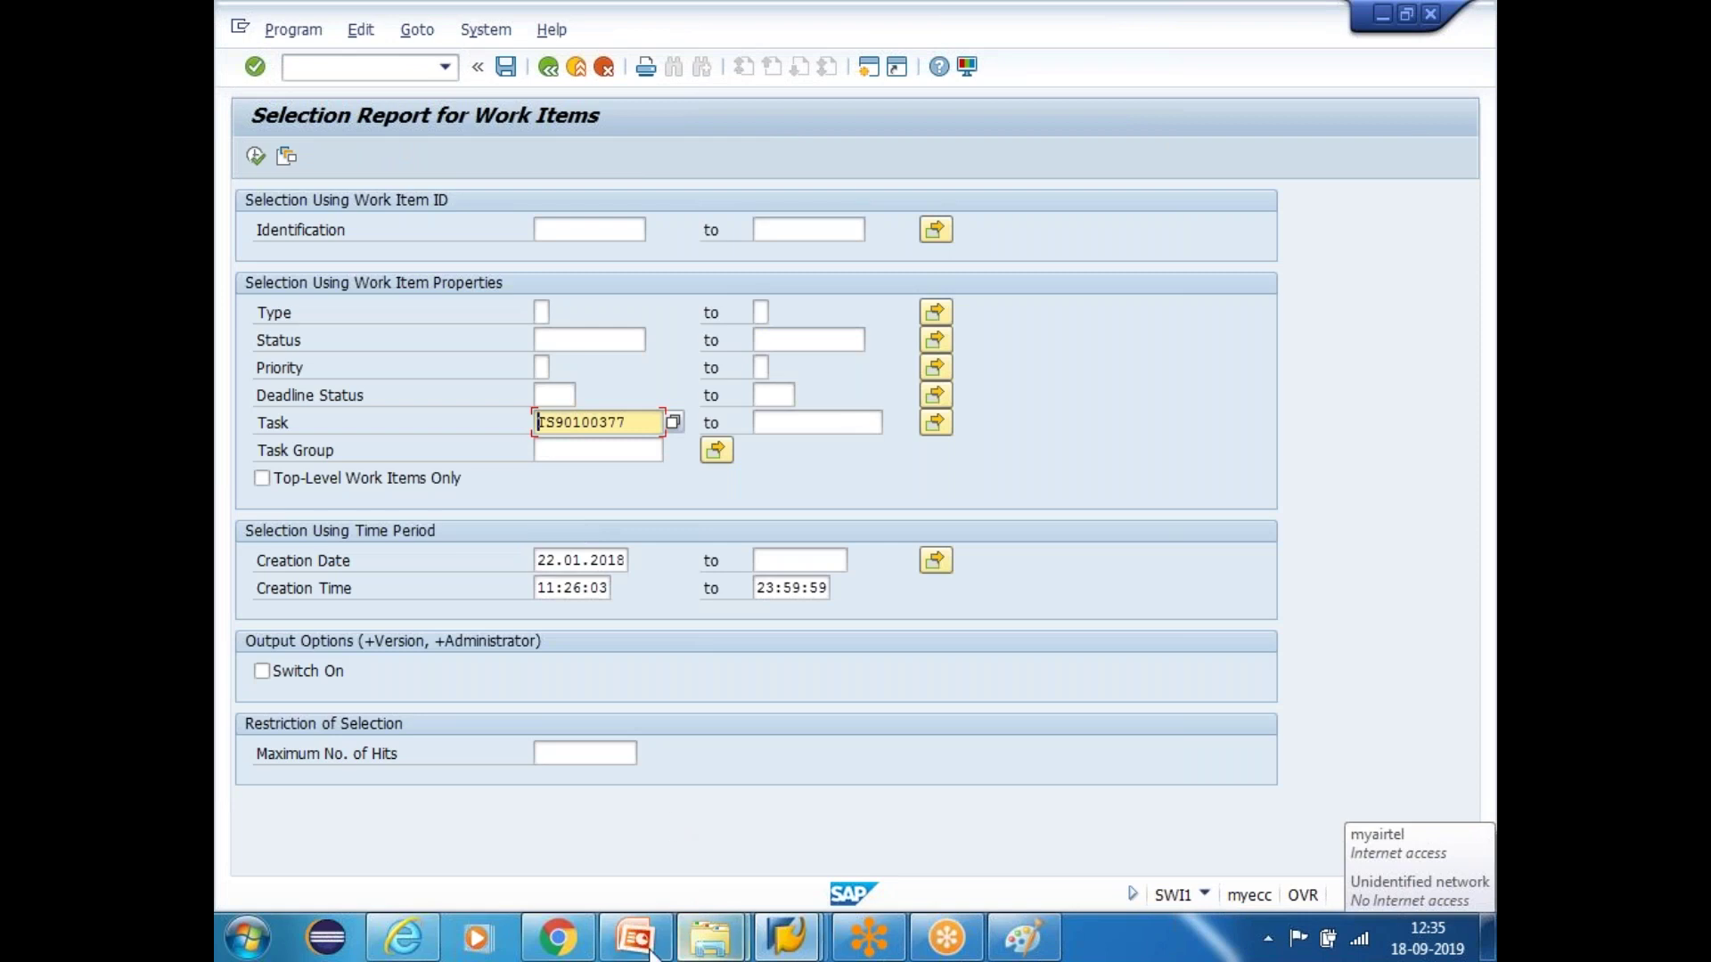
# Highlight the STANDARD TASK (TS) note on task-types slide 163
pyautogui.click(635, 936)
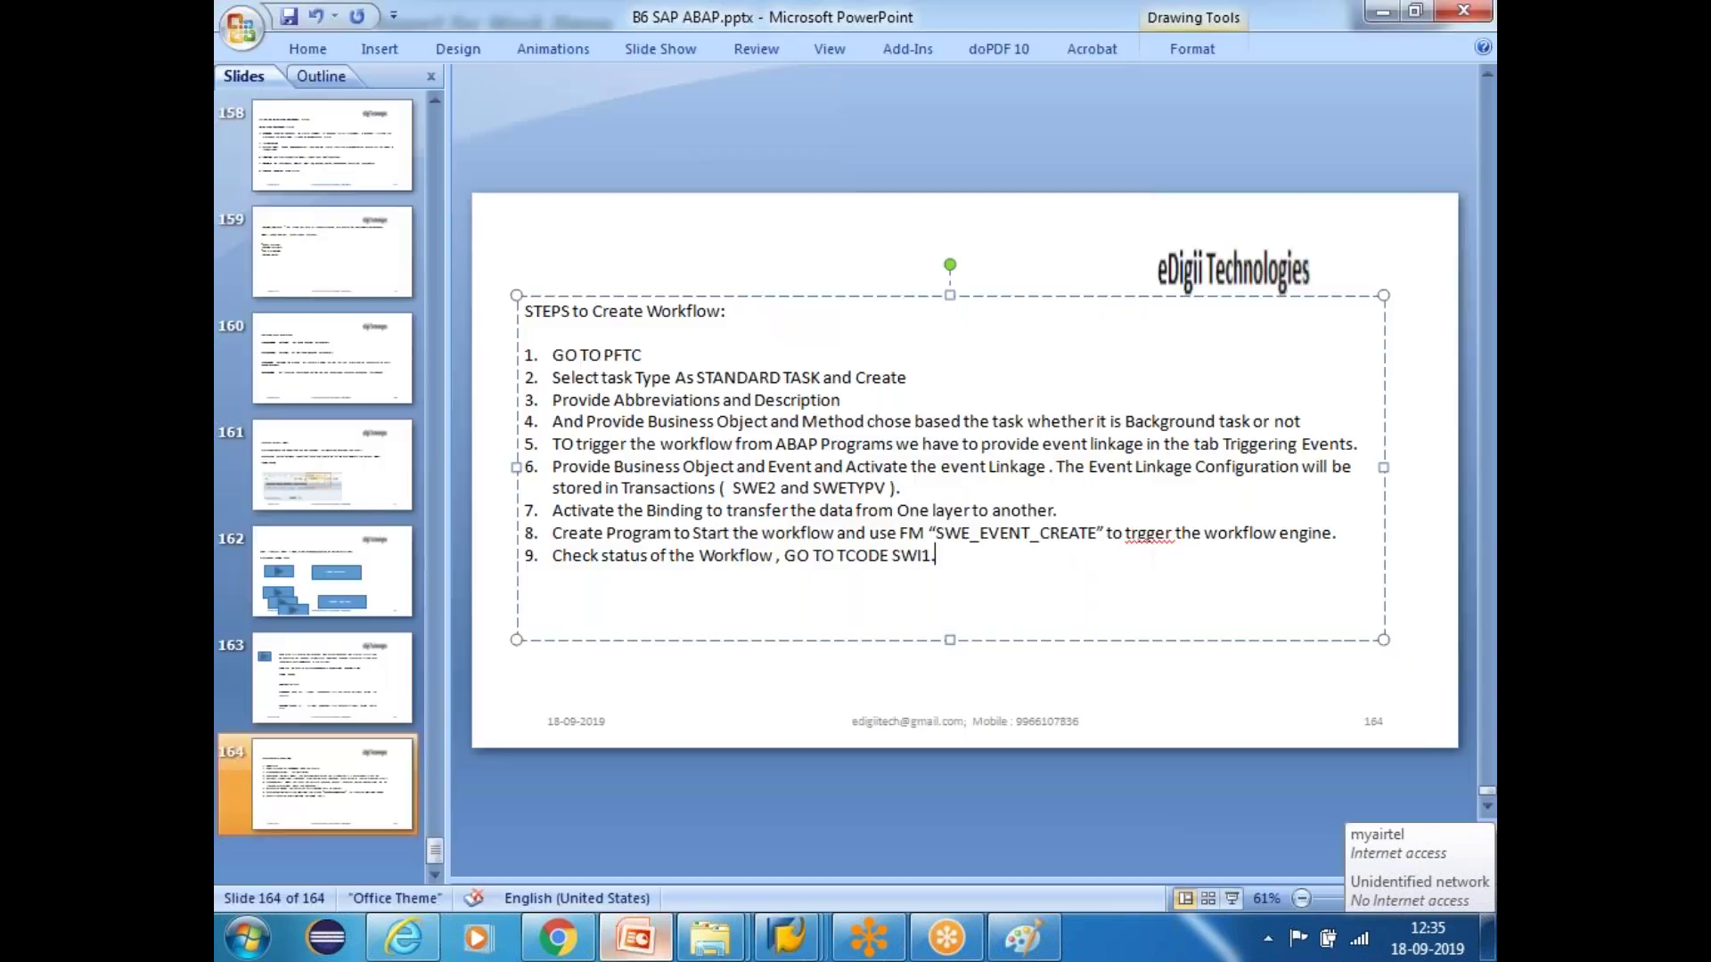
pyautogui.click(331, 678)
pyautogui.moveTo(788, 570); pyautogui.dragTo(628, 564)
# Run the report, then clear the creation date 22.01.2018 and the creation time limits
pyautogui.hotkey('alt', 'Tab')
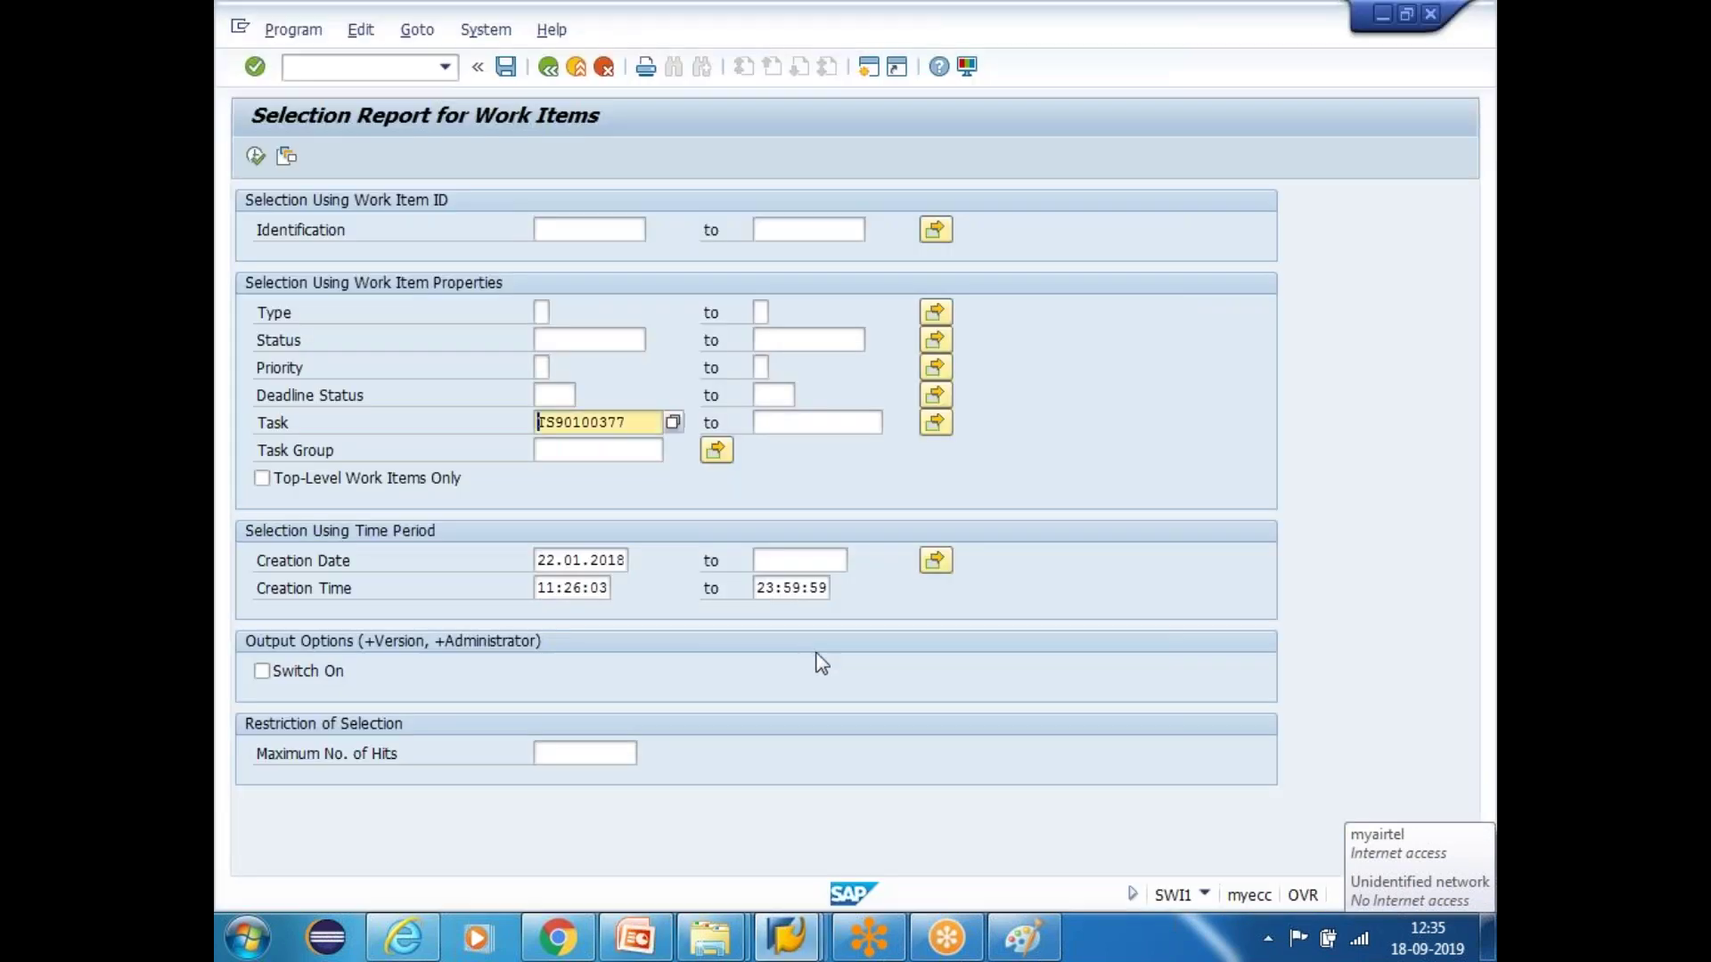
pyautogui.click(256, 156)
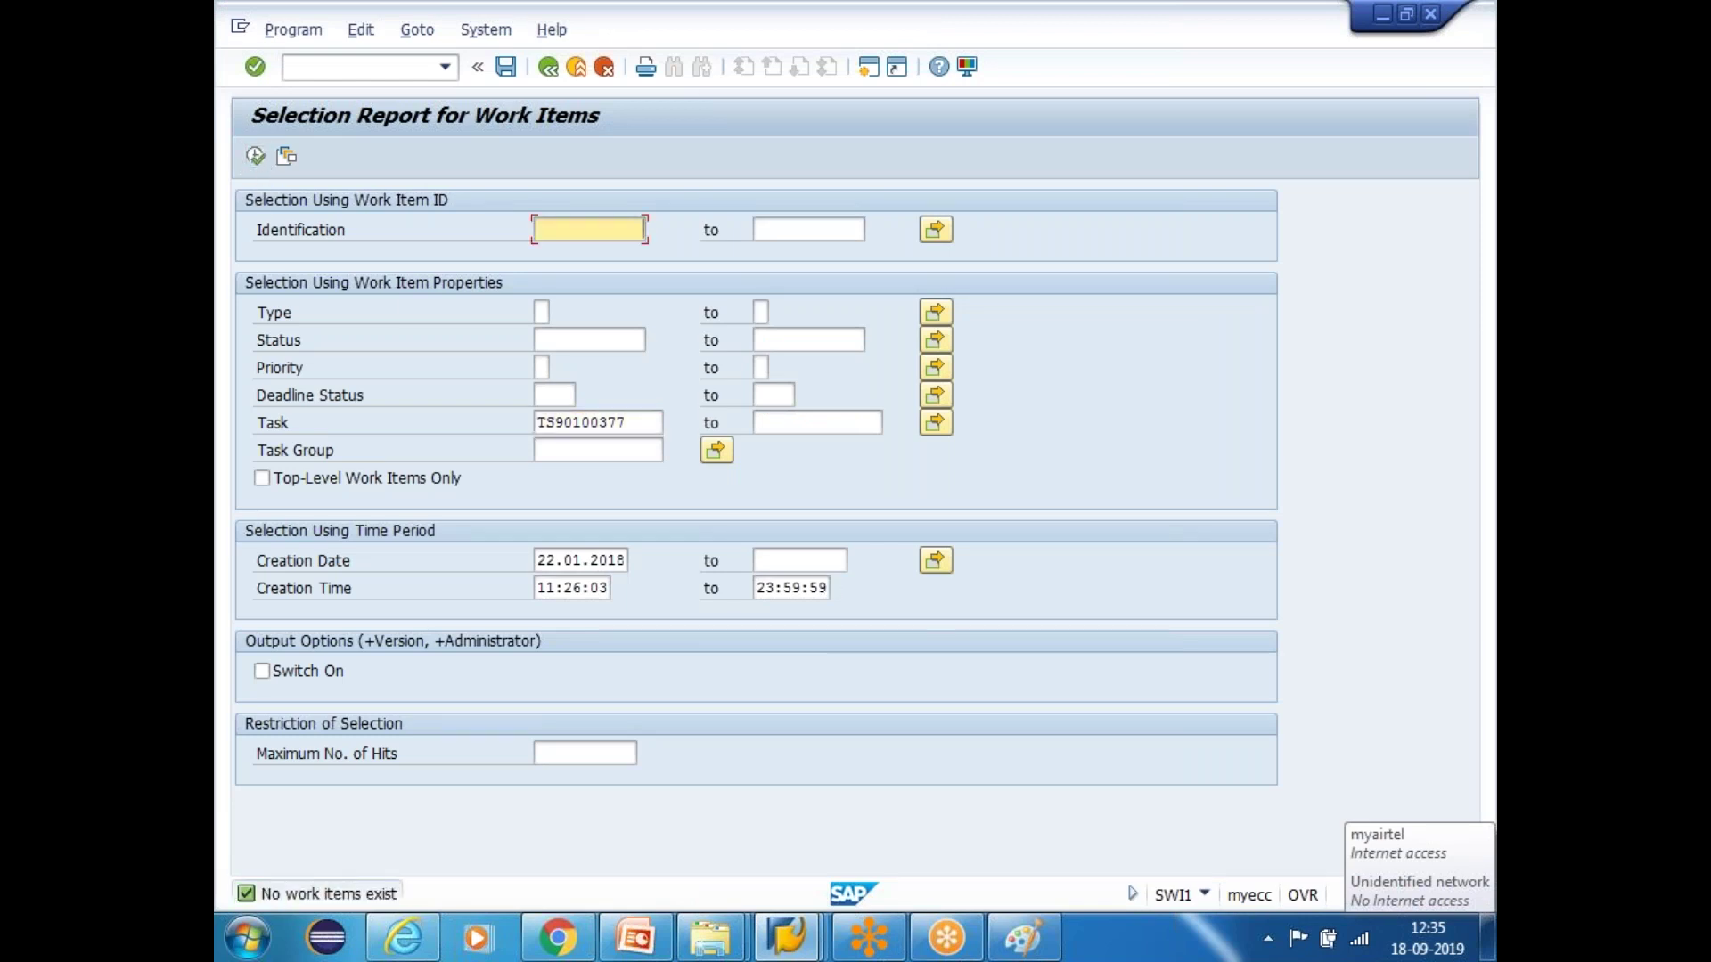
pyautogui.click(616, 559)
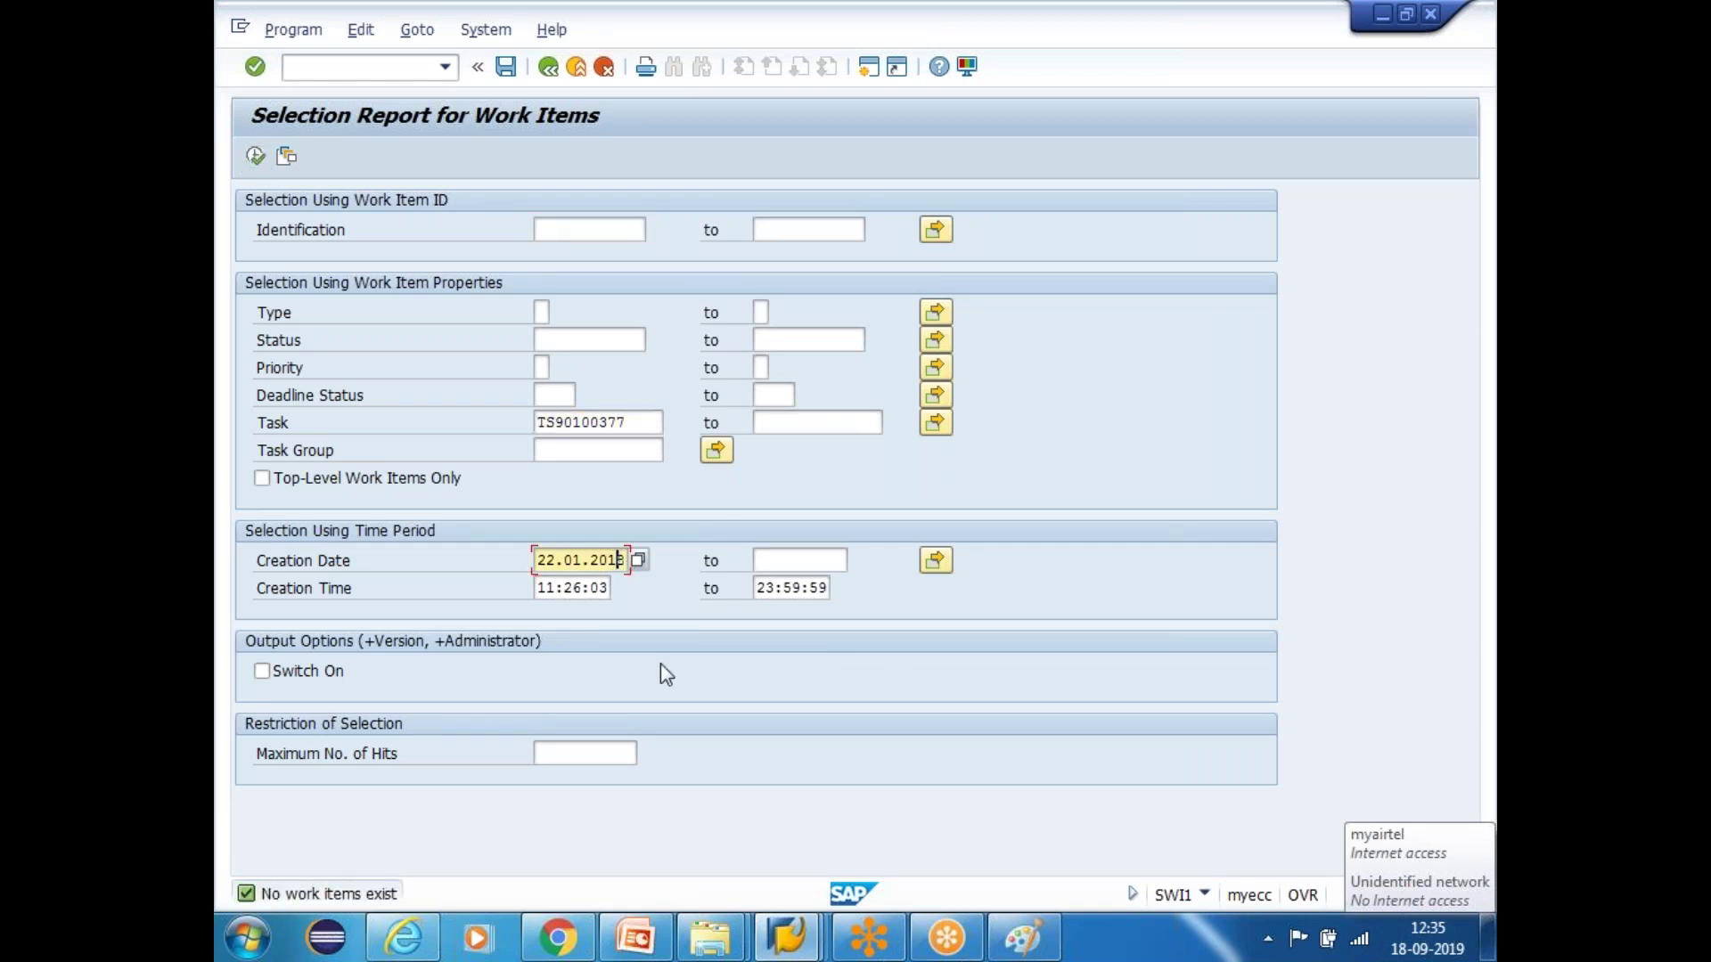
pyautogui.hotkey('shift', 'Home')
pyautogui.press('Delete')
pyautogui.press('Tab')
pyautogui.press('Tab')
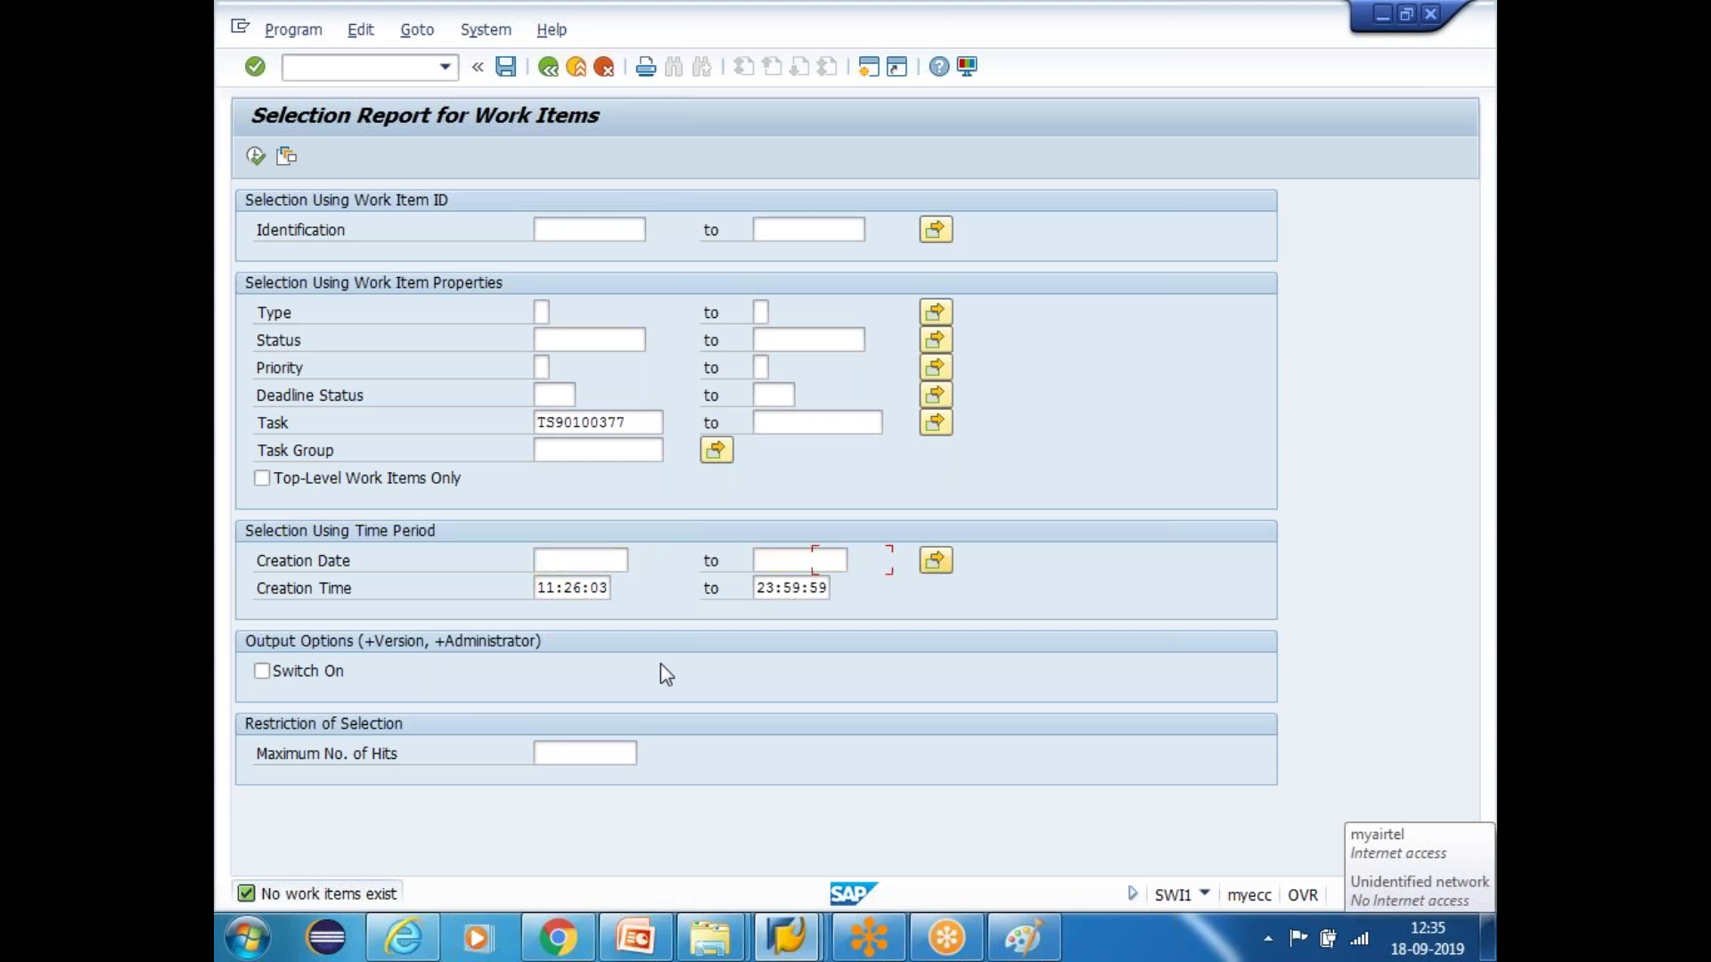
pyautogui.press('Delete')
pyautogui.press('Tab')
pyautogui.press('Delete')
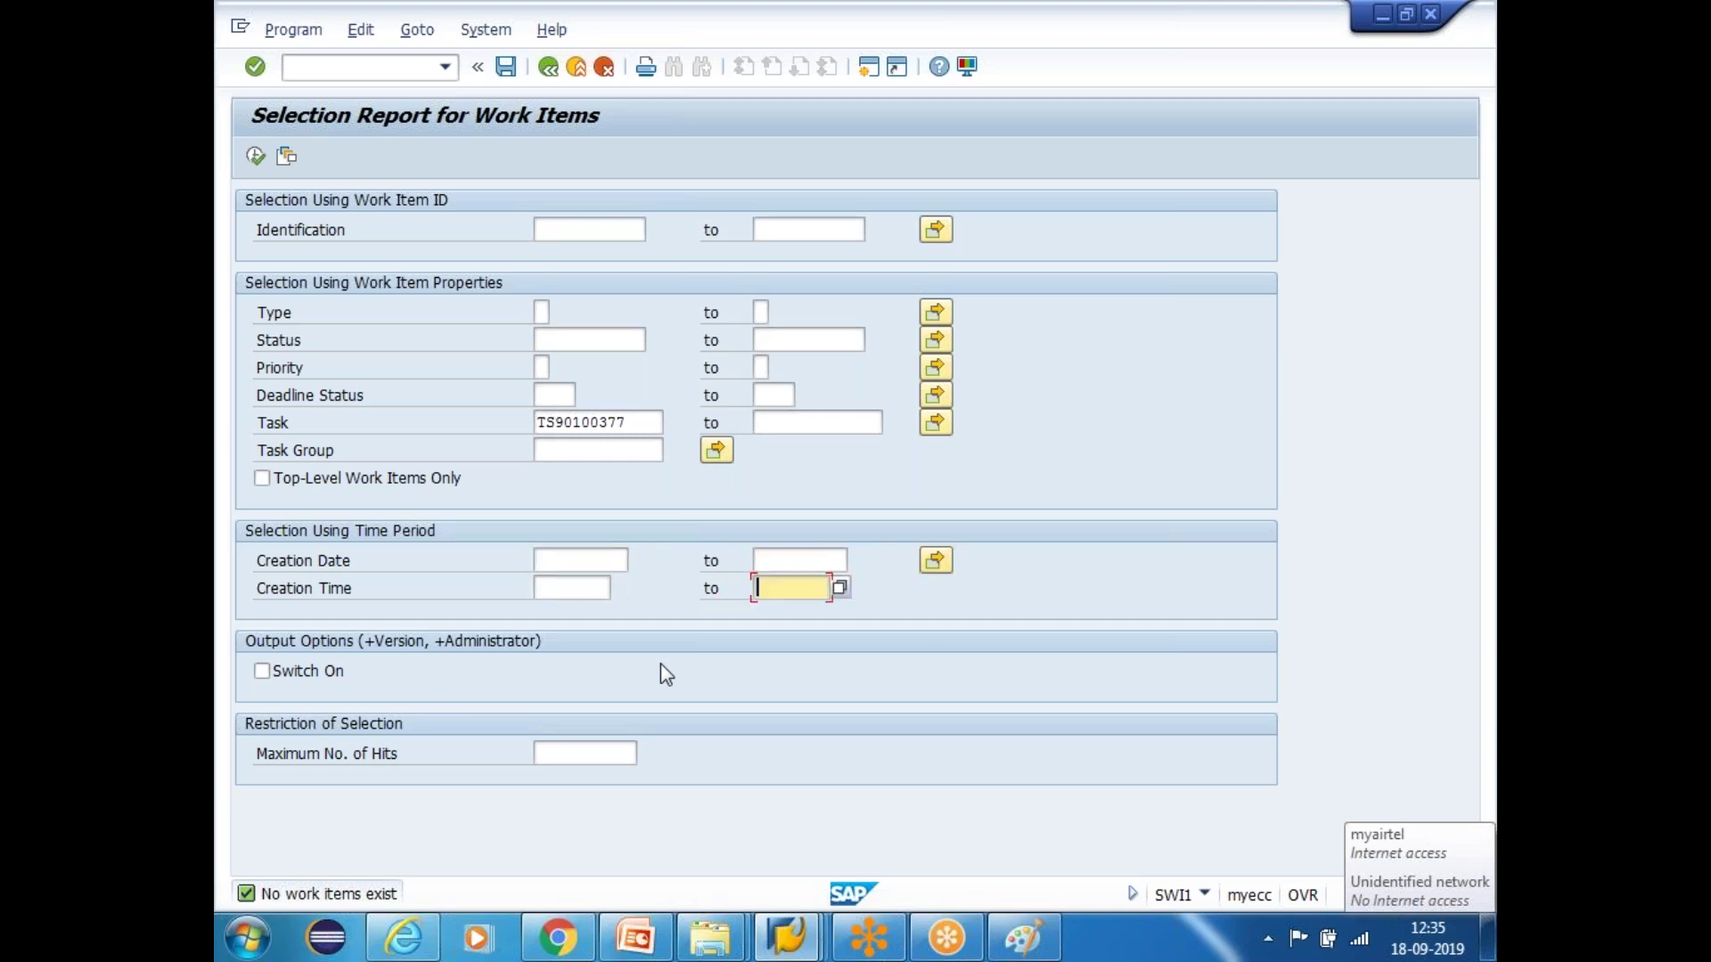
# Rerun the report and inspect work item 1808646, the COMPLETED Get Sales Order Items step
pyautogui.click(256, 157)
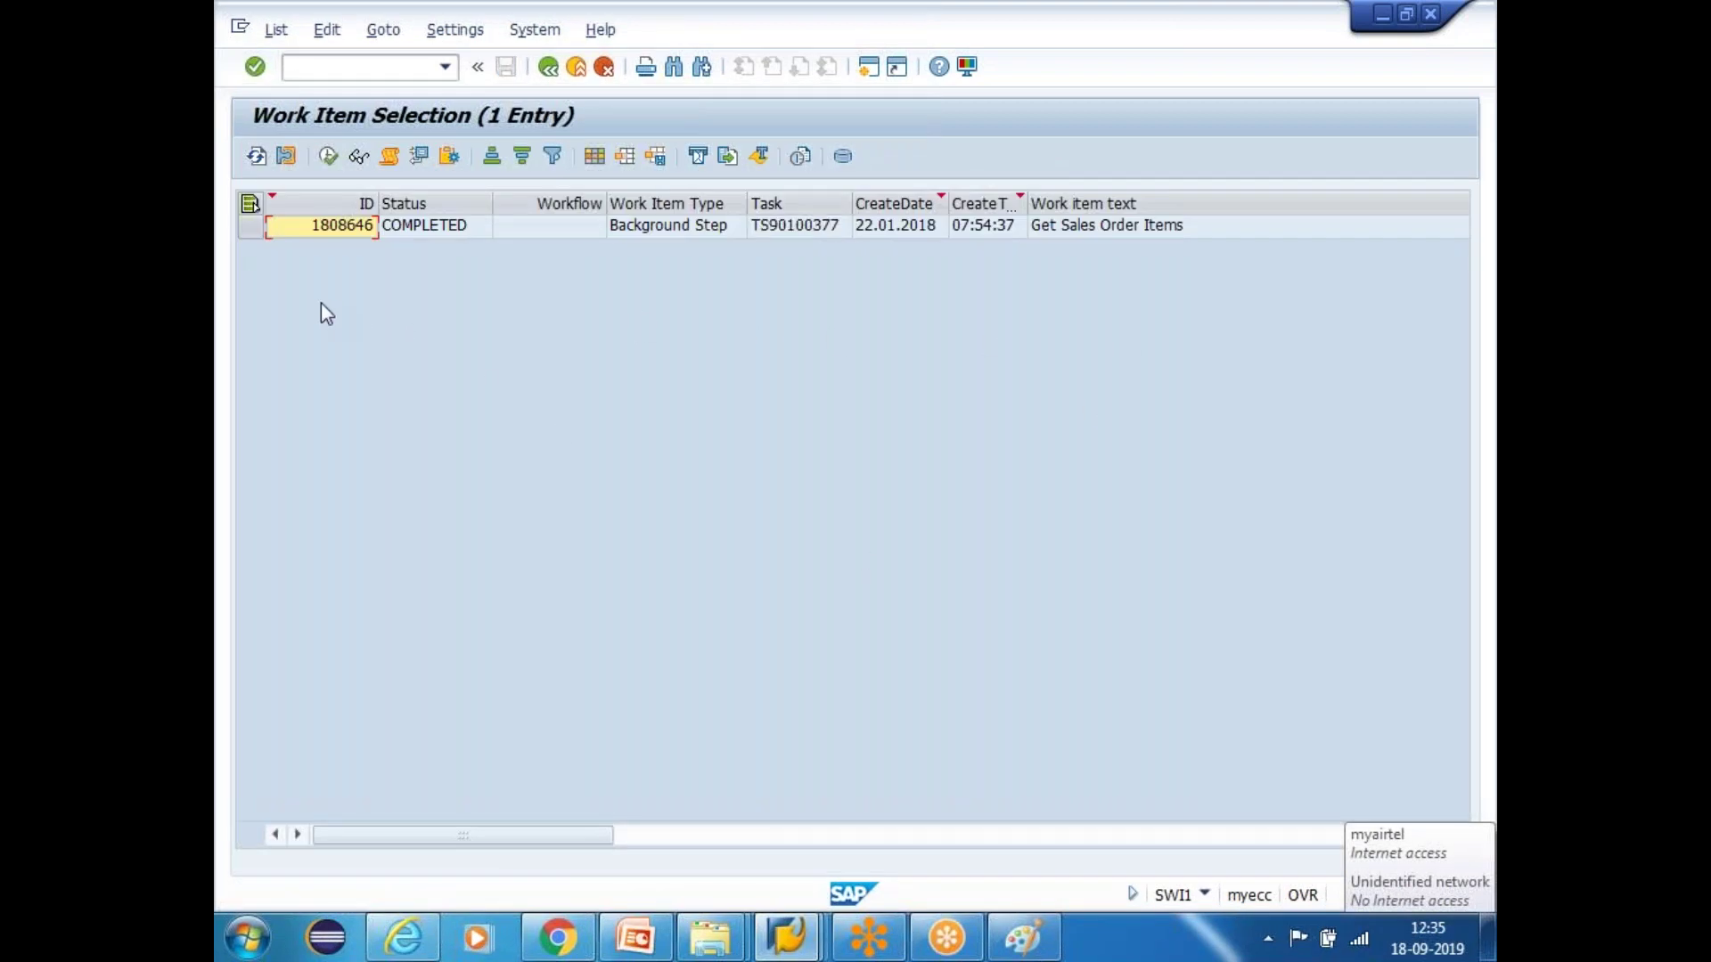
pyautogui.click(450, 224)
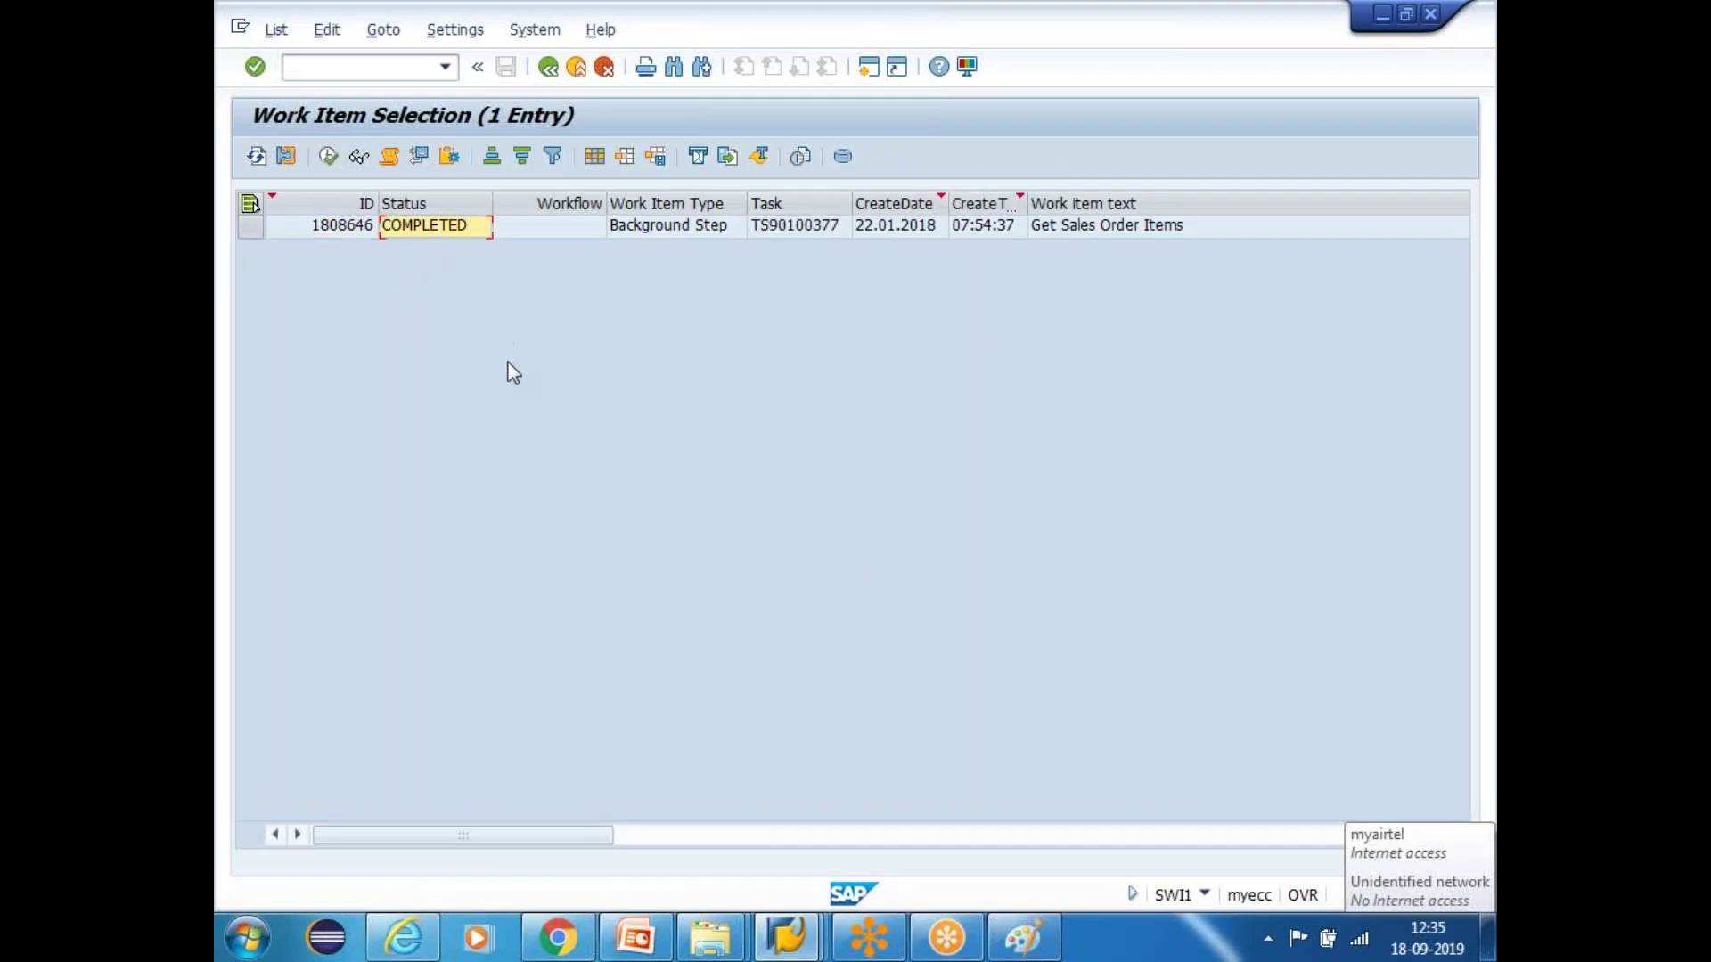
pyautogui.click(1078, 226)
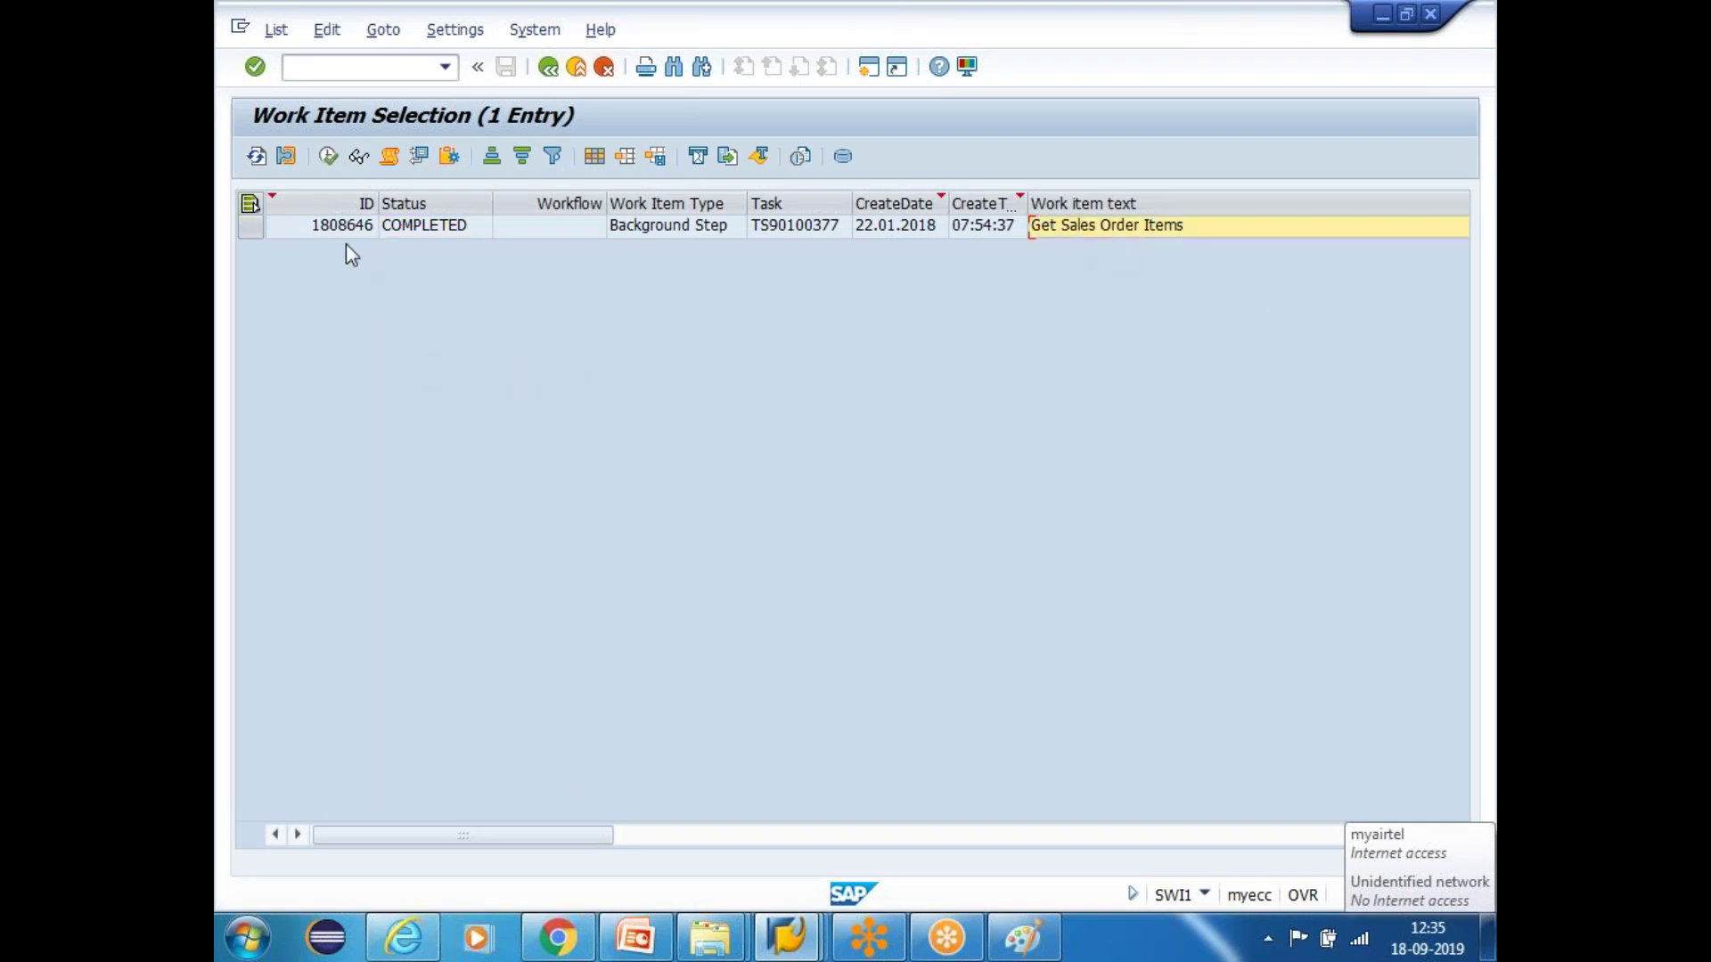
pyautogui.click(331, 226)
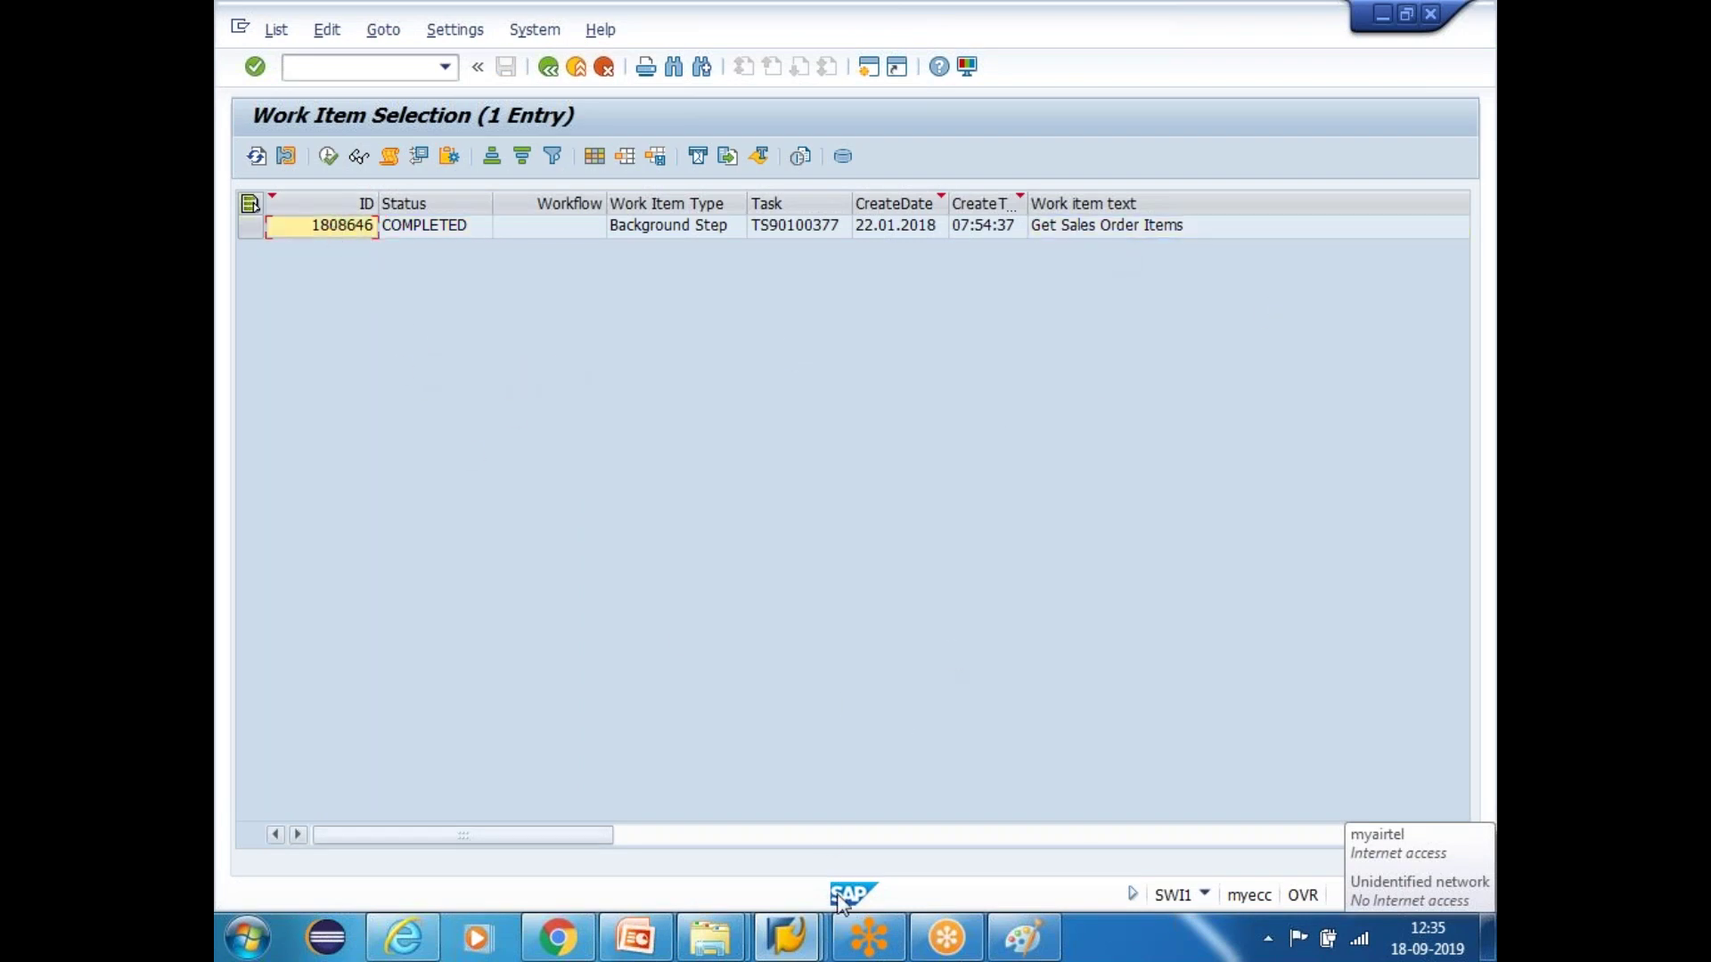
# Add step 9 on slide 164: the Workflow Engine generates work items to track and monitor workflows
pyautogui.click(636, 937)
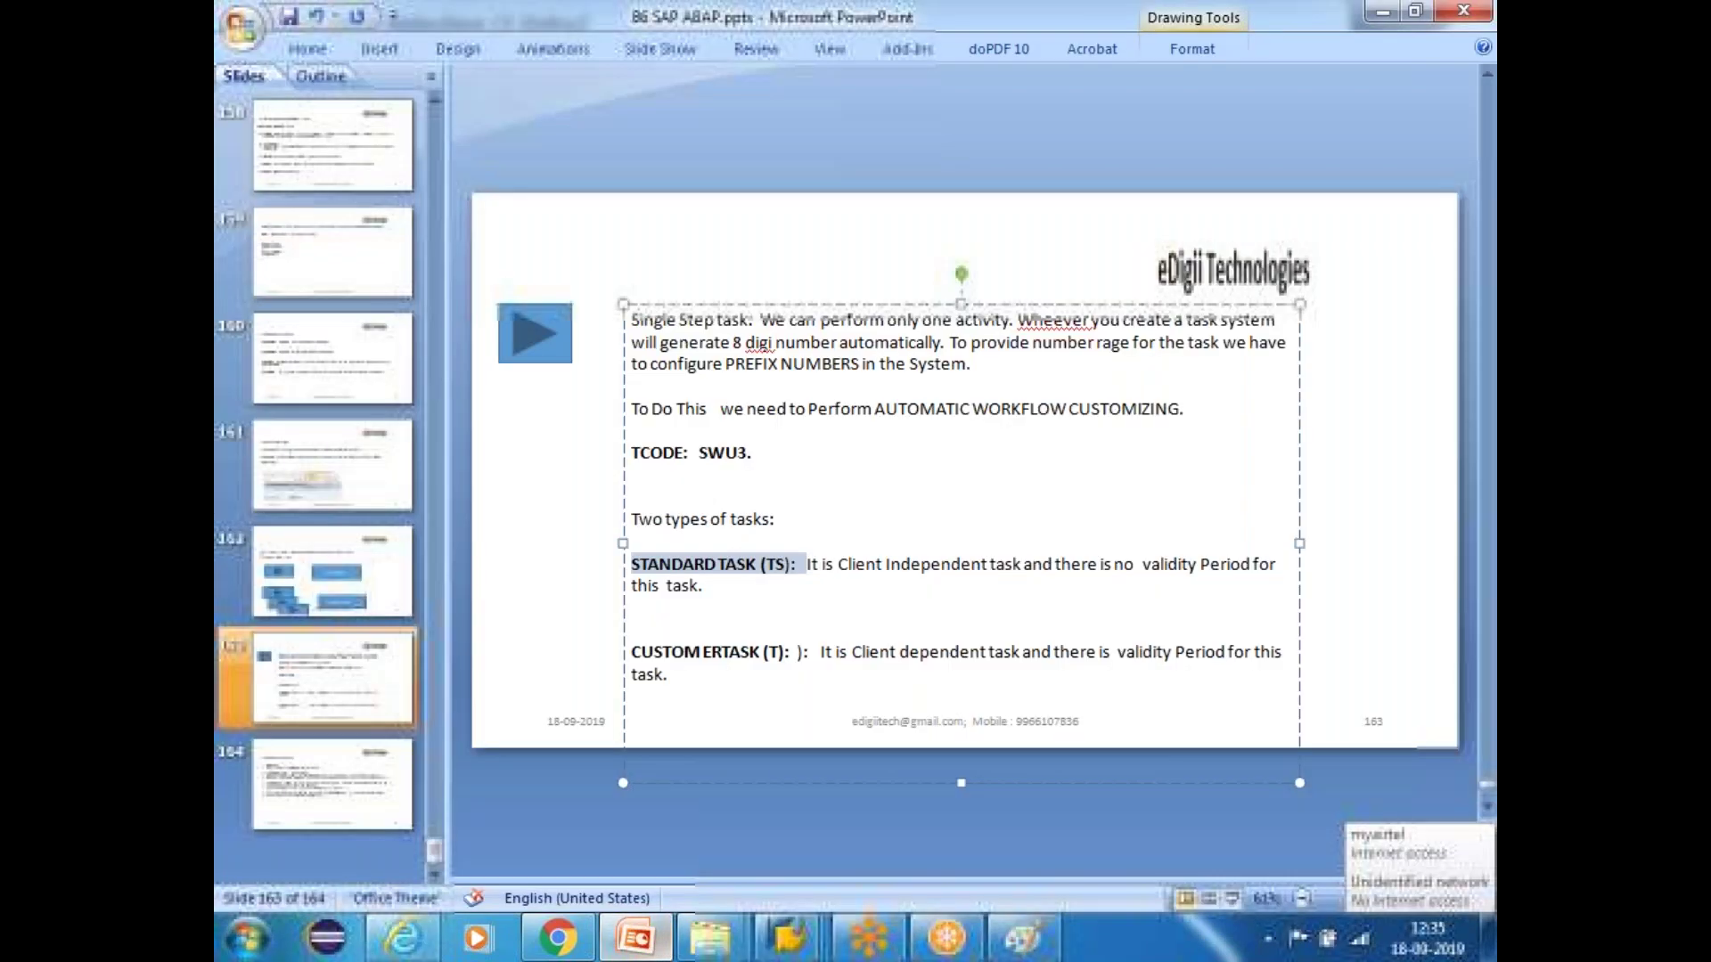
pyautogui.click(351, 795)
pyautogui.click(963, 605)
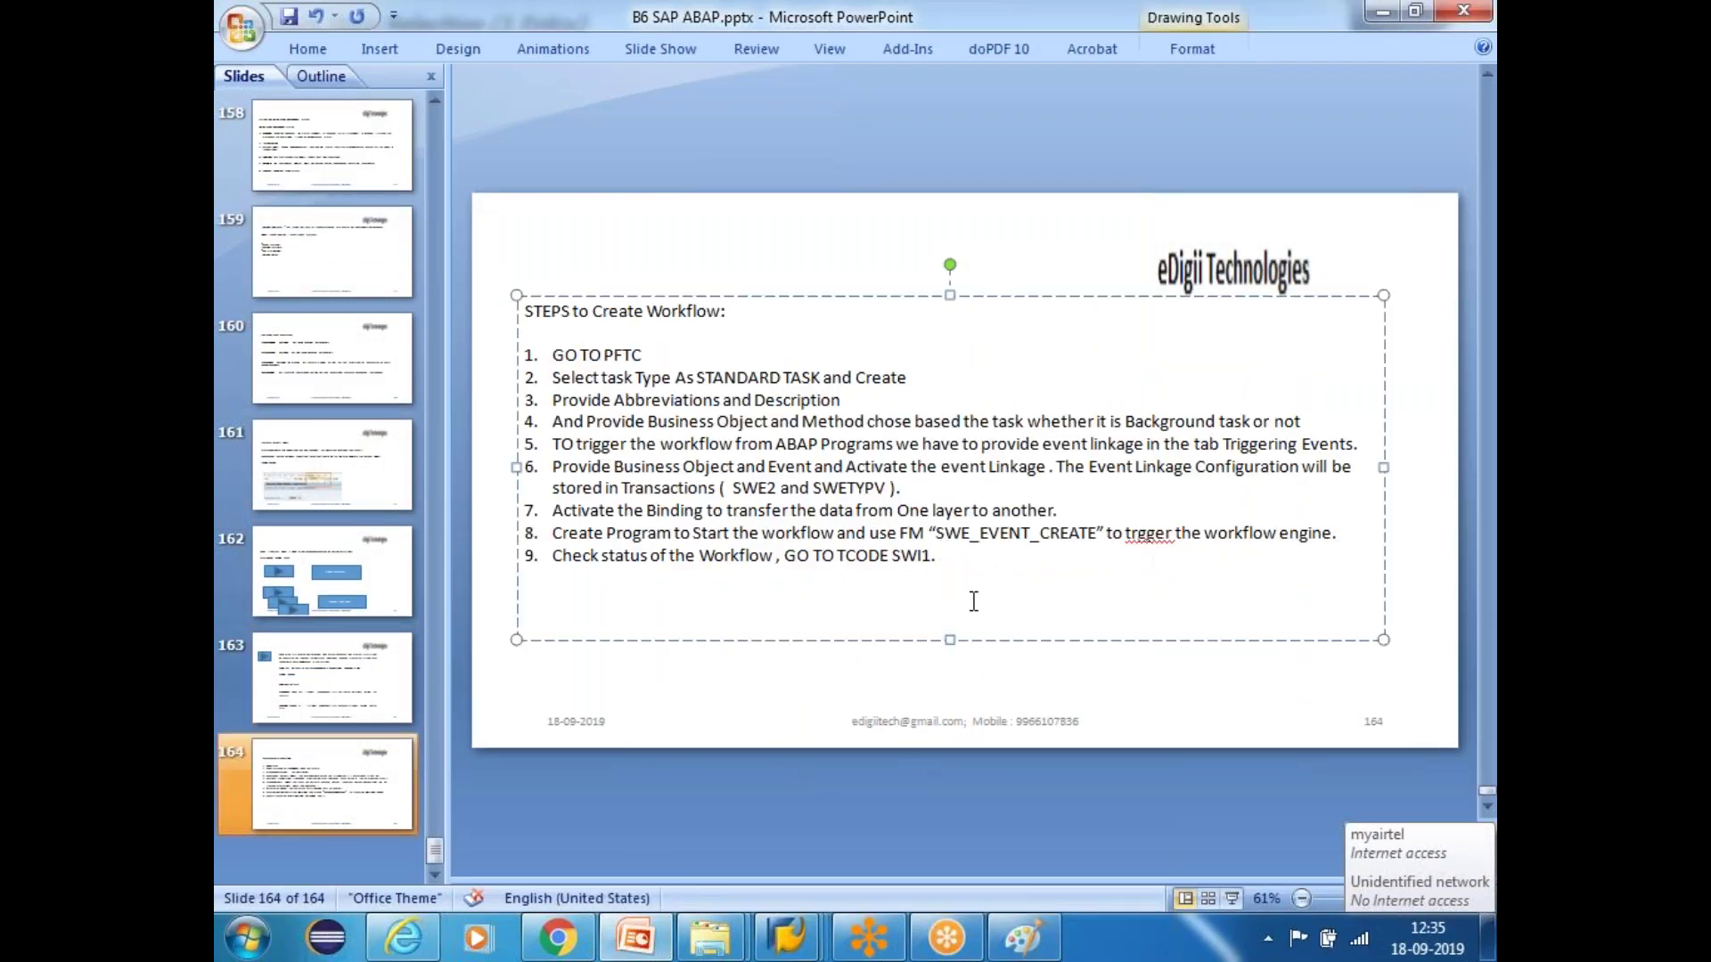
pyautogui.click(1350, 530)
pyautogui.press('Return')
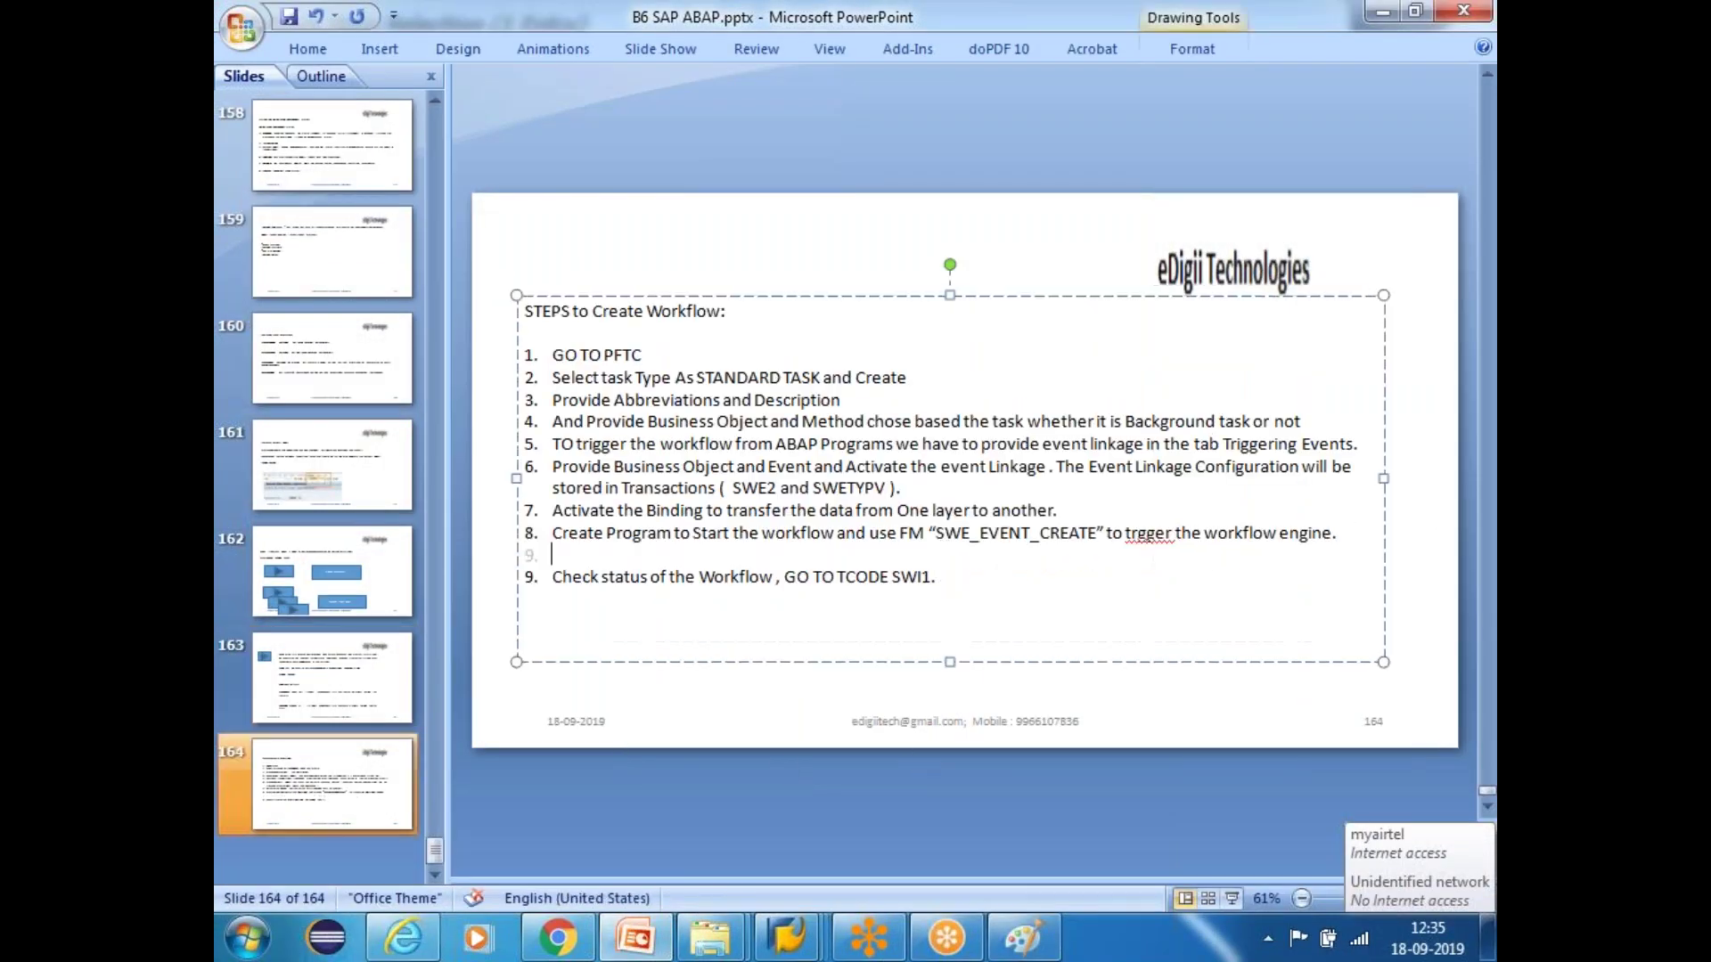
pyautogui.write('Wheeve the Workflow')
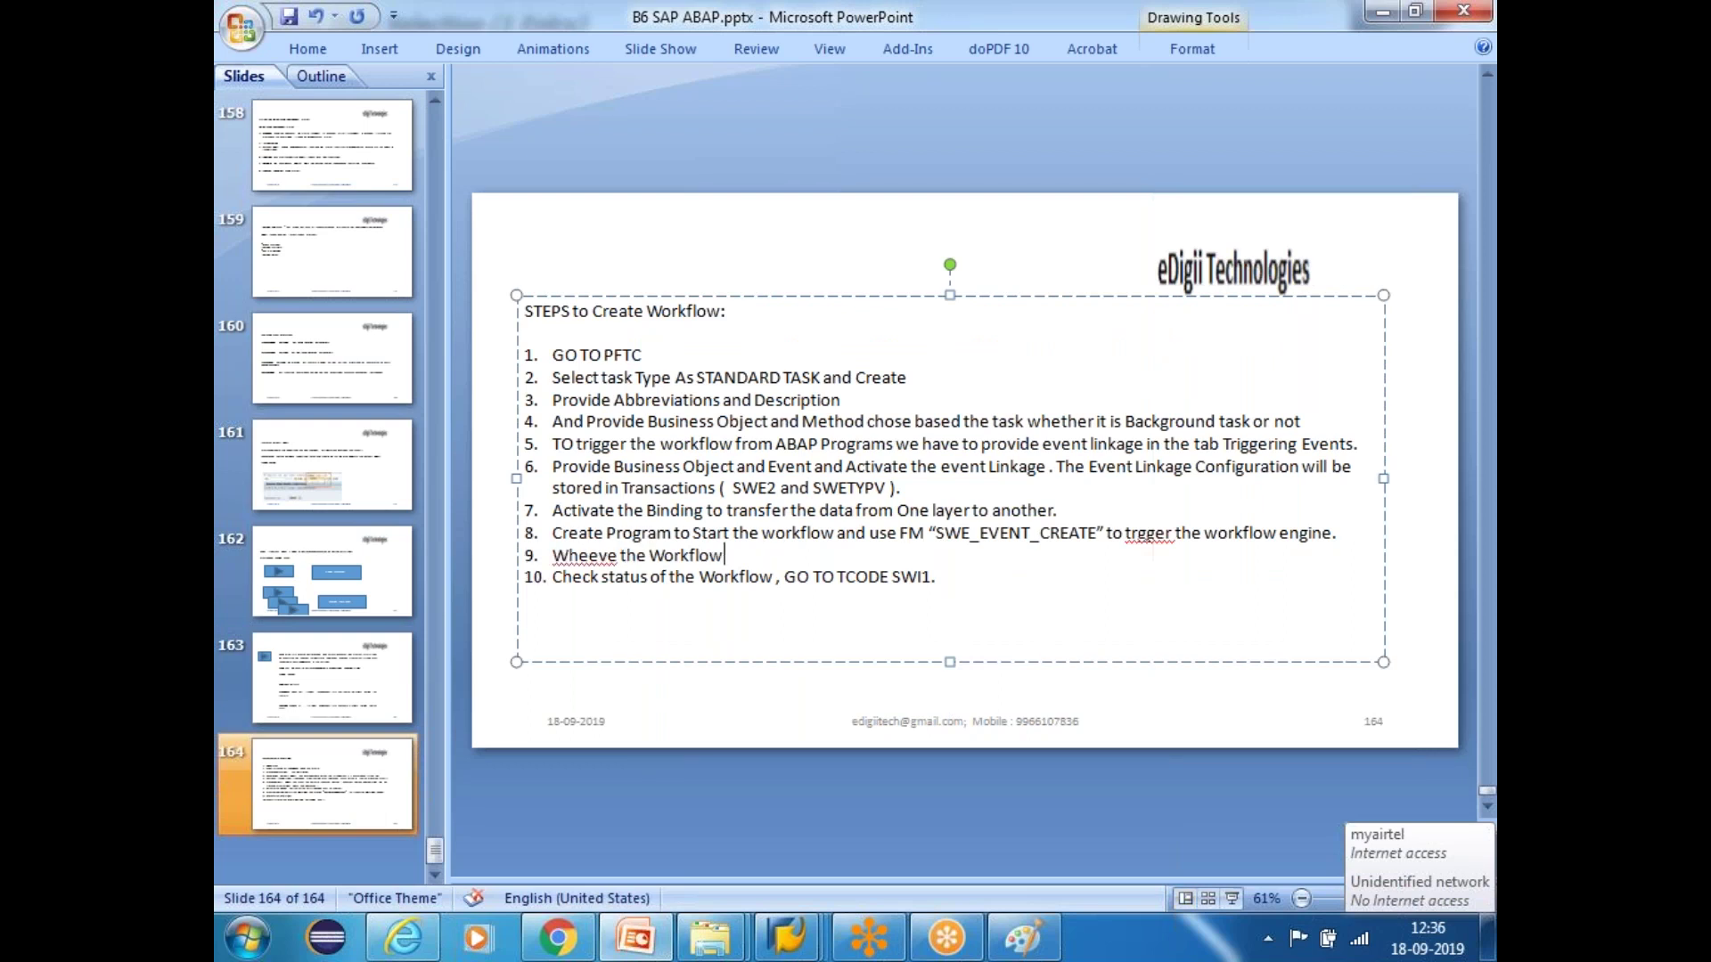
pyautogui.write(' Engine Start , system will gene')
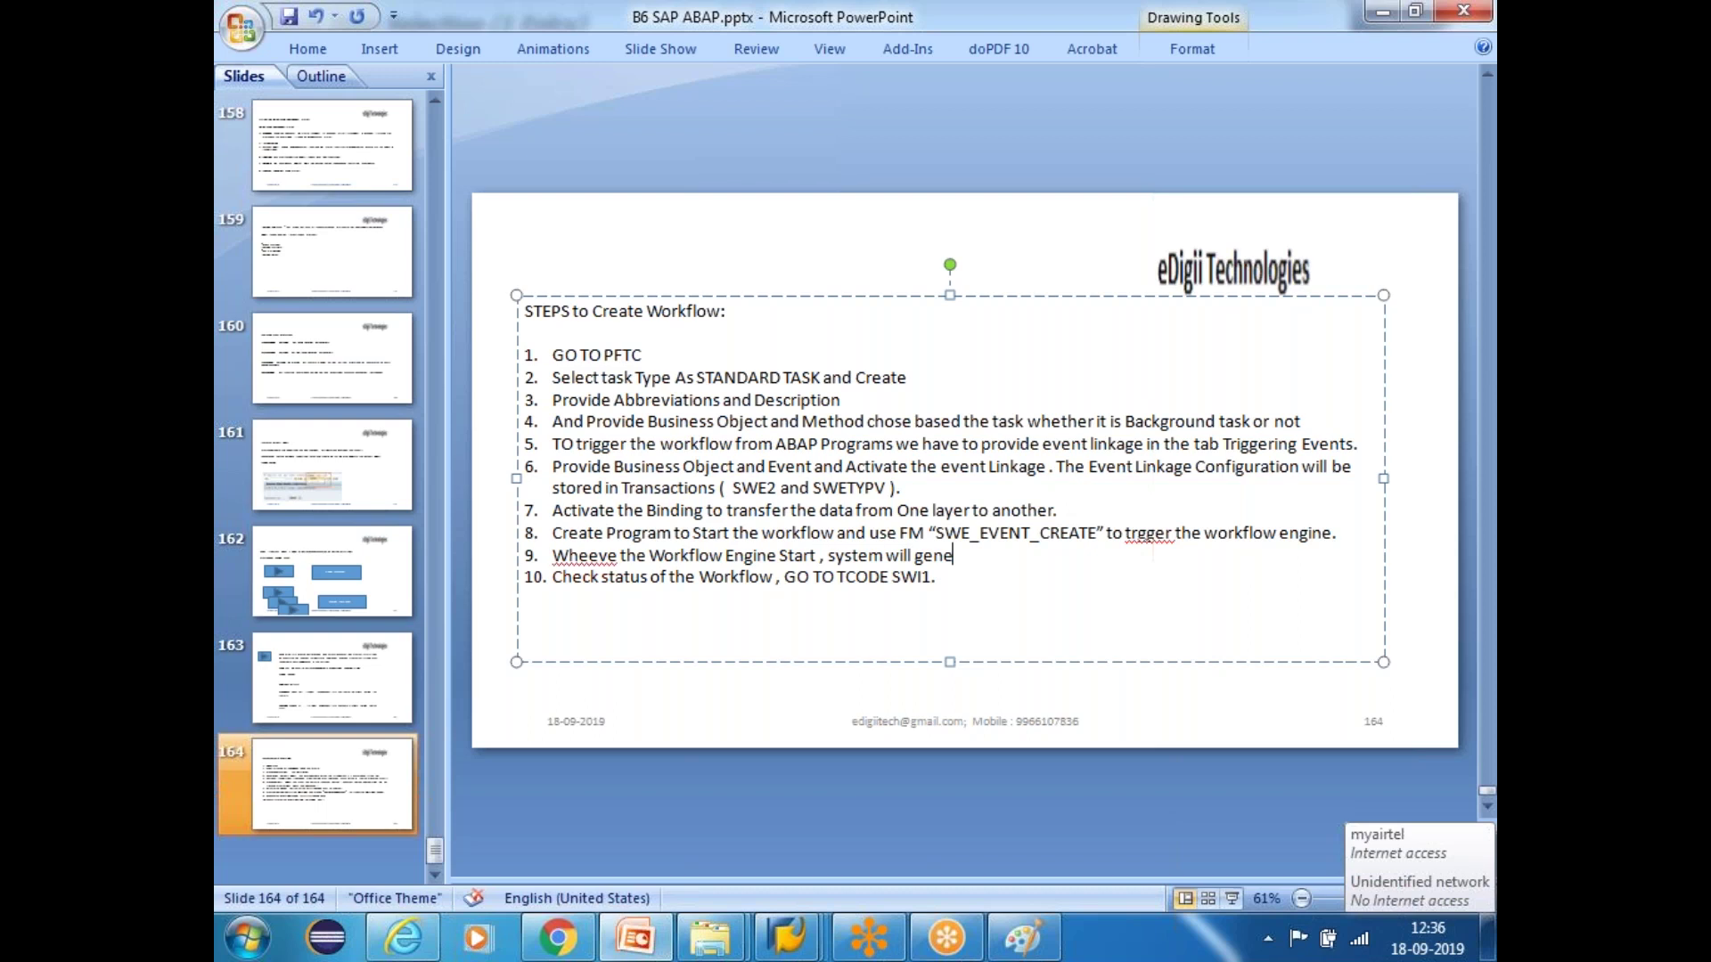
pyautogui.write('rate WORK ITEM. WORK I')
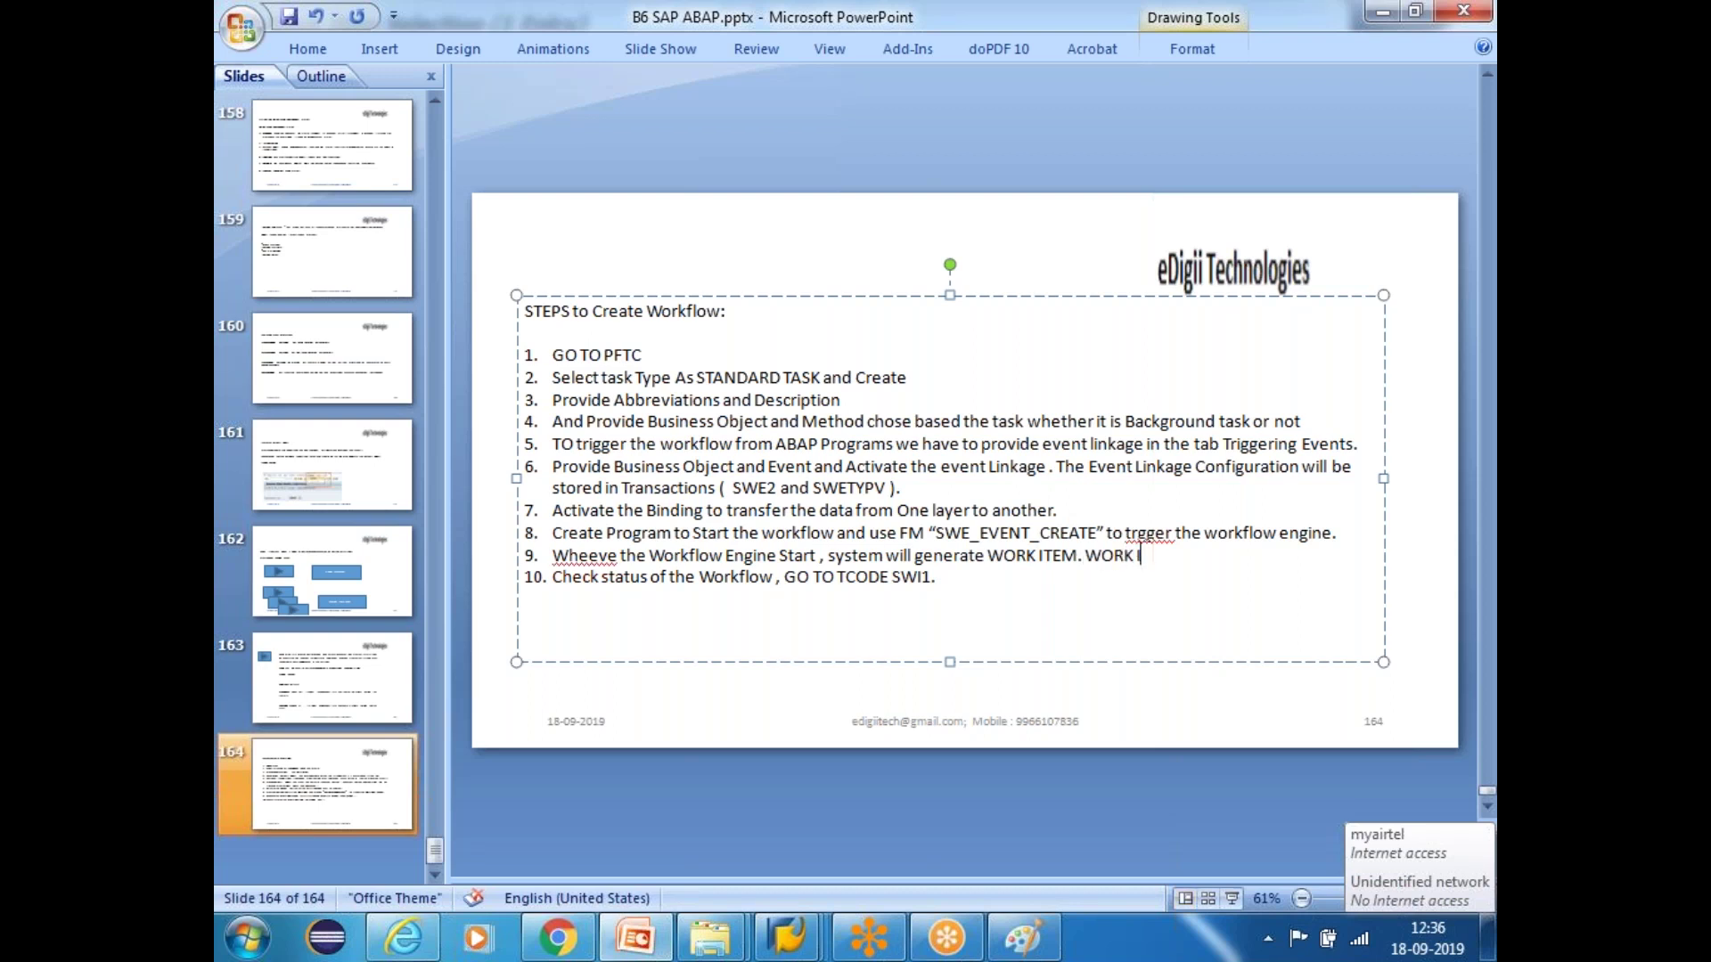
pyautogui.write('TEM IS used to Tra')
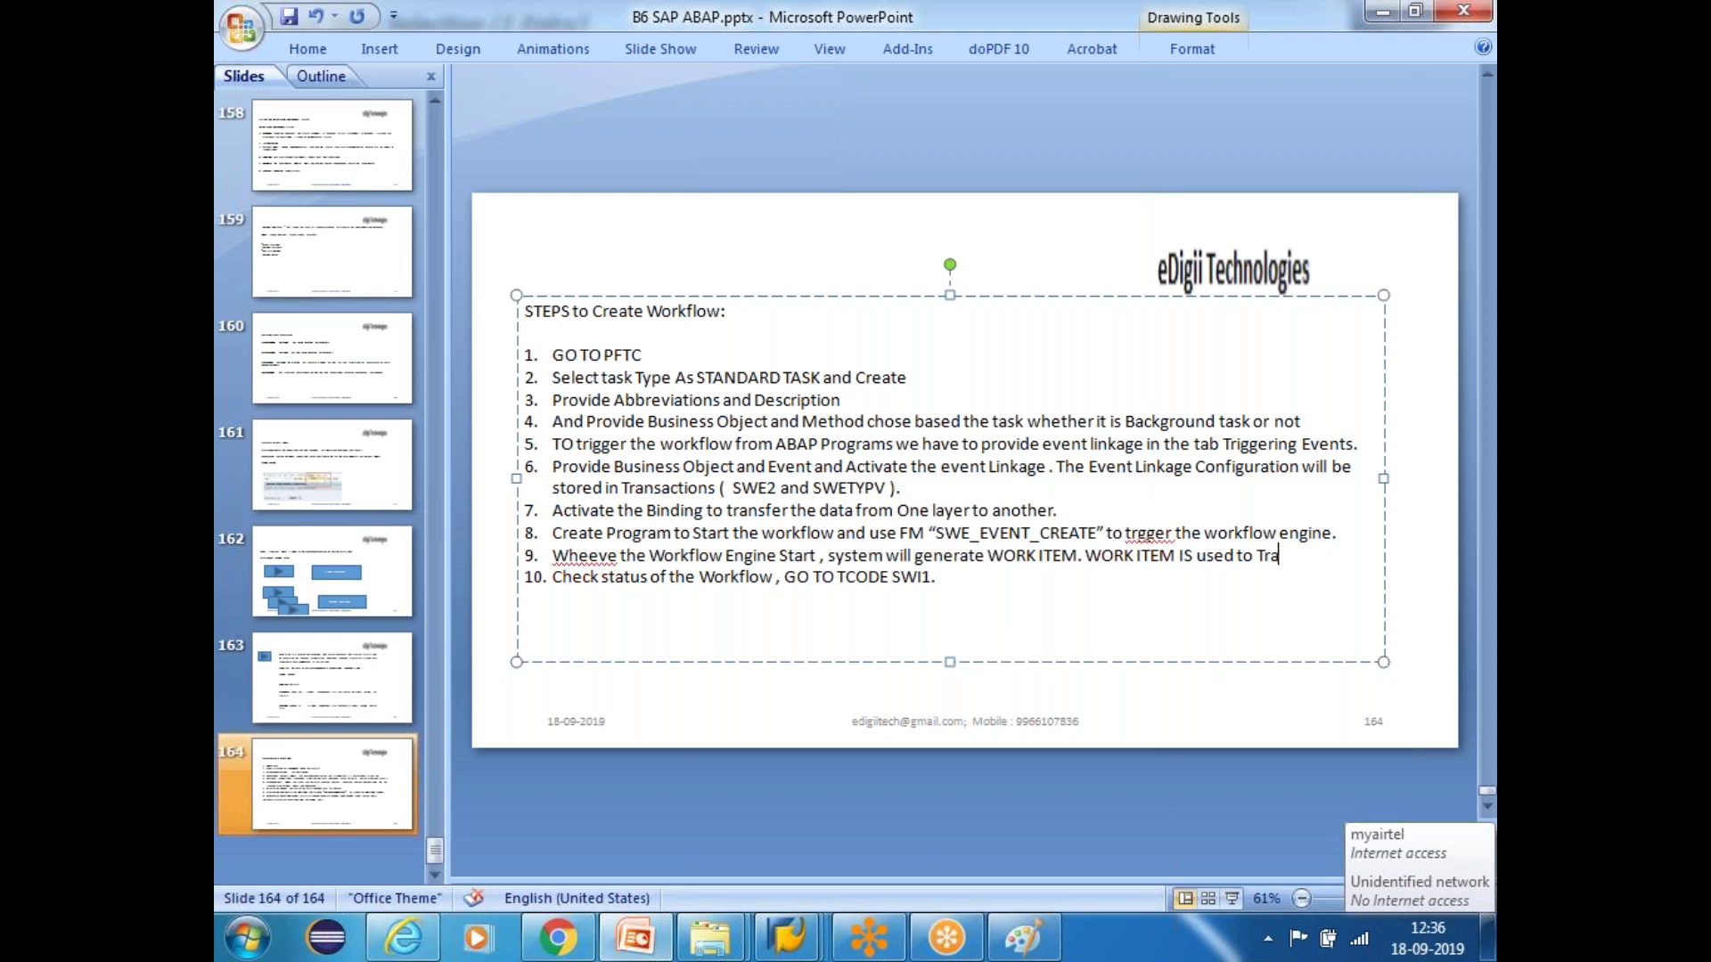
pyautogui.write('ck and Monitor the')
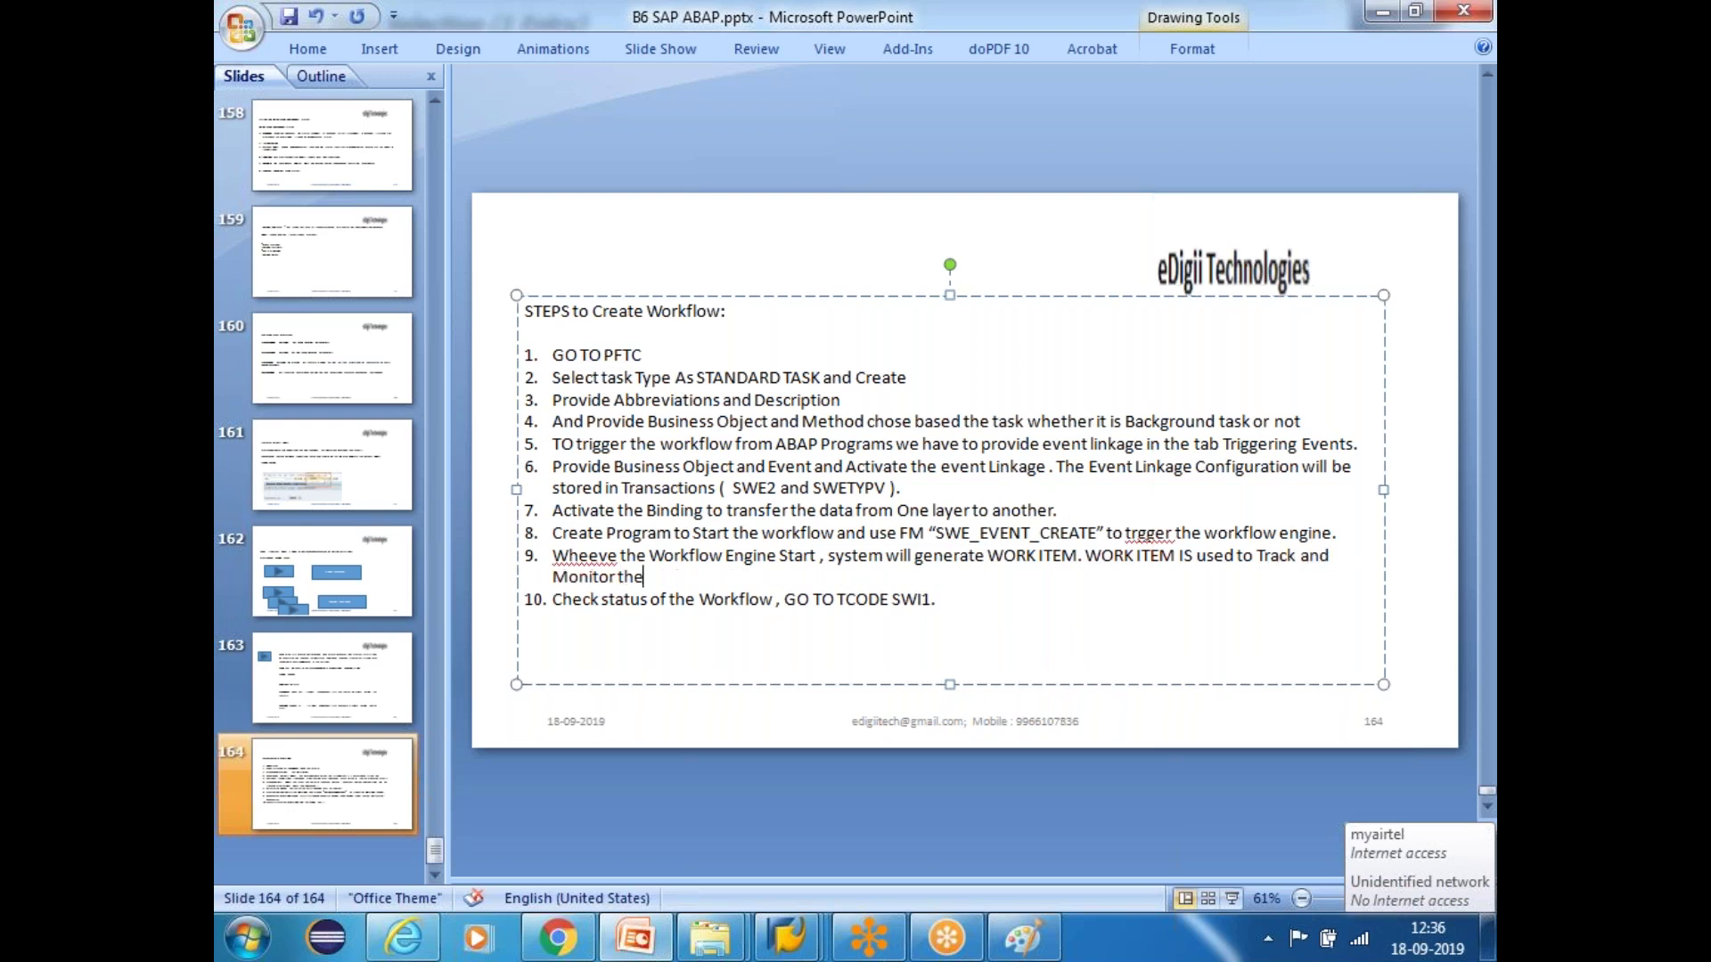
pyautogui.write(' Workflows./')
pyautogui.press('BackSpace')
# Return to the work item list and point out work item 1808646's ID and COMPLETED status
pyautogui.hotkey('alt', 'Tab')
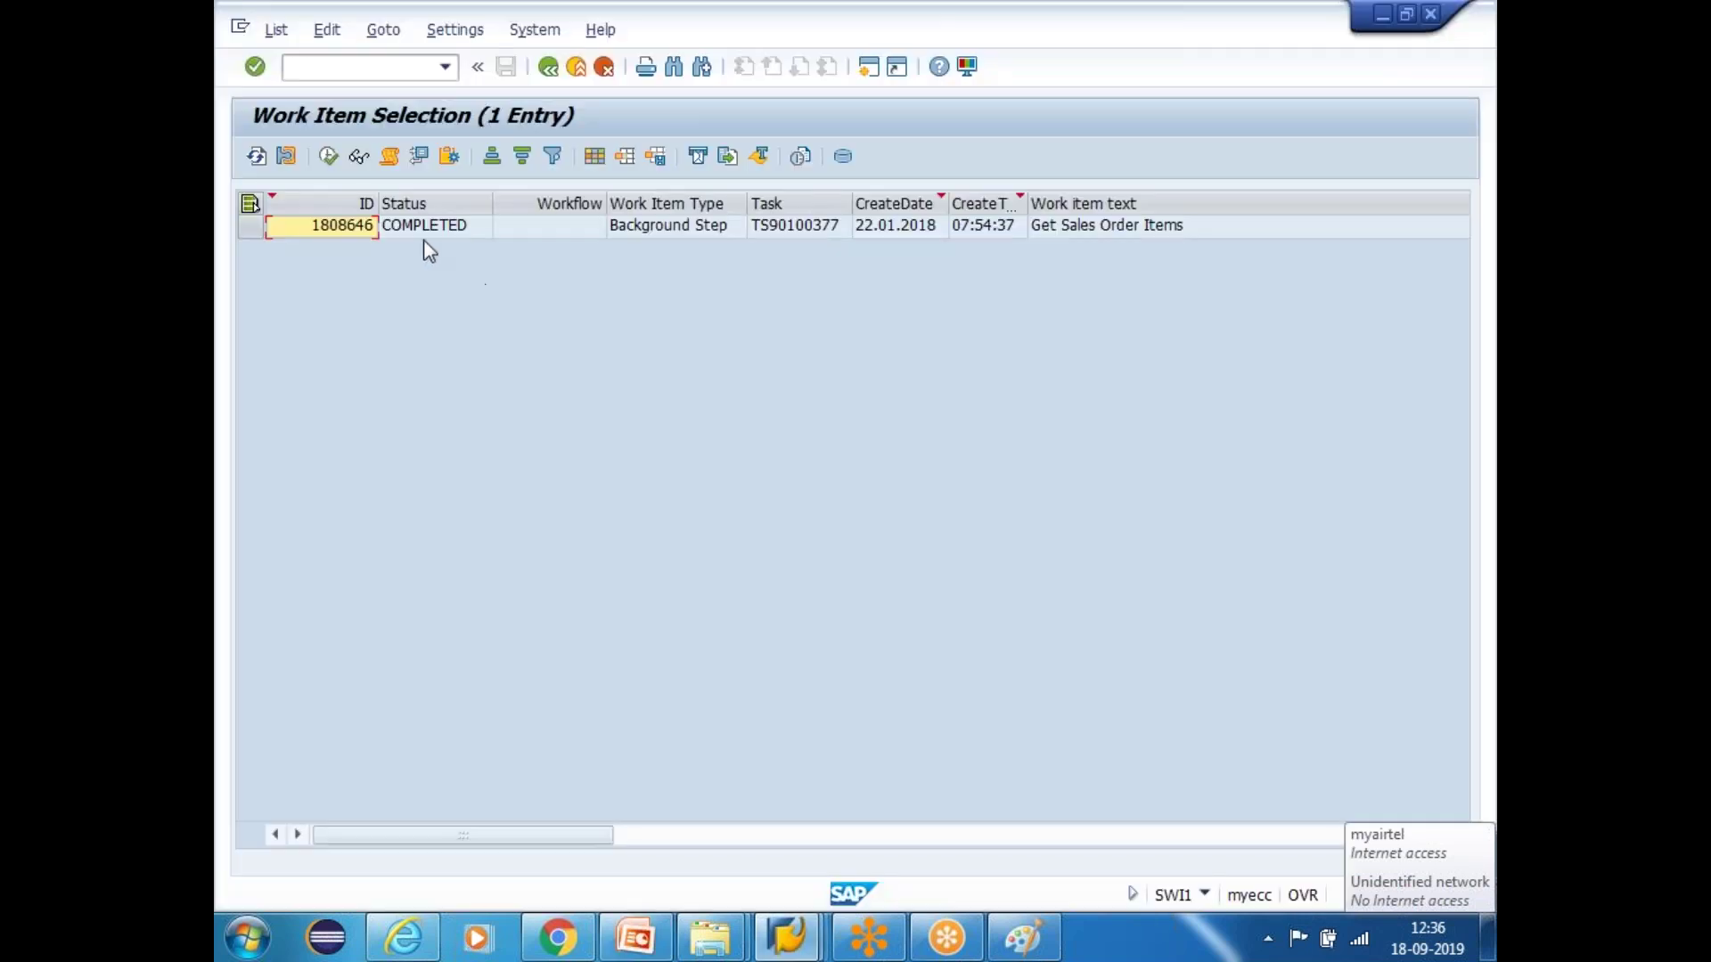
pyautogui.click(415, 233)
pyautogui.click(349, 235)
pyautogui.click(431, 235)
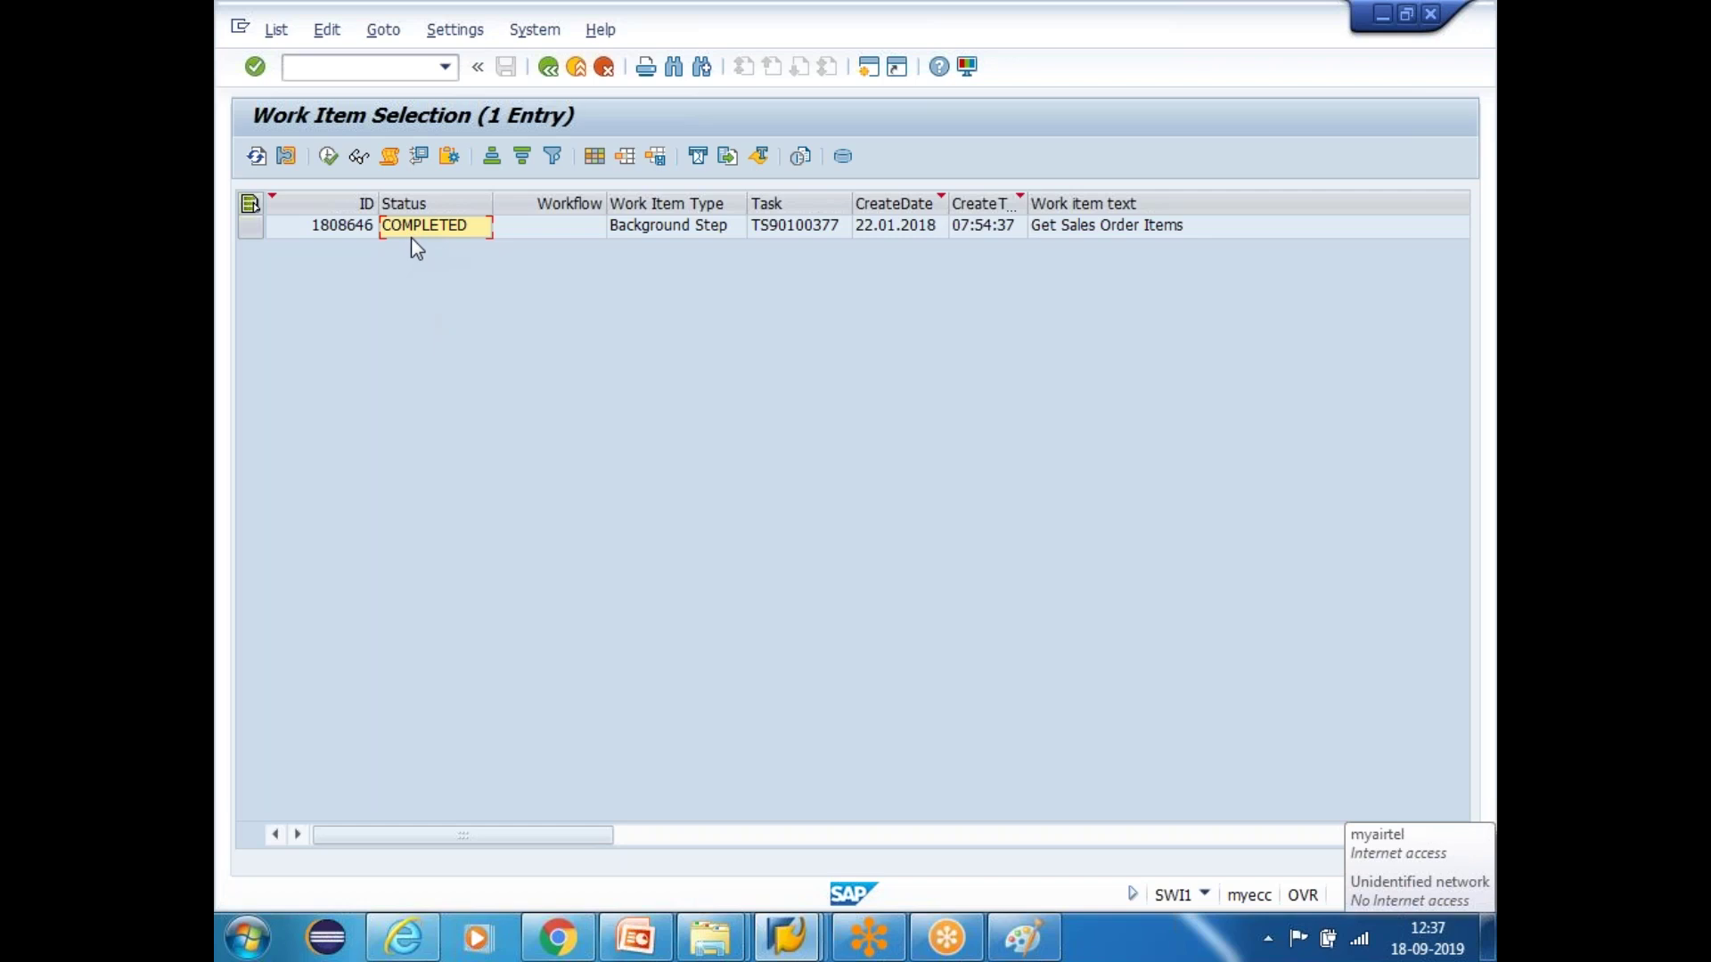
# Display work item 1808646's details, then open its log and expand the Get Sales Order Items steps
pyautogui.click(326, 228)
pyautogui.press('F2')
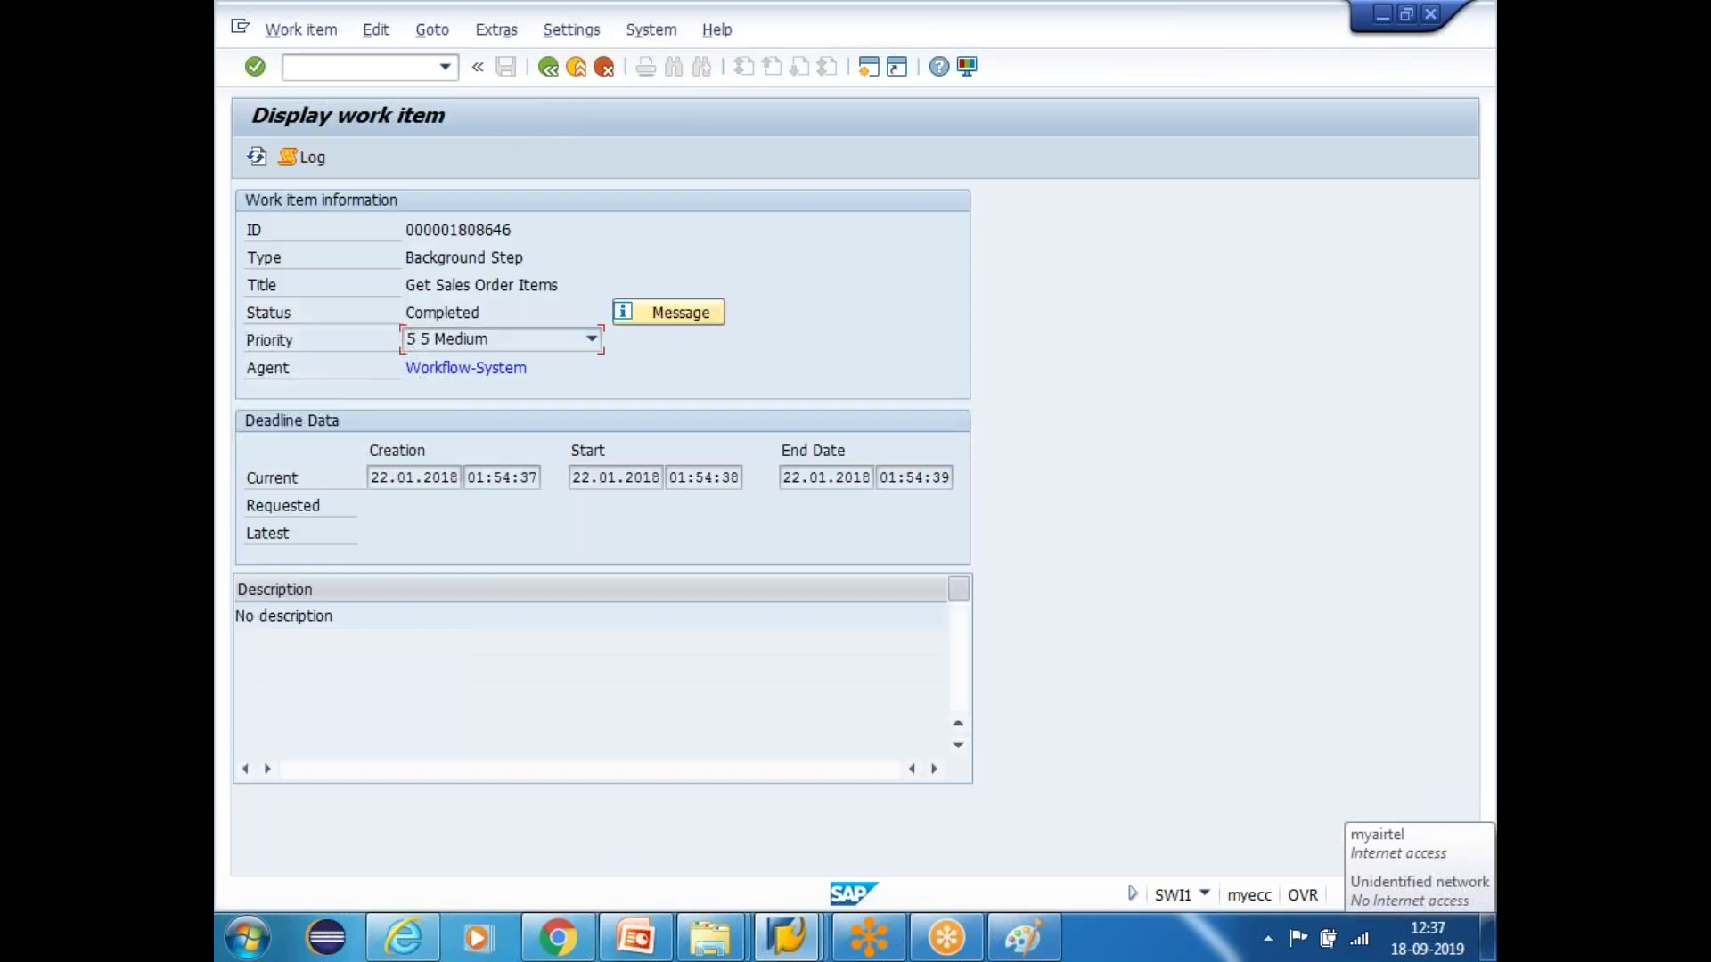
pyautogui.moveTo(406, 309); pyautogui.dragTo(556, 307)
pyautogui.click(302, 158)
pyautogui.click(253, 399)
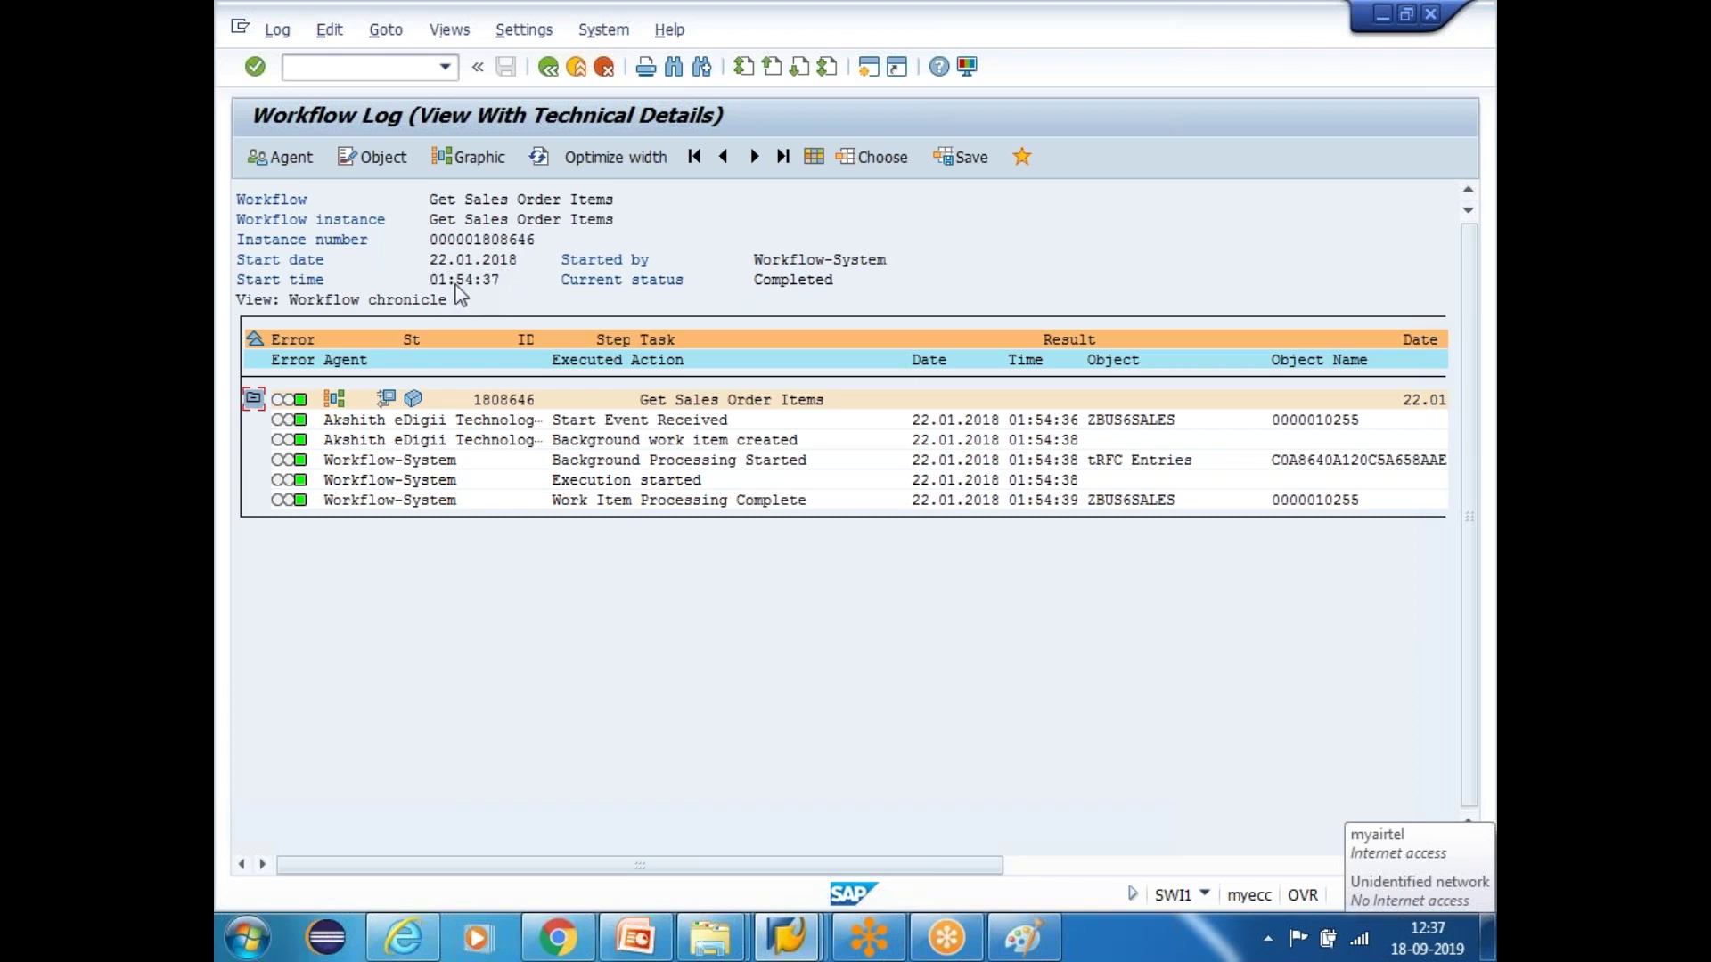
pyautogui.moveTo(745, 282); pyautogui.dragTo(900, 294)
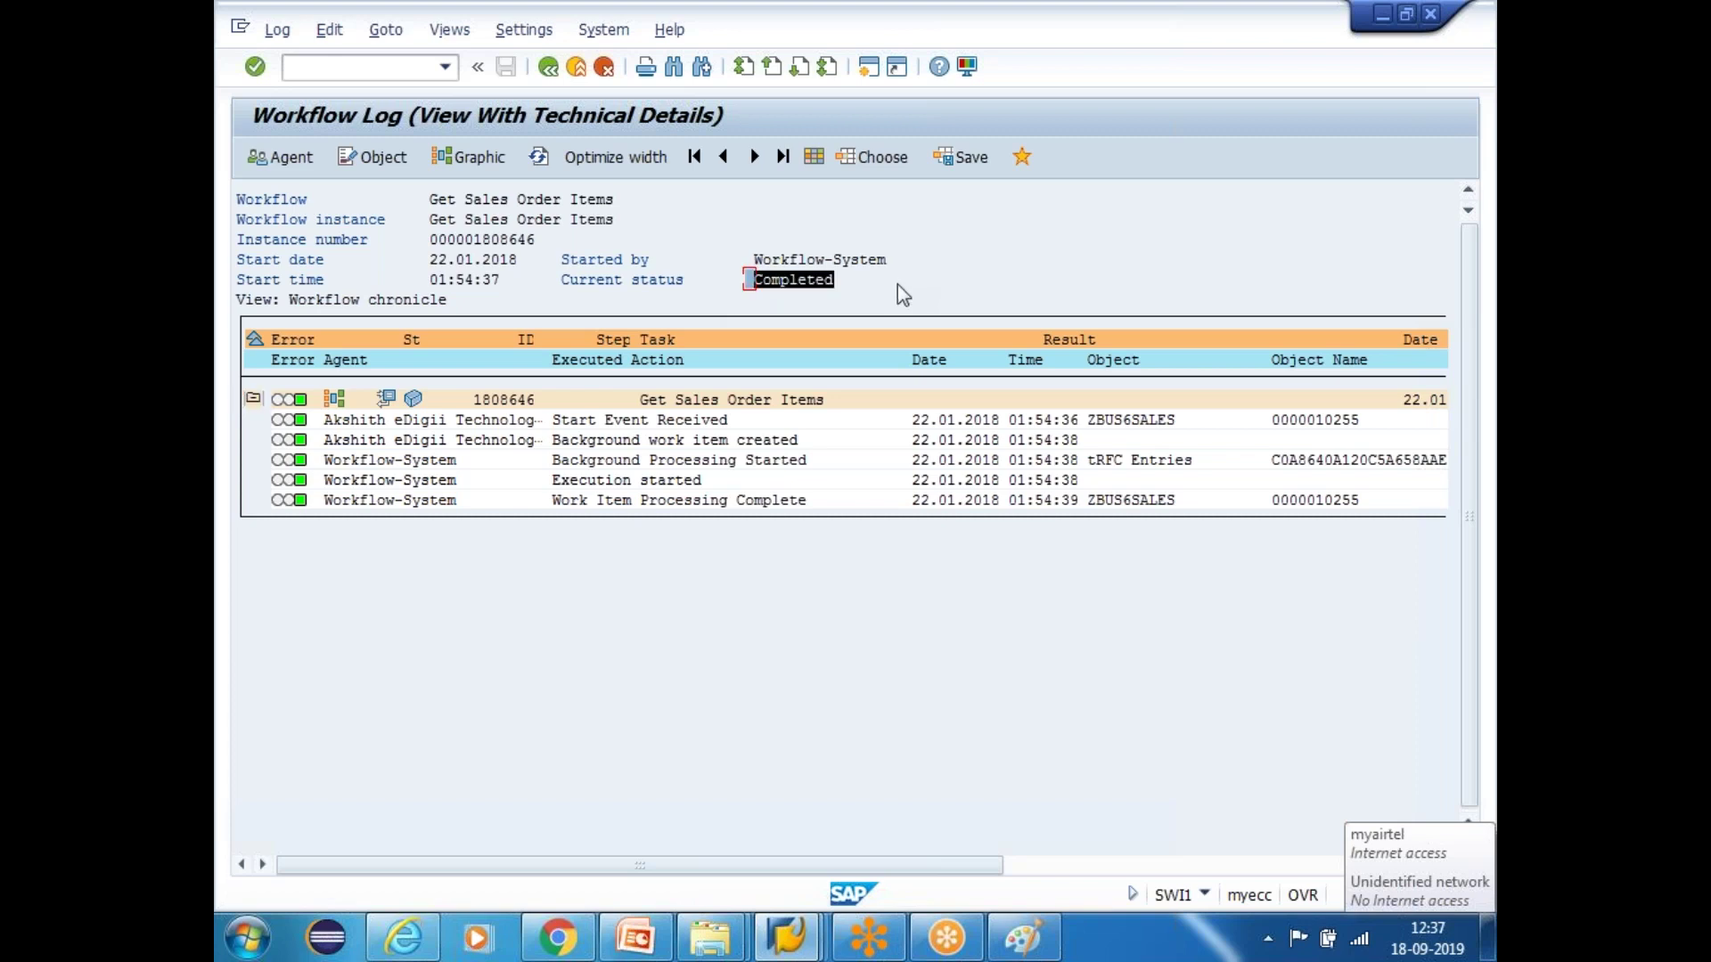
pyautogui.click(896, 286)
# Show the data container, list the three EX_ITEMS entries for order 10255, then close it
pyautogui.click(388, 403)
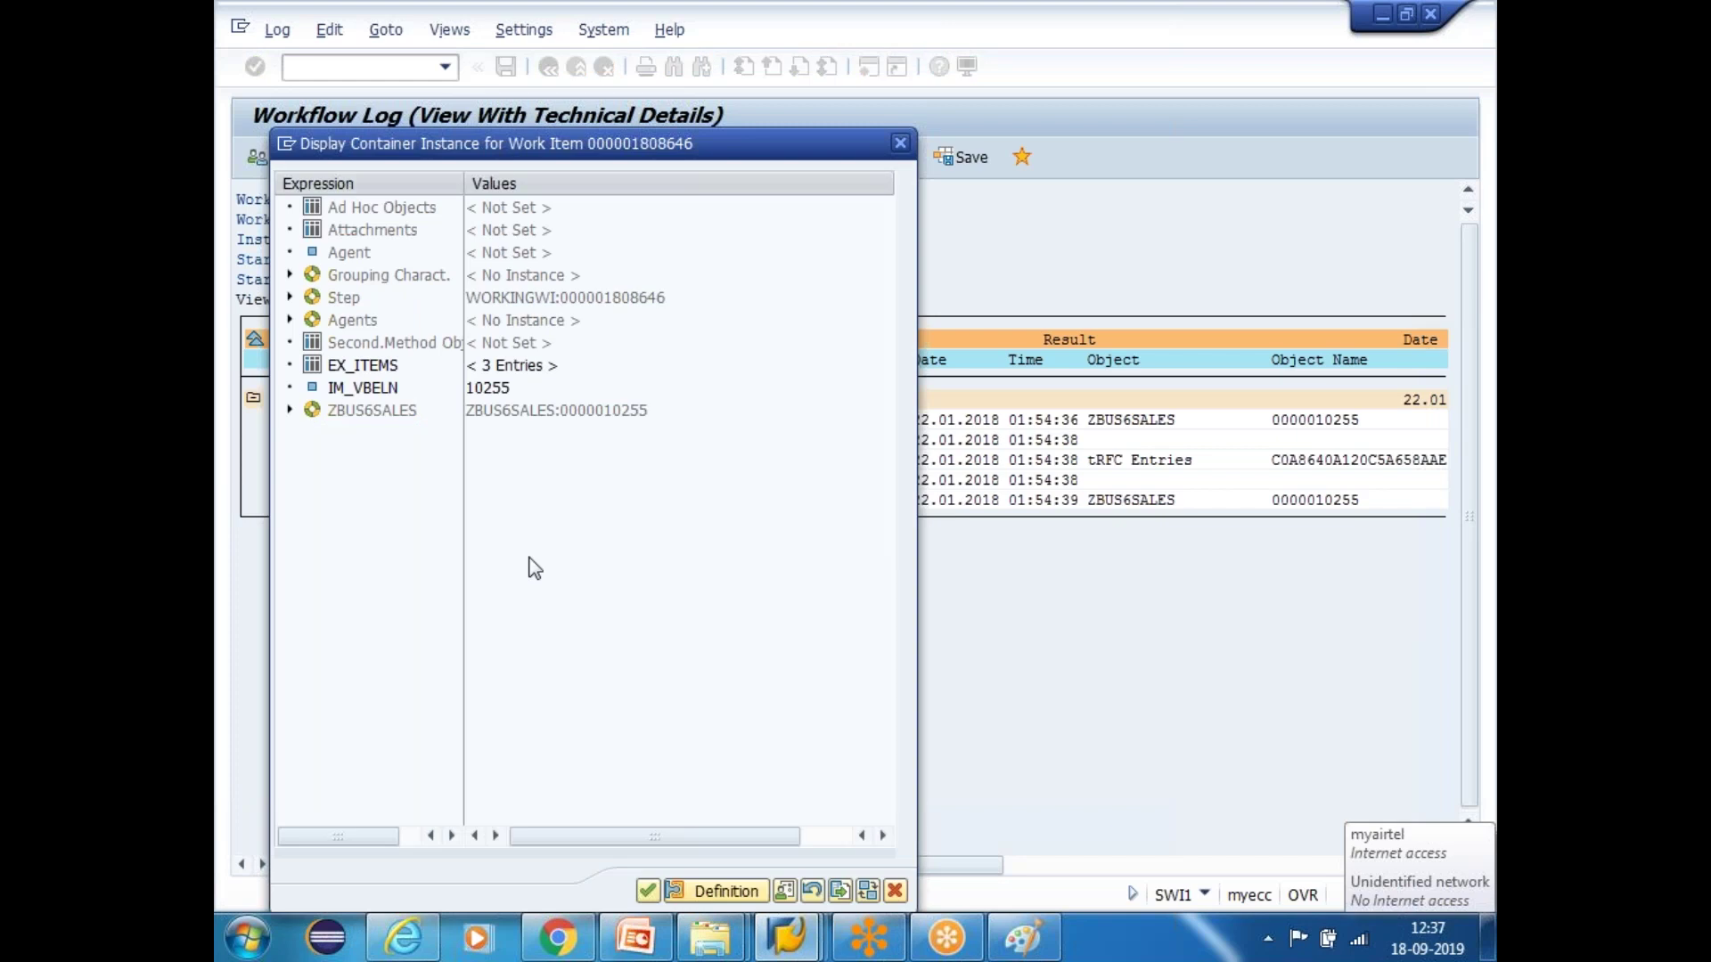
pyautogui.click(360, 390)
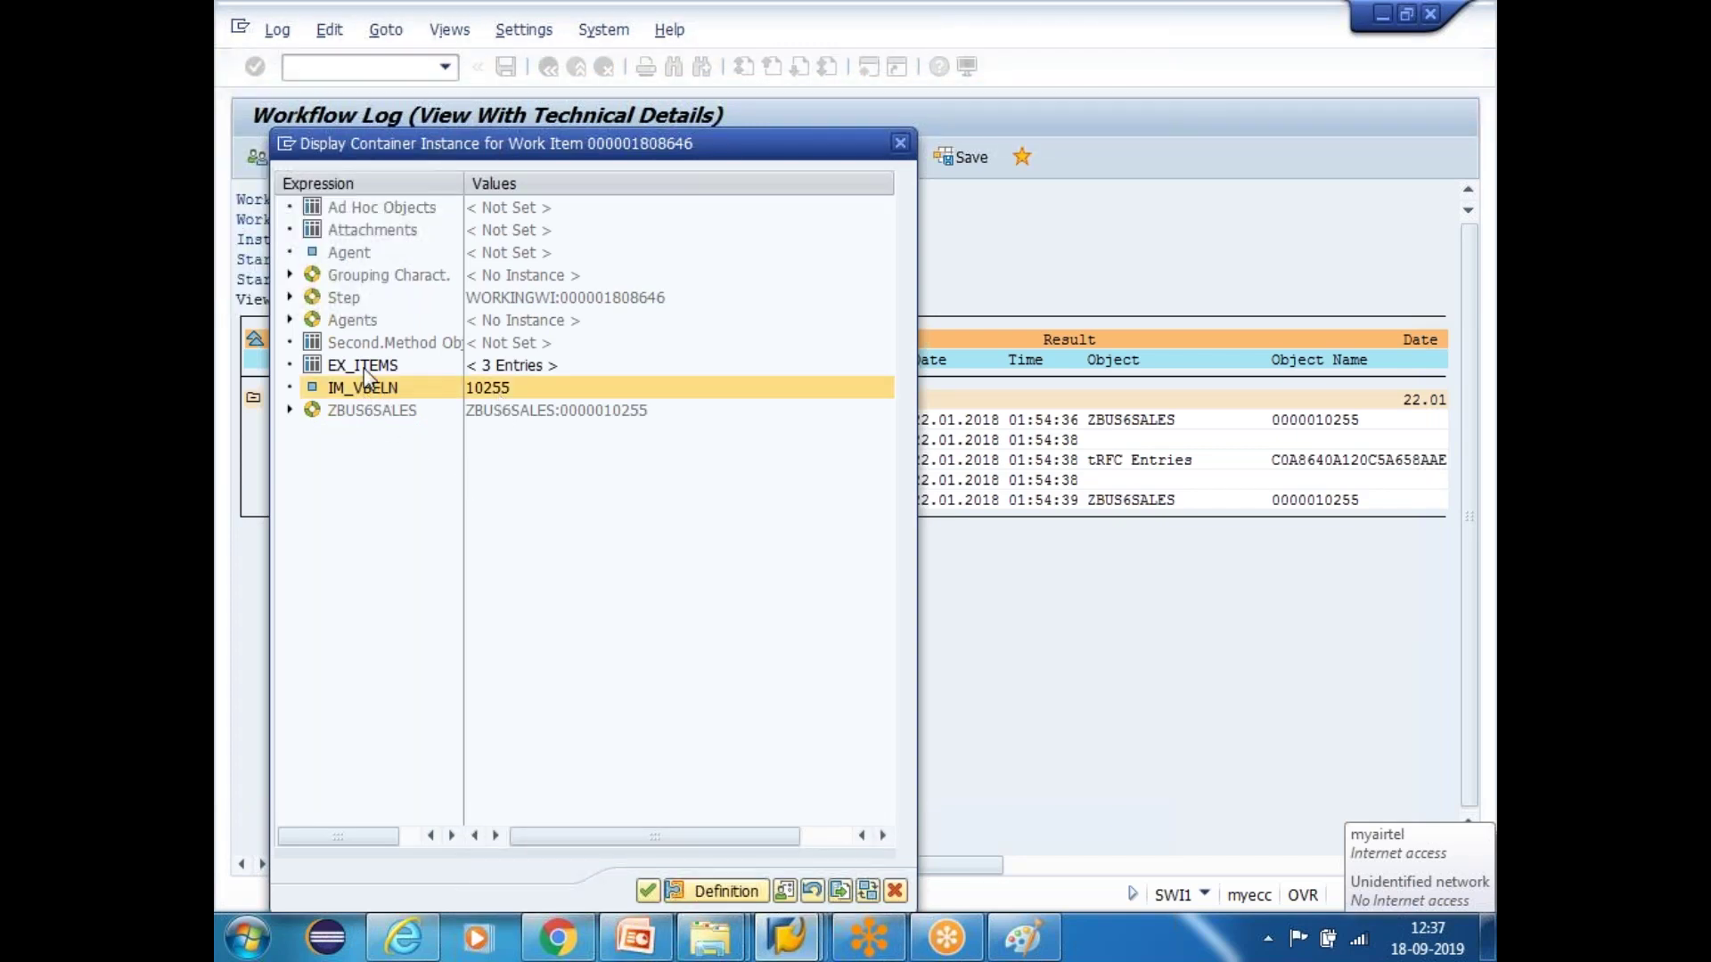
pyautogui.doubleClick(364, 367)
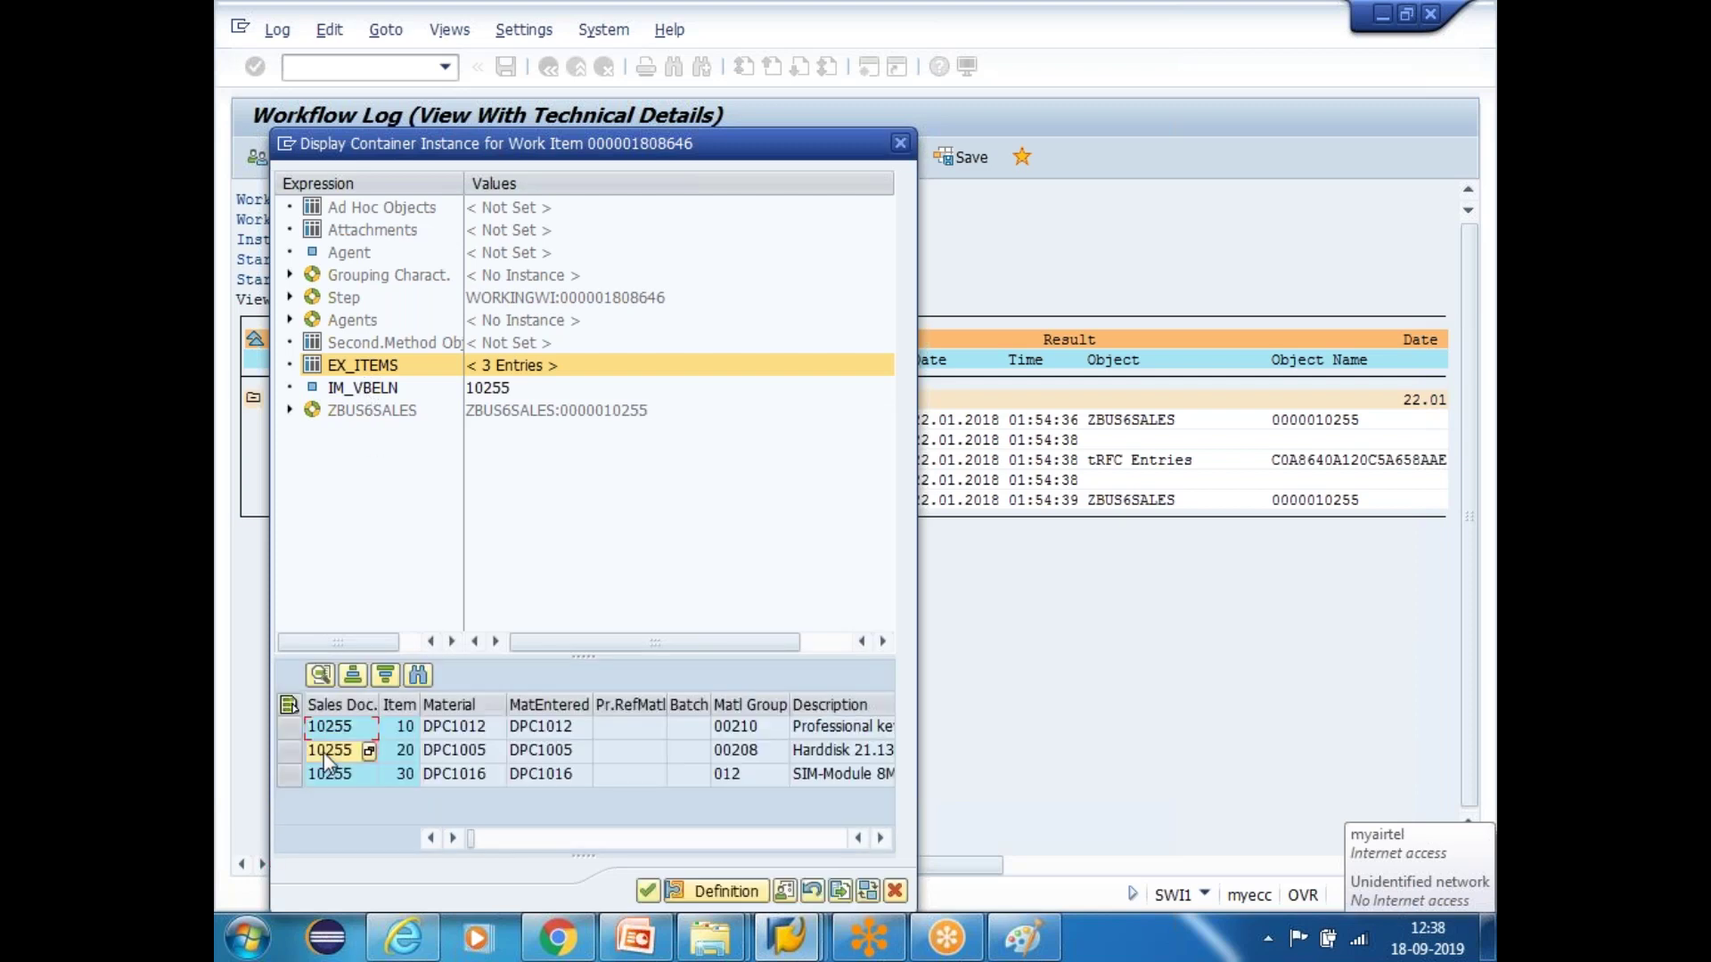
pyautogui.click(450, 751)
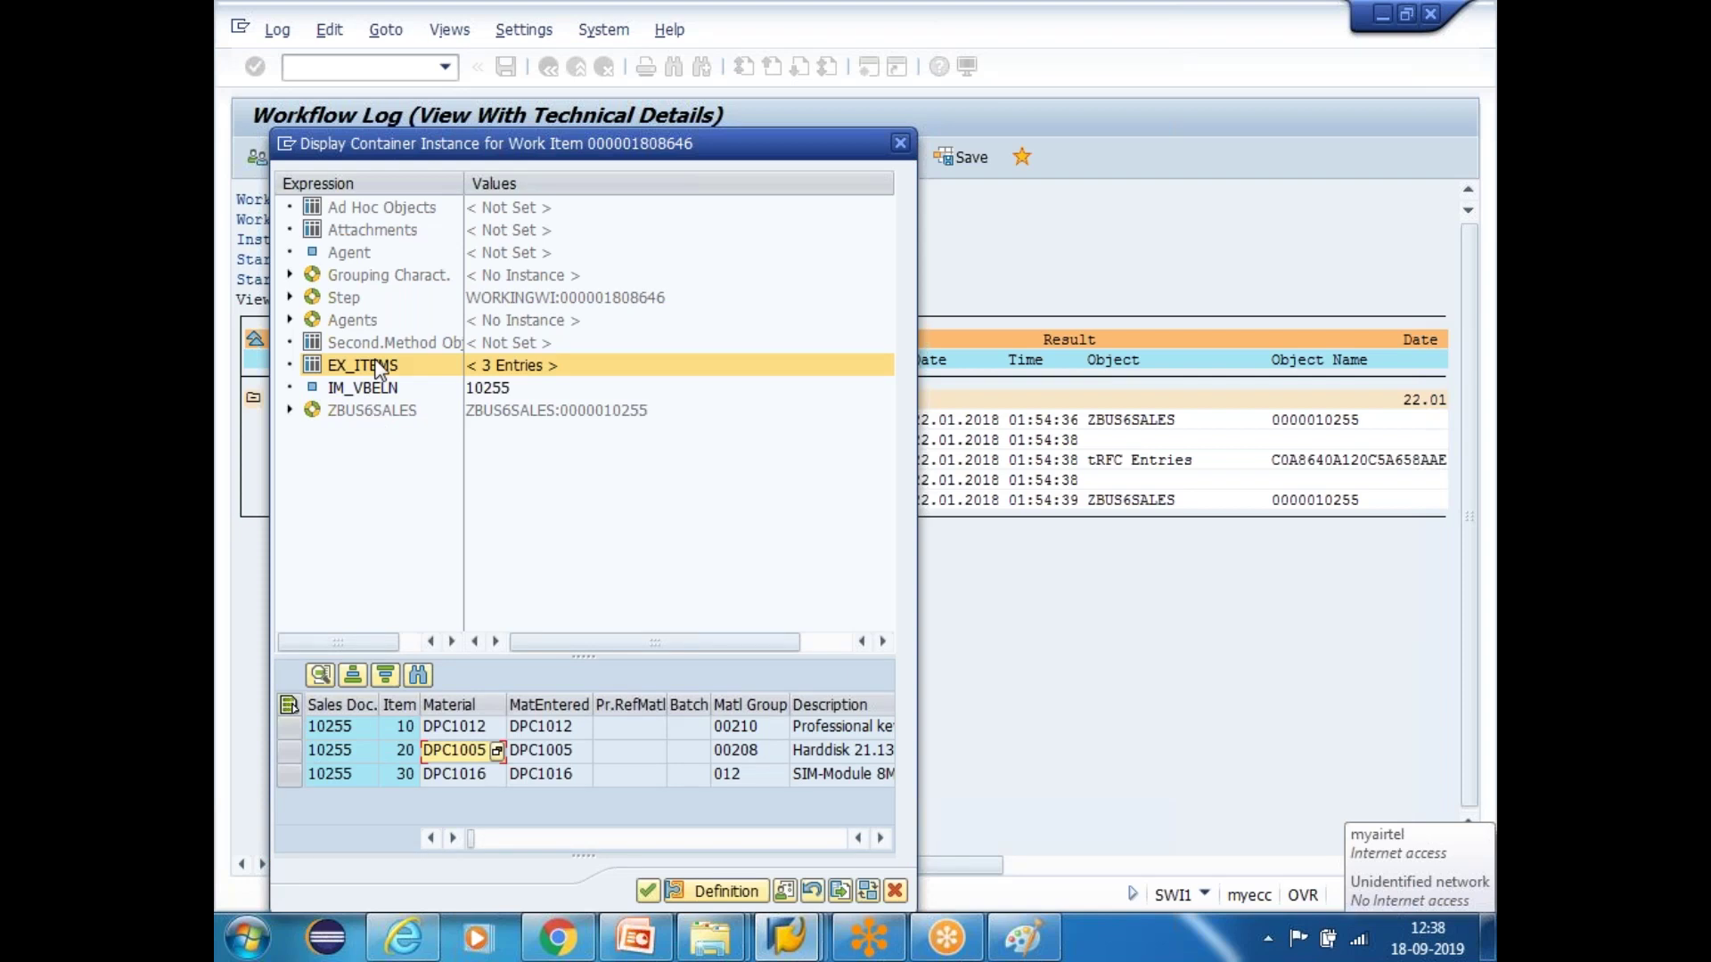
pyautogui.click(893, 891)
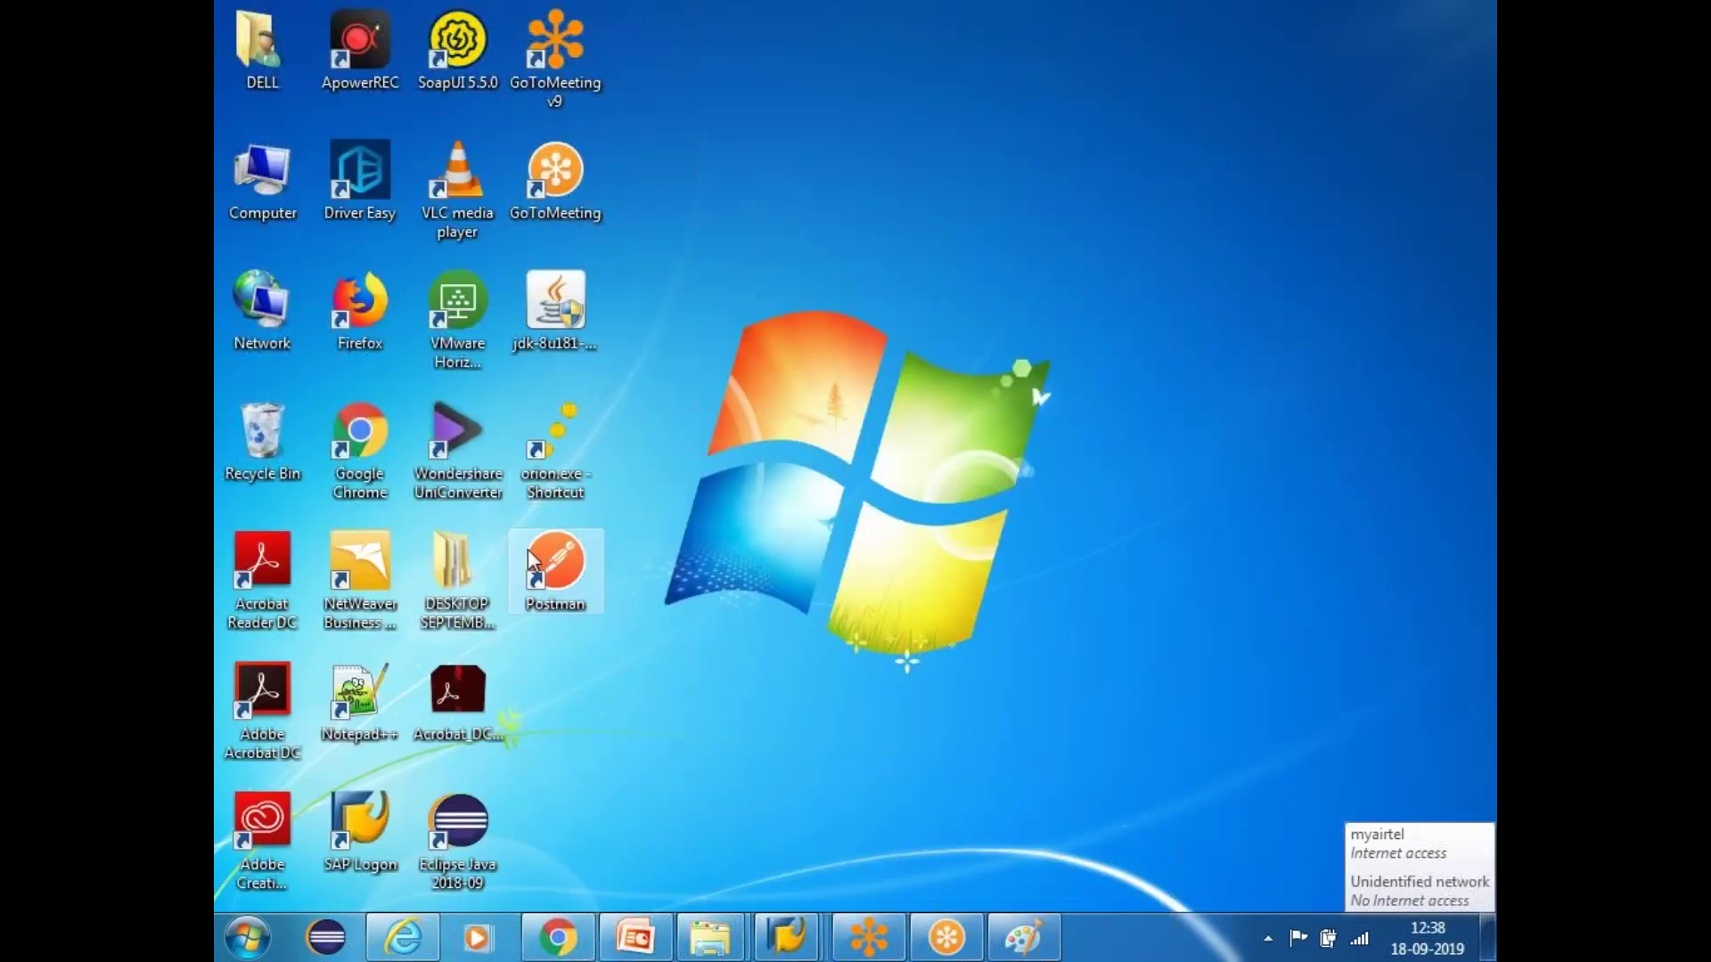
# Launch Postman from its desktop shortcut
pyautogui.doubleClick(532, 559)
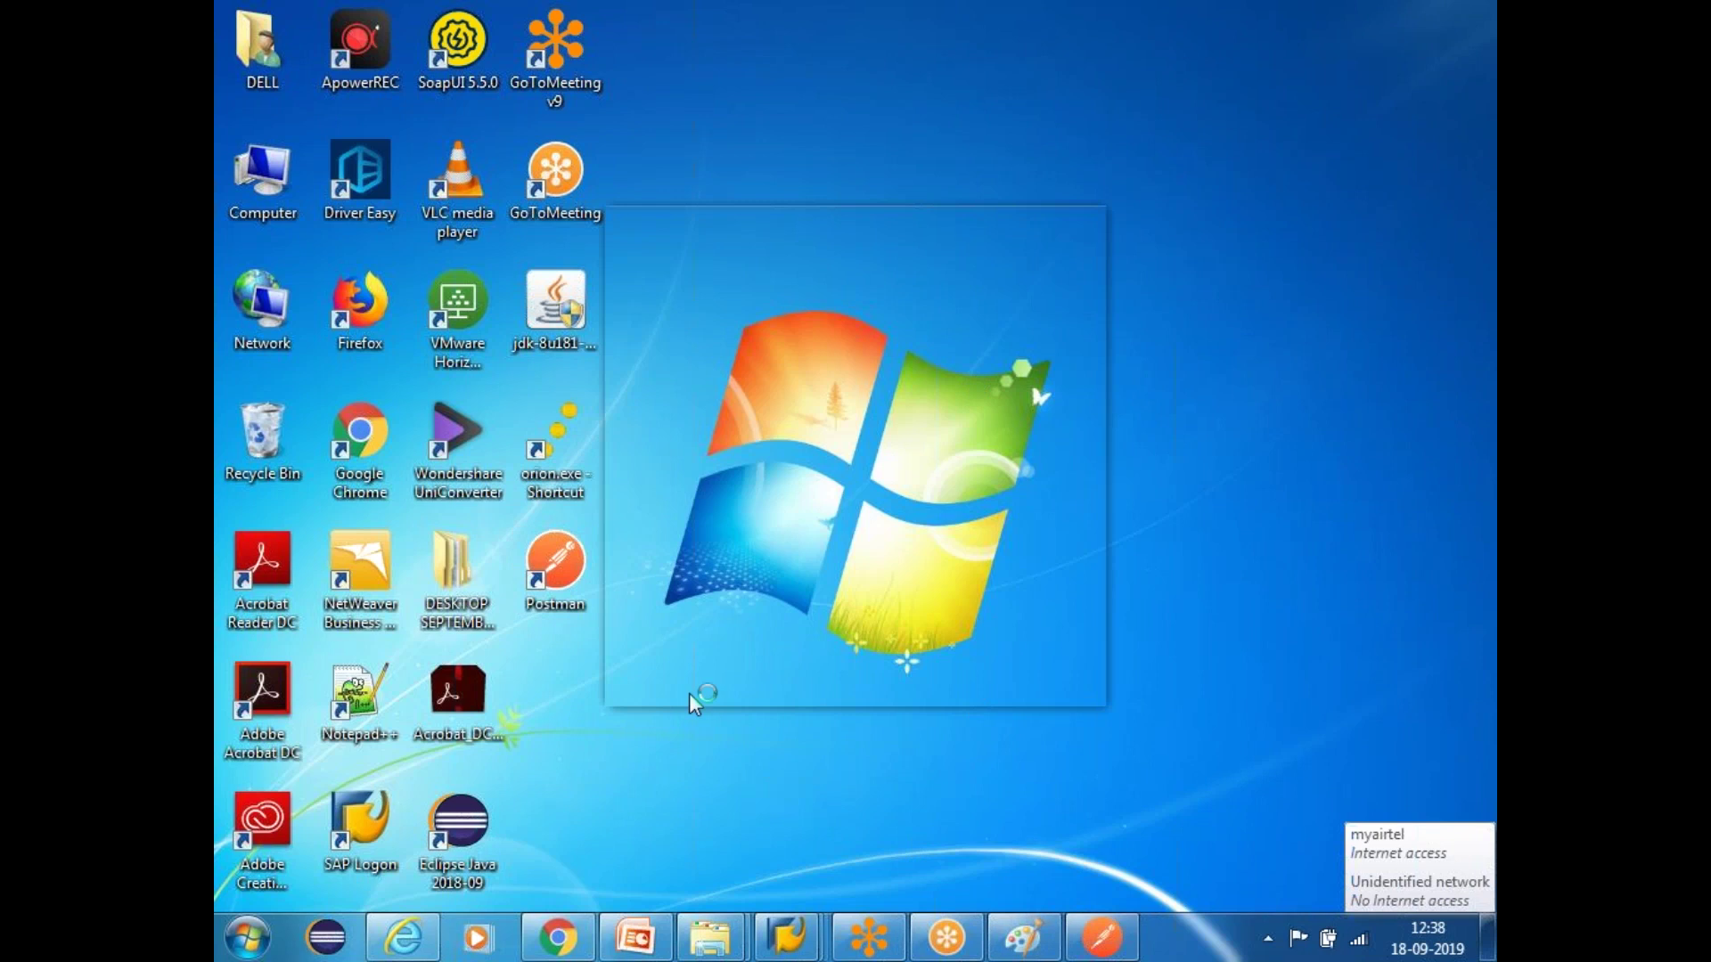
pyautogui.click(562, 577)
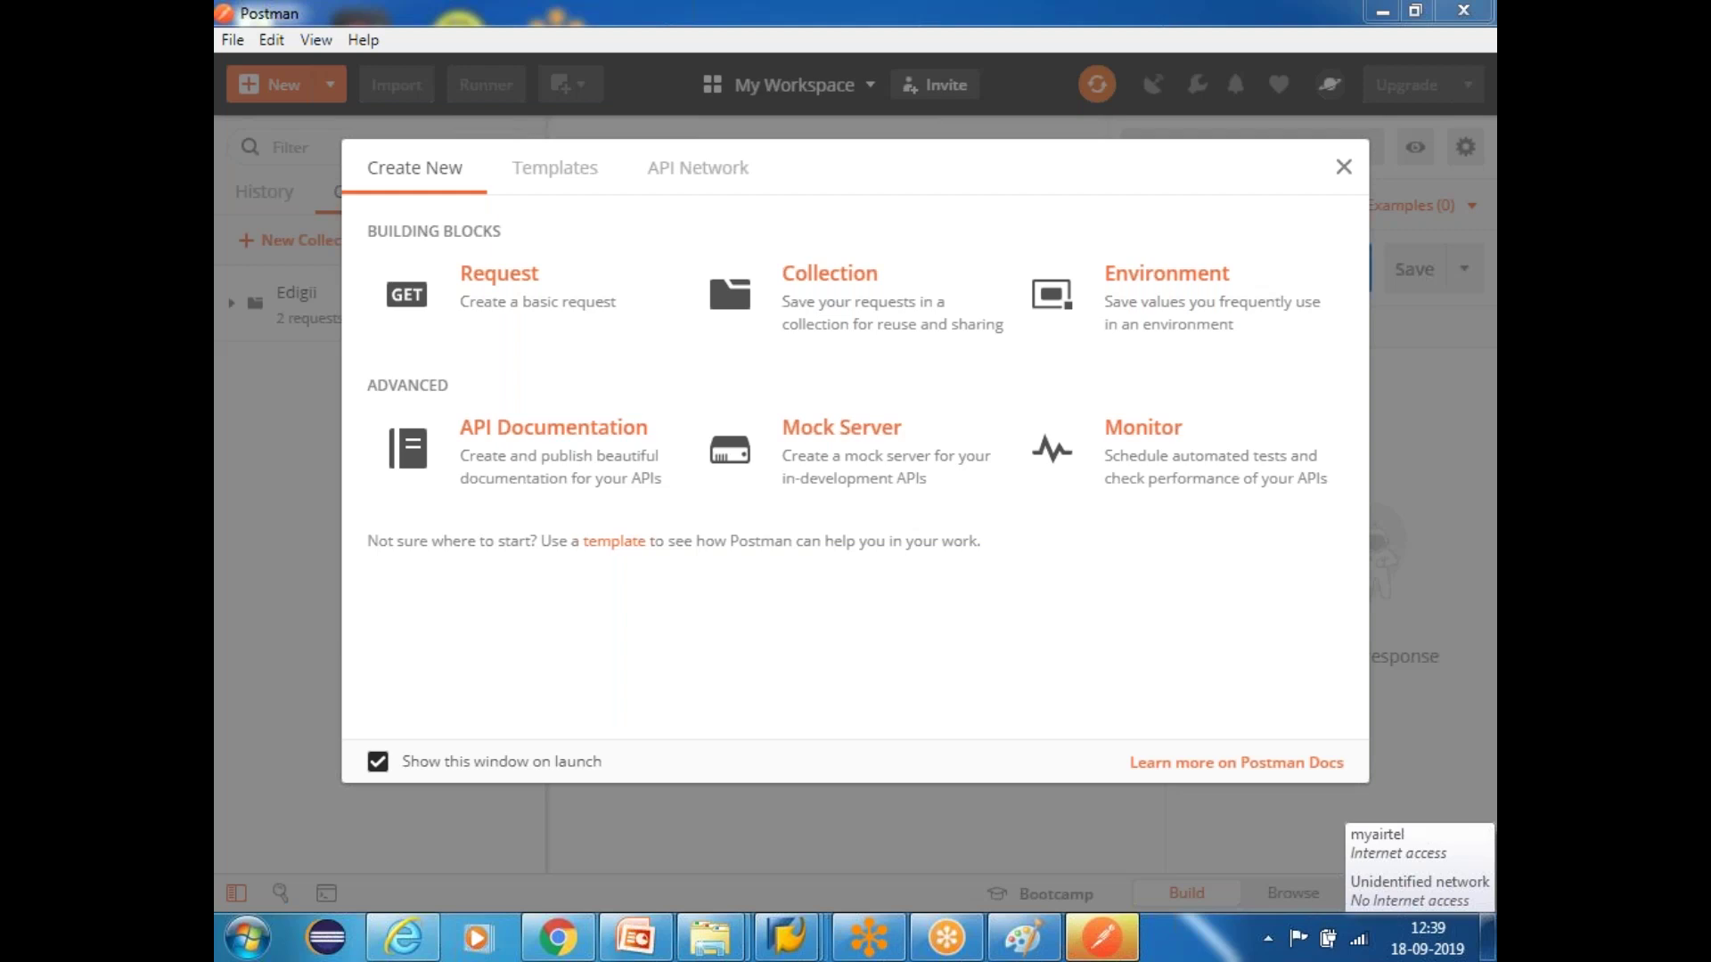
# Close Postman's Create New window and bring the SAP workflow log back to front
pyautogui.click(1343, 166)
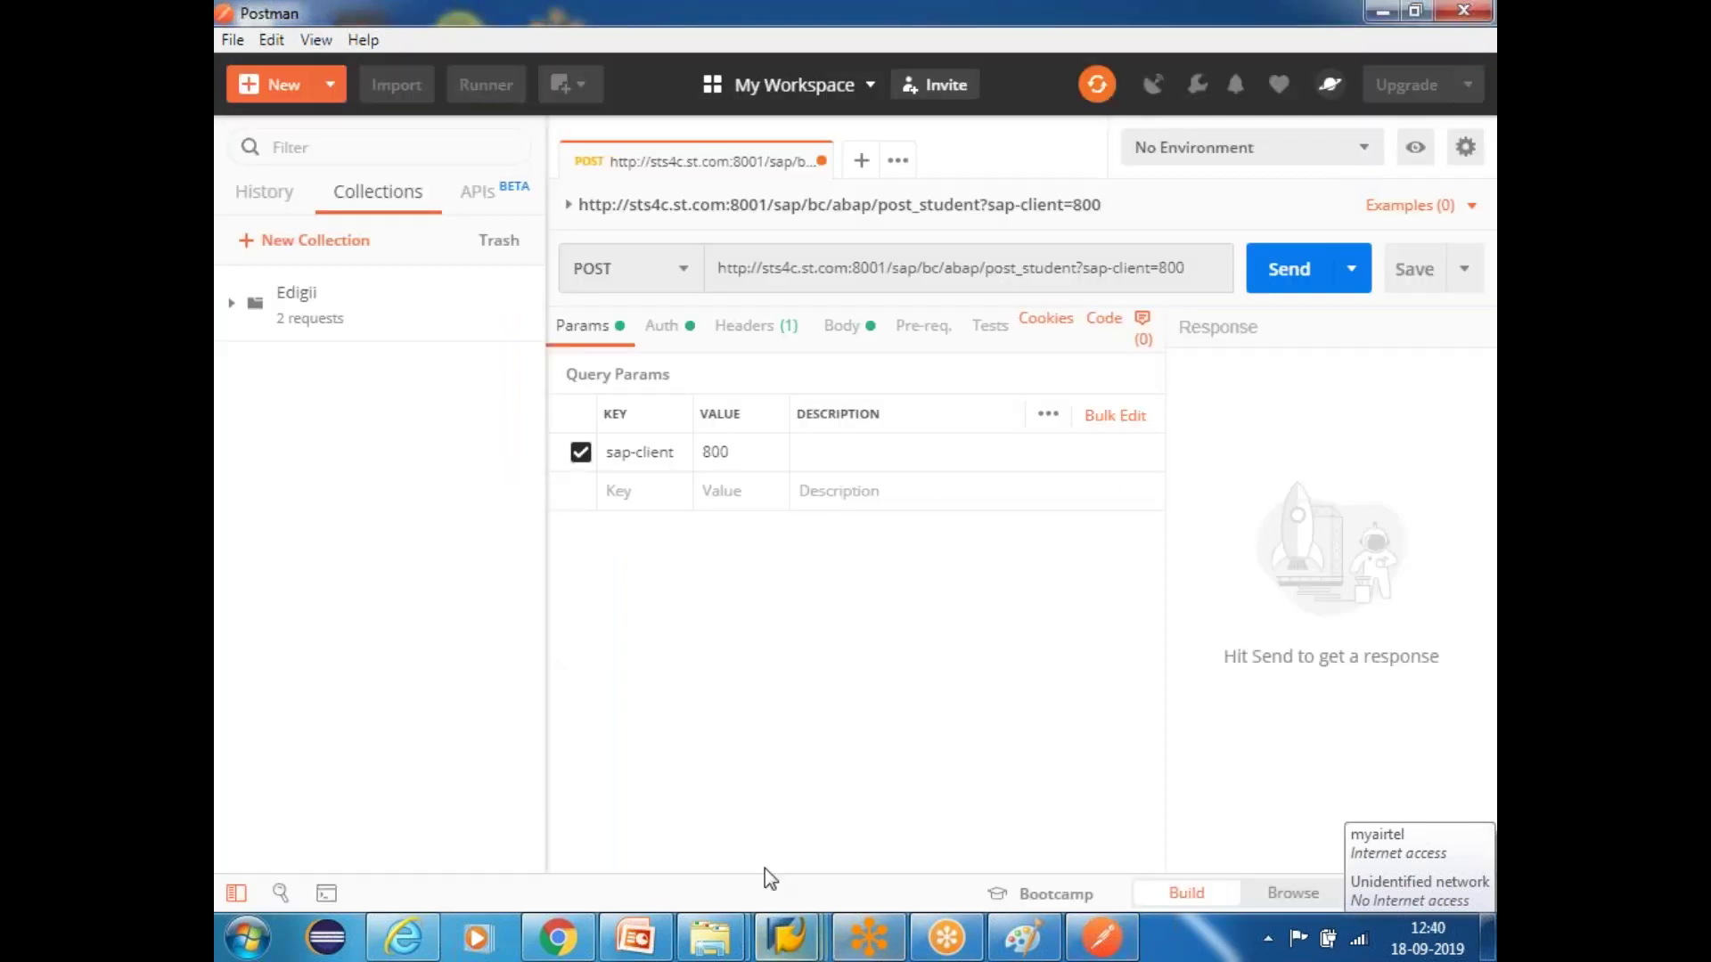
pyautogui.click(787, 936)
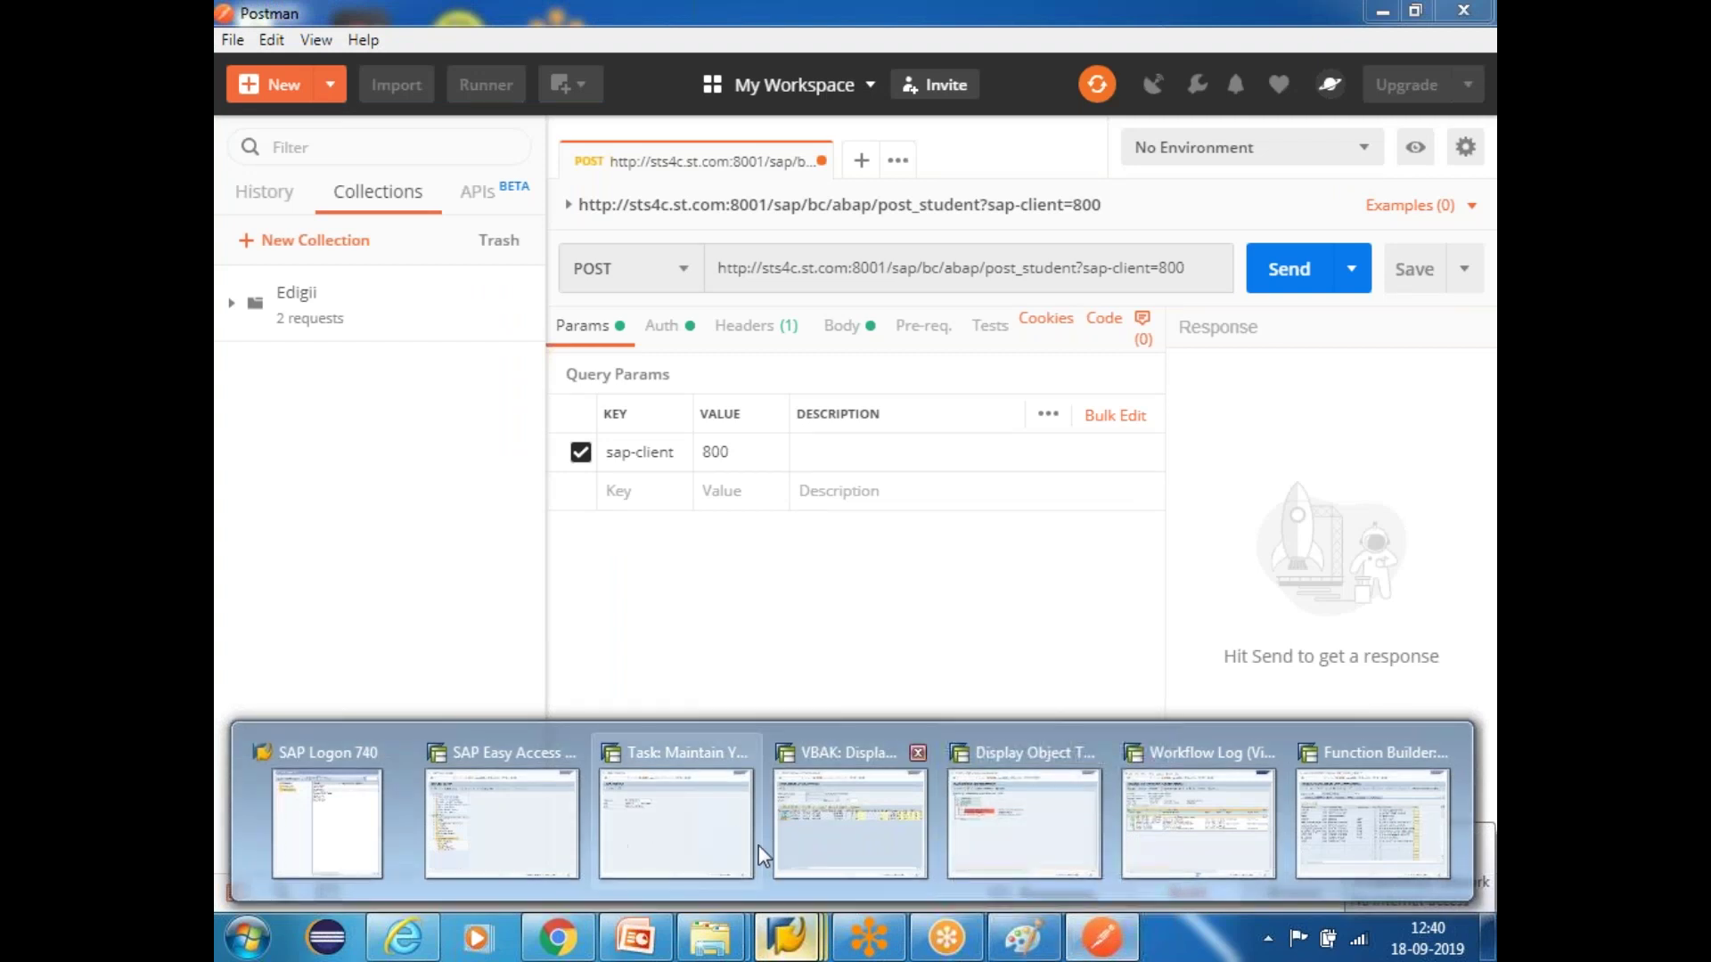
pyautogui.click(1199, 824)
# Highlight the five WF-BATCH user context entries, then collapse the Get Sales Order Items row
pyautogui.moveTo(1332, 420); pyautogui.dragTo(1413, 590)
pyautogui.click(1416, 424)
pyautogui.click(1375, 488)
pyautogui.moveTo(1339, 421); pyautogui.dragTo(1425, 547)
pyautogui.click(1424, 547)
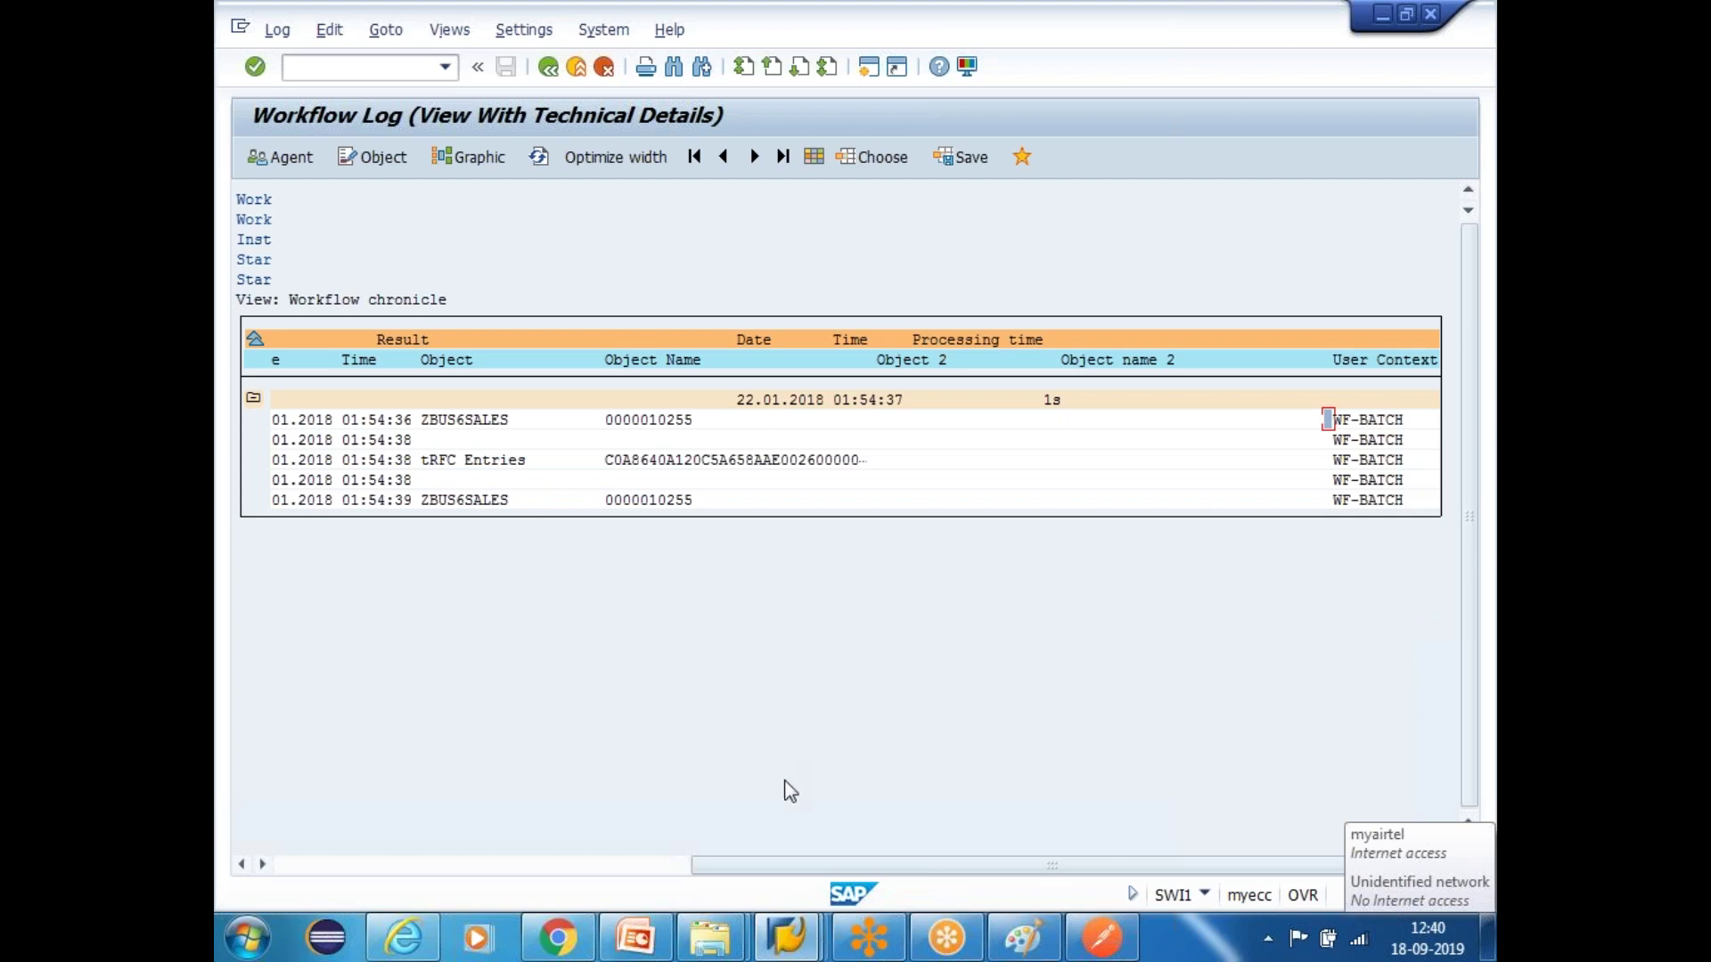
pyautogui.moveTo(860, 861); pyautogui.dragTo(386, 863)
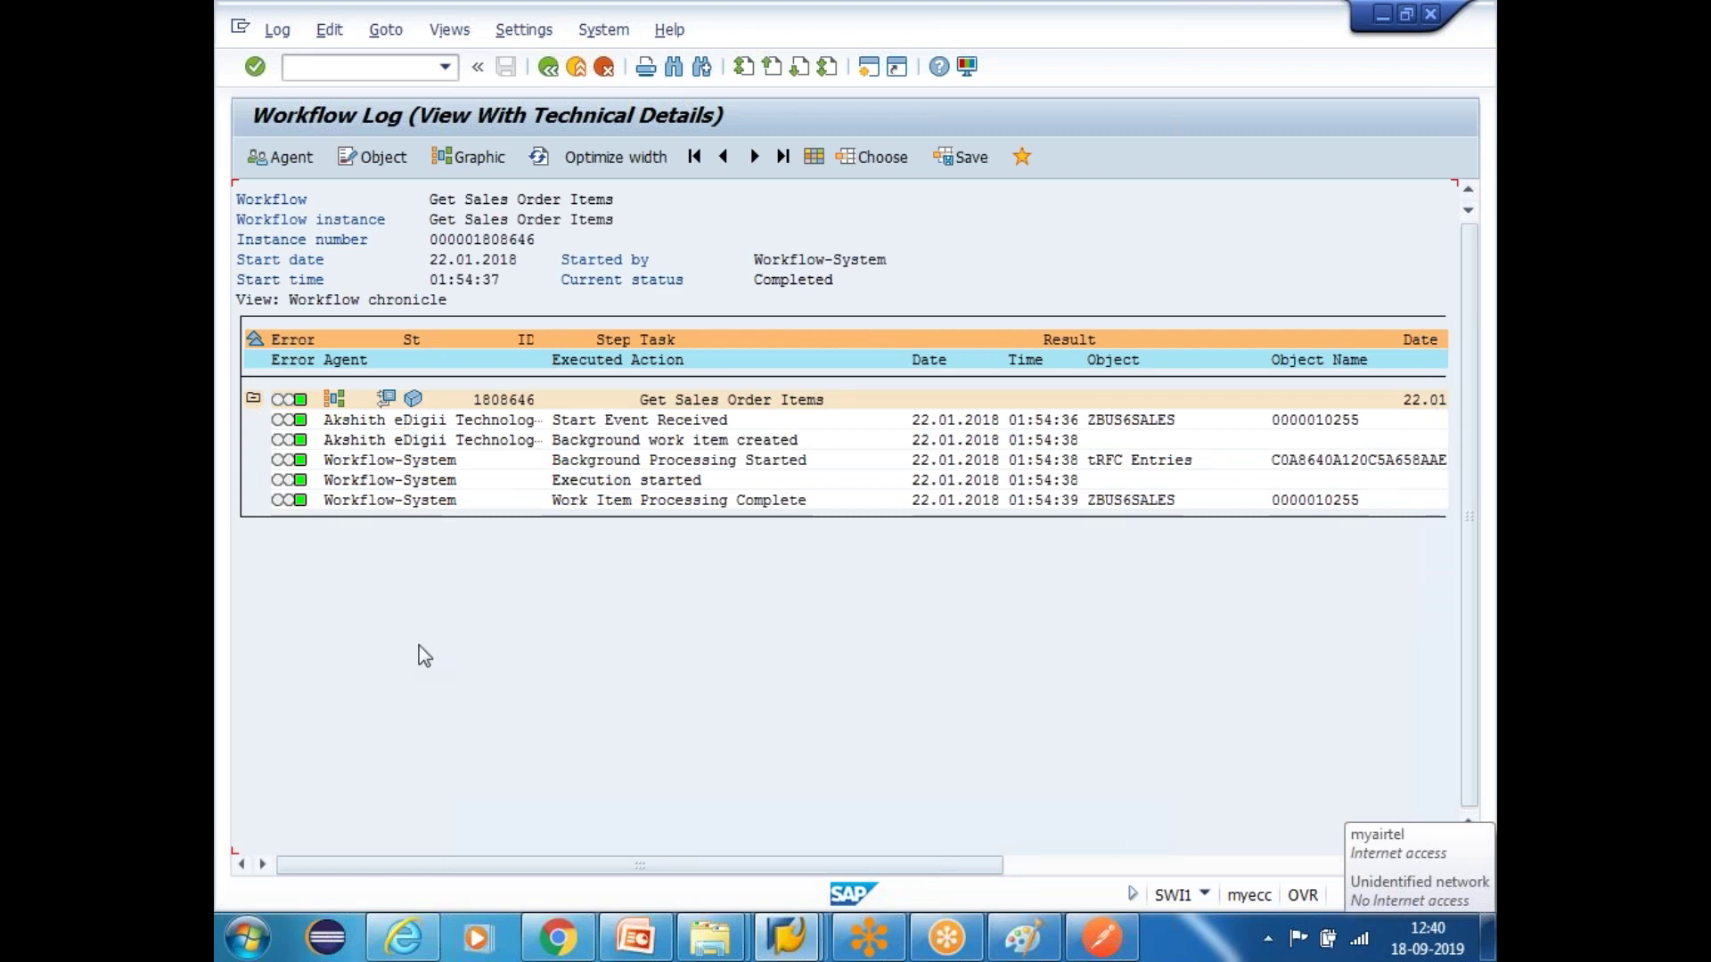
pyautogui.click(253, 399)
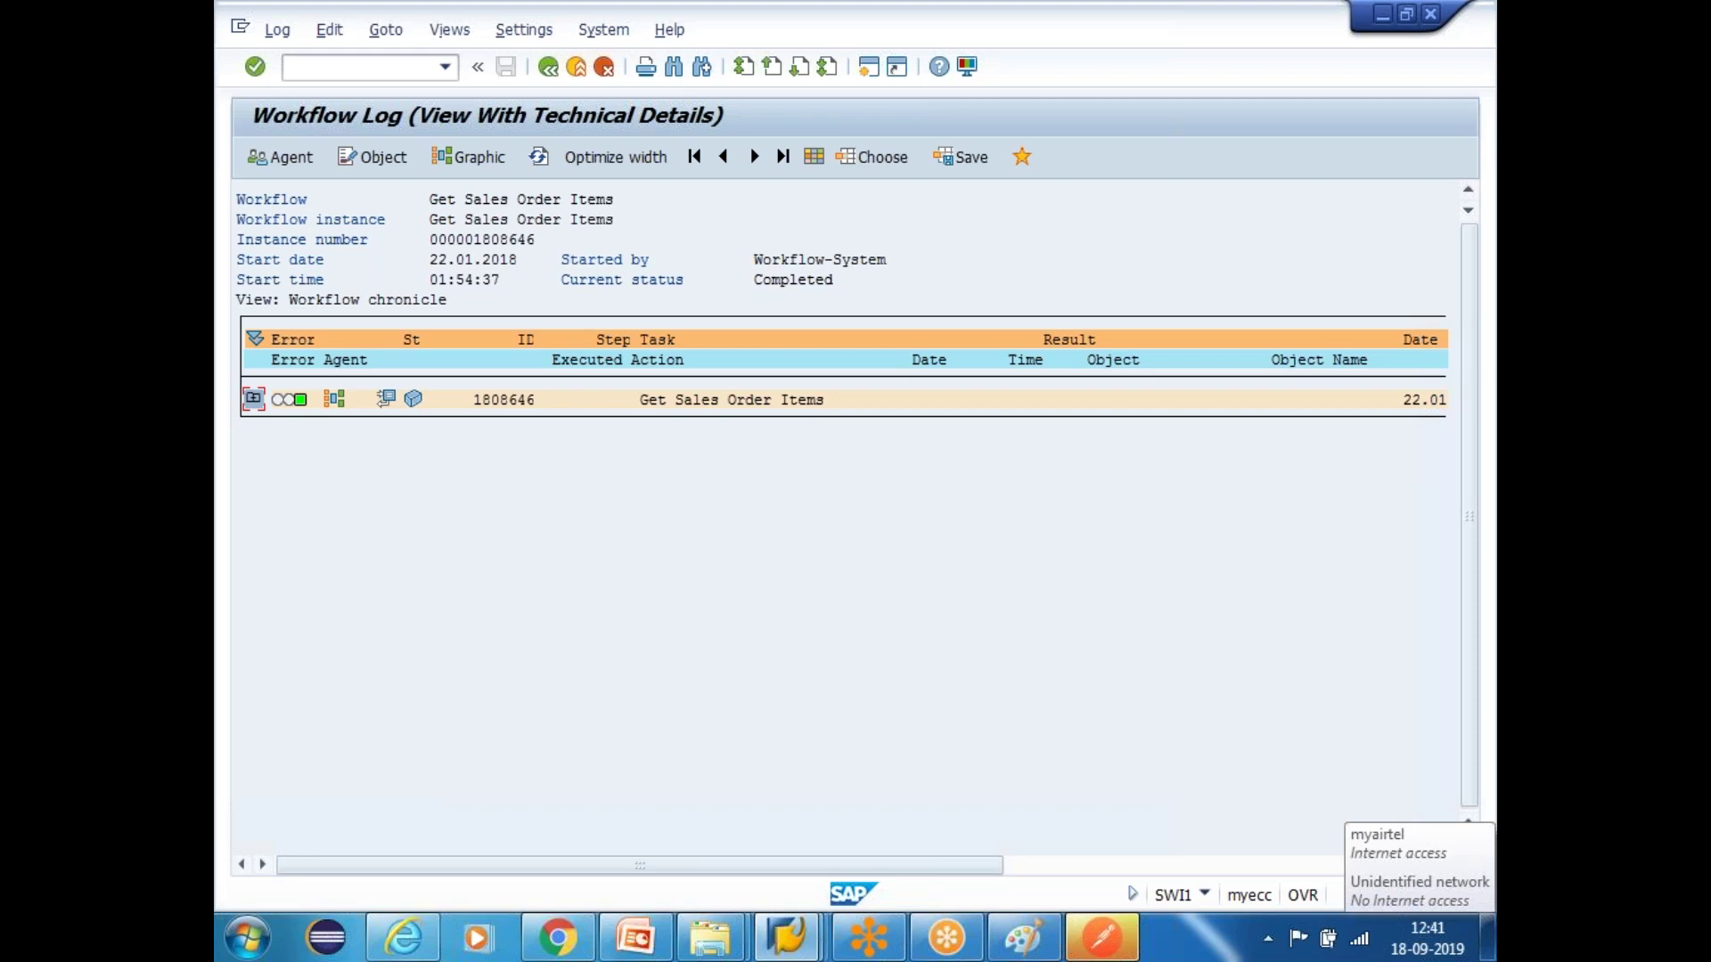
# Switch to the Display Object Type session, go back twice and rerun SWO1
pyautogui.click(869, 71)
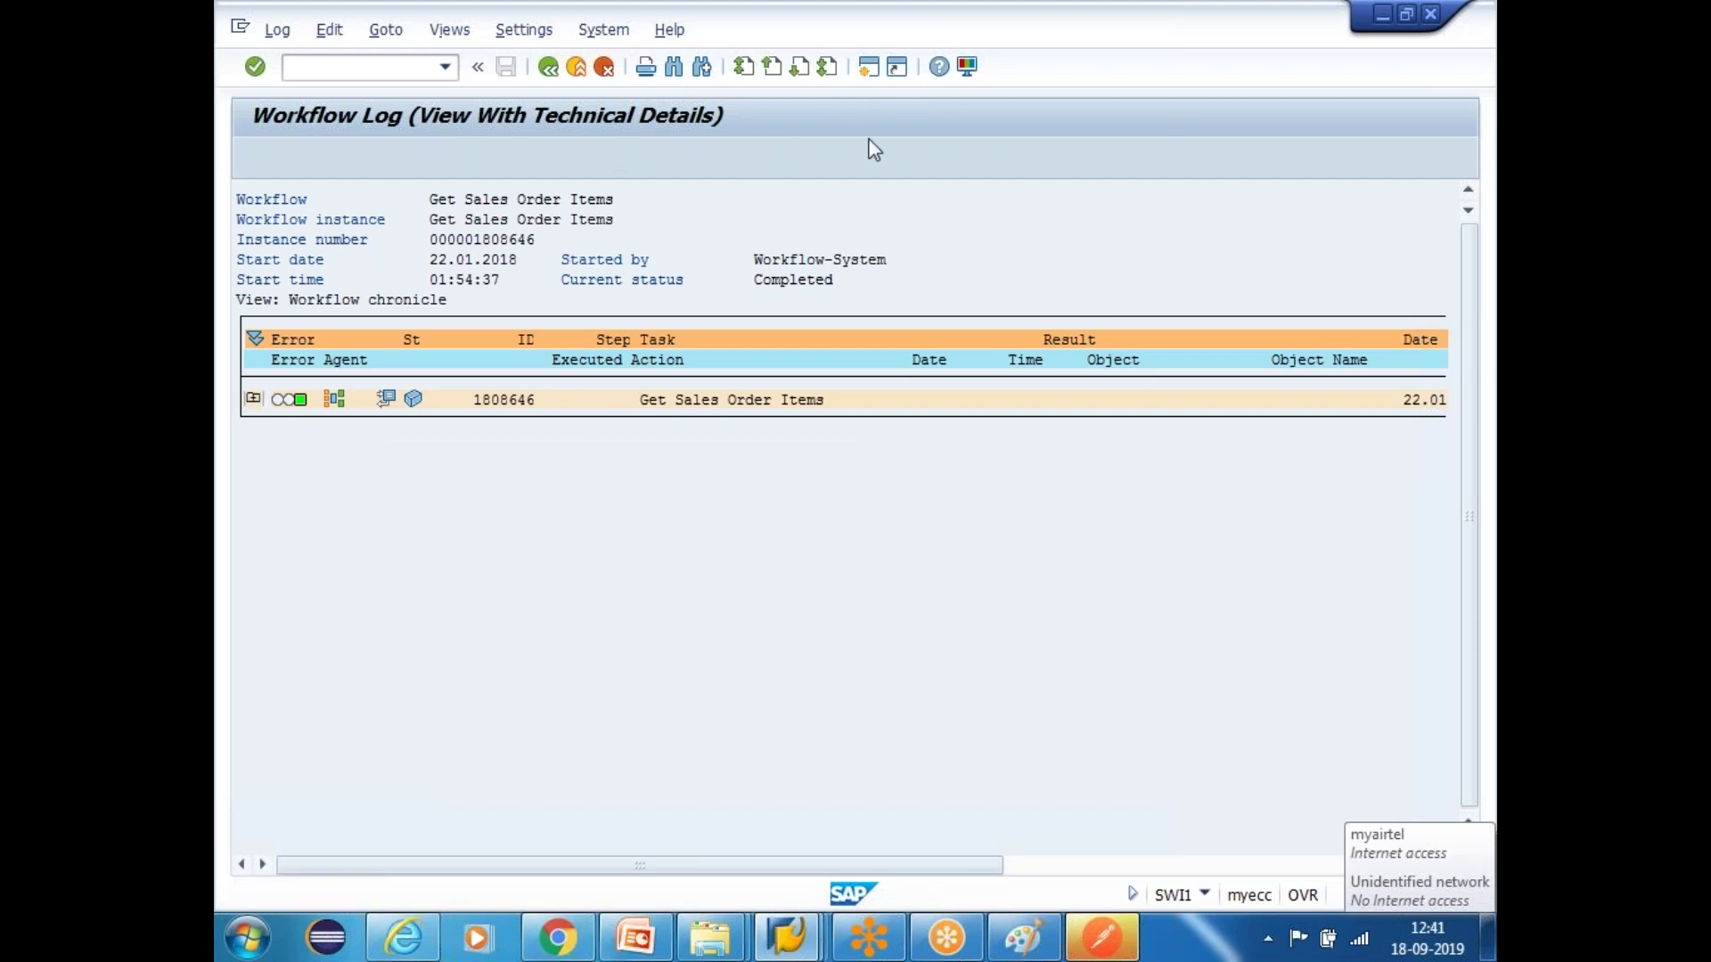
pyautogui.click(813, 600)
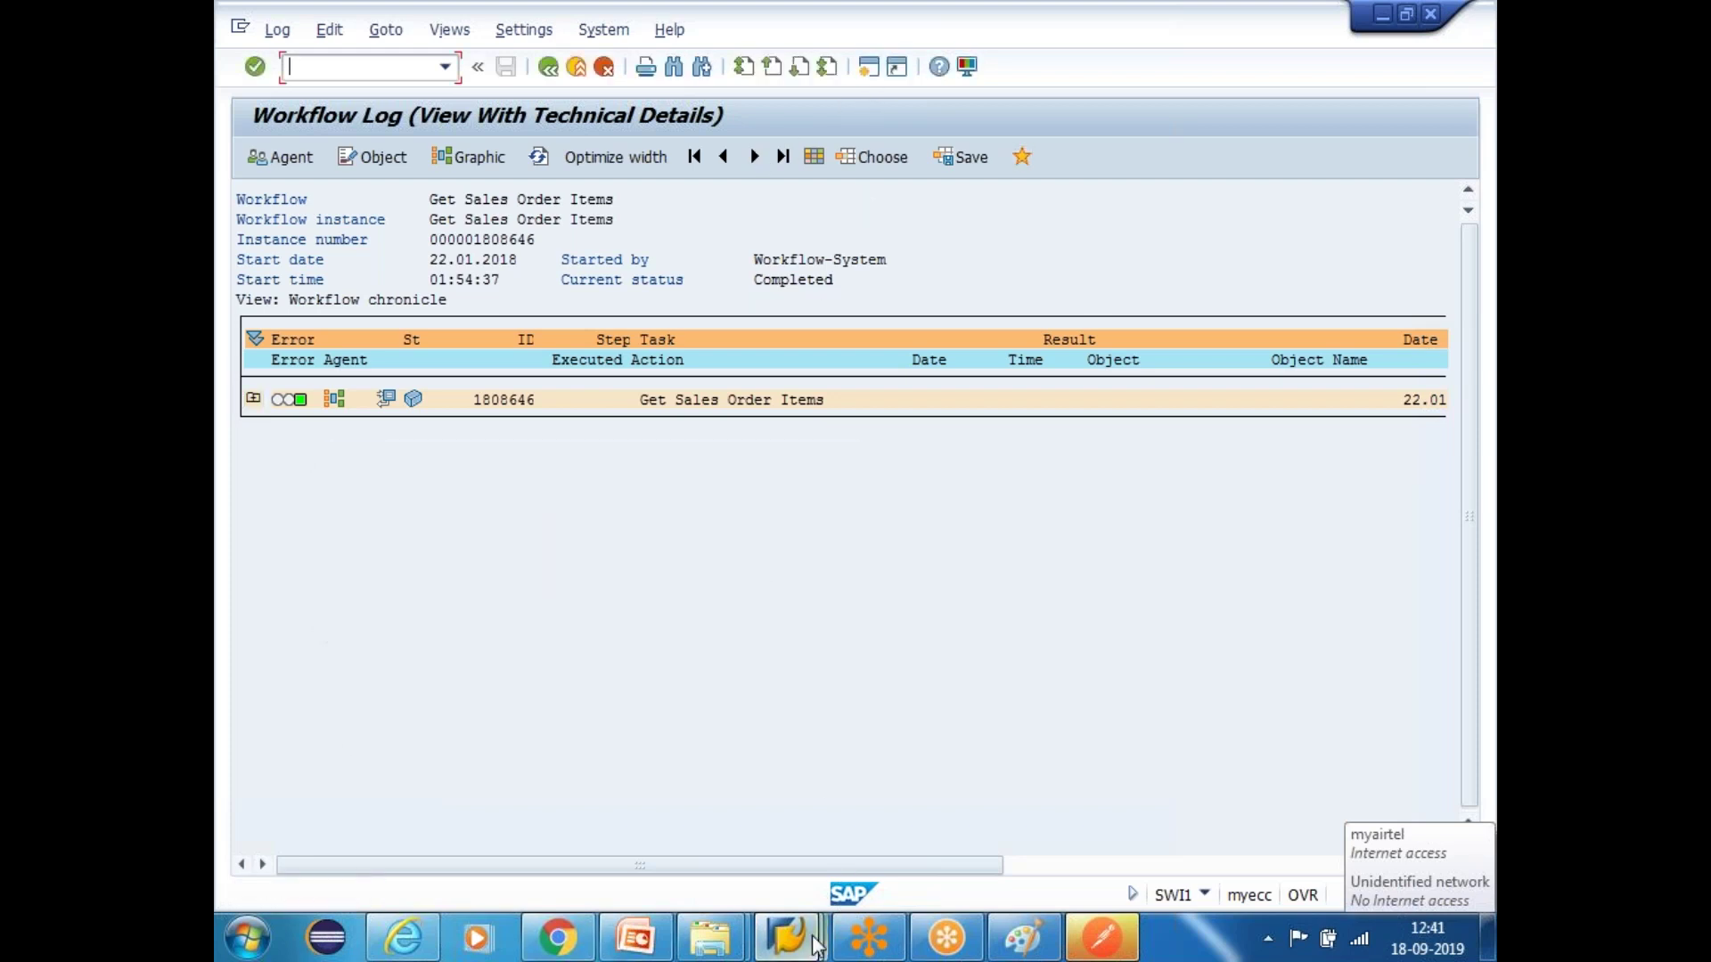
pyautogui.moveTo(815, 940)
pyautogui.click(994, 821)
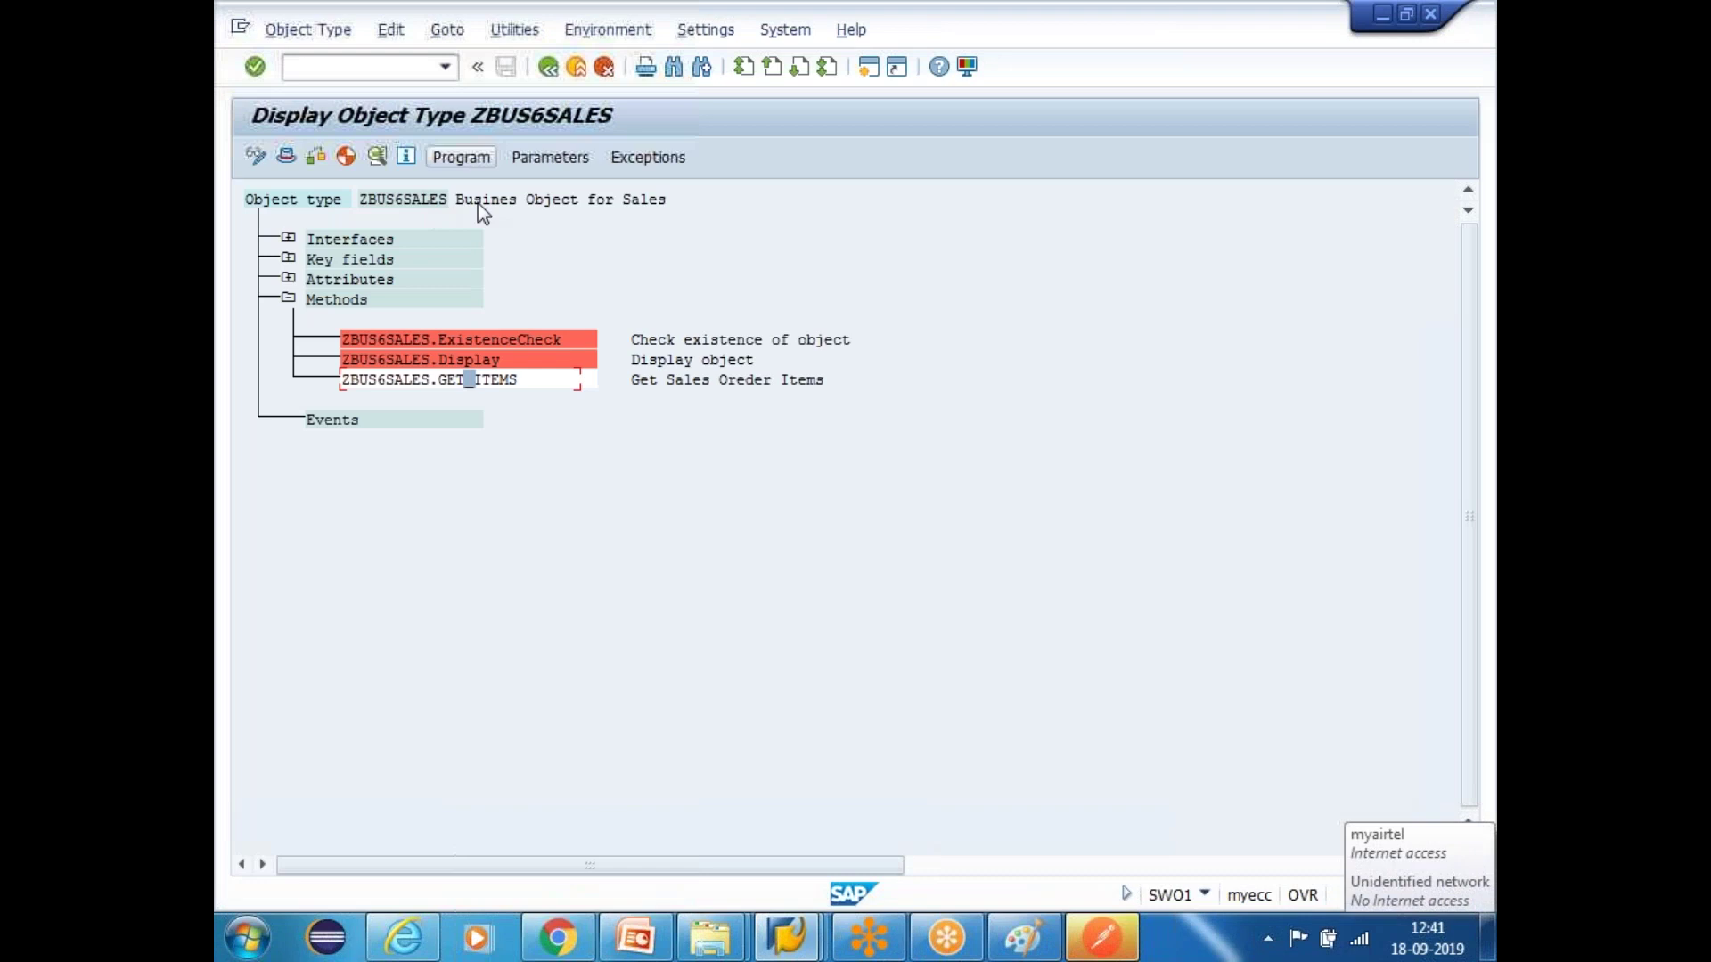
pyautogui.click(549, 66)
pyautogui.click(550, 67)
pyautogui.write('swo1')
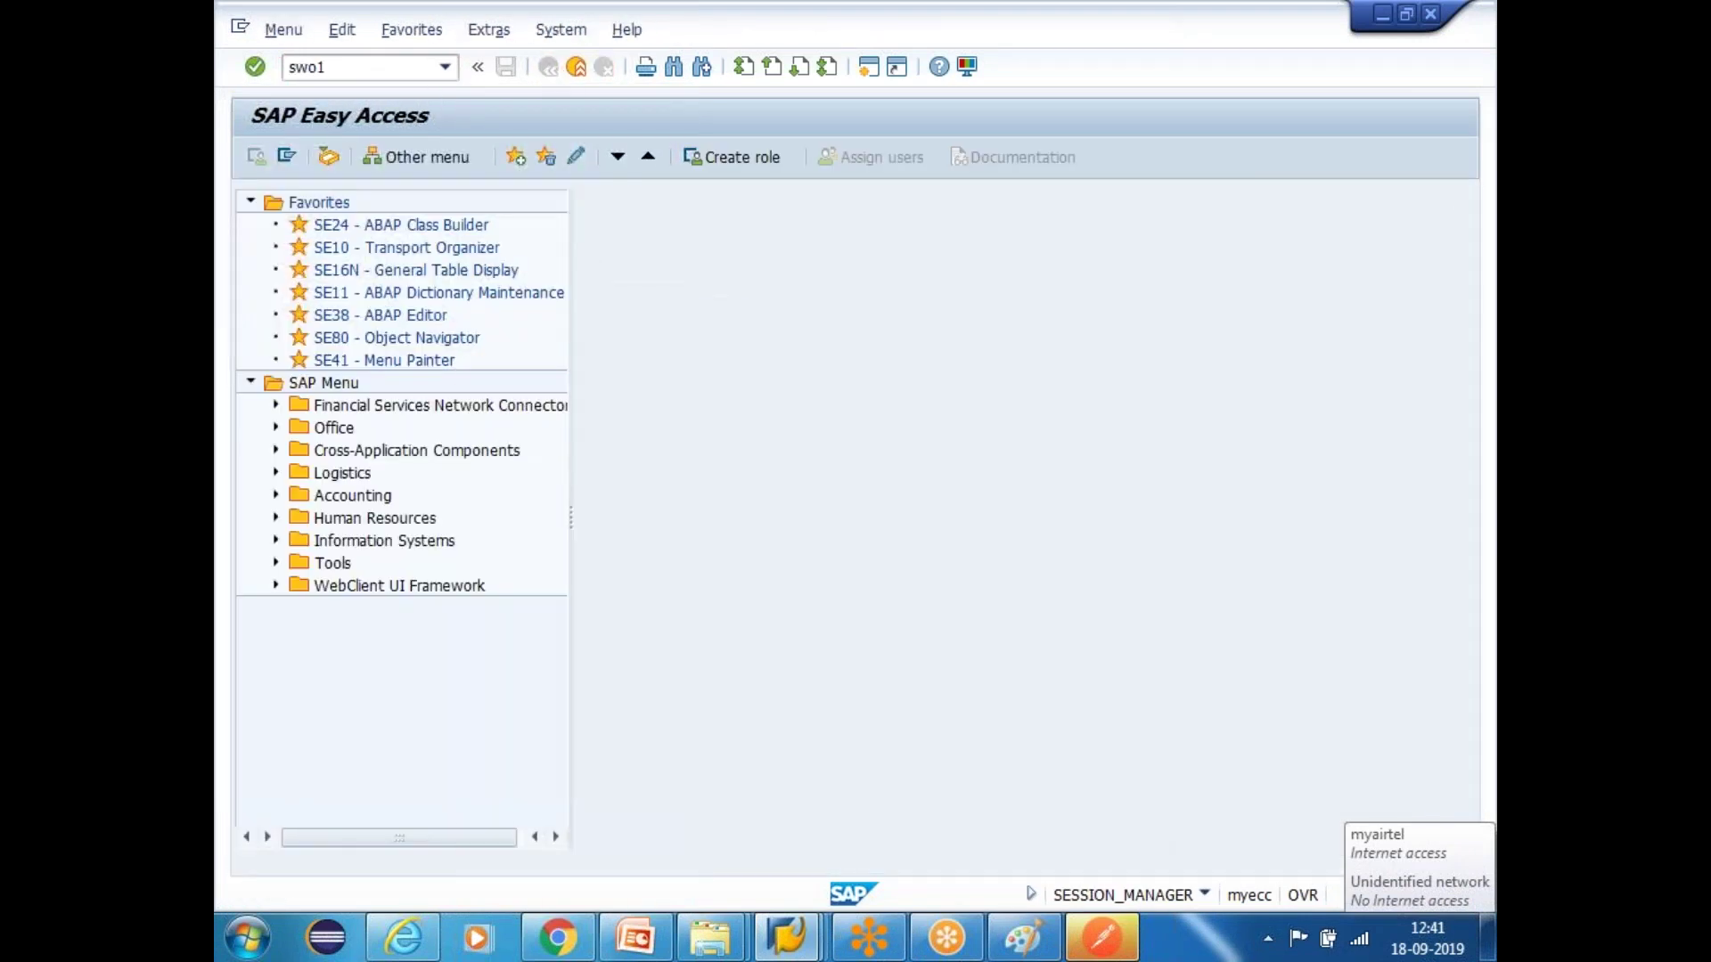
pyautogui.press('Return')
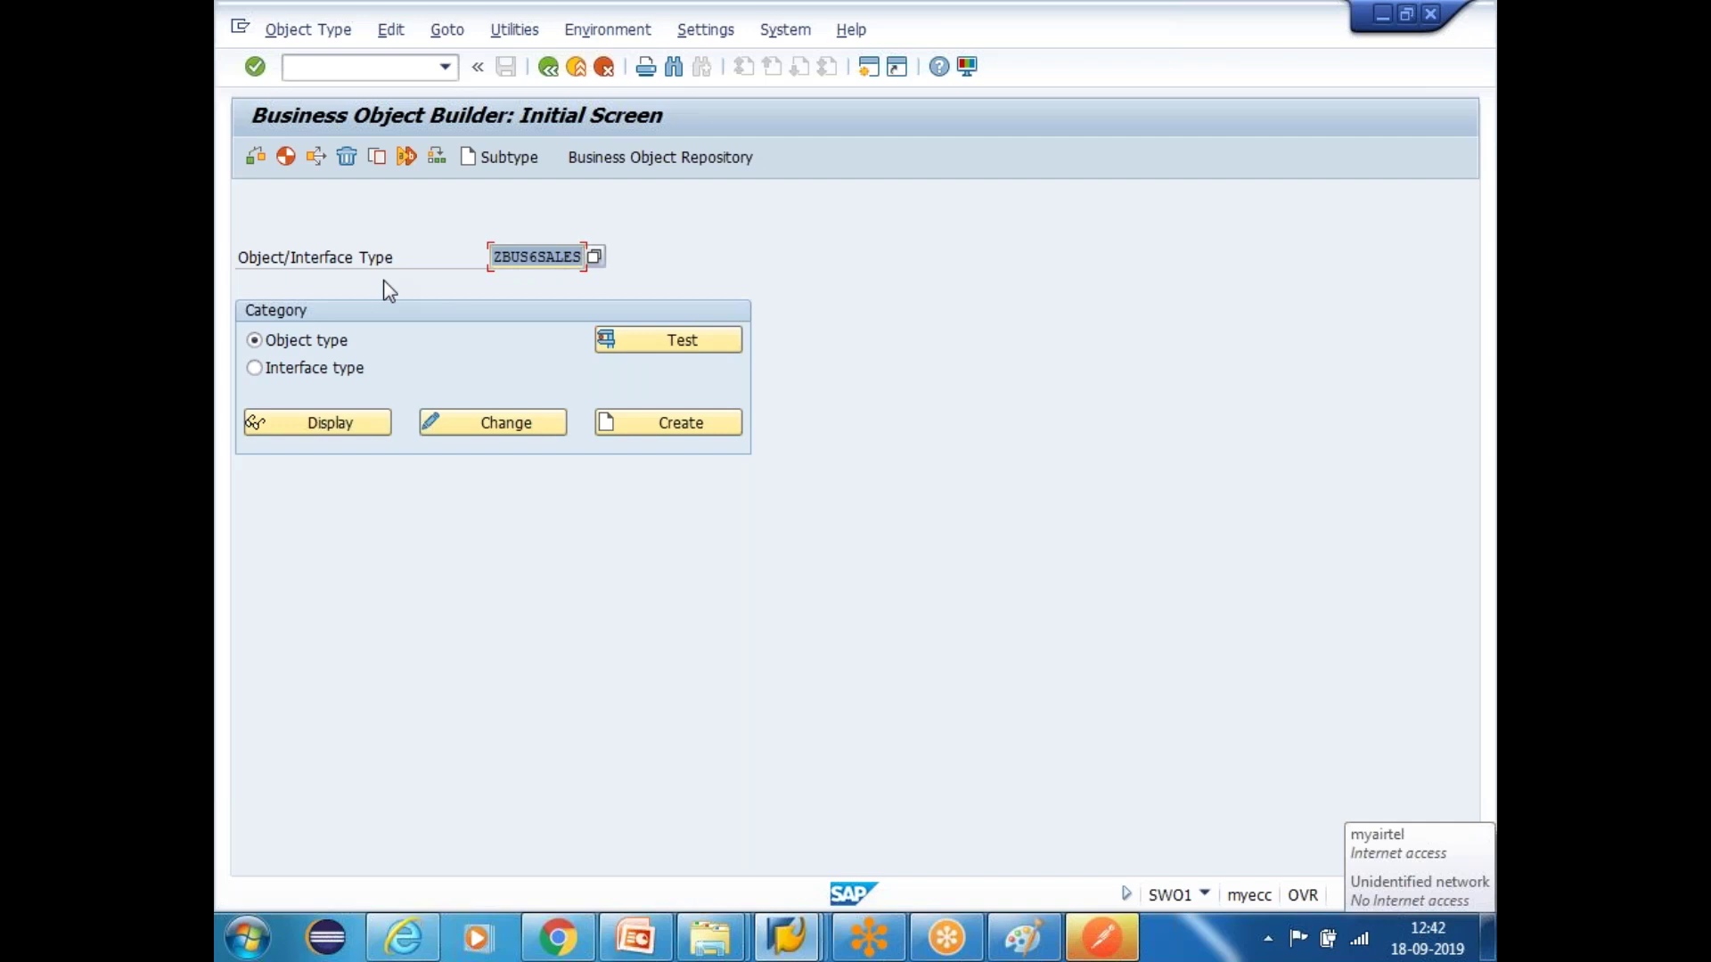
# Return to slide 154, SAP WORKFLOW Architecture, and select the BUSINESS OBJECTS text box
pyautogui.click(636, 944)
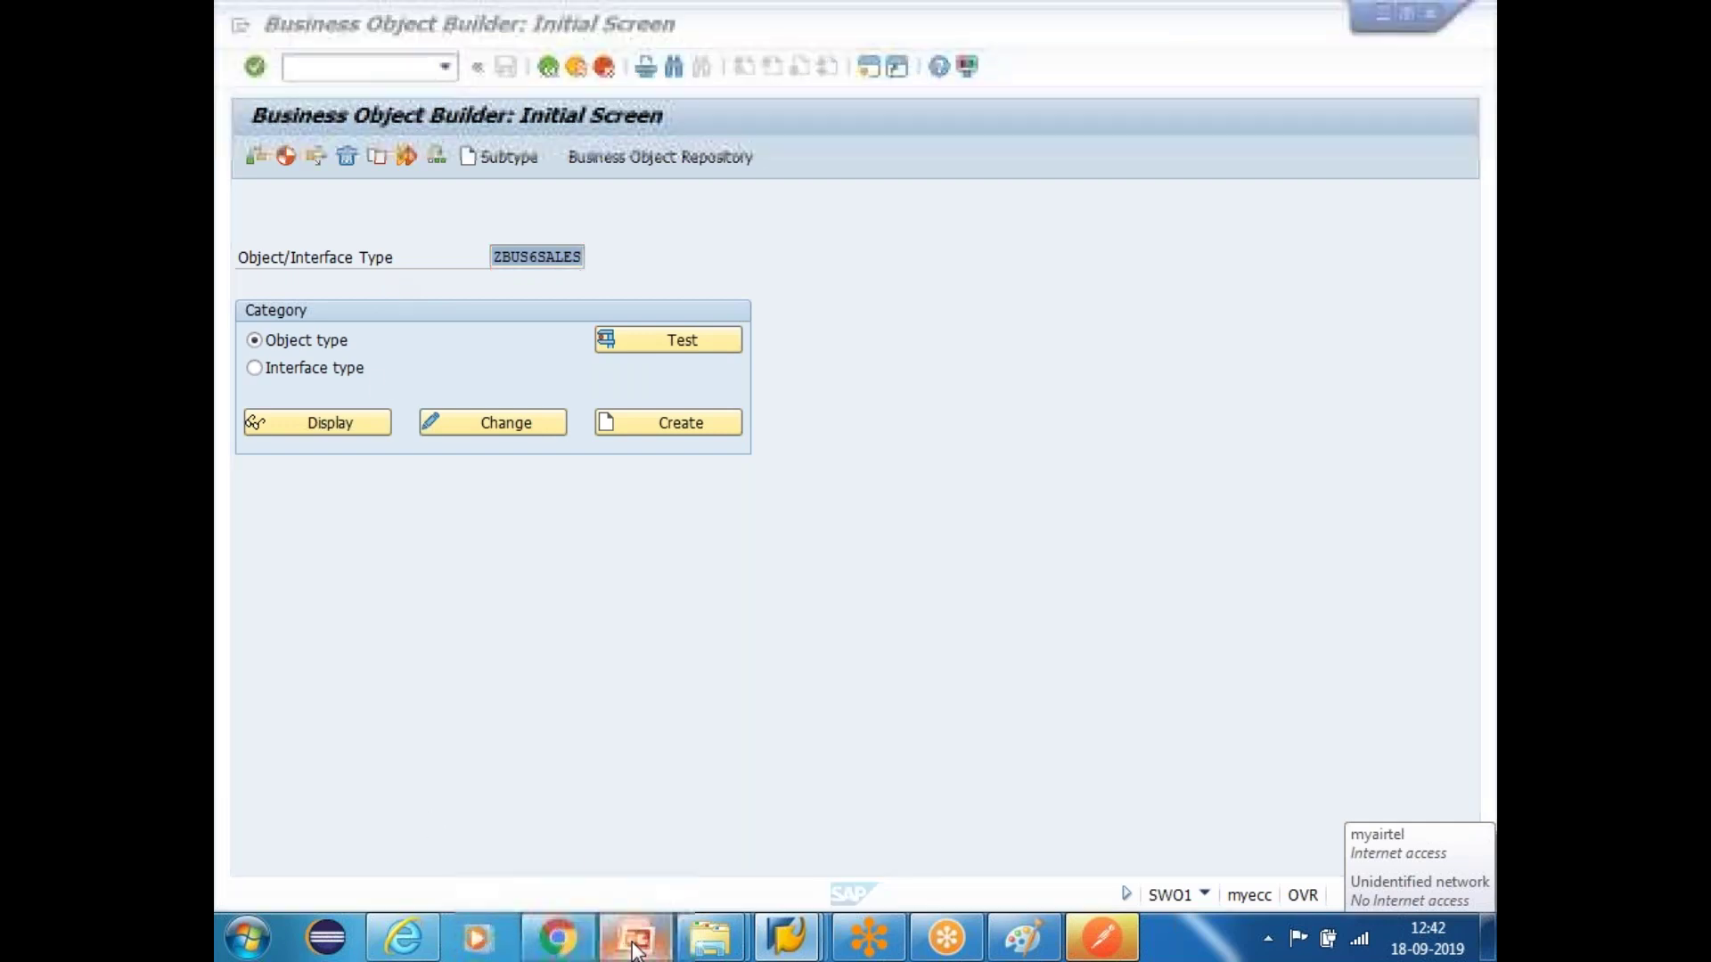
pyautogui.click(333, 338)
pyautogui.click(333, 249)
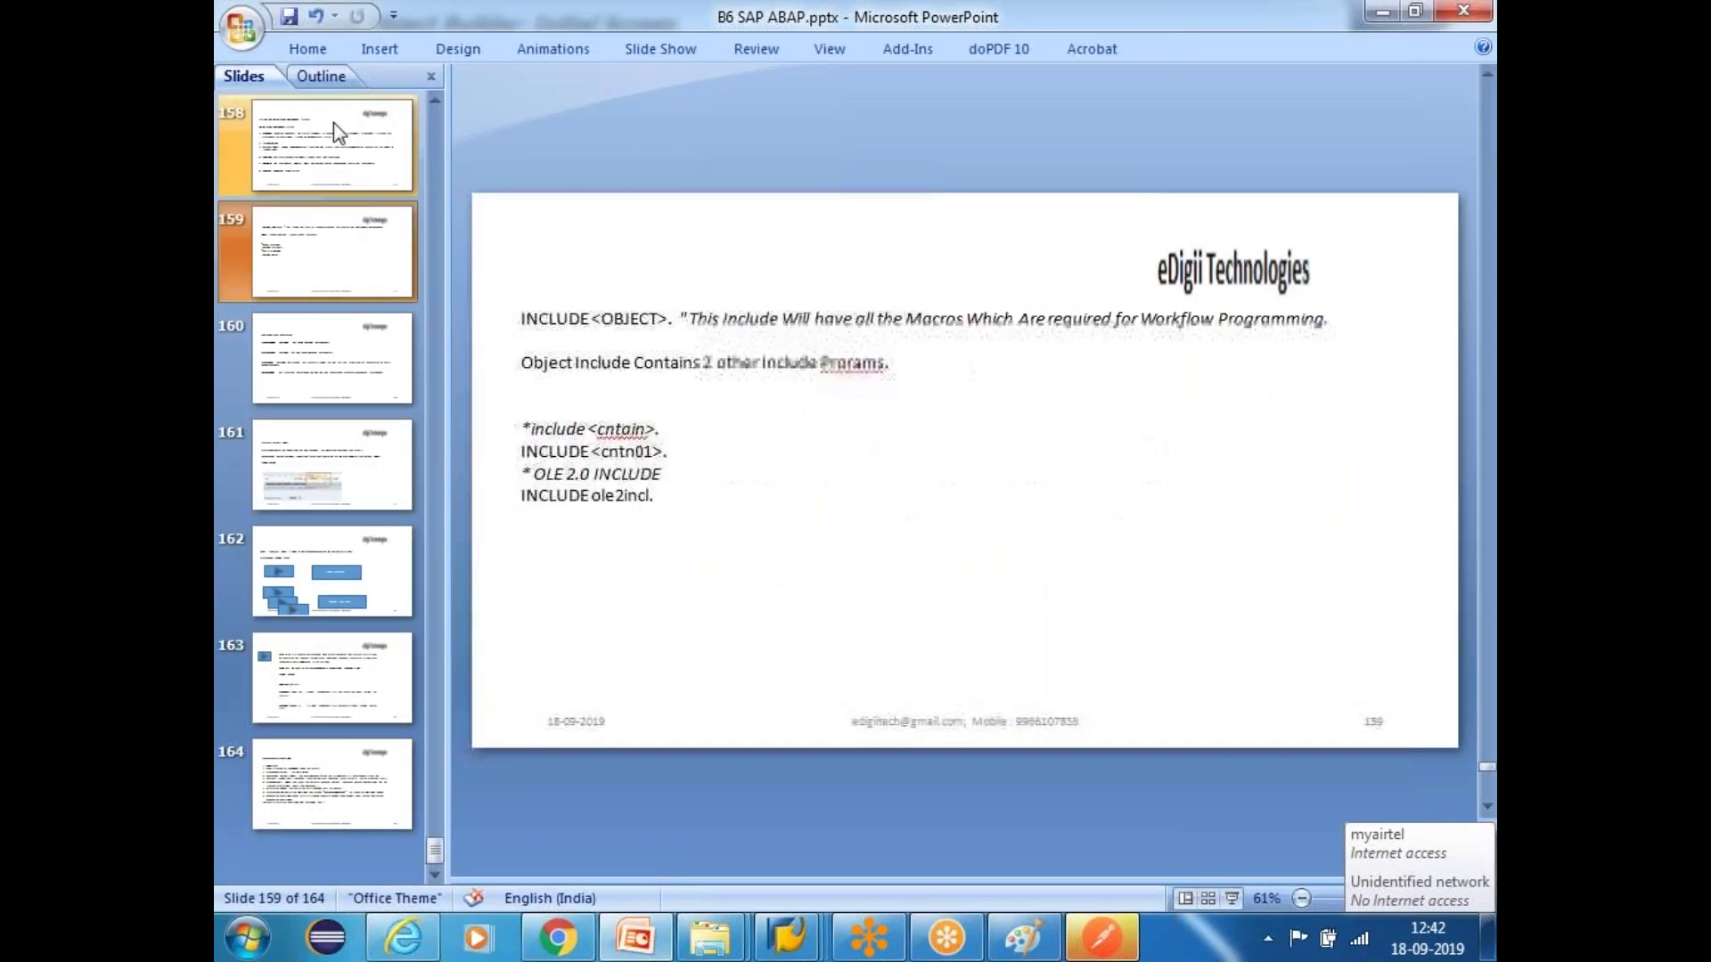
pyautogui.click(334, 132)
pyautogui.scroll(3, 335, 250)
pyautogui.click(335, 141)
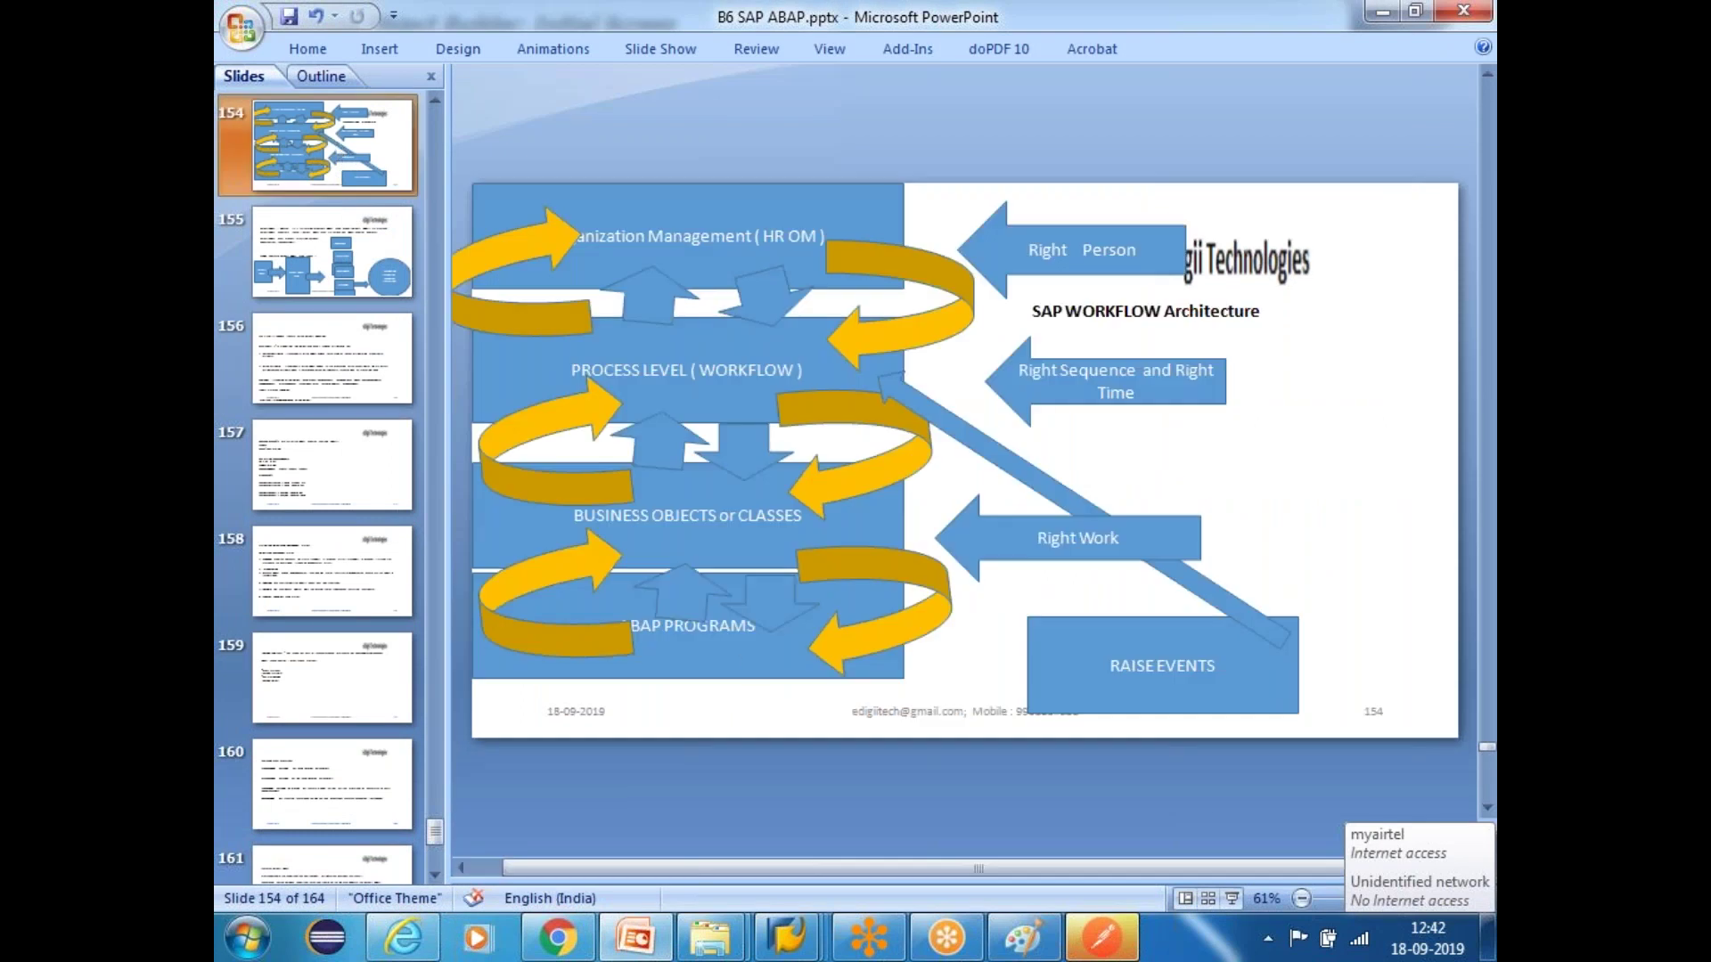
pyautogui.click(665, 516)
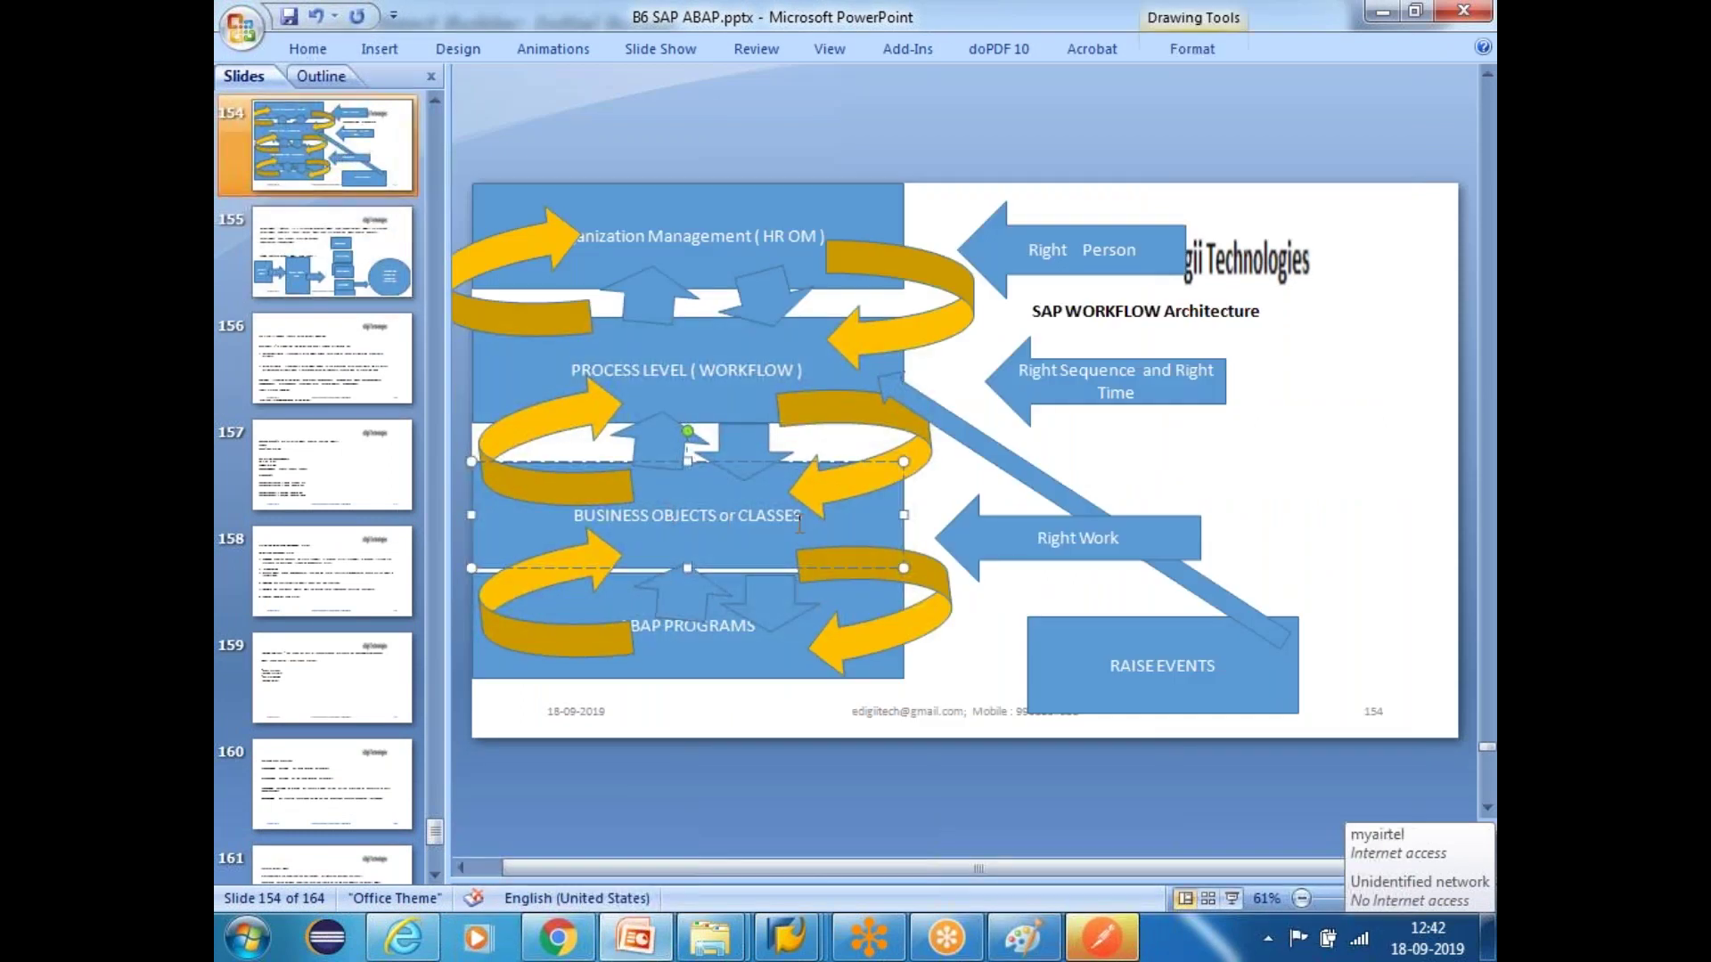